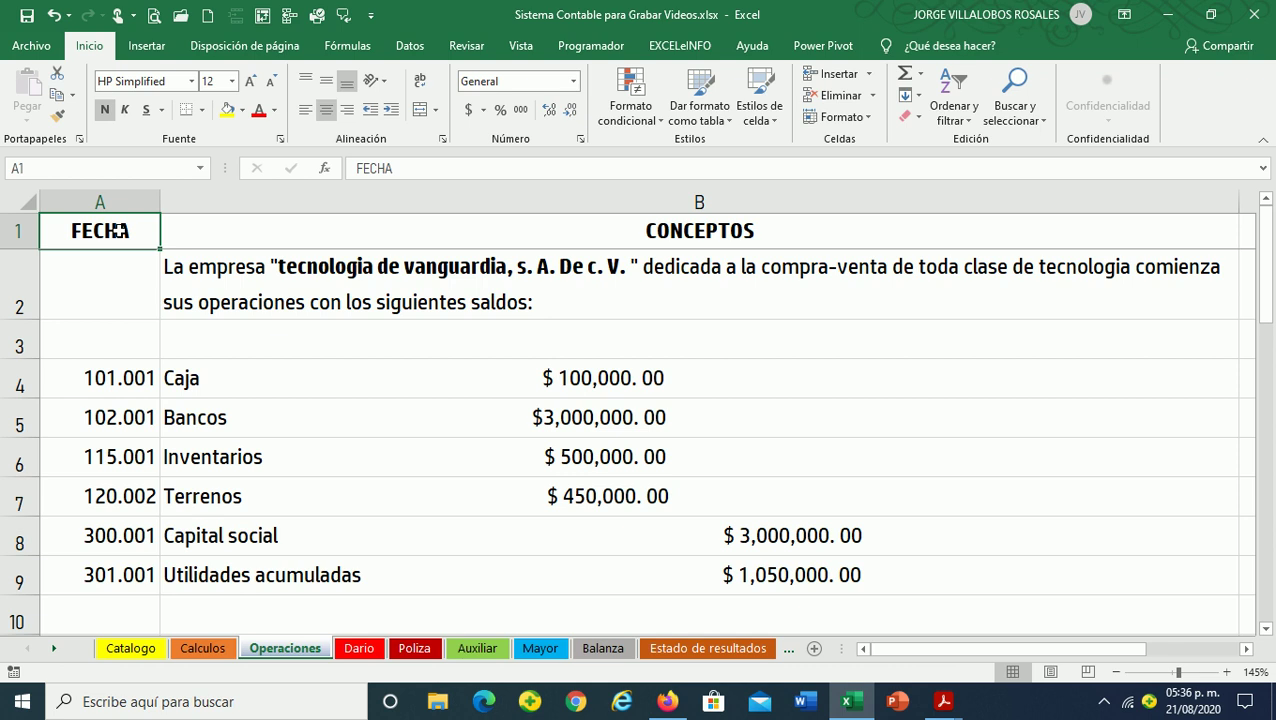
Switch from Excel to the browser showing the YouTube channel's Vídeos page
{"action": "left_click", "coordinate": [667, 701]}
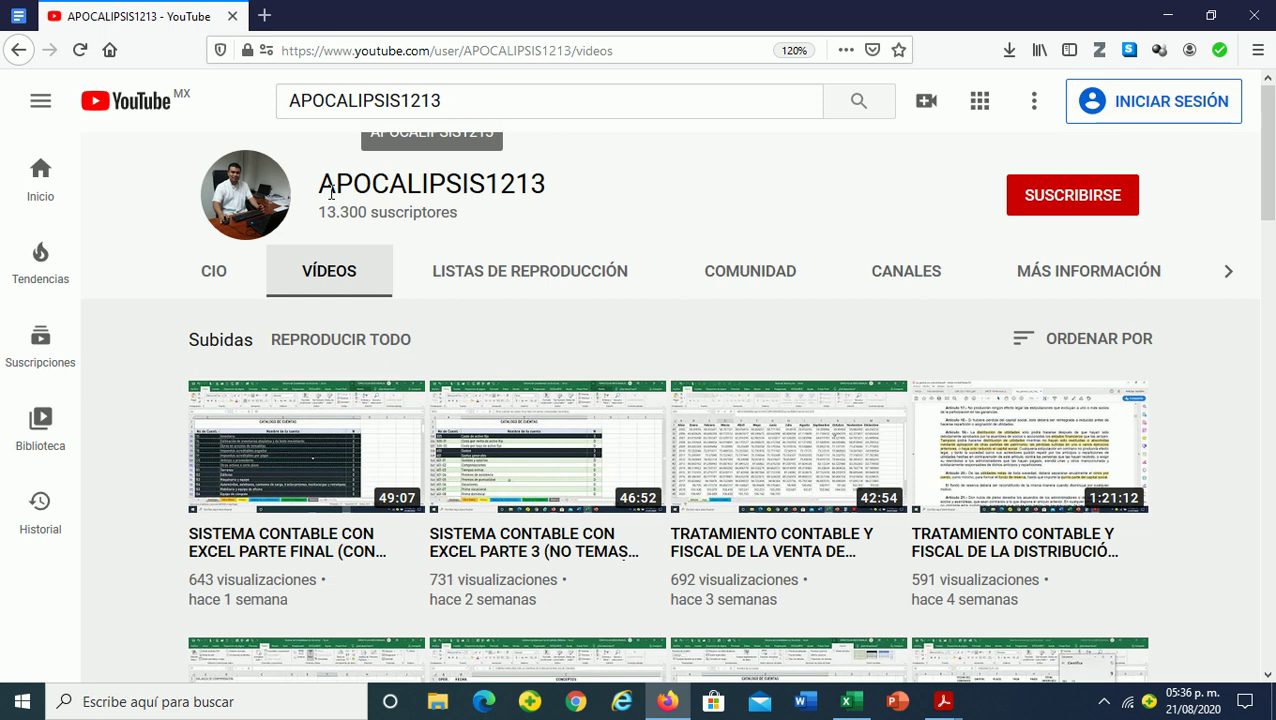
From the channel's MÁS INFORMACIÓN links, open the ENAMORATE DE EXCEL Facebook group in a new tab
{"action": "left_click", "coordinate": [1037, 283]}
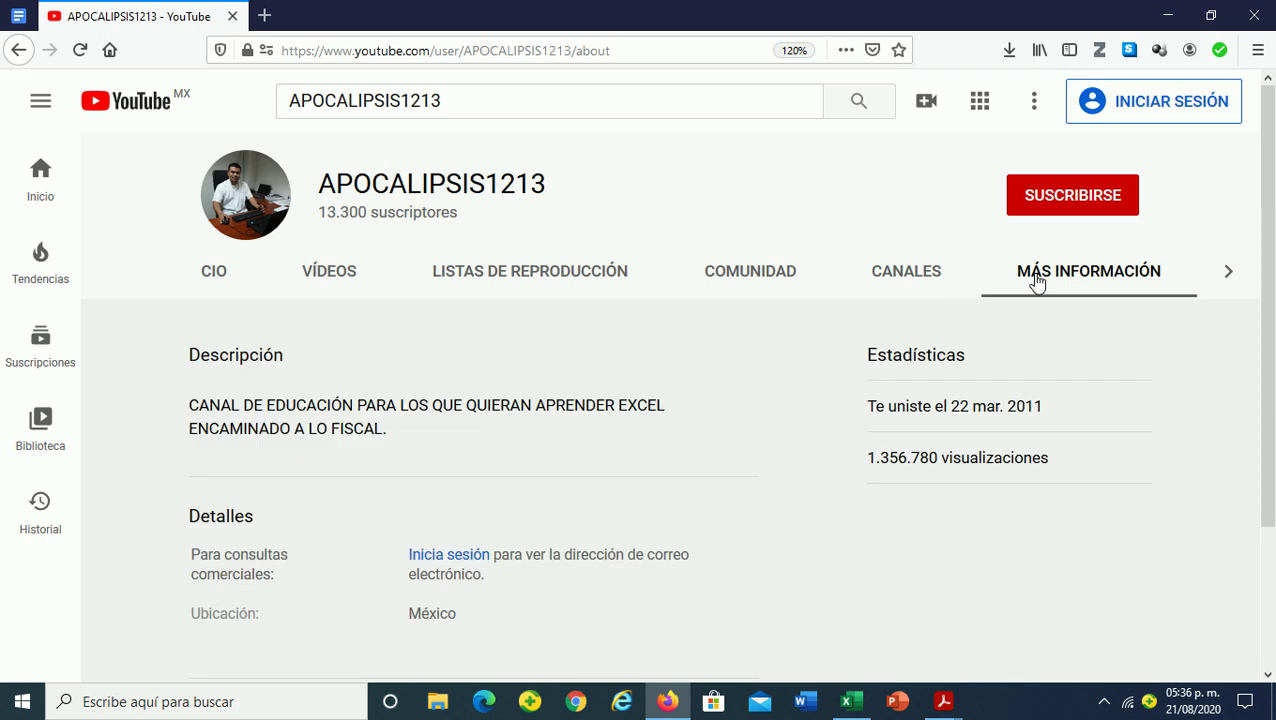
{"action": "scroll", "coordinate": [648, 440], "scroll_direction": "down", "scroll_amount": 3}
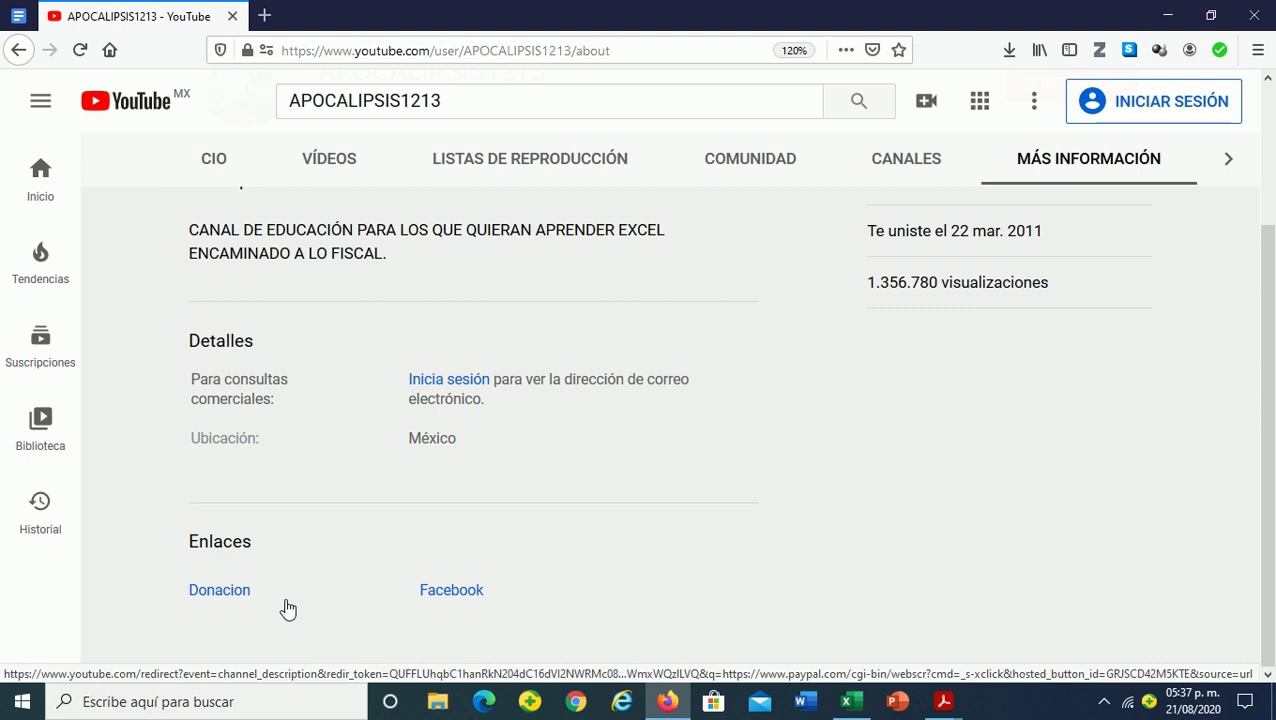
{"action": "left_click", "coordinate": [463, 598]}
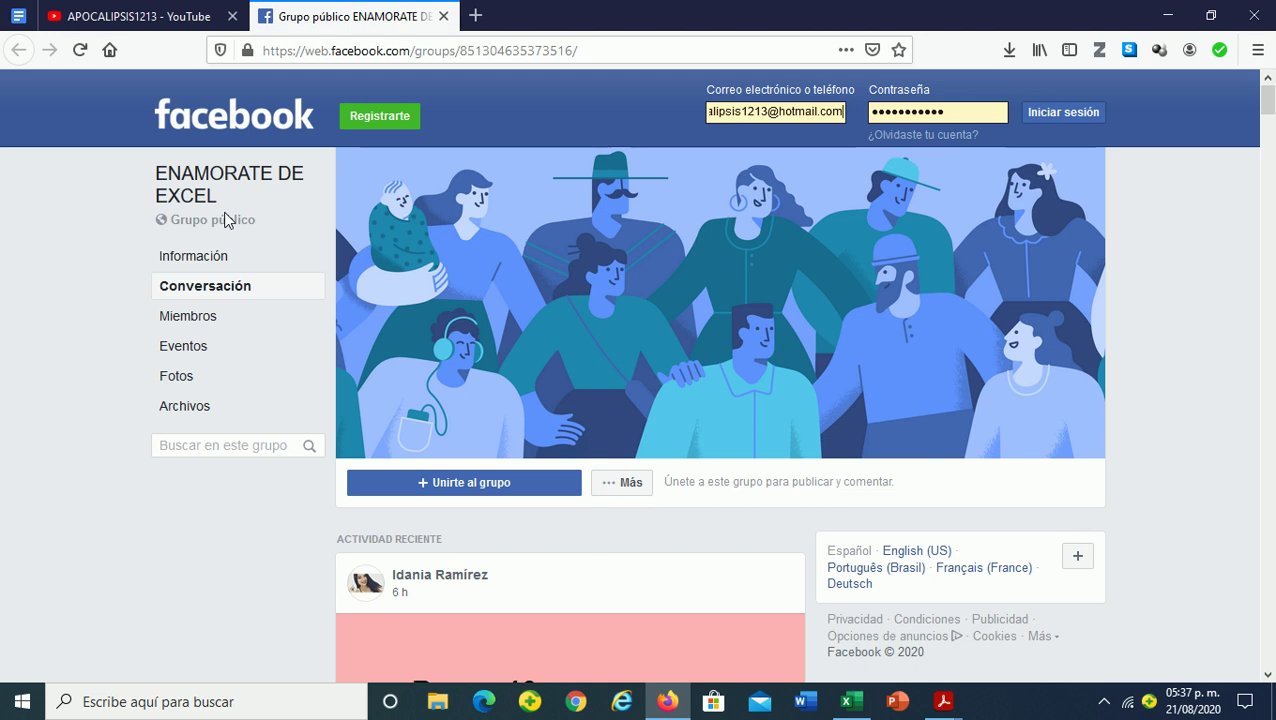
Go back to the YouTube tab, then return to the Excel workbook's Operaciones sheet
{"action": "left_click", "coordinate": [192, 16]}
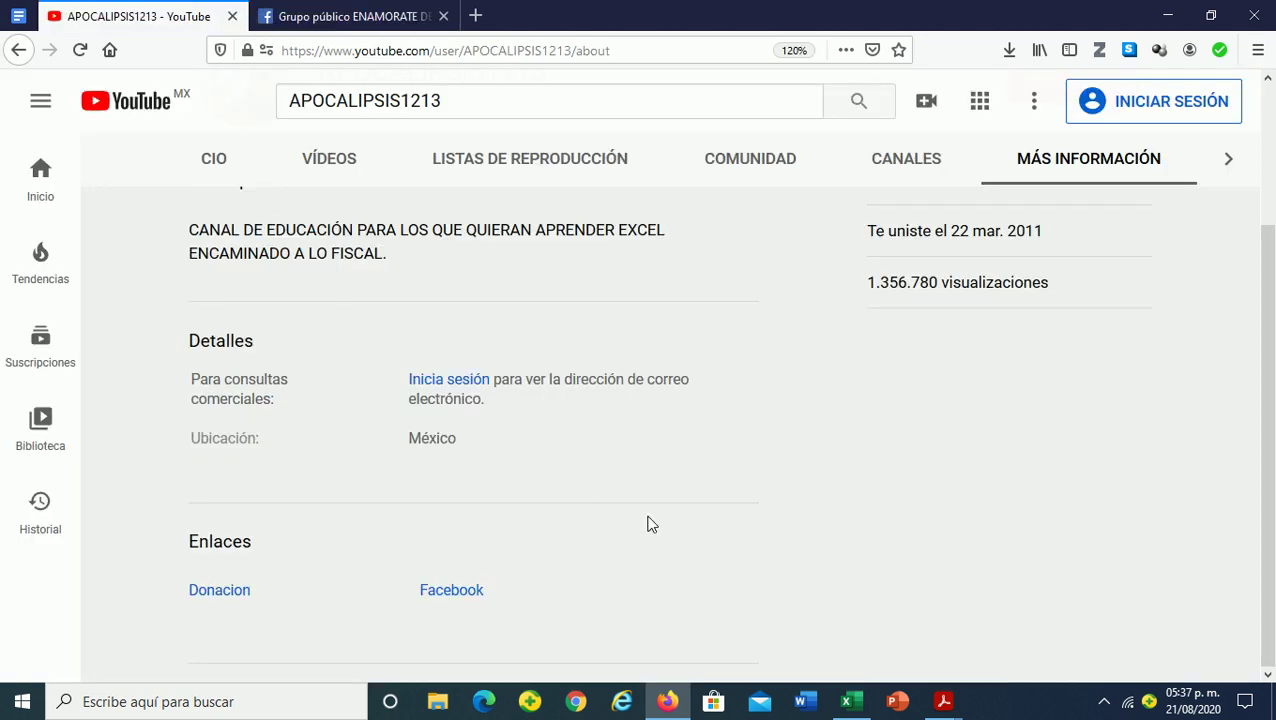
{"action": "left_click", "coordinate": [852, 702]}
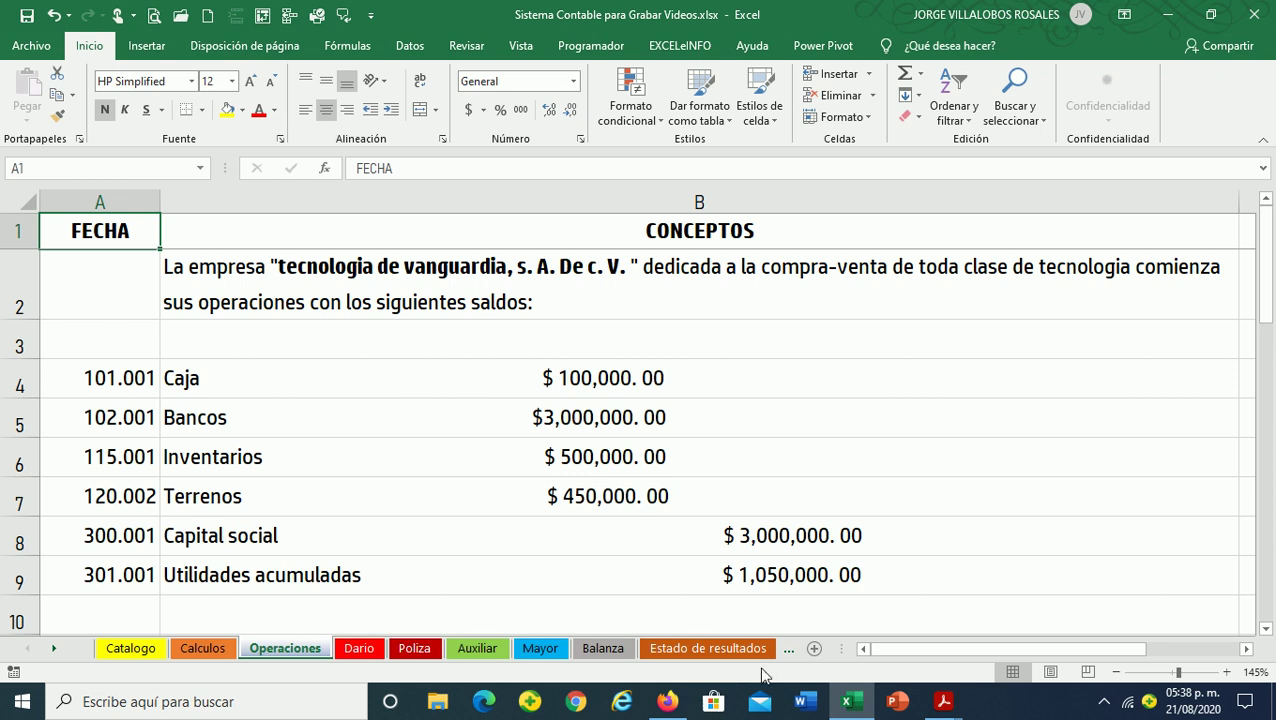
Bring LISR_301116(1).pdf forward in Acrobat Reader, showing Artículo 27 on authorized deductions
{"action": "mouse_move", "coordinate": [930, 708]}
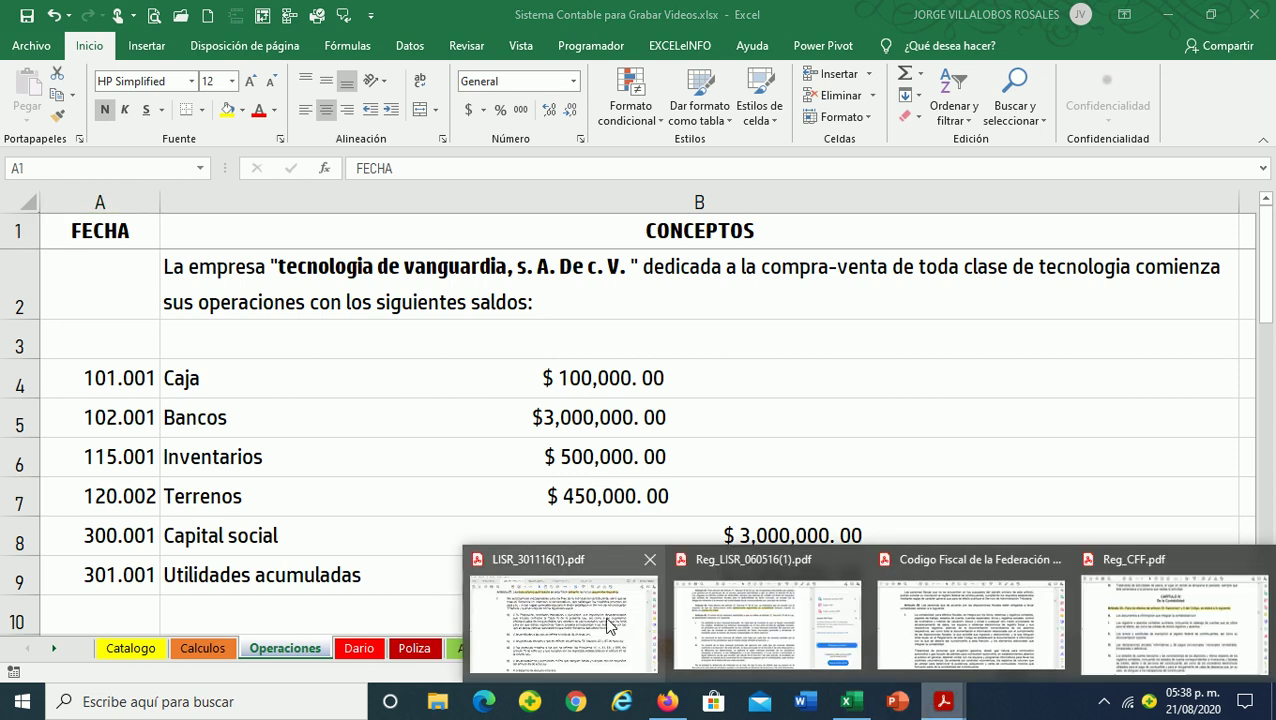
{"action": "left_click", "coordinate": [607, 624]}
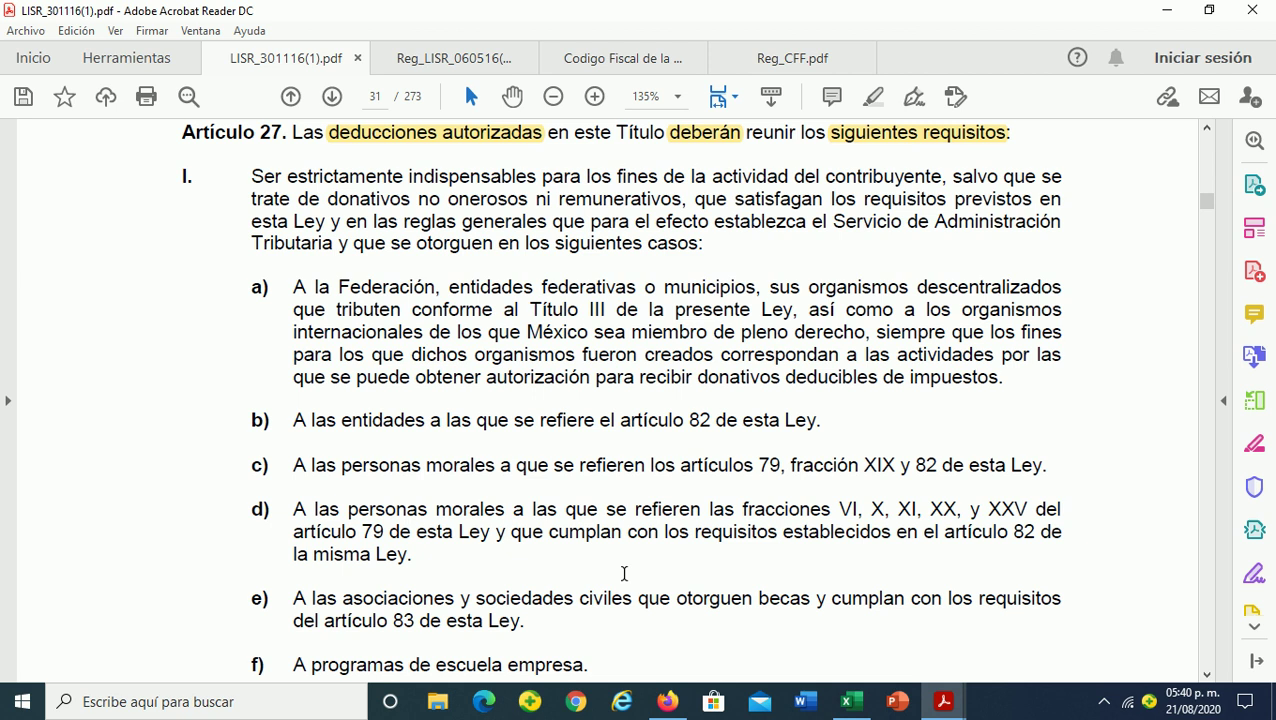
Scroll LISR_301116(1).pdf from page 31 to page 32, showing fraction IV of Artículo 27
{"action": "scroll", "coordinate": [624, 573], "scroll_direction": "down", "scroll_amount": 3}
{"action": "scroll", "coordinate": [624, 573], "scroll_direction": "down", "scroll_amount": 3}
{"action": "scroll", "coordinate": [624, 573], "scroll_direction": "down", "scroll_amount": 2}
{"action": "scroll", "coordinate": [624, 573], "scroll_direction": "down", "scroll_amount": 2}
{"action": "scroll", "coordinate": [624, 578], "scroll_direction": "down", "scroll_amount": 3}
{"action": "scroll", "coordinate": [624, 578], "scroll_direction": "down", "scroll_amount": 2}
{"action": "scroll", "coordinate": [624, 578], "scroll_direction": "down", "scroll_amount": 3}
{"action": "scroll", "coordinate": [624, 578], "scroll_direction": "down", "scroll_amount": 3}
{"action": "scroll", "coordinate": [624, 573], "scroll_direction": "down", "scroll_amount": 2}
{"action": "scroll", "coordinate": [624, 573], "scroll_direction": "down", "scroll_amount": 3}
{"action": "scroll", "coordinate": [624, 574], "scroll_direction": "down", "scroll_amount": 4}
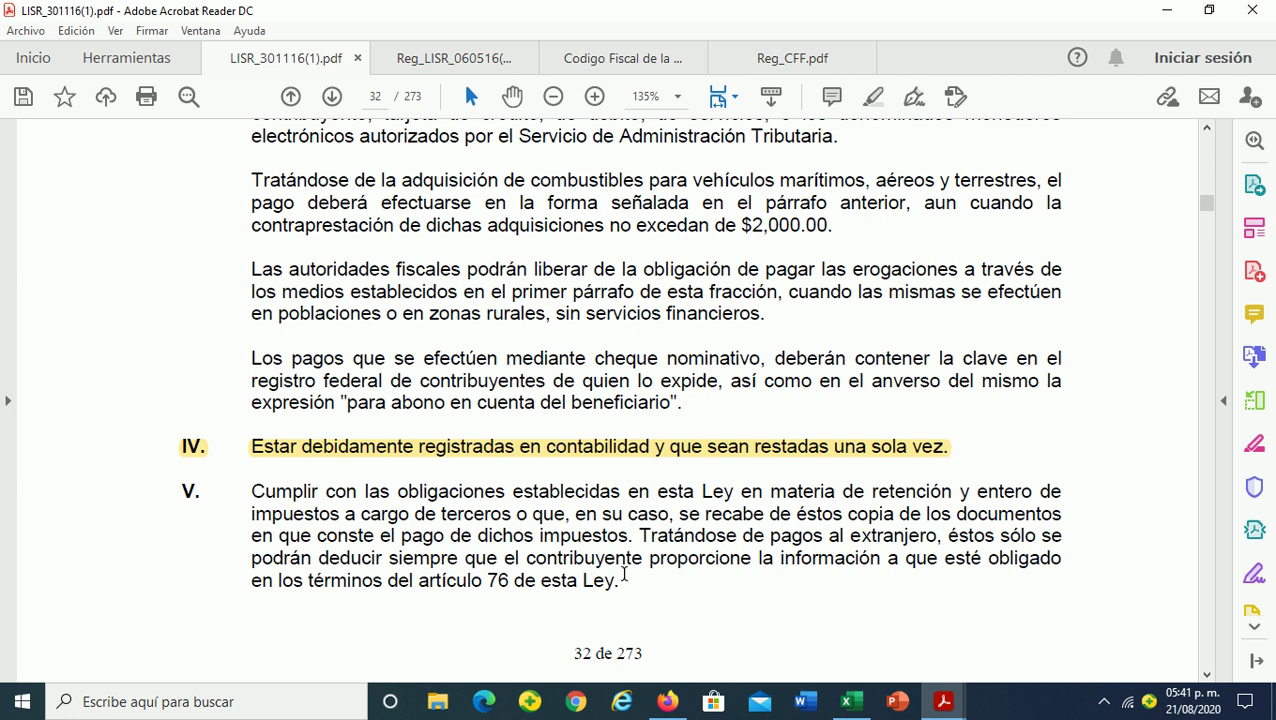
View Reg_LISR_060516(1).pdf at full width, then switch to Codigo Fiscal de la Federación 2017.pdf
{"action": "mouse_move", "coordinate": [941, 700]}
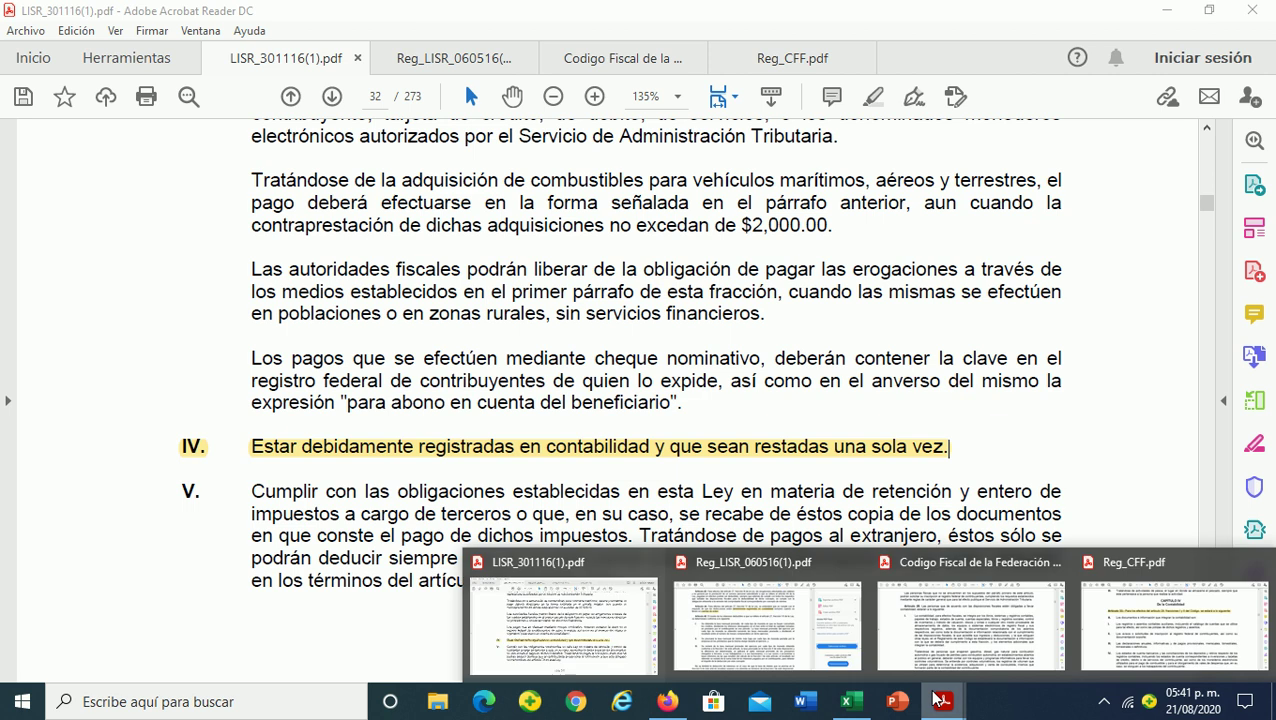
{"action": "left_click", "coordinate": [771, 600]}
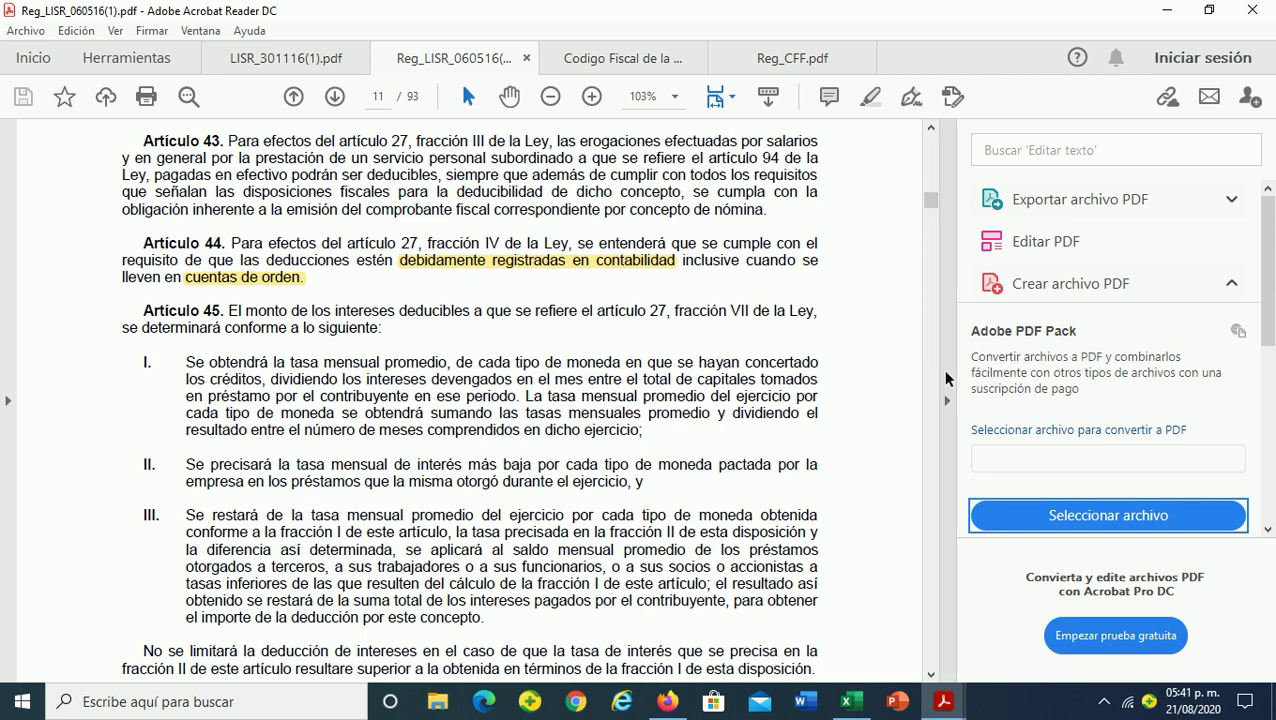
{"action": "left_click", "coordinate": [945, 380]}
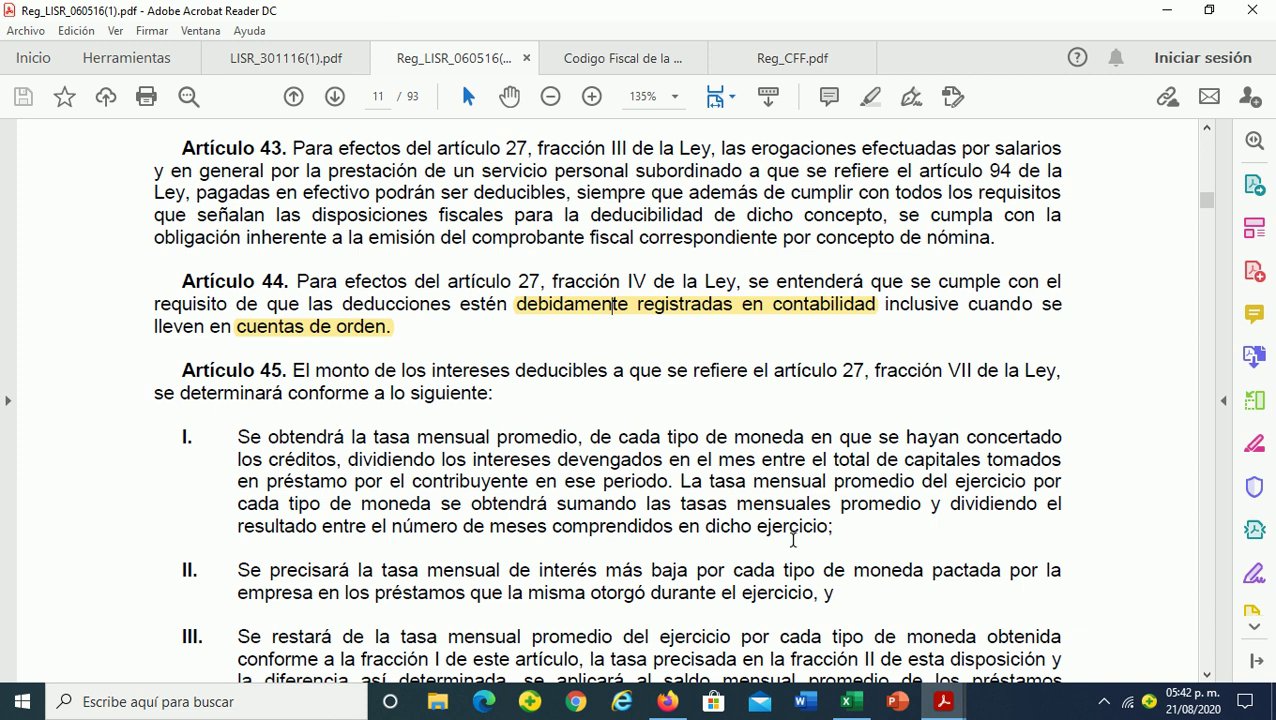
{"action": "left_click", "coordinate": [941, 702]}
{"action": "left_click", "coordinate": [970, 625]}
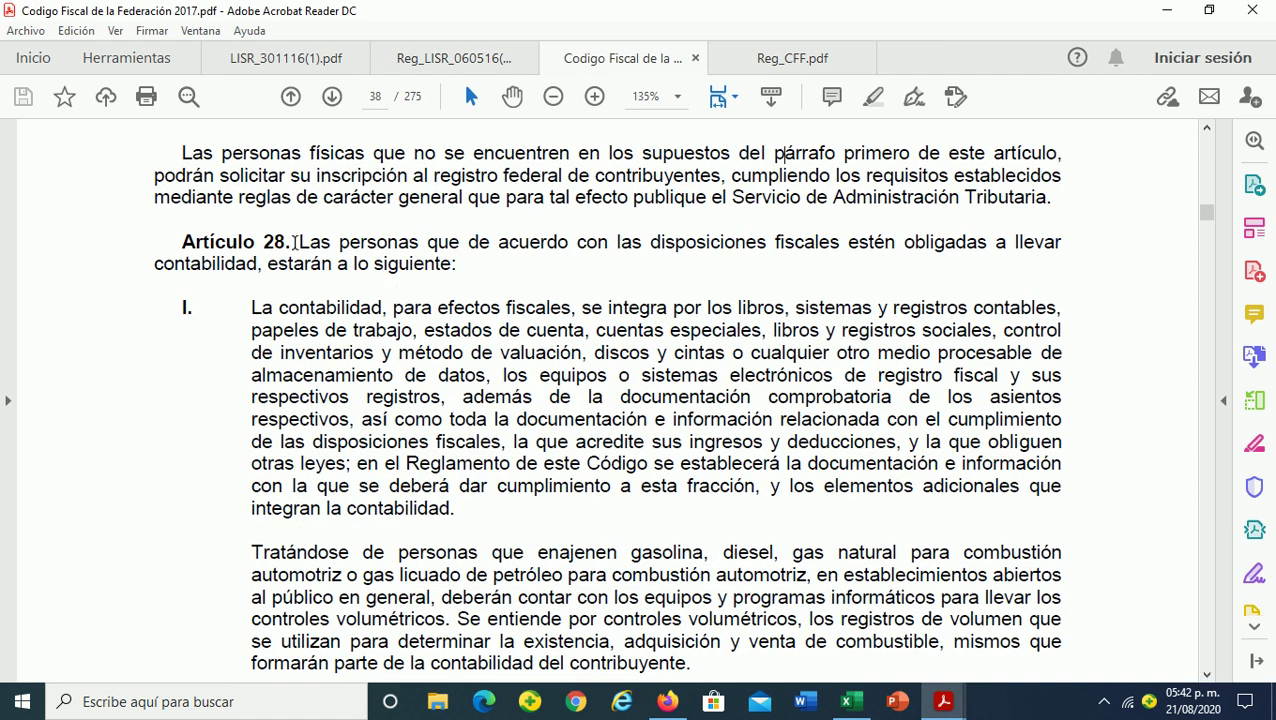
Mark 'personas', 'disposiciones fiscales', 'efectos fiscales' and 'cuentas especiales' with yellow highlights
{"action": "left_click_drag", "start_coordinate": [339, 242], "coordinate": [418, 243]}
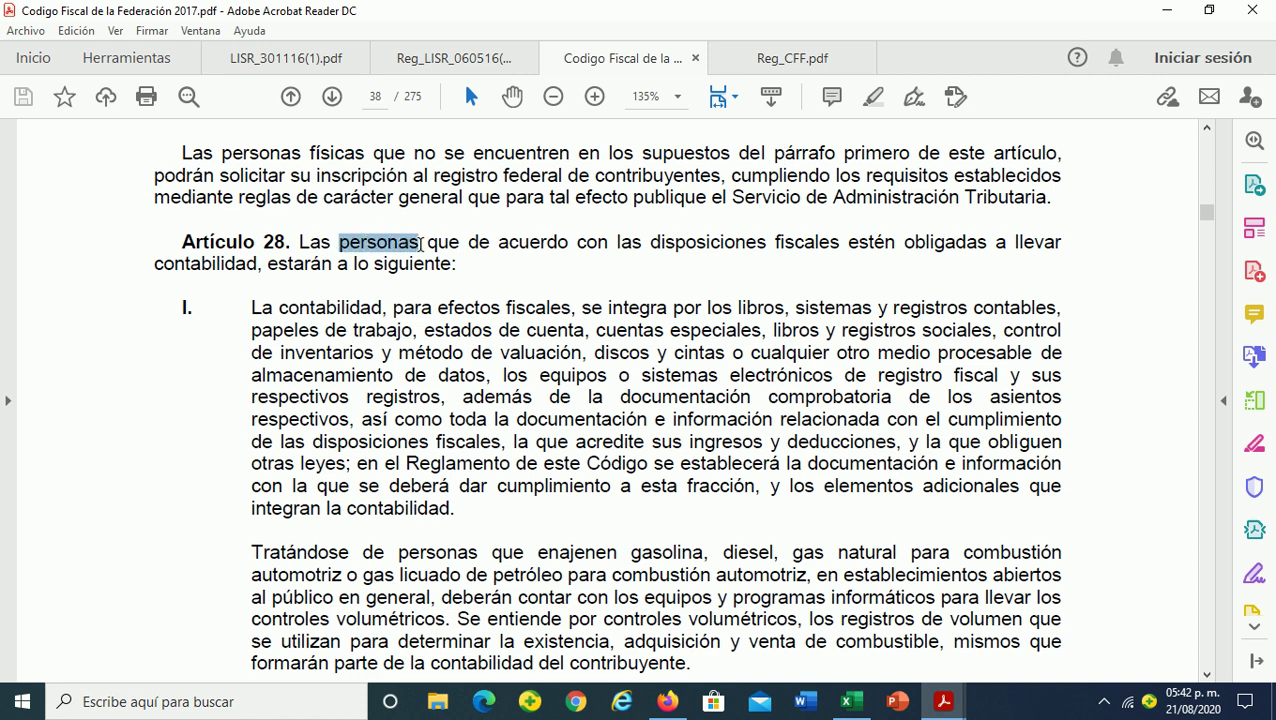
{"action": "left_click", "coordinate": [876, 104]}
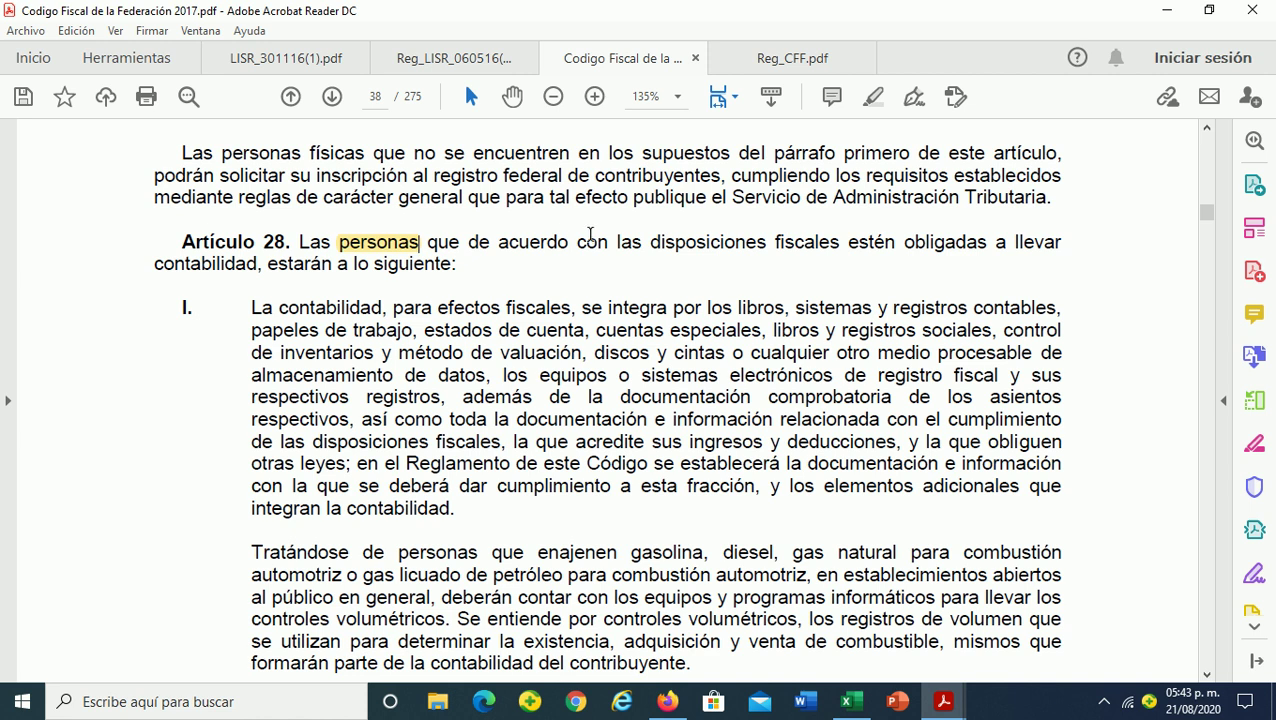
{"action": "left_click_drag", "start_coordinate": [651, 250], "coordinate": [810, 248]}
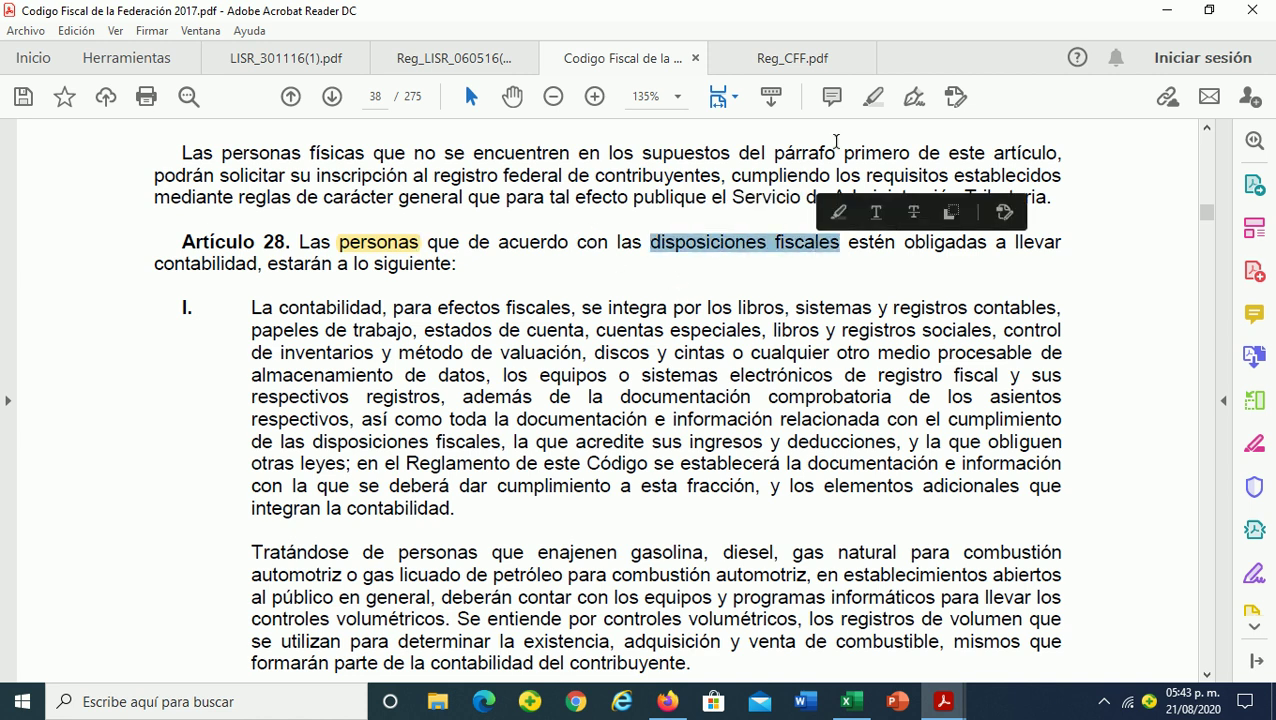
{"action": "left_click", "coordinate": [872, 96]}
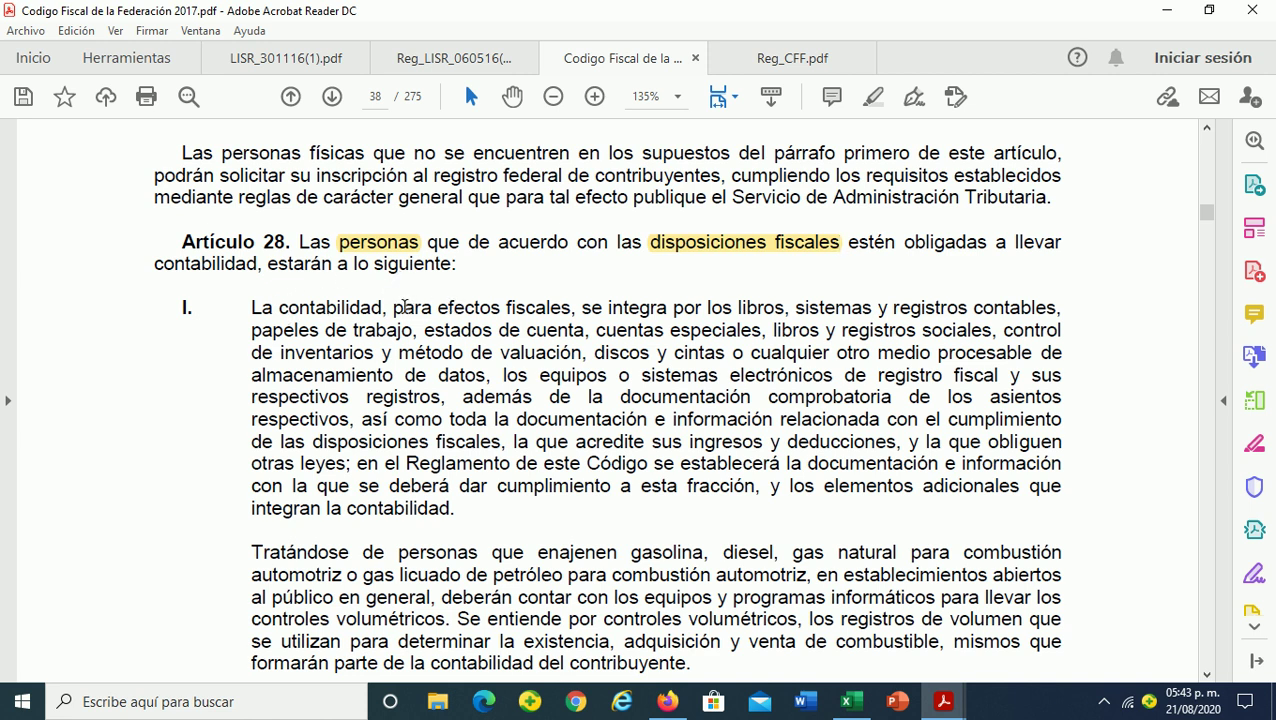
{"action": "left_click_drag", "start_coordinate": [437, 308], "coordinate": [570, 310]}
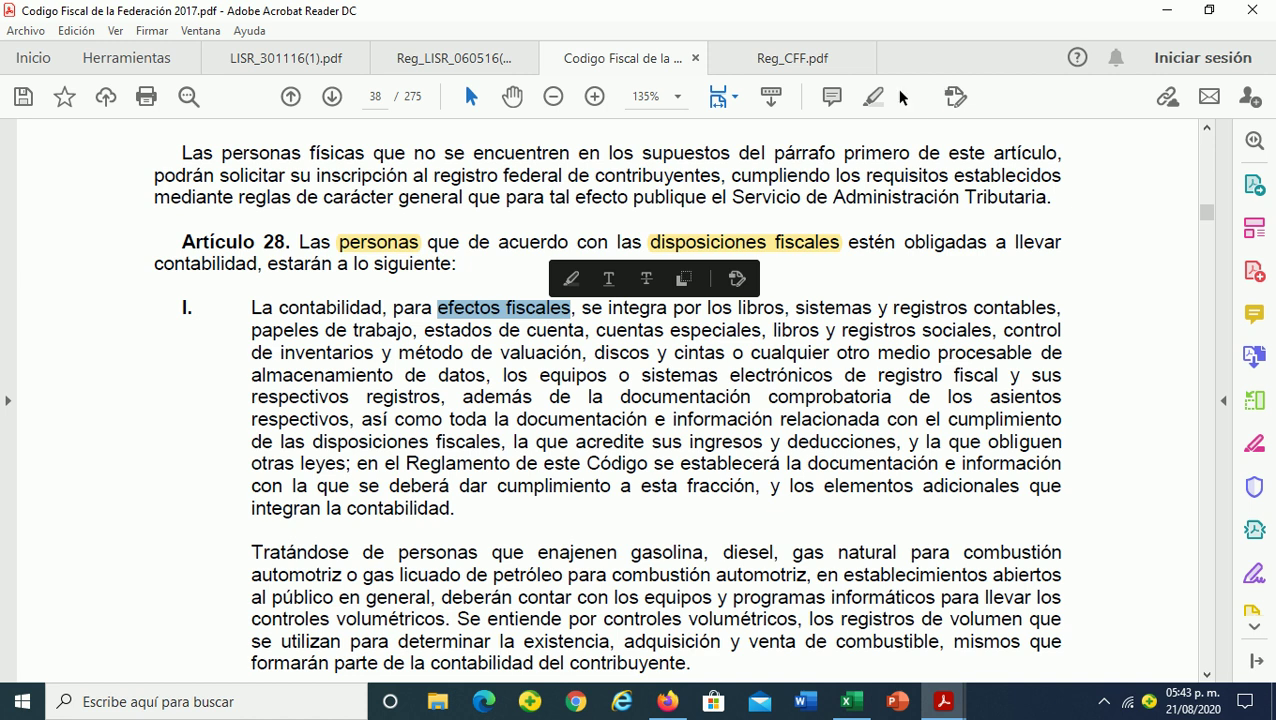
{"action": "left_click", "coordinate": [695, 272]}
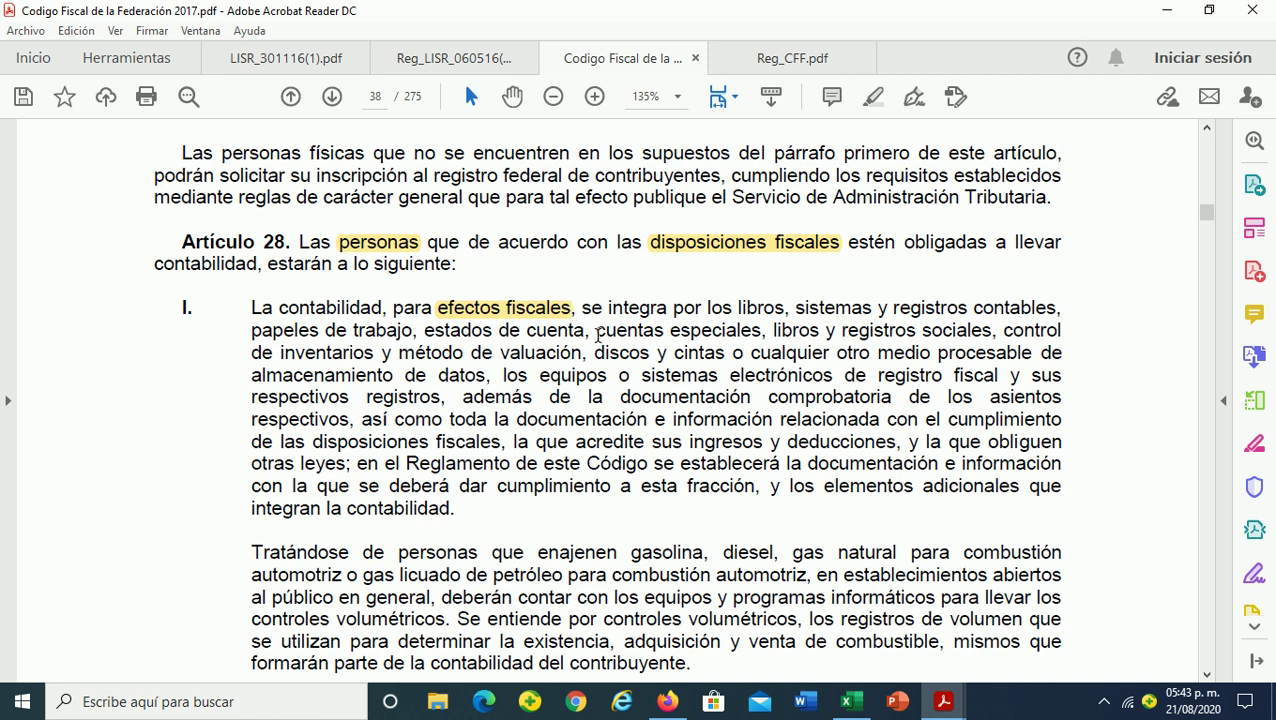
{"action": "left_click_drag", "start_coordinate": [596, 330], "coordinate": [762, 331]}
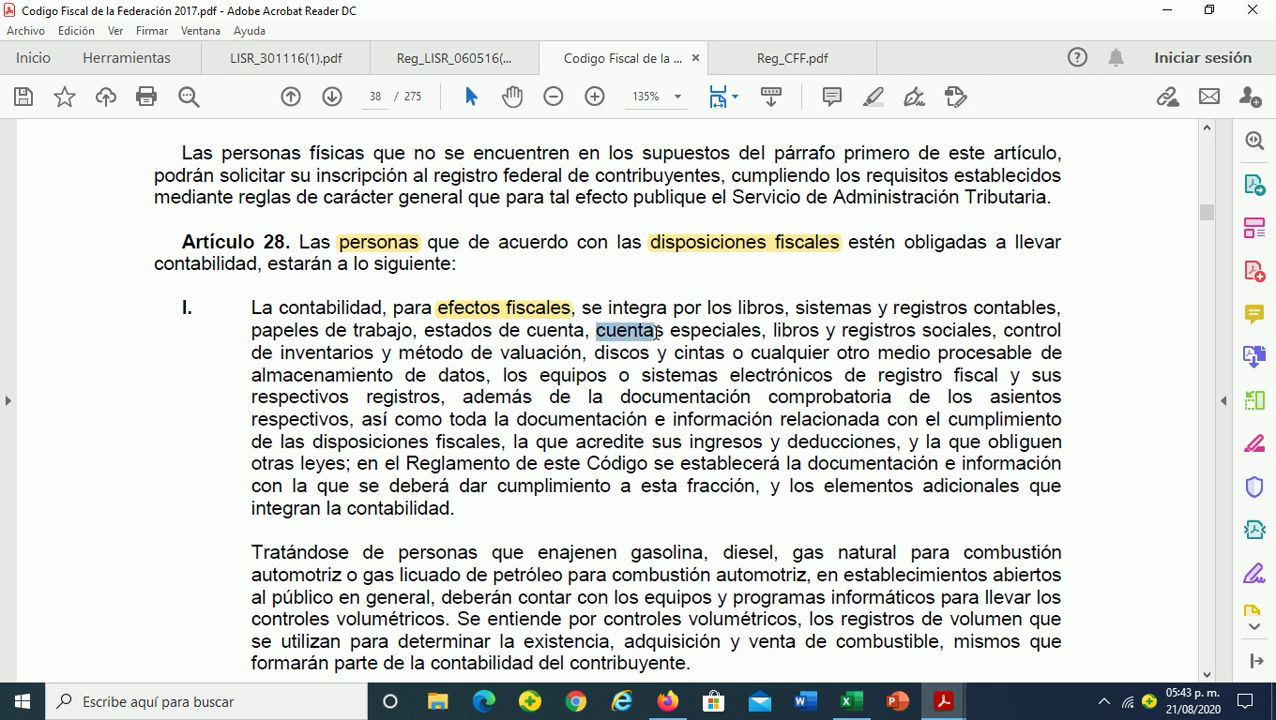
{"action": "left_click", "coordinate": [873, 96]}
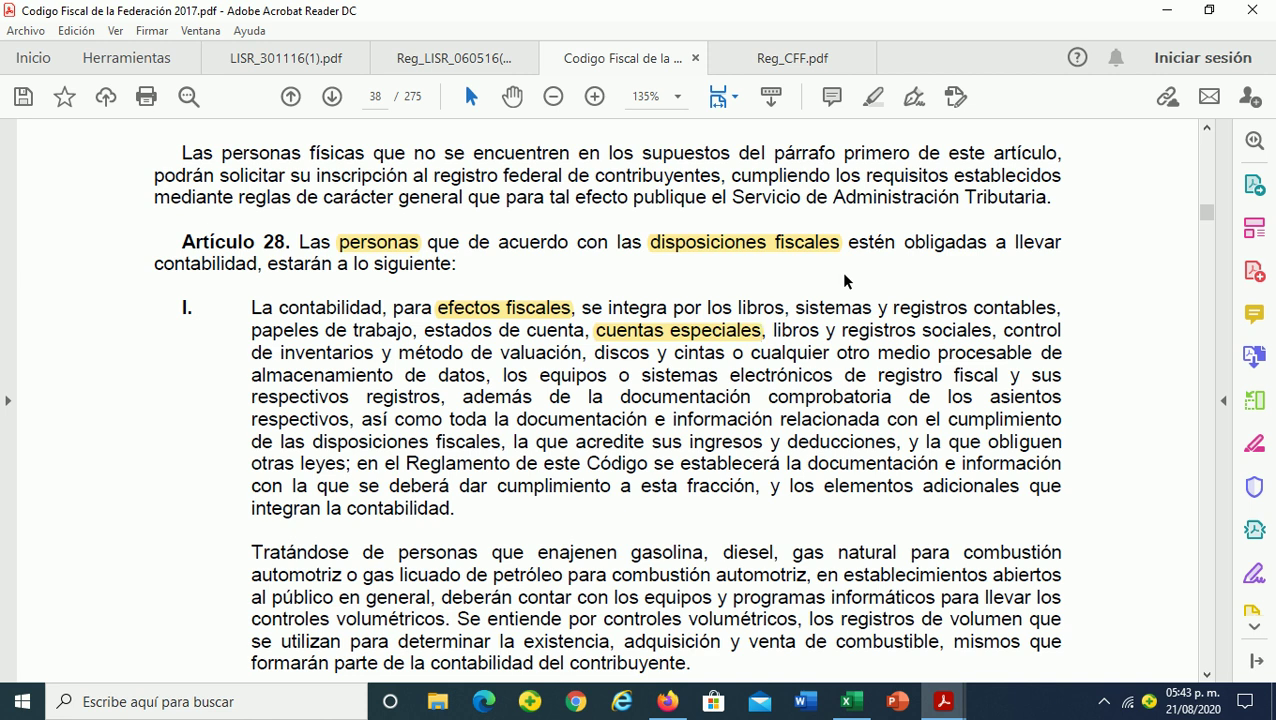
Switch to Reg_CFF.pdf and scroll down to fraction XVI on page 15
{"action": "mouse_move", "coordinate": [958, 710]}
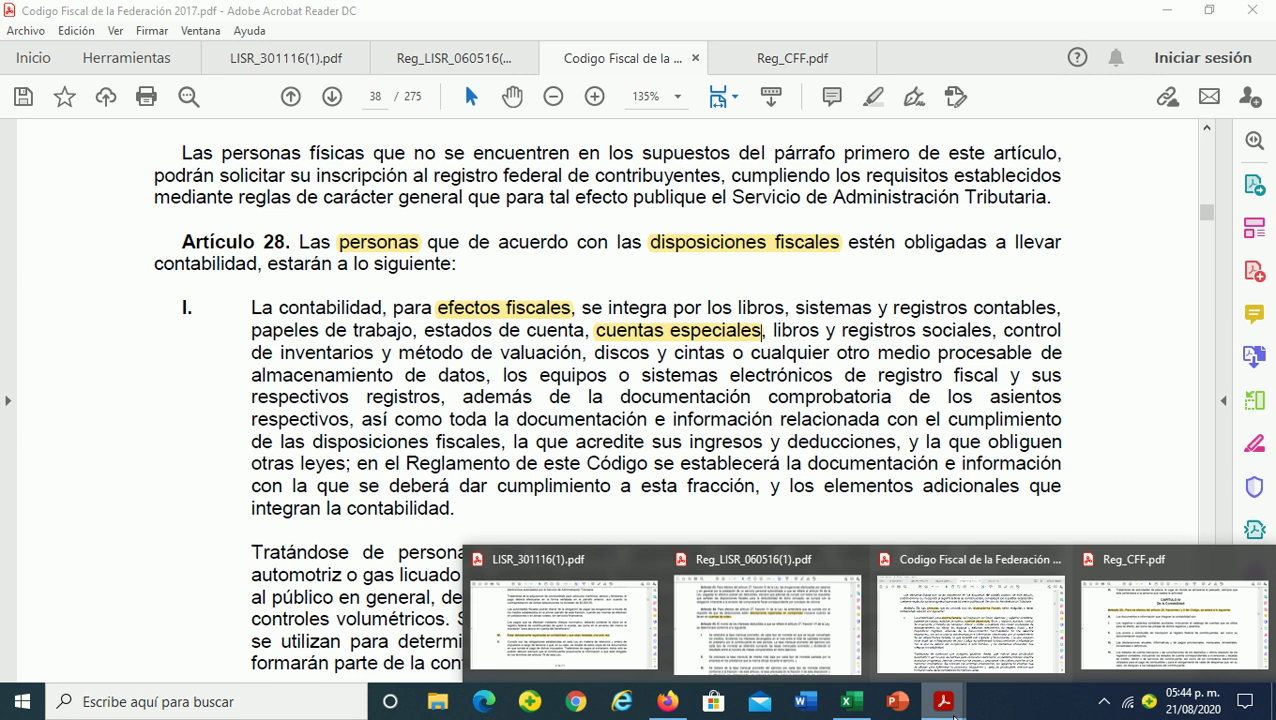
{"action": "left_click", "coordinate": [1128, 622]}
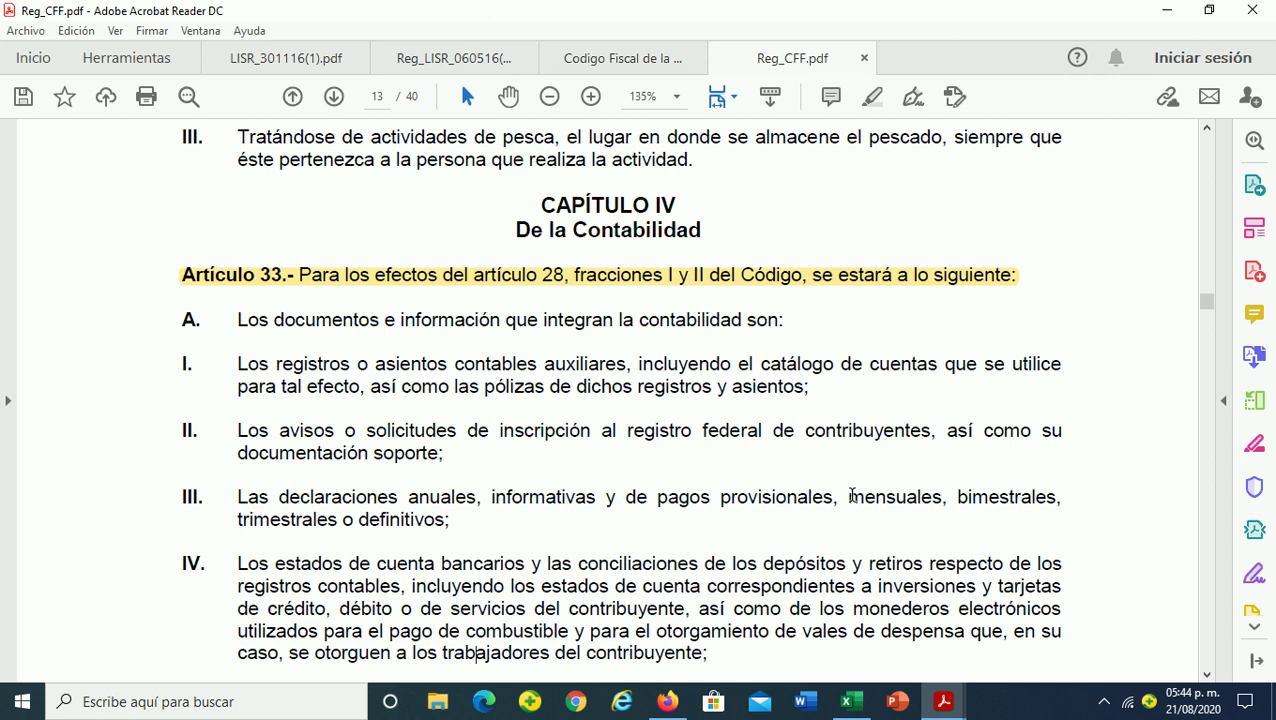
{"action": "scroll", "coordinate": [851, 496], "scroll_direction": "down", "scroll_amount": 3}
{"action": "scroll", "coordinate": [851, 496], "scroll_direction": "down", "scroll_amount": 4}
{"action": "scroll", "coordinate": [851, 496], "scroll_direction": "down", "scroll_amount": 4}
{"action": "scroll", "coordinate": [853, 502], "scroll_direction": "down", "scroll_amount": 5}
{"action": "scroll", "coordinate": [853, 502], "scroll_direction": "down", "scroll_amount": 1}
{"action": "scroll", "coordinate": [853, 502], "scroll_direction": "down", "scroll_amount": 2}
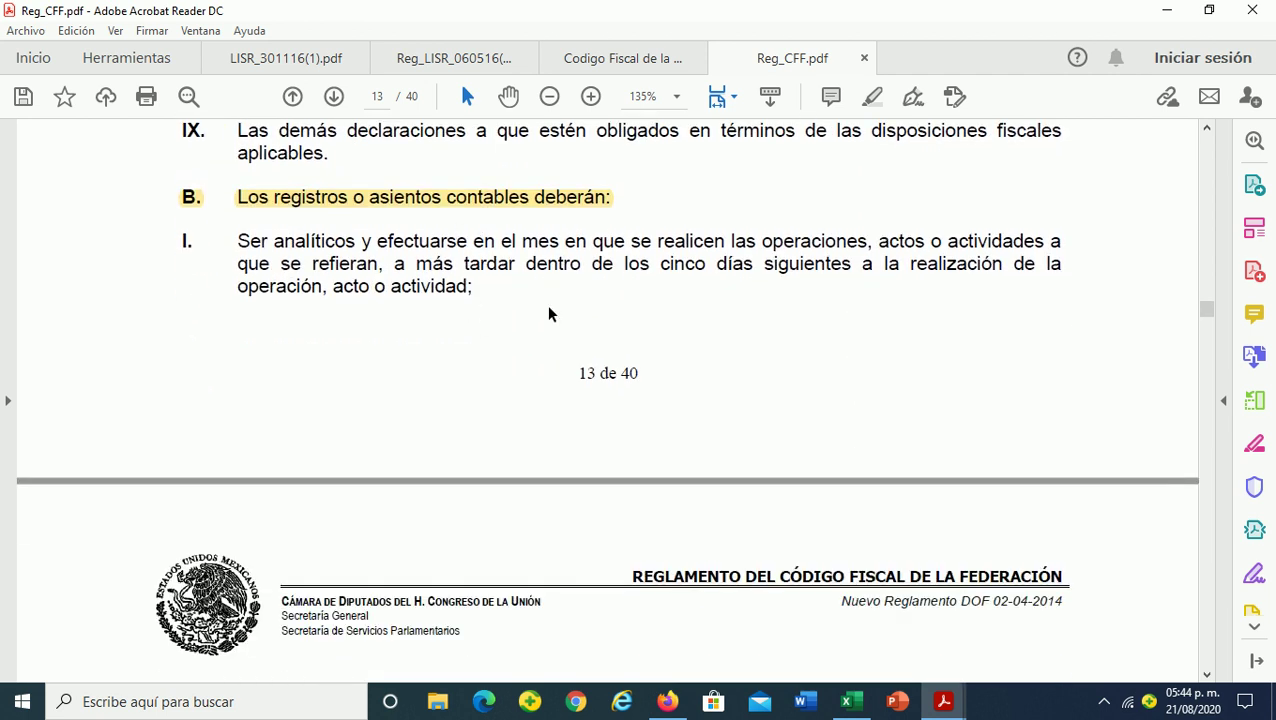
{"action": "scroll", "coordinate": [549, 310], "scroll_direction": "down", "scroll_amount": 1}
{"action": "scroll", "coordinate": [549, 310], "scroll_direction": "down", "scroll_amount": 1}
{"action": "scroll", "coordinate": [549, 310], "scroll_direction": "down", "scroll_amount": 2}
{"action": "scroll", "coordinate": [550, 312], "scroll_direction": "down", "scroll_amount": 3}
{"action": "scroll", "coordinate": [550, 312], "scroll_direction": "down", "scroll_amount": 3}
{"action": "scroll", "coordinate": [550, 312], "scroll_direction": "down", "scroll_amount": 3}
{"action": "scroll", "coordinate": [552, 314], "scroll_direction": "down", "scroll_amount": 4}
{"action": "scroll", "coordinate": [557, 318], "scroll_direction": "down", "scroll_amount": 2}
{"action": "scroll", "coordinate": [557, 318], "scroll_direction": "down", "scroll_amount": 1}
{"action": "scroll", "coordinate": [557, 318], "scroll_direction": "down", "scroll_amount": 3}
{"action": "scroll", "coordinate": [557, 319], "scroll_direction": "down", "scroll_amount": 2}
{"action": "scroll", "coordinate": [557, 318], "scroll_direction": "down", "scroll_amount": 3}
{"action": "scroll", "coordinate": [557, 320], "scroll_direction": "down", "scroll_amount": 4}
{"action": "scroll", "coordinate": [558, 324], "scroll_direction": "down", "scroll_amount": 2}
{"action": "scroll", "coordinate": [558, 327], "scroll_direction": "down", "scroll_amount": 1}
{"action": "scroll", "coordinate": [558, 327], "scroll_direction": "down", "scroll_amount": 3}
{"action": "scroll", "coordinate": [558, 327], "scroll_direction": "down", "scroll_amount": 7}
{"action": "scroll", "coordinate": [558, 327], "scroll_direction": "down", "scroll_amount": 3}
{"action": "scroll", "coordinate": [557, 320], "scroll_direction": "down", "scroll_amount": 4}
{"action": "scroll", "coordinate": [557, 320], "scroll_direction": "down", "scroll_amount": 5}
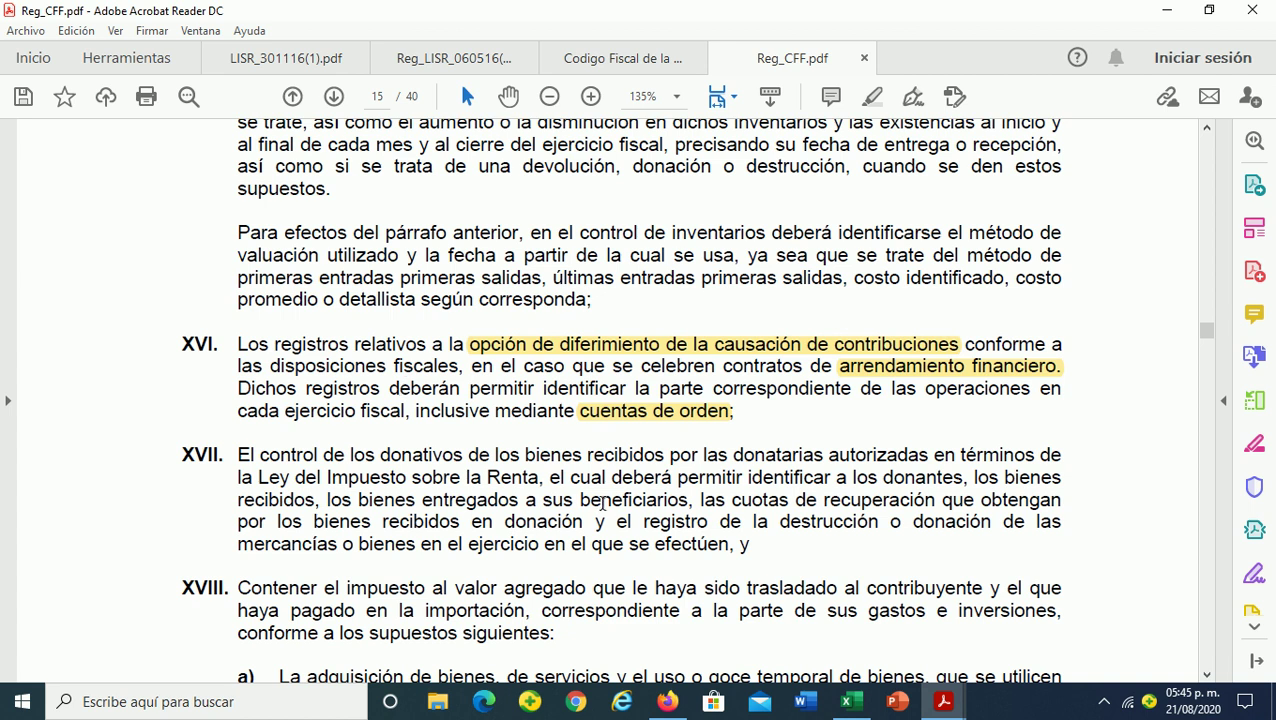
Return to Sistema Contable para Grabar Videos.xlsx in Excel
{"action": "left_click", "coordinate": [848, 704]}
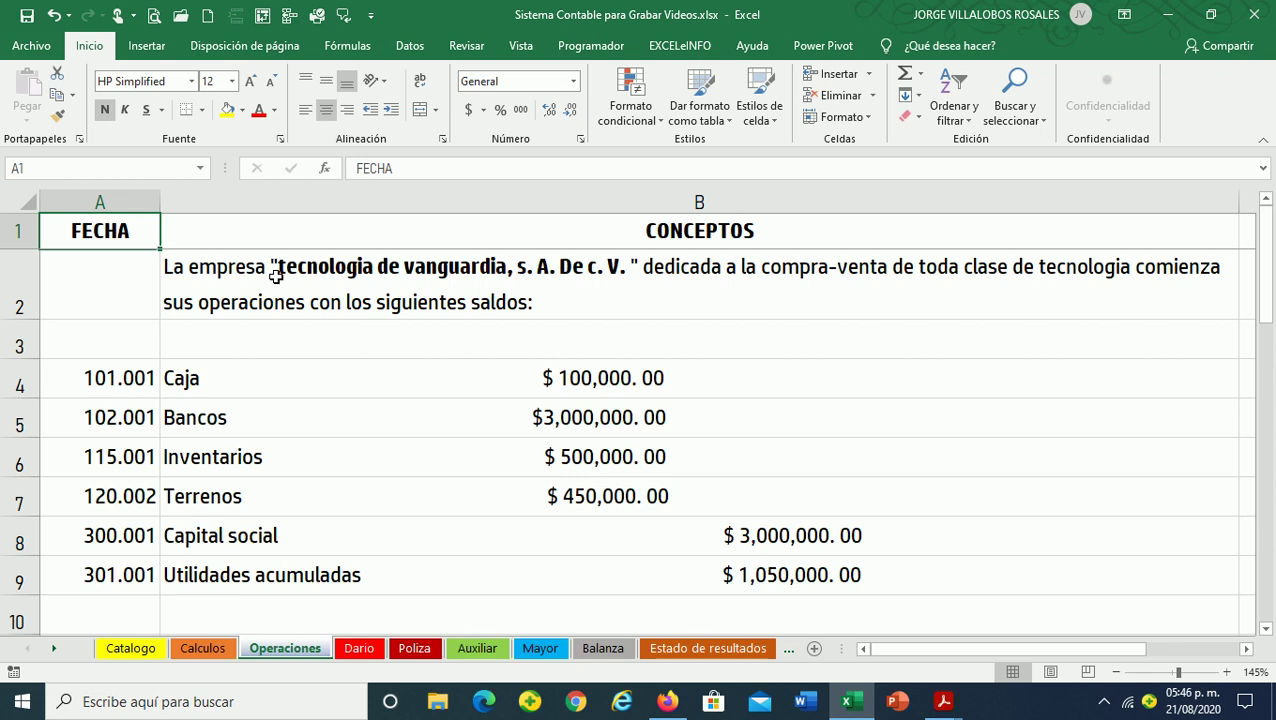
Scroll through the Operaciones sheet's opening balances
{"action": "scroll", "coordinate": [245, 477], "scroll_direction": "down", "scroll_amount": 3}
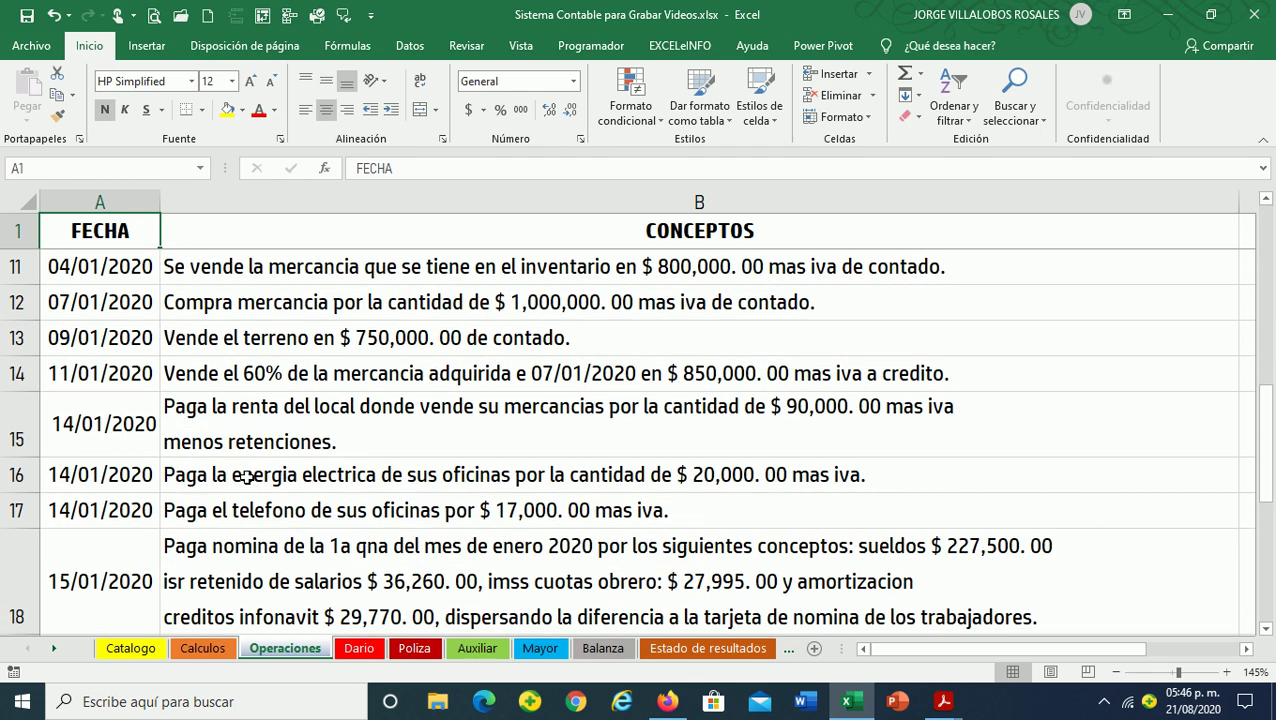
{"action": "scroll", "coordinate": [245, 477], "scroll_direction": "down", "scroll_amount": 1}
{"action": "scroll", "coordinate": [245, 477], "scroll_direction": "down", "scroll_amount": 1}
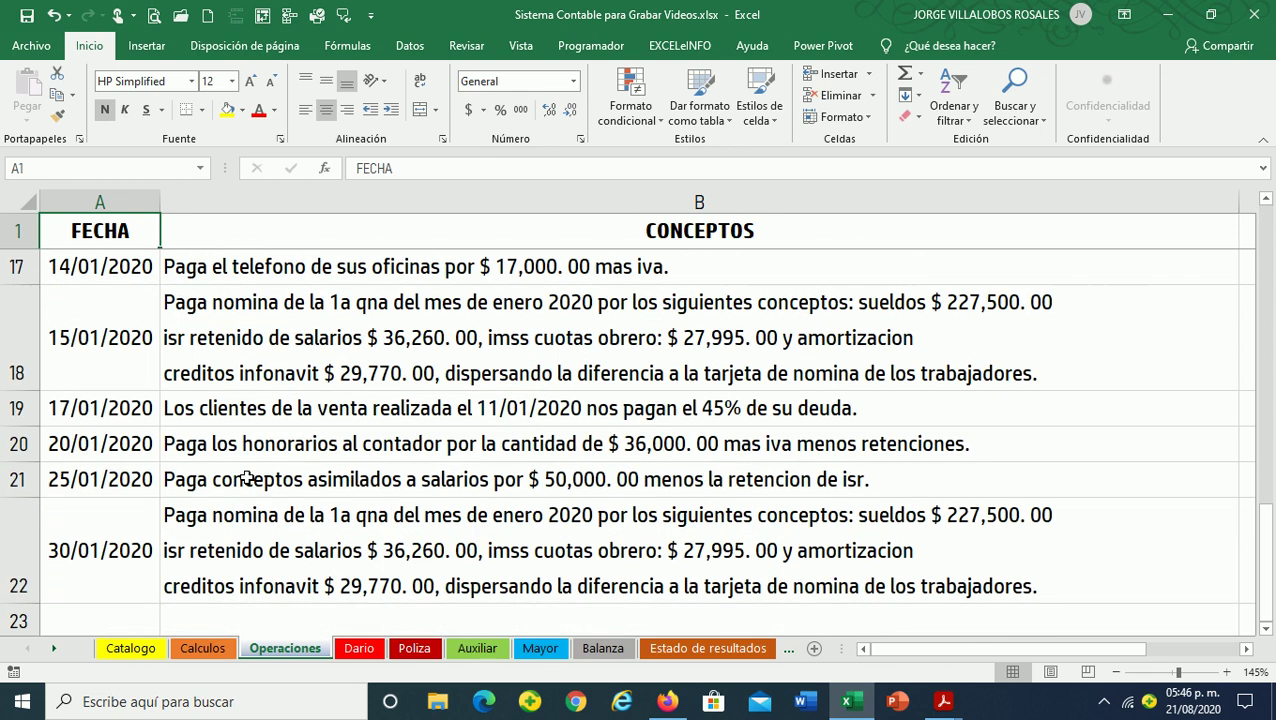
{"action": "scroll", "coordinate": [245, 477], "scroll_direction": "up", "scroll_amount": 2}
{"action": "scroll", "coordinate": [245, 477], "scroll_direction": "up", "scroll_amount": 3}
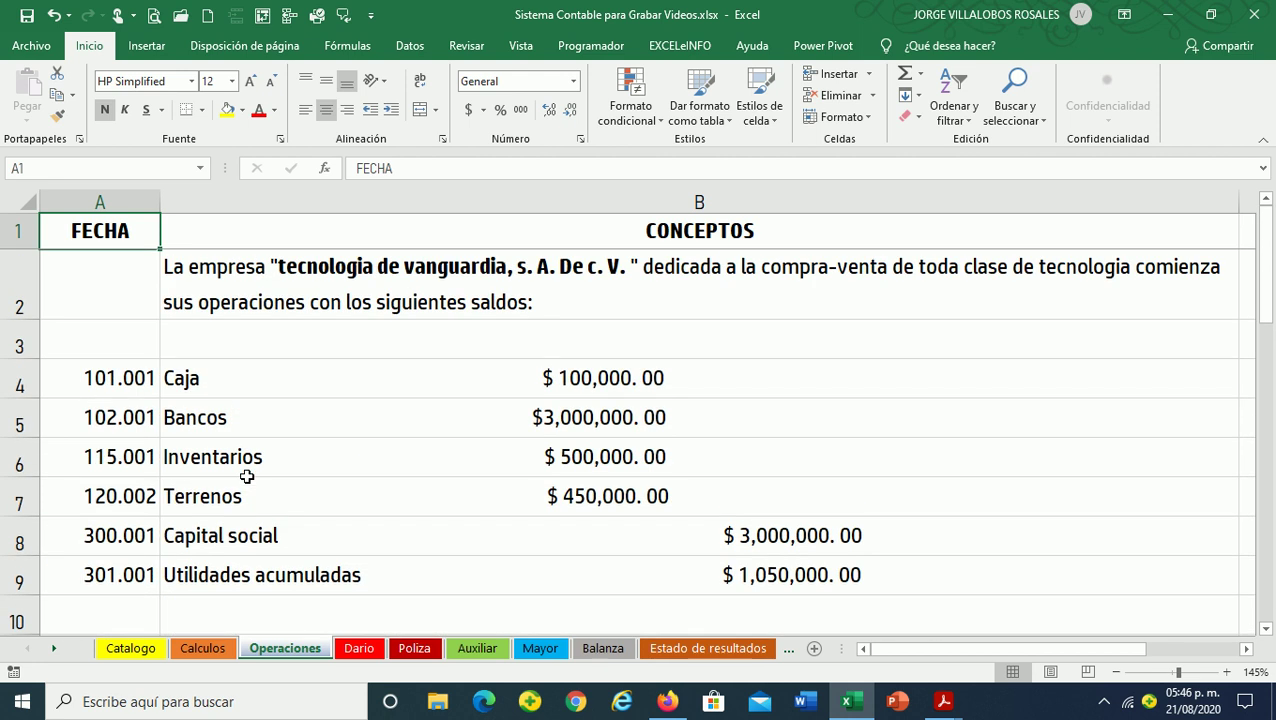
{"action": "scroll", "coordinate": [247, 477], "scroll_direction": "down", "scroll_amount": 1}
{"action": "scroll", "coordinate": [247, 477], "scroll_direction": "down", "scroll_amount": 1}
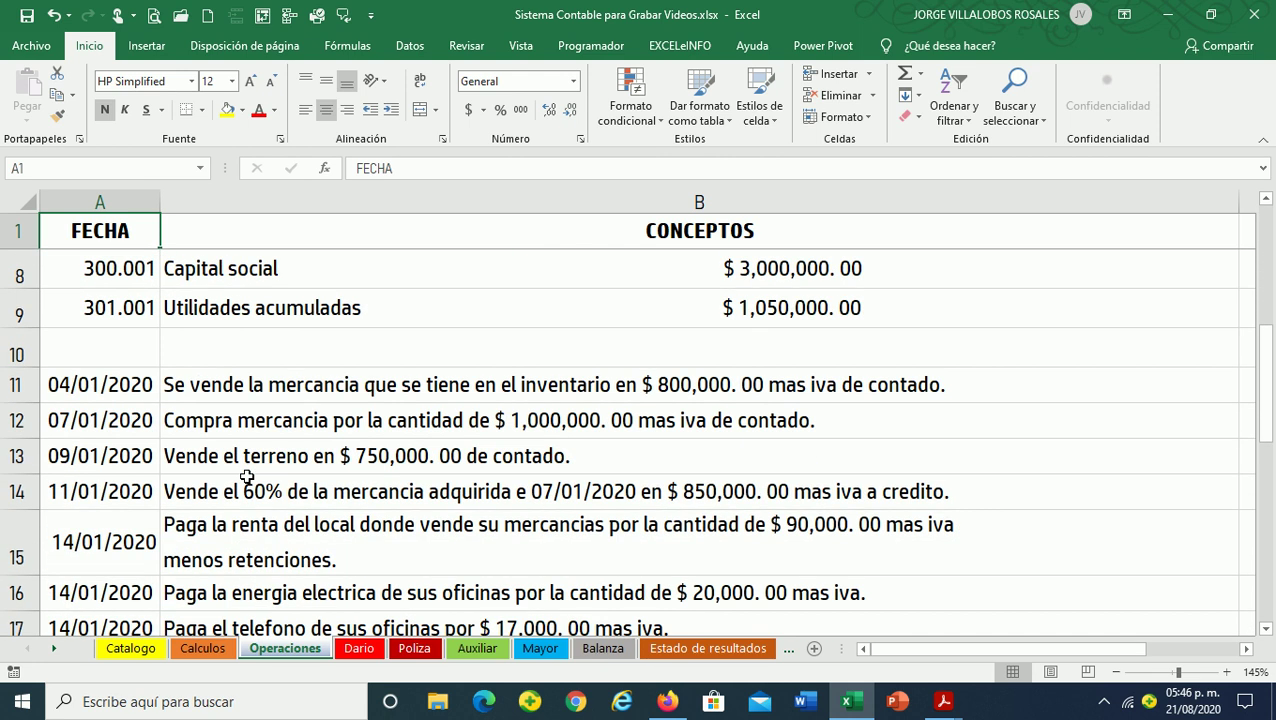
{"action": "scroll", "coordinate": [247, 477], "scroll_direction": "down", "scroll_amount": 1}
{"action": "scroll", "coordinate": [247, 477], "scroll_direction": "down", "scroll_amount": 1}
{"action": "scroll", "coordinate": [247, 477], "scroll_direction": "up", "scroll_amount": 2}
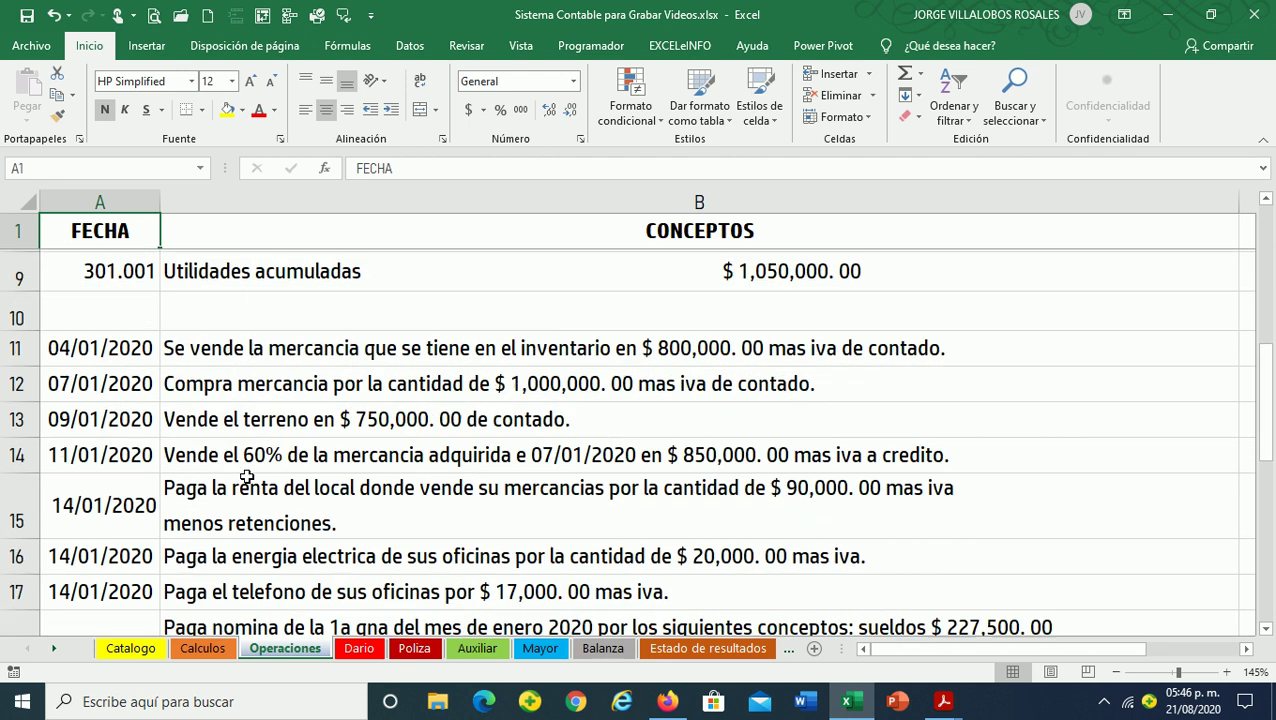
{"action": "scroll", "coordinate": [247, 477], "scroll_direction": "up", "scroll_amount": 1}
{"action": "scroll", "coordinate": [247, 477], "scroll_direction": "up", "scroll_amount": 1}
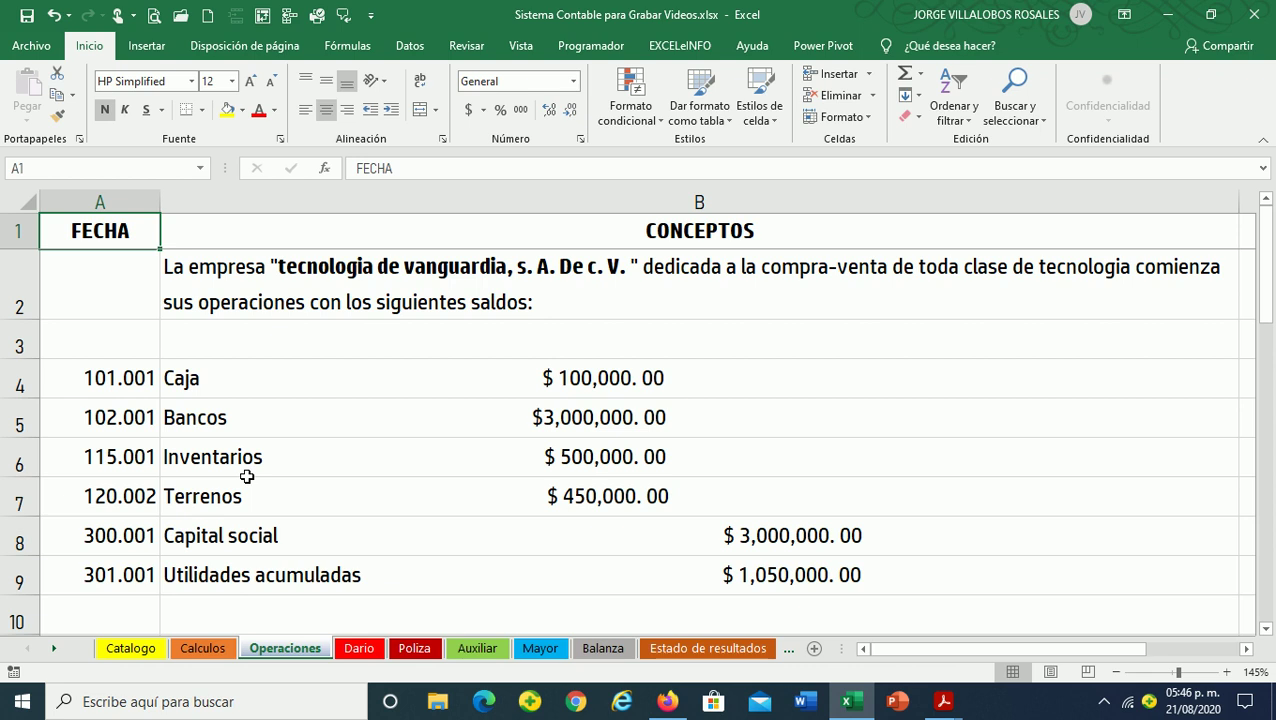
On the Catalogo sheet, jump to the catalogue's end near the Acumulacion de Ingresos account
{"action": "left_click", "coordinate": [131, 648]}
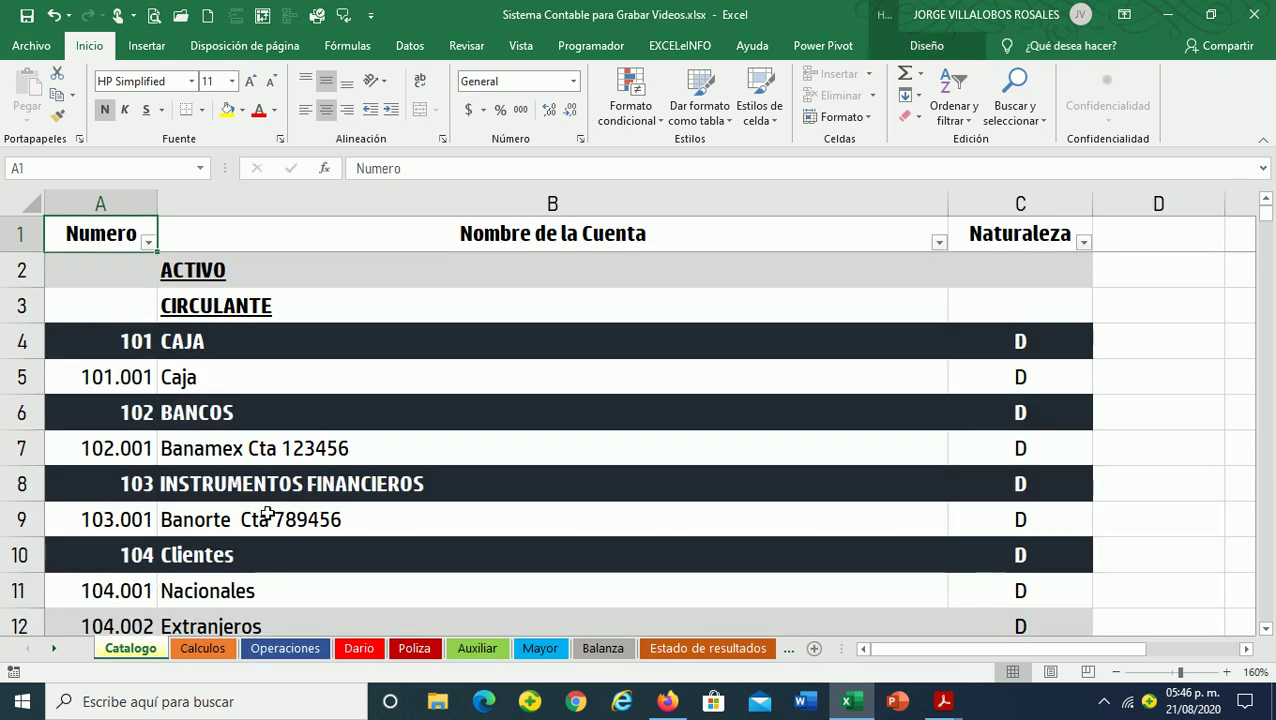
{"action": "left_click", "coordinate": [581, 446]}
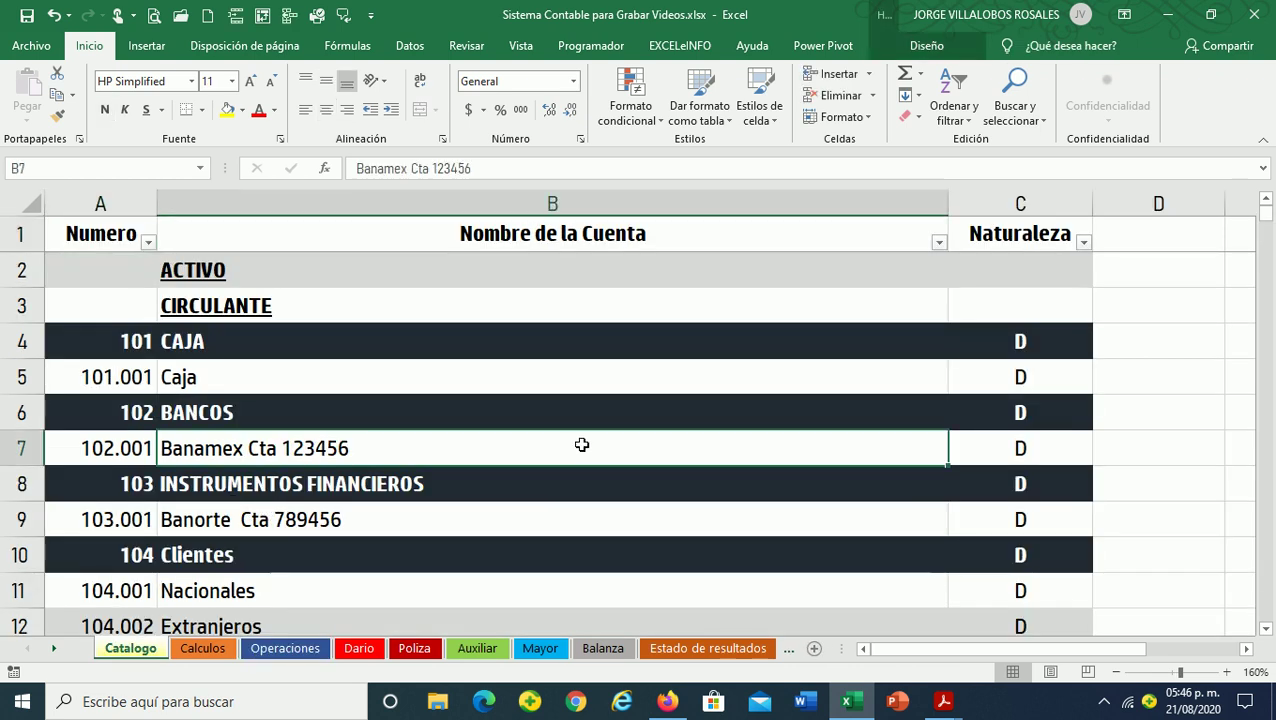
{"action": "key", "text": "ctrl+Down"}
{"action": "key", "text": "Down"}
{"action": "key", "text": "Up"}
{"action": "key", "text": "Up"}
{"action": "key", "text": "Up"}
{"action": "key", "text": "Up"}
{"action": "key", "text": "Up"}
{"action": "key", "text": "Up"}
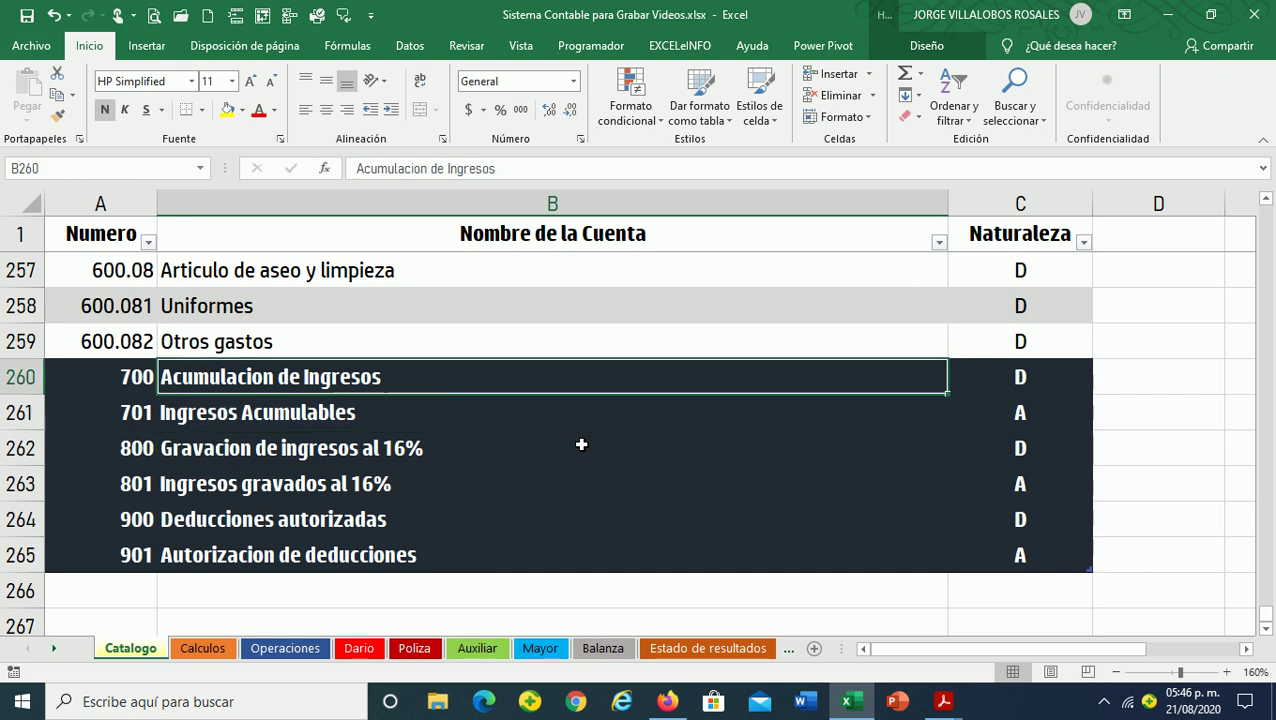
{"action": "key", "text": "Left"}
{"action": "scroll", "coordinate": [581, 444], "scroll_direction": "up", "scroll_amount": 1}
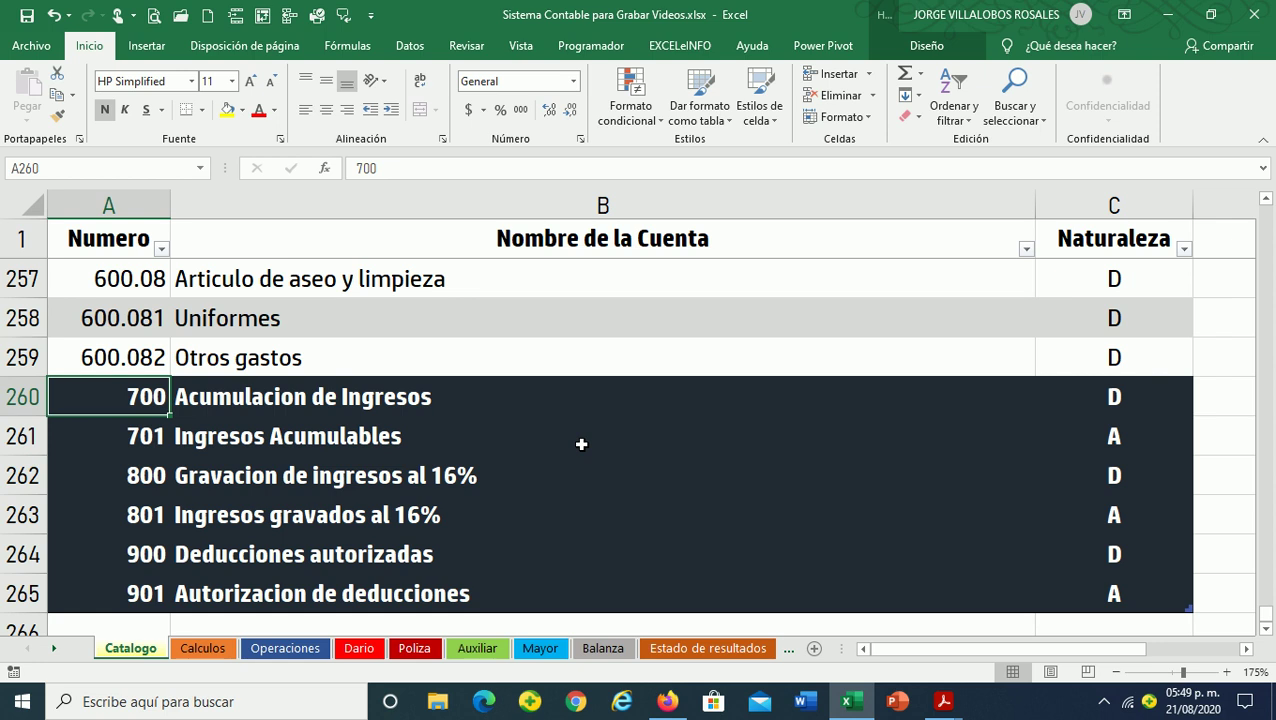
Review memorandum accounts 700 Acumulacion de Ingresos and 701 Ingresos Acumulables in the catalogue
{"action": "key", "text": "Right"}
{"action": "key", "text": "Left"}
{"action": "key", "text": "Right"}
{"action": "key", "text": "Down"}
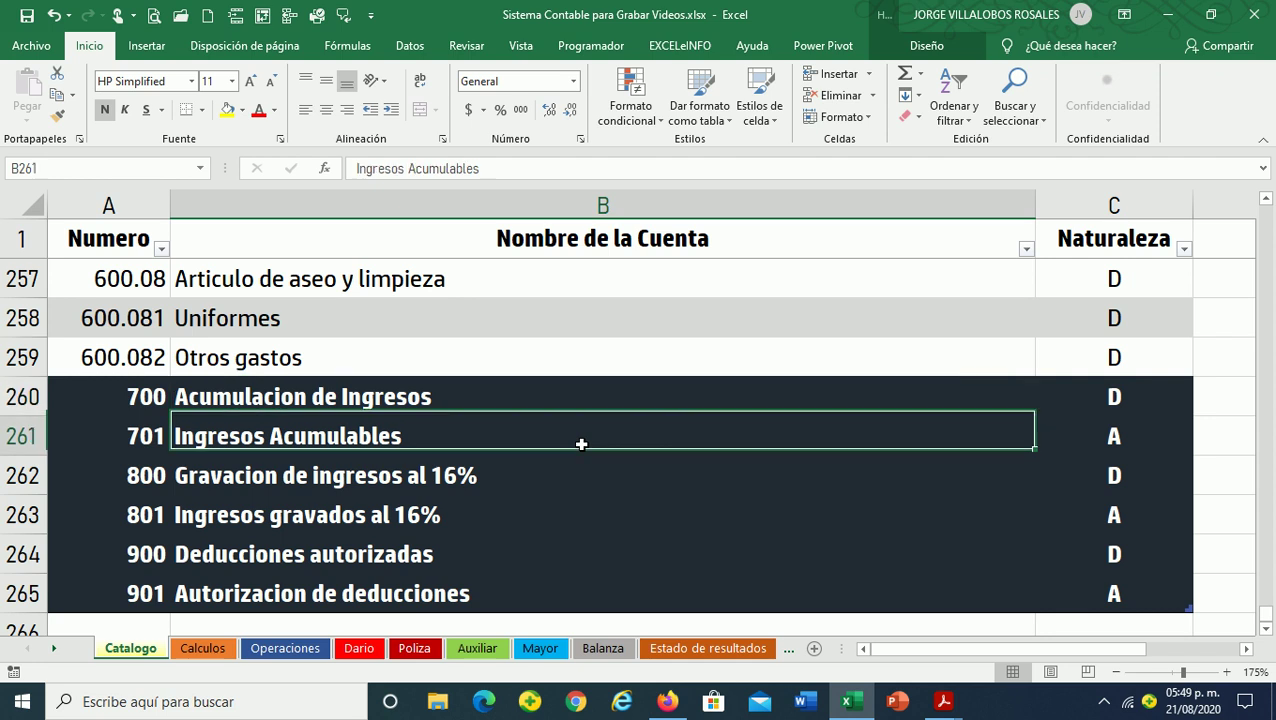
{"action": "key", "text": "Left"}
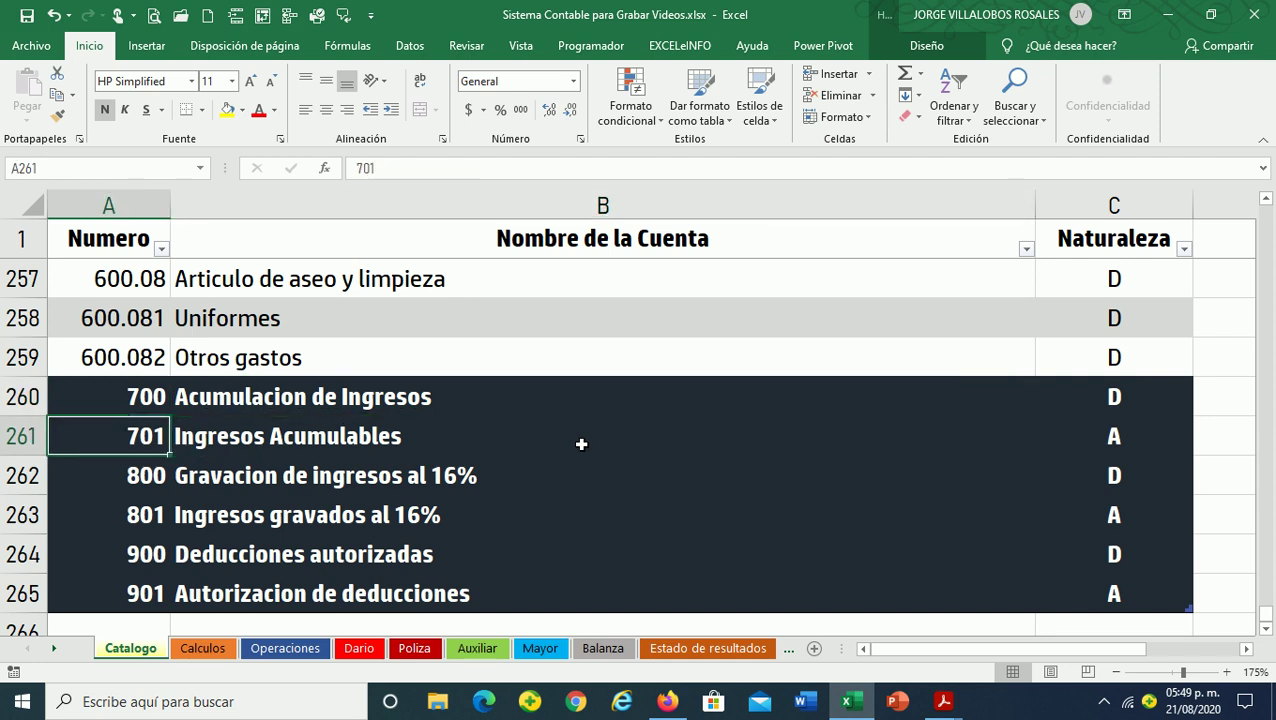
{"action": "key", "text": "Right"}
{"action": "key", "text": "Up"}
{"action": "key", "text": "Left"}
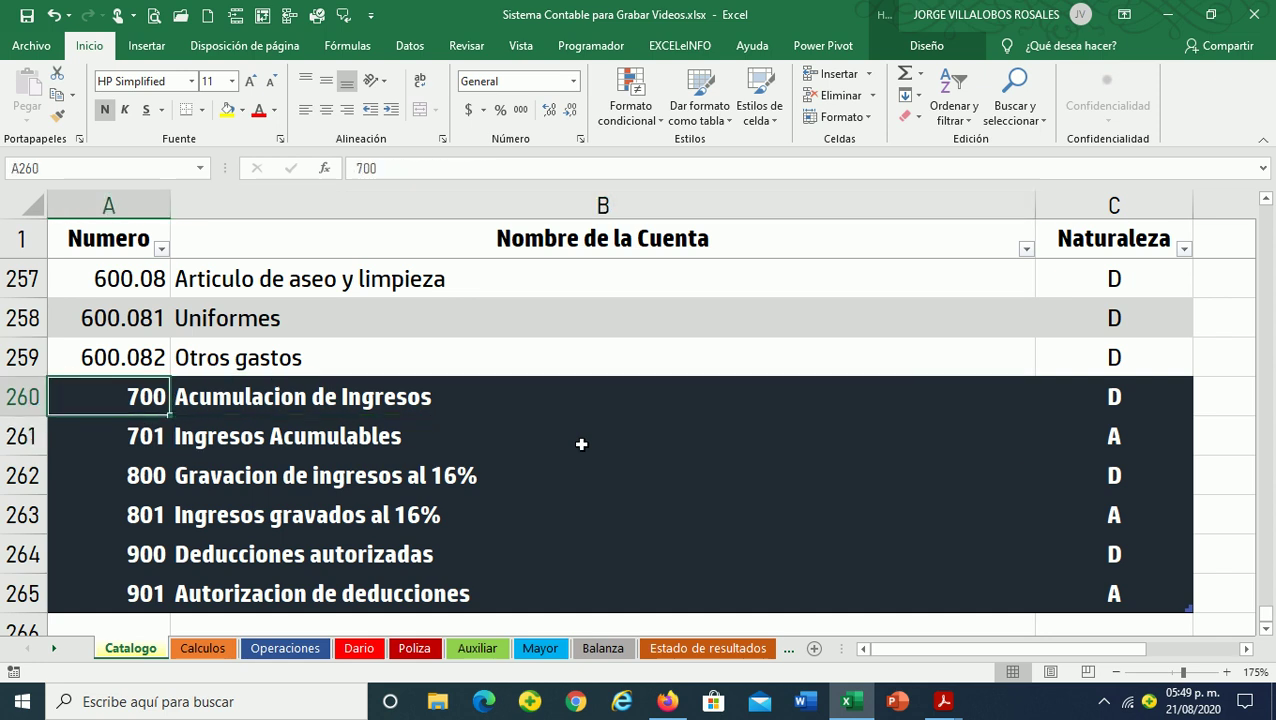
{"action": "key", "text": "Right"}
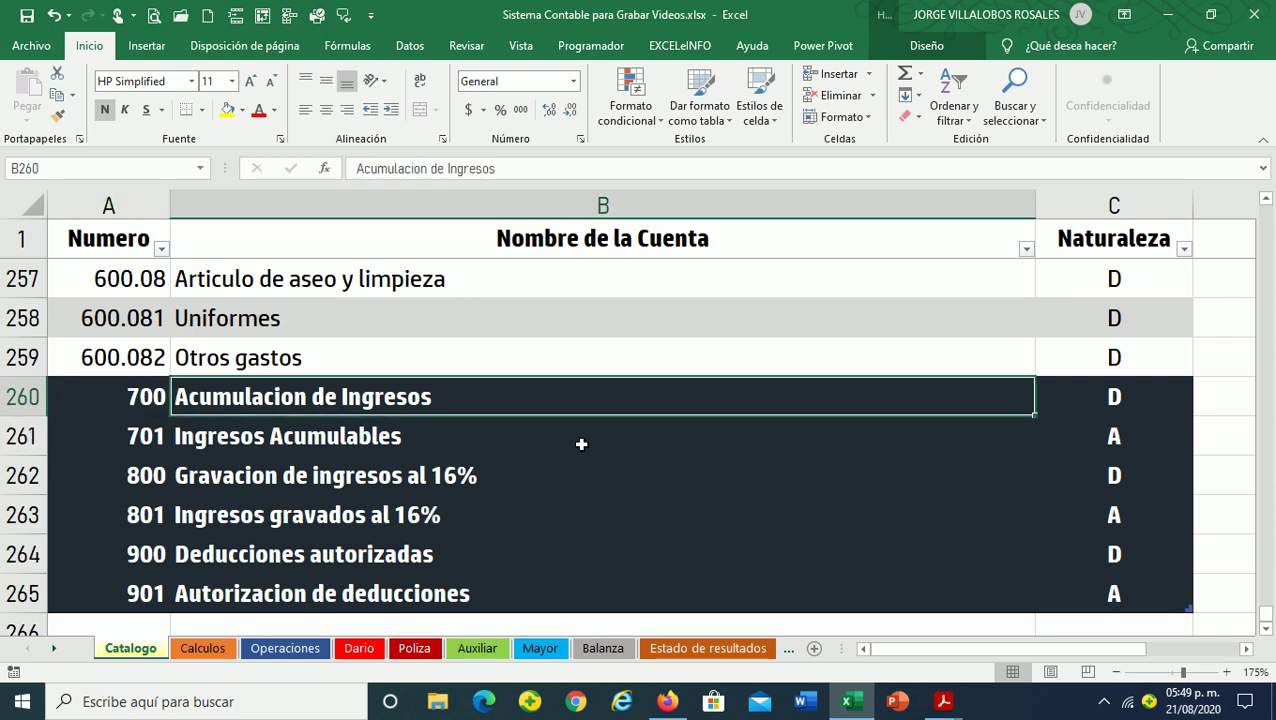
{"action": "key", "text": "Left"}
{"action": "key", "text": "Down"}
{"action": "left_click", "coordinate": [581, 444]}
{"action": "key", "text": "Left"}
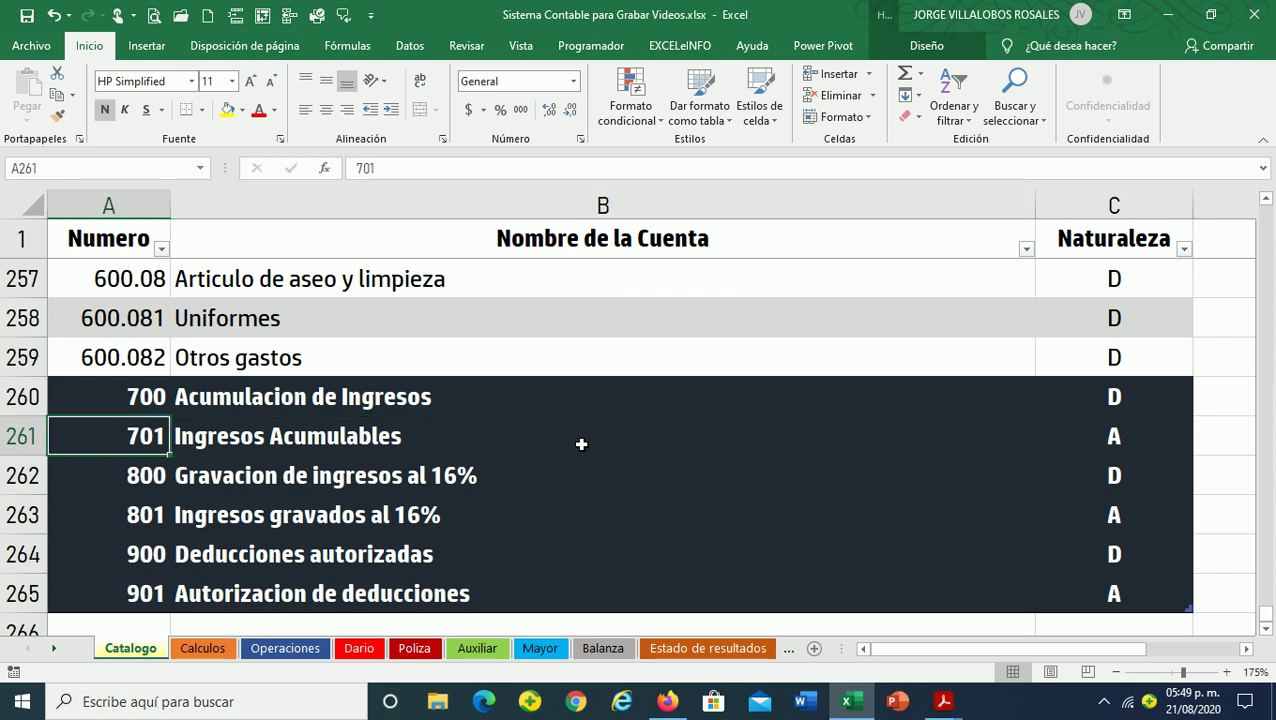
Review accounts 800, 801, 900 and 901, then return to the Operaciones sheet
{"action": "key", "text": "Down"}
{"action": "key", "text": "Right"}
{"action": "key", "text": "Left"}
{"action": "key", "text": "Right"}
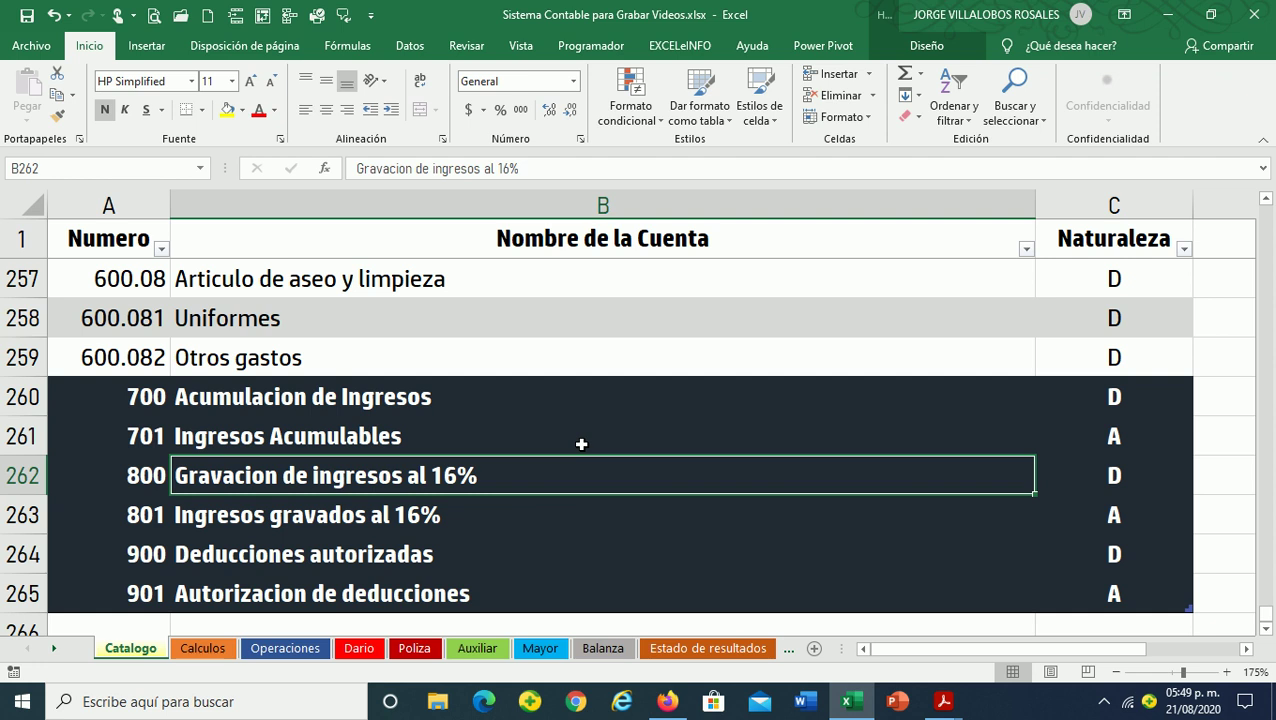
{"action": "key", "text": "Left"}
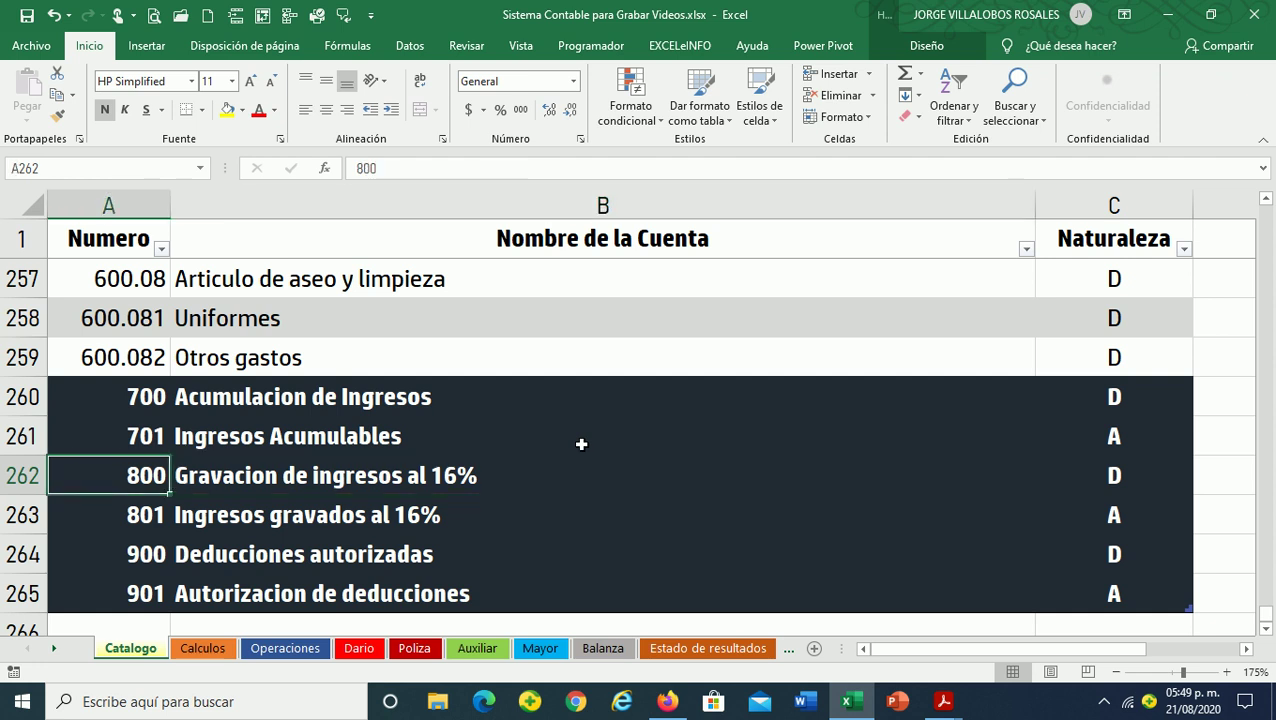
{"action": "key", "text": "Down"}
{"action": "key", "text": "Right"}
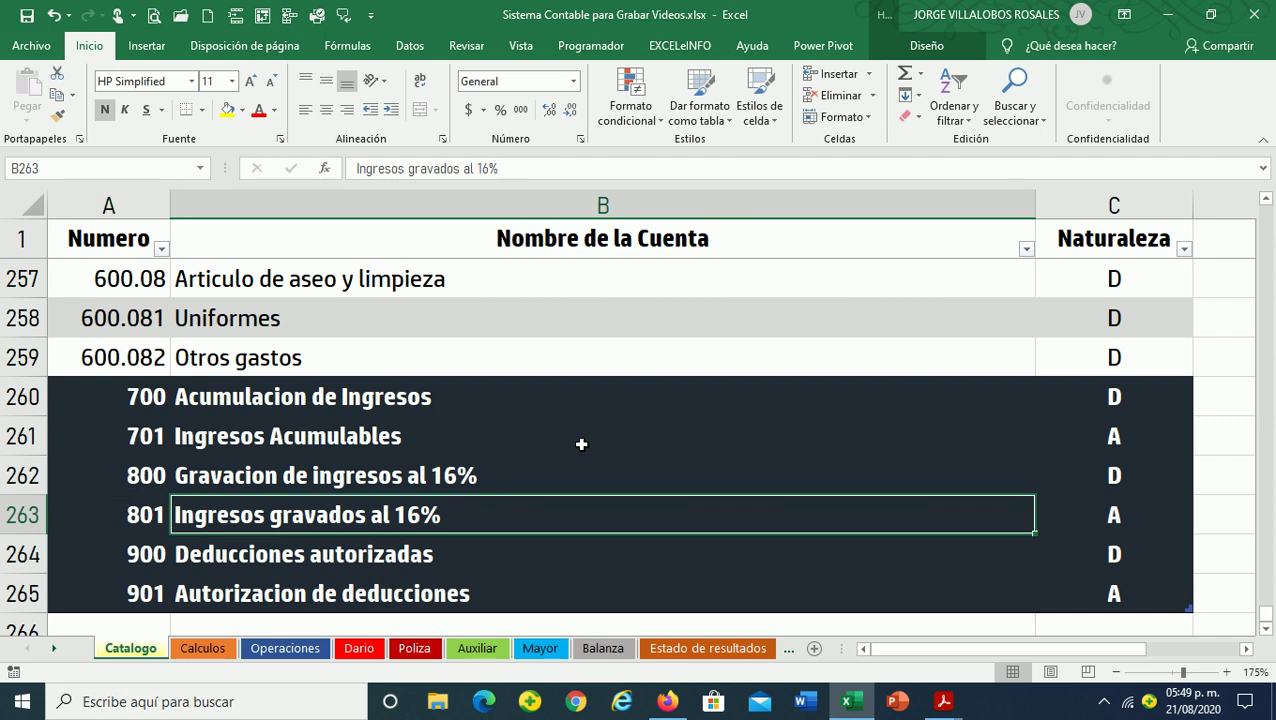
{"action": "key", "text": "Left"}
{"action": "key", "text": "Down"}
{"action": "key", "text": "Right"}
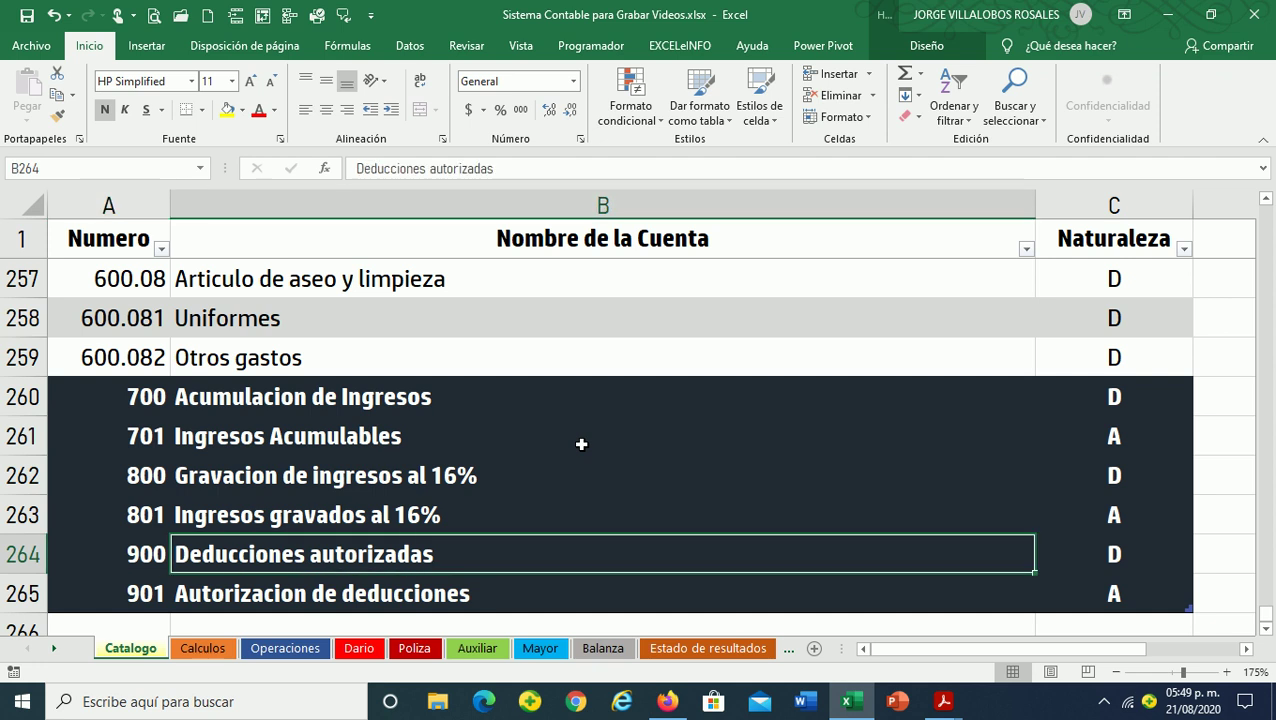
{"action": "key", "text": "Down"}
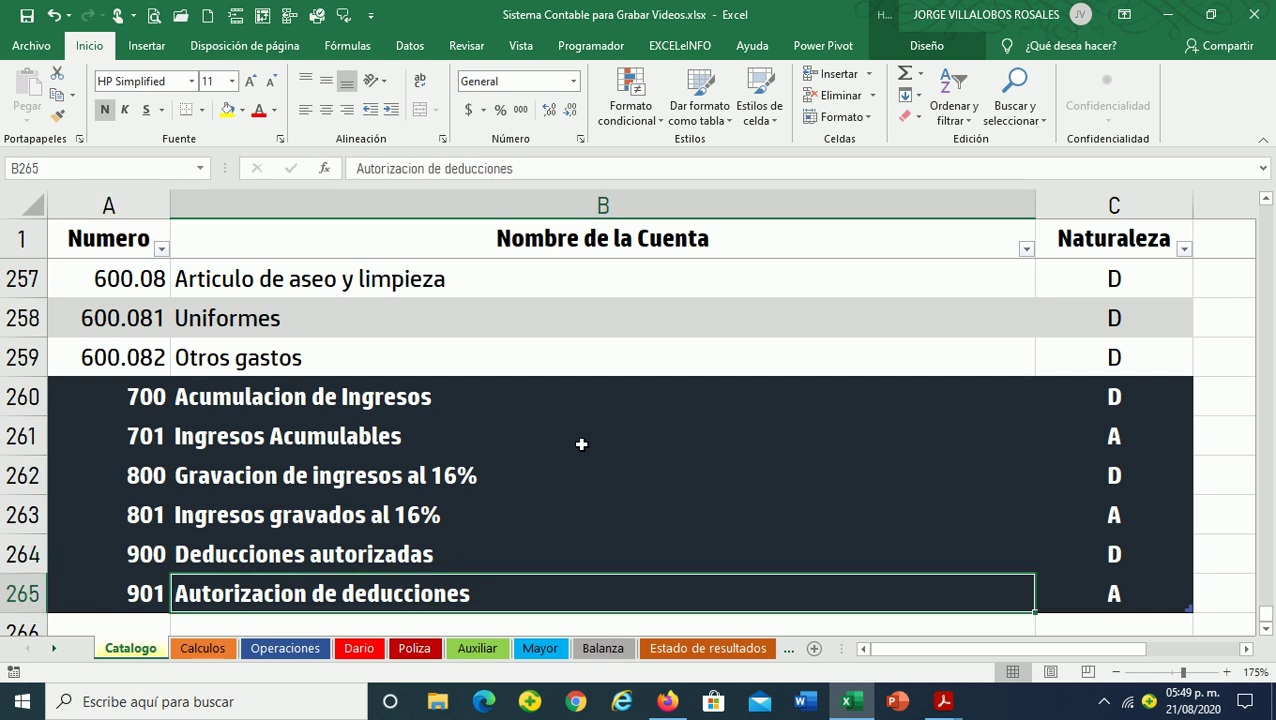
{"action": "key", "text": "Up"}
{"action": "key", "text": "Up"}
{"action": "key", "text": "Up"}
{"action": "key", "text": "Up"}
{"action": "key", "text": "Up"}
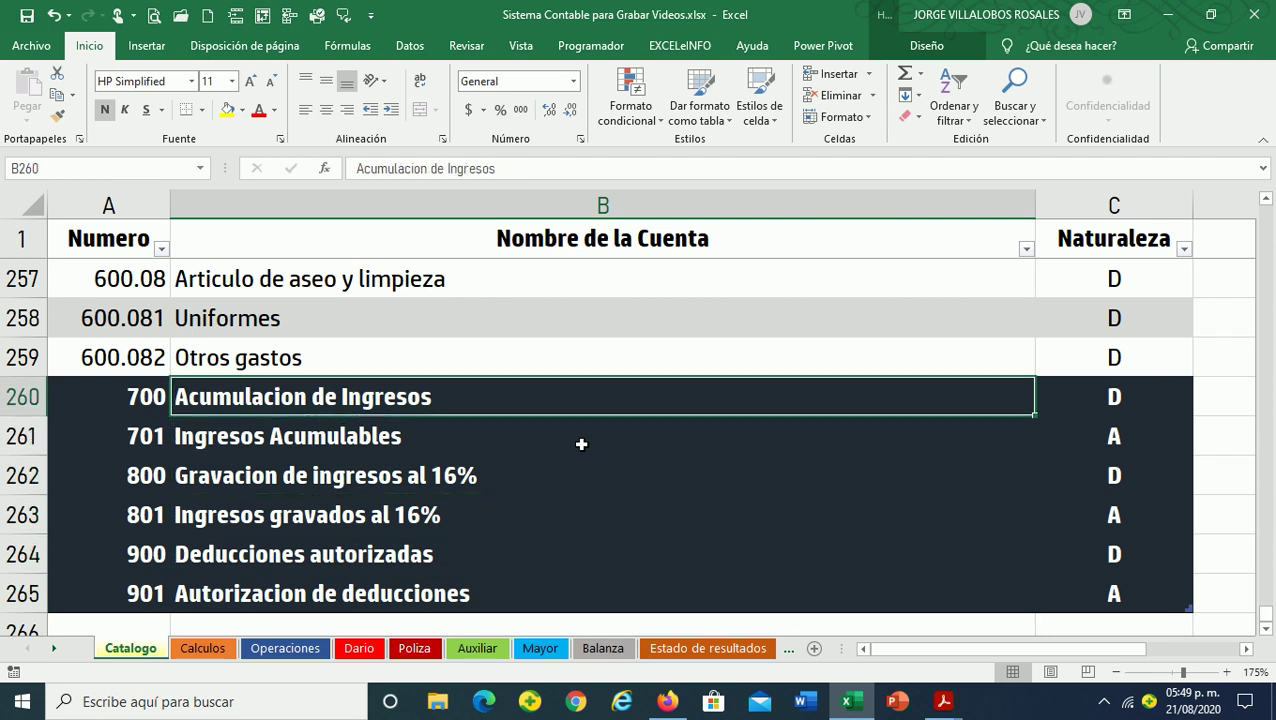
{"action": "key", "text": "Left"}
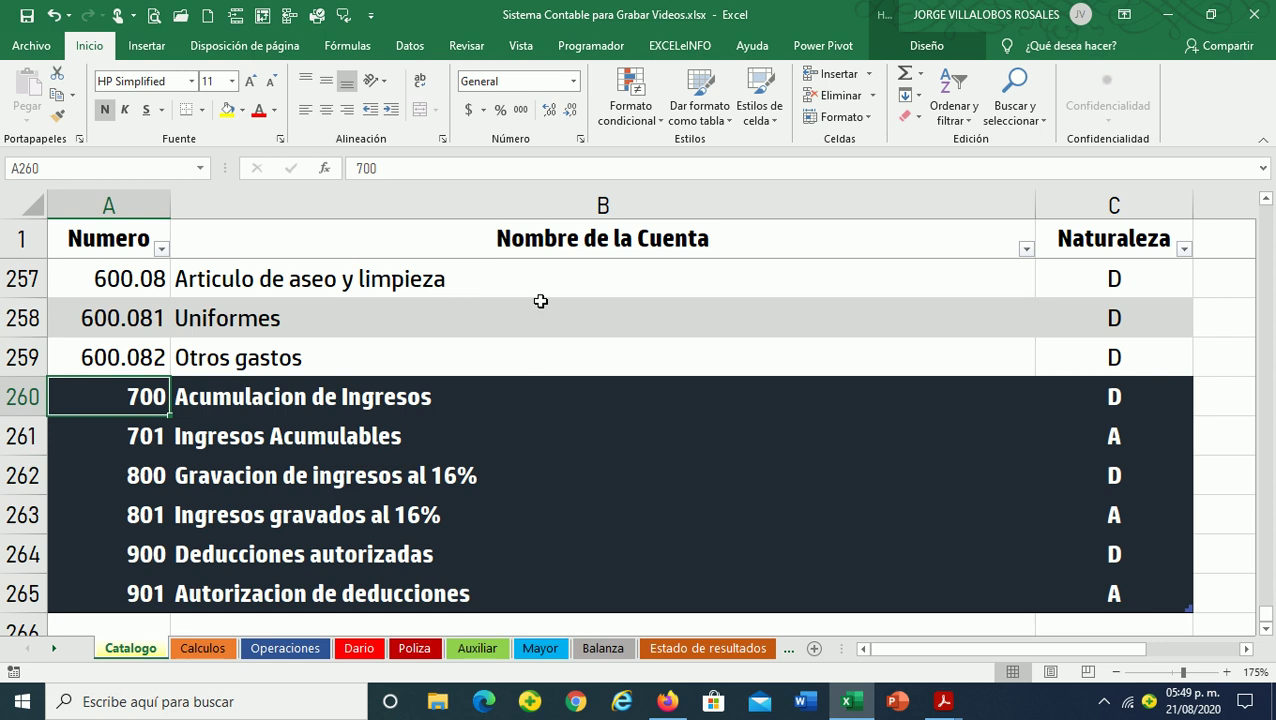
{"action": "left_click", "coordinate": [295, 652]}
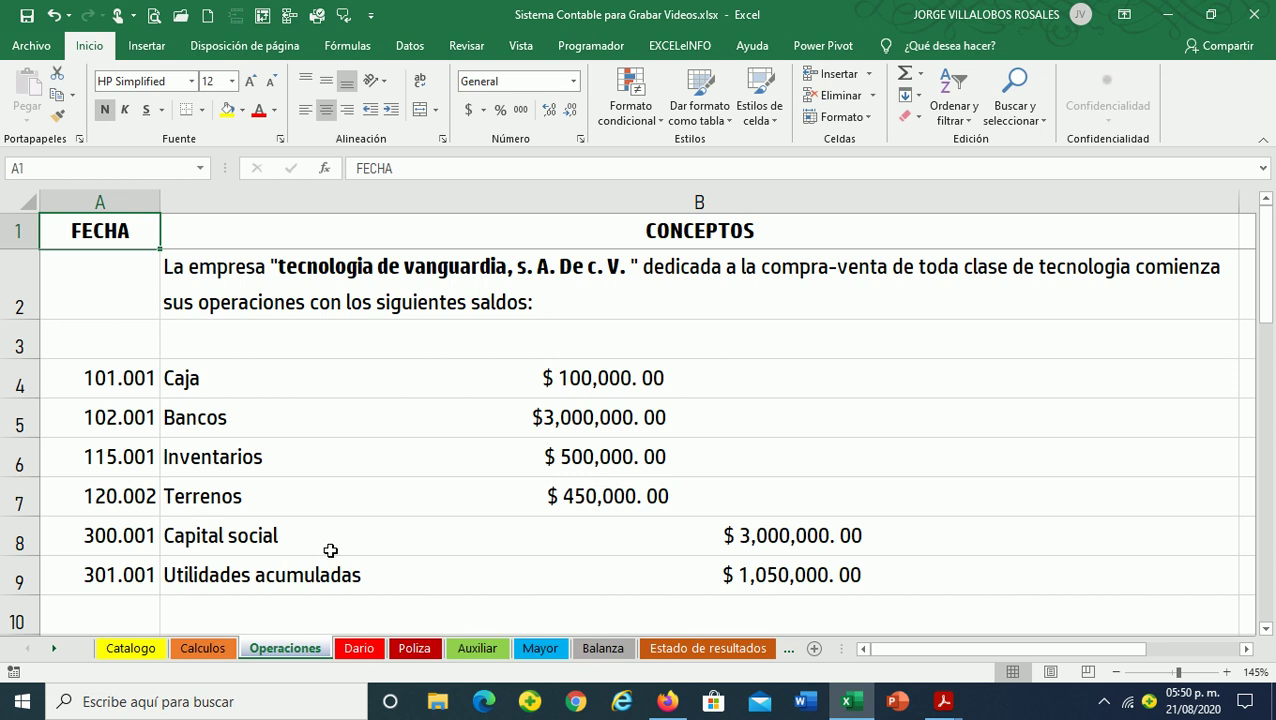
Switch to Firefox showing the YouTube channel's Más información page
{"action": "left_click", "coordinate": [666, 700]}
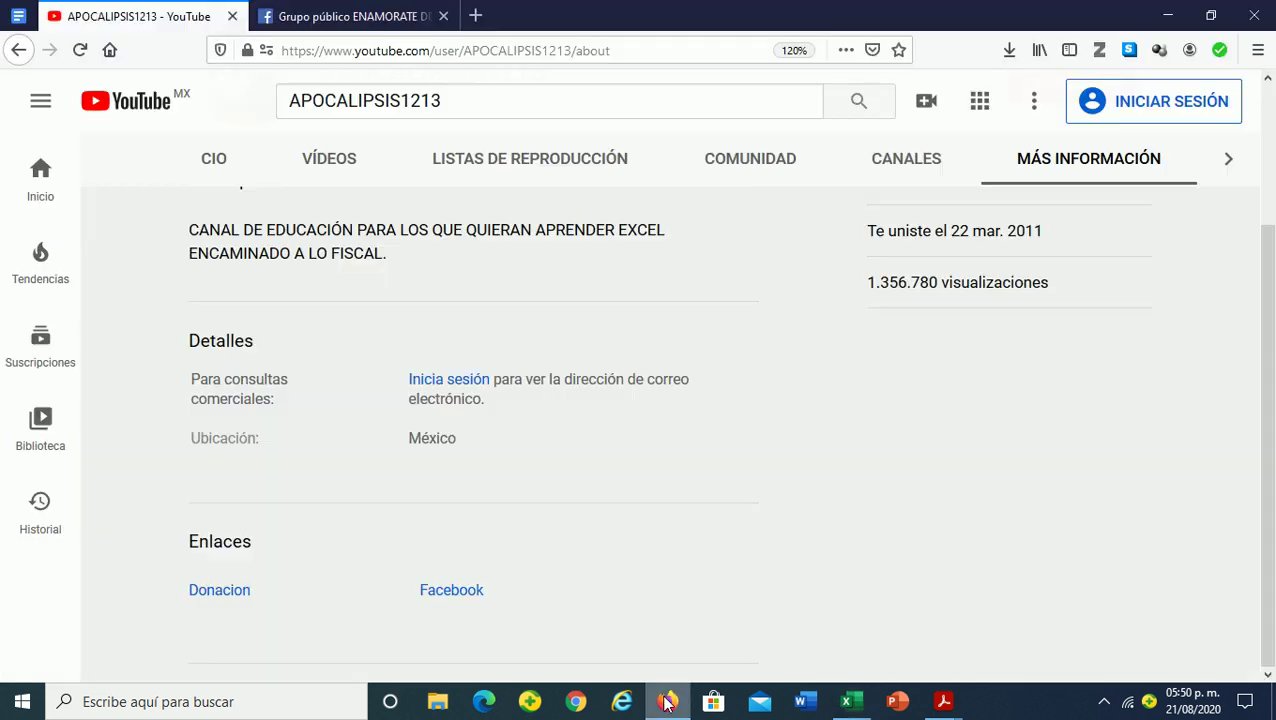
Browse the channel's uploads on the VÍDEOS tab, then return to the Excel workbook
{"action": "left_click", "coordinate": [318, 160]}
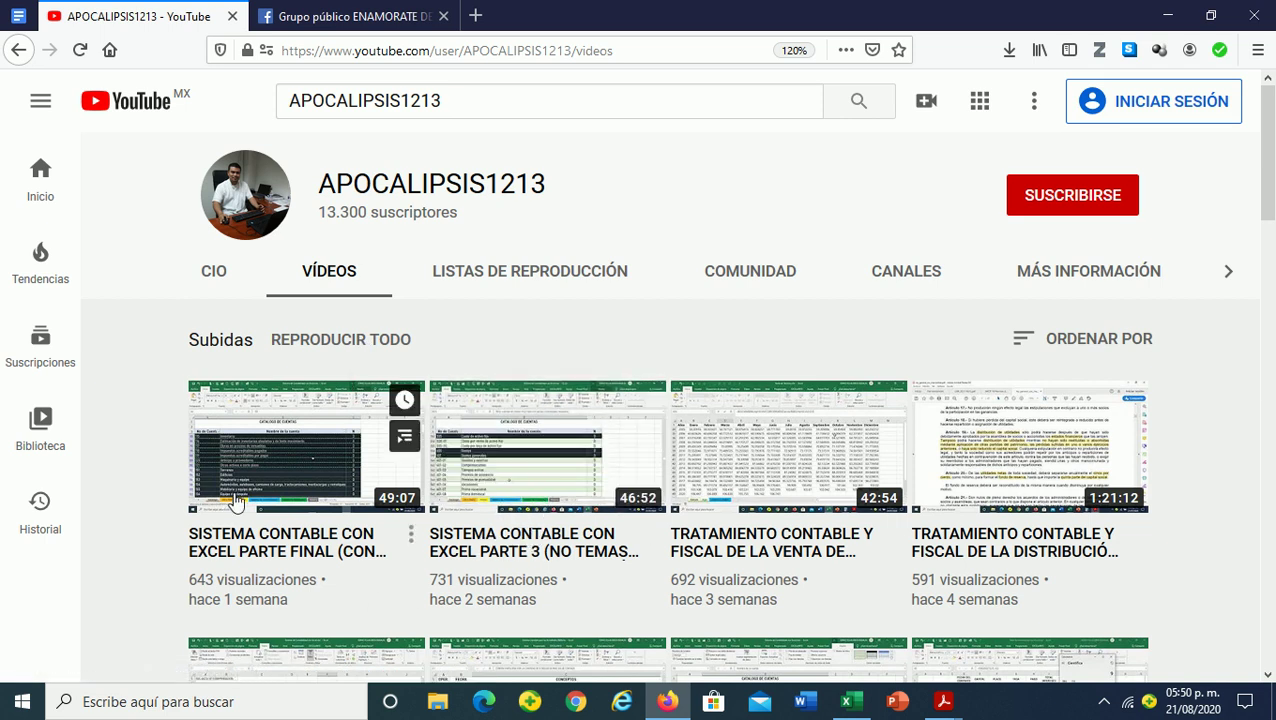
{"action": "scroll", "coordinate": [428, 566], "scroll_direction": "down", "scroll_amount": 1}
{"action": "scroll", "coordinate": [427, 563], "scroll_direction": "down", "scroll_amount": 5}
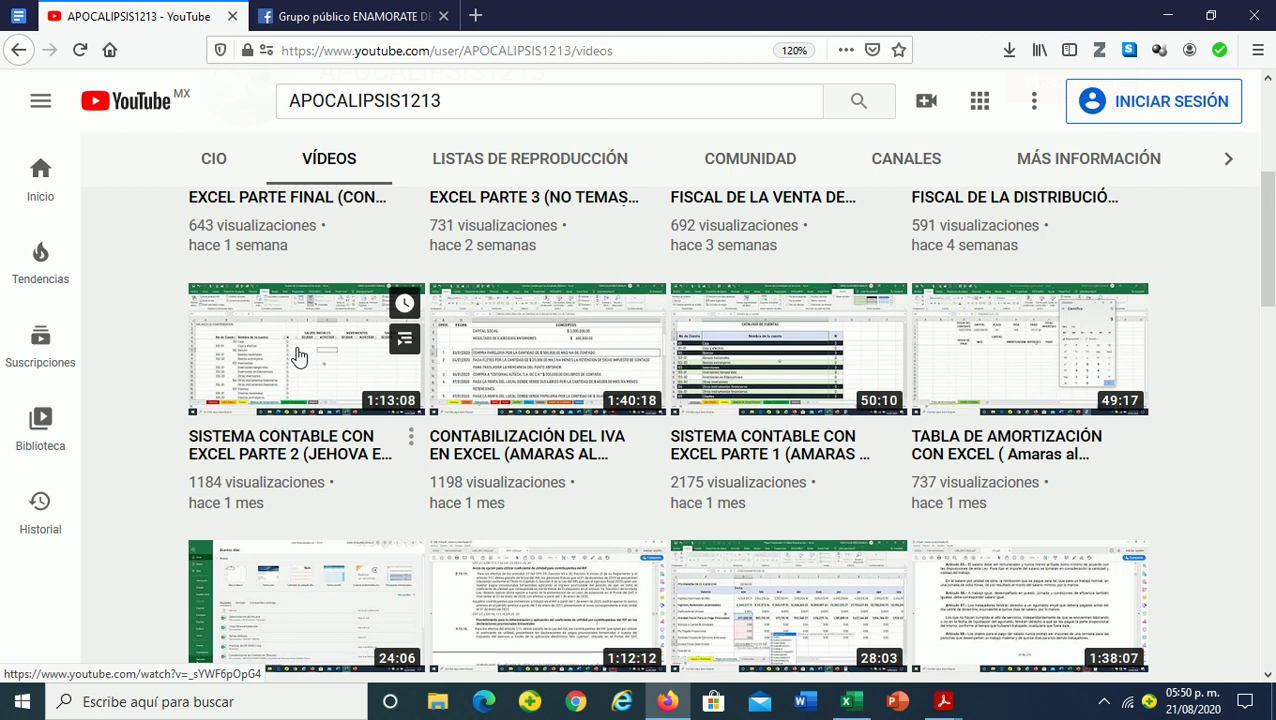
{"action": "left_click", "coordinate": [847, 701]}
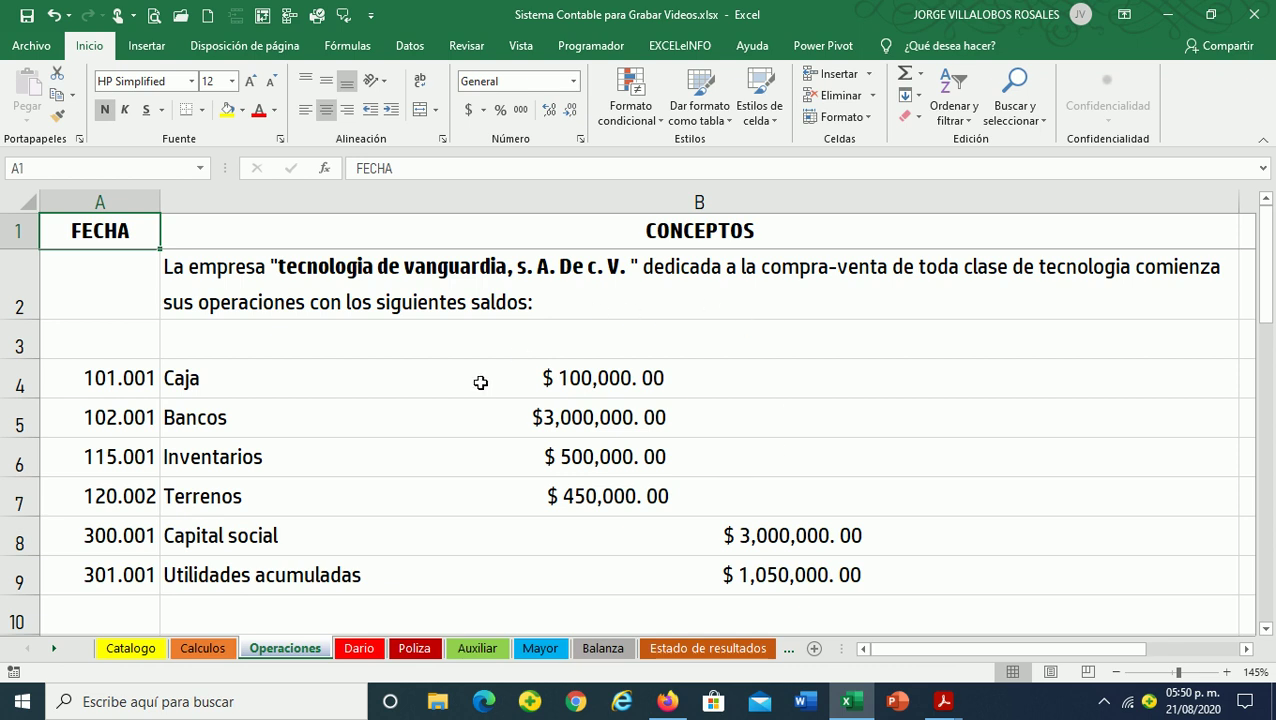
Copy account numbers 101.001–301.001 from Operaciones A4:A9 and go back to the Dario sheet
{"action": "left_click_drag", "start_coordinate": [133, 388], "coordinate": [104, 568]}
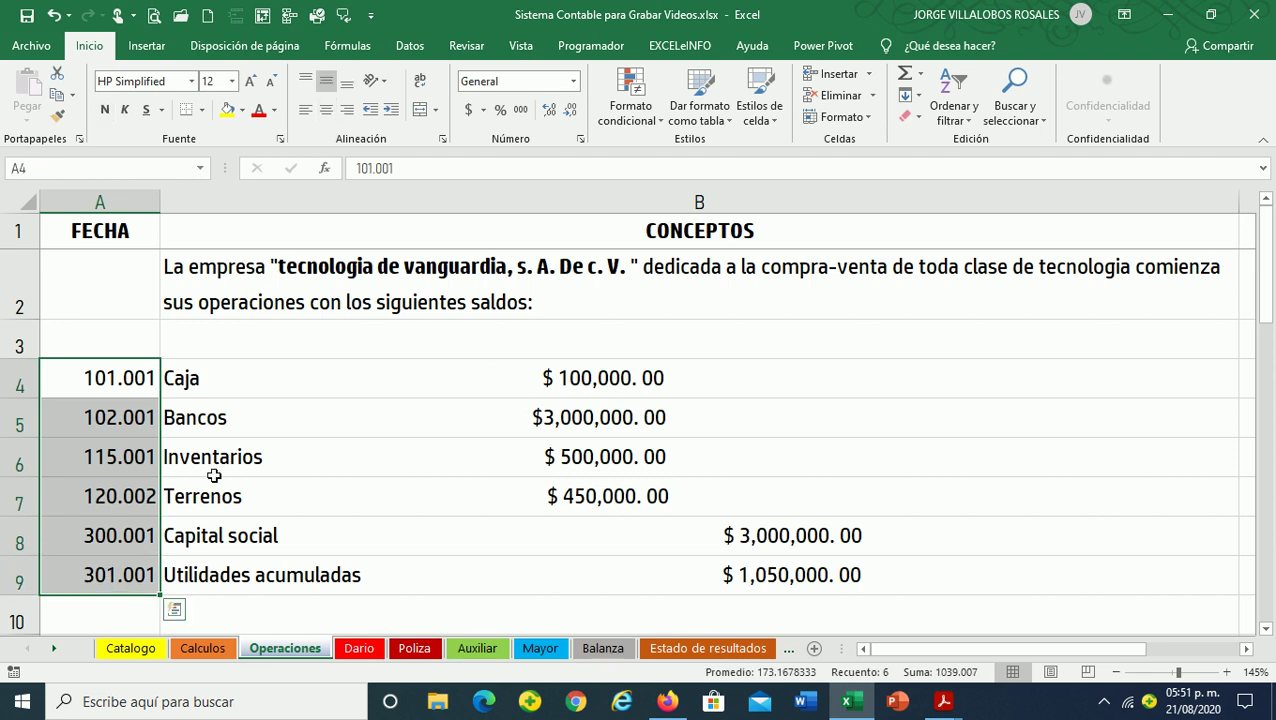
{"action": "key", "text": "ctrl+c"}
{"action": "left_click", "coordinate": [174, 609]}
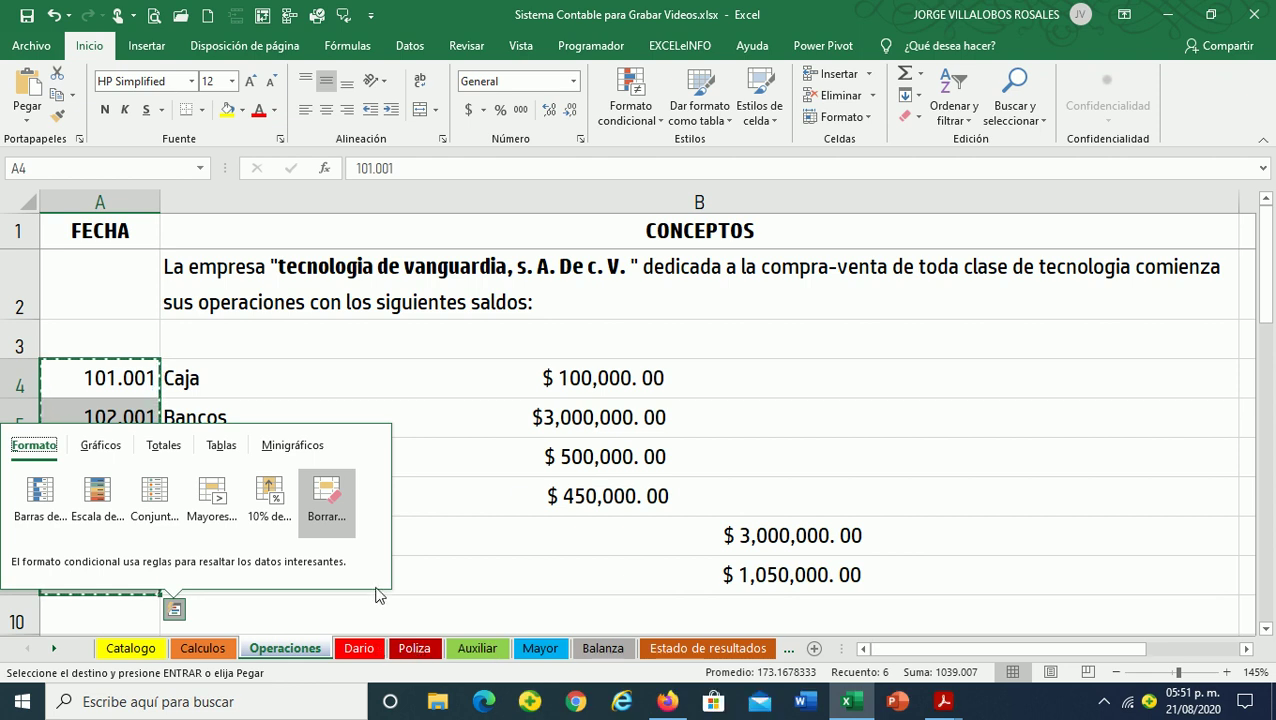
{"action": "key", "text": "ctrl+Page_Down"}
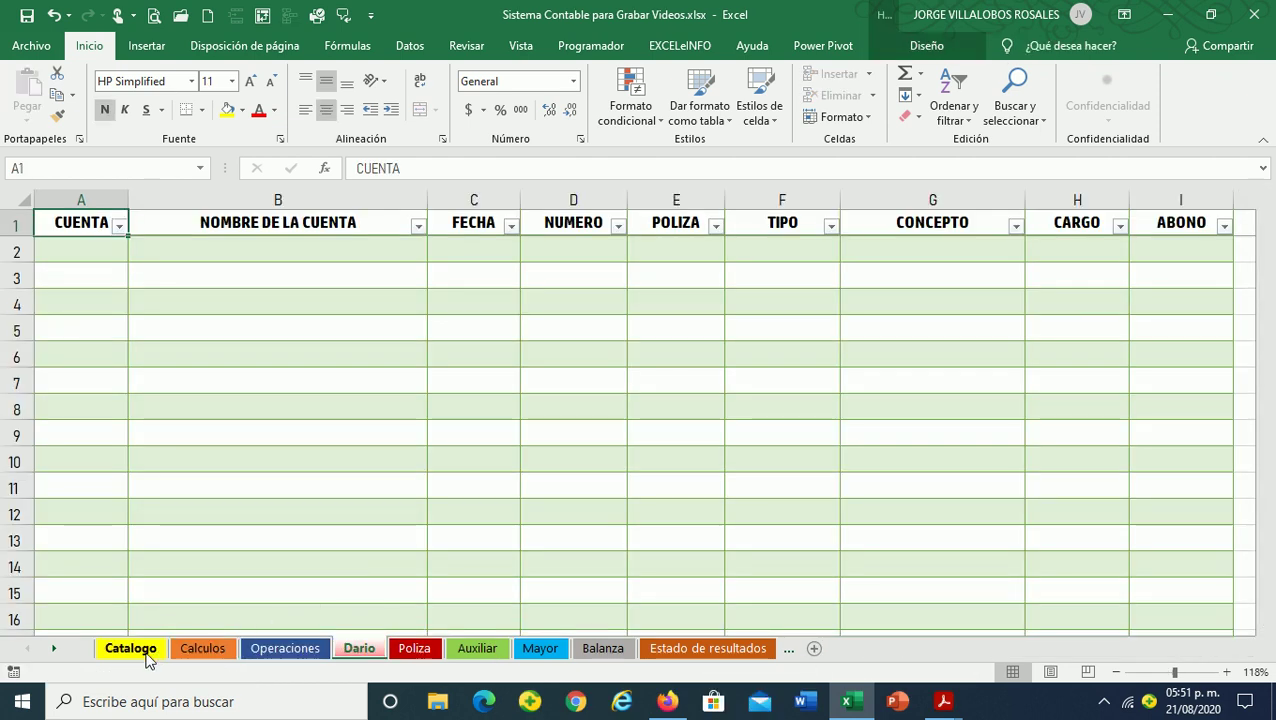
{"action": "left_click", "coordinate": [148, 655]}
{"action": "left_click", "coordinate": [190, 651]}
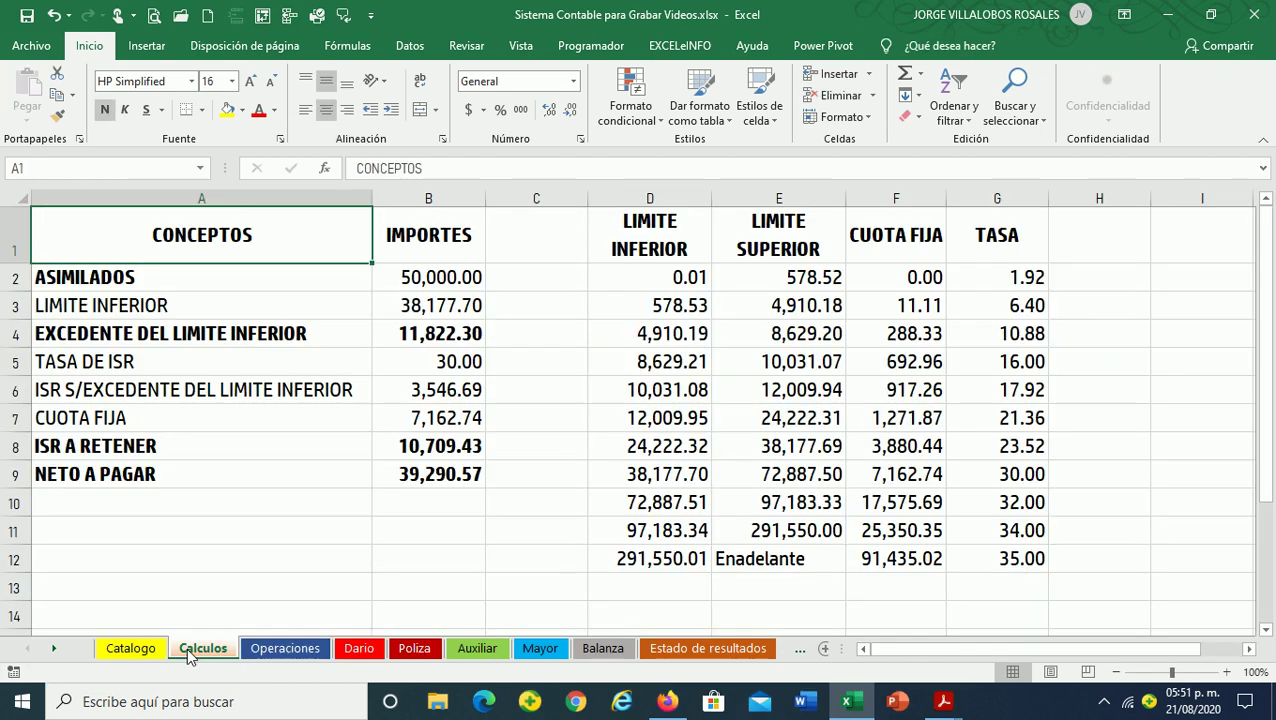
{"action": "left_click", "coordinate": [285, 650]}
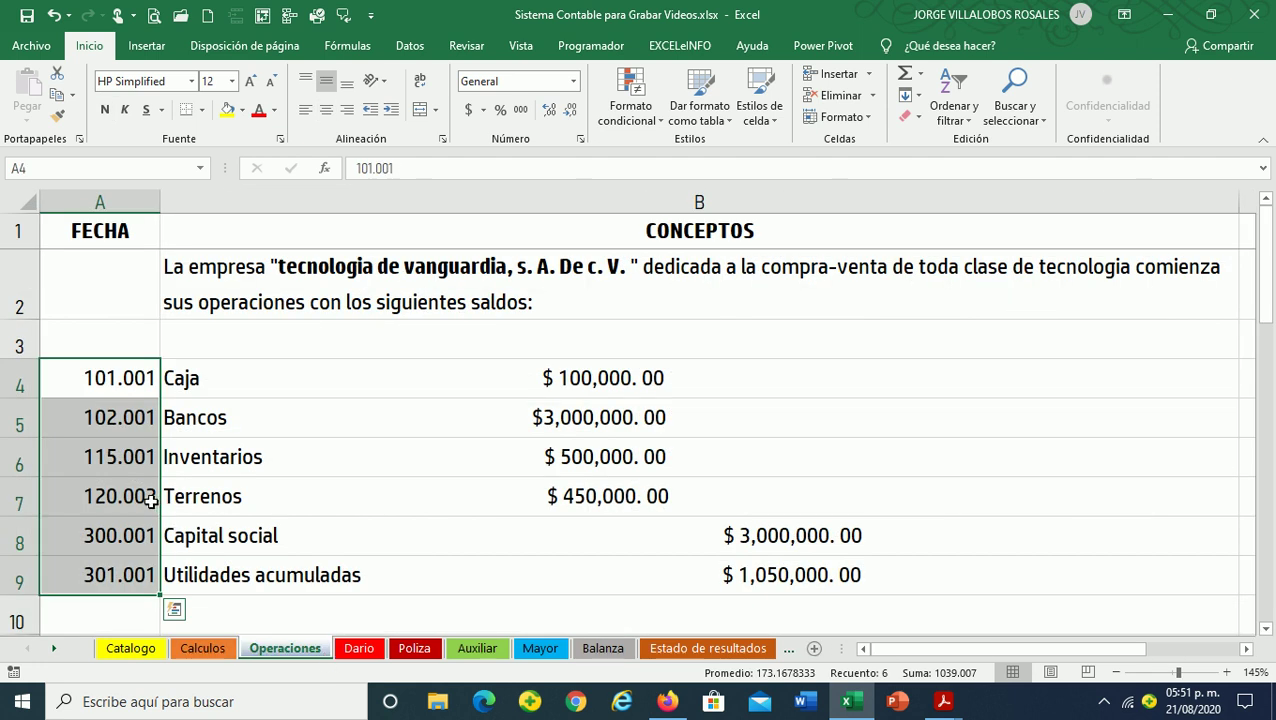
{"action": "key", "text": "ctrl+c"}
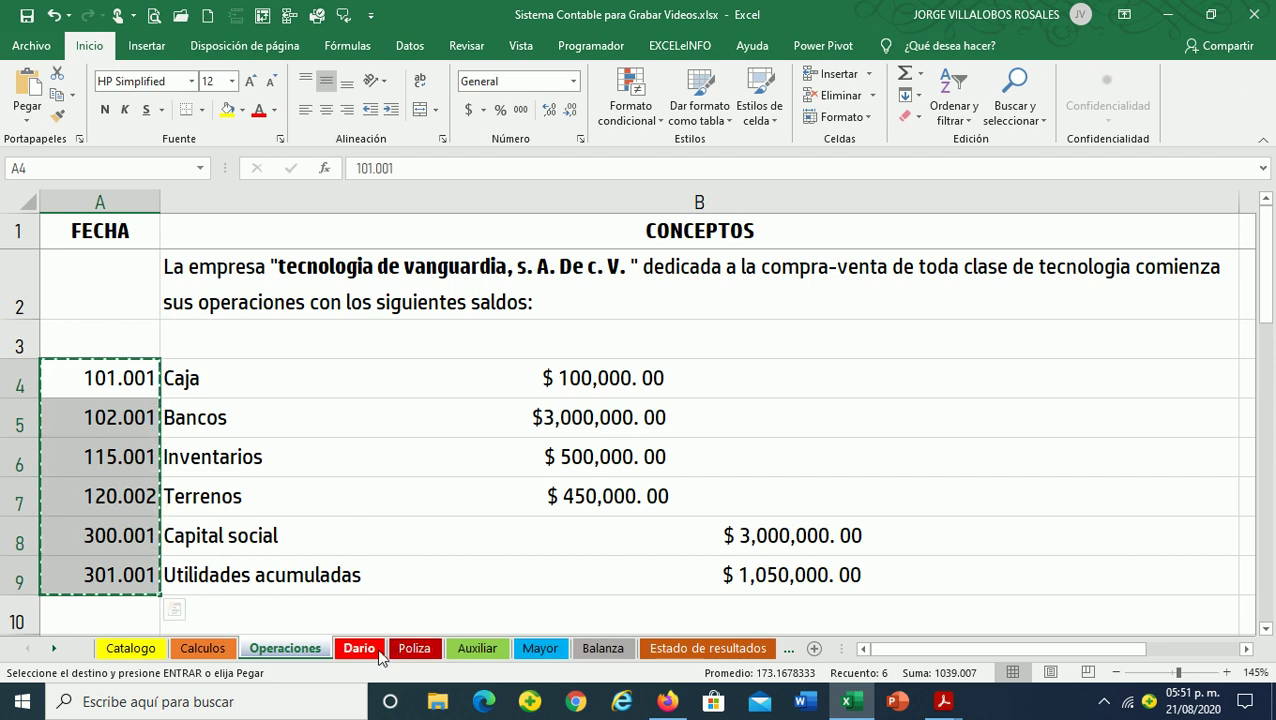
{"action": "left_click", "coordinate": [379, 650]}
Paste the copied account numbers as values into Dario cells A2:A7
{"action": "right_click", "coordinate": [94, 257]}
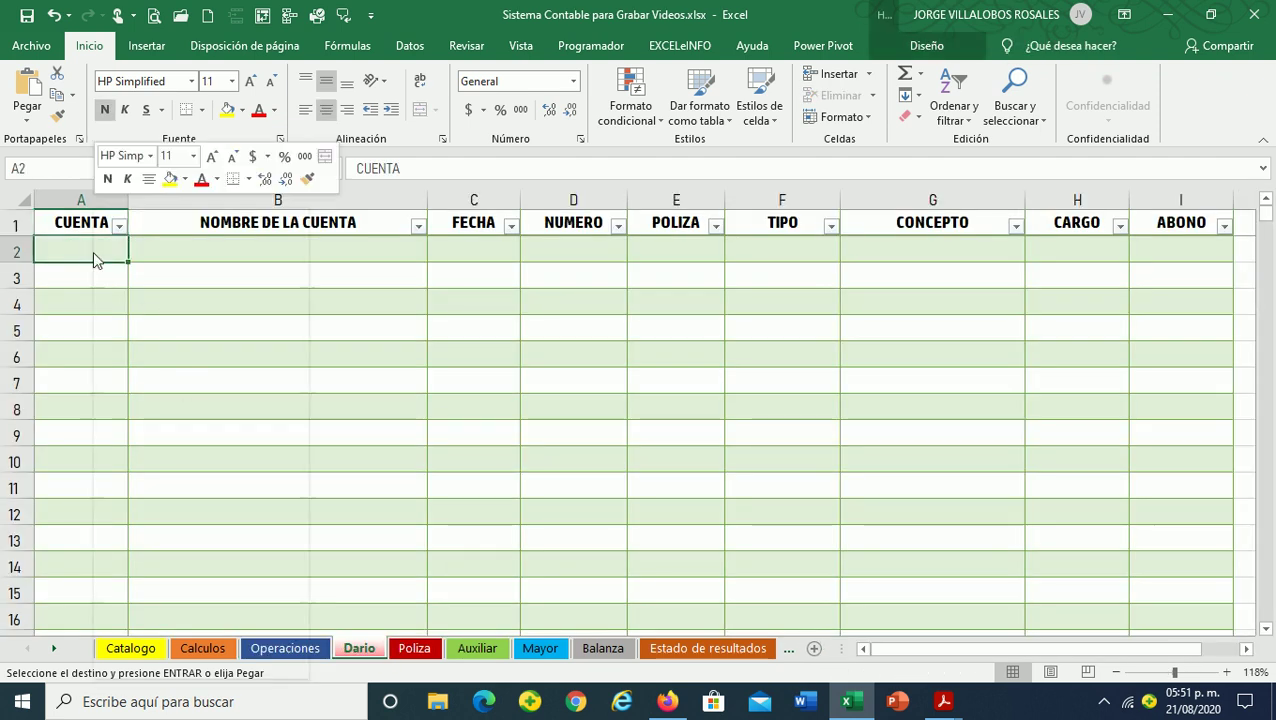
{"action": "left_click", "coordinate": [145, 300]}
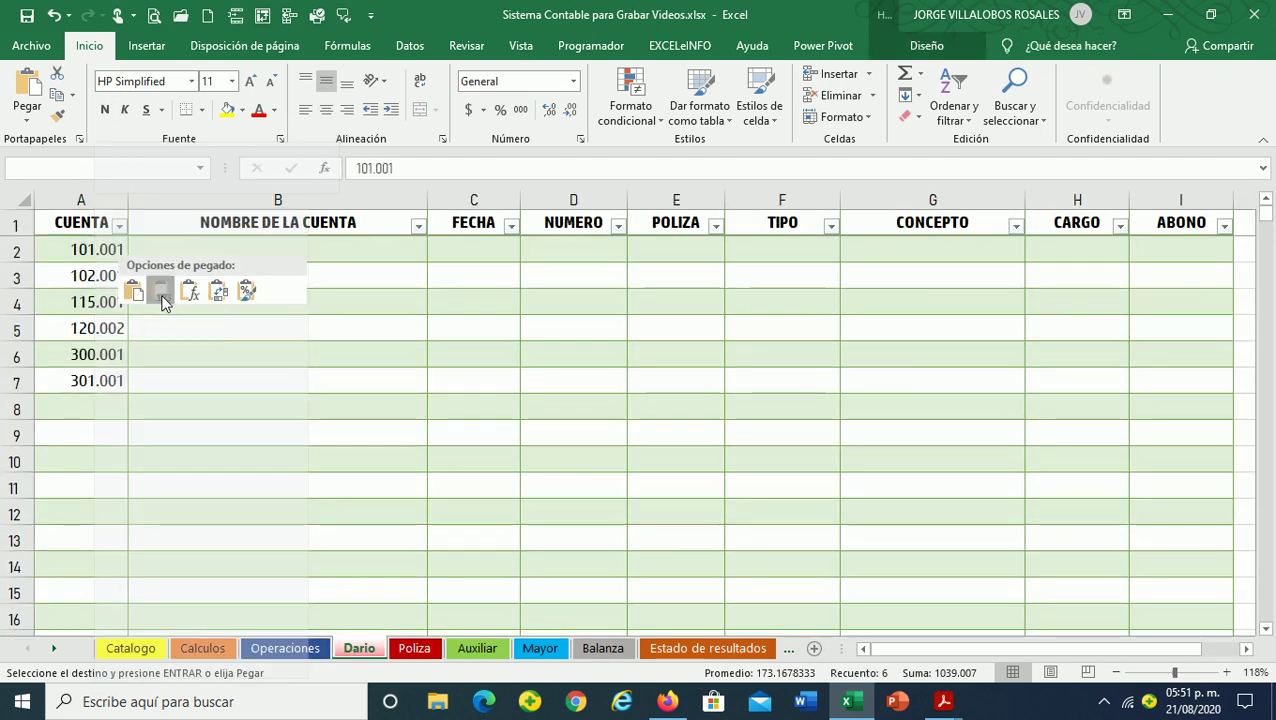
{"action": "left_click", "coordinate": [163, 298]}
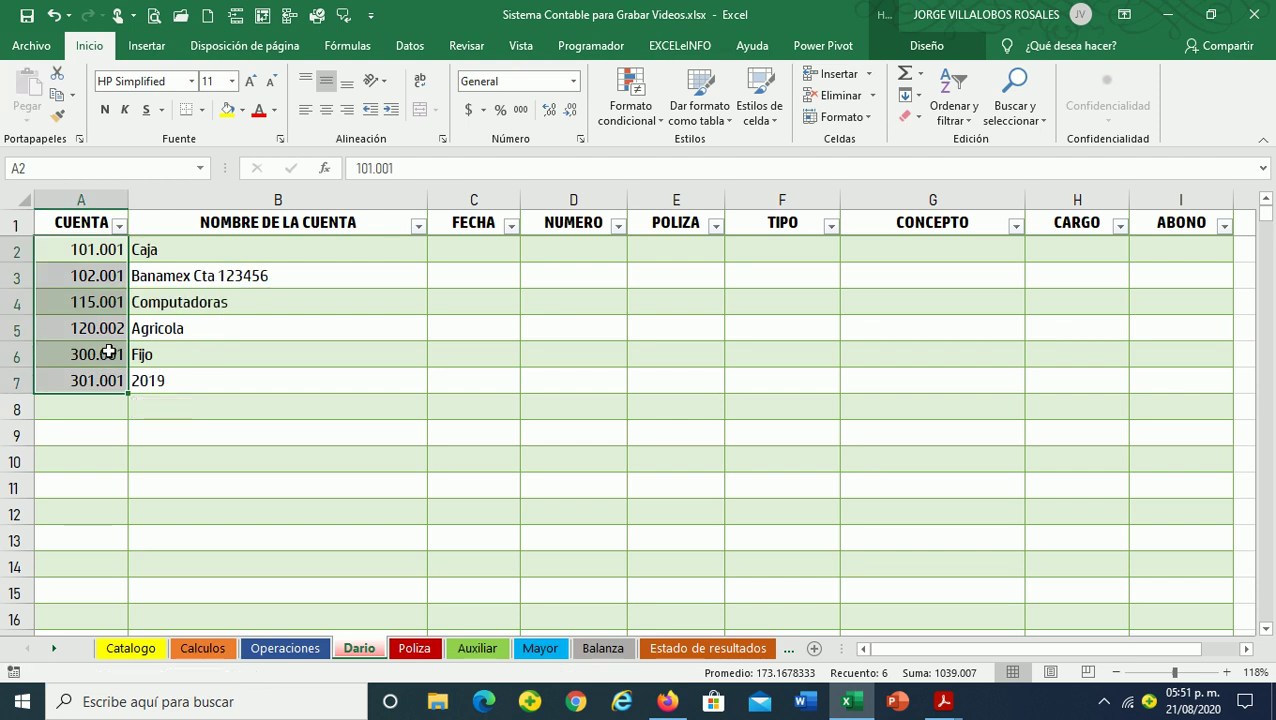
{"action": "left_click_drag", "start_coordinate": [90, 245], "coordinate": [103, 373]}
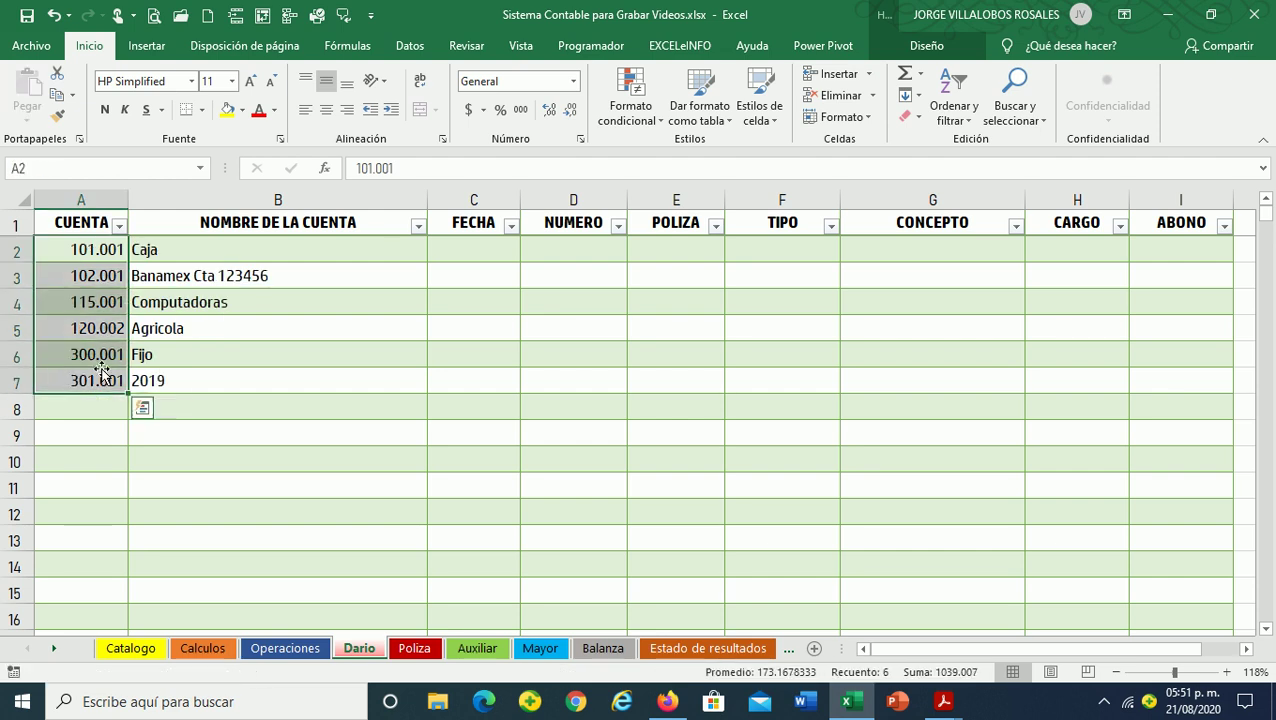
{"action": "left_click", "coordinate": [228, 295]}
{"action": "left_click", "coordinate": [276, 249]}
Fill row 2 with date 01/01/2020, number 1, póliza 01-Diario and type APERTURA
{"action": "key", "text": "Tab"}
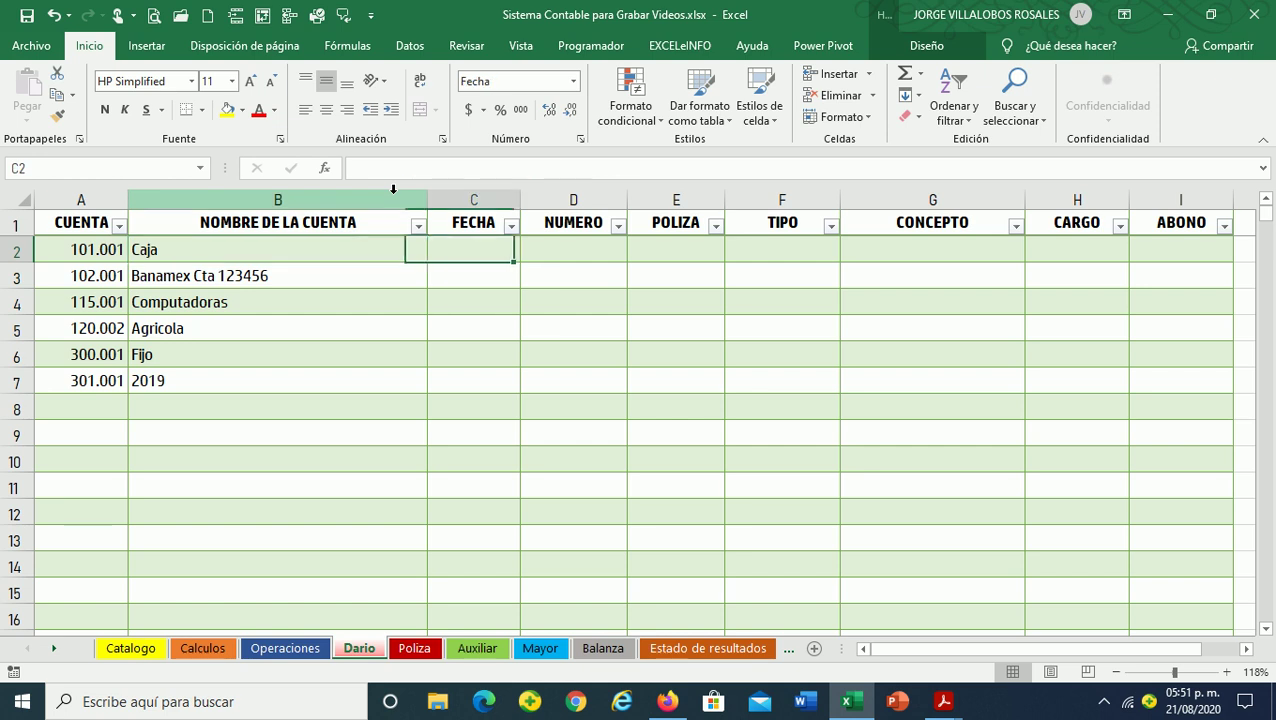
{"action": "type", "text": "01/01/2020"}
{"action": "key", "text": "ctrl+Return"}
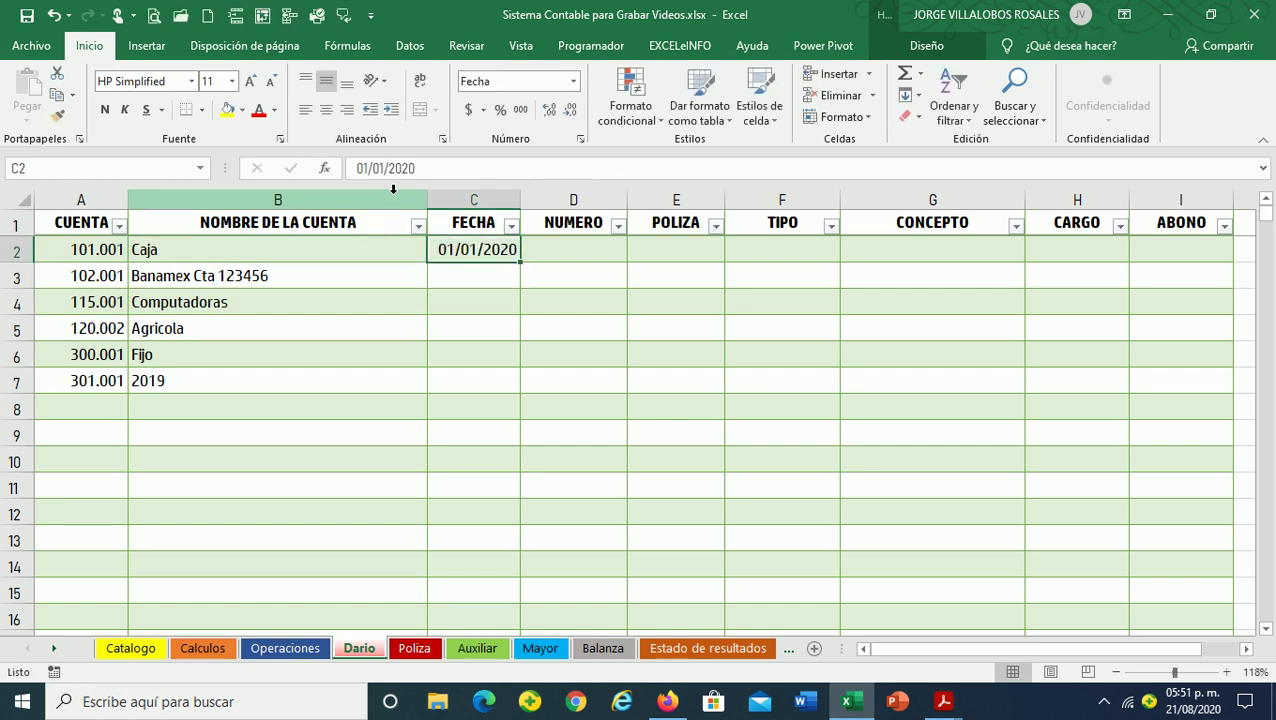
{"action": "key", "text": "Tab"}
{"action": "type", "text": "1"}
{"action": "key", "text": "Tab"}
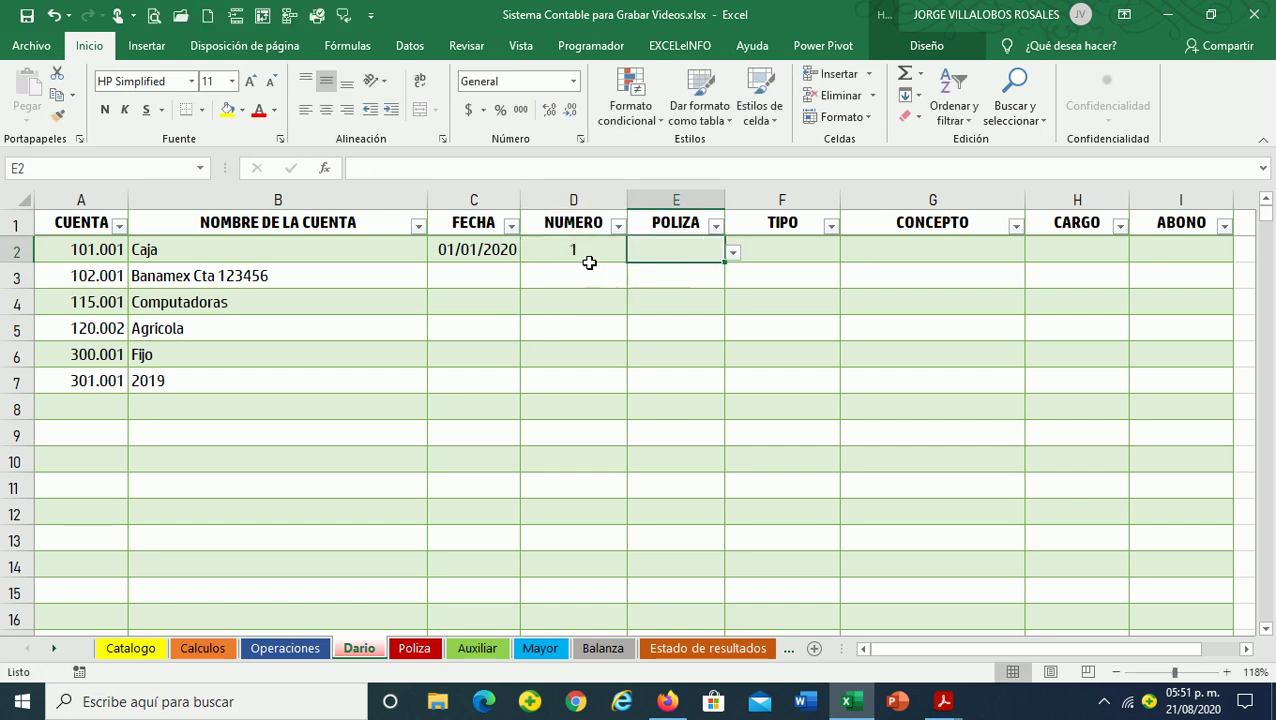
{"action": "left_click", "coordinate": [733, 253]}
{"action": "left_click", "coordinate": [680, 270]}
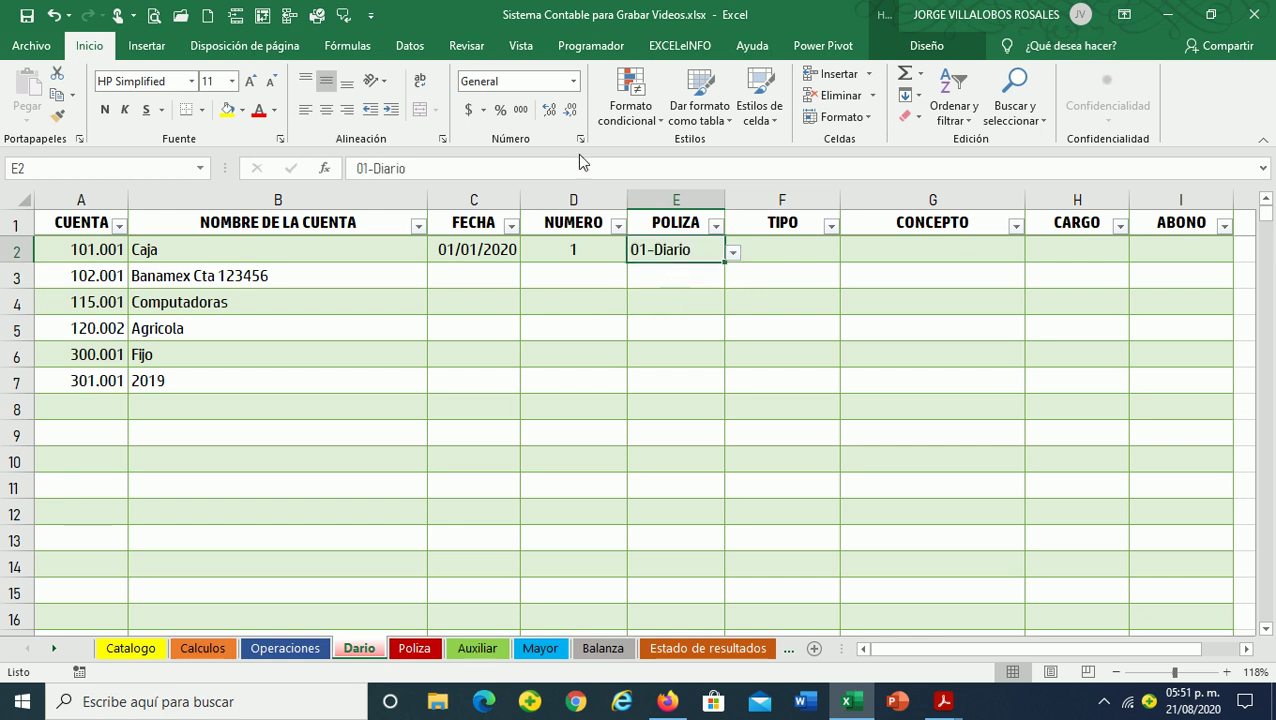
{"action": "key", "text": "Tab"}
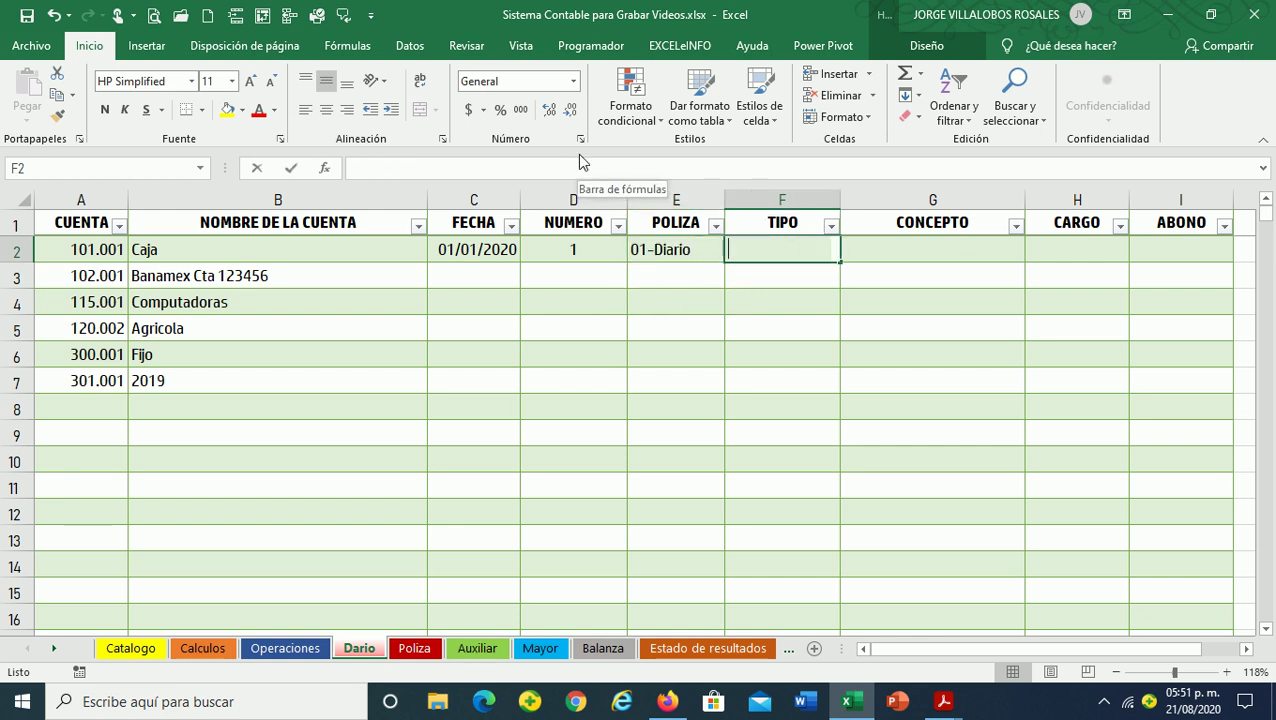
{"action": "type", "text": "APERTURA"}
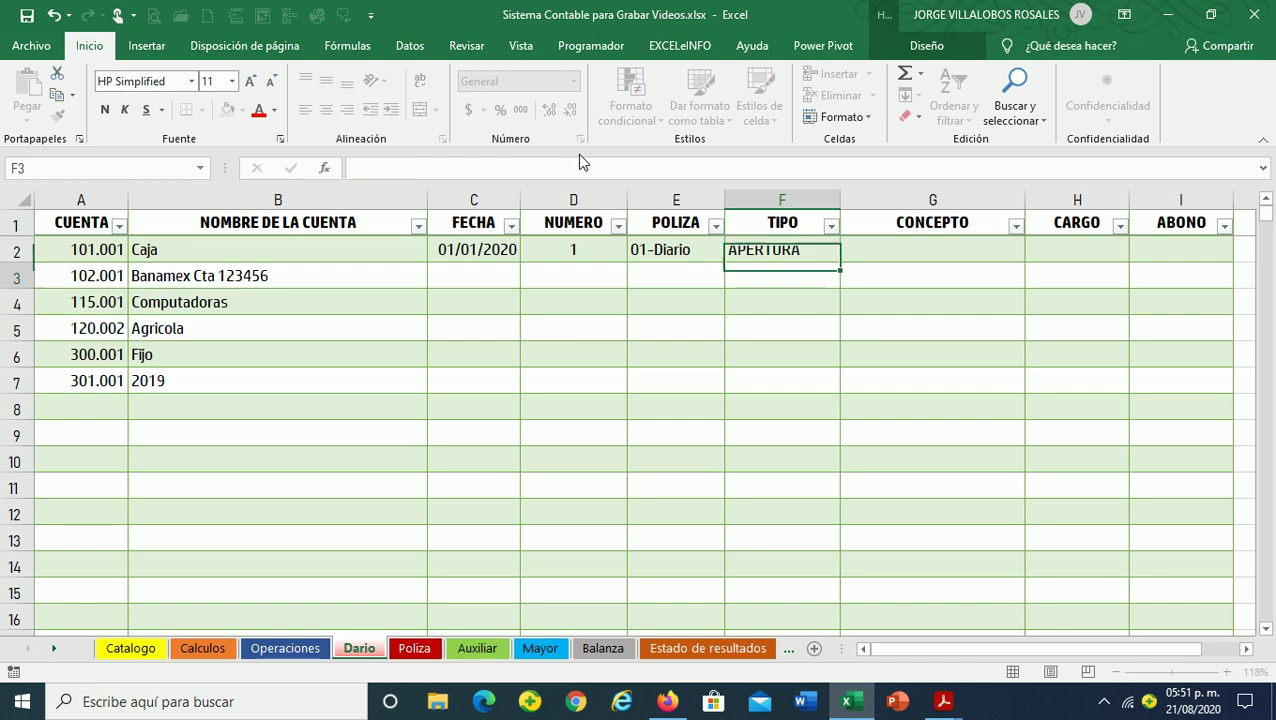
{"action": "key", "text": "Tab"}
{"action": "key", "text": "Tab"}
{"action": "key", "text": "Tab"}
Enter concept APERTURA DE EJERCICIO and fill row 2's details down to rows 3–7
{"action": "key", "text": "shift+Tab"}
{"action": "key", "text": "shift+Tab"}
{"action": "type", "text": "APERTURA DE EJER"}
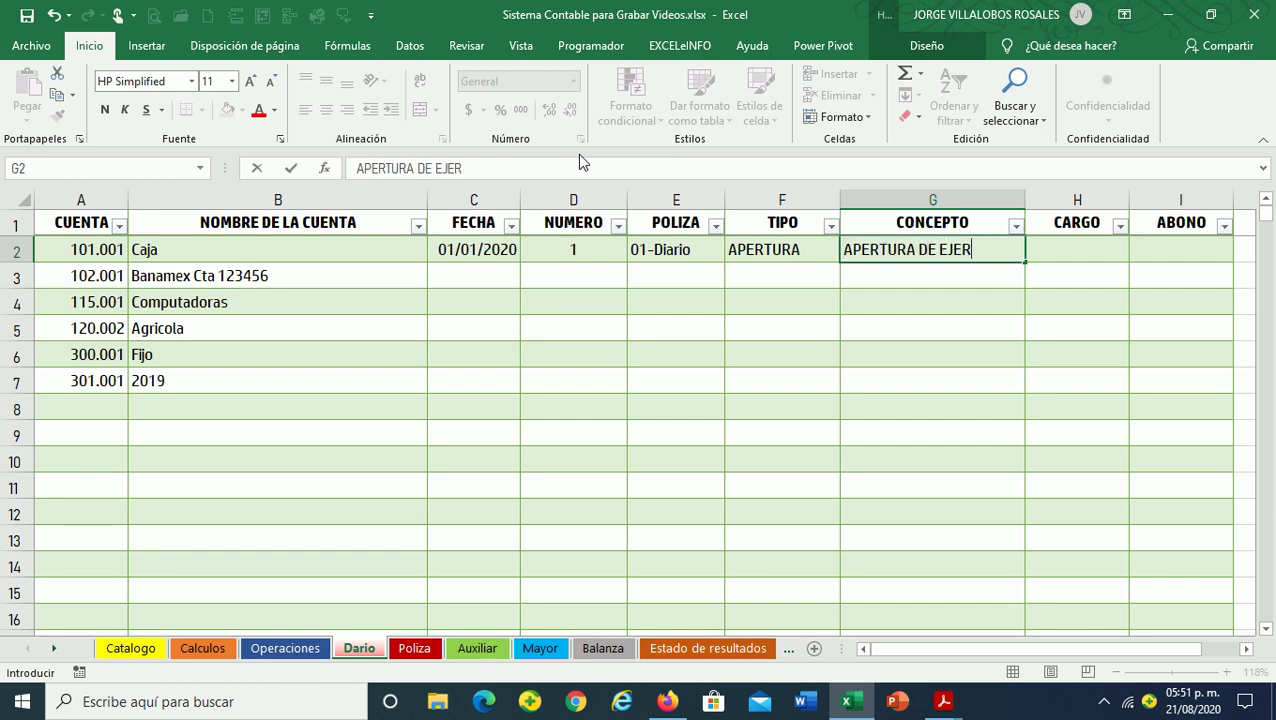
{"action": "type", "text": "CICIO"}
{"action": "key", "text": "Tab"}
{"action": "key", "text": "Left"}
{"action": "key", "text": "Left"}
{"action": "key", "text": "Left"}
{"action": "key", "text": "Left"}
{"action": "key", "text": "Left"}
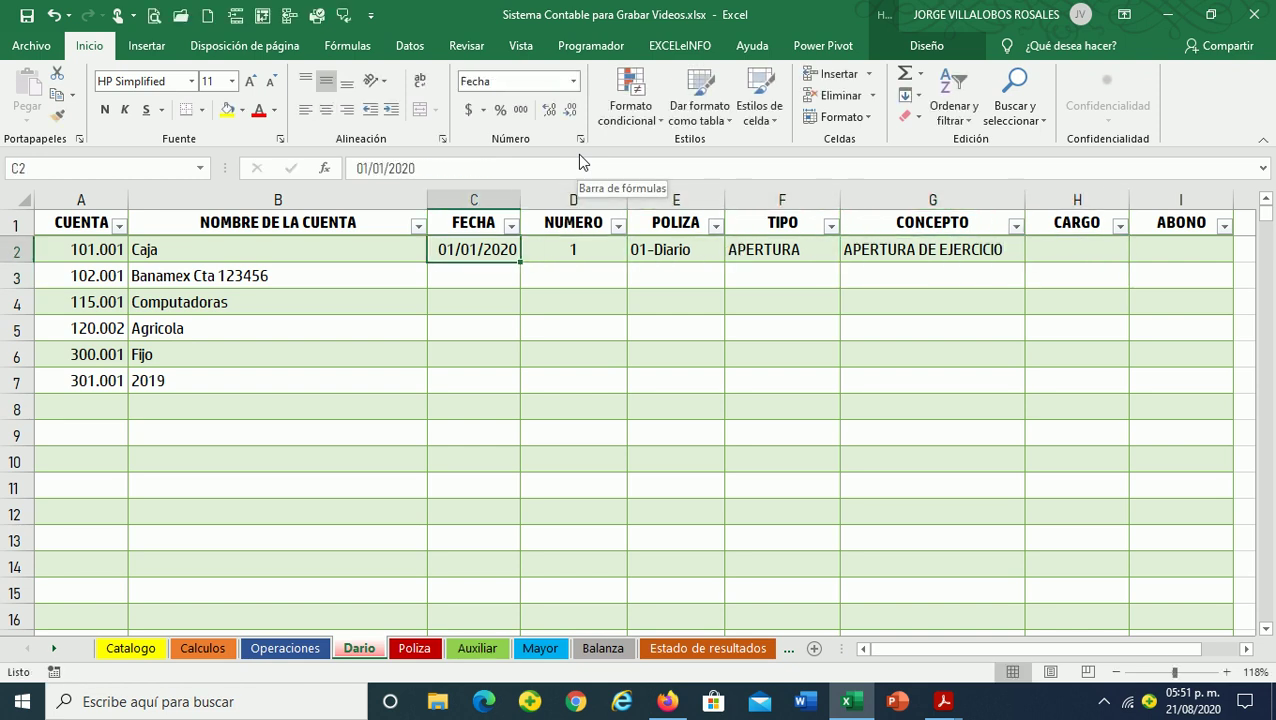
{"action": "key", "text": "shift+Right"}
{"action": "key", "text": "shift+Right"}
{"action": "key", "text": "shift+Right"}
{"action": "key", "text": "shift+Right"}
{"action": "key", "text": "shift+Down"}
{"action": "key", "text": "shift+Down"}
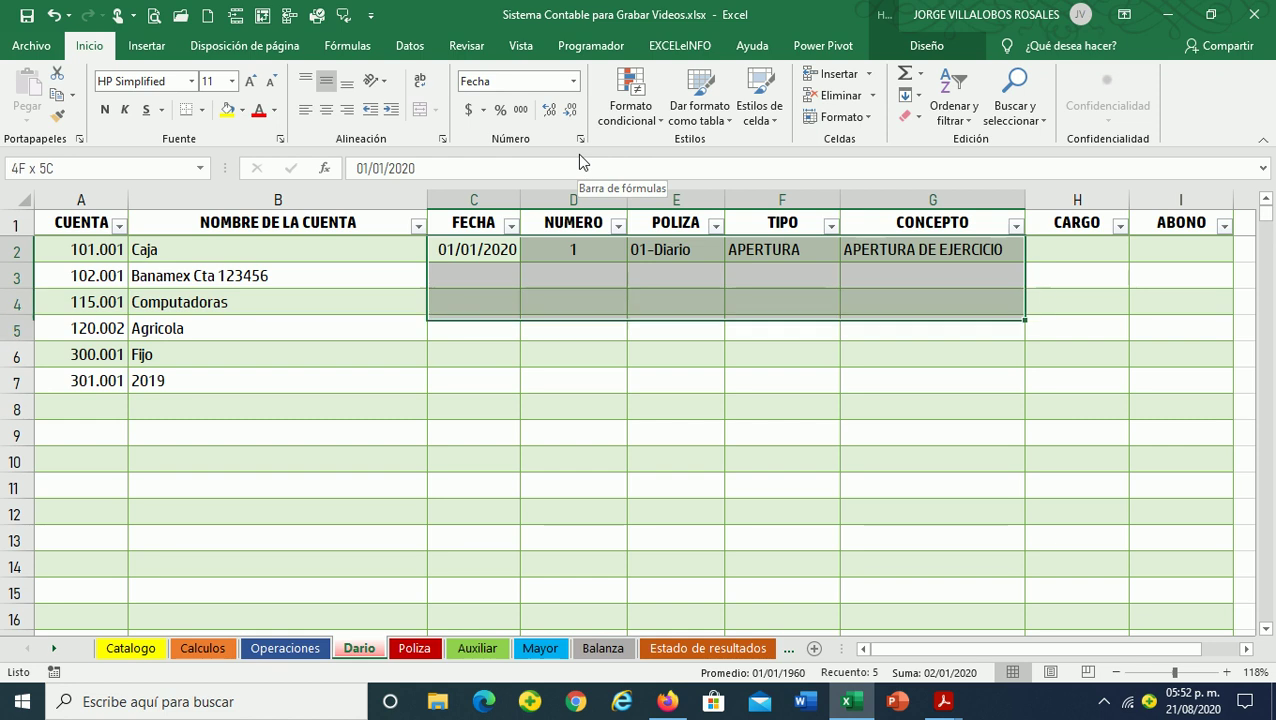
{"action": "key", "text": "shift+Down"}
{"action": "key", "text": "shift+Down"}
{"action": "key", "text": "shift+Down"}
{"action": "key", "text": "ctrl+d"}
{"action": "key", "text": "Right"}
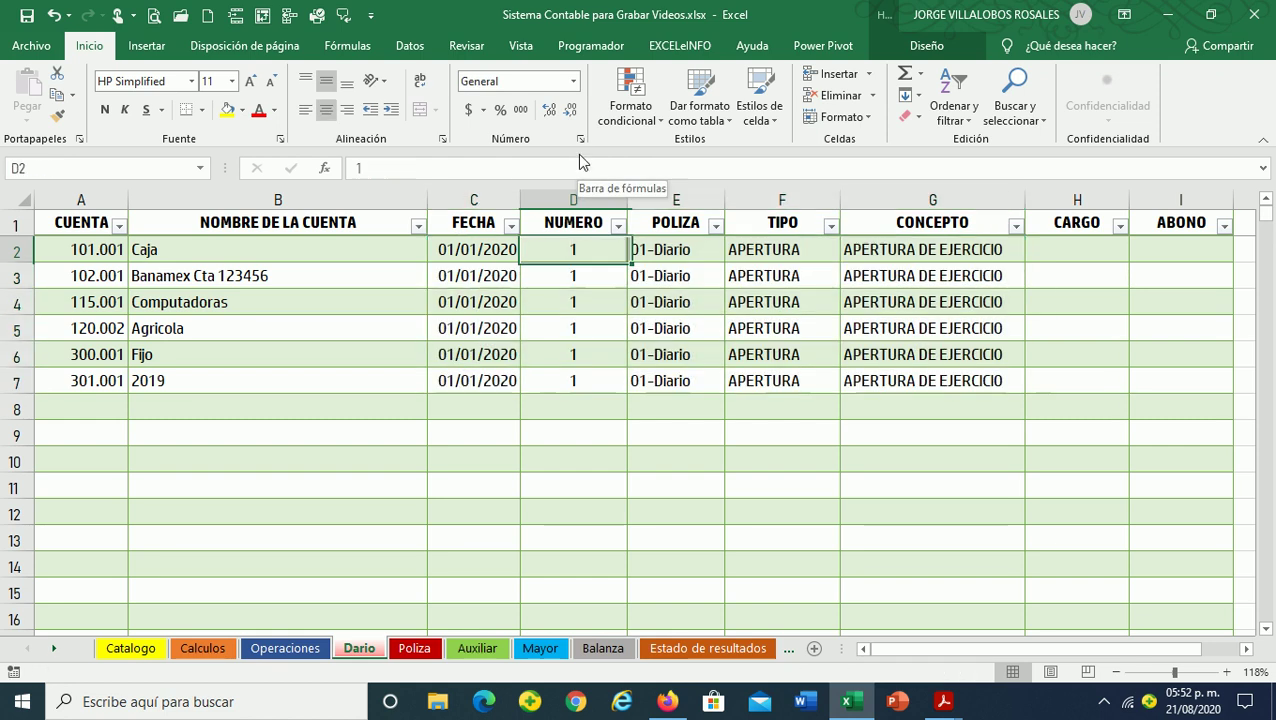
{"action": "key", "text": "Right"}
{"action": "key", "text": "Right"}
{"action": "key", "text": "Right"}
{"action": "key", "text": "Right"}
{"action": "key", "text": "Left"}
{"action": "key", "text": "Left"}
{"action": "key", "text": "Left"}
{"action": "key", "text": "Left"}
{"action": "key", "text": "Left"}
{"action": "key", "text": "Left"}
{"action": "key", "text": "Right"}
{"action": "key", "text": "Right"}
{"action": "key", "text": "Right"}
{"action": "key", "text": "Right"}
{"action": "key", "text": "Right"}
{"action": "key", "text": "Right"}
{"action": "key", "text": "Right"}
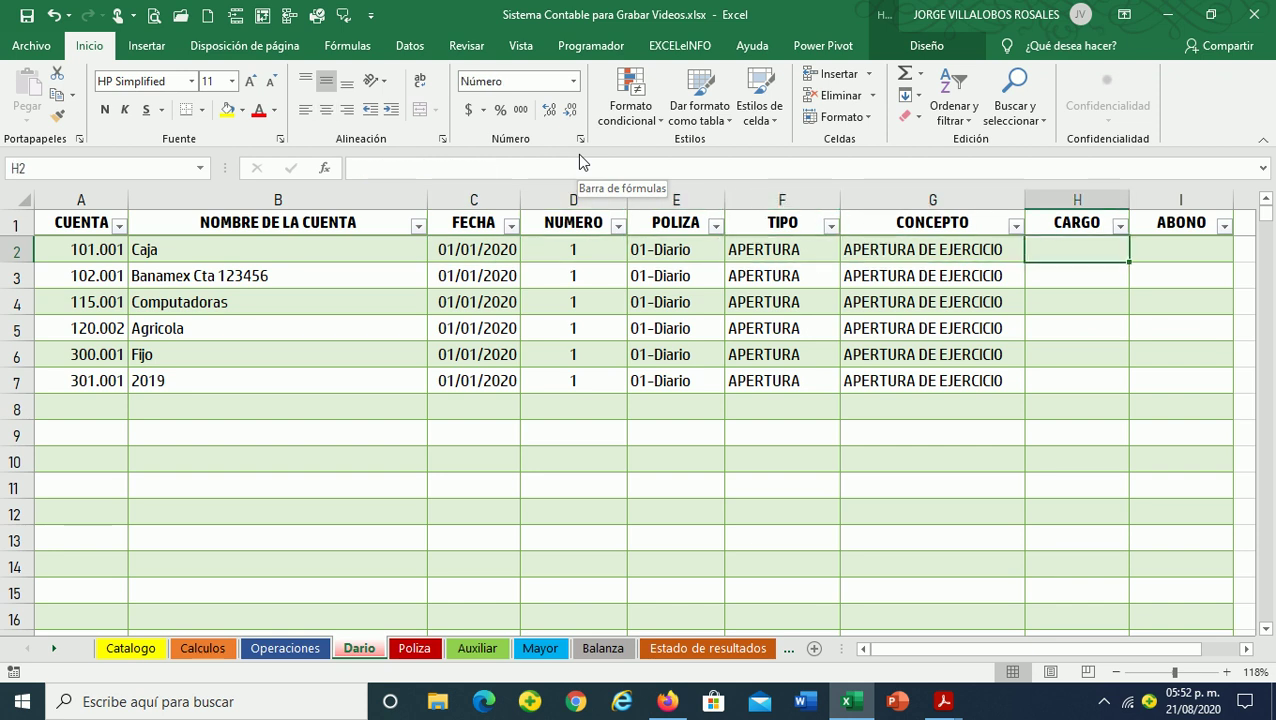
Enter debits of 100,000 for Caja and 3,000,000 for Bancos, checking Operaciones balances
{"action": "left_click", "coordinate": [294, 652]}
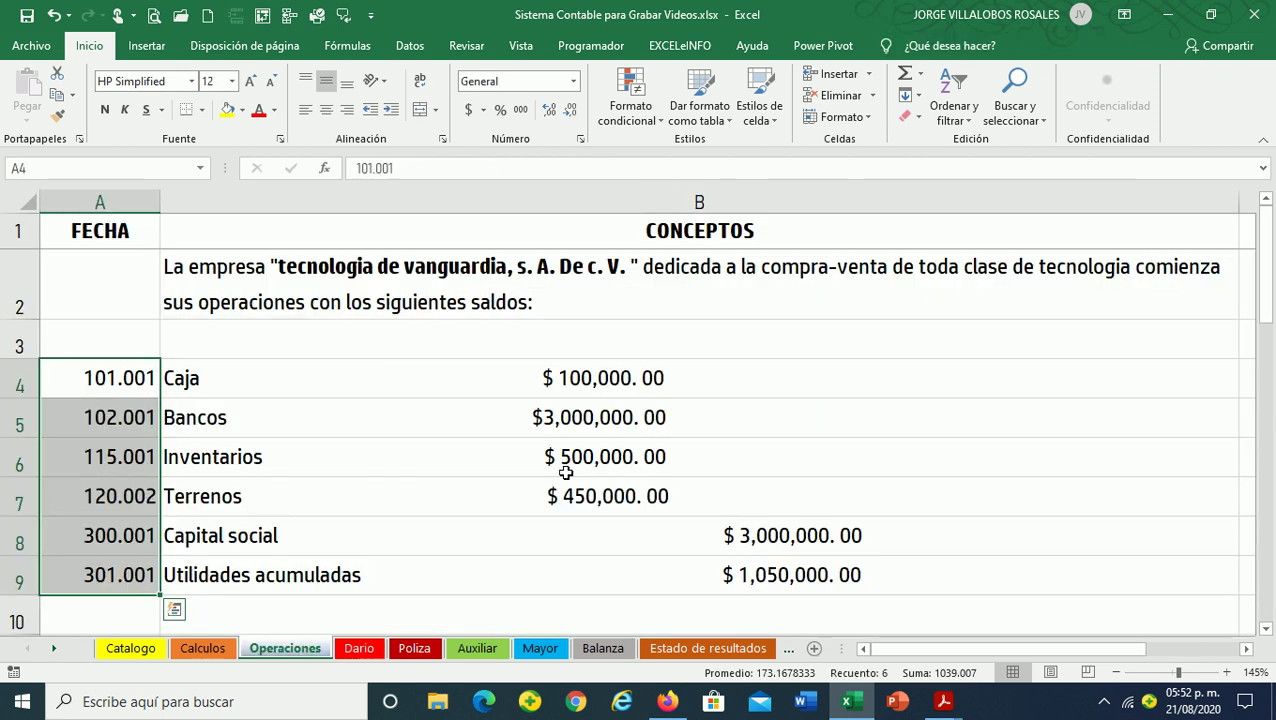
{"action": "left_click", "coordinate": [592, 386]}
{"action": "left_click", "coordinate": [362, 650]}
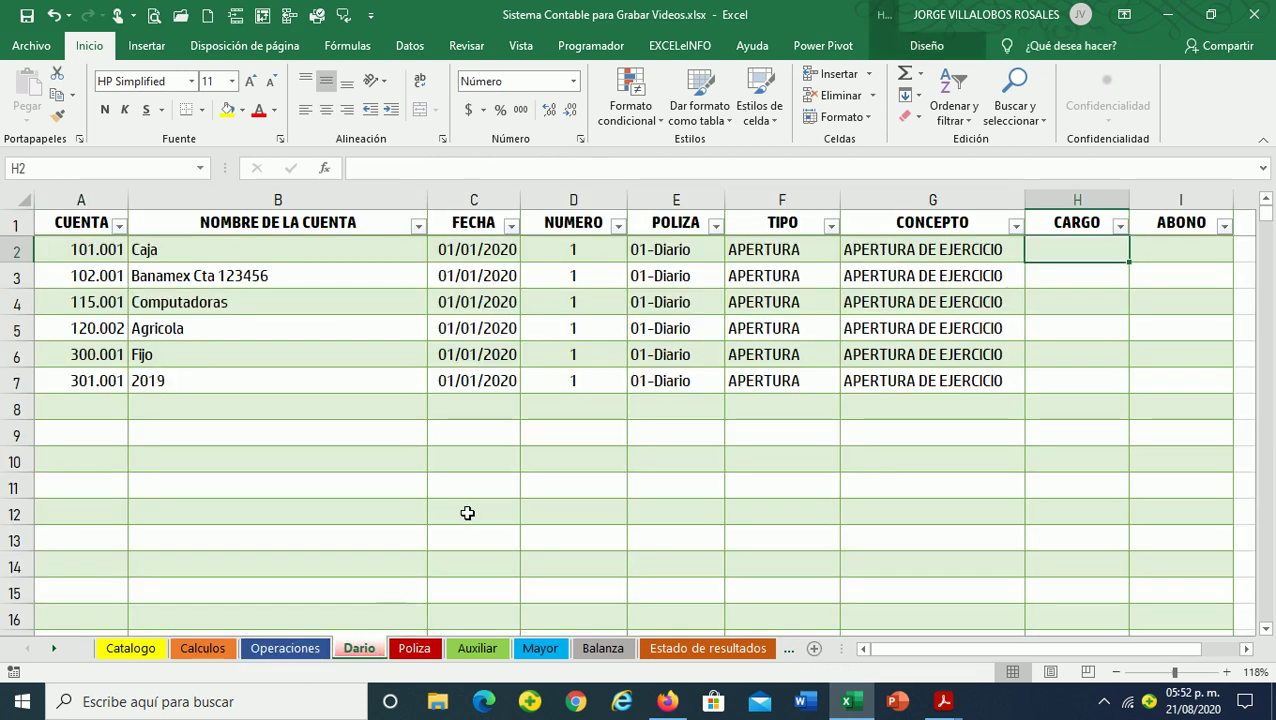
{"action": "type", "text": "100,000"}
{"action": "key", "text": "Return"}
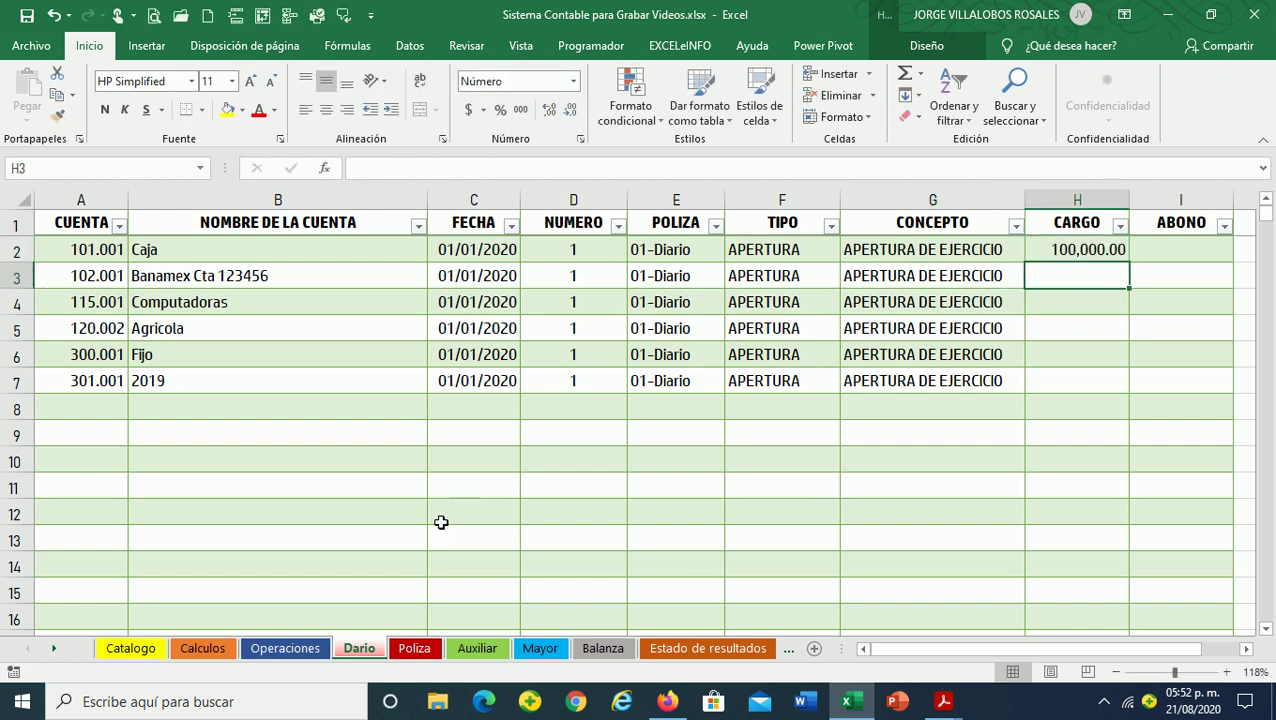
{"action": "left_click", "coordinate": [262, 652]}
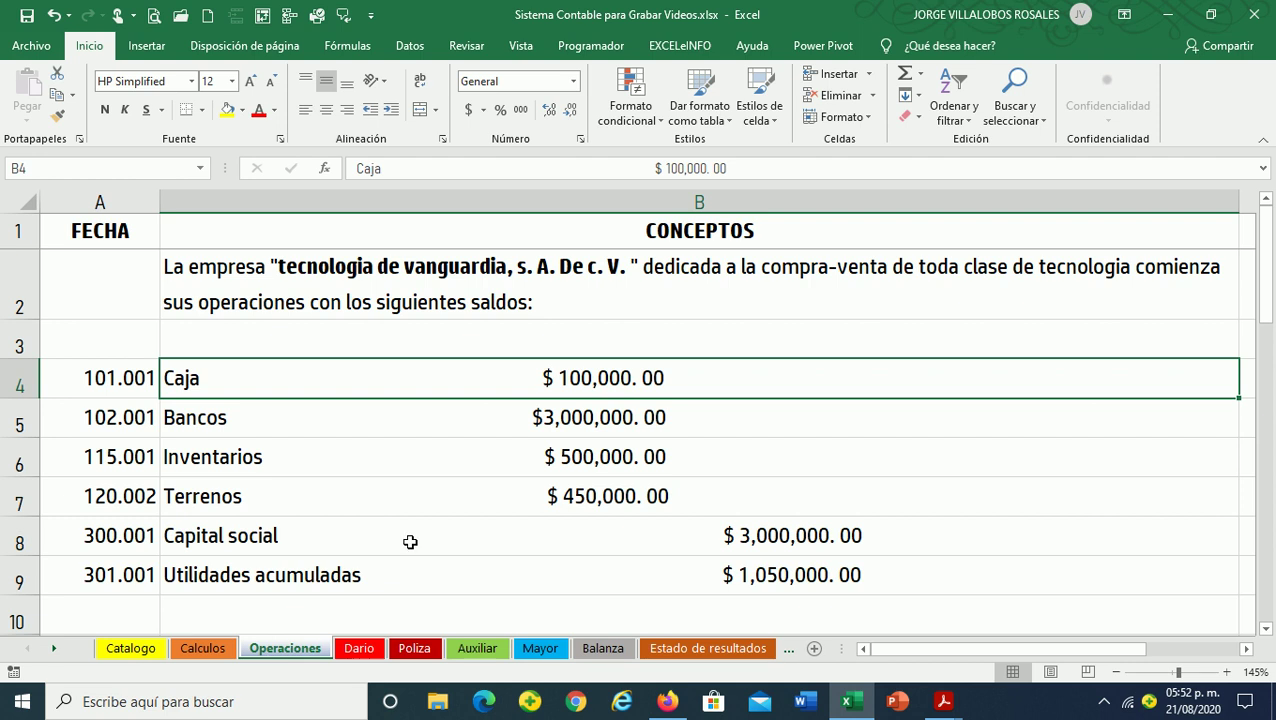
{"action": "left_click", "coordinate": [531, 417]}
{"action": "left_click", "coordinate": [359, 649]}
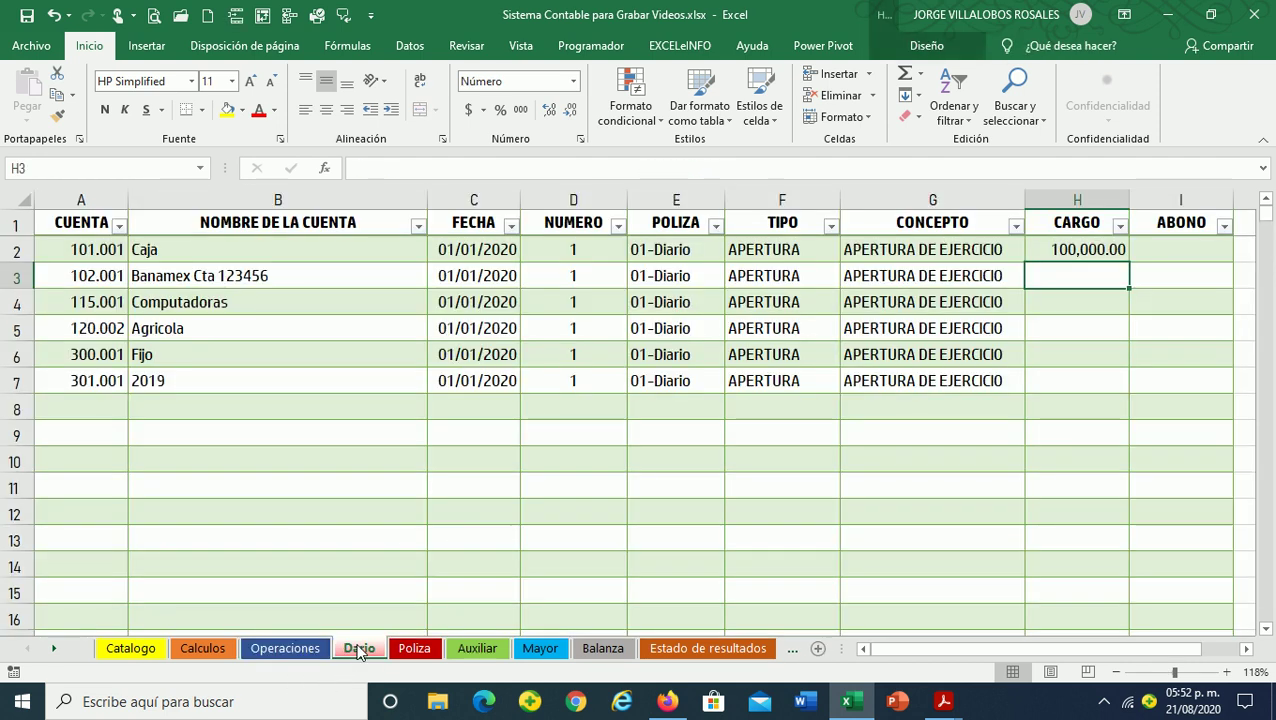
{"action": "type", "text": "3,000,000"}
{"action": "key", "text": "Return"}
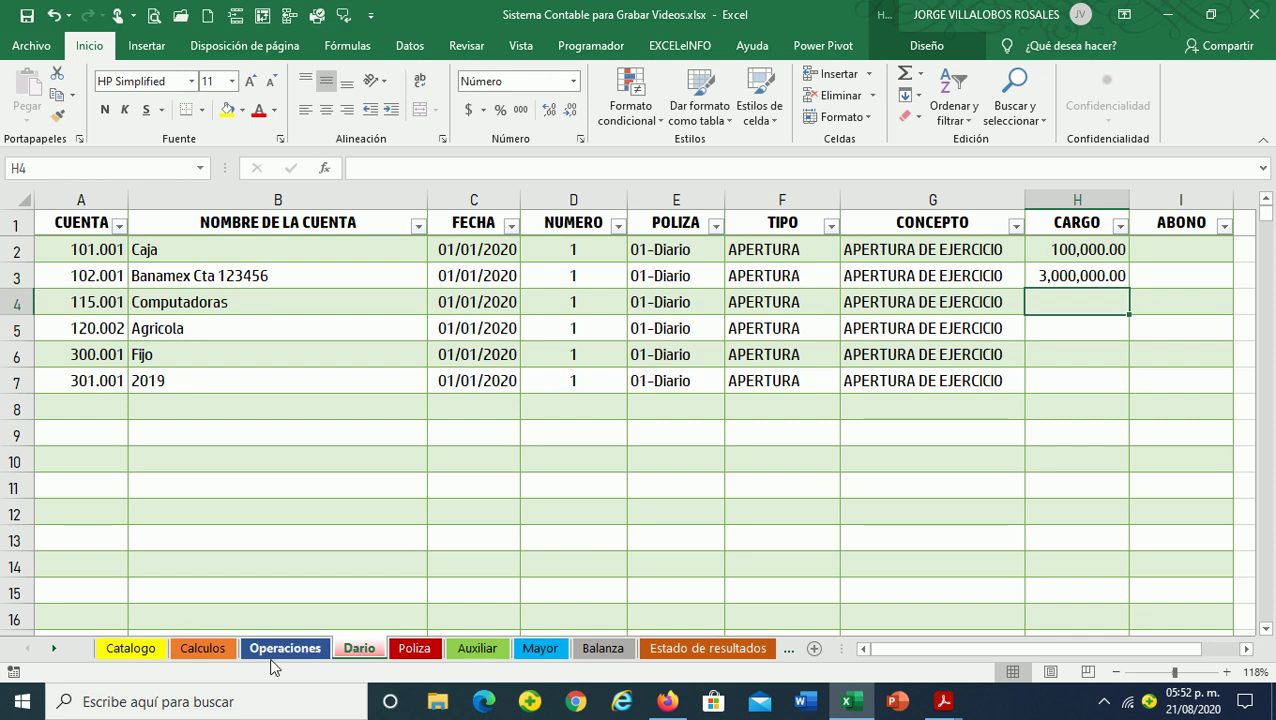
Enter debits of 500,000 for Computadoras in H4 and 450,000 for Agricola
{"action": "left_click", "coordinate": [280, 650]}
{"action": "left_click", "coordinate": [530, 455]}
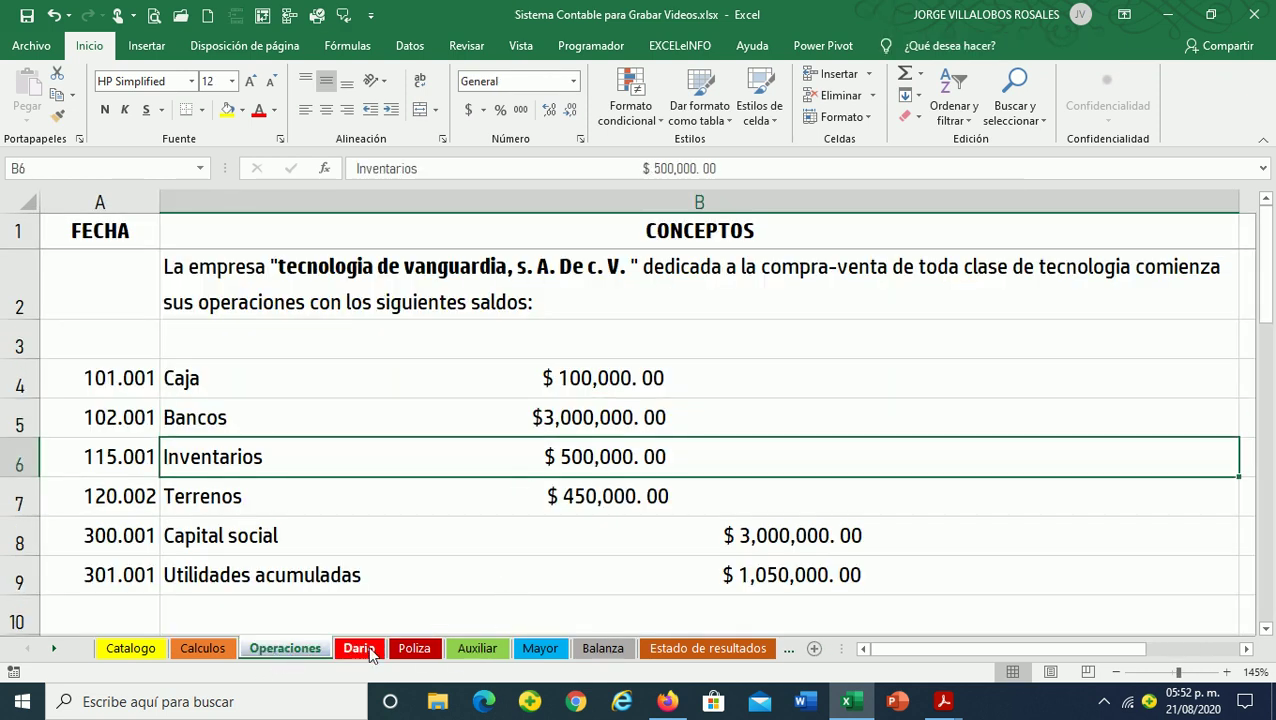
{"action": "left_click", "coordinate": [360, 649]}
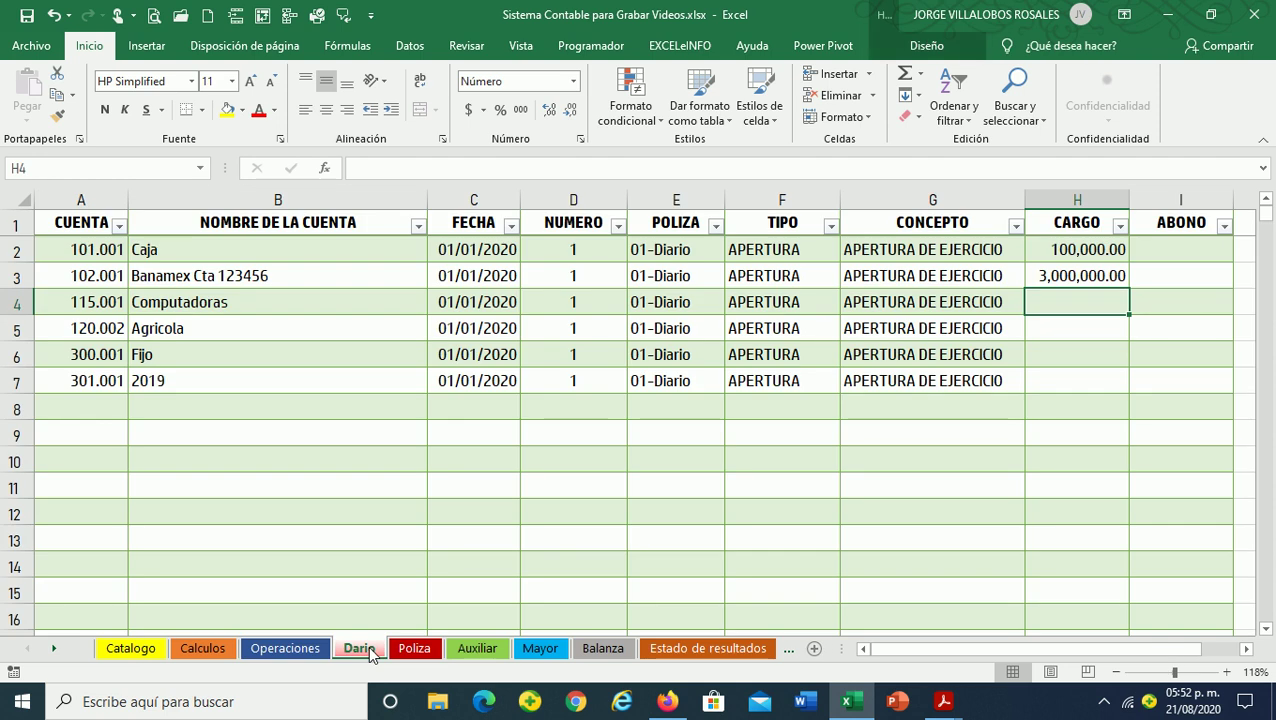
{"action": "left_click", "coordinate": [184, 305]}
{"action": "left_click", "coordinate": [1092, 301]}
{"action": "type", "text": "500000"}
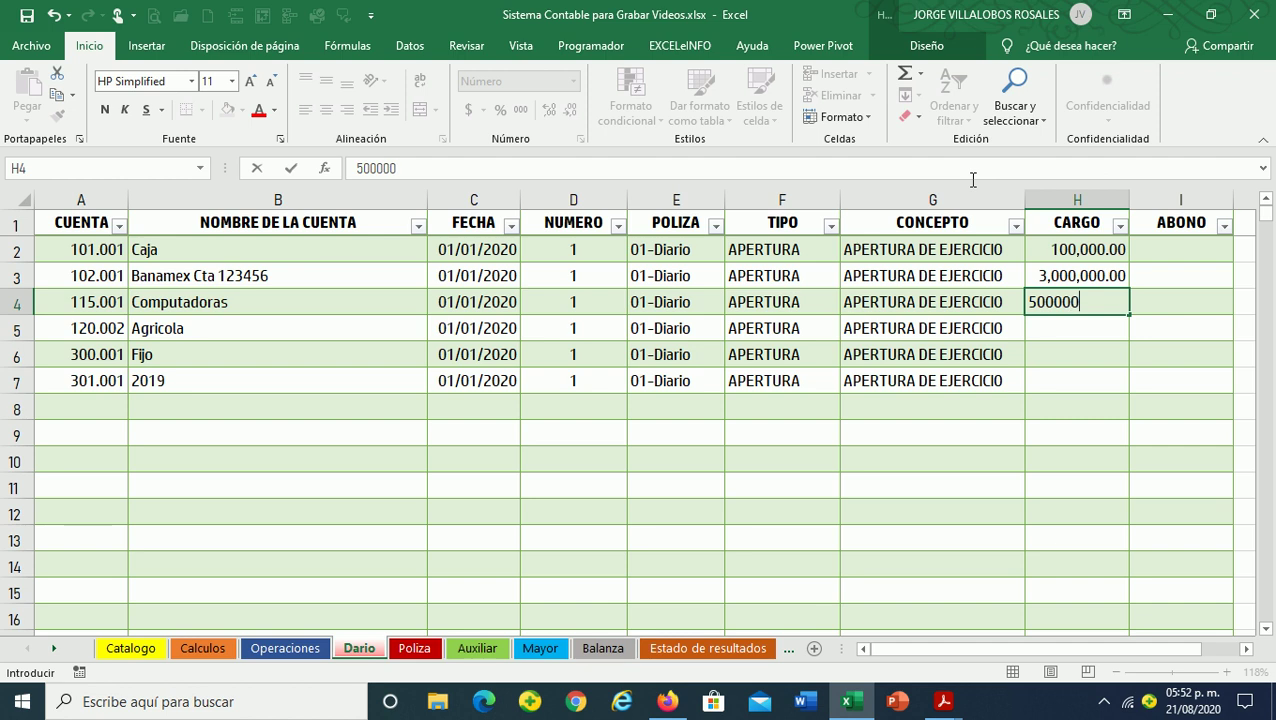
{"action": "key", "text": "Return"}
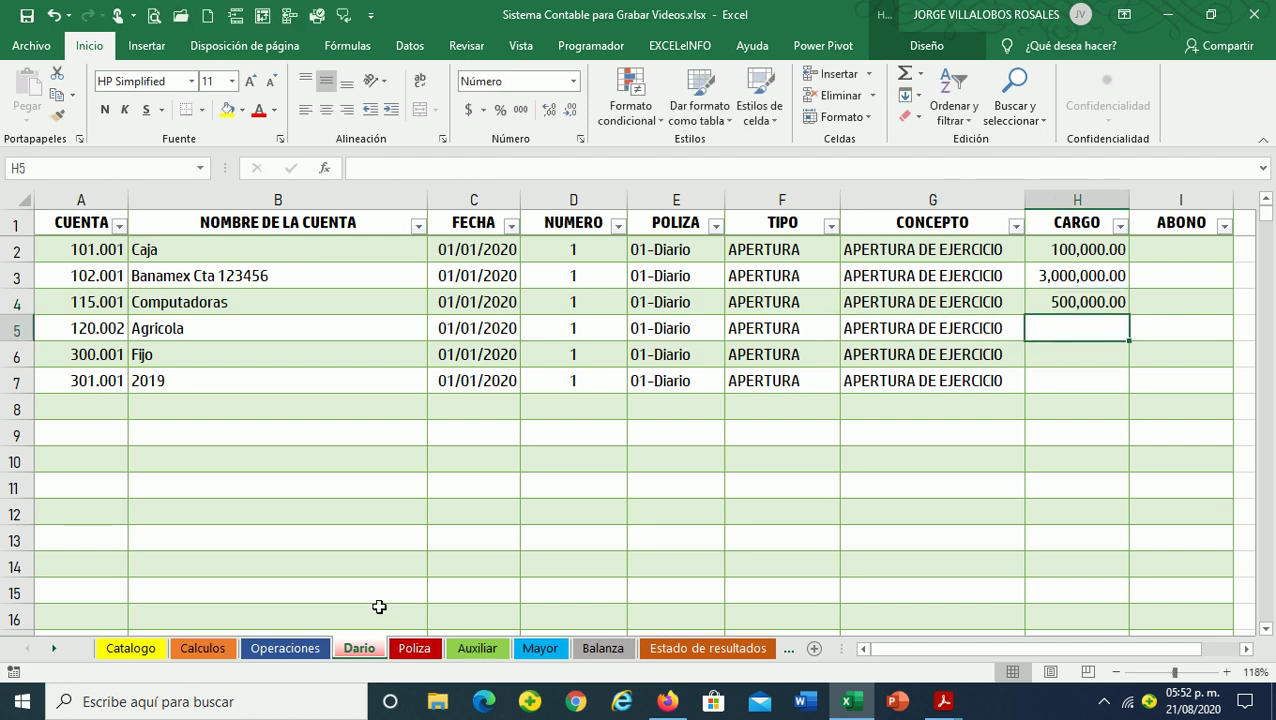
{"action": "left_click", "coordinate": [288, 650]}
{"action": "left_click", "coordinate": [539, 497]}
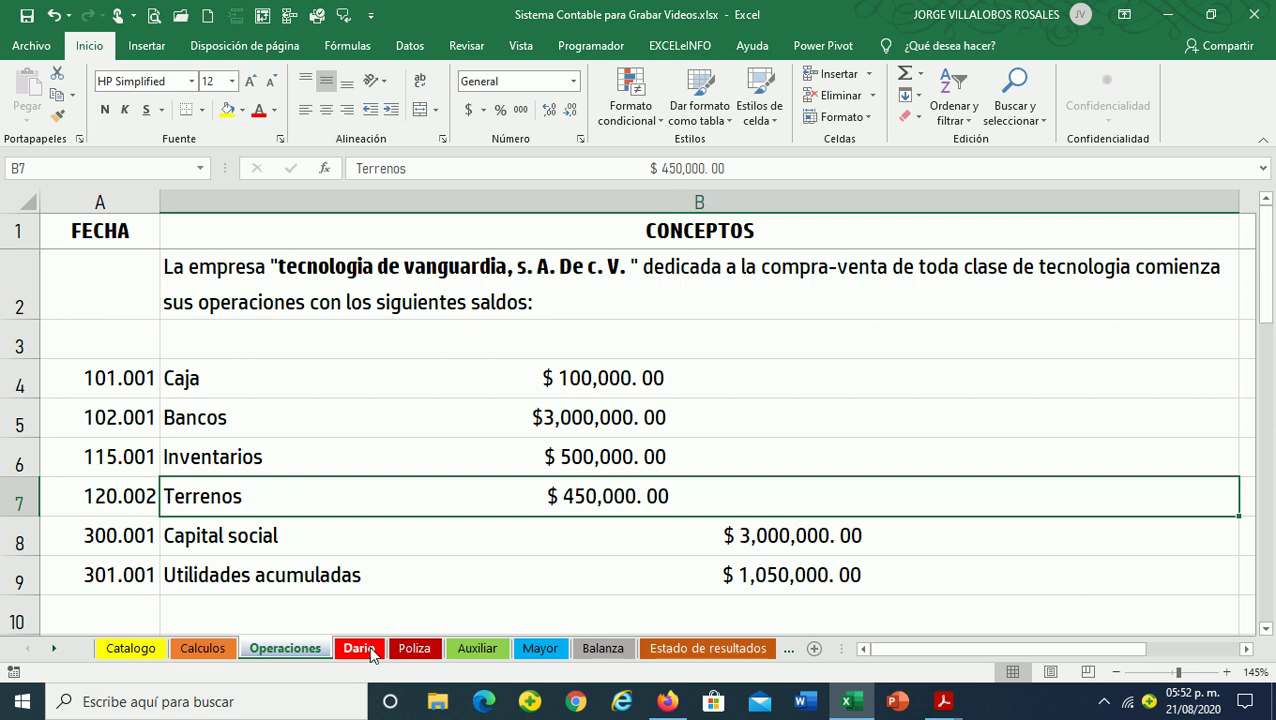
{"action": "left_click", "coordinate": [358, 648]}
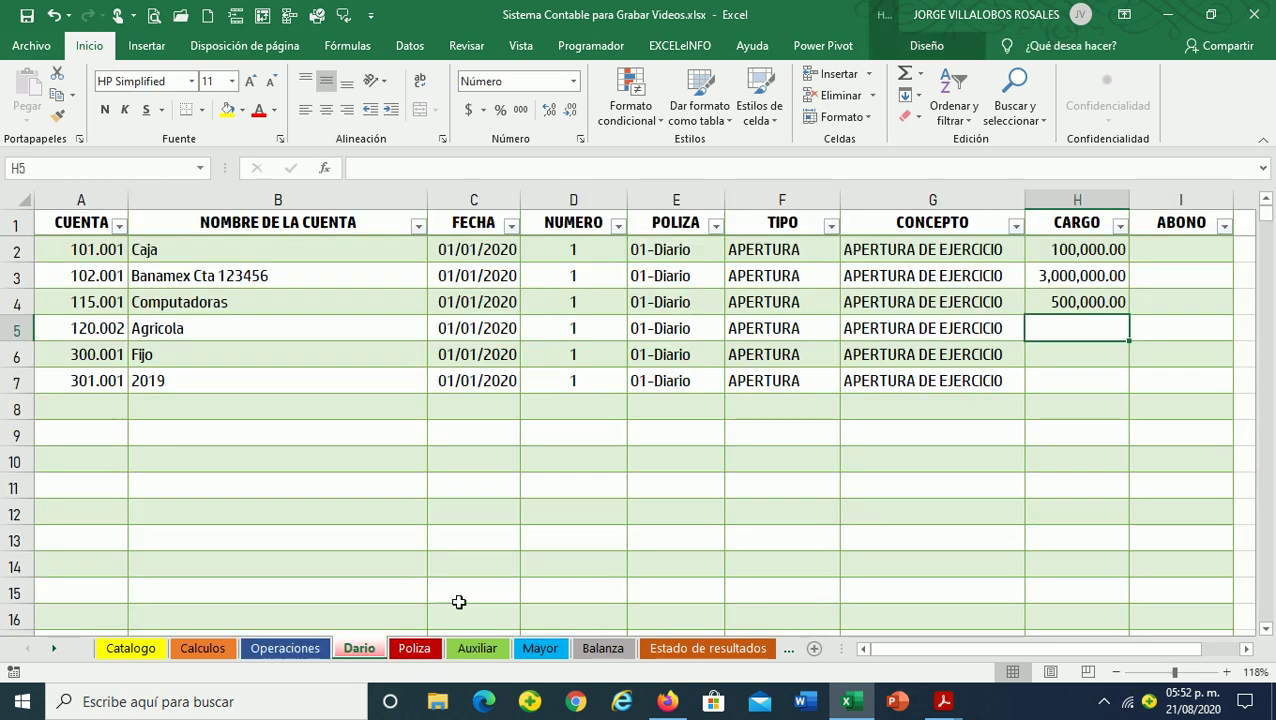
{"action": "type", "text": "45000"}
{"action": "key", "text": "Return"}
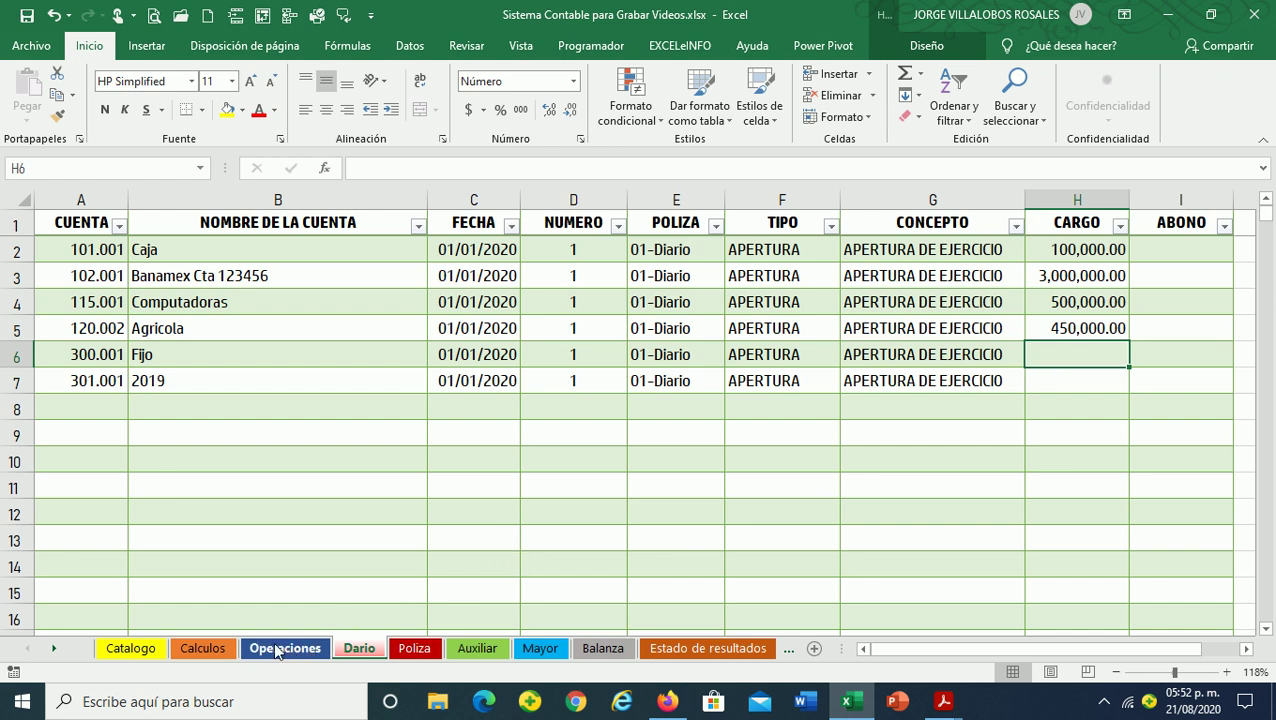
Enter credits of 3,000,000 for Fijo and 1,050,000 for 301.001, then save the workbook
{"action": "left_click", "coordinate": [1140, 360]}
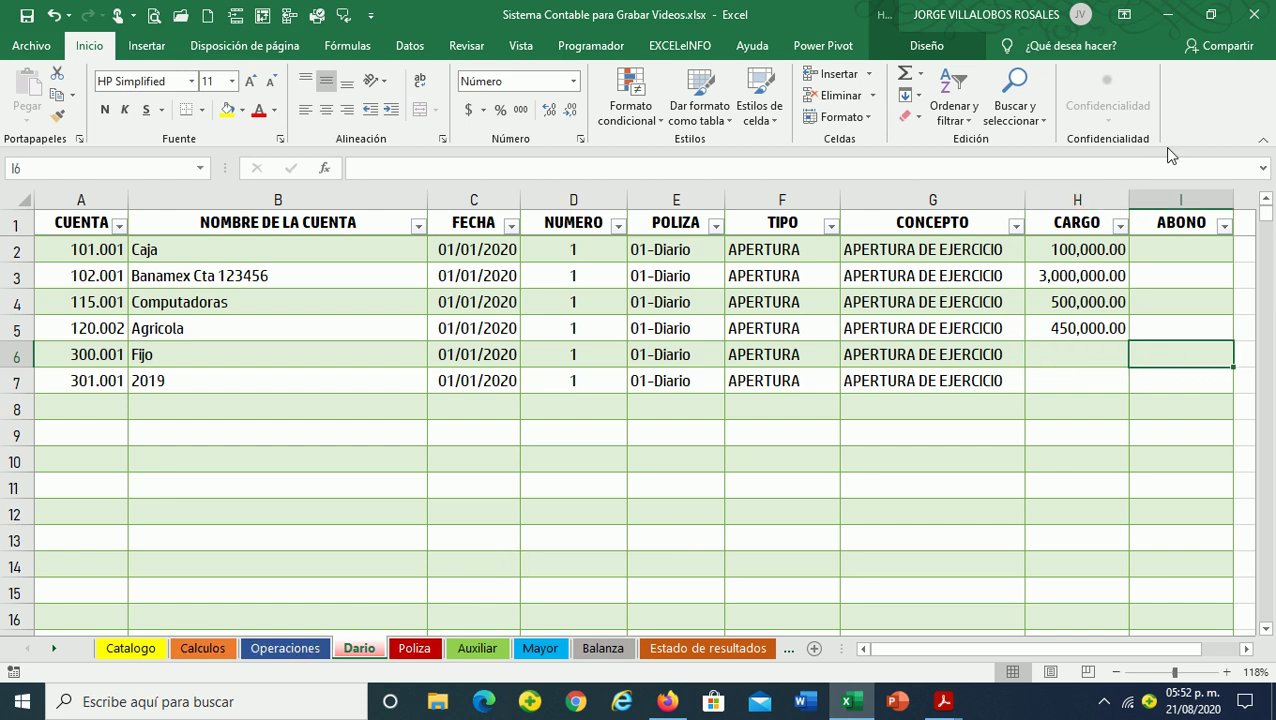
{"action": "type", "text": "3,000,000"}
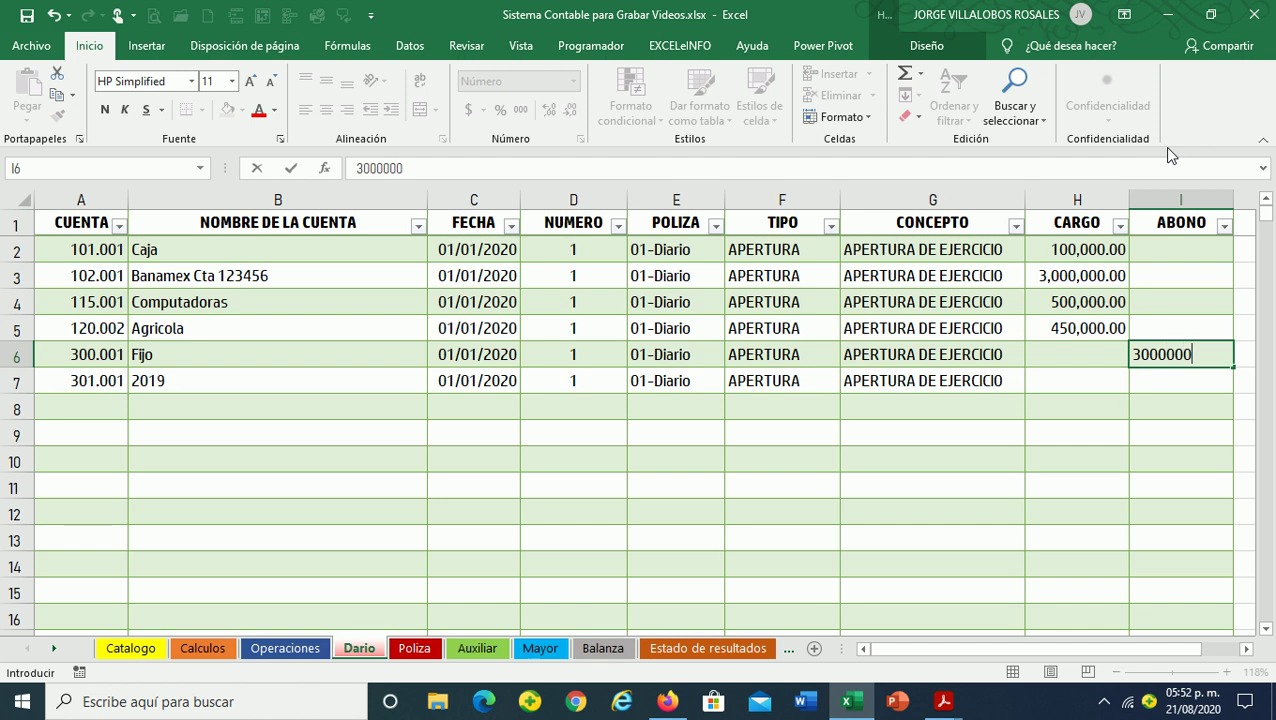
{"action": "key", "text": "Return"}
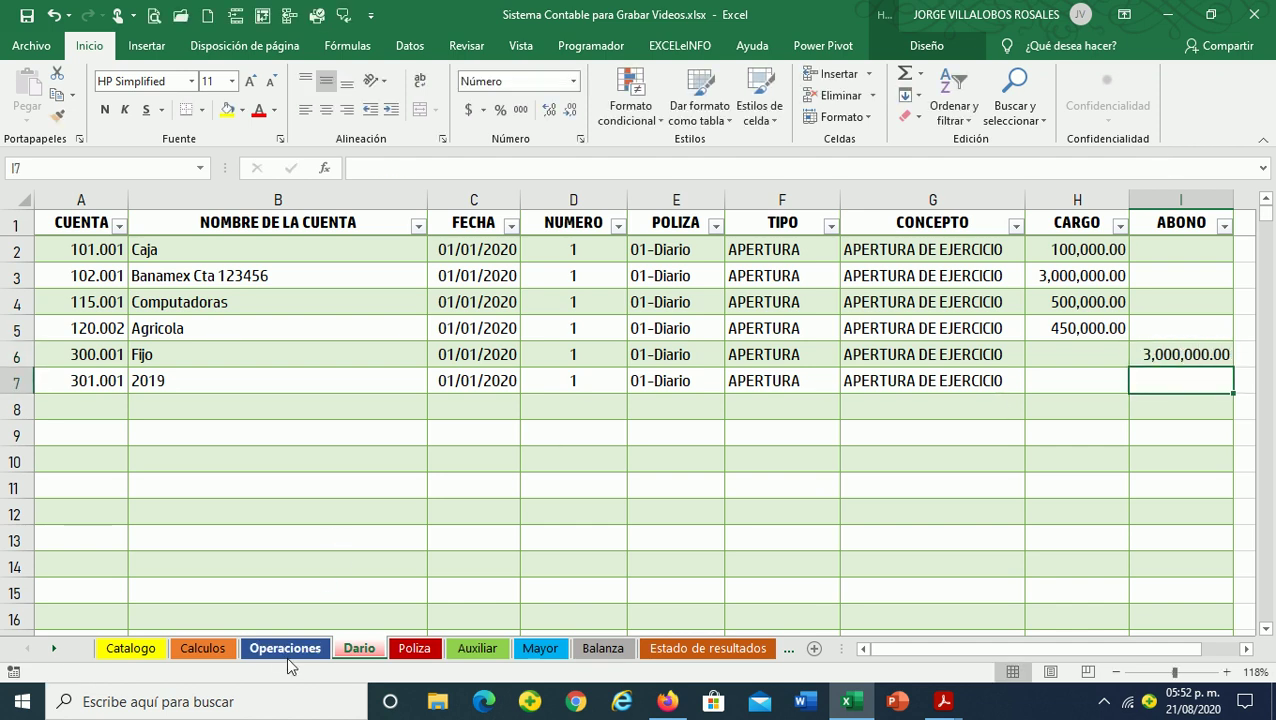
{"action": "left_click", "coordinate": [287, 650]}
{"action": "left_click", "coordinate": [248, 578]}
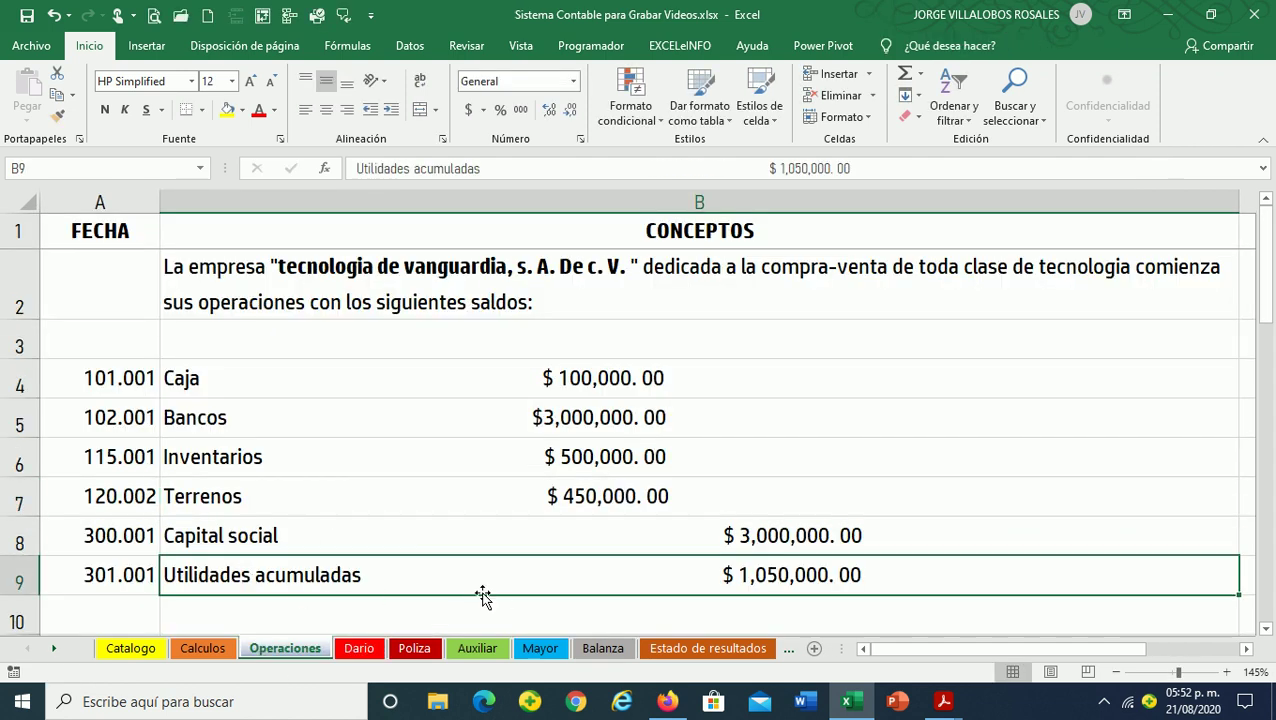
{"action": "left_click", "coordinate": [370, 652]}
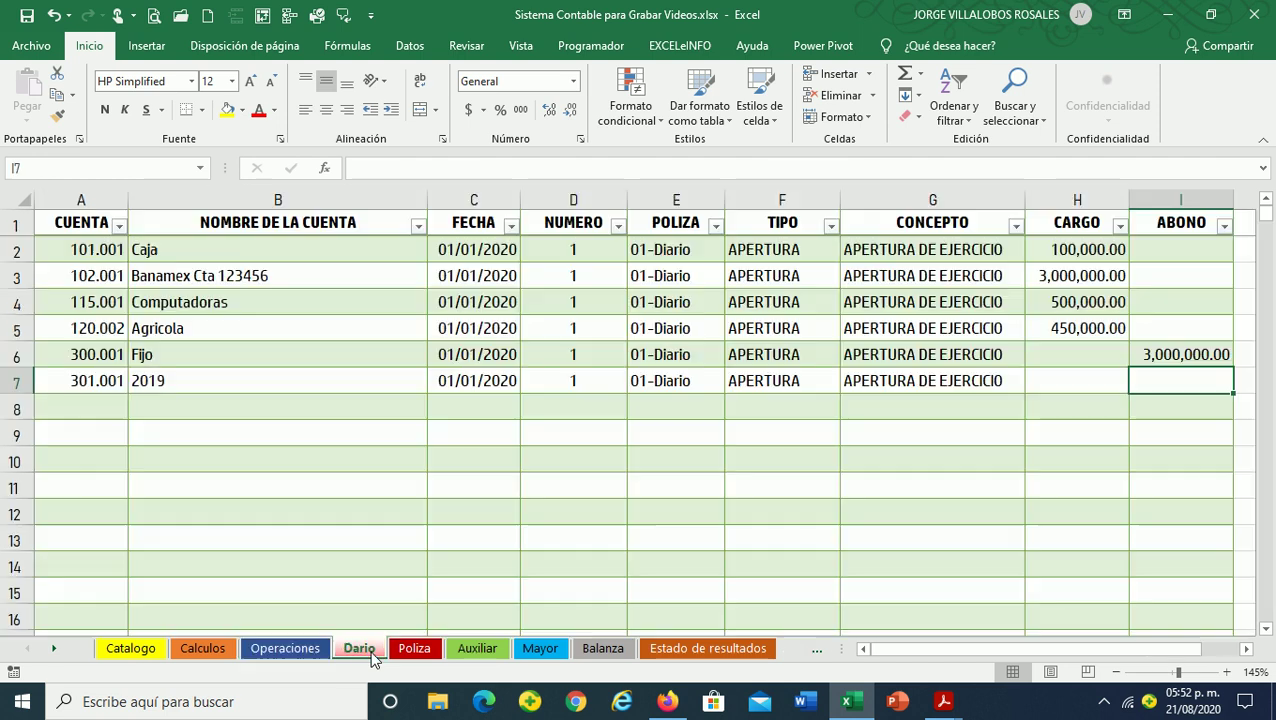
{"action": "type", "text": "1050000"}
{"action": "key", "text": "Return"}
{"action": "key", "text": "Up"}
{"action": "key", "text": "Left"}
{"action": "key", "text": "Left"}
{"action": "key", "text": "Left"}
{"action": "key", "text": "Left"}
{"action": "key", "text": "Left"}
{"action": "key", "text": "Left"}
{"action": "key", "text": "Left"}
{"action": "key", "text": "ctrl+s"}
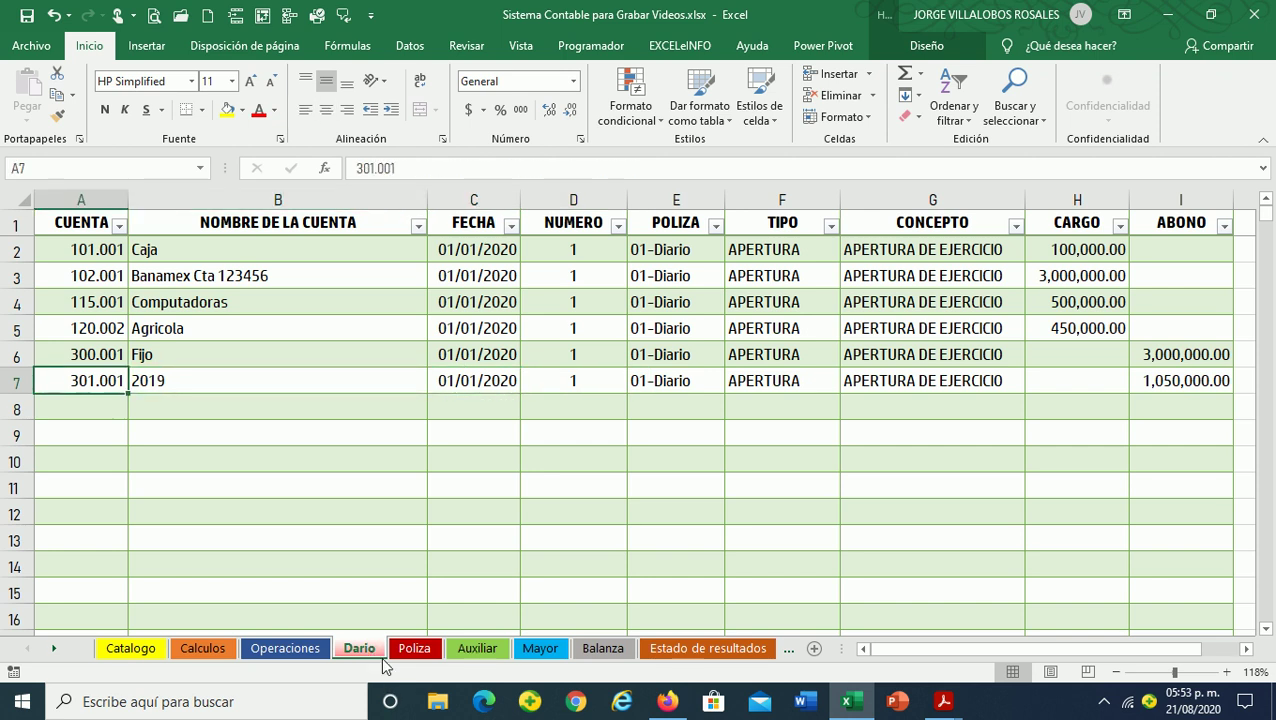
{"action": "scroll", "coordinate": [371, 621], "scroll_direction": "down", "scroll_amount": 1}
{"action": "left_click", "coordinate": [100, 354]}
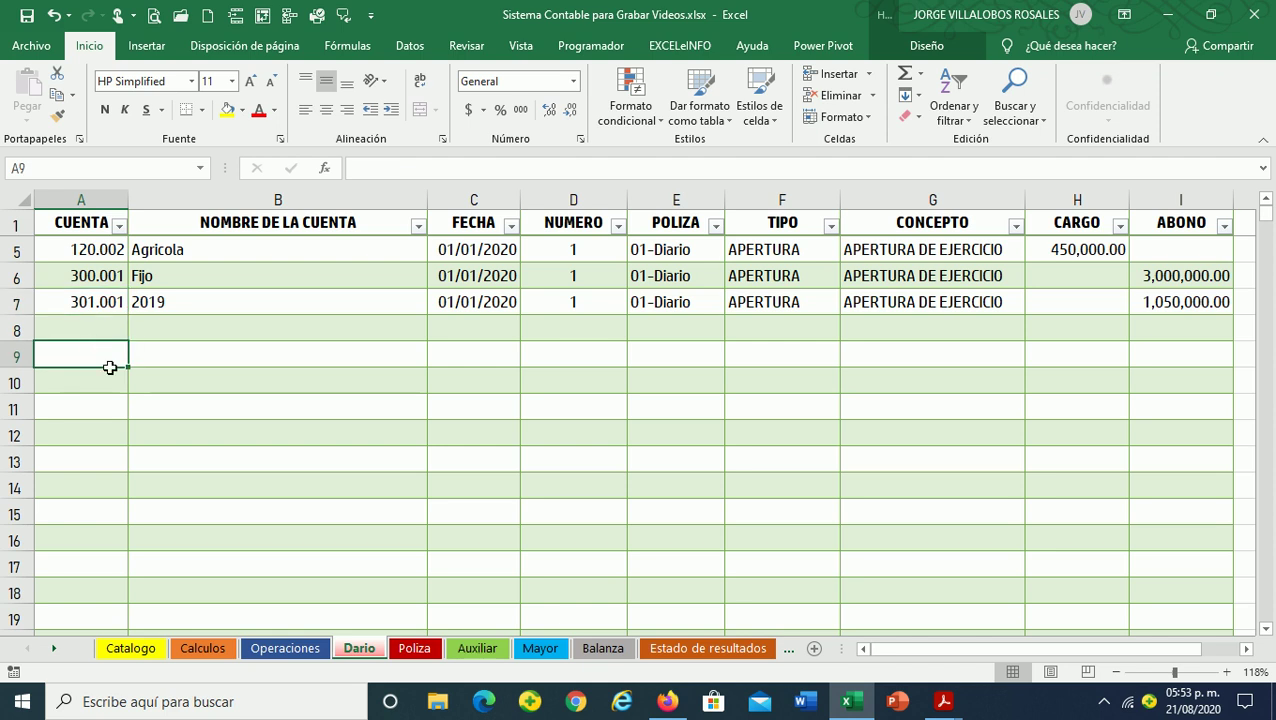
{"action": "left_click", "coordinate": [293, 648]}
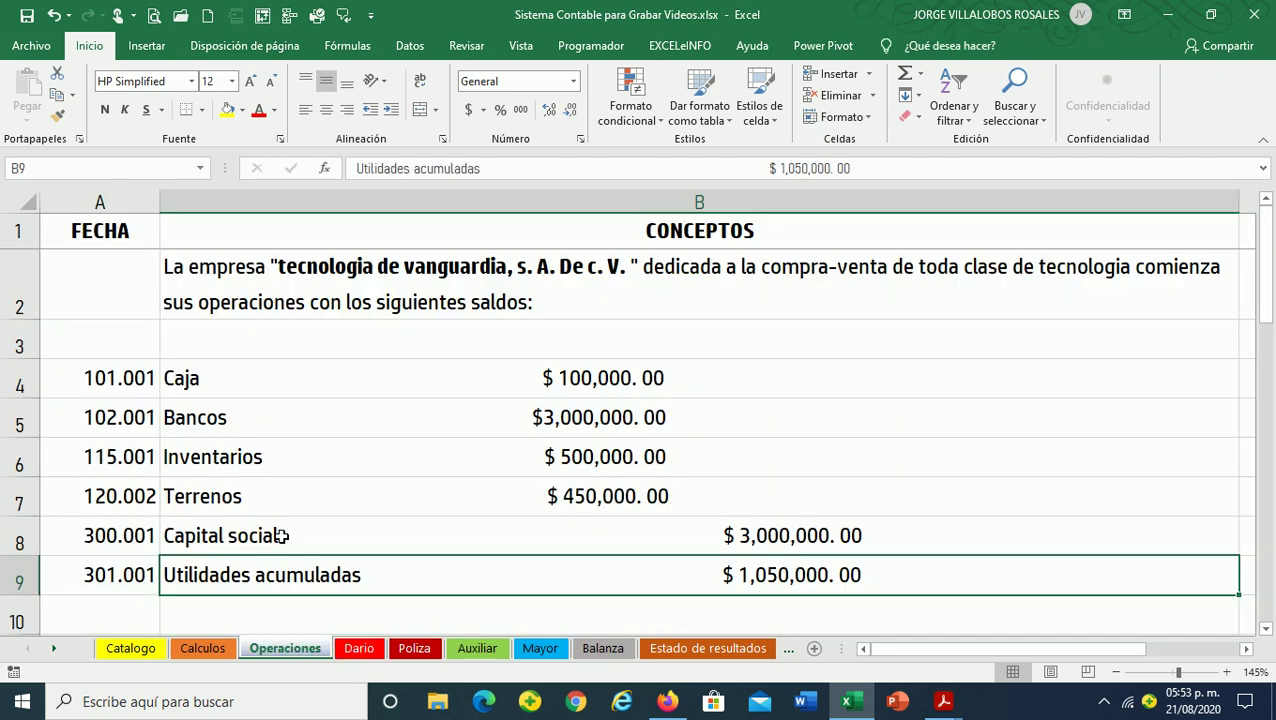
{"action": "scroll", "coordinate": [282, 537], "scroll_direction": "down", "scroll_amount": 2}
{"action": "left_click", "coordinate": [116, 399]}
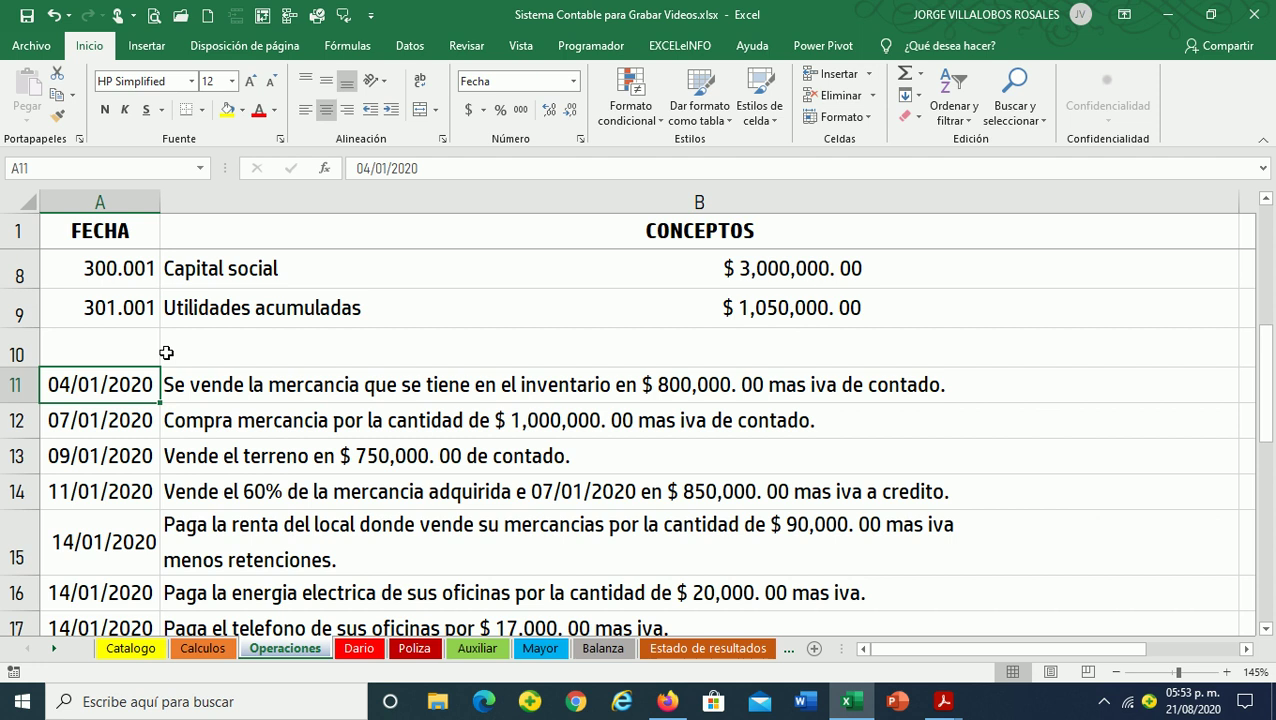
{"action": "left_click", "coordinate": [256, 384]}
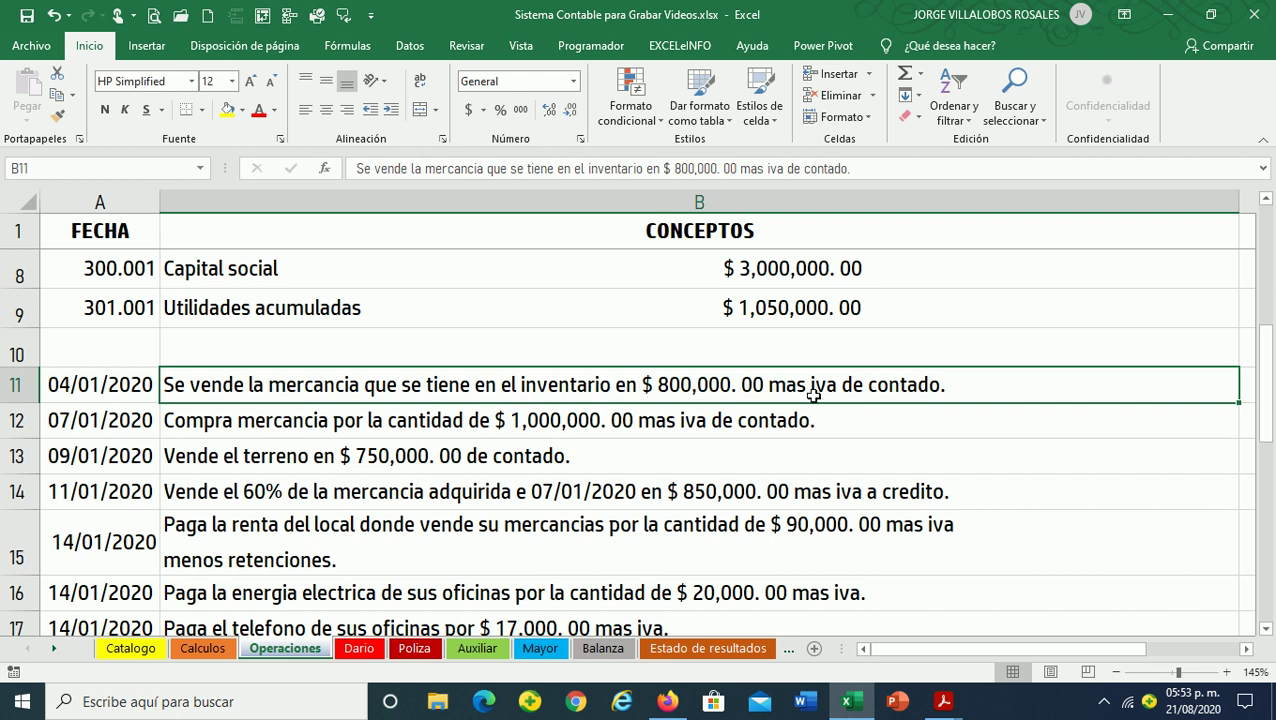
{"action": "scroll", "coordinate": [846, 473], "scroll_direction": "up", "scroll_amount": 1}
{"action": "scroll", "coordinate": [847, 472], "scroll_direction": "up", "scroll_amount": 1}
{"action": "scroll", "coordinate": [847, 472], "scroll_direction": "down", "scroll_amount": 1}
{"action": "left_click", "coordinate": [566, 316]}
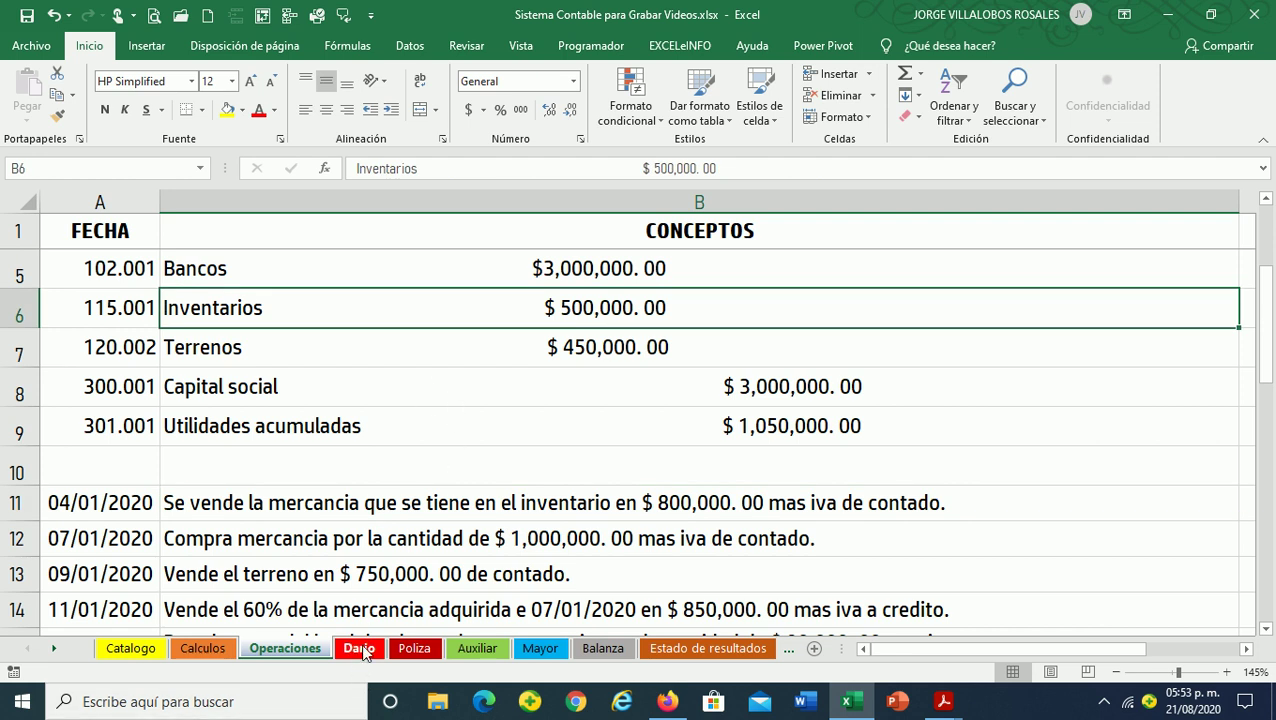
{"action": "left_click", "coordinate": [360, 648]}
{"action": "left_click", "coordinate": [27, 14]}
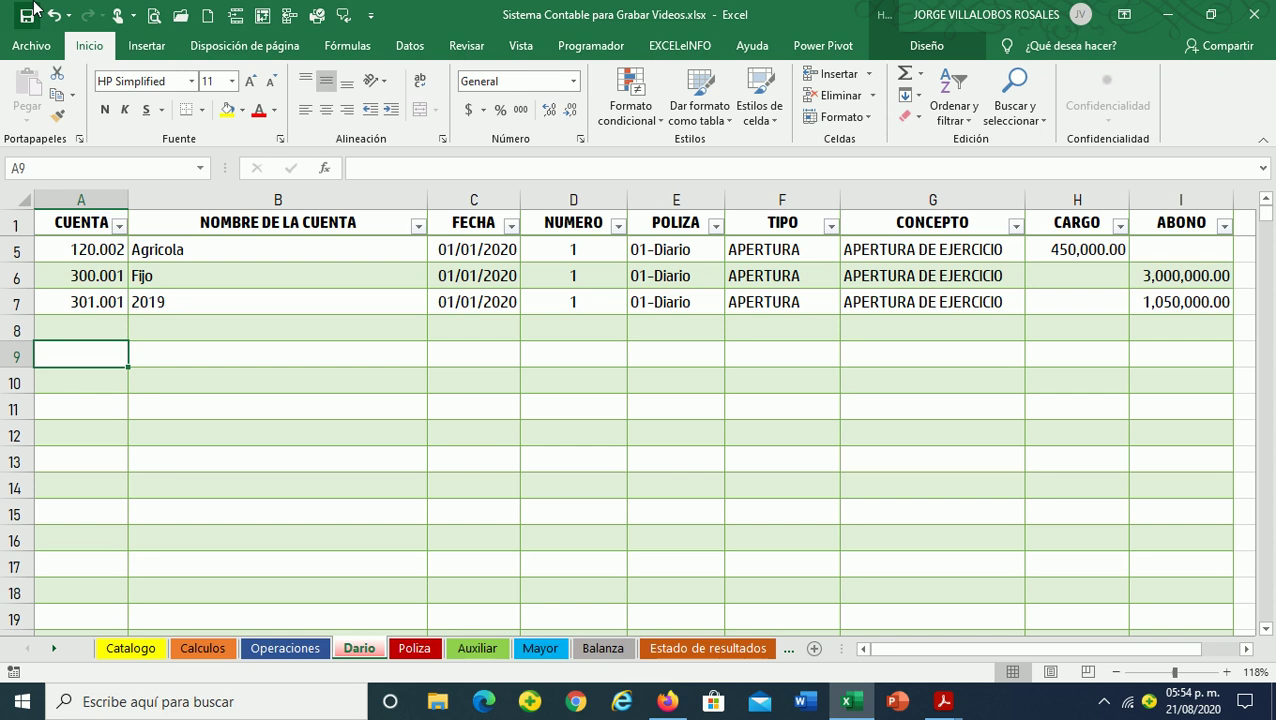
Enter account 102 (BANCOS) in A9 and subaccount 102.001 (Banamex Cta 123456) in A10
{"action": "type", "text": "102"}
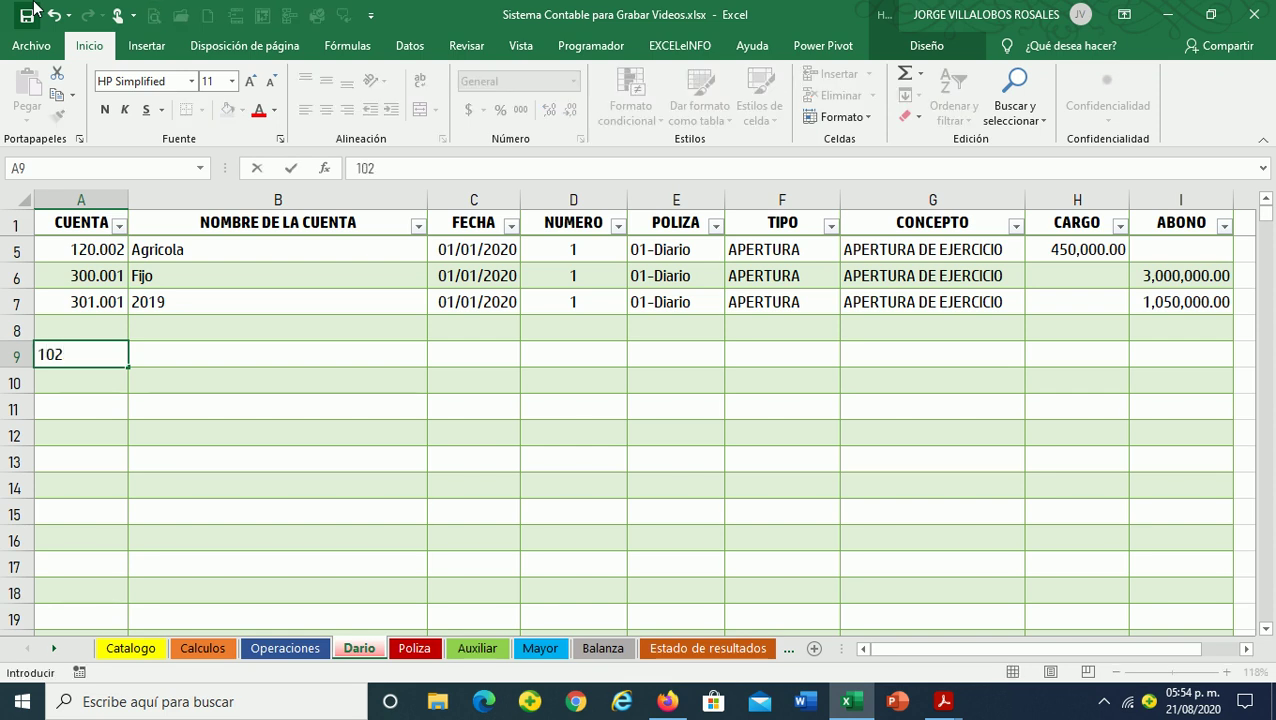
{"action": "key", "text": "Return"}
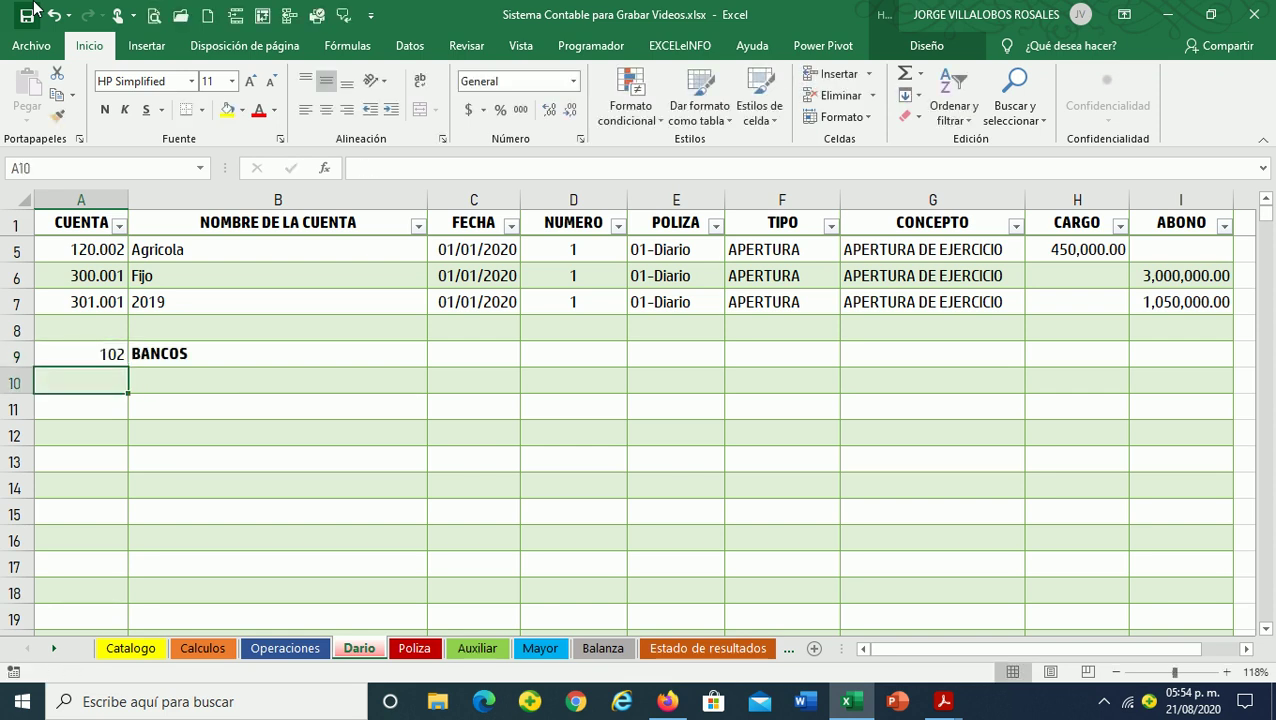
{"action": "type", "text": "102.001"}
{"action": "key", "text": "Return"}
Check the lookup formulas that bring in the BANCOS and Banamex names in column B
{"action": "key", "text": "Up"}
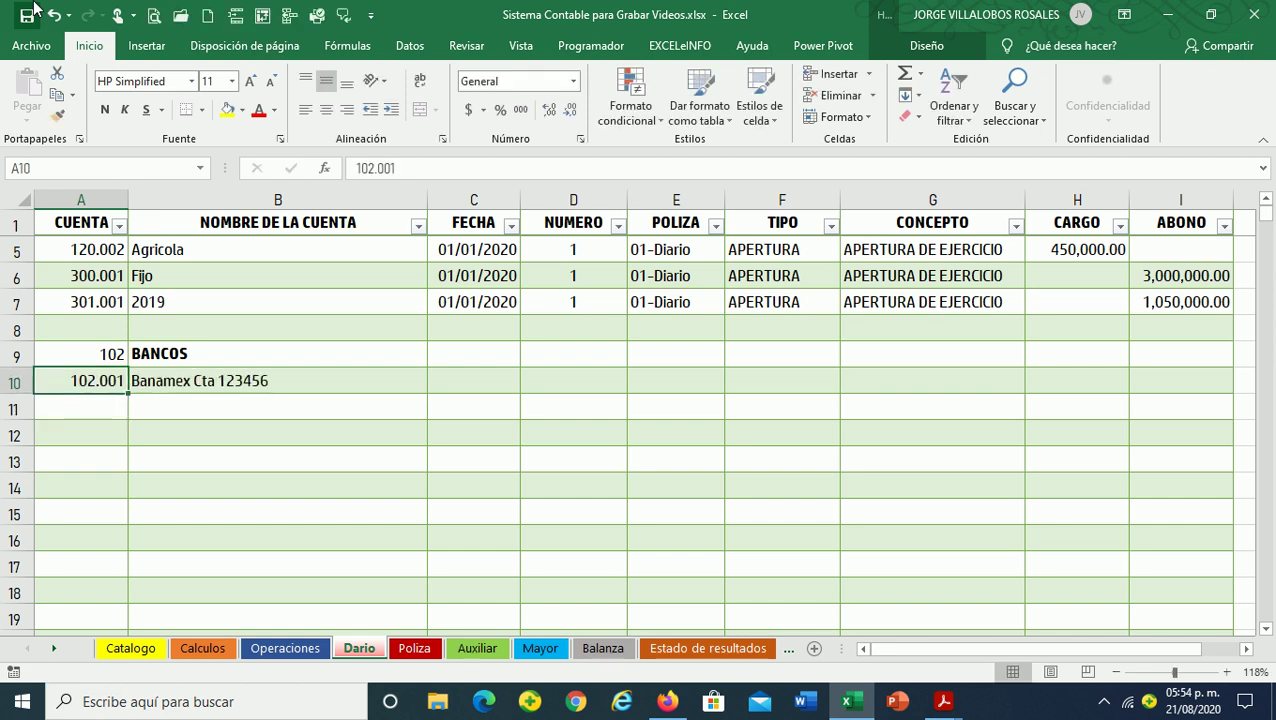
{"action": "key", "text": "Right"}
{"action": "key", "text": "Up"}
{"action": "key", "text": "Down"}
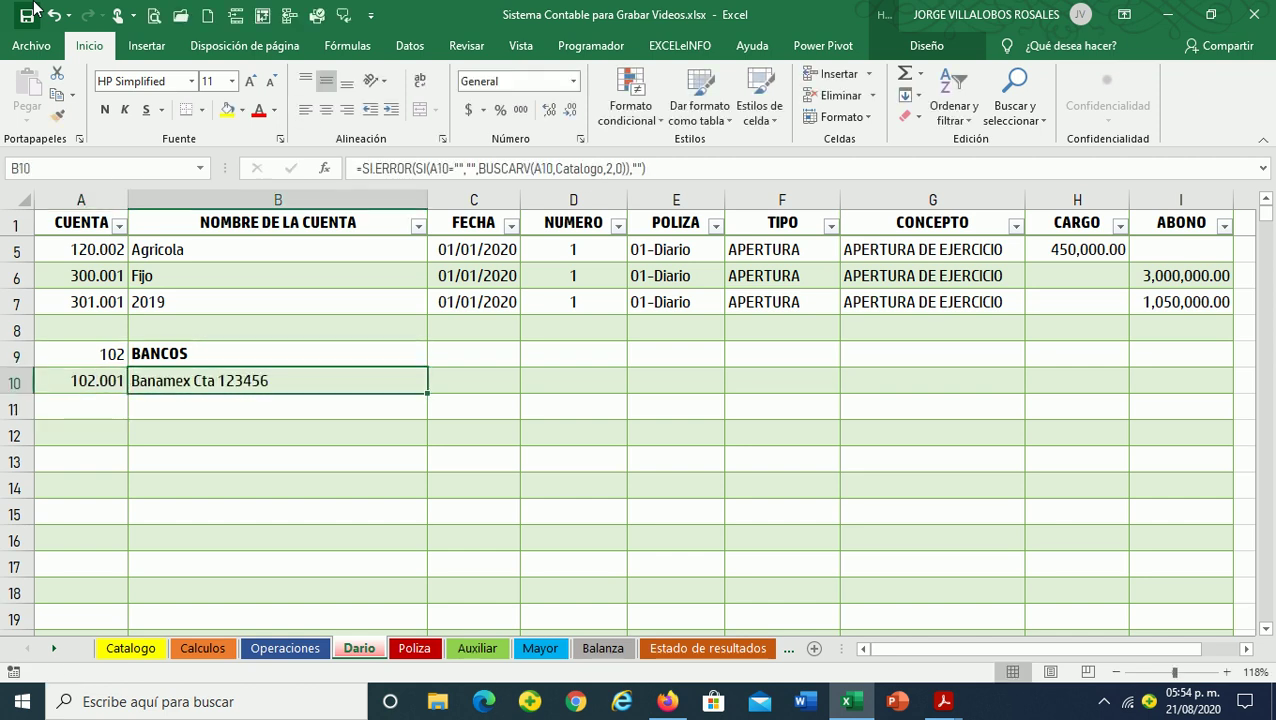
{"action": "key", "text": "Left"}
{"action": "key", "text": "Right"}
{"action": "key", "text": "Right"}
{"action": "key", "text": "Left"}
{"action": "key", "text": "Left"}
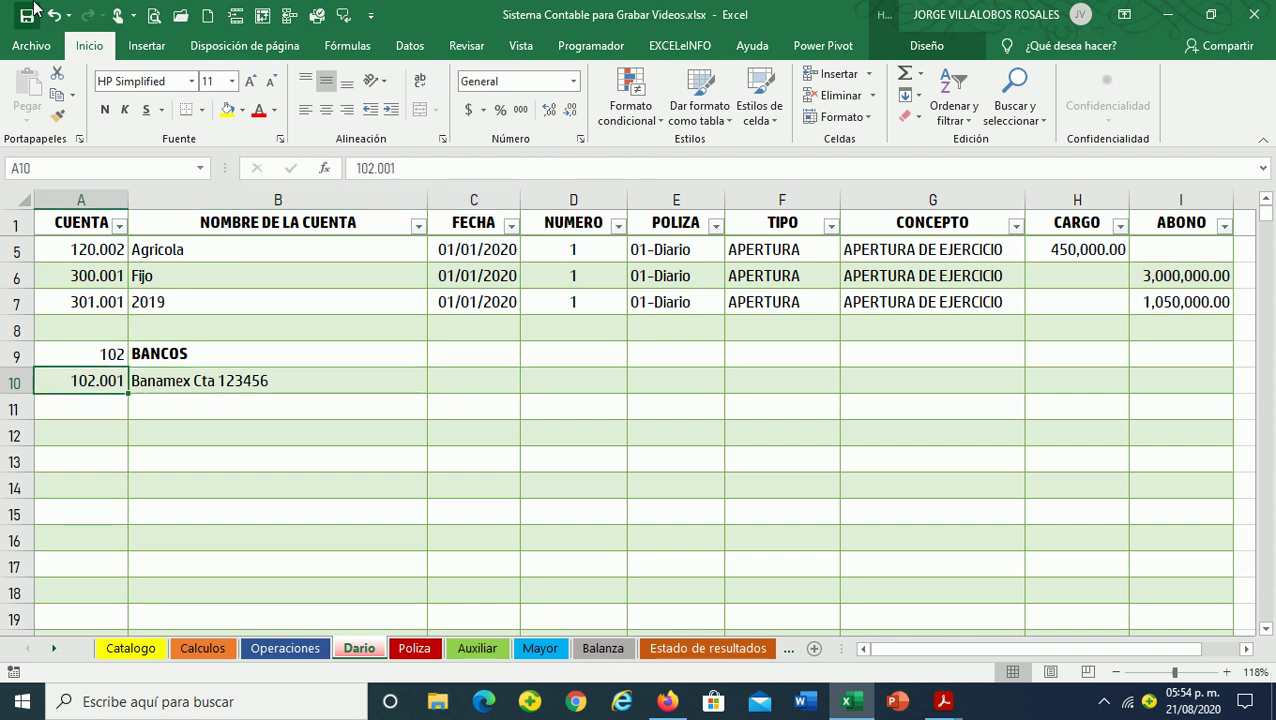
{"action": "key", "text": "Right"}
{"action": "key", "text": "Right"}
{"action": "key", "text": "Right"}
{"action": "key", "text": "Right"}
{"action": "key", "text": "Right"}
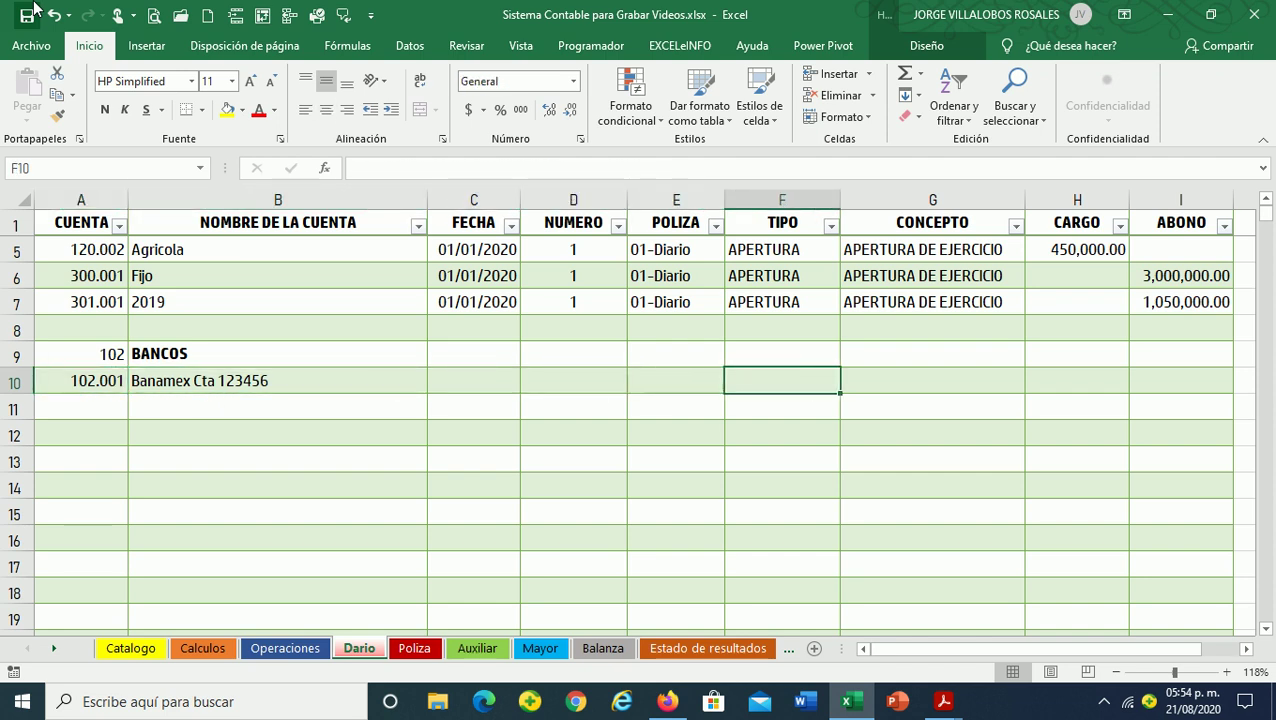
{"action": "key", "text": "Right"}
{"action": "key", "text": "Right"}
{"action": "key", "text": "Left"}
{"action": "key", "text": "Left"}
{"action": "key", "text": "Left"}
{"action": "key", "text": "Left"}
{"action": "key", "text": "Left"}
{"action": "key", "text": "Left"}
{"action": "key", "text": "Left"}
{"action": "key", "text": "Right"}
{"action": "key", "text": "Right"}
{"action": "key", "text": "Left"}
{"action": "key", "text": "Left"}
Inspect the BANCOS lookup in B9, then move to row 9's FECHA cell
{"action": "key", "text": "Up"}
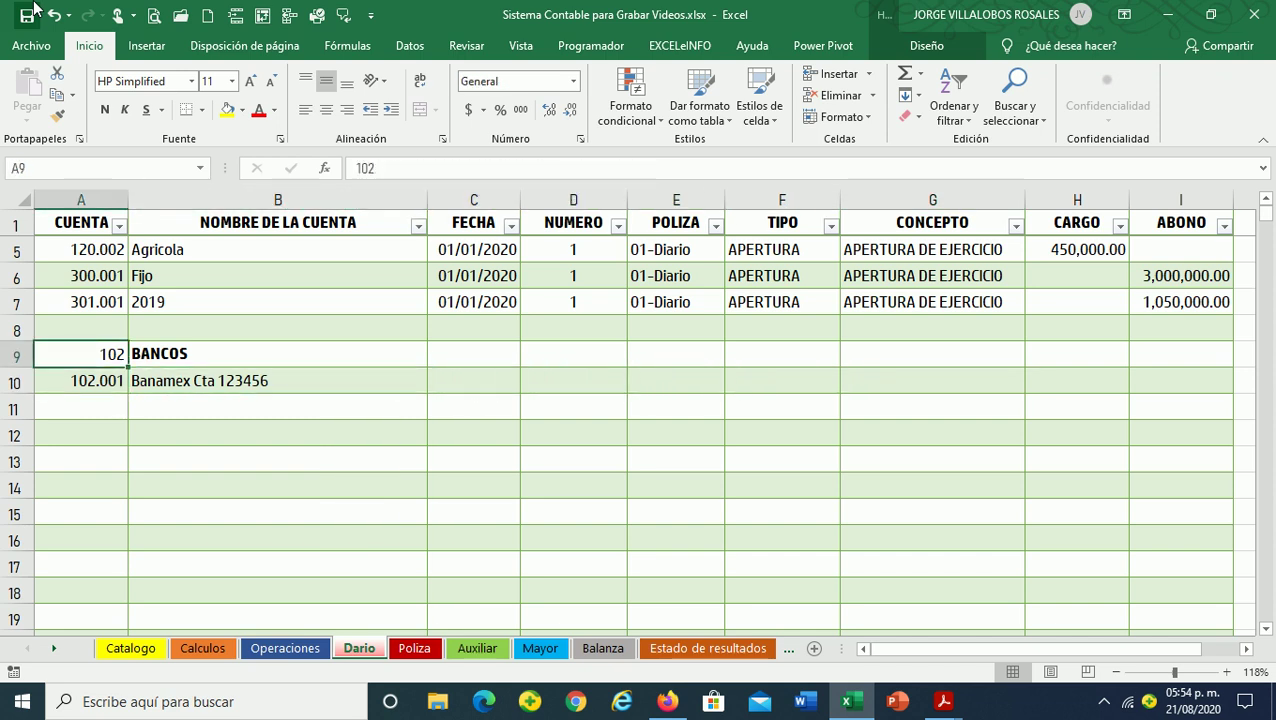
{"action": "key", "text": "Right"}
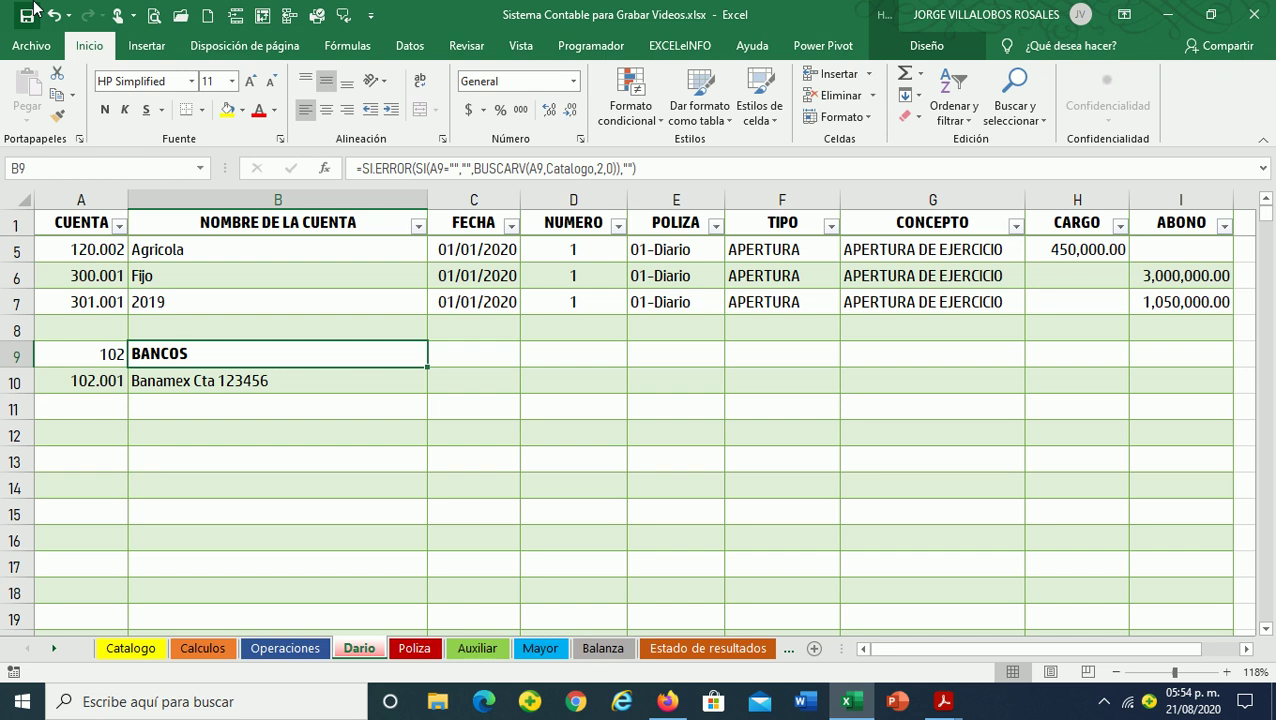
{"action": "key", "text": "Right"}
{"action": "key", "text": "Right"}
{"action": "key", "text": "Right"}
{"action": "key", "text": "Right"}
{"action": "key", "text": "Right"}
{"action": "key", "text": "Right"}
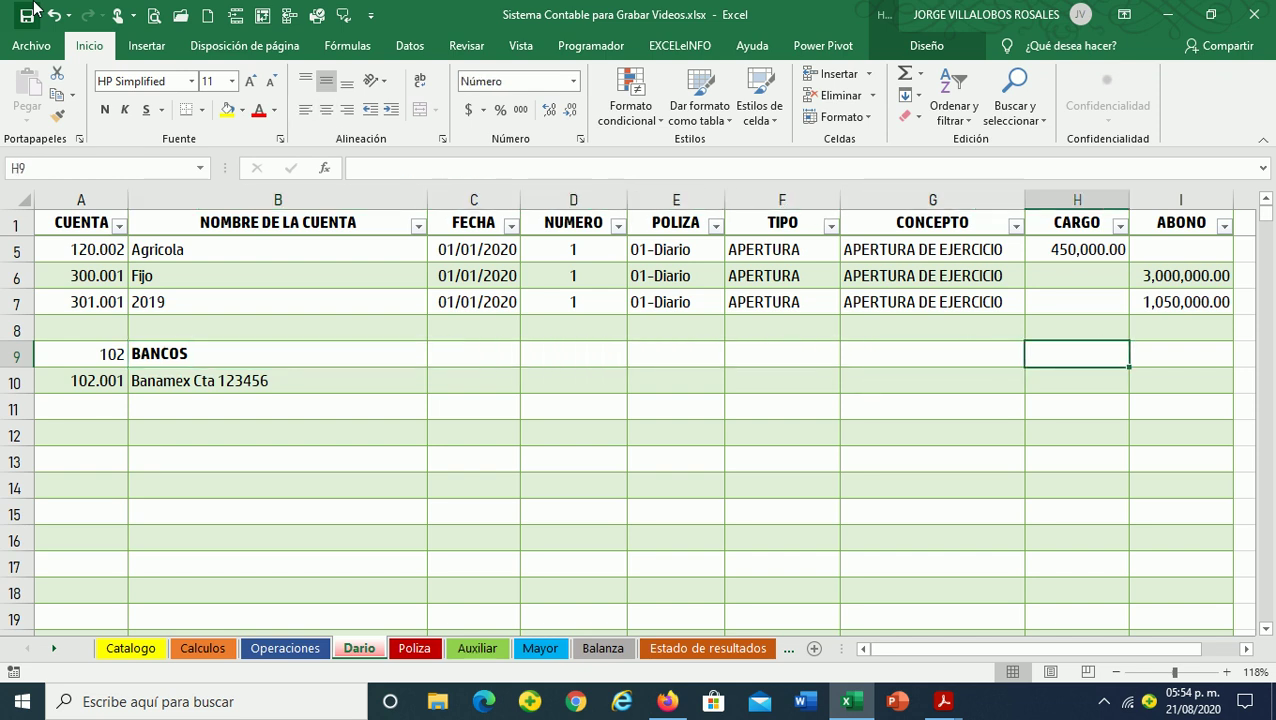
{"action": "key", "text": "Left"}
{"action": "key", "text": "Left"}
{"action": "key", "text": "Left"}
{"action": "key", "text": "Left"}
{"action": "key", "text": "Left"}
{"action": "key", "text": "Left"}
{"action": "key", "text": "Left"}
{"action": "key", "text": "Down"}
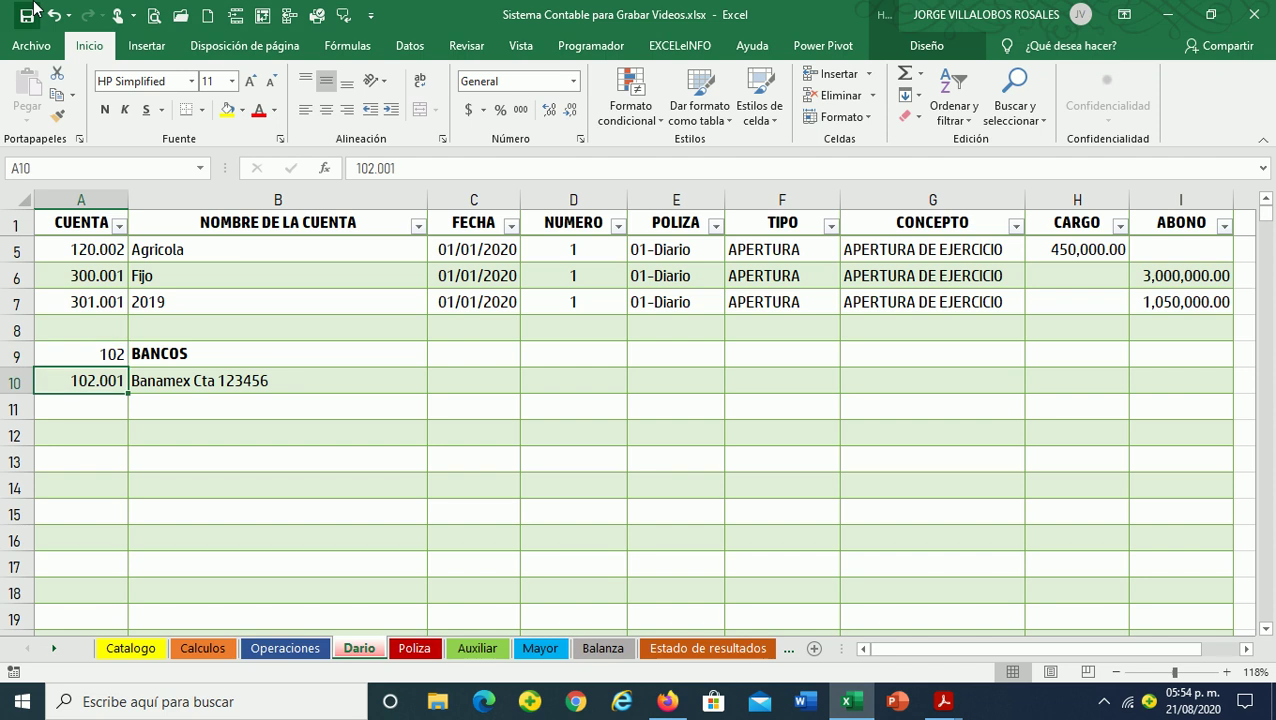
{"action": "key", "text": "Right"}
{"action": "key", "text": "Right"}
{"action": "key", "text": "Left"}
{"action": "key", "text": "Left"}
{"action": "key", "text": "Up"}
{"action": "key", "text": "Right"}
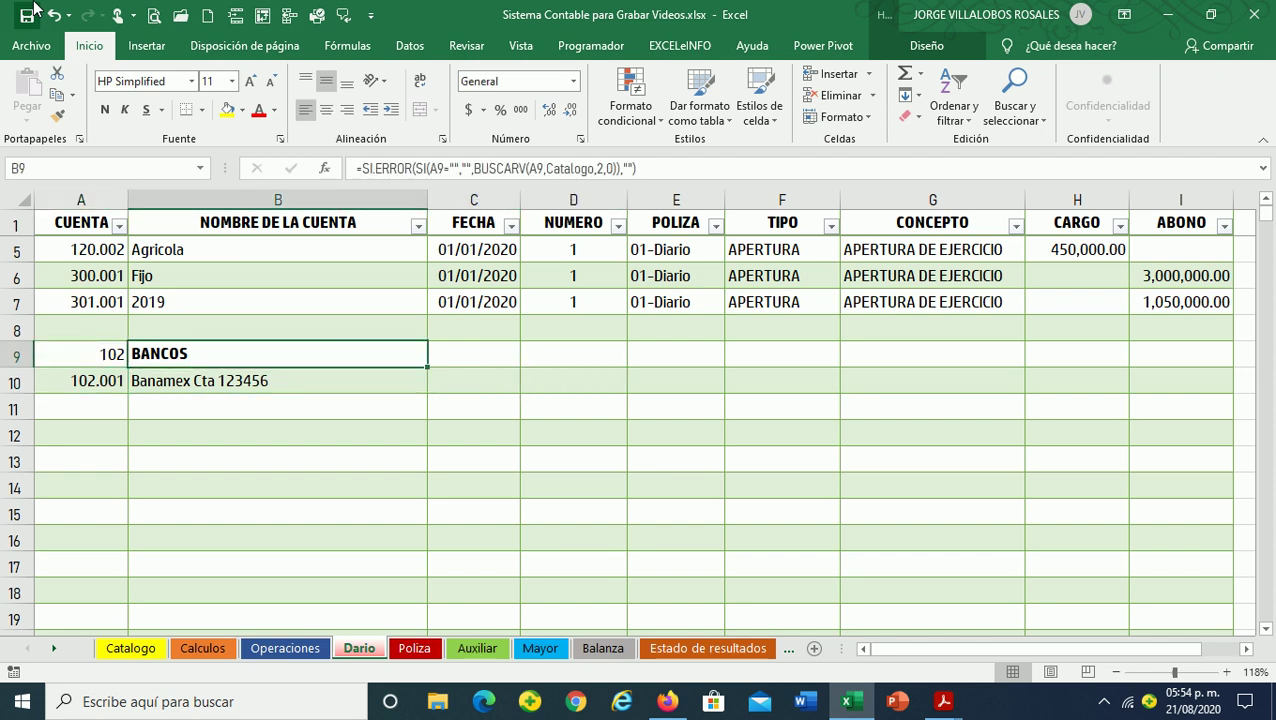
{"action": "key", "text": "Right"}
Enter the date 04/01/20 and entry number 2 in row 9
{"action": "type", "text": "04/01/20"}
{"action": "key", "text": "ctrl+Return"}
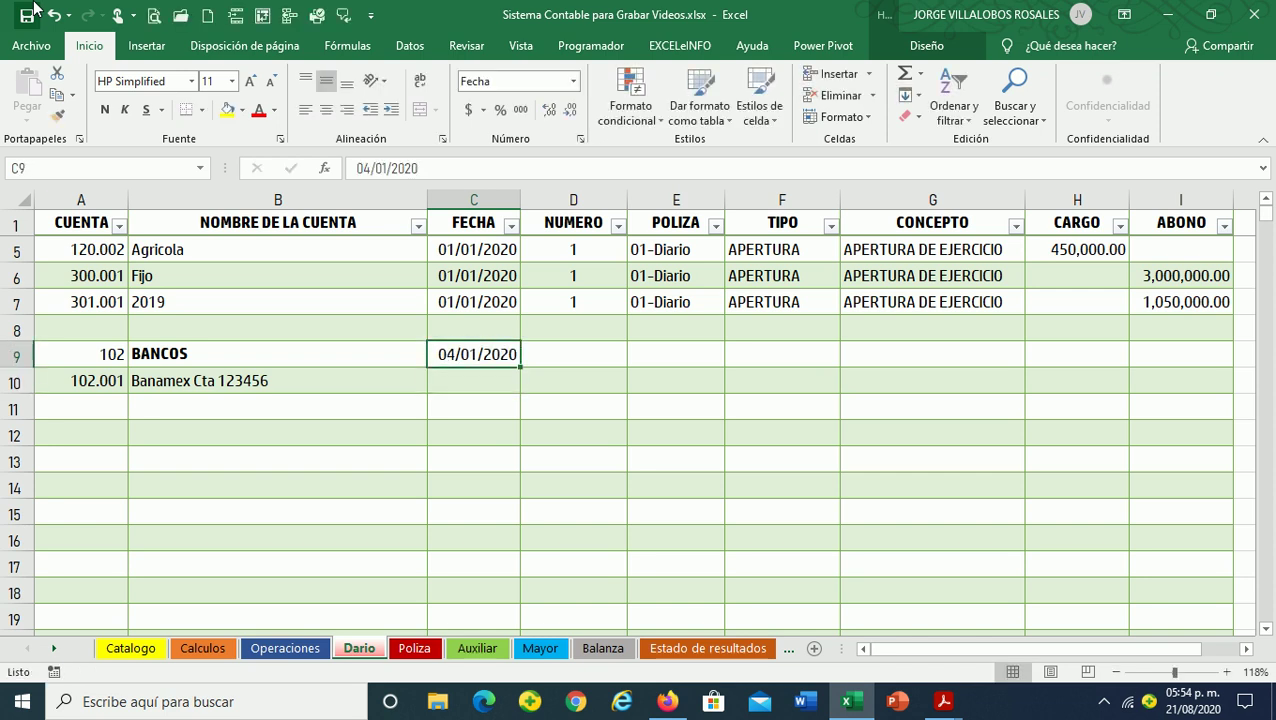
{"action": "key", "text": "Right"}
{"action": "type", "text": "2"}
{"action": "key", "text": "ctrl+Return"}
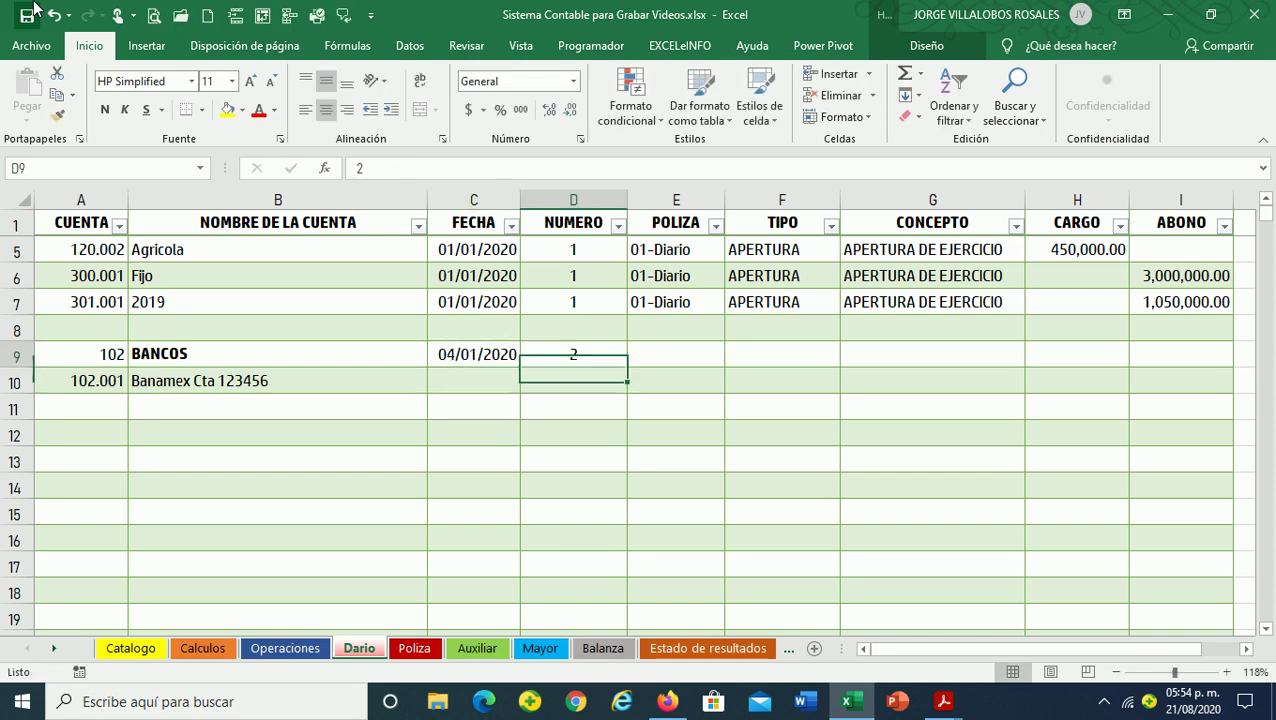
Set row 9's policy type to 02-Ingresos and its concept to VENTA DE MERCANCIAS
{"action": "key", "text": "Right"}
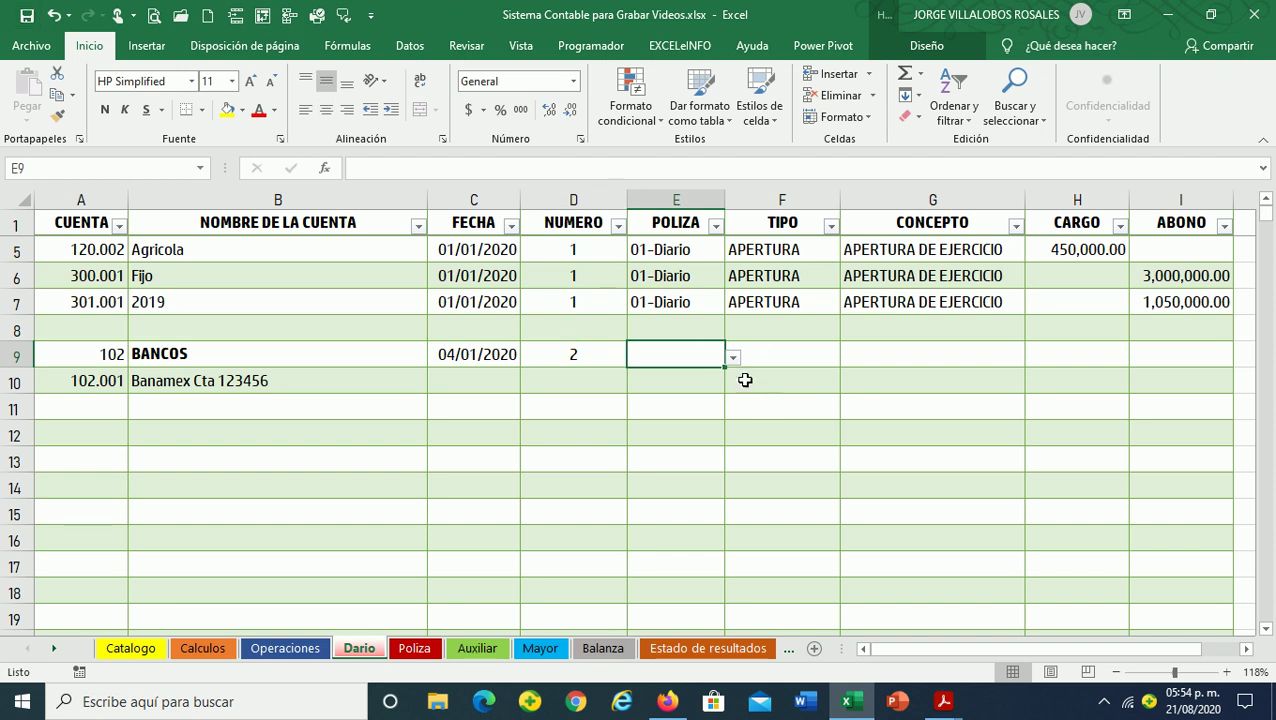
{"action": "left_click", "coordinate": [734, 358]}
{"action": "left_click", "coordinate": [643, 392]}
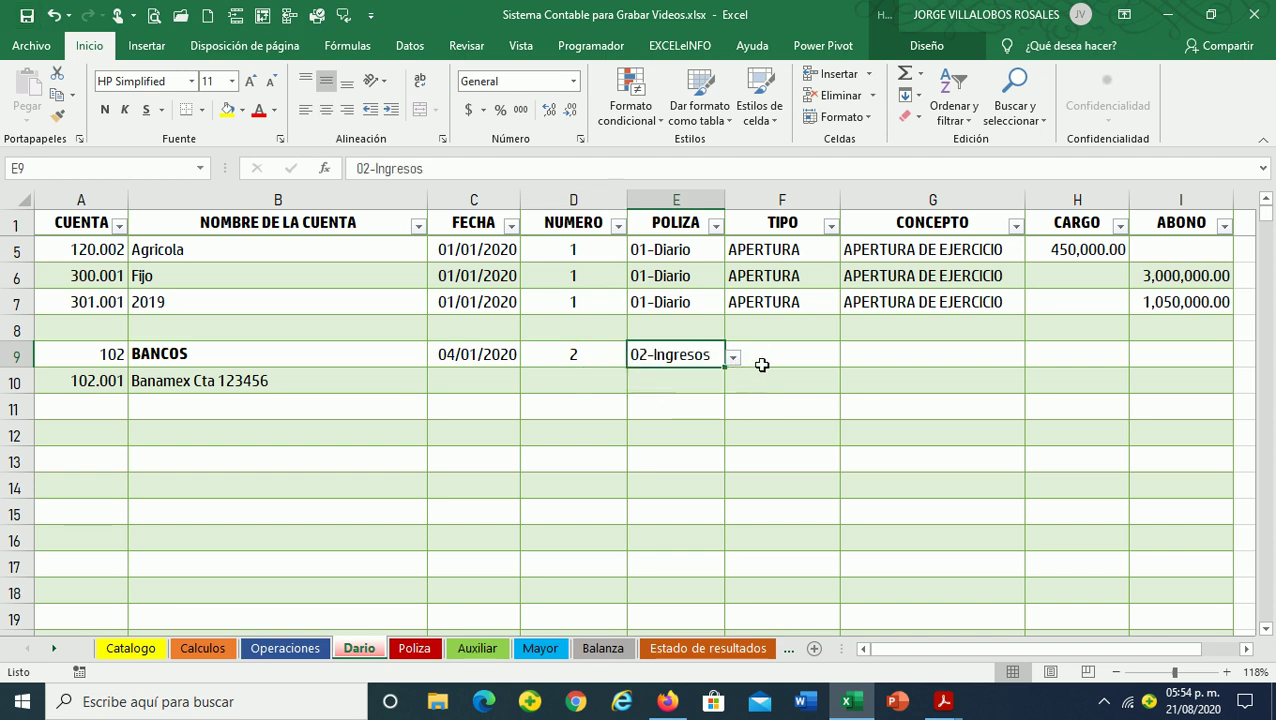
{"action": "left_click", "coordinate": [775, 355]}
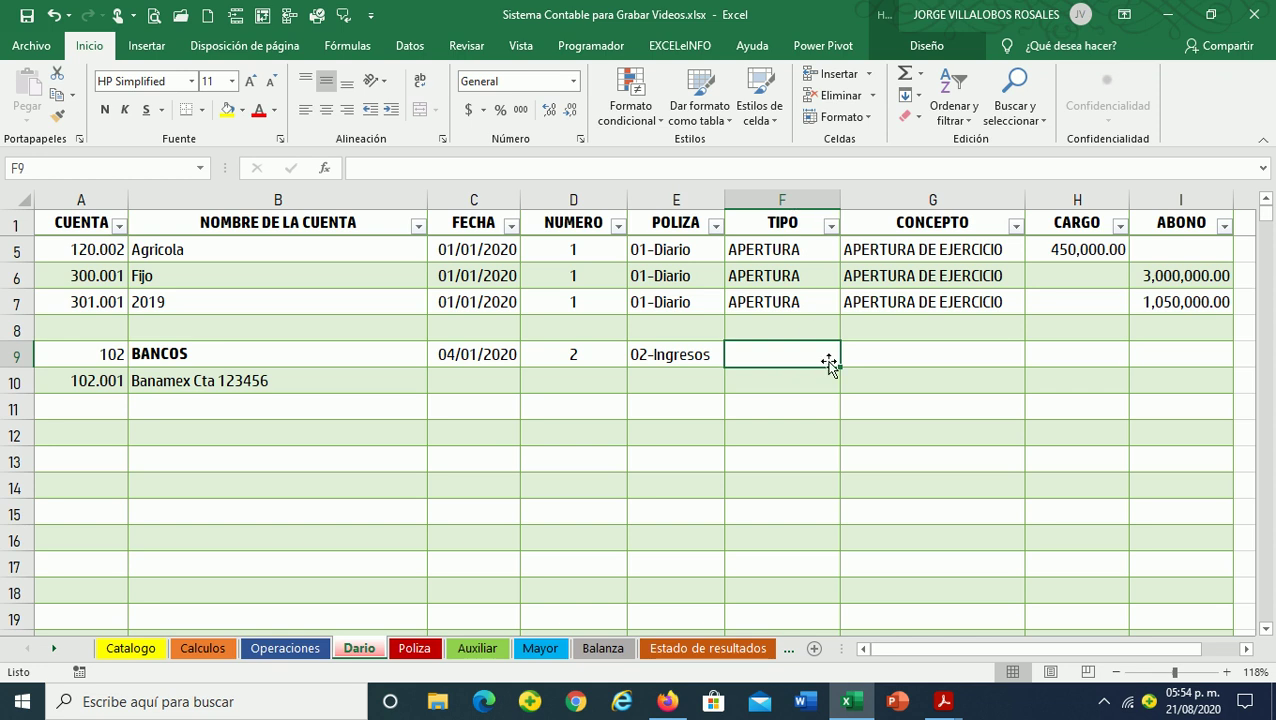
{"action": "left_click", "coordinate": [860, 359]}
{"action": "type", "text": "VEN"}
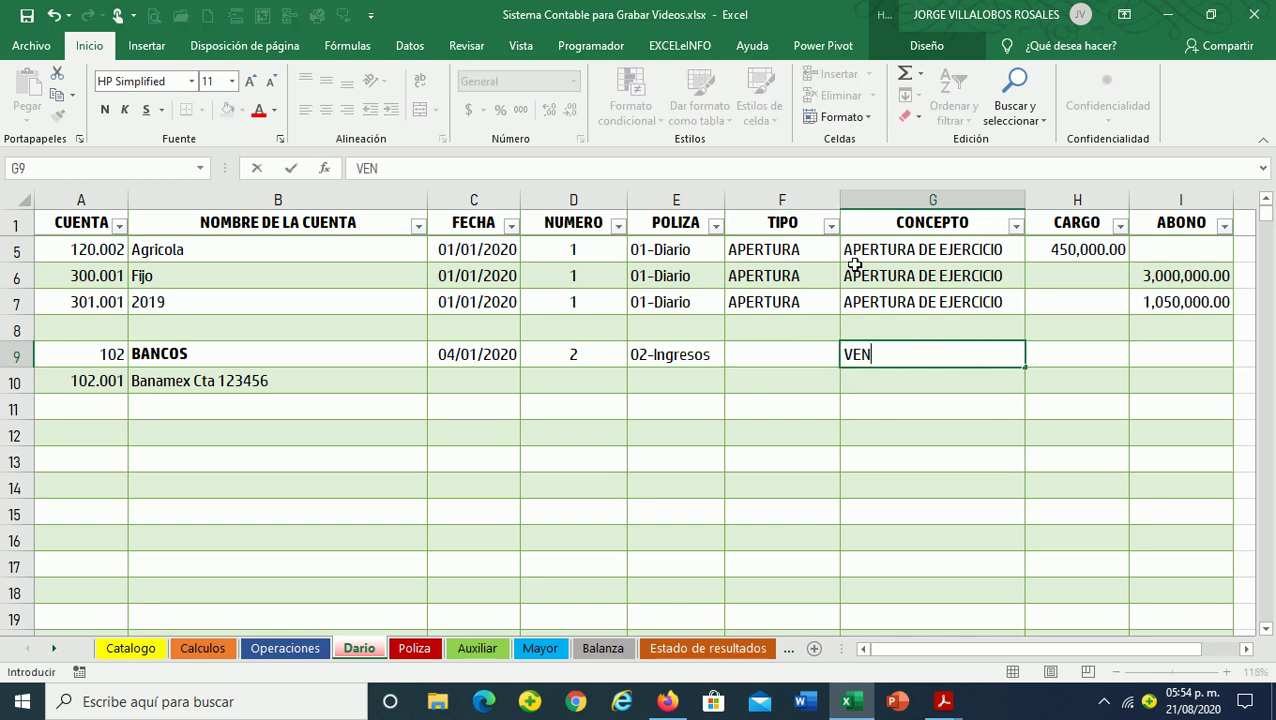
{"action": "type", "text": "TA DE MERCANCIAS"}
{"action": "key", "text": "Tab"}
Move back along row 9, then on toward the empty account cell in row 11
{"action": "key", "text": "Left"}
{"action": "key", "text": "Left"}
{"action": "key", "text": "Left"}
{"action": "key", "text": "Left"}
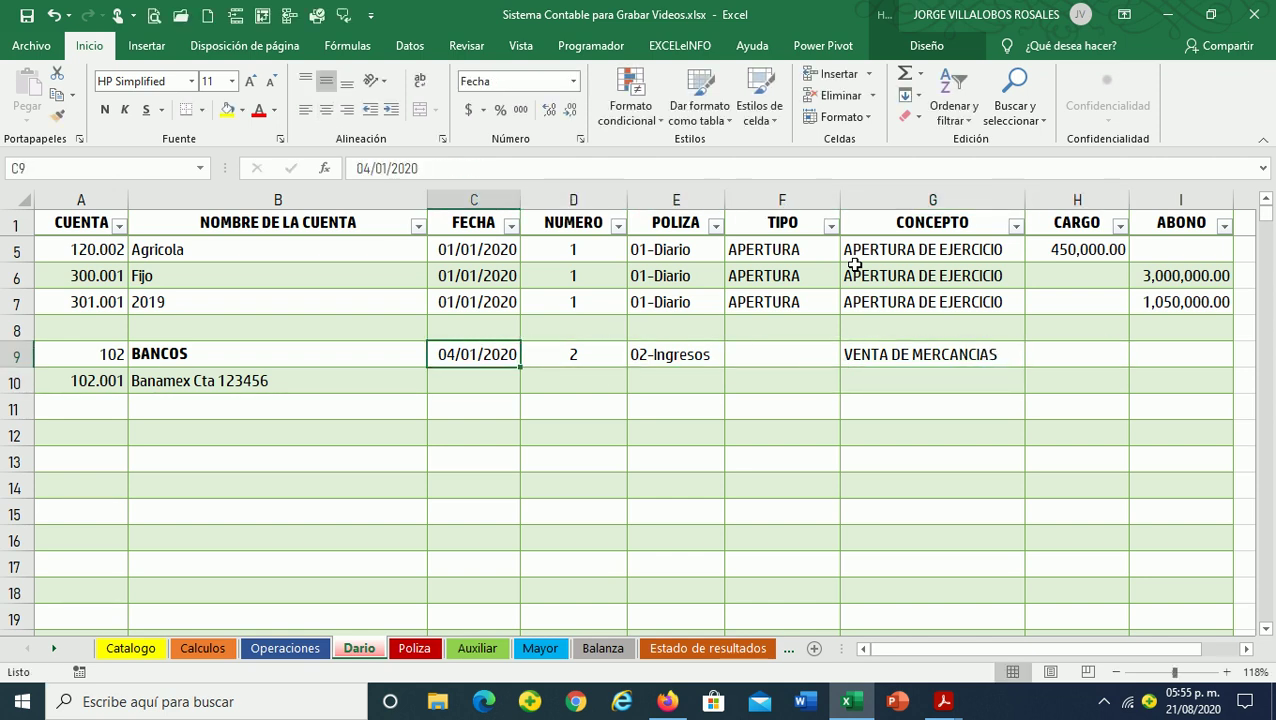
{"action": "key", "text": "Left"}
{"action": "key", "text": "Right"}
{"action": "key", "text": "Right"}
{"action": "key", "text": "Left"}
{"action": "key", "text": "Left"}
{"action": "key", "text": "Left"}
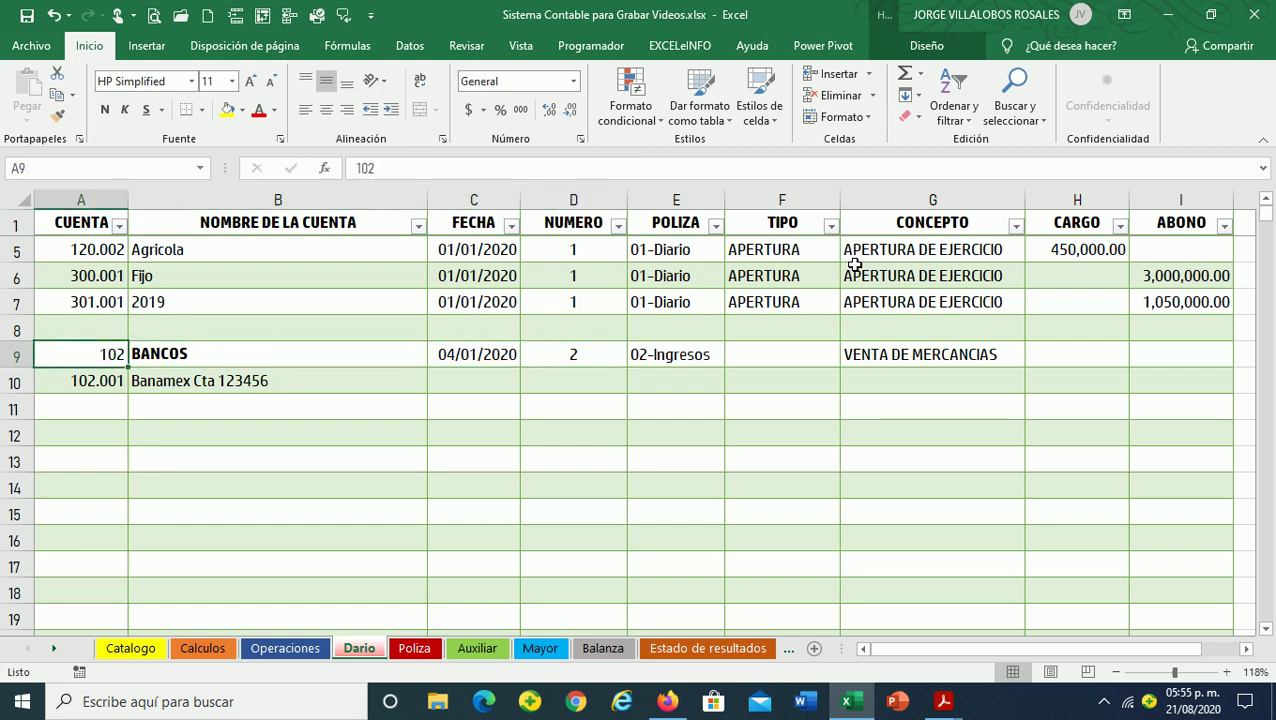
{"action": "key", "text": "Right"}
{"action": "key", "text": "Right"}
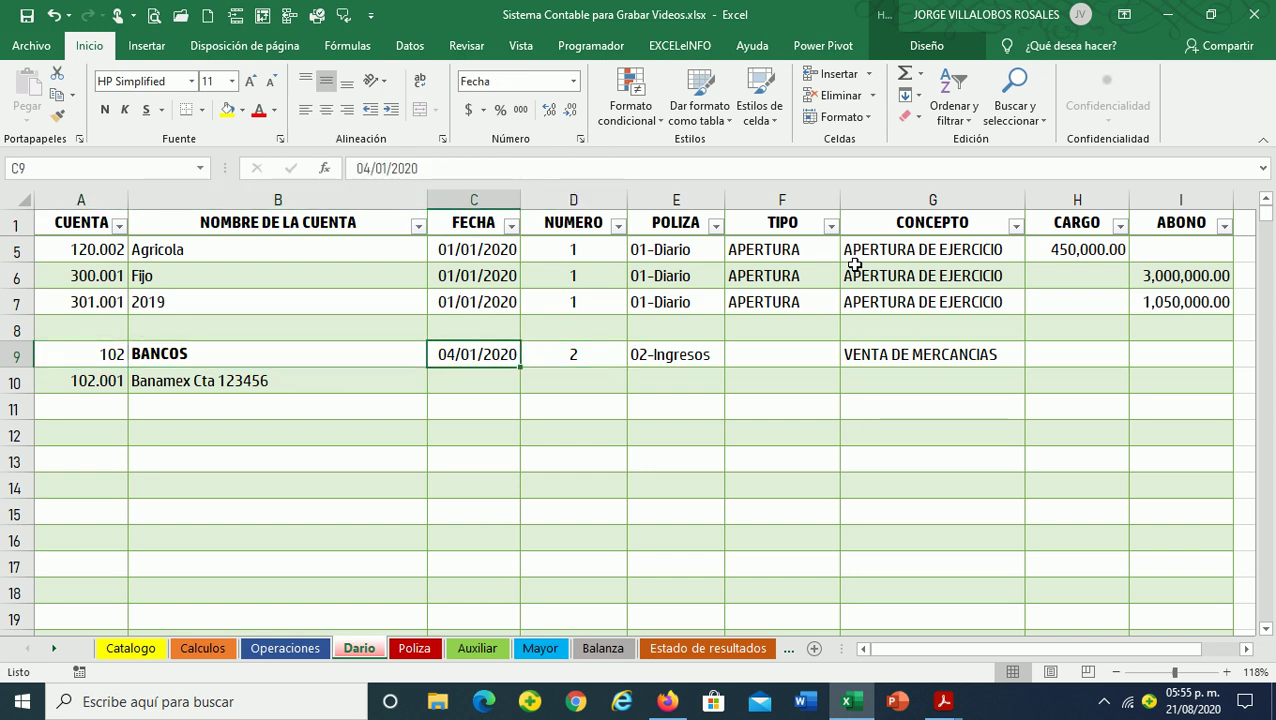
{"action": "key", "text": "Left"}
{"action": "key", "text": "Left"}
Enter account 500 in row 11 and check its looked-up name, COSTO DE VENTA
{"action": "key", "text": "Down"}
{"action": "key", "text": "Down"}
{"action": "type", "text": "500"}
{"action": "key", "text": "Return"}
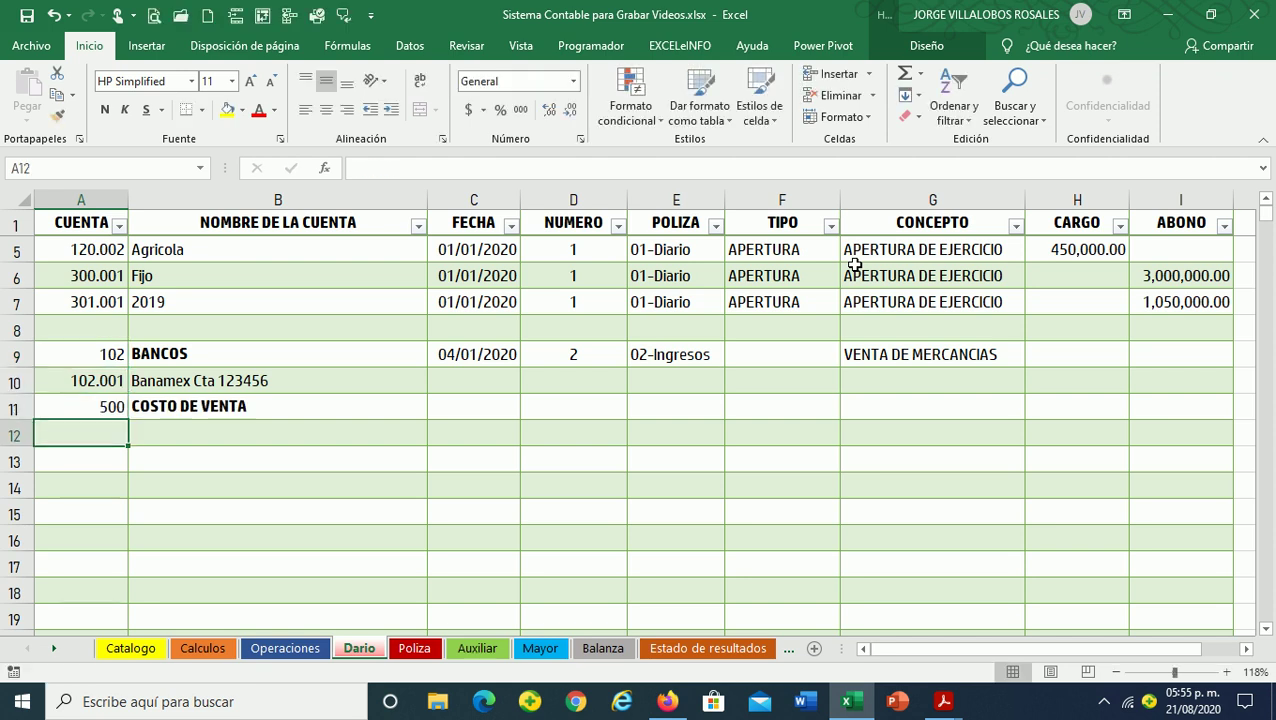
{"action": "key", "text": "Up"}
{"action": "key", "text": "Right"}
Enter subaccount 500.001 Computadoras in row 12
{"action": "key", "text": "Left"}
{"action": "key", "text": "Down"}
{"action": "type", "text": "500."}
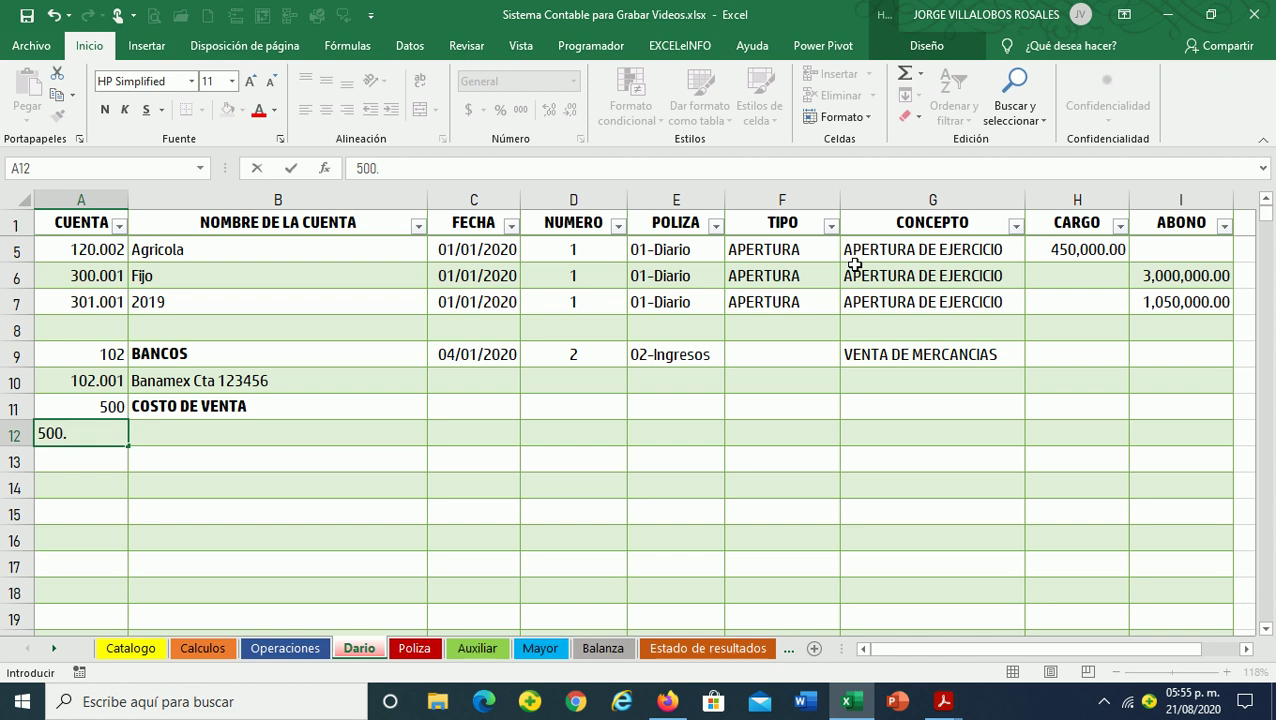
{"action": "type", "text": "001"}
{"action": "key", "text": "Return"}
{"action": "key", "text": "Up"}
{"action": "key", "text": "Right"}
{"action": "key", "text": "Right"}
{"action": "key", "text": "Left"}
{"action": "key", "text": "Left"}
Review the earlier journal rows, then move down to the next empty account cell
{"action": "key", "text": "Up"}
{"action": "key", "text": "Up"}
{"action": "key", "text": "Up"}
{"action": "key", "text": "Up"}
{"action": "key", "text": "Up"}
{"action": "key", "text": "Up"}
{"action": "key", "text": "Up"}
{"action": "key", "text": "Up"}
{"action": "key", "text": "Up"}
{"action": "key", "text": "Down"}
{"action": "key", "text": "Right"}
{"action": "key", "text": "Left"}
{"action": "key", "text": "Right"}
{"action": "key", "text": "Left"}
{"action": "key", "text": "Right"}
{"action": "key", "text": "Right"}
{"action": "key", "text": "Down"}
{"action": "key", "text": "Down"}
{"action": "key", "text": "Down"}
{"action": "key", "text": "Down"}
{"action": "key", "text": "Down"}
{"action": "key", "text": "Down"}
{"action": "key", "text": "Down"}
{"action": "key", "text": "Up"}
{"action": "key", "text": "Up"}
{"action": "key", "text": "Up"}
{"action": "key", "text": "Up"}
{"action": "key", "text": "Up"}
{"action": "key", "text": "Up"}
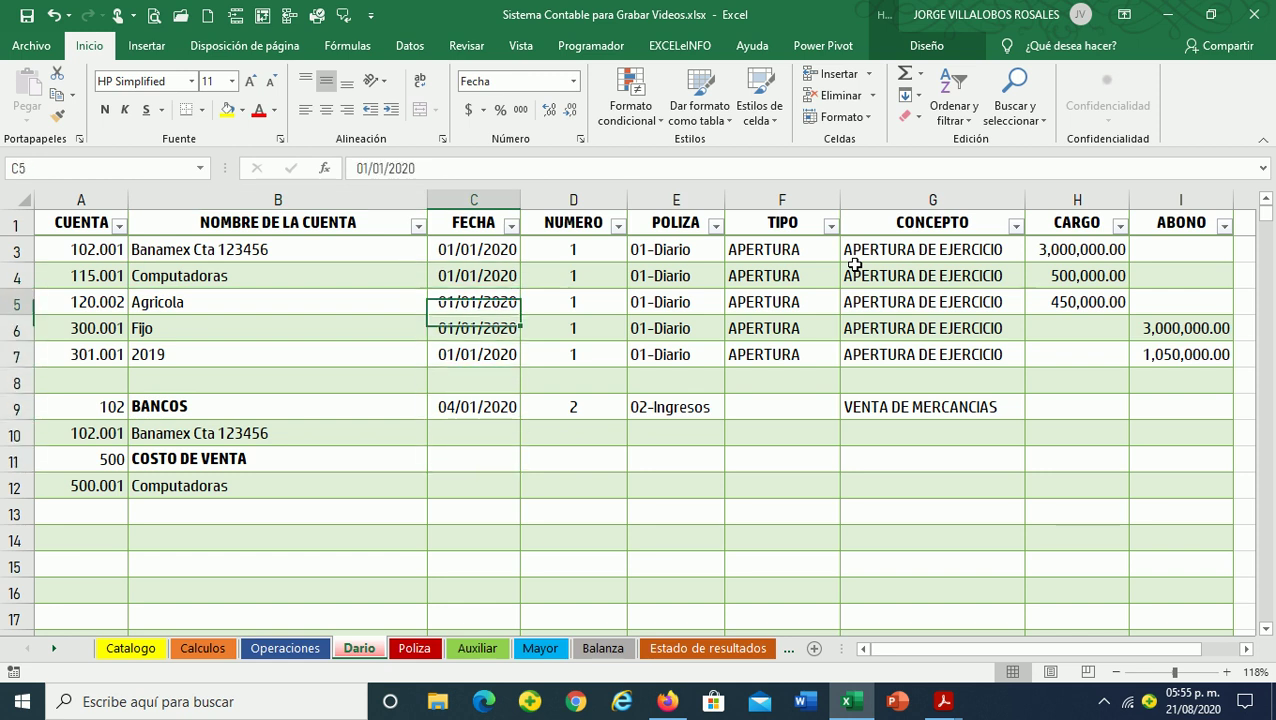
{"action": "key", "text": "Up"}
{"action": "key", "text": "Left"}
{"action": "key", "text": "Left"}
{"action": "key", "text": "Right"}
{"action": "key", "text": "Right"}
{"action": "key", "text": "Right"}
{"action": "key", "text": "Right"}
{"action": "key", "text": "Right"}
{"action": "key", "text": "Right"}
{"action": "key", "text": "Right"}
{"action": "key", "text": "Left"}
{"action": "key", "text": "Left"}
{"action": "key", "text": "Left"}
{"action": "key", "text": "Left"}
{"action": "key", "text": "Left"}
{"action": "key", "text": "Left"}
{"action": "key", "text": "Down"}
{"action": "key", "text": "Down"}
{"action": "key", "text": "Down"}
{"action": "key", "text": "Down"}
{"action": "key", "text": "Down"}
{"action": "key", "text": "Down"}
{"action": "key", "text": "Down"}
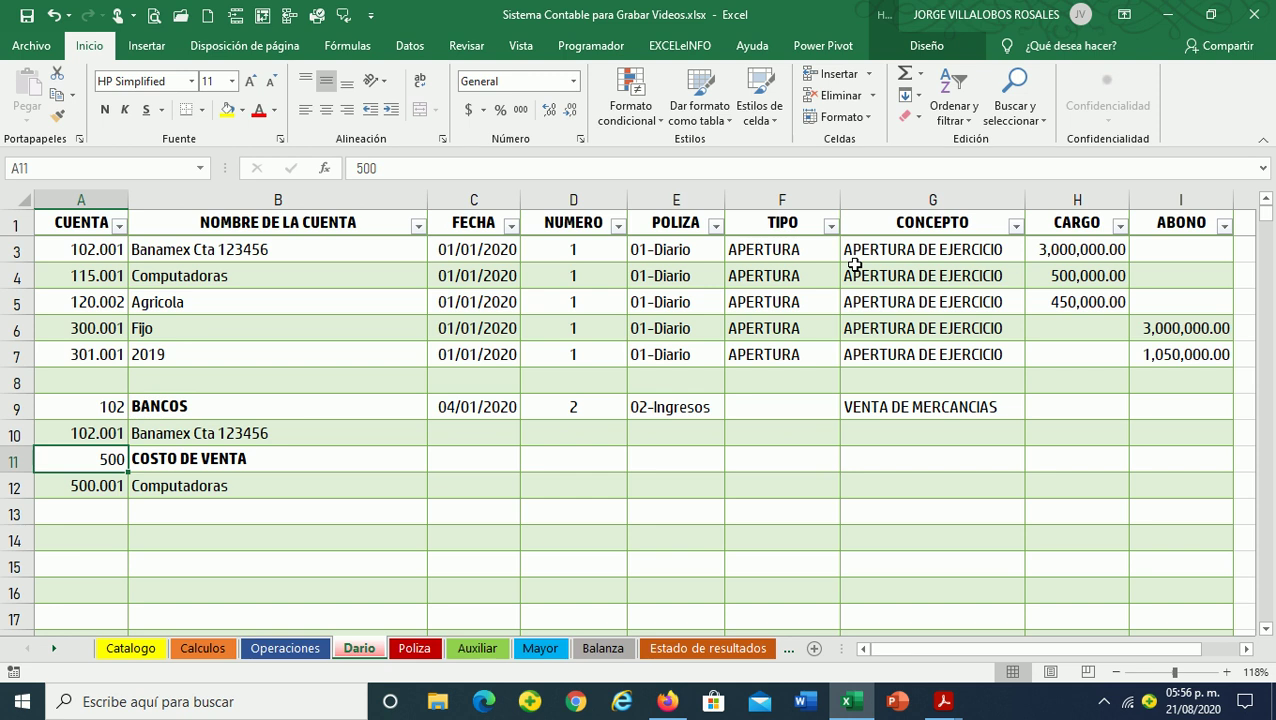
{"action": "key", "text": "Down"}
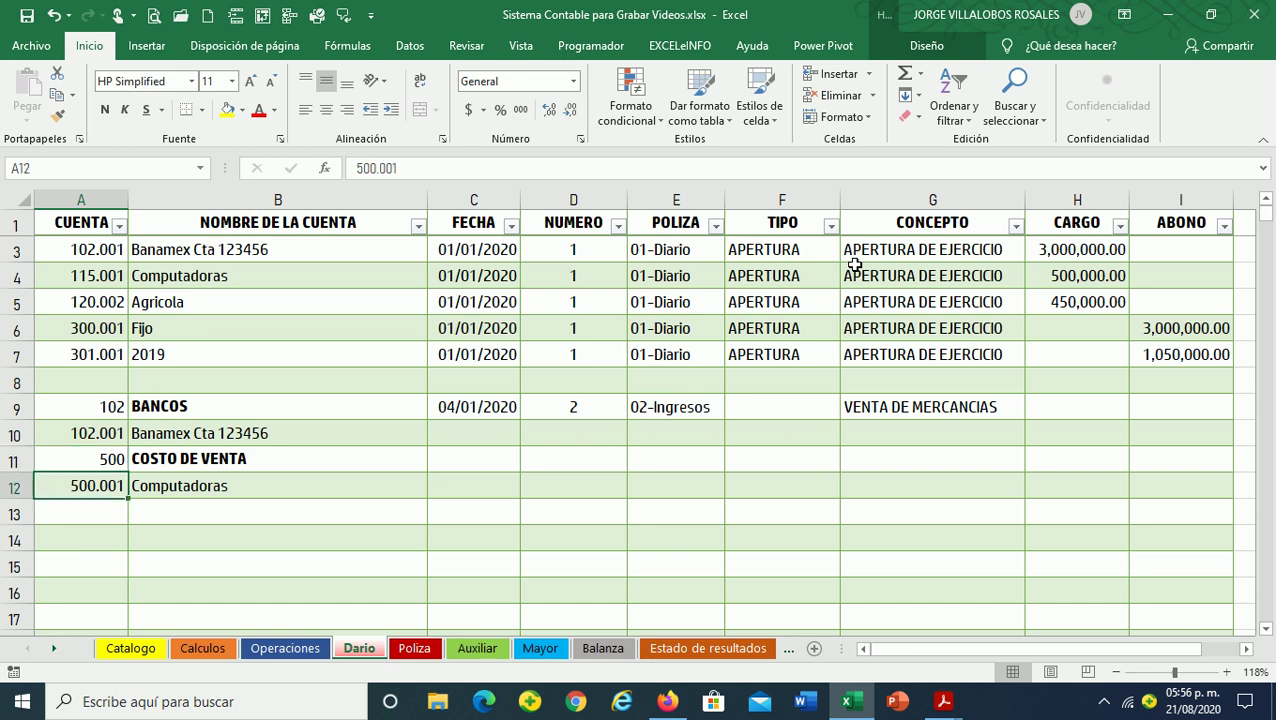
{"action": "key", "text": "Down"}
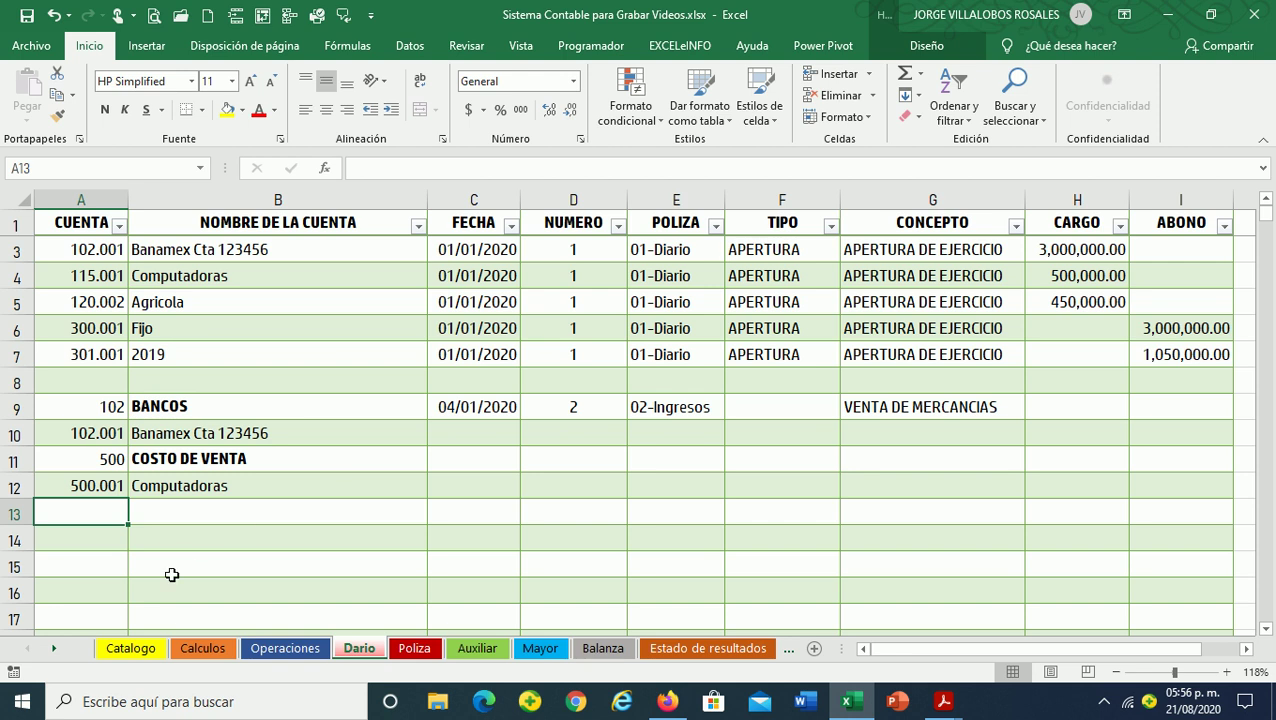
Find account 400 INGRESOS and subaccount 400.001 Computadoras in Catalogo, then return to Dario
{"action": "left_click", "coordinate": [130, 648]}
{"action": "scroll", "coordinate": [282, 458], "scroll_direction": "up", "scroll_amount": 4}
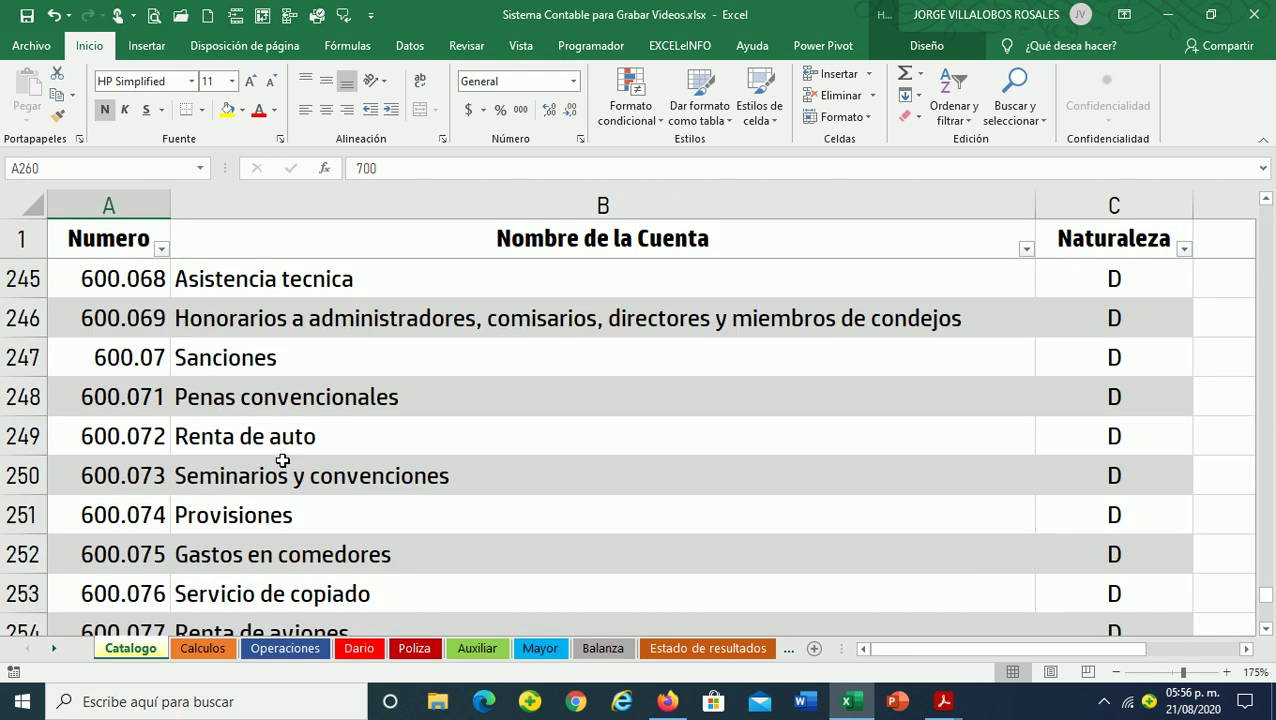
{"action": "scroll", "coordinate": [282, 458], "scroll_direction": "up", "scroll_amount": 9}
{"action": "scroll", "coordinate": [297, 493], "scroll_direction": "up", "scroll_amount": 8}
{"action": "scroll", "coordinate": [297, 493], "scroll_direction": "up", "scroll_amount": 8}
{"action": "scroll", "coordinate": [297, 493], "scroll_direction": "up", "scroll_amount": 6}
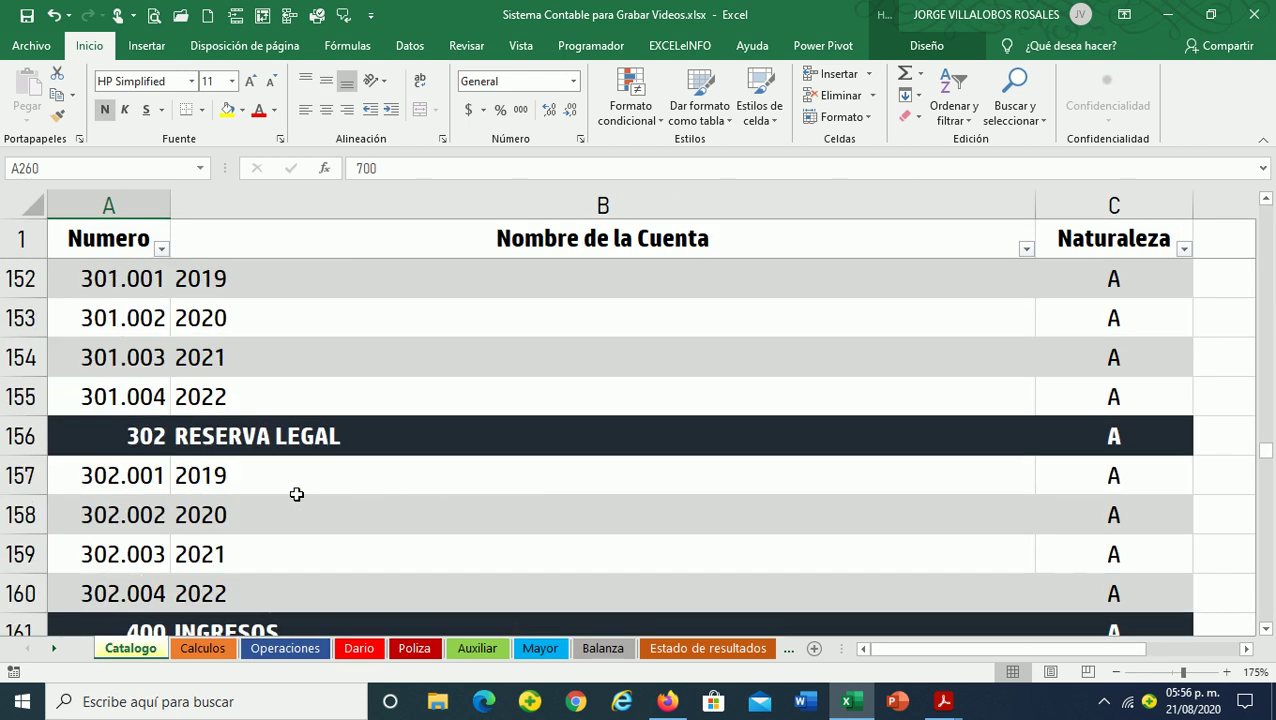
{"action": "scroll", "coordinate": [297, 493], "scroll_direction": "up", "scroll_amount": 1}
{"action": "scroll", "coordinate": [301, 492], "scroll_direction": "up", "scroll_amount": 2}
{"action": "scroll", "coordinate": [301, 492], "scroll_direction": "up", "scroll_amount": 1}
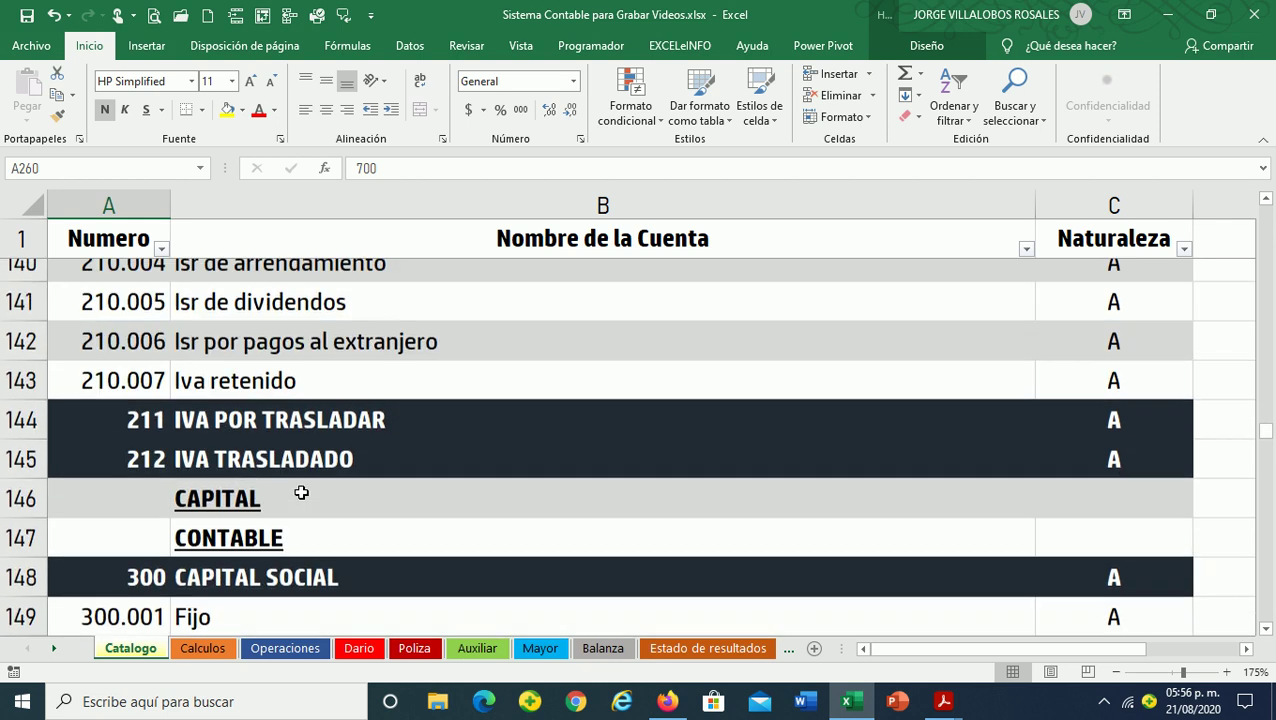
{"action": "scroll", "coordinate": [301, 492], "scroll_direction": "down", "scroll_amount": 4}
{"action": "scroll", "coordinate": [301, 492], "scroll_direction": "down", "scroll_amount": 1}
{"action": "scroll", "coordinate": [298, 490], "scroll_direction": "down", "scroll_amount": 2}
{"action": "scroll", "coordinate": [298, 490], "scroll_direction": "up", "scroll_amount": 1}
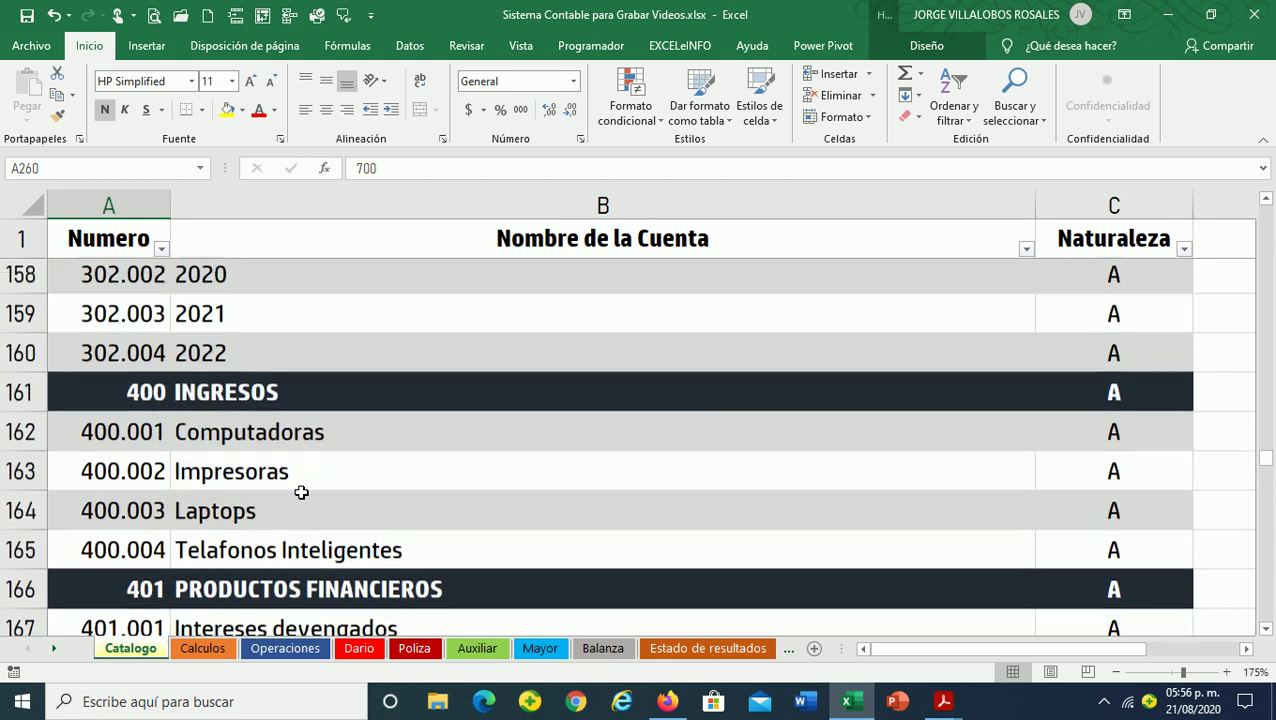
{"action": "left_click", "coordinate": [162, 396]}
{"action": "left_click", "coordinate": [134, 440]}
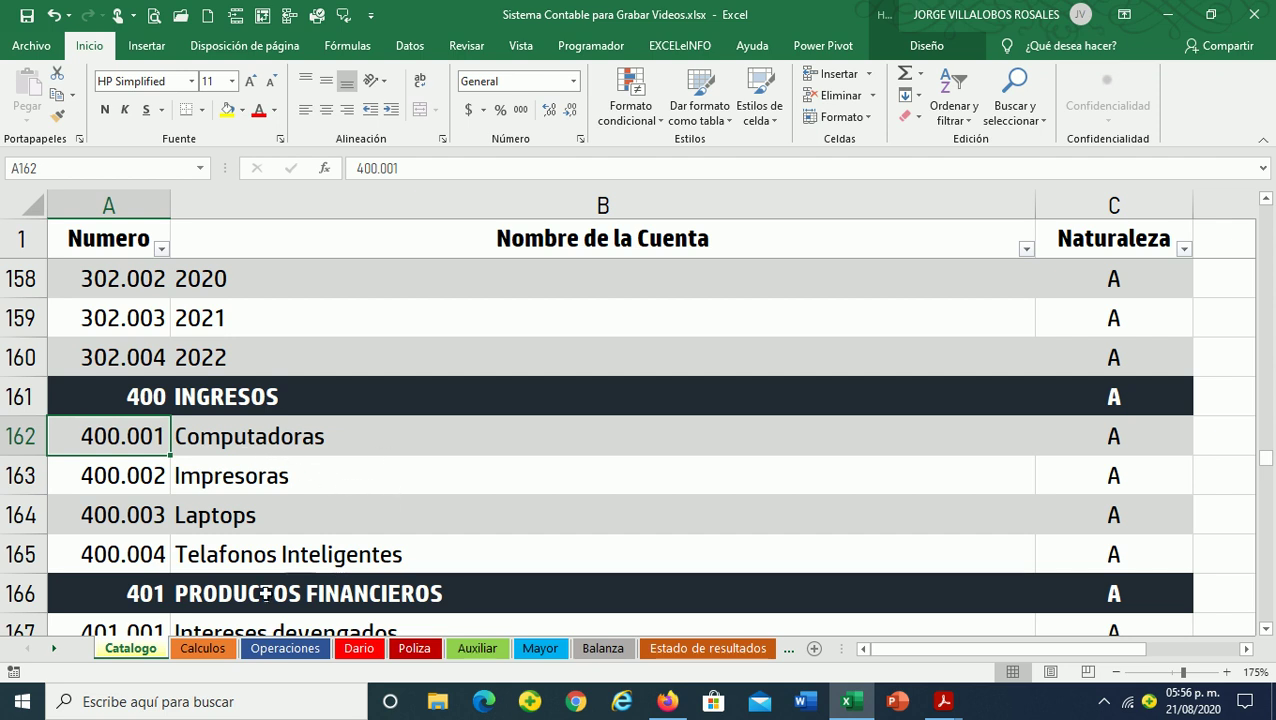
{"action": "left_click", "coordinate": [358, 650]}
{"action": "left_click", "coordinate": [358, 650]}
Enter account 400 and subaccount 400.001 in rows 13 and 14, checking the INGRESOS name
{"action": "type", "text": "400"}
{"action": "key", "text": "Return"}
{"action": "type", "text": "400.001"}
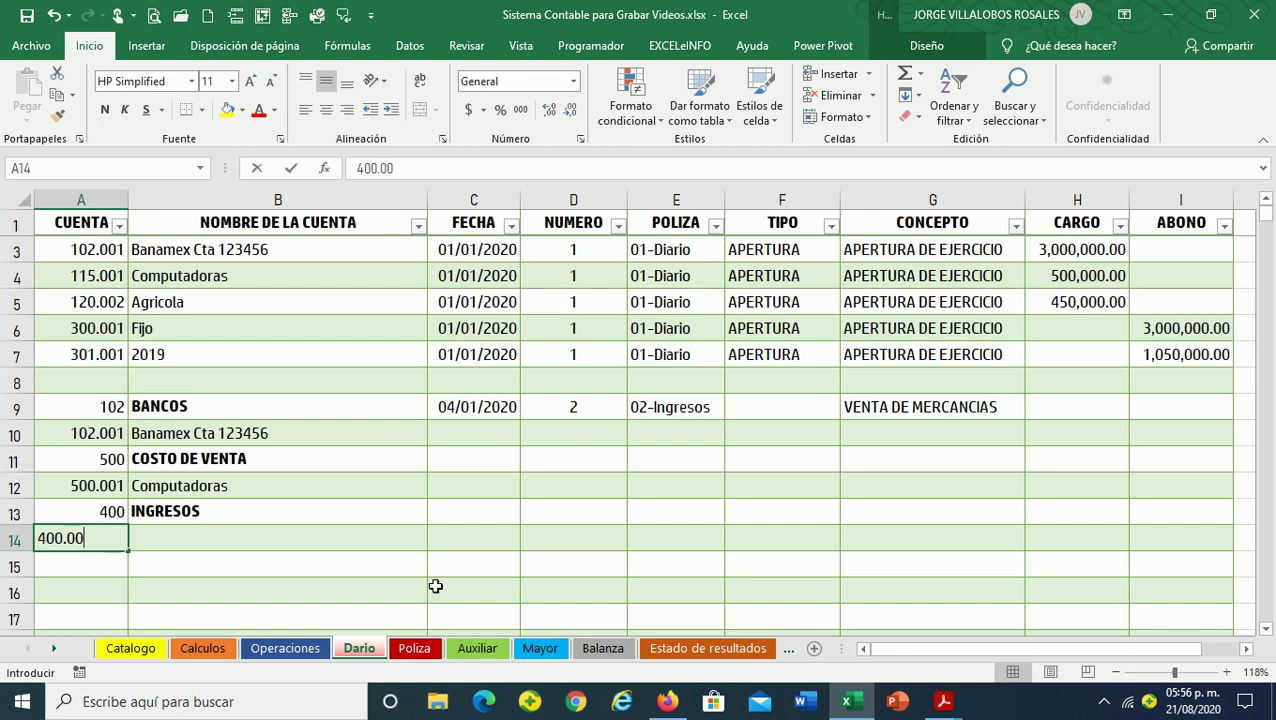
{"action": "key", "text": "Return"}
{"action": "key", "text": "Up"}
{"action": "key", "text": "Up"}
{"action": "key", "text": "Right"}
{"action": "key", "text": "Left"}
{"action": "key", "text": "Down"}
{"action": "key", "text": "Down"}
Enter account 212 in row 15 and confirm its IVA TRASLADADO name
{"action": "type", "text": "212"}
{"action": "key", "text": "Return"}
{"action": "key", "text": "Up"}
{"action": "key", "text": "Right"}
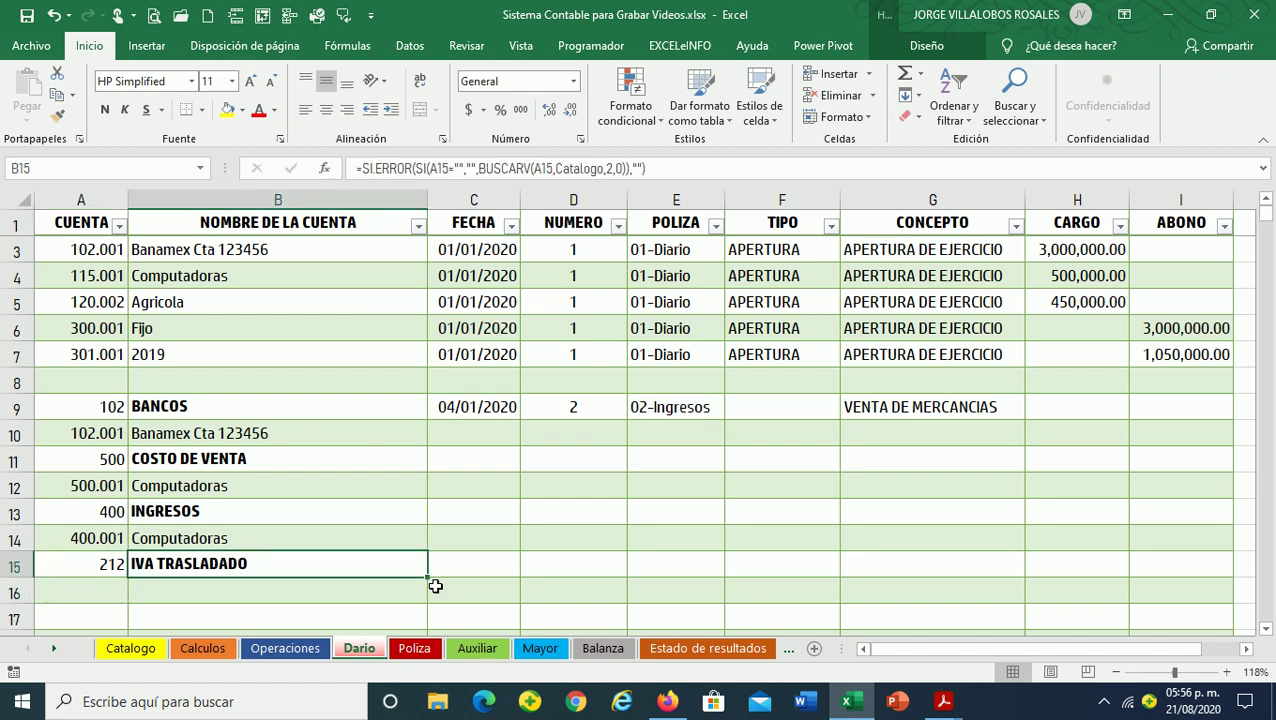
{"action": "key", "text": "Left"}
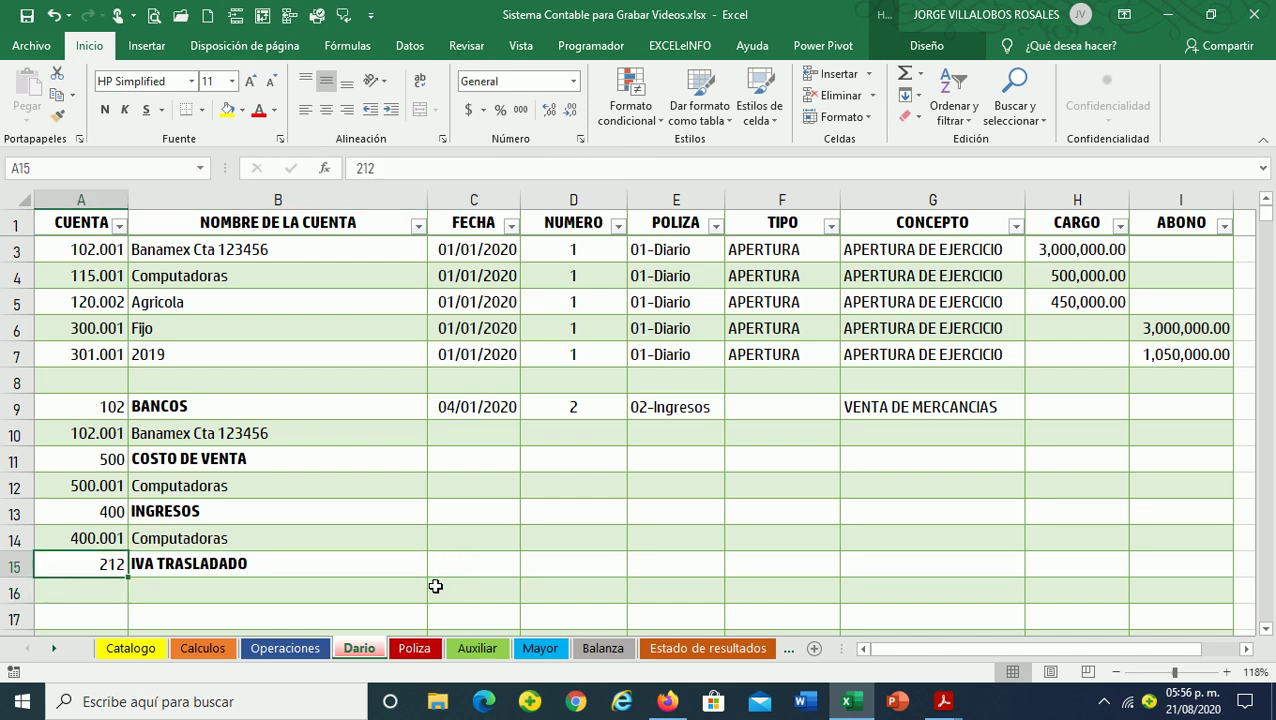
{"action": "key", "text": "Right"}
{"action": "key", "text": "Right"}
{"action": "key", "text": "Left"}
{"action": "key", "text": "Left"}
{"action": "key", "text": "Down"}
Enter account 115 and subaccount 115.001 in rows 16–17, then review the account names
{"action": "type", "text": "5"}
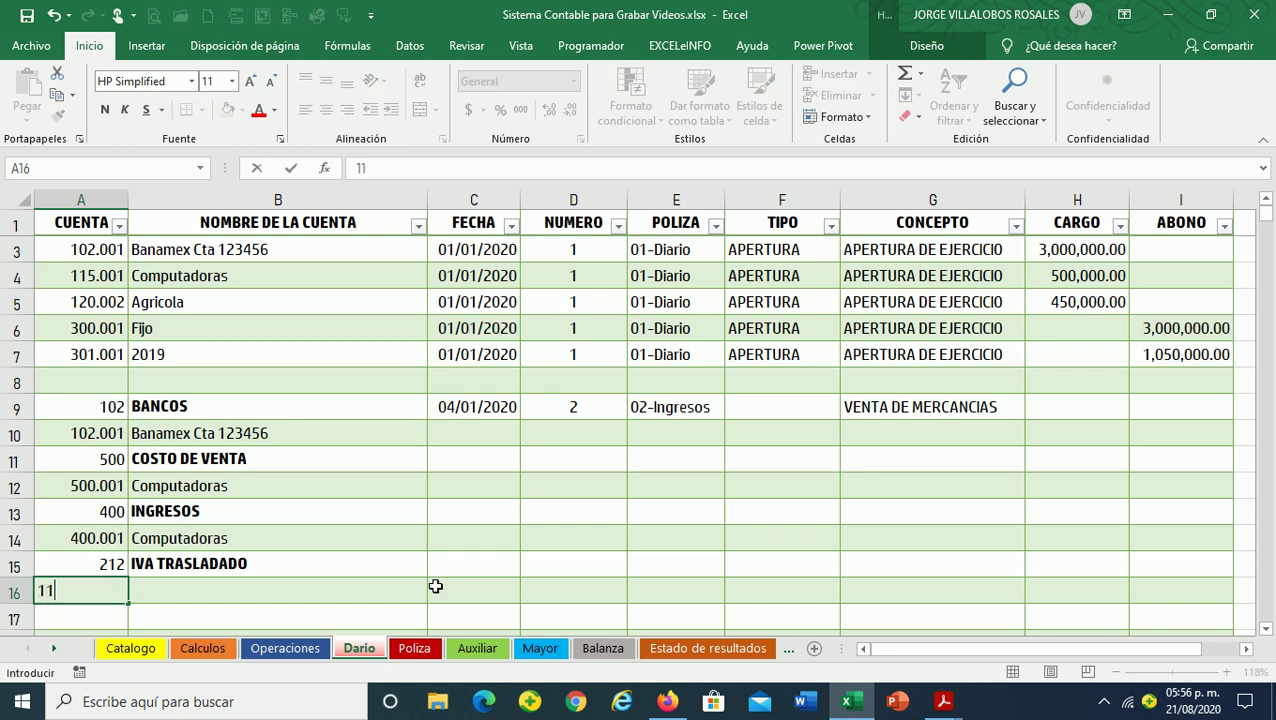
{"action": "key", "text": "Return"}
{"action": "type", "text": "115.001"}
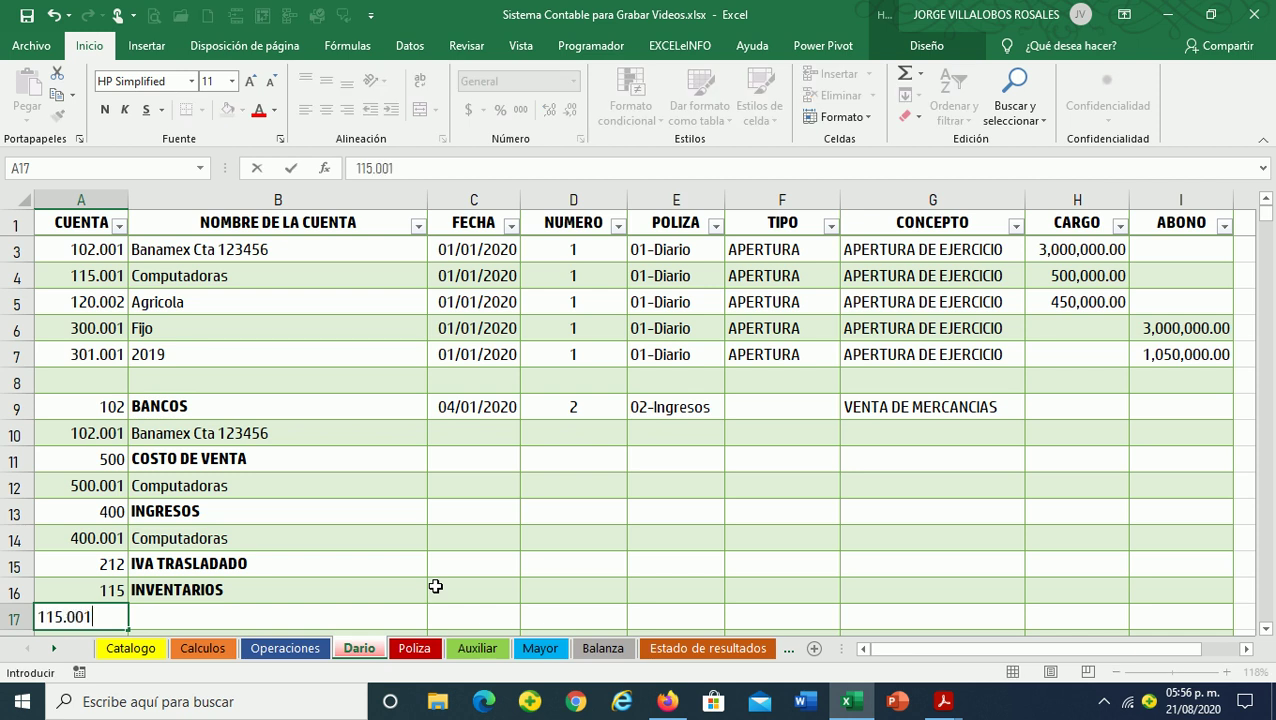
{"action": "key", "text": "Return"}
{"action": "key", "text": "Up"}
{"action": "key", "text": "Up"}
{"action": "key", "text": "Right"}
{"action": "key", "text": "Up"}
{"action": "key", "text": "Up"}
{"action": "key", "text": "Up"}
{"action": "key", "text": "Up"}
{"action": "key", "text": "Up"}
{"action": "key", "text": "Up"}
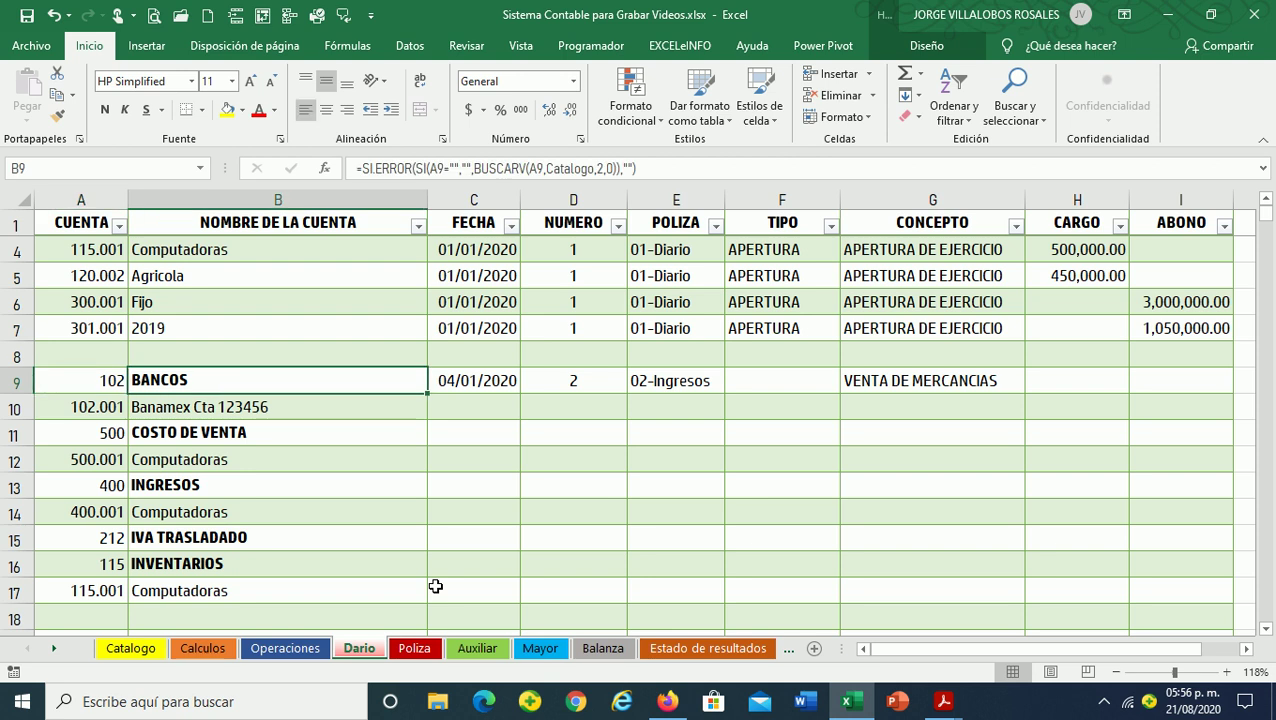
{"action": "key", "text": "Down"}
{"action": "key", "text": "Down"}
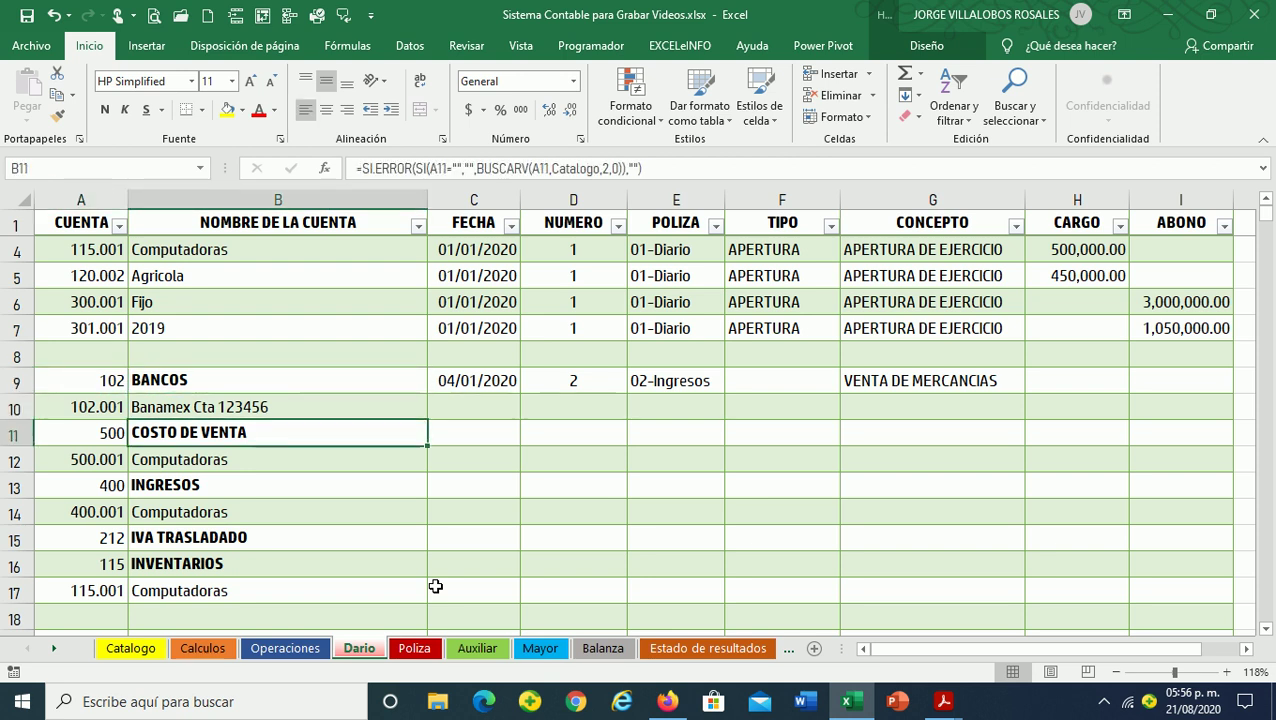
{"action": "key", "text": "Down"}
{"action": "key", "text": "Down"}
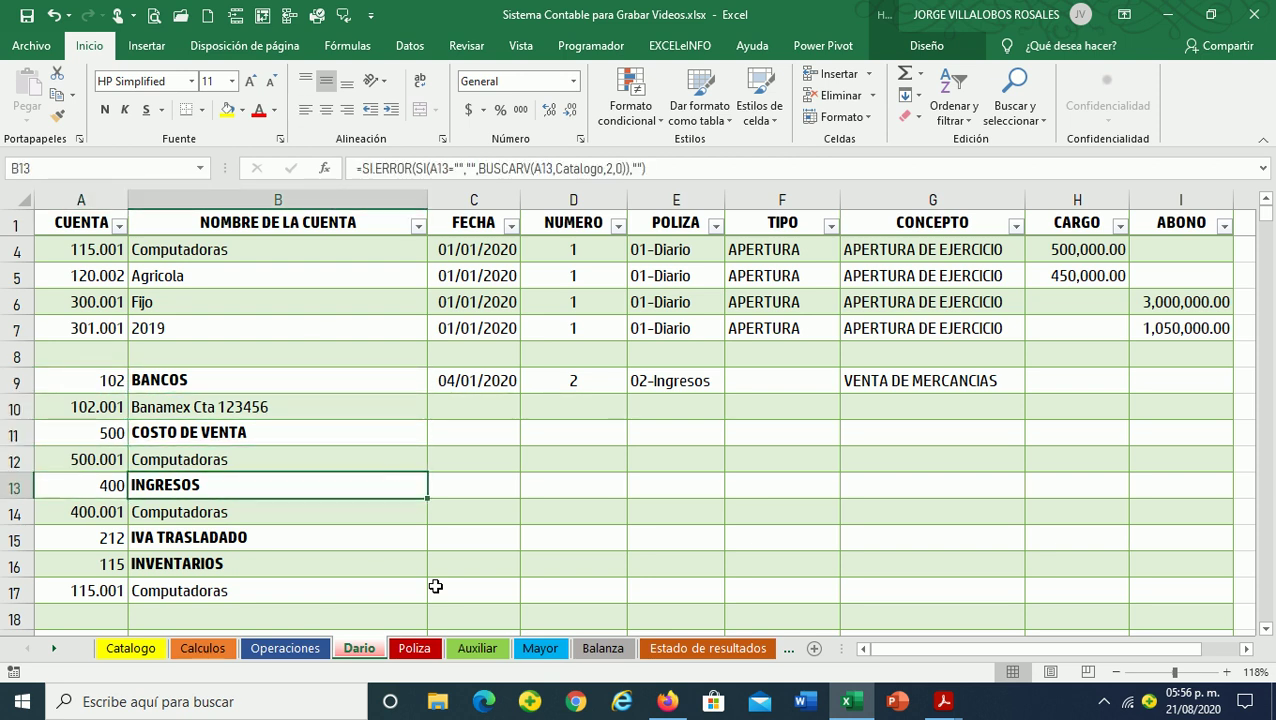
{"action": "key", "text": "Down"}
{"action": "key", "text": "Down"}
{"action": "key", "text": "Down"}
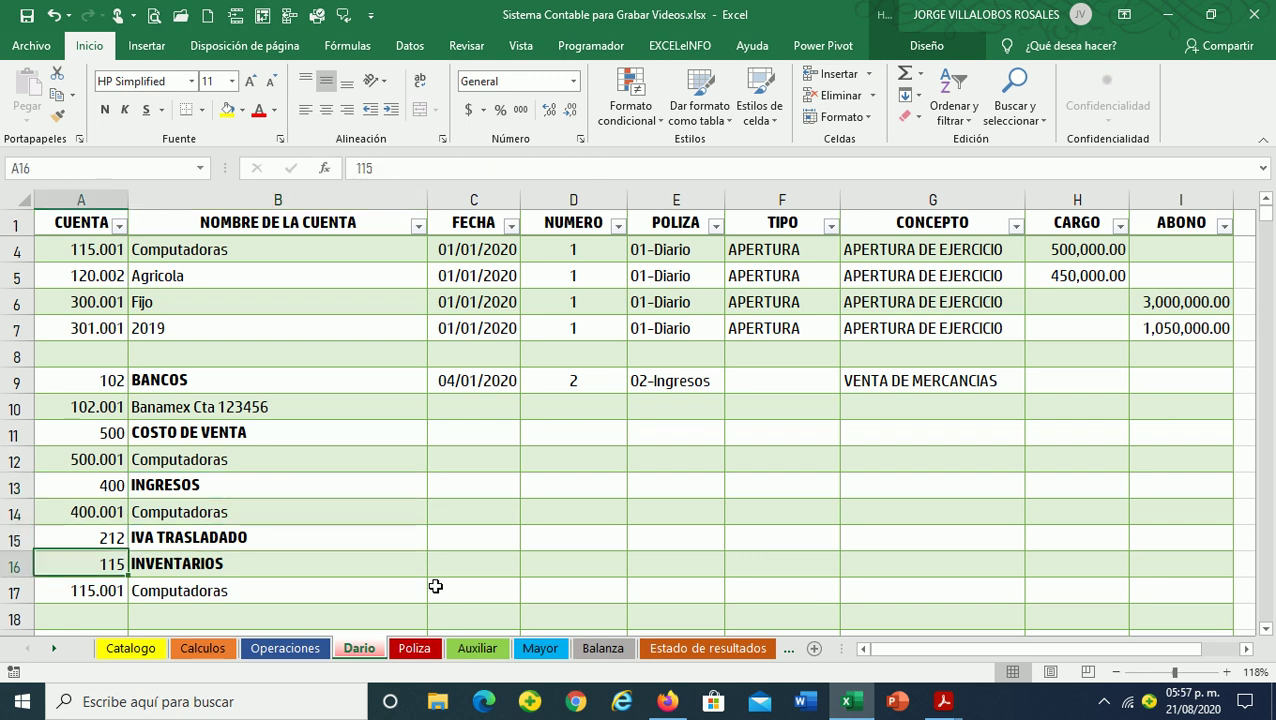
{"action": "key", "text": "Up"}
{"action": "key", "text": "Up"}
{"action": "key", "text": "Up"}
{"action": "key", "text": "Up"}
{"action": "key", "text": "Up"}
{"action": "key", "text": "Up"}
{"action": "key", "text": "Up"}
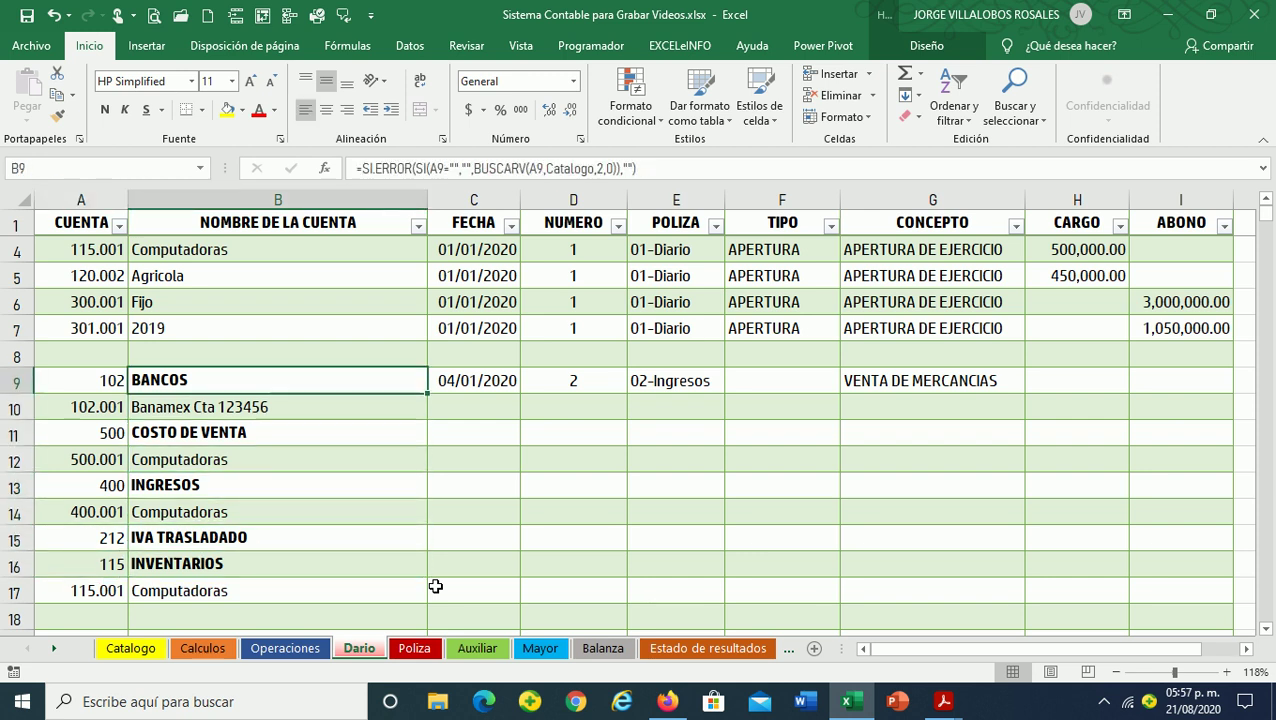
Fill row 9's date, entry number, policy type and concept down through row 17, then save
{"action": "key", "text": "Right"}
{"action": "key", "text": "shift+Right"}
{"action": "key", "text": "shift+Right"}
{"action": "key", "text": "shift+Right"}
{"action": "key", "text": "shift+Right"}
{"action": "key", "text": "shift+Down"}
{"action": "key", "text": "shift+Down"}
{"action": "key", "text": "shift+Down"}
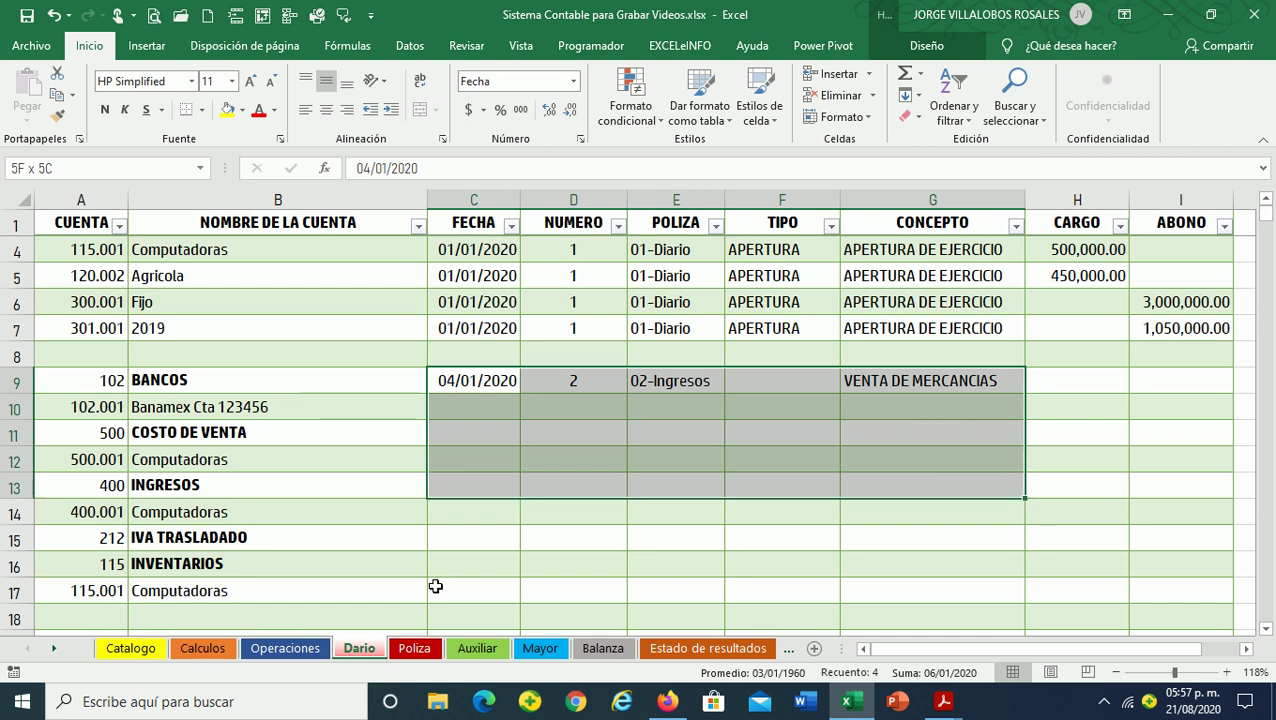
{"action": "key", "text": "shift+Down"}
{"action": "key", "text": "shift+Down"}
{"action": "key", "text": "shift+Down"}
{"action": "key", "text": "shift+Down"}
{"action": "key", "text": "ctrl+j"}
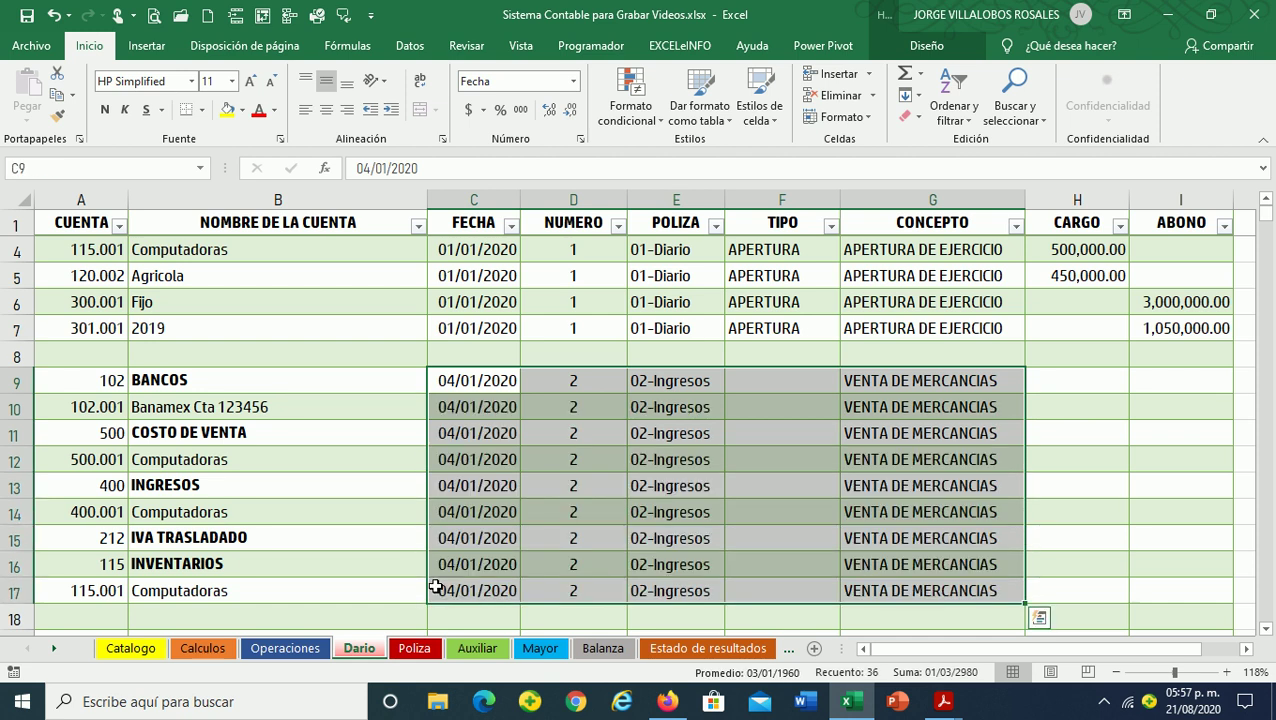
{"action": "key", "text": "Left"}
{"action": "key", "text": "Right"}
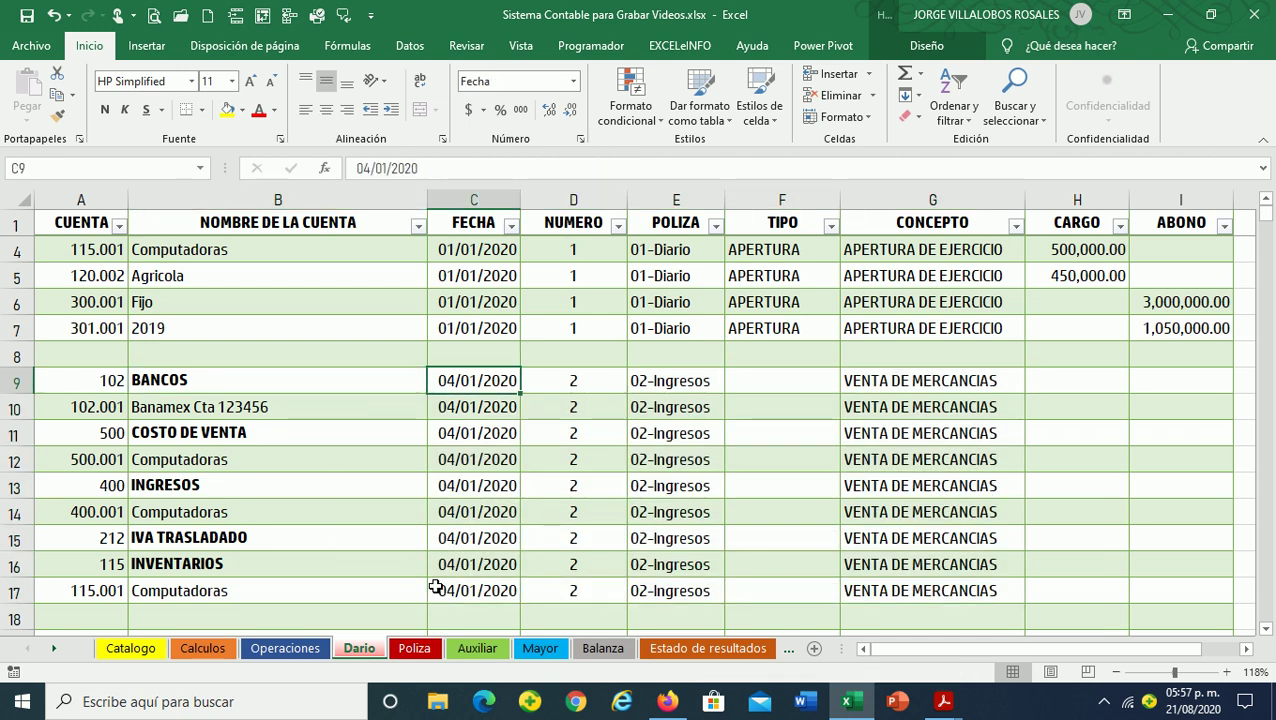
{"action": "left_click", "coordinate": [27, 15]}
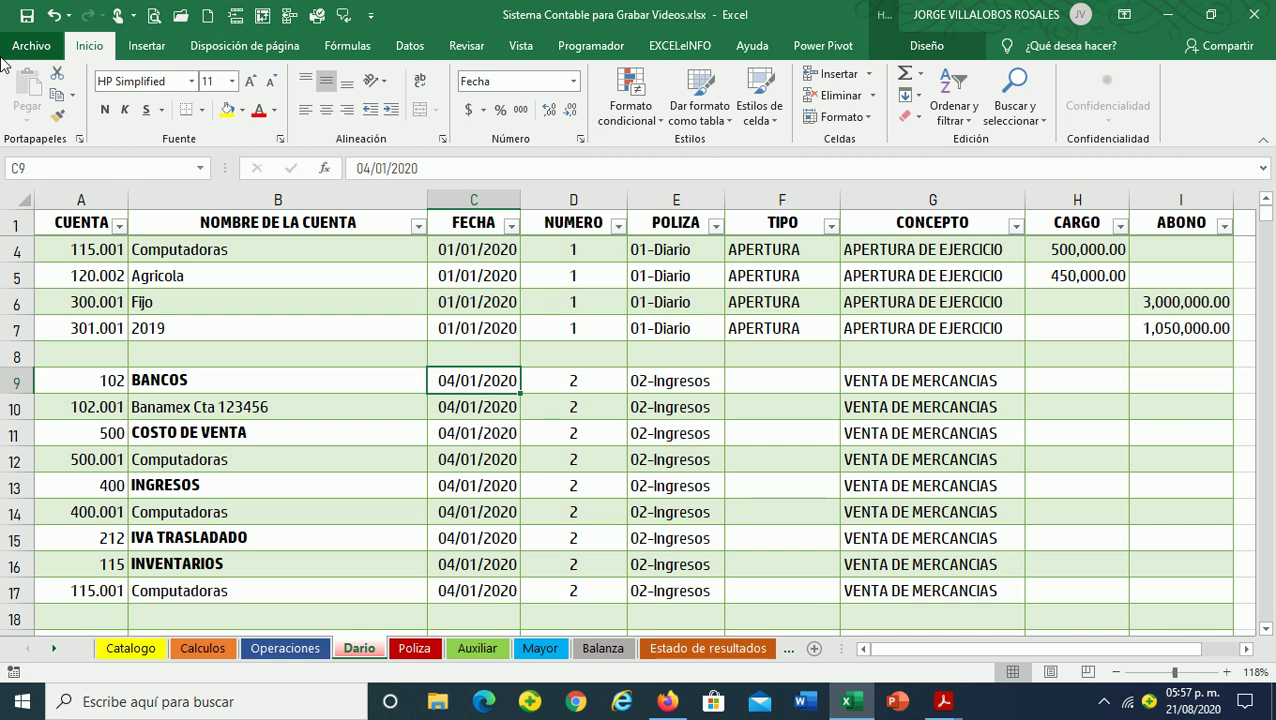
Charge the bank row 928,000 using the formula =800000*1.16
{"action": "key", "text": "Right"}
{"action": "key", "text": "Right"}
{"action": "key", "text": "Home"}
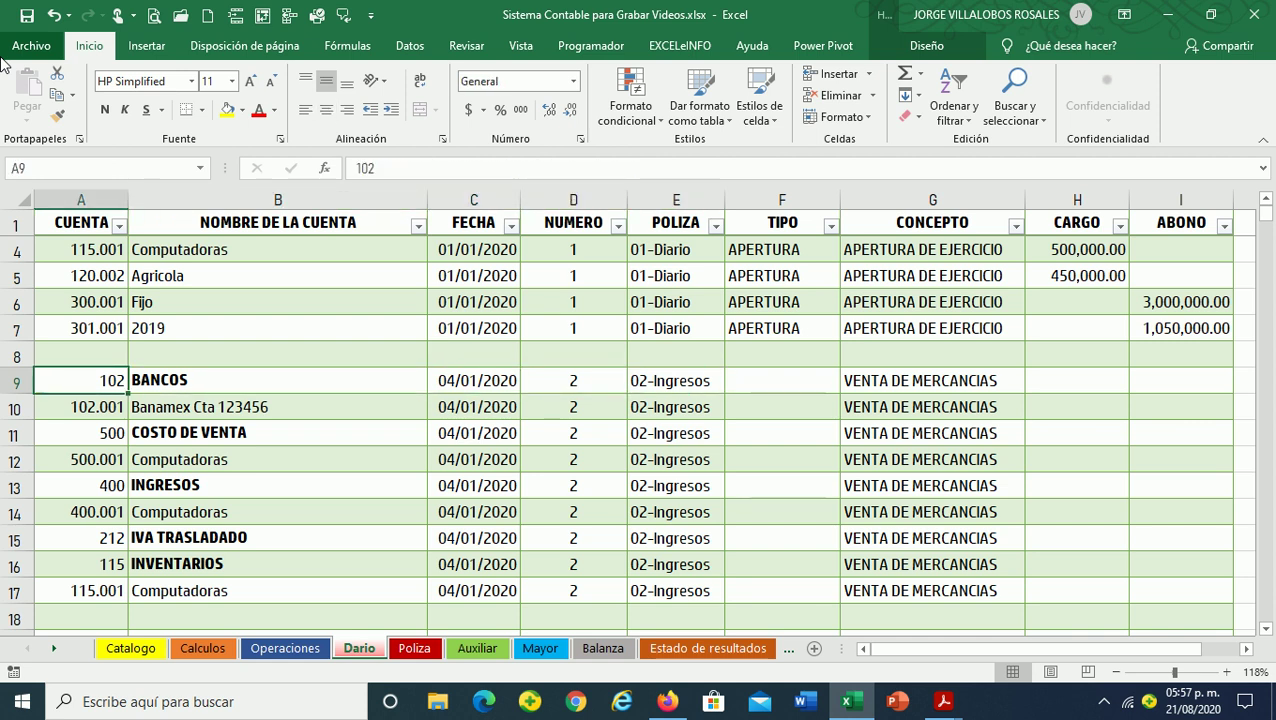
{"action": "key", "text": "Down"}
{"action": "key", "text": "Right"}
{"action": "key", "text": "Right"}
{"action": "key", "text": "Right"}
{"action": "key", "text": "Right"}
{"action": "key", "text": "Right"}
{"action": "key", "text": "Right"}
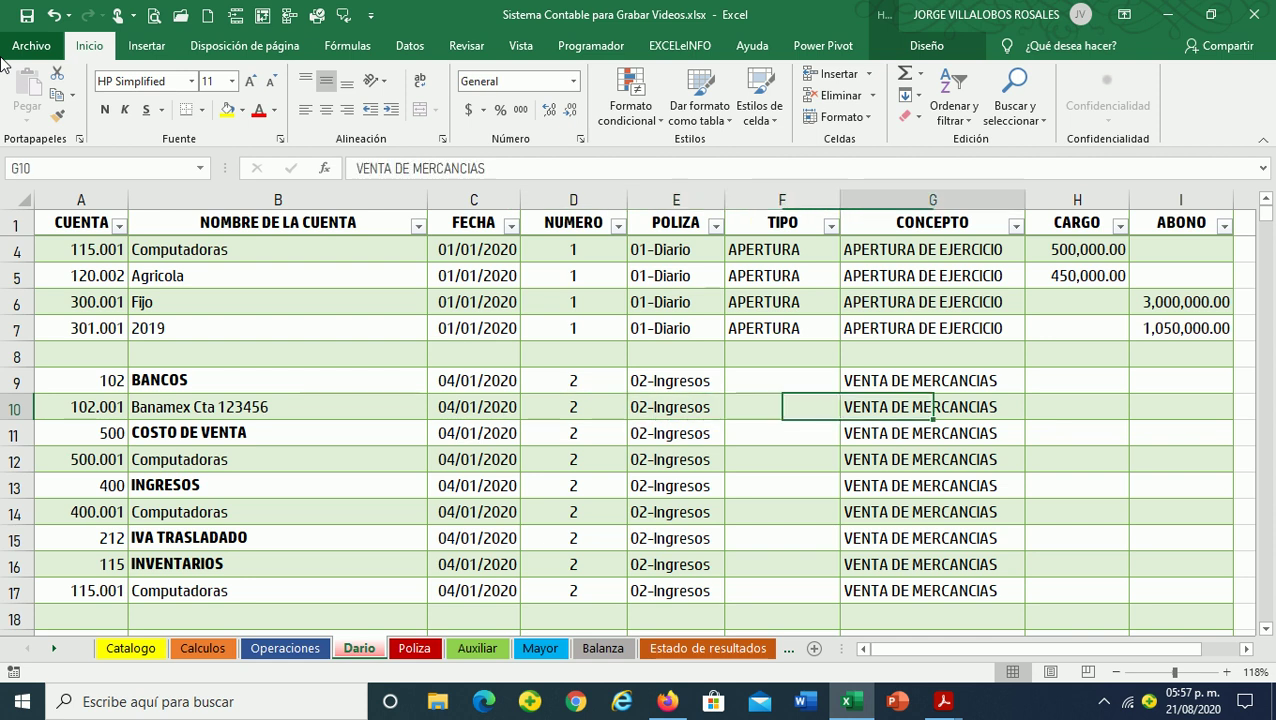
{"action": "key", "text": "Right"}
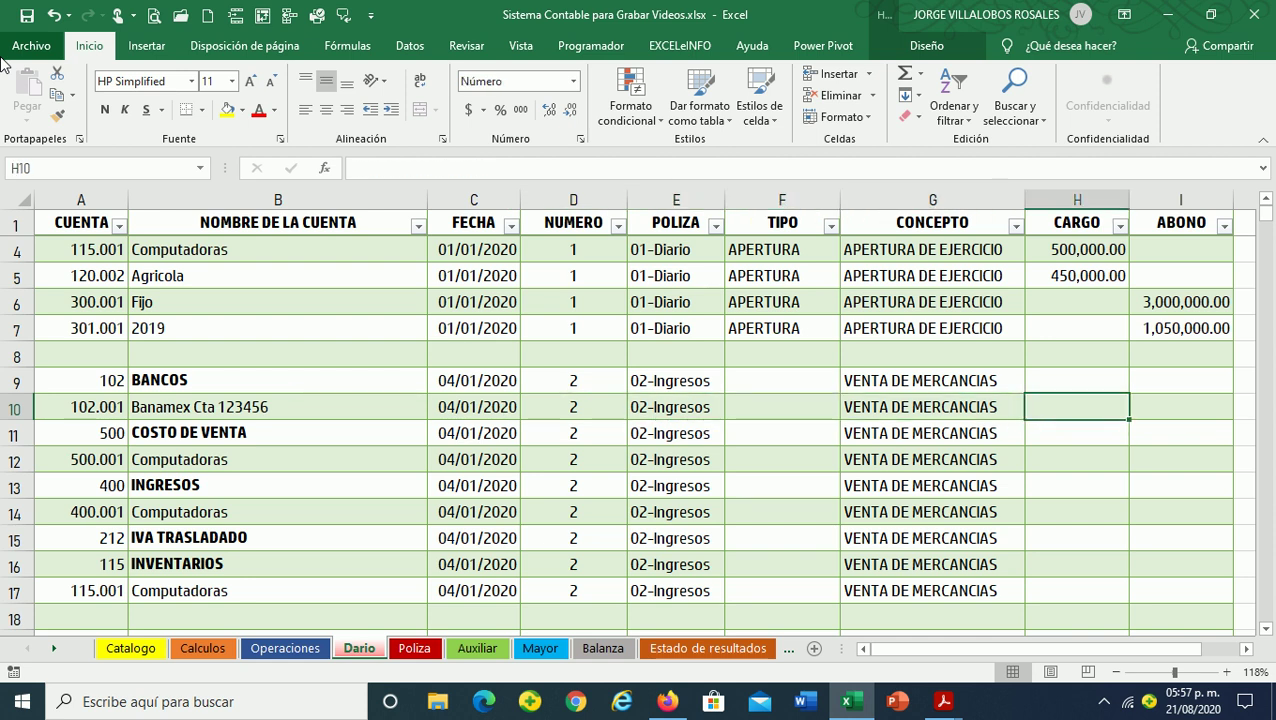
{"action": "type", "text": "="}
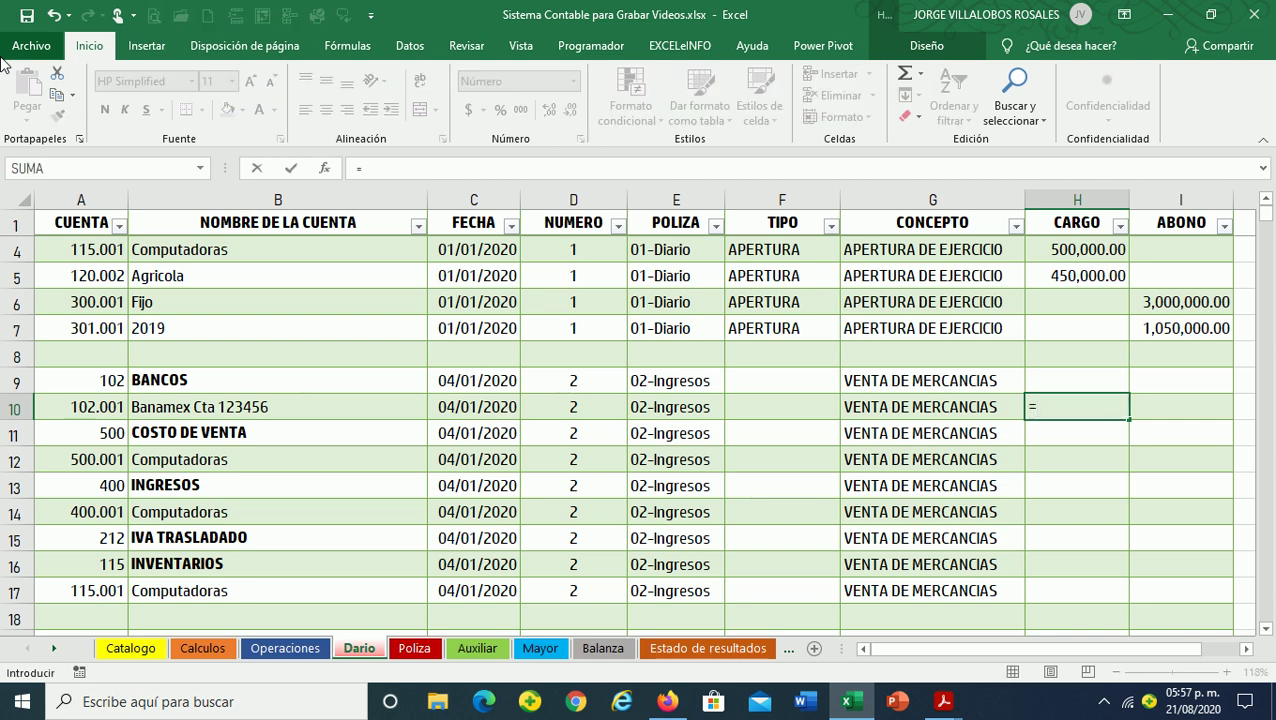
{"action": "type", "text": "800000+"}
{"action": "key", "text": "BackSpace"}
{"action": "type", "text": "1.16"}
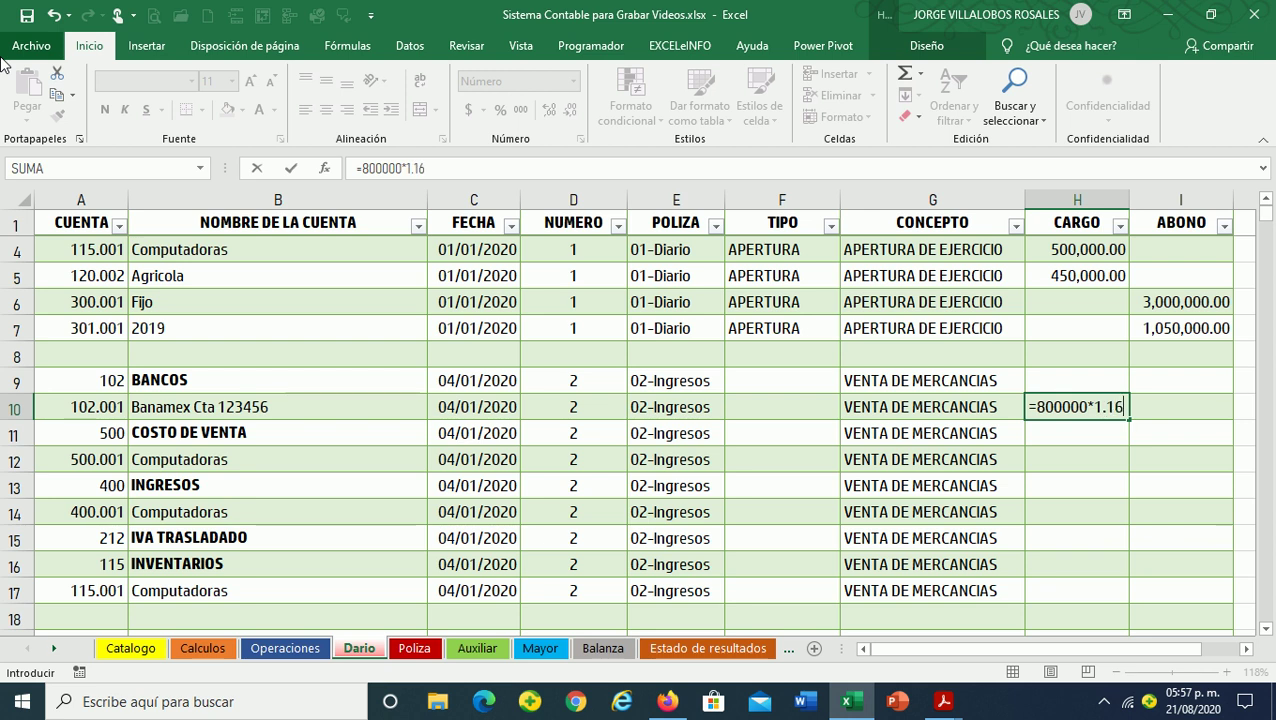
{"action": "key", "text": "Return"}
Enter the 500,000 cost of sales charge in row 12
{"action": "key", "text": "Up"}
{"action": "key", "text": "Left"}
{"action": "key", "text": "Left"}
{"action": "key", "text": "Left"}
{"action": "key", "text": "Left"}
{"action": "key", "text": "Left"}
{"action": "key", "text": "Left"}
{"action": "key", "text": "Right"}
{"action": "key", "text": "Right"}
{"action": "key", "text": "Right"}
{"action": "key", "text": "Right"}
{"action": "key", "text": "Right"}
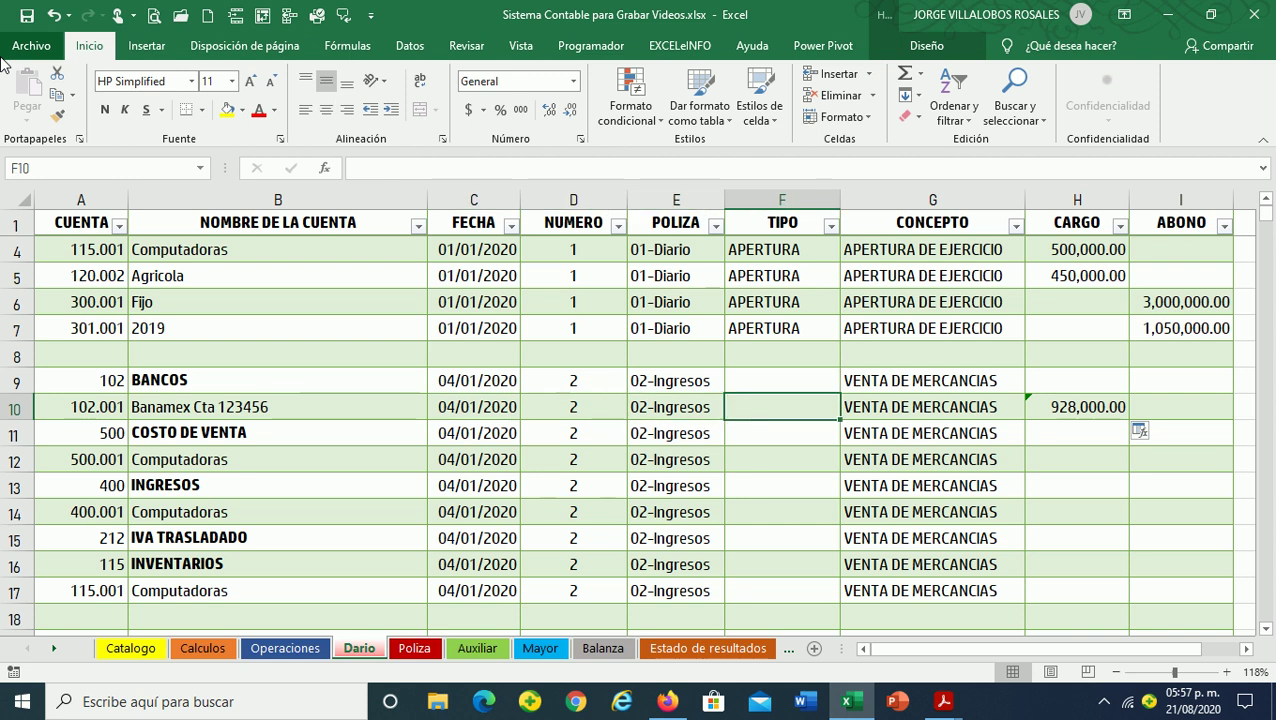
{"action": "key", "text": "Right"}
{"action": "key", "text": "Right"}
{"action": "key", "text": "Left"}
{"action": "key", "text": "Left"}
{"action": "key", "text": "Left"}
{"action": "key", "text": "Left"}
{"action": "key", "text": "Left"}
{"action": "key", "text": "Down"}
{"action": "key", "text": "Down"}
{"action": "key", "text": "Right"}
{"action": "key", "text": "Right"}
{"action": "key", "text": "Right"}
{"action": "key", "text": "Right"}
{"action": "key", "text": "Right"}
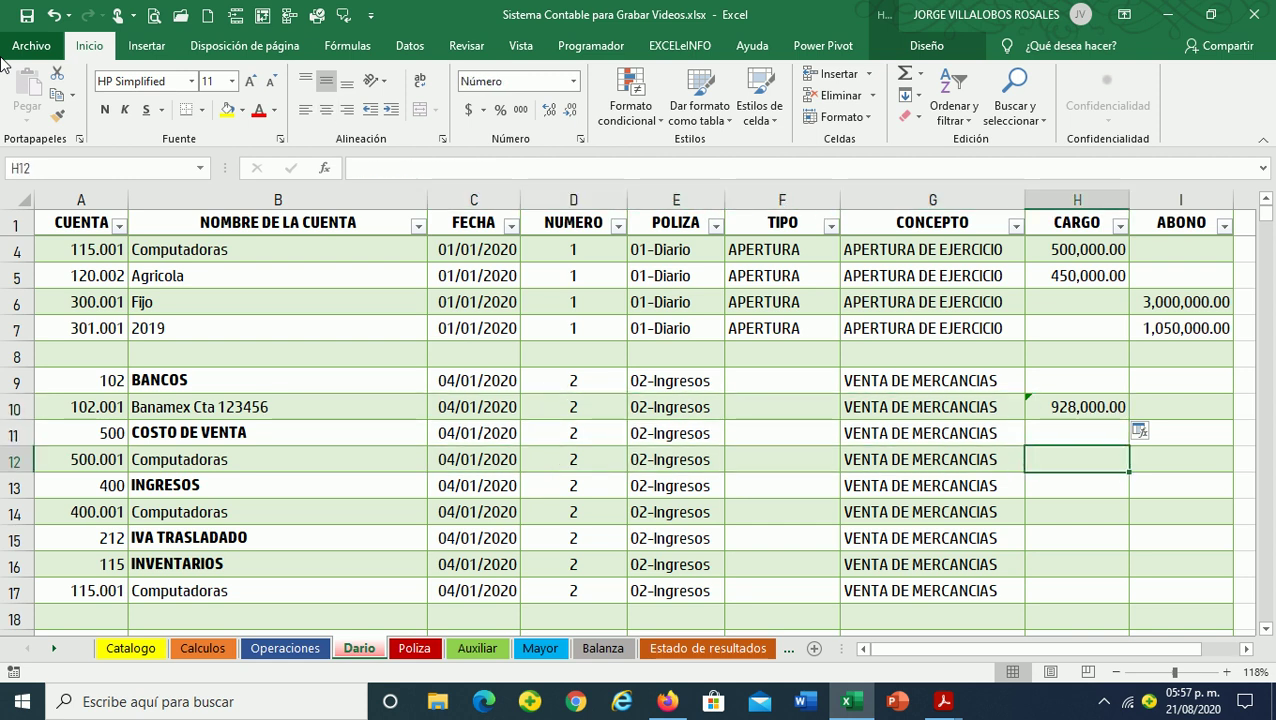
{"action": "type", "text": "500,000"}
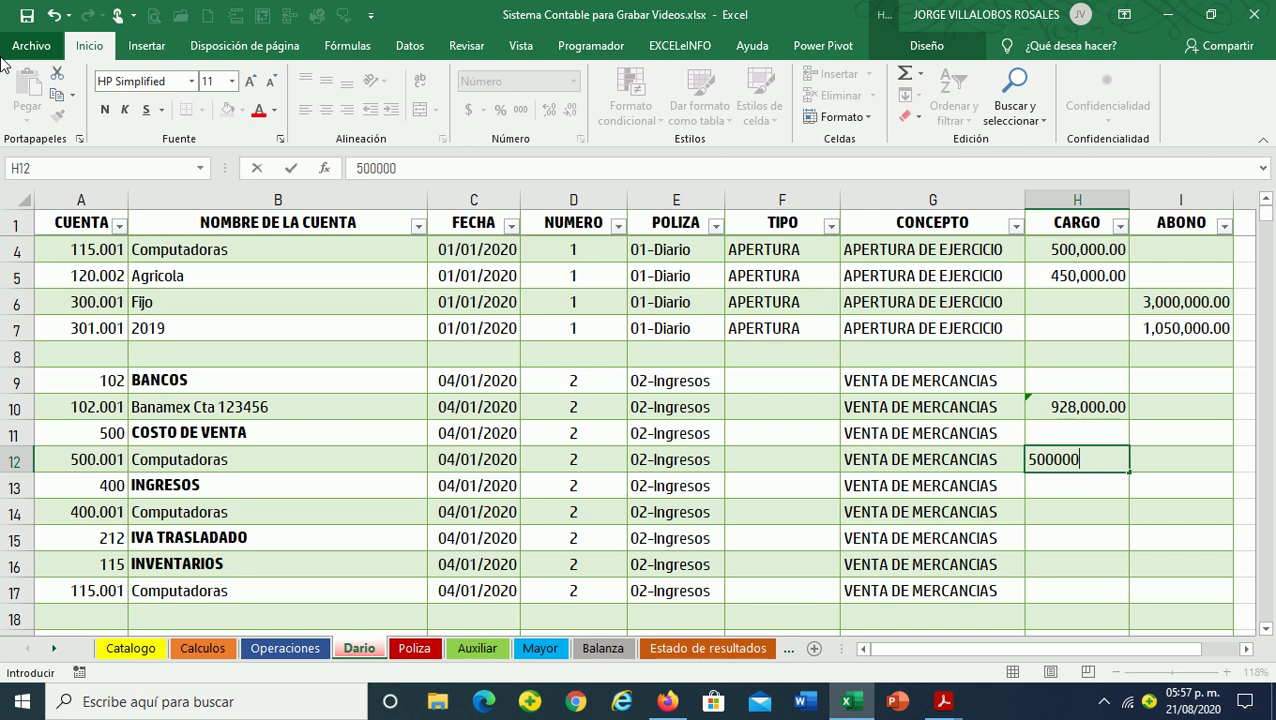
{"action": "key", "text": "Return"}
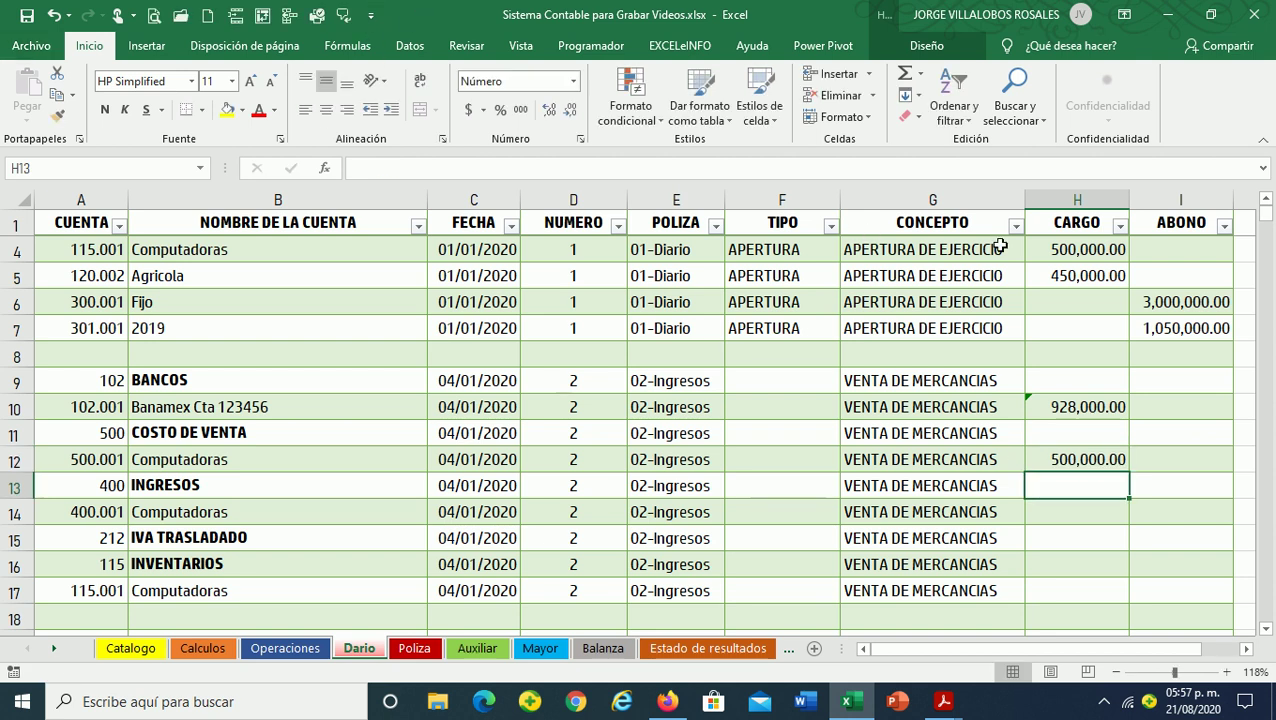
Credit 800,000 to the income detail row 14
{"action": "left_click", "coordinate": [1052, 251]}
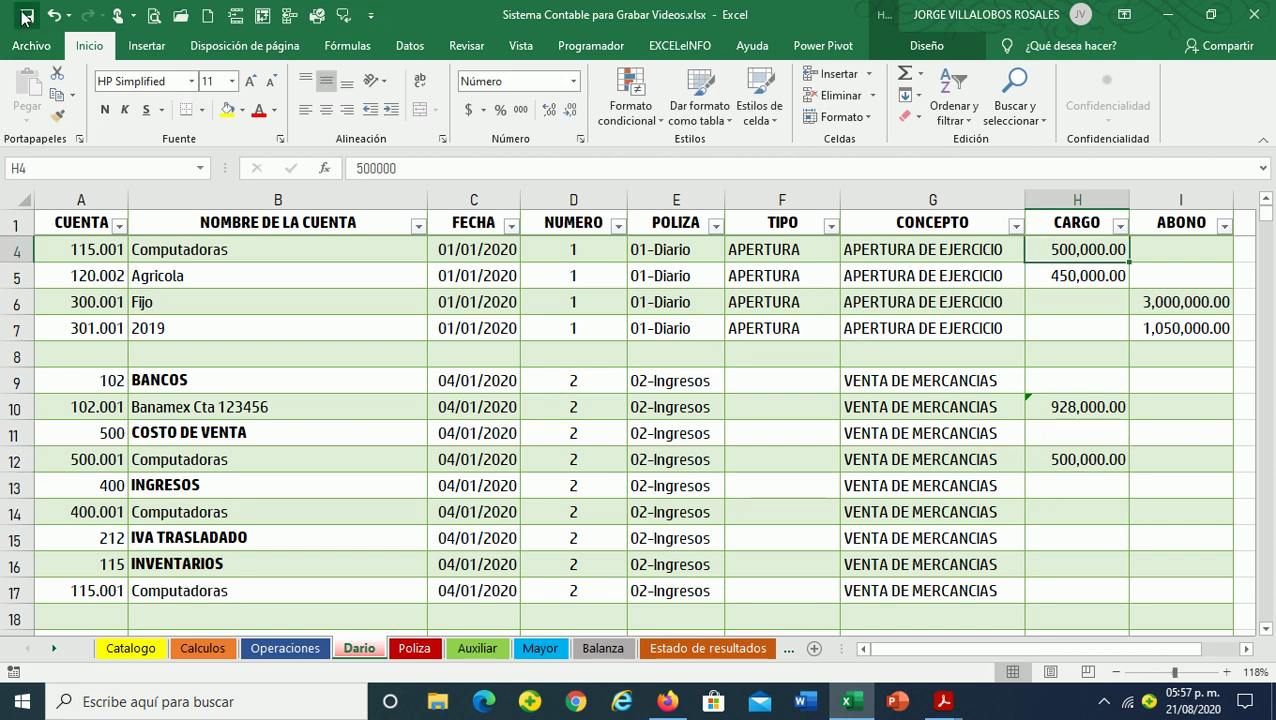
{"action": "left_click", "coordinate": [280, 510]}
{"action": "key", "text": "Right"}
{"action": "key", "text": "Right"}
{"action": "key", "text": "Right"}
{"action": "key", "text": "Right"}
{"action": "key", "text": "Right"}
{"action": "key", "text": "Right"}
{"action": "key", "text": "Right"}
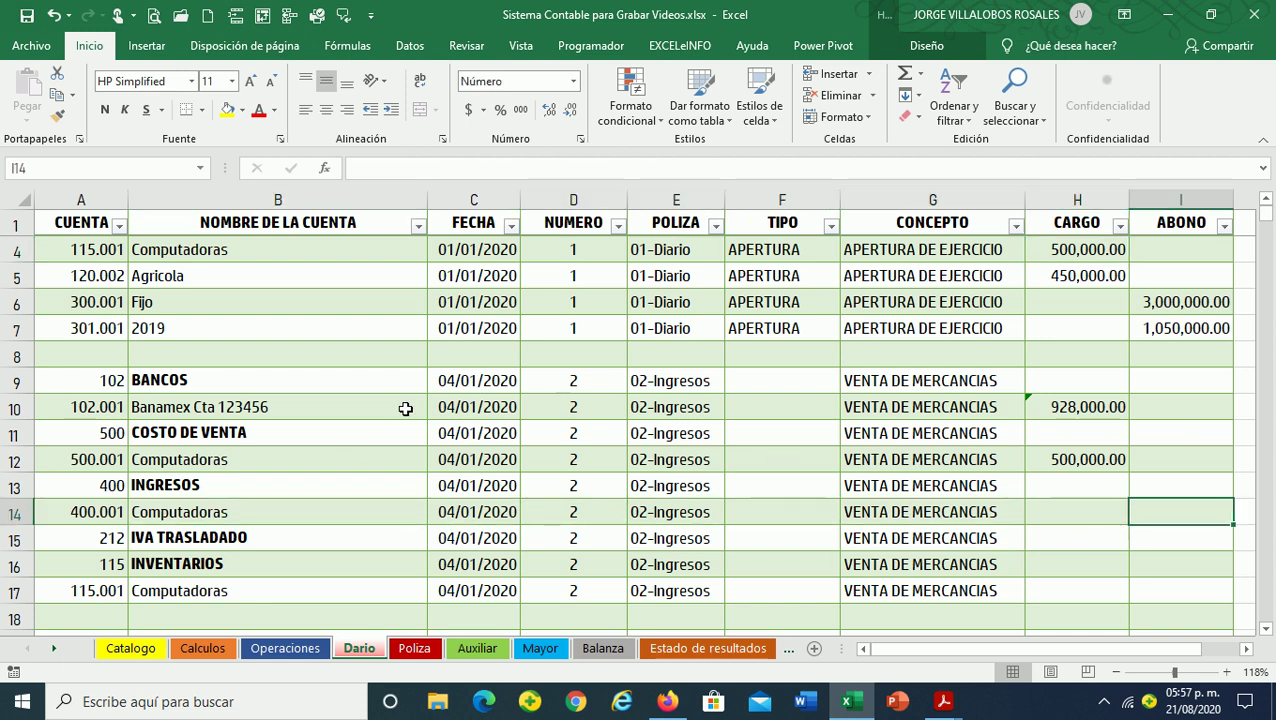
{"action": "type", "text": "800,000"}
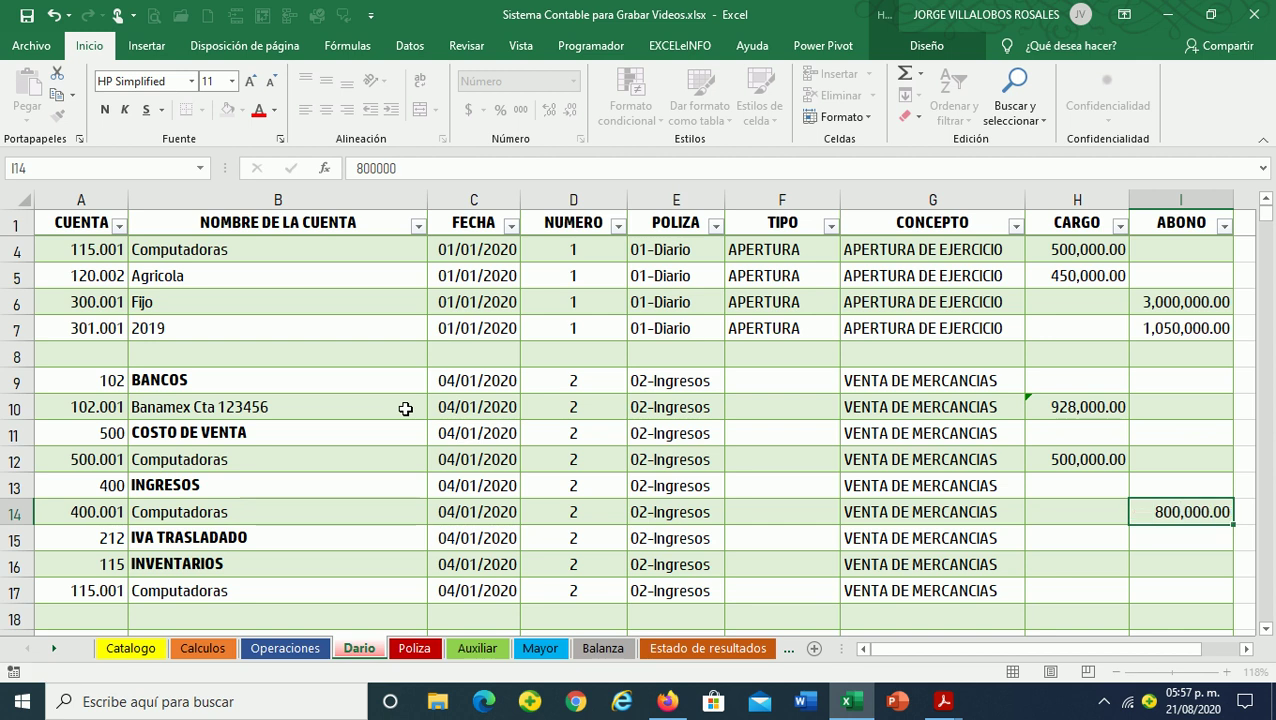
{"action": "key", "text": "Return"}
Credit 128,000 to the IVA TRASLADADO row
{"action": "key", "text": "Left"}
{"action": "key", "text": "Left"}
{"action": "key", "text": "Left"}
{"action": "key", "text": "Left"}
{"action": "key", "text": "Left"}
{"action": "key", "text": "Left"}
{"action": "key", "text": "Left"}
{"action": "key", "text": "Down"}
{"action": "key", "text": "Up"}
{"action": "key", "text": "Right"}
{"action": "key", "text": "Right"}
{"action": "key", "text": "Right"}
Credit 500,000 to the inventory Computadoras row 17
{"action": "key", "text": "Right"}
{"action": "key", "text": "Right"}
{"action": "key", "text": "Right"}
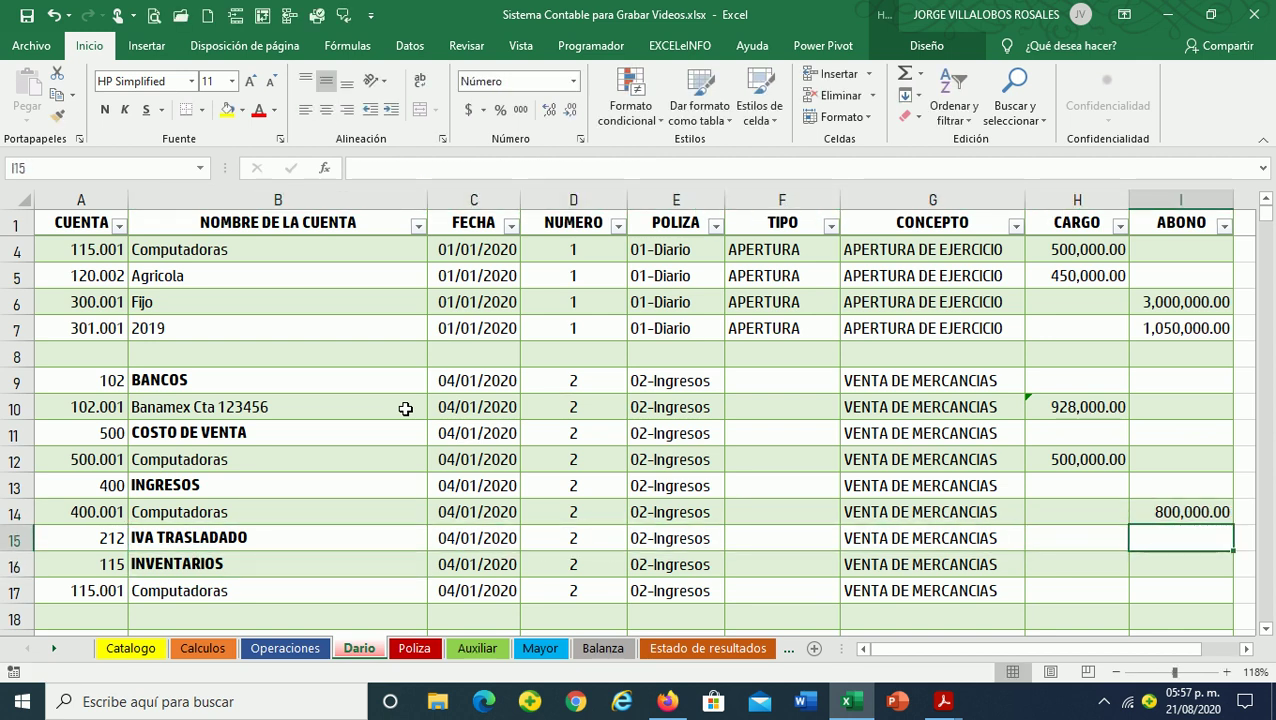
{"action": "type", "text": "128,000"}
{"action": "key", "text": "Return"}
{"action": "key", "text": "Left"}
{"action": "key", "text": "Left"}
{"action": "key", "text": "Left"}
{"action": "key", "text": "Left"}
{"action": "key", "text": "Left"}
{"action": "key", "text": "Left"}
{"action": "key", "text": "Down"}
{"action": "key", "text": "Left"}
{"action": "key", "text": "Right"}
{"action": "key", "text": "Right"}
{"action": "key", "text": "Right"}
{"action": "key", "text": "Right"}
{"action": "key", "text": "Right"}
{"action": "key", "text": "Right"}
{"action": "key", "text": "Right"}
{"action": "key", "text": "Right"}
{"action": "type", "text": "500000"}
{"action": "key", "text": "Return"}
{"action": "key", "text": "Up"}
{"action": "key", "text": "Left"}
{"action": "key", "text": "Left"}
{"action": "key", "text": "Left"}
{"action": "key", "text": "Left"}
{"action": "key", "text": "Left"}
{"action": "key", "text": "Left"}
{"action": "key", "text": "Left"}
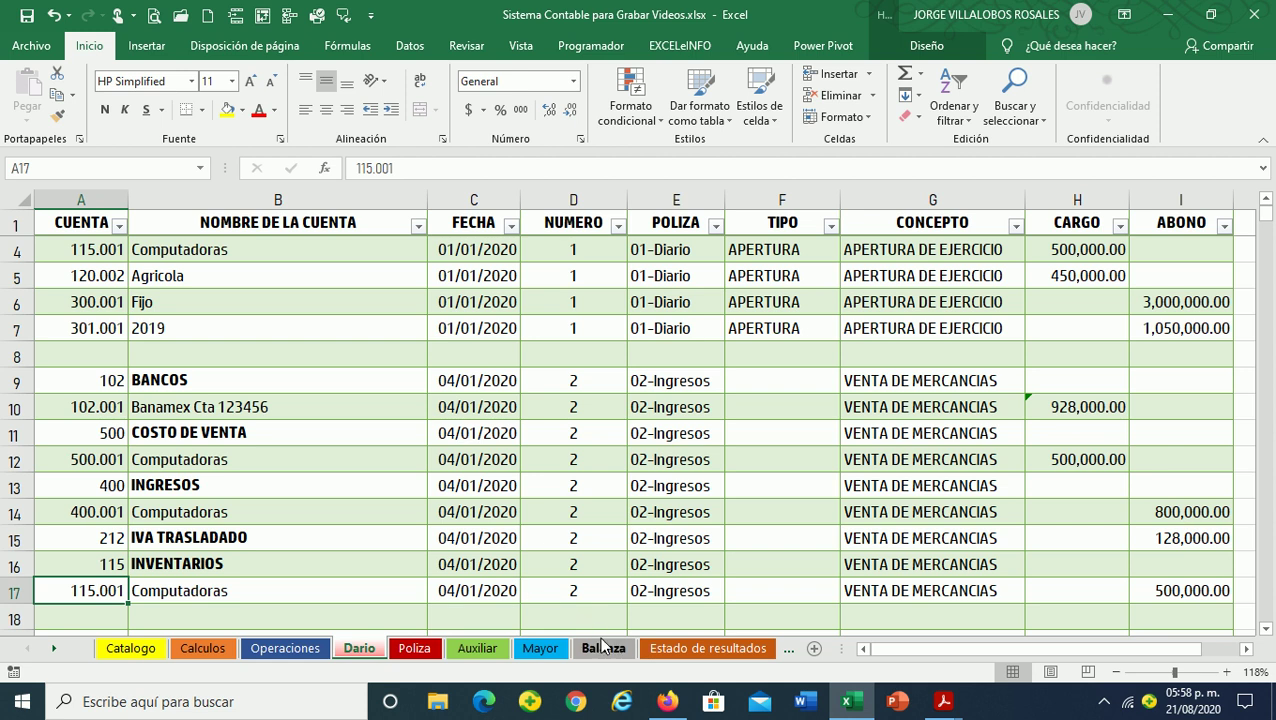
Open the Balanza sheet and check the bank's 928,000 movement
{"action": "left_click", "coordinate": [603, 648]}
{"action": "scroll", "coordinate": [618, 480], "scroll_direction": "up", "scroll_amount": 4}
{"action": "scroll", "coordinate": [632, 501], "scroll_direction": "up", "scroll_amount": 5}
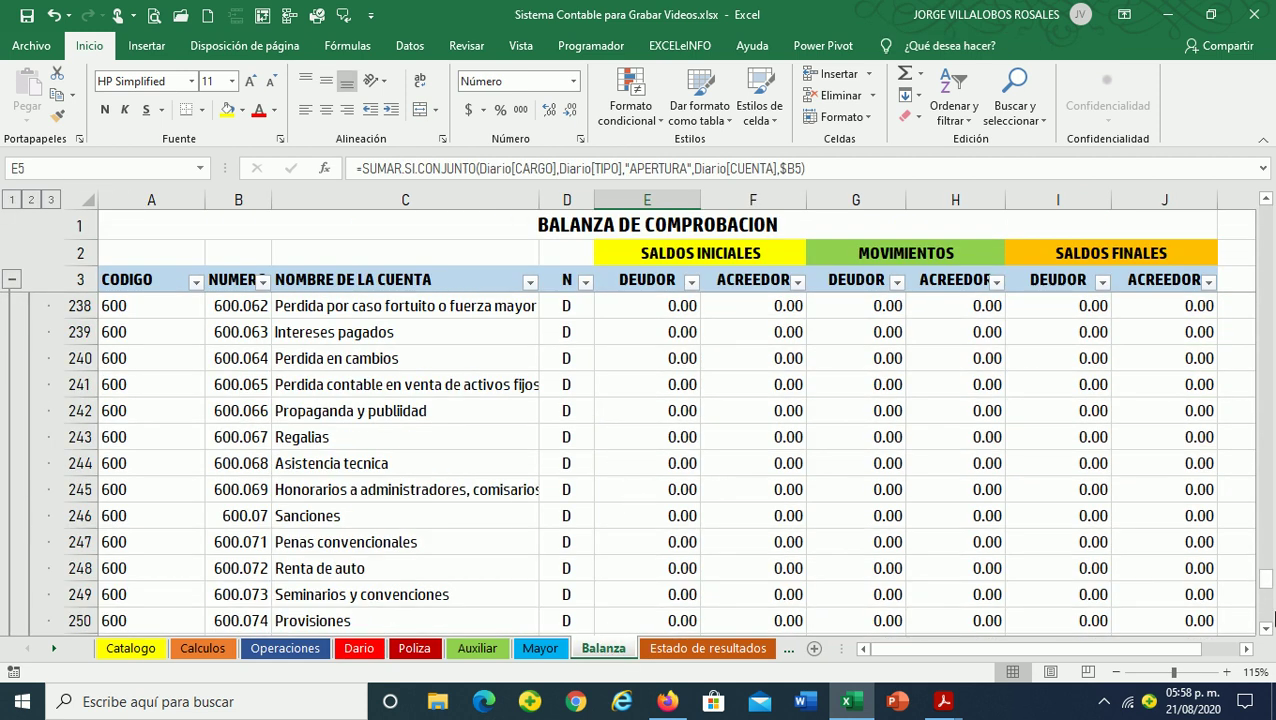
{"action": "left_click_drag", "start_coordinate": [1266, 610], "coordinate": [1266, 575]}
{"action": "left_click_drag", "start_coordinate": [1273, 517], "coordinate": [1262, 212]}
{"action": "left_click", "coordinate": [850, 387]}
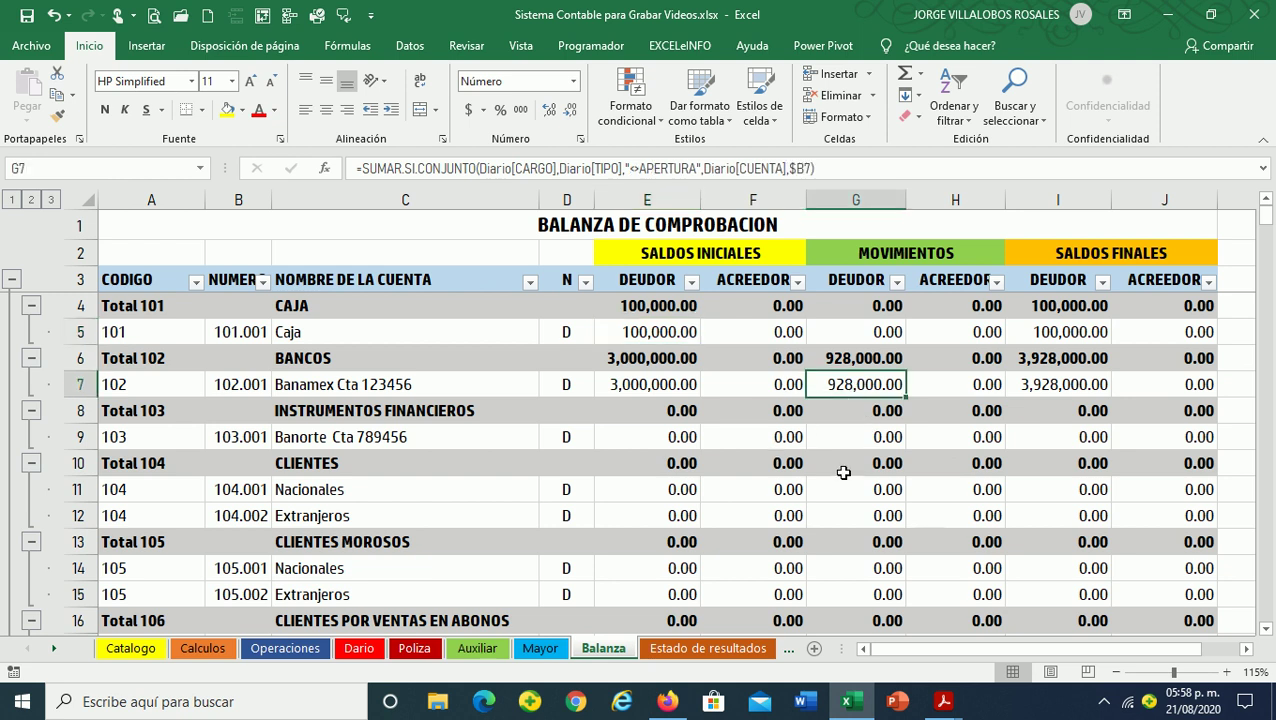
{"action": "scroll", "coordinate": [850, 480], "scroll_direction": "down", "scroll_amount": 3}
{"action": "scroll", "coordinate": [856, 486], "scroll_direction": "down", "scroll_amount": 4}
{"action": "scroll", "coordinate": [856, 486], "scroll_direction": "up", "scroll_amount": 2}
{"action": "scroll", "coordinate": [856, 486], "scroll_direction": "up", "scroll_amount": 5}
Collapse the trial balance to show only the account totals
{"action": "left_click", "coordinate": [31, 199]}
{"action": "scroll", "coordinate": [751, 534], "scroll_direction": "down", "scroll_amount": 1}
{"action": "scroll", "coordinate": [751, 534], "scroll_direction": "down", "scroll_amount": 3}
{"action": "scroll", "coordinate": [752, 536], "scroll_direction": "down", "scroll_amount": 1}
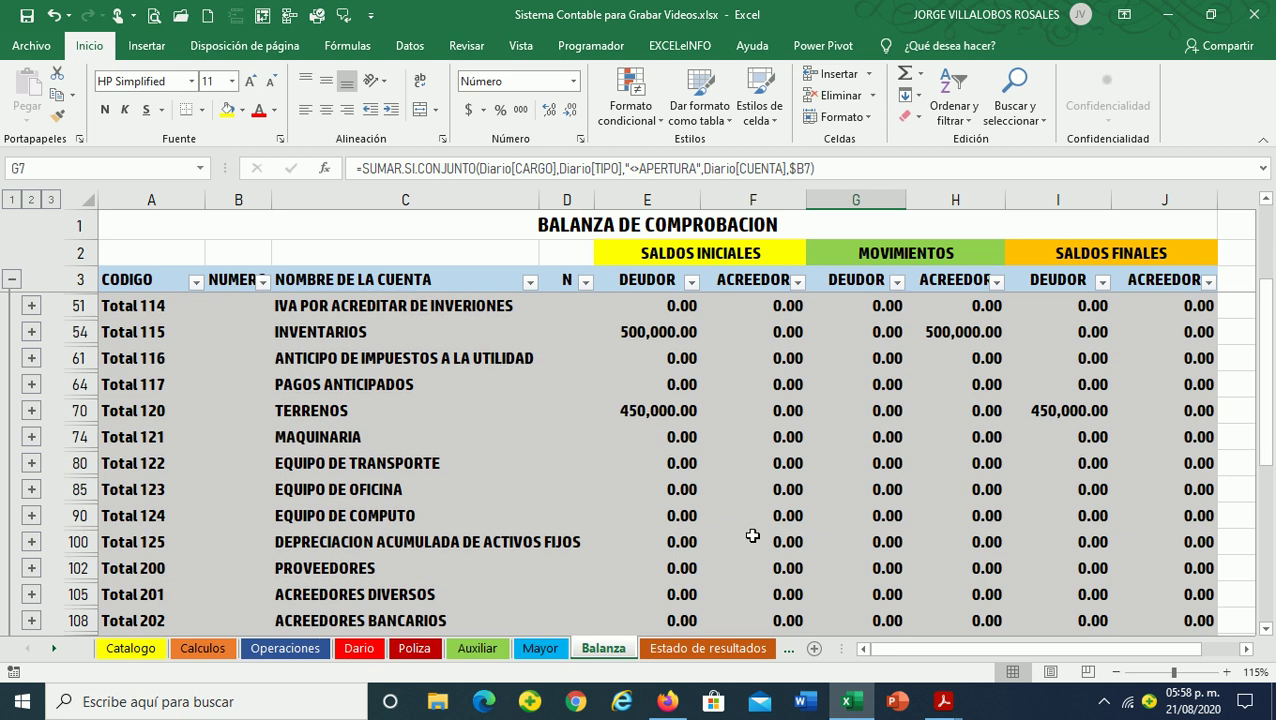
{"action": "scroll", "coordinate": [752, 536], "scroll_direction": "up", "scroll_amount": 1}
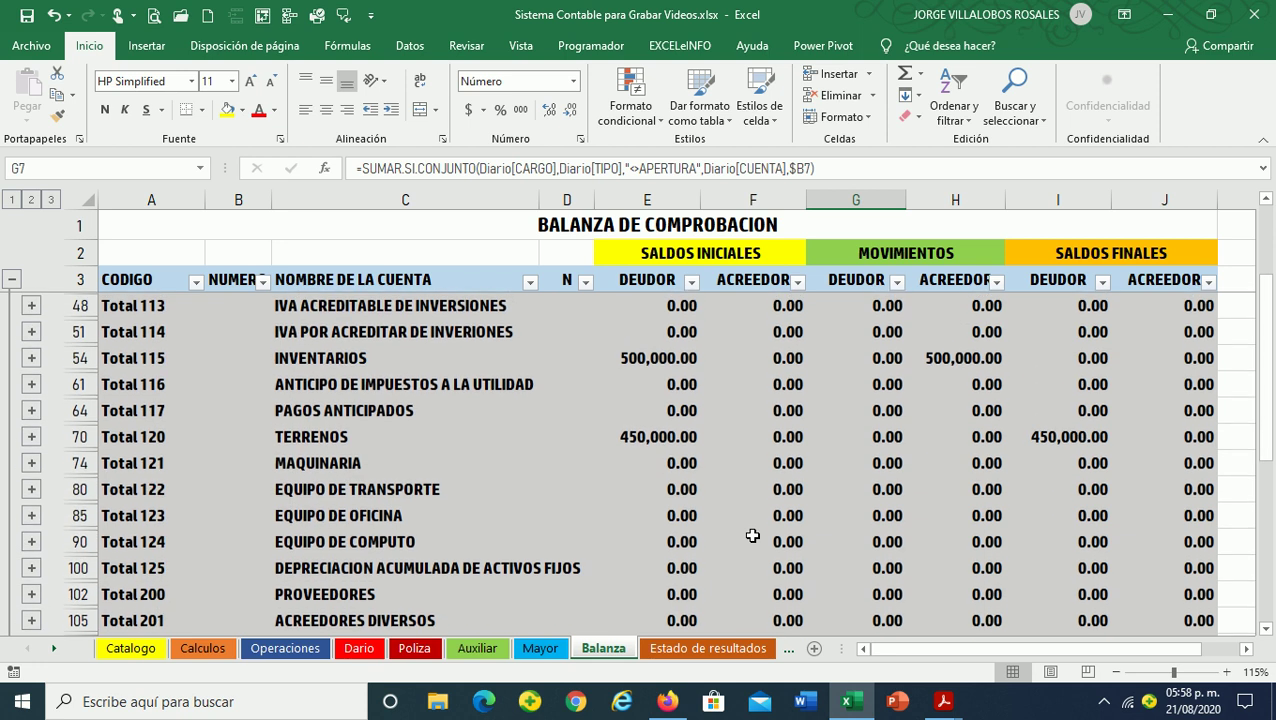
Check the movements: inventory 500,000 credit, IVA trasladado 128,000, income 800,000, cost of sales 500,000
{"action": "left_click", "coordinate": [968, 357]}
{"action": "scroll", "coordinate": [912, 500], "scroll_direction": "down", "scroll_amount": 1}
{"action": "scroll", "coordinate": [912, 500], "scroll_direction": "down", "scroll_amount": 2}
{"action": "scroll", "coordinate": [912, 500], "scroll_direction": "down", "scroll_amount": 3}
{"action": "scroll", "coordinate": [912, 500], "scroll_direction": "down", "scroll_amount": 2}
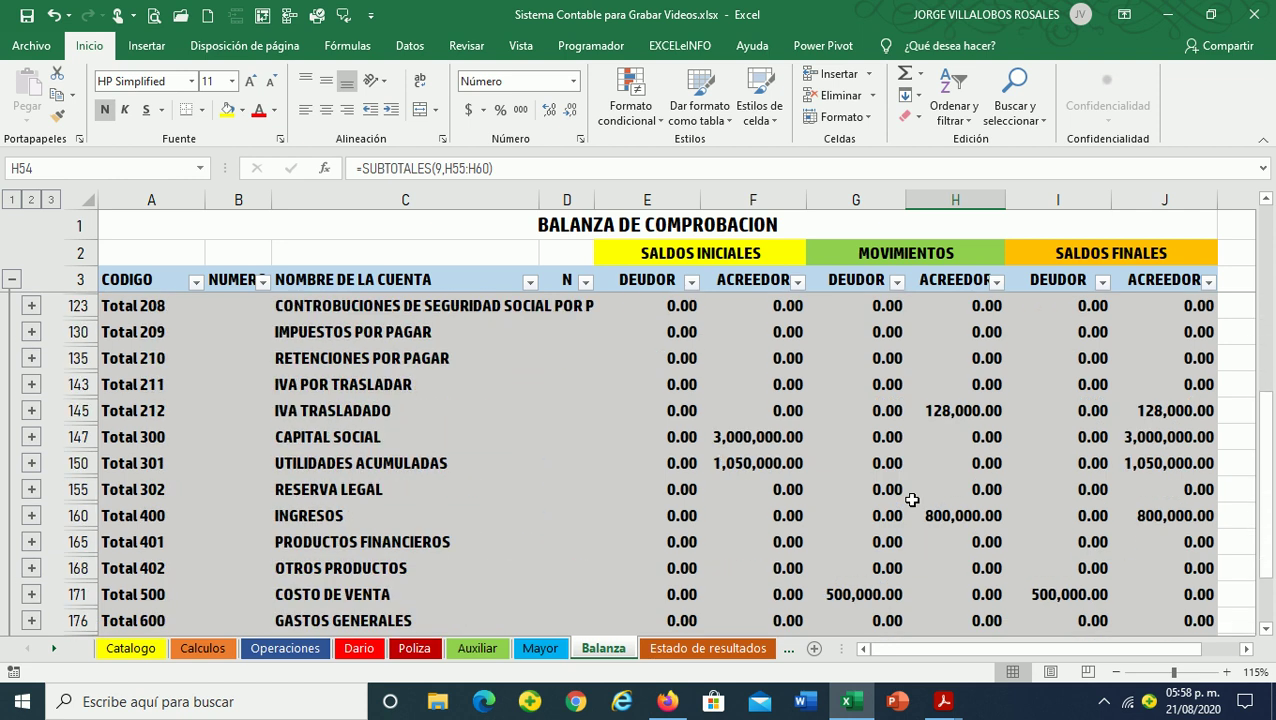
{"action": "left_click", "coordinate": [950, 410]}
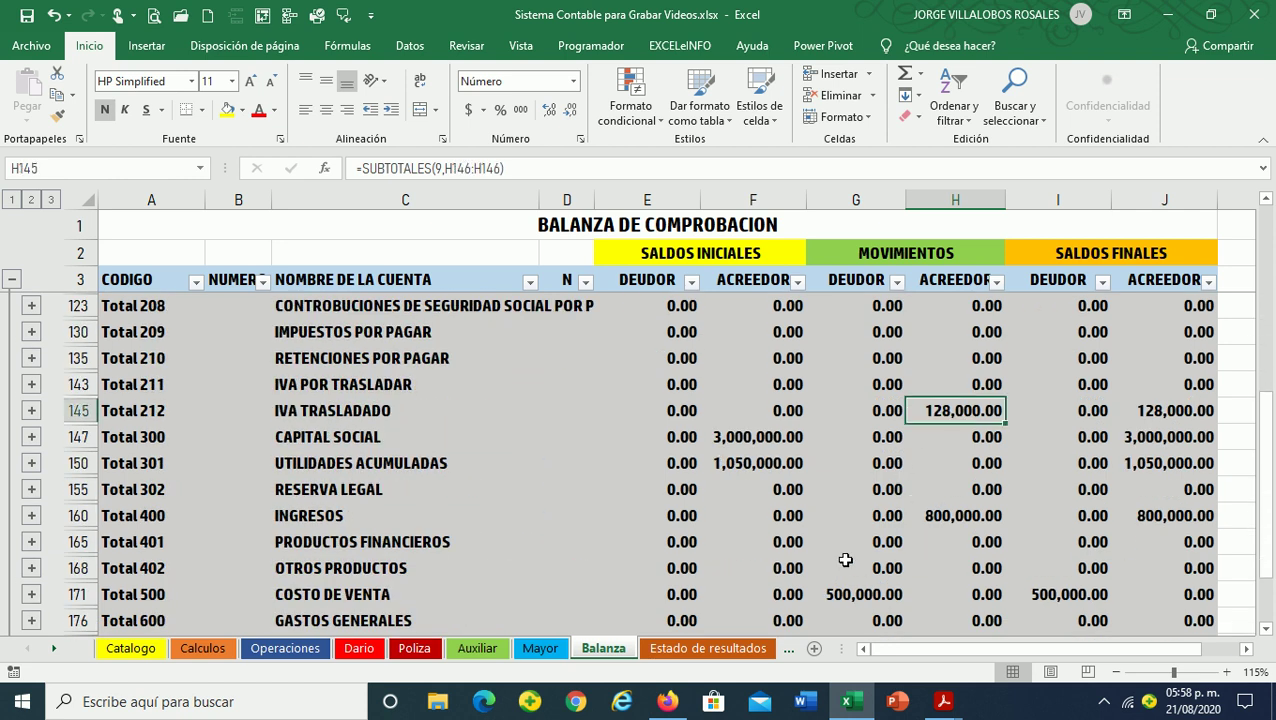
{"action": "scroll", "coordinate": [900, 540], "scroll_direction": "down", "scroll_amount": 1}
{"action": "left_click", "coordinate": [955, 489]}
{"action": "left_click", "coordinate": [855, 541]}
{"action": "left_click", "coordinate": [851, 568]}
Return to the top and expand the trial balance to show detail accounts
{"action": "scroll", "coordinate": [860, 623], "scroll_direction": "down", "scroll_amount": 1}
{"action": "scroll", "coordinate": [860, 623], "scroll_direction": "down", "scroll_amount": 1}
{"action": "scroll", "coordinate": [860, 623], "scroll_direction": "up", "scroll_amount": 1}
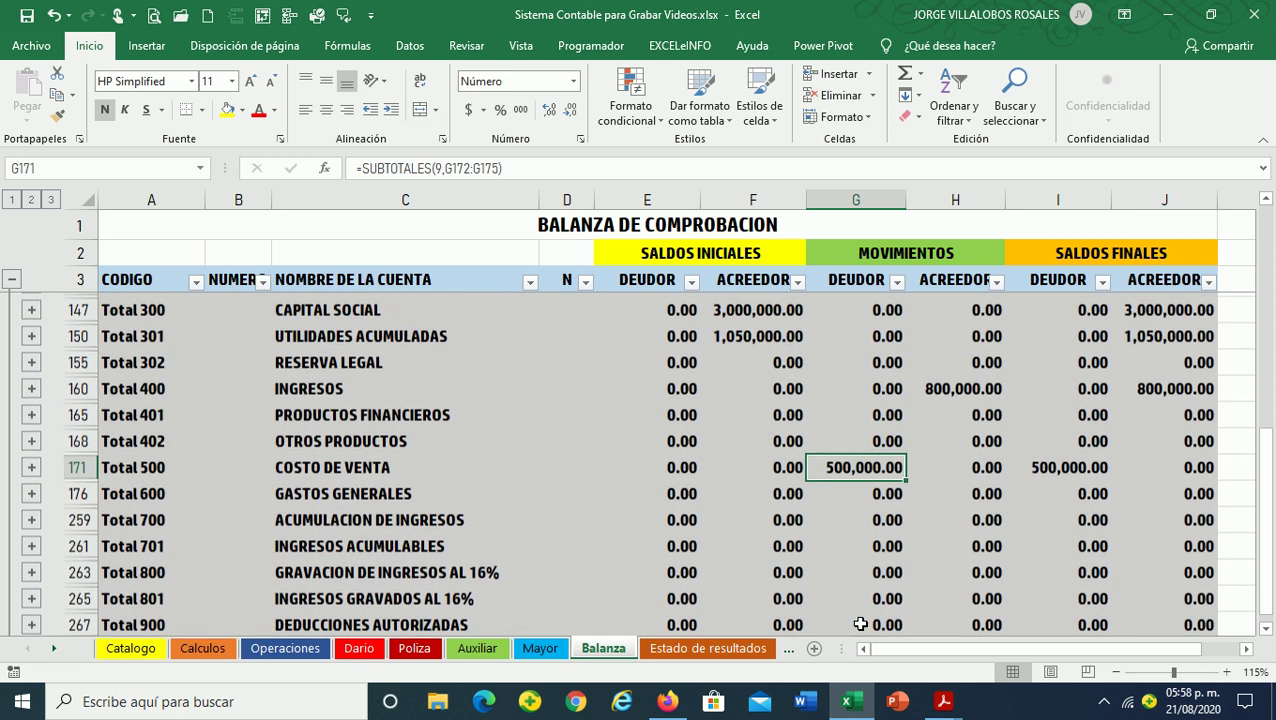
{"action": "scroll", "coordinate": [860, 623], "scroll_direction": "up", "scroll_amount": 2}
{"action": "scroll", "coordinate": [860, 623], "scroll_direction": "up", "scroll_amount": 2}
{"action": "scroll", "coordinate": [860, 623], "scroll_direction": "up", "scroll_amount": 3}
{"action": "scroll", "coordinate": [860, 623], "scroll_direction": "up", "scroll_amount": 2}
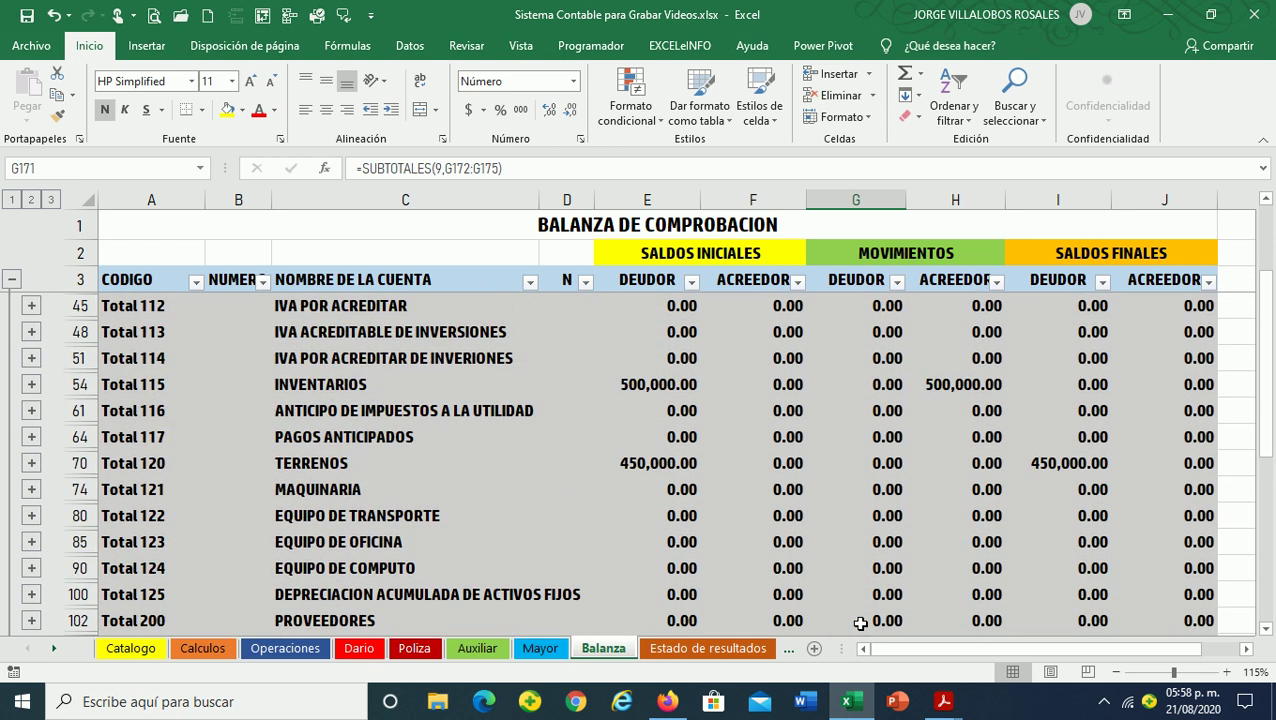
{"action": "scroll", "coordinate": [860, 623], "scroll_direction": "up", "scroll_amount": 3}
{"action": "scroll", "coordinate": [860, 623], "scroll_direction": "up", "scroll_amount": 1}
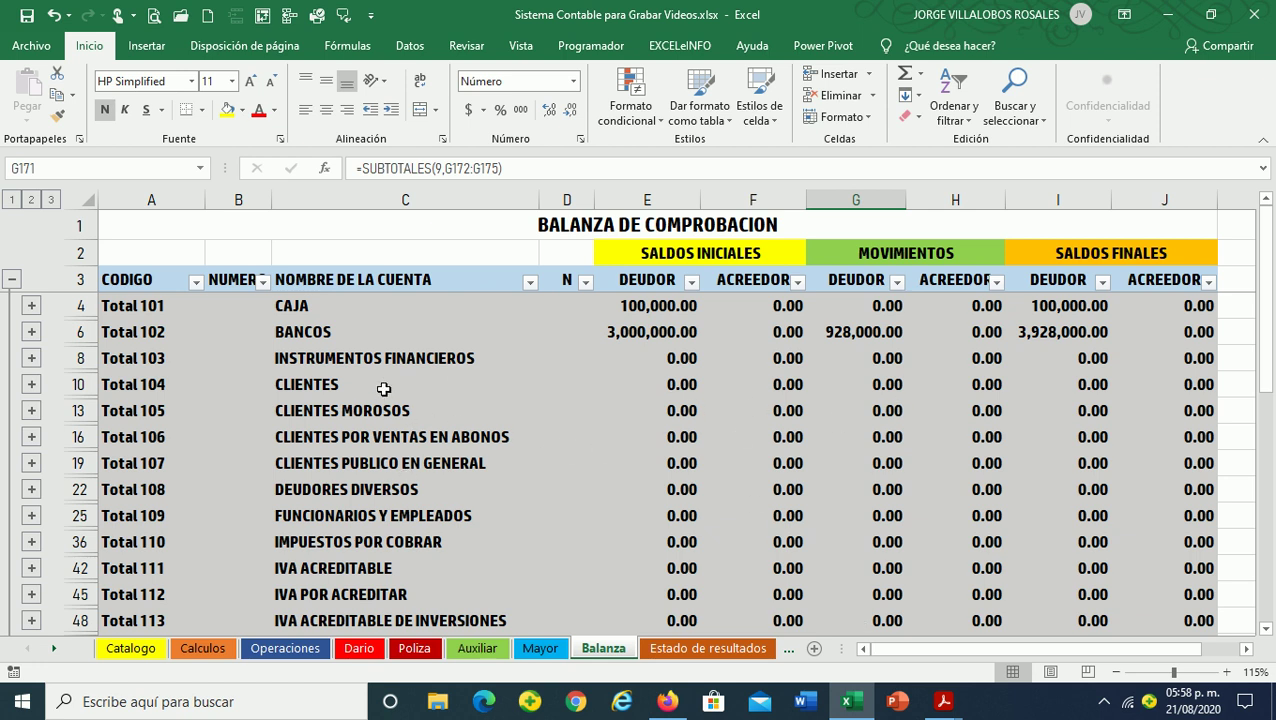
{"action": "left_click", "coordinate": [50, 199]}
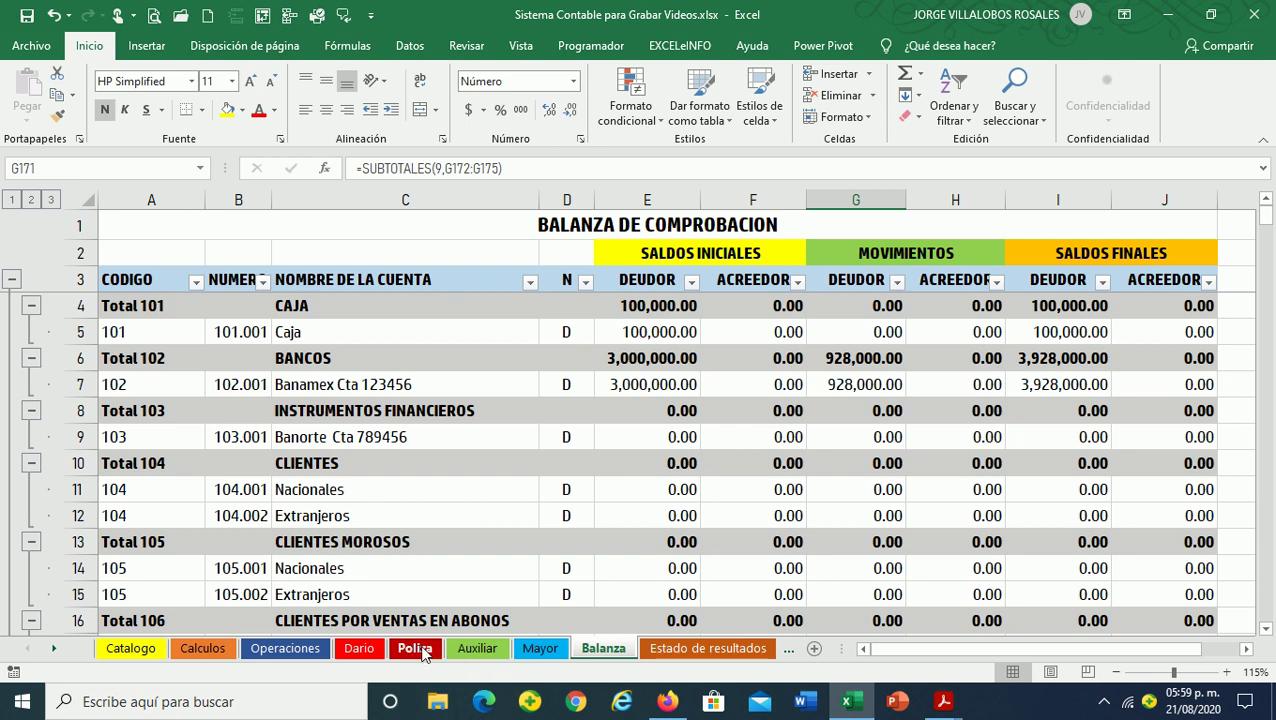
On the Dario sheet, inspect the COSTO DE VENTA and INGRESOS formulas and row 14's 800,000.00 credit
{"action": "left_click", "coordinate": [359, 648]}
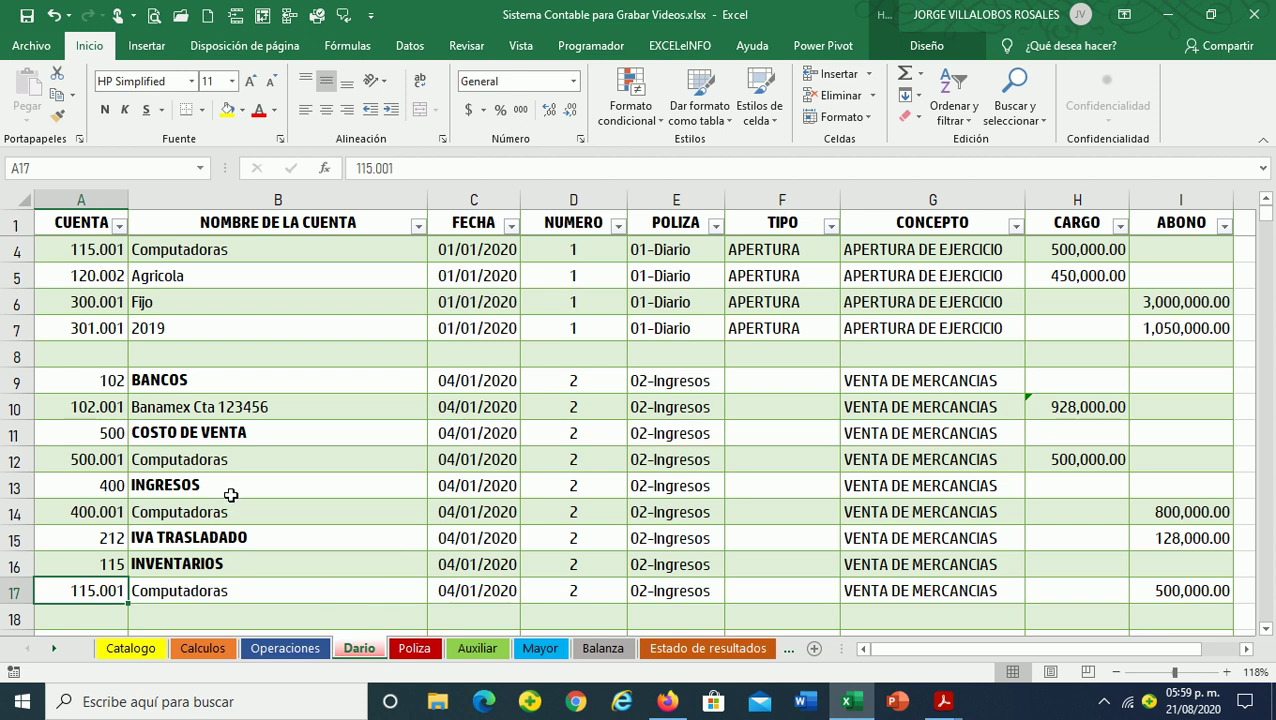
{"action": "left_click", "coordinate": [217, 442]}
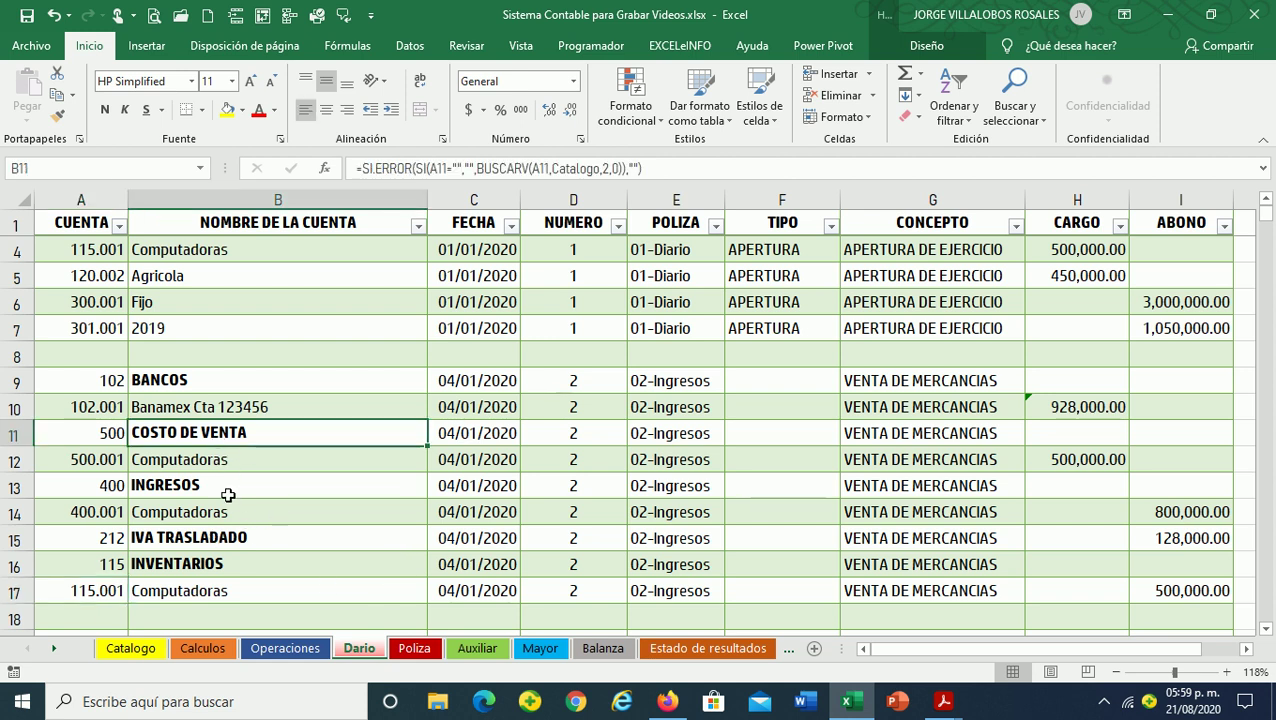
{"action": "left_click", "coordinate": [228, 488]}
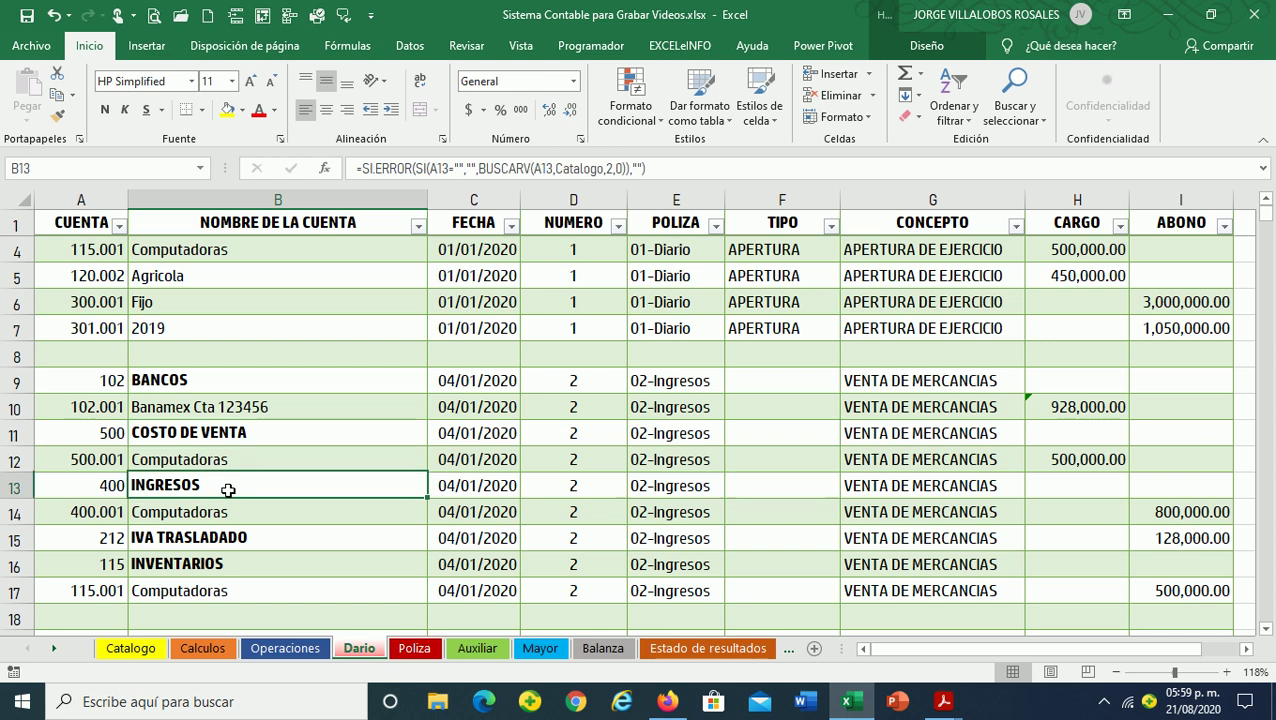
{"action": "left_click", "coordinate": [107, 504]}
{"action": "left_click", "coordinate": [1152, 514]}
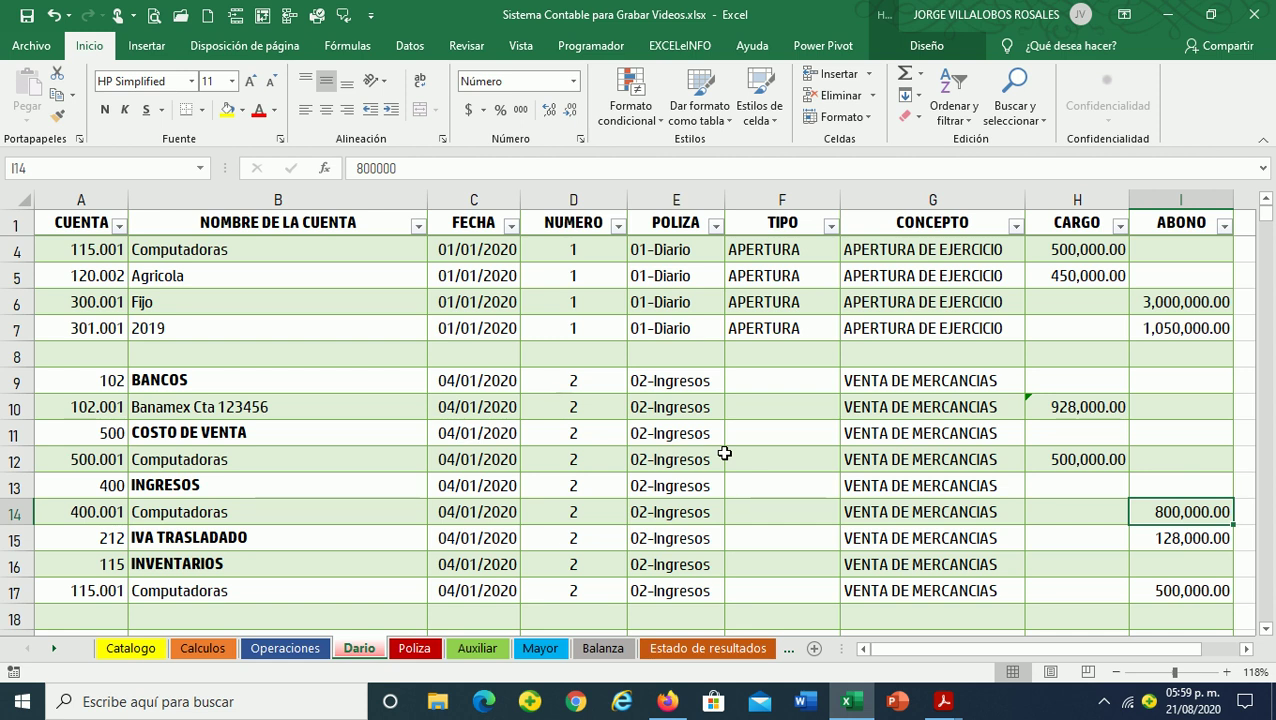
Move back along row 14 and down to the empty rows below the entry
{"action": "key", "text": "Left"}
{"action": "key", "text": "Left"}
{"action": "key", "text": "Left"}
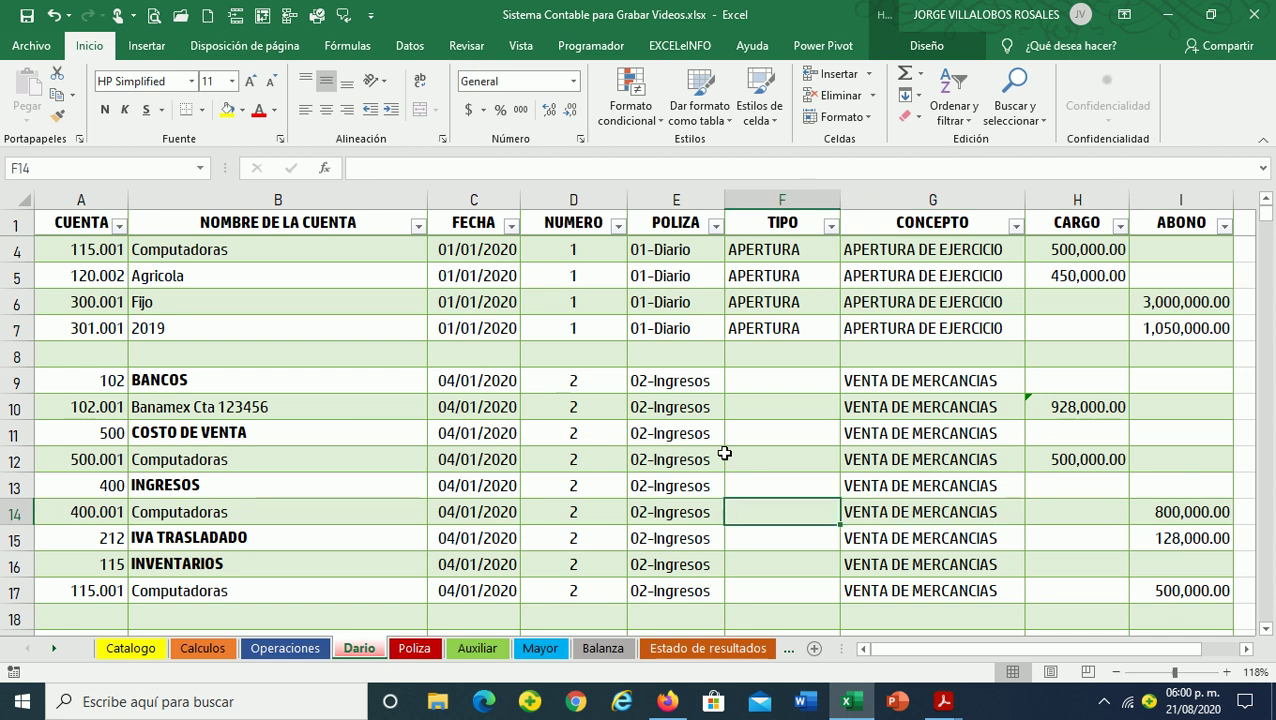
{"action": "key", "text": "Left"}
{"action": "key", "text": "Left"}
{"action": "key", "text": "Left"}
{"action": "key", "text": "Left"}
{"action": "key", "text": "Down"}
{"action": "key", "text": "Down"}
{"action": "key", "text": "Down"}
{"action": "key", "text": "Down"}
{"action": "key", "text": "Down"}
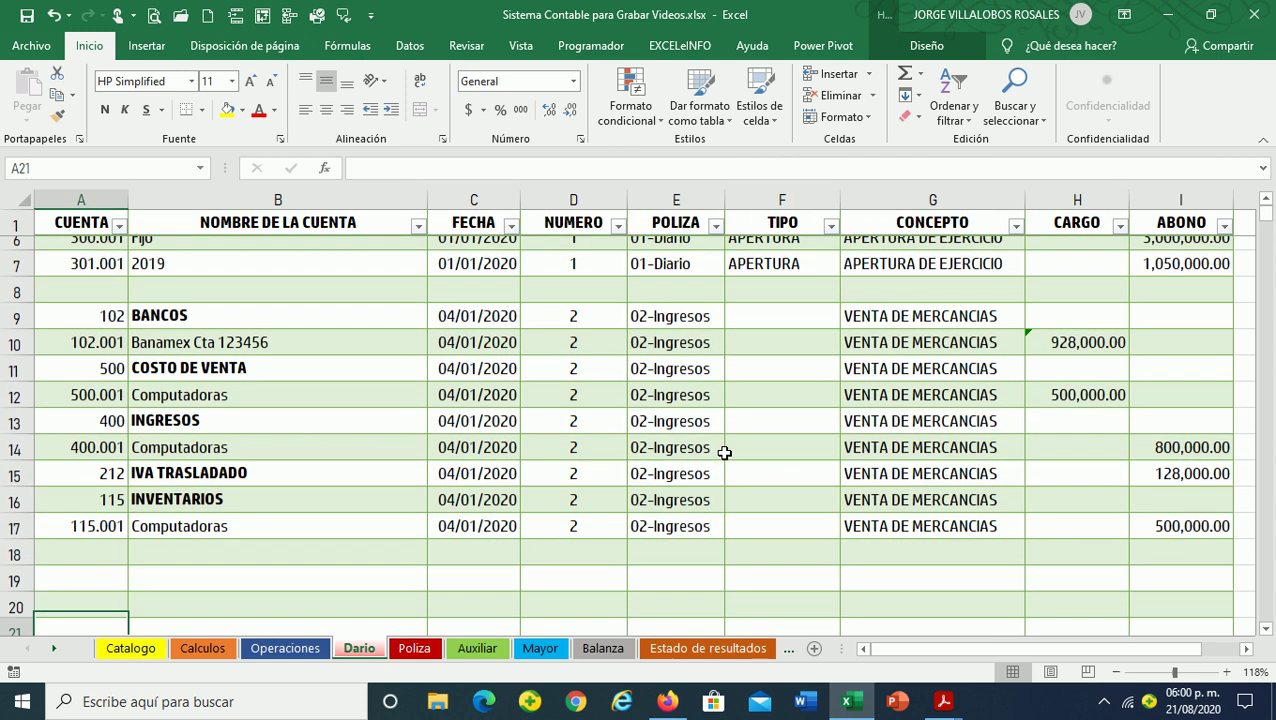
{"action": "key", "text": "Down"}
{"action": "key", "text": "Down"}
{"action": "key", "text": "Up"}
{"action": "key", "text": "Up"}
{"action": "key", "text": "Up"}
{"action": "key", "text": "Up"}
{"action": "key", "text": "Up"}
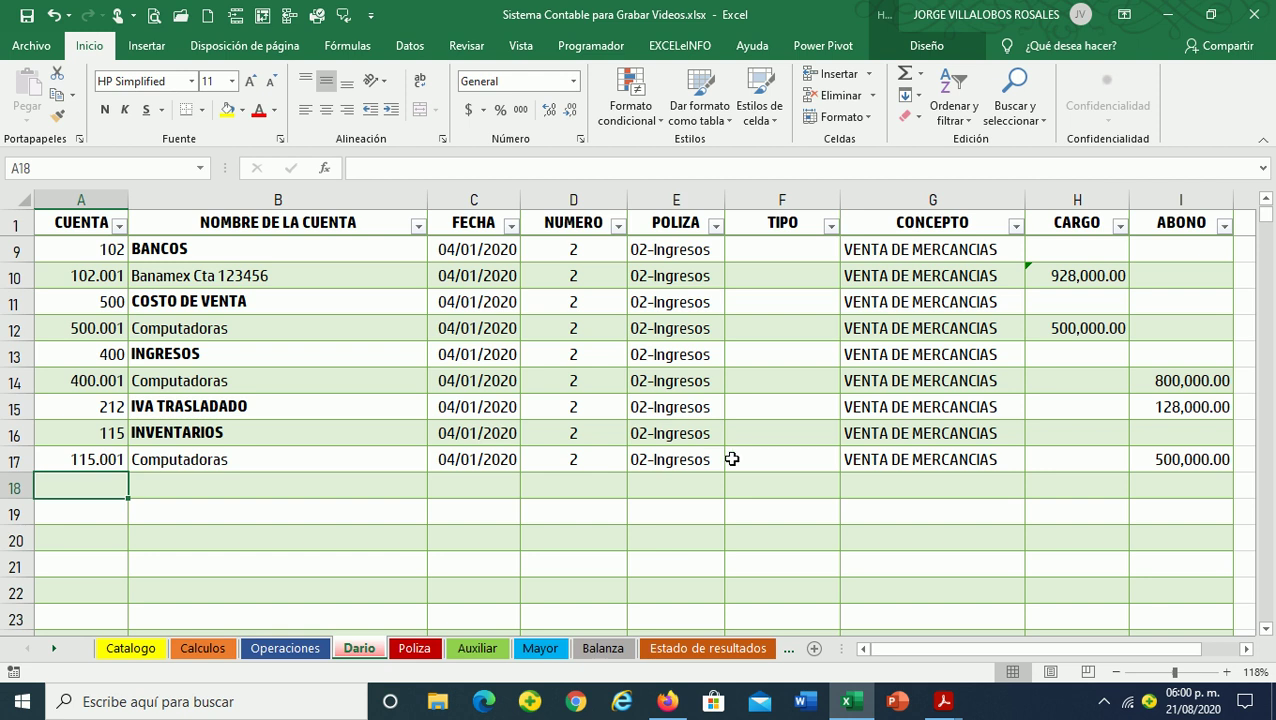
Bring LISR_301116(1).pdf forward and scroll to Artículo 16 on page 17
{"action": "mouse_move", "coordinate": [944, 704]}
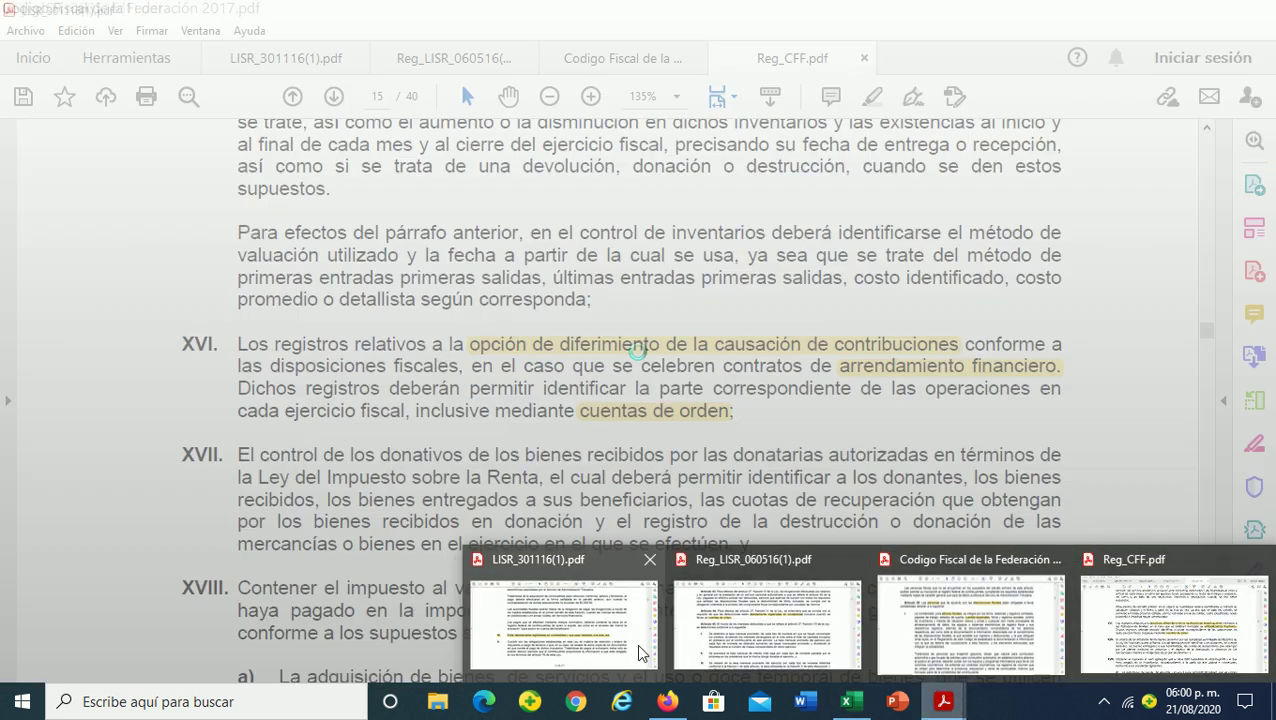
{"action": "left_click", "coordinate": [563, 615]}
{"action": "scroll", "coordinate": [670, 503], "scroll_direction": "up", "scroll_amount": 5}
{"action": "scroll", "coordinate": [670, 503], "scroll_direction": "up", "scroll_amount": 10}
{"action": "scroll", "coordinate": [900, 400], "scroll_direction": "up", "scroll_amount": 1}
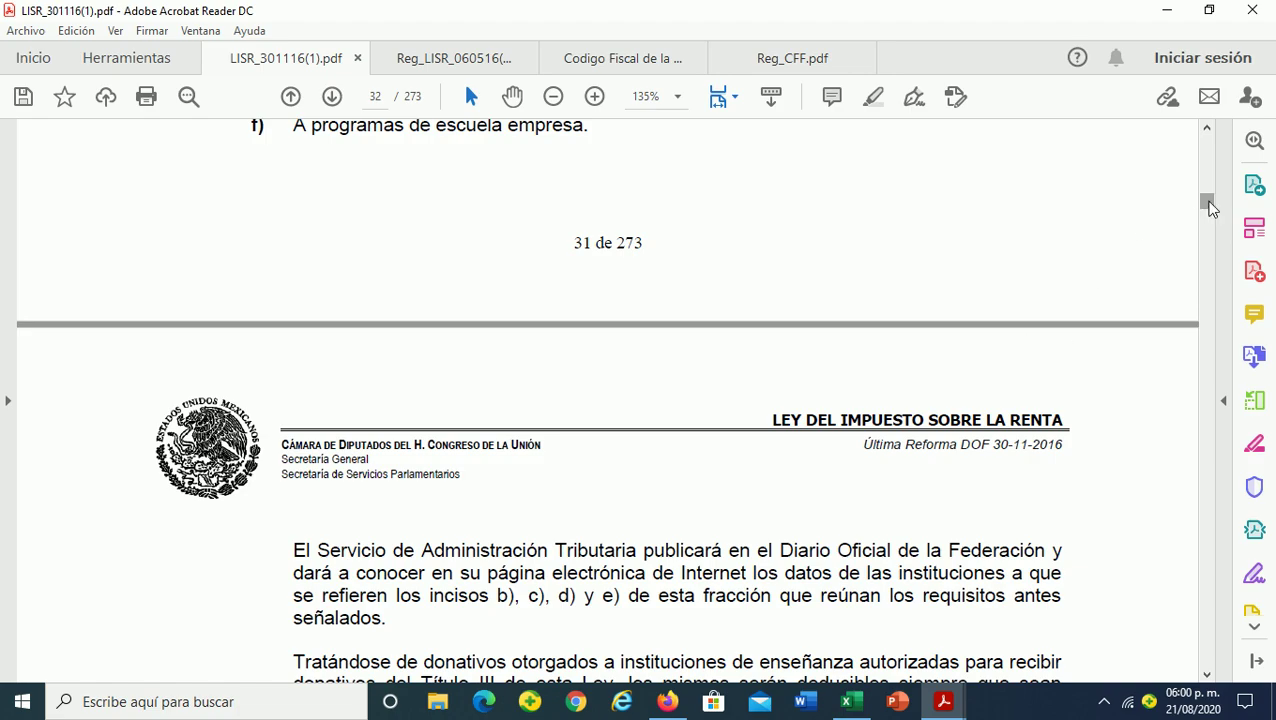
{"action": "left_click_drag", "start_coordinate": [1206, 196], "coordinate": [1203, 175]}
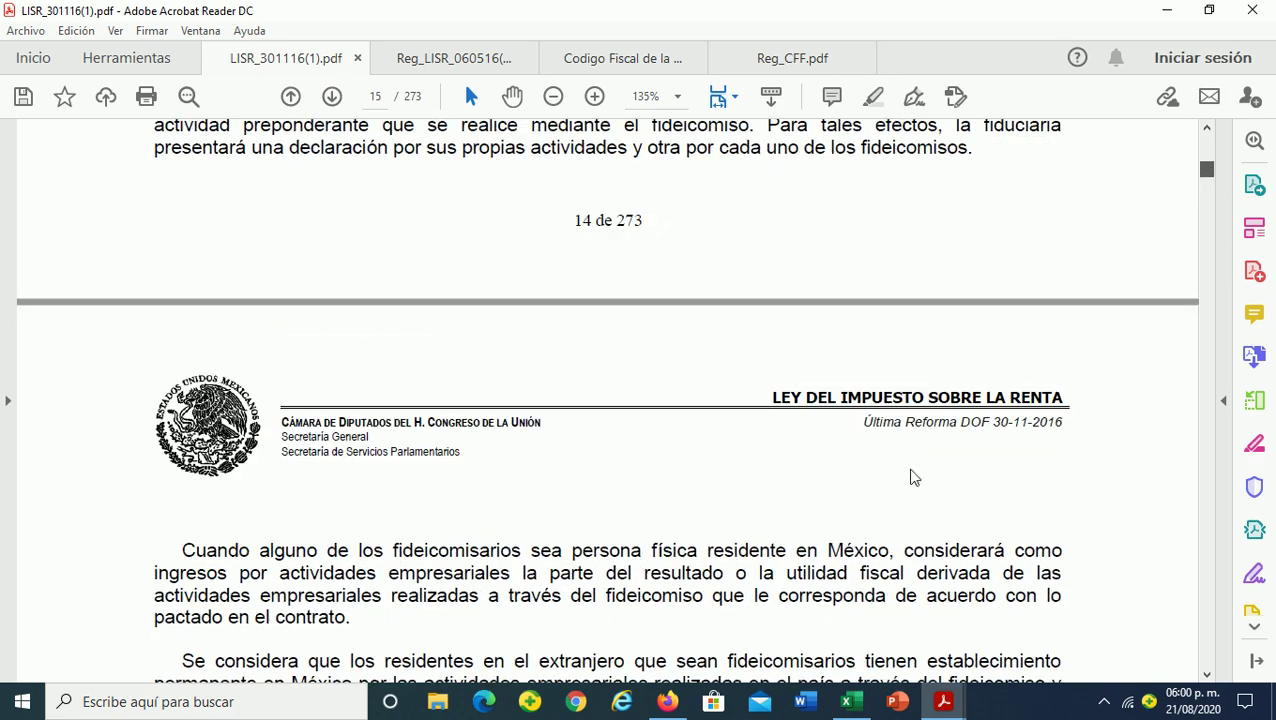
{"action": "scroll", "coordinate": [912, 474], "scroll_direction": "up", "scroll_amount": 7}
{"action": "scroll", "coordinate": [912, 474], "scroll_direction": "up", "scroll_amount": 6}
{"action": "scroll", "coordinate": [914, 470], "scroll_direction": "up", "scroll_amount": 5}
{"action": "scroll", "coordinate": [914, 469], "scroll_direction": "up", "scroll_amount": 6}
{"action": "scroll", "coordinate": [914, 469], "scroll_direction": "up", "scroll_amount": 7}
{"action": "scroll", "coordinate": [914, 469], "scroll_direction": "down", "scroll_amount": 3}
{"action": "scroll", "coordinate": [914, 465], "scroll_direction": "down", "scroll_amount": 6}
{"action": "scroll", "coordinate": [914, 461], "scroll_direction": "down", "scroll_amount": 7}
{"action": "scroll", "coordinate": [914, 461], "scroll_direction": "down", "scroll_amount": 5}
{"action": "scroll", "coordinate": [914, 461], "scroll_direction": "down", "scroll_amount": 6}
{"action": "scroll", "coordinate": [914, 461], "scroll_direction": "down", "scroll_amount": 5}
{"action": "scroll", "coordinate": [913, 461], "scroll_direction": "down", "scroll_amount": 6}
{"action": "scroll", "coordinate": [913, 461], "scroll_direction": "down", "scroll_amount": 6}
{"action": "scroll", "coordinate": [913, 461], "scroll_direction": "down", "scroll_amount": 6}
{"action": "scroll", "coordinate": [913, 461], "scroll_direction": "down", "scroll_amount": 7}
{"action": "scroll", "coordinate": [913, 461], "scroll_direction": "down", "scroll_amount": 6}
{"action": "scroll", "coordinate": [913, 461], "scroll_direction": "down", "scroll_amount": 7}
{"action": "scroll", "coordinate": [913, 461], "scroll_direction": "down", "scroll_amount": 7}
{"action": "scroll", "coordinate": [913, 461], "scroll_direction": "down", "scroll_amount": 8}
{"action": "scroll", "coordinate": [913, 461], "scroll_direction": "down", "scroll_amount": 7}
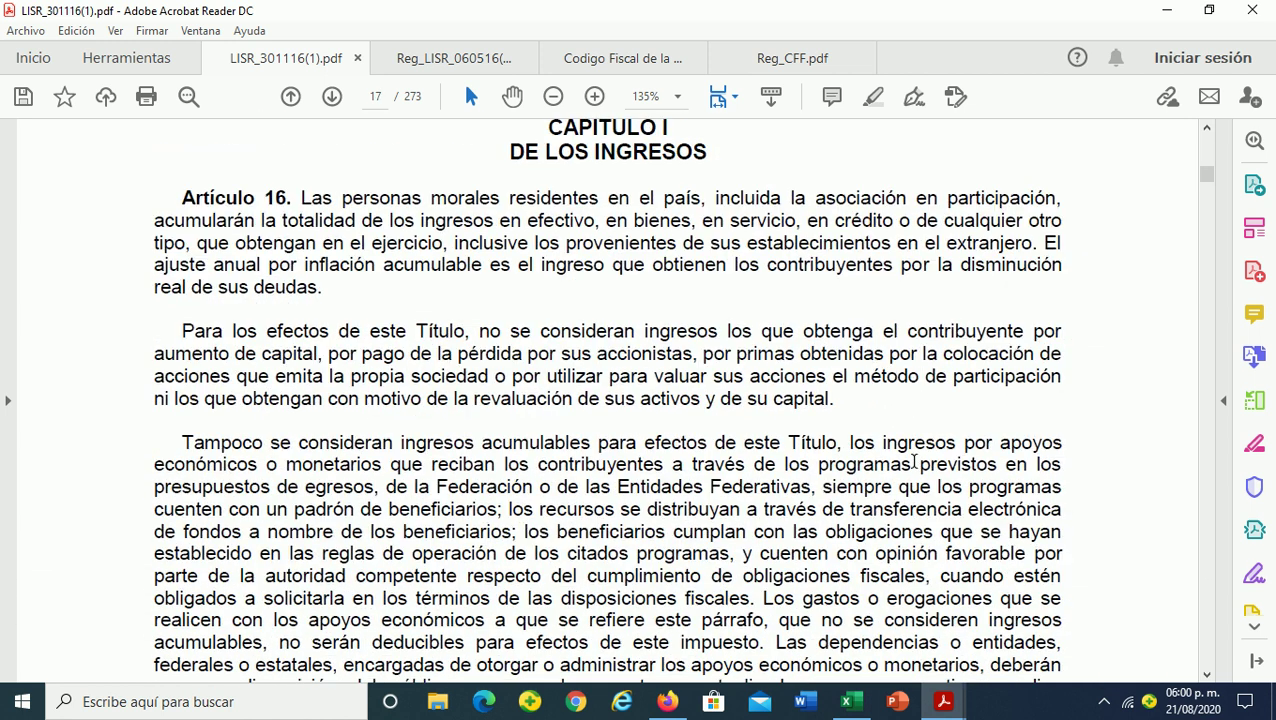
{"action": "scroll", "coordinate": [913, 461], "scroll_direction": "up", "scroll_amount": 1}
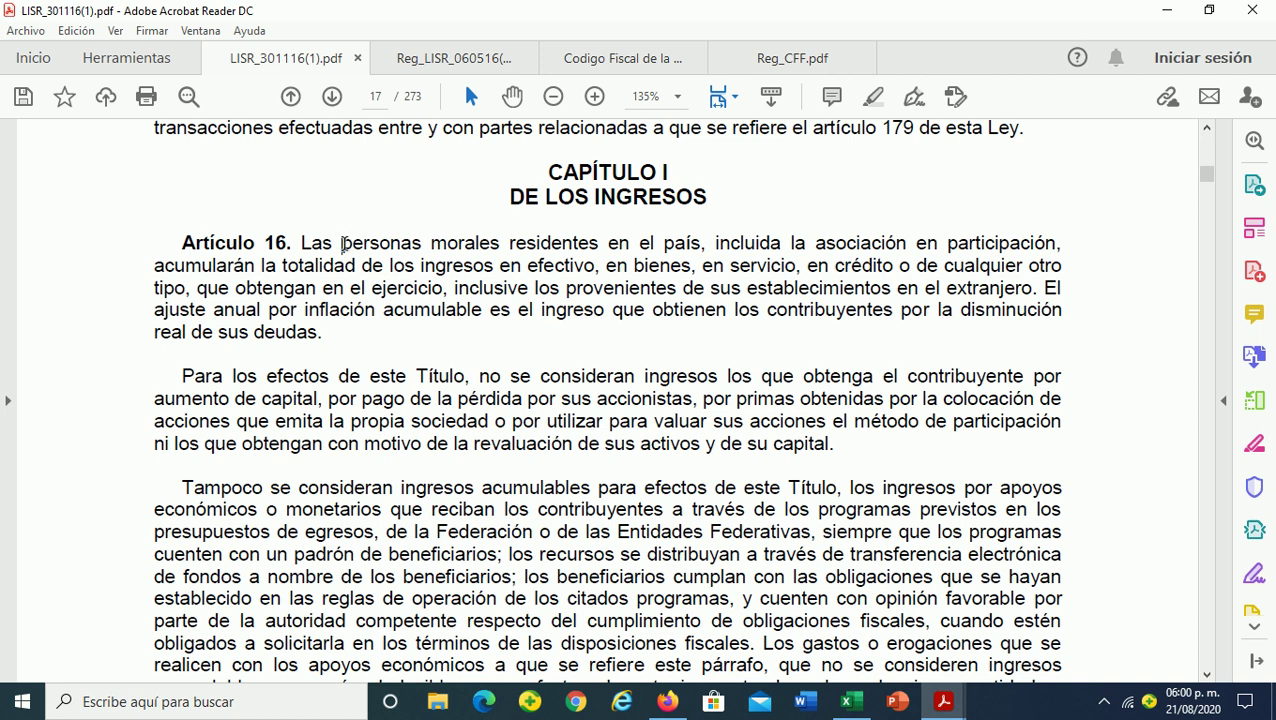
Highlight 'personas morales', 'acumularán la totalidad', 'ingresos' and the efectivo…cualquier otro tipo passage in yellow
{"action": "left_click_drag", "start_coordinate": [341, 243], "coordinate": [499, 243]}
{"action": "left_click", "coordinate": [873, 100]}
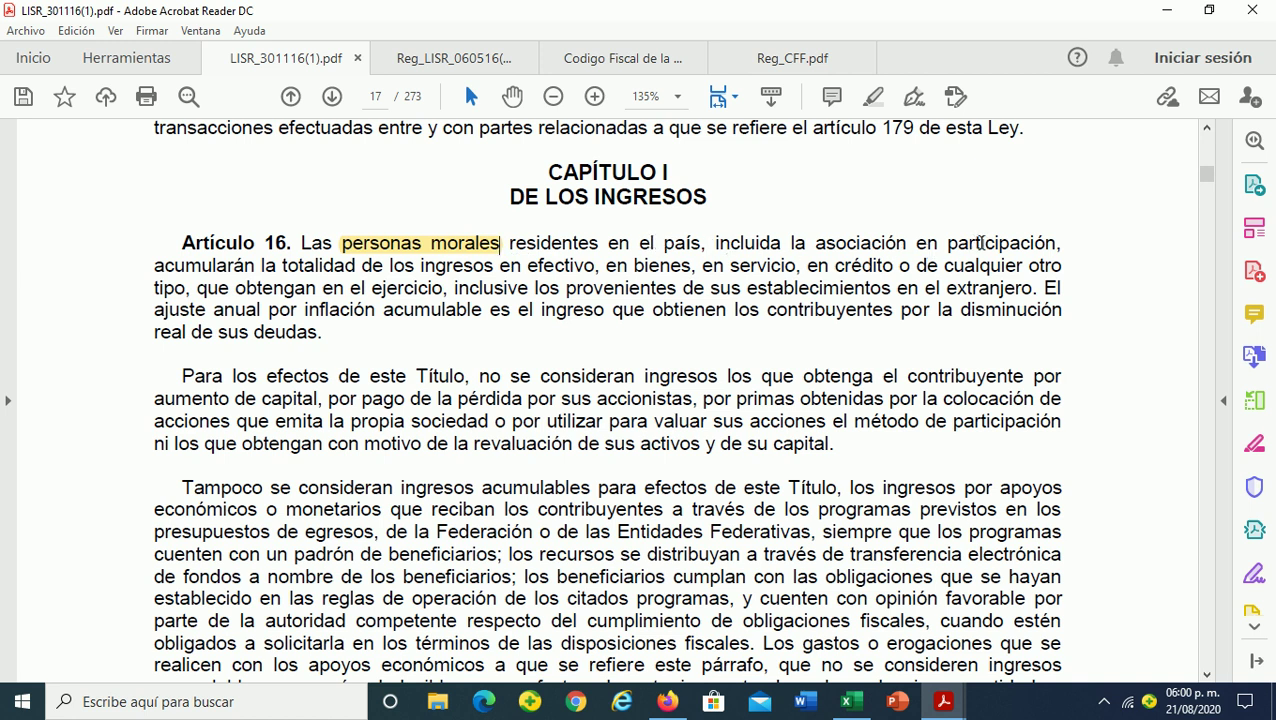
{"action": "left_click_drag", "start_coordinate": [154, 265], "coordinate": [356, 266]}
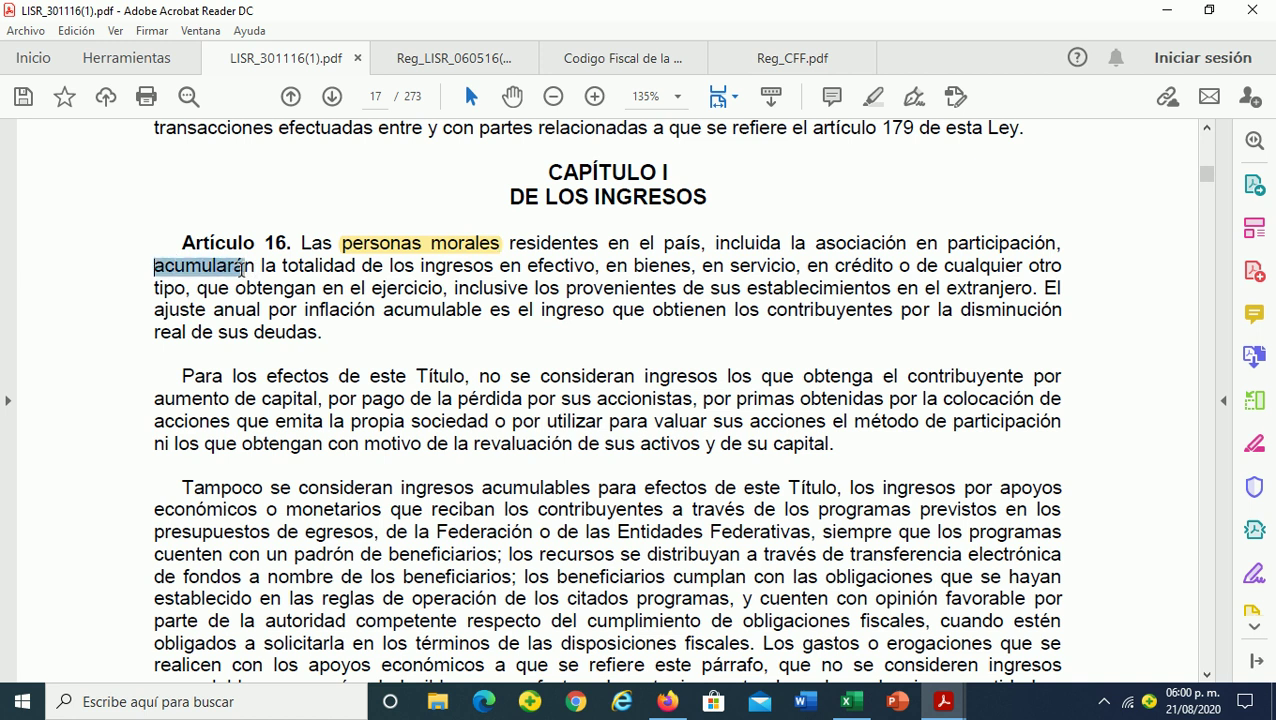
{"action": "left_click", "coordinate": [873, 96]}
{"action": "left_click_drag", "start_coordinate": [422, 267], "coordinate": [492, 268]}
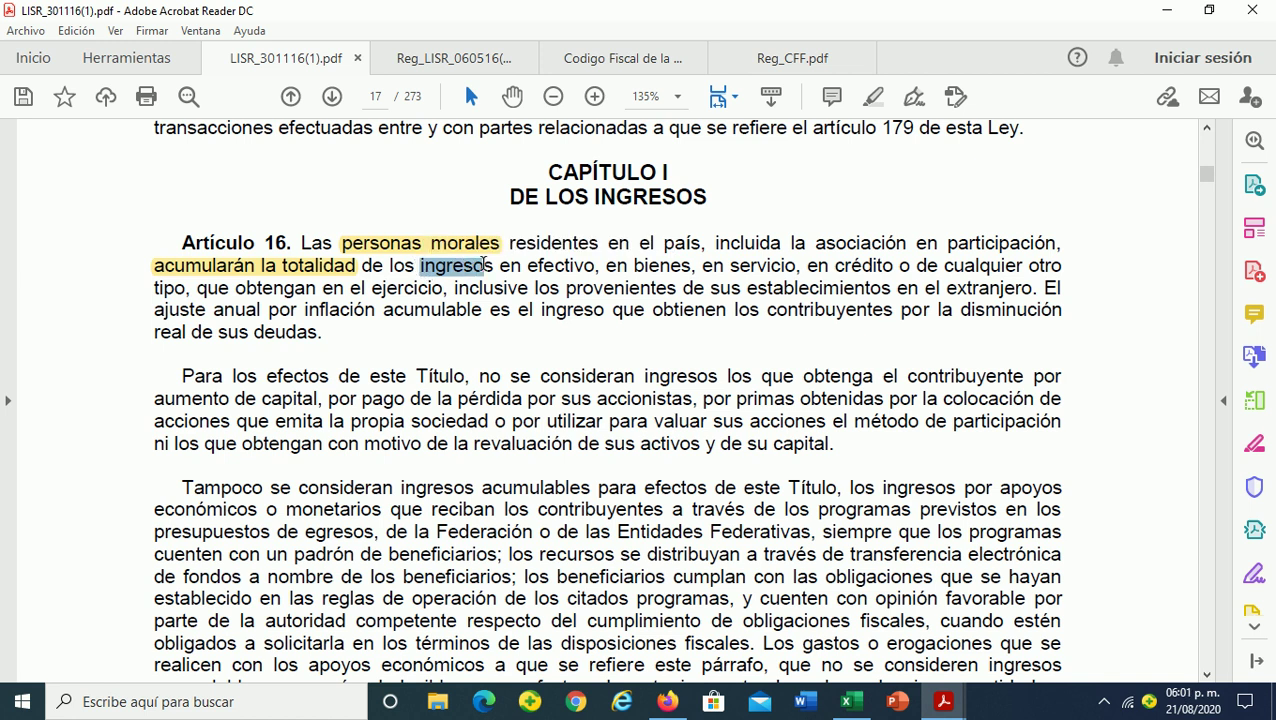
{"action": "left_click", "coordinate": [876, 97]}
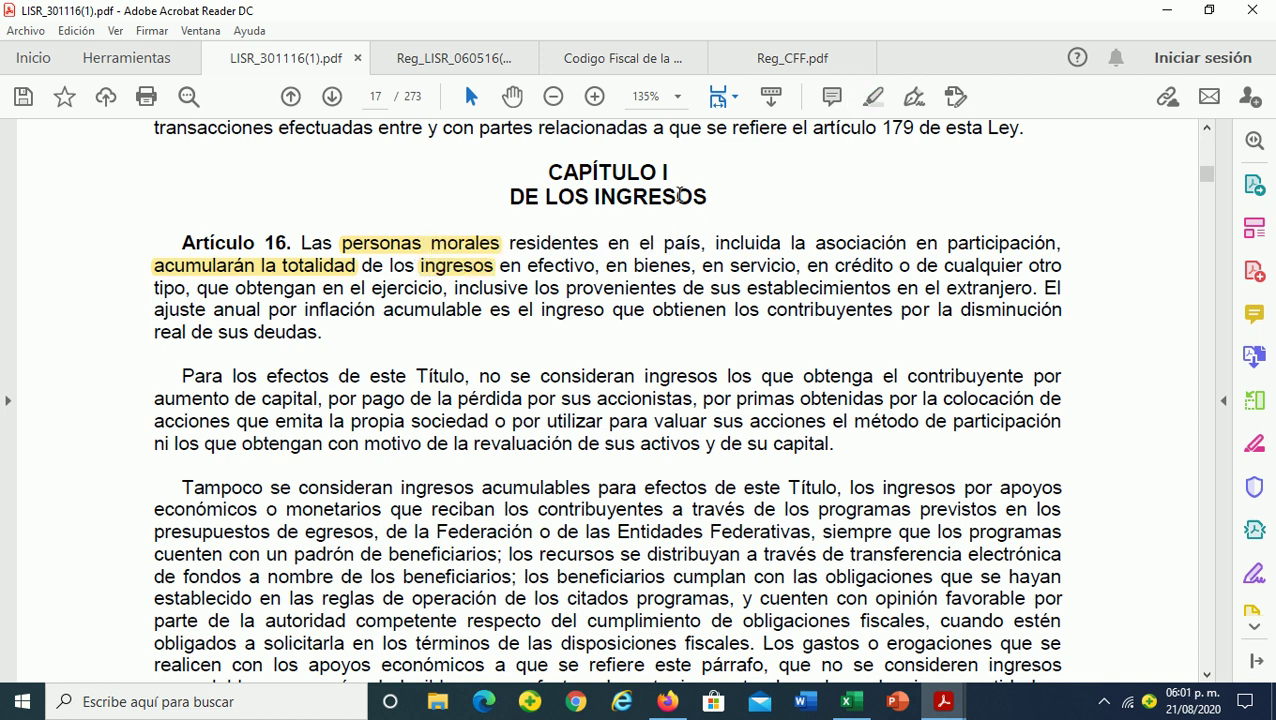
{"action": "mouse_move", "coordinate": [528, 268]}
{"action": "left_mouse_down"}
{"action": "mouse_move", "coordinate": [1053, 257]}
{"action": "mouse_move", "coordinate": [170, 280]}
{"action": "left_mouse_up"}
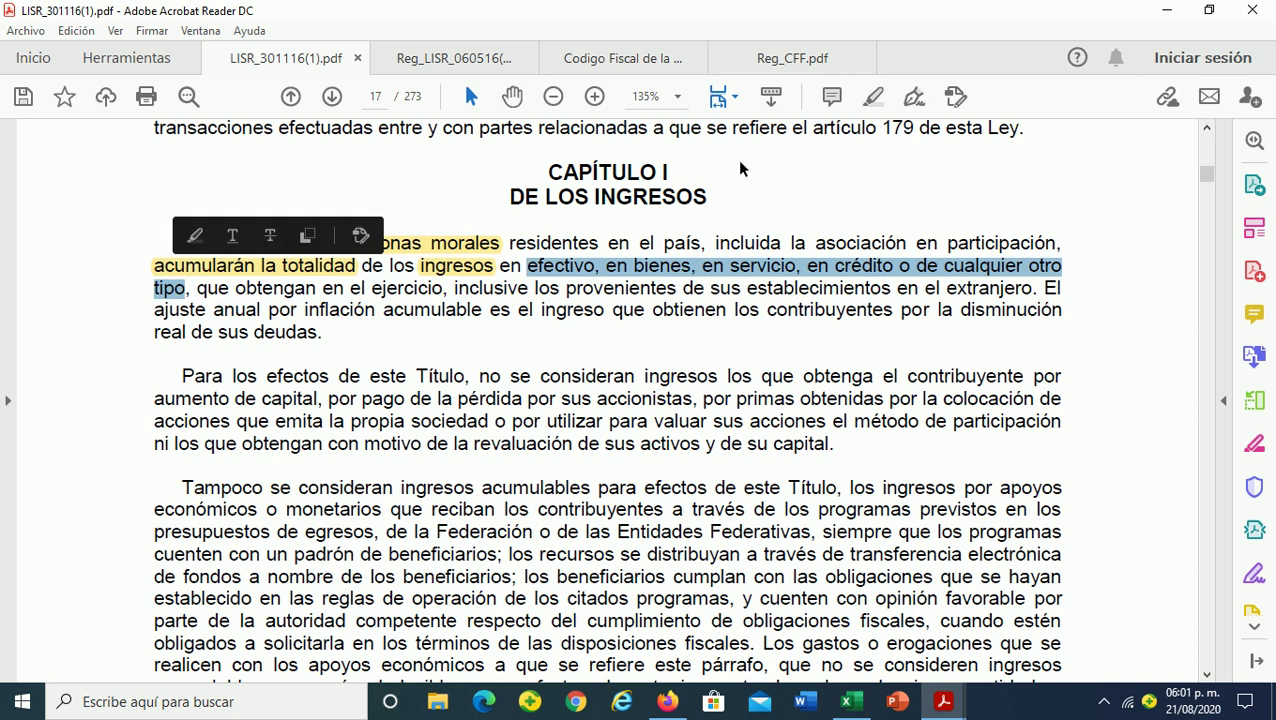
{"action": "left_click", "coordinate": [872, 96]}
Highlight 'que obtengan en el ejercicio' and return to the Excel workbook
{"action": "left_click_drag", "start_coordinate": [200, 290], "coordinate": [230, 290]}
{"action": "left_click", "coordinate": [196, 289]}
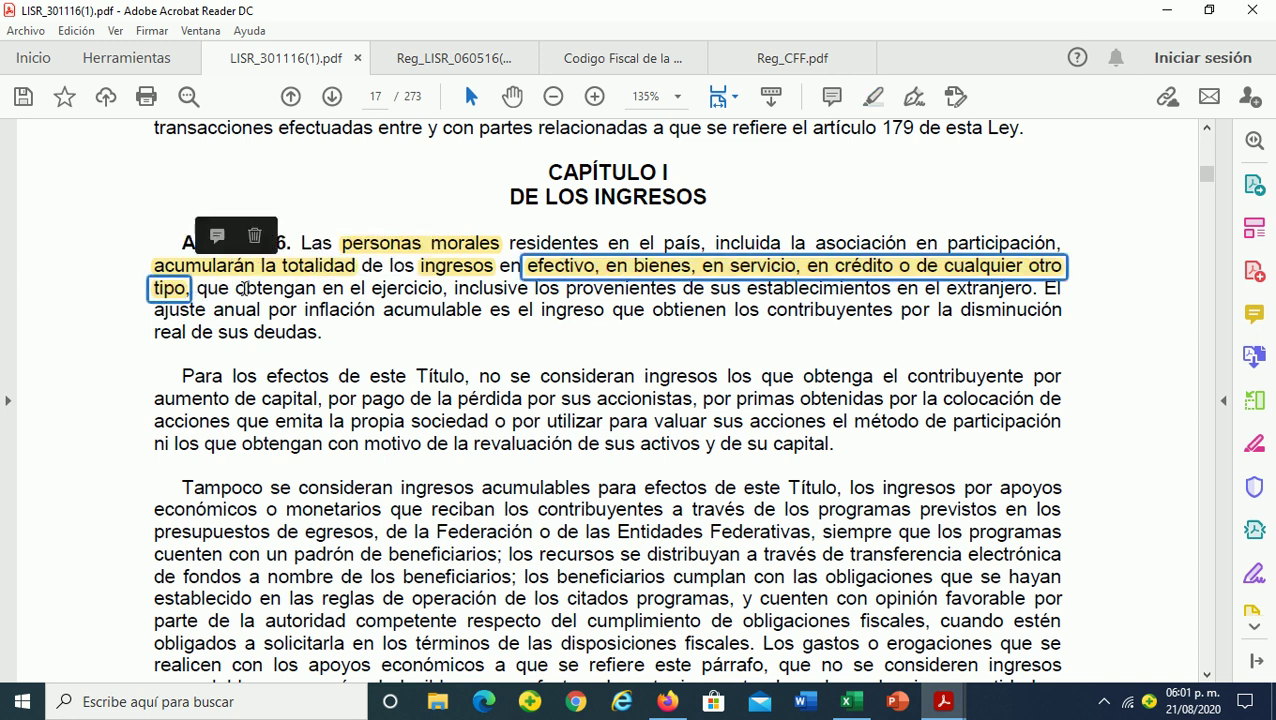
{"action": "left_click_drag", "start_coordinate": [197, 289], "coordinate": [443, 289]}
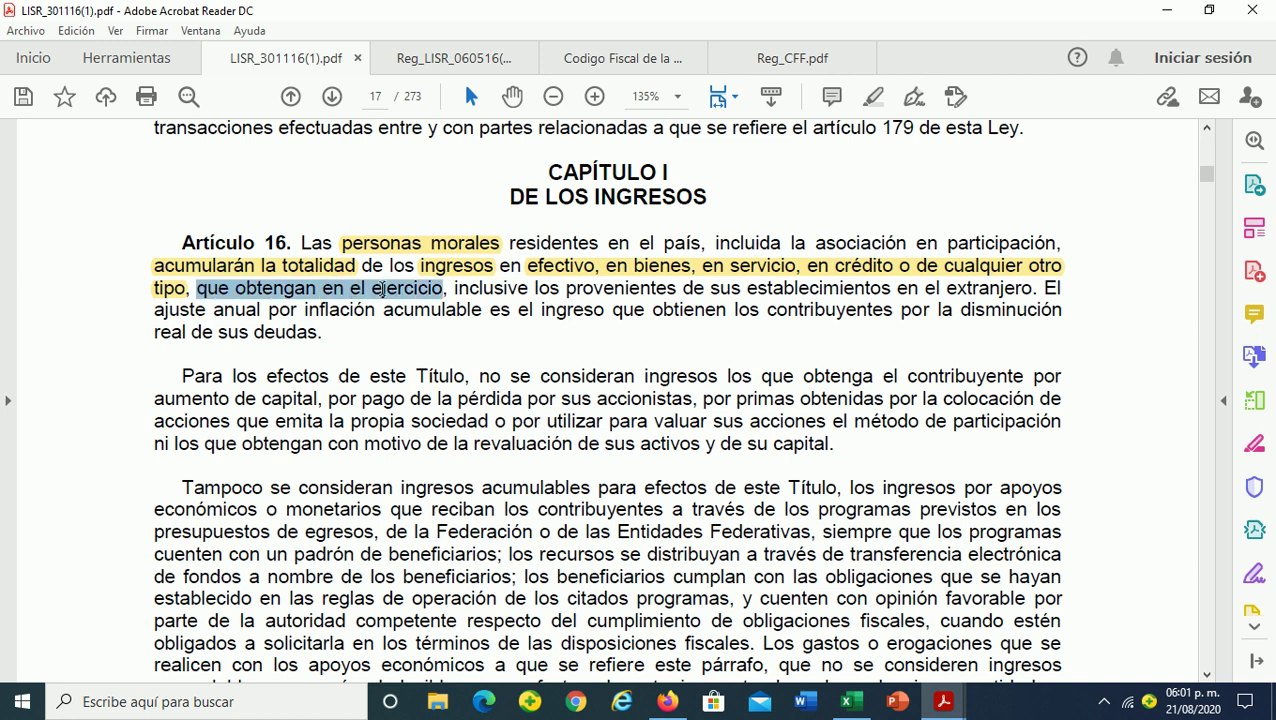
{"action": "left_click", "coordinate": [873, 98]}
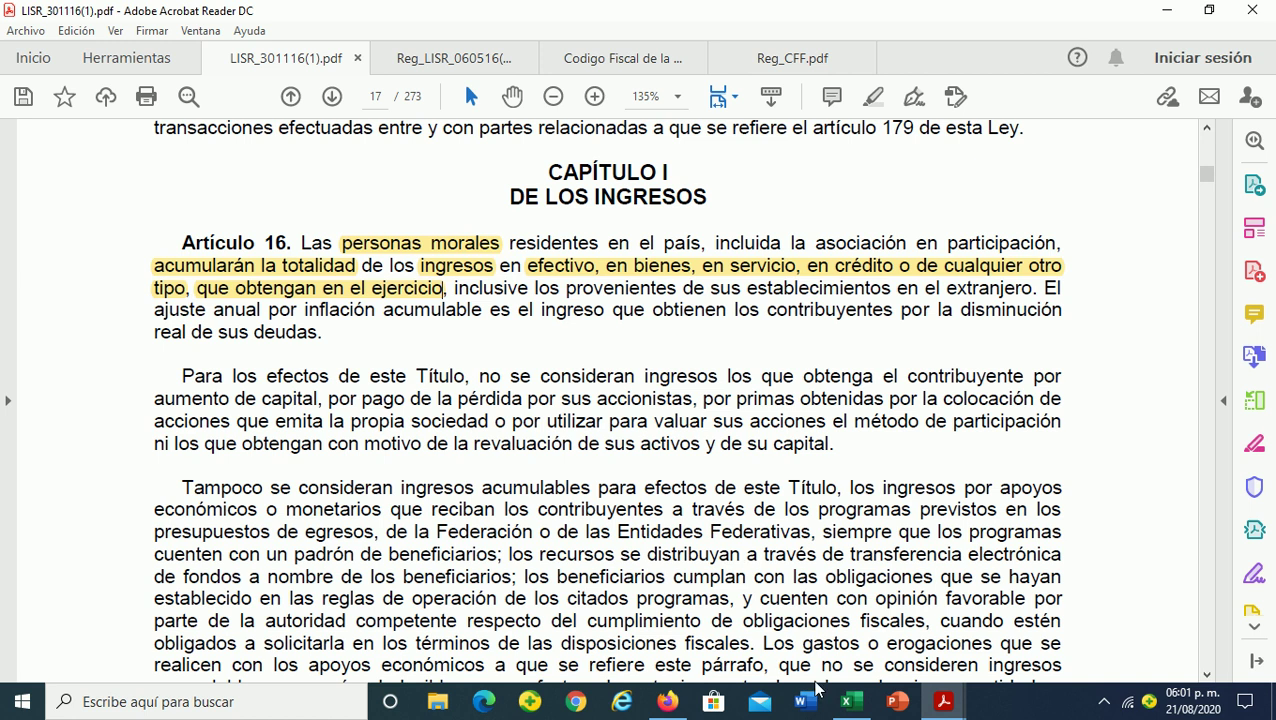
{"action": "left_click", "coordinate": [848, 703]}
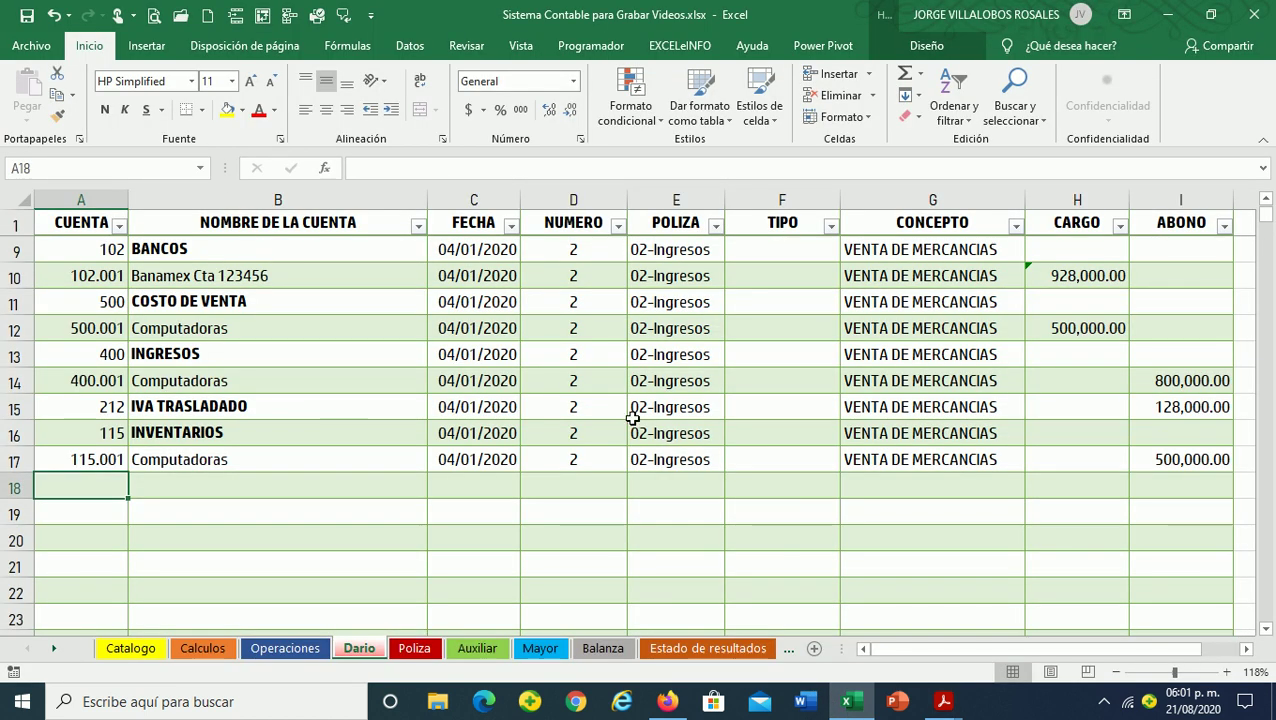
Select the INGRESOS lines in rows 13–14 and check the VENTA DE MERCANCIAS concept in row 10
{"action": "left_click_drag", "start_coordinate": [1190, 385], "coordinate": [183, 375]}
{"action": "left_click", "coordinate": [922, 287]}
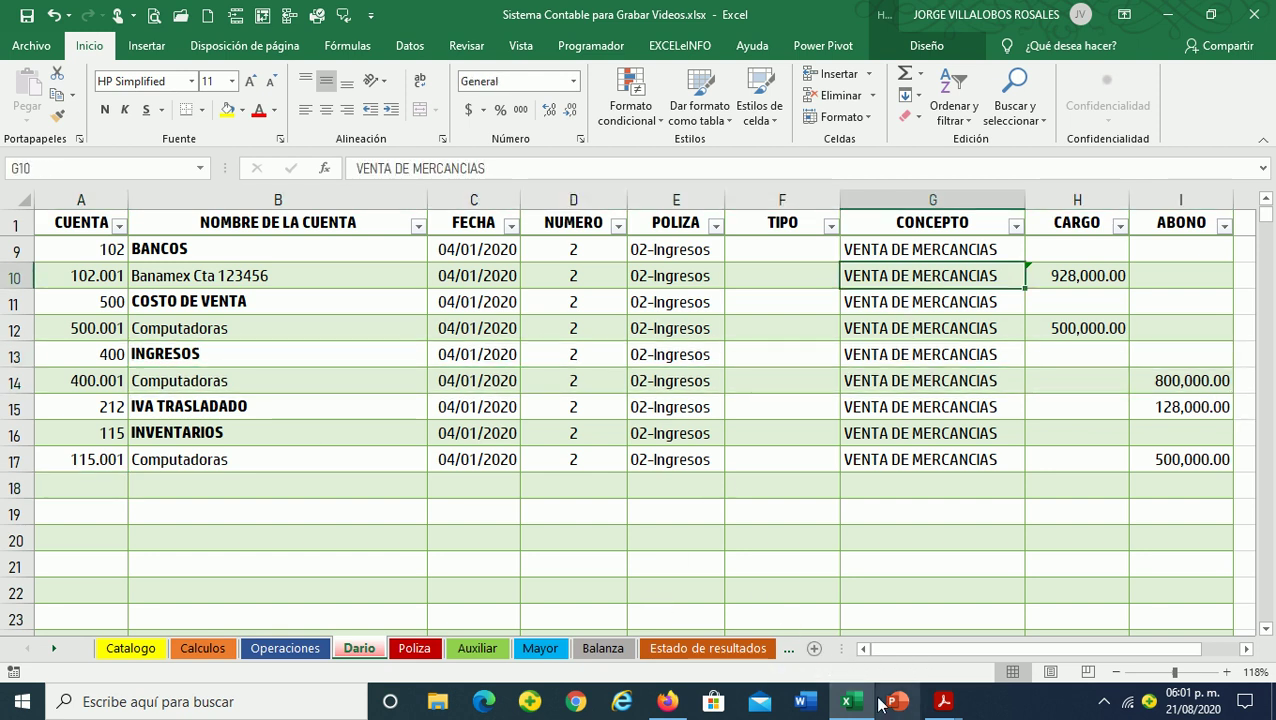
Bring the LISR law PDF back and scroll to Artículo 25 on page 30
{"action": "mouse_move", "coordinate": [943, 701]}
{"action": "left_click", "coordinate": [636, 615]}
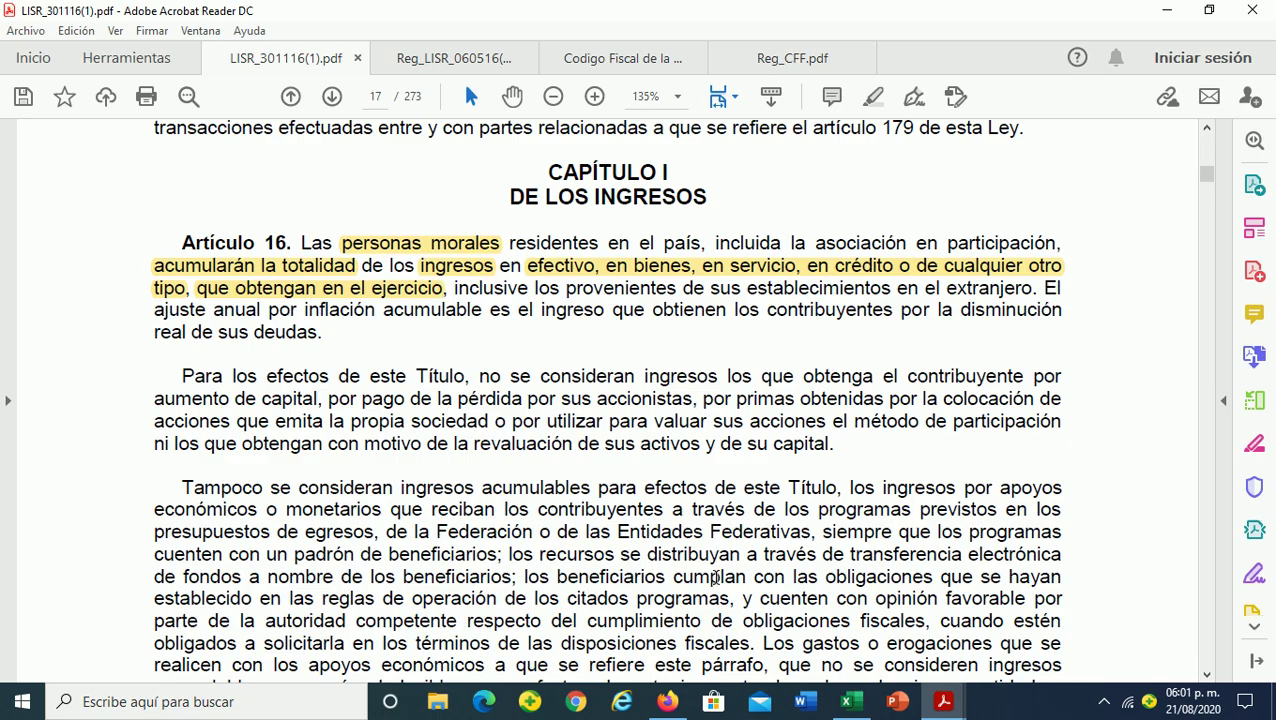
{"action": "scroll", "coordinate": [715, 578], "scroll_direction": "down", "scroll_amount": 3}
{"action": "scroll", "coordinate": [715, 578], "scroll_direction": "down", "scroll_amount": 5}
{"action": "scroll", "coordinate": [715, 578], "scroll_direction": "down", "scroll_amount": 3}
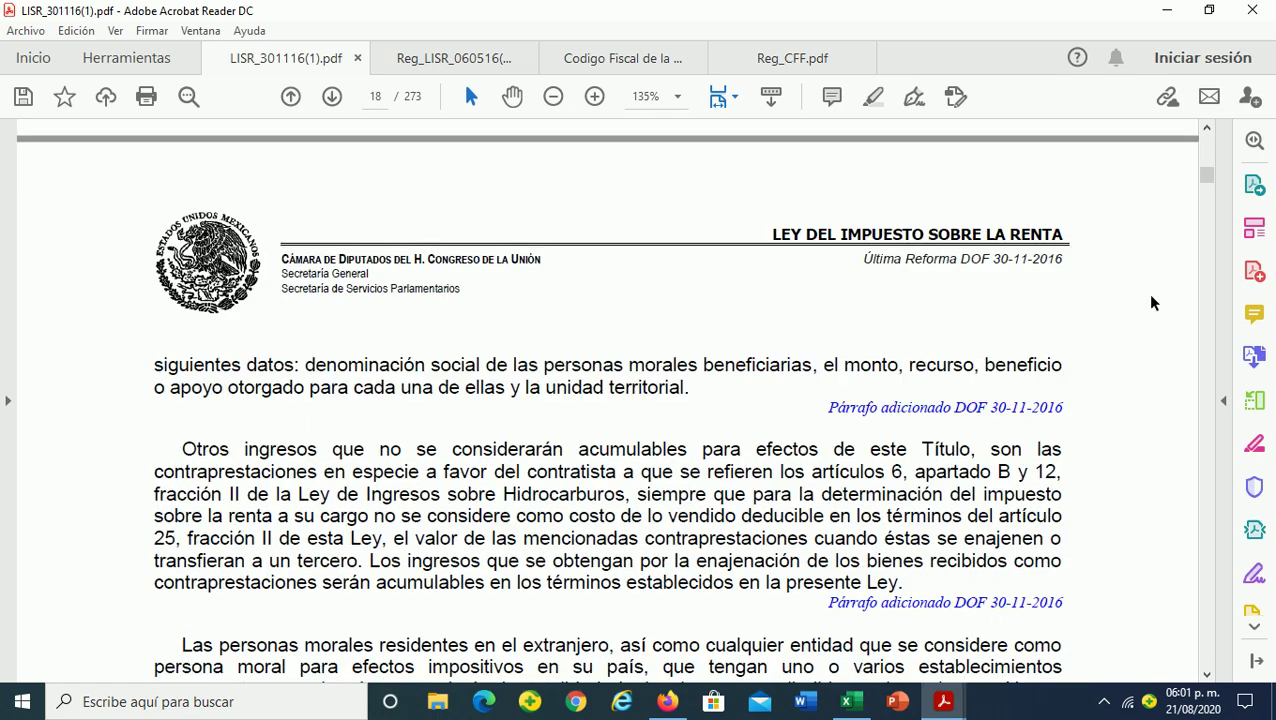
{"action": "left_click_drag", "start_coordinate": [1206, 176], "coordinate": [1208, 188]}
{"action": "scroll", "coordinate": [1009, 474], "scroll_direction": "down", "scroll_amount": 1}
{"action": "scroll", "coordinate": [1009, 474], "scroll_direction": "down", "scroll_amount": 2}
{"action": "scroll", "coordinate": [1009, 474], "scroll_direction": "down", "scroll_amount": 2}
{"action": "scroll", "coordinate": [1009, 474], "scroll_direction": "down", "scroll_amount": 2}
{"action": "scroll", "coordinate": [1009, 474], "scroll_direction": "down", "scroll_amount": 4}
{"action": "scroll", "coordinate": [1009, 474], "scroll_direction": "down", "scroll_amount": 2}
{"action": "scroll", "coordinate": [1009, 478], "scroll_direction": "down", "scroll_amount": 3}
{"action": "scroll", "coordinate": [1009, 478], "scroll_direction": "down", "scroll_amount": 3}
{"action": "scroll", "coordinate": [1009, 478], "scroll_direction": "down", "scroll_amount": 4}
{"action": "scroll", "coordinate": [1009, 478], "scroll_direction": "down", "scroll_amount": 3}
{"action": "scroll", "coordinate": [1009, 474], "scroll_direction": "down", "scroll_amount": 4}
{"action": "scroll", "coordinate": [1003, 470], "scroll_direction": "down", "scroll_amount": 3}
{"action": "scroll", "coordinate": [1000, 468], "scroll_direction": "down", "scroll_amount": 3}
{"action": "scroll", "coordinate": [999, 467], "scroll_direction": "down", "scroll_amount": 4}
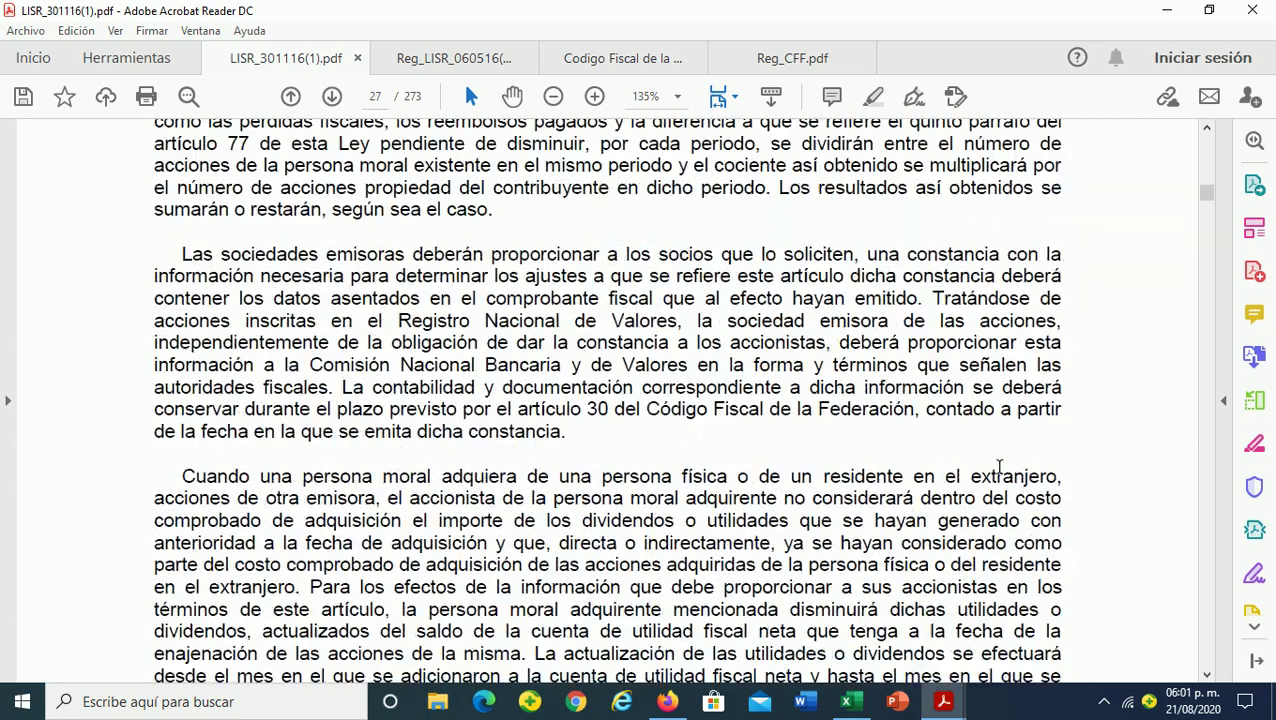
{"action": "scroll", "coordinate": [999, 467], "scroll_direction": "down", "scroll_amount": 4}
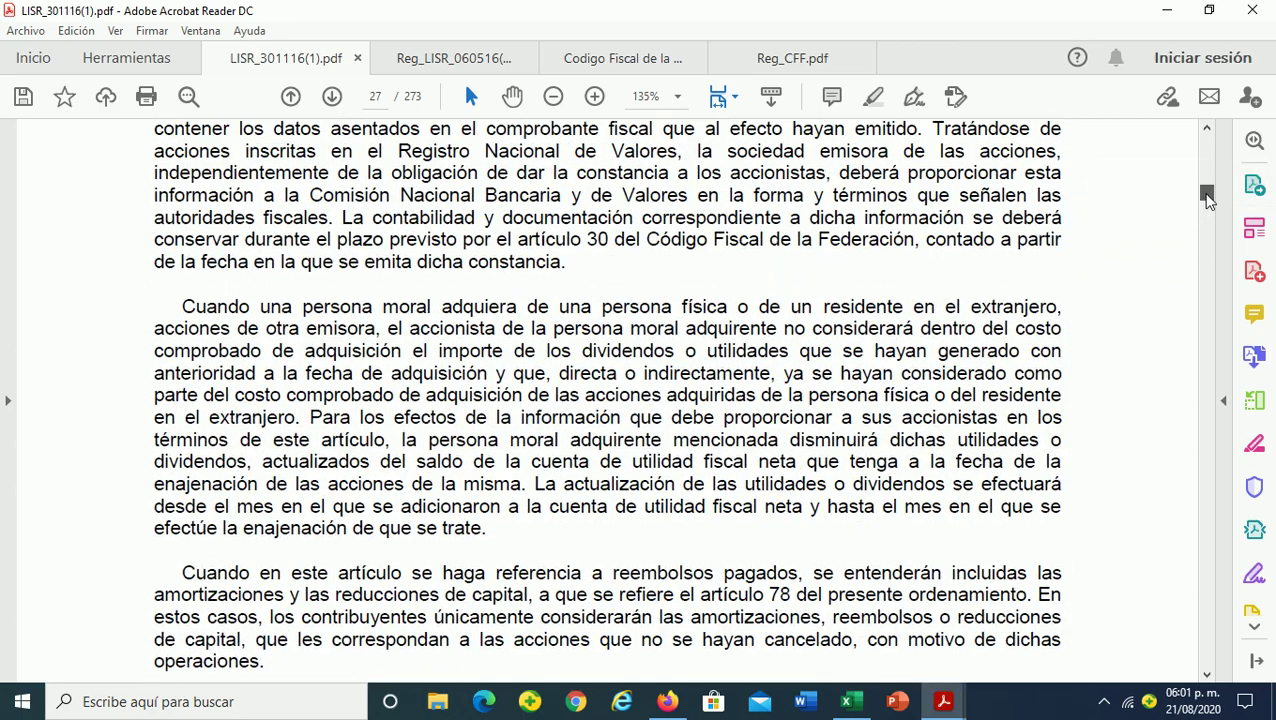
{"action": "left_click_drag", "start_coordinate": [1207, 200], "coordinate": [1207, 205]}
{"action": "scroll", "coordinate": [1003, 331], "scroll_direction": "up", "scroll_amount": 3}
{"action": "scroll", "coordinate": [1003, 332], "scroll_direction": "up", "scroll_amount": 4}
{"action": "scroll", "coordinate": [1004, 334], "scroll_direction": "up", "scroll_amount": 4}
{"action": "scroll", "coordinate": [1005, 336], "scroll_direction": "down", "scroll_amount": 5}
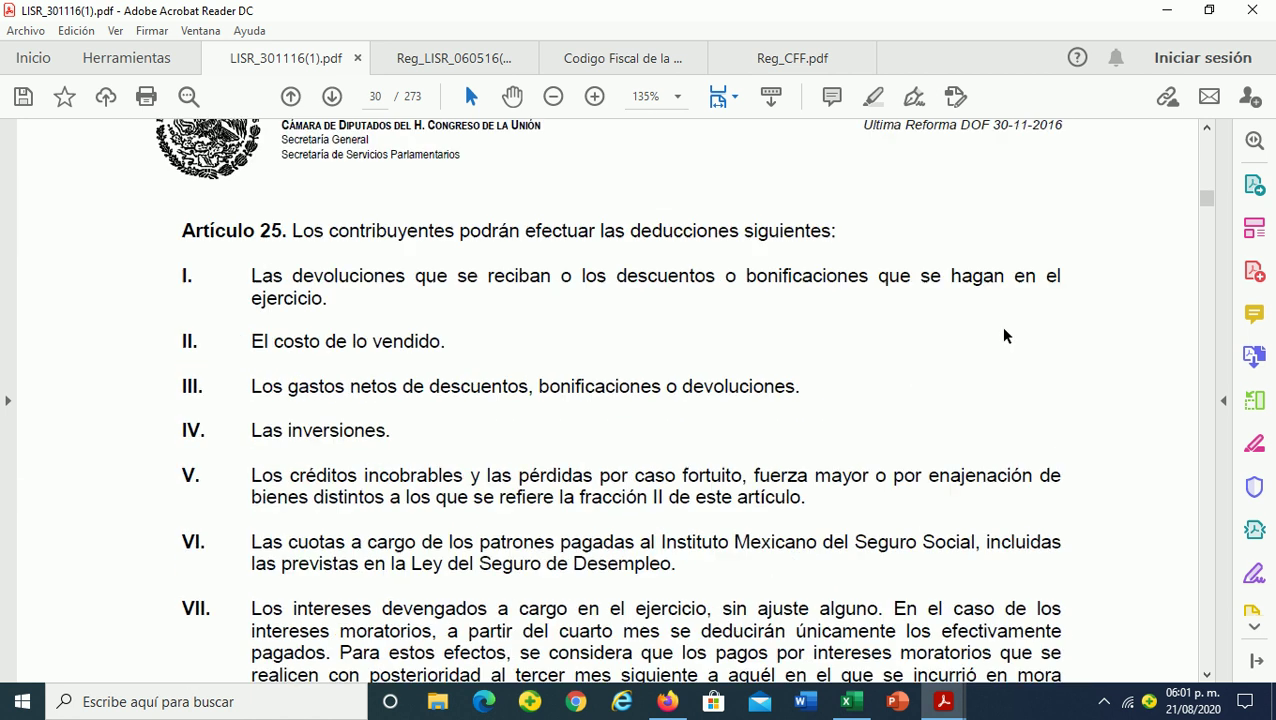
{"action": "scroll", "coordinate": [1005, 335], "scroll_direction": "down", "scroll_amount": 1}
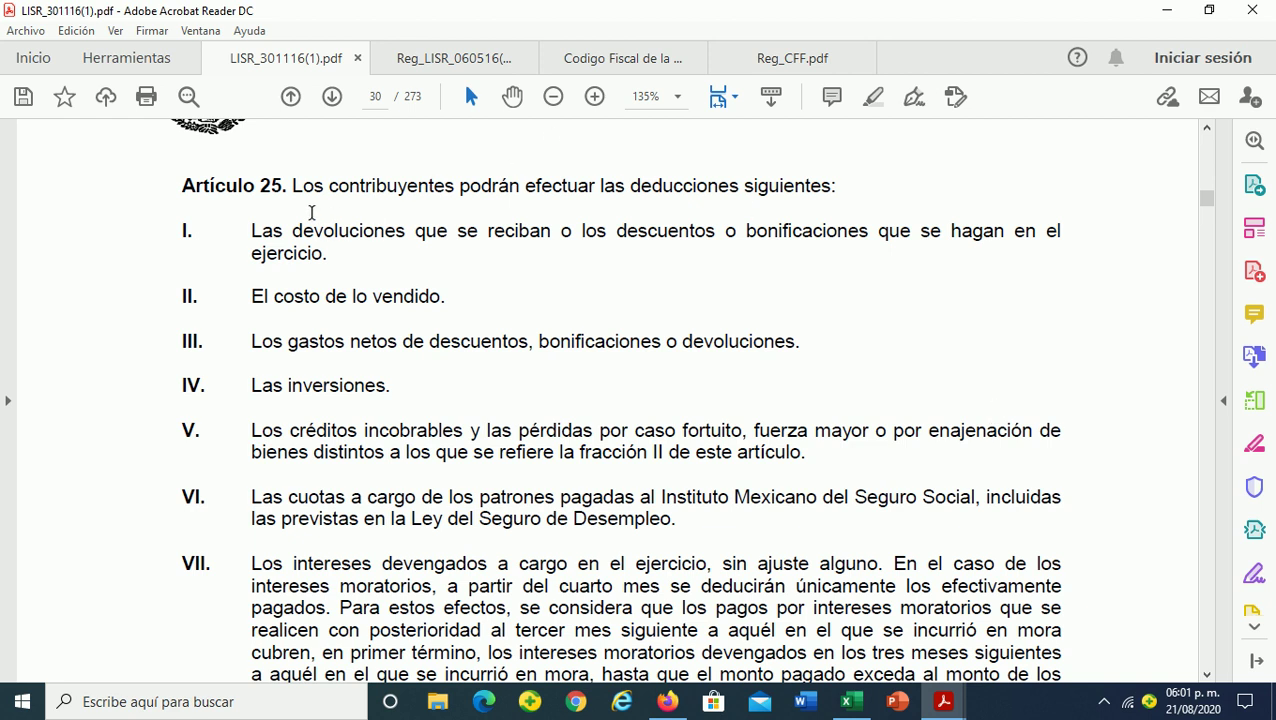
Highlight the Artículo 25 opening line and the 'II. El costo de lo vendido' line in yellow
{"action": "mouse_move", "coordinate": [178, 185]}
{"action": "left_mouse_down"}
{"action": "mouse_move", "coordinate": [731, 192]}
{"action": "mouse_move", "coordinate": [850, 180]}
{"action": "left_mouse_up"}
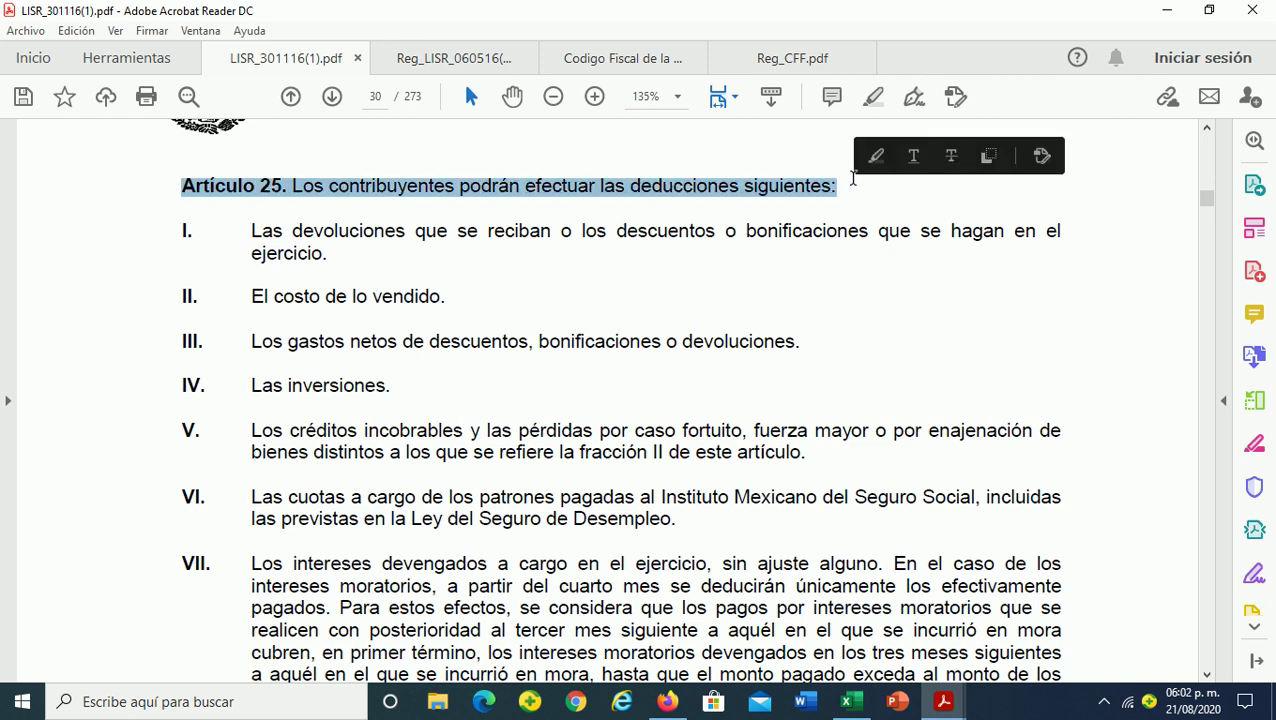
{"action": "left_click", "coordinate": [873, 96]}
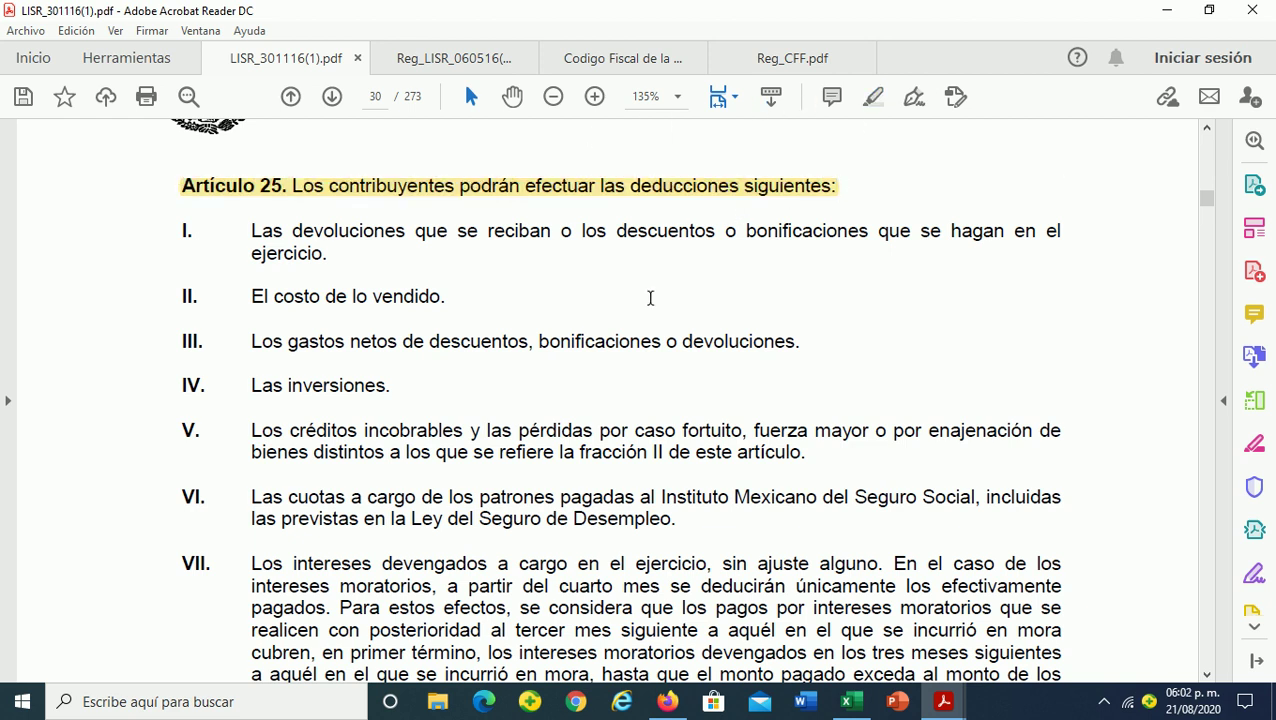
{"action": "scroll", "coordinate": [614, 335], "scroll_direction": "down", "scroll_amount": 1}
{"action": "left_click_drag", "start_coordinate": [181, 250], "coordinate": [461, 251]}
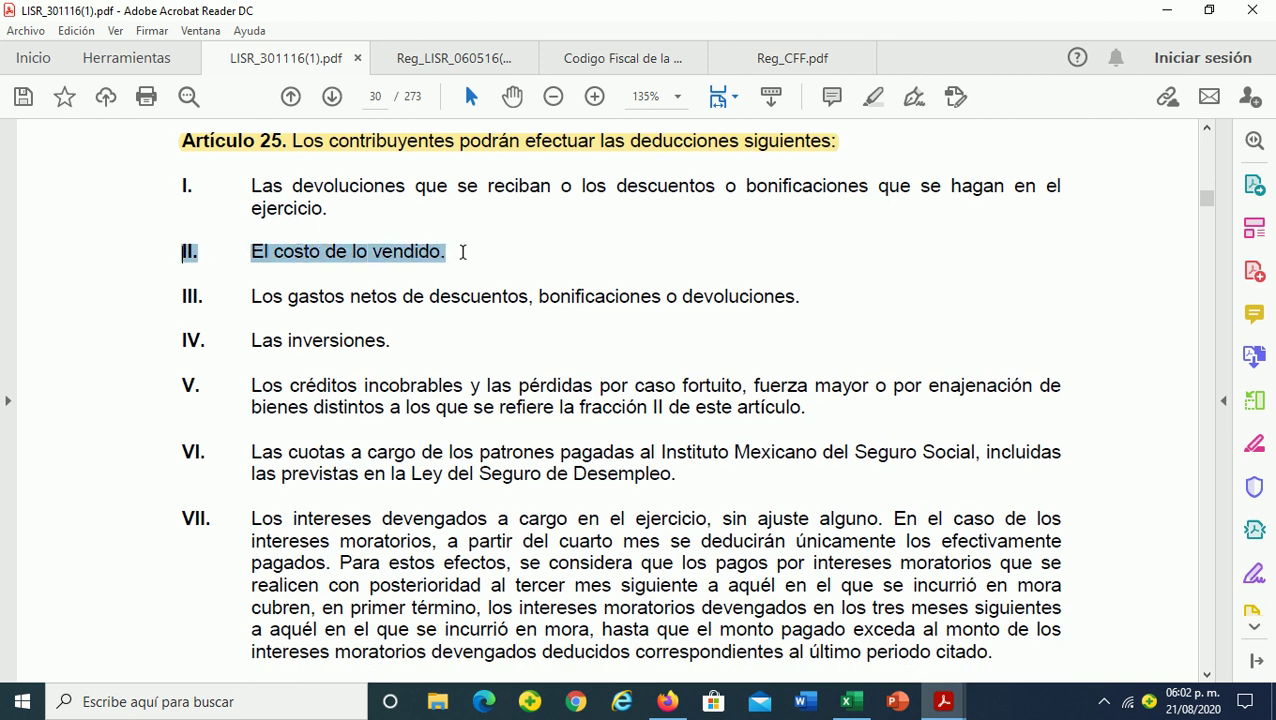
{"action": "left_click", "coordinate": [873, 96]}
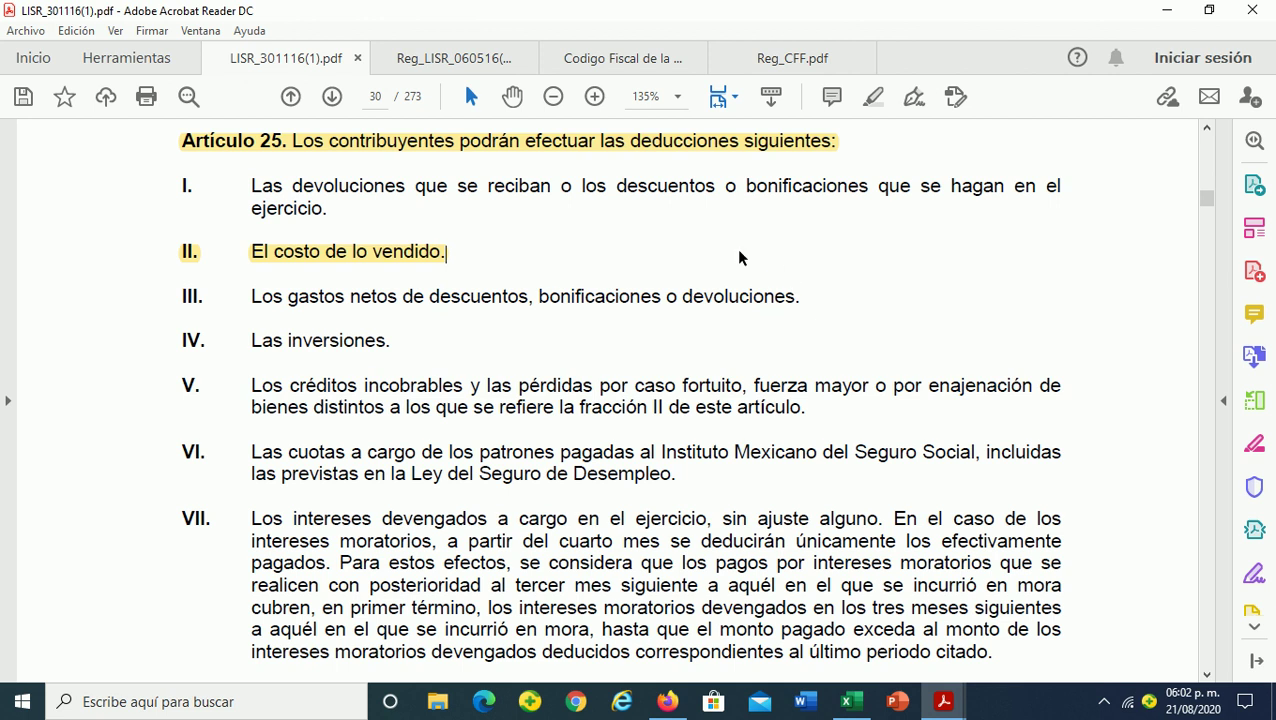
Bring the Excel journal back to the front and save the workbook
{"action": "left_click", "coordinate": [848, 703]}
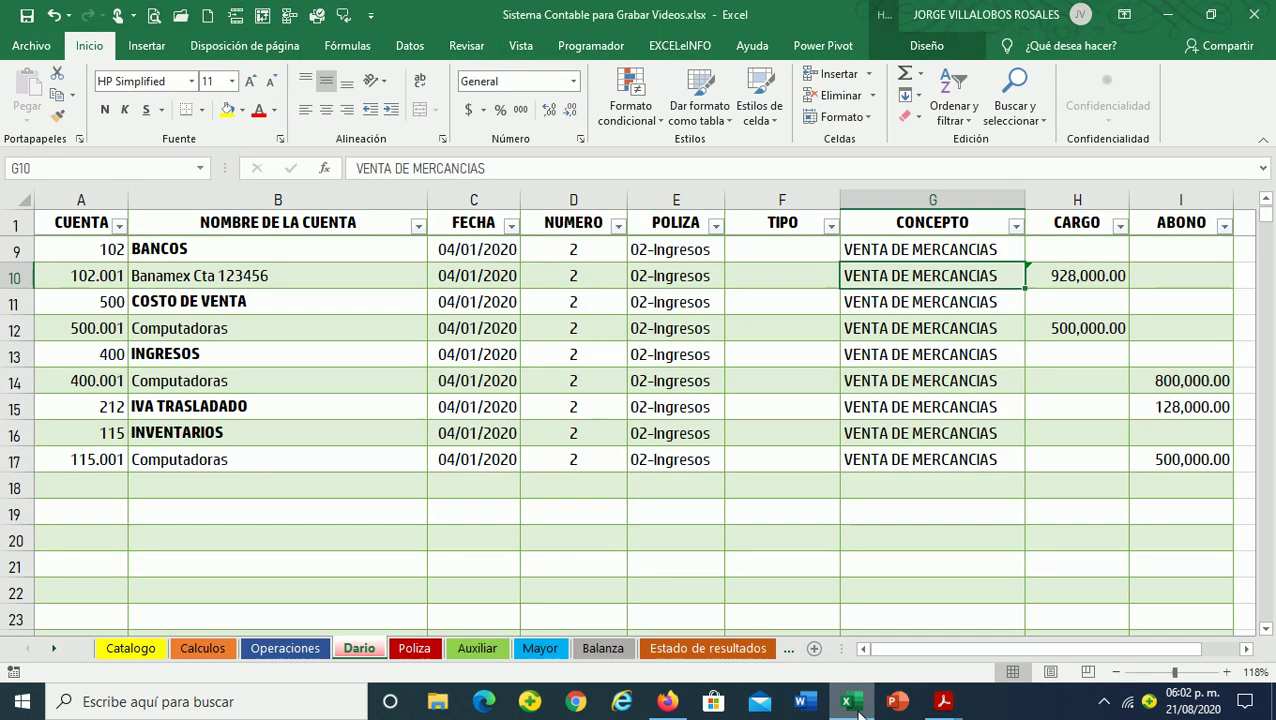
{"action": "left_click", "coordinate": [302, 400]}
{"action": "left_click", "coordinate": [106, 486]}
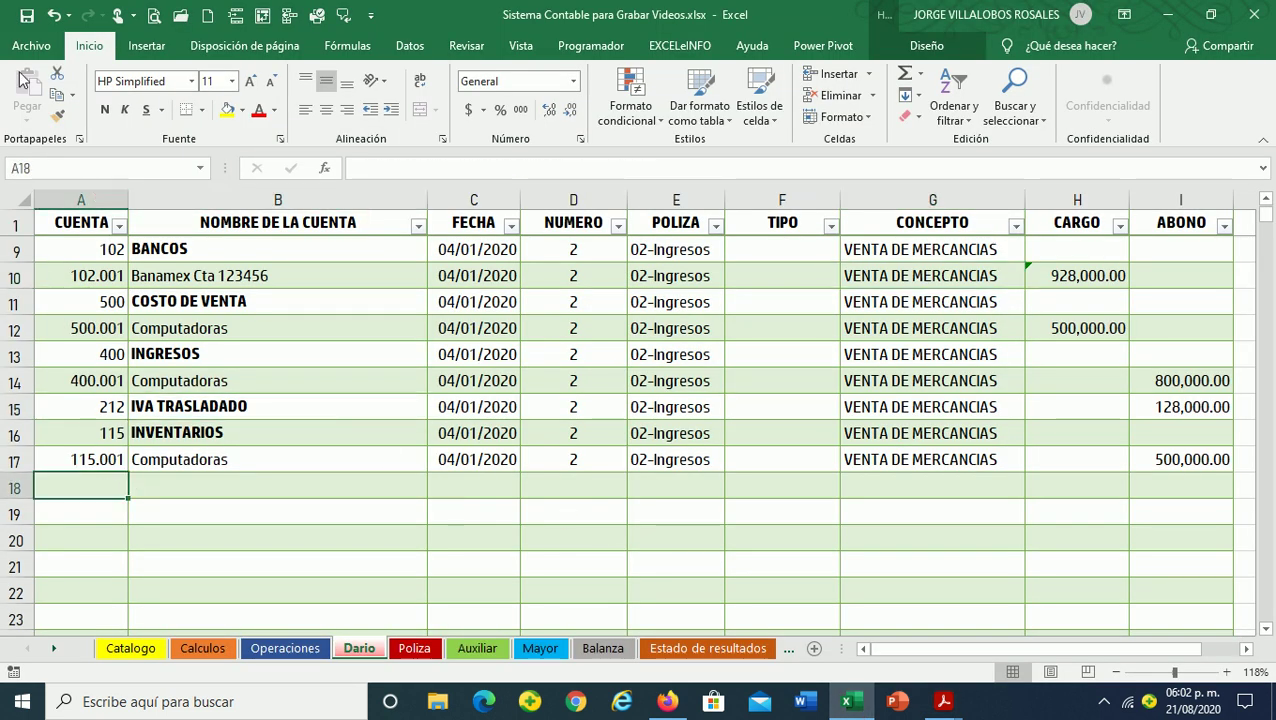
{"action": "left_click", "coordinate": [27, 17]}
Review the Computadoras, COSTO DE VENTA and IVA TRASLADADO rows and their formulas
{"action": "left_click_drag", "start_coordinate": [120, 375], "coordinate": [1142, 376]}
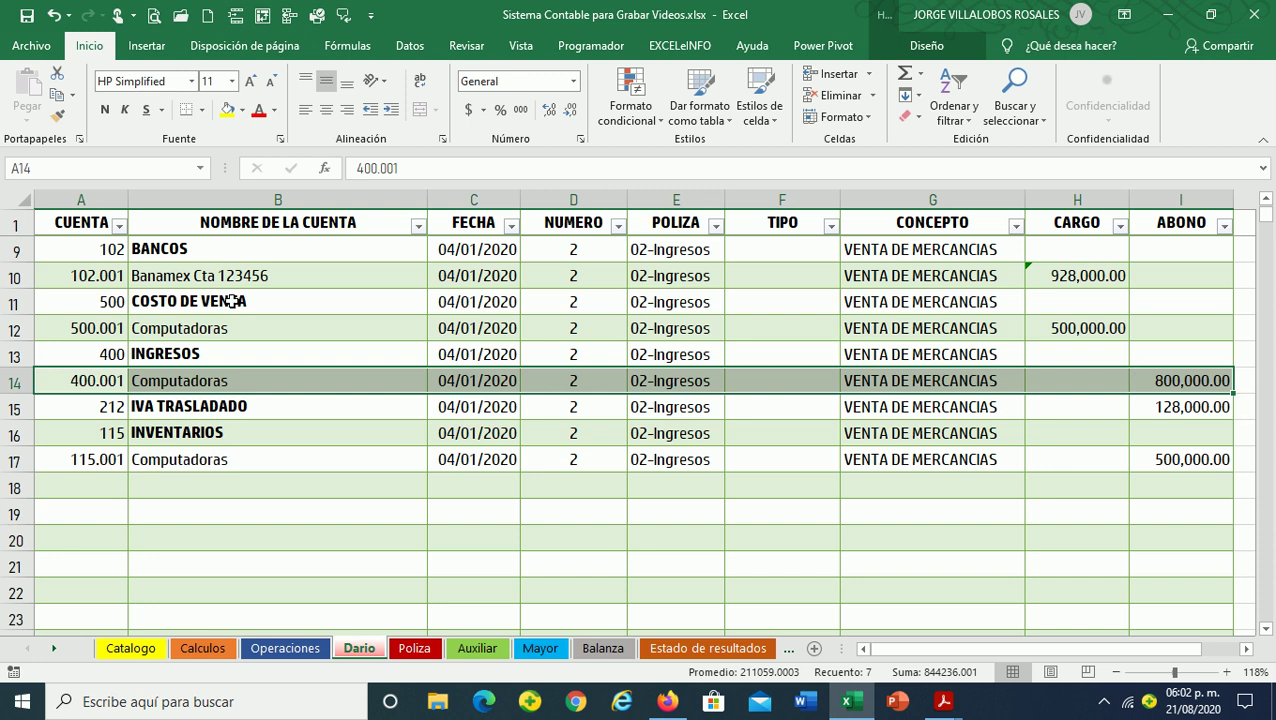
{"action": "left_click_drag", "start_coordinate": [105, 300], "coordinate": [1035, 311]}
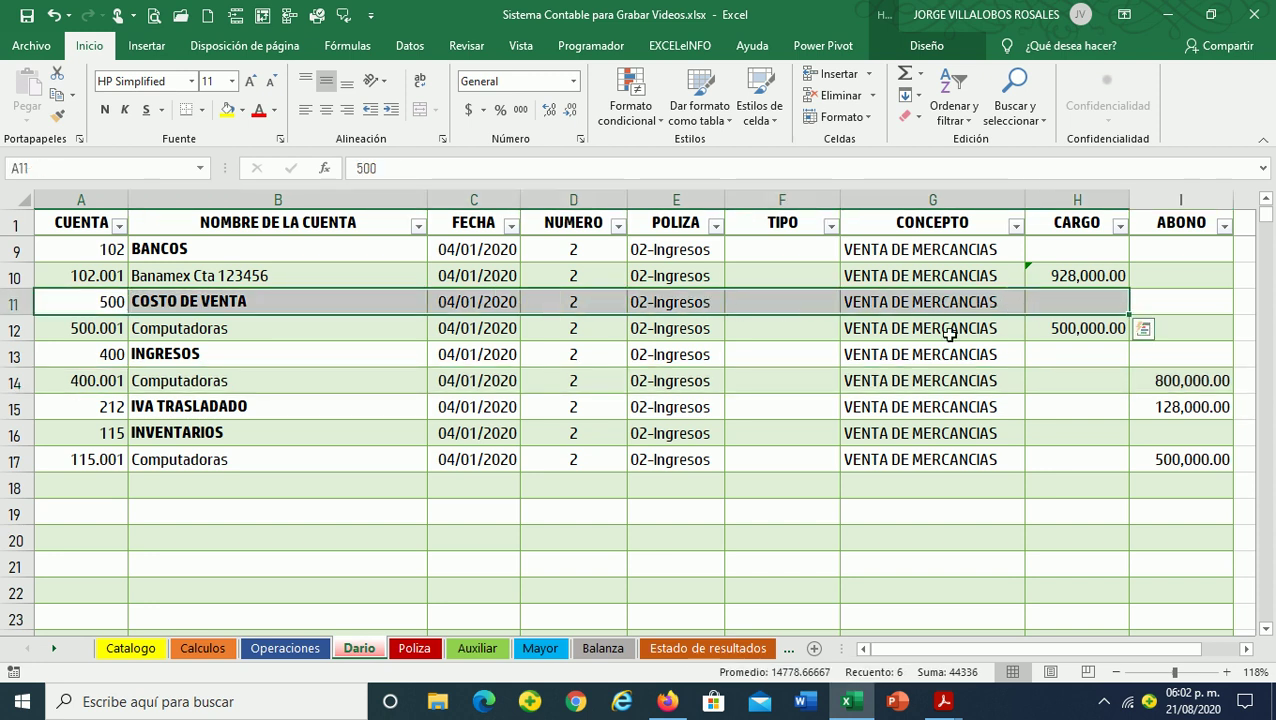
{"action": "left_click", "coordinate": [1084, 283]}
{"action": "left_click_drag", "start_coordinate": [1200, 405], "coordinate": [5, 417]}
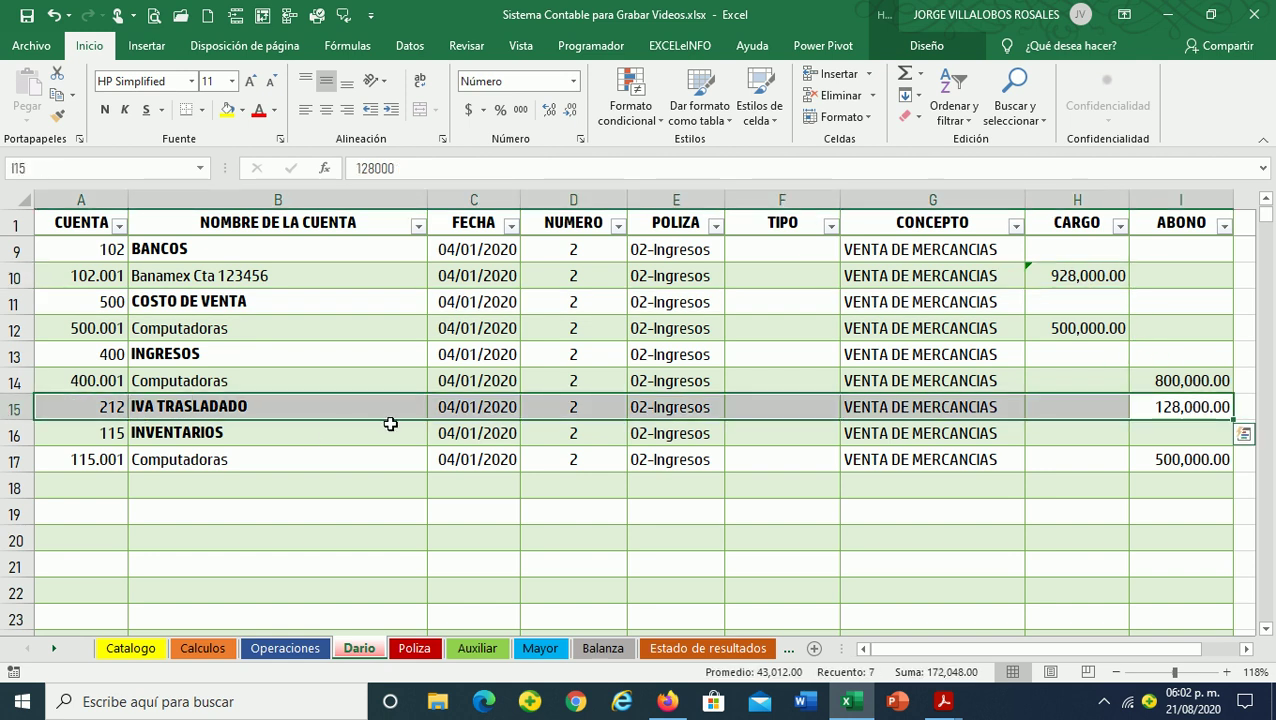
{"action": "left_click", "coordinate": [159, 485]}
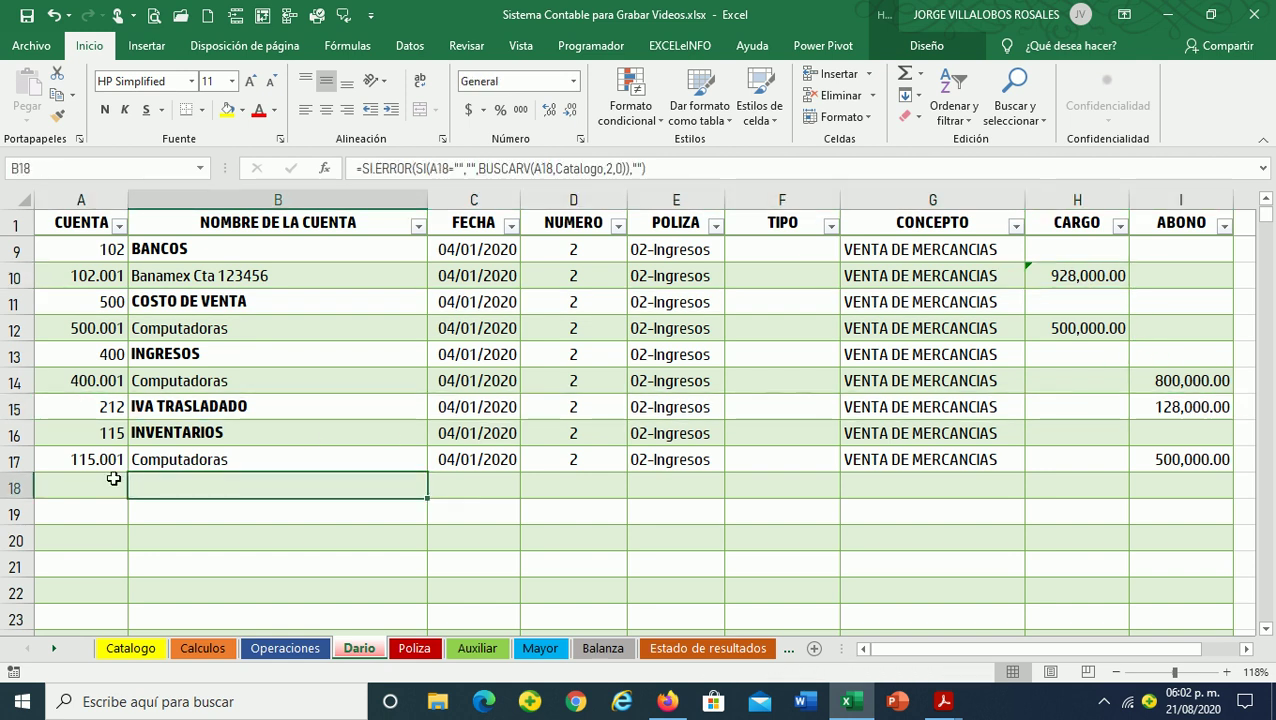
Enter account 700 in A18 and account 701 in A19
{"action": "left_click", "coordinate": [114, 480]}
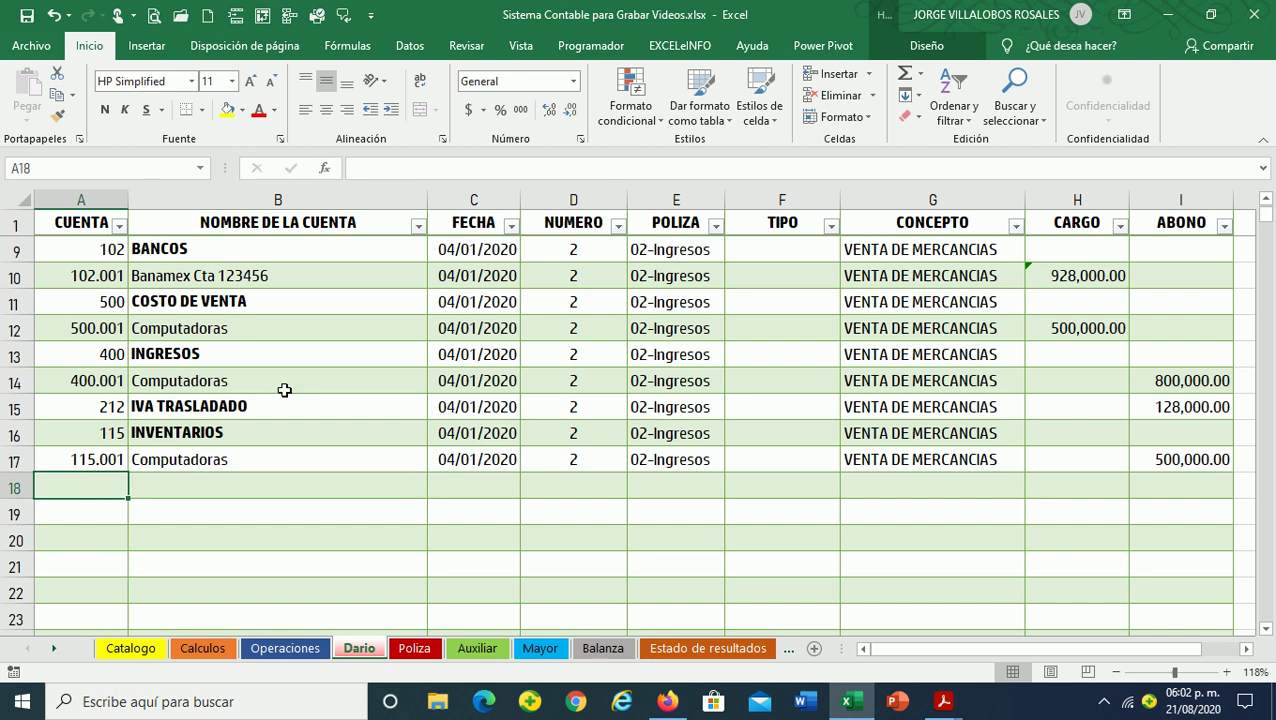
{"action": "type", "text": "700"}
{"action": "key", "text": "Return"}
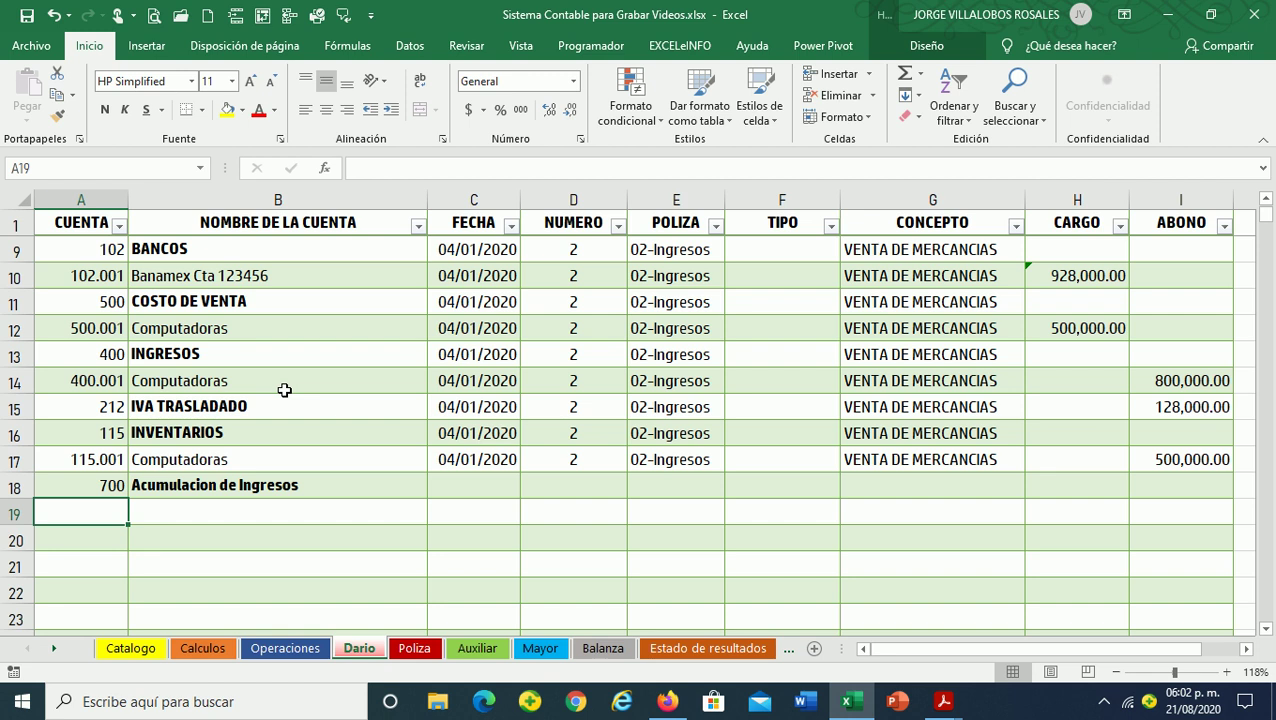
{"action": "type", "text": "701"}
{"action": "key", "text": "Return"}
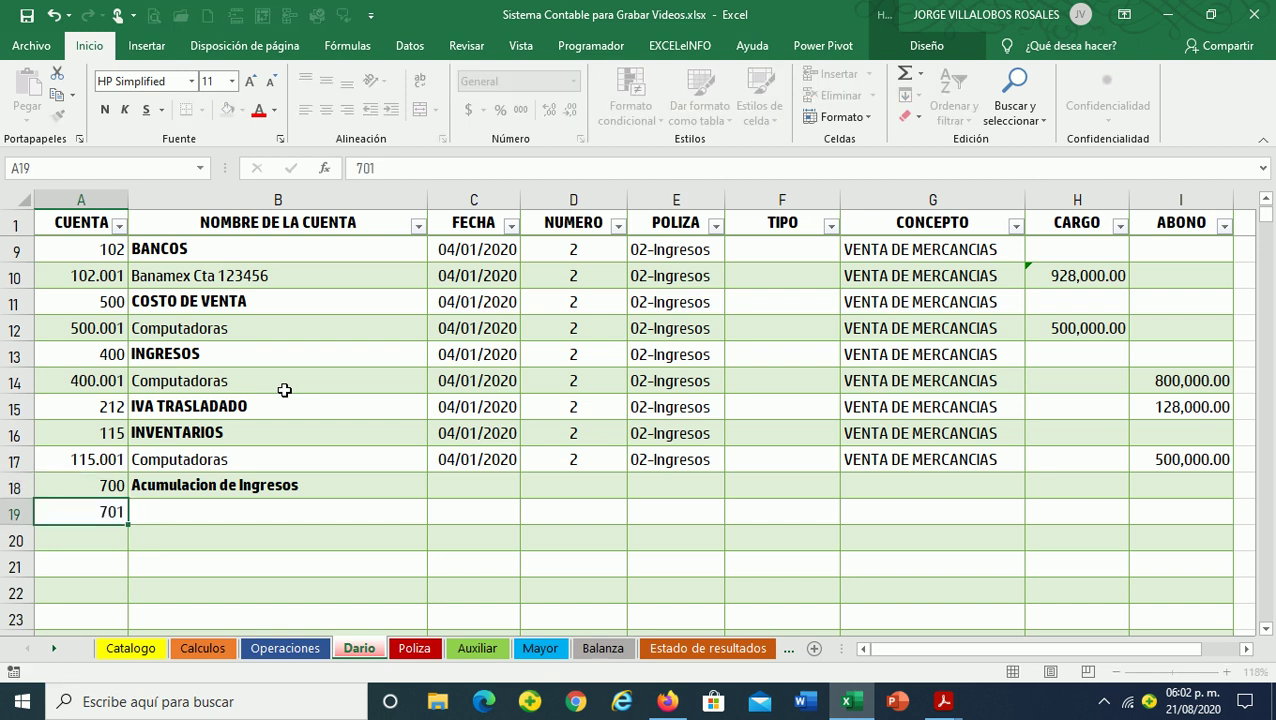
Enter 800,000.00 as the row 18 charge and the row 19 credit
{"action": "key", "text": "Up"}
{"action": "key", "text": "Up"}
{"action": "key", "text": "Right"}
{"action": "key", "text": "Right"}
{"action": "key", "text": "Right"}
{"action": "key", "text": "Right"}
{"action": "key", "text": "Right"}
{"action": "key", "text": "Right"}
{"action": "key", "text": "Right"}
{"action": "key", "text": "Left"}
{"action": "key", "text": "Left"}
{"action": "key", "text": "Left"}
{"action": "key", "text": "Right"}
{"action": "key", "text": "Right"}
{"action": "key", "text": "Right"}
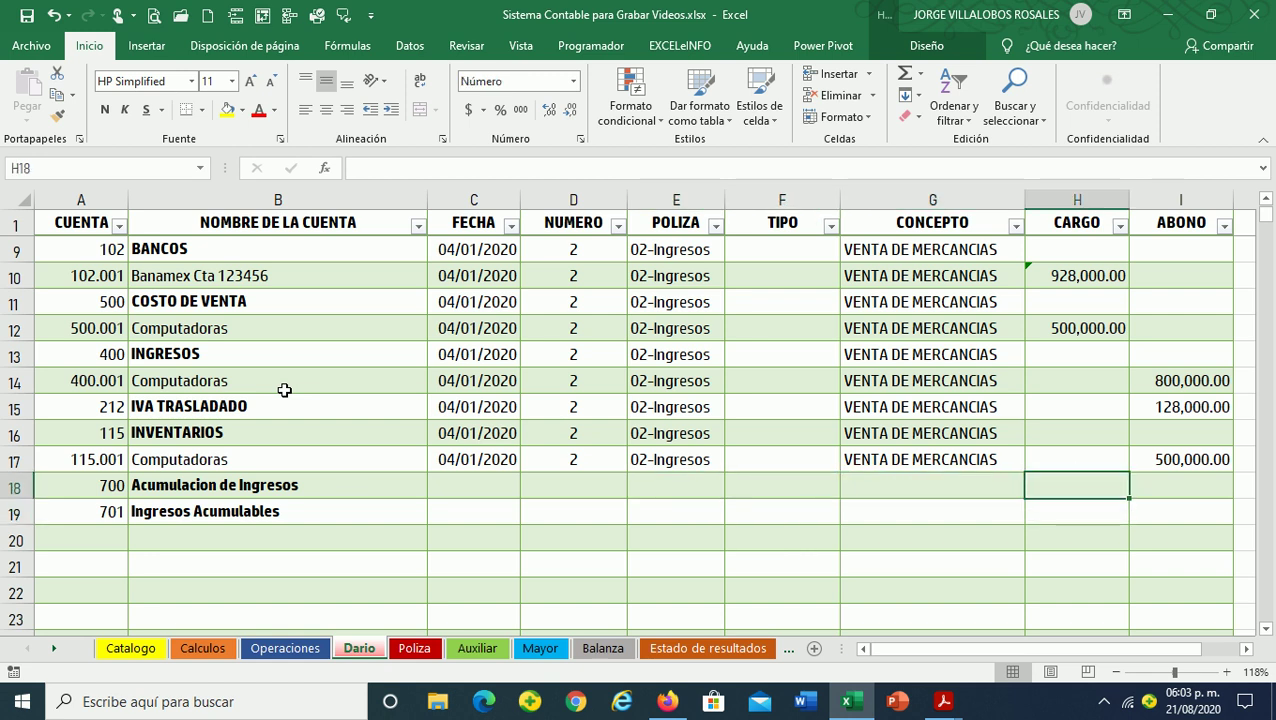
{"action": "type", "text": "80"}
{"action": "type", "text": "000"}
{"action": "key", "text": "Return"}
{"action": "key", "text": "Up"}
{"action": "key", "text": "Up"}
{"action": "key", "text": "Up"}
{"action": "key", "text": "Up"}
{"action": "key", "text": "Up"}
{"action": "key", "text": "Right"}
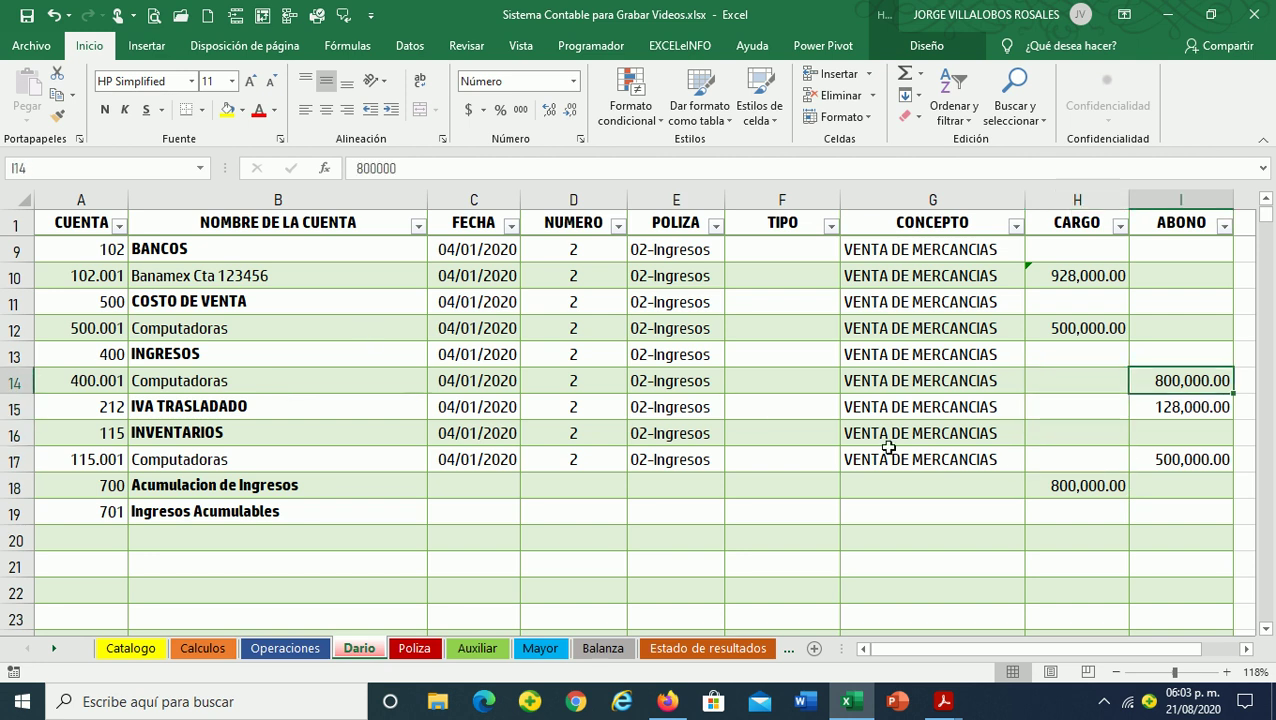
{"action": "left_click", "coordinate": [1064, 488], "text": "ctrl"}
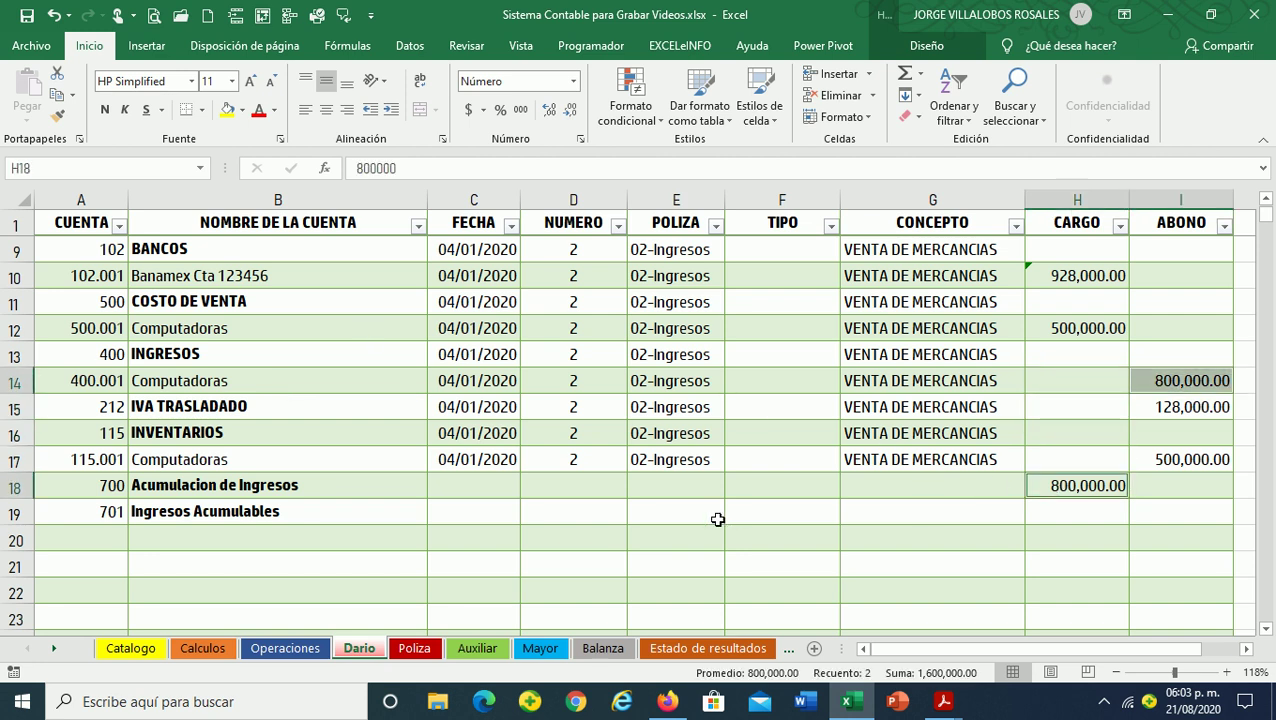
{"action": "left_click", "coordinate": [1152, 512]}
{"action": "type", "text": "80"}
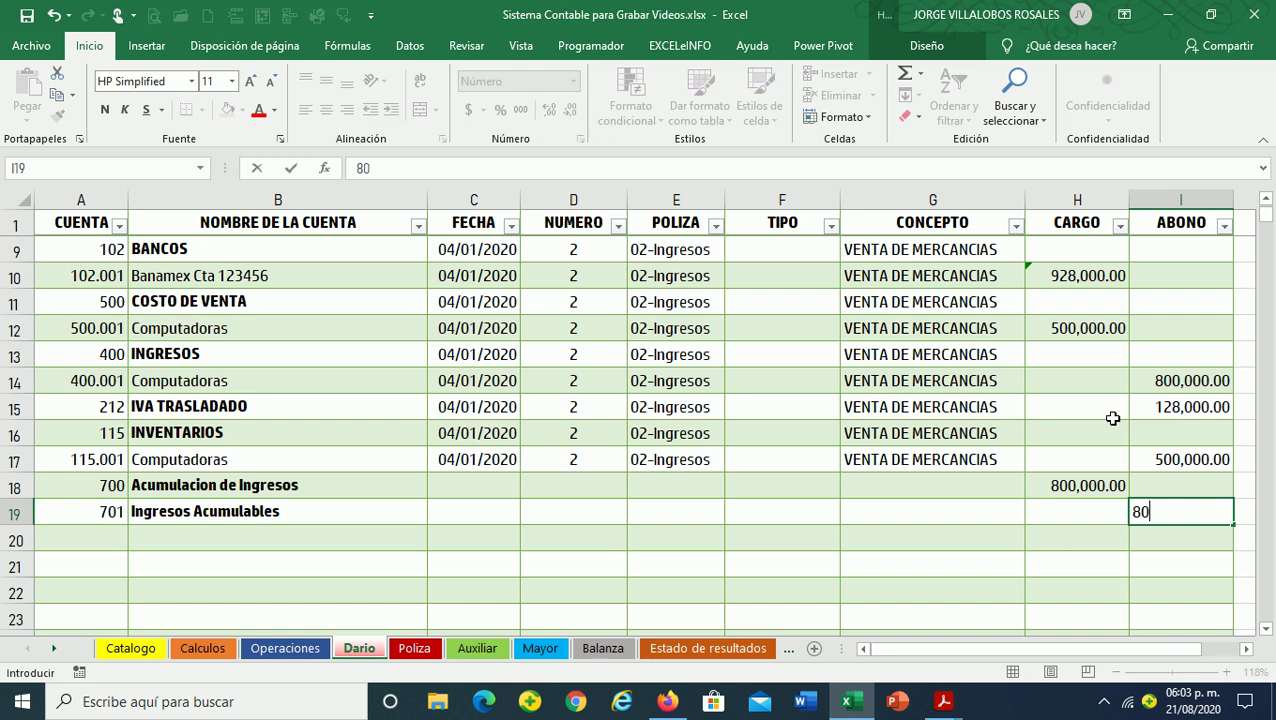
{"action": "type", "text": "00"}
{"action": "key", "text": "Return"}
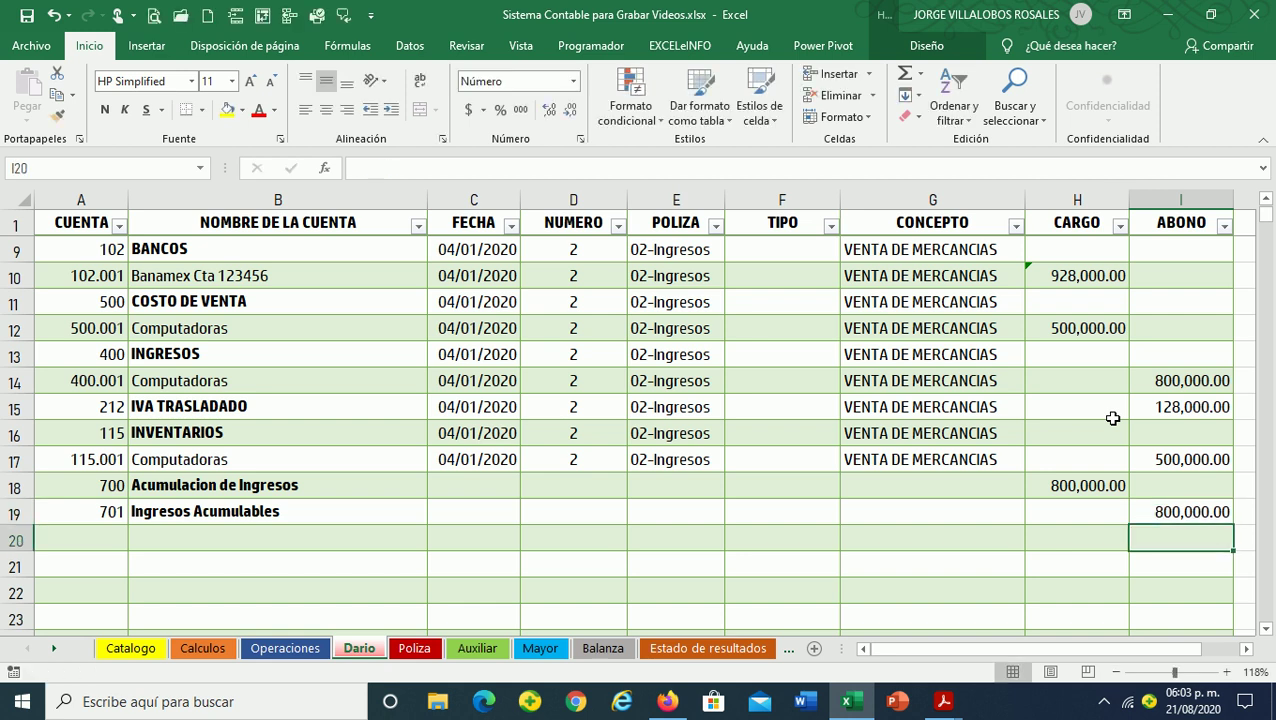
Copy row 17's date, number, poliza and concept down into rows 18–19
{"action": "key", "text": "Up"}
{"action": "key", "text": "Left"}
{"action": "key", "text": "Up"}
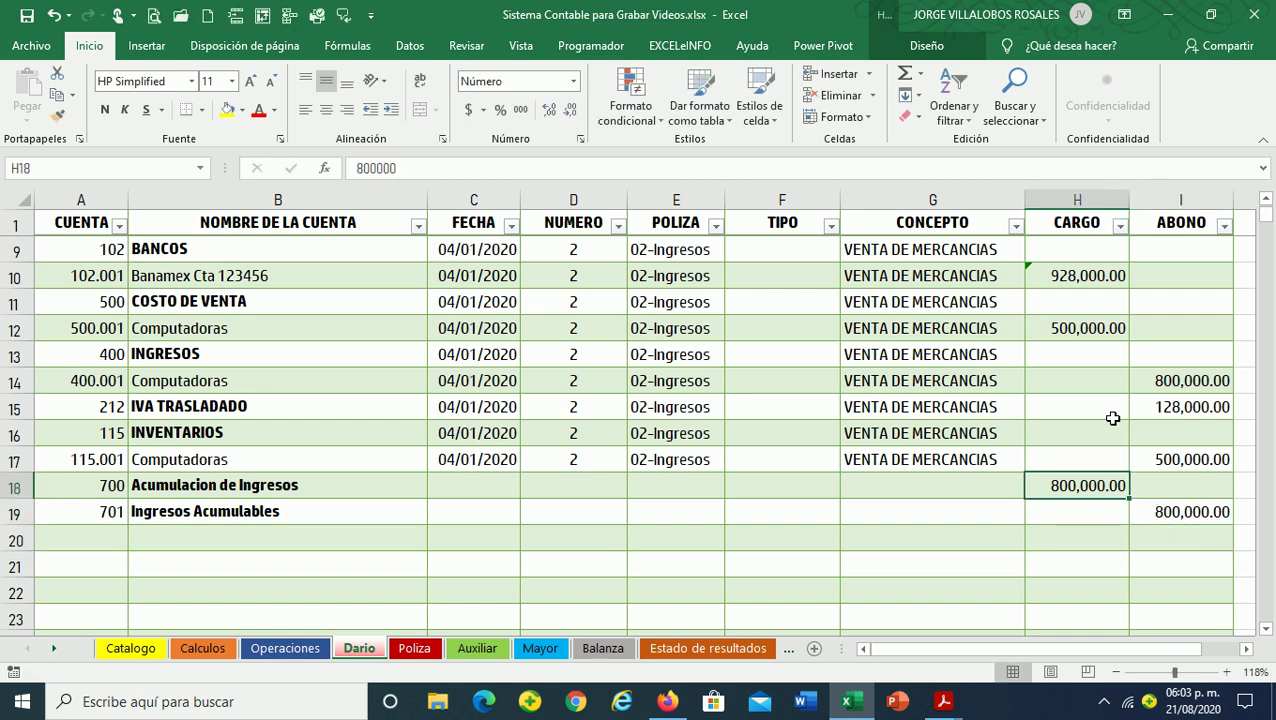
{"action": "key", "text": "Left"}
{"action": "key", "text": "Left"}
{"action": "key", "text": "Left"}
{"action": "key", "text": "Left"}
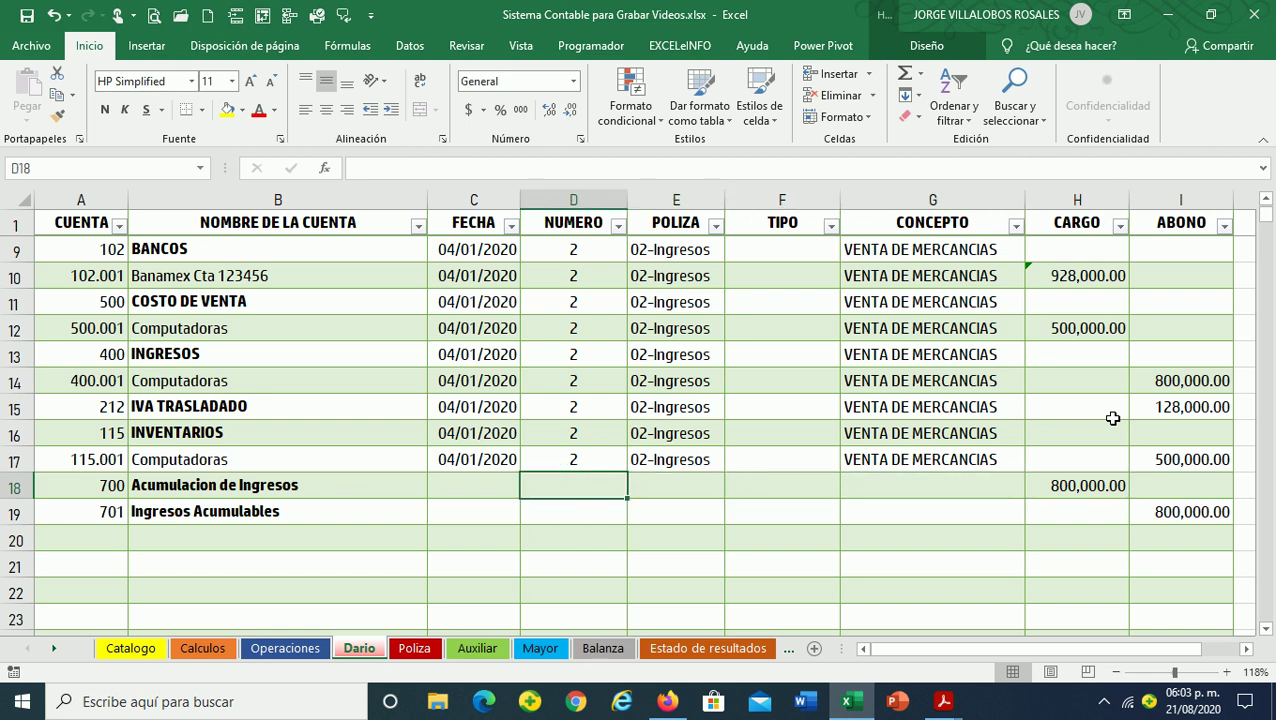
{"action": "key", "text": "Left"}
{"action": "key", "text": "Up"}
{"action": "key", "text": "shift+Right"}
{"action": "key", "text": "shift+Right"}
{"action": "key", "text": "shift+Right"}
{"action": "key", "text": "shift+Right"}
{"action": "key", "text": "shift+Down"}
{"action": "key", "text": "shift+Down"}
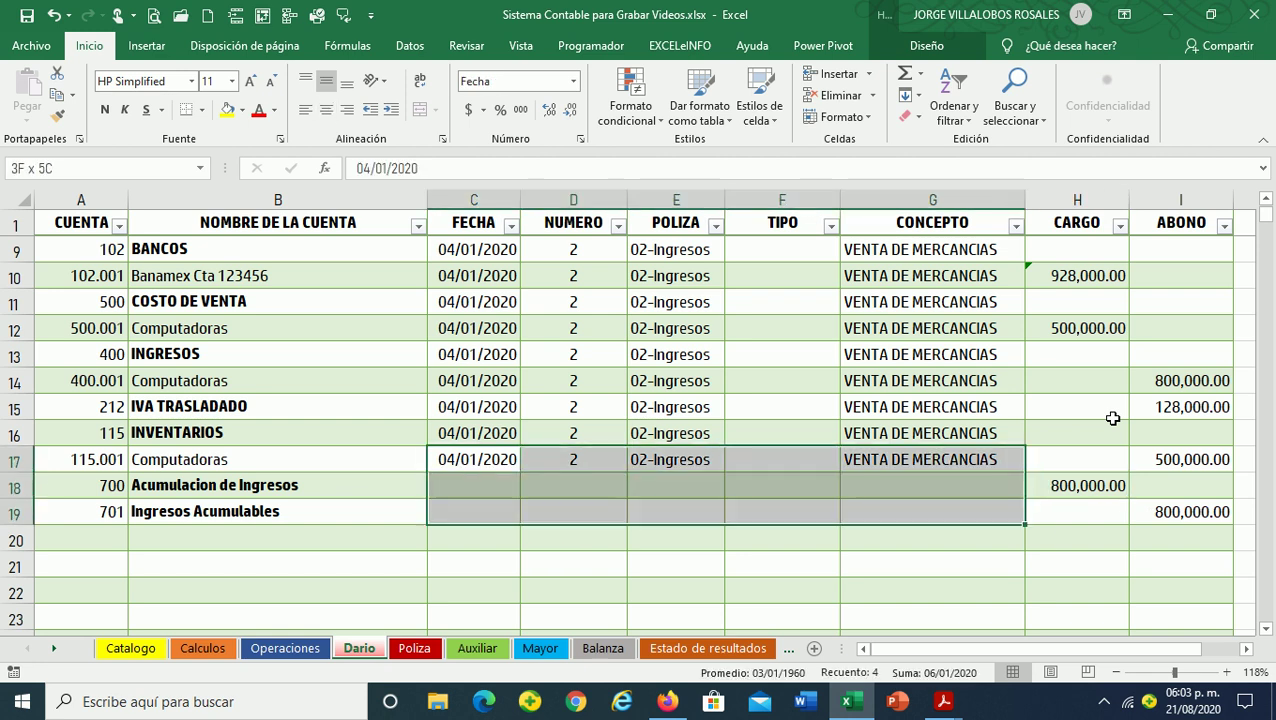
{"action": "key", "text": "ctrl+j"}
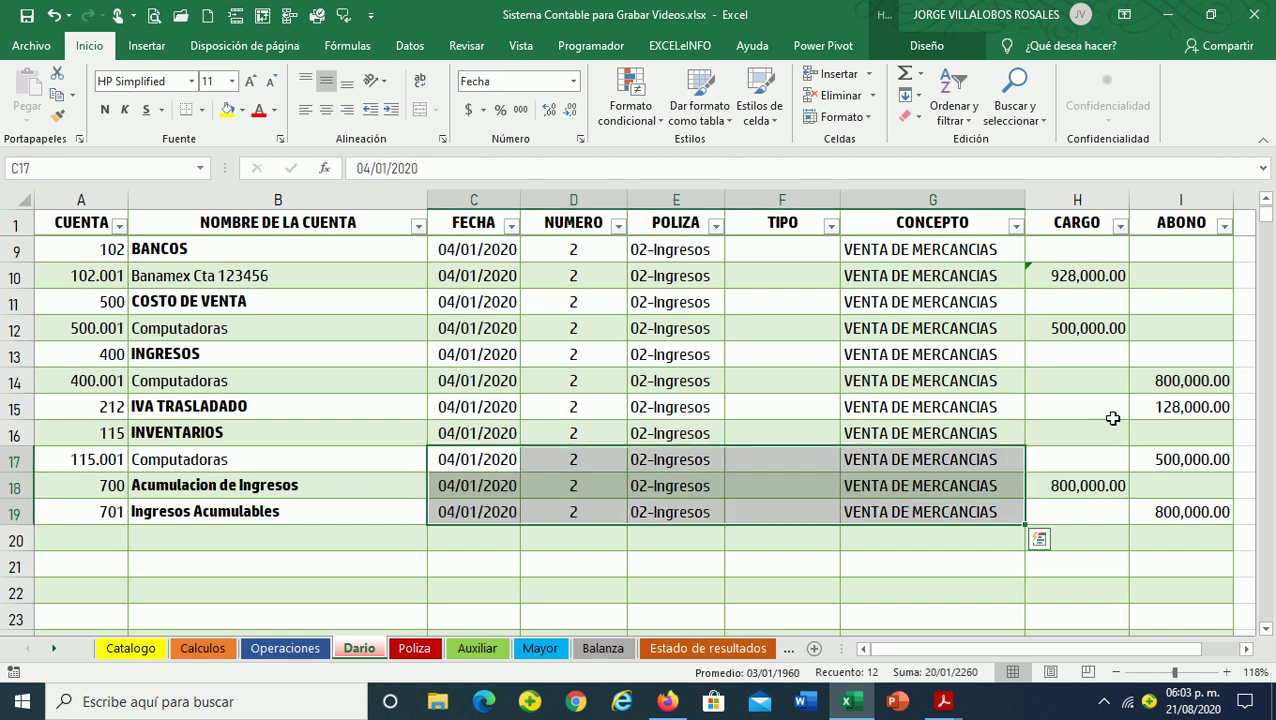
Review the new 701 row and the COSTO DE VENTA row, then go to the first empty row
{"action": "key", "text": "Home"}
{"action": "key", "text": "Down"}
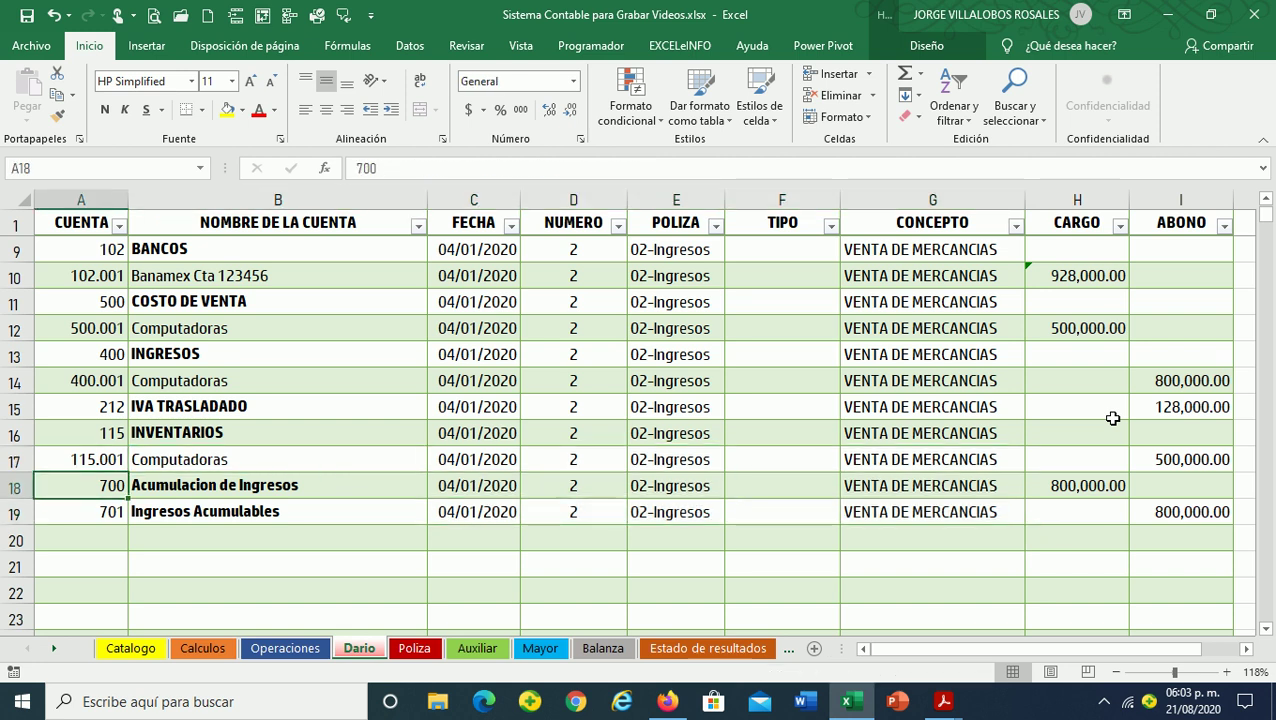
{"action": "key", "text": "Down"}
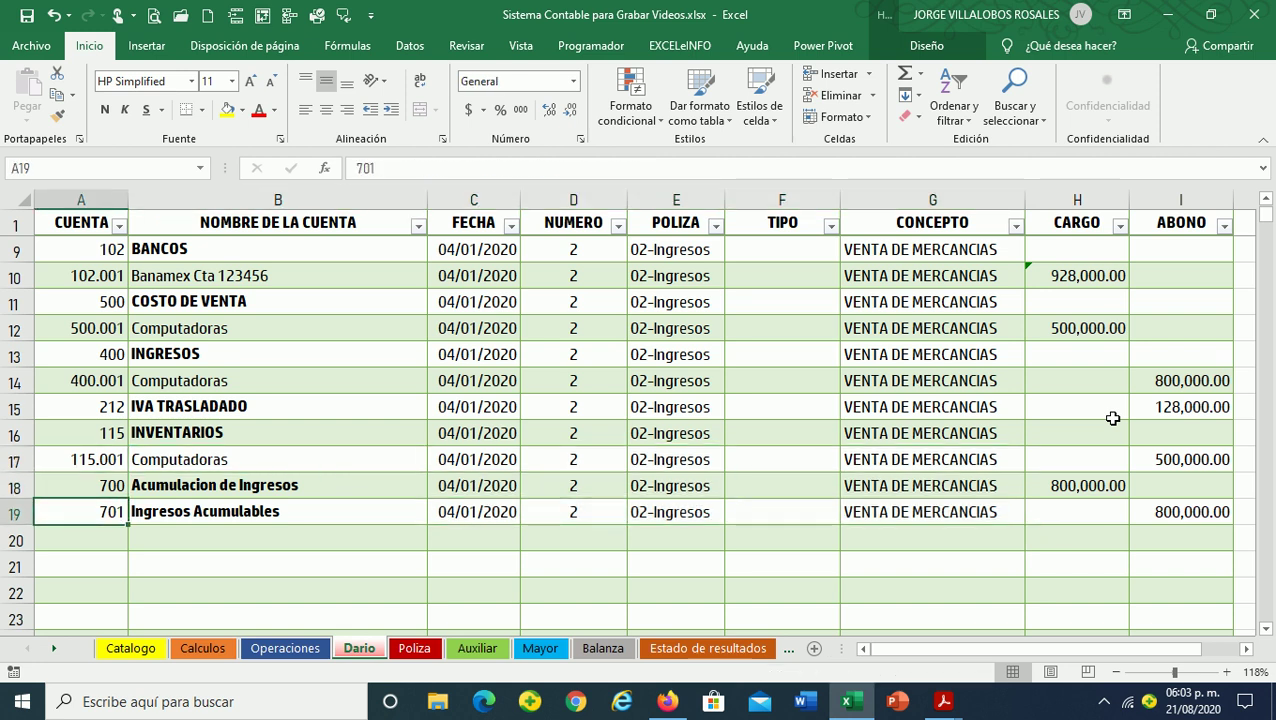
{"action": "key", "text": "Right"}
{"action": "key", "text": "Right"}
{"action": "key", "text": "Right"}
{"action": "key", "text": "Home"}
{"action": "key", "text": "shift+Right"}
{"action": "key", "text": "shift+Right"}
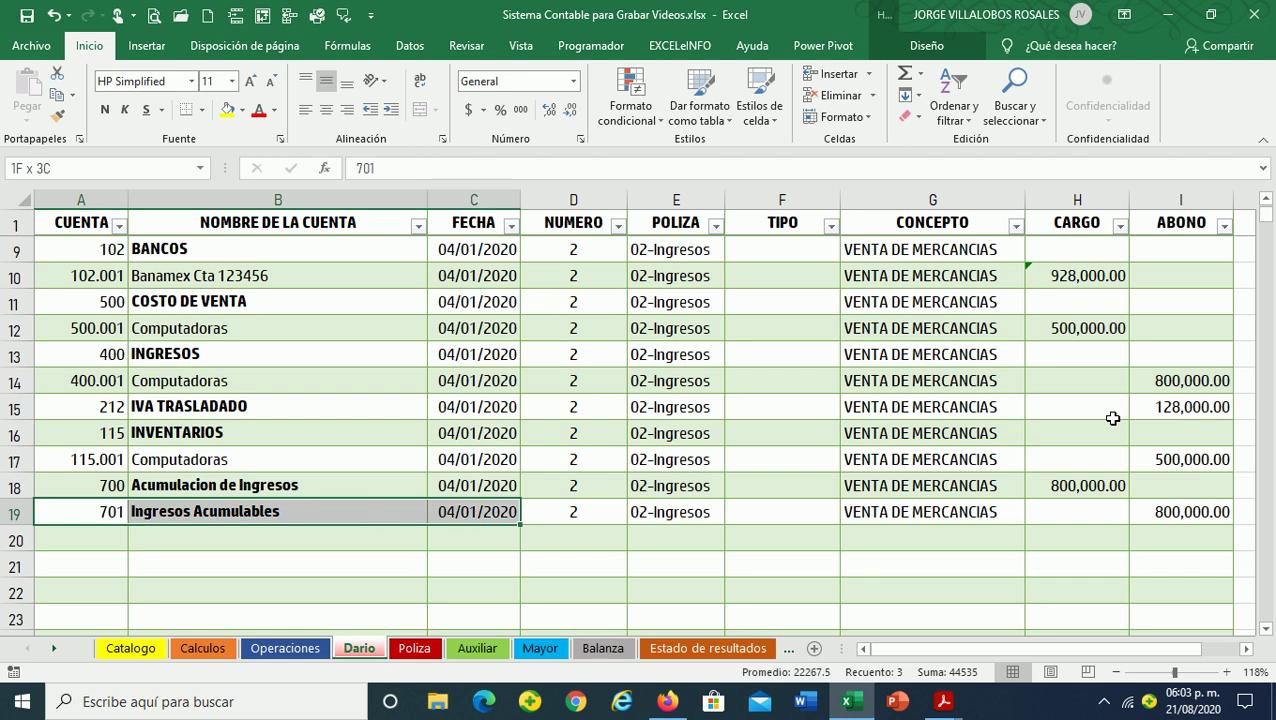
{"action": "key", "text": "shift+Right"}
{"action": "key", "text": "shift+Right"}
{"action": "key", "text": "shift+Right"}
{"action": "key", "text": "shift+Right"}
{"action": "key", "text": "shift+Right"}
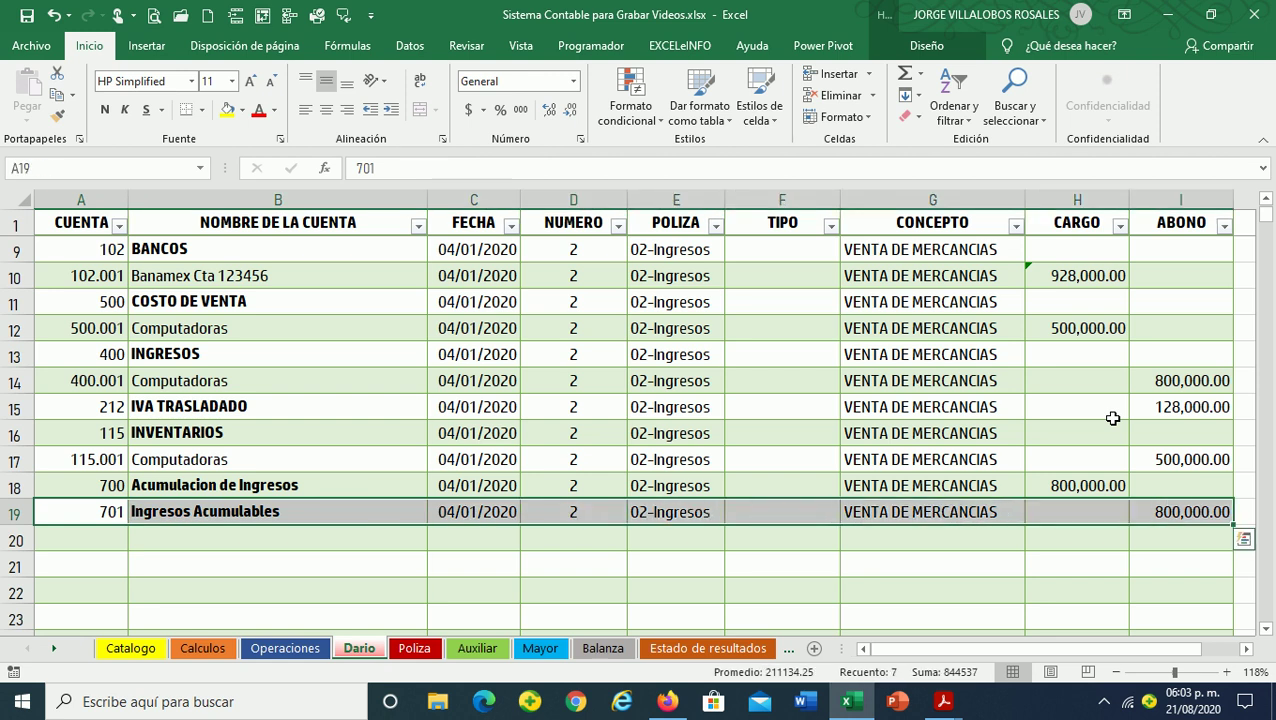
{"action": "key", "text": "Up"}
{"action": "key", "text": "Up"}
{"action": "key", "text": "Up"}
{"action": "key", "text": "Up"}
{"action": "key", "text": "Up"}
{"action": "key", "text": "Up"}
{"action": "key", "text": "Up"}
{"action": "key", "text": "Up"}
{"action": "key", "text": "shift+Right"}
{"action": "key", "text": "shift+Right"}
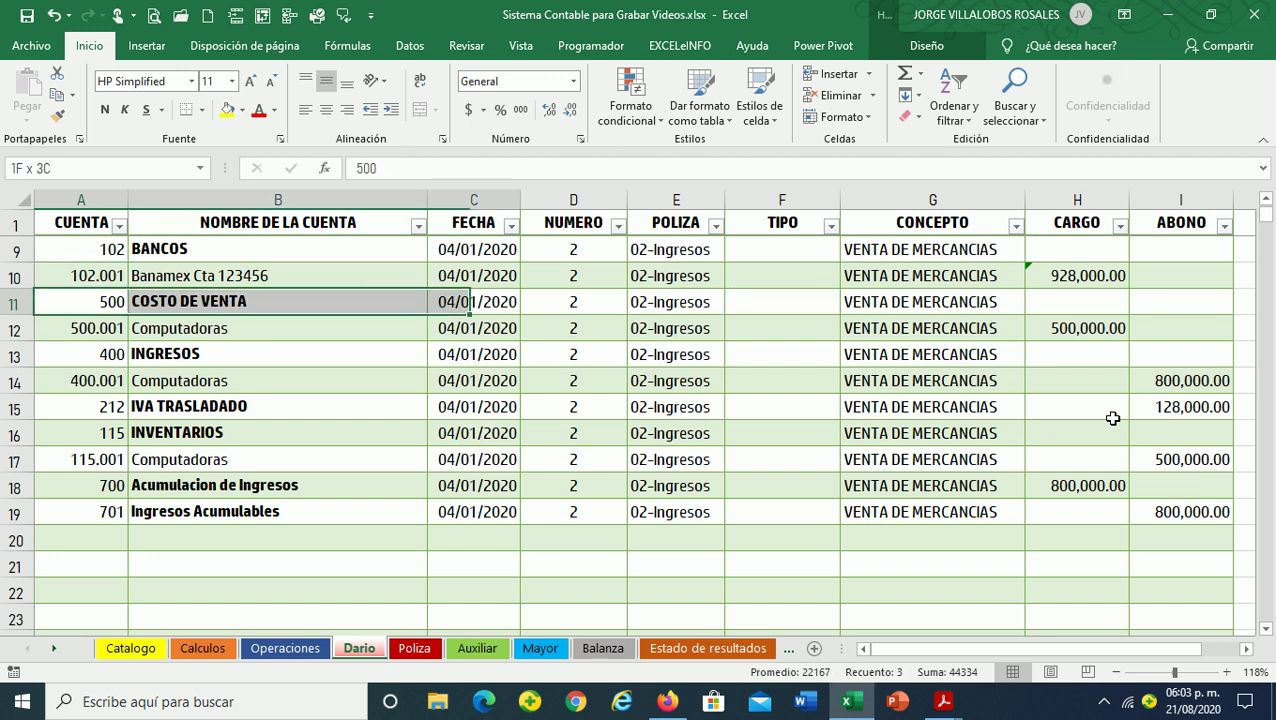
{"action": "key", "text": "shift+Right"}
{"action": "key", "text": "shift+Right"}
{"action": "key", "text": "shift+Right"}
{"action": "key", "text": "shift+Right"}
{"action": "key", "text": "Home"}
{"action": "key", "text": "Down"}
{"action": "key", "text": "Down"}
{"action": "key", "text": "Down"}
{"action": "key", "text": "Down"}
{"action": "key", "text": "Down"}
{"action": "key", "text": "Down"}
{"action": "key", "text": "Down"}
{"action": "key", "text": "Down"}
{"action": "key", "text": "Down"}
{"action": "key", "text": "Down"}
Enter account 900 in row 20 and account 901 in row 21
{"action": "key", "text": "Up"}
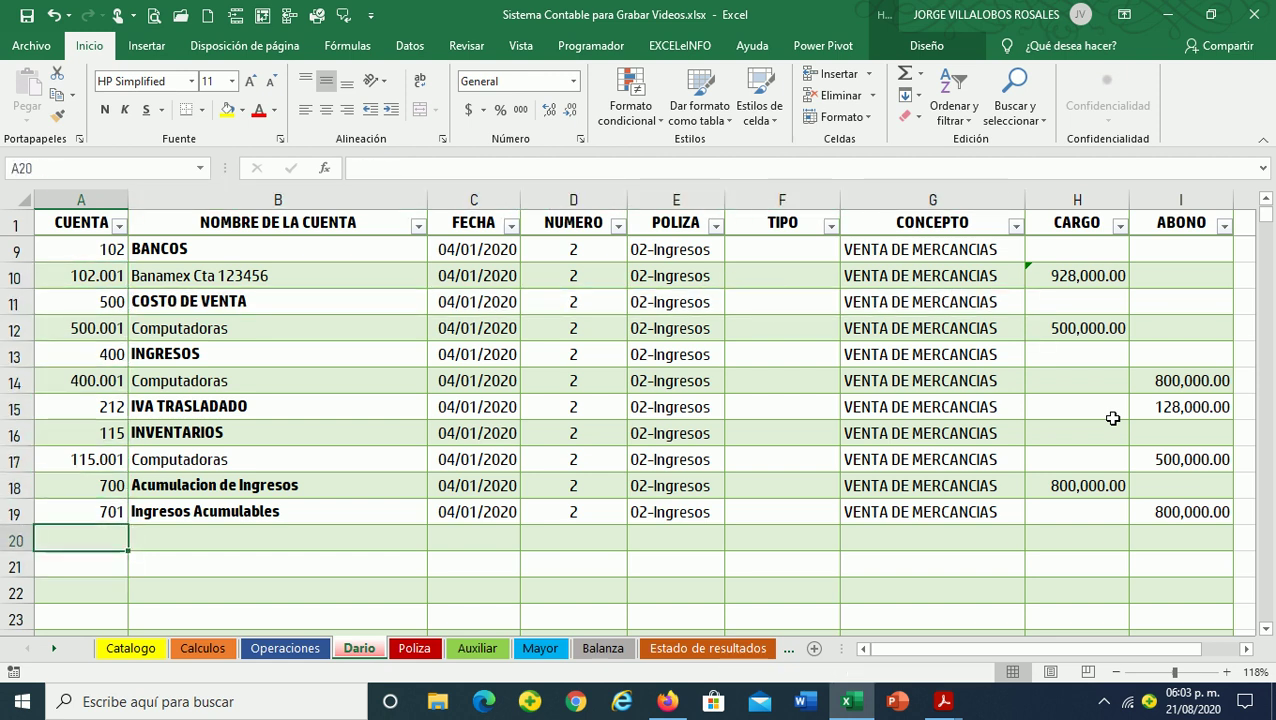
{"action": "type", "text": "900"}
{"action": "key", "text": "Return"}
{"action": "key", "text": "Up"}
{"action": "key", "text": "Right"}
{"action": "key", "text": "Left"}
{"action": "key", "text": "Down"}
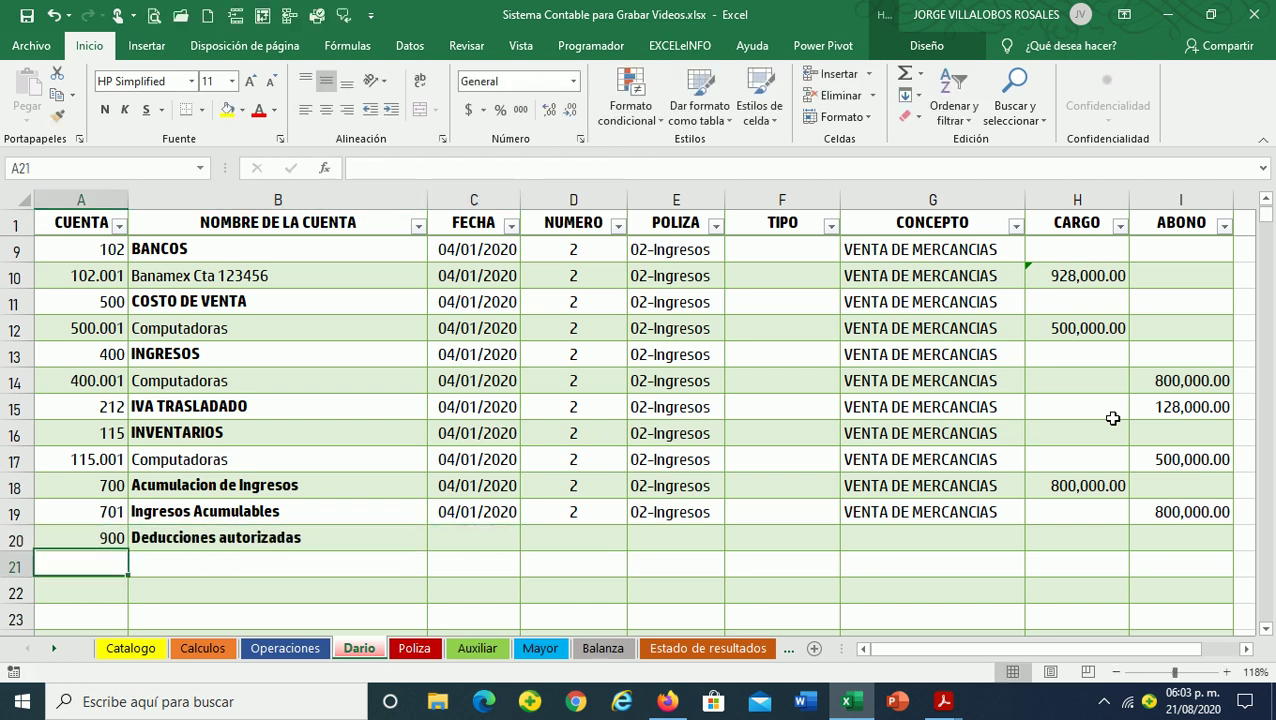
{"action": "type", "text": "901"}
{"action": "key", "text": "Return"}
Enter 500,000 as the 900 charge in H20 and the 901 credit in I21
{"action": "key", "text": "Up"}
{"action": "key", "text": "Up"}
{"action": "key", "text": "Right"}
{"action": "key", "text": "Right"}
{"action": "key", "text": "Right"}
{"action": "key", "text": "Right"}
{"action": "key", "text": "Right"}
{"action": "key", "text": "Right"}
{"action": "key", "text": "Right"}
{"action": "key", "text": "Left"}
{"action": "key", "text": "Right"}
{"action": "type", "text": "50"}
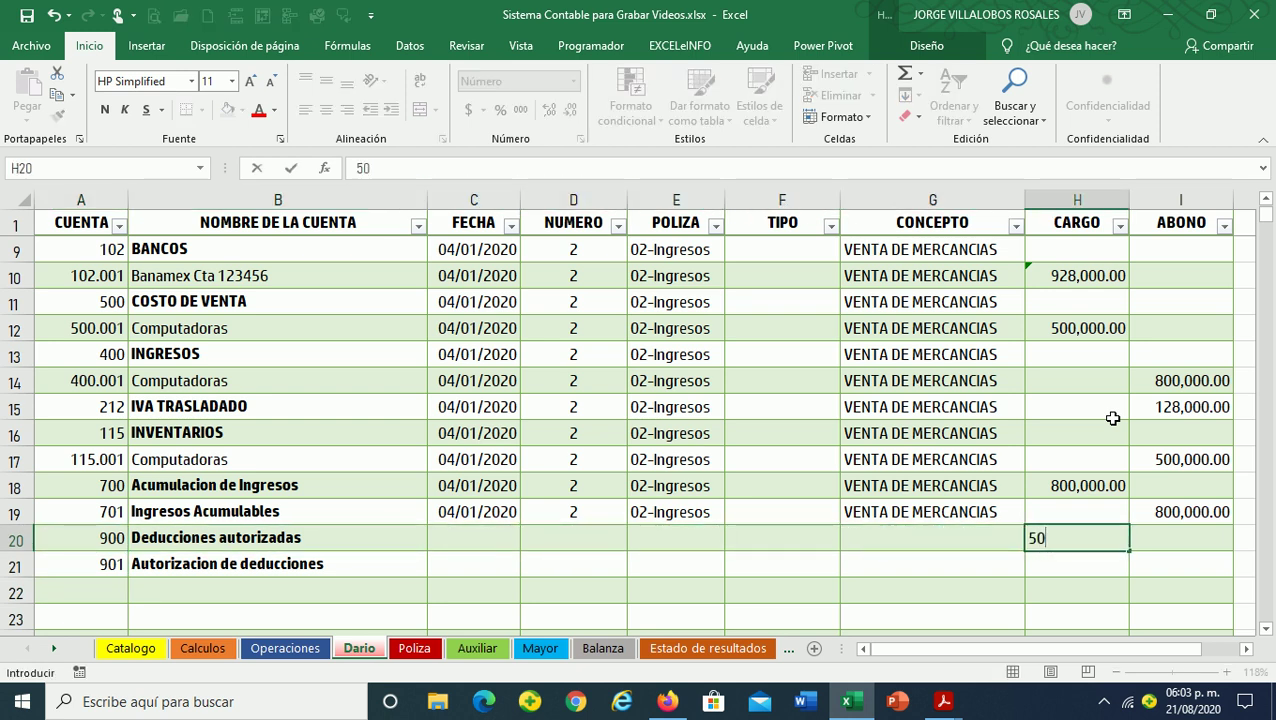
{"action": "type", "text": "0,00"}
{"action": "key", "text": "Return"}
{"action": "key", "text": "Left"}
{"action": "key", "text": "Left"}
{"action": "key", "text": "Left"}
{"action": "key", "text": "Left"}
{"action": "key", "text": "Right"}
{"action": "key", "text": "Right"}
{"action": "key", "text": "Right"}
{"action": "key", "text": "Right"}
{"action": "key", "text": "Right"}
{"action": "type", "text": "5"}
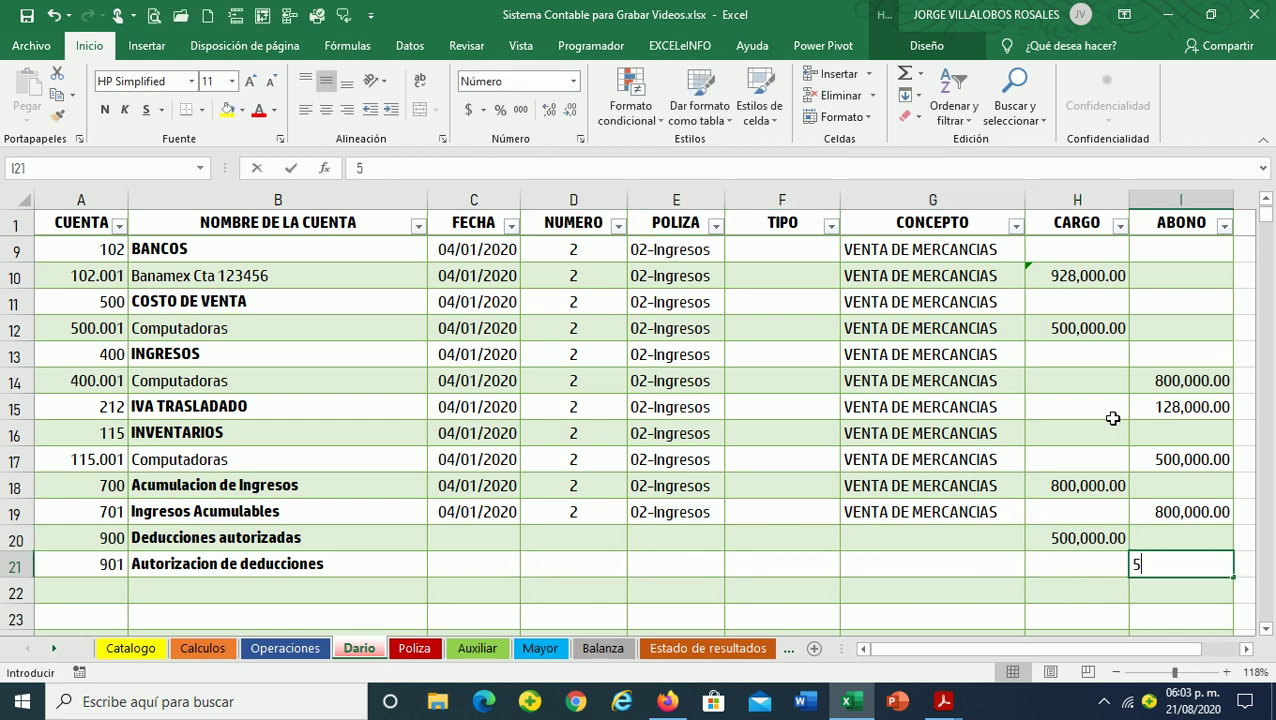
{"action": "type", "text": "00,000"}
{"action": "key", "text": "Return"}
Fill row 19's date, number, poliza and concept down into rows 20–21
{"action": "key", "text": "Up"}
{"action": "key", "text": "Left"}
{"action": "key", "text": "Left"}
{"action": "key", "text": "Up"}
{"action": "key", "text": "Up"}
{"action": "key", "text": "Up"}
{"action": "key", "text": "Left"}
{"action": "key", "text": "Left"}
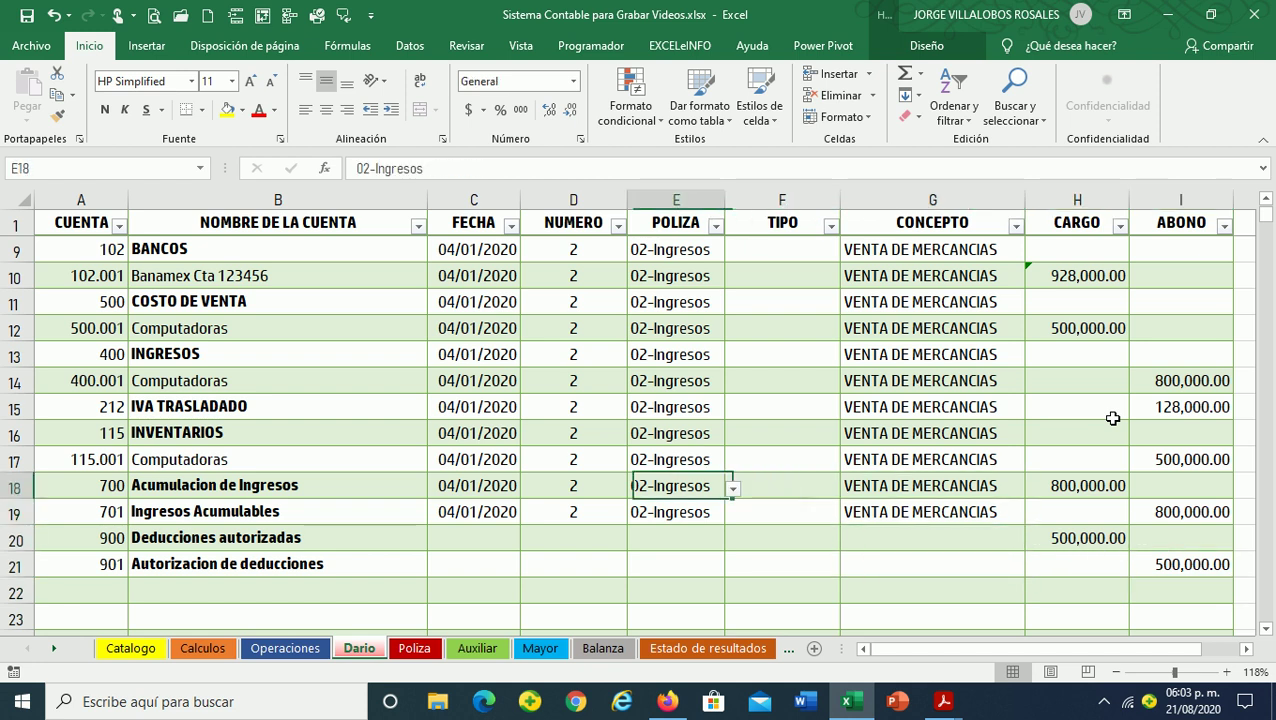
{"action": "key", "text": "Left"}
{"action": "key", "text": "Down"}
{"action": "key", "text": "Down"}
{"action": "key", "text": "Up"}
{"action": "key", "text": "Left"}
{"action": "key", "text": "shift+Right"}
{"action": "key", "text": "shift+Right"}
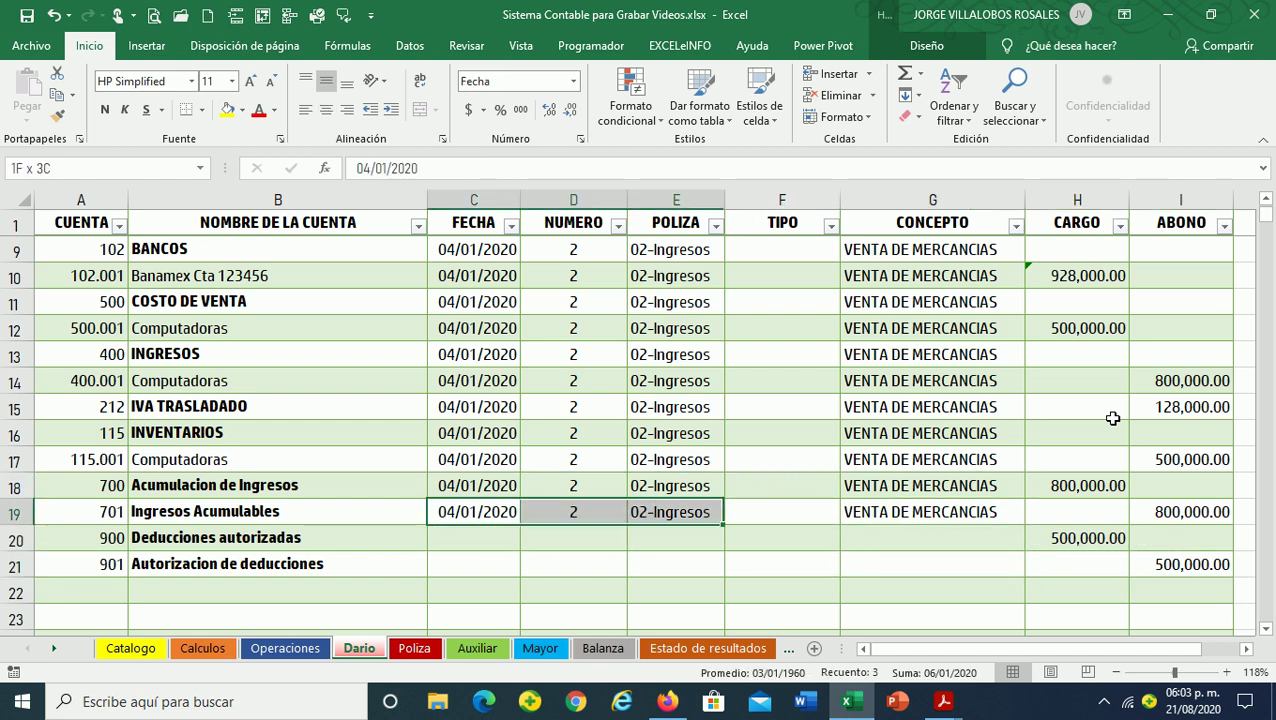
{"action": "key", "text": "shift+Right"}
{"action": "key", "text": "shift+Right"}
{"action": "key", "text": "shift+Down"}
{"action": "key", "text": "shift+Down"}
{"action": "key", "text": "ctrl+d"}
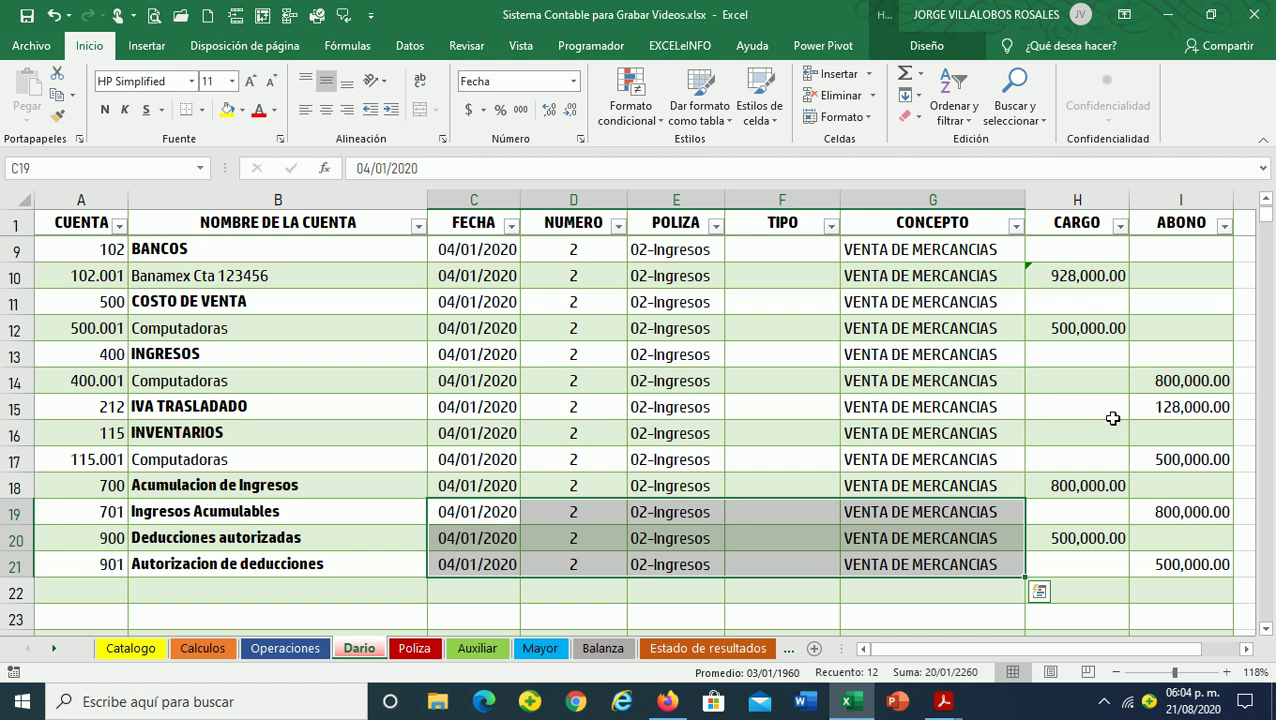
Check the 700/701 and 900/901 amounts and row 20's account-name formula, ending on row 22
{"action": "key", "text": "Left"}
{"action": "key", "text": "Right"}
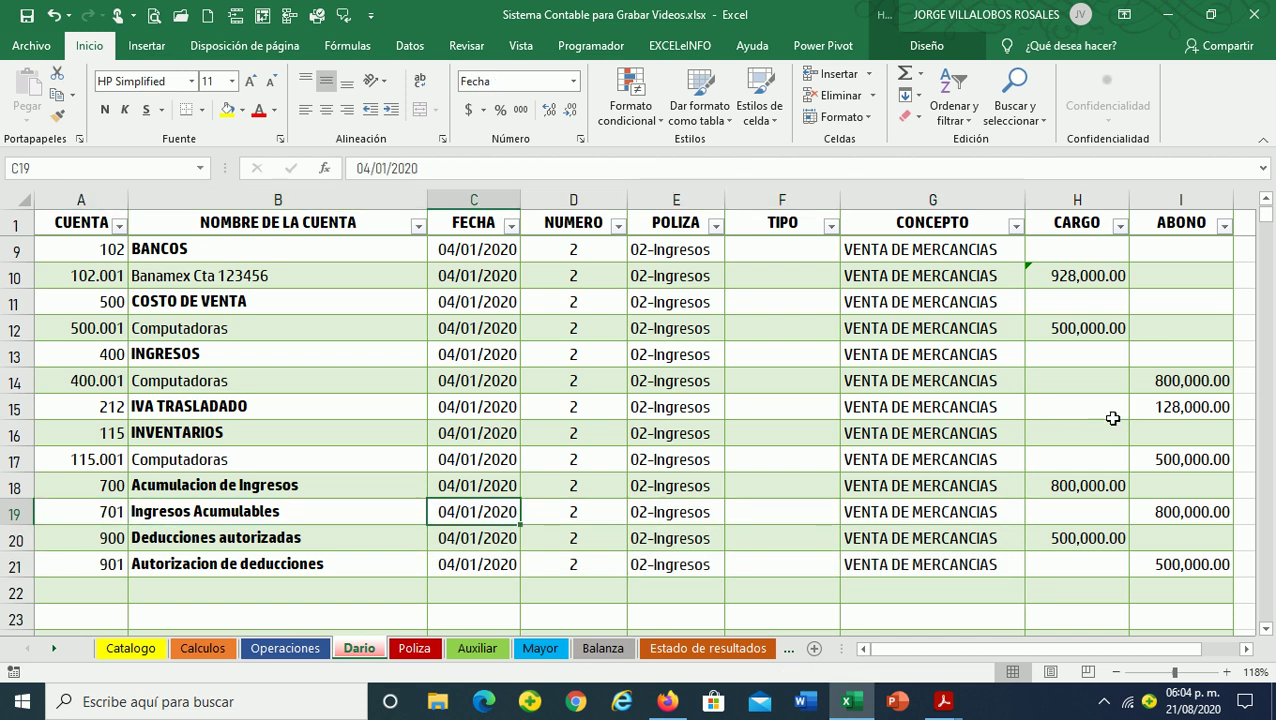
{"action": "key", "text": "Right"}
{"action": "key", "text": "Right"}
{"action": "key", "text": "Right"}
{"action": "key", "text": "Right"}
{"action": "key", "text": "Right"}
{"action": "key", "text": "Up"}
{"action": "key", "text": "Up"}
{"action": "key", "text": "Down"}
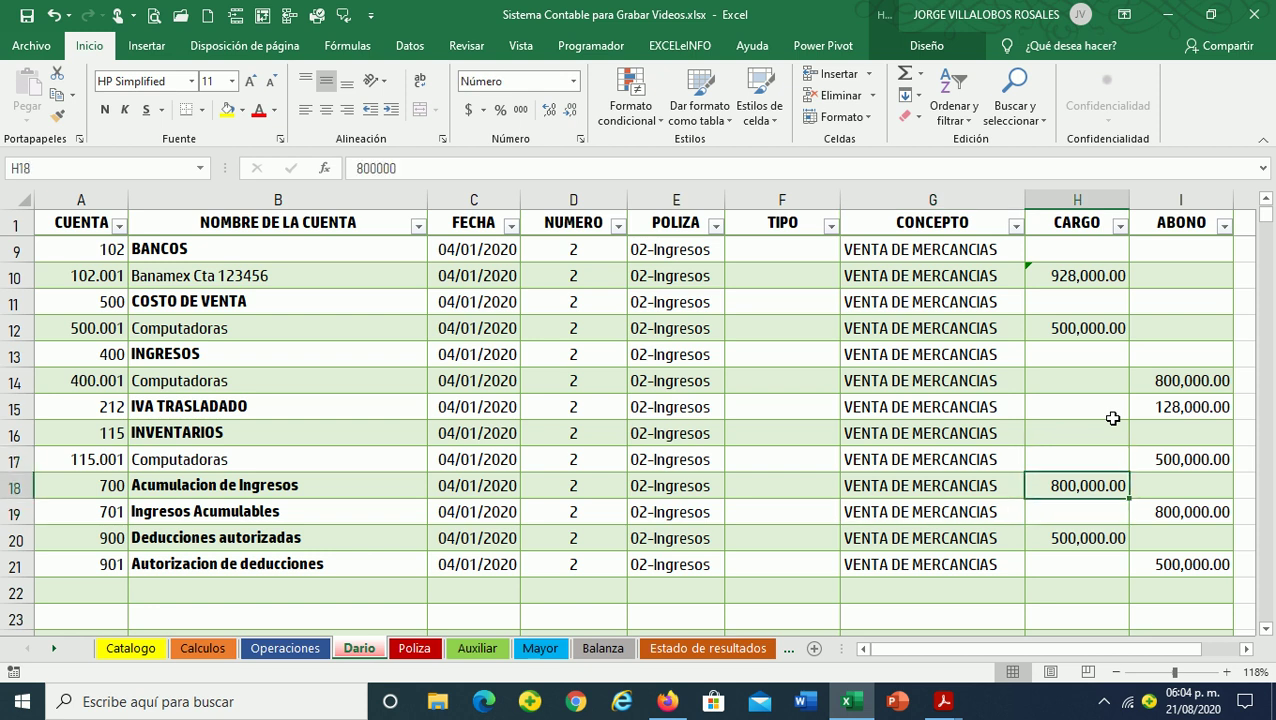
{"action": "key", "text": "Right"}
{"action": "key", "text": "Down"}
{"action": "key", "text": "Left"}
{"action": "key", "text": "Down"}
{"action": "key", "text": "Right"}
{"action": "key", "text": "Down"}
{"action": "key", "text": "Left"}
{"action": "key", "text": "Left"}
{"action": "key", "text": "Up"}
{"action": "key", "text": "Up"}
{"action": "key", "text": "Up"}
{"action": "key", "text": "Right"}
{"action": "key", "text": "Right"}
{"action": "key", "text": "Down"}
{"action": "key", "text": "Down"}
{"action": "key", "text": "Down"}
{"action": "key", "text": "Left"}
{"action": "key", "text": "Up"}
{"action": "key", "text": "Left"}
{"action": "key", "text": "Left"}
{"action": "key", "text": "Left"}
{"action": "key", "text": "Left"}
{"action": "key", "text": "Left"}
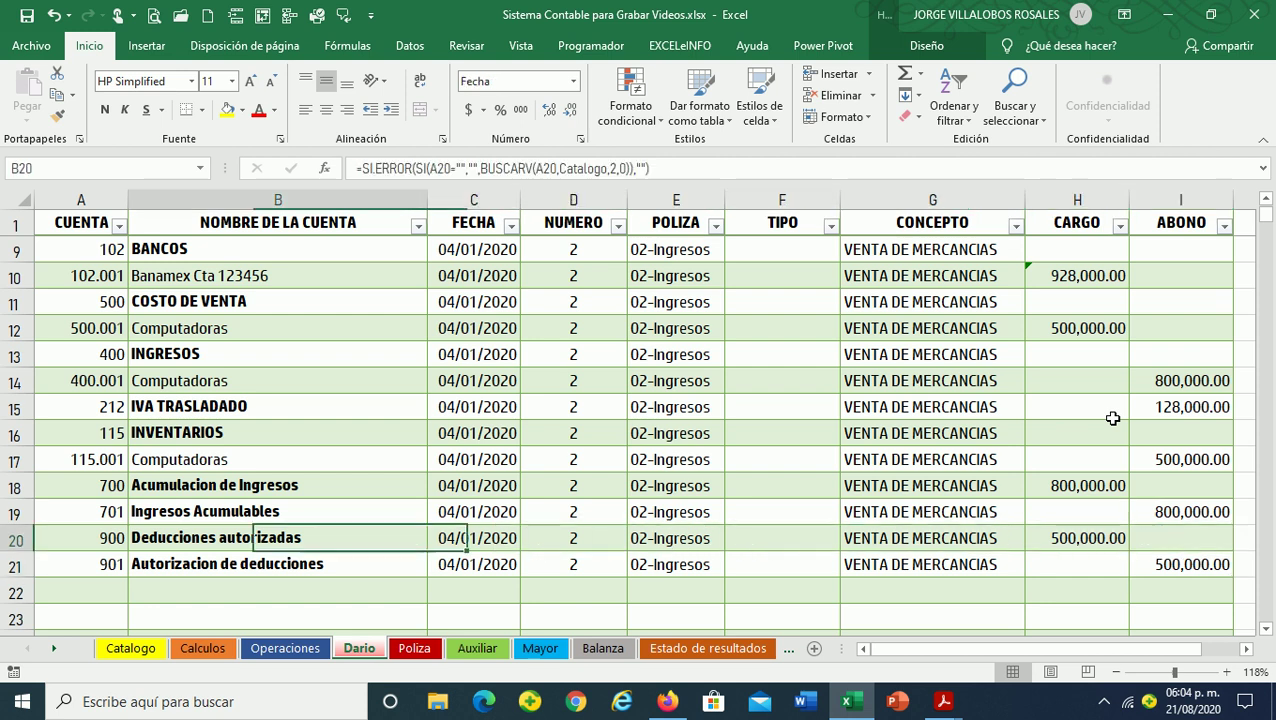
{"action": "key", "text": "Left"}
{"action": "key", "text": "Down"}
{"action": "key", "text": "Down"}
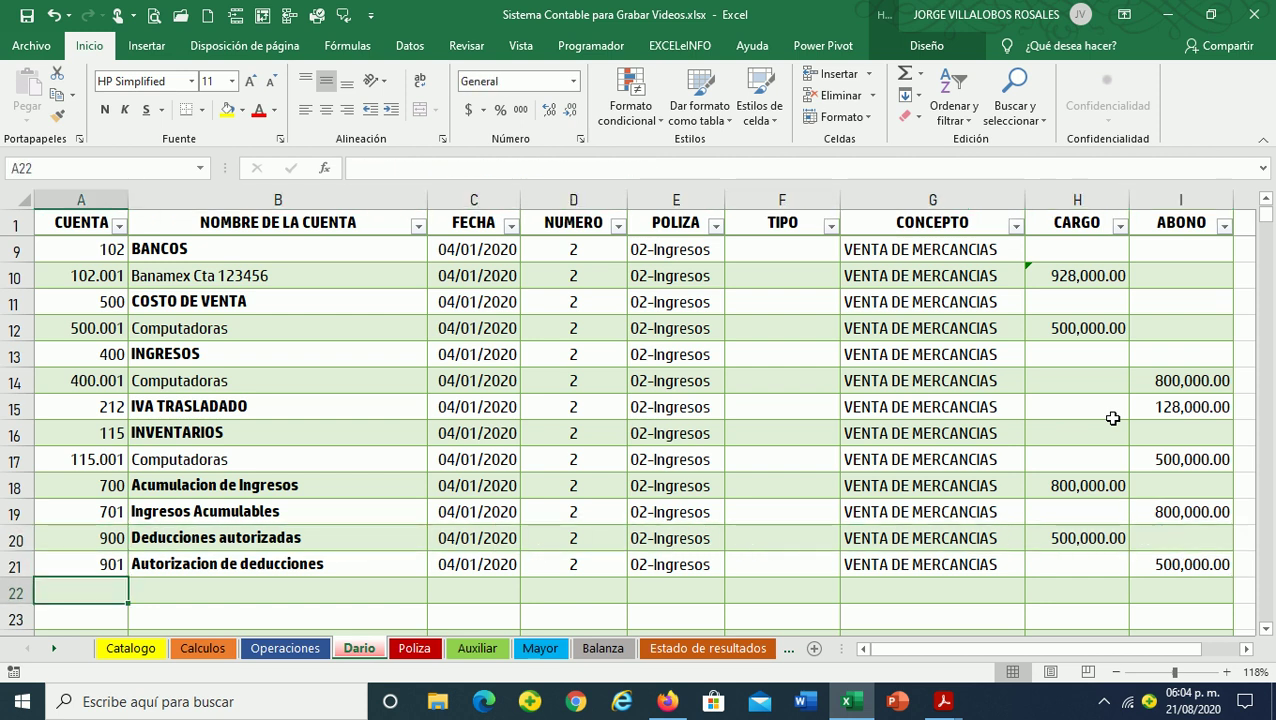
{"action": "key", "text": "Right"}
{"action": "key", "text": "Right"}
{"action": "key", "text": "Left"}
{"action": "key", "text": "Left"}
Enter account 800 in row 22 and account 801 in row 23
{"action": "type", "text": "800"}
{"action": "key", "text": "Return"}
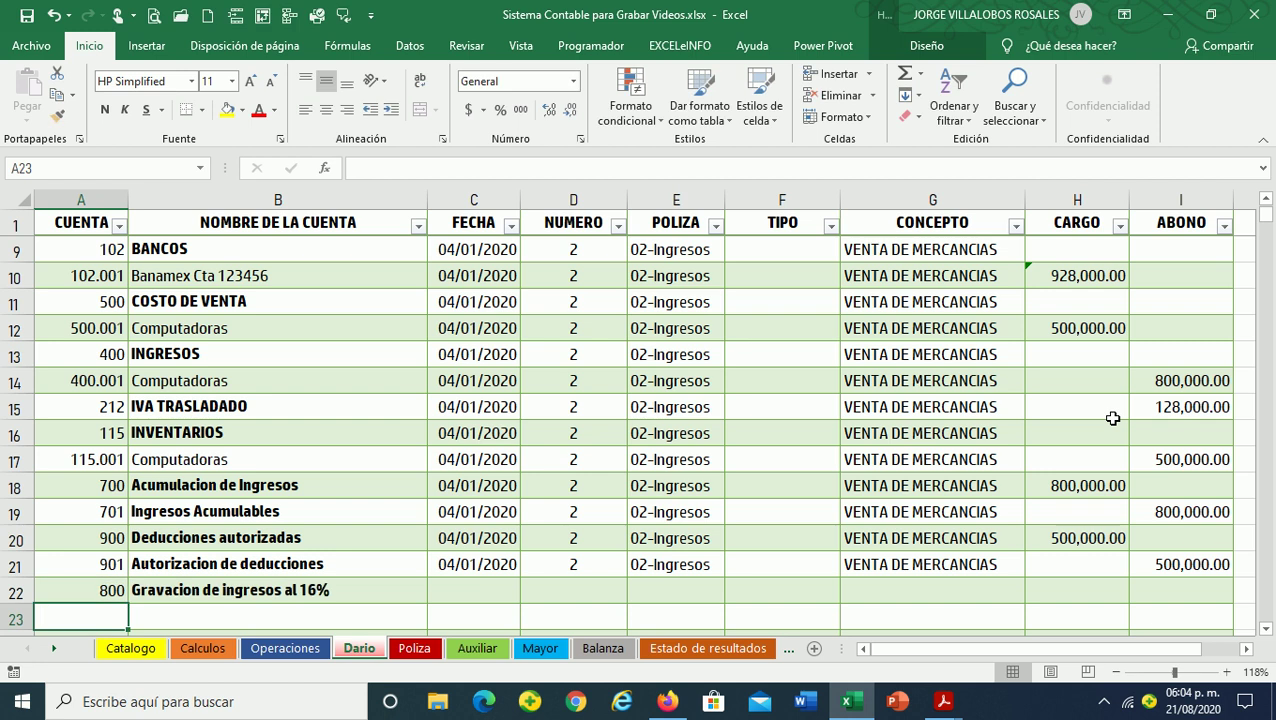
{"action": "type", "text": "801"}
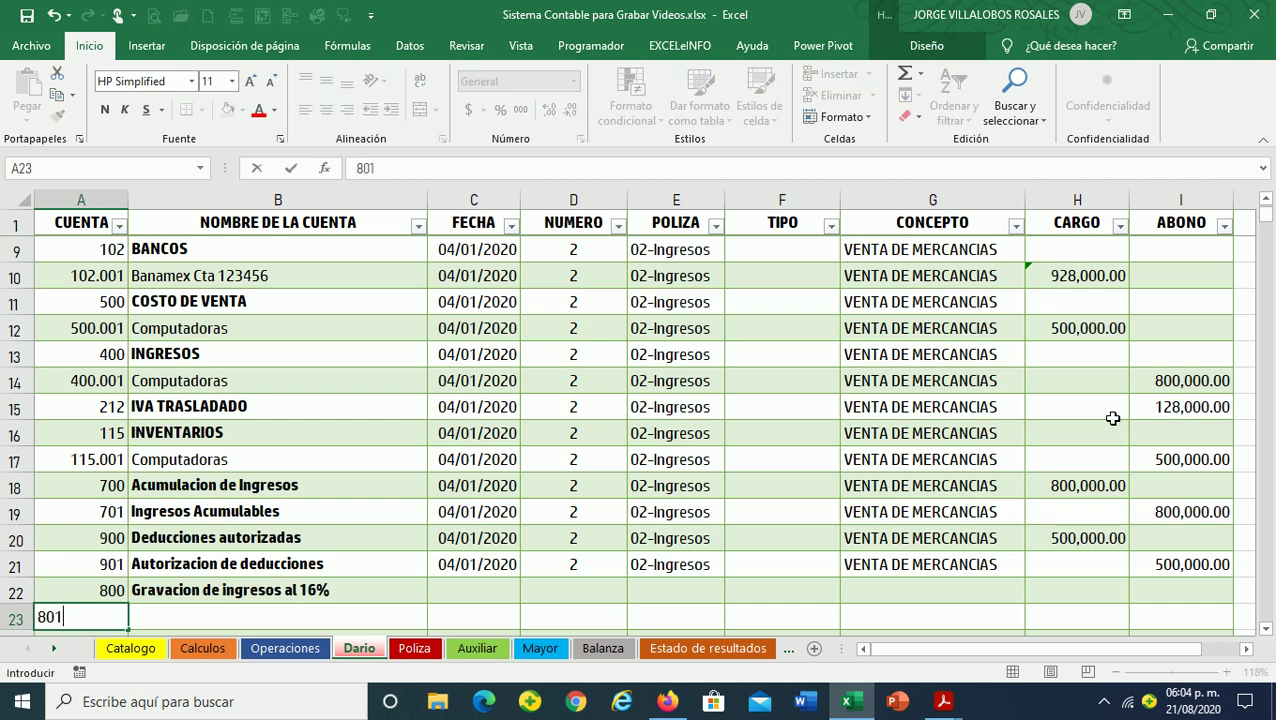
{"action": "key", "text": "Return"}
Enter 800,000 as the 800 charge in row 22 and the 801 credit in row 23
{"action": "key", "text": "Up"}
{"action": "key", "text": "Up"}
{"action": "key", "text": "Right"}
{"action": "key", "text": "Right"}
{"action": "key", "text": "Right"}
{"action": "key", "text": "Right"}
{"action": "key", "text": "Right"}
{"action": "key", "text": "Right"}
{"action": "key", "text": "Right"}
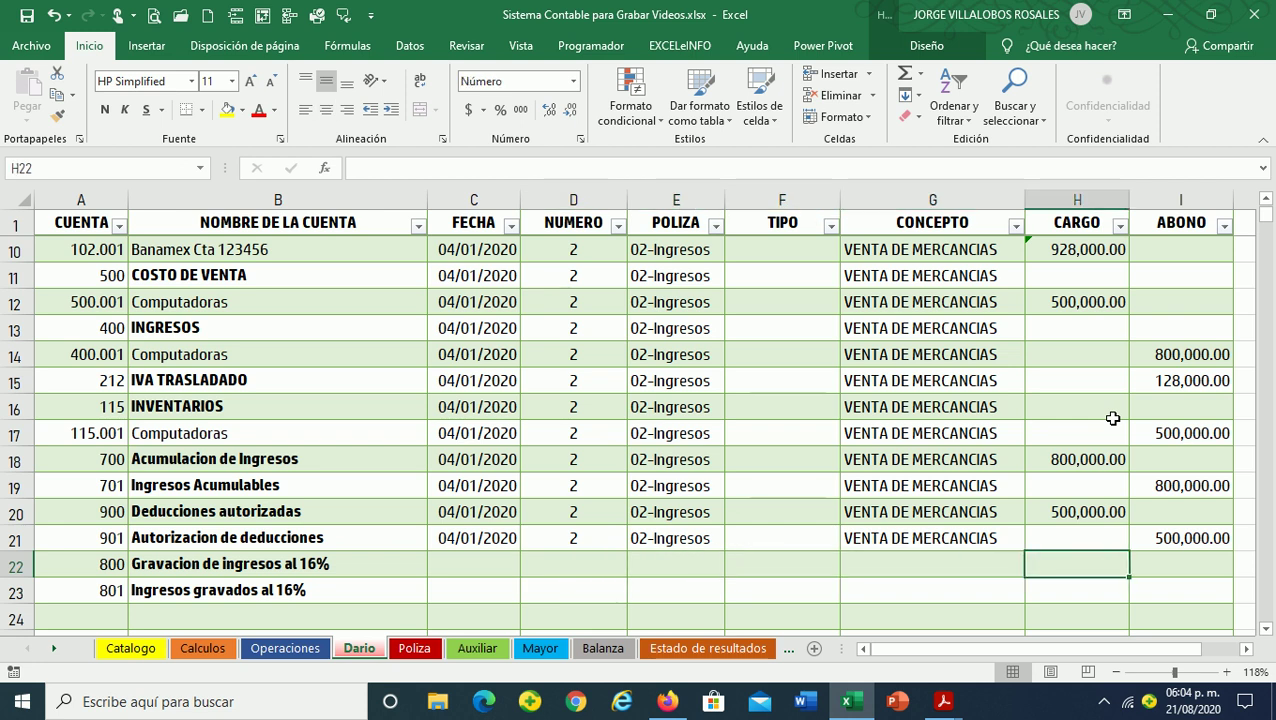
{"action": "type", "text": "80"}
{"action": "type", "text": "0,00"}
{"action": "key", "text": "Return"}
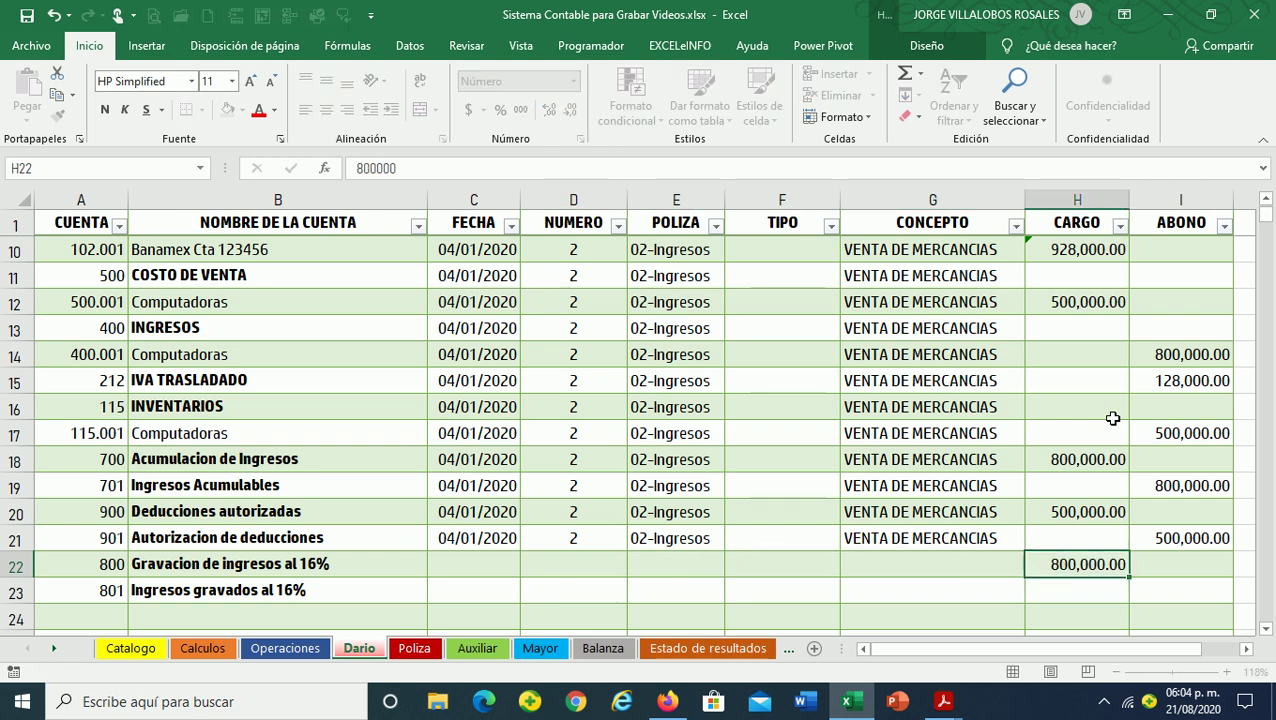
{"action": "key", "text": "Right"}
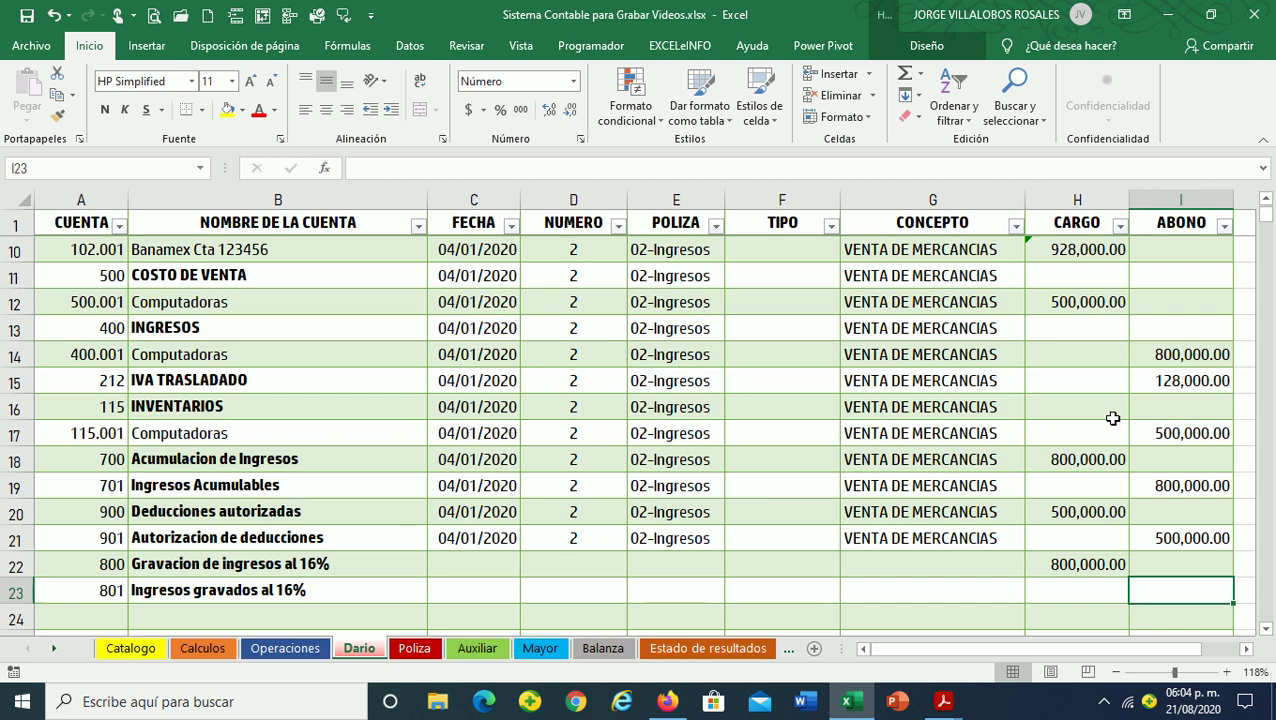
{"action": "type", "text": "800000"}
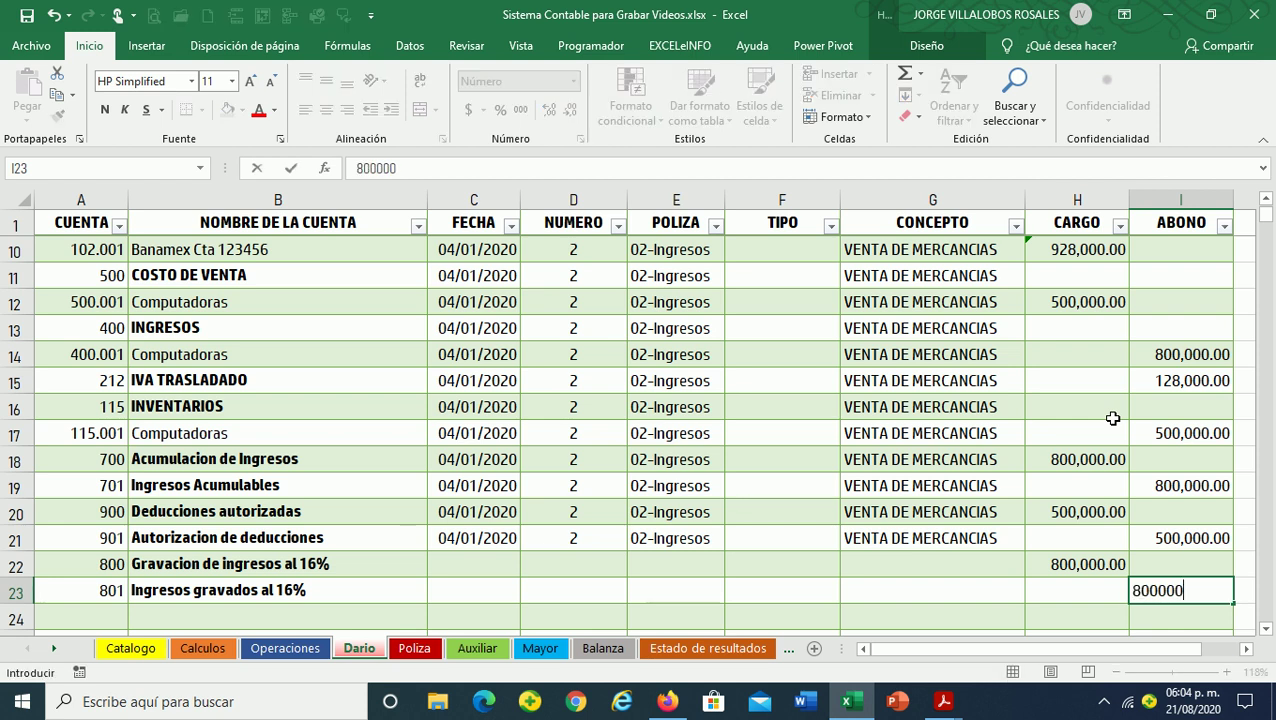
{"action": "key", "text": "Return"}
Copy row 21's date, number, poliza and concept down into rows 22–23
{"action": "key", "text": "Up"}
{"action": "key", "text": "Up"}
{"action": "key", "text": "Left"}
{"action": "key", "text": "Left"}
{"action": "key", "text": "Left"}
{"action": "key", "text": "Left"}
{"action": "key", "text": "Left"}
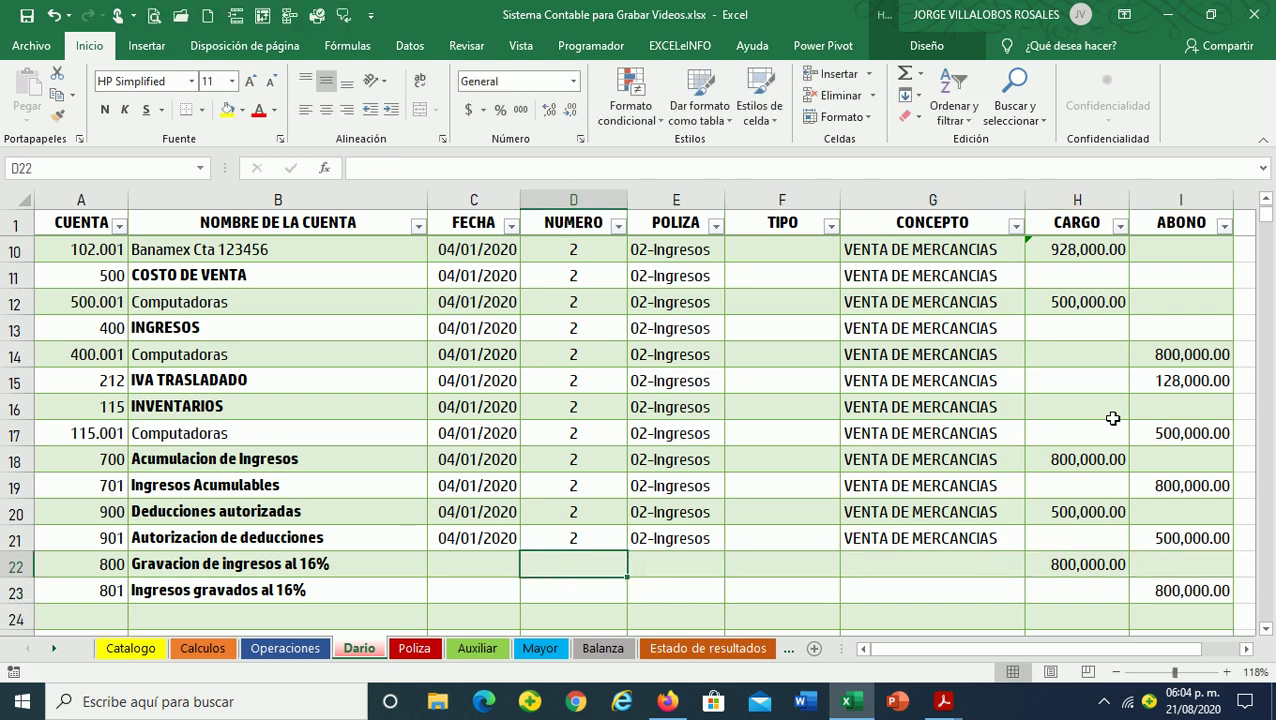
{"action": "key", "text": "Left"}
{"action": "key", "text": "Up"}
{"action": "key", "text": "shift+Right"}
{"action": "key", "text": "shift+Right"}
{"action": "key", "text": "shift+Right"}
{"action": "key", "text": "shift+Right"}
{"action": "key", "text": "shift+Right"}
{"action": "key", "text": "shift+Left"}
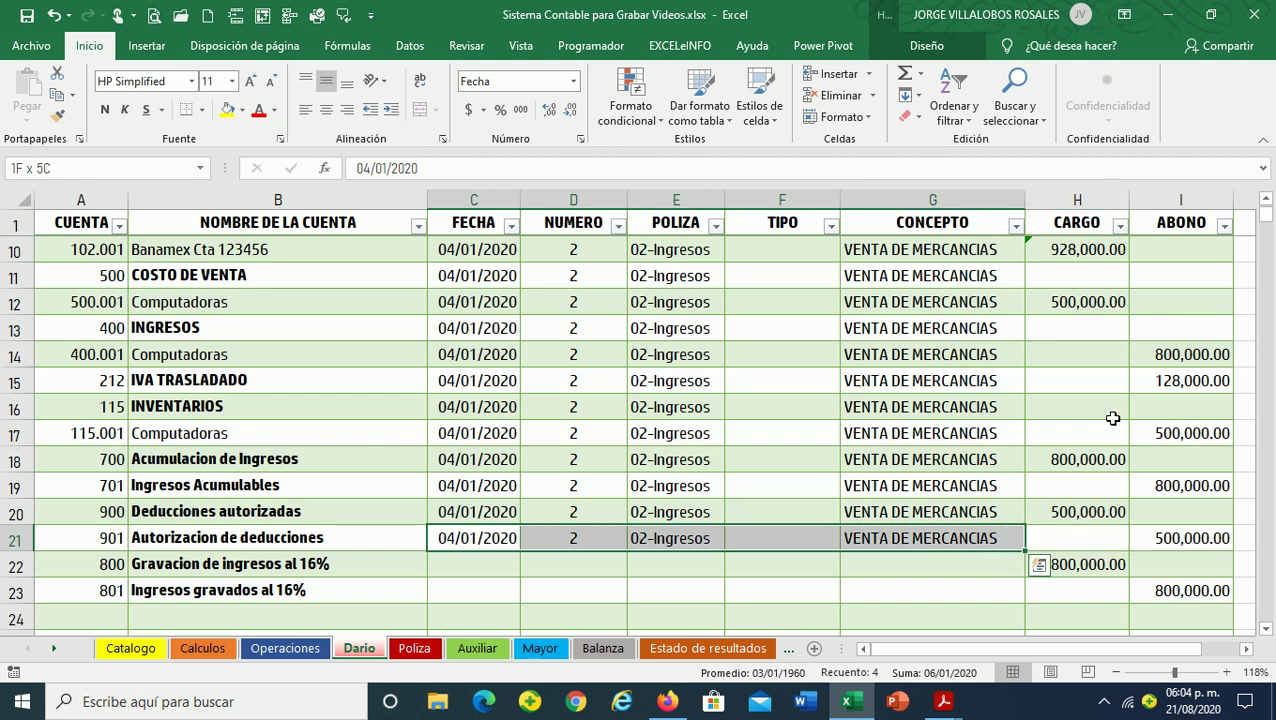
{"action": "key", "text": "shift+Down"}
{"action": "key", "text": "shift+Down"}
{"action": "key", "text": "ctrl+j"}
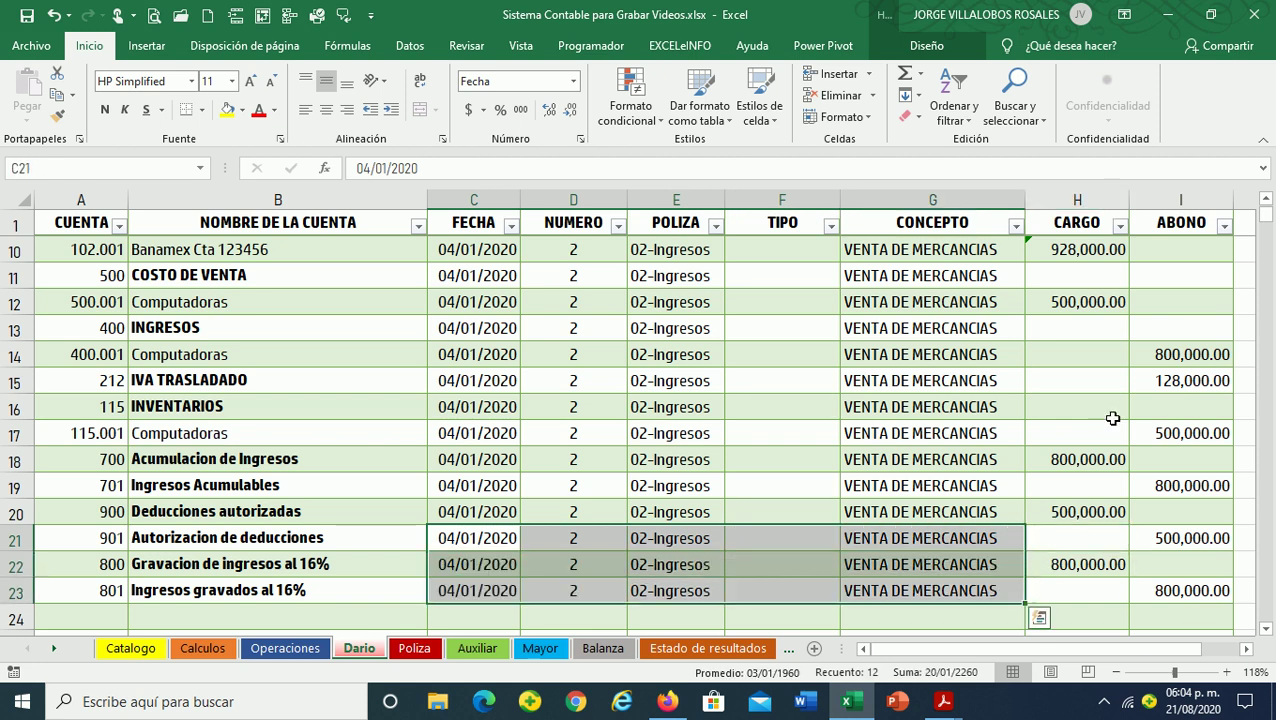
{"action": "key", "text": "Up"}
{"action": "key", "text": "Up"}
{"action": "key", "text": "Left"}
{"action": "key", "text": "Left"}
{"action": "key", "text": "Up"}
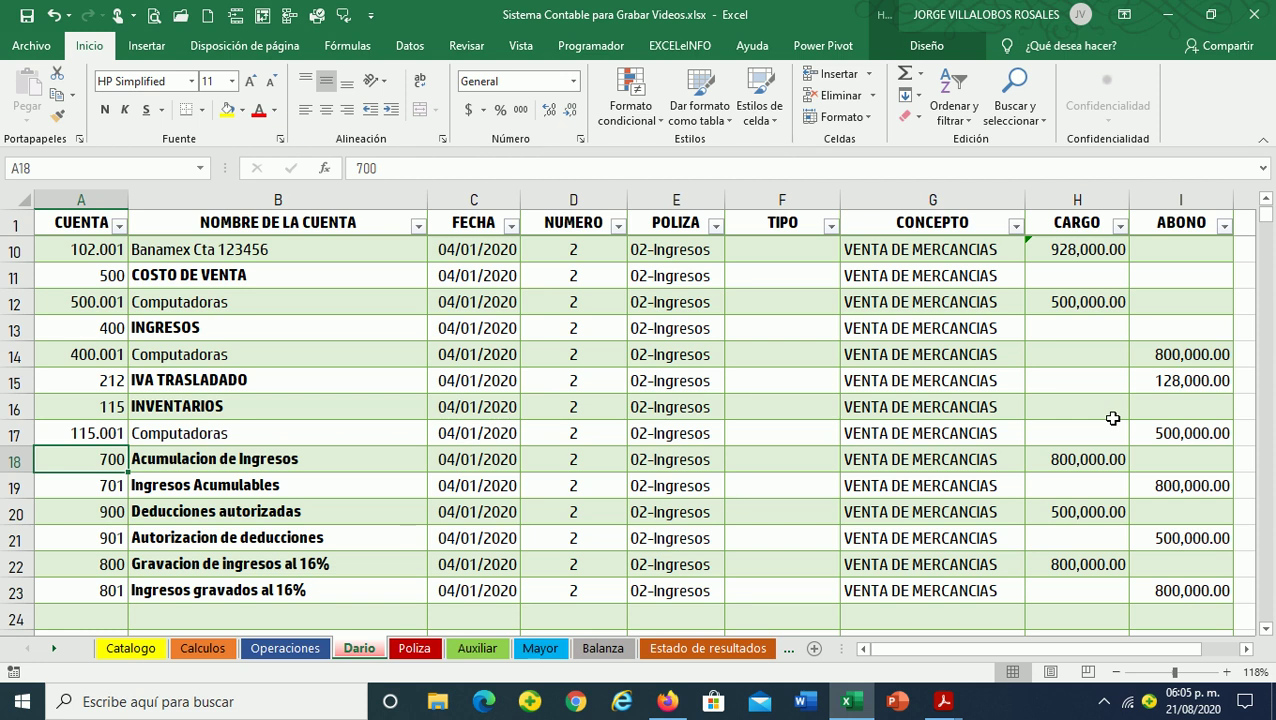
Look up the 07/01/2020 purchase on the Operaciones sheet, then return to empty row 25 of Dario
{"action": "key", "text": "Down"}
{"action": "key", "text": "Down"}
{"action": "key", "text": "Down"}
{"action": "key", "text": "Down"}
{"action": "key", "text": "Down"}
{"action": "key", "text": "Down"}
{"action": "key", "text": "Down"}
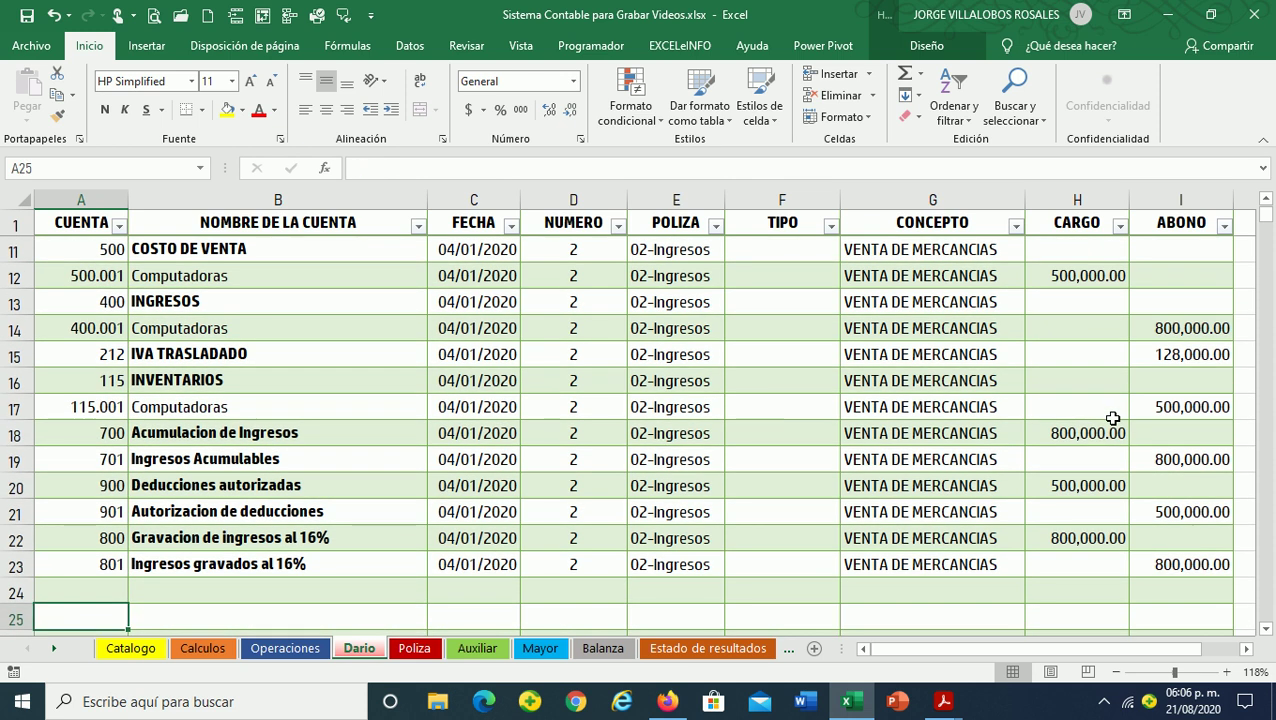
{"action": "key", "text": "Down"}
{"action": "key", "text": "Down"}
{"action": "key", "text": "Down"}
{"action": "key", "text": "Down"}
{"action": "key", "text": "Down"}
{"action": "key", "text": "Down"}
{"action": "key", "text": "Down"}
{"action": "key", "text": "Up"}
{"action": "key", "text": "Up"}
{"action": "key", "text": "Up"}
{"action": "key", "text": "Up"}
{"action": "key", "text": "Up"}
{"action": "key", "text": "Up"}
{"action": "key", "text": "Up"}
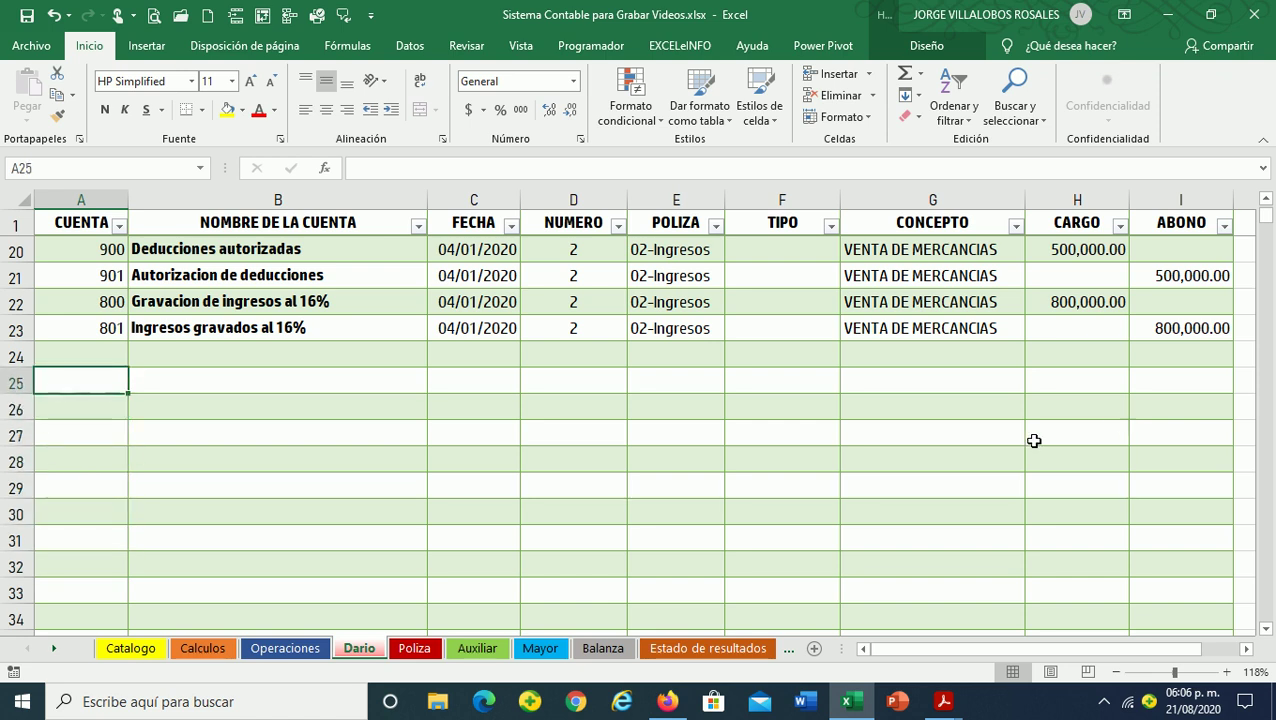
{"action": "left_click", "coordinate": [288, 650]}
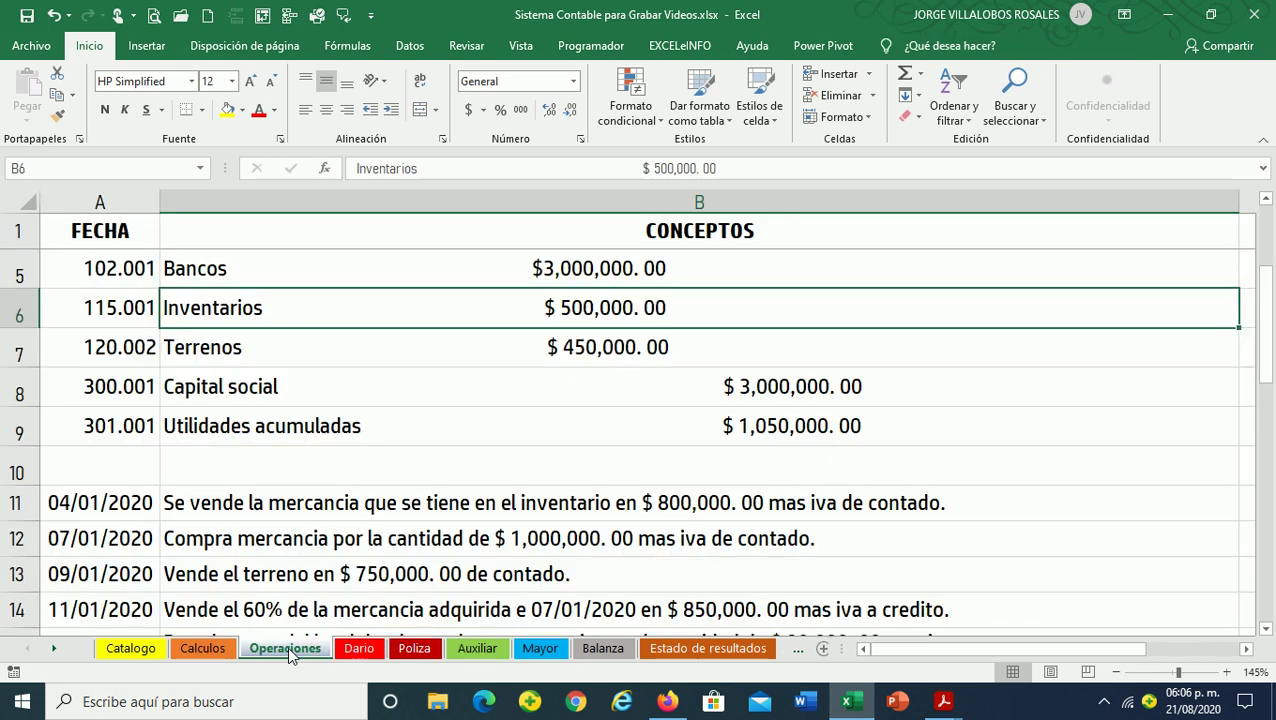
{"action": "scroll", "coordinate": [427, 498], "scroll_direction": "down", "scroll_amount": 1}
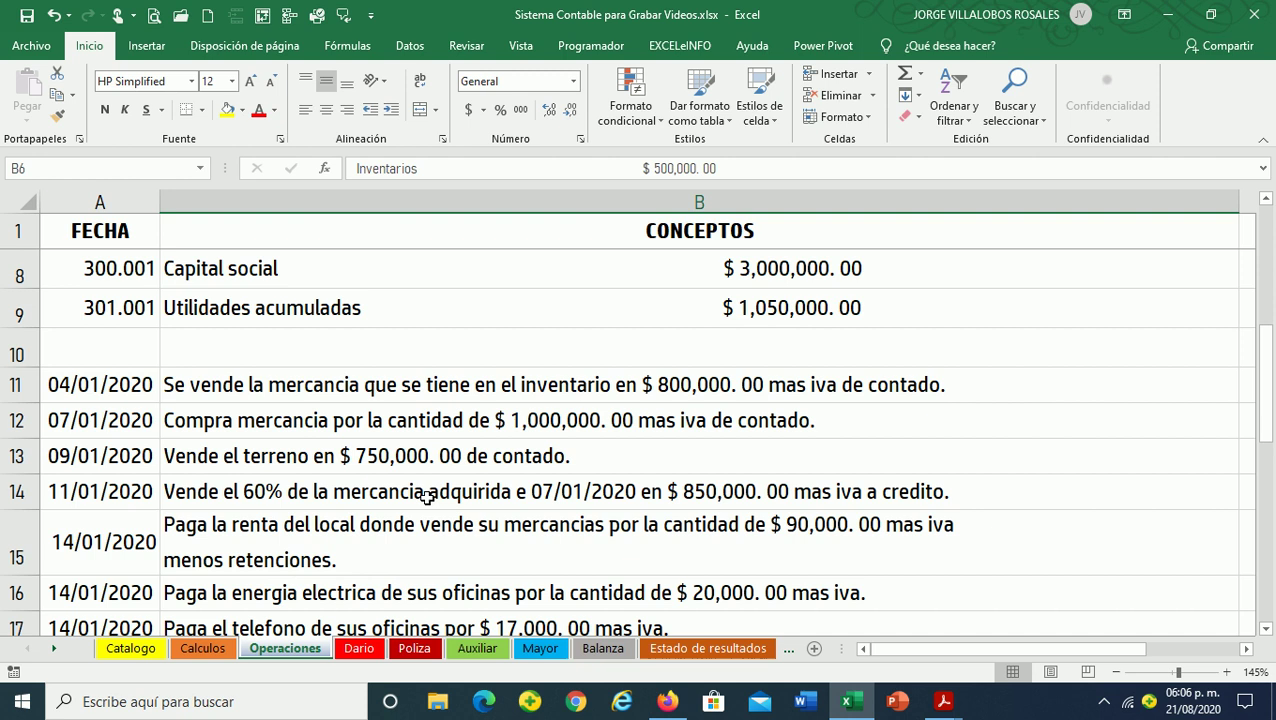
{"action": "left_click", "coordinate": [327, 426]}
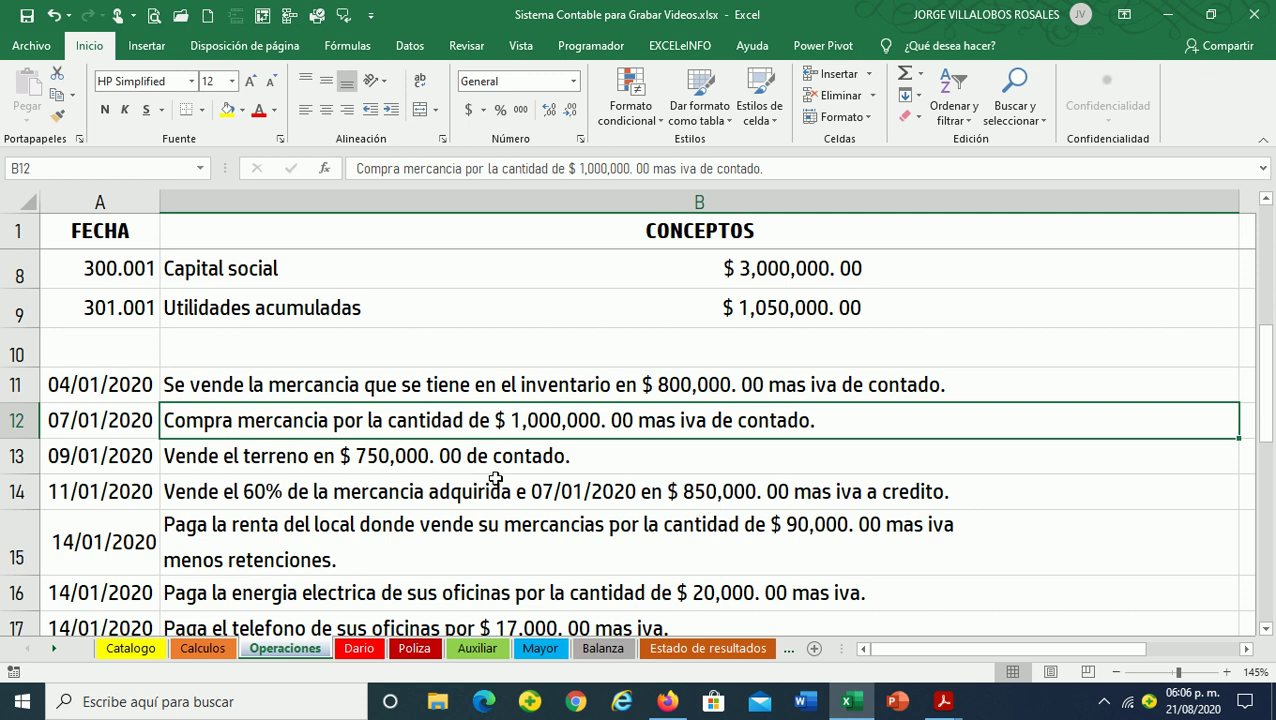
{"action": "left_click_drag", "start_coordinate": [125, 423], "coordinate": [575, 428]}
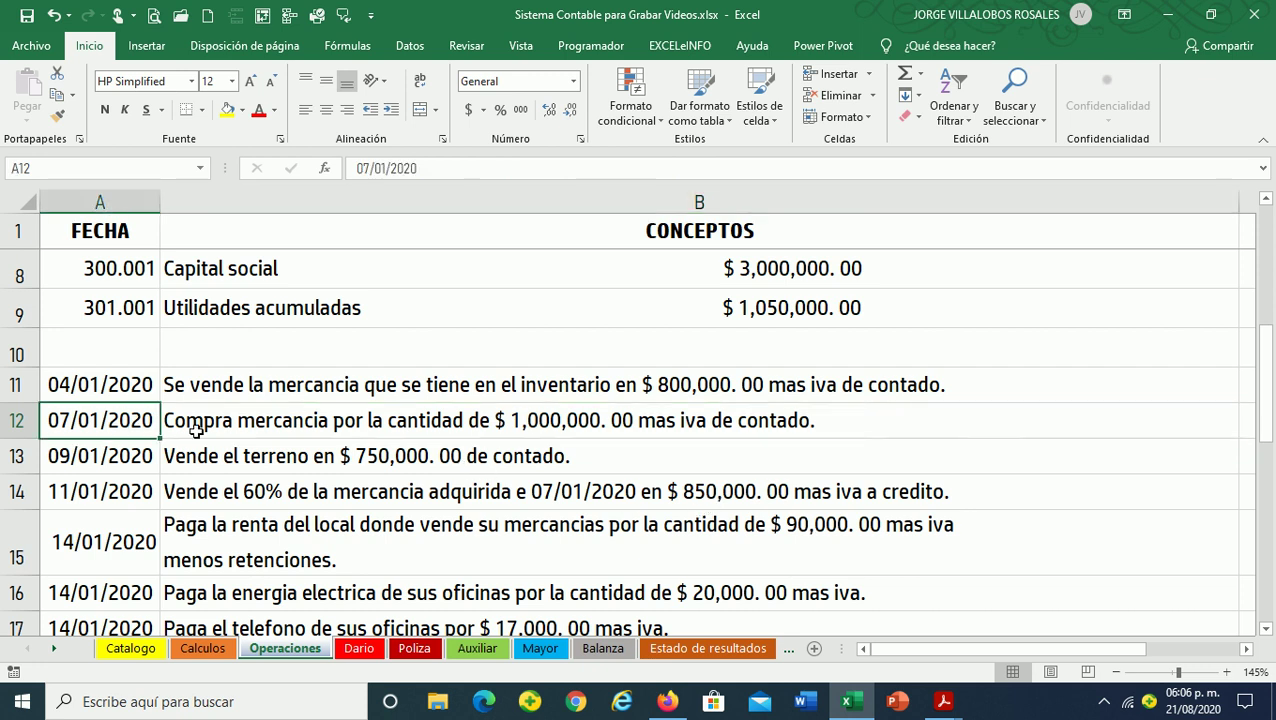
{"action": "left_click", "coordinate": [575, 428]}
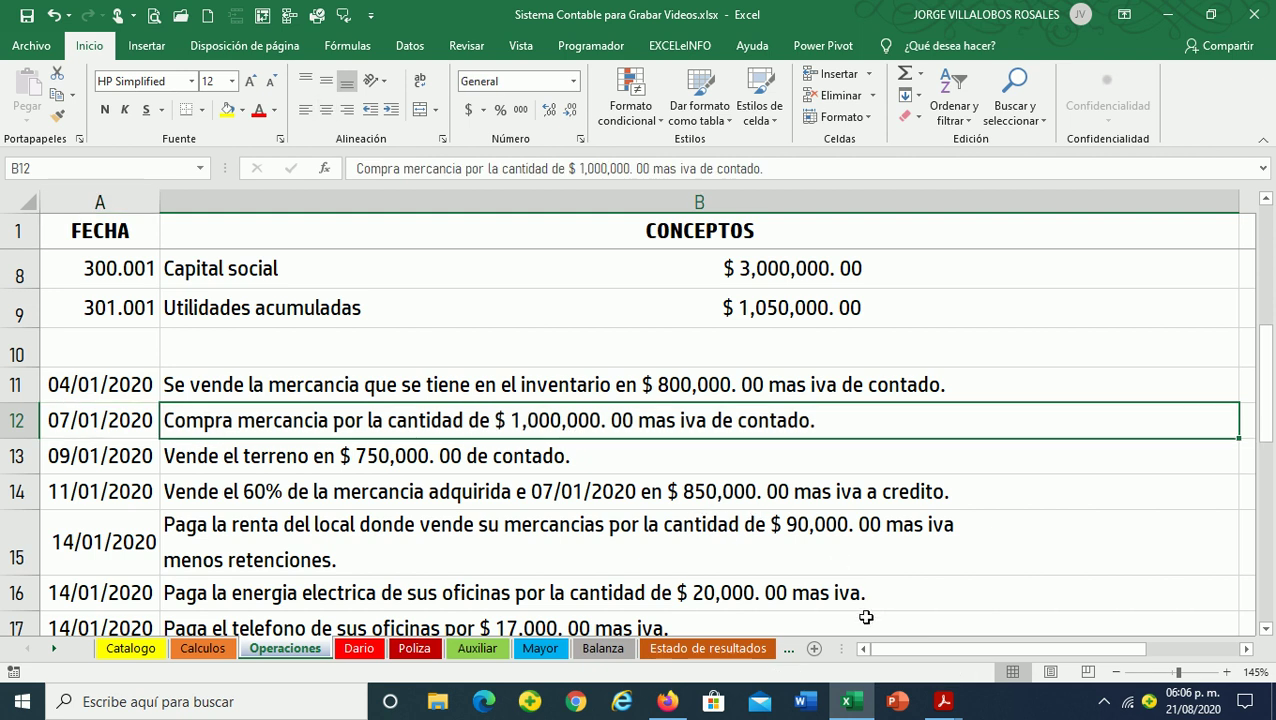
{"action": "left_click", "coordinate": [358, 646]}
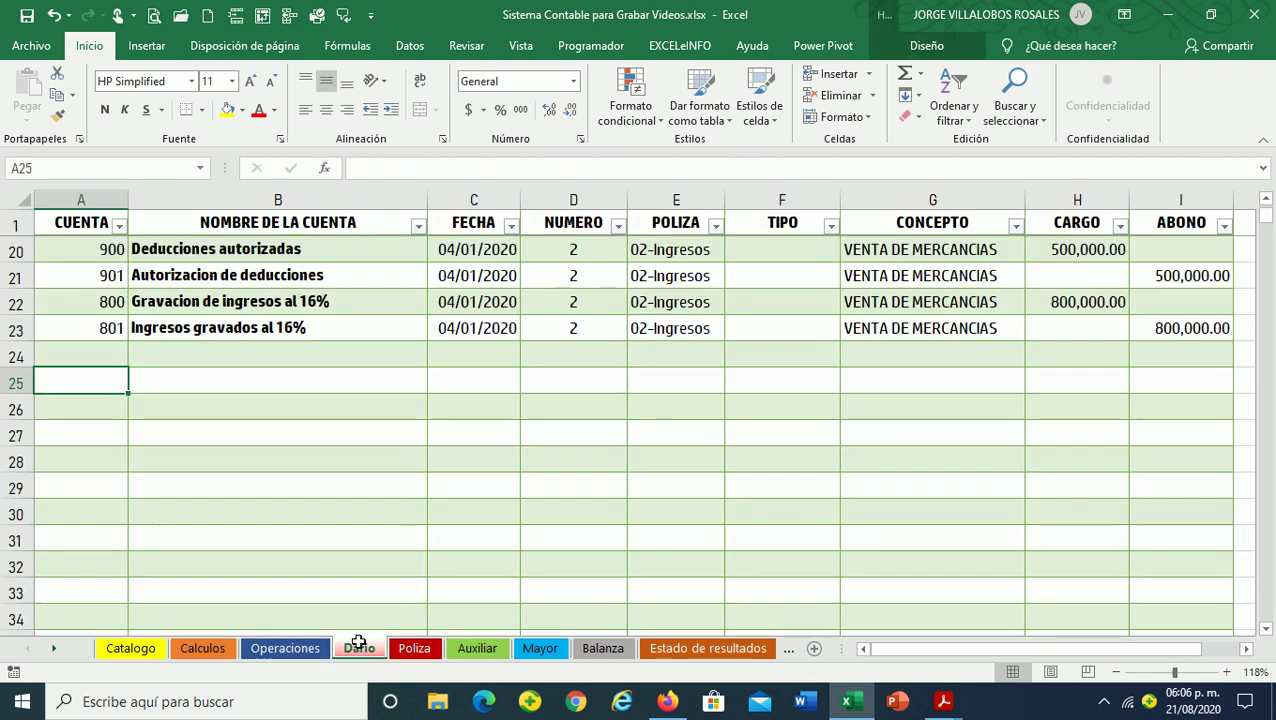
{"action": "left_click", "coordinate": [265, 657]}
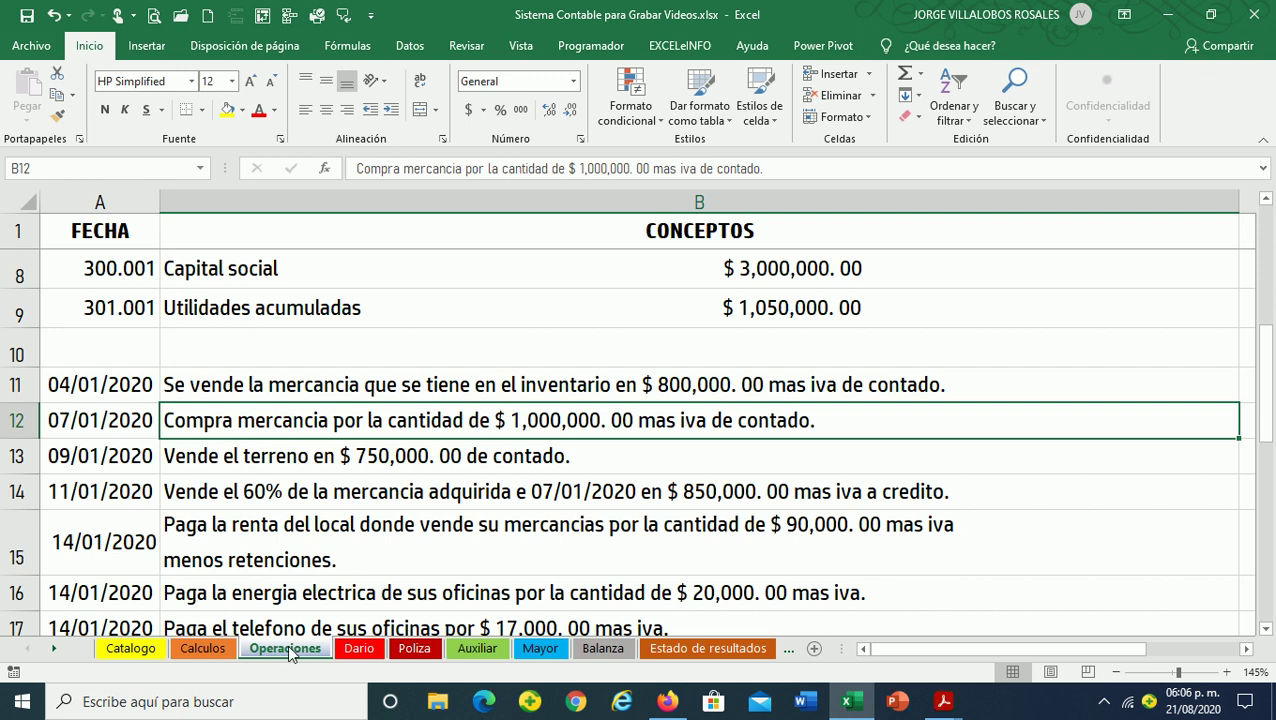
{"action": "left_click", "coordinate": [360, 649]}
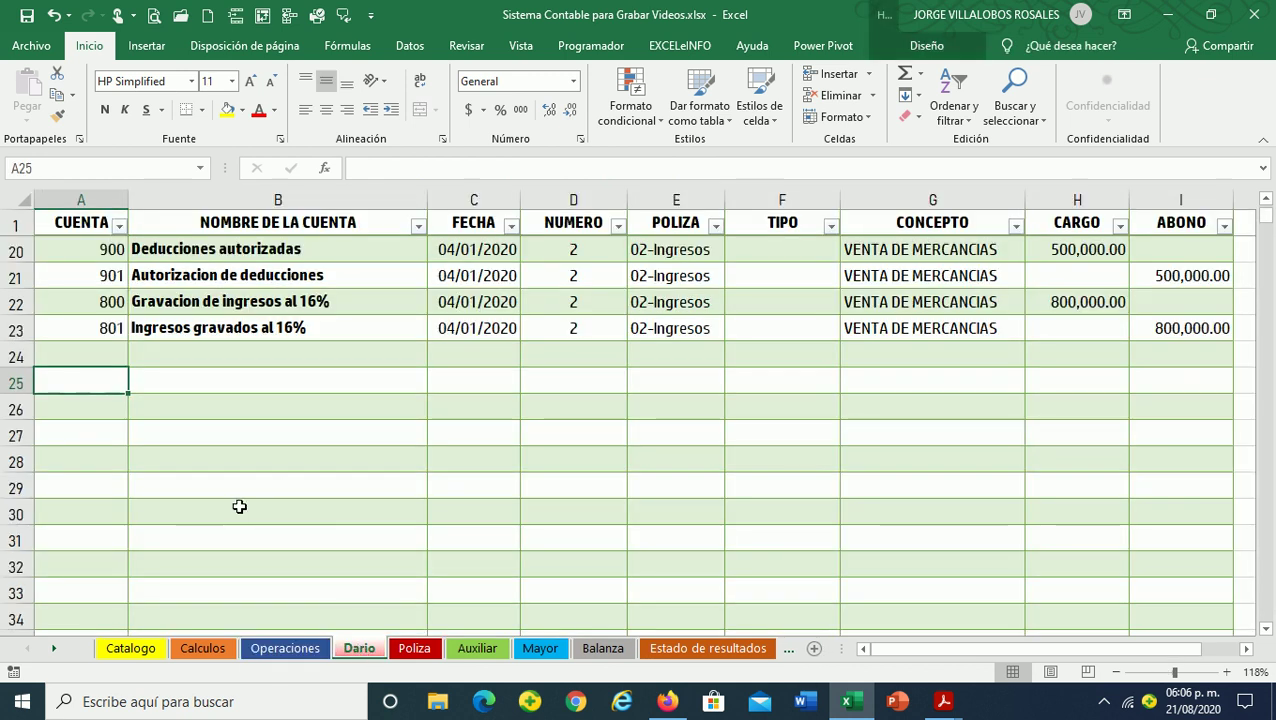
Enter account 115 in A25 and sub-account 115.001 in A26, checking the auto-filled names
{"action": "type", "text": "115"}
{"action": "key", "text": "Return"}
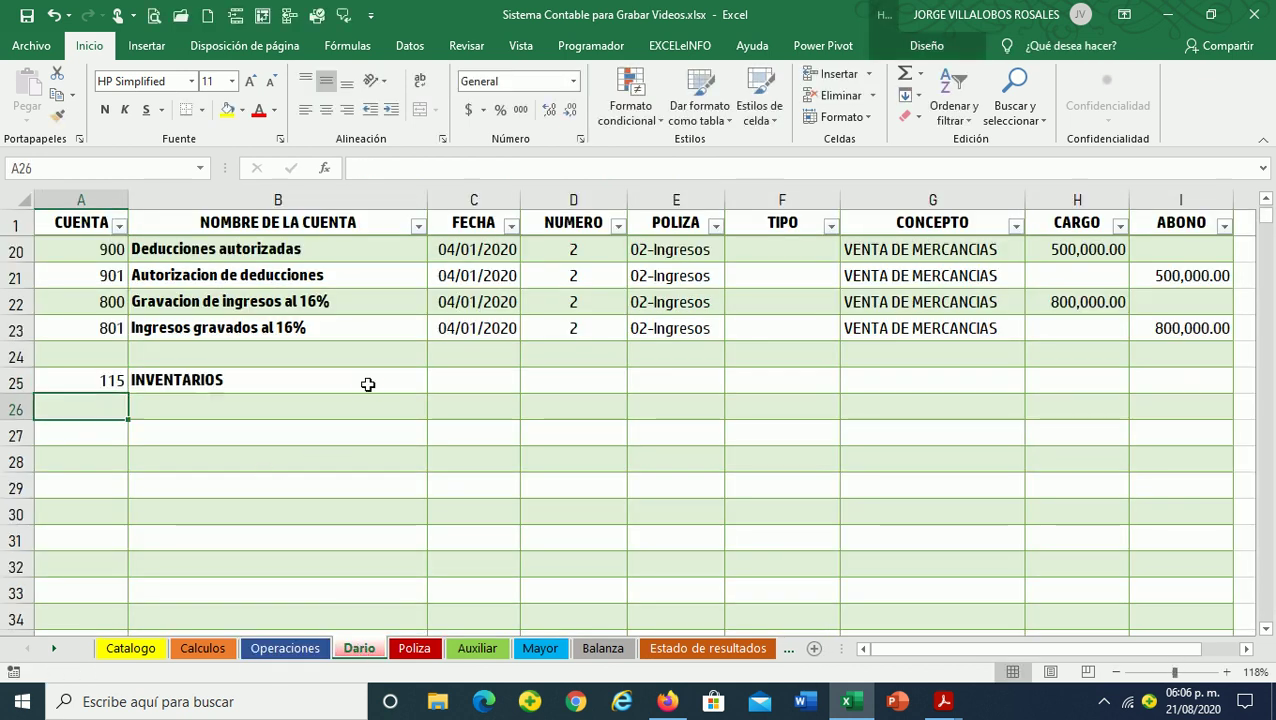
{"action": "type", "text": "115."}
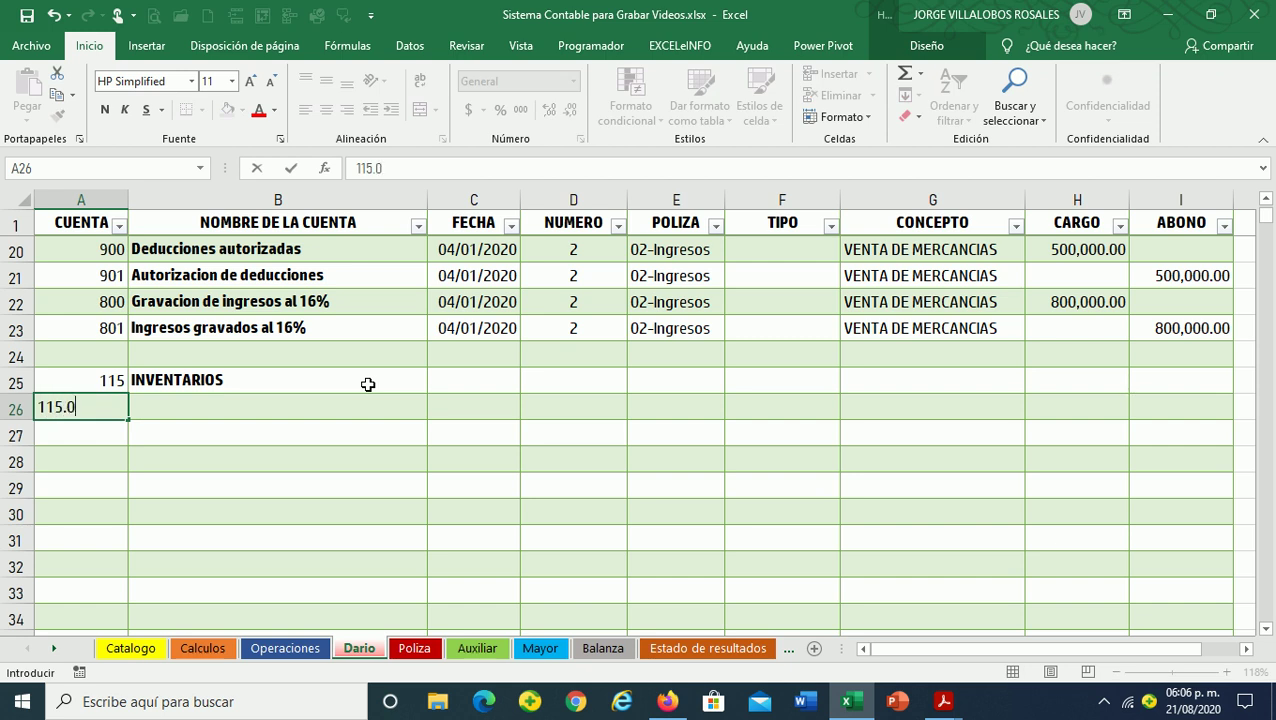
{"action": "type", "text": "001"}
{"action": "key", "text": "Return"}
{"action": "key", "text": "Up"}
{"action": "key", "text": "Right"}
{"action": "left_click", "coordinate": [368, 384]}
{"action": "key", "text": "Down"}
{"action": "key", "text": "Down"}
{"action": "key", "text": "Left"}
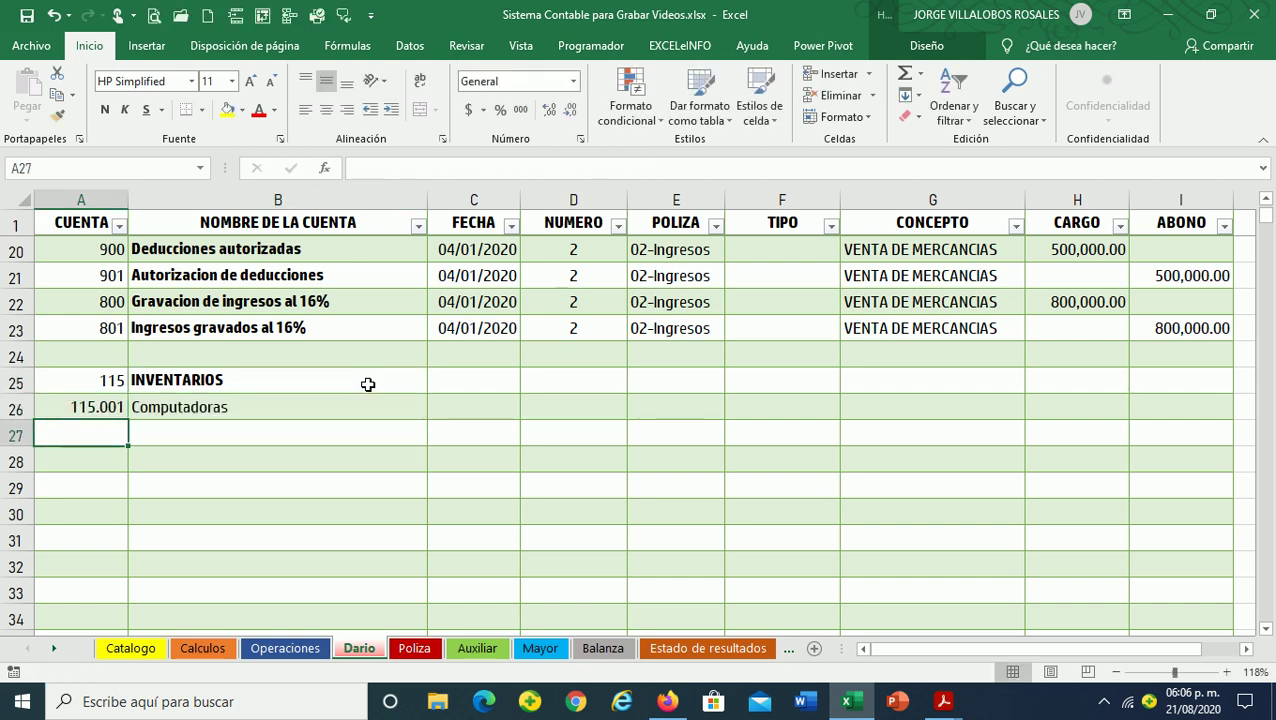
{"action": "left_click", "coordinate": [203, 649]}
Locate account 111 IVA ACREDITABLE and its sub-account 111.001 in the Catalogo sheet
{"action": "left_click", "coordinate": [128, 649]}
{"action": "scroll", "coordinate": [370, 535], "scroll_direction": "up", "scroll_amount": 3}
{"action": "scroll", "coordinate": [370, 535], "scroll_direction": "up", "scroll_amount": 3}
{"action": "scroll", "coordinate": [370, 535], "scroll_direction": "up", "scroll_amount": 1}
{"action": "scroll", "coordinate": [370, 535], "scroll_direction": "up", "scroll_amount": 2}
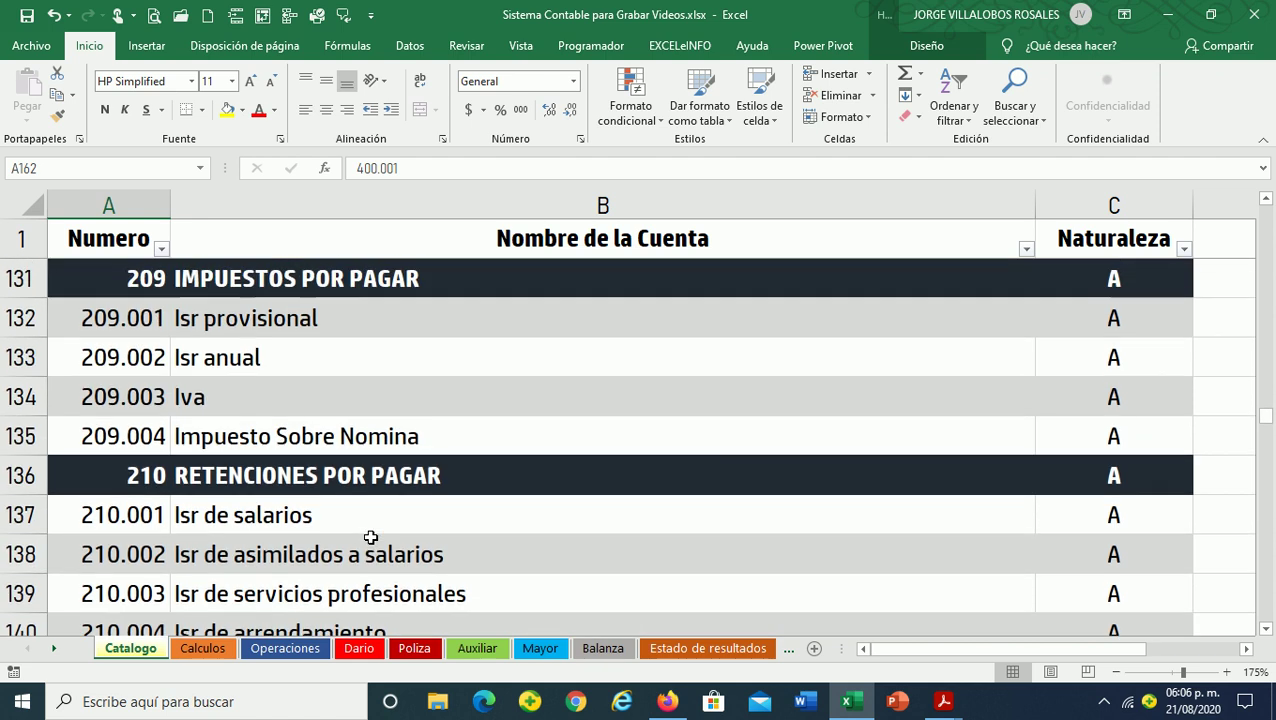
{"action": "scroll", "coordinate": [370, 537], "scroll_direction": "up", "scroll_amount": 5}
{"action": "scroll", "coordinate": [370, 537], "scroll_direction": "up", "scroll_amount": 2}
{"action": "scroll", "coordinate": [370, 537], "scroll_direction": "up", "scroll_amount": 4}
{"action": "scroll", "coordinate": [370, 537], "scroll_direction": "up", "scroll_amount": 4}
{"action": "scroll", "coordinate": [370, 537], "scroll_direction": "up", "scroll_amount": 5}
{"action": "scroll", "coordinate": [370, 537], "scroll_direction": "up", "scroll_amount": 4}
{"action": "scroll", "coordinate": [370, 537], "scroll_direction": "up", "scroll_amount": 4}
{"action": "scroll", "coordinate": [370, 537], "scroll_direction": "up", "scroll_amount": 3}
{"action": "scroll", "coordinate": [370, 537], "scroll_direction": "down", "scroll_amount": 1}
{"action": "left_click", "coordinate": [238, 430]}
{"action": "left_click", "coordinate": [188, 336]}
{"action": "left_click", "coordinate": [89, 348]}
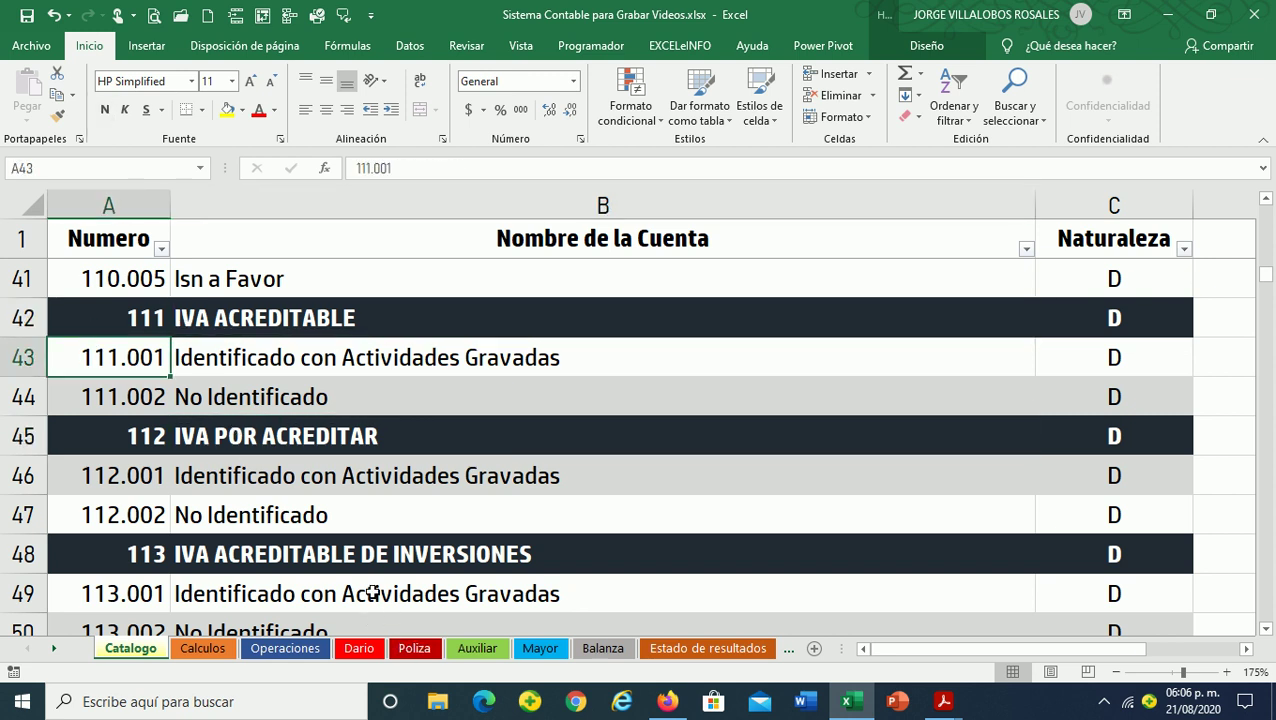
Copy account numbers 111 and 111.001 from Catalogo A42:A43
{"action": "left_click_drag", "start_coordinate": [140, 326], "coordinate": [134, 355]}
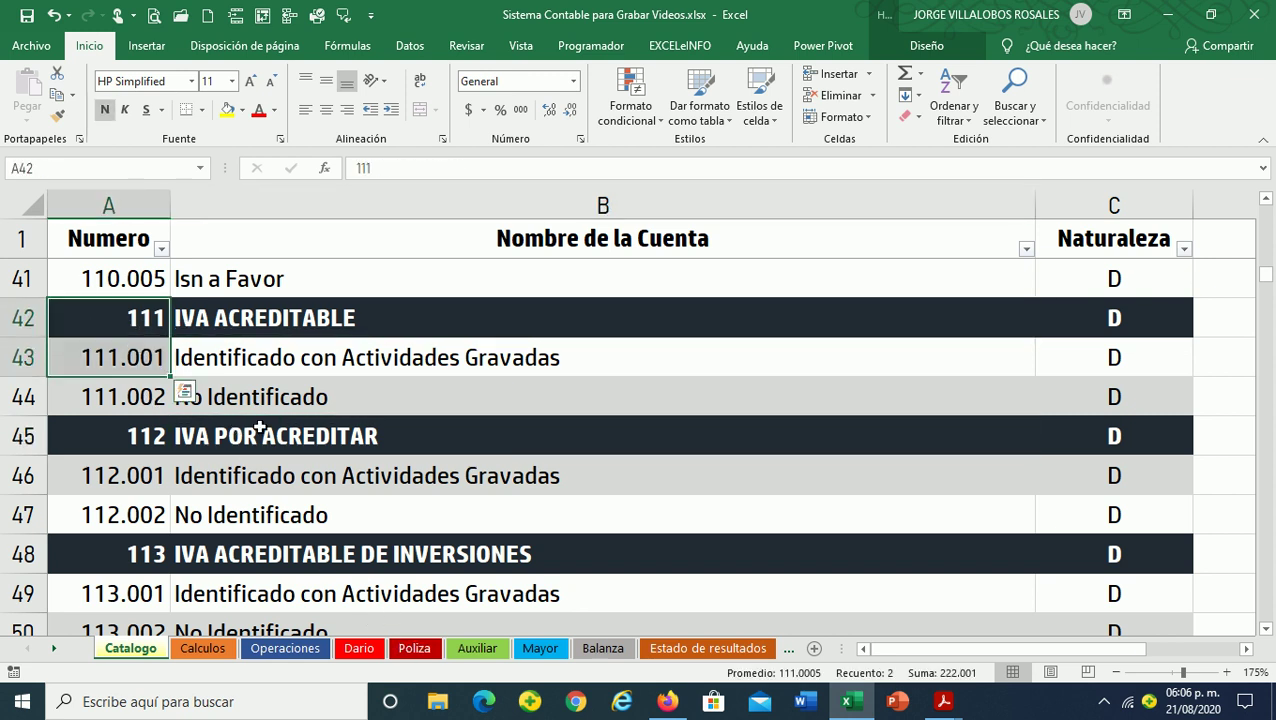
{"action": "key", "text": "ctrl+c"}
{"action": "key", "text": "ctrl+q"}
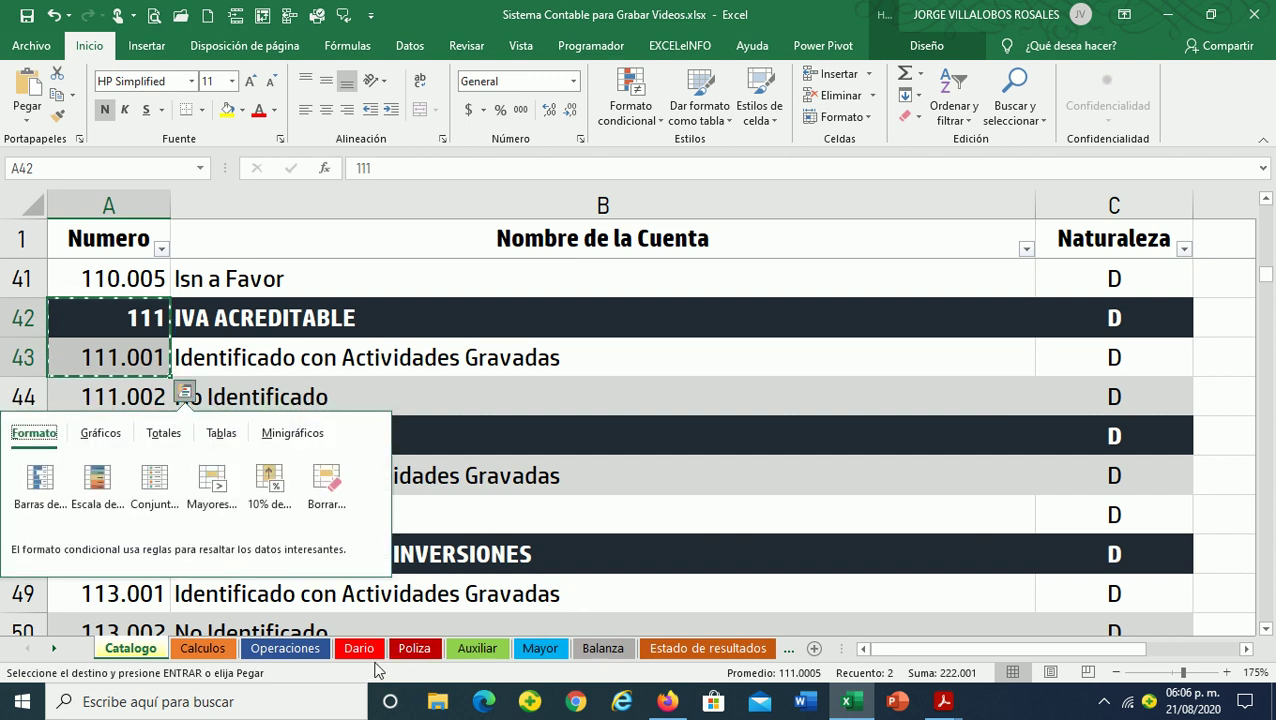
{"action": "key", "text": "Escape"}
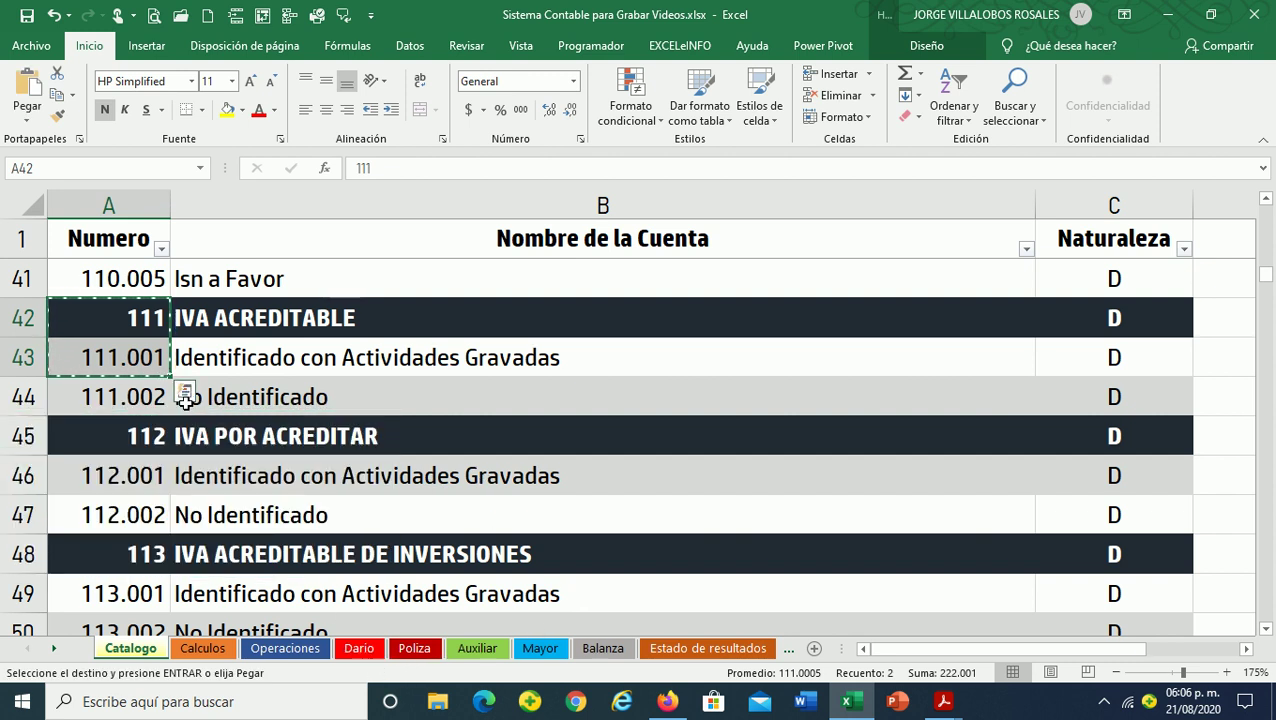
{"action": "key", "text": "ctrl+v"}
{"action": "left_click_drag", "start_coordinate": [108, 320], "coordinate": [108, 357]}
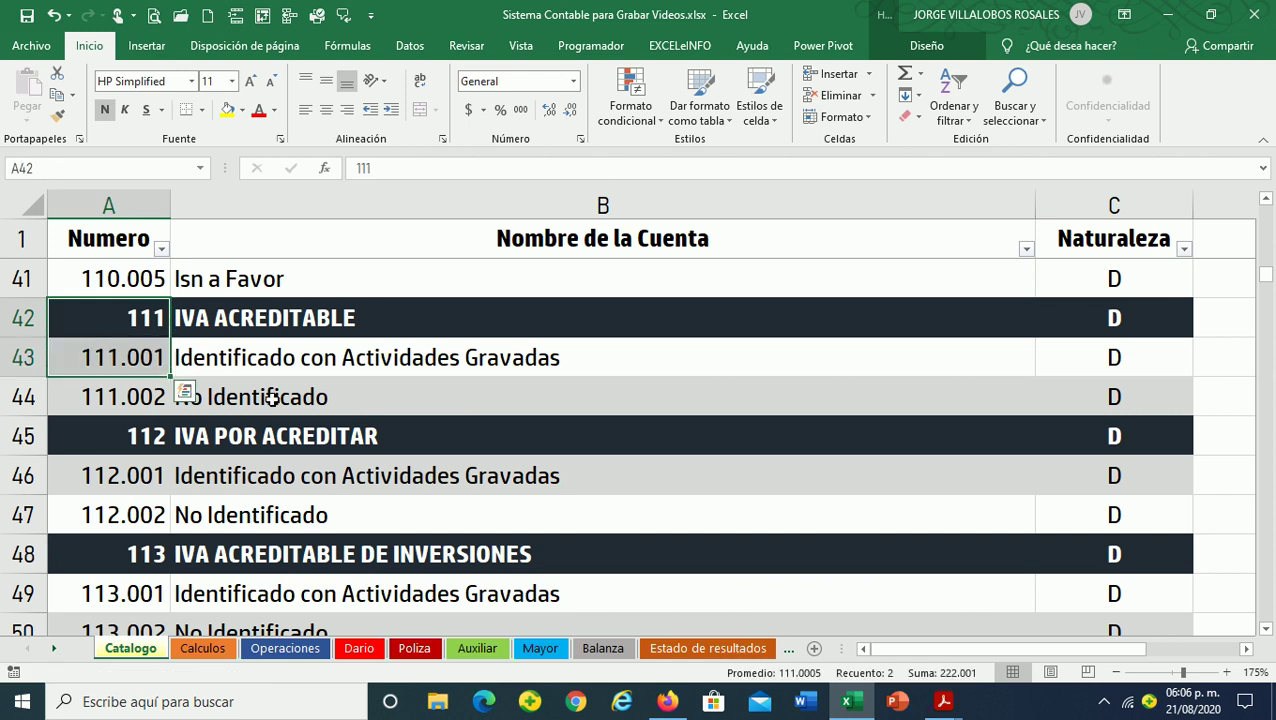
{"action": "key", "text": "ctrl+c"}
Paste accounts 111 and 111.001 into Dario cells A27:A28 and verify the looked-up names
{"action": "left_click", "coordinate": [359, 648]}
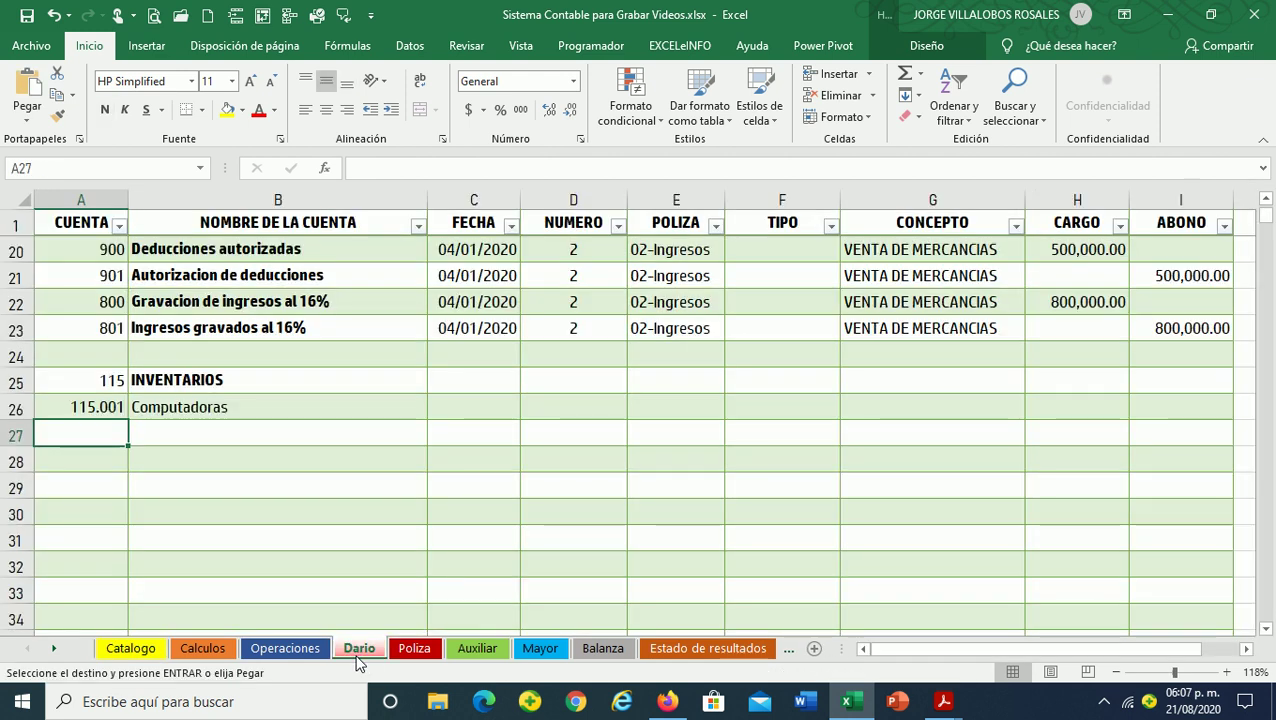
{"action": "right_click", "coordinate": [86, 432]}
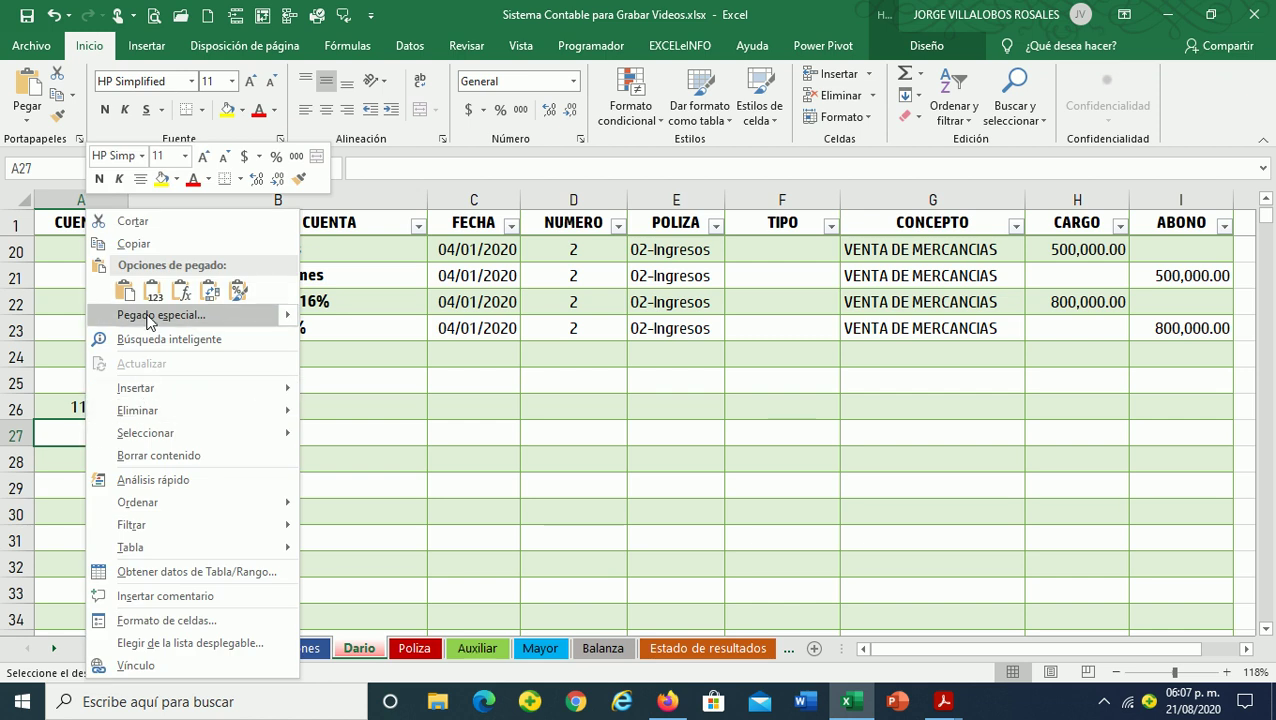
{"action": "left_click", "coordinate": [152, 292]}
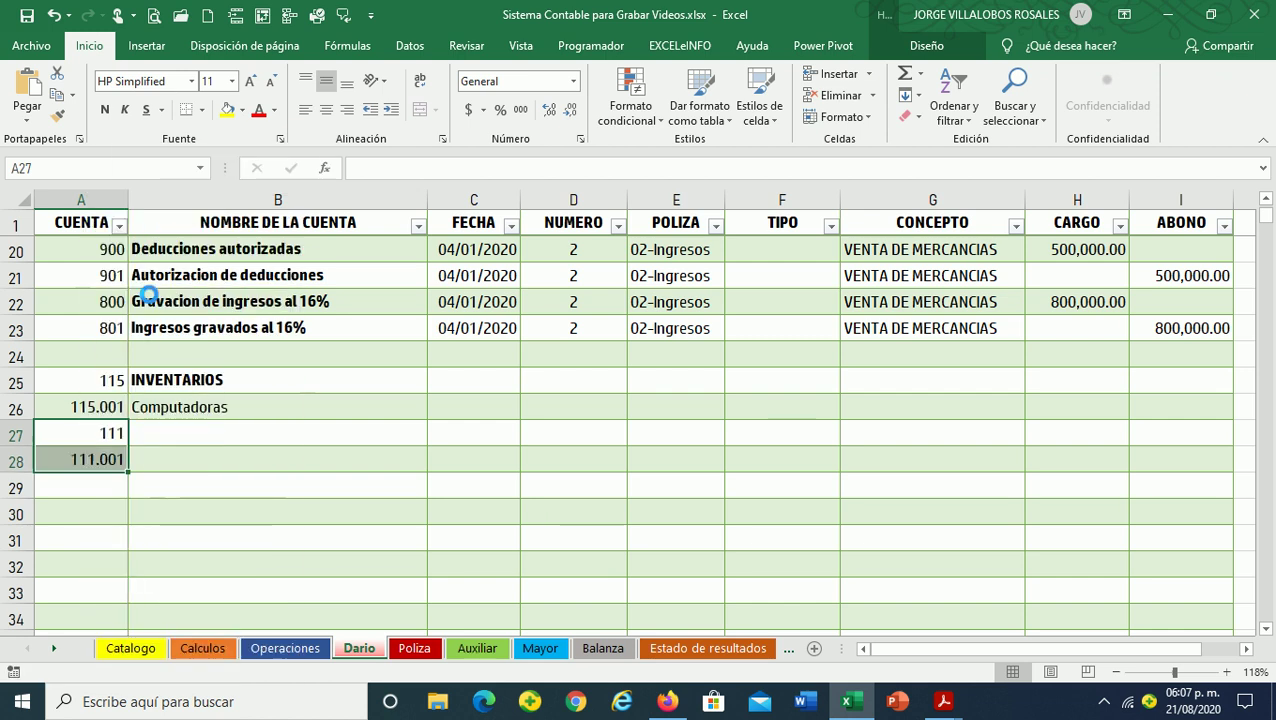
{"action": "left_click", "coordinate": [175, 422]}
{"action": "left_click", "coordinate": [181, 462]}
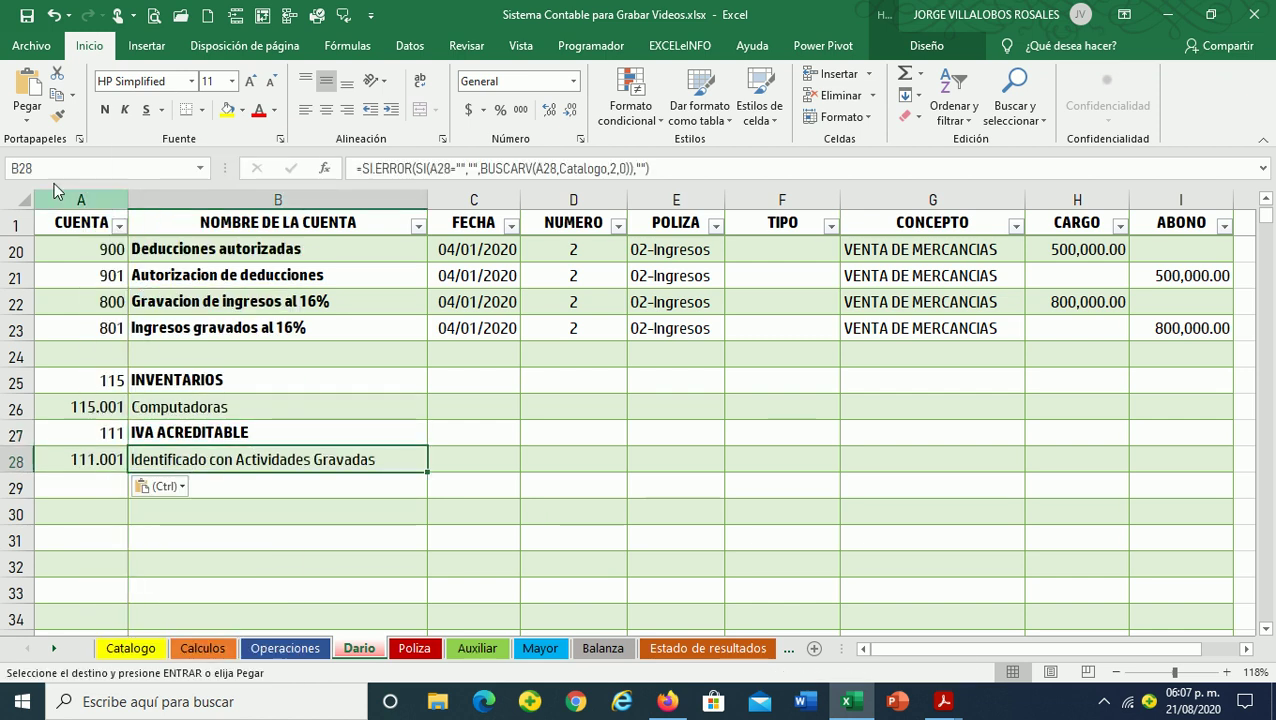
{"action": "key", "text": "Escape"}
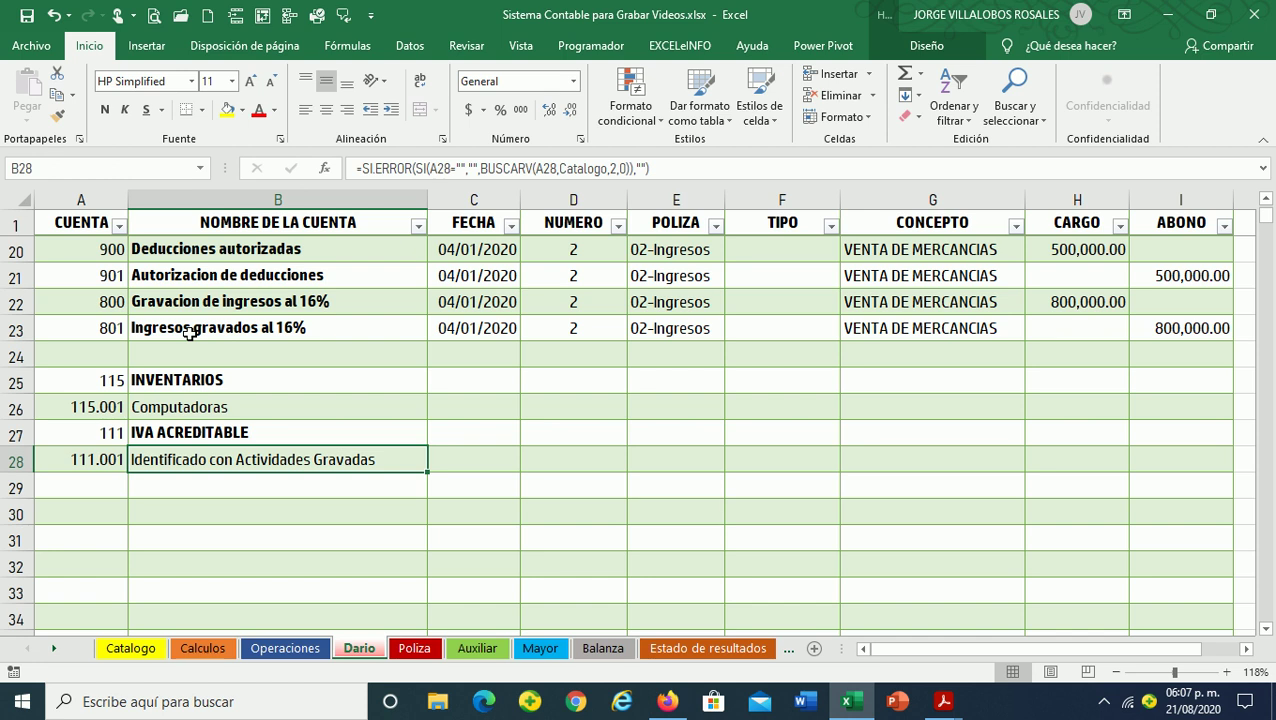
Enter account 102 BANCOS in A29 and Banamex sub-account 102.001 in A30
{"action": "key", "text": "Left"}
{"action": "key", "text": "Down"}
{"action": "type", "text": "102"}
{"action": "key", "text": "Return"}
{"action": "type", "text": "102"}
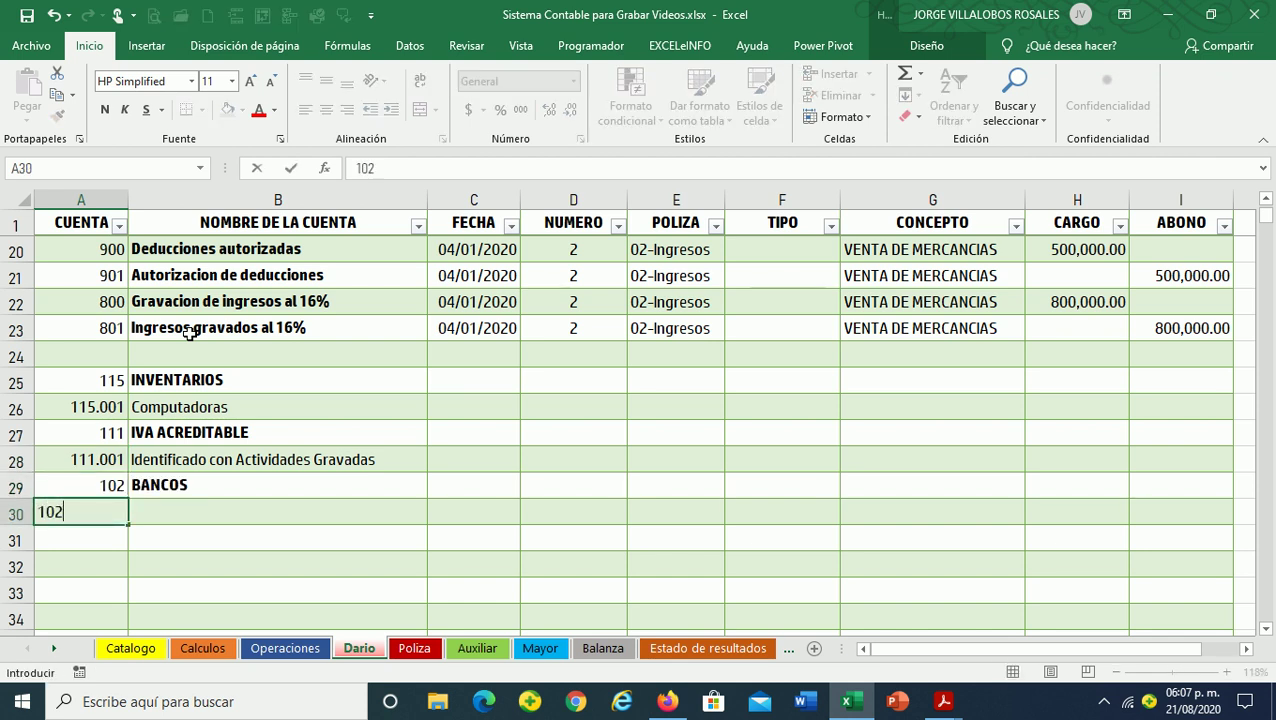
{"action": "type", "text": ".00"}
{"action": "key", "text": "Return"}
{"action": "key", "text": "Up"}
{"action": "key", "text": "Right"}
{"action": "key", "text": "Right"}
{"action": "key", "text": "Right"}
{"action": "key", "text": "Up"}
{"action": "key", "text": "Up"}
{"action": "key", "text": "Up"}
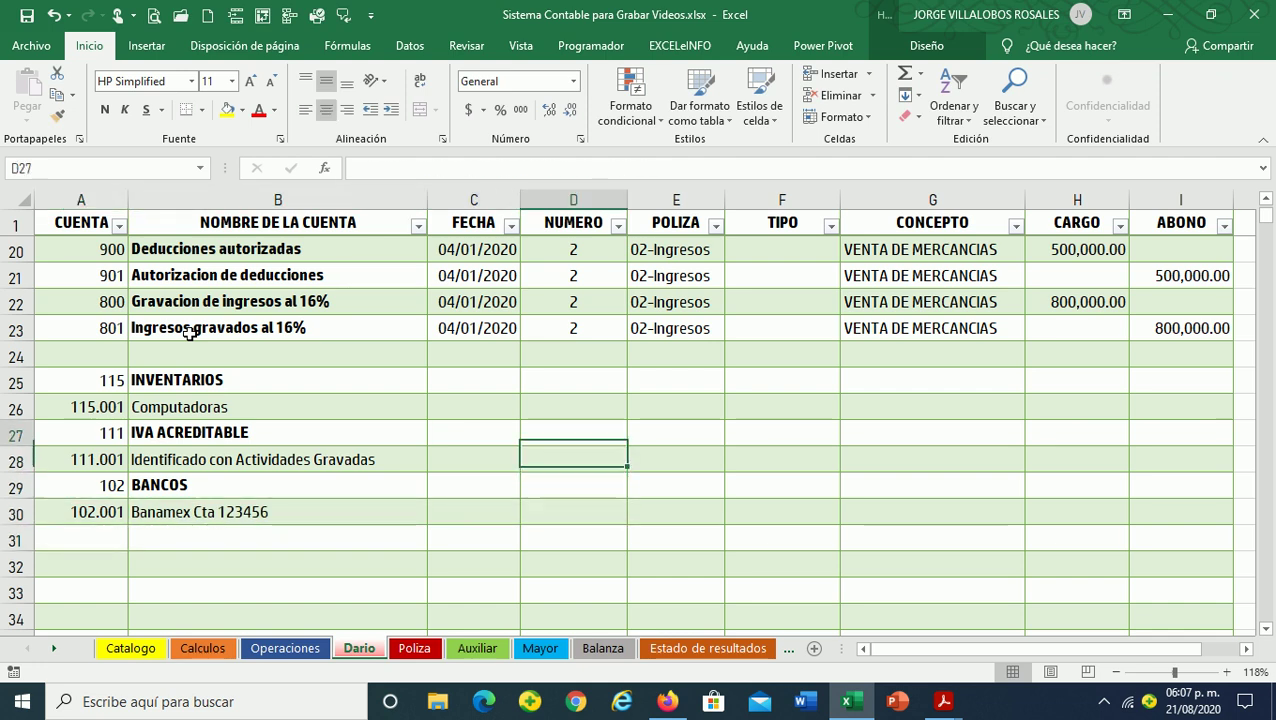
{"action": "key", "text": "Up"}
{"action": "key", "text": "Left"}
{"action": "key", "text": "Up"}
Give row 25 the date 07/01/2020 and entry number 3
{"action": "left_click", "coordinate": [305, 651]}
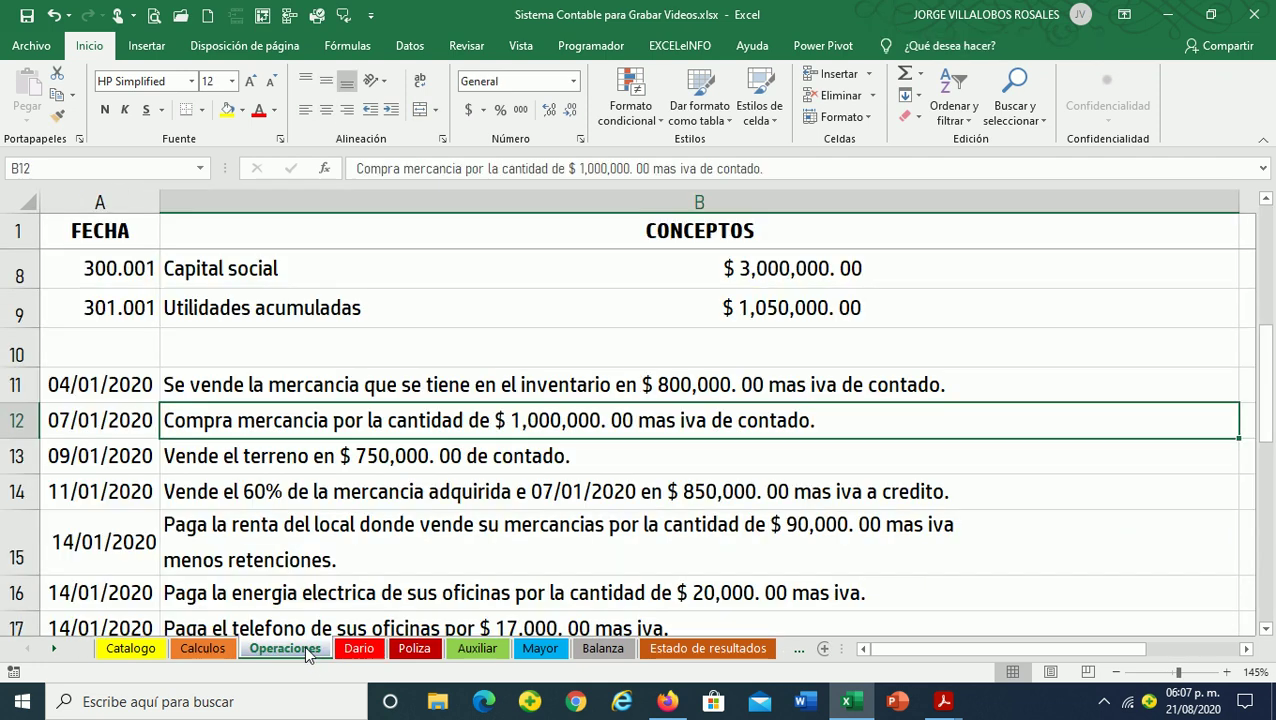
{"action": "left_click", "coordinate": [344, 650]}
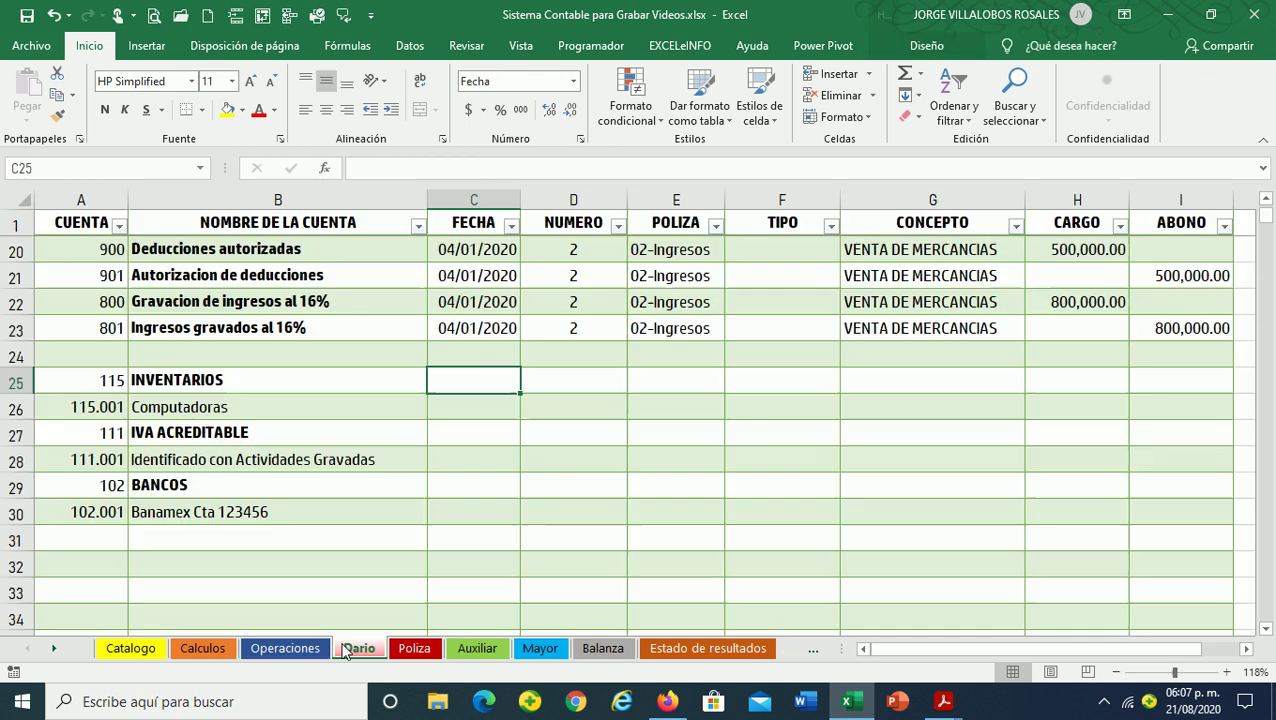
{"action": "type", "text": "0"}
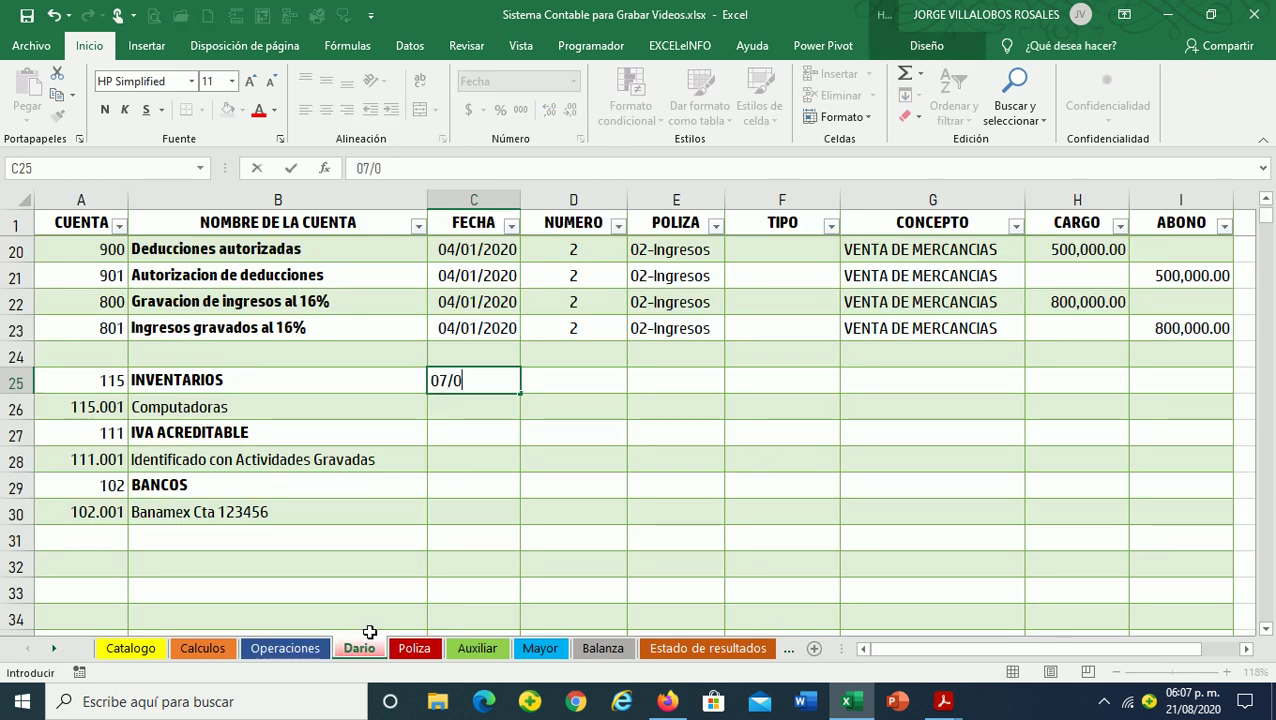
{"action": "type", "text": "1/2020"}
{"action": "key", "text": "Return"}
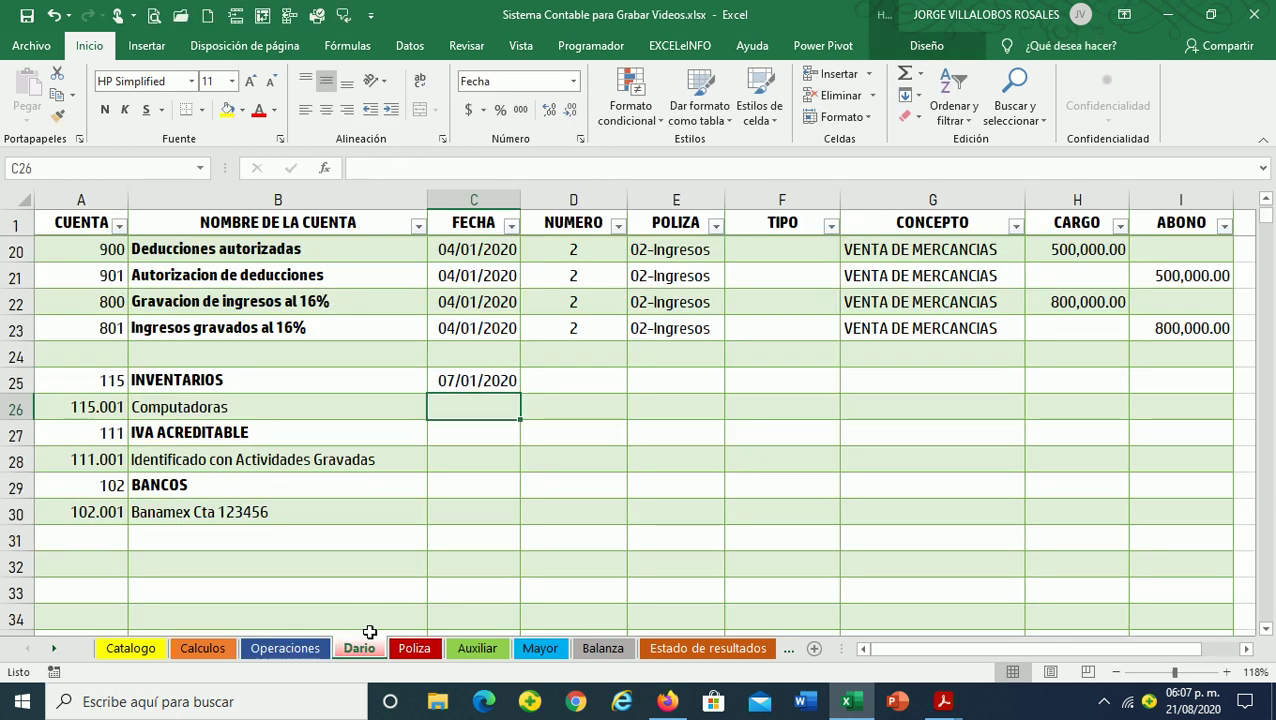
{"action": "key", "text": "Right"}
{"action": "key", "text": "Up"}
{"action": "type", "text": "3"}
{"action": "key", "text": "Tab"}
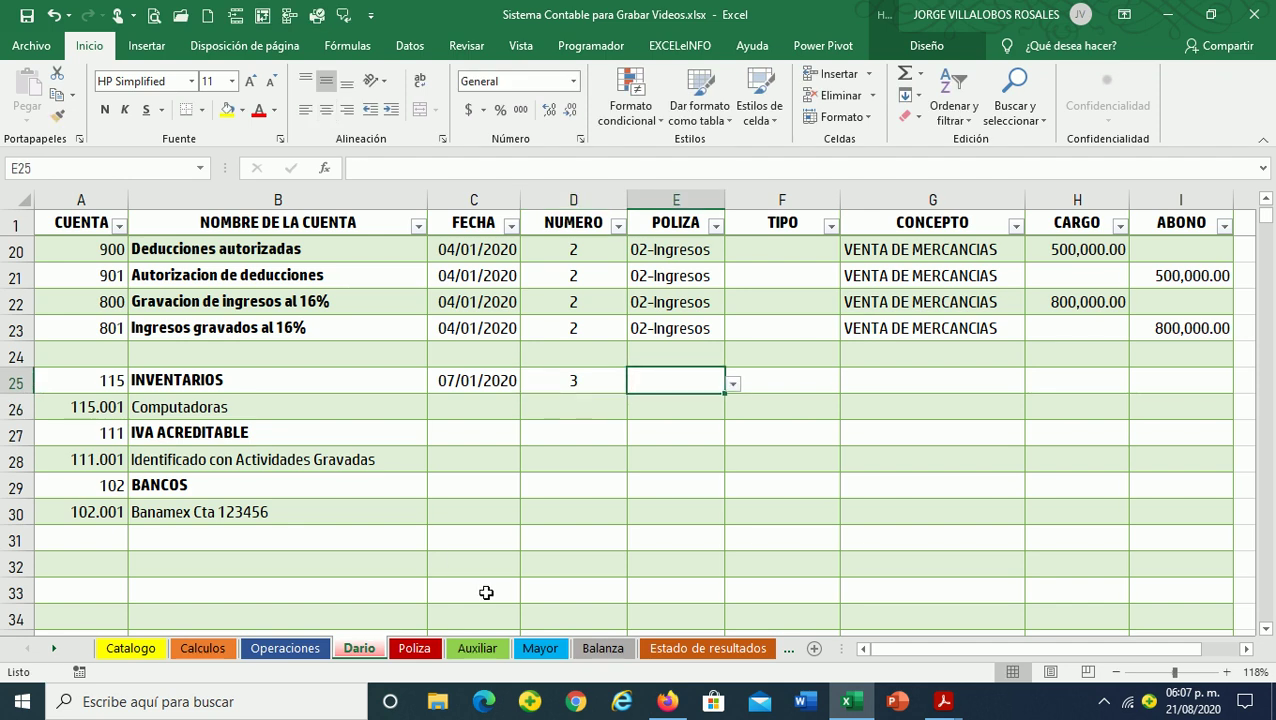
Set row 25's poliza to 03-Egresos and its concept to COMPRA DE MERCANCIA
{"action": "left_click", "coordinate": [735, 387]}
{"action": "left_click", "coordinate": [663, 430]}
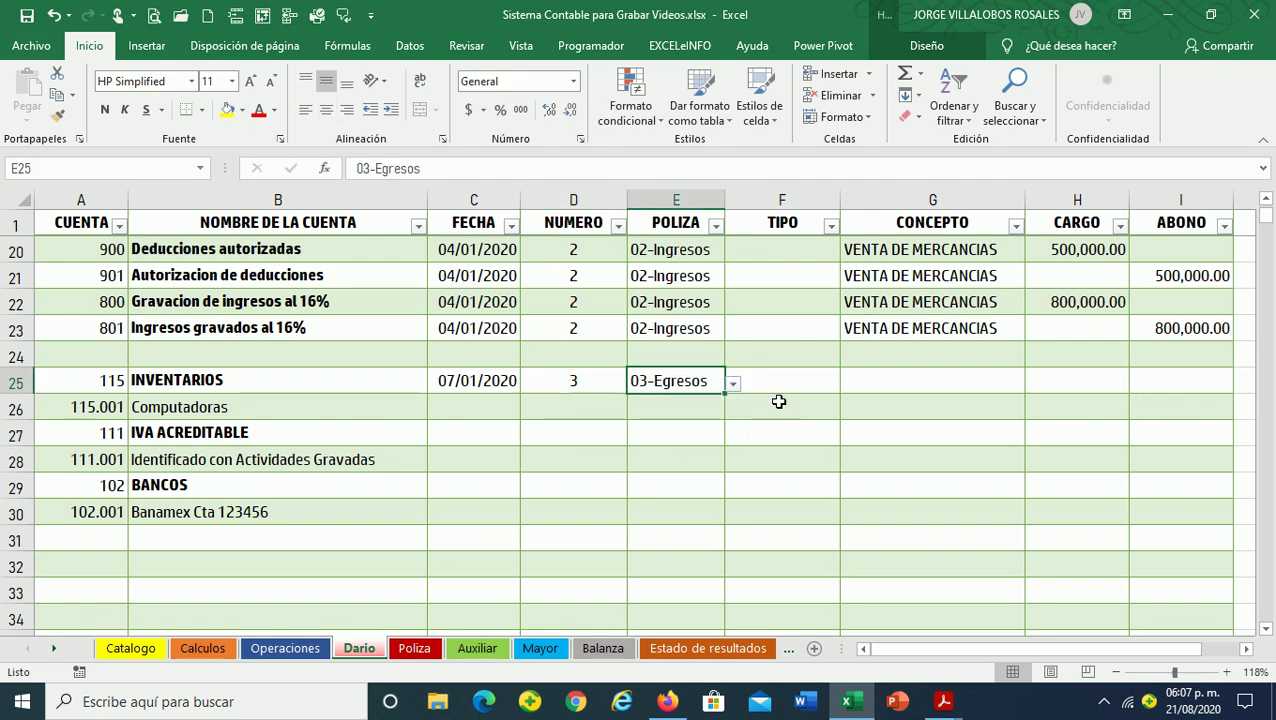
{"action": "key", "text": "Tab"}
{"action": "key", "text": "Tab"}
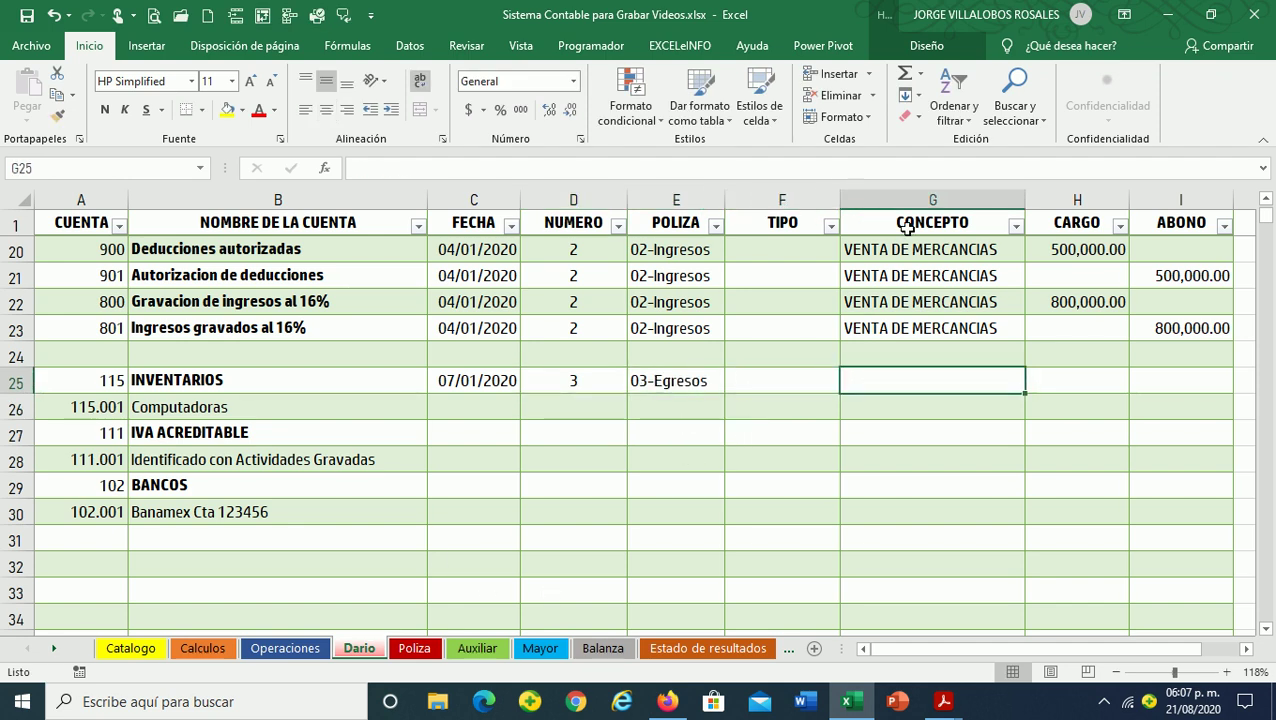
{"action": "type", "text": "COMPRA DE METRCA"}
{"action": "key", "text": "BackSpace"}
{"action": "key", "text": "BackSpace"}
{"action": "key", "text": "BackSpace"}
{"action": "key", "text": "BackSpace"}
{"action": "key", "text": "BackSpace"}
{"action": "type", "text": "MERCANCIA"}
{"action": "key", "text": "Return"}
Fill row 25's entry details down through row 30 with Ctrl+D and save the workbook
{"action": "key", "text": "Up"}
{"action": "key", "text": "Left"}
{"action": "key", "text": "Left"}
{"action": "key", "text": "Left"}
{"action": "key", "text": "Left"}
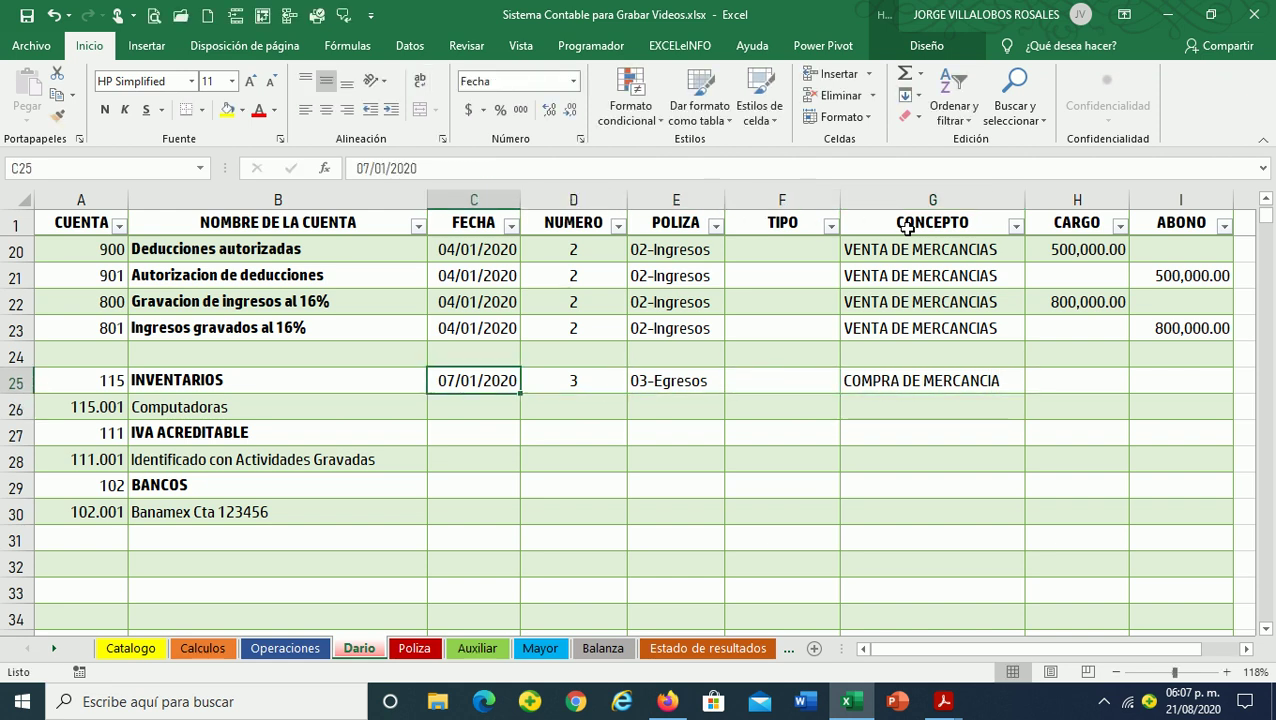
{"action": "key", "text": "shift+Right"}
{"action": "key", "text": "shift+Right"}
{"action": "key", "text": "shift+Right"}
{"action": "key", "text": "shift+Right"}
{"action": "key", "text": "shift+Down"}
{"action": "key", "text": "shift+Down"}
{"action": "key", "text": "shift+Down"}
{"action": "key", "text": "shift+Down"}
{"action": "key", "text": "shift+Down"}
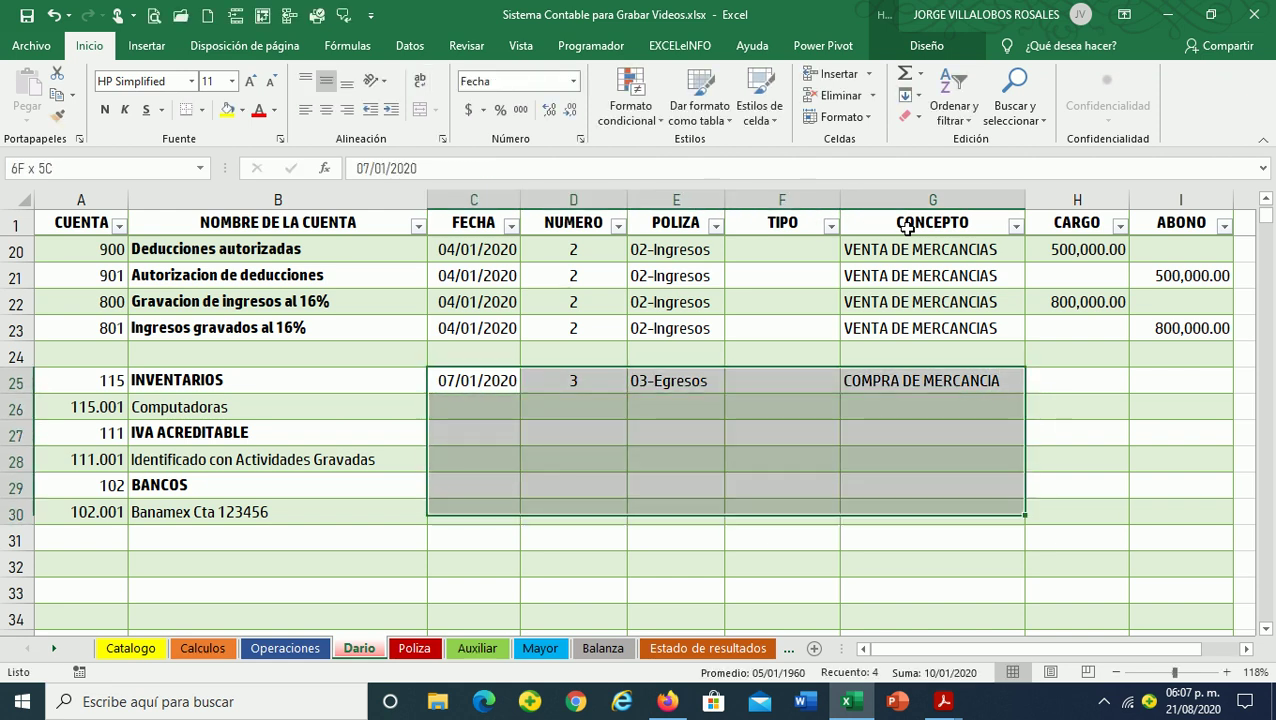
{"action": "key", "text": "ctrl+d"}
{"action": "key", "text": "Right"}
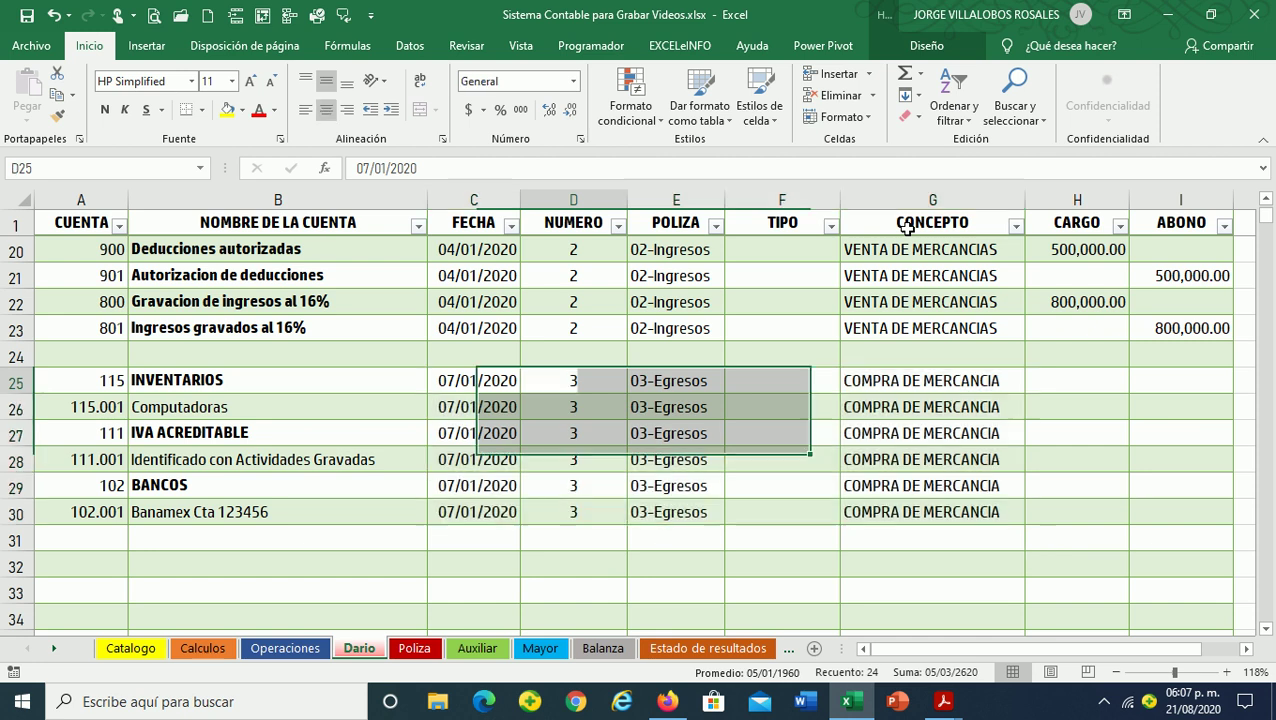
{"action": "key", "text": "Left"}
{"action": "key", "text": "Left"}
{"action": "key", "text": "Left"}
{"action": "key", "text": "Down"}
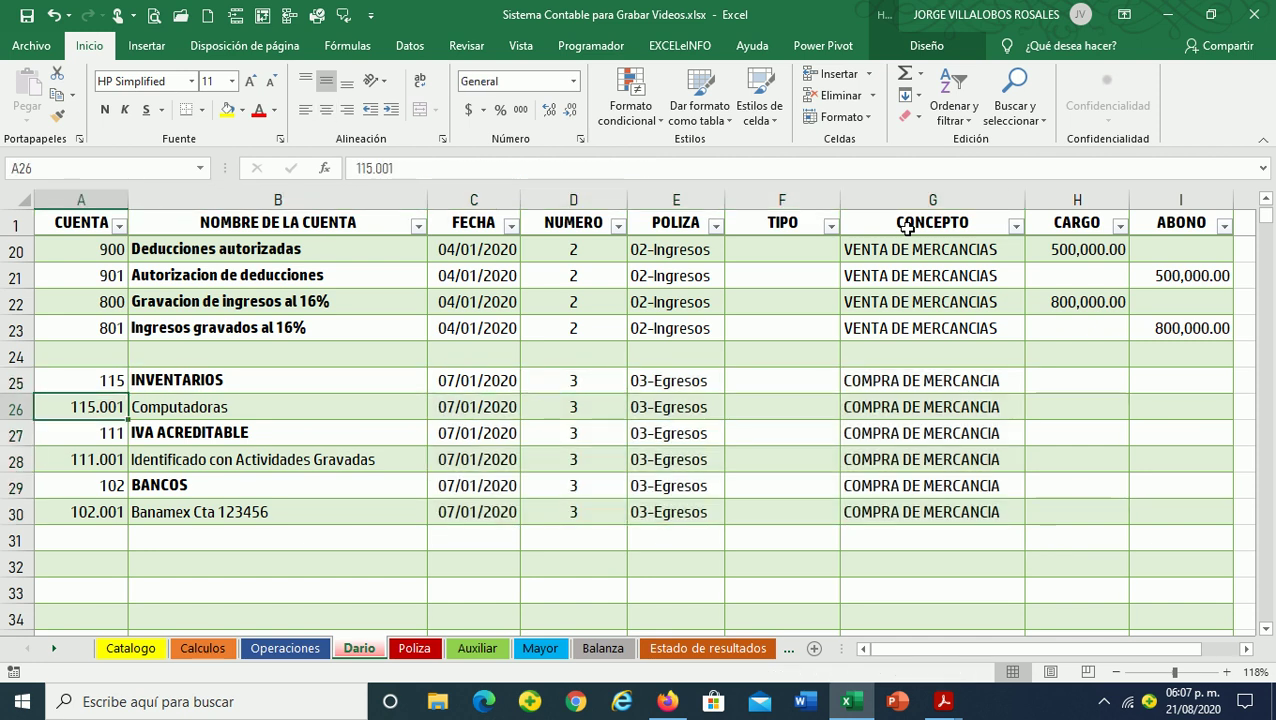
{"action": "key", "text": "ctrl+s"}
Charge 1,000,000.00 to Computadoras in H26 and 160,000.00 to IVA in H28
{"action": "key", "text": "Right"}
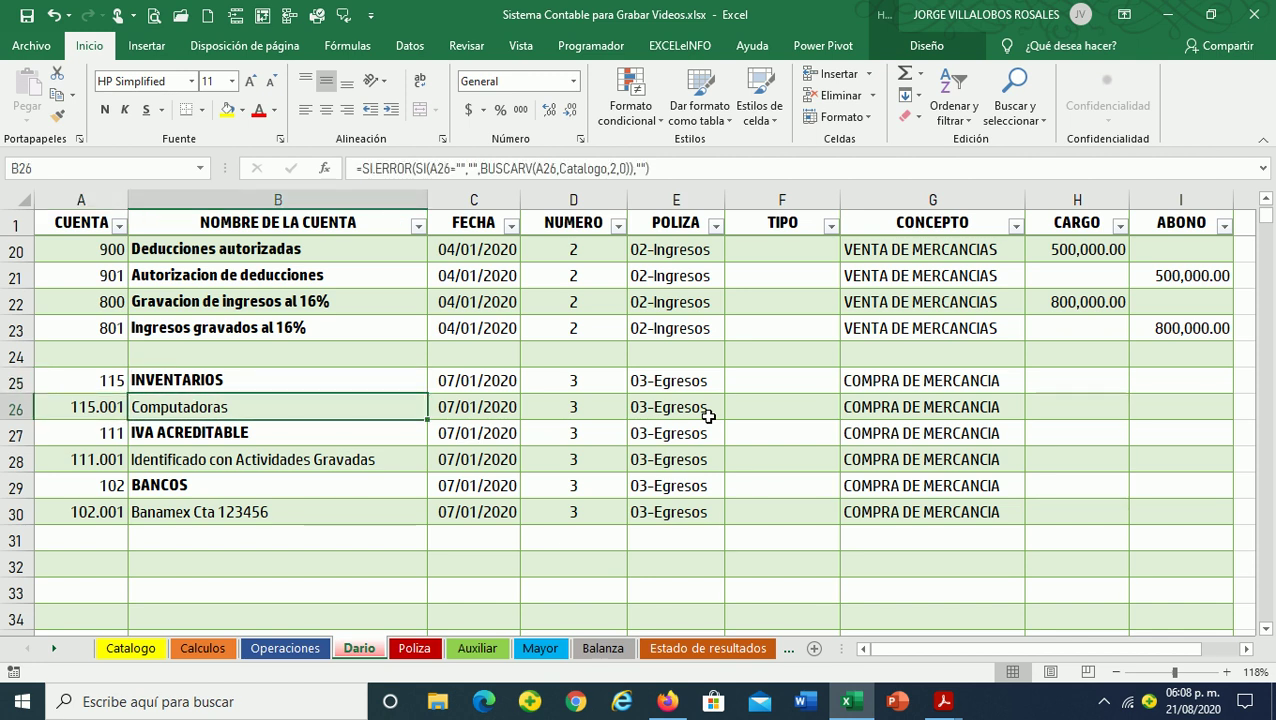
{"action": "key", "text": "Down"}
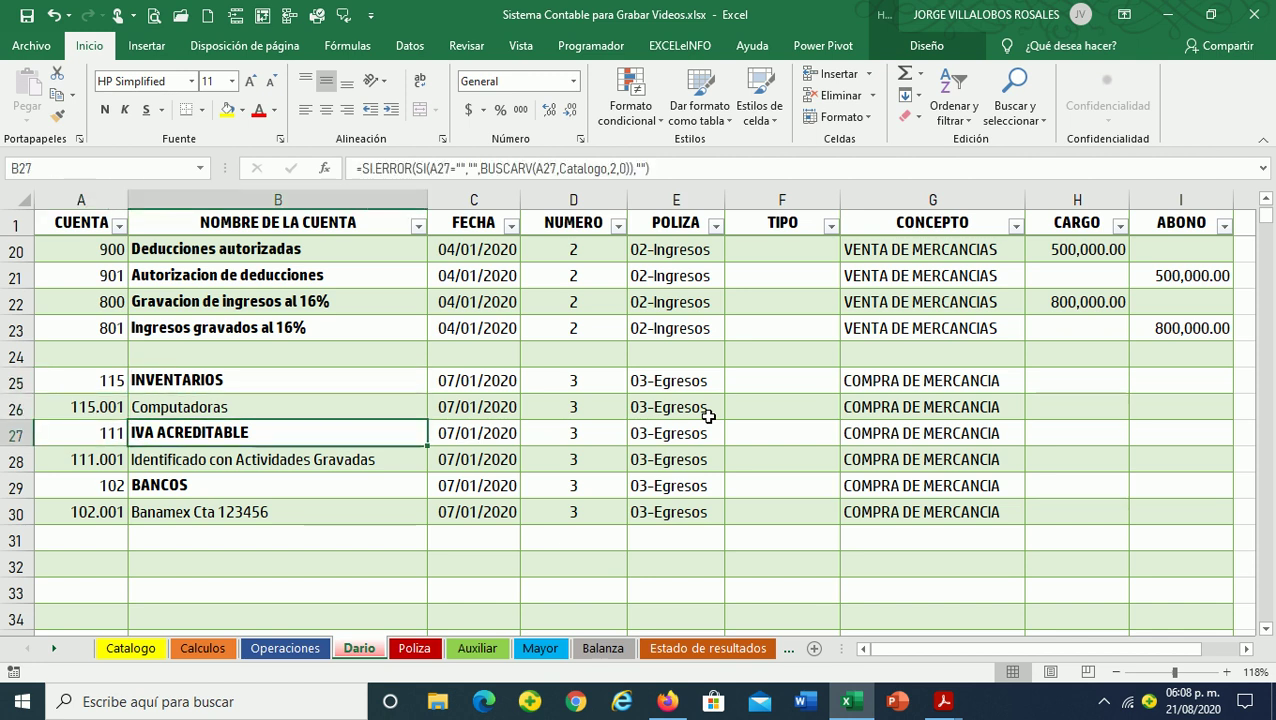
{"action": "key", "text": "Down"}
{"action": "key", "text": "Down"}
{"action": "key", "text": "Left"}
{"action": "key", "text": "Right"}
{"action": "key", "text": "Down"}
{"action": "key", "text": "Right"}
{"action": "key", "text": "Right"}
{"action": "key", "text": "Right"}
{"action": "key", "text": "Right"}
{"action": "key", "text": "Right"}
{"action": "key", "text": "Right"}
{"action": "key", "text": "Right"}
{"action": "key", "text": "Up"}
{"action": "key", "text": "Up"}
{"action": "key", "text": "Up"}
{"action": "key", "text": "Left"}
{"action": "key", "text": "Left"}
{"action": "key", "text": "Up"}
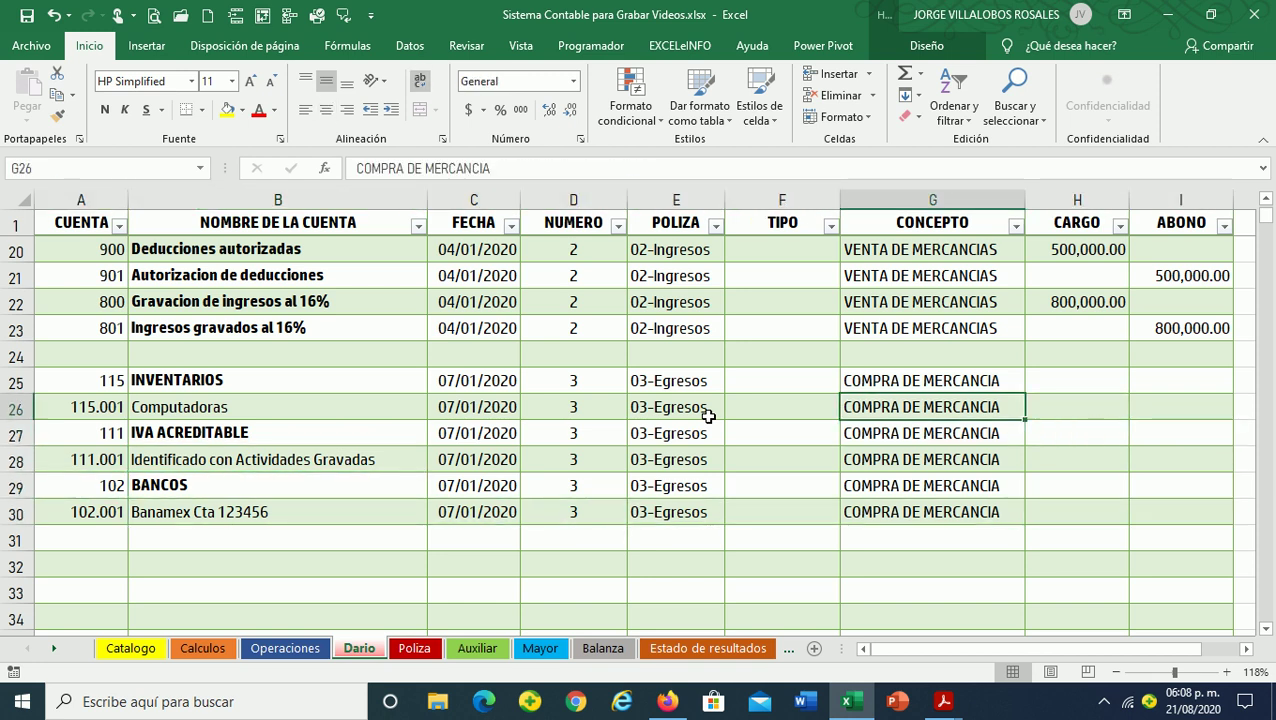
{"action": "key", "text": "Right"}
{"action": "type", "text": "100,000"}
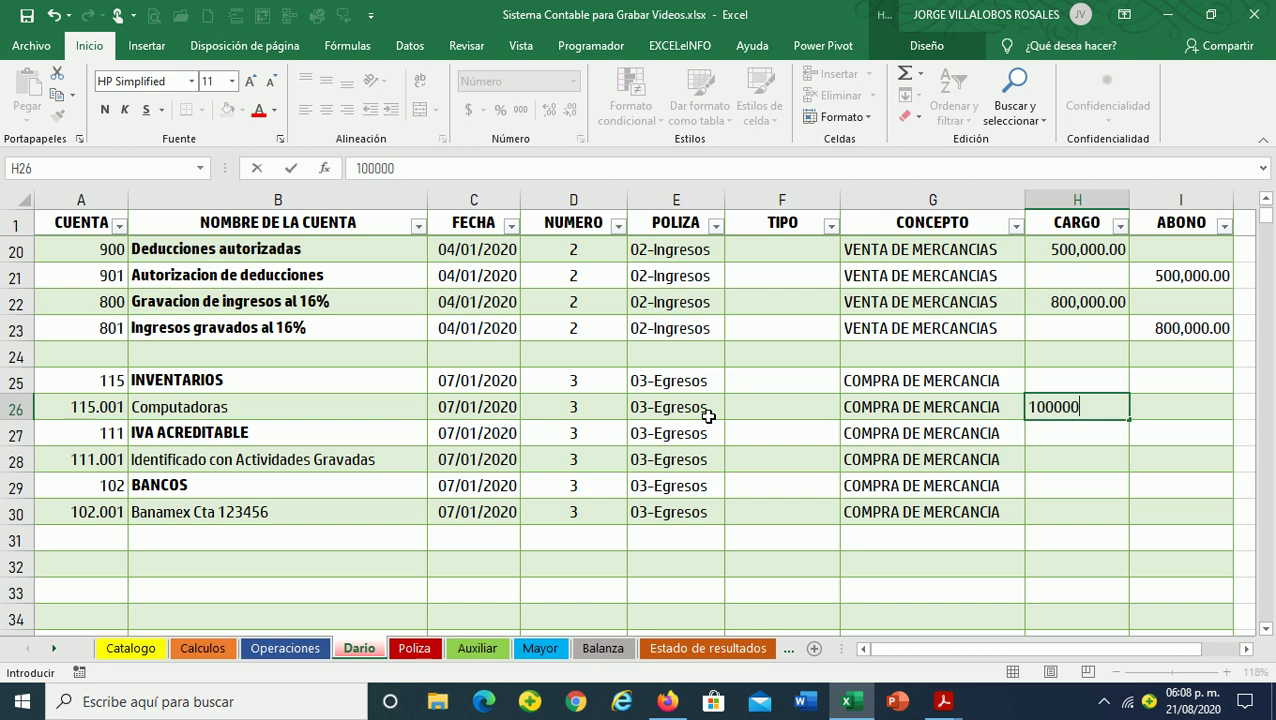
{"action": "key", "text": "Return"}
{"action": "key", "text": "Up"}
{"action": "type", "text": "1,"}
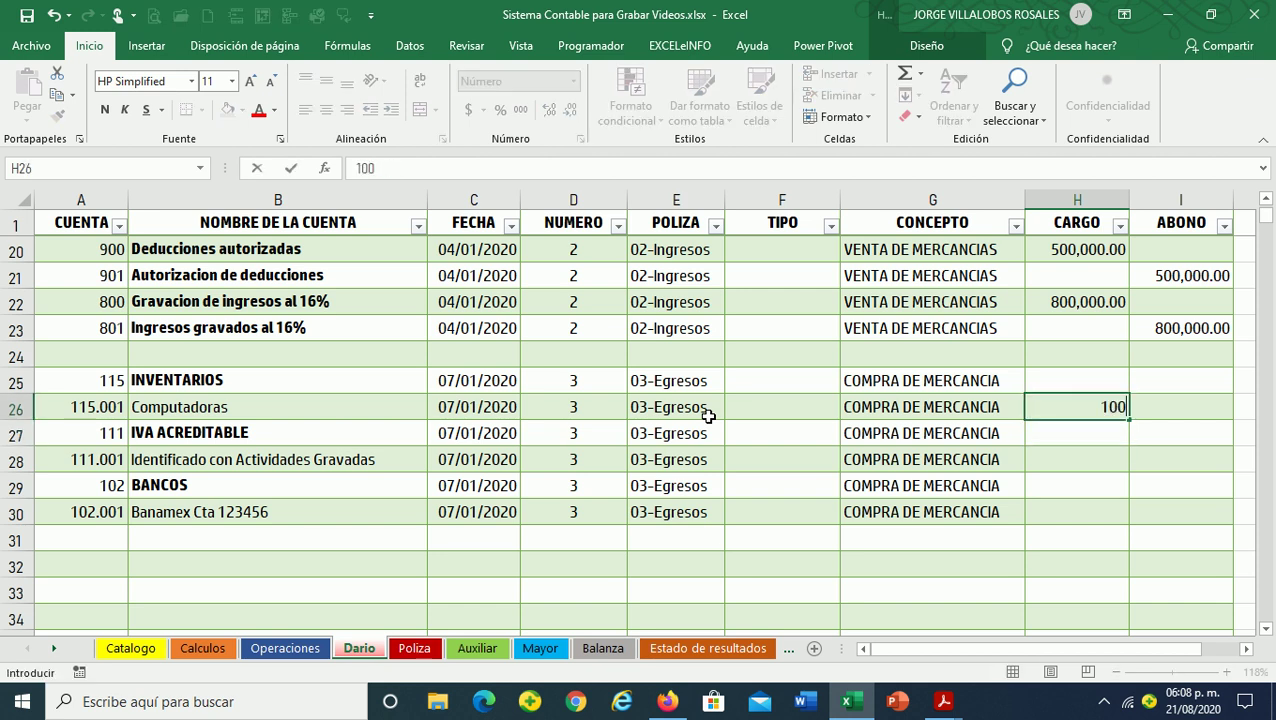
{"action": "type", "text": "000"}
{"action": "key", "text": "Return"}
{"action": "key", "text": "Return"}
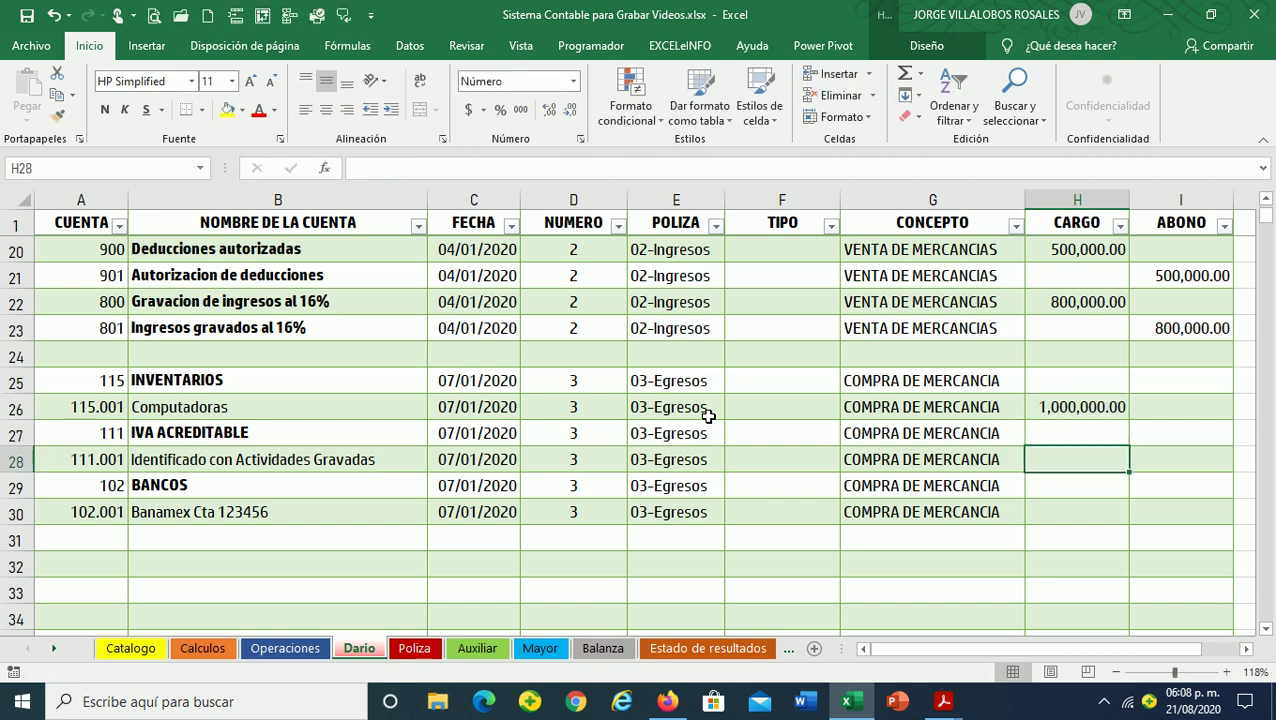
{"action": "type", "text": ")"}
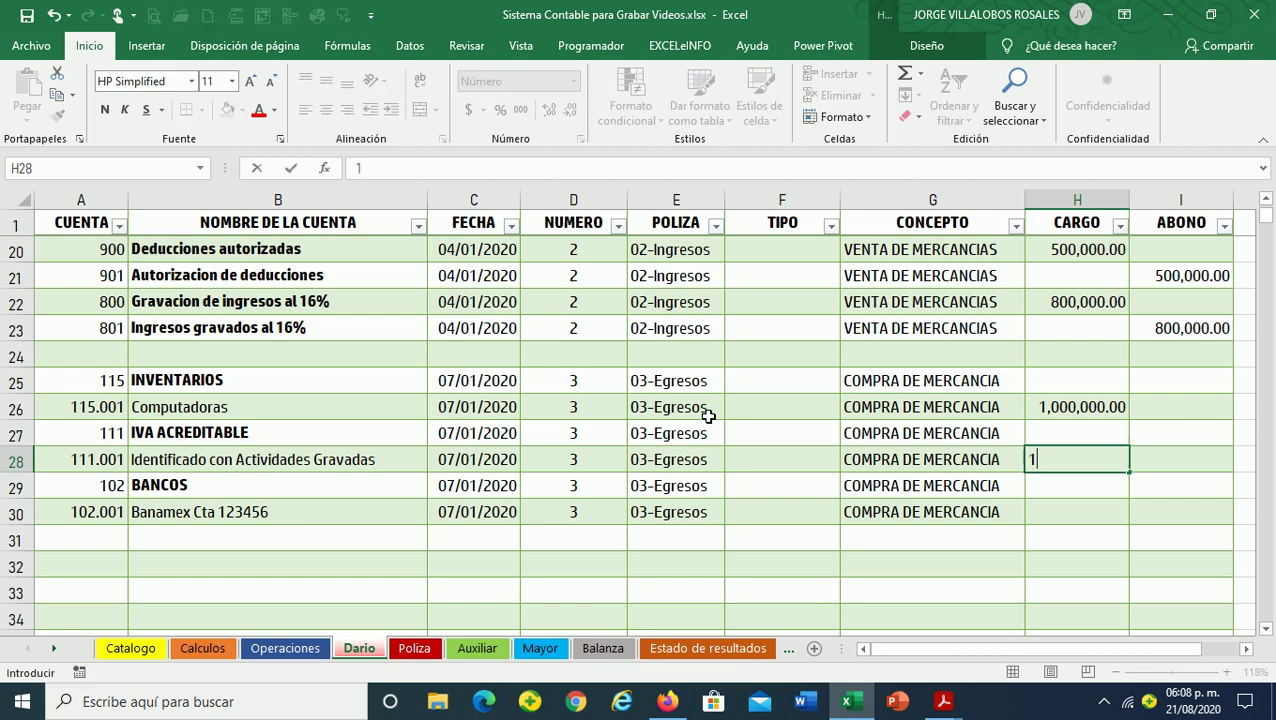
{"action": "type", "text": "000"}
{"action": "key", "text": "Return"}
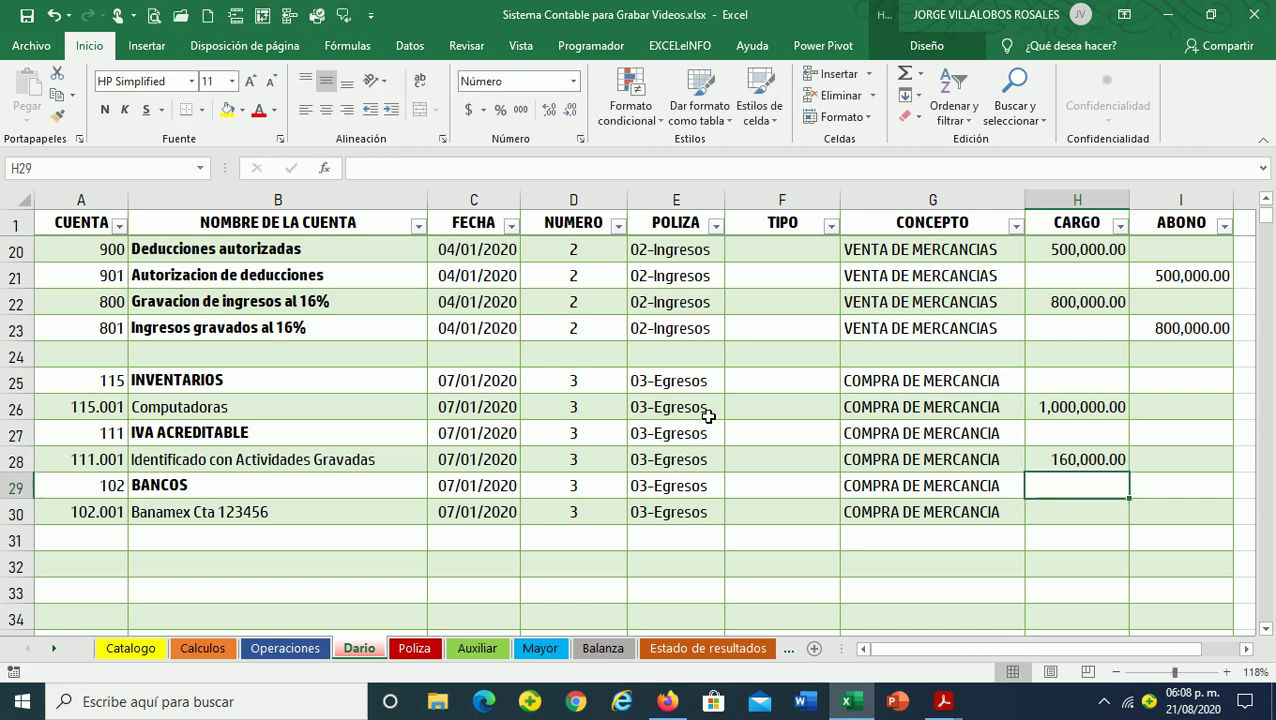
Credit 1,160,000.00 to the Banamex account in I30, balancing the entry
{"action": "key", "text": "Left"}
{"action": "key", "text": "Left"}
{"action": "key", "text": "Left"}
{"action": "key", "text": "Left"}
{"action": "key", "text": "Down"}
{"action": "key", "text": "Right"}
{"action": "key", "text": "Right"}
{"action": "key", "text": "Right"}
{"action": "key", "text": "Right"}
{"action": "key", "text": "Right"}
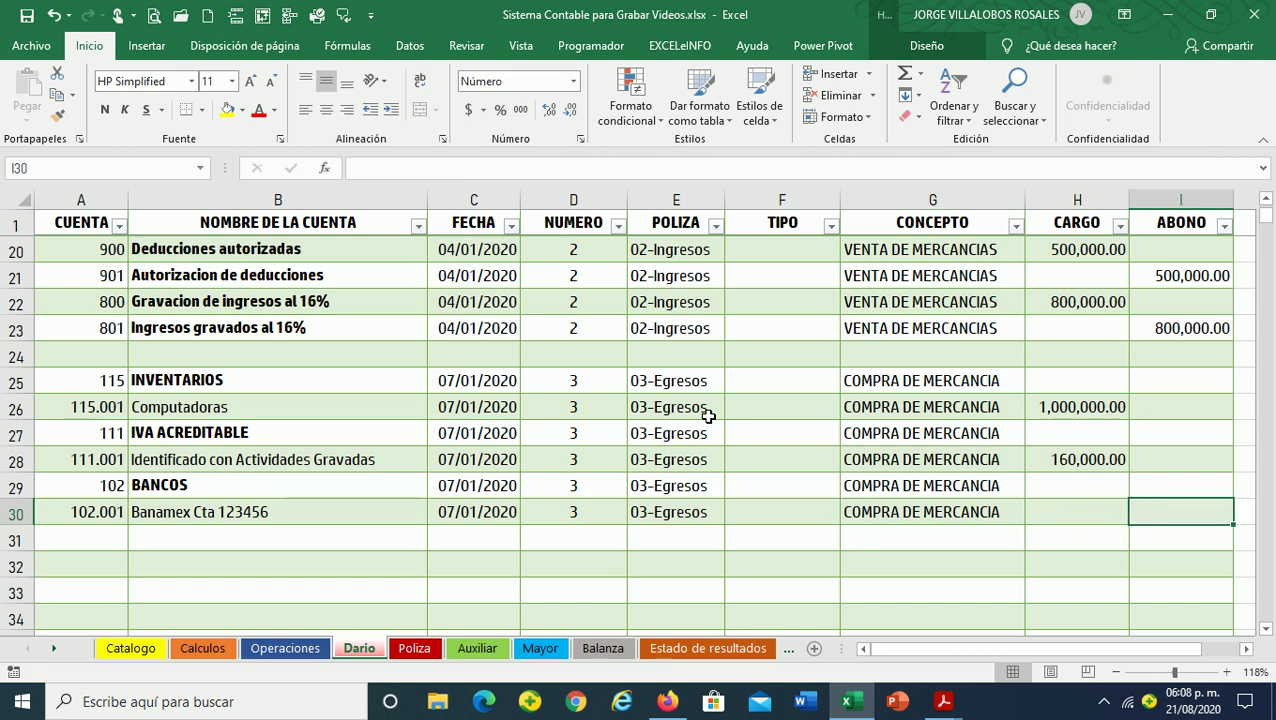
{"action": "type", "text": "116000"}
{"action": "key", "text": "Return"}
{"action": "key", "text": "Up"}
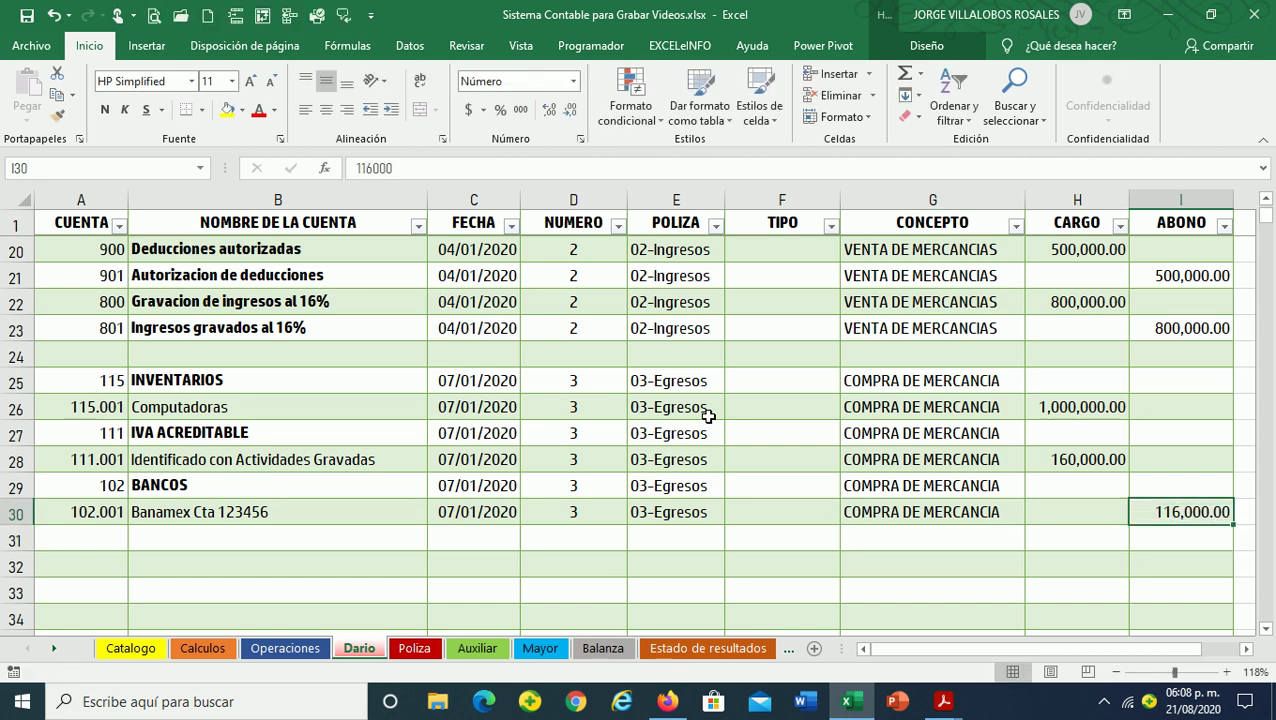
{"action": "type", "text": "1160000"}
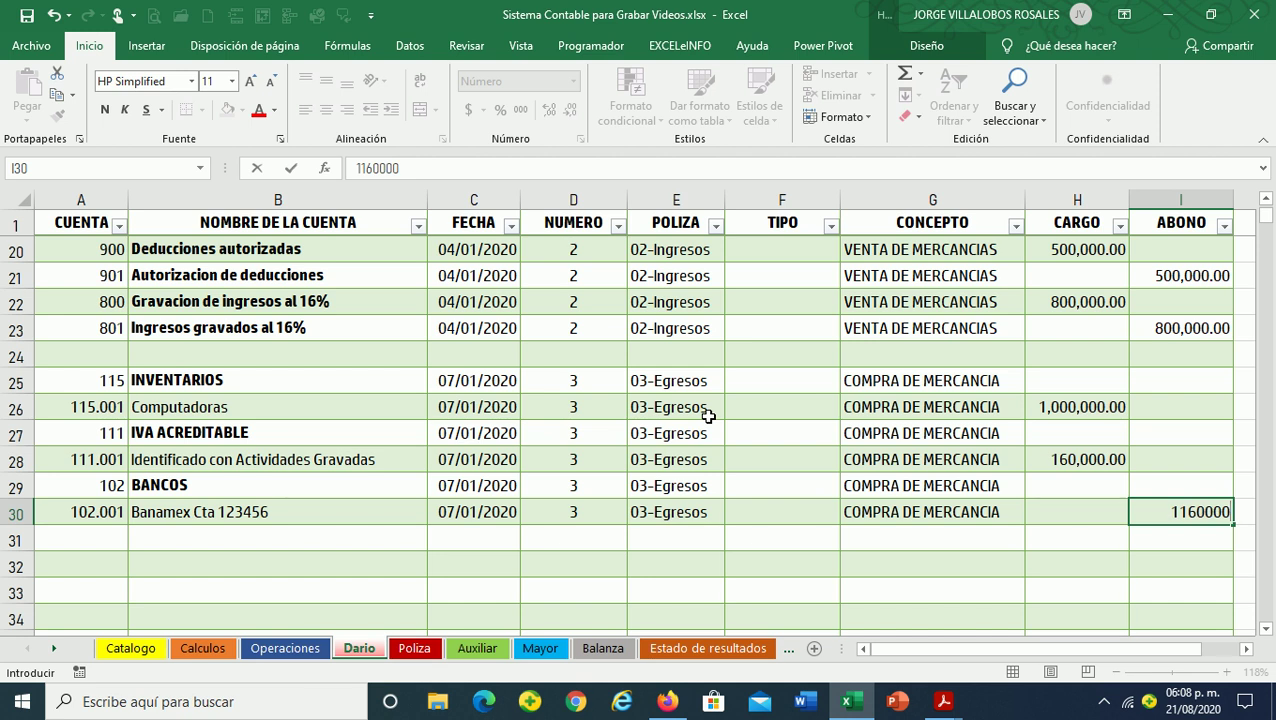
{"action": "key", "text": "Return"}
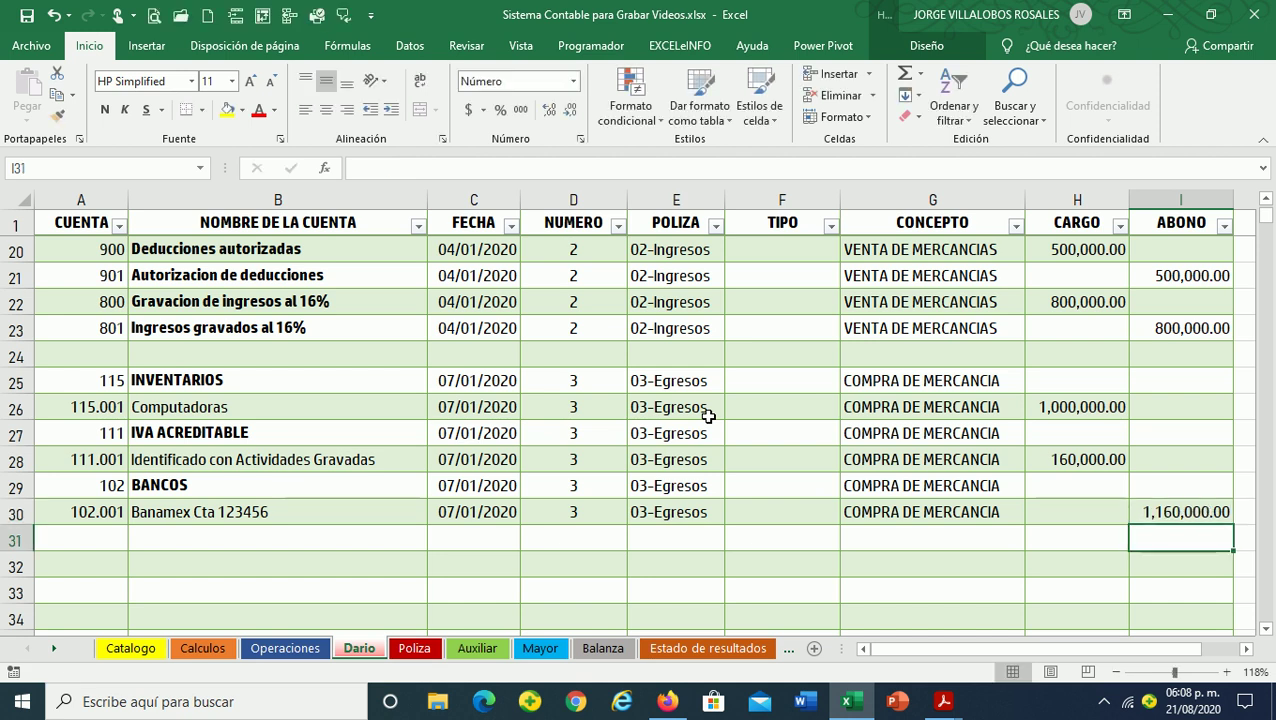
{"action": "key", "text": "Up"}
{"action": "key", "text": "Left"}
{"action": "key", "text": "Left"}
{"action": "key", "text": "Left"}
{"action": "key", "text": "Left"}
{"action": "key", "text": "Left"}
{"action": "key", "text": "Left"}
{"action": "key", "text": "Left"}
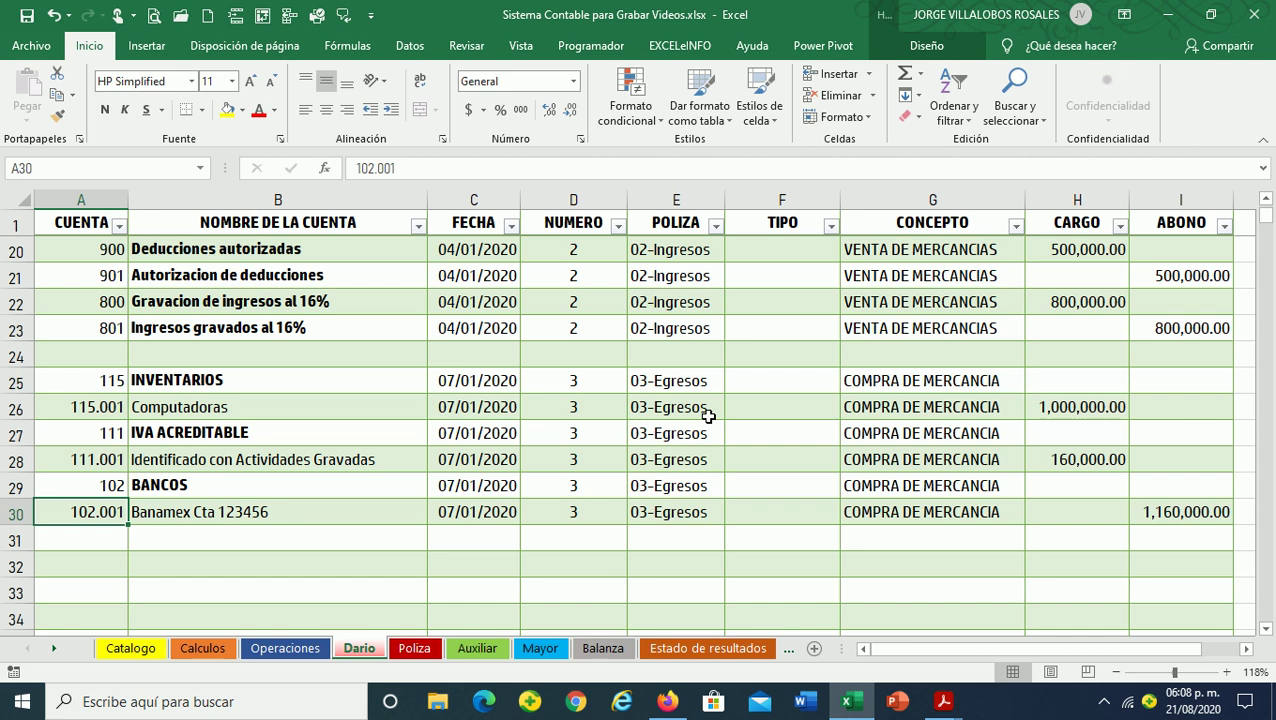
Review the finished rows 25–30 entry and the empty rows below, ending at cell A32
{"action": "key", "text": "Up"}
{"action": "key", "text": "Up"}
{"action": "key", "text": "Up"}
{"action": "key", "text": "Up"}
{"action": "key", "text": "Up"}
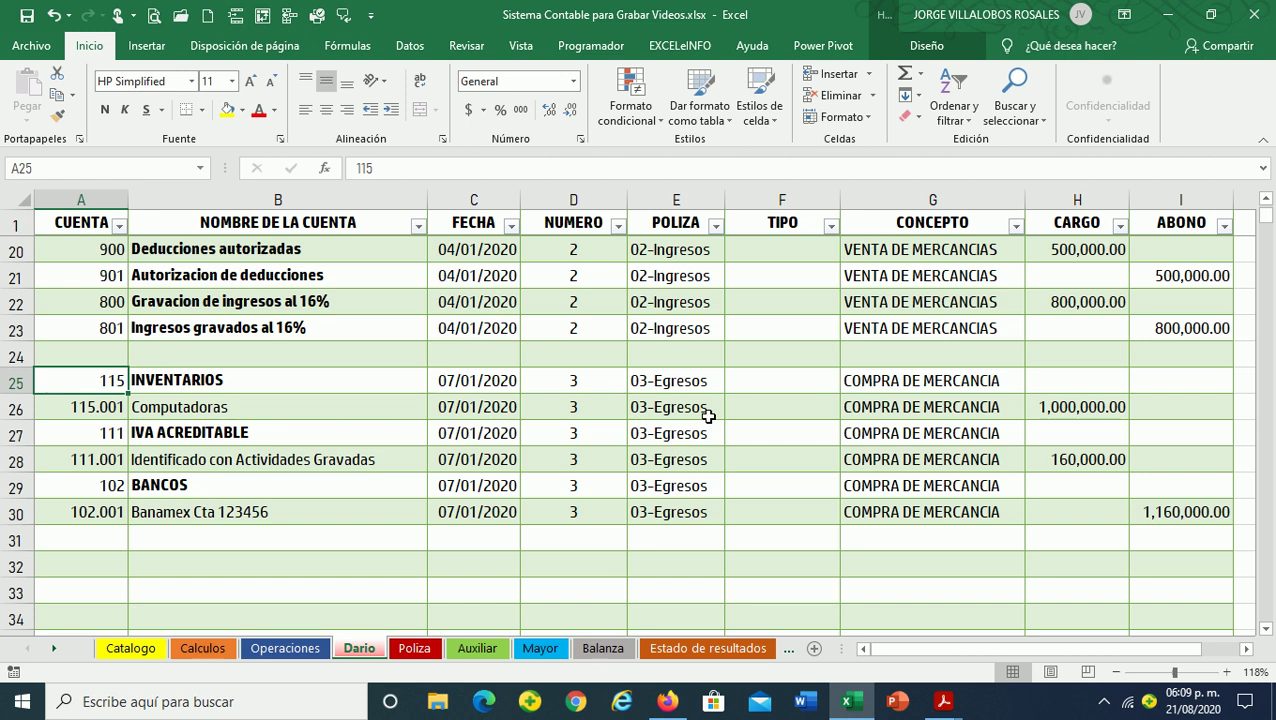
{"action": "key", "text": "Down"}
{"action": "key", "text": "Down"}
{"action": "key", "text": "Down"}
{"action": "key", "text": "Down"}
{"action": "key", "text": "Down"}
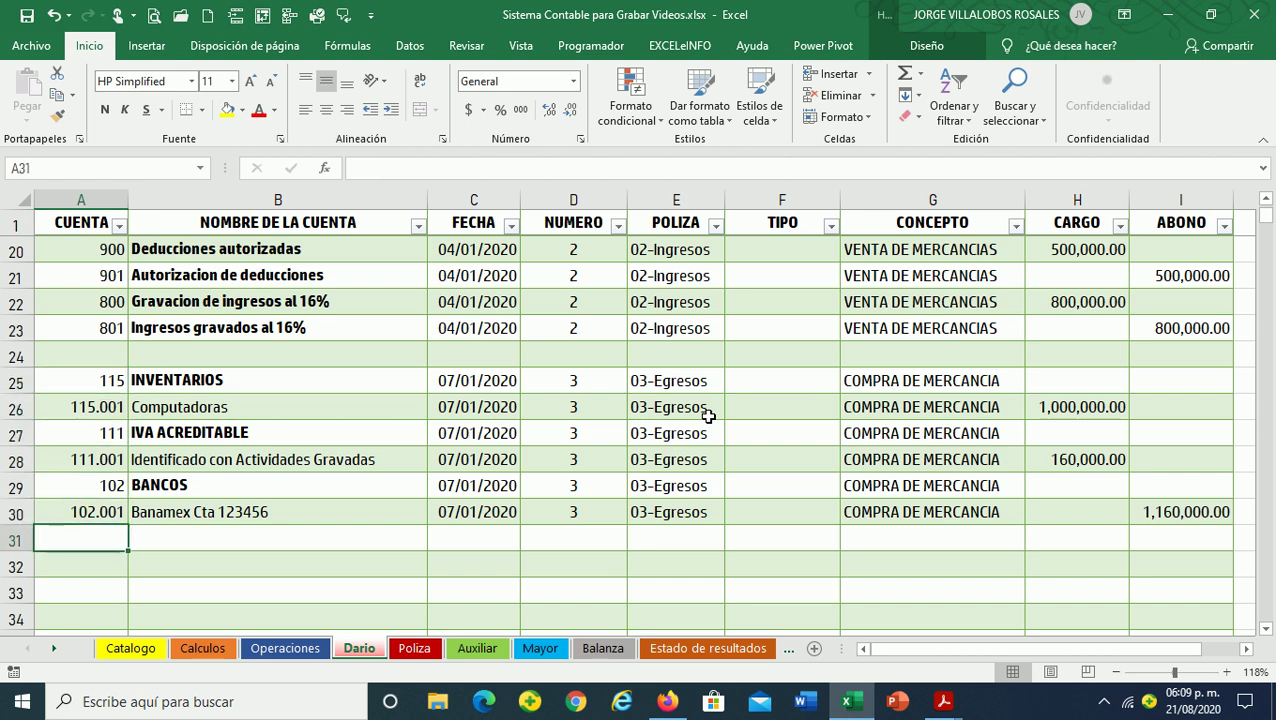
{"action": "key", "text": "Right"}
{"action": "key", "text": "Right"}
{"action": "key", "text": "Right"}
{"action": "key", "text": "Right"}
{"action": "key", "text": "Right"}
{"action": "key", "text": "Right"}
{"action": "key", "text": "Right"}
{"action": "key", "text": "Left"}
{"action": "key", "text": "Left"}
{"action": "key", "text": "Left"}
{"action": "key", "text": "Left"}
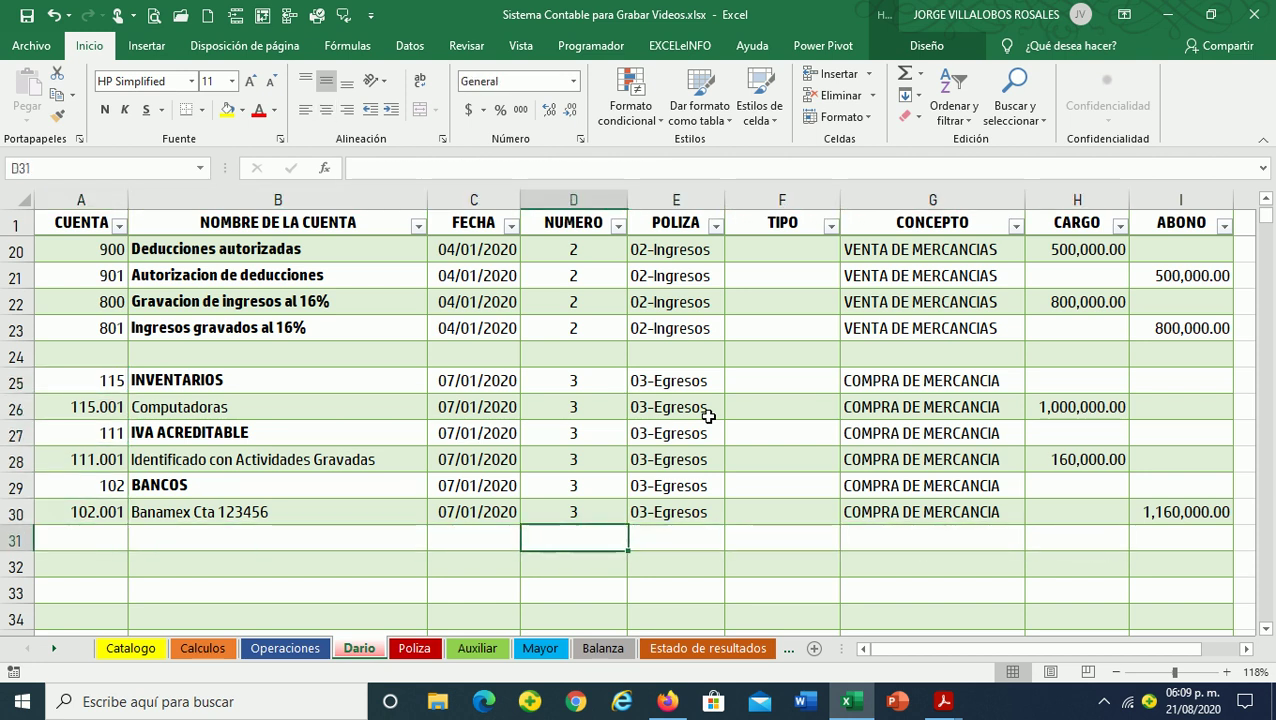
{"action": "key", "text": "Left"}
{"action": "key", "text": "Left"}
{"action": "key", "text": "Left"}
{"action": "key", "text": "Down"}
{"action": "key", "text": "Down"}
{"action": "key", "text": "Down"}
{"action": "key", "text": "Down"}
{"action": "key", "text": "Down"}
{"action": "key", "text": "Down"}
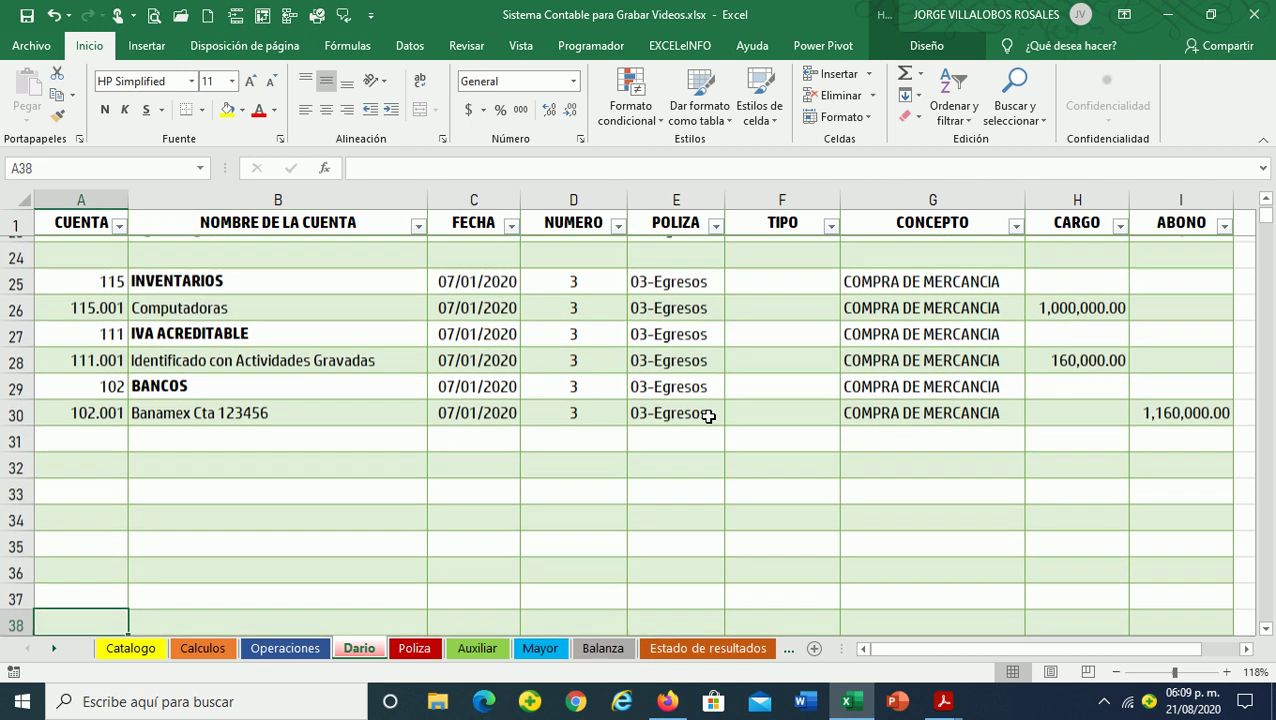
{"action": "key", "text": "Down"}
{"action": "key", "text": "Down"}
{"action": "key", "text": "Down"}
{"action": "key", "text": "Down"}
{"action": "key", "text": "Up"}
{"action": "key", "text": "Up"}
{"action": "key", "text": "Up"}
{"action": "key", "text": "Up"}
{"action": "key", "text": "Up"}
{"action": "key", "text": "Up"}
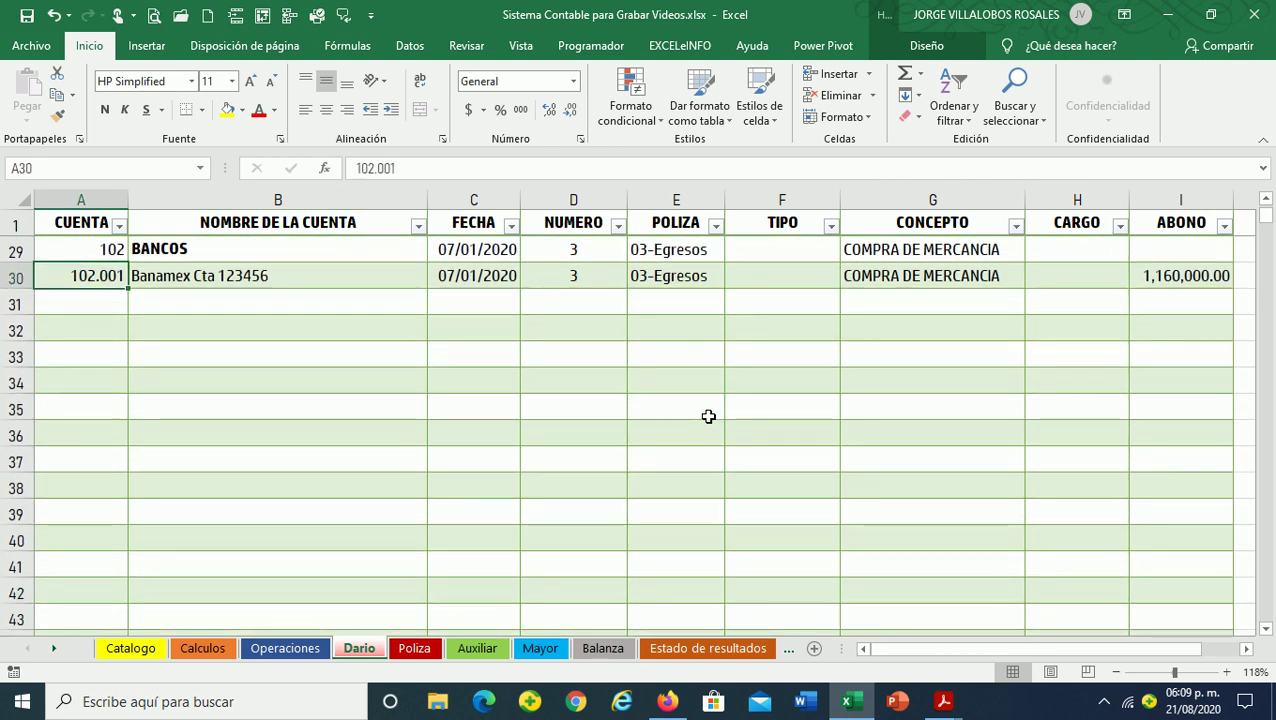
{"action": "key", "text": "Right"}
{"action": "key", "text": "Down"}
{"action": "key", "text": "Left"}
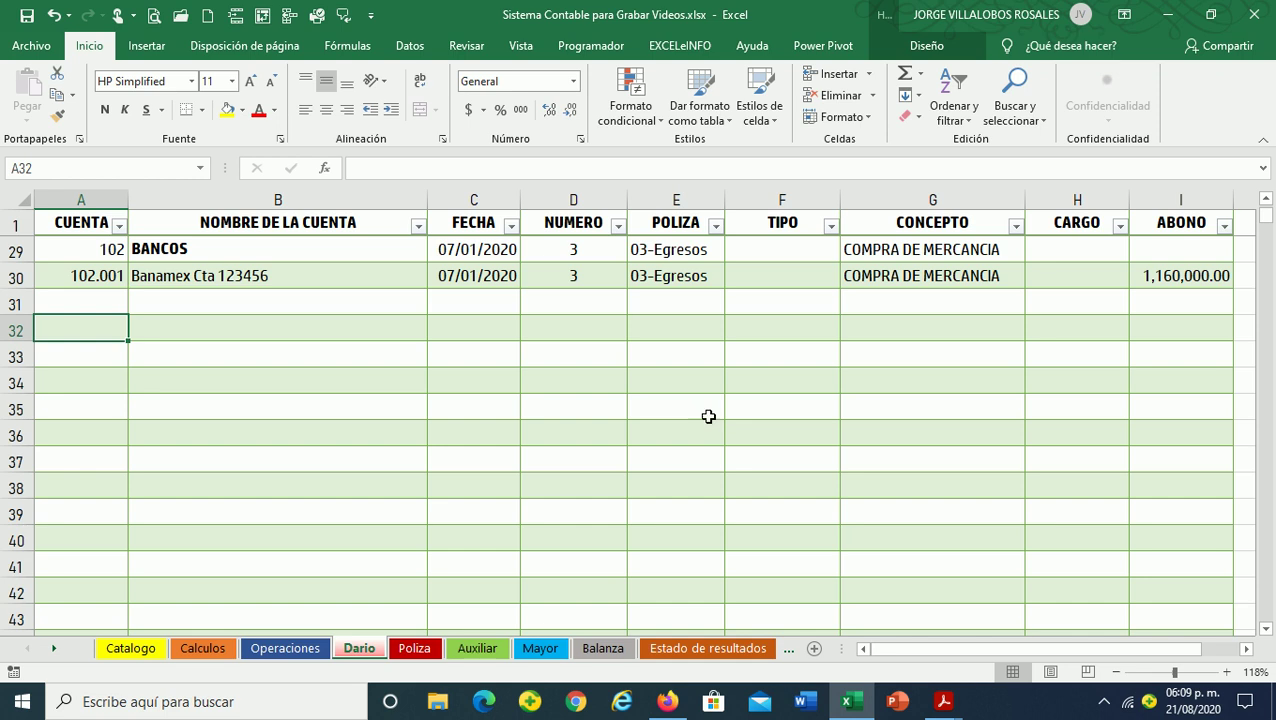
{"action": "left_click", "coordinate": [284, 649]}
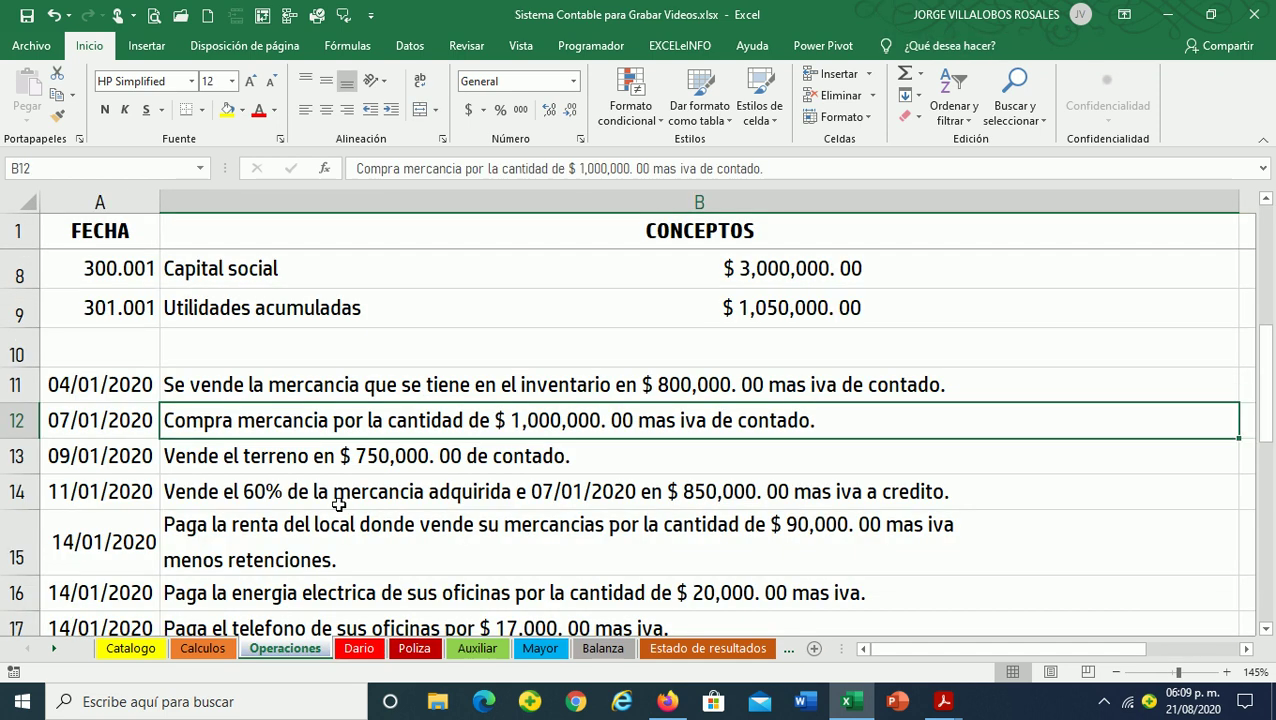
{"action": "scroll", "coordinate": [365, 493], "scroll_direction": "down", "scroll_amount": 1}
{"action": "left_click", "coordinate": [210, 336]}
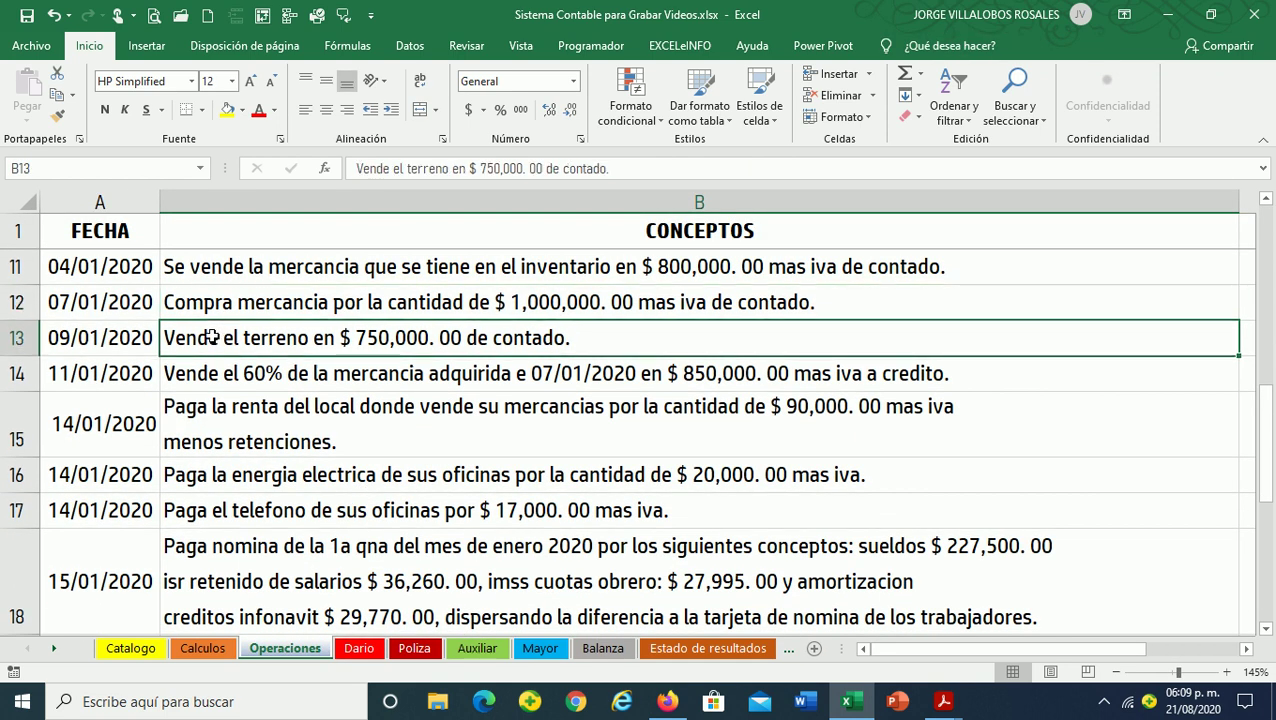
{"action": "left_click", "coordinate": [116, 344]}
{"action": "left_click", "coordinate": [268, 342]}
{"action": "scroll", "coordinate": [333, 401], "scroll_direction": "up", "scroll_amount": 3}
{"action": "scroll", "coordinate": [289, 429], "scroll_direction": "up", "scroll_amount": 1}
{"action": "left_click", "coordinate": [277, 443]}
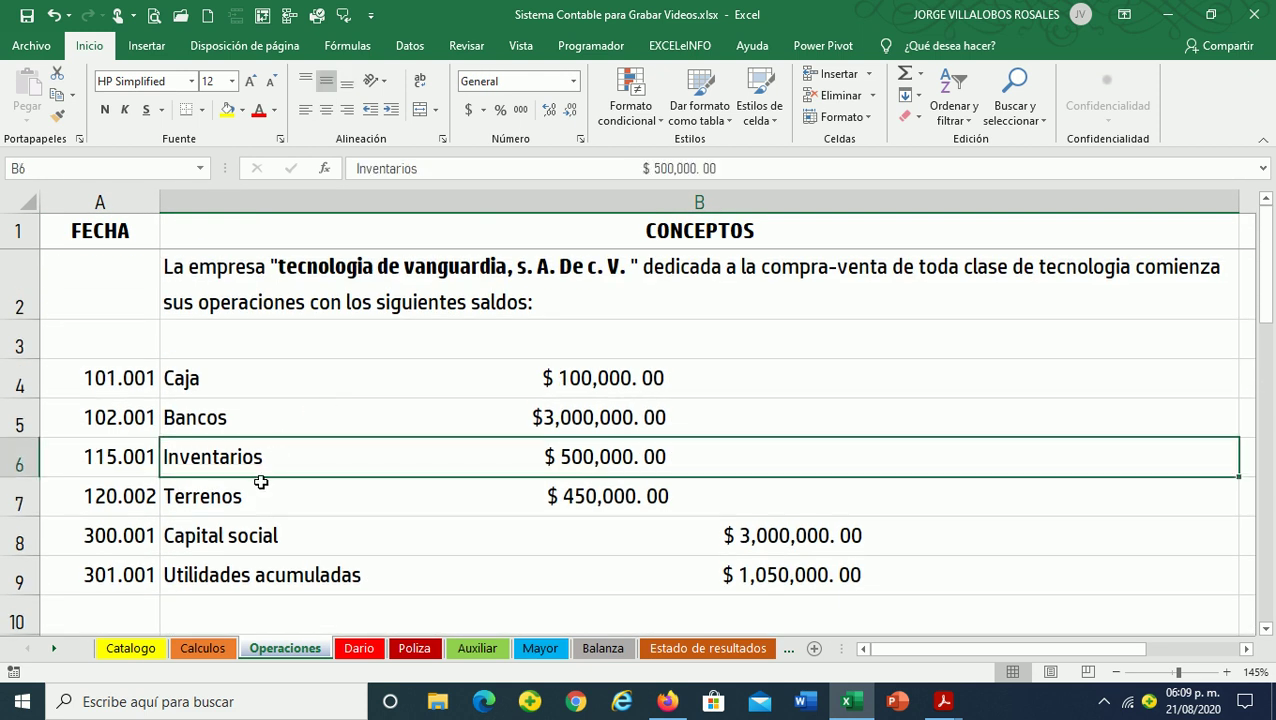
{"action": "left_click", "coordinate": [258, 481]}
{"action": "scroll", "coordinate": [441, 510], "scroll_direction": "down", "scroll_amount": 1}
{"action": "scroll", "coordinate": [443, 502], "scroll_direction": "down", "scroll_amount": 2}
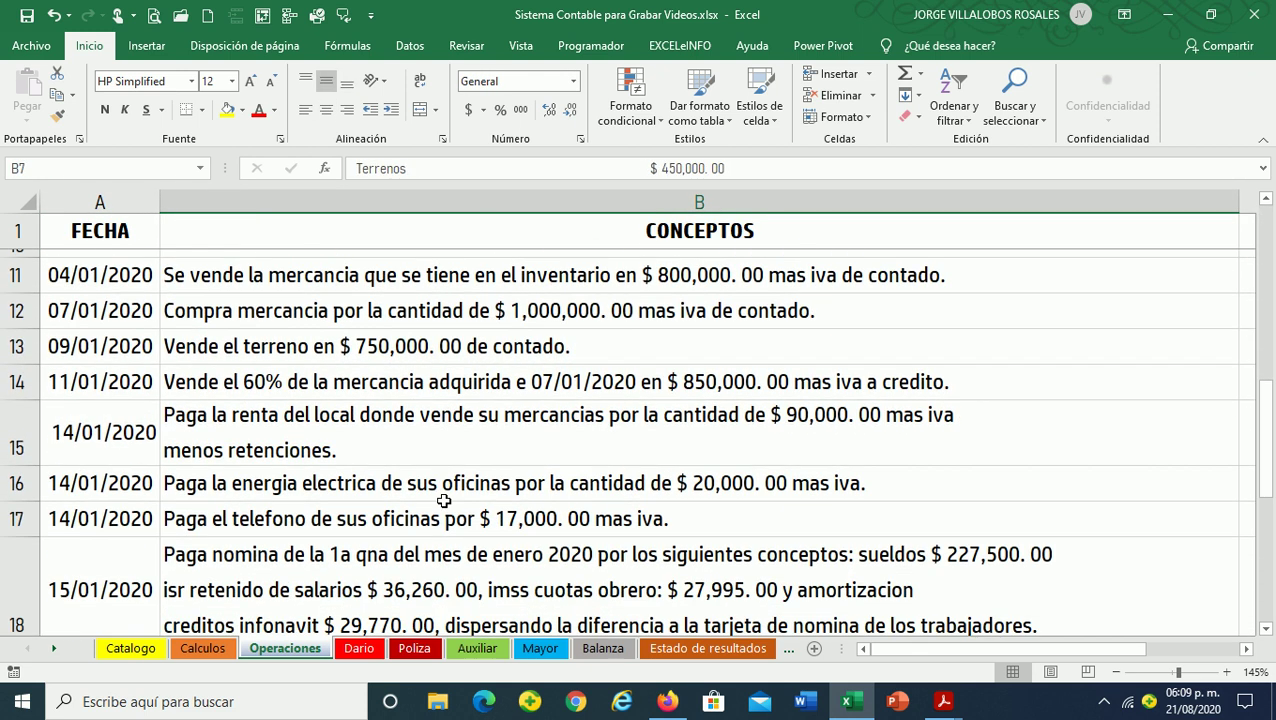
{"action": "left_click", "coordinate": [342, 338]}
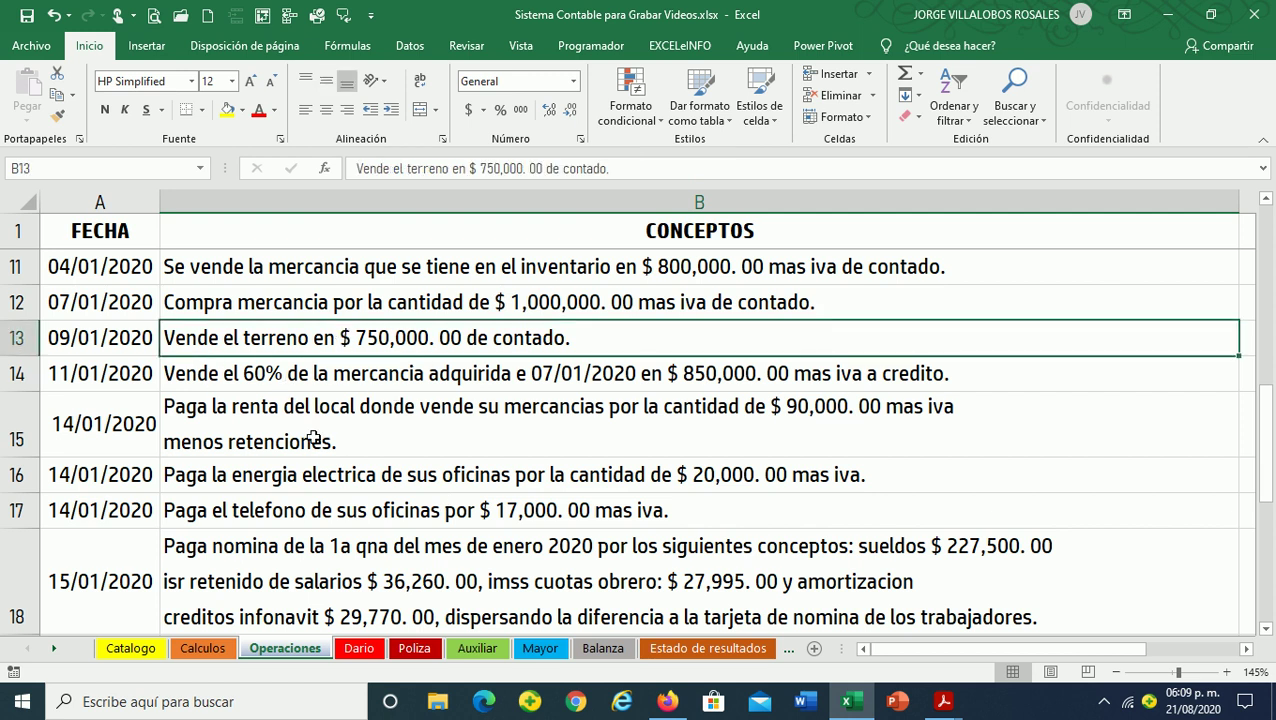
{"action": "scroll", "coordinate": [313, 437], "scroll_direction": "up", "scroll_amount": 1}
{"action": "scroll", "coordinate": [329, 450], "scroll_direction": "up", "scroll_amount": 1}
{"action": "left_click_drag", "start_coordinate": [293, 358], "coordinate": [126, 352]}
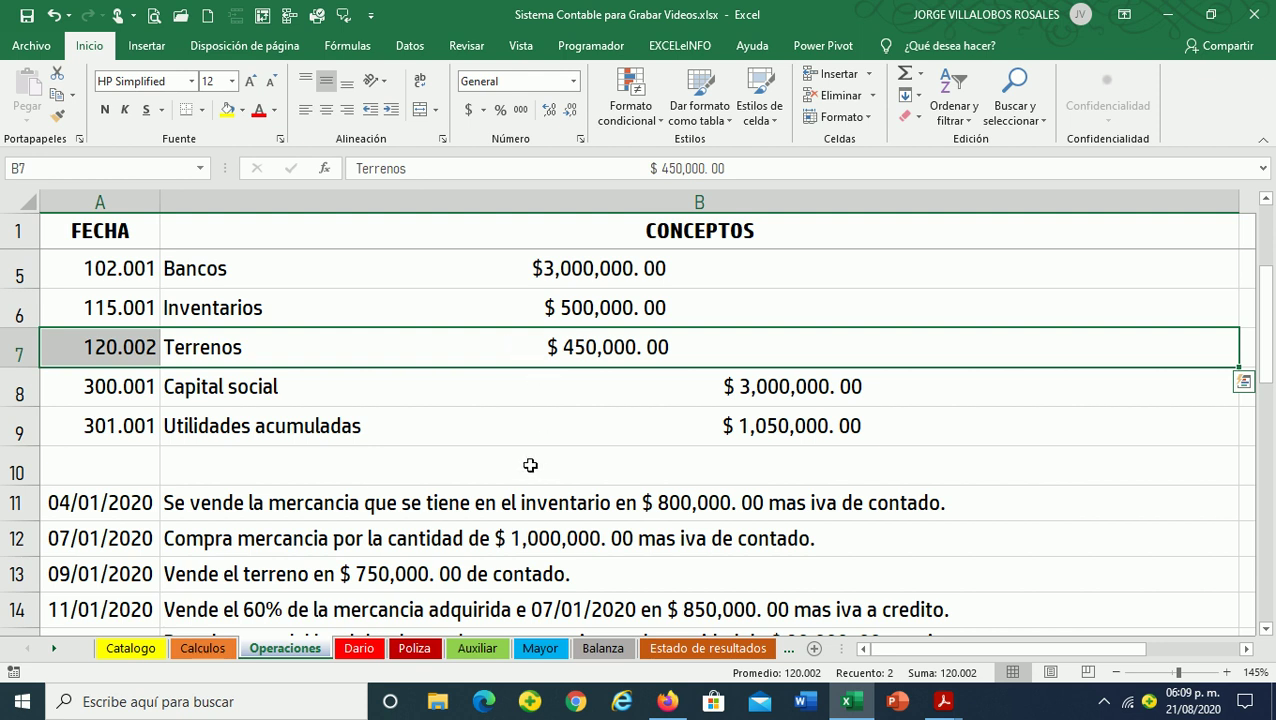
{"action": "scroll", "coordinate": [530, 465], "scroll_direction": "down", "scroll_amount": 2}
{"action": "left_click", "coordinate": [390, 349]}
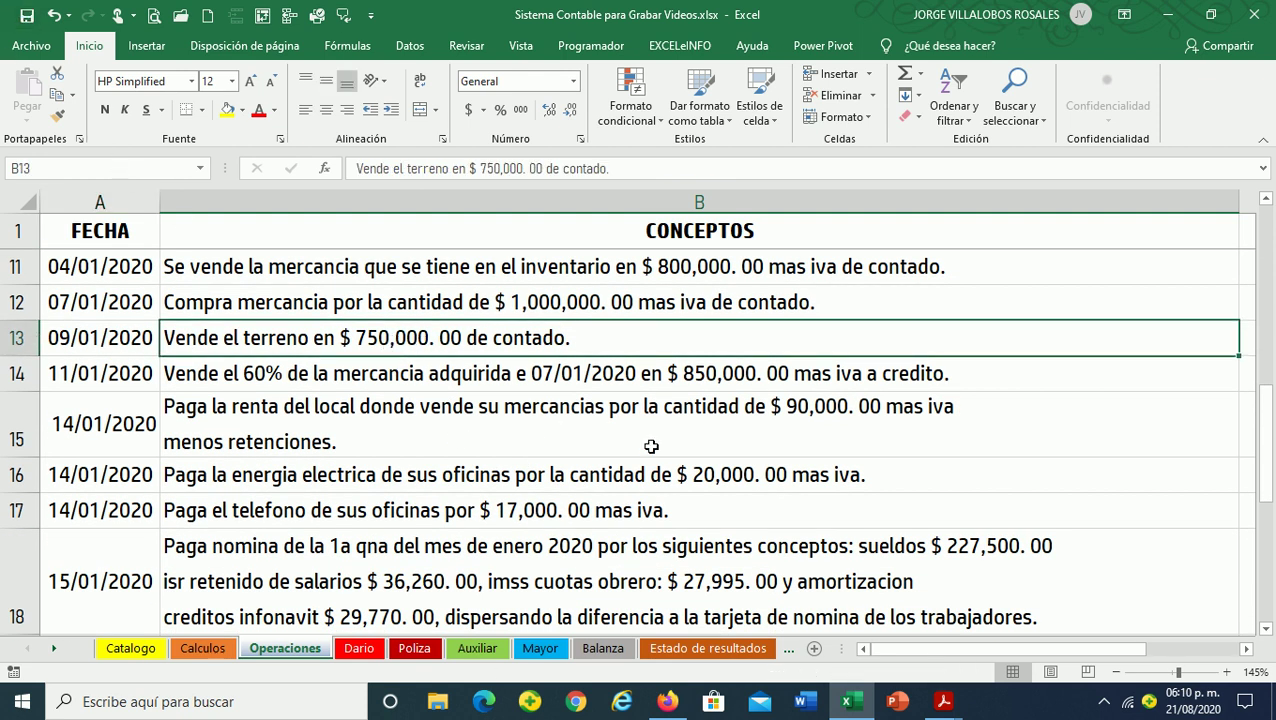
{"action": "left_click", "coordinate": [1105, 704]}
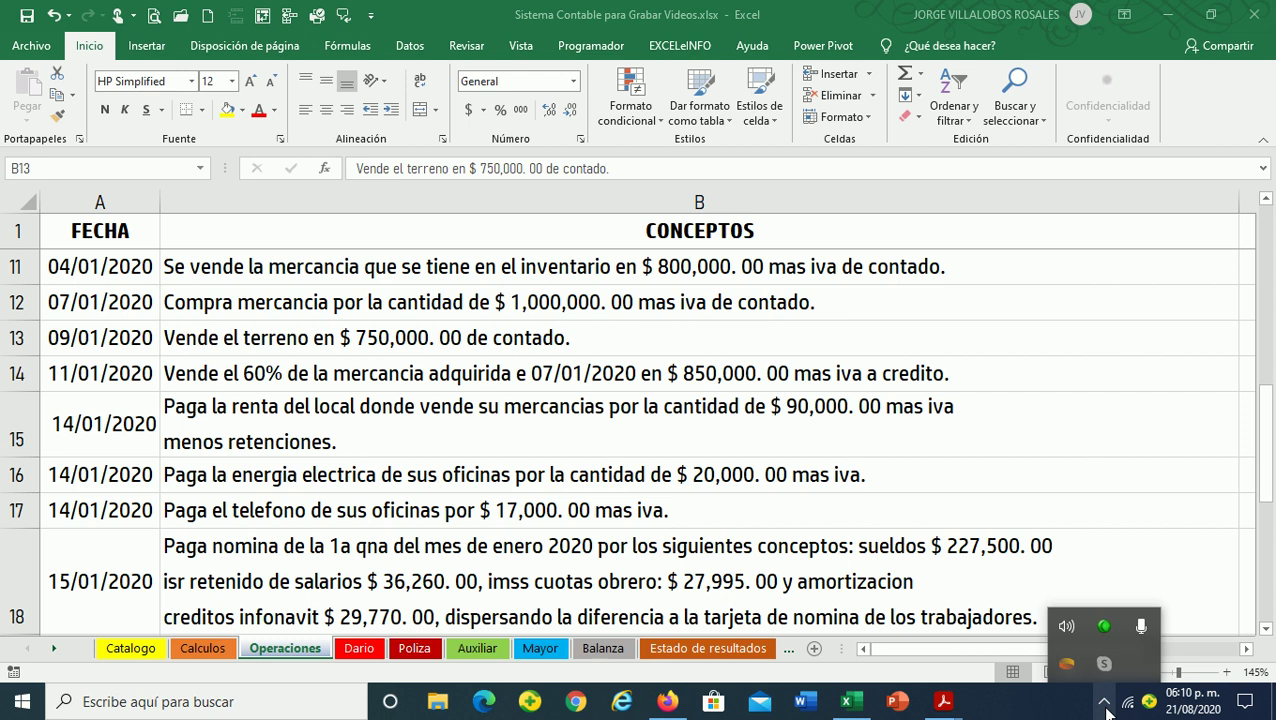
Resume the paused Camtasia screen recording from the recorder's controls
{"action": "left_click", "coordinate": [1105, 628]}
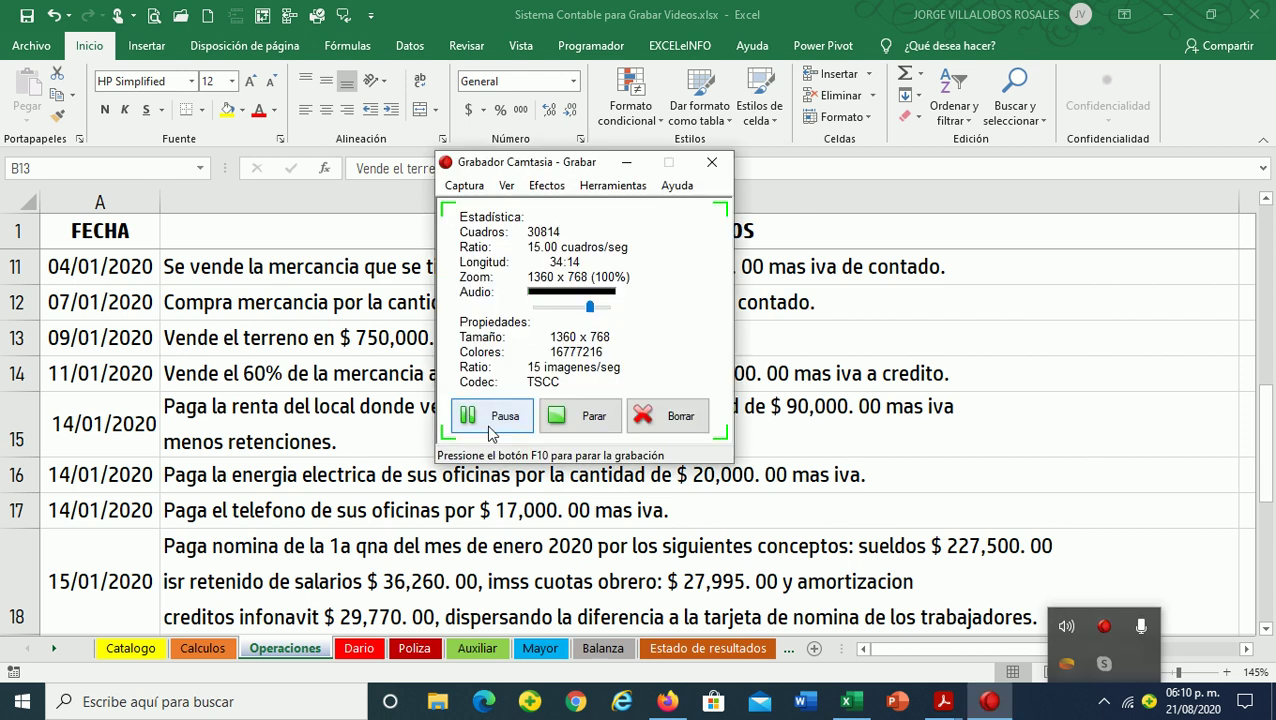
{"action": "left_click", "coordinate": [497, 424]}
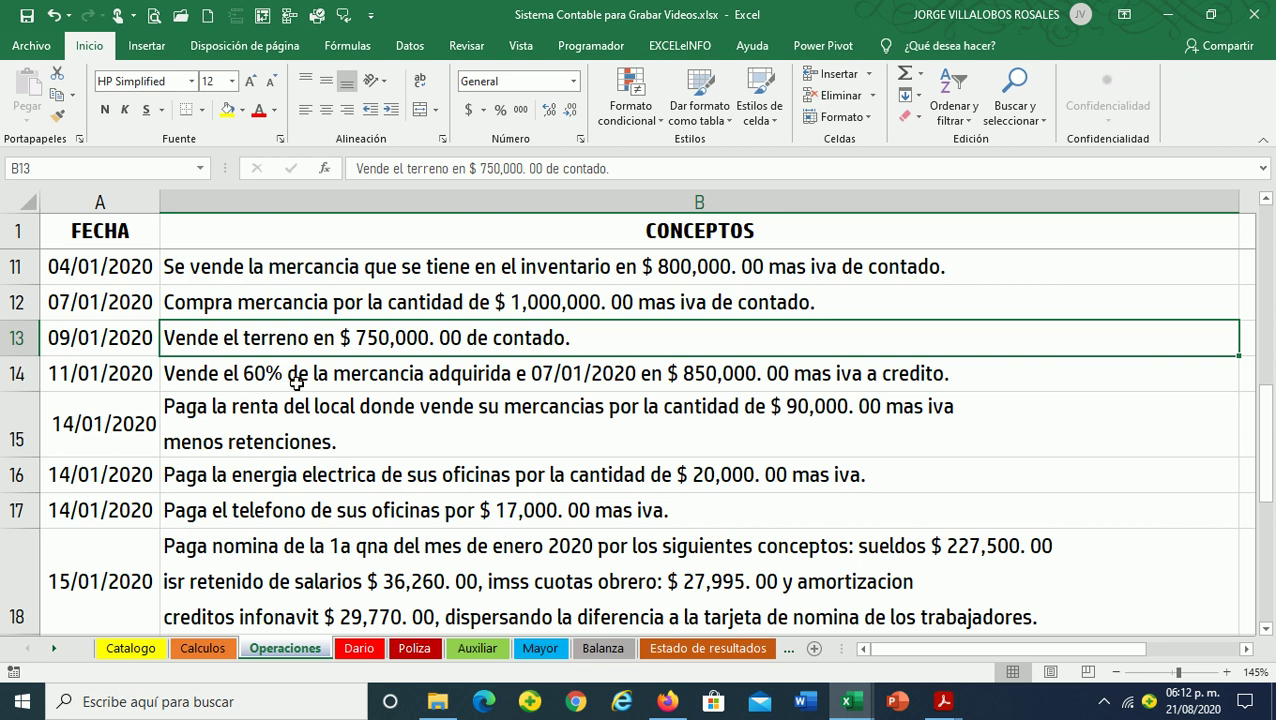
On the Dario sheet, enter account 102 in A32 and subaccount 102.001 in A33
{"action": "left_click", "coordinate": [362, 649]}
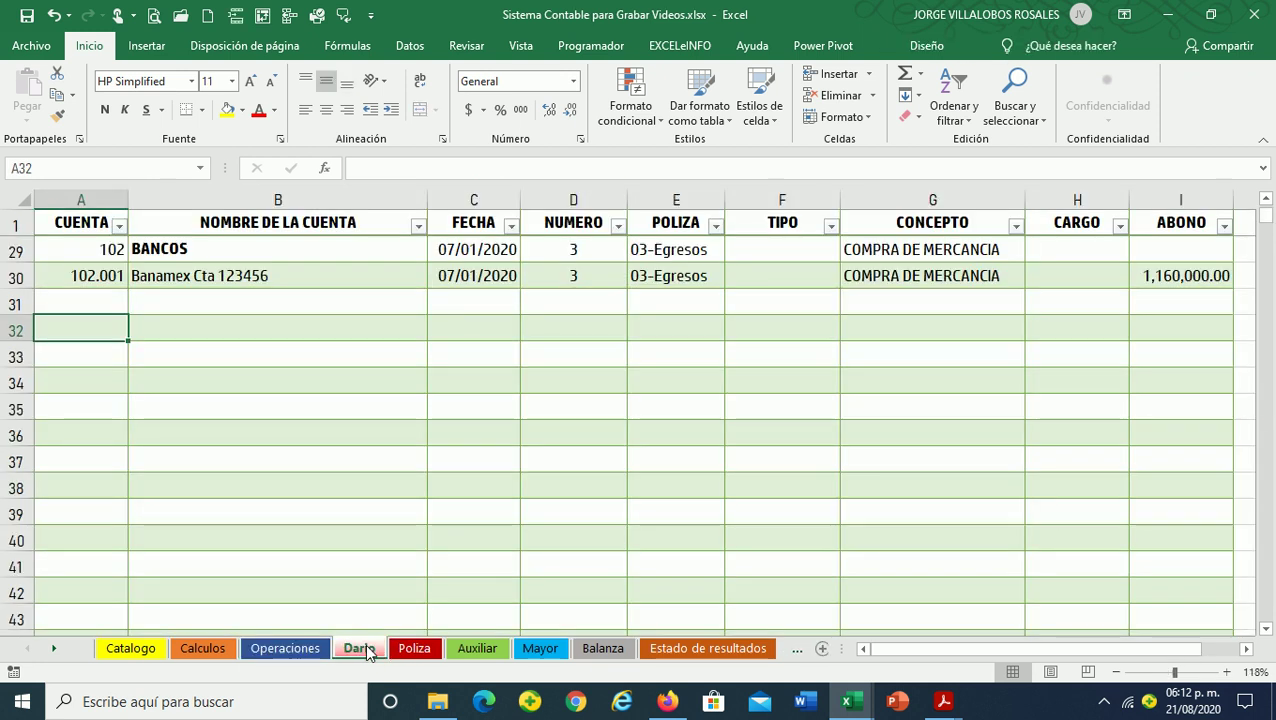
{"action": "type", "text": "102"}
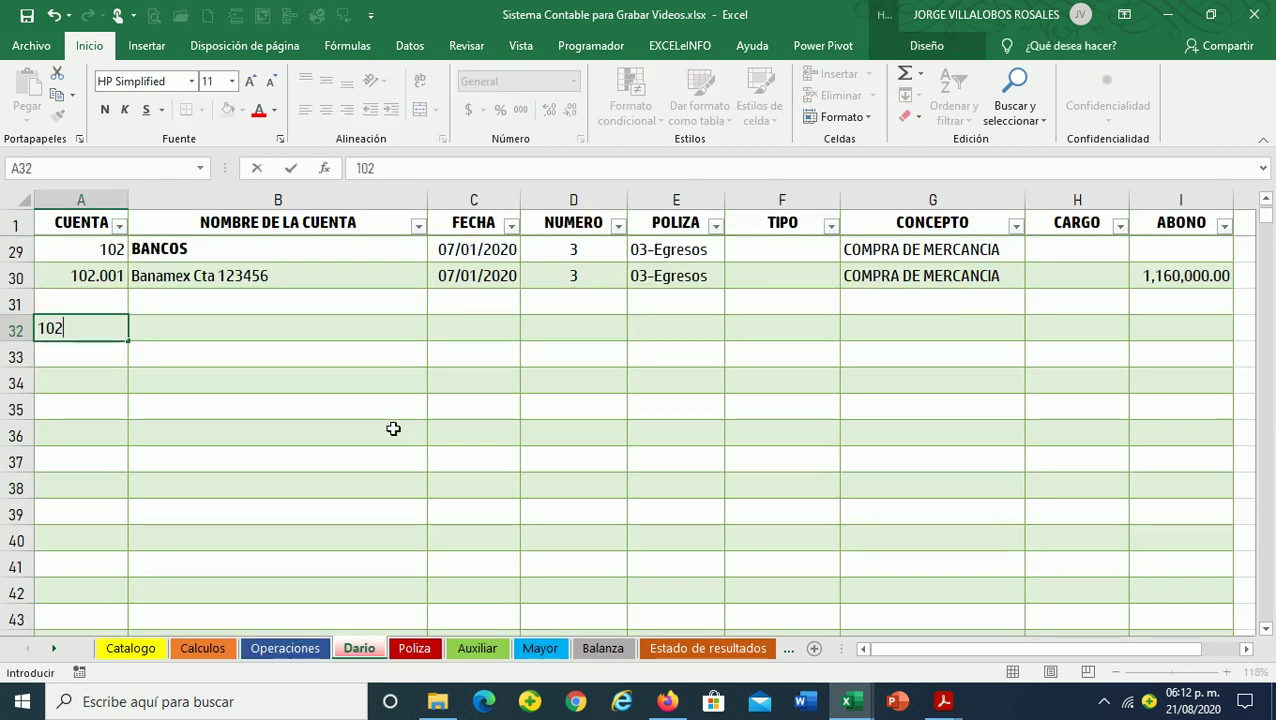
{"action": "key", "text": "Return"}
{"action": "type", "text": "102.00"}
{"action": "key", "text": "Return"}
{"action": "key", "text": "Up"}
{"action": "key", "text": "Up"}
{"action": "key", "text": "Right"}
{"action": "key", "text": "Down"}
{"action": "key", "text": "Down"}
{"action": "key", "text": "Left"}
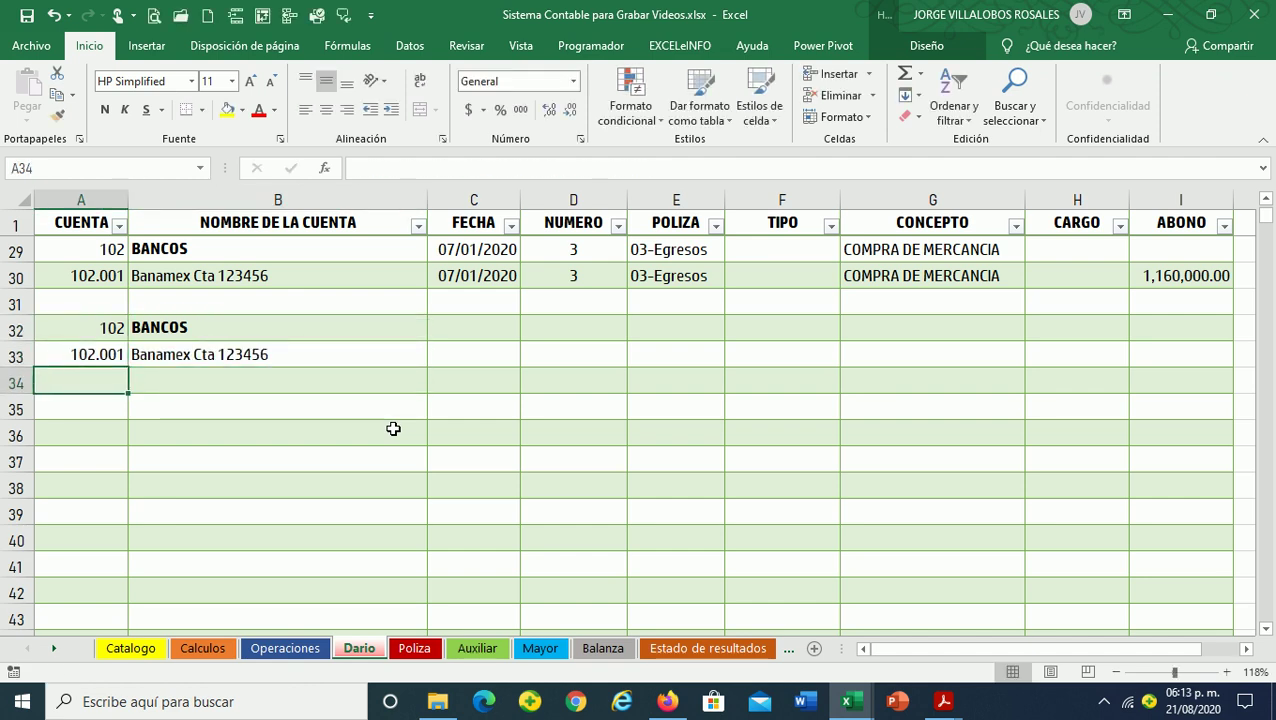
{"action": "scroll", "coordinate": [393, 428], "scroll_direction": "up", "scroll_amount": 4}
{"action": "scroll", "coordinate": [393, 428], "scroll_direction": "down", "scroll_amount": 3}
Look up account 120 TERRENOS in the Catalogo sheet, then return to Dario
{"action": "left_click", "coordinate": [203, 648]}
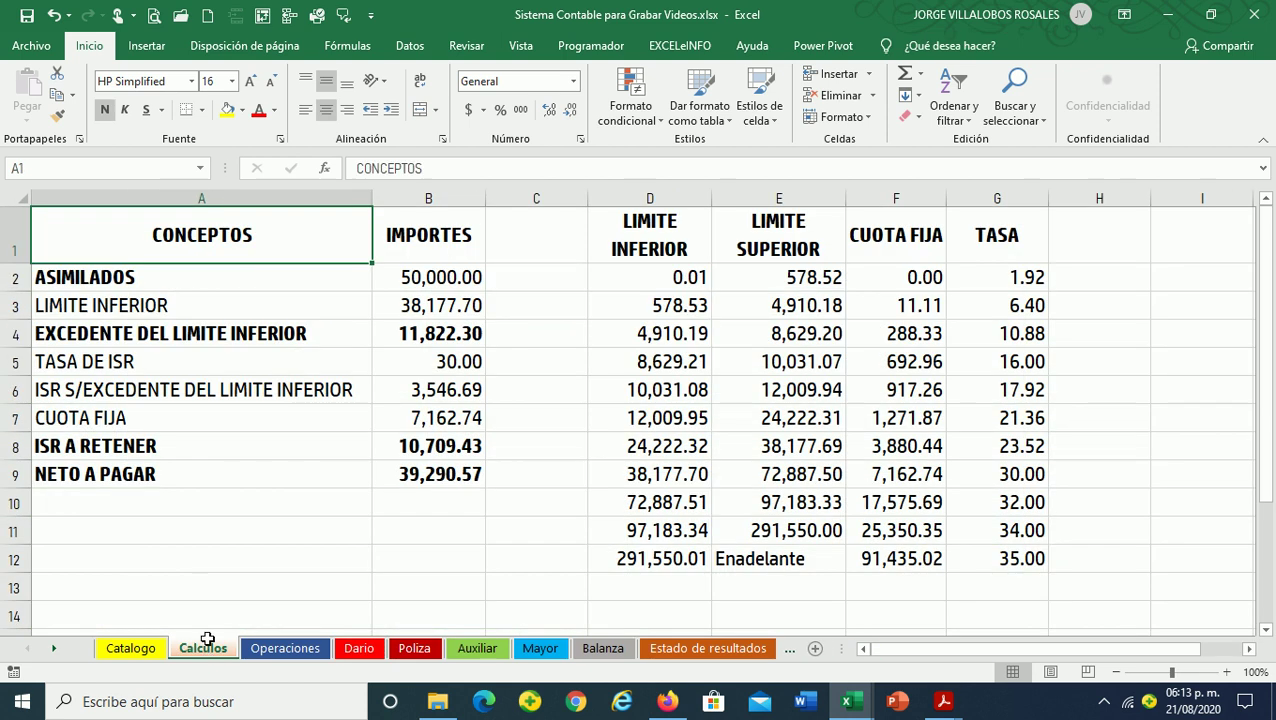
{"action": "left_click", "coordinate": [135, 648]}
{"action": "scroll", "coordinate": [265, 530], "scroll_direction": "up", "scroll_amount": 6}
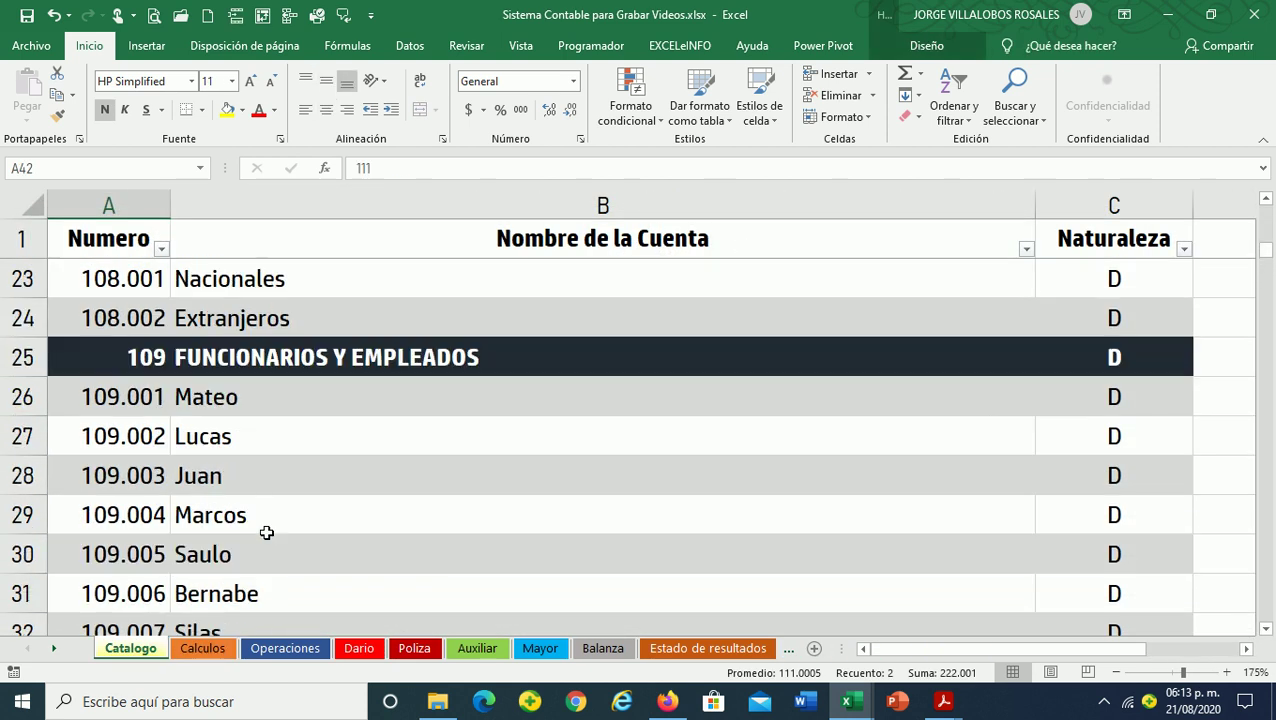
{"action": "scroll", "coordinate": [265, 530], "scroll_direction": "down", "scroll_amount": 5}
{"action": "scroll", "coordinate": [266, 533], "scroll_direction": "down", "scroll_amount": 8}
{"action": "scroll", "coordinate": [266, 533], "scroll_direction": "down", "scroll_amount": 3}
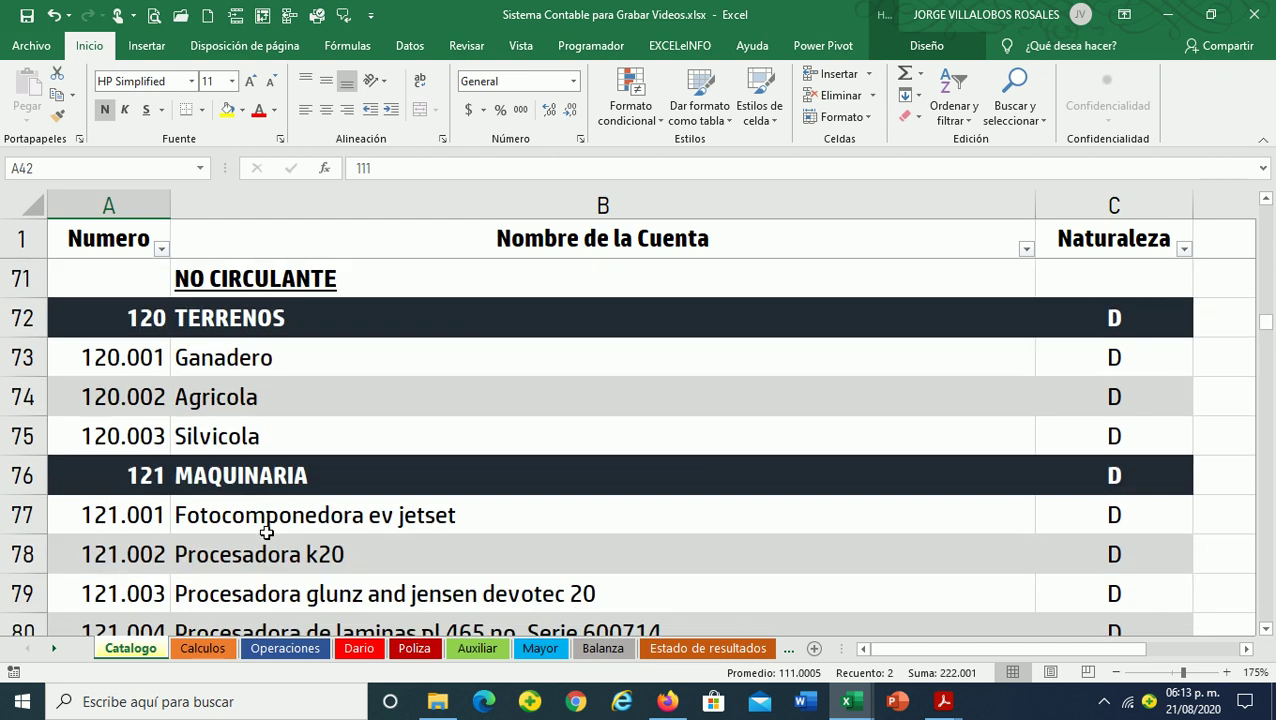
{"action": "left_click", "coordinate": [148, 317]}
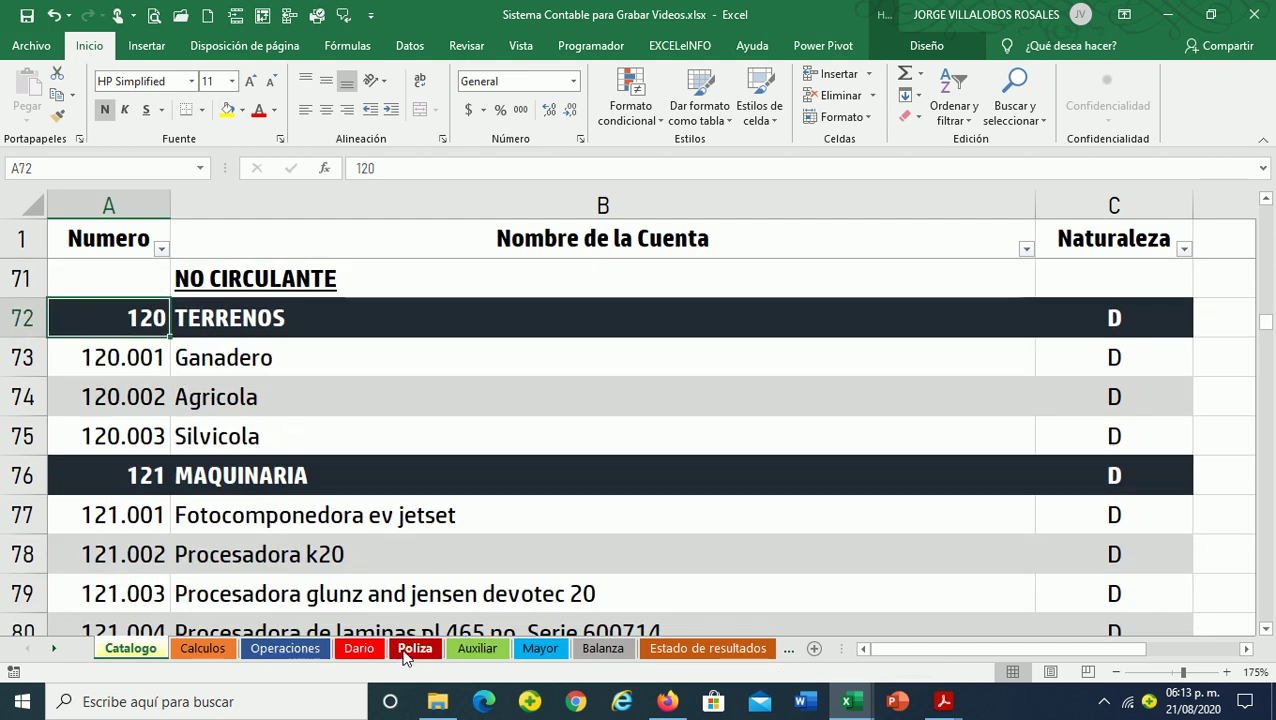
{"action": "left_click", "coordinate": [359, 648]}
Enter account 120 in A34, referencing the 120.002 Agricola row
{"action": "type", "text": "120"}
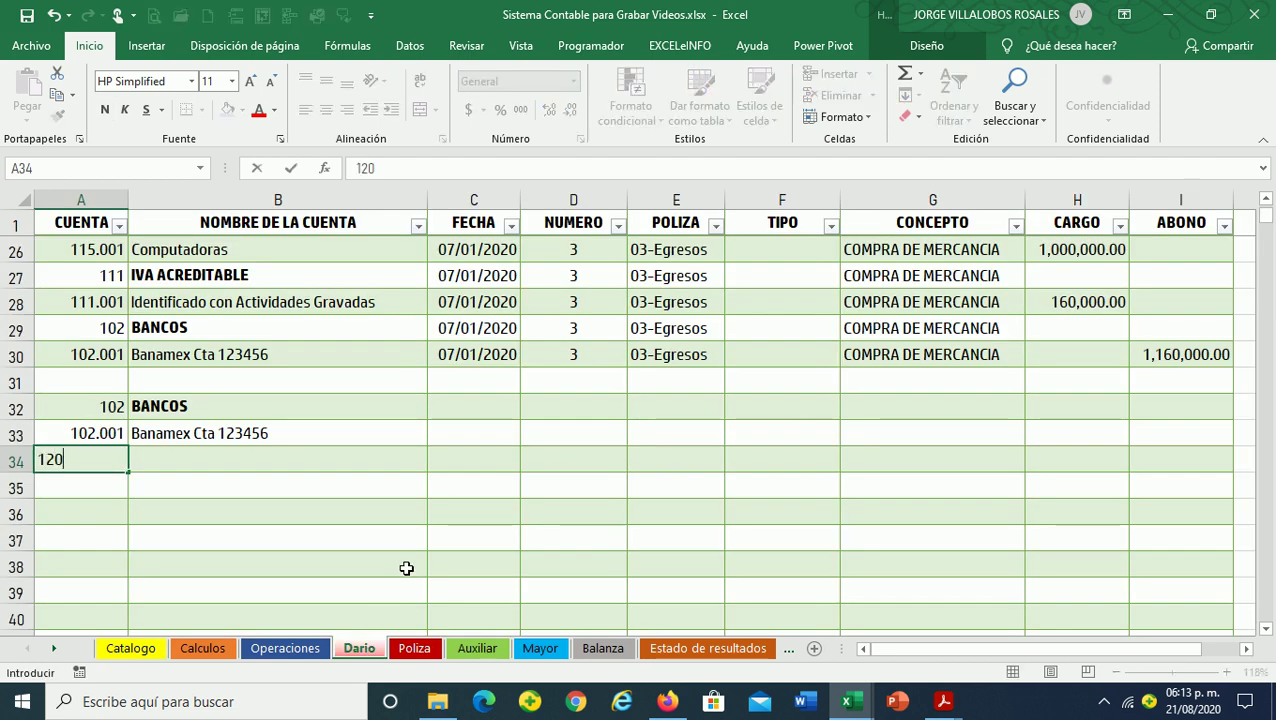
{"action": "key", "text": "Return"}
{"action": "scroll", "coordinate": [420, 565], "scroll_direction": "up", "scroll_amount": 7}
{"action": "scroll", "coordinate": [436, 555], "scroll_direction": "up", "scroll_amount": 1}
{"action": "left_click_drag", "start_coordinate": [112, 328], "coordinate": [1093, 330]}
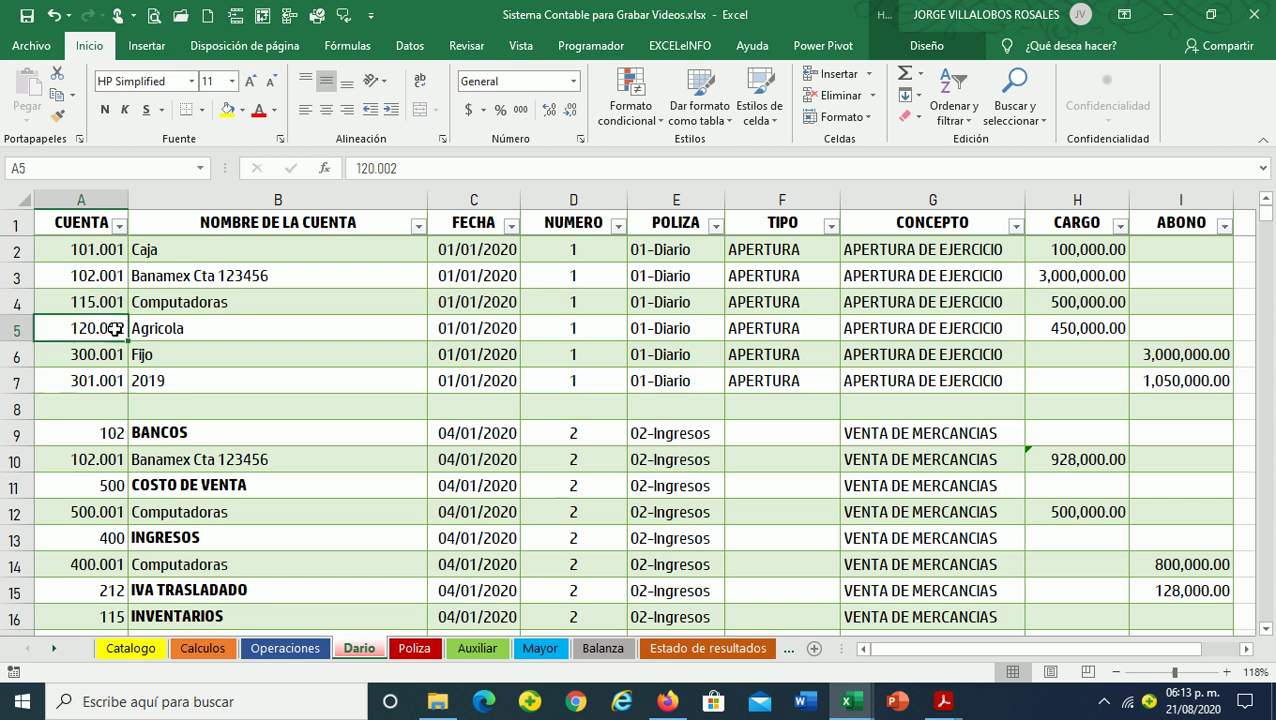
{"action": "scroll", "coordinate": [489, 520], "scroll_direction": "down", "scroll_amount": 7}
{"action": "scroll", "coordinate": [489, 520], "scroll_direction": "down", "scroll_amount": 4}
{"action": "scroll", "coordinate": [489, 522], "scroll_direction": "up", "scroll_amount": 1}
{"action": "scroll", "coordinate": [489, 522], "scroll_direction": "up", "scroll_amount": 1}
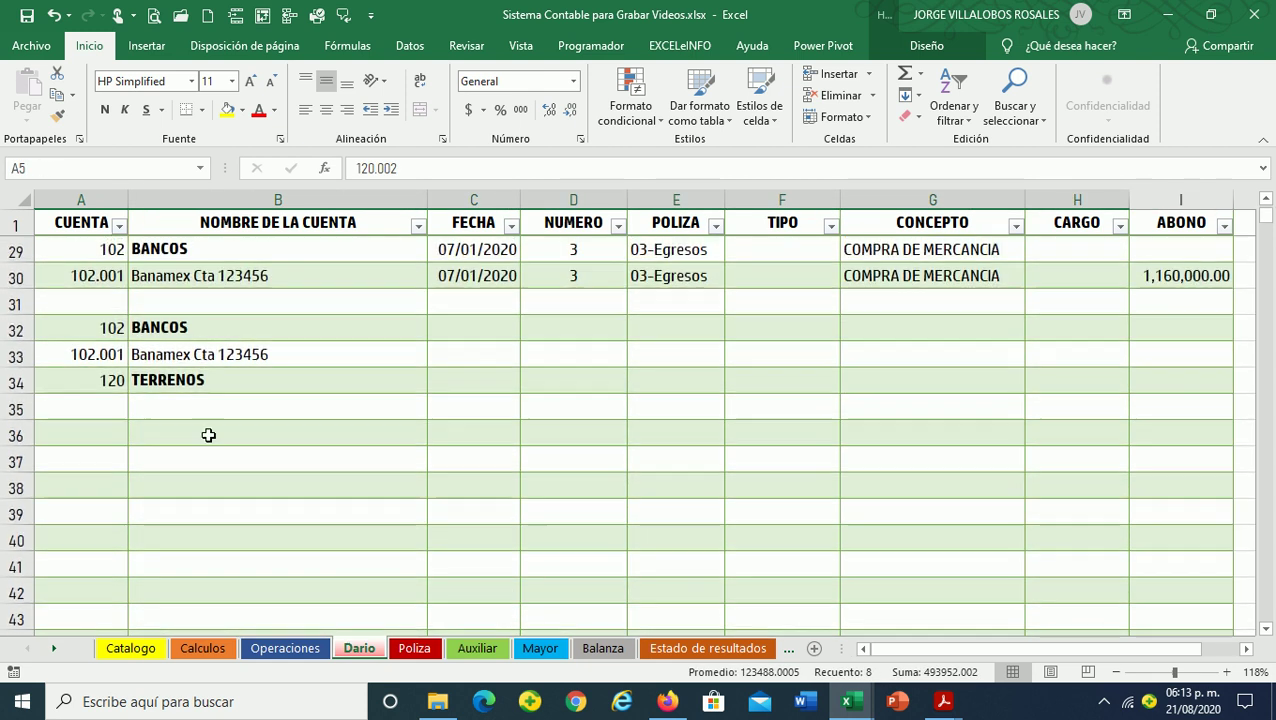
Enter subaccount 120.001 in A35 and verify its looked-up name, Ganadero
{"action": "left_click", "coordinate": [92, 404]}
{"action": "type", "text": "120"}
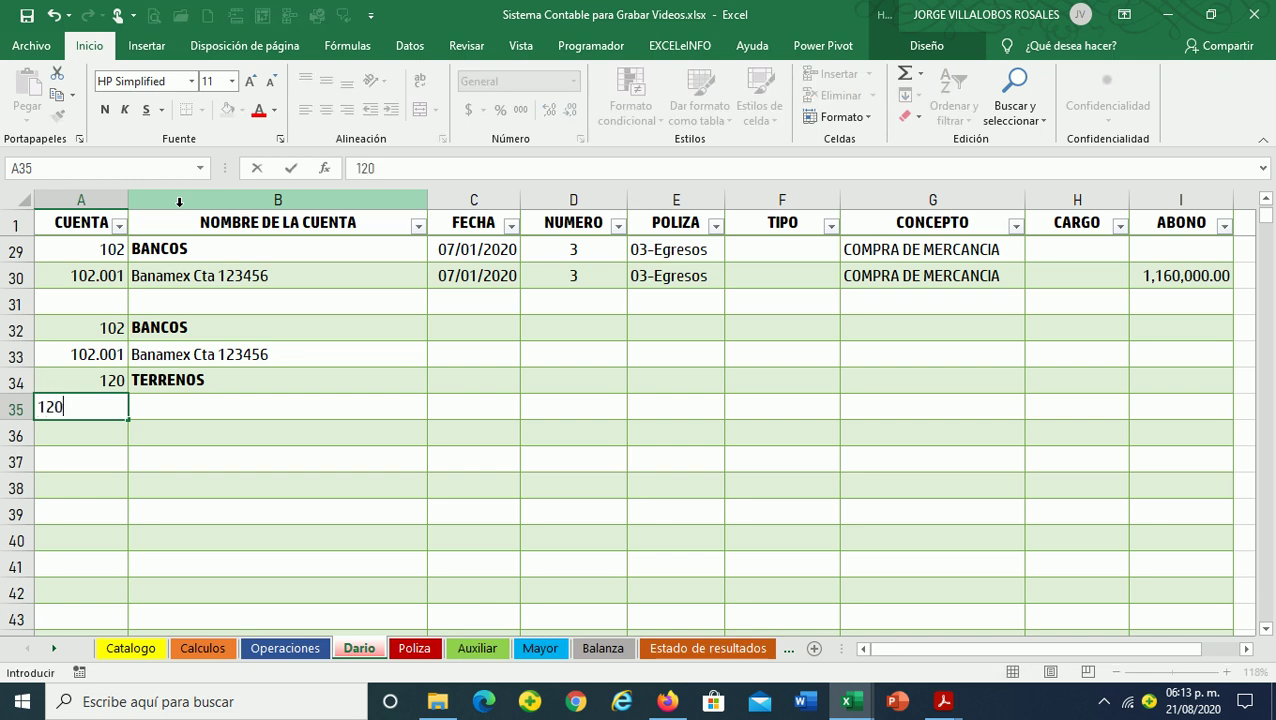
{"action": "key", "text": "Return"}
{"action": "key", "text": "Up"}
{"action": "key", "text": "Up"}
{"action": "key", "text": "Up"}
{"action": "key", "text": "Up"}
{"action": "key", "text": "Right"}
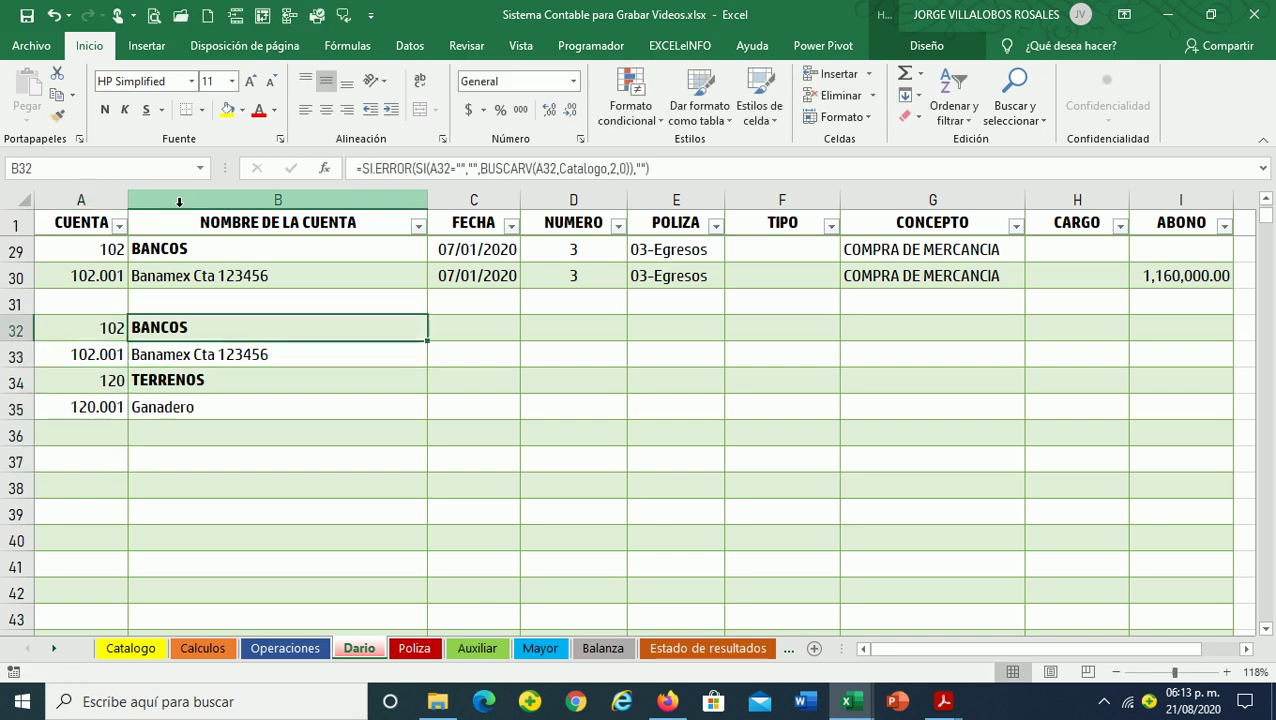
{"action": "scroll", "coordinate": [524, 333], "scroll_direction": "up", "scroll_amount": 4}
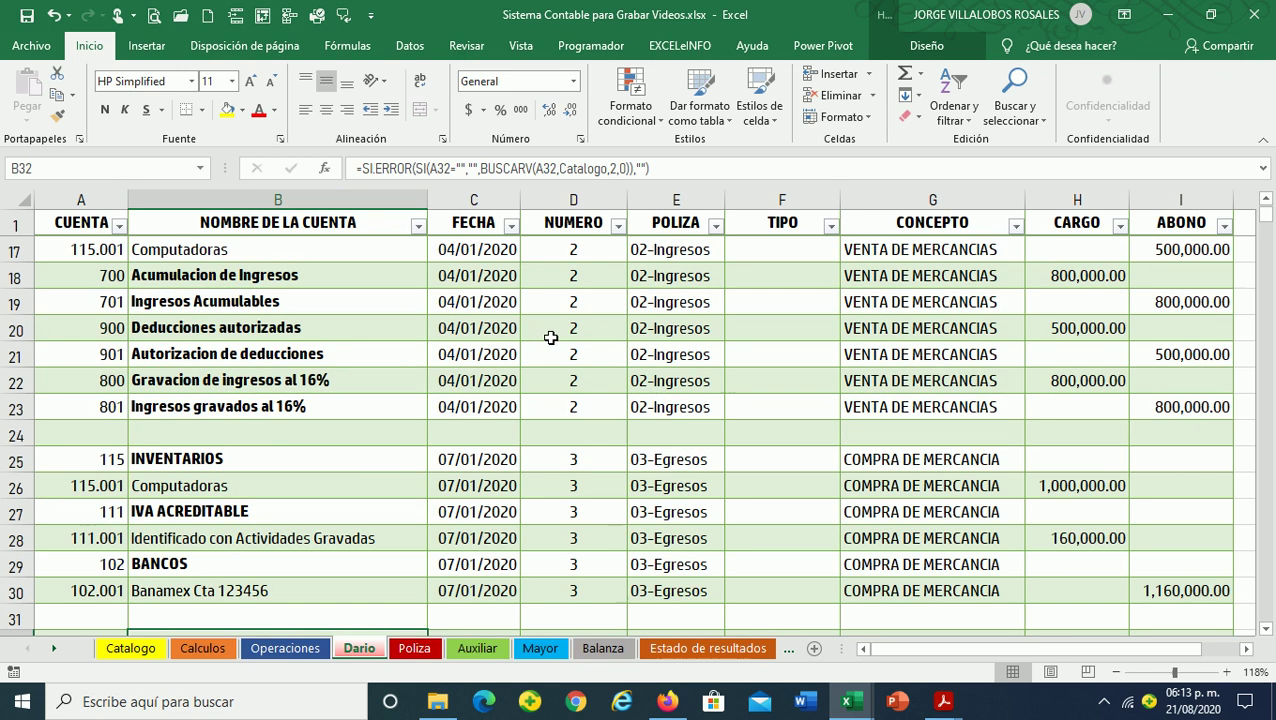
{"action": "scroll", "coordinate": [550, 336], "scroll_direction": "up", "scroll_amount": 5}
{"action": "left_click_drag", "start_coordinate": [1098, 322], "coordinate": [96, 328]}
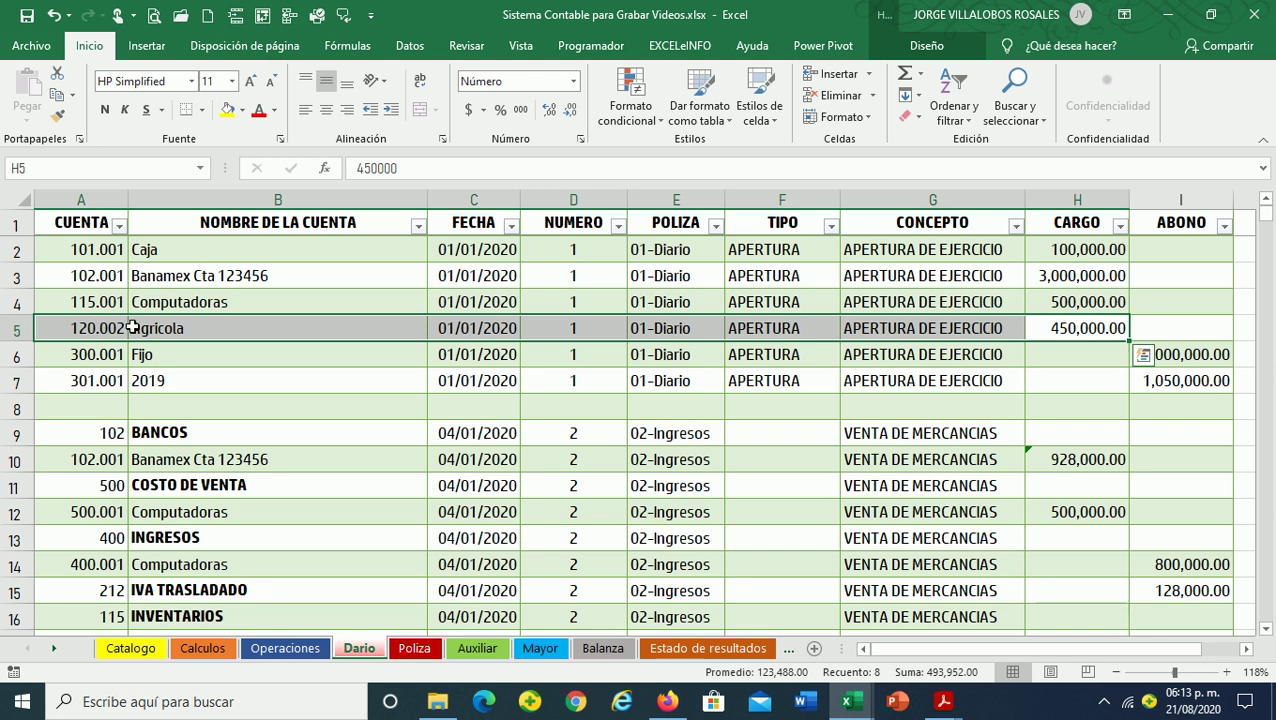
{"action": "scroll", "coordinate": [576, 401], "scroll_direction": "down", "scroll_amount": 1}
{"action": "scroll", "coordinate": [576, 401], "scroll_direction": "down", "scroll_amount": 5}
{"action": "scroll", "coordinate": [575, 401], "scroll_direction": "down", "scroll_amount": 2}
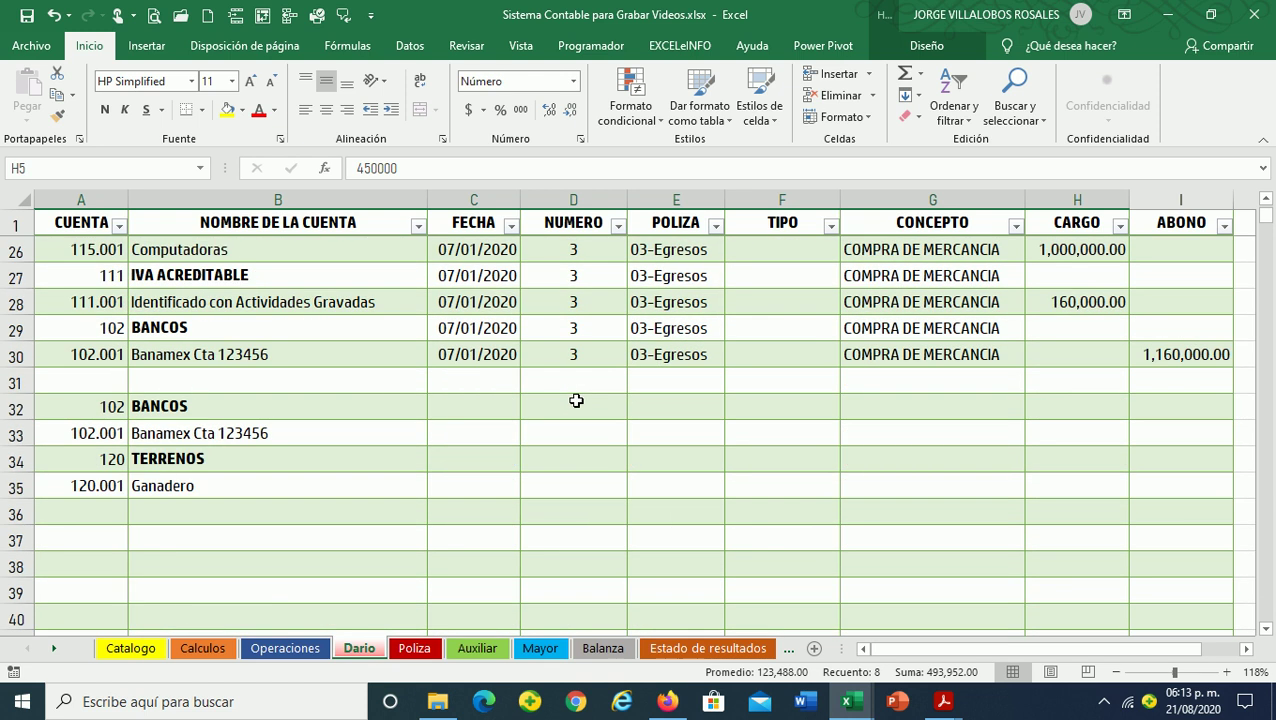
{"action": "scroll", "coordinate": [271, 410], "scroll_direction": "down", "scroll_amount": 1}
{"action": "left_click", "coordinate": [242, 416]}
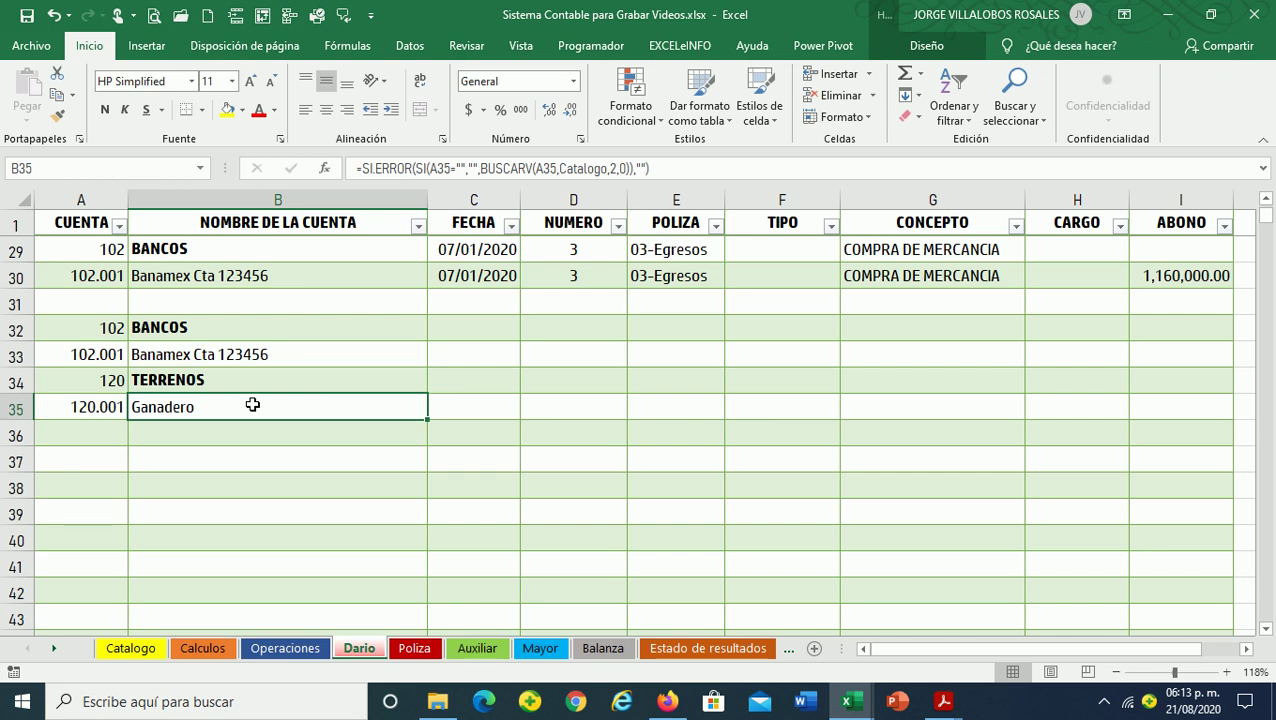
{"action": "key", "text": "Down"}
{"action": "key", "text": "Left"}
Scroll the Catalogo sheet down to account 402 OTROS PRODUCTOS
{"action": "left_click", "coordinate": [131, 649]}
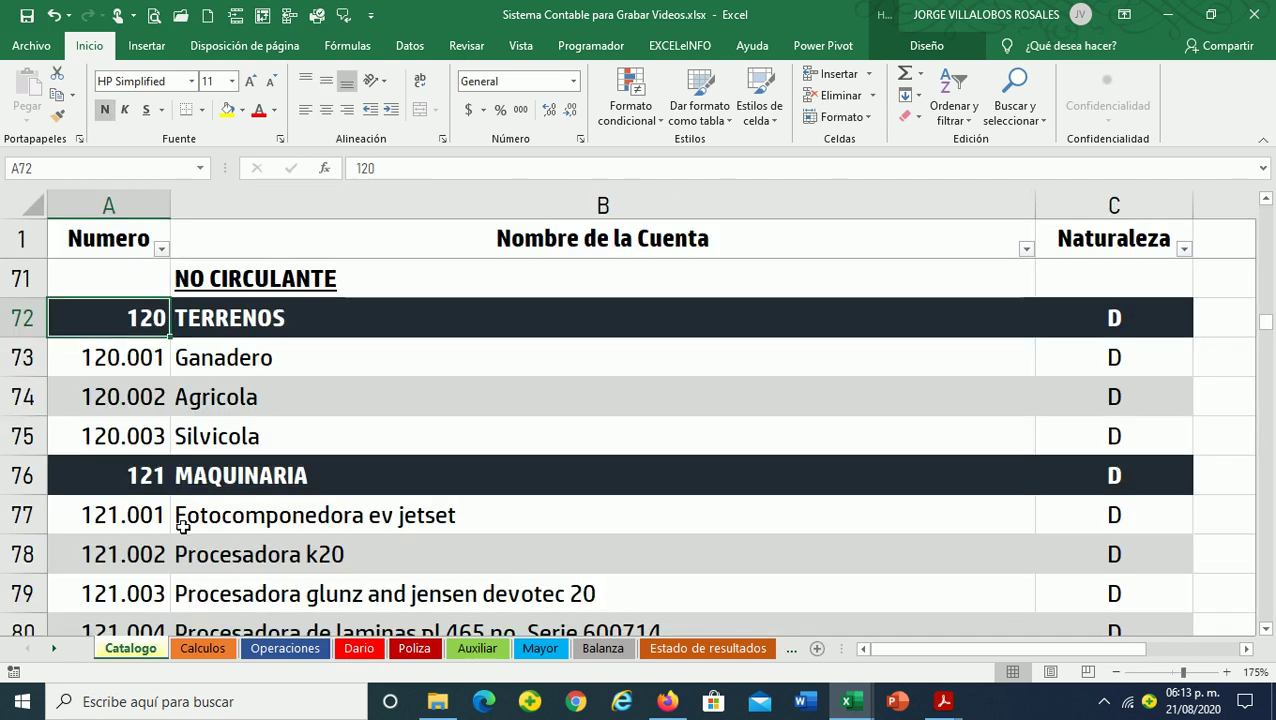
{"action": "scroll", "coordinate": [405, 449], "scroll_direction": "down", "scroll_amount": 2}
{"action": "scroll", "coordinate": [411, 449], "scroll_direction": "down", "scroll_amount": 5}
{"action": "scroll", "coordinate": [418, 451], "scroll_direction": "down", "scroll_amount": 3}
{"action": "scroll", "coordinate": [418, 451], "scroll_direction": "down", "scroll_amount": 3}
{"action": "scroll", "coordinate": [420, 455], "scroll_direction": "down", "scroll_amount": 3}
{"action": "scroll", "coordinate": [420, 455], "scroll_direction": "down", "scroll_amount": 3}
{"action": "scroll", "coordinate": [420, 455], "scroll_direction": "down", "scroll_amount": 2}
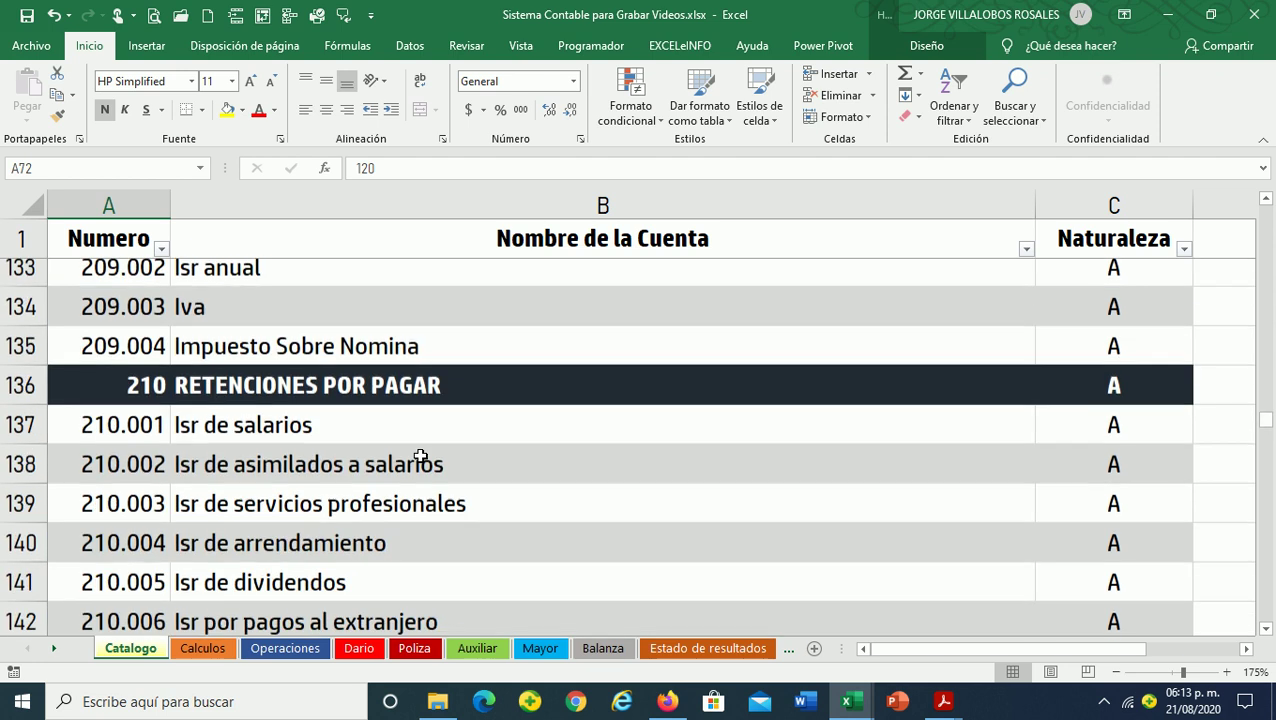
{"action": "scroll", "coordinate": [420, 455], "scroll_direction": "down", "scroll_amount": 2}
{"action": "scroll", "coordinate": [420, 455], "scroll_direction": "down", "scroll_amount": 4}
{"action": "scroll", "coordinate": [420, 455], "scroll_direction": "down", "scroll_amount": 2}
{"action": "scroll", "coordinate": [420, 455], "scroll_direction": "down", "scroll_amount": 1}
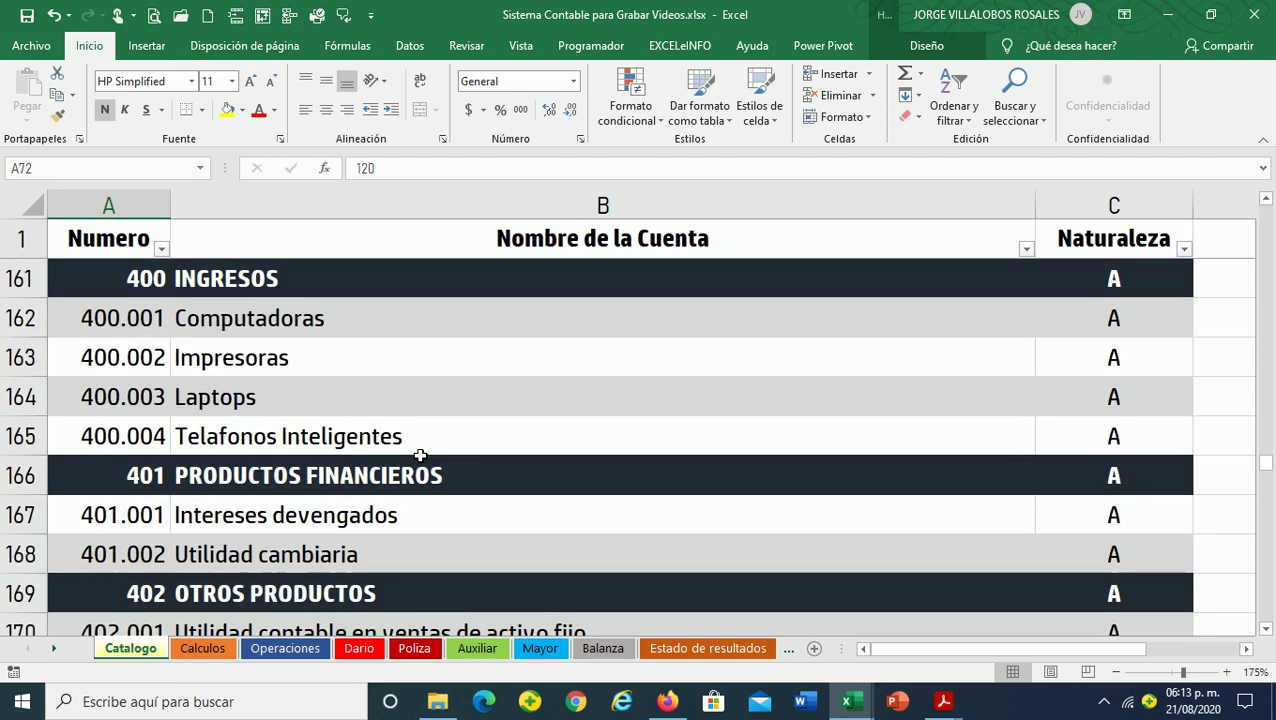
{"action": "scroll", "coordinate": [420, 455], "scroll_direction": "down", "scroll_amount": 1}
{"action": "scroll", "coordinate": [420, 455], "scroll_direction": "down", "scroll_amount": 1}
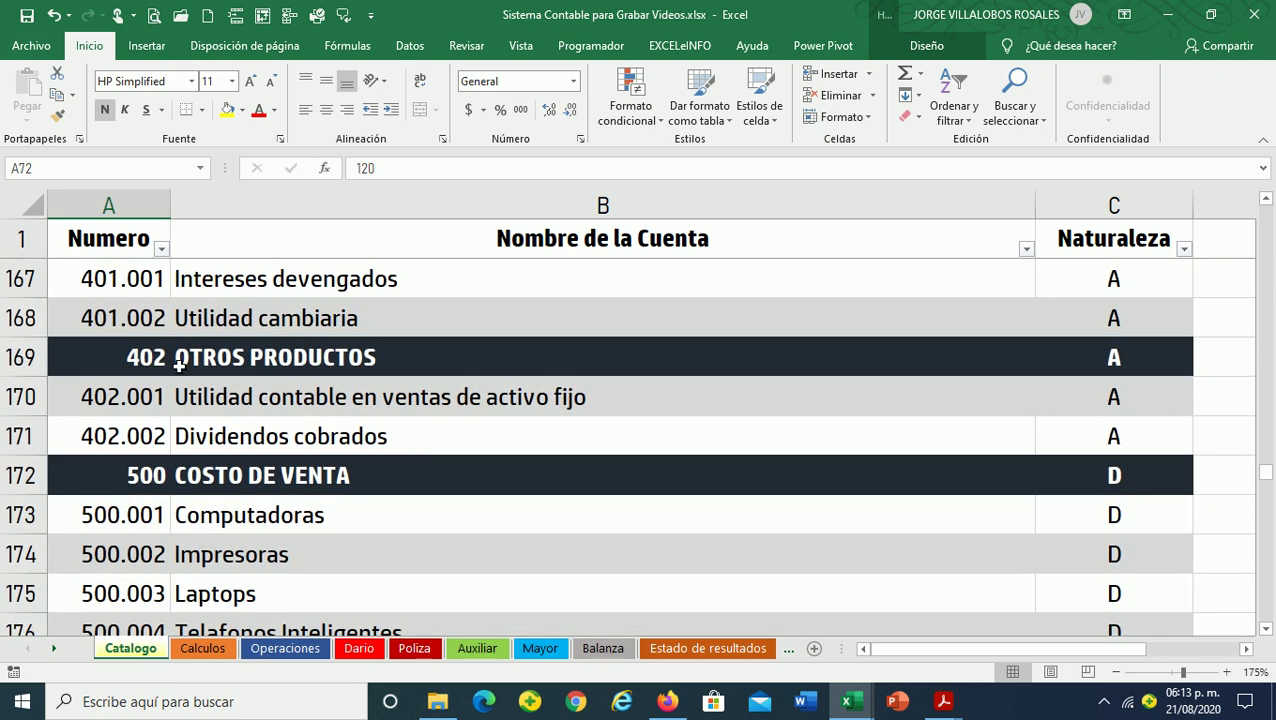
{"action": "left_click_drag", "start_coordinate": [144, 366], "coordinate": [297, 366]}
{"action": "left_click", "coordinate": [126, 363]}
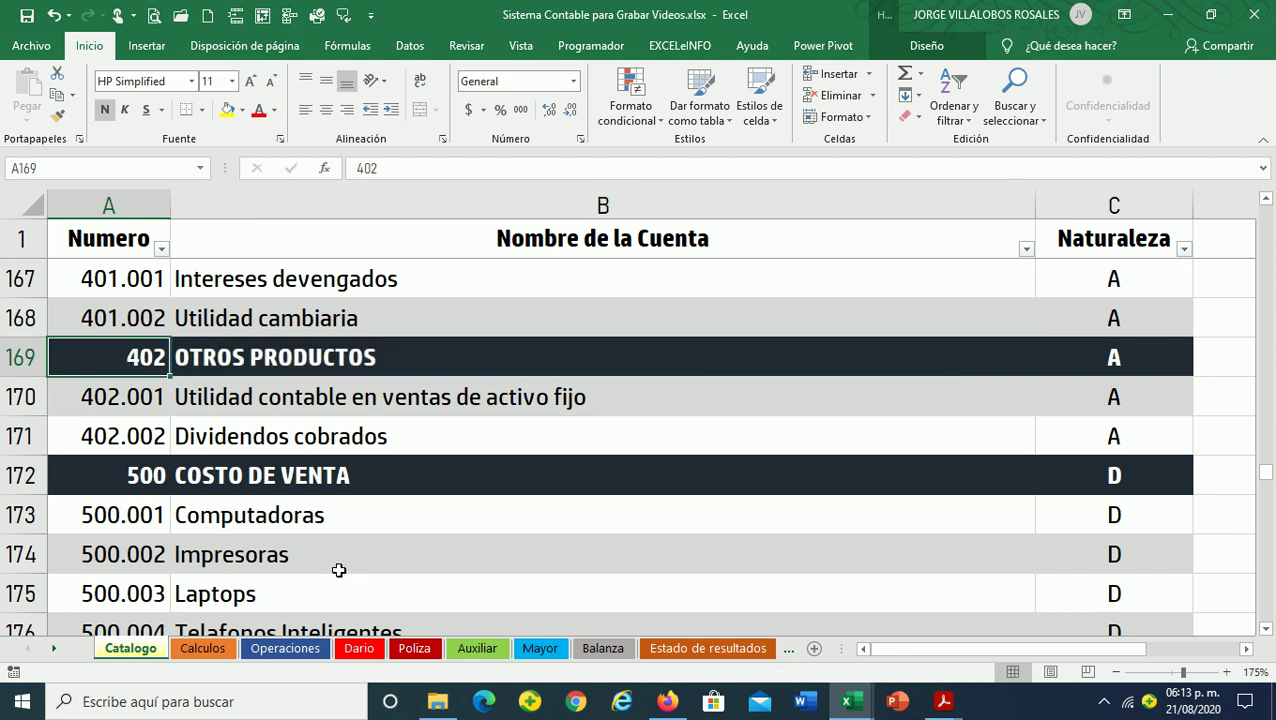
Select subaccount 402.001, Utilidad contable en ventas de activo fijo, and read its full name
{"action": "left_click", "coordinate": [204, 648]}
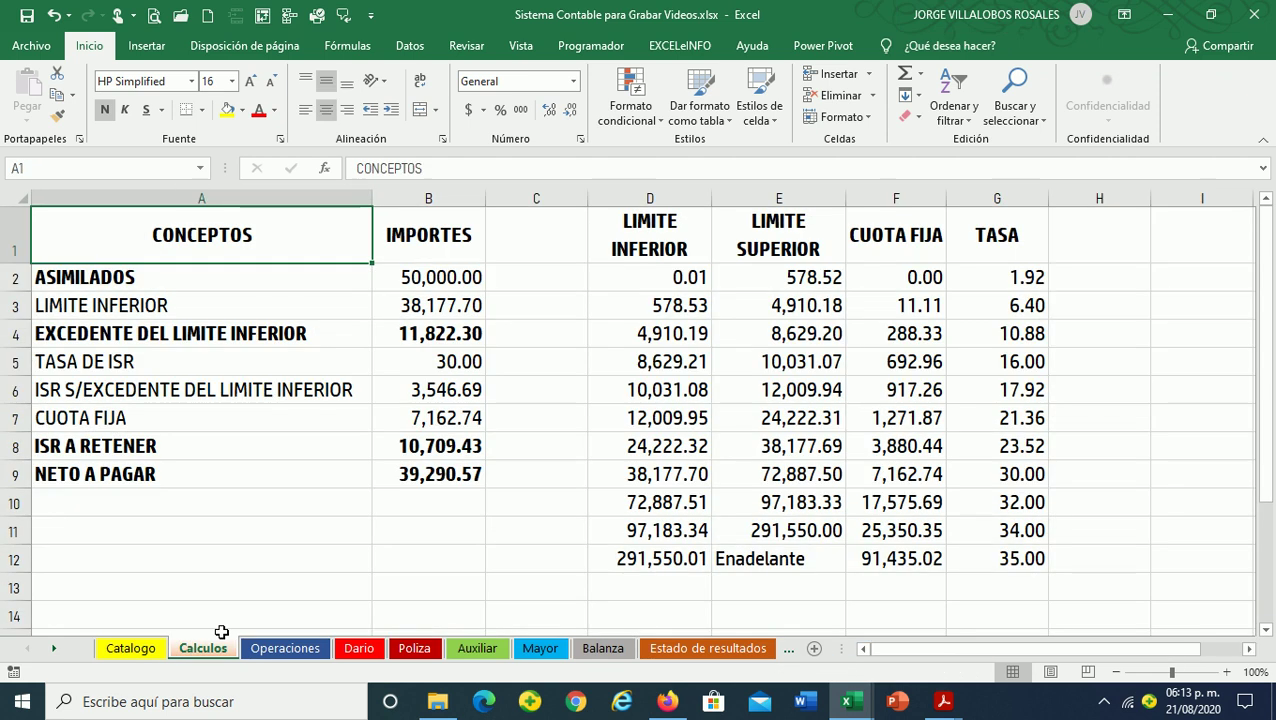
{"action": "left_click", "coordinate": [133, 649]}
{"action": "left_click", "coordinate": [132, 394]}
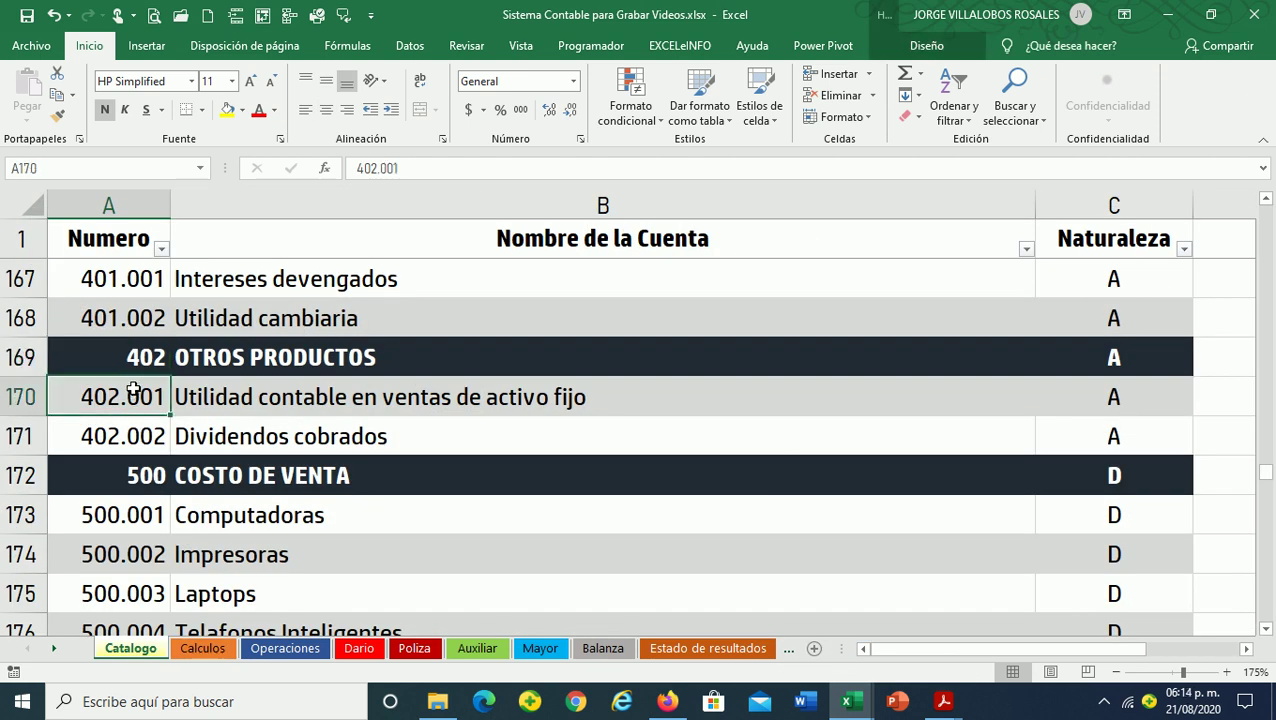
{"action": "left_click", "coordinate": [214, 398]}
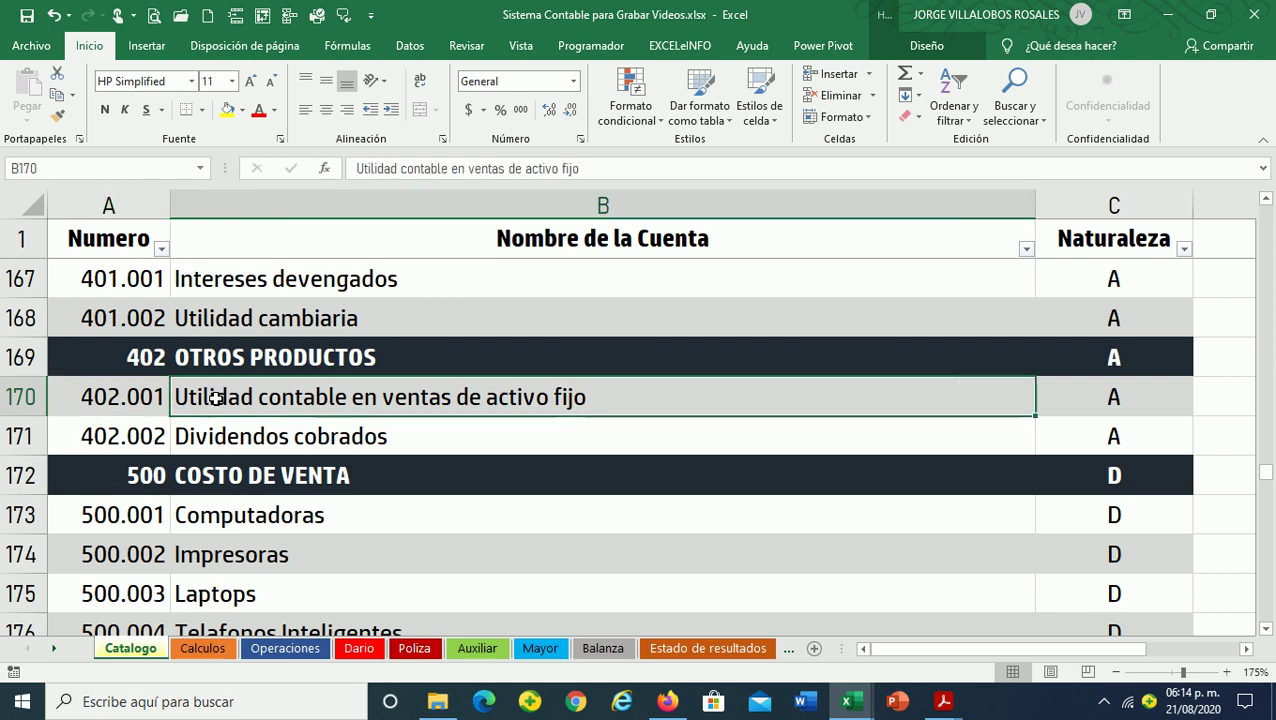
{"action": "left_click", "coordinate": [146, 397]}
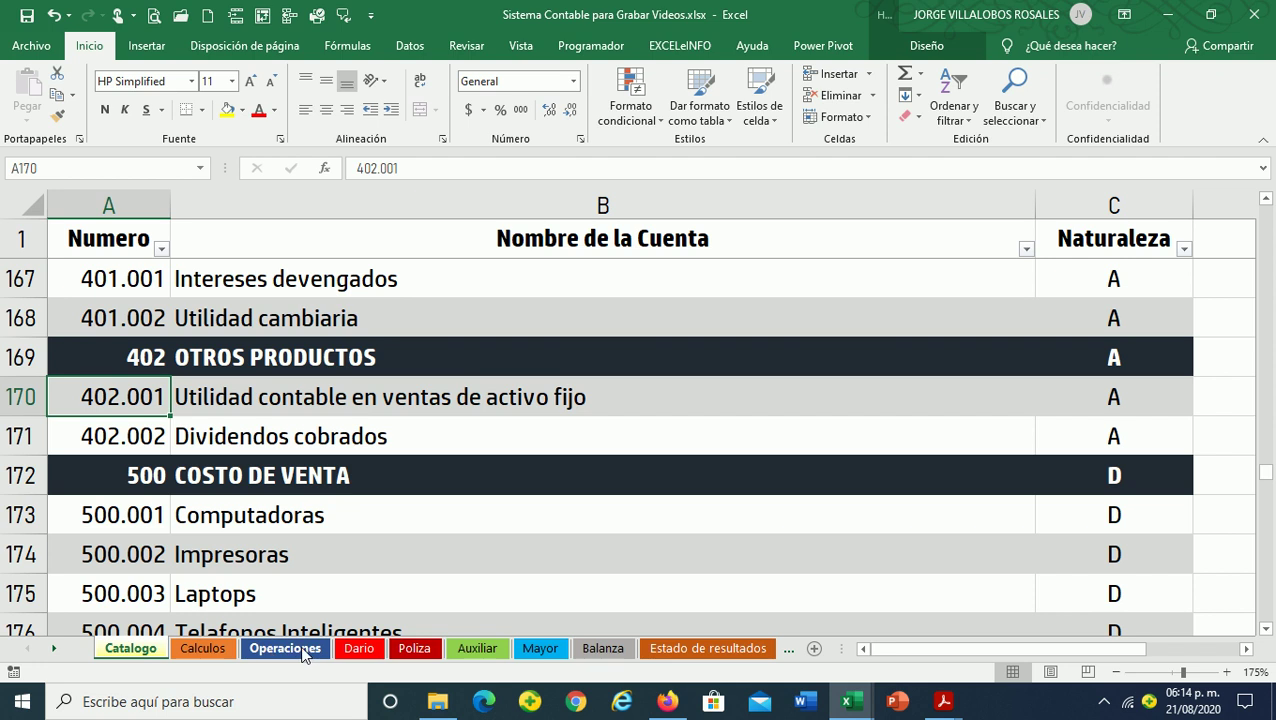
Add account 402 in A36 and subaccount 402.001 in A37 on the Dario sheet
{"action": "left_click", "coordinate": [352, 650]}
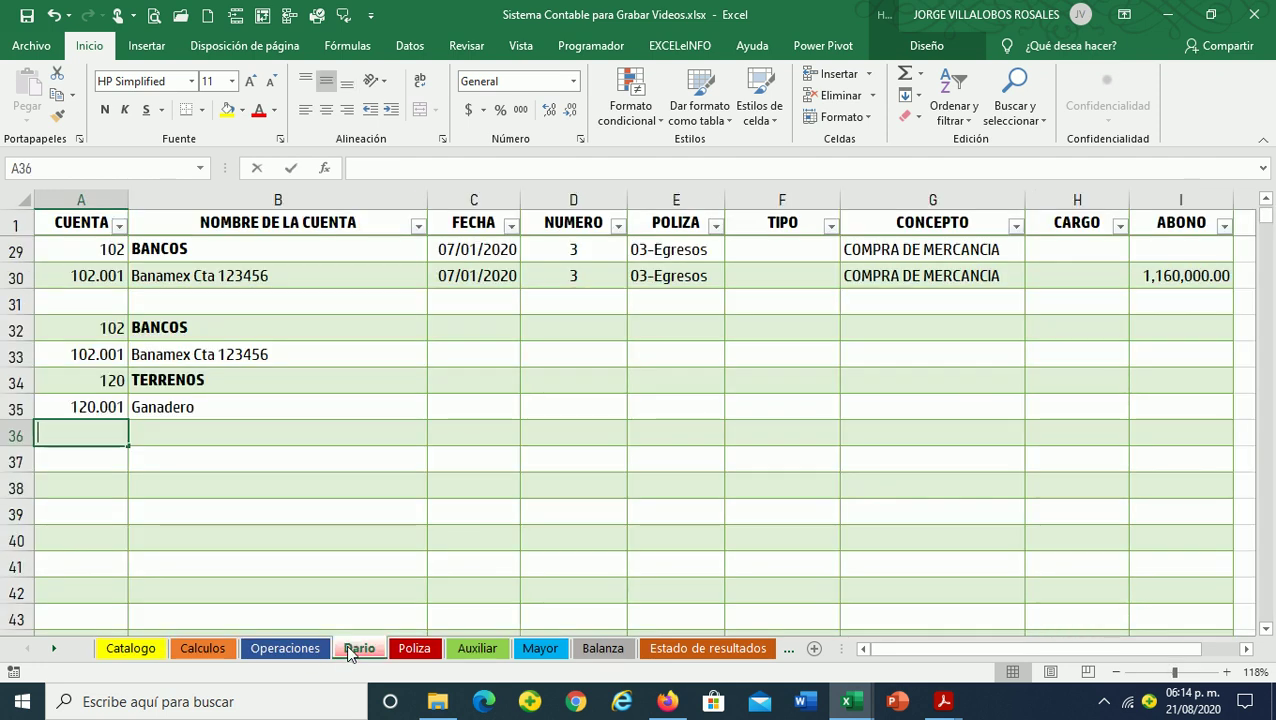
{"action": "type", "text": "402"}
{"action": "key", "text": "Return"}
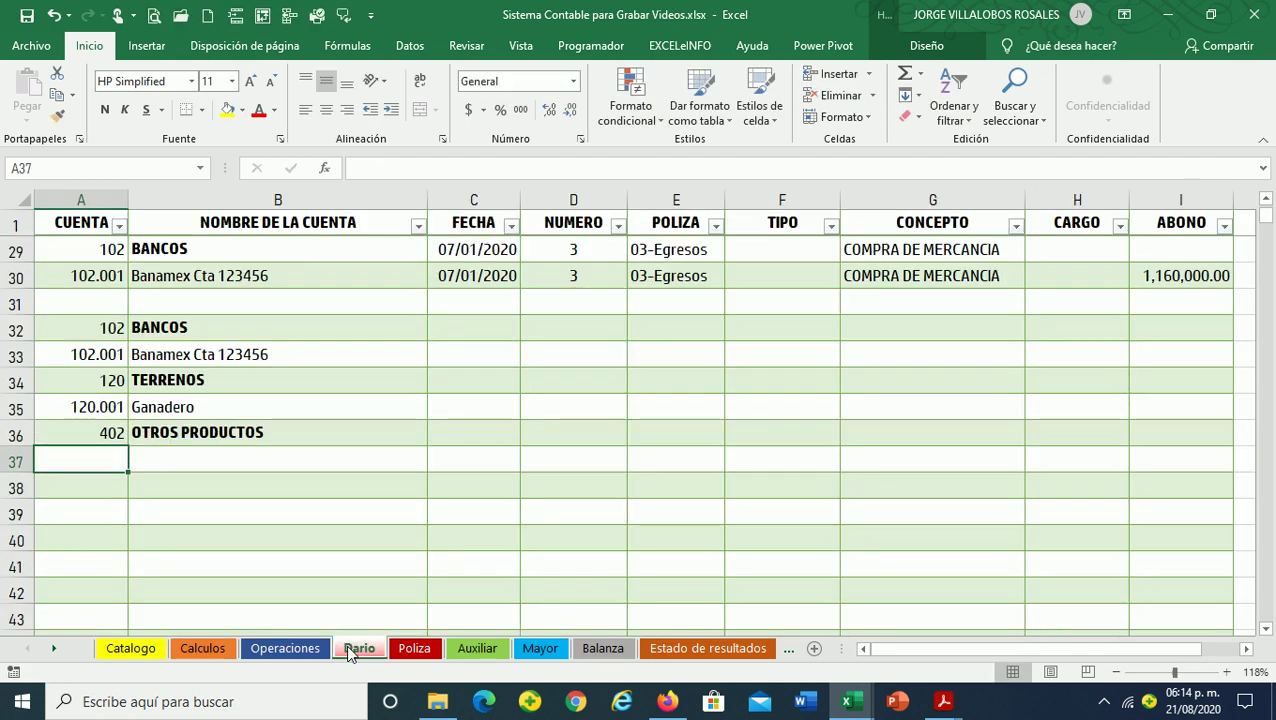
{"action": "type", "text": "402.00"}
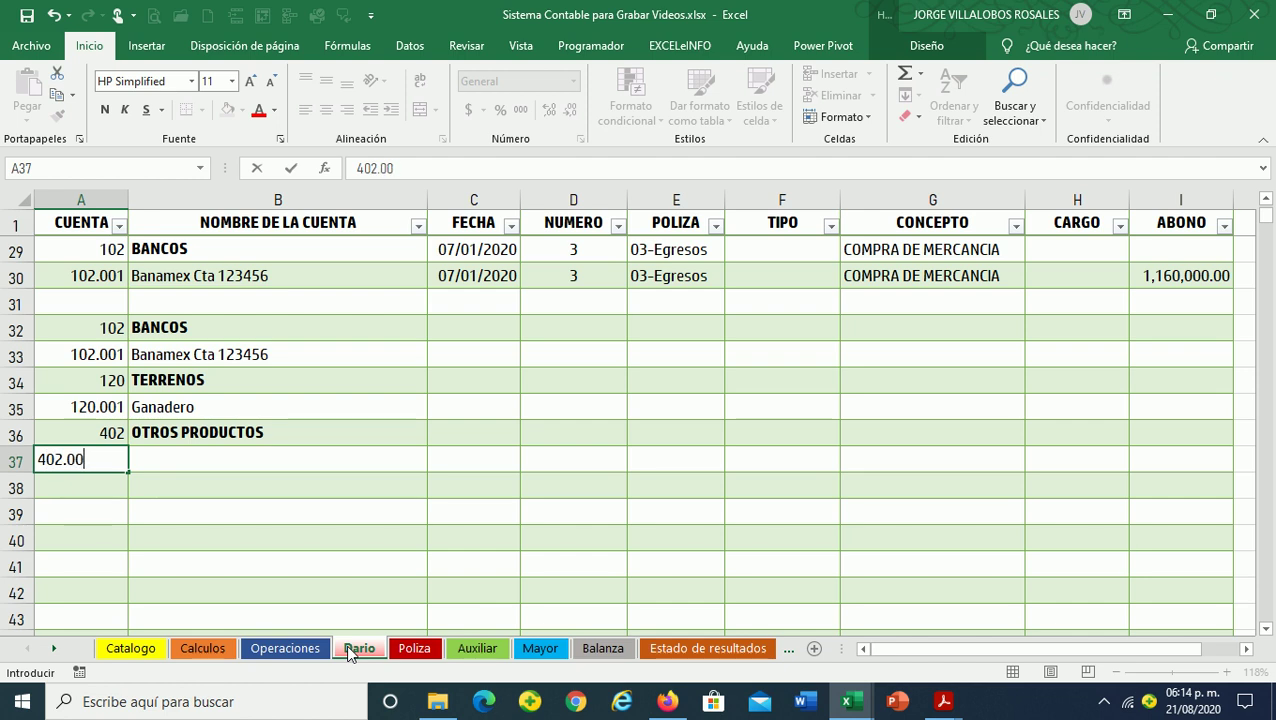
{"action": "key", "text": "Return"}
{"action": "key", "text": "Up"}
{"action": "key", "text": "Up"}
{"action": "key", "text": "Right"}
{"action": "key", "text": "Right"}
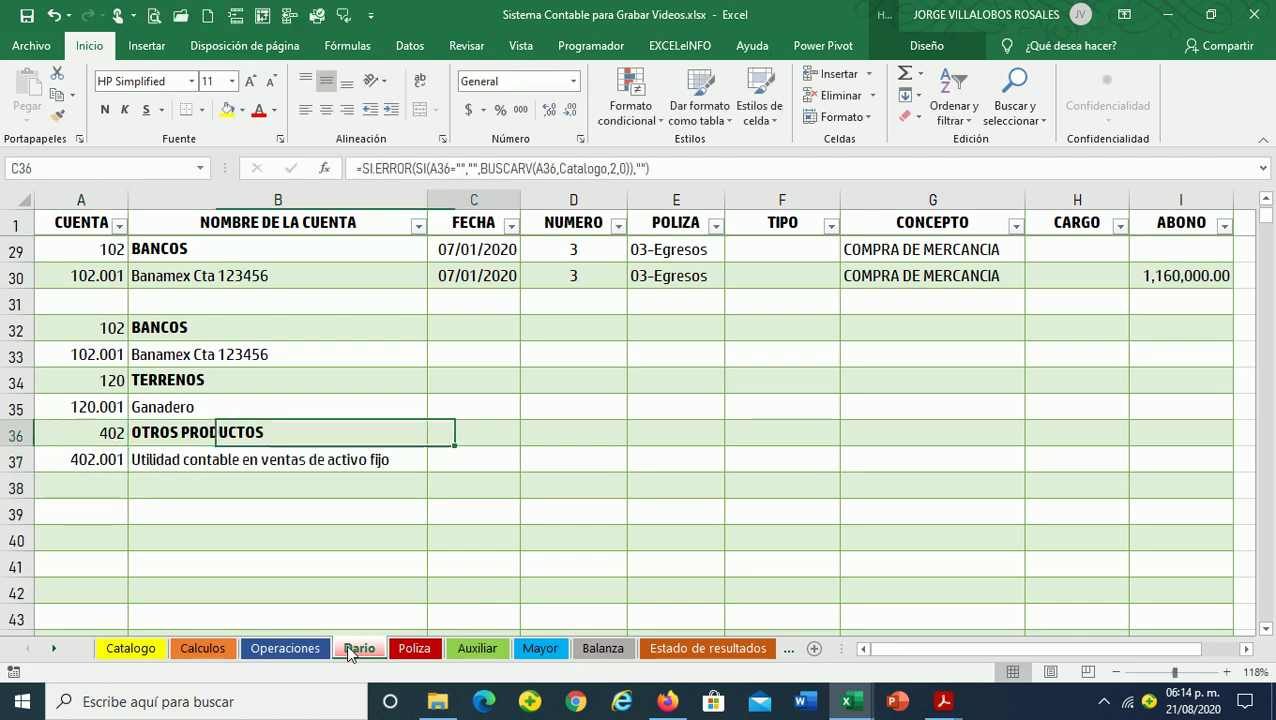
{"action": "key", "text": "Down"}
{"action": "key", "text": "Down"}
{"action": "key", "text": "Up"}
{"action": "key", "text": "Up"}
{"action": "key", "text": "Up"}
{"action": "key", "text": "Up"}
{"action": "key", "text": "Up"}
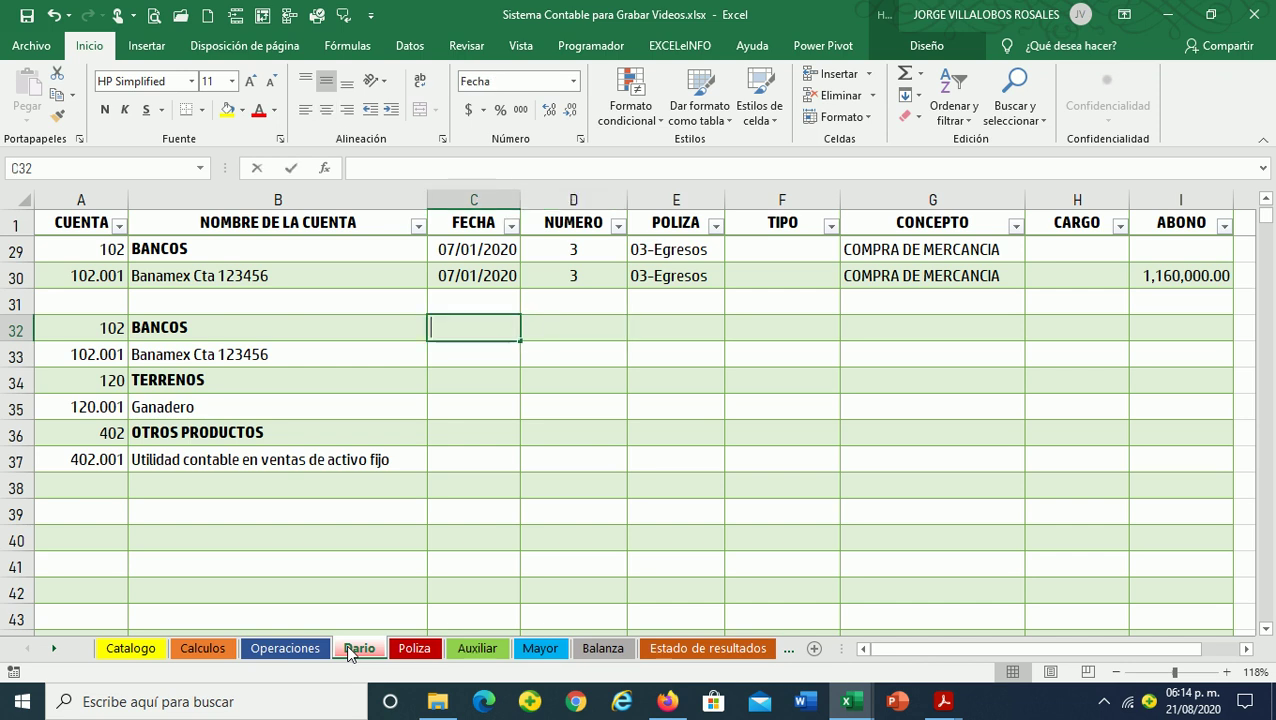
Fill row 32 with date 09/01/2020, number 4, poliza 02-Ingresos and concept VENTA DE TERRENOS
{"action": "type", "text": "09/01/2020"}
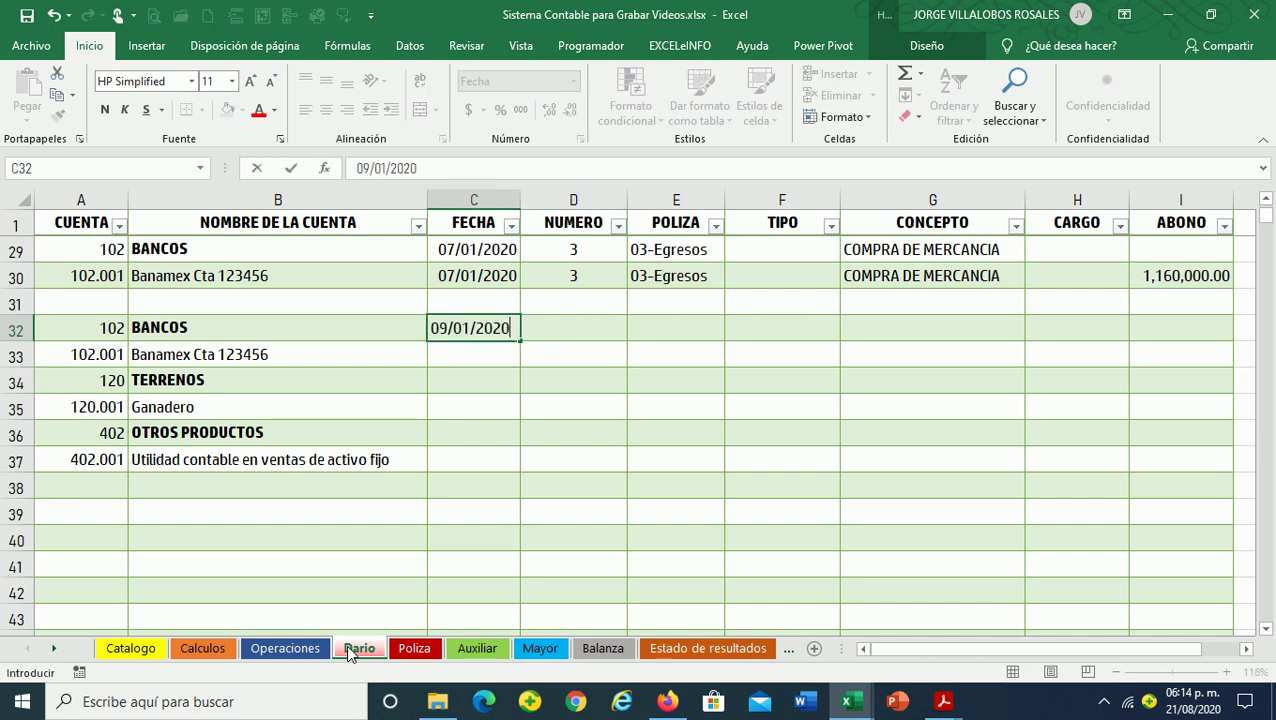
{"action": "key", "text": "Return"}
{"action": "key", "text": "Up"}
{"action": "key", "text": "Right"}
{"action": "type", "text": "4"}
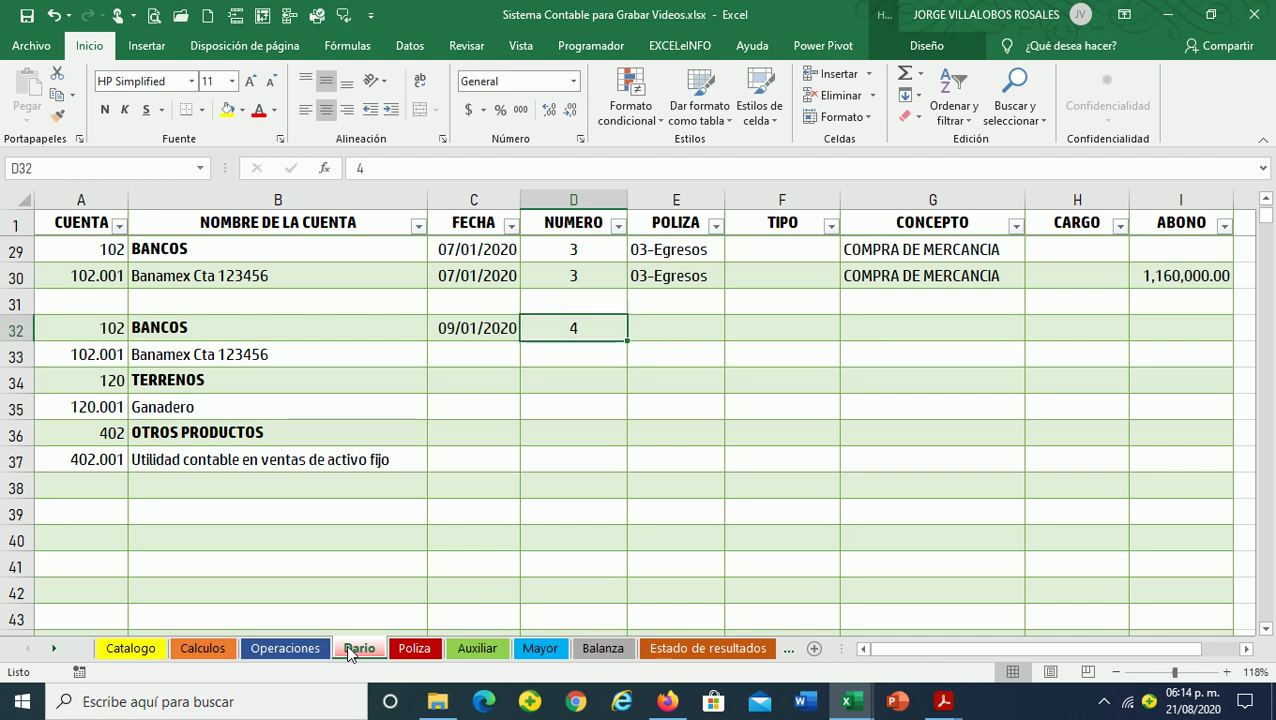
{"action": "key", "text": "Right"}
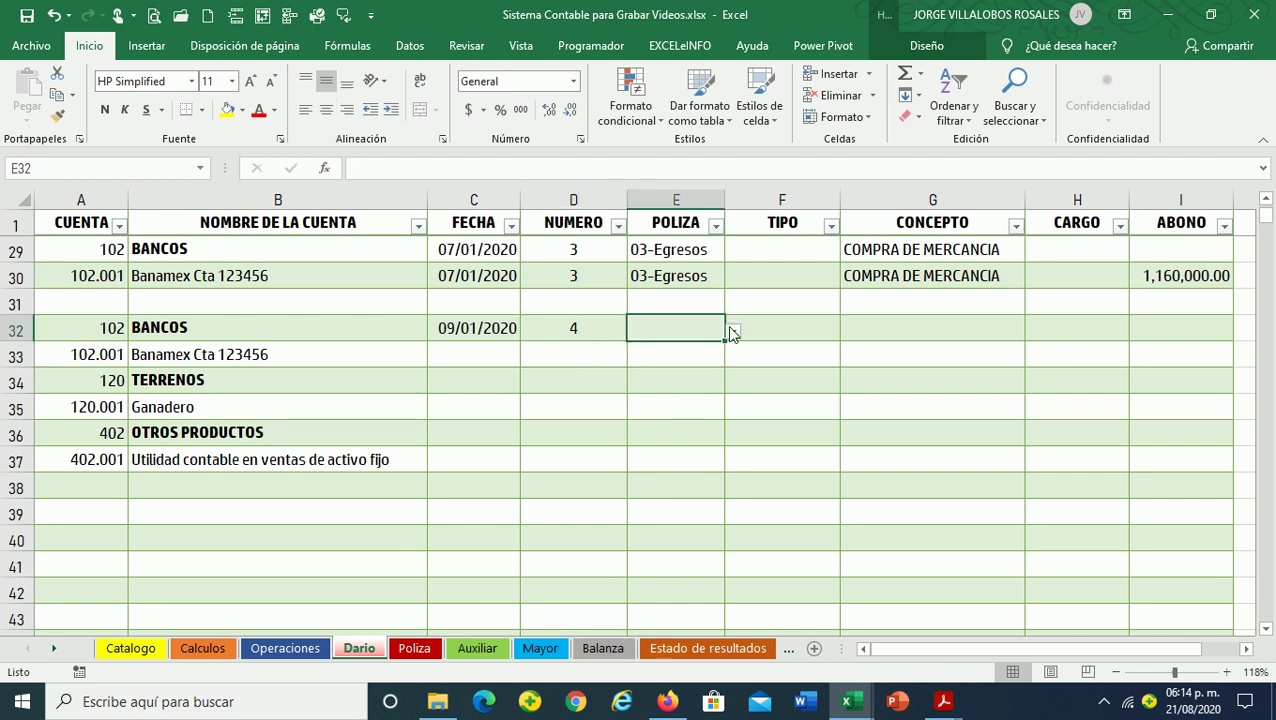
{"action": "left_click", "coordinate": [731, 330]}
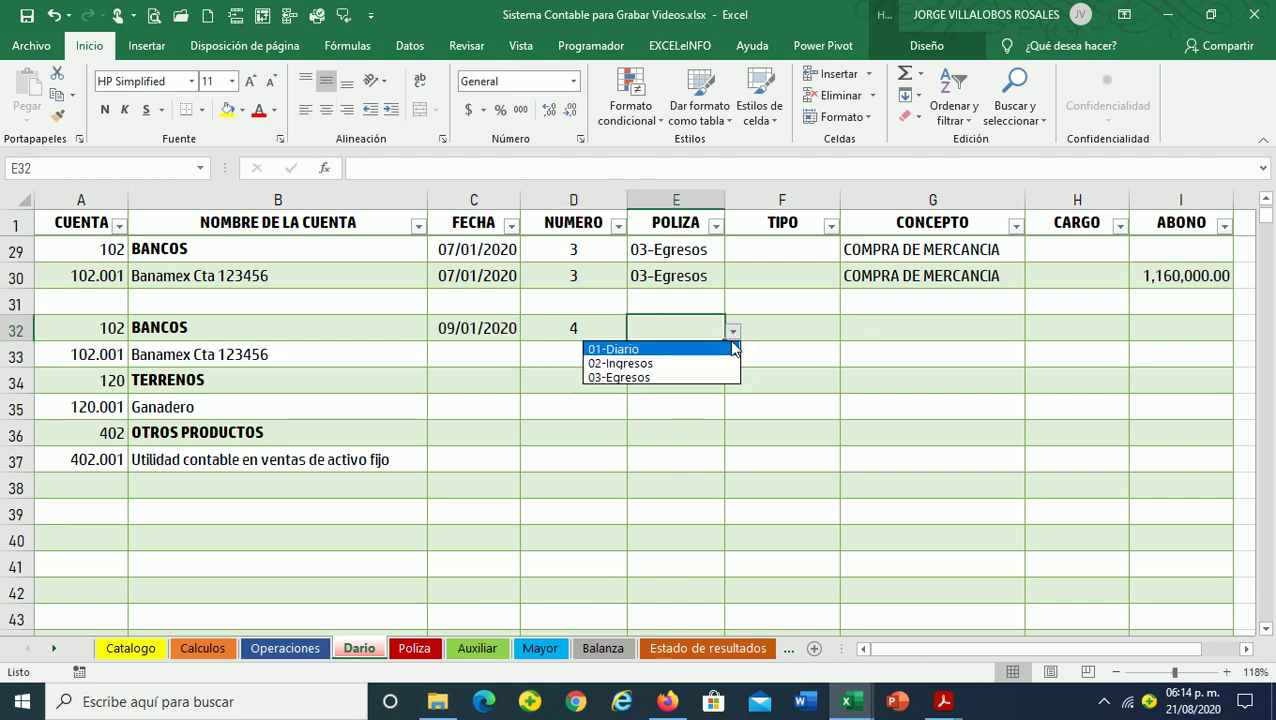
{"action": "left_click", "coordinate": [672, 363]}
{"action": "key", "text": "Right"}
{"action": "key", "text": "Right"}
{"action": "key", "text": "Right"}
{"action": "key", "text": "Left"}
{"action": "type", "text": "VENTA DE TERRENOS"}
{"action": "key", "text": "Return"}
Copy row 32's entry details down through row 37 with Ctrl+D
{"action": "key", "text": "Left"}
{"action": "key", "text": "Left"}
{"action": "key", "text": "Left"}
{"action": "key", "text": "Left"}
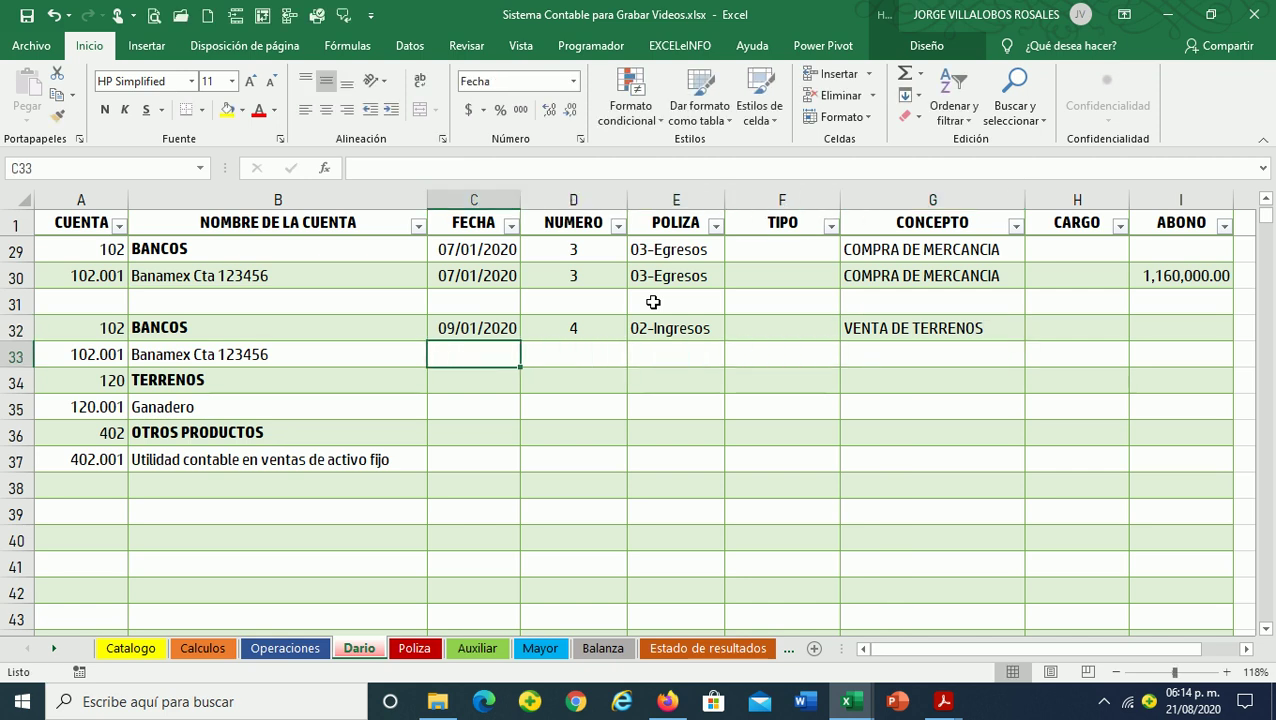
{"action": "key", "text": "Up"}
{"action": "key", "text": "shift+Right"}
{"action": "key", "text": "shift+Right"}
{"action": "key", "text": "shift+Right"}
{"action": "key", "text": "shift+Right"}
{"action": "key", "text": "shift+Down"}
{"action": "key", "text": "shift+Down"}
{"action": "key", "text": "shift+Down"}
{"action": "key", "text": "shift+Down"}
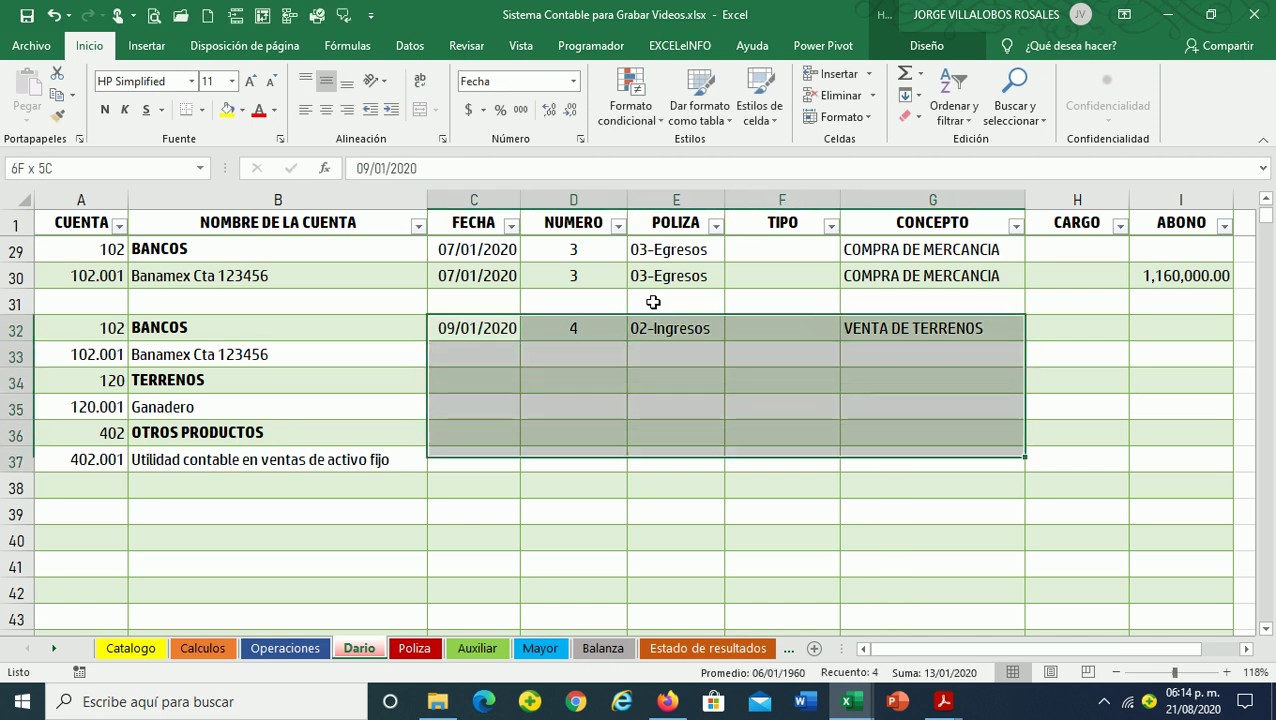
{"action": "key", "text": "shift+Down"}
{"action": "key", "text": "ctrl+d"}
Charge 750,000.00 to Banamex in H33 and credit 450,000.00 to Ganadero in I35
{"action": "key", "text": "Home"}
{"action": "key", "text": "Down"}
{"action": "key", "text": "Right"}
{"action": "key", "text": "Right"}
{"action": "key", "text": "Right"}
{"action": "key", "text": "Right"}
{"action": "key", "text": "Right"}
{"action": "key", "text": "Right"}
{"action": "key", "text": "Right"}
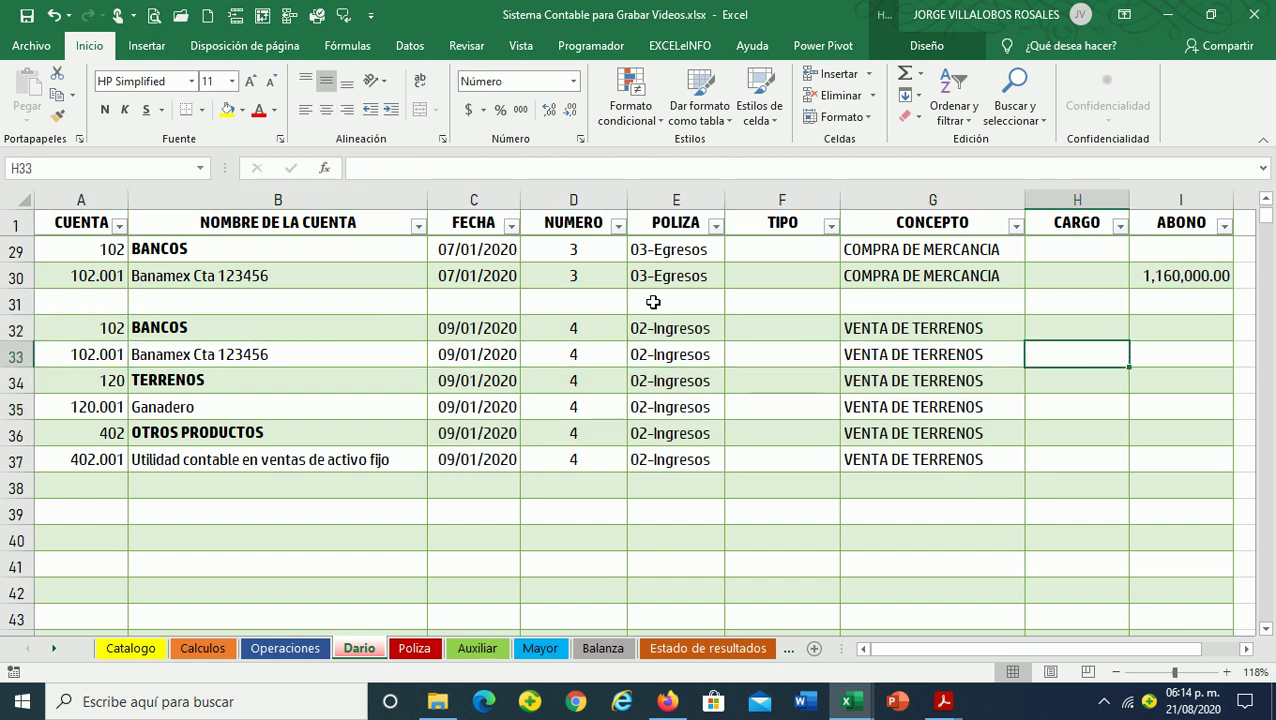
{"action": "type", "text": "75"}
{"action": "type", "text": "0,00"}
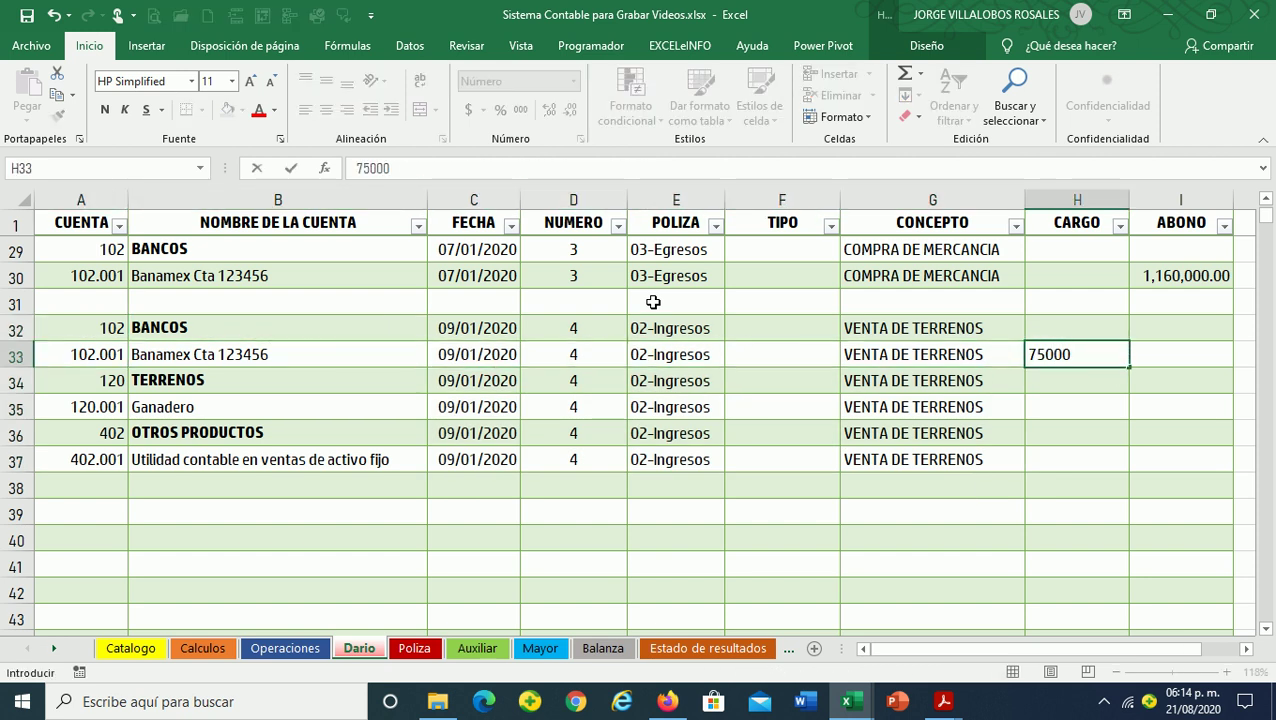
{"action": "key", "text": "Return"}
{"action": "key", "text": "Left"}
{"action": "key", "text": "Left"}
{"action": "key", "text": "Left"}
{"action": "key", "text": "Left"}
{"action": "key", "text": "Left"}
{"action": "key", "text": "Left"}
{"action": "key", "text": "Down"}
{"action": "key", "text": "Right"}
{"action": "key", "text": "Right"}
{"action": "key", "text": "Right"}
{"action": "key", "text": "Right"}
{"action": "key", "text": "Right"}
{"action": "key", "text": "Right"}
{"action": "key", "text": "Right"}
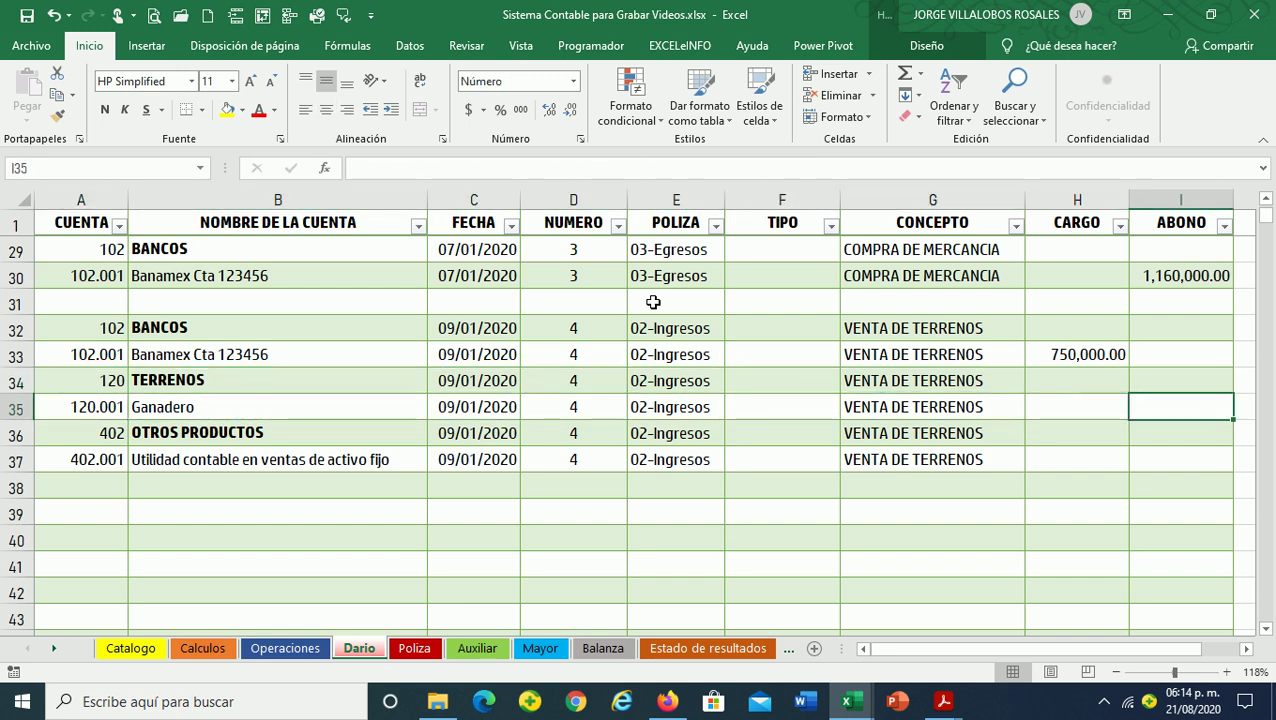
{"action": "type", "text": "450000"}
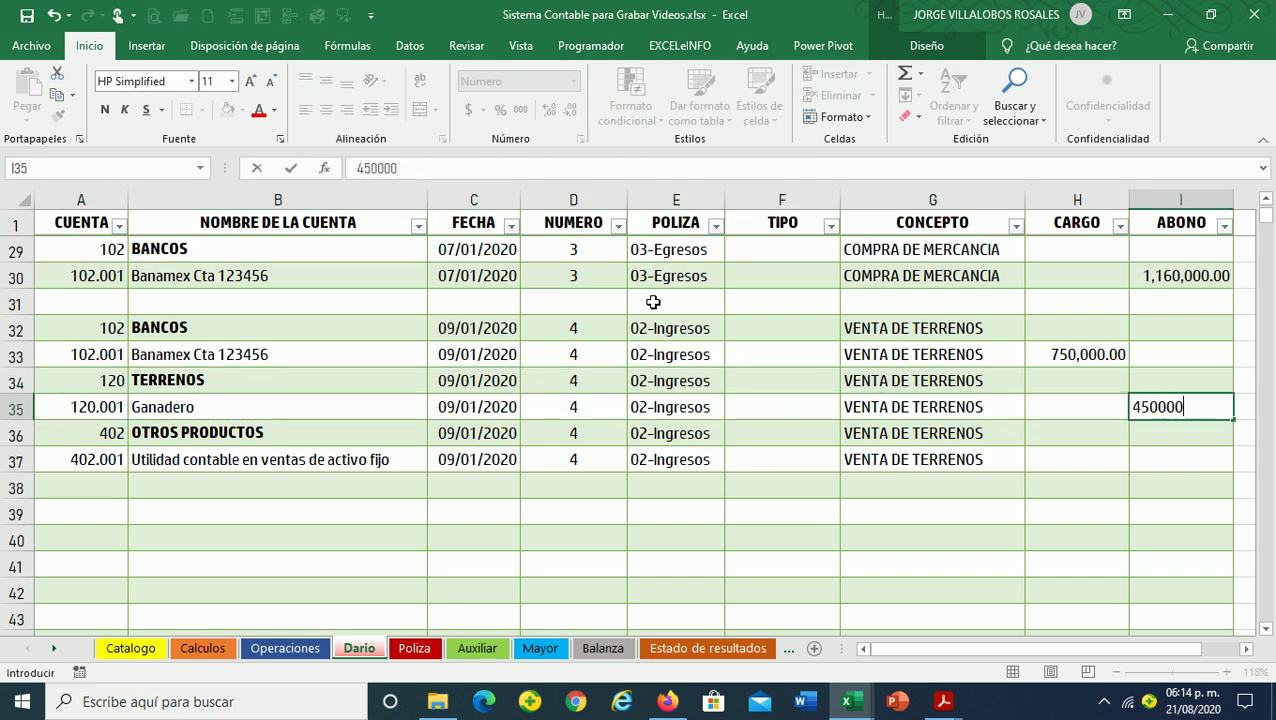
{"action": "key", "text": "Return"}
Credit 300,000.00 to 402.001 in I37, first via a =H33-I35 formula, then typed directly
{"action": "key", "text": "Down"}
{"action": "type", "text": "="}
{"action": "key", "text": "Left"}
{"action": "key", "text": "Up"}
{"action": "key", "text": "Up"}
{"action": "key", "text": "Up"}
{"action": "key", "text": "Up"}
{"action": "type", "text": "-"}
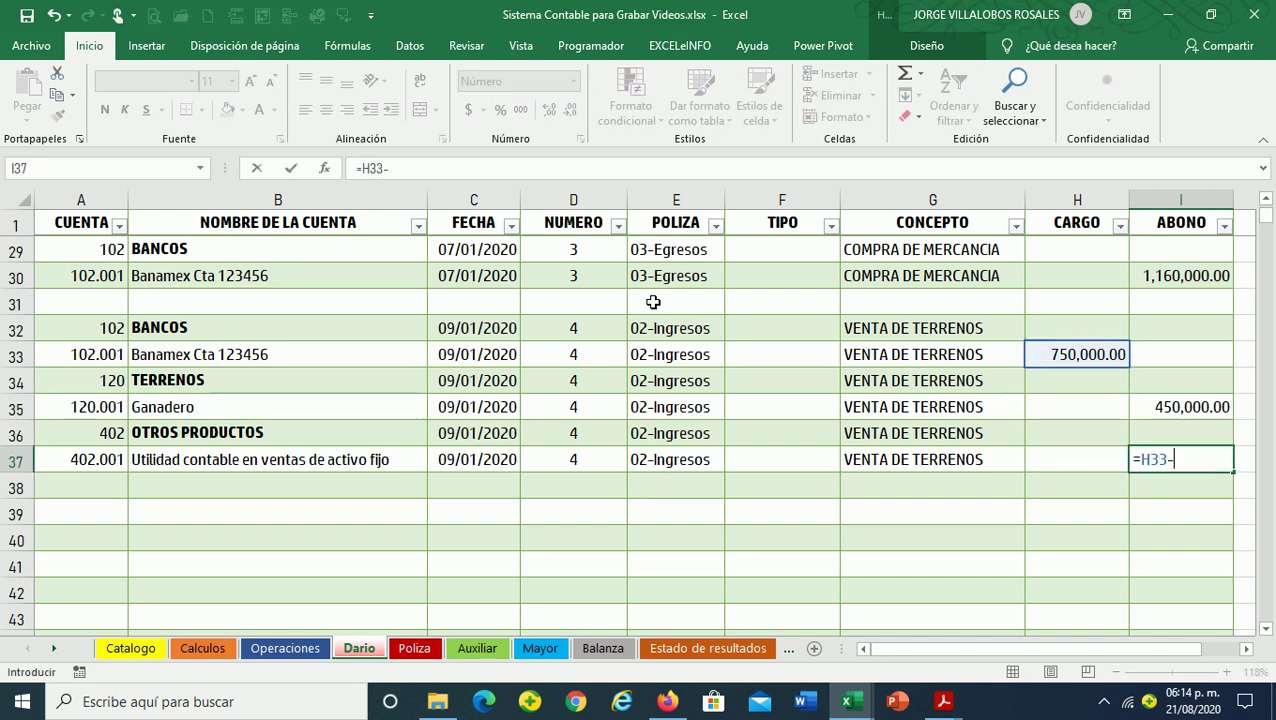
{"action": "key", "text": "Up"}
{"action": "key", "text": "Up"}
{"action": "key", "text": "Return"}
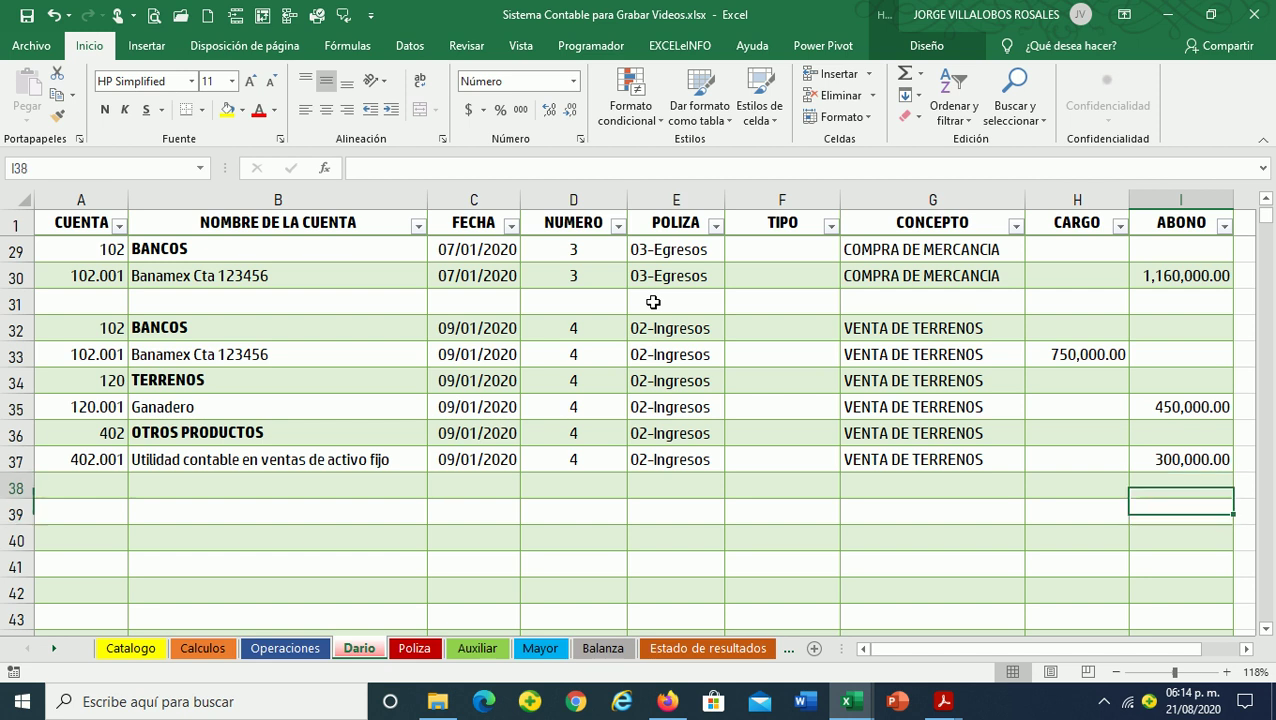
{"action": "key", "text": "Up"}
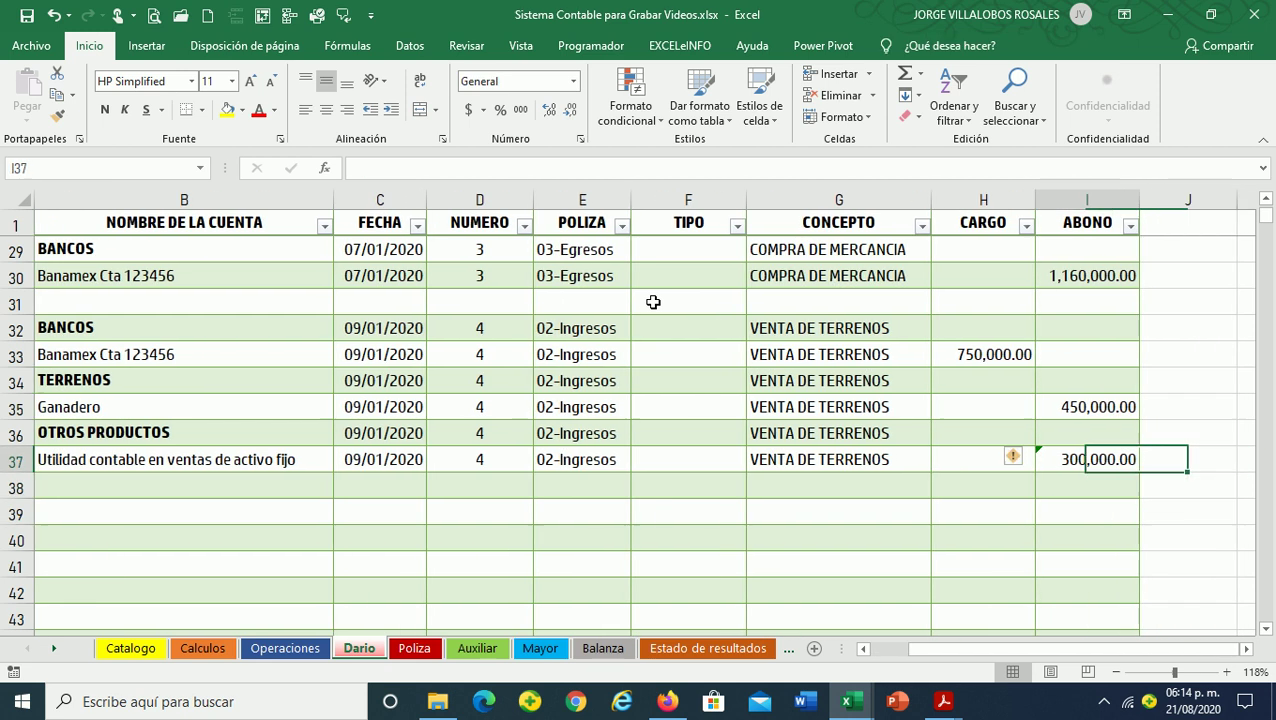
{"action": "key", "text": "Left"}
{"action": "key", "text": "Left"}
{"action": "key", "text": "Left"}
{"action": "key", "text": "Left"}
{"action": "key", "text": "Left"}
{"action": "key", "text": "Left"}
{"action": "key", "text": "Left"}
{"action": "key", "text": "Right"}
{"action": "key", "text": "Right"}
{"action": "key", "text": "Right"}
{"action": "key", "text": "Right"}
{"action": "key", "text": "Right"}
{"action": "key", "text": "Right"}
{"action": "key", "text": "Right"}
{"action": "type", "text": "300000"}
{"action": "key", "text": "Up"}
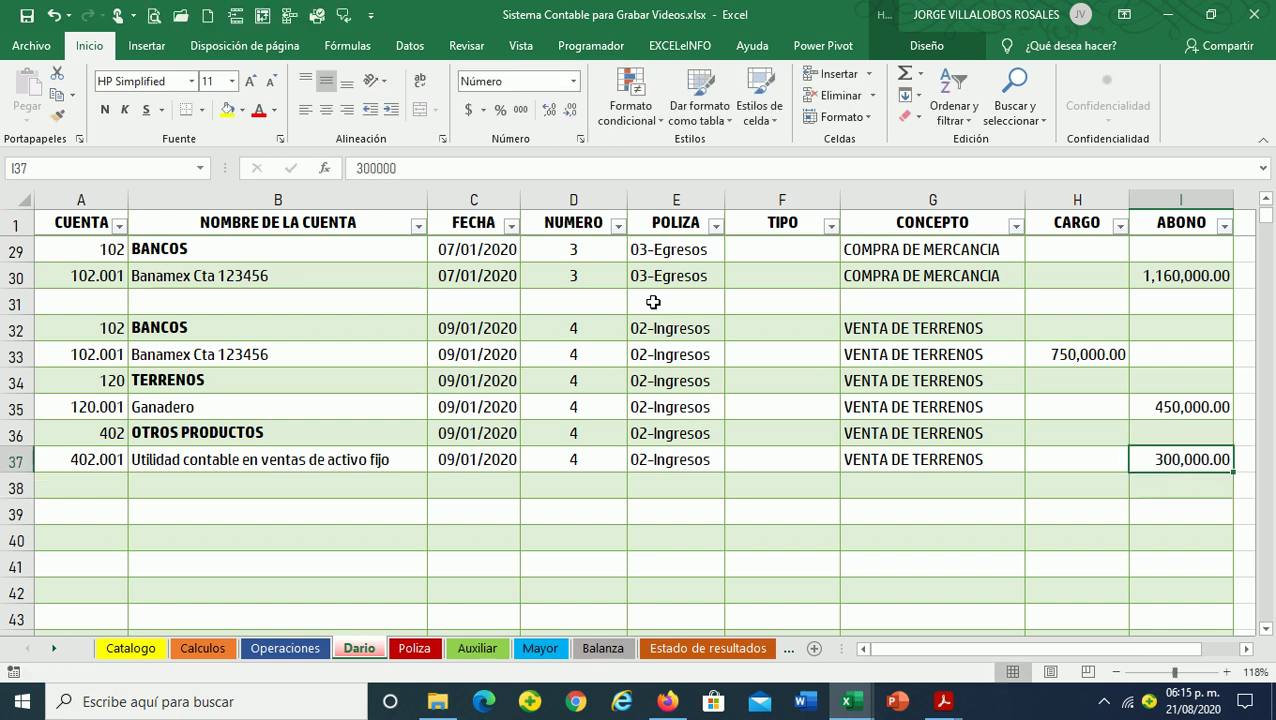
{"action": "key", "text": "Left"}
{"action": "key", "text": "Left"}
{"action": "key", "text": "Left"}
{"action": "key", "text": "Left"}
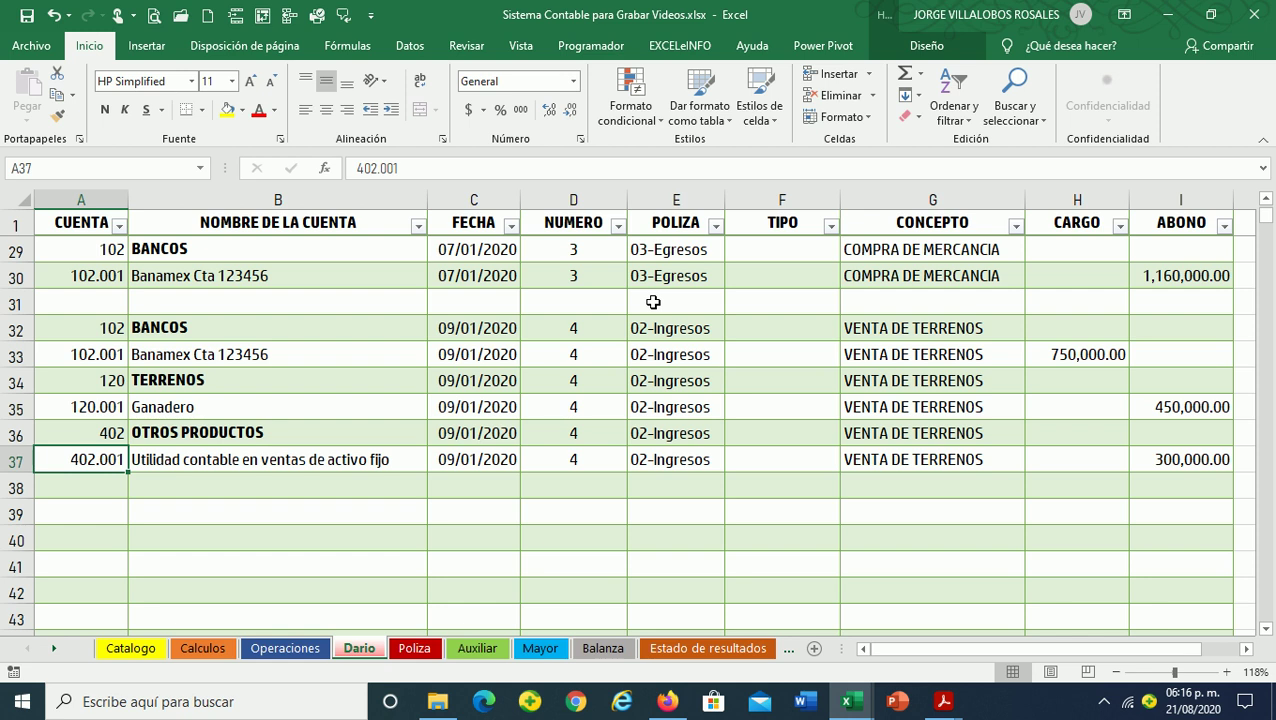
In Venta de Terrenos, check the acquisition date 14/07/2005 and sale date 09/01/2020
{"action": "mouse_move", "coordinate": [853, 708]}
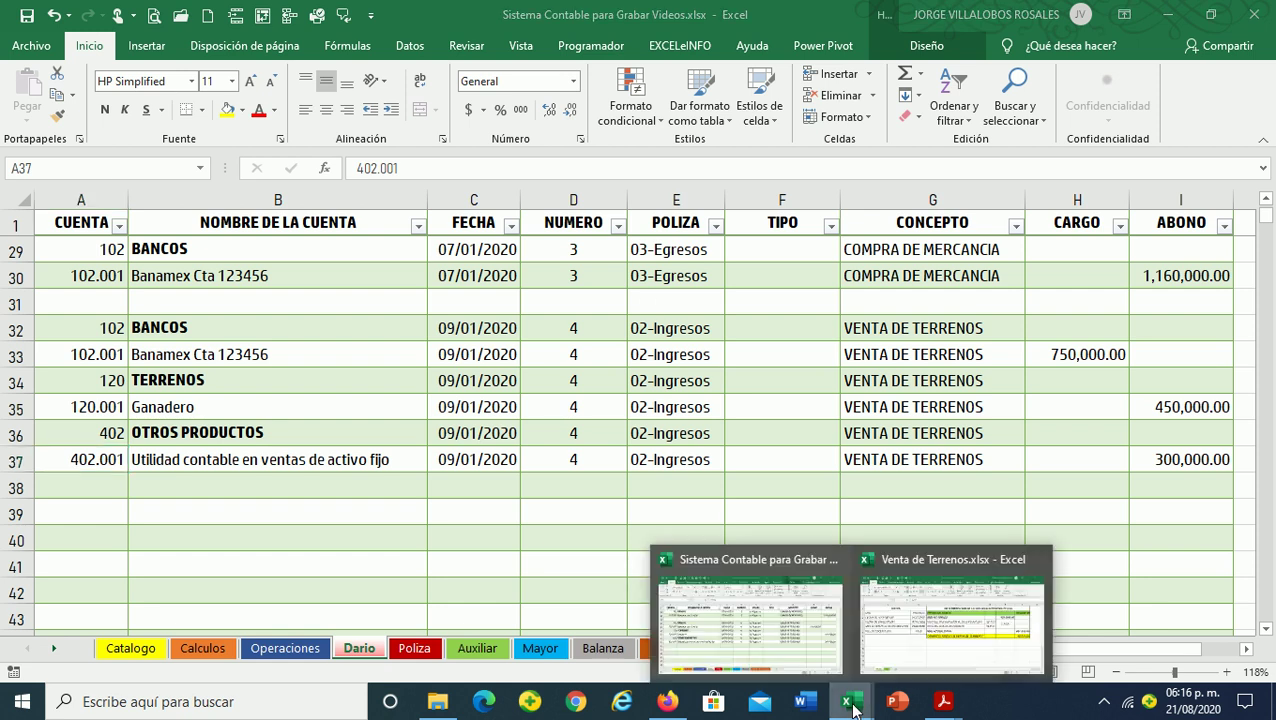
{"action": "left_click", "coordinate": [900, 630]}
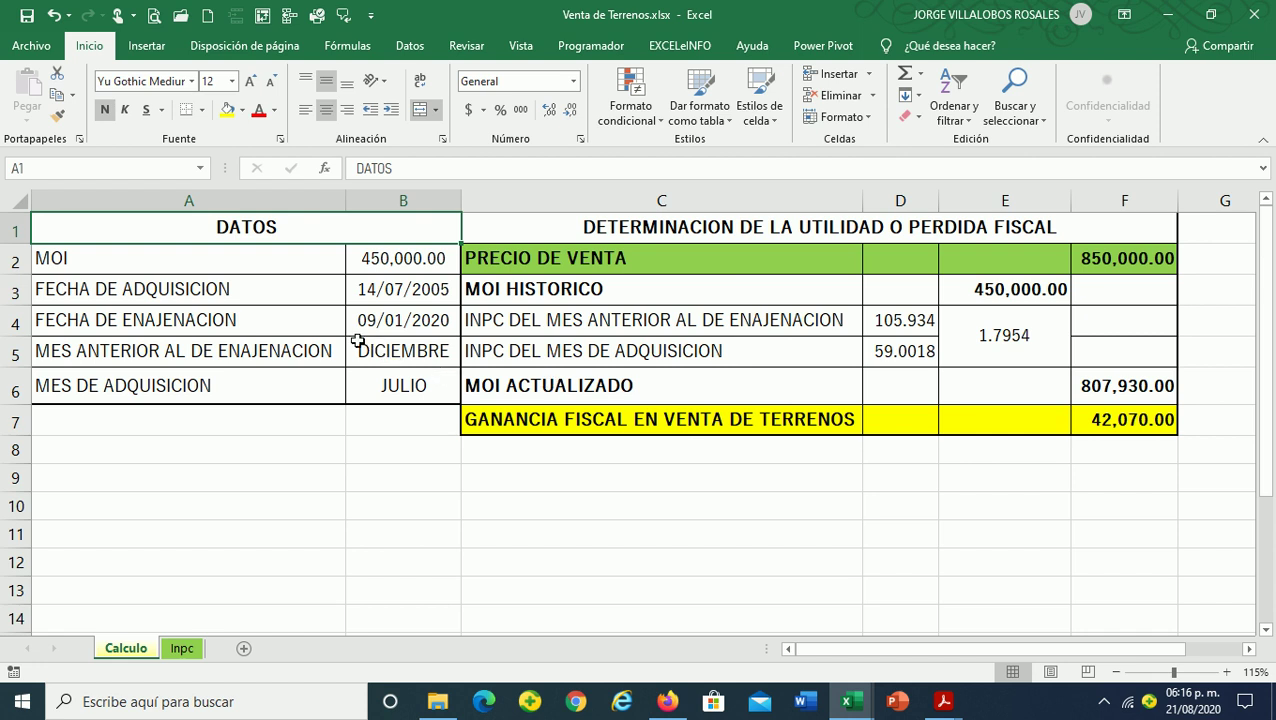
{"action": "left_click", "coordinate": [366, 289]}
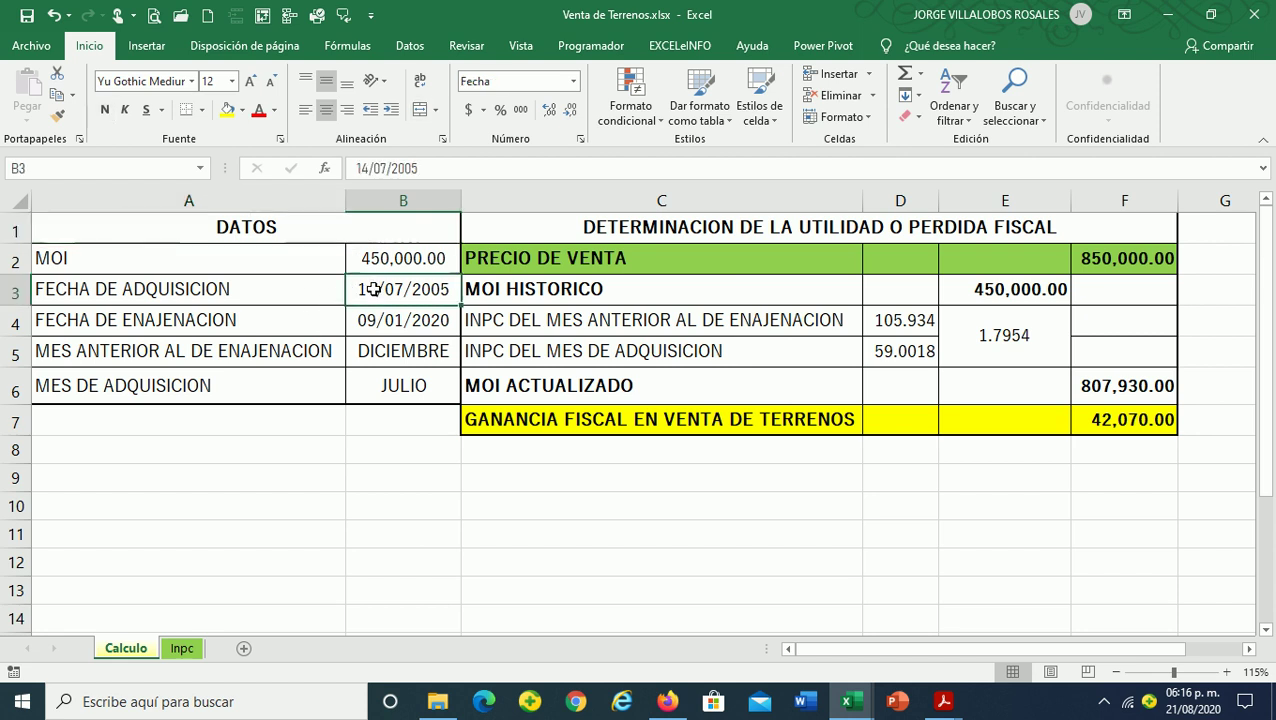
{"action": "left_click", "coordinate": [229, 318]}
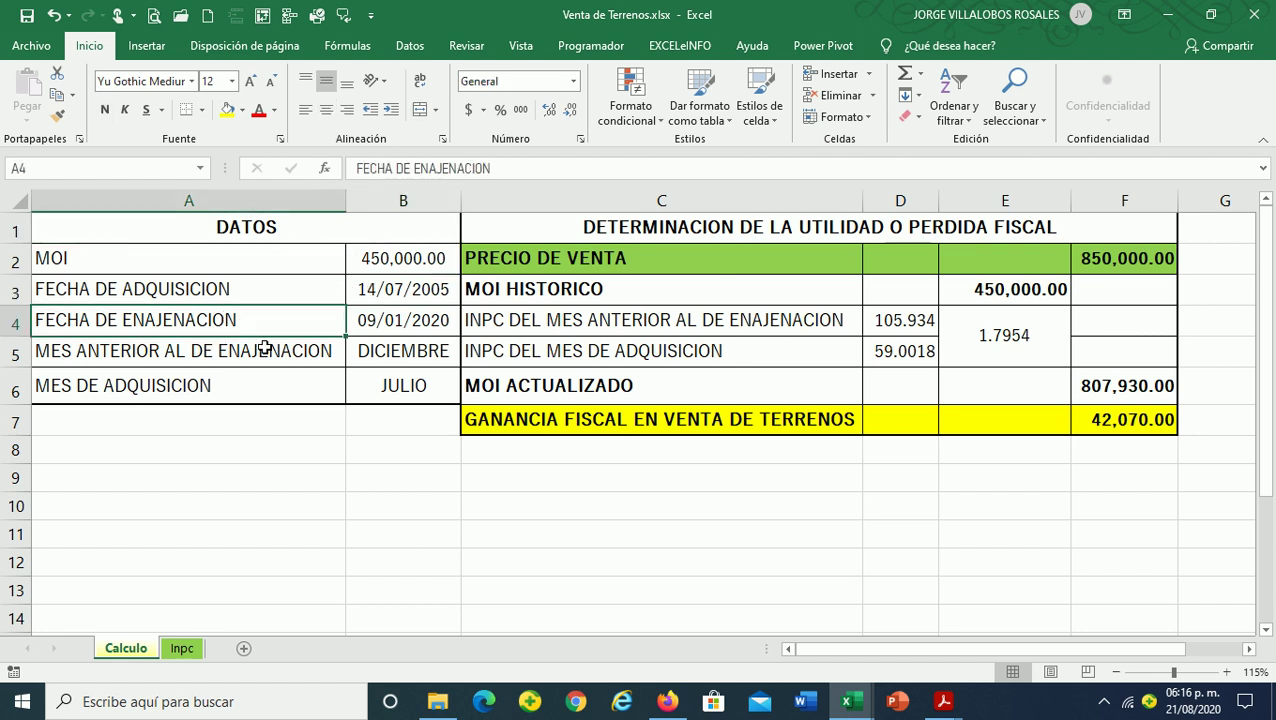
{"action": "left_click", "coordinate": [393, 319]}
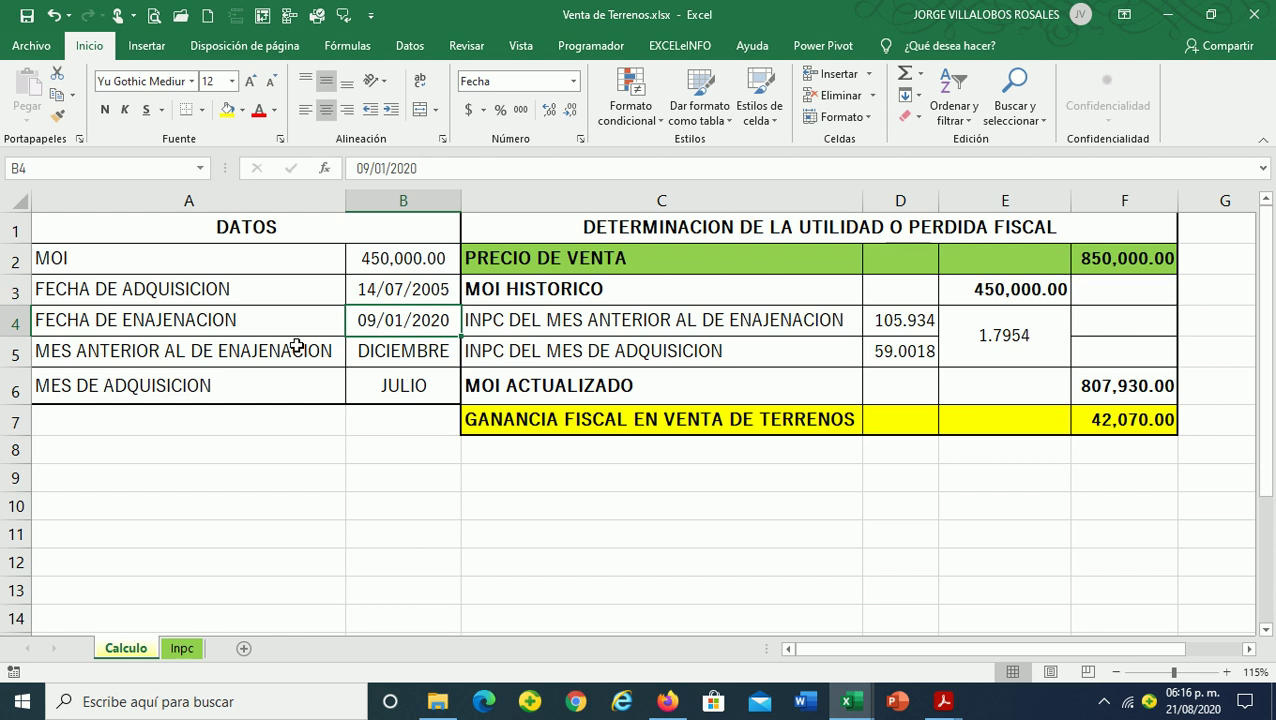
Set the sale price in F2 to 750,000, turning the result into a loss
{"action": "left_click_drag", "start_coordinate": [1110, 259], "coordinate": [606, 256]}
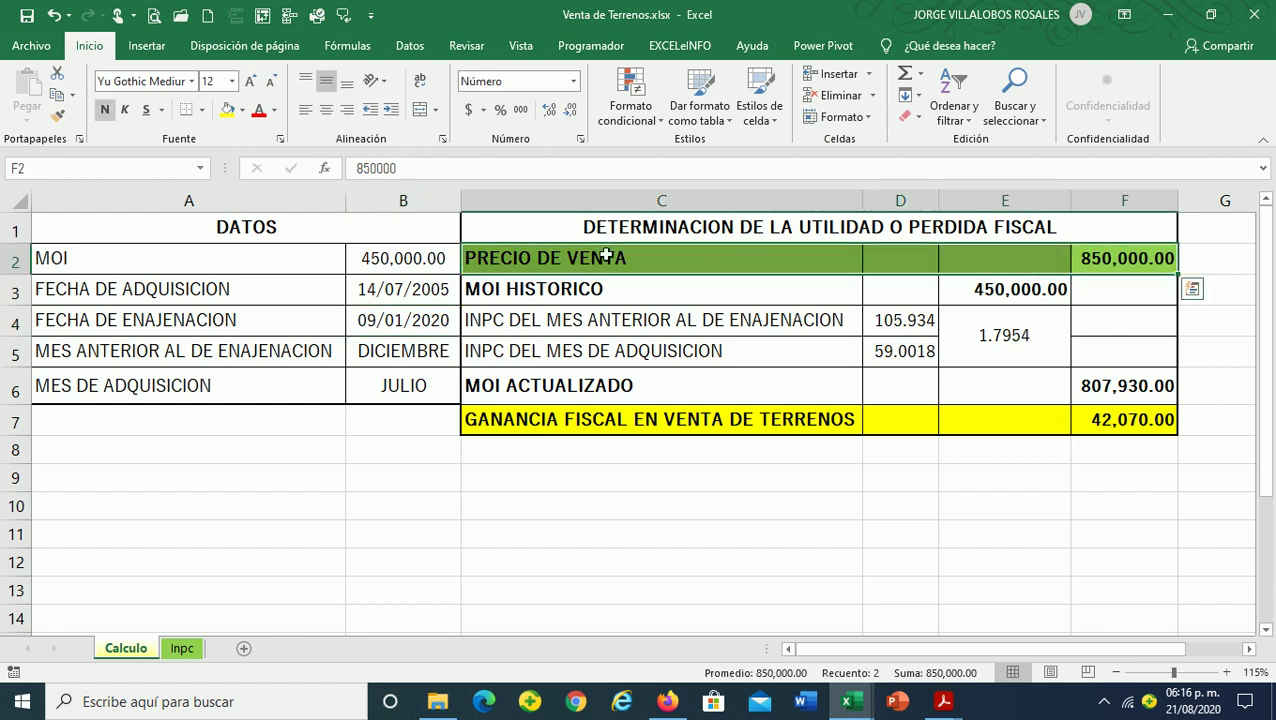
{"action": "left_click", "coordinate": [1100, 258]}
{"action": "type", "text": "75000"}
{"action": "key", "text": "Return"}
{"action": "key", "text": "Up"}
{"action": "type", "text": "7"}
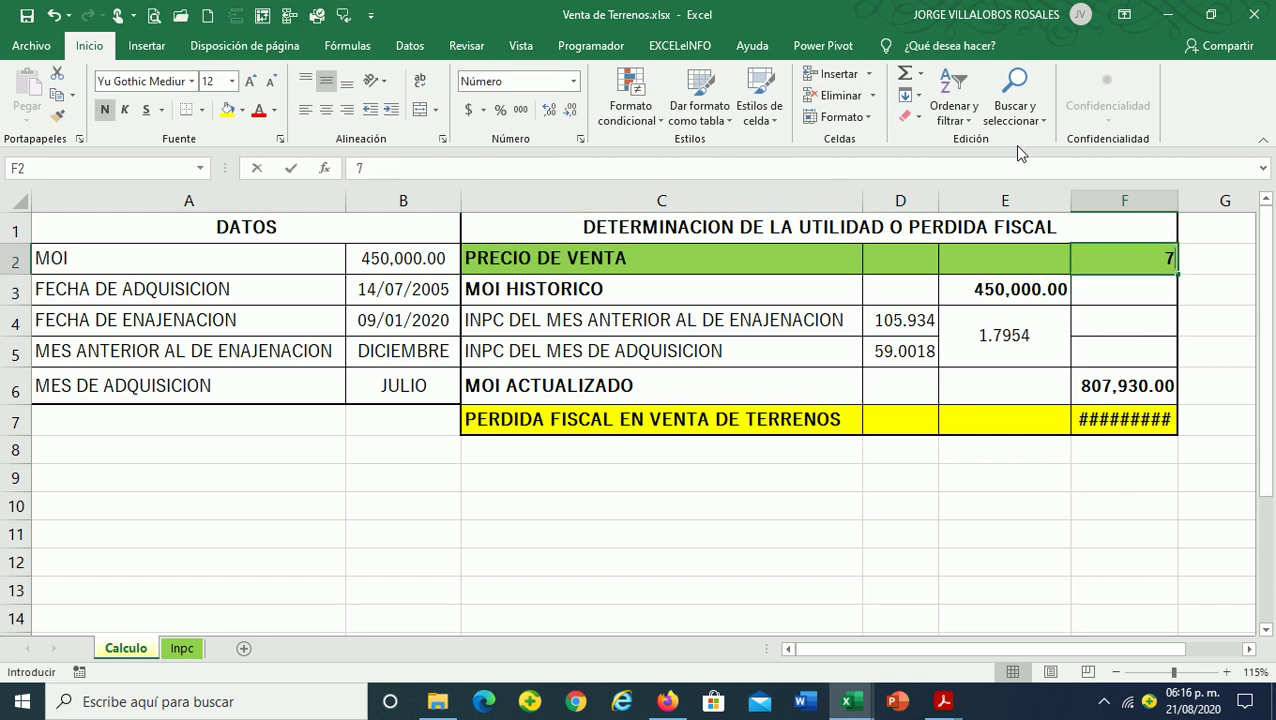
{"action": "type", "text": "50000"}
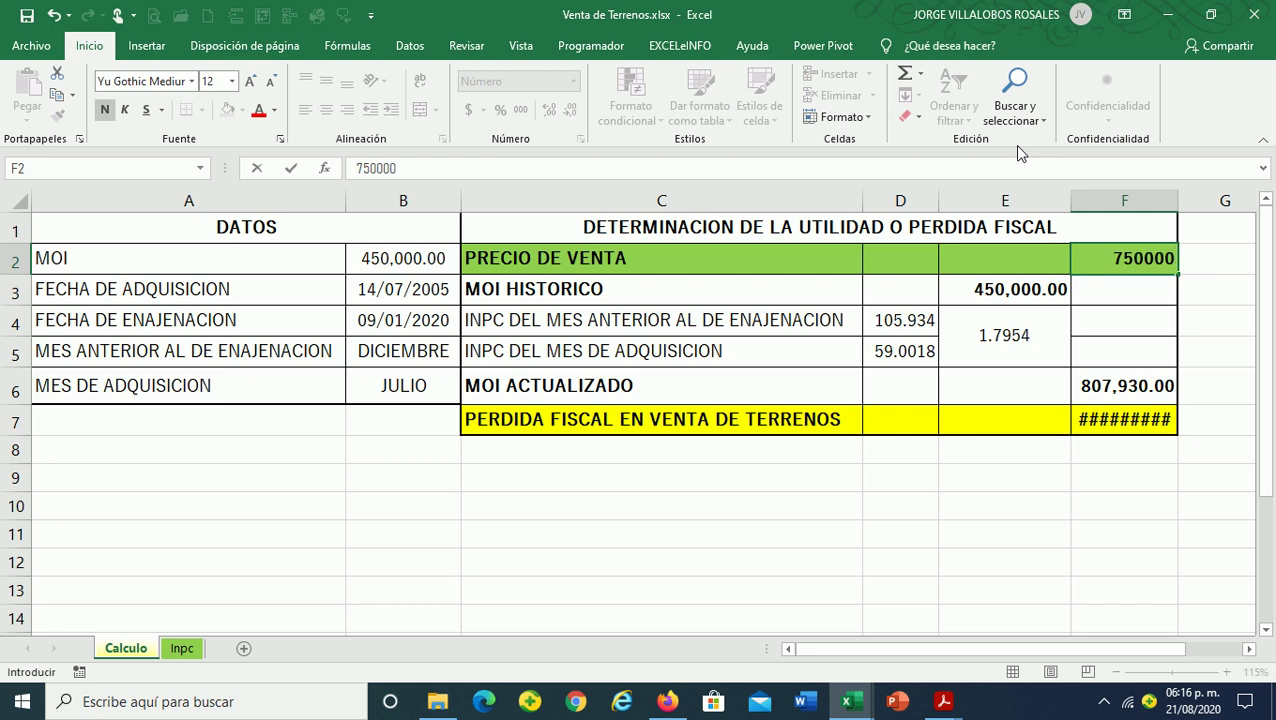
{"action": "type", "text": "0"}
{"action": "key", "text": "Return"}
{"action": "key", "text": "Up"}
{"action": "type", "text": "7"}
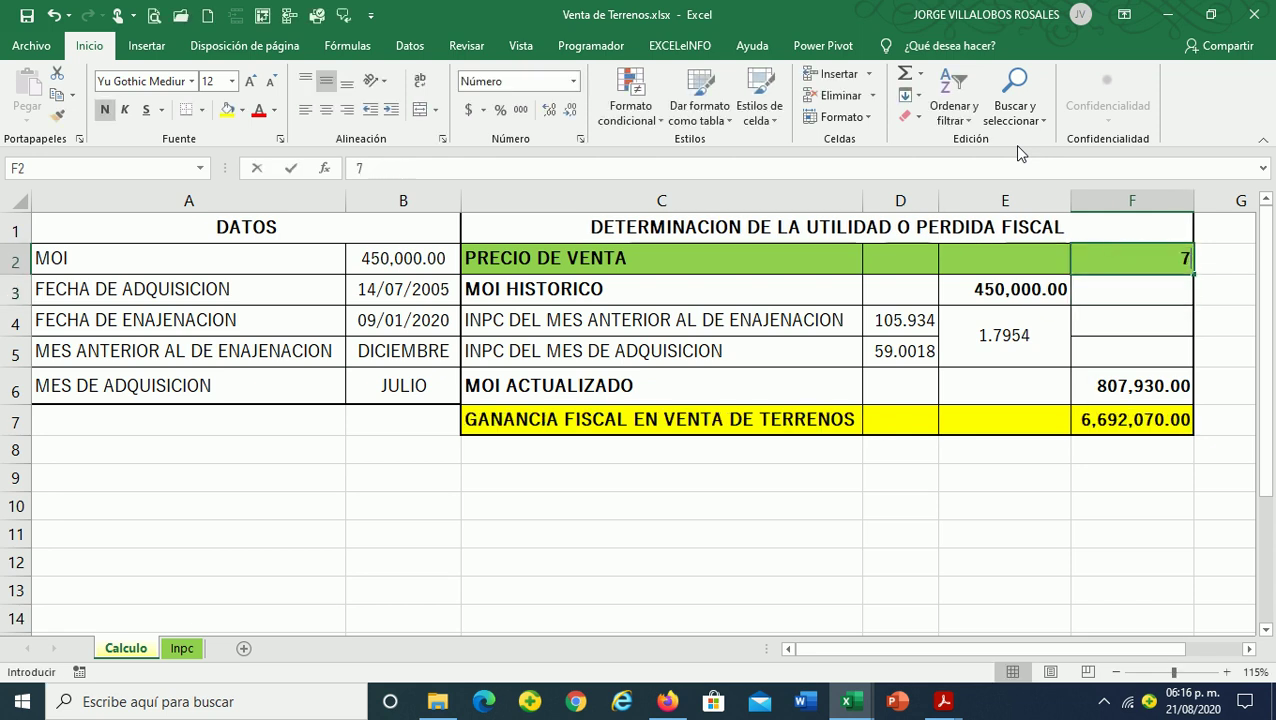
{"action": "type", "text": "50,000"}
{"action": "key", "text": "Return"}
Review the MOI, historic MOI, update factor, updated MOI and loss formulas, then go to YouTube
{"action": "key", "text": "Down"}
{"action": "key", "text": "Down"}
{"action": "key", "text": "Down"}
{"action": "key", "text": "Up"}
{"action": "key", "text": "Up"}
{"action": "key", "text": "Up"}
{"action": "key", "text": "Left"}
{"action": "key", "text": "Left"}
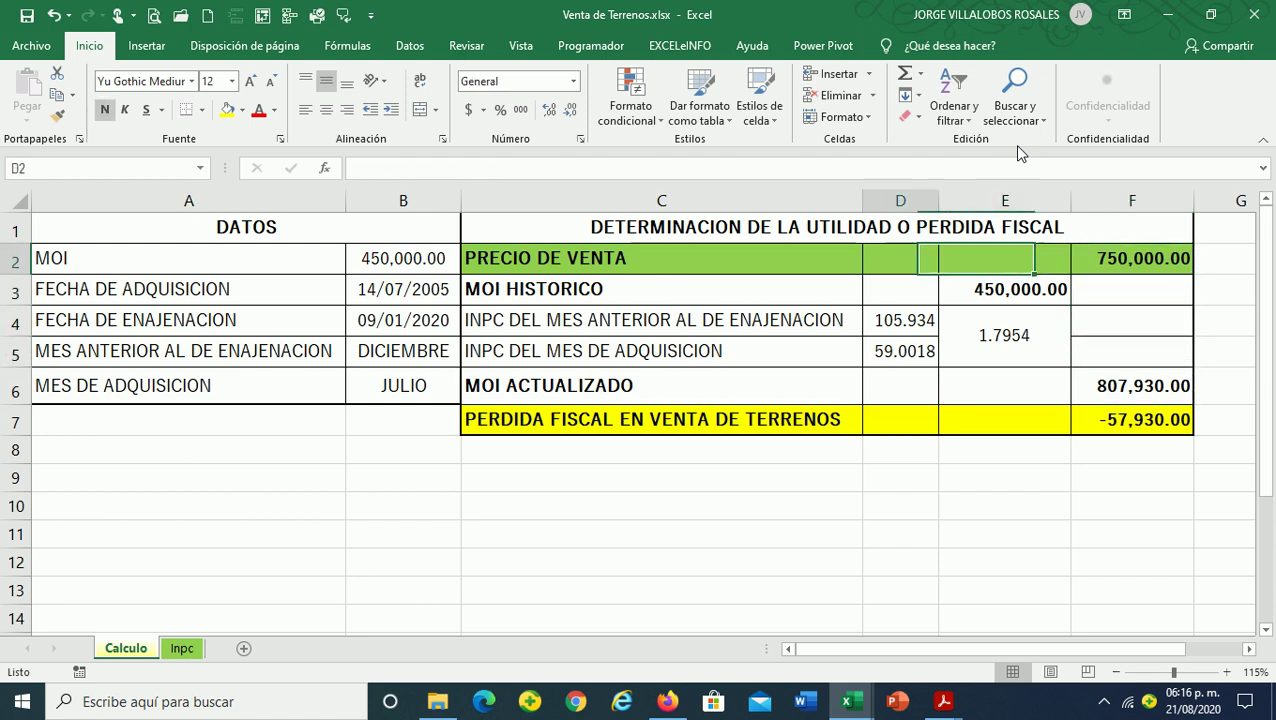
{"action": "key", "text": "Left"}
{"action": "key", "text": "Left"}
{"action": "key", "text": "Right"}
{"action": "key", "text": "Right"}
{"action": "key", "text": "Right"}
{"action": "key", "text": "Right"}
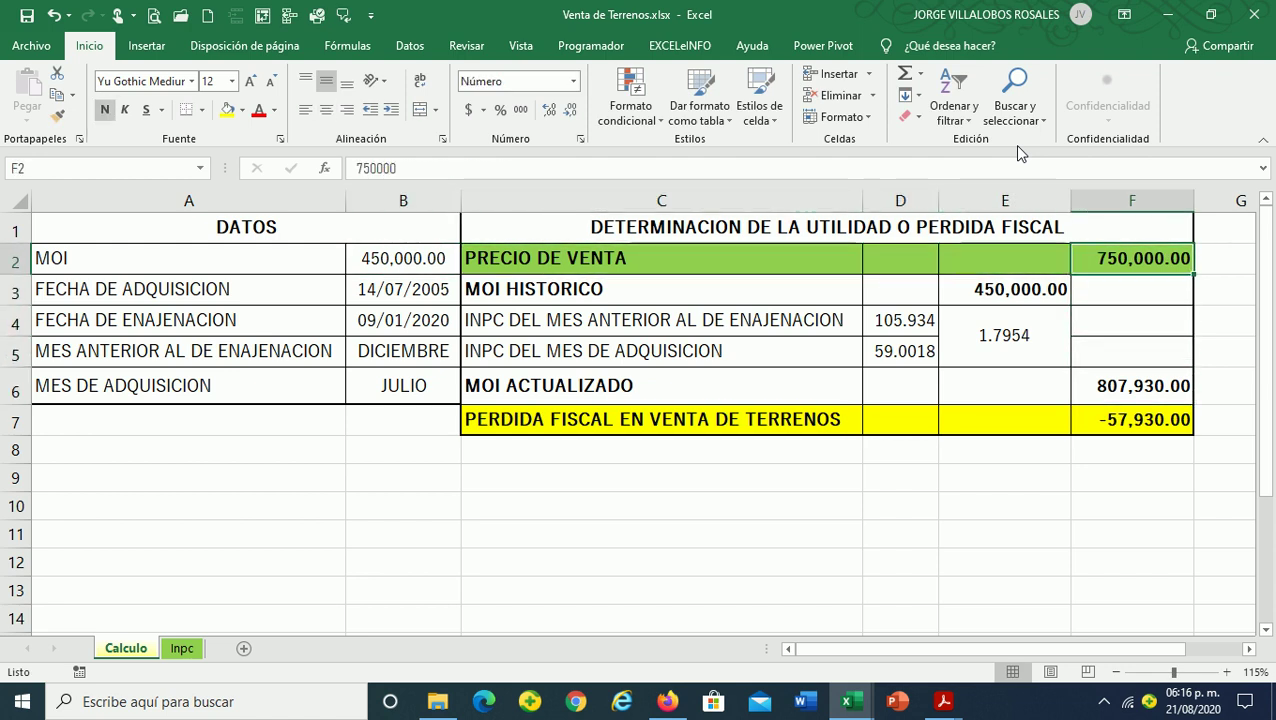
{"action": "key", "text": "Down"}
{"action": "key", "text": "Up"}
{"action": "key", "text": "Left"}
{"action": "key", "text": "Left"}
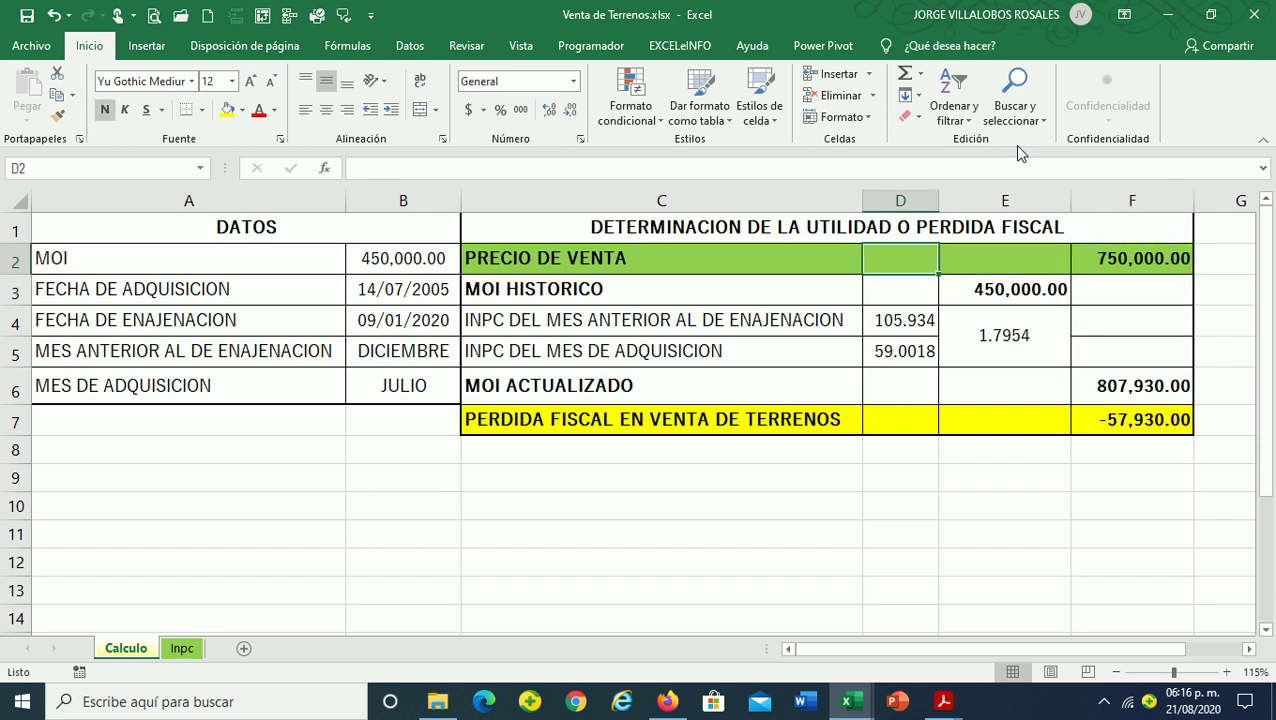
{"action": "key", "text": "Down"}
{"action": "key", "text": "Right"}
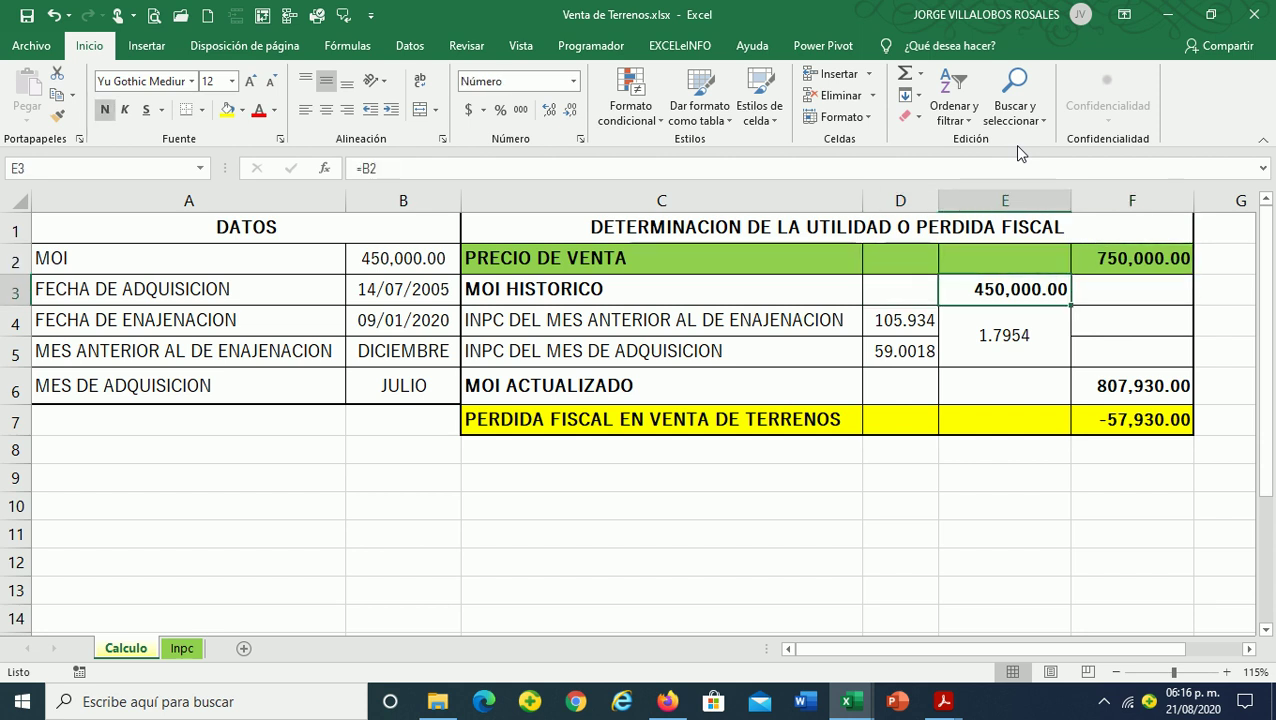
{"action": "key", "text": "Left"}
{"action": "key", "text": "Left"}
{"action": "key", "text": "Left"}
{"action": "key", "text": "Right"}
{"action": "key", "text": "Right"}
{"action": "key", "text": "Right"}
{"action": "key", "text": "Left"}
{"action": "key", "text": "Right"}
{"action": "key", "text": "Down"}
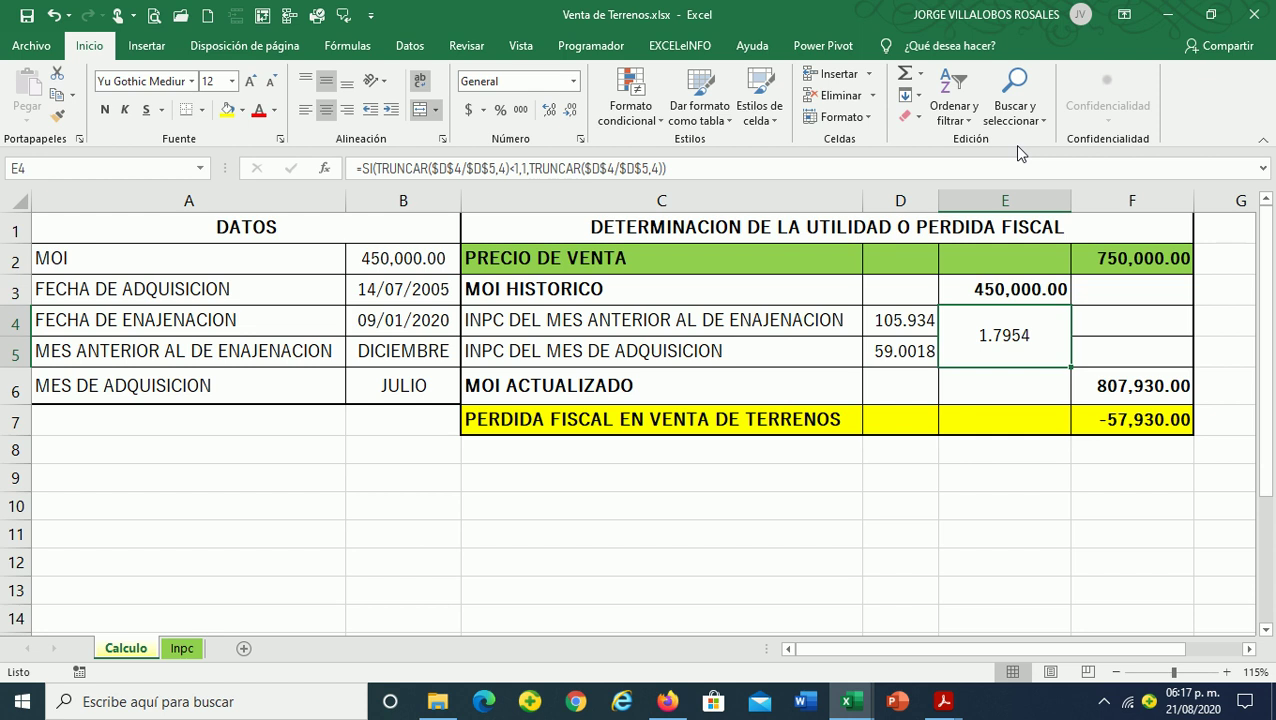
{"action": "key", "text": "Down"}
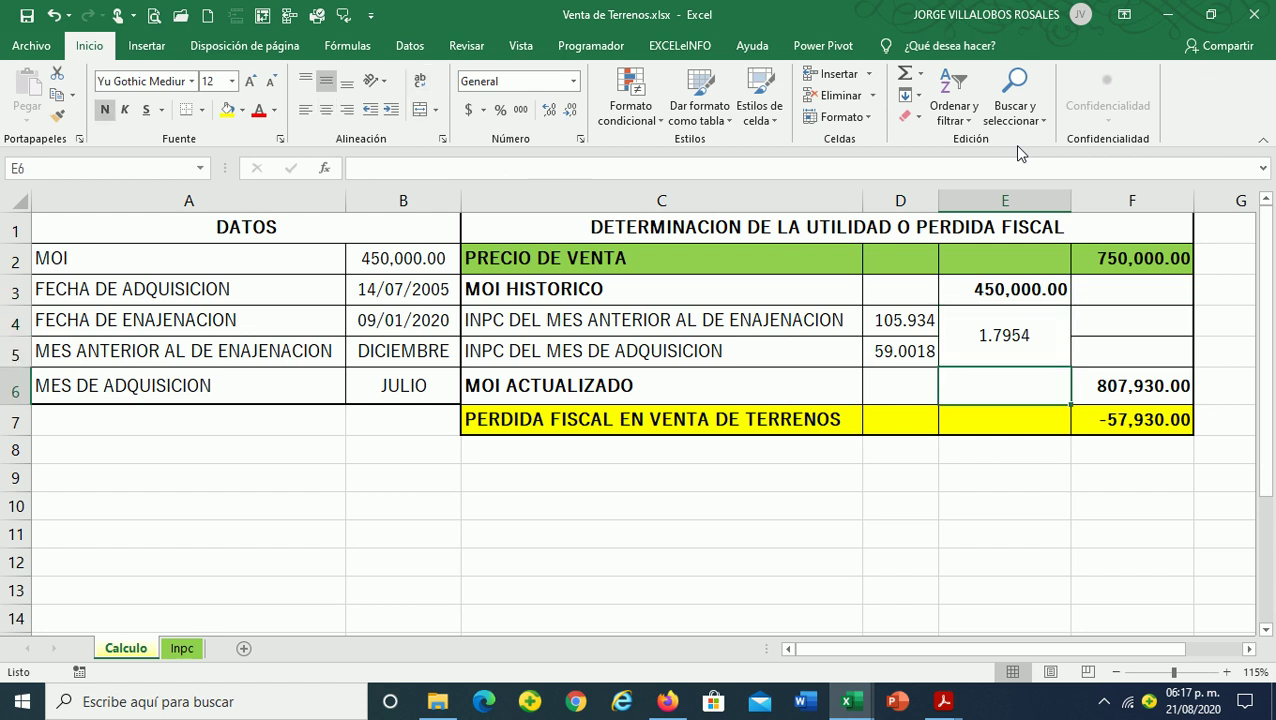
{"action": "key", "text": "Right"}
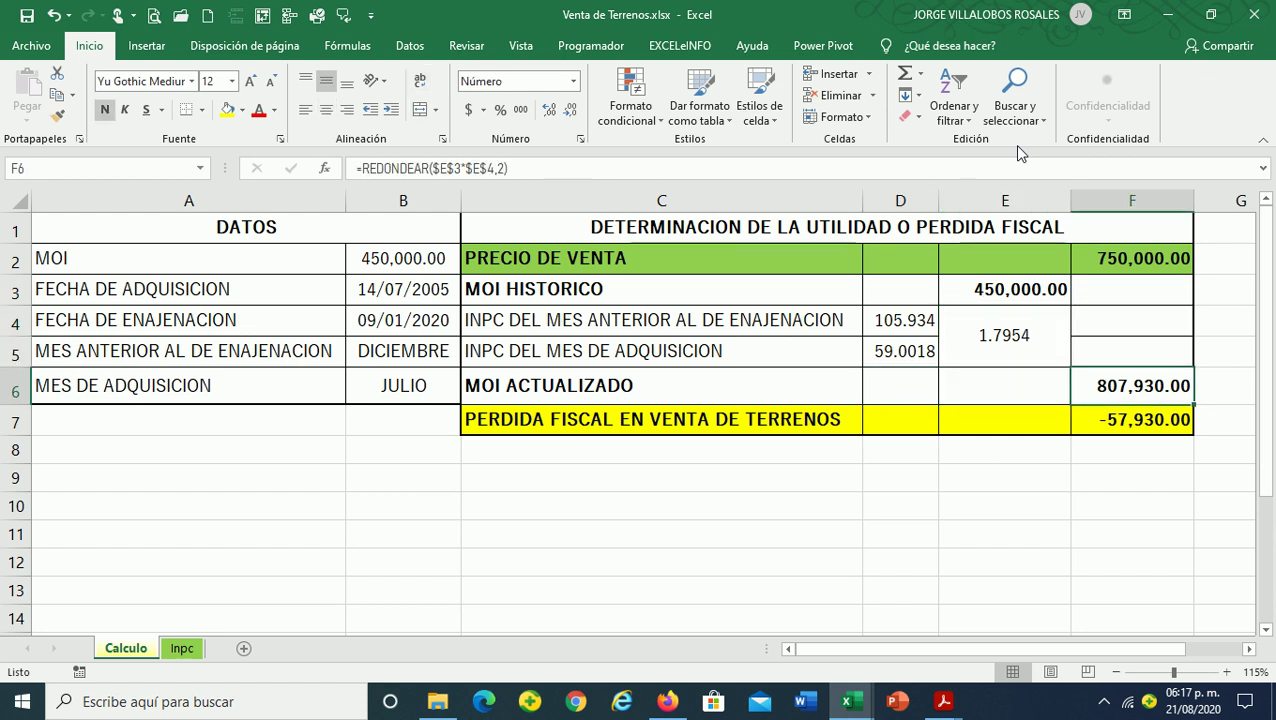
{"action": "key", "text": "Down"}
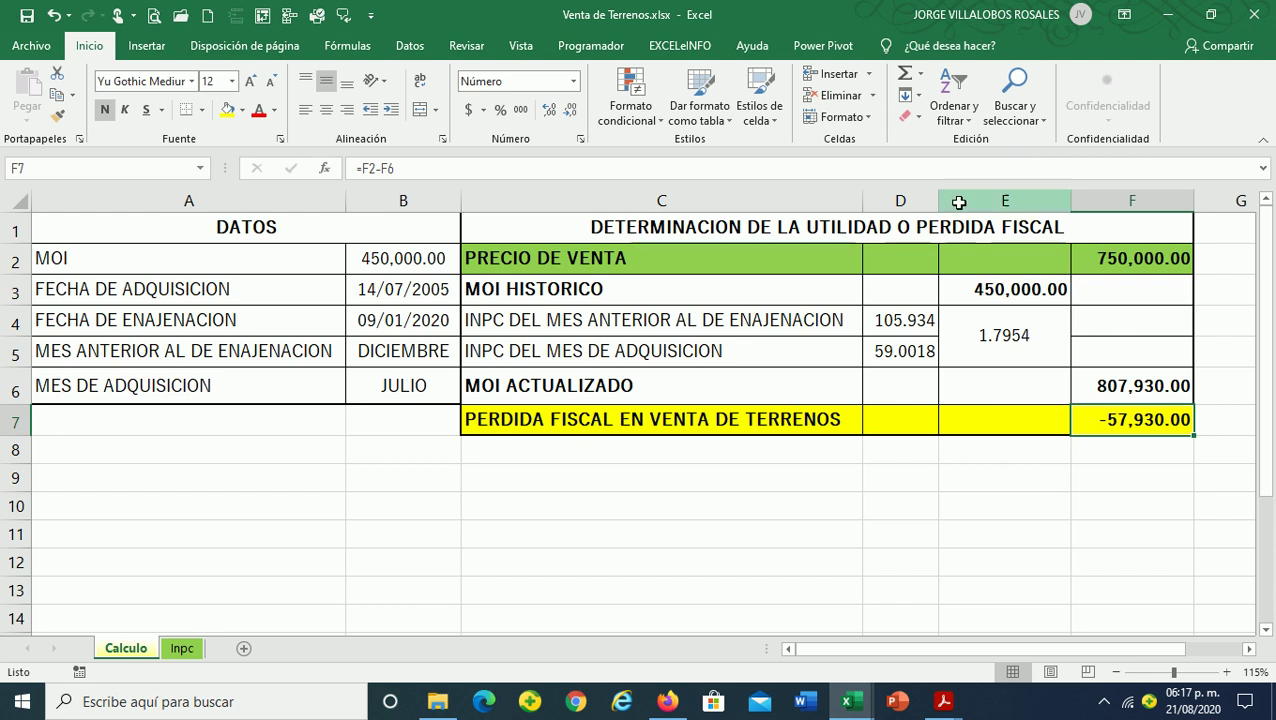
{"action": "left_click", "coordinate": [675, 706]}
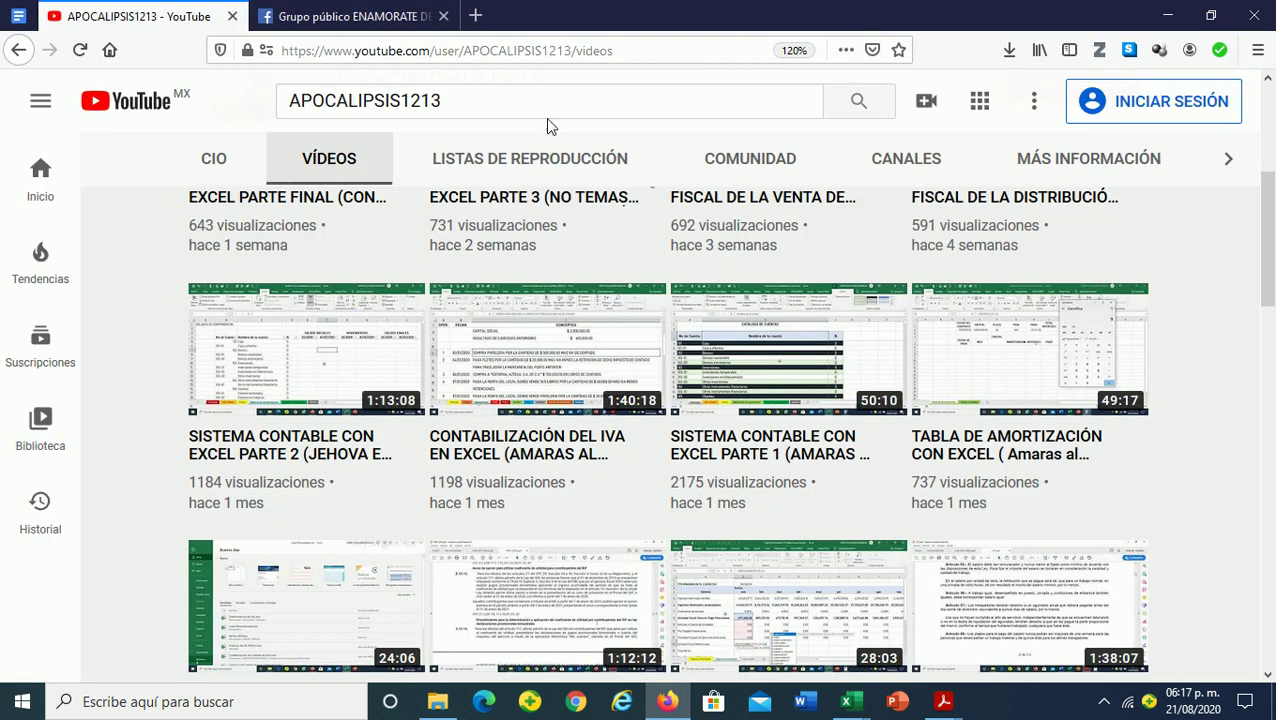
Scroll the YouTube videos page to the top and return to the Venta de Terrenos workbook
{"action": "scroll", "coordinate": [529, 399], "scroll_direction": "up", "scroll_amount": 3}
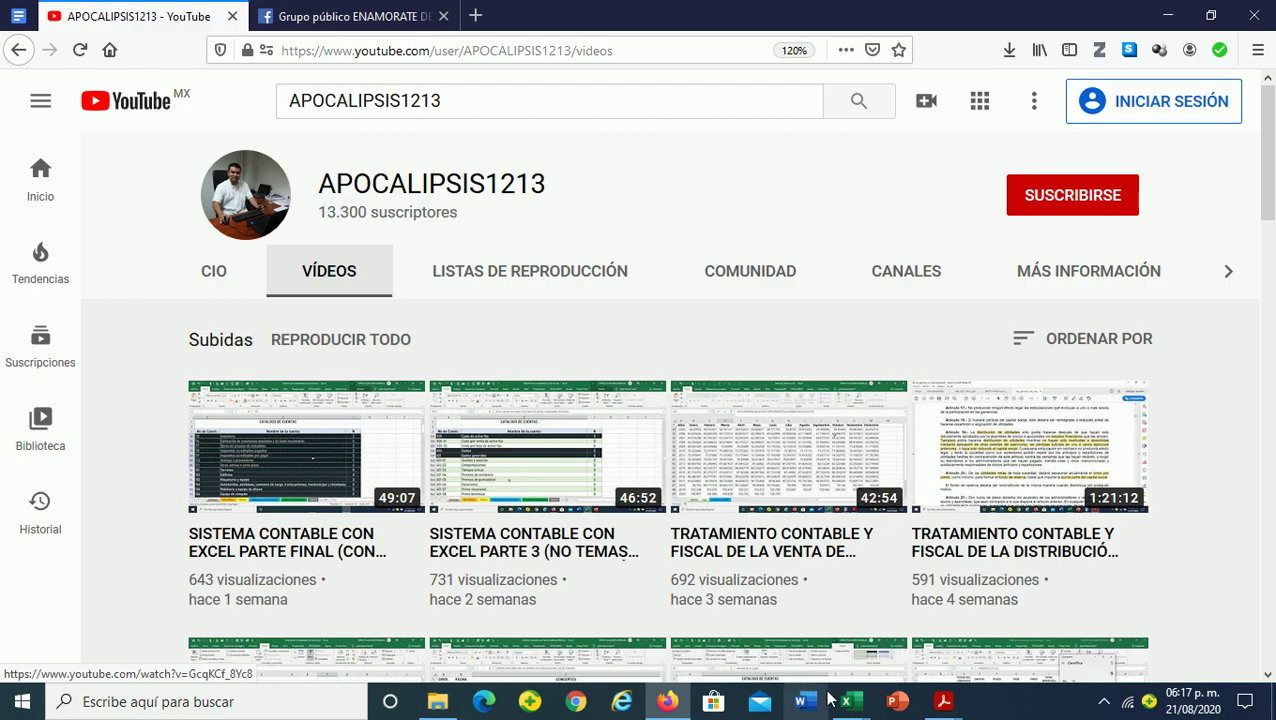
{"action": "mouse_move", "coordinate": [849, 700]}
{"action": "left_click", "coordinate": [910, 655]}
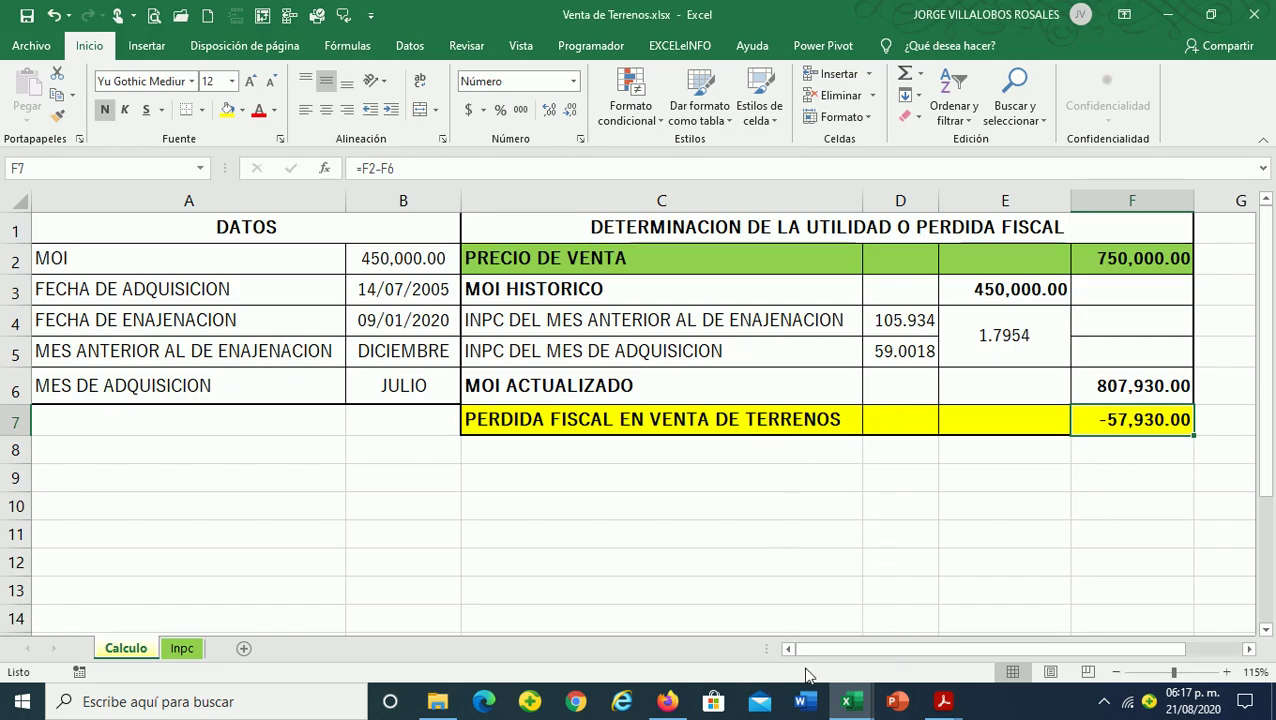
In the Sistema Contable workbook, check the account-name lookup formula in B34
{"action": "mouse_move", "coordinate": [842, 705]}
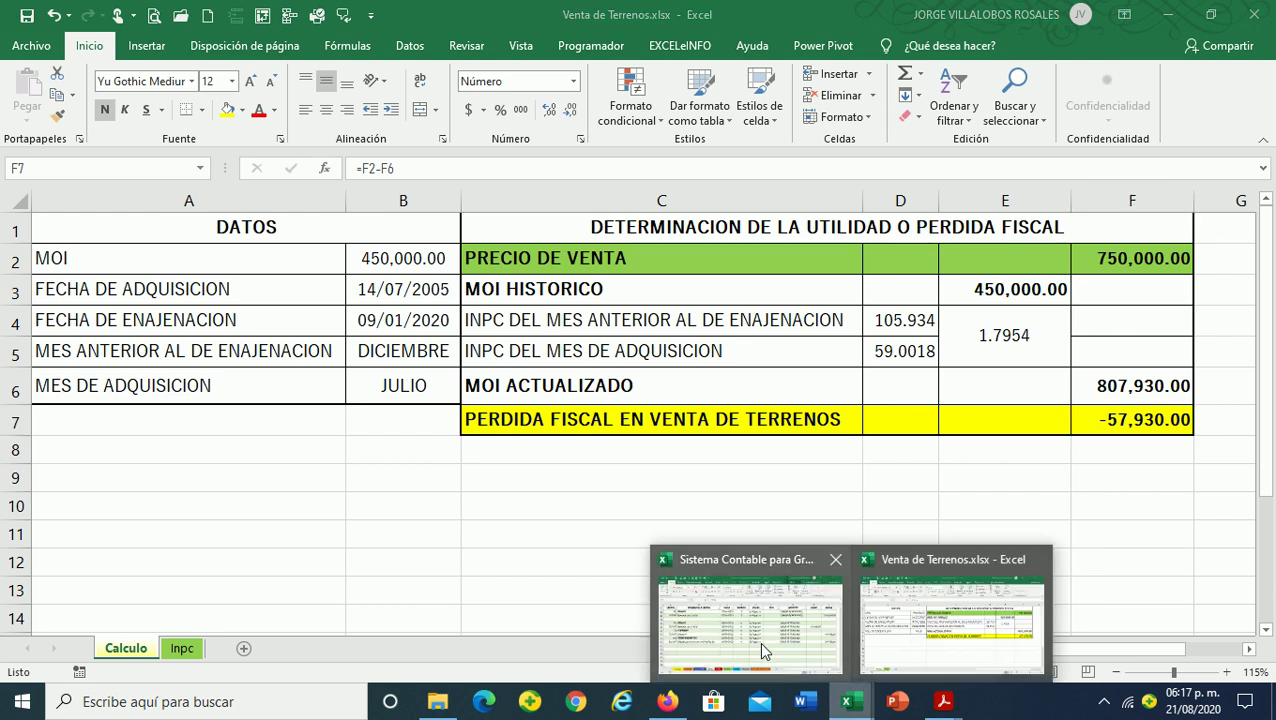
{"action": "left_click", "coordinate": [763, 630]}
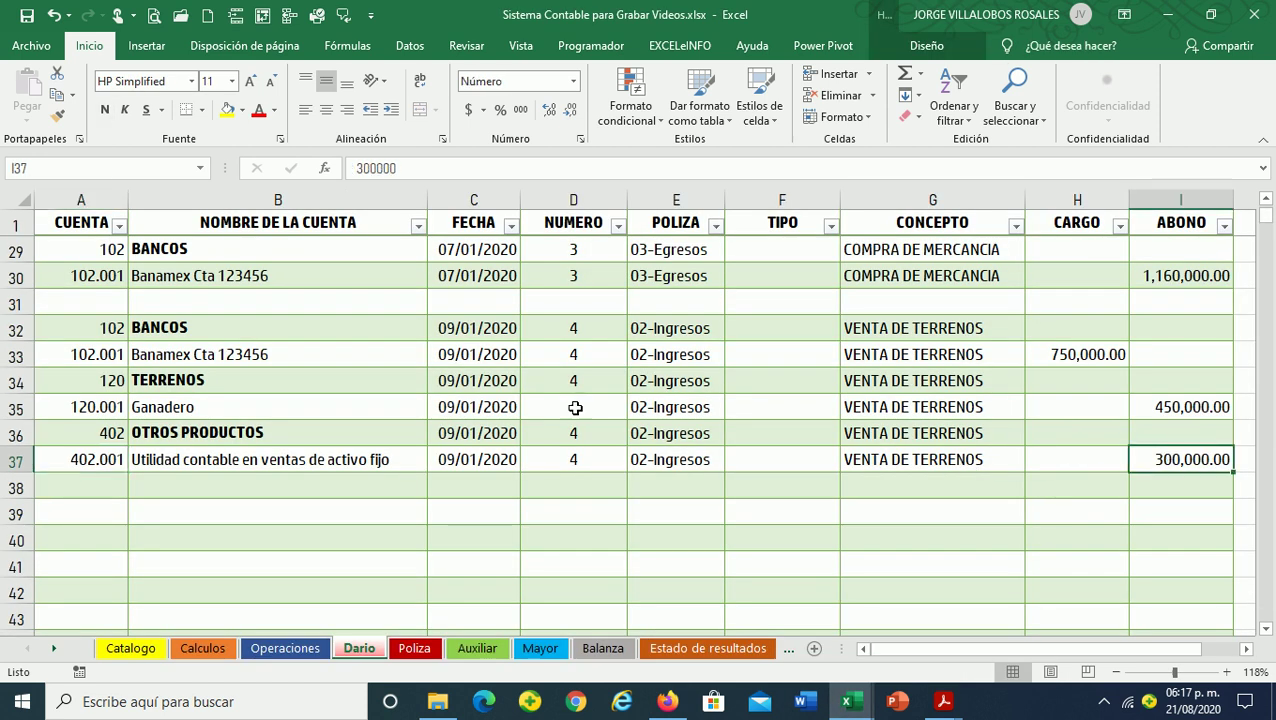
{"action": "left_click", "coordinate": [342, 386]}
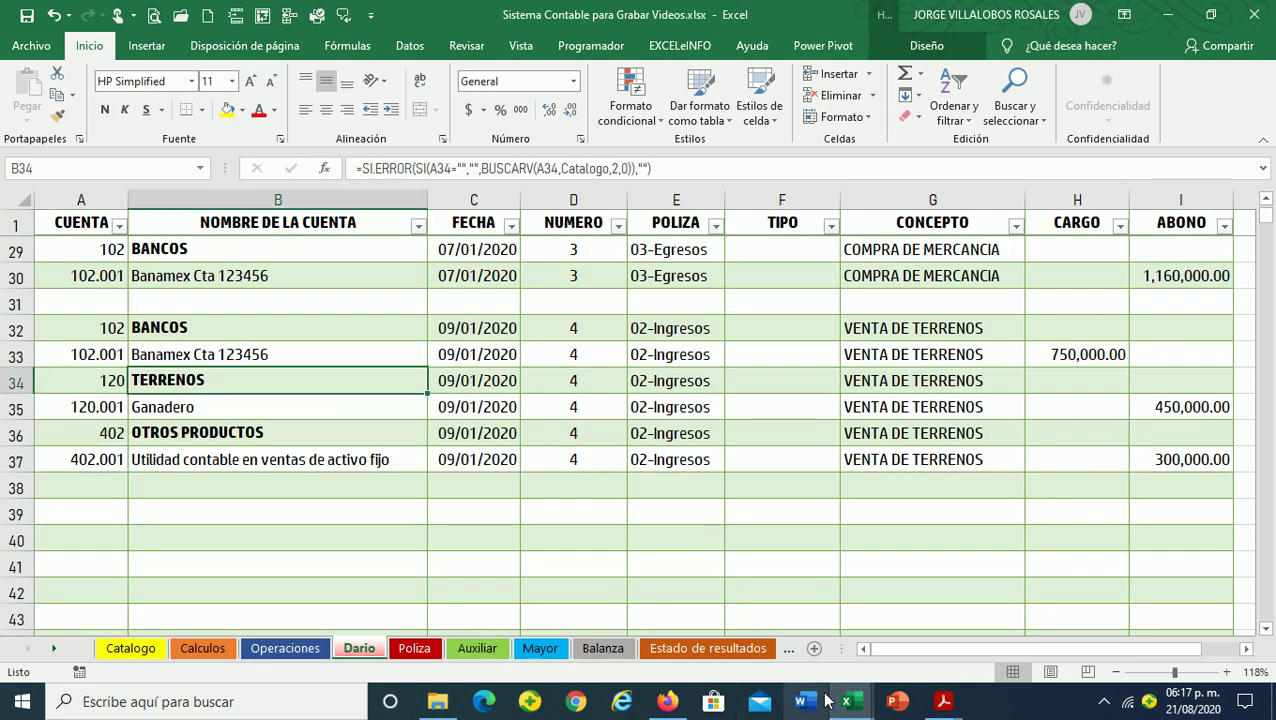
In Venta de Terrenos, inspect the loss label in C7 and the -57,930.00 loss in F7
{"action": "mouse_move", "coordinate": [846, 702]}
{"action": "left_click", "coordinate": [913, 651]}
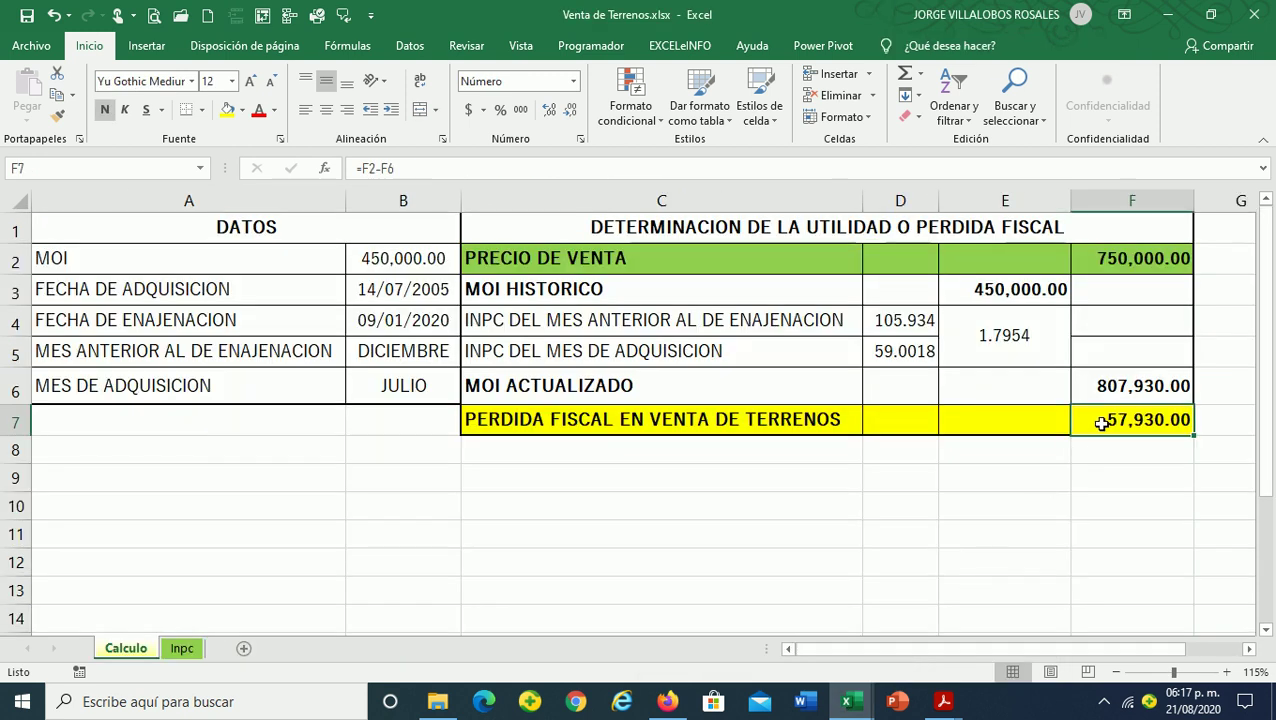
{"action": "left_click_drag", "start_coordinate": [1099, 421], "coordinate": [650, 421]}
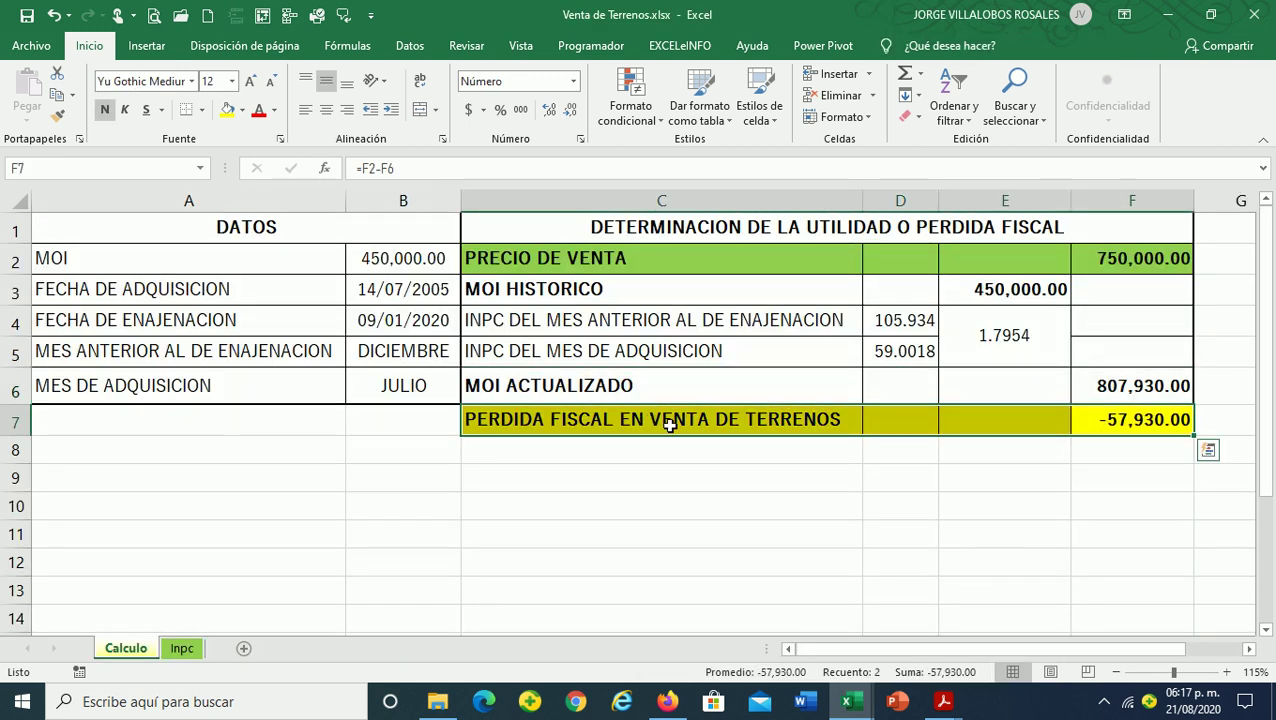
{"action": "left_click", "coordinate": [668, 424]}
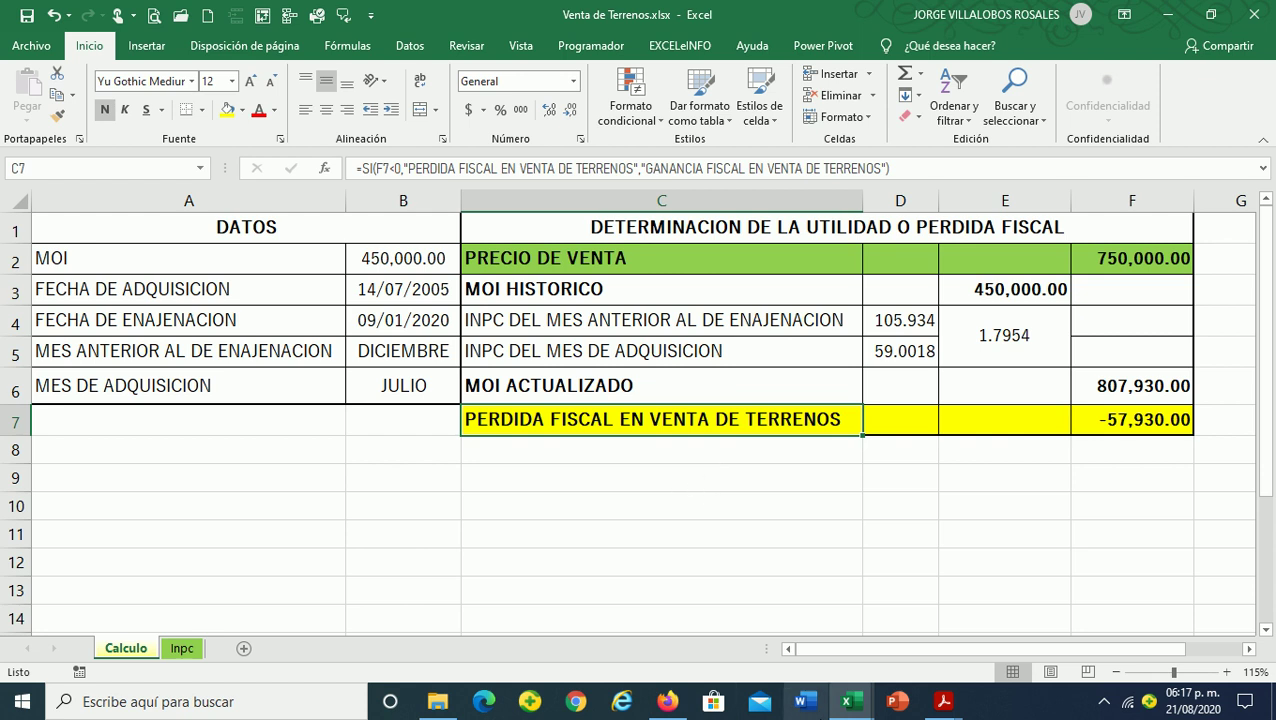
{"action": "left_click", "coordinate": [1120, 421]}
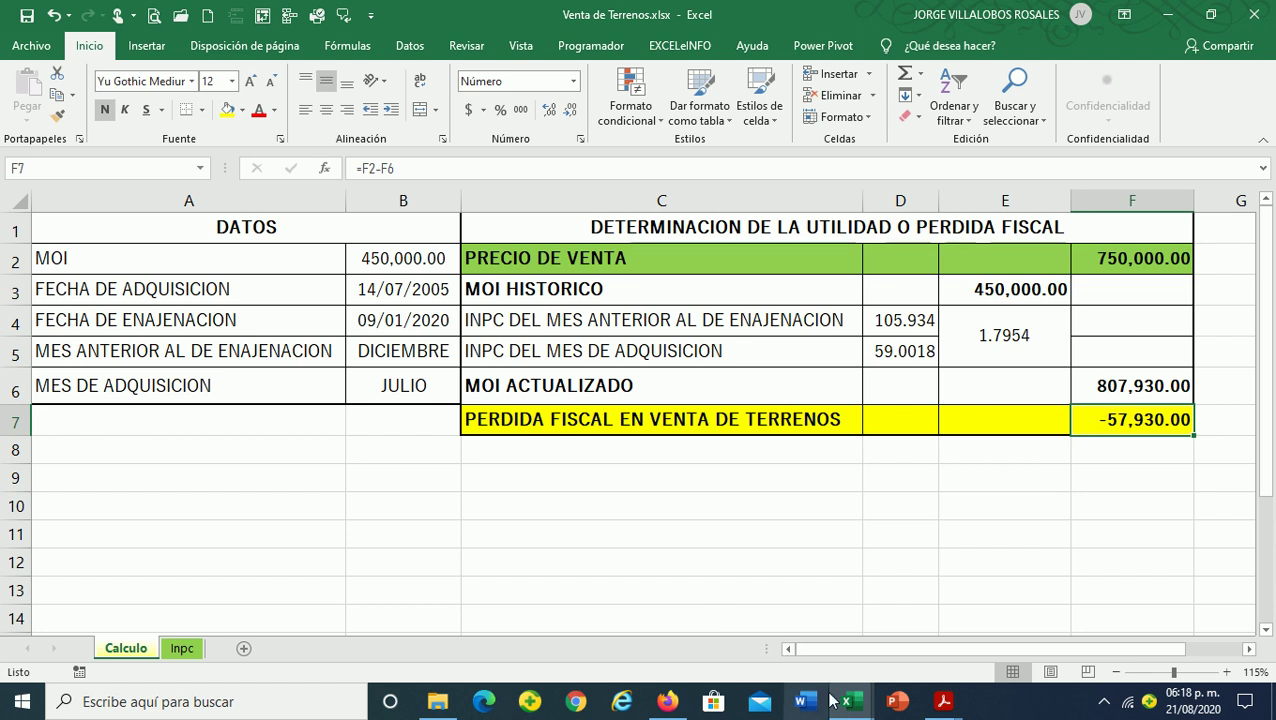
{"action": "mouse_move", "coordinate": [846, 700]}
{"action": "left_click", "coordinate": [778, 678]}
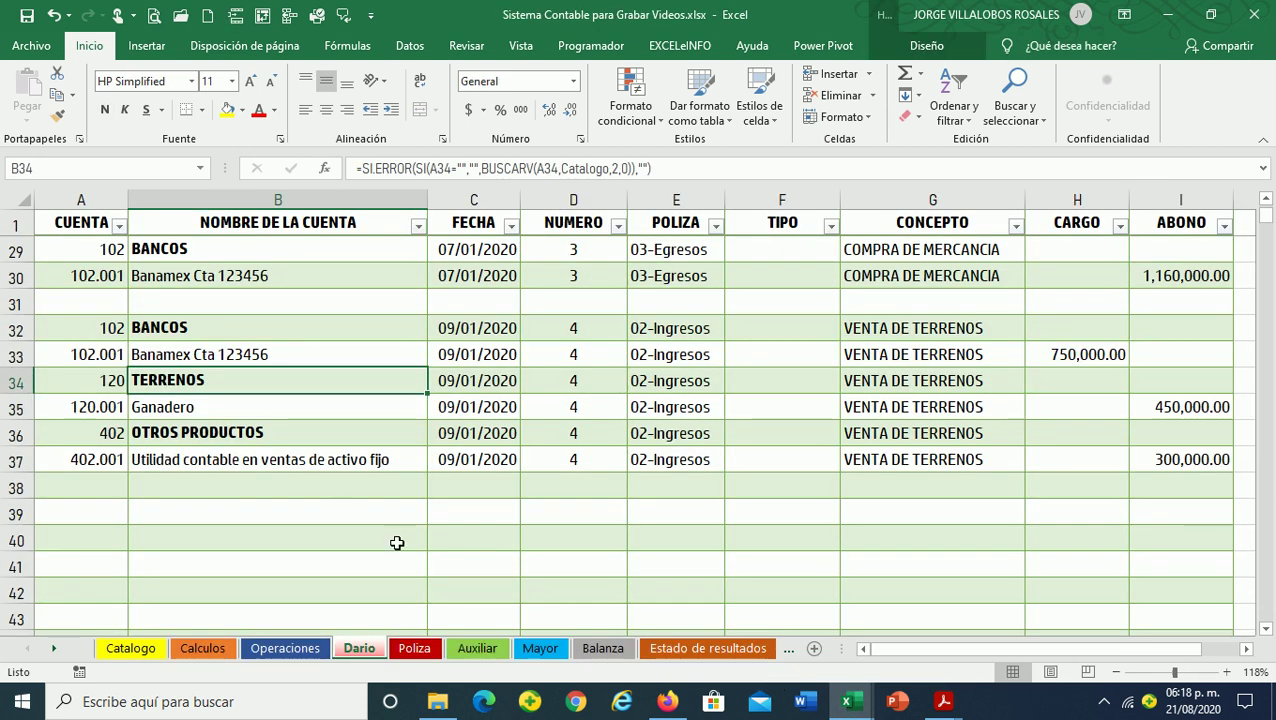
Enter memo account numbers 900 in A38 and 901 in A39
{"action": "left_click", "coordinate": [108, 489]}
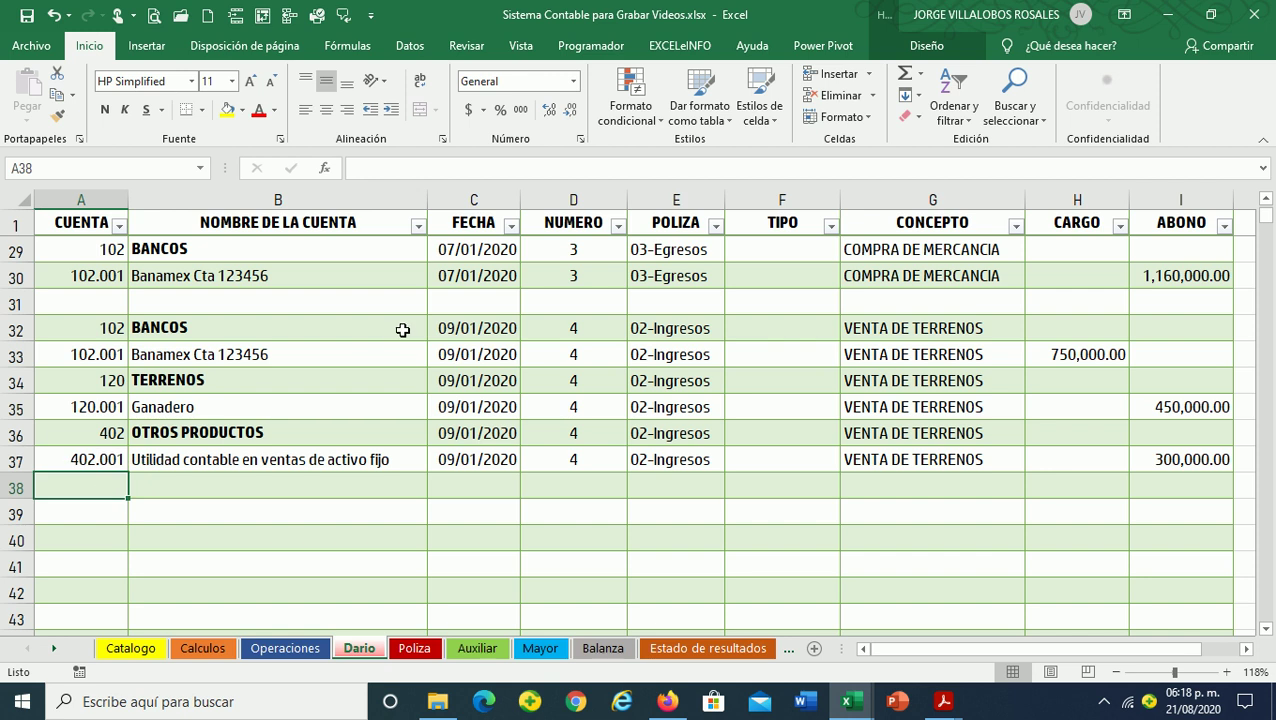
{"action": "type", "text": "900"}
{"action": "key", "text": "Return"}
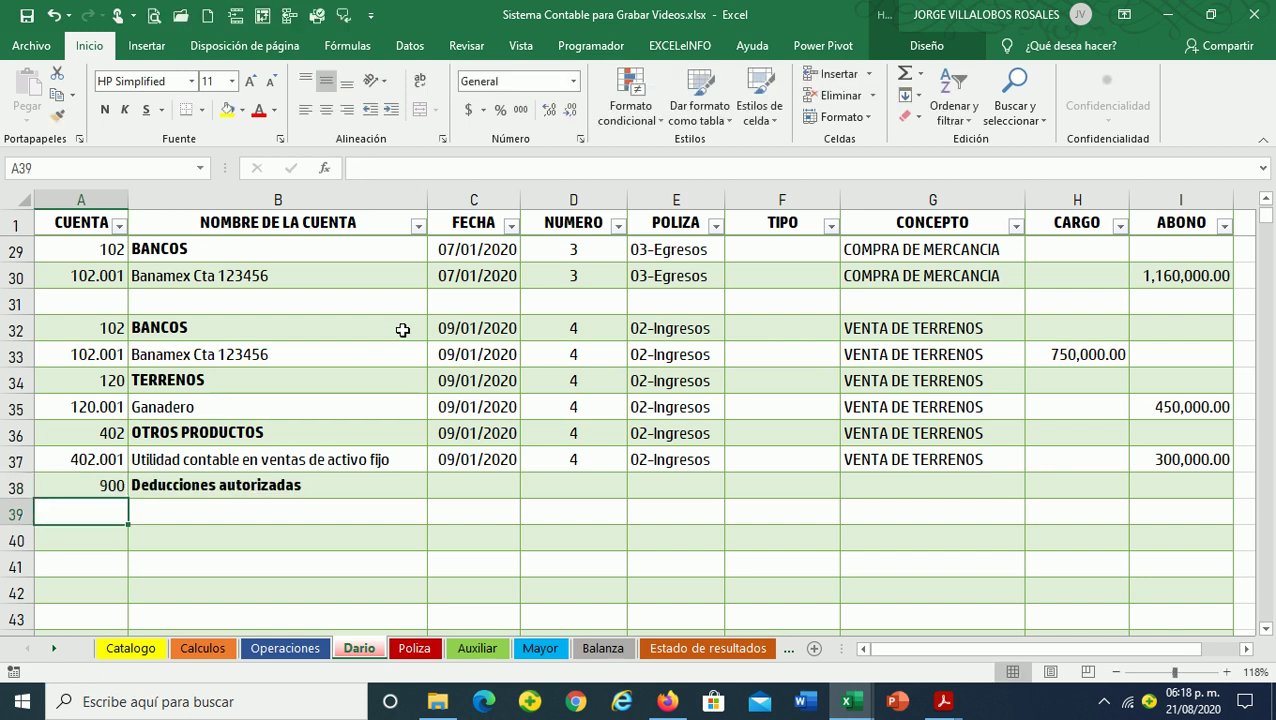
{"action": "type", "text": "901"}
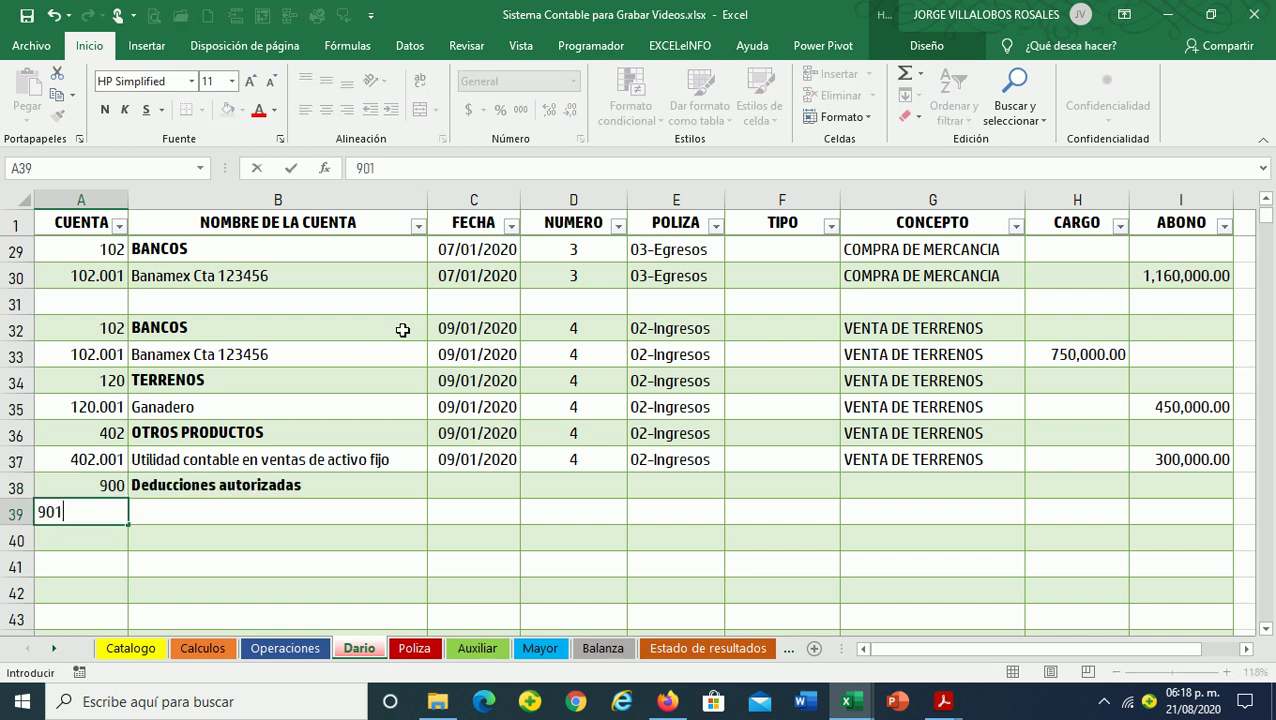
{"action": "key", "text": "Return"}
{"action": "key", "text": "Up"}
{"action": "key", "text": "Up"}
{"action": "key", "text": "Right"}
{"action": "key", "text": "Right"}
{"action": "key", "text": "Right"}
{"action": "key", "text": "Right"}
{"action": "key", "text": "Right"}
{"action": "key", "text": "Right"}
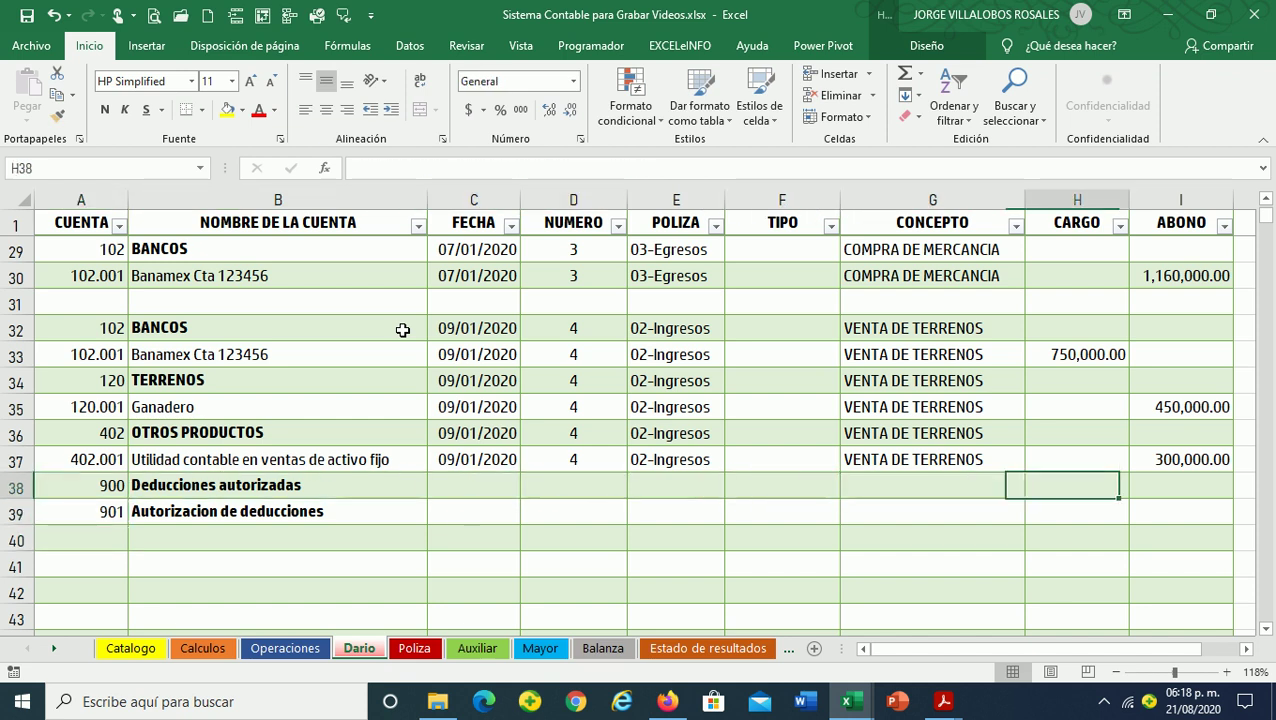
Enter 57,930 as the charge in H38 and the credit in I39
{"action": "mouse_move", "coordinate": [847, 701]}
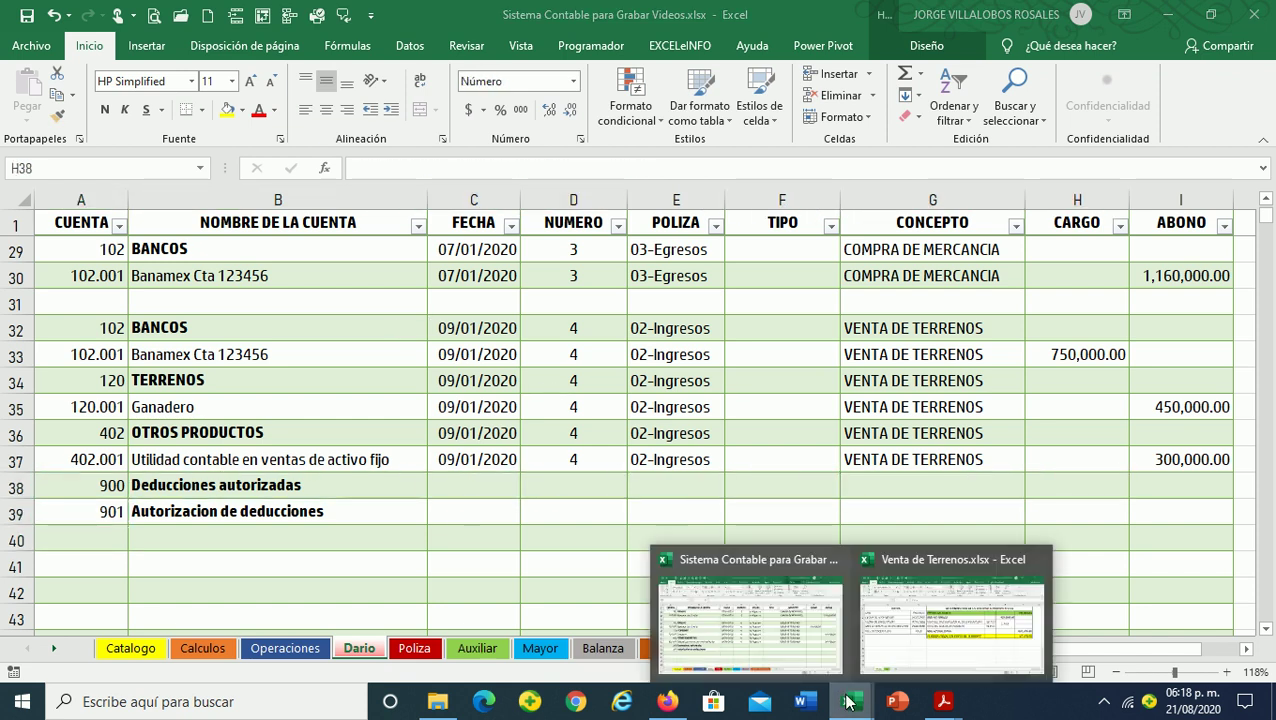
{"action": "left_click", "coordinate": [928, 640]}
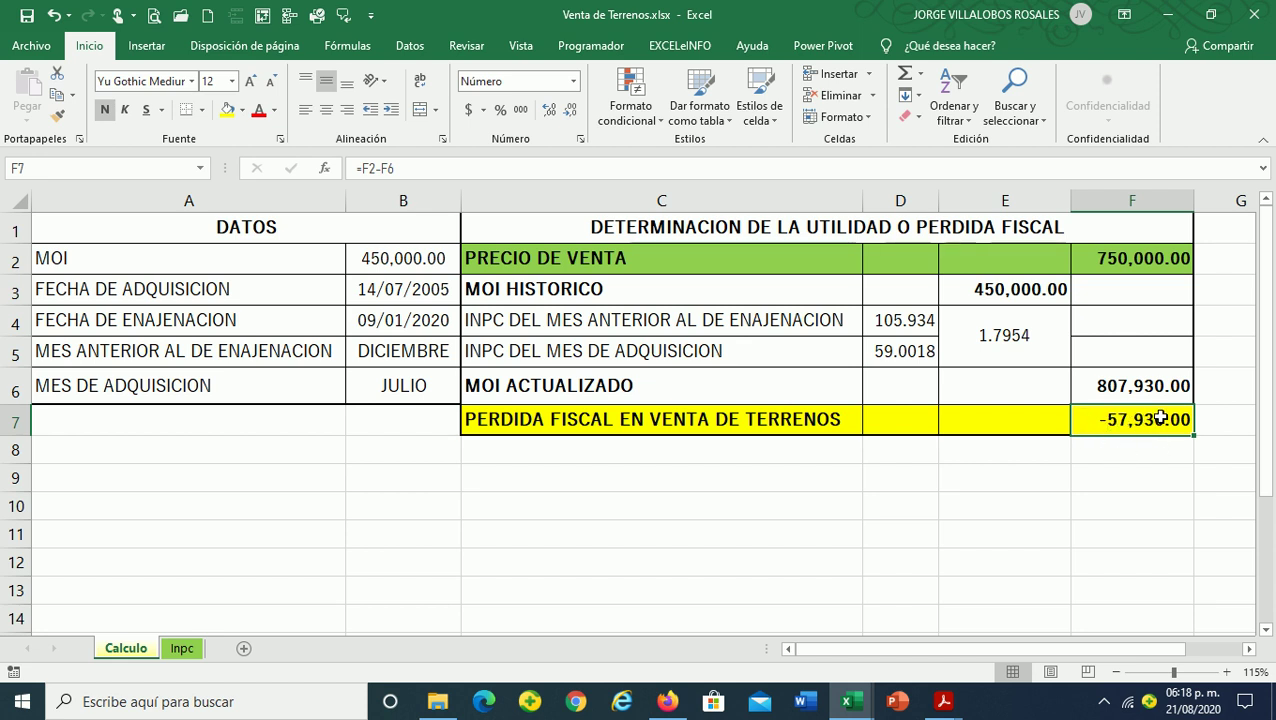
{"action": "mouse_move", "coordinate": [849, 705]}
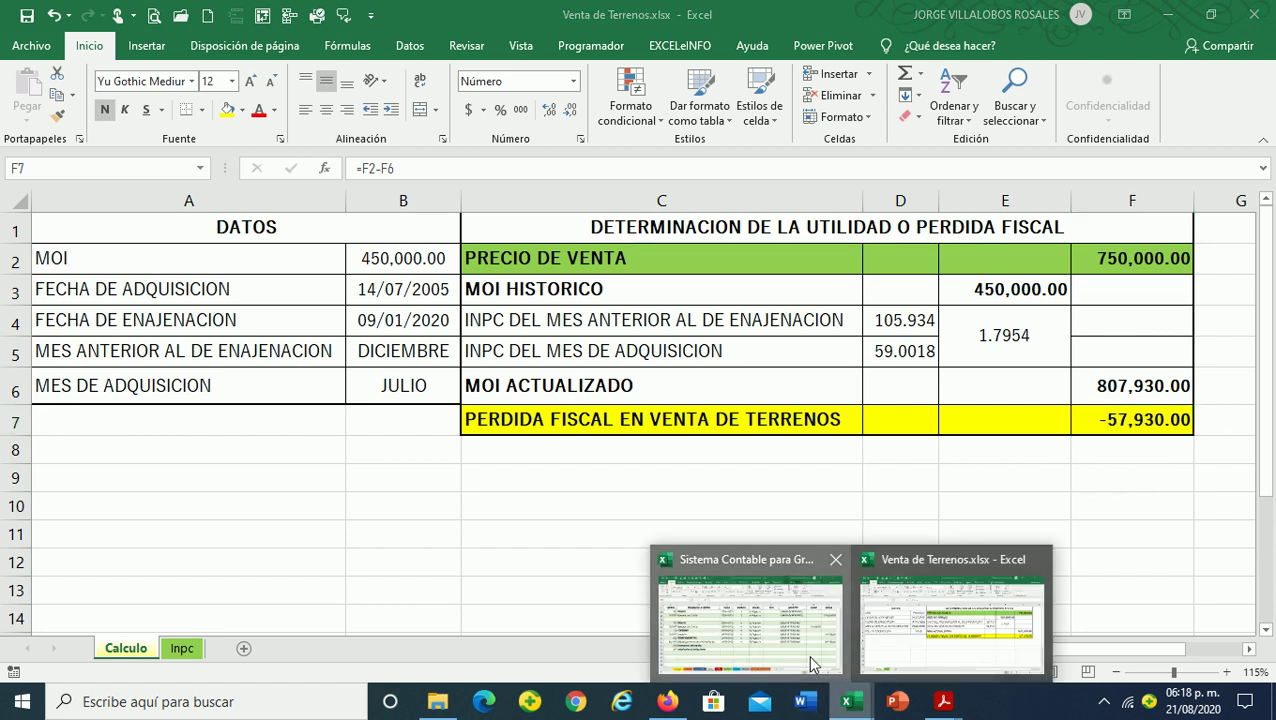
{"action": "left_click", "coordinate": [812, 640]}
{"action": "type", "text": "57,930"}
{"action": "key", "text": "Left"}
{"action": "key", "text": "Left"}
{"action": "key", "text": "Left"}
{"action": "key", "text": "Left"}
{"action": "key", "text": "Left"}
{"action": "key", "text": "Left"}
{"action": "key", "text": "Down"}
{"action": "key", "text": "Right"}
{"action": "key", "text": "Right"}
{"action": "key", "text": "Right"}
{"action": "key", "text": "Right"}
{"action": "key", "text": "Right"}
{"action": "key", "text": "Right"}
{"action": "key", "text": "Right"}
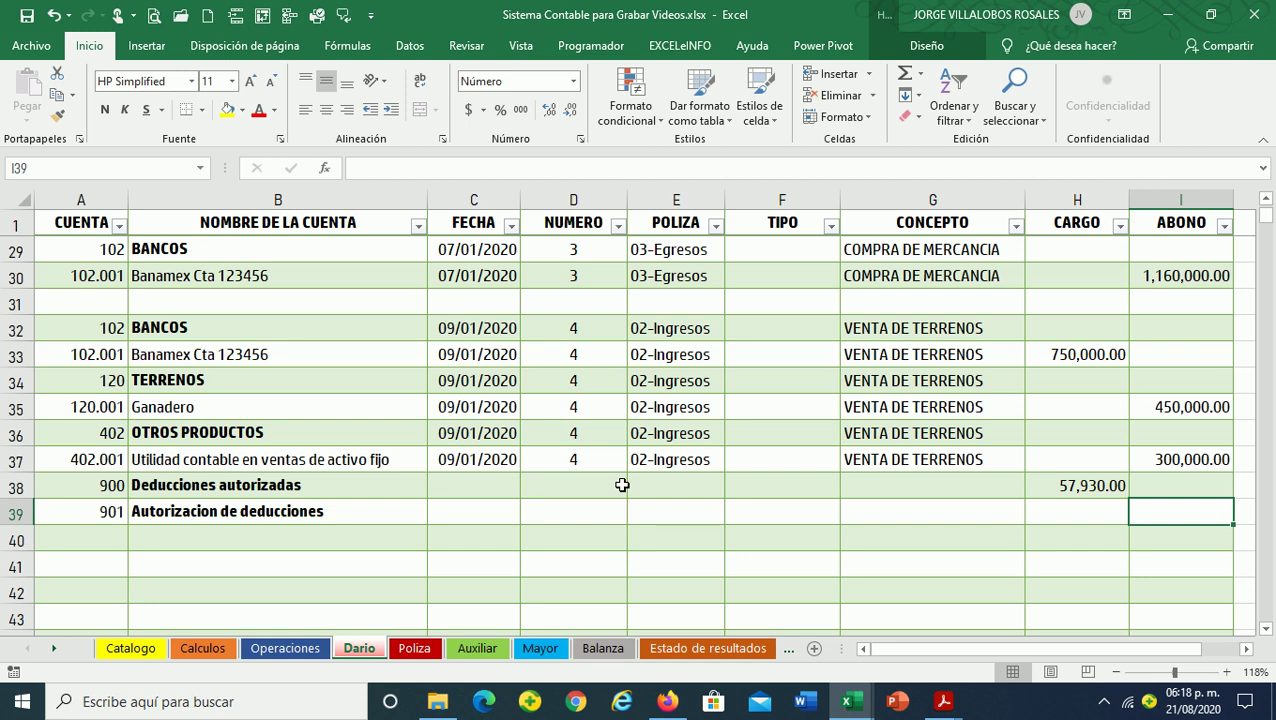
{"action": "type", "text": "57,930"}
{"action": "key", "text": "Return"}
Compare the new 900 row with the 402.001 entry rows 36–37
{"action": "key", "text": "Up"}
{"action": "key", "text": "Up"}
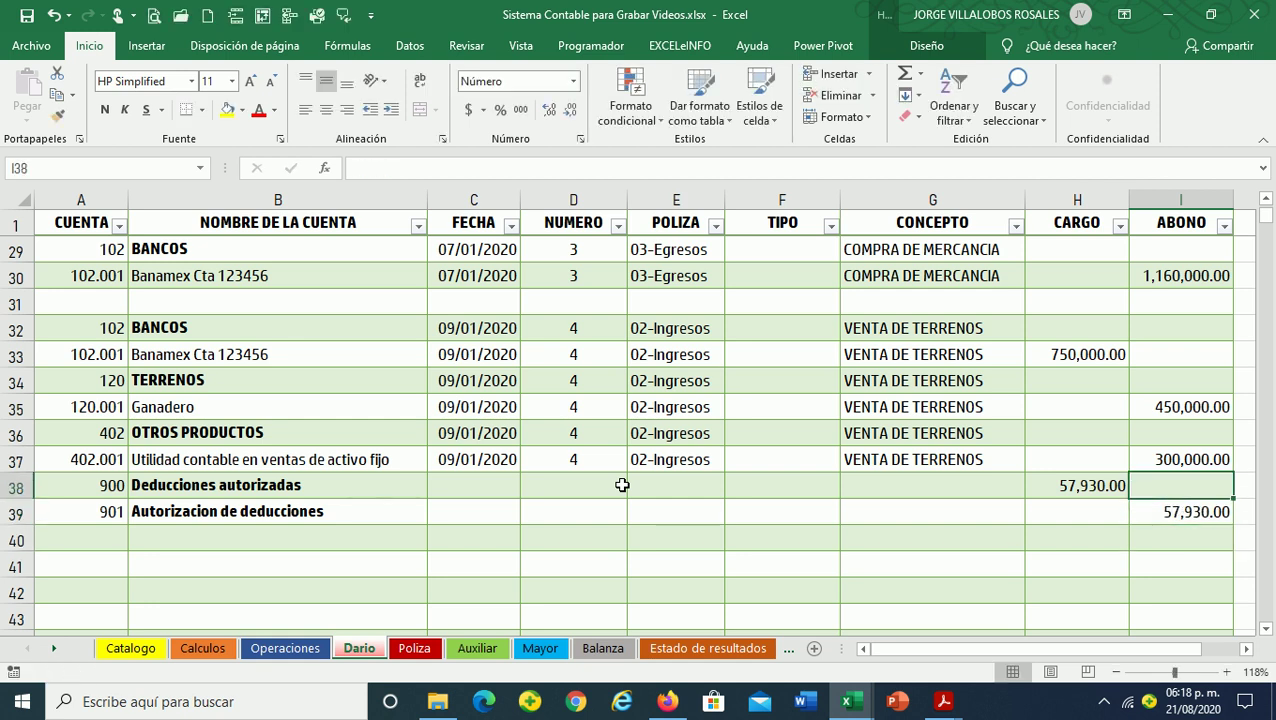
{"action": "left_click_drag", "start_coordinate": [1183, 455], "coordinate": [12, 452]}
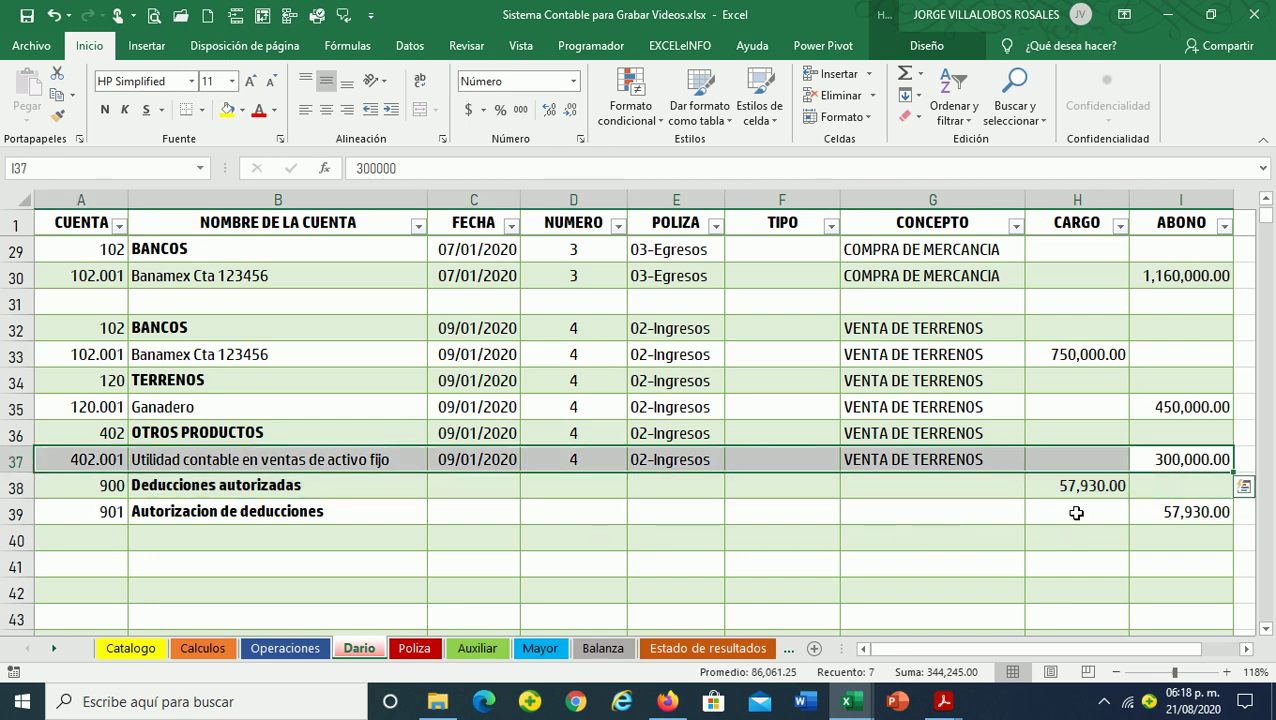
{"action": "left_click_drag", "start_coordinate": [1160, 459], "coordinate": [80, 459]}
{"action": "mouse_move", "coordinate": [1165, 459]}
{"action": "left_mouse_down"}
{"action": "mouse_move", "coordinate": [58, 444]}
{"action": "mouse_move", "coordinate": [55, 462]}
{"action": "left_mouse_up"}
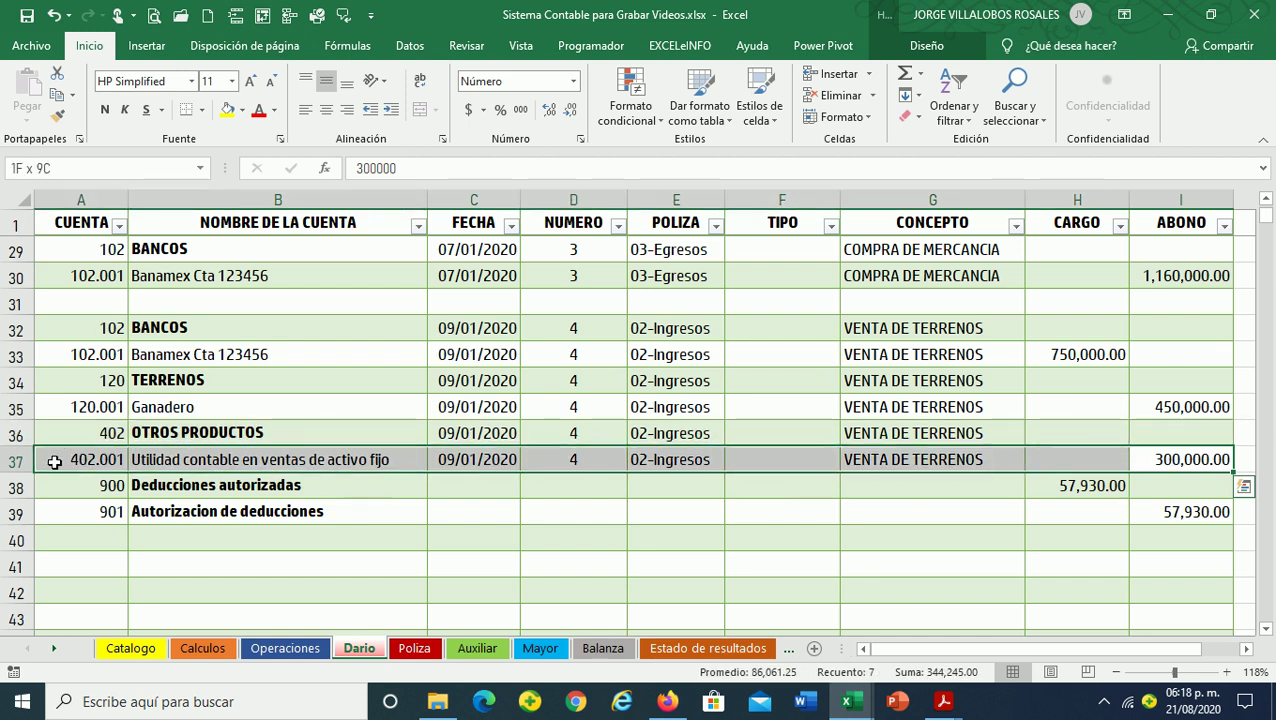
{"action": "left_click_drag", "start_coordinate": [1072, 490], "coordinate": [40, 487]}
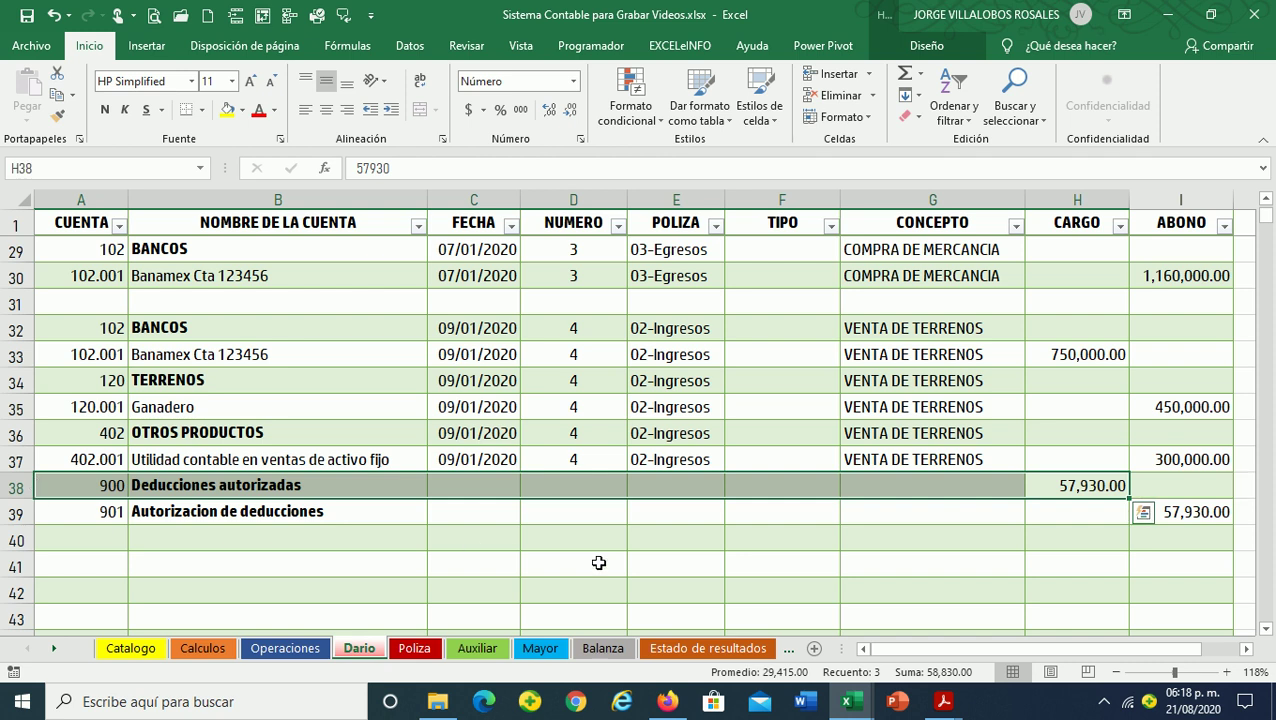
{"action": "left_click", "coordinate": [354, 412]}
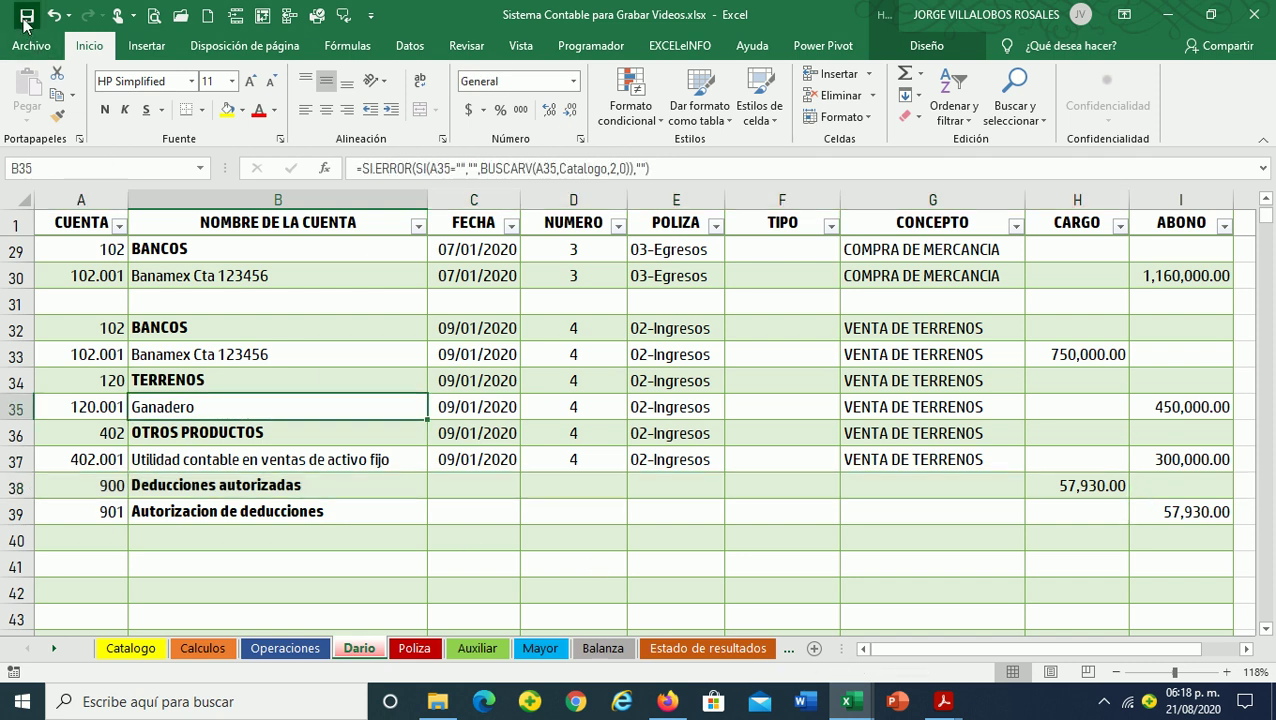
Fill rows 38–39 with the entry's date and details using Ctrl+D
{"action": "left_click_drag", "start_coordinate": [490, 457], "coordinate": [917, 512]}
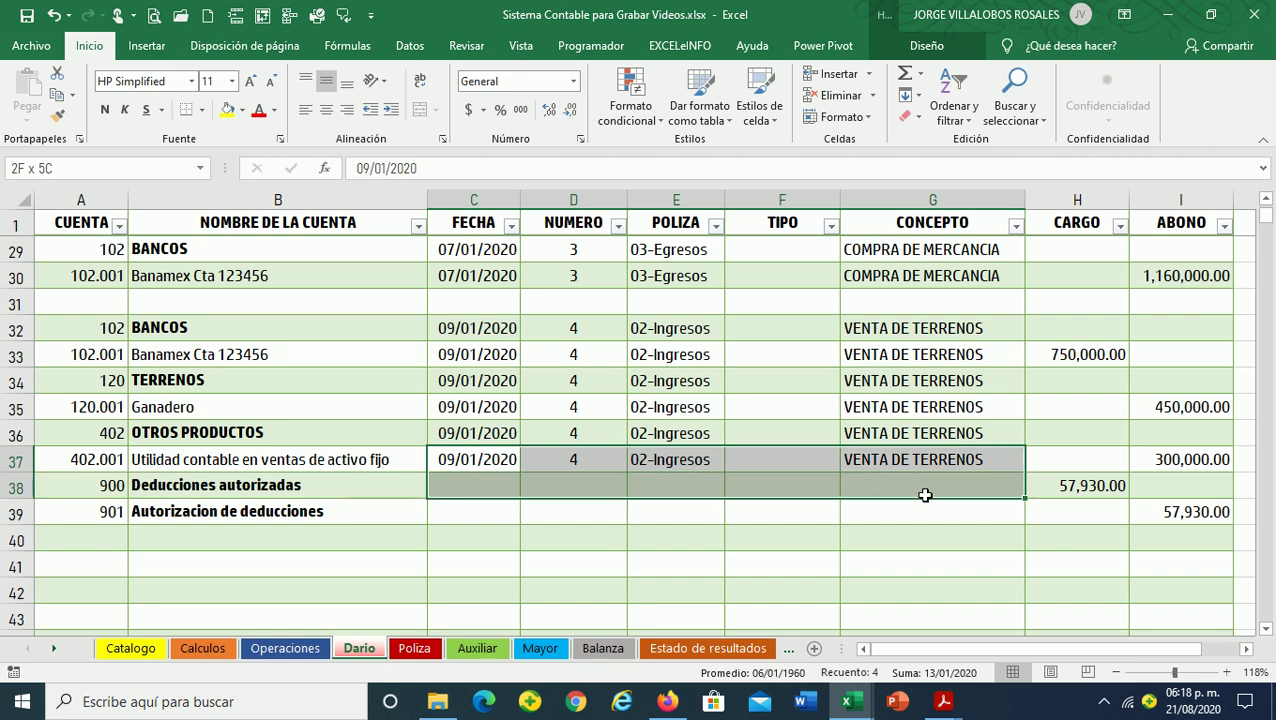
{"action": "key", "text": "ctrl+d"}
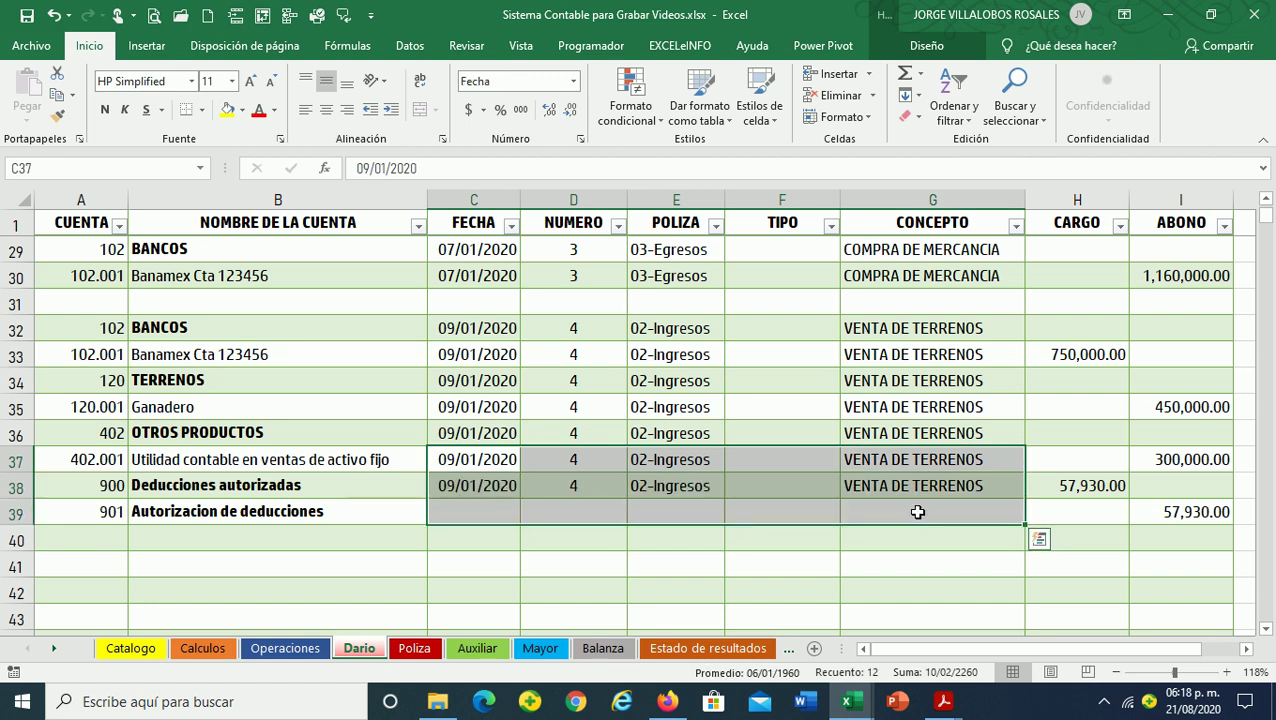
{"action": "key", "text": "Down"}
{"action": "key", "text": "Down"}
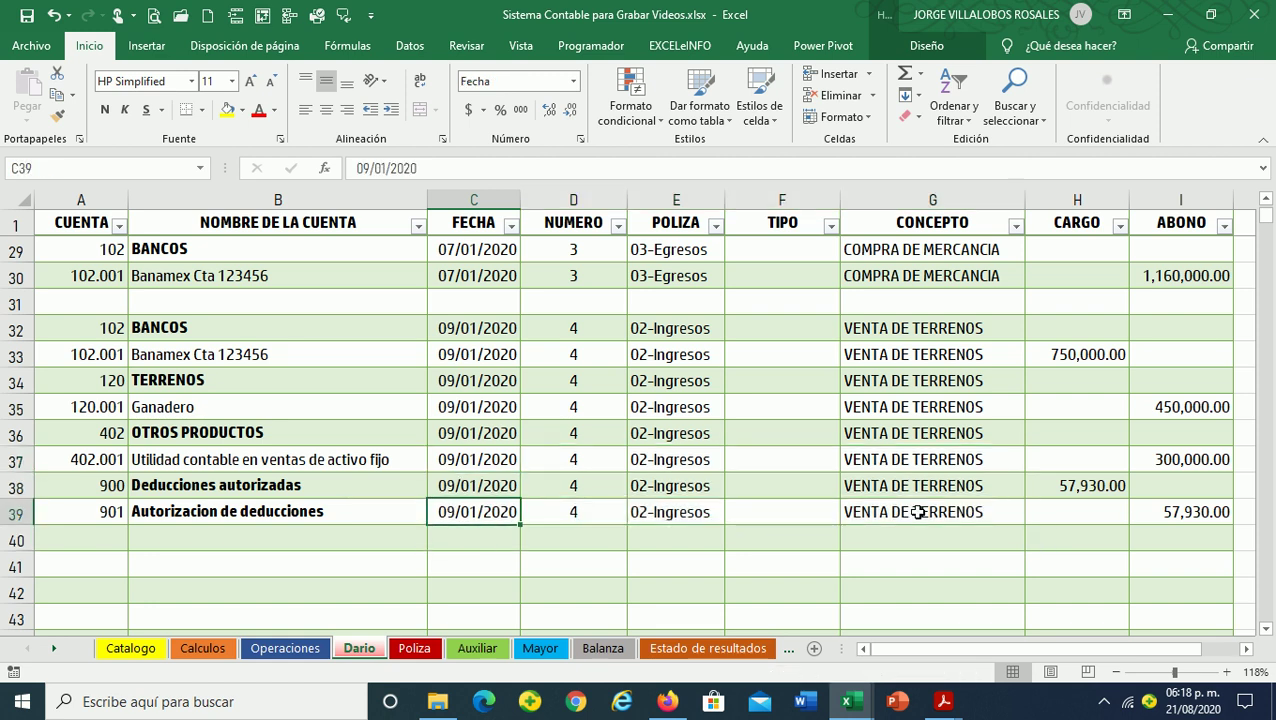
{"action": "key", "text": "Up"}
{"action": "key", "text": "Home"}
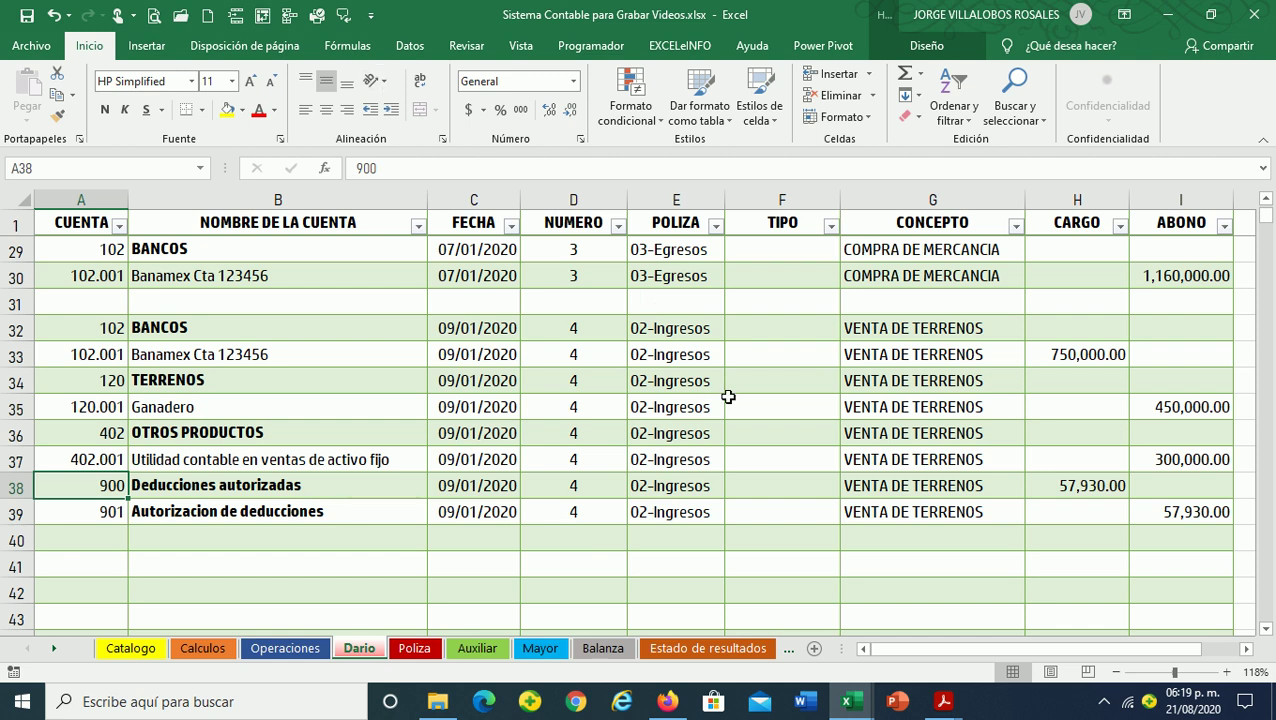
Review the 402.001 row and the 900 memo row with its 57,930 charge in H38
{"action": "left_click_drag", "start_coordinate": [1184, 459], "coordinate": [80, 460]}
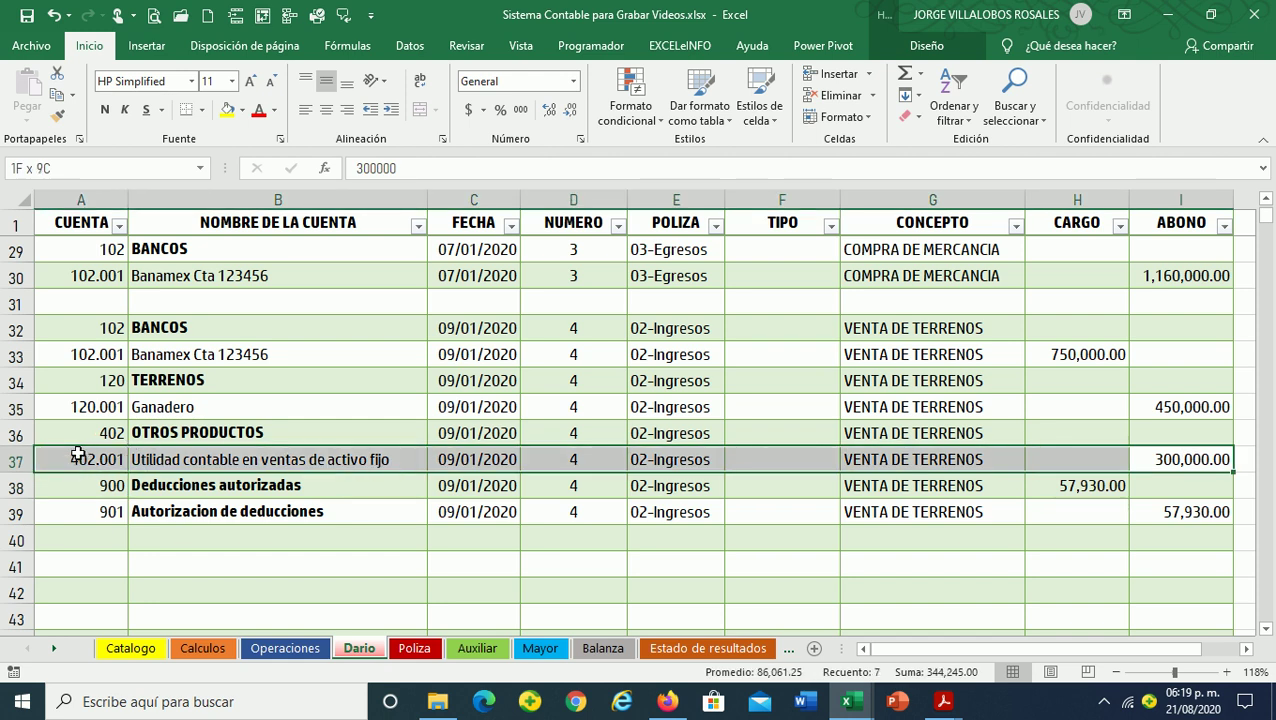
{"action": "left_click", "coordinate": [336, 329]}
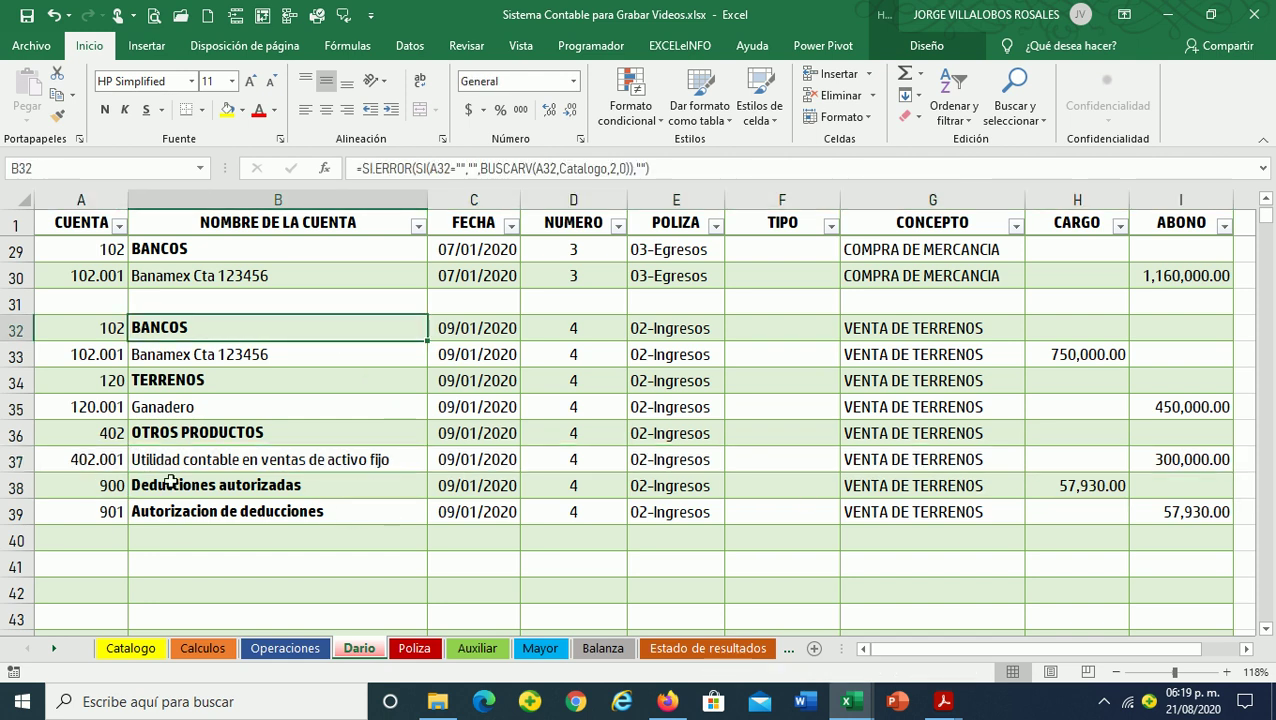
{"action": "left_click_drag", "start_coordinate": [112, 484], "coordinate": [1173, 495]}
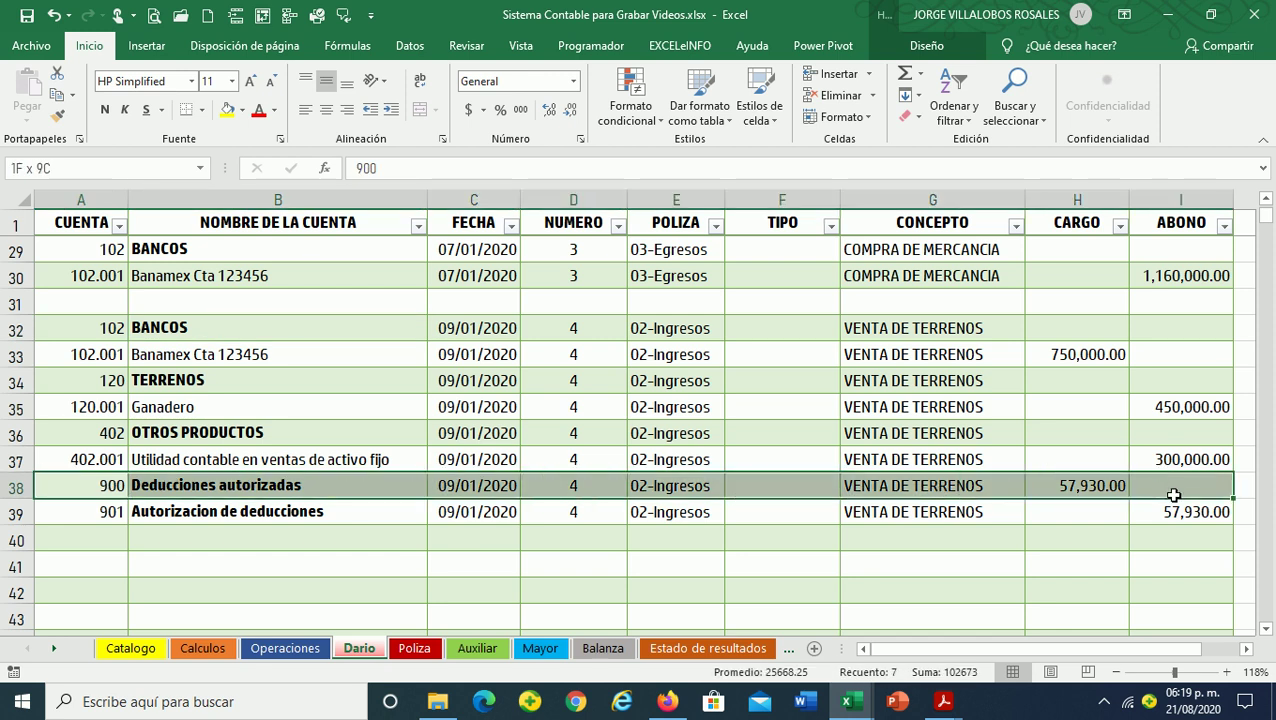
{"action": "left_click", "coordinate": [1082, 485]}
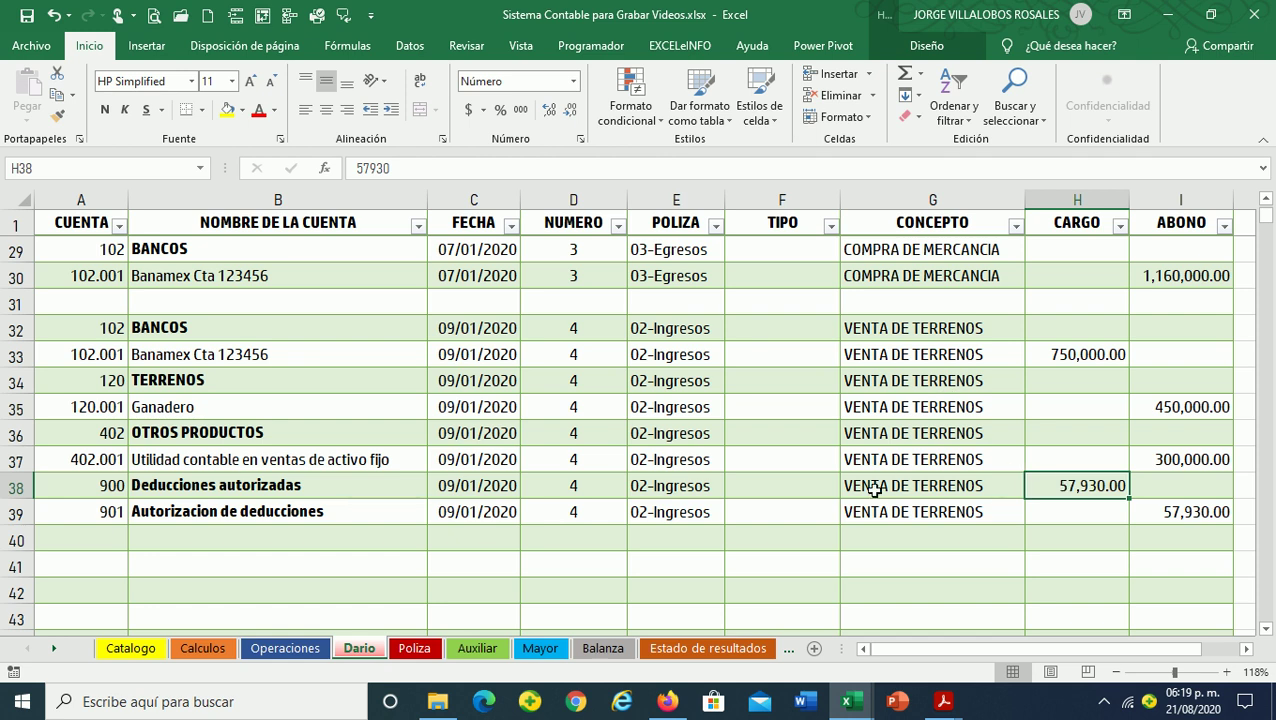
{"action": "key", "text": "Left"}
{"action": "key", "text": "Left"}
{"action": "key", "text": "Left"}
{"action": "key", "text": "Left"}
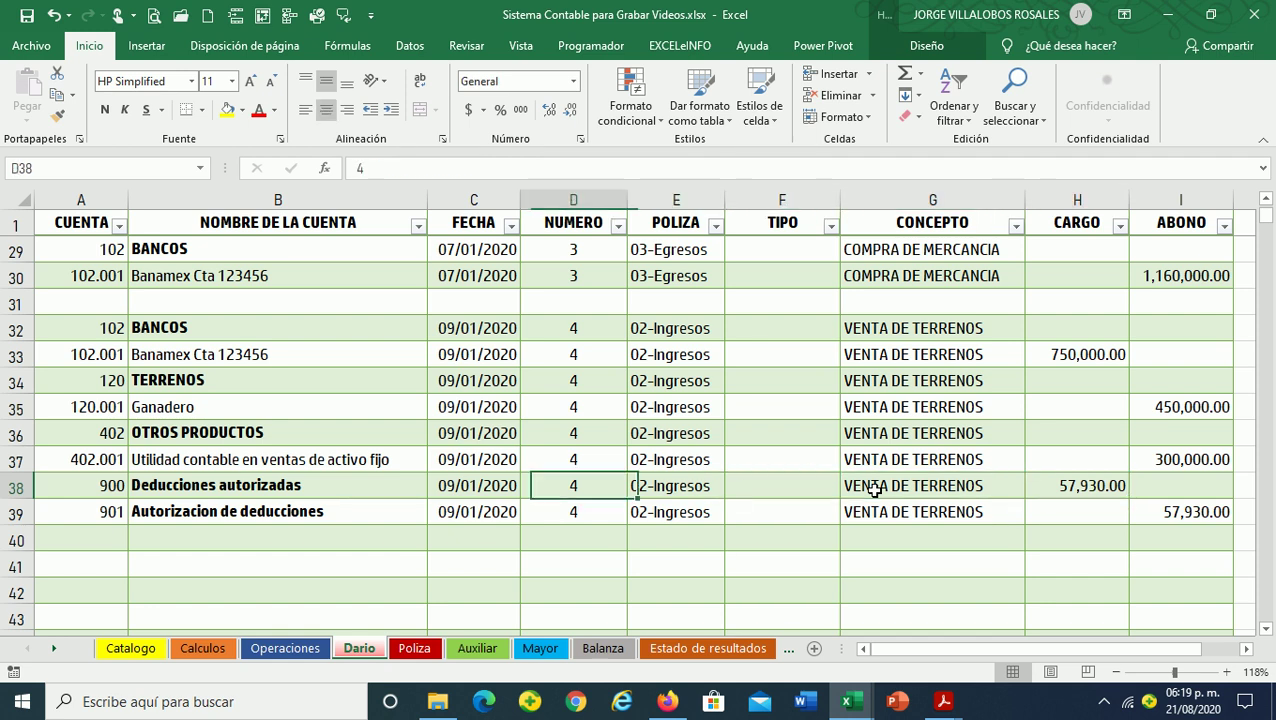
{"action": "key", "text": "Left"}
{"action": "key", "text": "Left"}
{"action": "key", "text": "Left"}
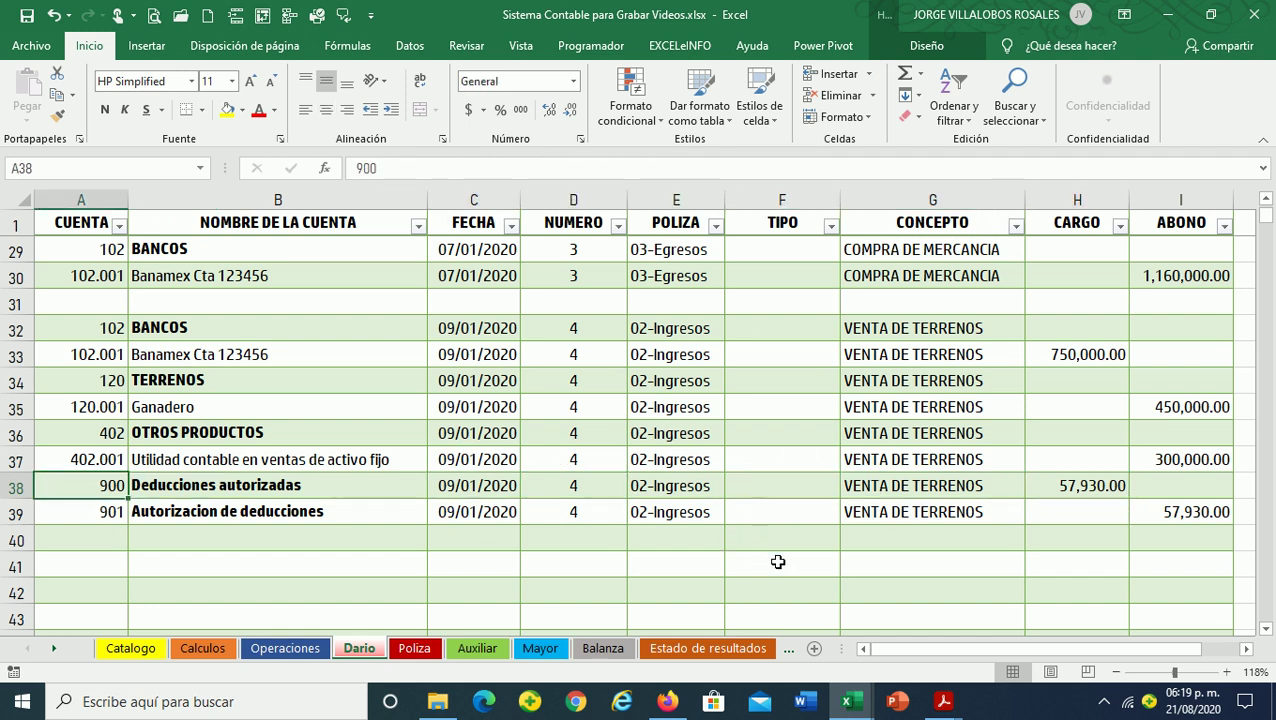
{"action": "left_click", "coordinate": [257, 650]}
{"action": "scroll", "coordinate": [420, 555], "scroll_direction": "down", "scroll_amount": 1}
{"action": "scroll", "coordinate": [307, 442], "scroll_direction": "up", "scroll_amount": 1}
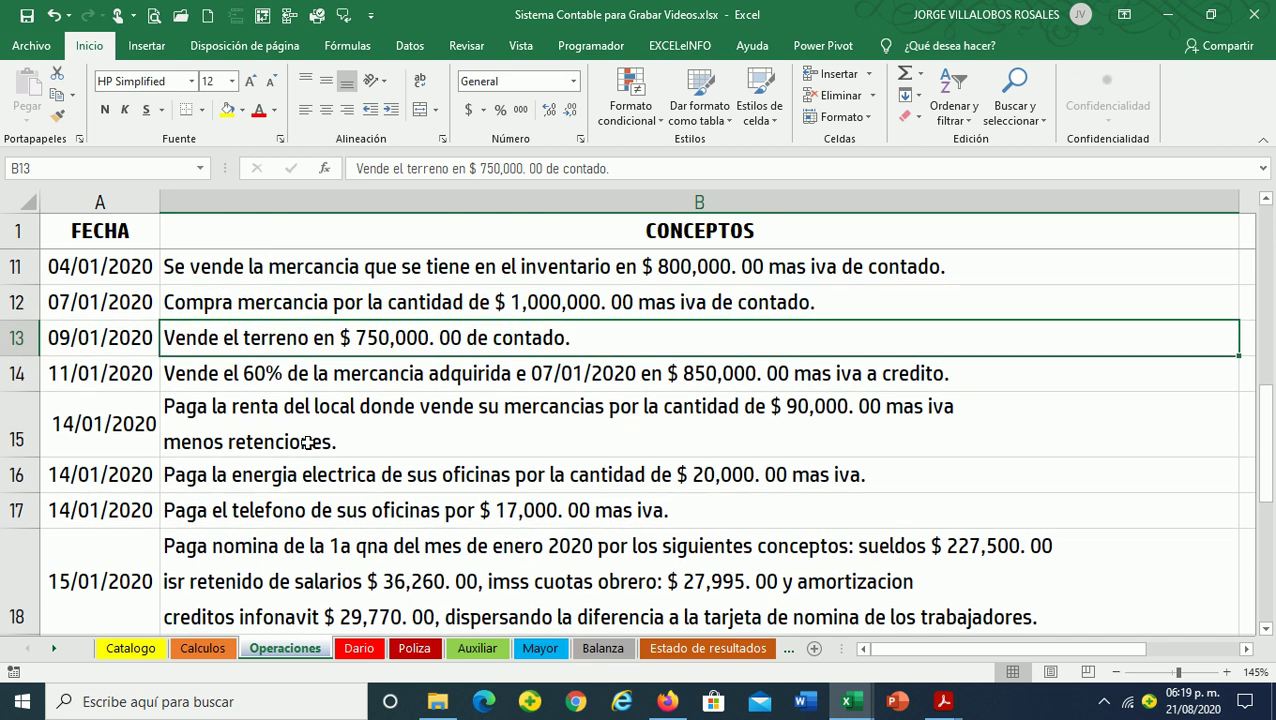
{"action": "left_click", "coordinate": [249, 379]}
{"action": "scroll", "coordinate": [370, 490], "scroll_direction": "down", "scroll_amount": 2}
{"action": "scroll", "coordinate": [372, 478], "scroll_direction": "down", "scroll_amount": 2}
{"action": "scroll", "coordinate": [372, 500], "scroll_direction": "up", "scroll_amount": 2}
{"action": "scroll", "coordinate": [374, 476], "scroll_direction": "up", "scroll_amount": 1}
{"action": "scroll", "coordinate": [374, 476], "scroll_direction": "up", "scroll_amount": 2}
{"action": "scroll", "coordinate": [374, 476], "scroll_direction": "up", "scroll_amount": 1}
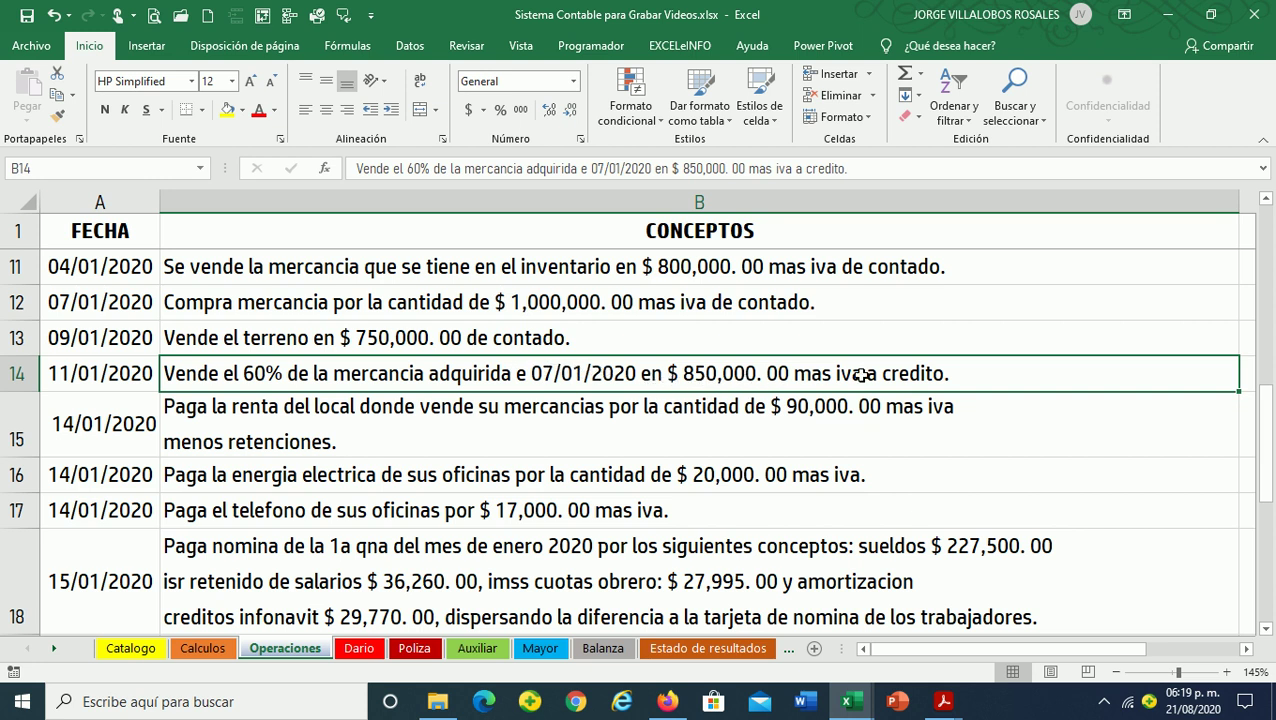
{"action": "scroll", "coordinate": [923, 431], "scroll_direction": "up", "scroll_amount": 1}
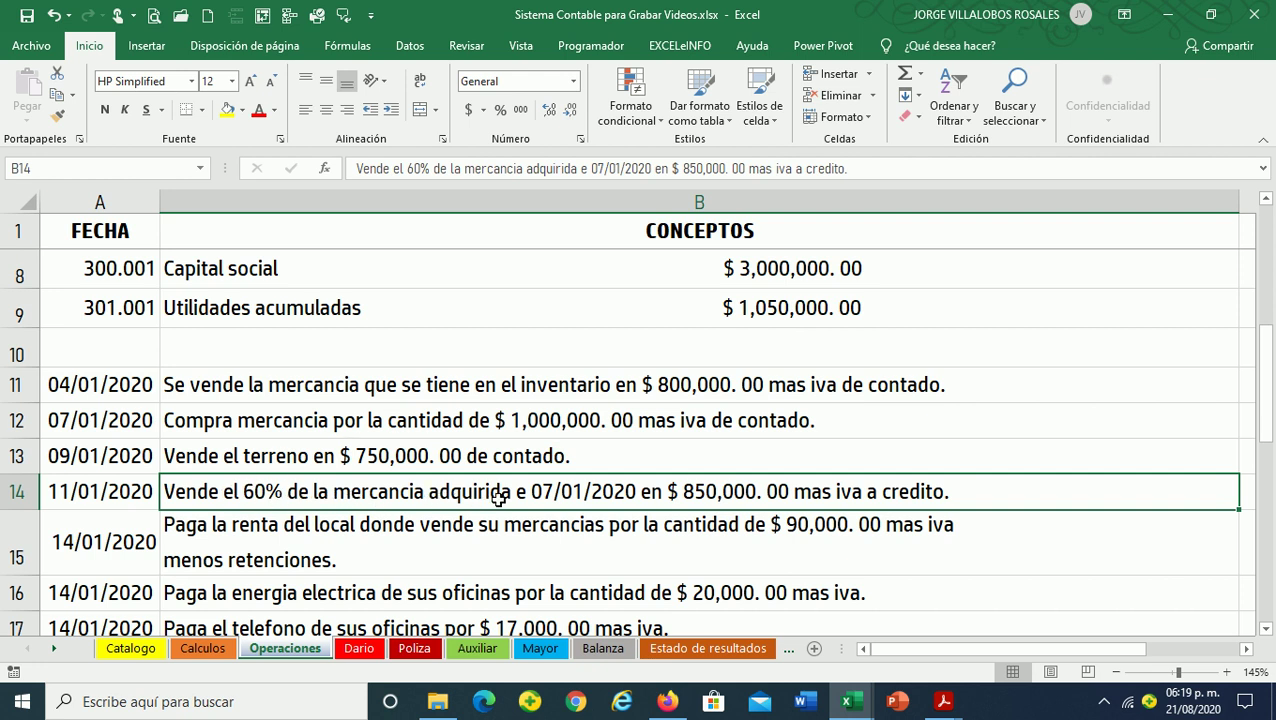
{"action": "left_click", "coordinate": [140, 418]}
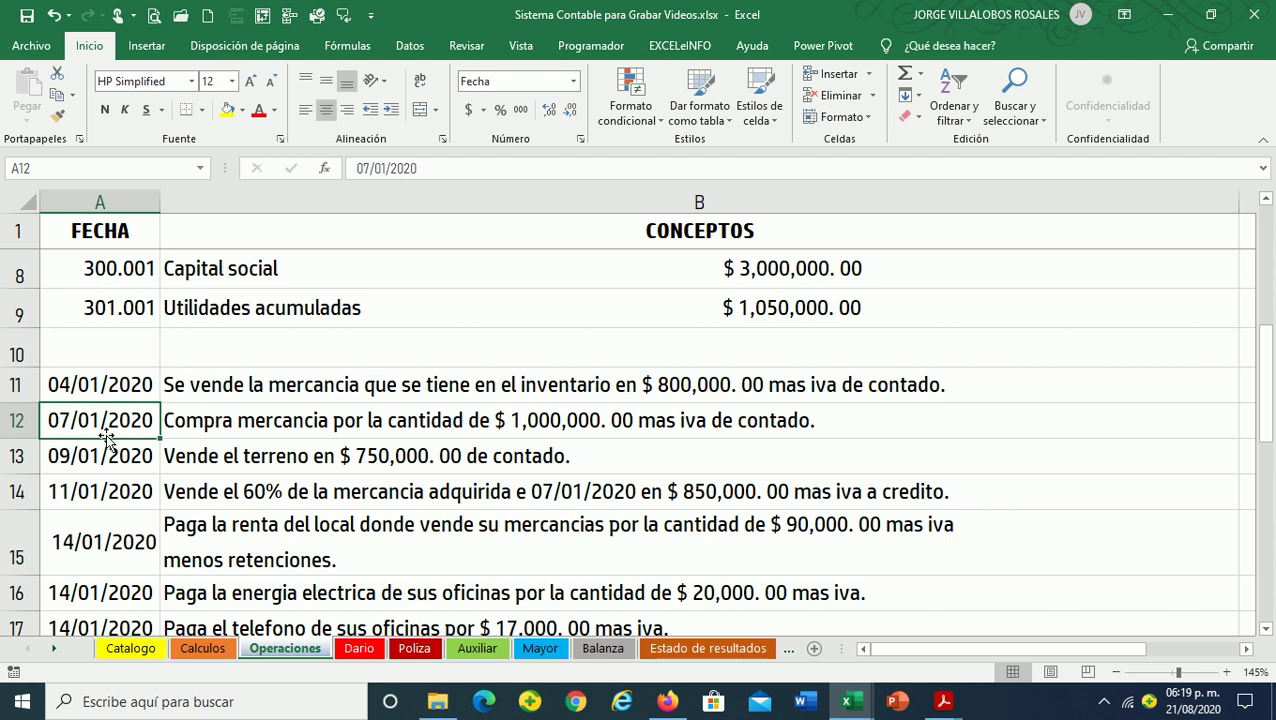
{"action": "left_click", "coordinate": [199, 424]}
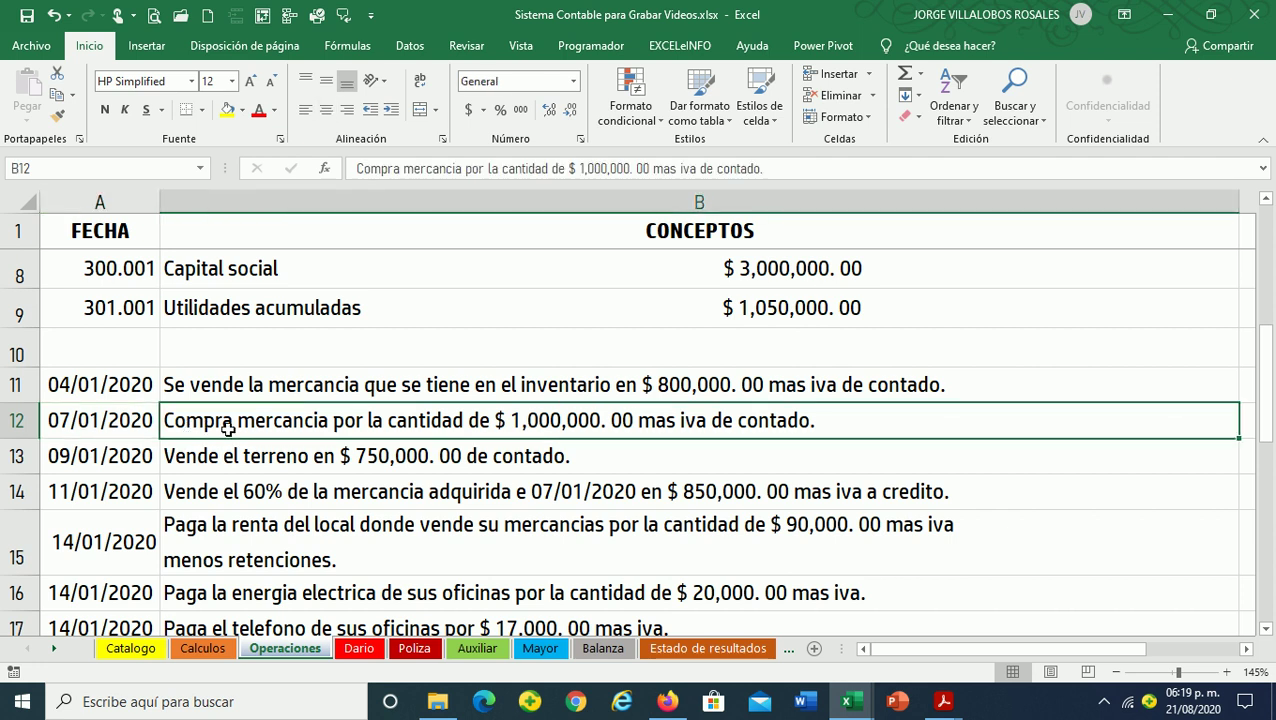
{"action": "left_click", "coordinate": [248, 494]}
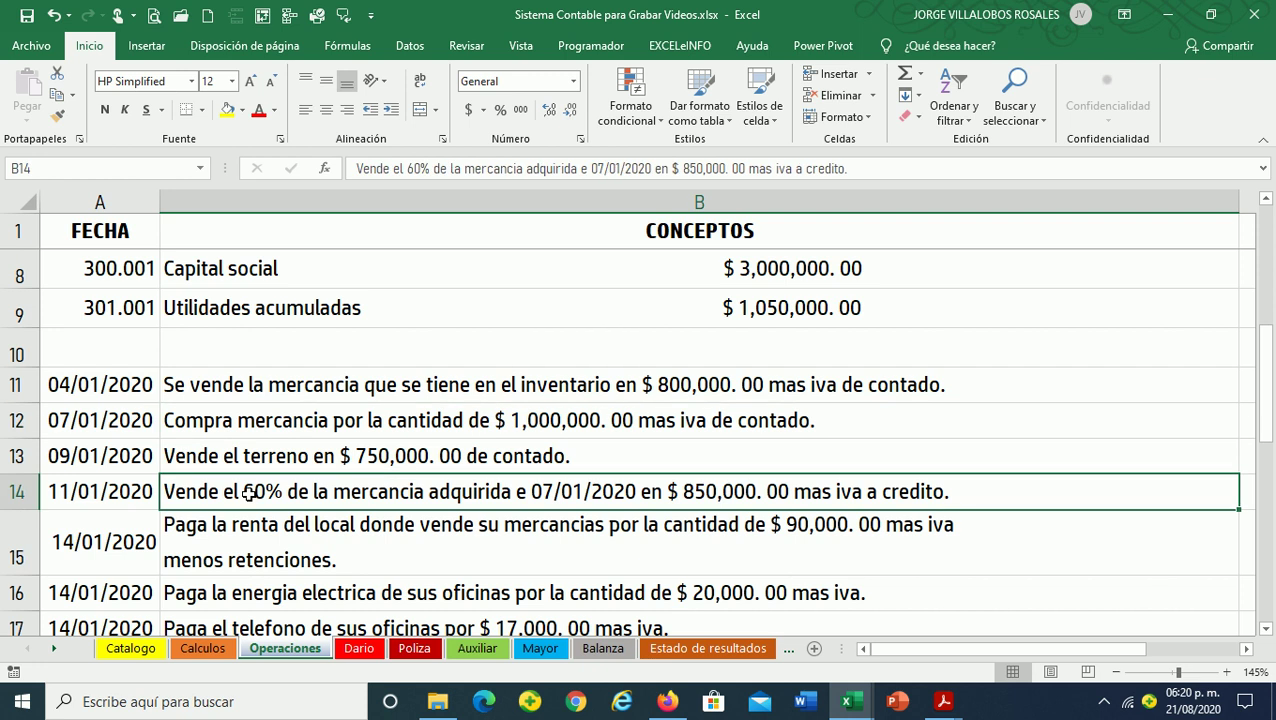
{"action": "left_click", "coordinate": [600, 414]}
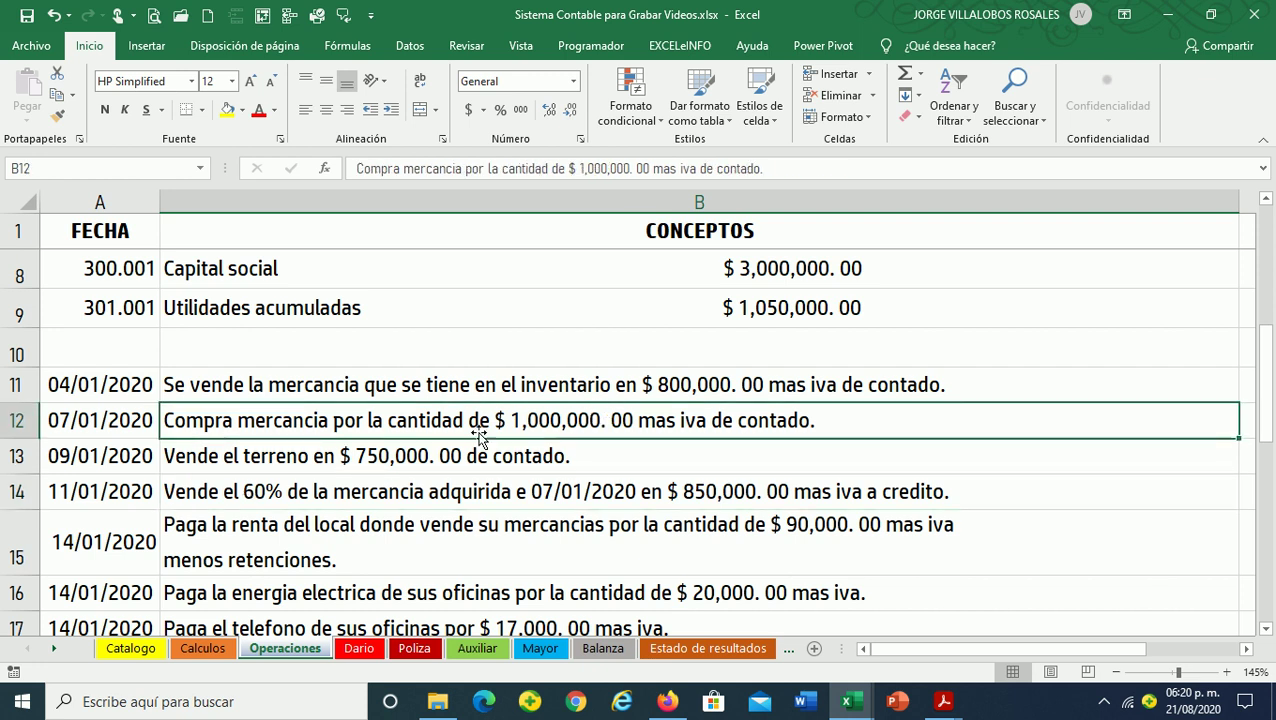
{"action": "left_click", "coordinate": [372, 493]}
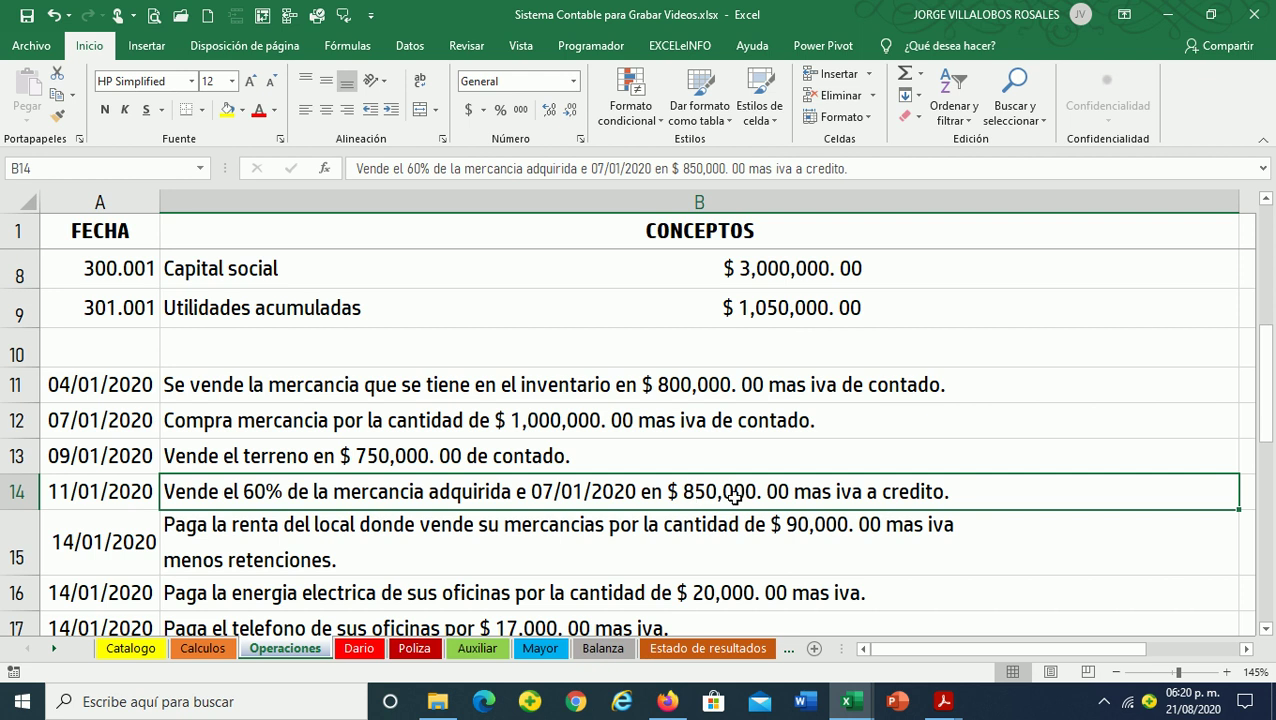
On the Dario sheet, select the first empty row A41 for the new entry
{"action": "left_click", "coordinate": [360, 648]}
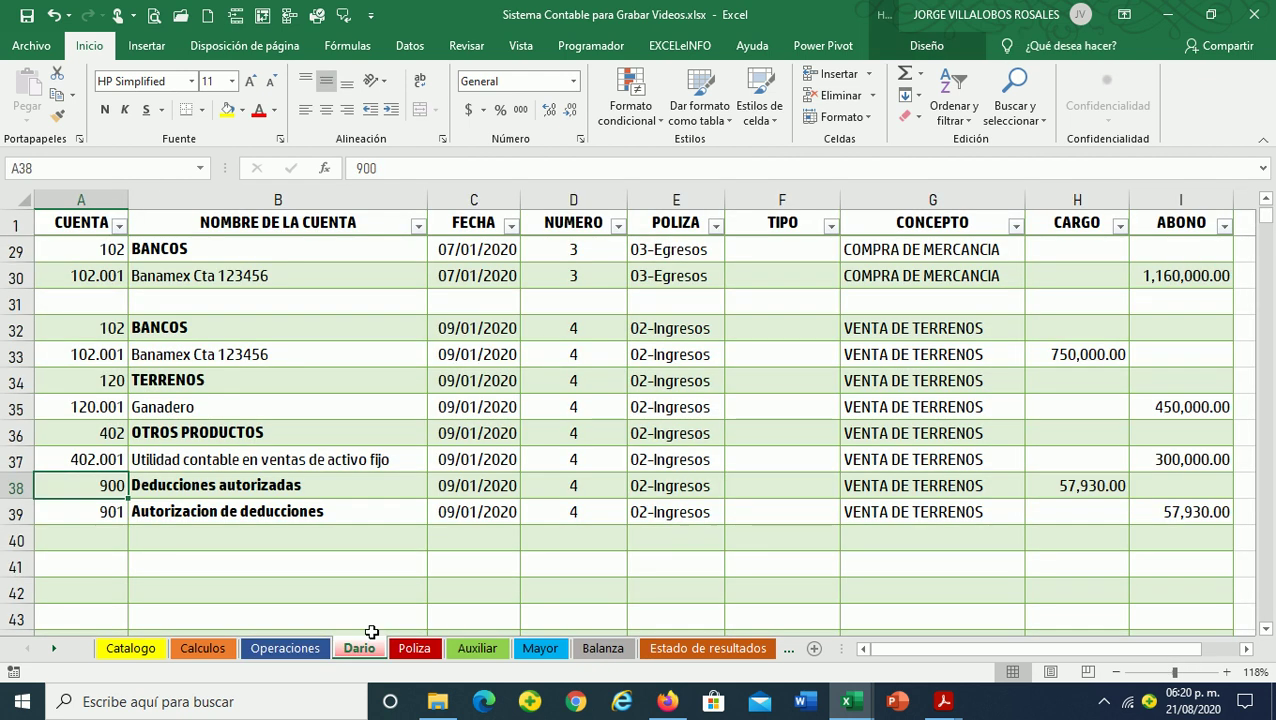
{"action": "scroll", "coordinate": [253, 529], "scroll_direction": "down", "scroll_amount": 2}
{"action": "scroll", "coordinate": [96, 326], "scroll_direction": "down", "scroll_amount": 1}
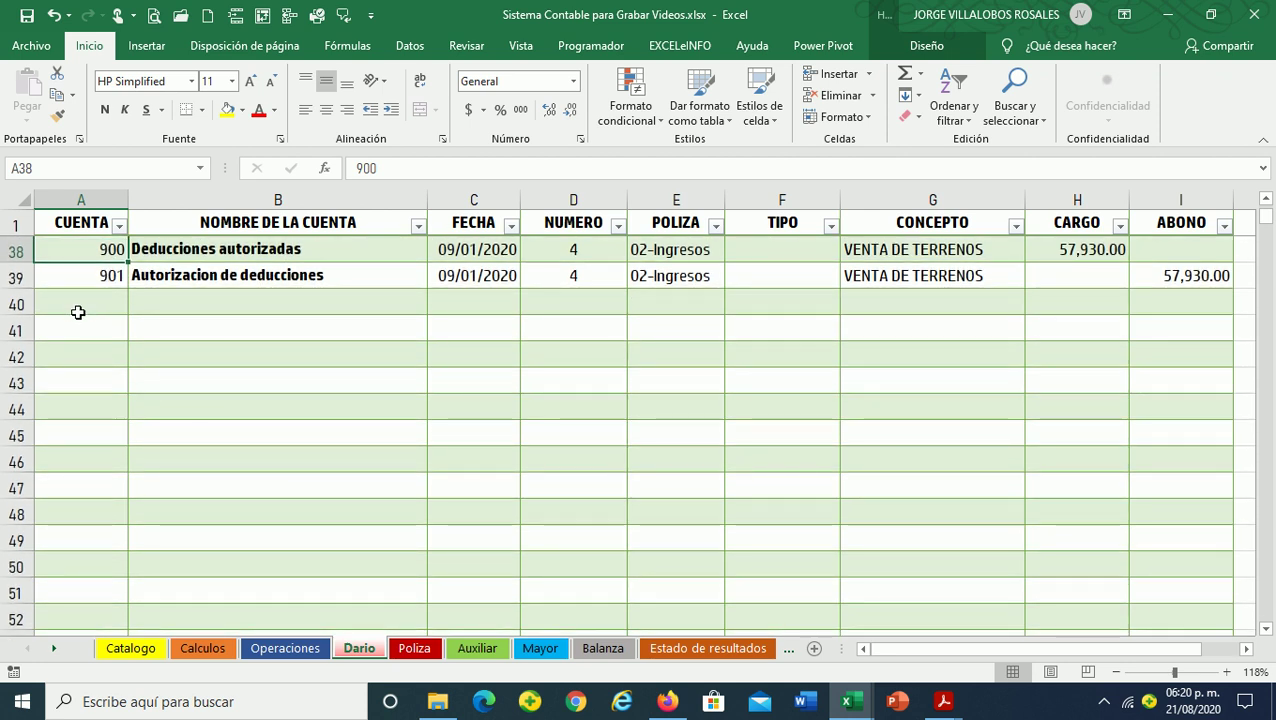
{"action": "left_click", "coordinate": [79, 326]}
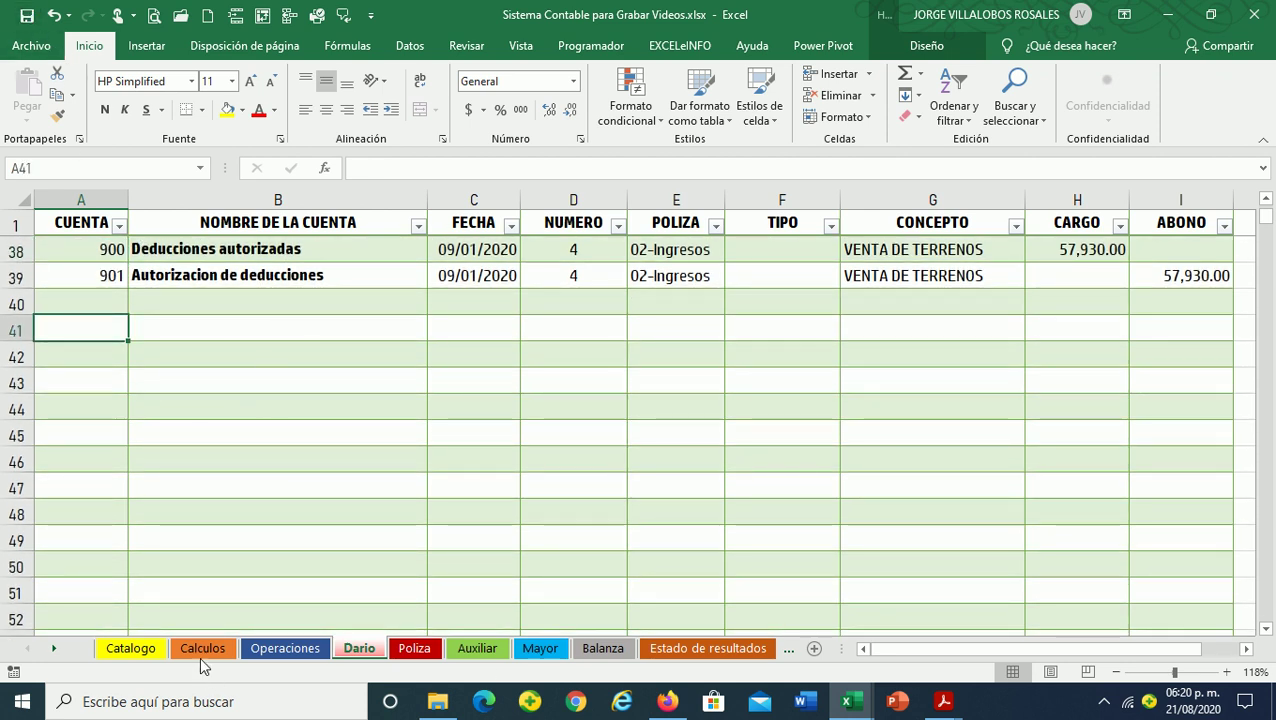
Find account 104.001 Nacionales under 104 Clientes in the Catalogo sheet
{"action": "left_click", "coordinate": [130, 648]}
{"action": "scroll", "coordinate": [185, 512], "scroll_direction": "up", "scroll_amount": 5}
{"action": "scroll", "coordinate": [185, 512], "scroll_direction": "up", "scroll_amount": 7}
{"action": "scroll", "coordinate": [185, 512], "scroll_direction": "up", "scroll_amount": 5}
{"action": "scroll", "coordinate": [185, 512], "scroll_direction": "up", "scroll_amount": 7}
{"action": "scroll", "coordinate": [185, 512], "scroll_direction": "up", "scroll_amount": 2}
{"action": "scroll", "coordinate": [185, 512], "scroll_direction": "up", "scroll_amount": 4}
{"action": "scroll", "coordinate": [185, 512], "scroll_direction": "up", "scroll_amount": 7}
{"action": "scroll", "coordinate": [185, 512], "scroll_direction": "up", "scroll_amount": 3}
{"action": "scroll", "coordinate": [185, 512], "scroll_direction": "up", "scroll_amount": 3}
{"action": "scroll", "coordinate": [185, 512], "scroll_direction": "down", "scroll_amount": 2}
{"action": "scroll", "coordinate": [185, 512], "scroll_direction": "up", "scroll_amount": 5}
{"action": "scroll", "coordinate": [185, 512], "scroll_direction": "up", "scroll_amount": 2}
{"action": "scroll", "coordinate": [185, 512], "scroll_direction": "up", "scroll_amount": 2}
{"action": "scroll", "coordinate": [185, 512], "scroll_direction": "up", "scroll_amount": 1}
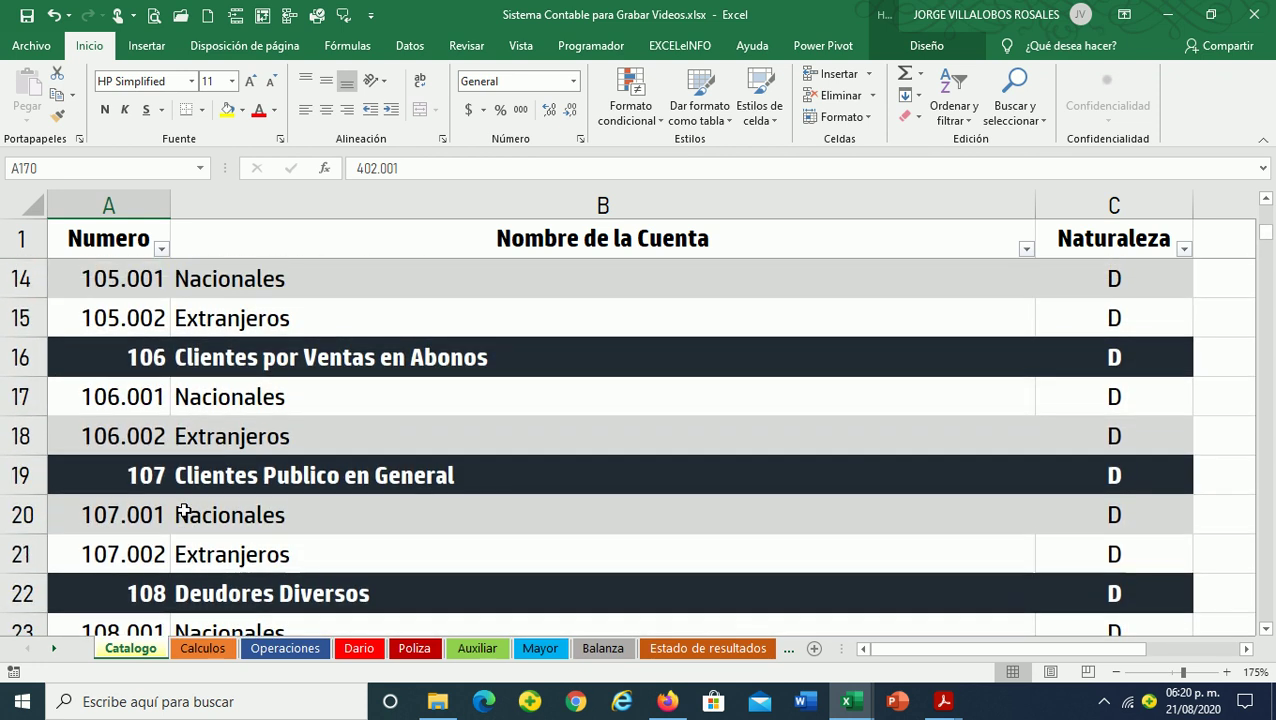
{"action": "scroll", "coordinate": [185, 512], "scroll_direction": "up", "scroll_amount": 1}
{"action": "scroll", "coordinate": [178, 508], "scroll_direction": "up", "scroll_amount": 1}
{"action": "scroll", "coordinate": [178, 508], "scroll_direction": "up", "scroll_amount": 1}
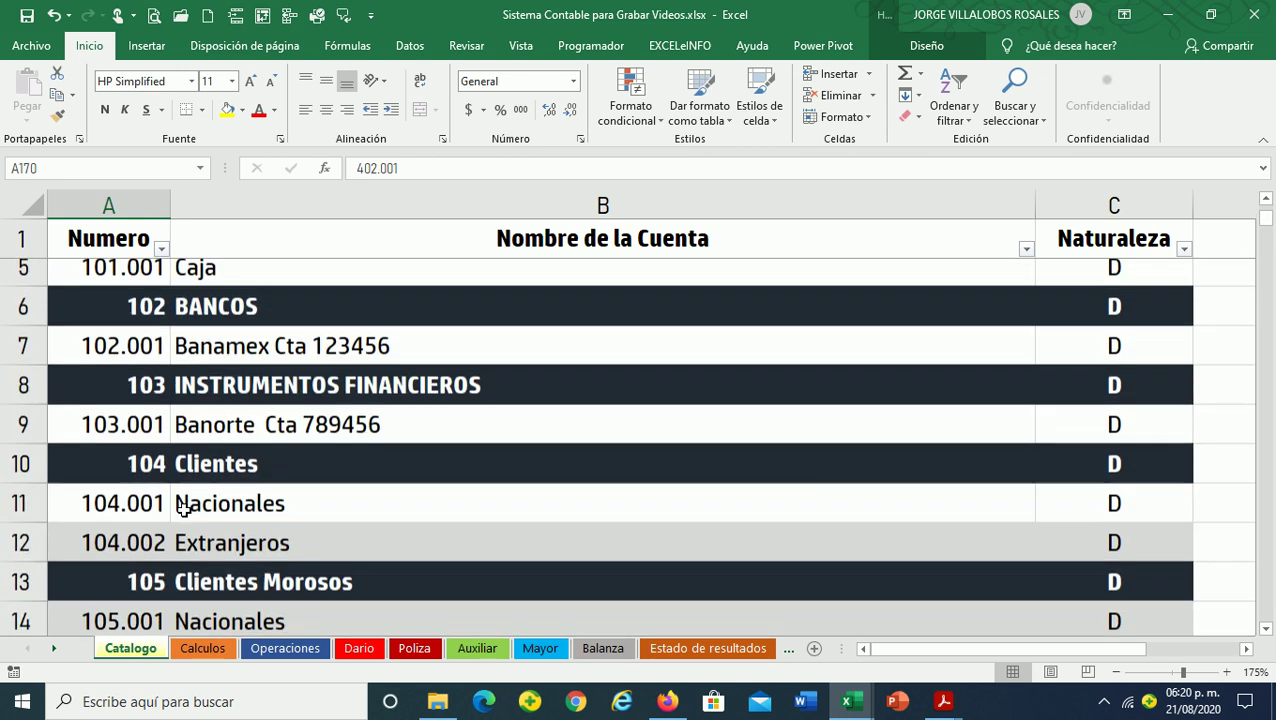
{"action": "left_click", "coordinate": [125, 524]}
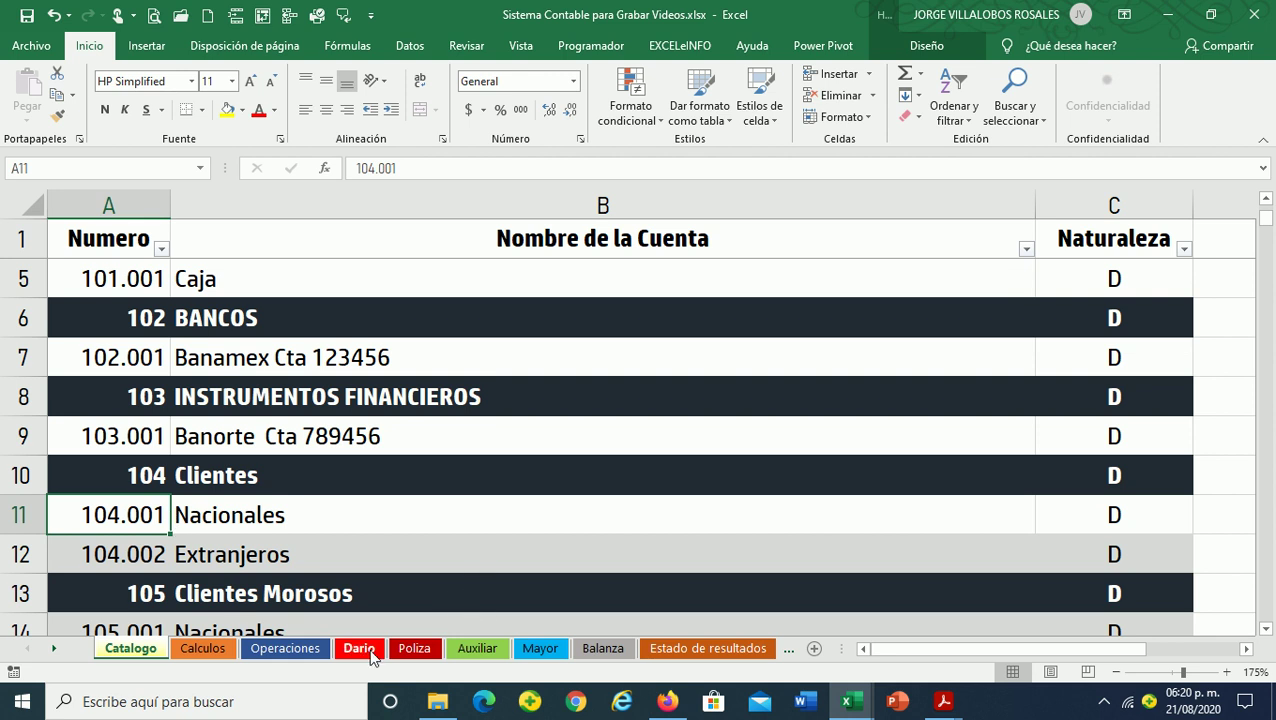
{"action": "left_click", "coordinate": [360, 648]}
Enter accounts 104 Clientes and 104.001 Nacionales in rows 41–42
{"action": "type", "text": "104"}
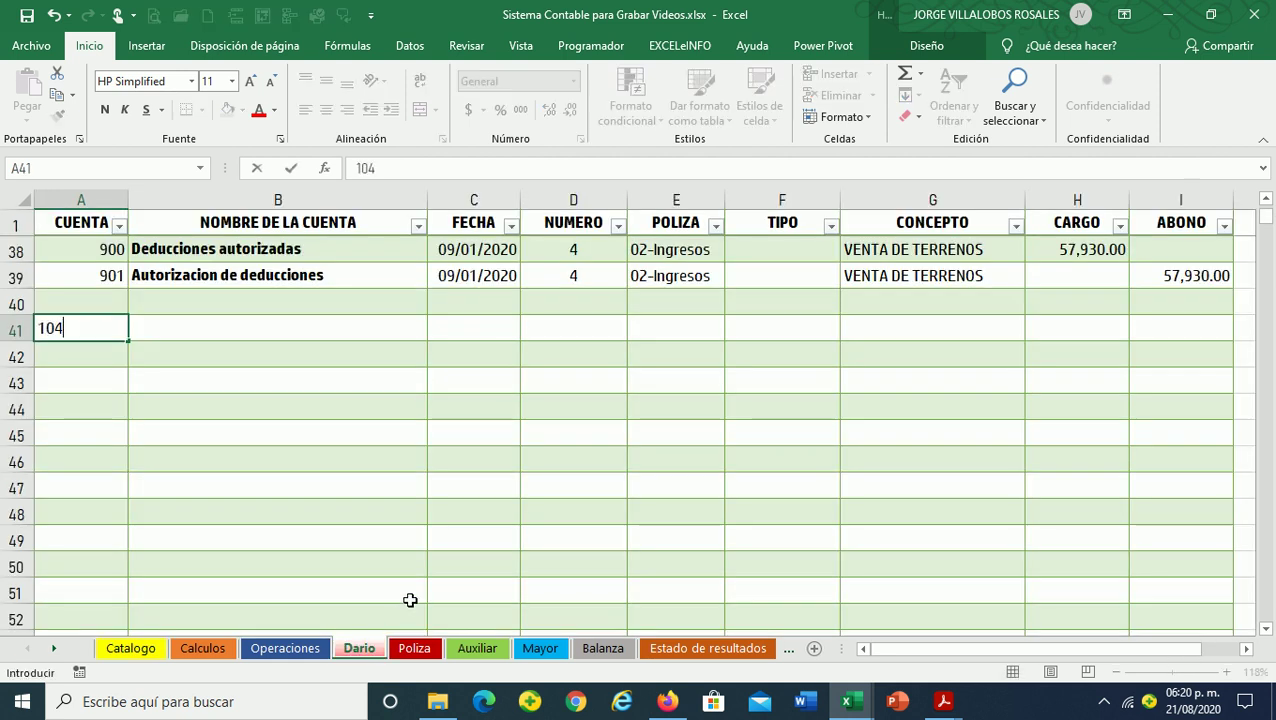
{"action": "key", "text": "Tab"}
{"action": "type", "text": "Clientes"}
{"action": "key", "text": "Return"}
{"action": "type", "text": "104.001"}
{"action": "key", "text": "Return"}
{"action": "key", "text": "Up"}
{"action": "key", "text": "Up"}
{"action": "key", "text": "Right"}
{"action": "key", "text": "Down"}
{"action": "key", "text": "Down"}
{"action": "key", "text": "Left"}
Add accounts 500 COSTO DE VENTA and 500.001 Computadoras
{"action": "type", "text": "500"}
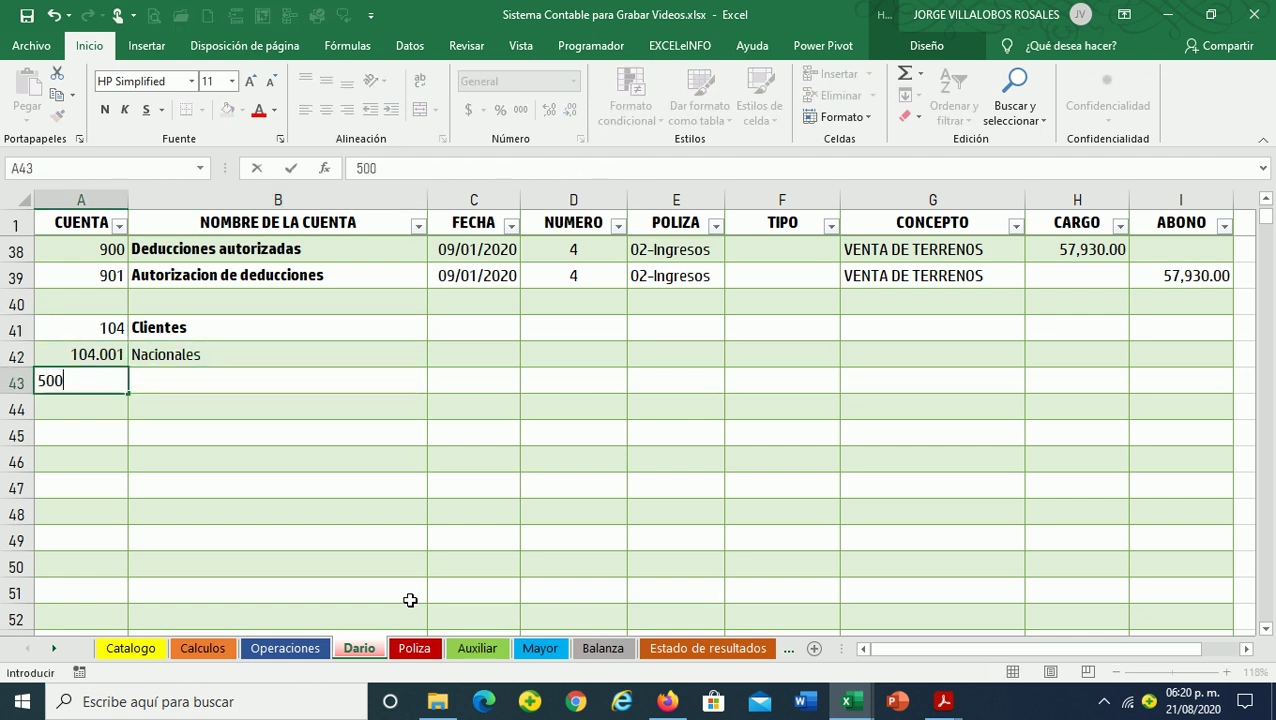
{"action": "key", "text": "Tab"}
{"action": "type", "text": "COSTO DE VENTA"}
{"action": "key", "text": "Return"}
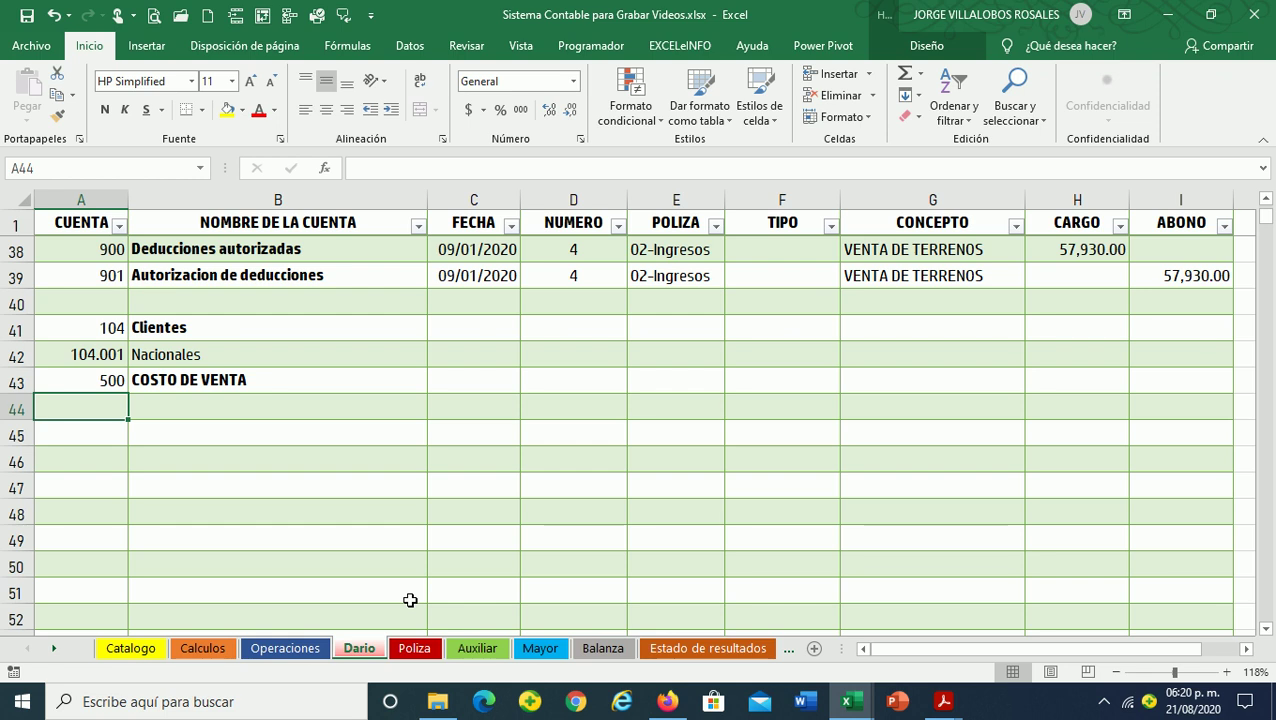
{"action": "type", "text": "500.001"}
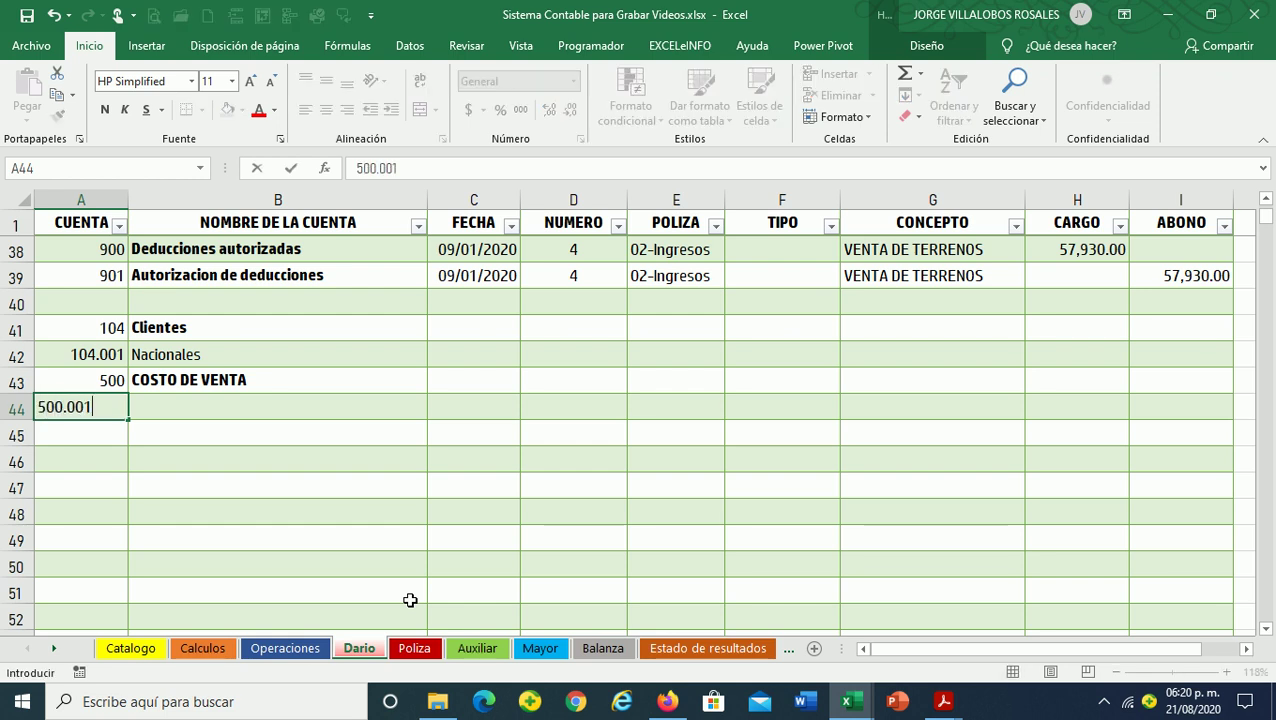
{"action": "key", "text": "Return"}
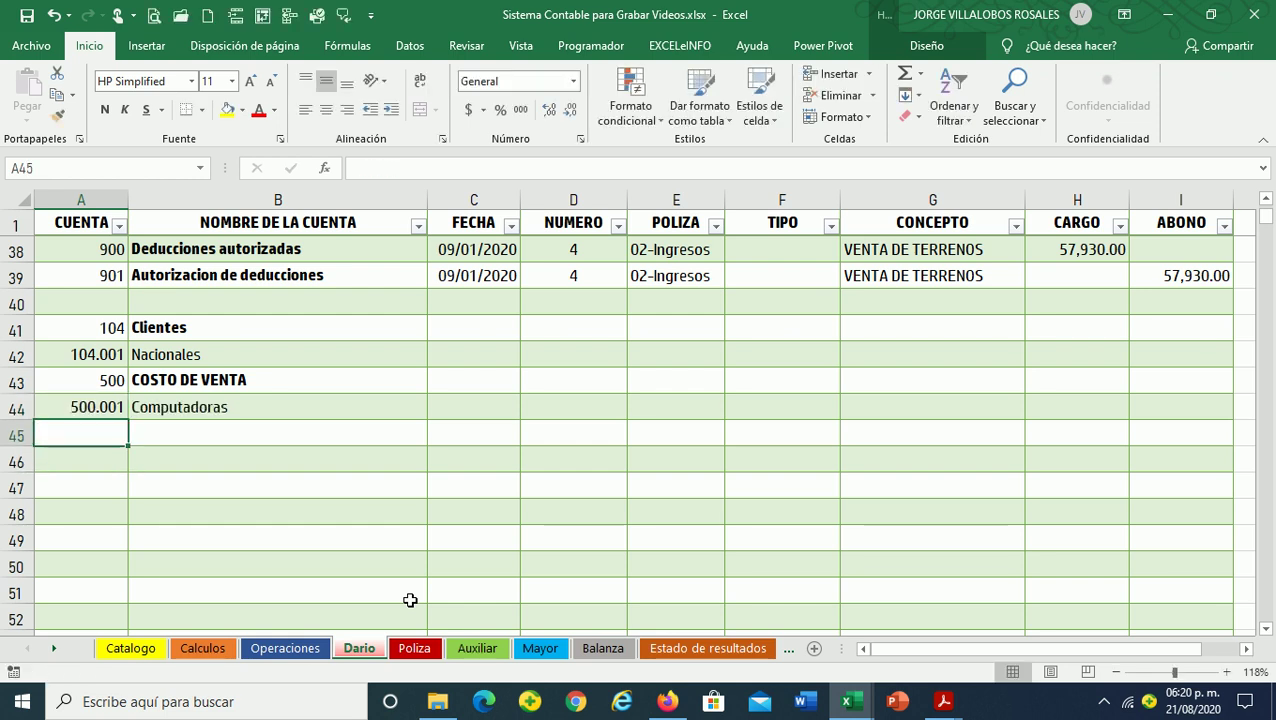
{"action": "key", "text": "Up"}
{"action": "key", "text": "Right"}
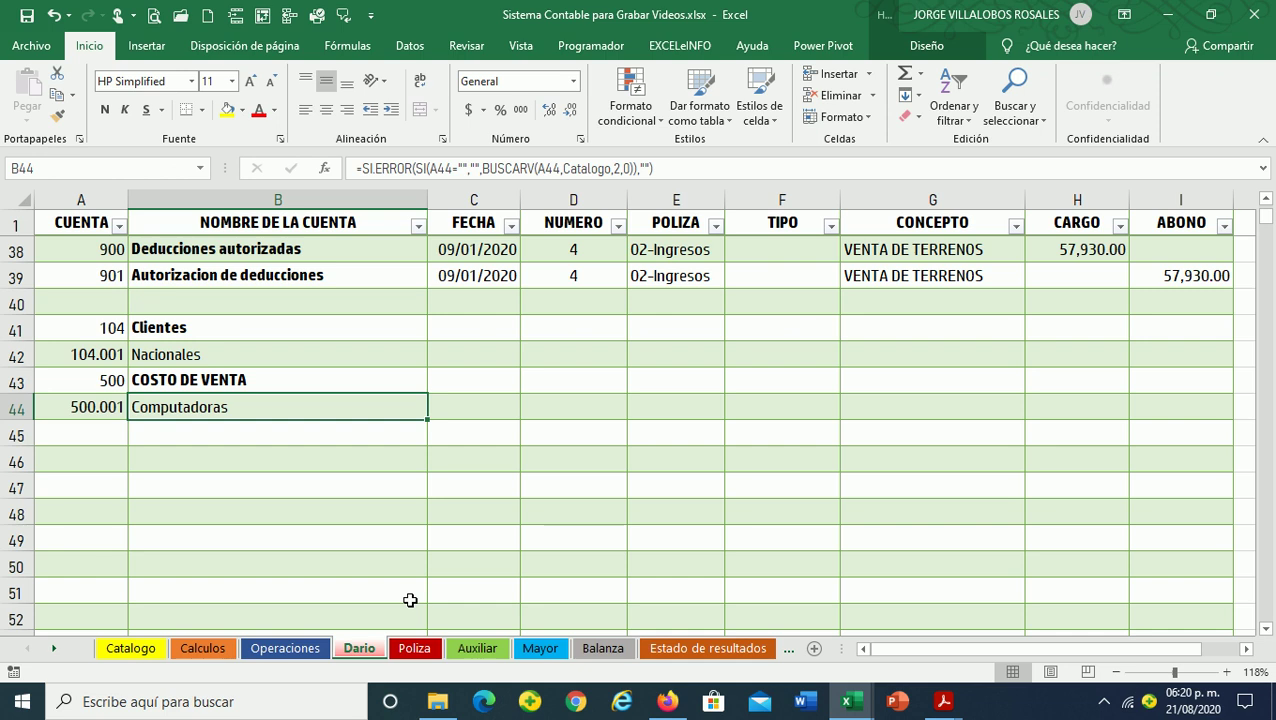
{"action": "key", "text": "Left"}
{"action": "key", "text": "Down"}
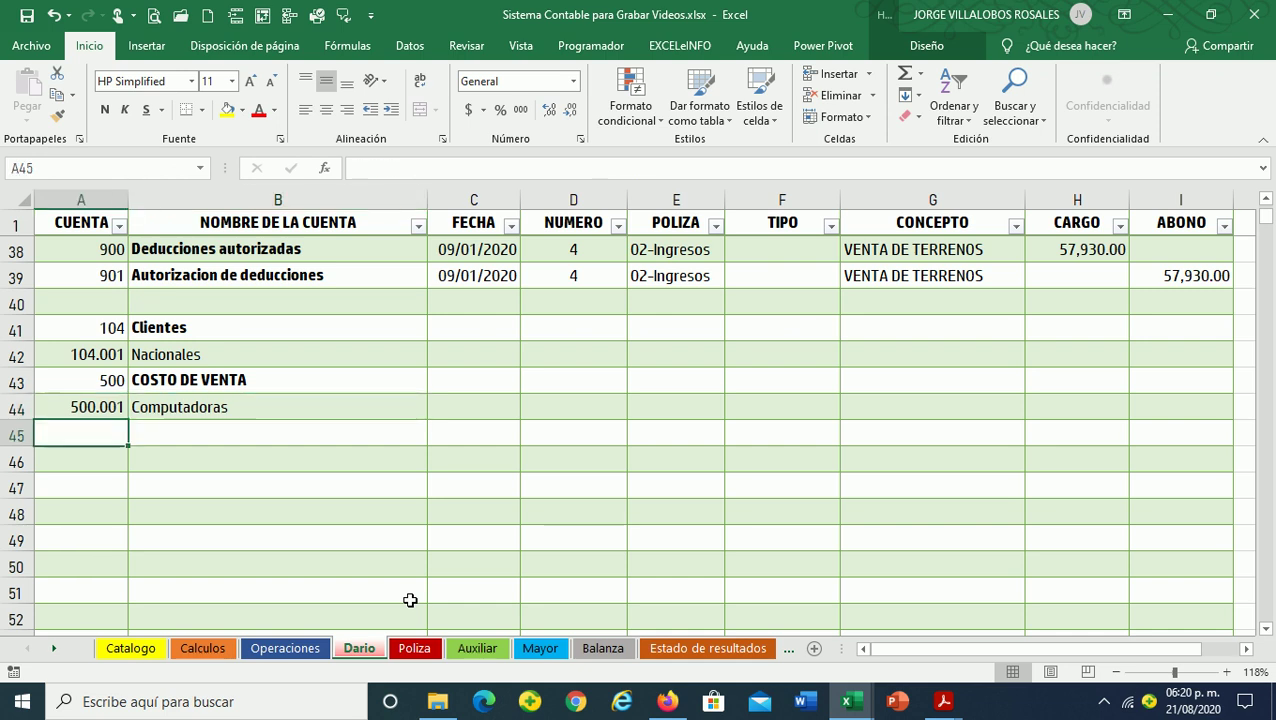
Add accounts 400 INGRESOS and 400.001 Computadoras
{"action": "type", "text": "400"}
{"action": "key", "text": "Return"}
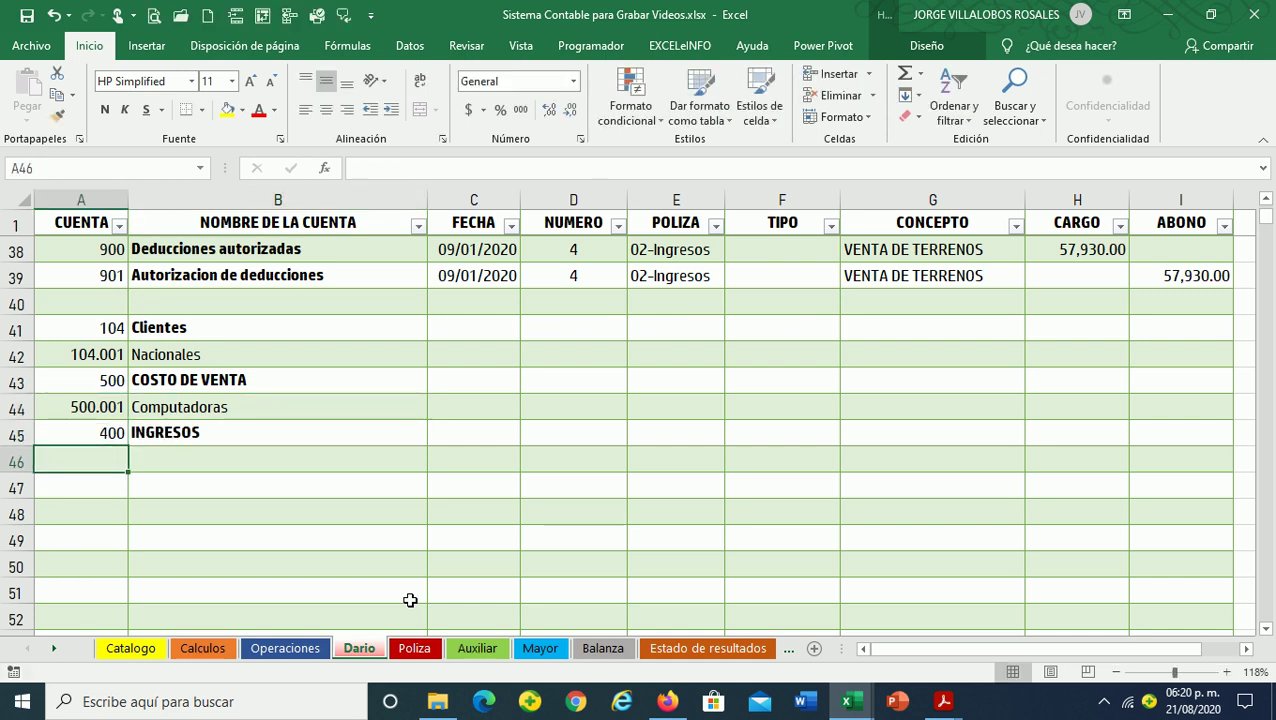
{"action": "type", "text": "400.001"}
{"action": "key", "text": "Return"}
{"action": "key", "text": "Right"}
{"action": "key", "text": "Left"}
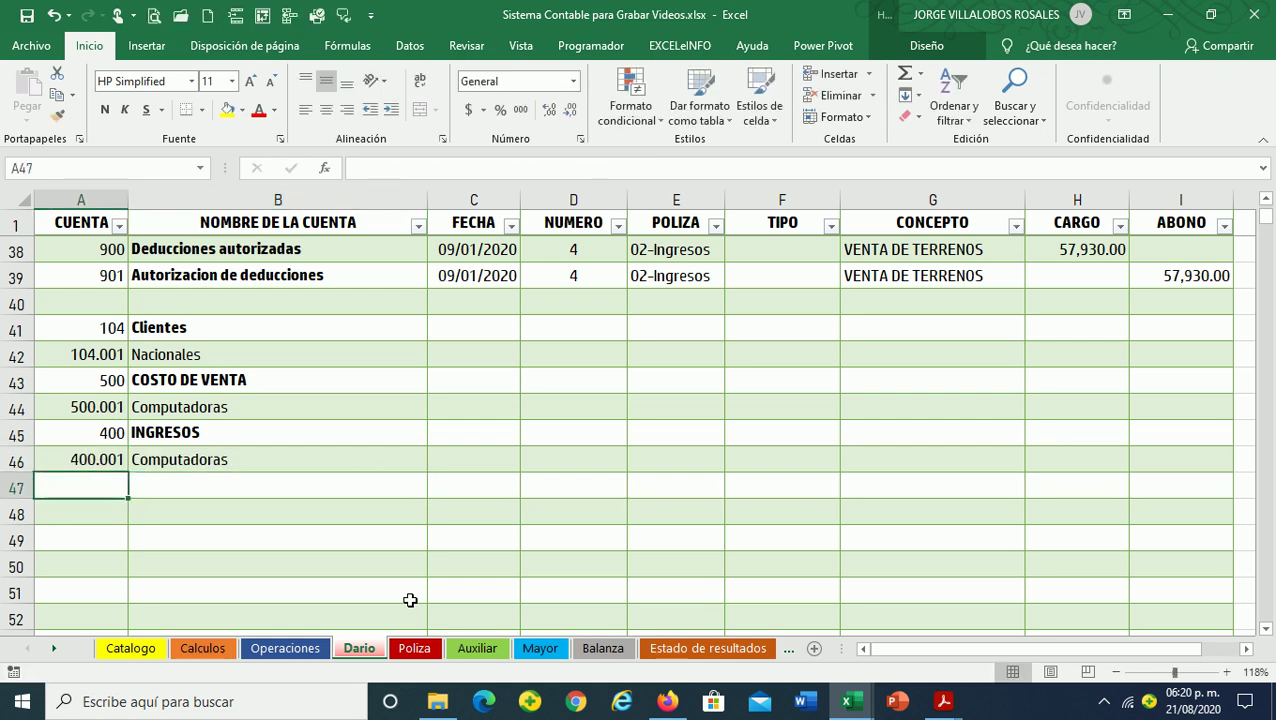
Add accounts 211 IVA POR TRASLADAR, 115 INVENTARIOS and 115.001 Computadoras
{"action": "type", "text": "211"}
{"action": "key", "text": "Return"}
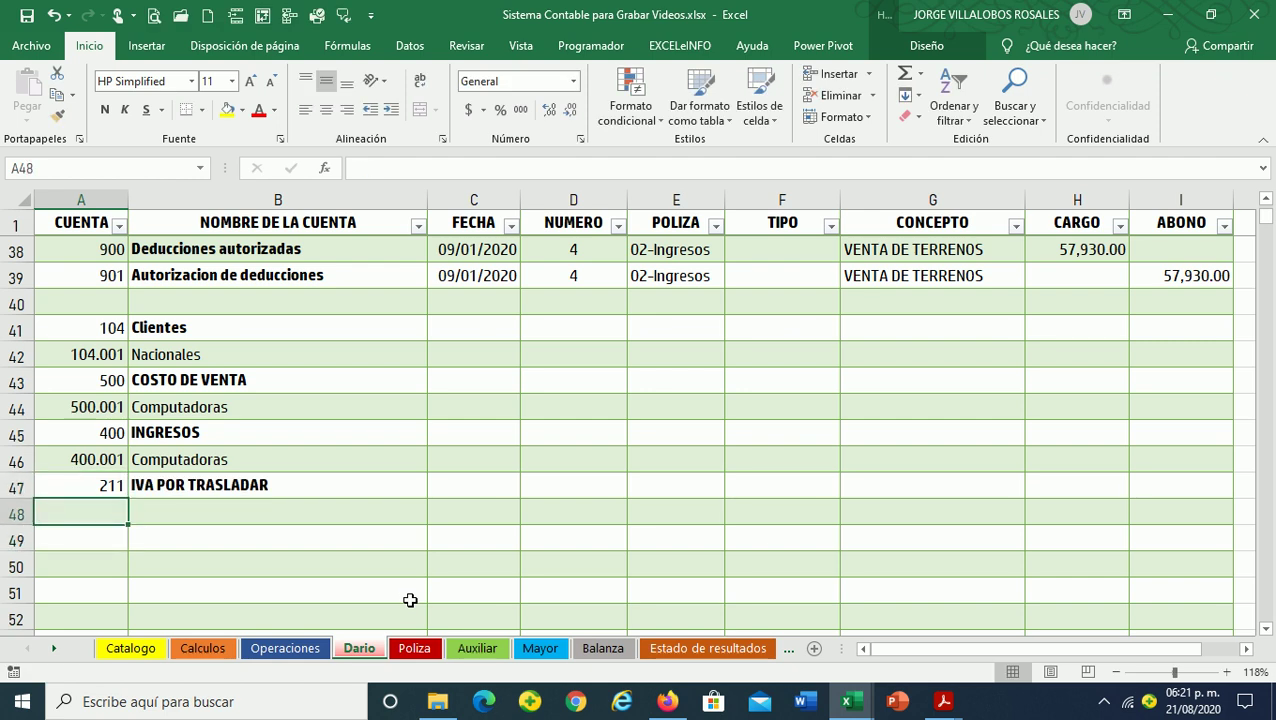
{"action": "type", "text": "5"}
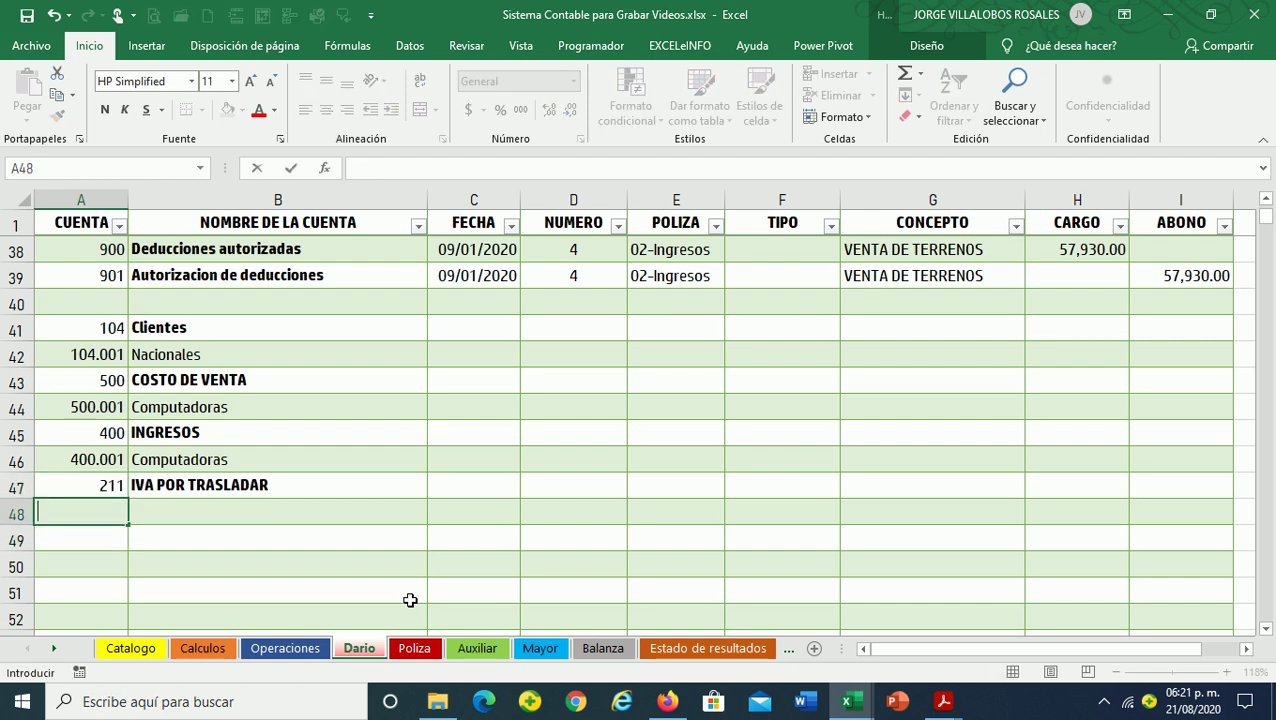
{"action": "type", "text": "5"}
{"action": "key", "text": "Return"}
{"action": "type", "text": "115.001"}
{"action": "key", "text": "Return"}
{"action": "key", "text": "Up"}
{"action": "key", "text": "Up"}
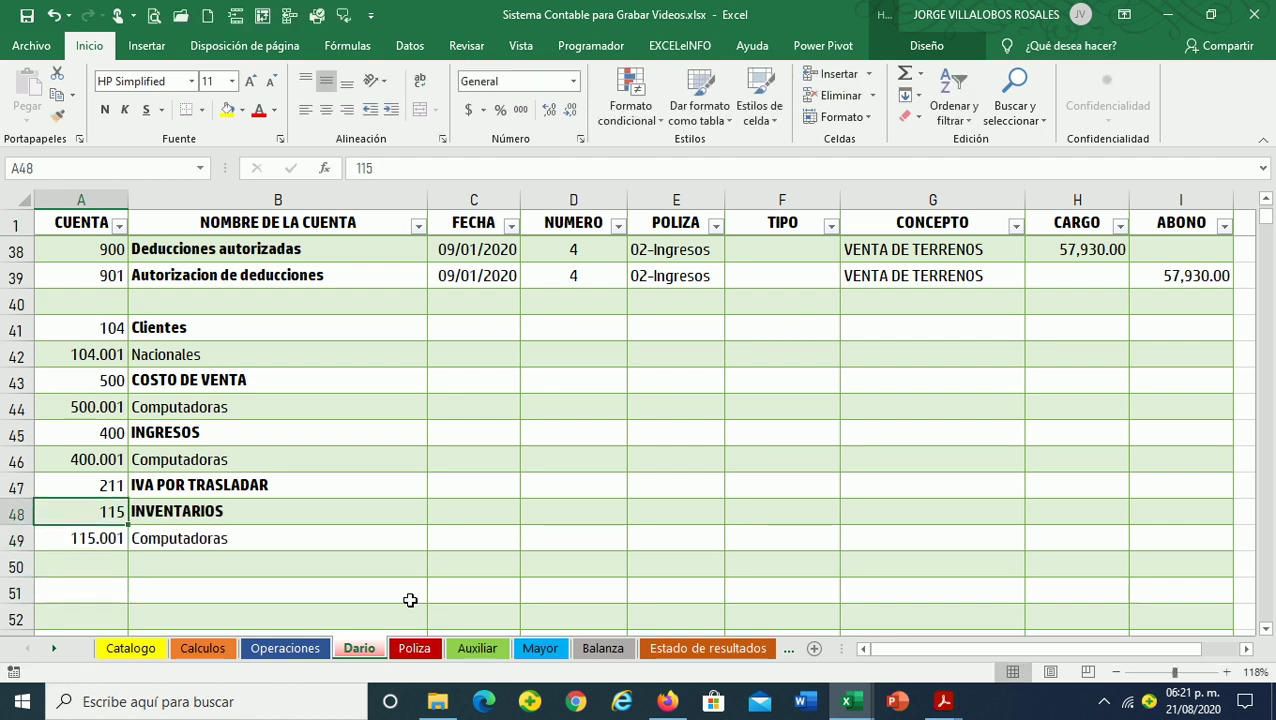
{"action": "key", "text": "Right"}
{"action": "key", "text": "Right"}
{"action": "key", "text": "Up"}
{"action": "key", "text": "Up"}
{"action": "key", "text": "Up"}
{"action": "key", "text": "Up"}
{"action": "key", "text": "Up"}
{"action": "key", "text": "Up"}
{"action": "key", "text": "Up"}
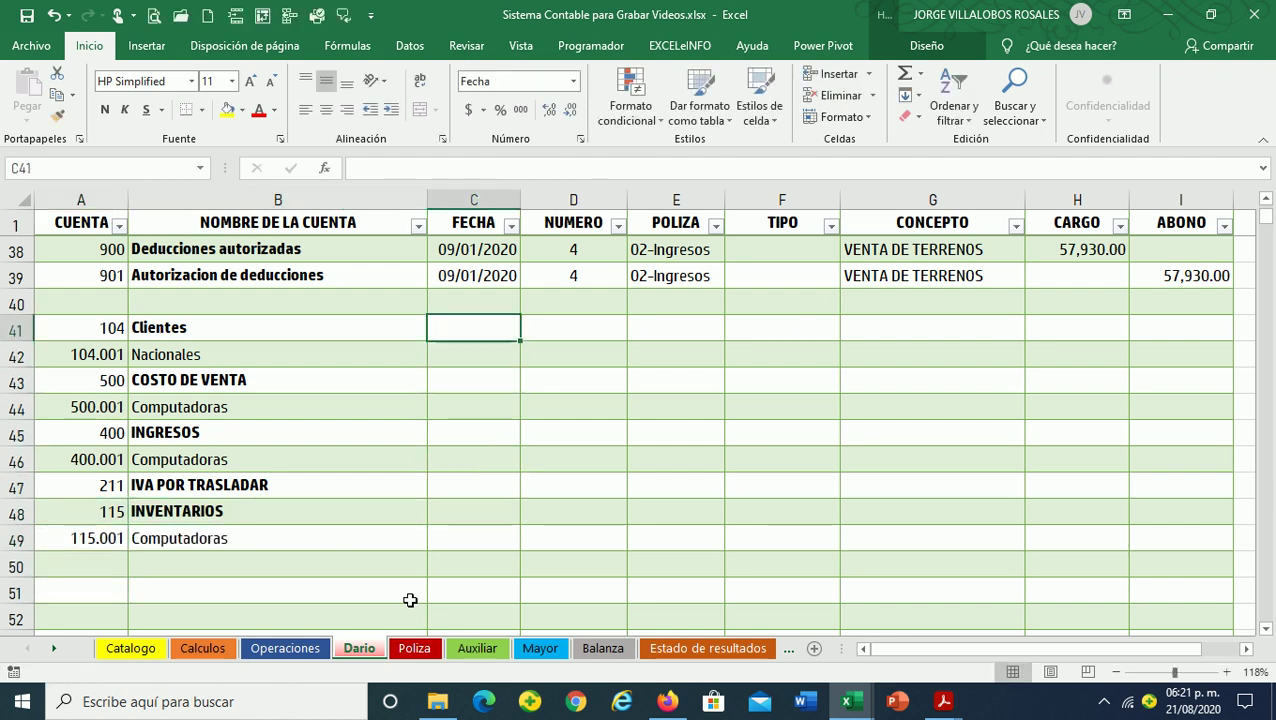
Confirm the date on Operaciones, then enter date 11/01/2020 and number 5 in row 41
{"action": "left_click", "coordinate": [287, 648]}
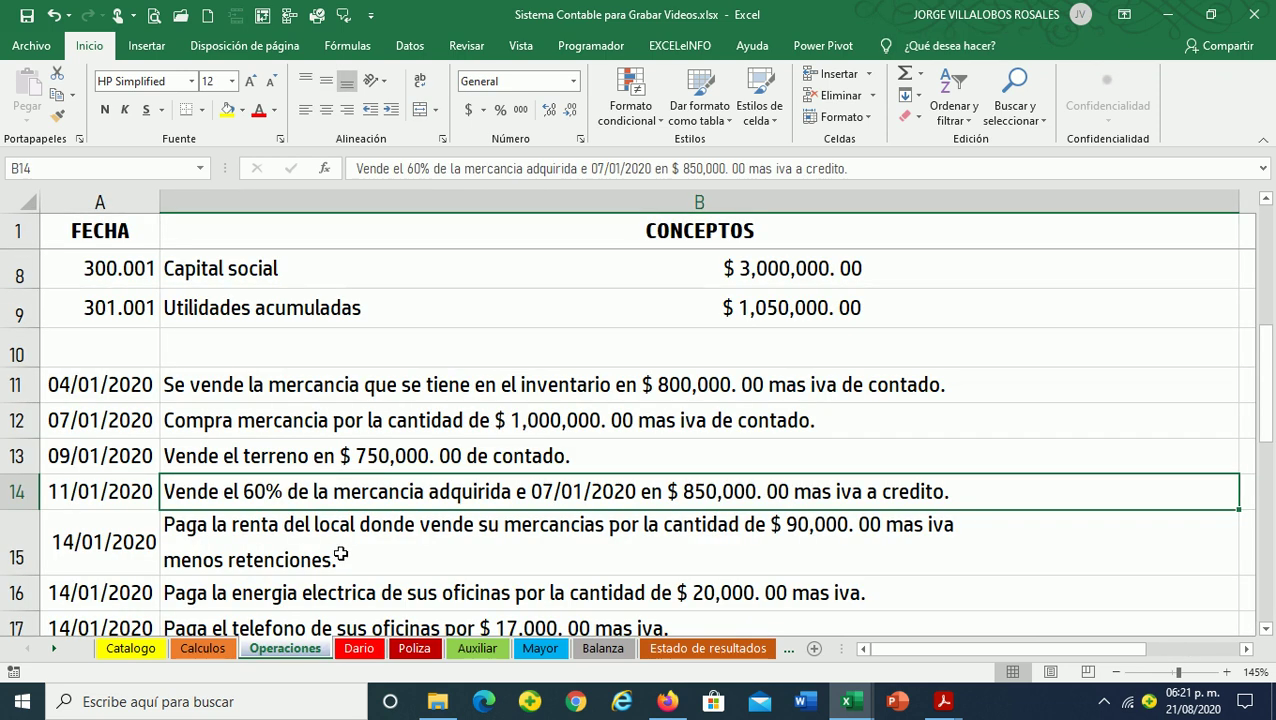
{"action": "left_click", "coordinate": [95, 502]}
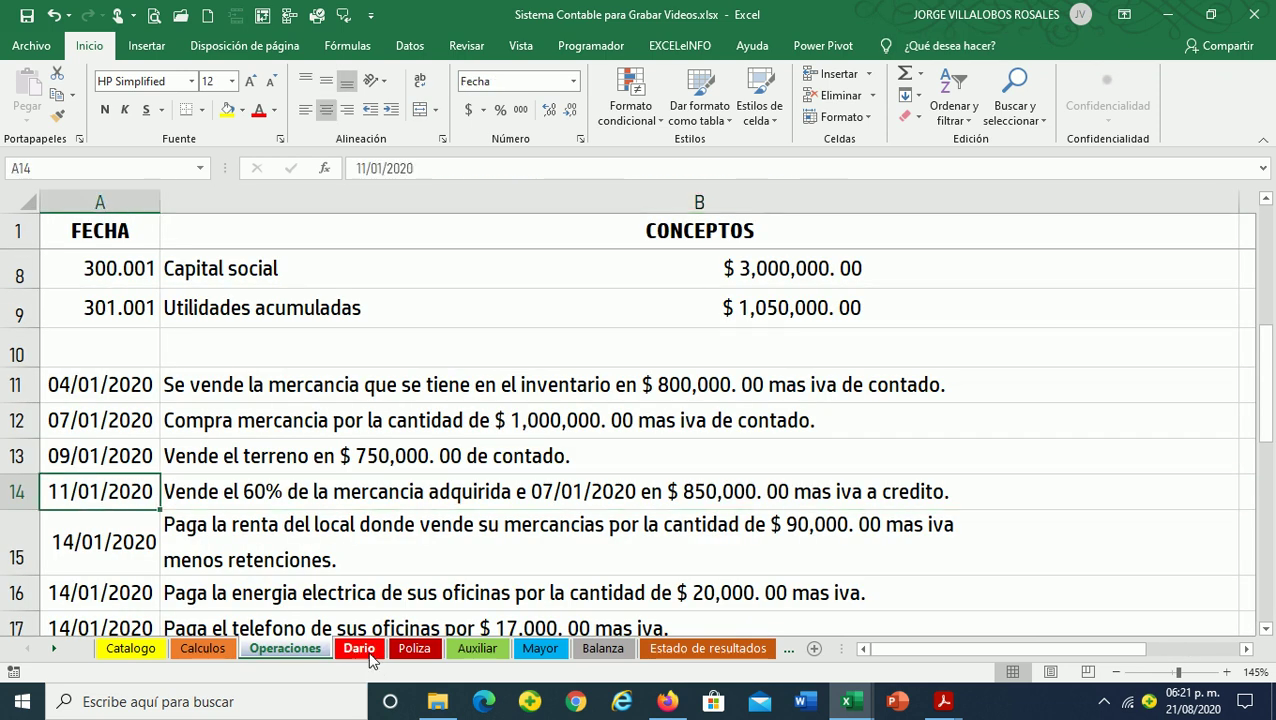
{"action": "left_click", "coordinate": [362, 650]}
{"action": "type", "text": "11/01/2020"}
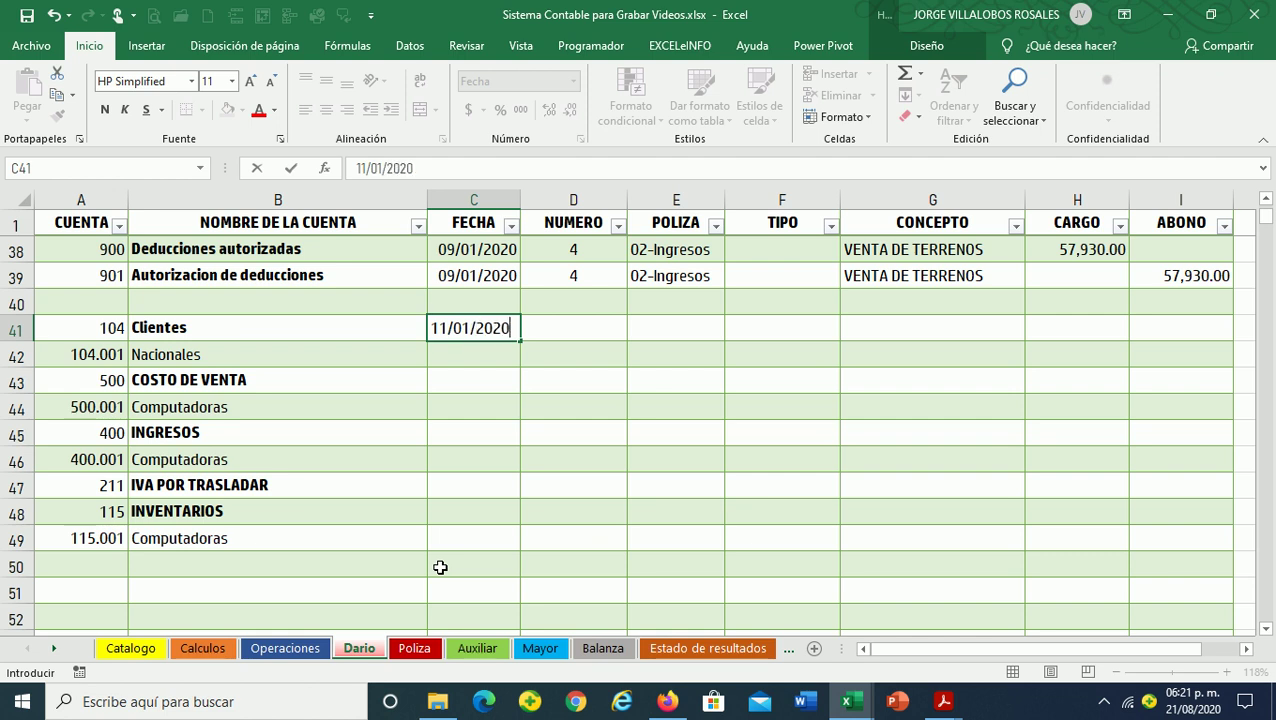
{"action": "key", "text": "Return"}
{"action": "key", "text": "Up"}
{"action": "key", "text": "Right"}
{"action": "type", "text": "5"}
{"action": "key", "text": "Return"}
{"action": "key", "text": "Return"}
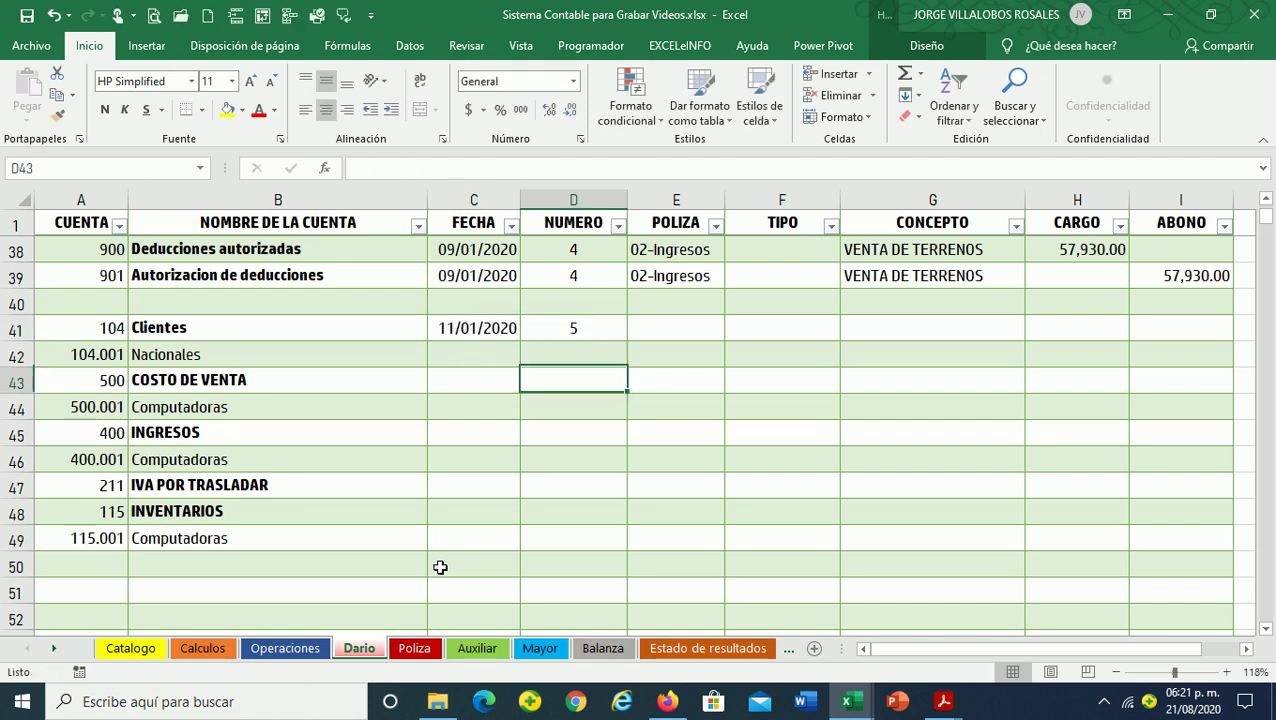
Set row 41's poliza to 01-Diario and its concept to VENTA DE MERCANCIAS
{"action": "key", "text": "Up"}
{"action": "key", "text": "Up"}
{"action": "key", "text": "Right"}
{"action": "left_click", "coordinate": [733, 334]}
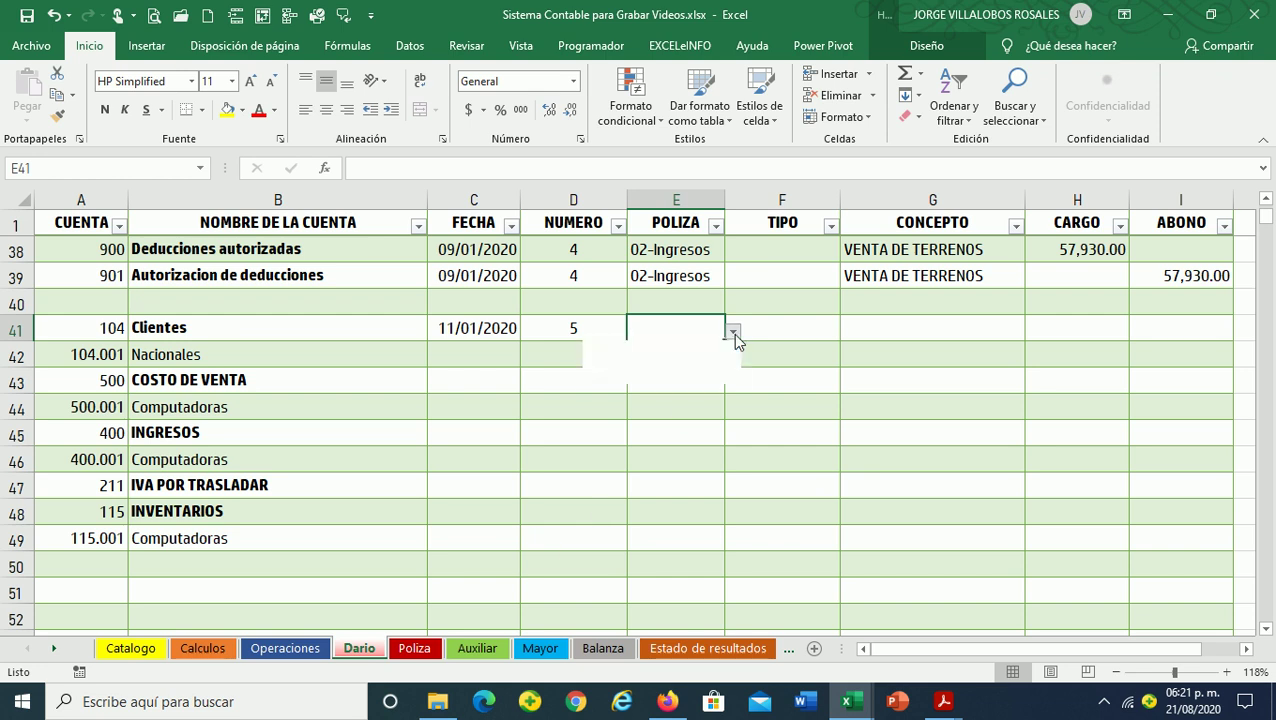
{"action": "left_click", "coordinate": [673, 348]}
{"action": "left_click", "coordinate": [792, 325]}
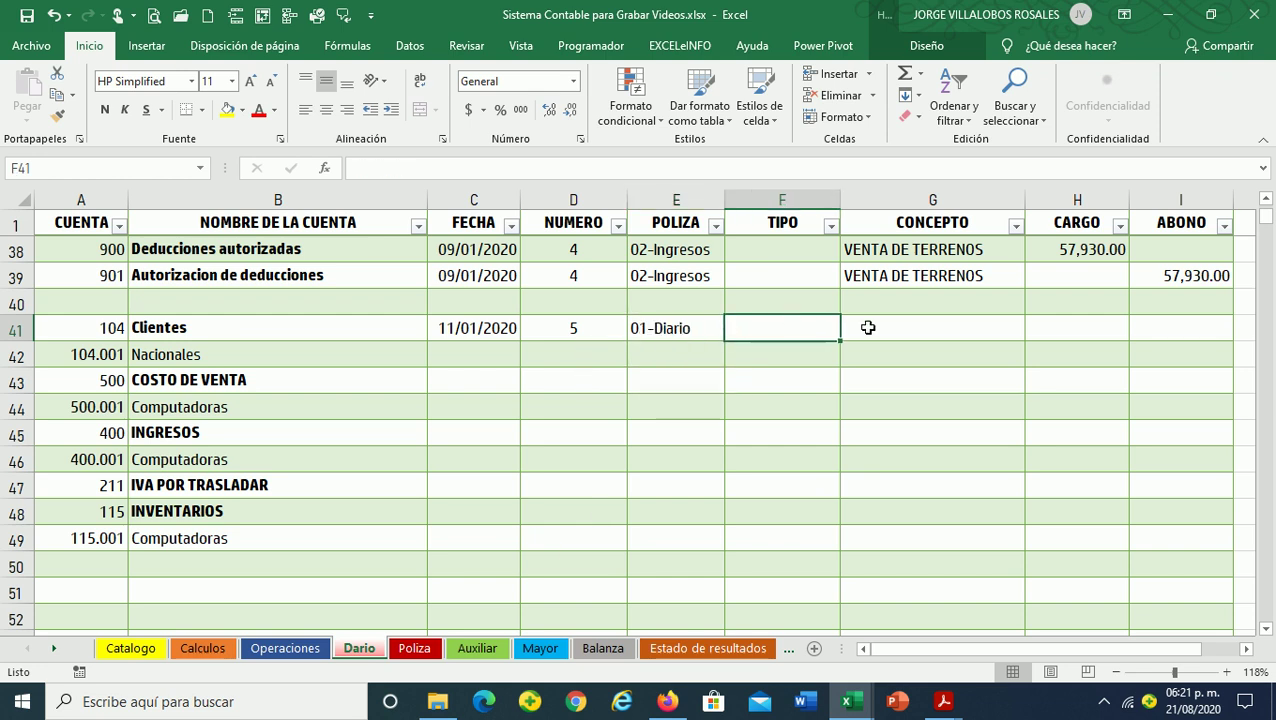
{"action": "left_click", "coordinate": [868, 328]}
{"action": "type", "text": "VEN"}
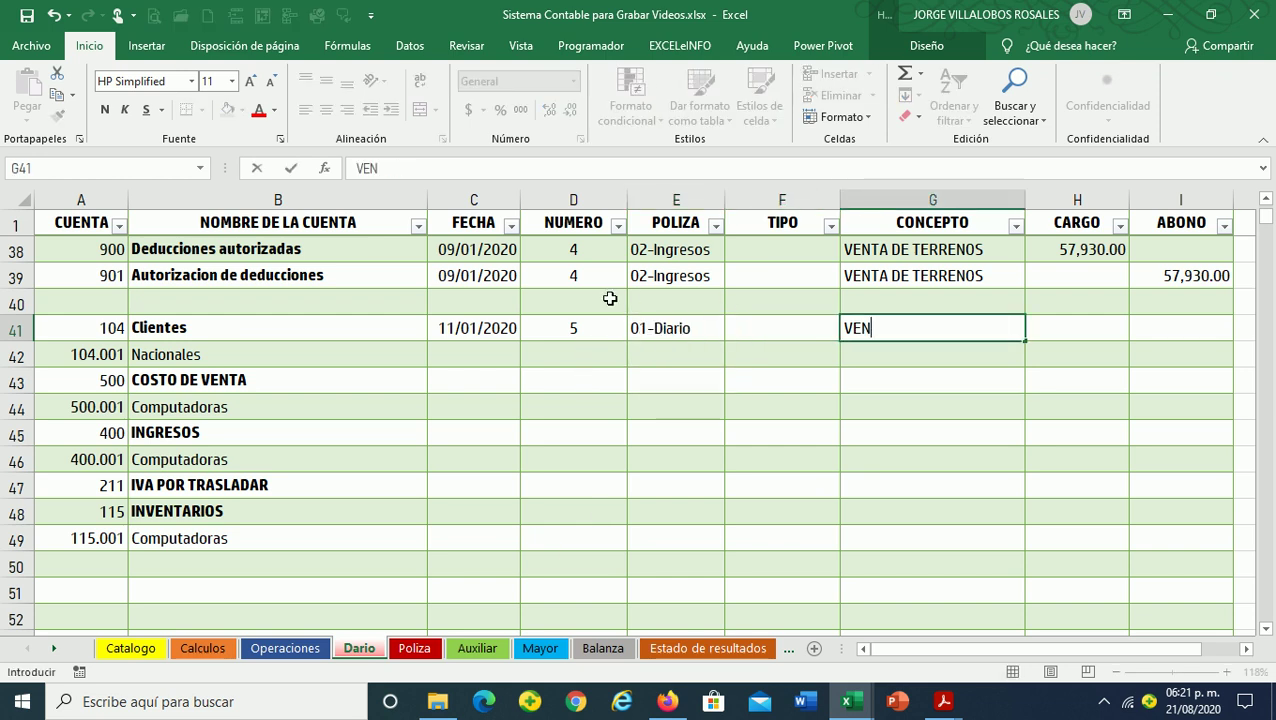
{"action": "type", "text": "TA DE M"}
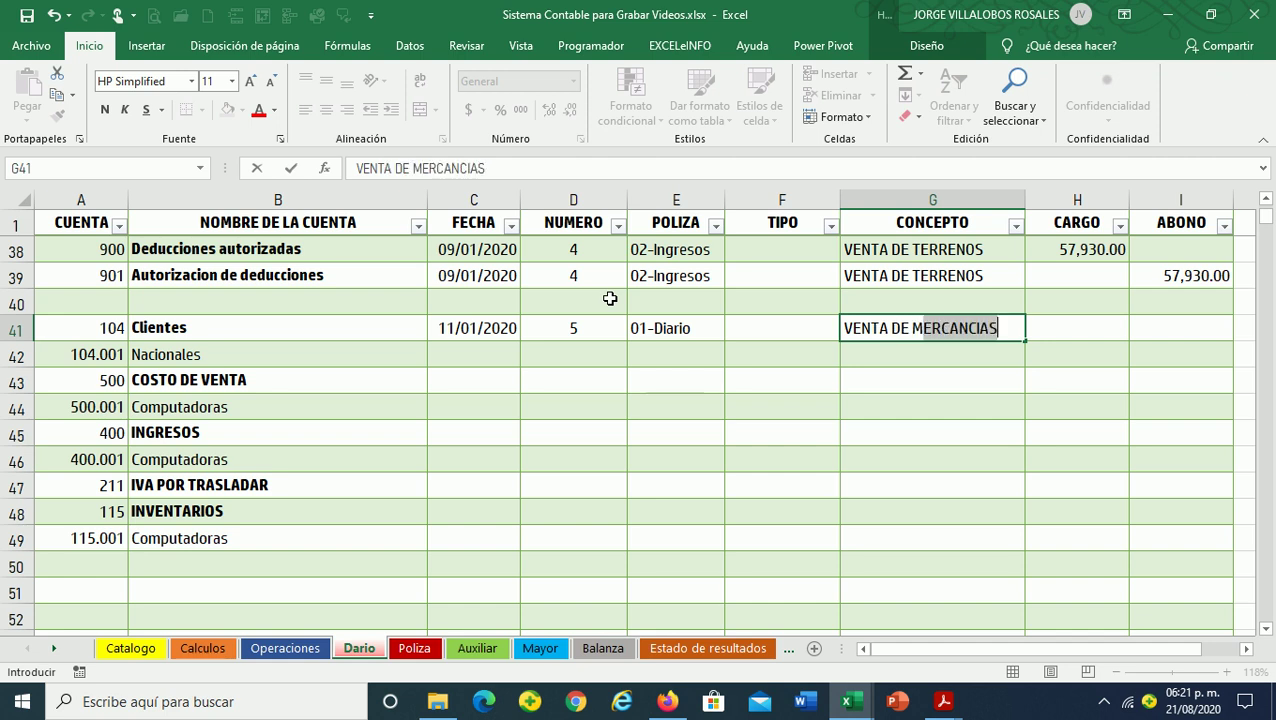
{"action": "key", "text": "Left"}
{"action": "key", "text": "Left"}
{"action": "key", "text": "Left"}
{"action": "key", "text": "Left"}
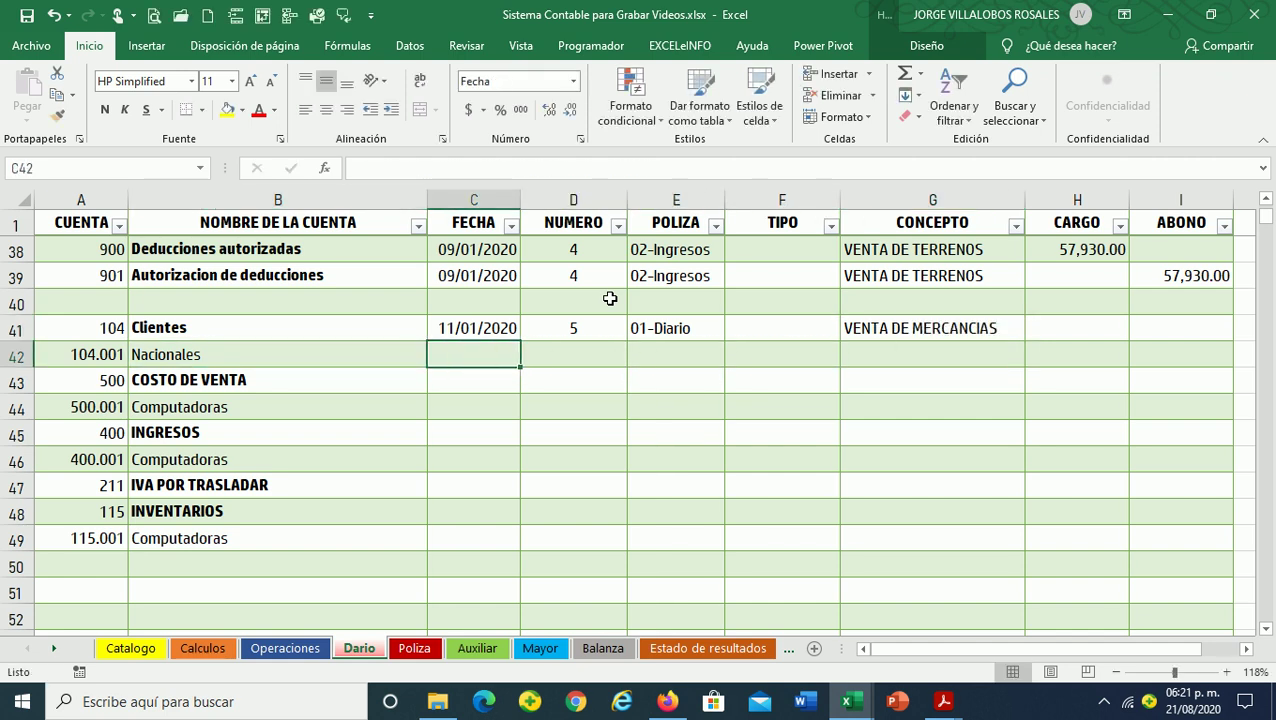
Fill row 41's date, number, poliza and concept down through row 49 with Ctrl+D
{"action": "key", "text": "shift+Right"}
{"action": "key", "text": "shift+Right"}
{"action": "key", "text": "shift+Right"}
{"action": "key", "text": "shift+Right"}
{"action": "key", "text": "shift+Down"}
{"action": "key", "text": "shift+Down"}
{"action": "key", "text": "shift+Down"}
{"action": "key", "text": "shift+Down"}
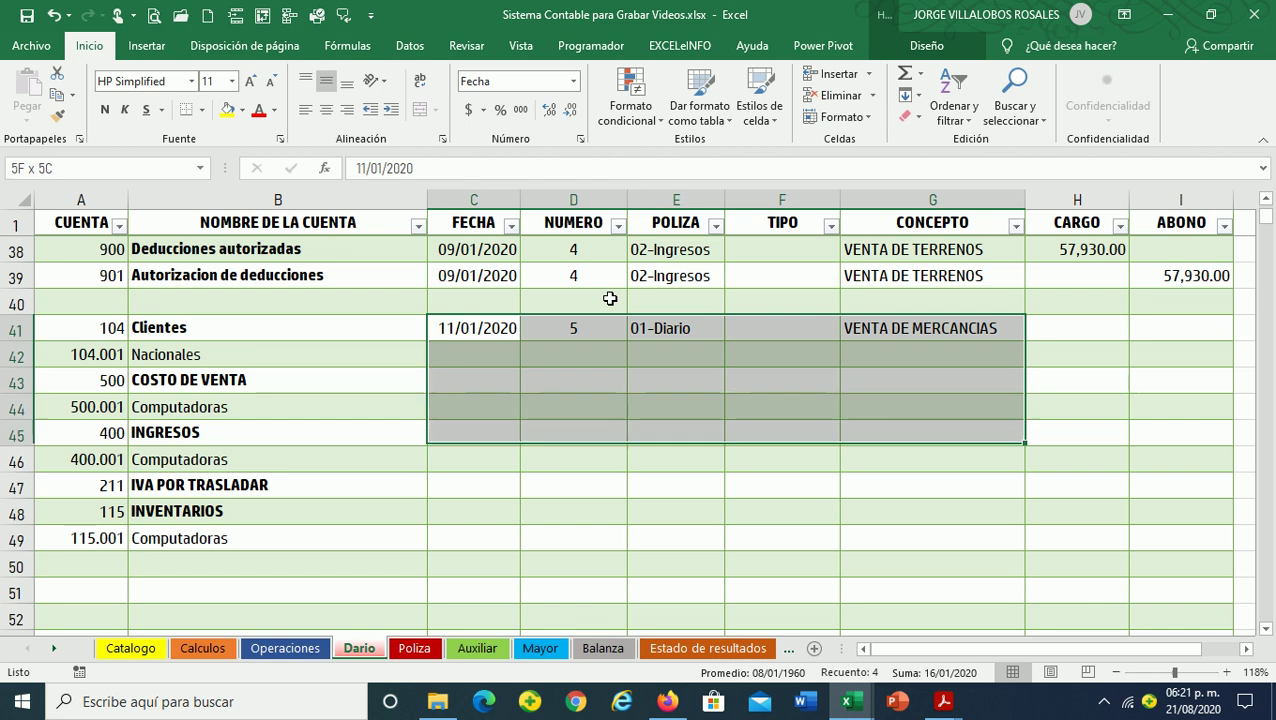
{"action": "key", "text": "shift+Down"}
{"action": "key", "text": "shift+Down"}
{"action": "key", "text": "shift+Down"}
{"action": "key", "text": "shift+Down"}
{"action": "key", "text": "ctrl+d"}
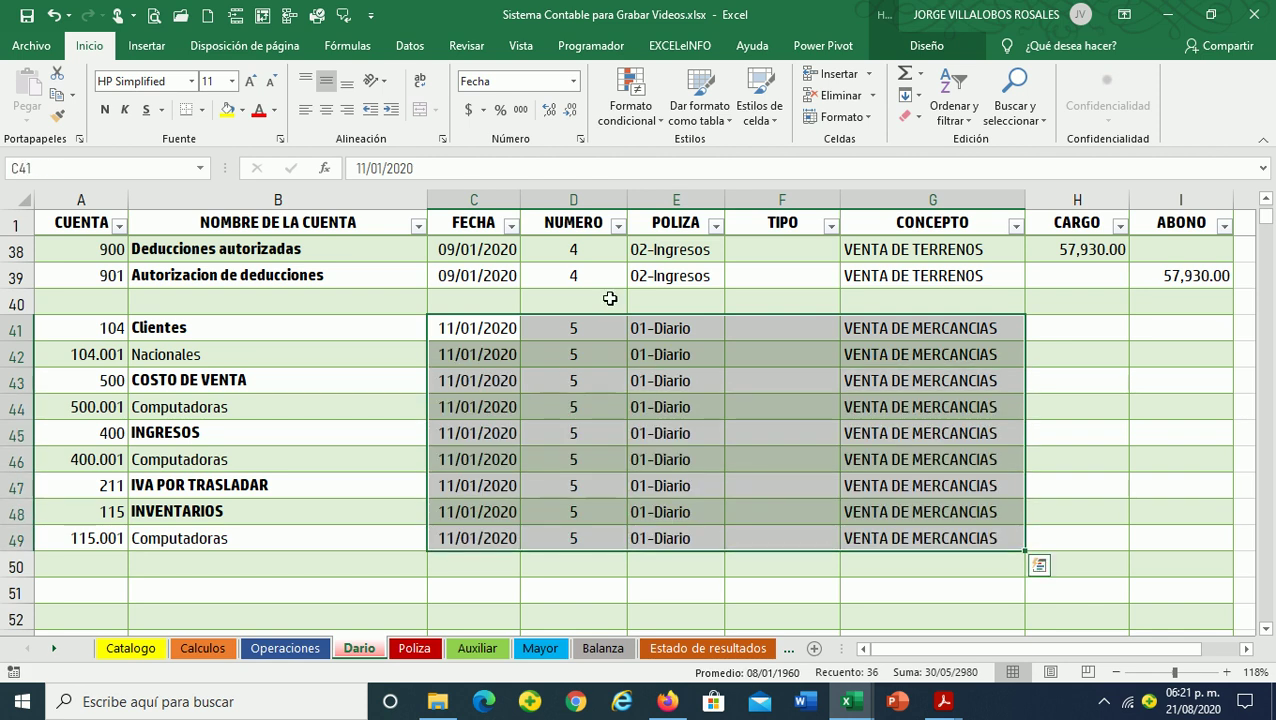
{"action": "key", "text": "Right"}
{"action": "key", "text": "Left"}
{"action": "key", "text": "Left"}
{"action": "key", "text": "Left"}
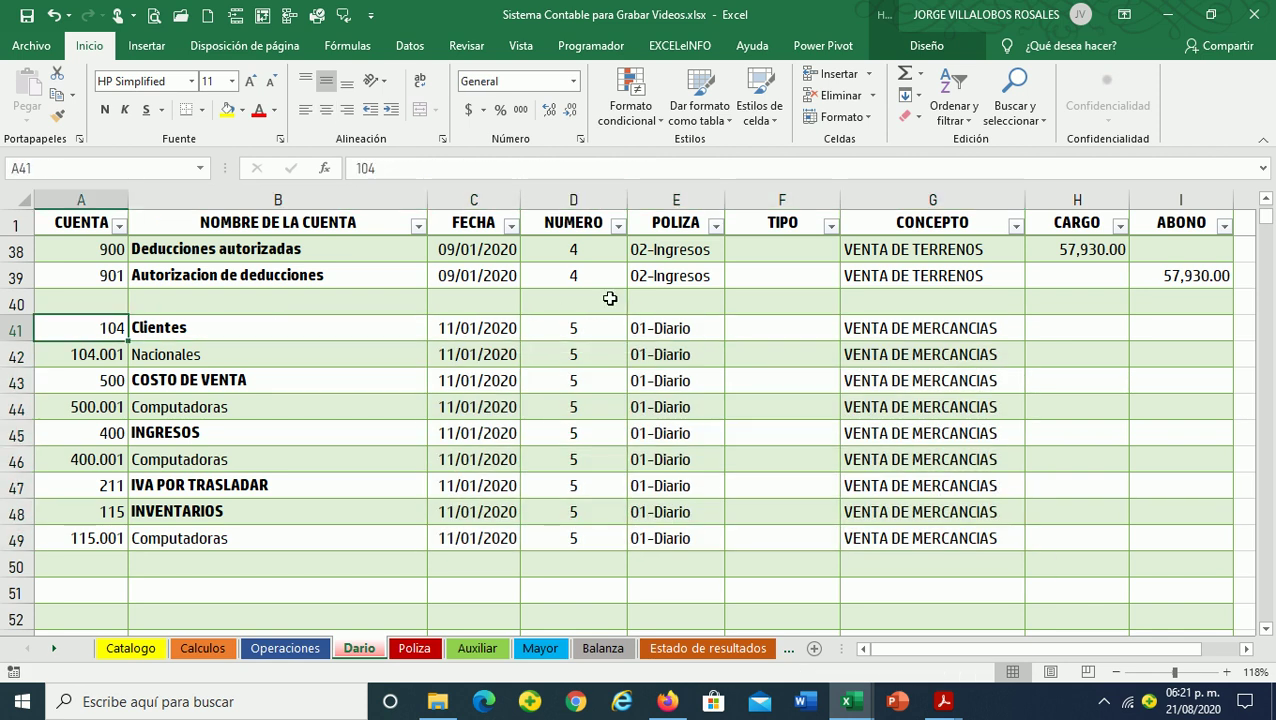
{"action": "key", "text": "Down"}
{"action": "key", "text": "Right"}
{"action": "key", "text": "Right"}
{"action": "key", "text": "Right"}
{"action": "key", "text": "Right"}
{"action": "key", "text": "Right"}
{"action": "key", "text": "Right"}
{"action": "key", "text": "Right"}
{"action": "key", "text": "Left"}
{"action": "key", "text": "Left"}
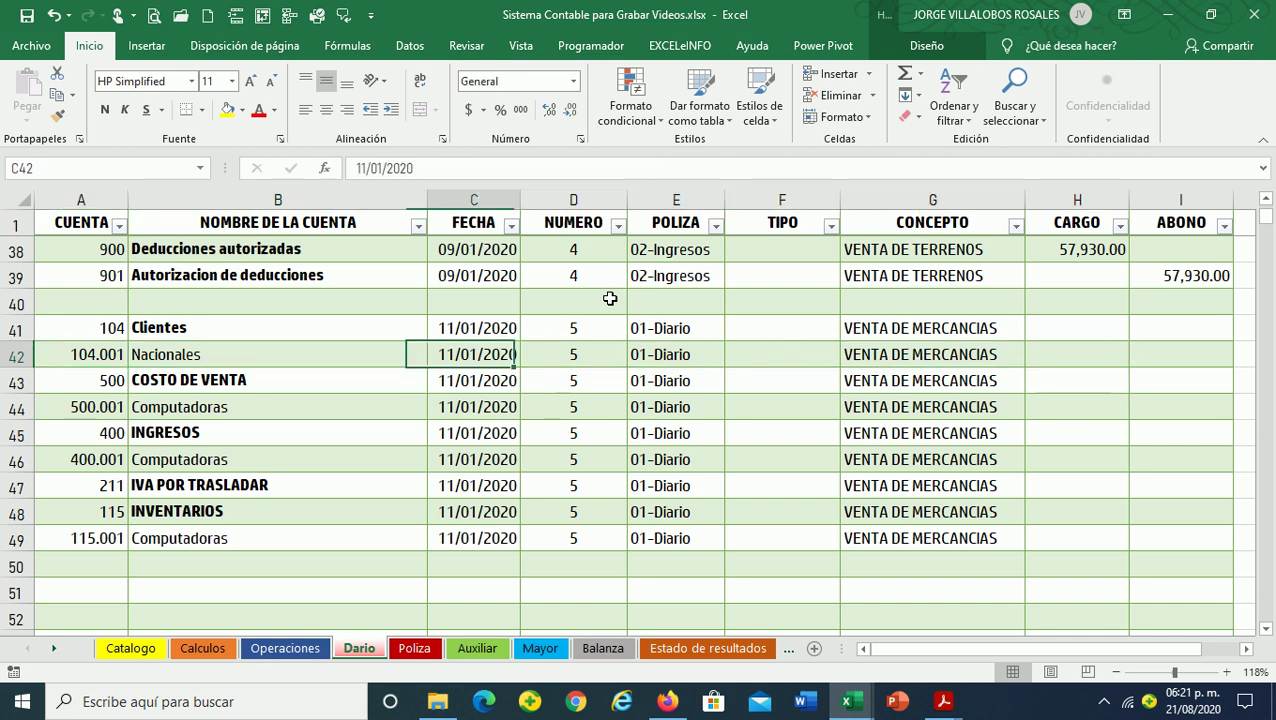
{"action": "key", "text": "Right"}
{"action": "key", "text": "Right"}
{"action": "key", "text": "Right"}
{"action": "key", "text": "Right"}
{"action": "key", "text": "Right"}
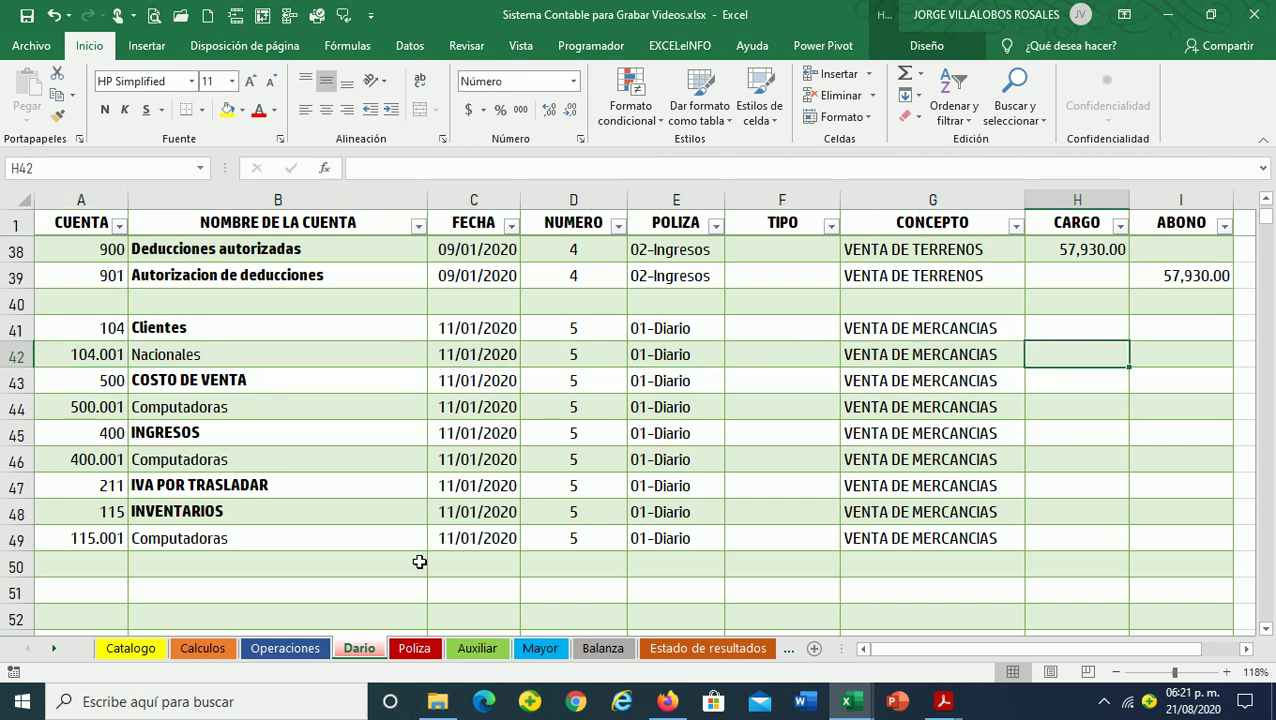
After checking the sale on Operaciones, charge =850000*1.16 (986,000.00) to Nacionales in H42
{"action": "left_click", "coordinate": [287, 648]}
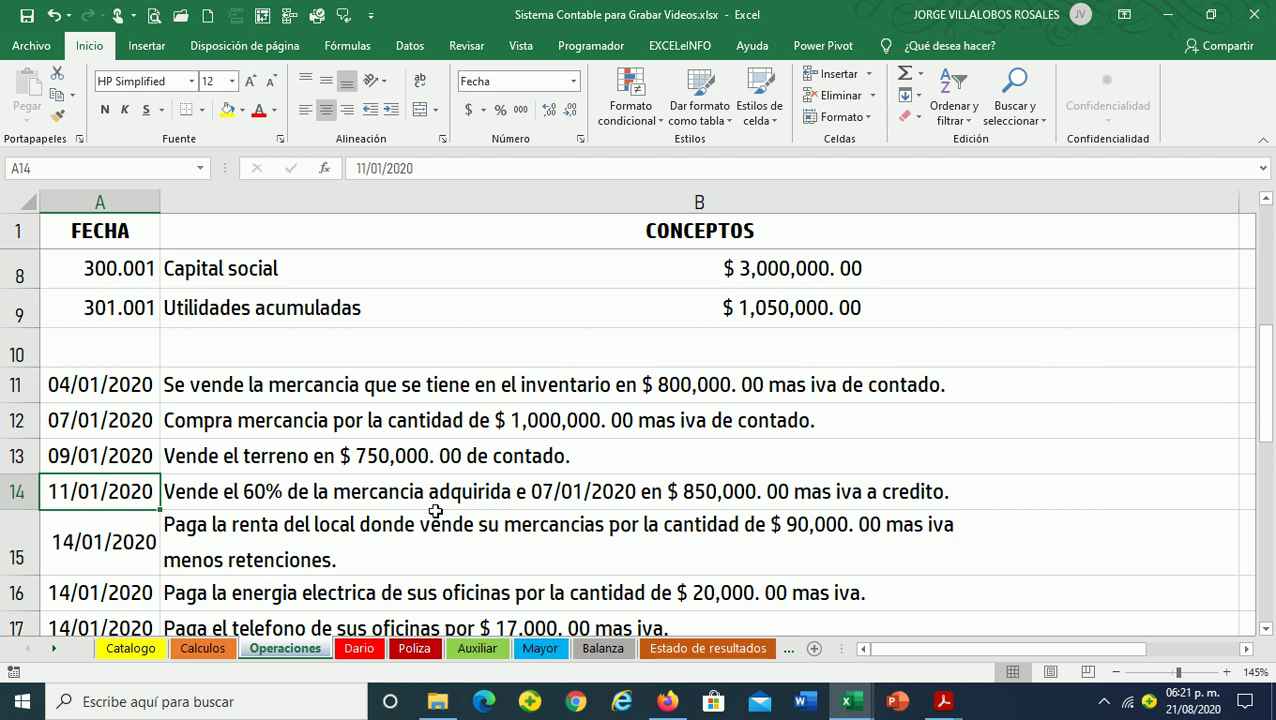
{"action": "left_click", "coordinate": [360, 649]}
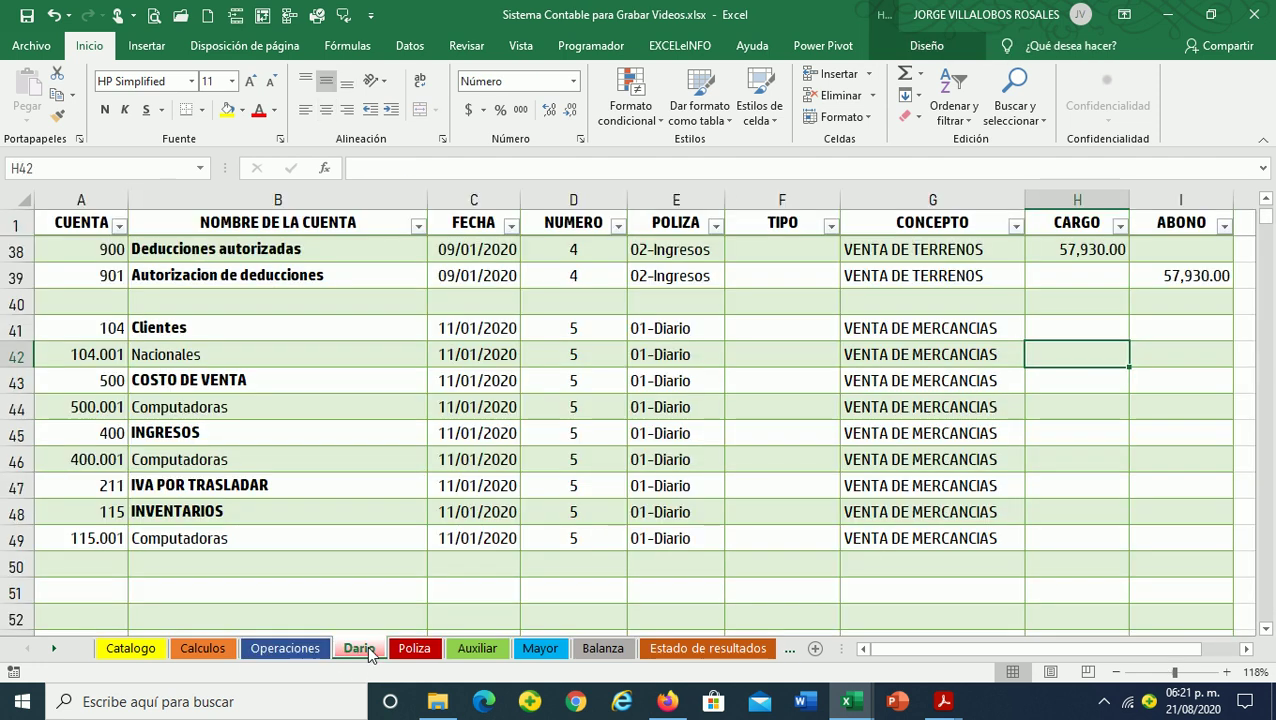
{"action": "type", "text": "=850000*1.16"}
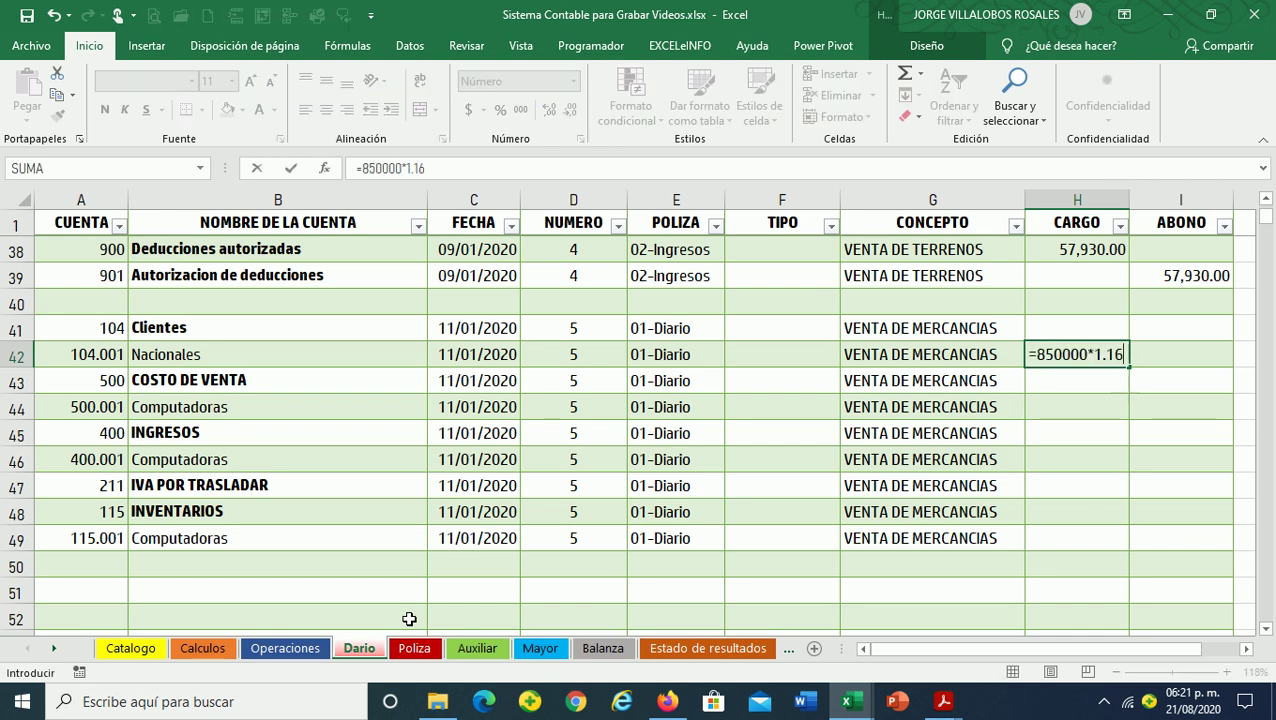
{"action": "key", "text": "Return"}
{"action": "key", "text": "Down"}
{"action": "key", "text": "Up"}
{"action": "key", "text": "Up"}
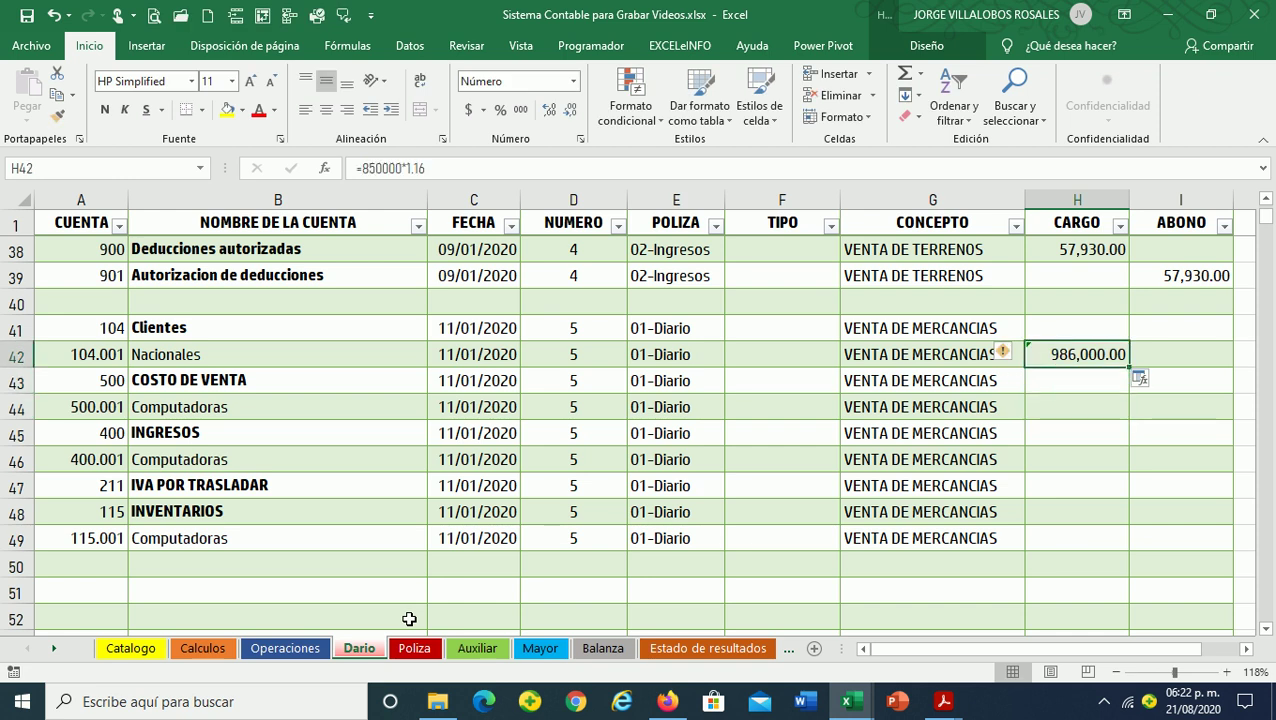
{"action": "key", "text": "Left"}
{"action": "key", "text": "Left"}
{"action": "key", "text": "Left"}
{"action": "key", "text": "Left"}
{"action": "key", "text": "Left"}
{"action": "key", "text": "Left"}
{"action": "key", "text": "Right"}
{"action": "key", "text": "Right"}
Charge 600,000.00 to the cost-of-sales Computadoras line in H44
{"action": "key", "text": "Left"}
{"action": "key", "text": "Left"}
{"action": "key", "text": "Down"}
{"action": "key", "text": "Down"}
{"action": "key", "text": "Right"}
{"action": "key", "text": "Right"}
{"action": "key", "text": "Right"}
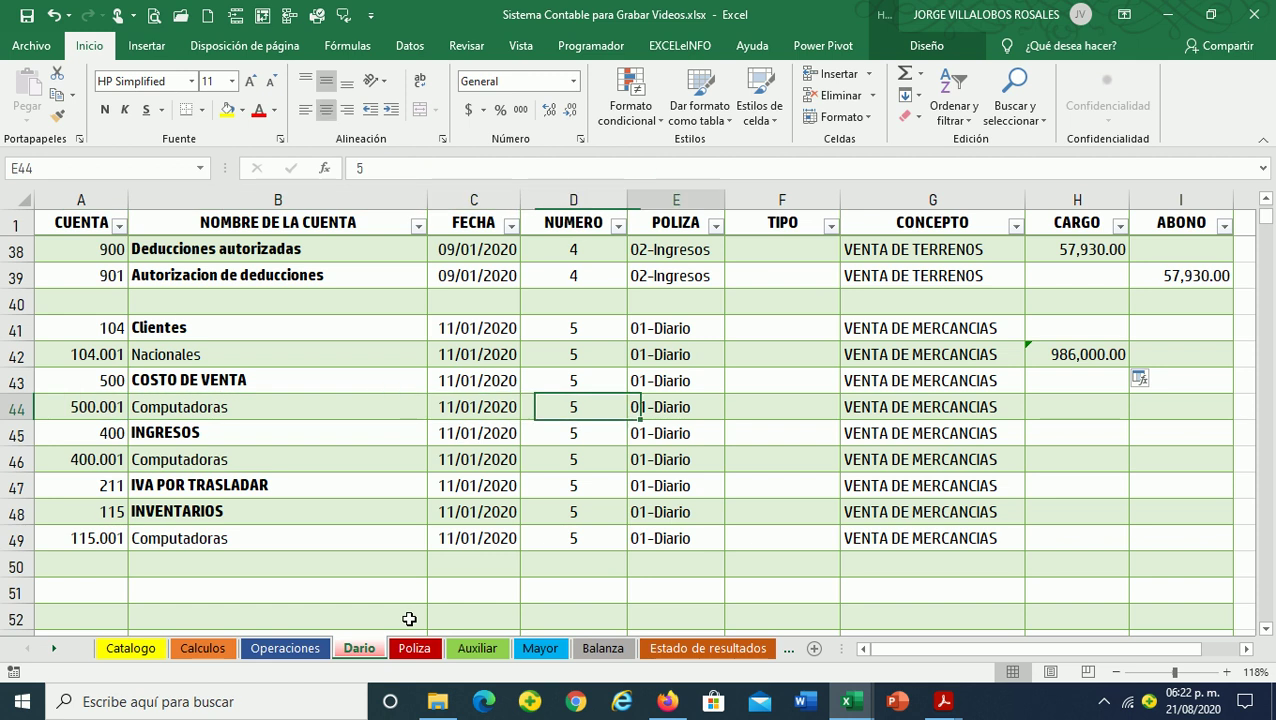
{"action": "key", "text": "Right"}
{"action": "key", "text": "Right"}
{"action": "key", "text": "Right"}
{"action": "type", "text": "600,00"}
{"action": "key", "text": "Return"}
{"action": "key", "text": "Left"}
{"action": "key", "text": "Left"}
{"action": "key", "text": "Left"}
{"action": "key", "text": "Left"}
{"action": "key", "text": "Left"}
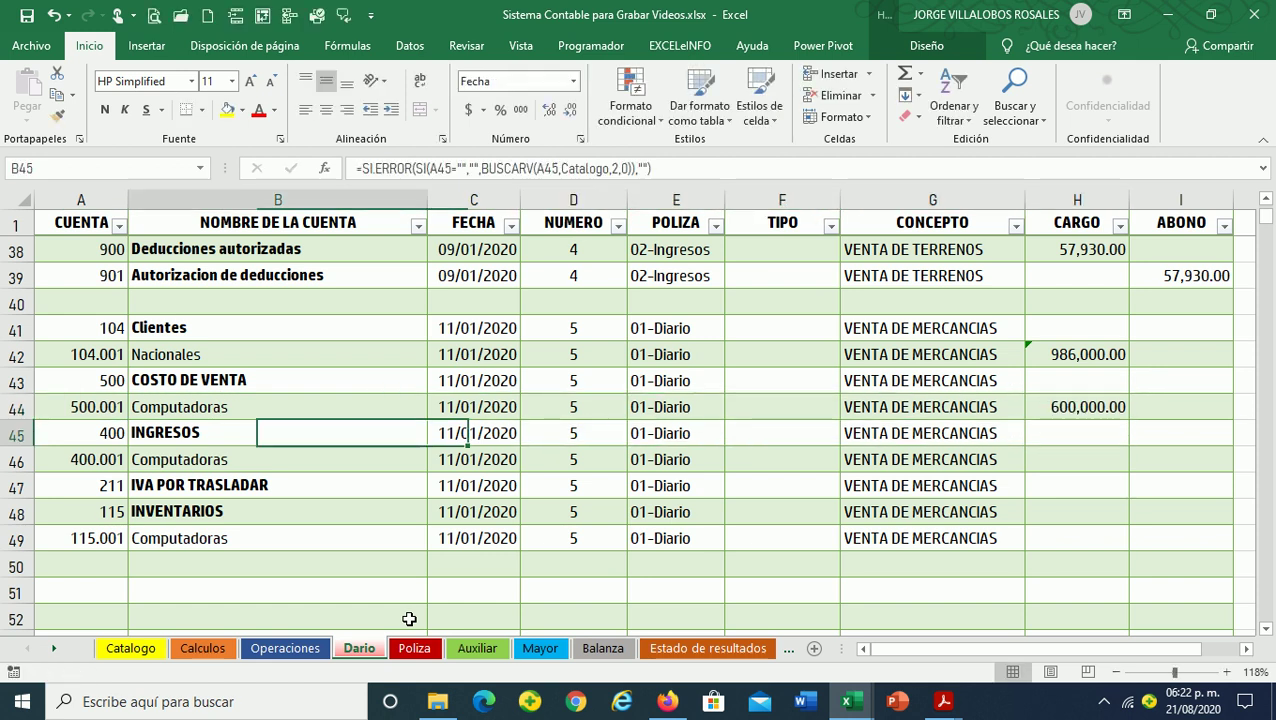
{"action": "key", "text": "Left"}
{"action": "key", "text": "Down"}
{"action": "key", "text": "Right"}
{"action": "key", "text": "Right"}
{"action": "key", "text": "Right"}
{"action": "key", "text": "Right"}
{"action": "key", "text": "Right"}
{"action": "key", "text": "Right"}
{"action": "key", "text": "Right"}
{"action": "key", "text": "Right"}
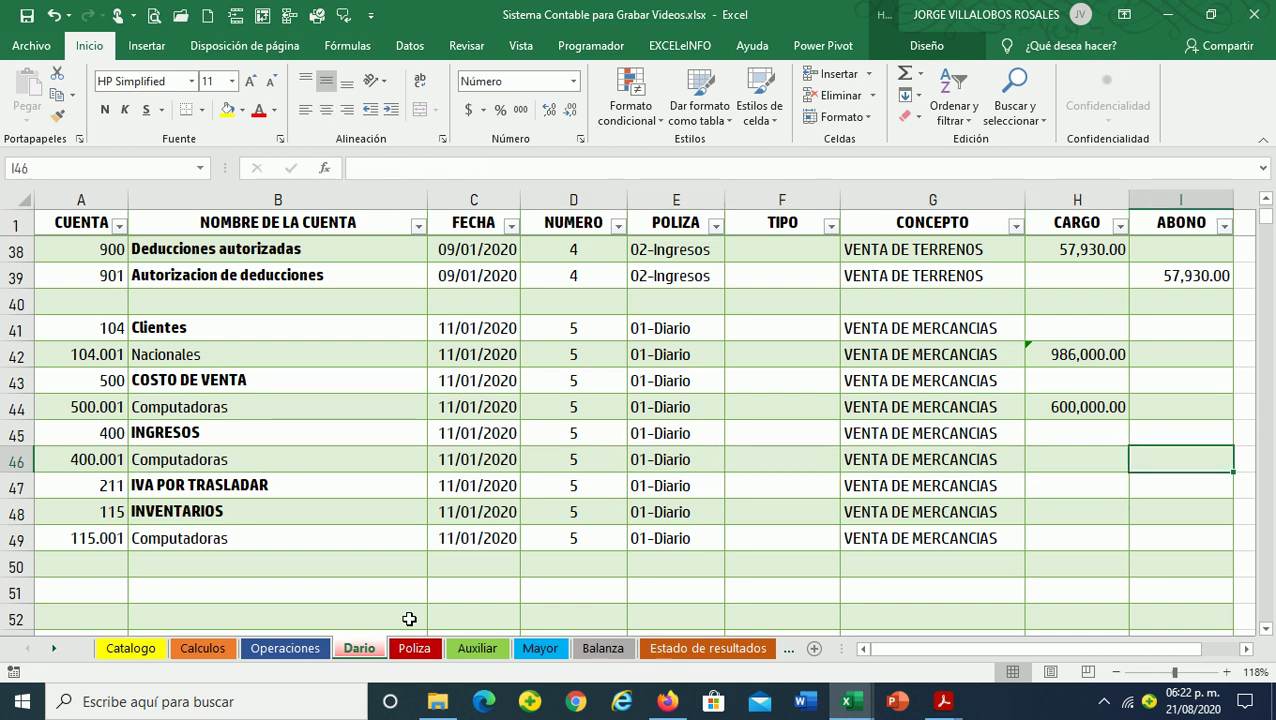
Credit 850,000.00 to income Computadoras in I46 and =I46*.16 (136,000.00) VAT in I47
{"action": "type", "text": "85000"}
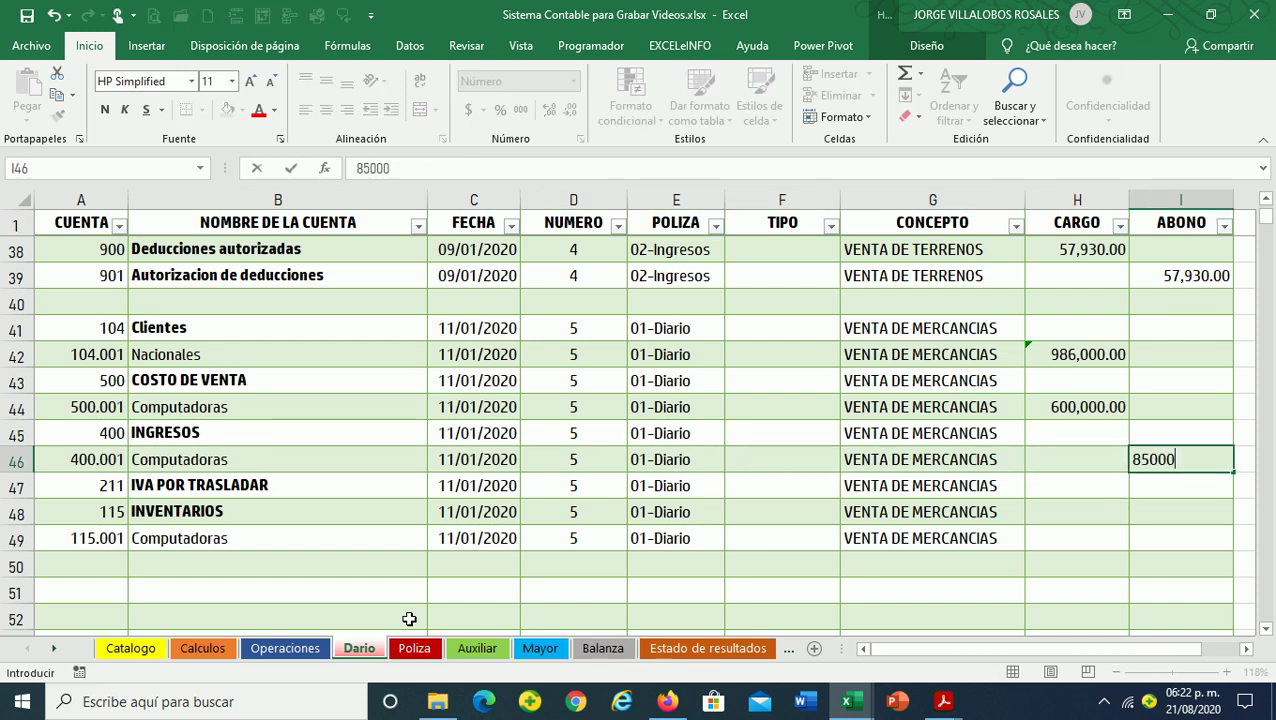
{"action": "key", "text": "Return"}
{"action": "key", "text": "Left"}
{"action": "key", "text": "Left"}
{"action": "key", "text": "Left"}
{"action": "key", "text": "Left"}
{"action": "key", "text": "Left"}
{"action": "key", "text": "Right"}
{"action": "key", "text": "Right"}
{"action": "key", "text": "Right"}
{"action": "key", "text": "Right"}
{"action": "type", "text": "="}
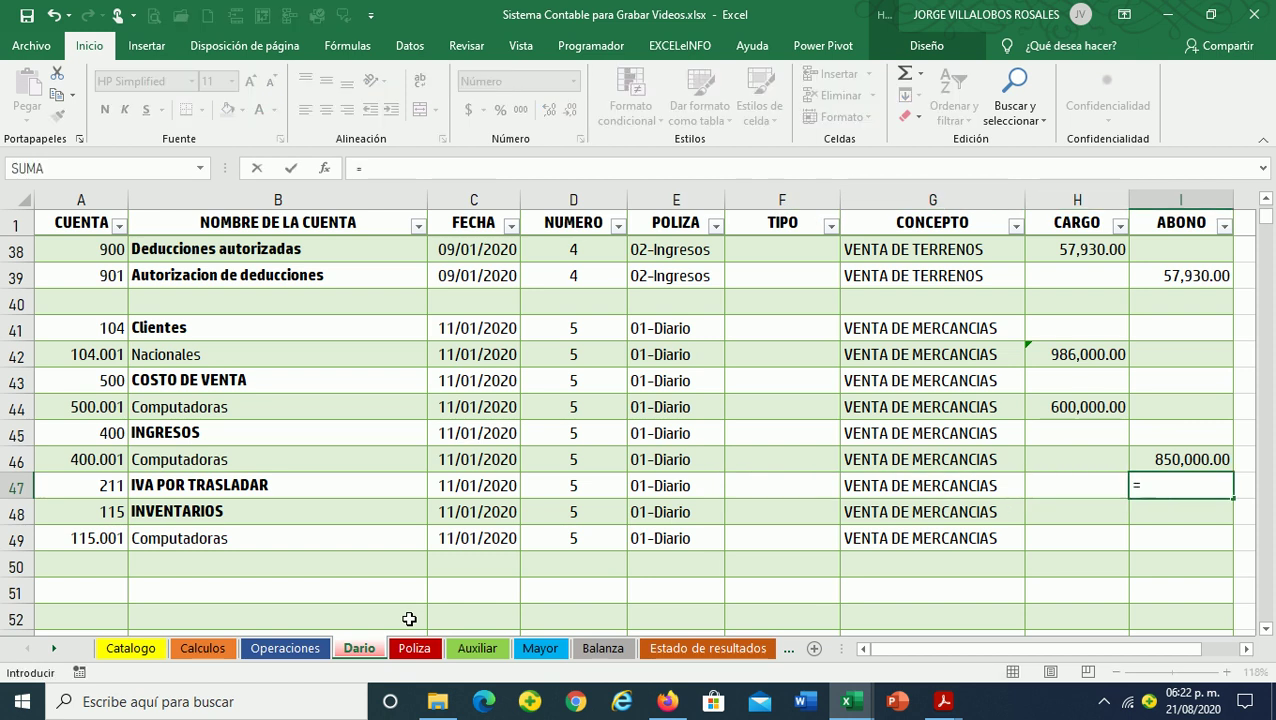
{"action": "key", "text": "Up"}
{"action": "type", "text": "*.16"}
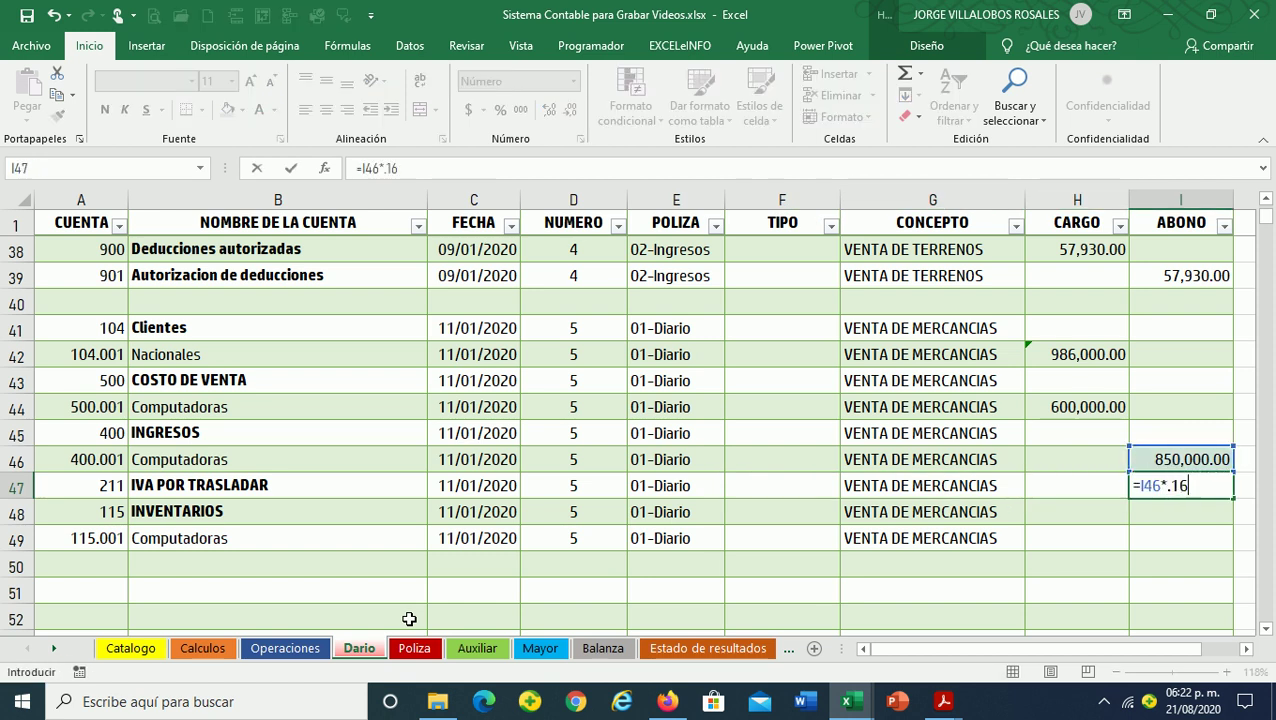
{"action": "key", "text": "Return"}
Credit 600,000.00 to inventory Computadoras in I49
{"action": "key", "text": "Up"}
{"action": "key", "text": "Left"}
{"action": "key", "text": "Right"}
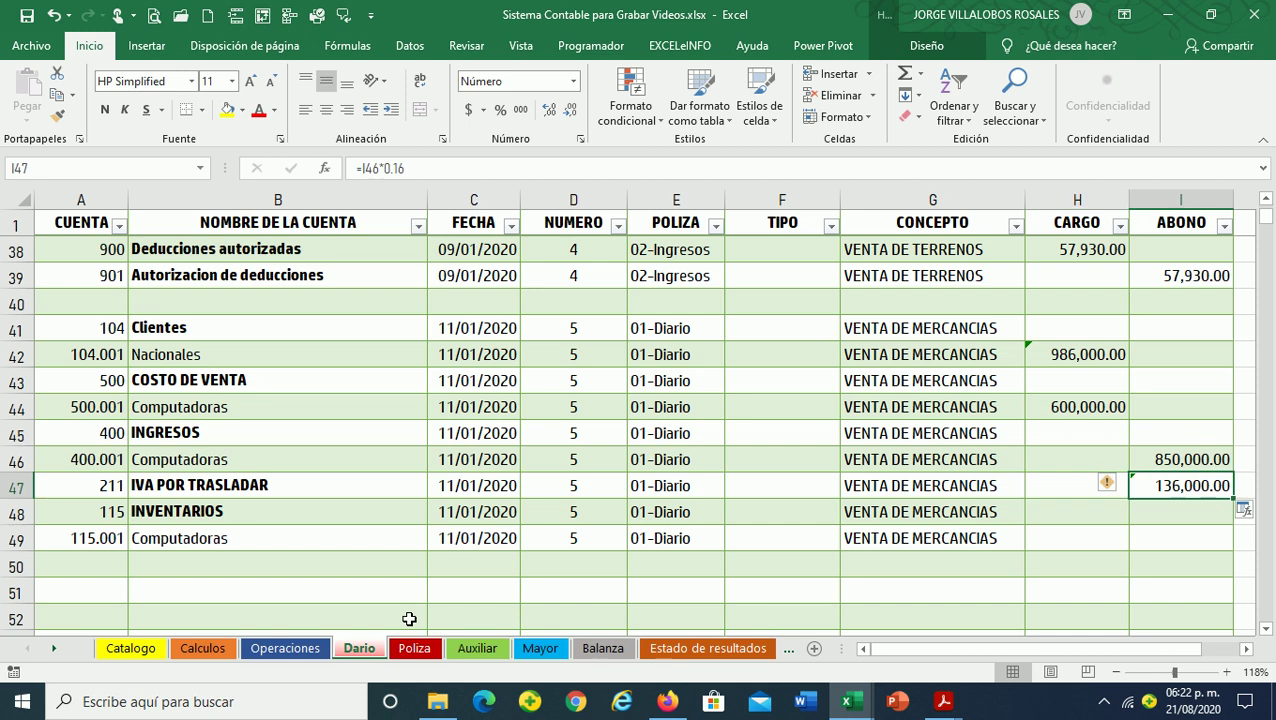
{"action": "key", "text": "Left"}
{"action": "key", "text": "Left"}
{"action": "key", "text": "Left"}
{"action": "key", "text": "Left"}
{"action": "key", "text": "Left"}
{"action": "key", "text": "Left"}
{"action": "key", "text": "Left"}
{"action": "key", "text": "Down"}
{"action": "key", "text": "Down"}
{"action": "key", "text": "Right"}
{"action": "key", "text": "Right"}
{"action": "key", "text": "Right"}
{"action": "key", "text": "Right"}
{"action": "key", "text": "Right"}
{"action": "key", "text": "Right"}
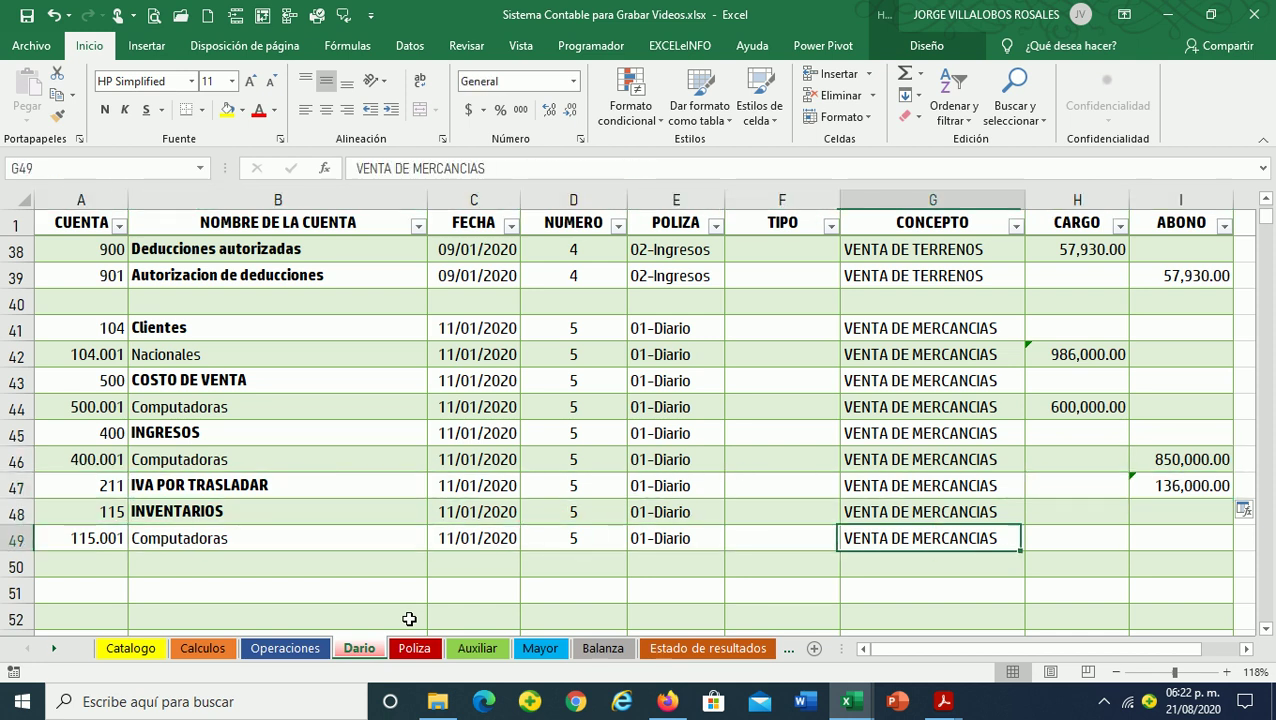
{"action": "key", "text": "Right"}
{"action": "key", "text": "Right"}
{"action": "type", "text": "600"}
{"action": "key", "text": "Return"}
{"action": "key", "text": "Up"}
{"action": "key", "text": "Left"}
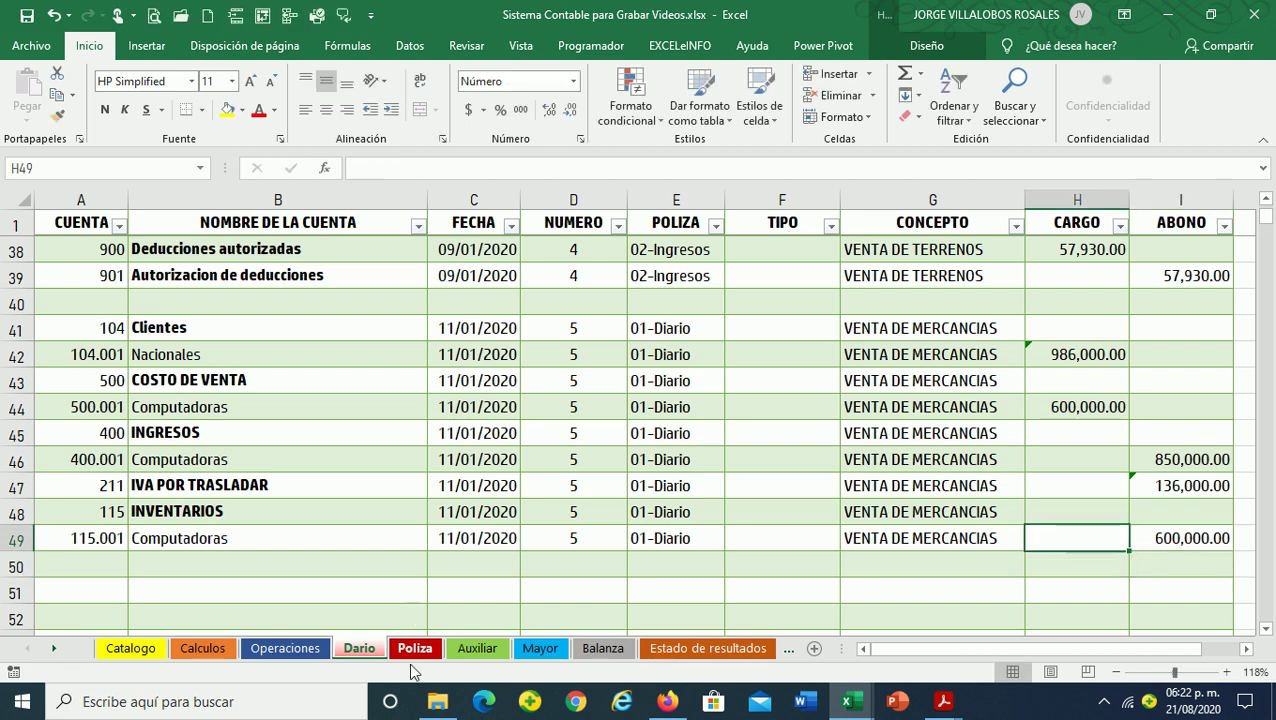
Scroll up to verify the 1,000,000.00 merchandise purchase in H26, then return to row 49
{"action": "scroll", "coordinate": [496, 484], "scroll_direction": "up", "scroll_amount": 5}
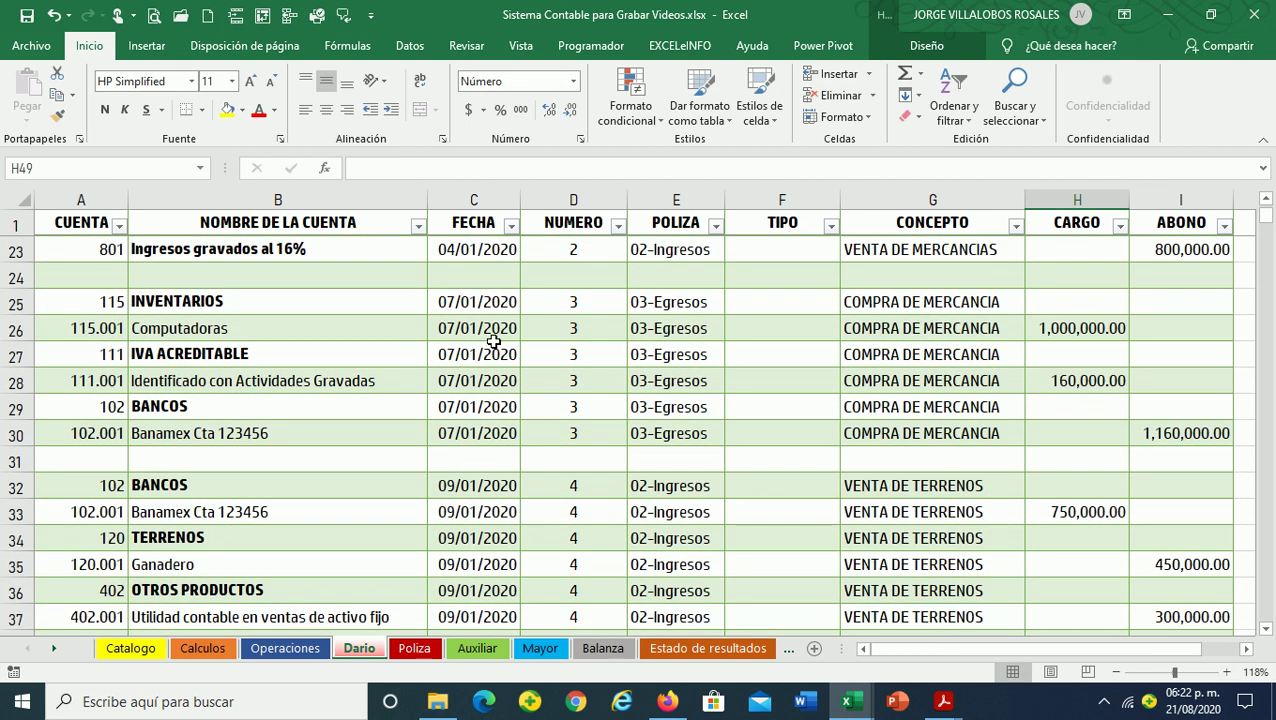
{"action": "left_click", "coordinate": [1068, 320]}
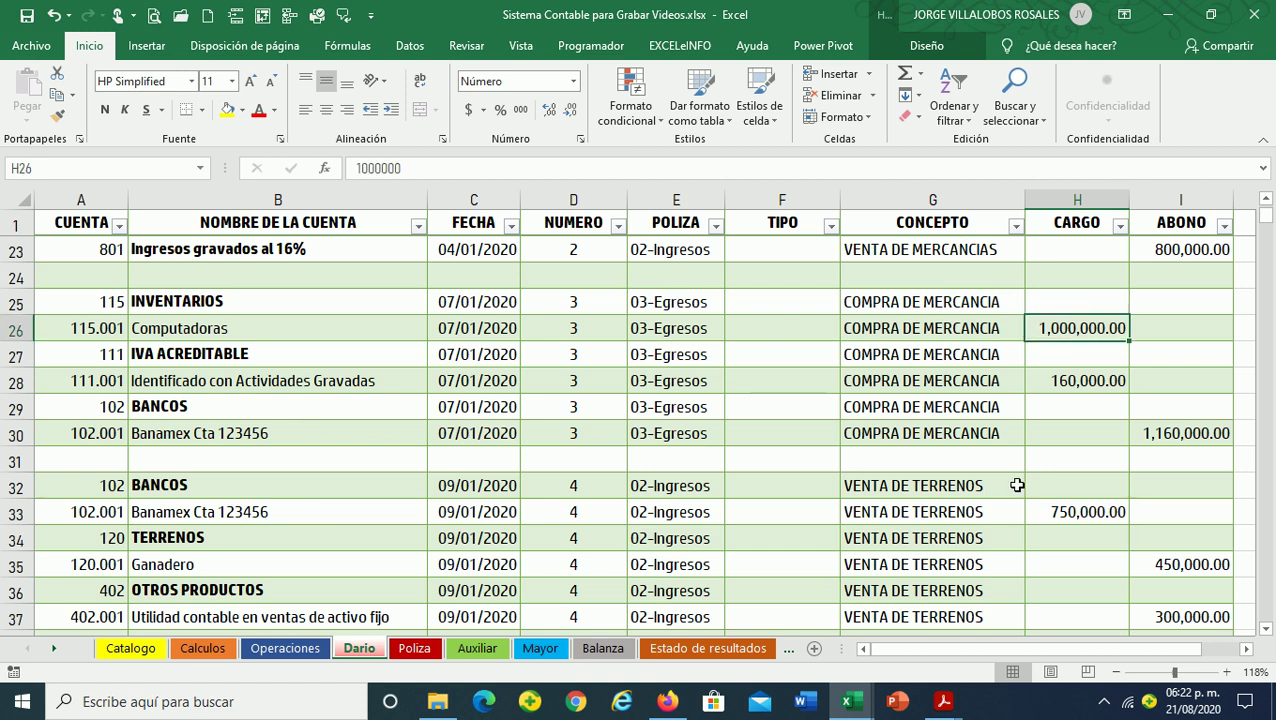
{"action": "scroll", "coordinate": [1016, 485], "scroll_direction": "down", "scroll_amount": 1}
{"action": "scroll", "coordinate": [1016, 485], "scroll_direction": "down", "scroll_amount": 2}
{"action": "scroll", "coordinate": [1016, 485], "scroll_direction": "down", "scroll_amount": 1}
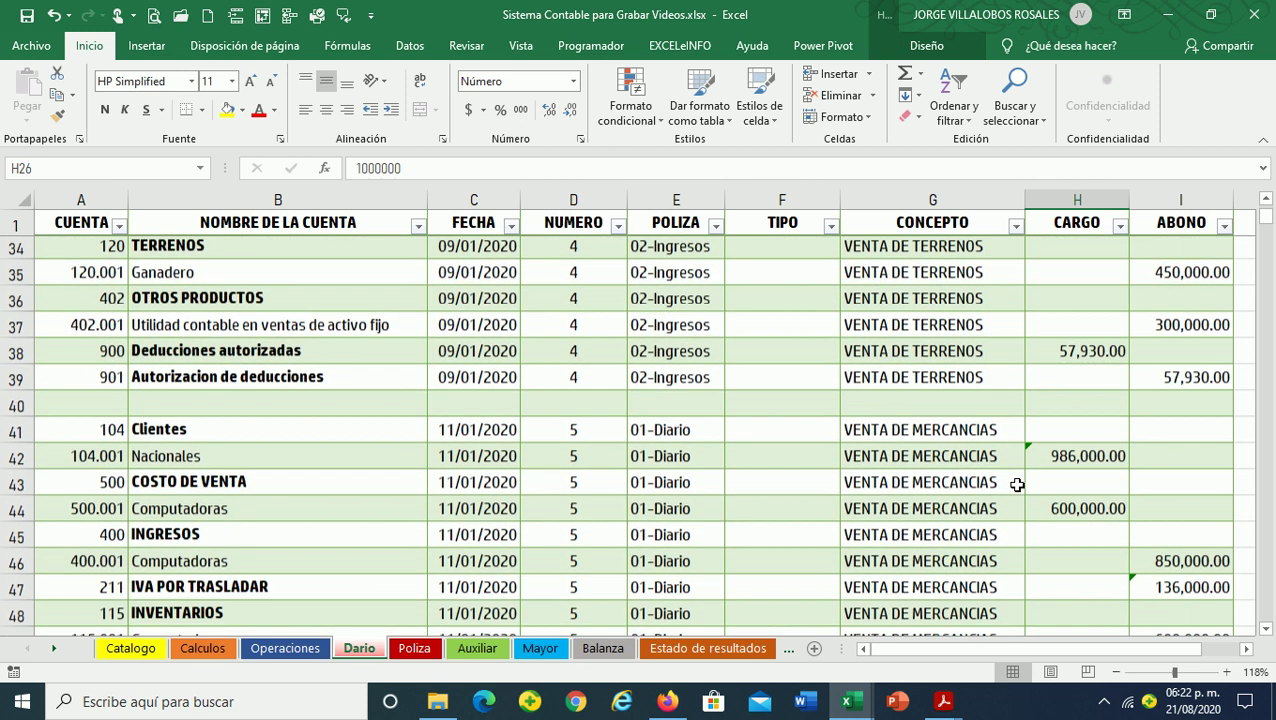
{"action": "scroll", "coordinate": [1016, 485], "scroll_direction": "down", "scroll_amount": 1}
{"action": "left_click", "coordinate": [1180, 511]}
{"action": "left_click", "coordinate": [1192, 538]}
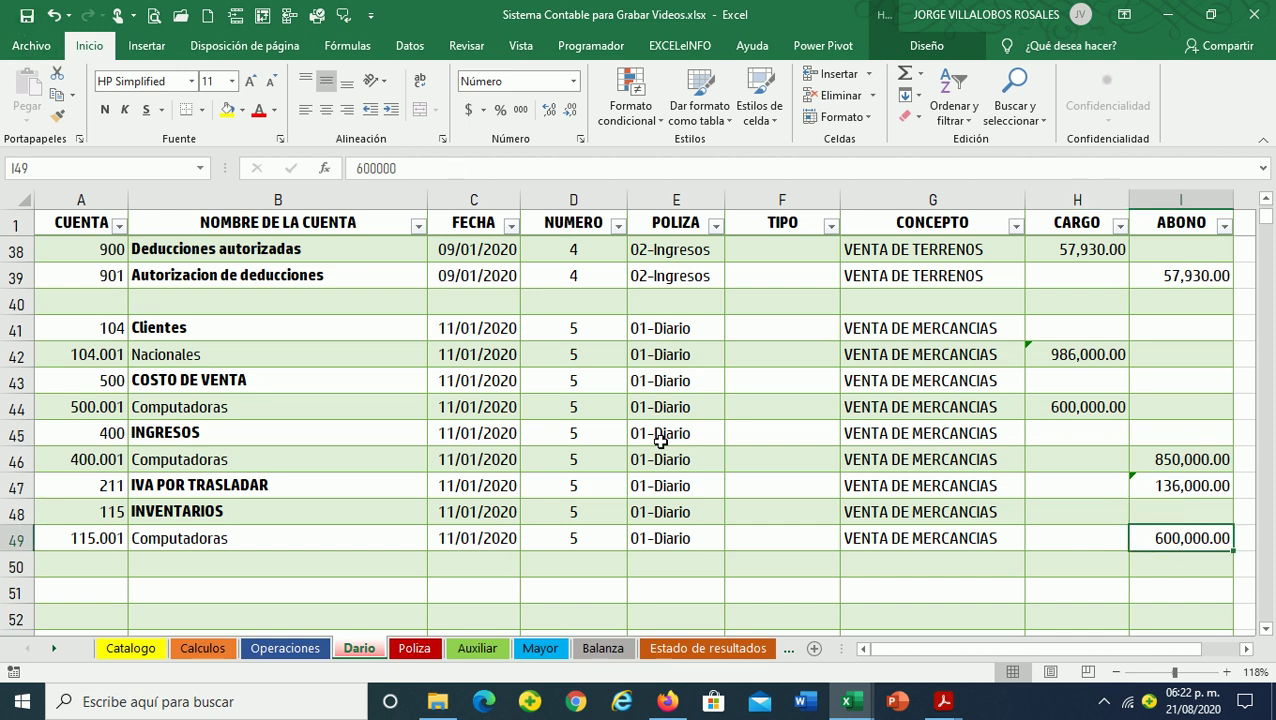
Add memo accounts 700 and 701 in A50 and A51
{"action": "scroll", "coordinate": [700, 485], "scroll_direction": "down", "scroll_amount": 1}
{"action": "left_click", "coordinate": [97, 482]}
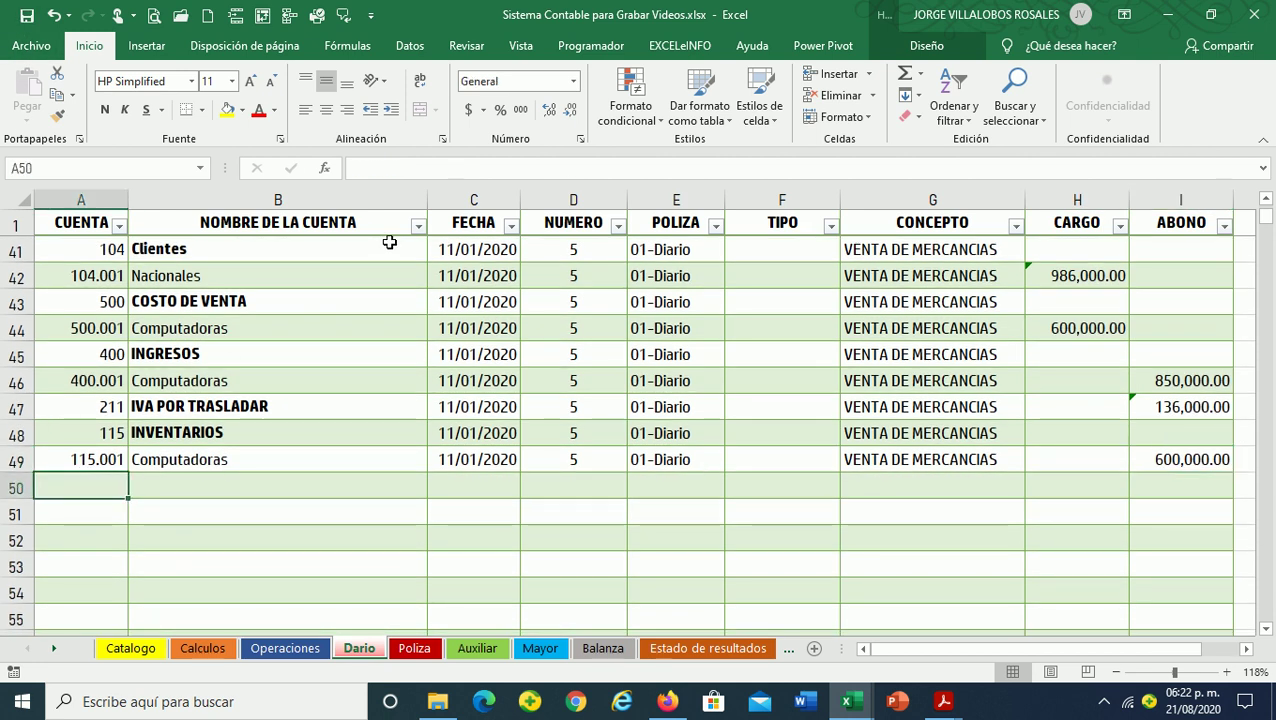
{"action": "type", "text": "700"}
{"action": "key", "text": "Return"}
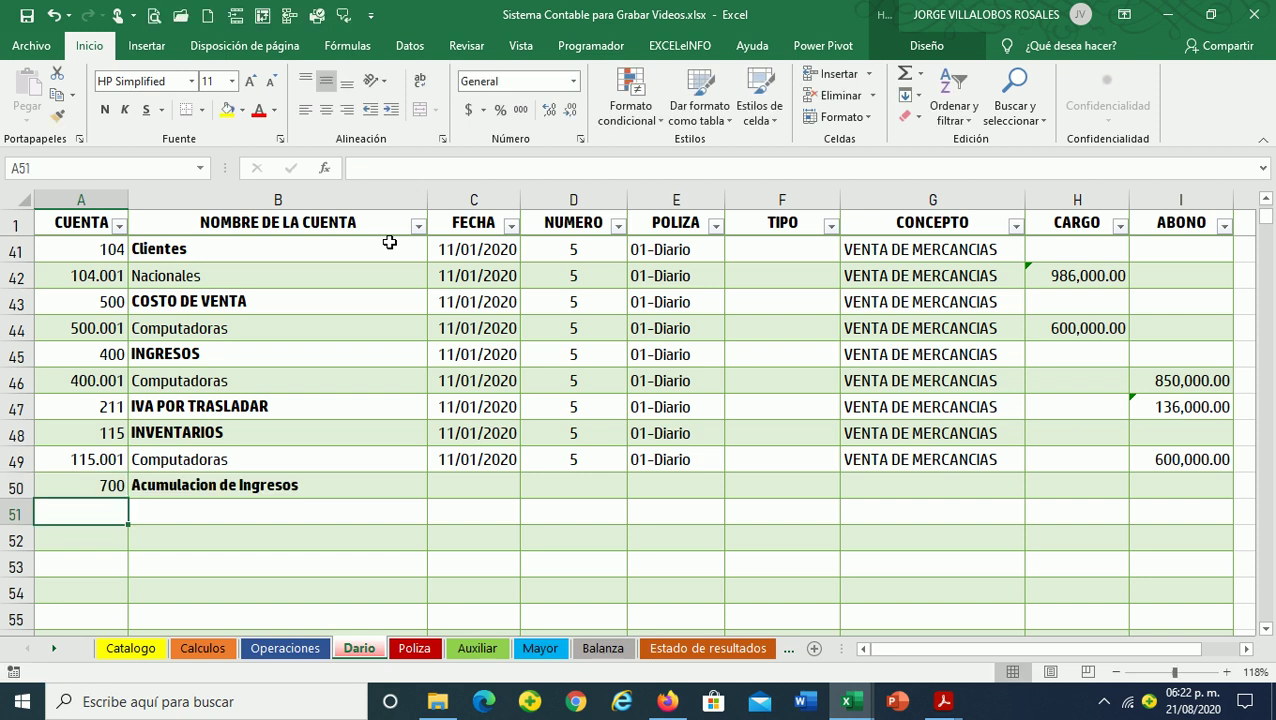
{"action": "type", "text": "701"}
{"action": "key", "text": "Return"}
Charge 850,000.00 to account 700 and credit 850,000.00 to account 701
{"action": "key", "text": "Up"}
{"action": "key", "text": "Up"}
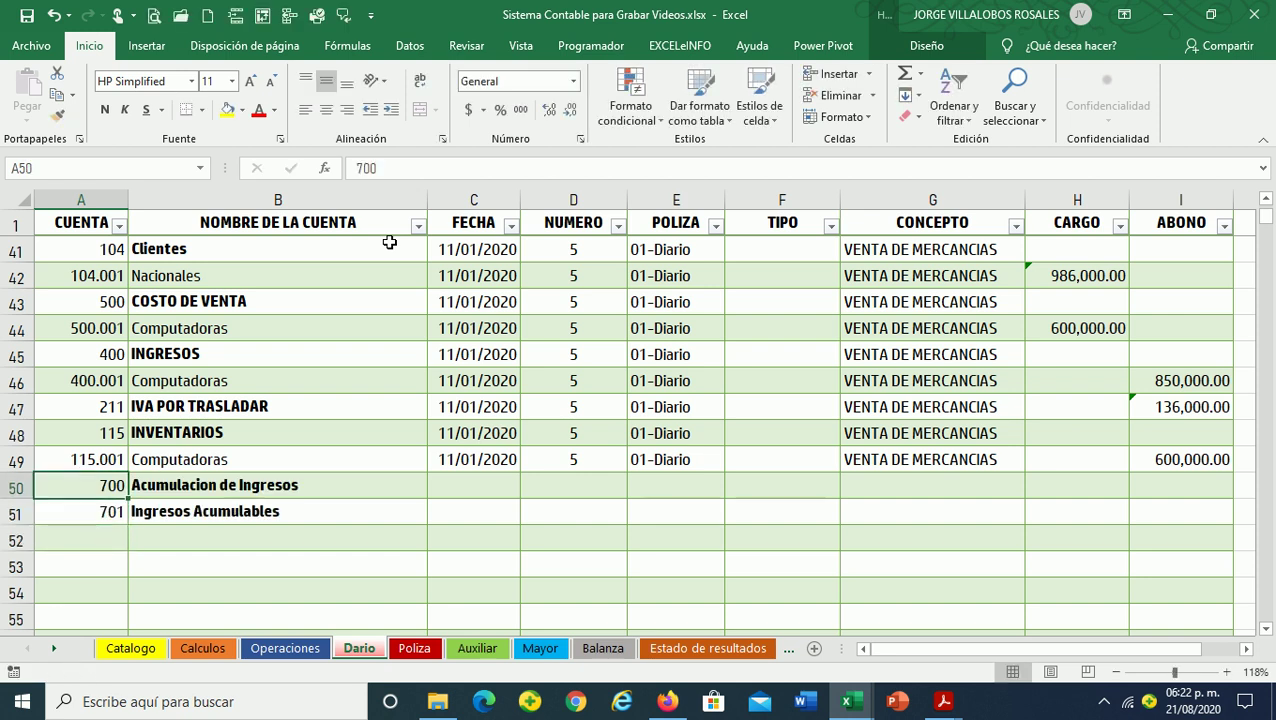
{"action": "key", "text": "Right"}
{"action": "key", "text": "Right"}
{"action": "key", "text": "Left"}
{"action": "key", "text": "Down"}
{"action": "key", "text": "Right"}
{"action": "key", "text": "Right"}
{"action": "key", "text": "Right"}
{"action": "key", "text": "Right"}
{"action": "key", "text": "Right"}
{"action": "key", "text": "Up"}
{"action": "key", "text": "Right"}
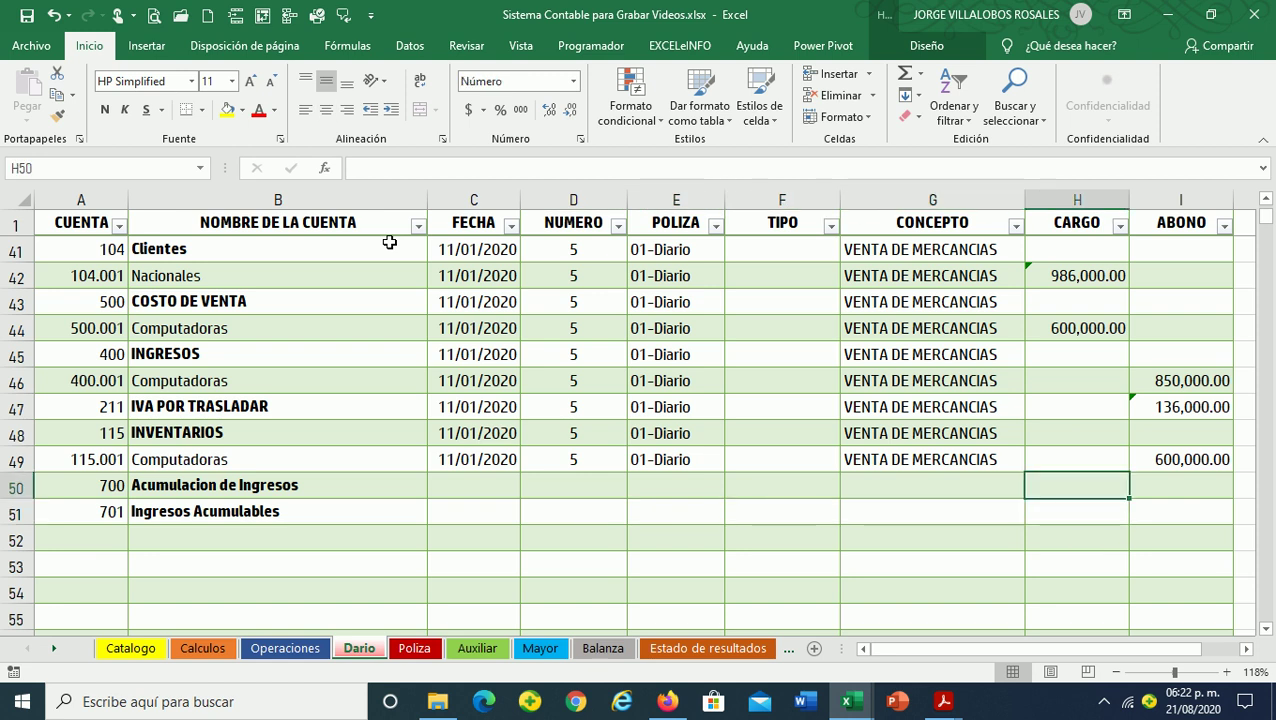
{"action": "type", "text": "850,000"}
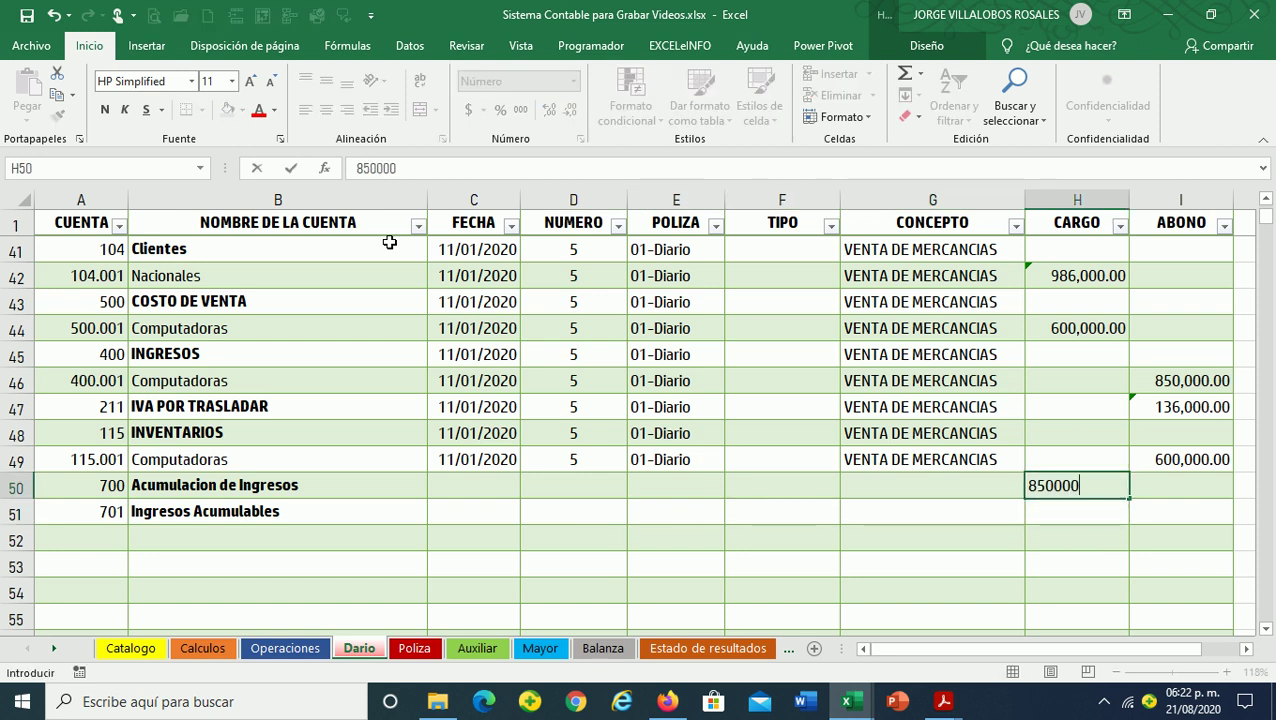
{"action": "key", "text": "Return"}
{"action": "key", "text": "Left"}
{"action": "key", "text": "Left"}
{"action": "key", "text": "Left"}
{"action": "key", "text": "Left"}
{"action": "key", "text": "Left"}
{"action": "key", "text": "Right"}
{"action": "key", "text": "Right"}
{"action": "key", "text": "Right"}
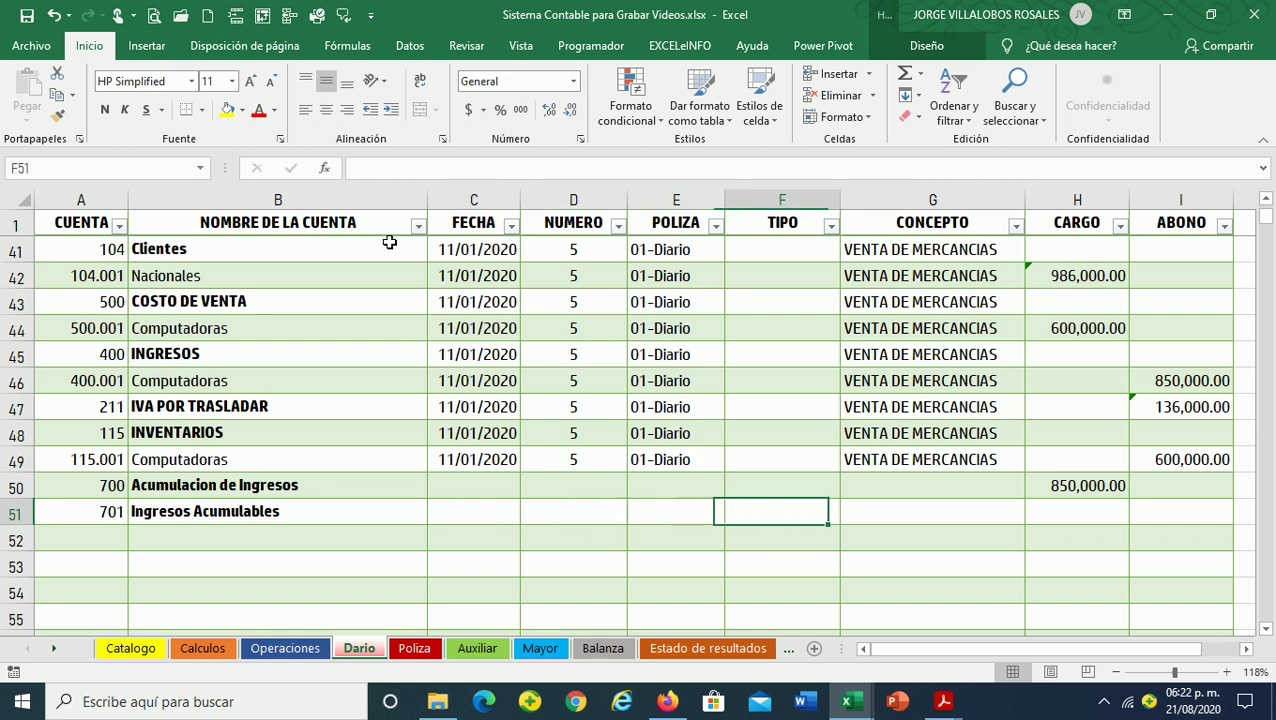
{"action": "key", "text": "Right"}
{"action": "key", "text": "Right"}
{"action": "key", "text": "Right"}
{"action": "type", "text": "850"}
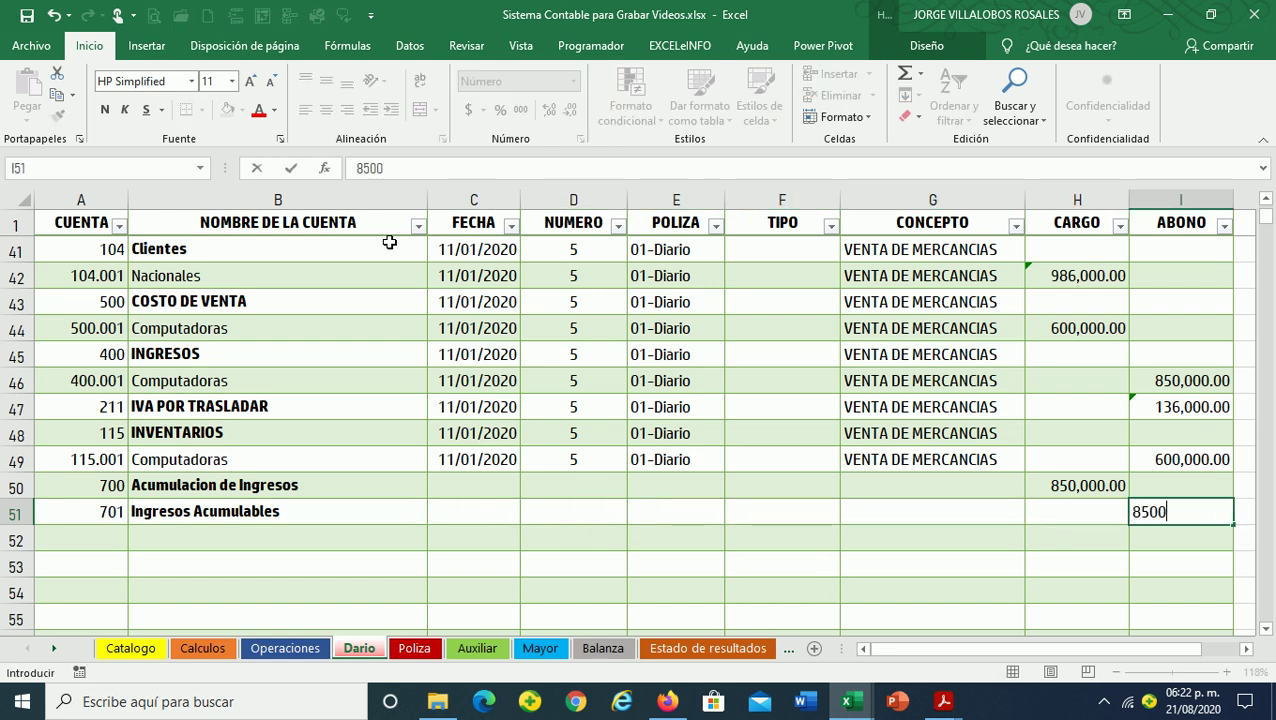
{"action": "key", "text": "Return"}
Add memo accounts 900 and 901 in A52 and A53
{"action": "key", "text": "Up"}
{"action": "key", "text": "Left"}
{"action": "key", "text": "Left"}
{"action": "key", "text": "Left"}
{"action": "key", "text": "Left"}
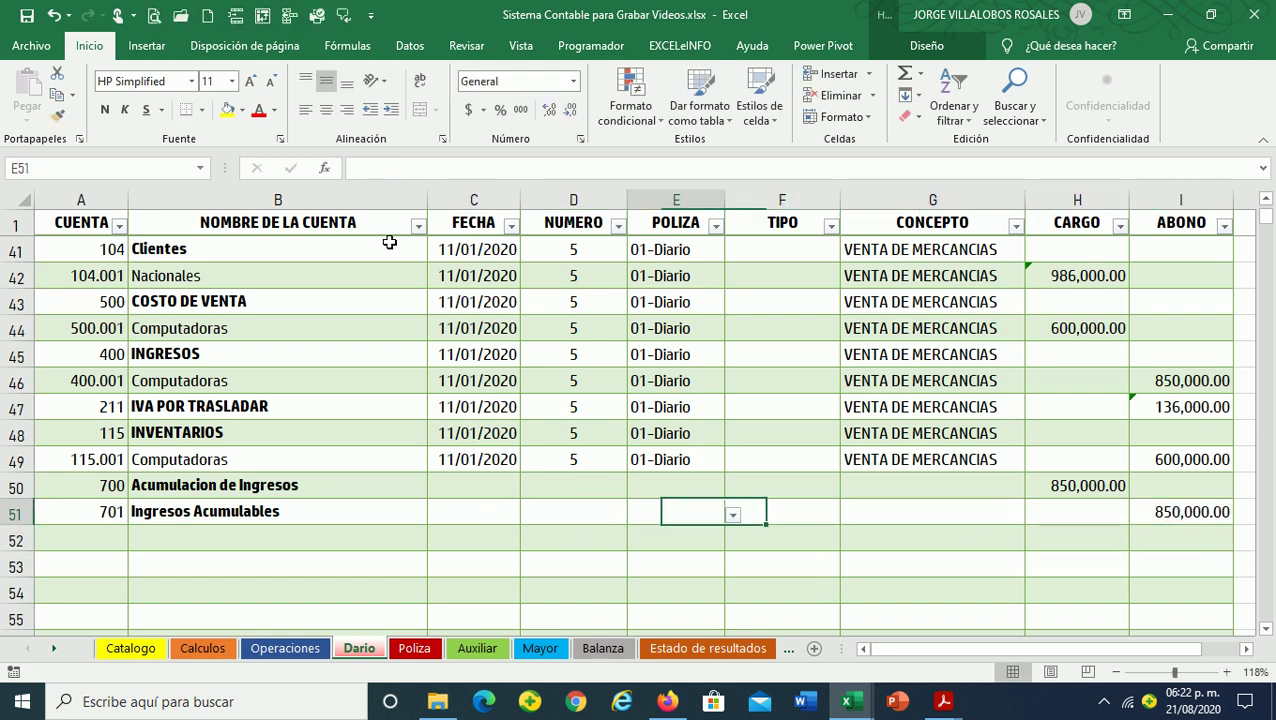
{"action": "key", "text": "Left"}
{"action": "key", "text": "Left"}
{"action": "key", "text": "Up"}
{"action": "key", "text": "Up"}
{"action": "key", "text": "Left"}
{"action": "key", "text": "Left"}
{"action": "key", "text": "Down"}
{"action": "key", "text": "Down"}
{"action": "key", "text": "Down"}
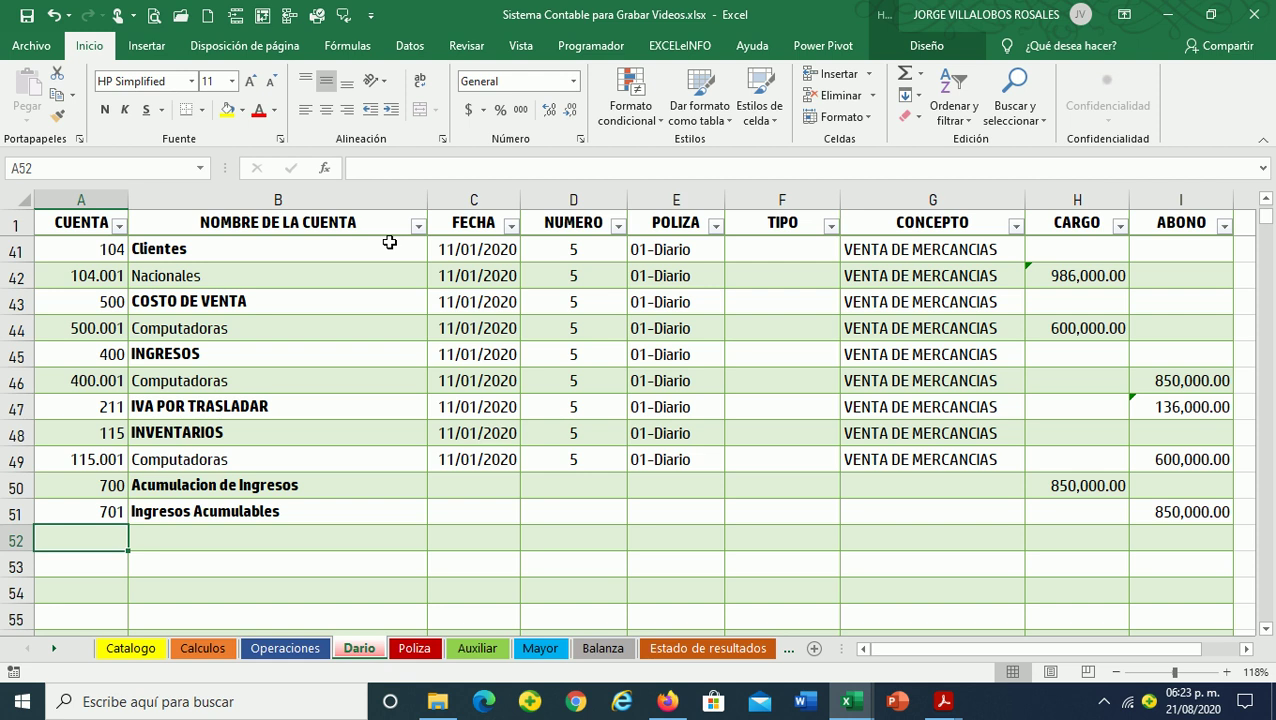
{"action": "type", "text": "90"}
{"action": "key", "text": "Return"}
{"action": "type", "text": "901"}
{"action": "key", "text": "Return"}
Charge 600,000.00 to account 900 and credit 600,000.00 to account 901
{"action": "key", "text": "Up"}
{"action": "key", "text": "Up"}
{"action": "key", "text": "Up"}
{"action": "key", "text": "Right"}
{"action": "key", "text": "Right"}
{"action": "key", "text": "Right"}
{"action": "key", "text": "Right"}
{"action": "key", "text": "Right"}
{"action": "key", "text": "Right"}
{"action": "key", "text": "Down"}
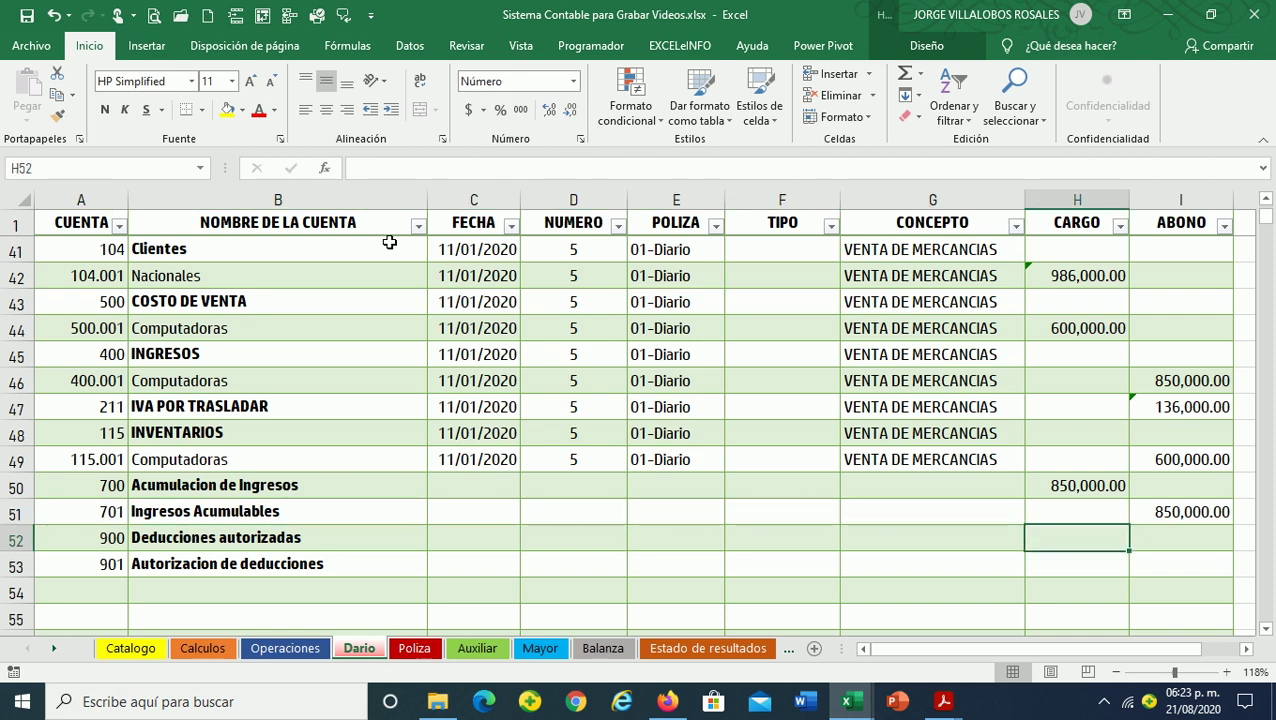
{"action": "type", "text": "60"}
{"action": "type", "text": "0,00"}
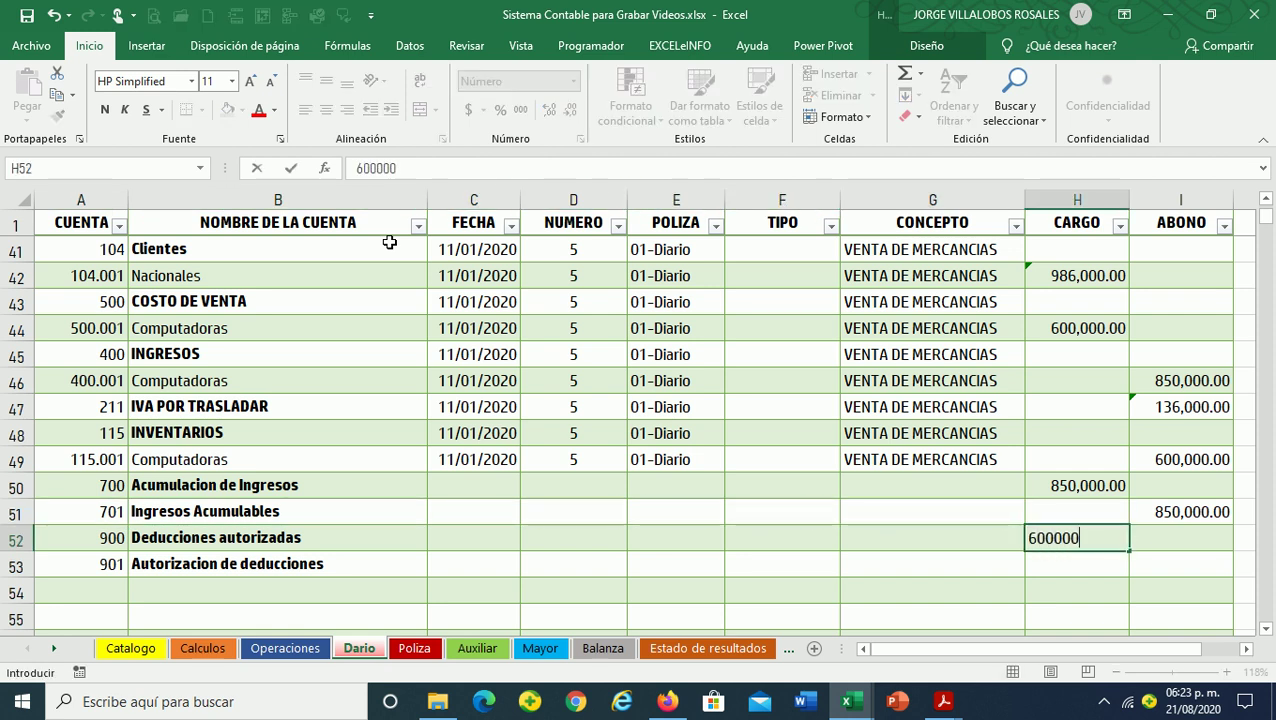
{"action": "key", "text": "Return"}
{"action": "key", "text": "Left"}
{"action": "key", "text": "Left"}
{"action": "key", "text": "Right"}
{"action": "key", "text": "Right"}
{"action": "key", "text": "Right"}
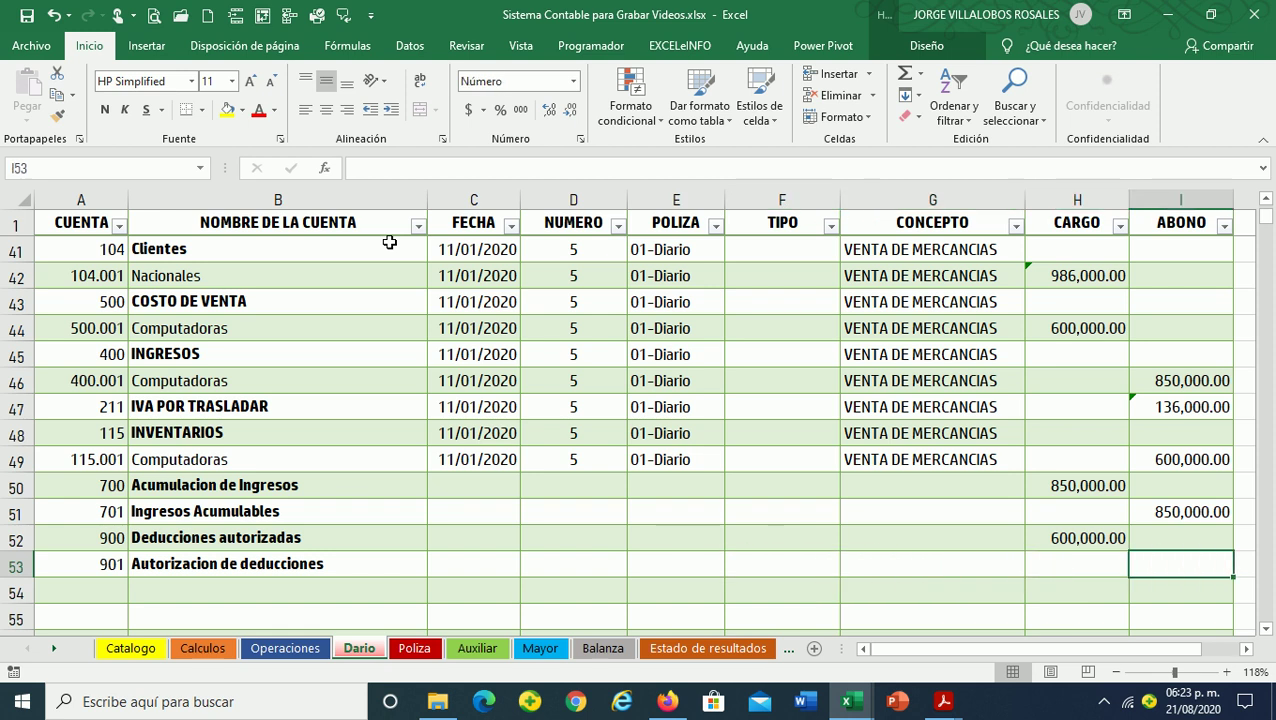
{"action": "type", "text": "600,00"}
{"action": "key", "text": "Return"}
{"action": "key", "text": "Up"}
{"action": "key", "text": "Left"}
{"action": "key", "text": "Left"}
{"action": "key", "text": "Left"}
{"action": "key", "text": "Left"}
{"action": "key", "text": "Left"}
Fill row 49's date, number 5, 01-Diario and concept down through row 53
{"action": "key", "text": "Up"}
{"action": "key", "text": "Up"}
{"action": "key", "text": "Up"}
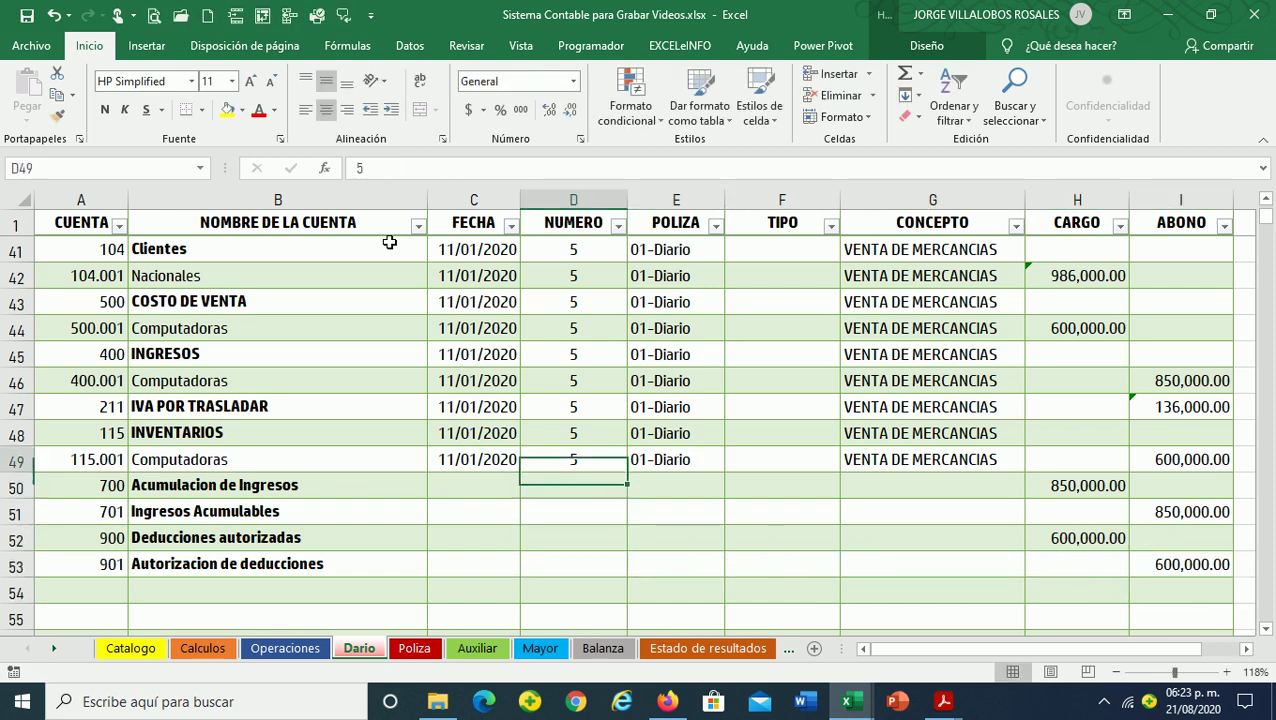
{"action": "key", "text": "Left"}
{"action": "key", "text": "shift+Right"}
{"action": "key", "text": "shift+Right"}
{"action": "key", "text": "shift+Right"}
{"action": "key", "text": "shift+Right"}
{"action": "key", "text": "shift+Down"}
{"action": "key", "text": "shift+Down"}
{"action": "key", "text": "shift+Down"}
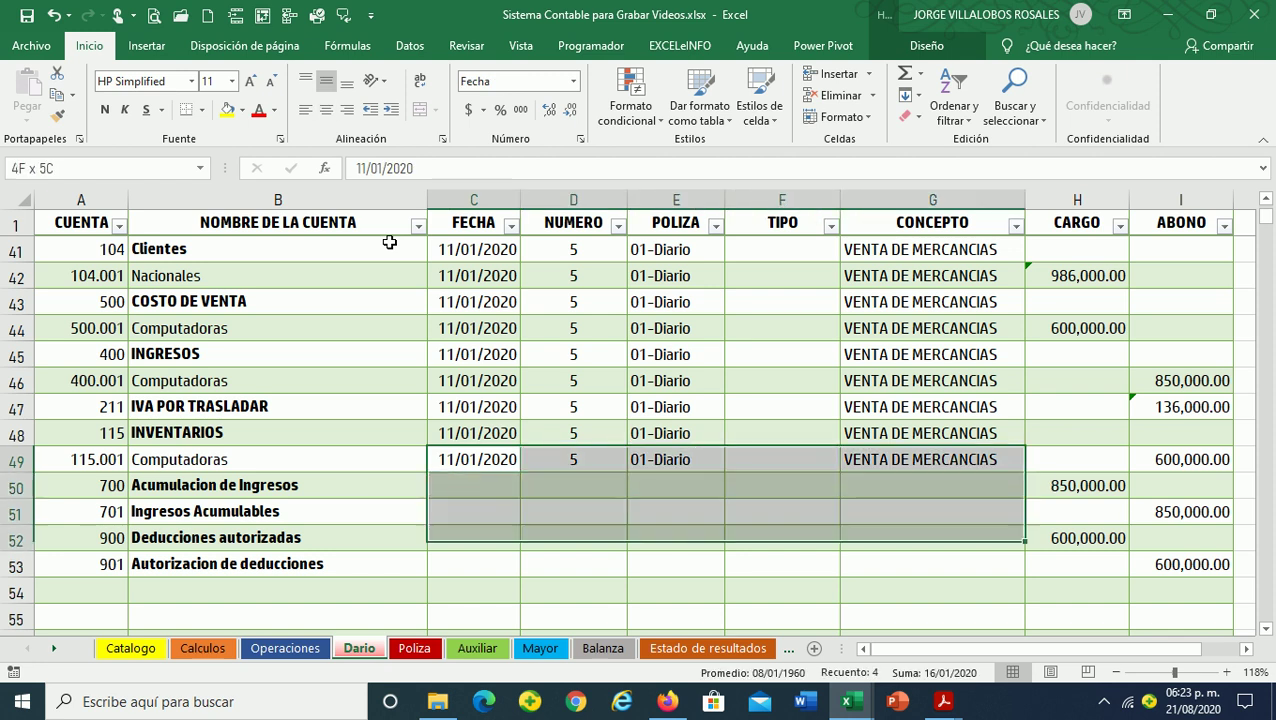
{"action": "key", "text": "shift+Down"}
{"action": "key", "text": "ctrl+j"}
{"action": "key", "text": "Left"}
{"action": "key", "text": "Left"}
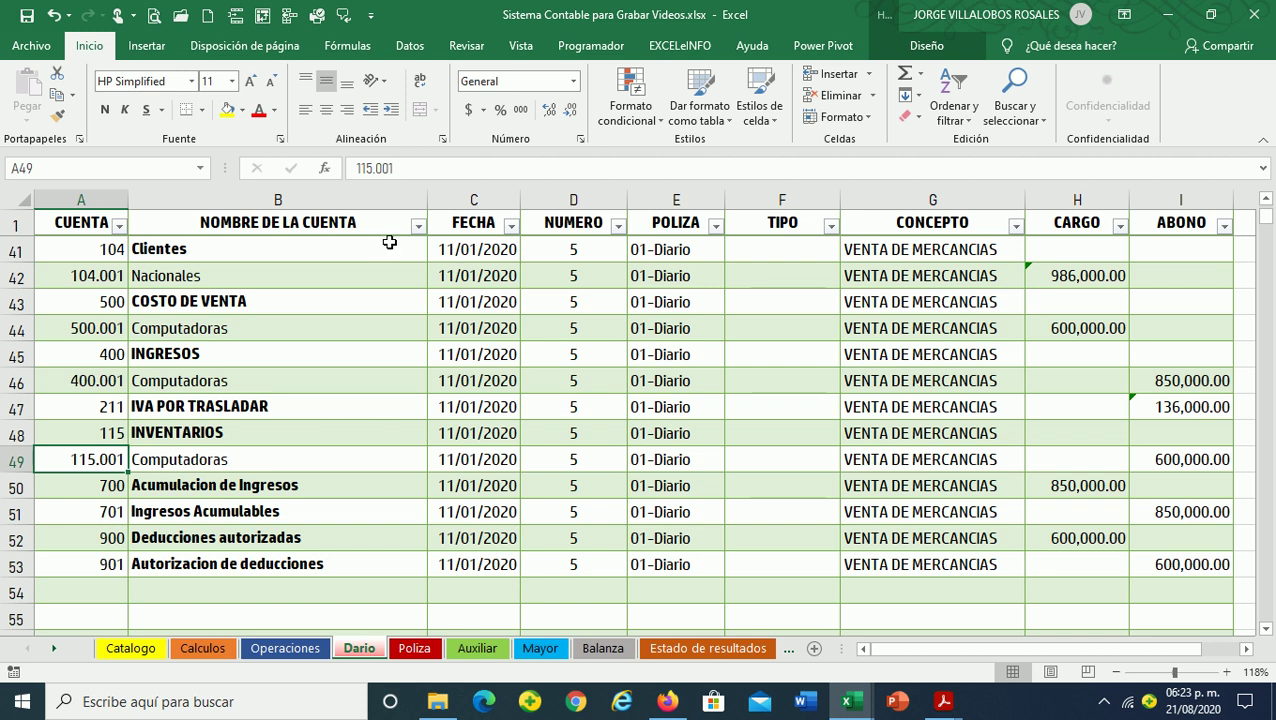
Select and check the newly filled memo rows 50–53
{"action": "key", "text": "Right"}
{"action": "key", "text": "Right"}
{"action": "key", "text": "Right"}
{"action": "key", "text": "Right"}
{"action": "key", "text": "Right"}
{"action": "key", "text": "Right"}
{"action": "key", "text": "Right"}
{"action": "key", "text": "Down"}
{"action": "key", "text": "Left"}
{"action": "key", "text": "Left"}
{"action": "key", "text": "Left"}
{"action": "key", "text": "Left"}
{"action": "key", "text": "Left"}
{"action": "key", "text": "Left"}
{"action": "key", "text": "Left"}
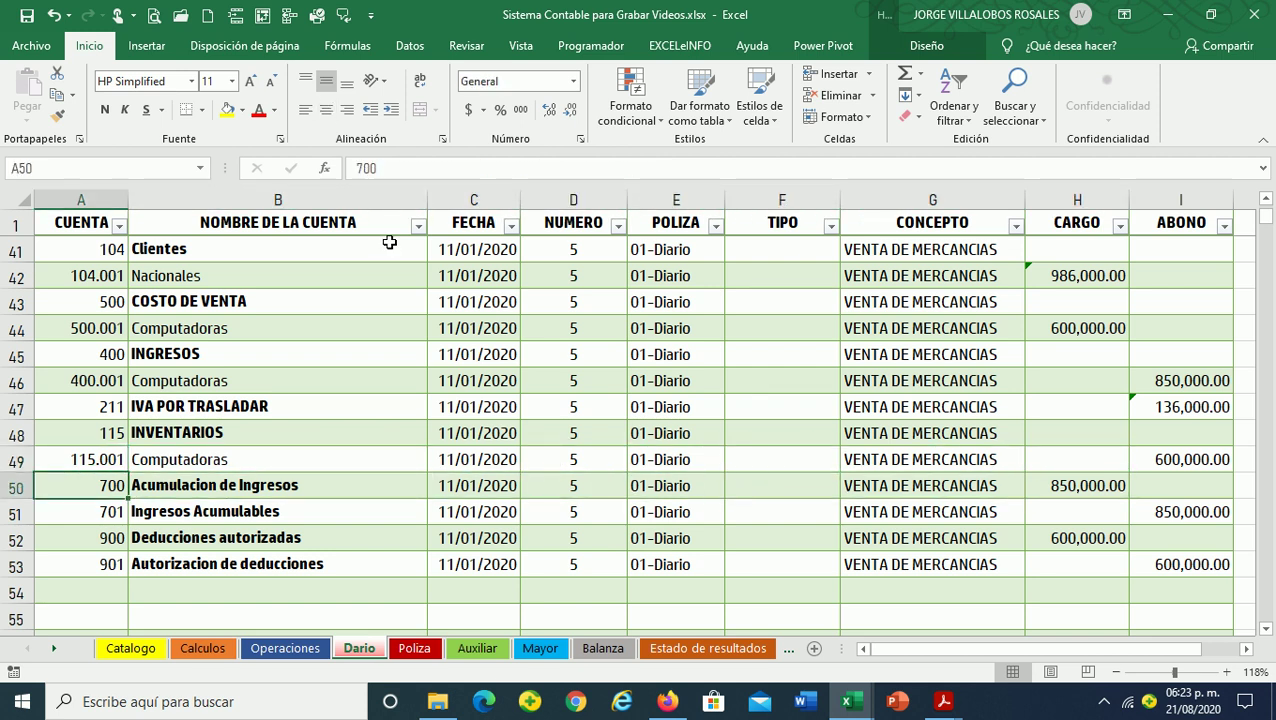
{"action": "key", "text": "shift+Right"}
{"action": "key", "text": "shift+Right"}
{"action": "key", "text": "shift+Right"}
{"action": "key", "text": "shift+Right"}
{"action": "key", "text": "shift+Right"}
{"action": "key", "text": "shift+Right"}
{"action": "key", "text": "shift+Right"}
{"action": "key", "text": "shift+Right"}
{"action": "key", "text": "shift+Down"}
{"action": "key", "text": "shift+Down"}
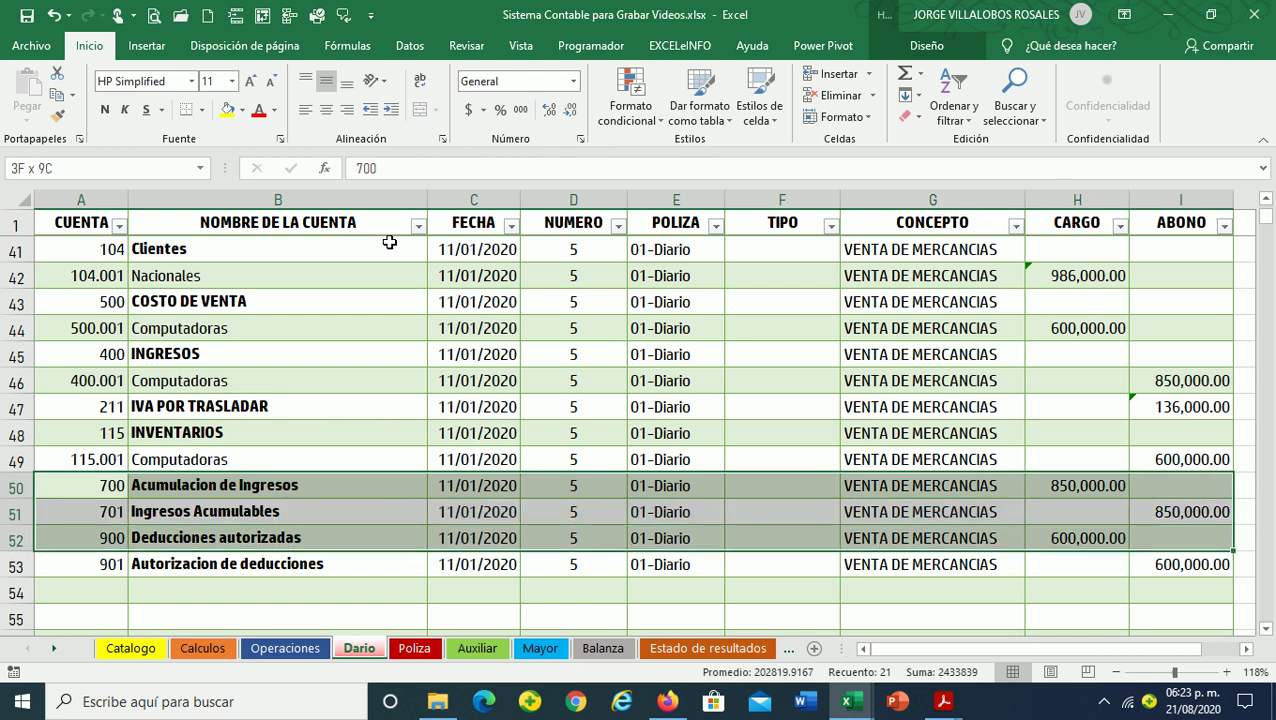
{"action": "key", "text": "shift+Down"}
{"action": "key", "text": "Up"}
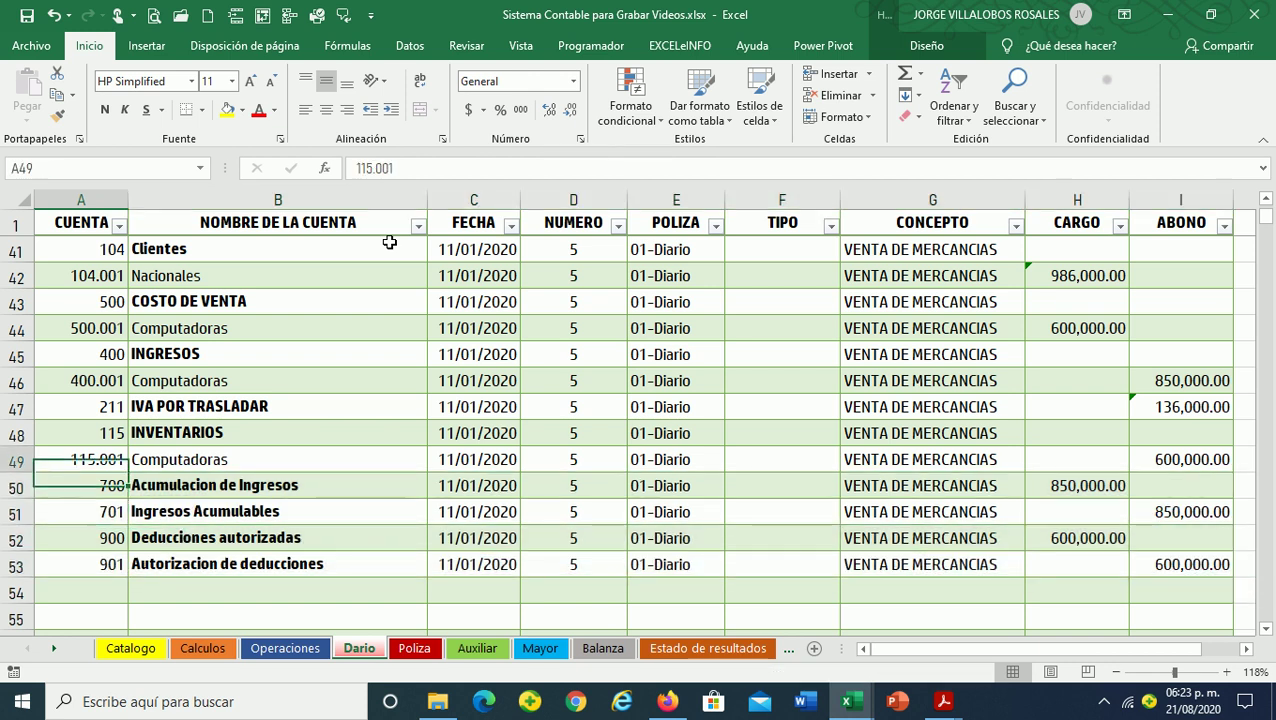
{"action": "key", "text": "Down"}
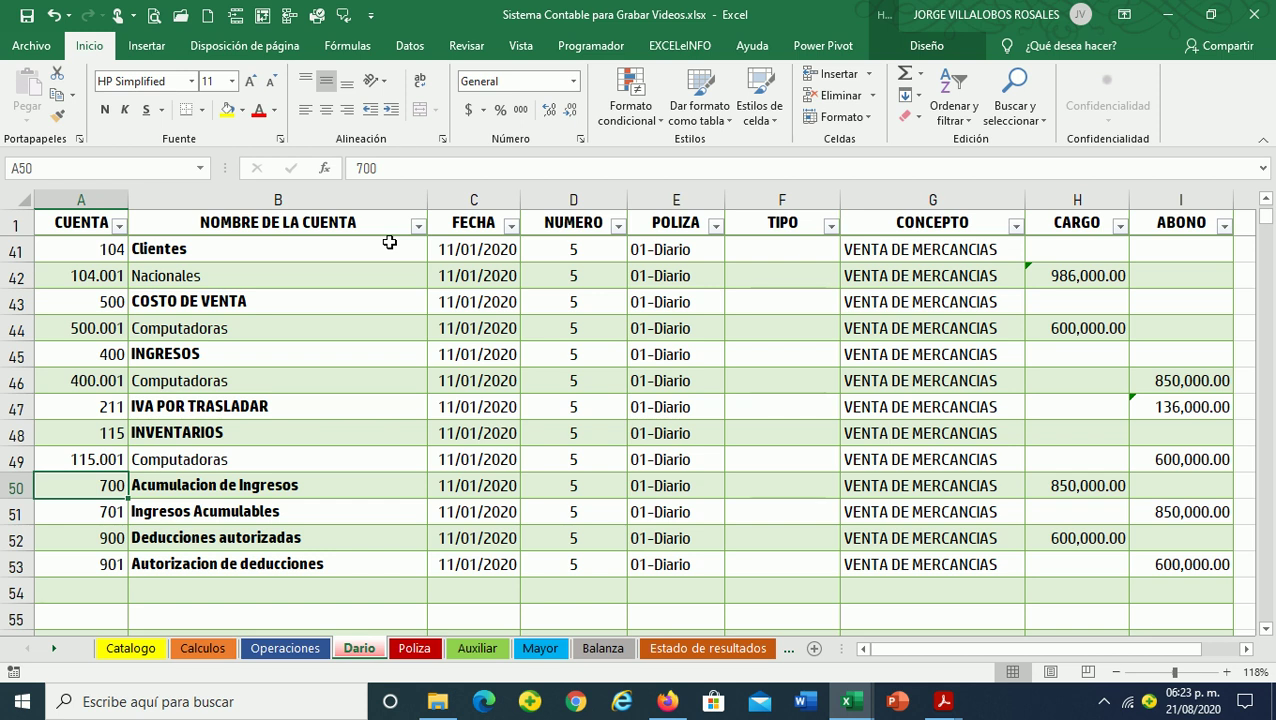
Review the whole poliza 5 entry from row 41 down past account 901
{"action": "key", "text": "Up"}
{"action": "key", "text": "Up"}
{"action": "key", "text": "Up"}
{"action": "key", "text": "Up"}
{"action": "key", "text": "Up"}
{"action": "key", "text": "Up"}
{"action": "key", "text": "Up"}
{"action": "key", "text": "Up"}
{"action": "key", "text": "Down"}
{"action": "key", "text": "Down"}
{"action": "key", "text": "Down"}
{"action": "key", "text": "Down"}
{"action": "key", "text": "Down"}
{"action": "key", "text": "Down"}
{"action": "key", "text": "Down"}
{"action": "key", "text": "Down"}
{"action": "key", "text": "Down"}
{"action": "key", "text": "Down"}
{"action": "key", "text": "Down"}
{"action": "key", "text": "Down"}
{"action": "key", "text": "Right"}
{"action": "key", "text": "Right"}
{"action": "key", "text": "Up"}
{"action": "key", "text": "Up"}
{"action": "key", "text": "Left"}
{"action": "key", "text": "Left"}
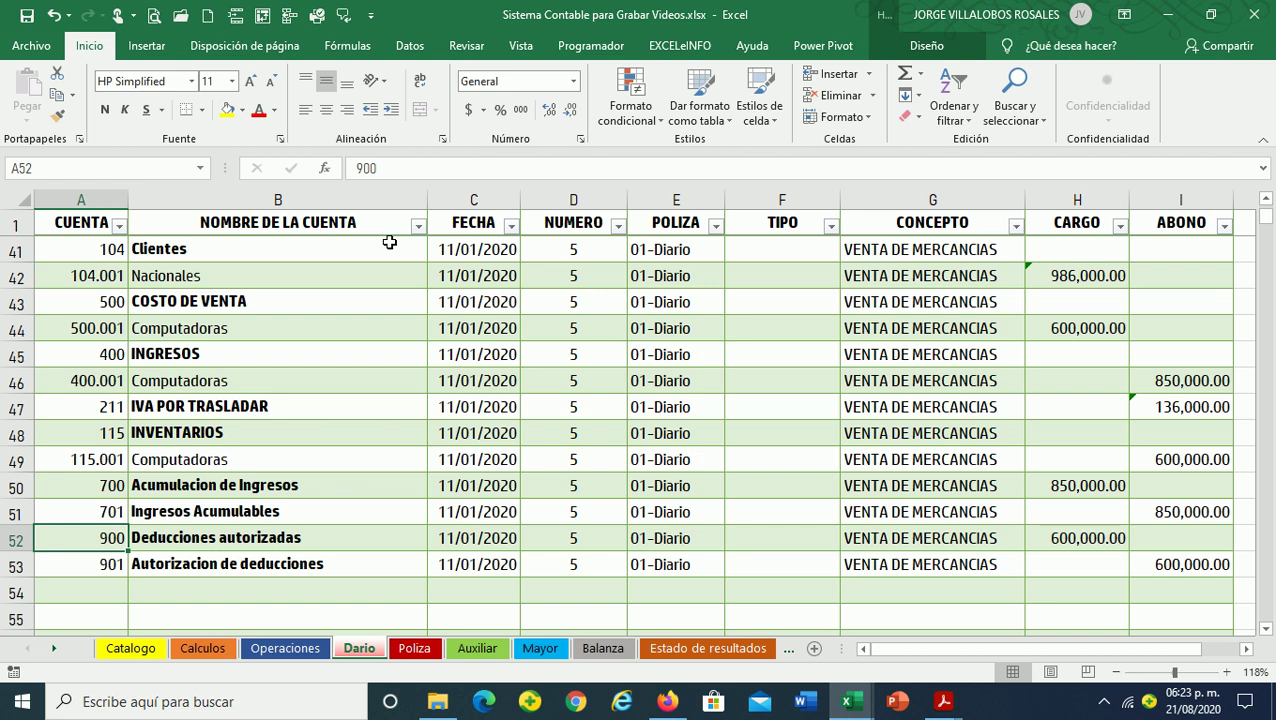
{"action": "key", "text": "Right"}
{"action": "key", "text": "Left"}
{"action": "key", "text": "Down"}
{"action": "key", "text": "Down"}
{"action": "key", "text": "Down"}
{"action": "key", "text": "Down"}
{"action": "key", "text": "Down"}
{"action": "key", "text": "Down"}
{"action": "key", "text": "Down"}
{"action": "key", "text": "Up"}
{"action": "key", "text": "Up"}
{"action": "key", "text": "Up"}
{"action": "key", "text": "Up"}
{"action": "key", "text": "Up"}
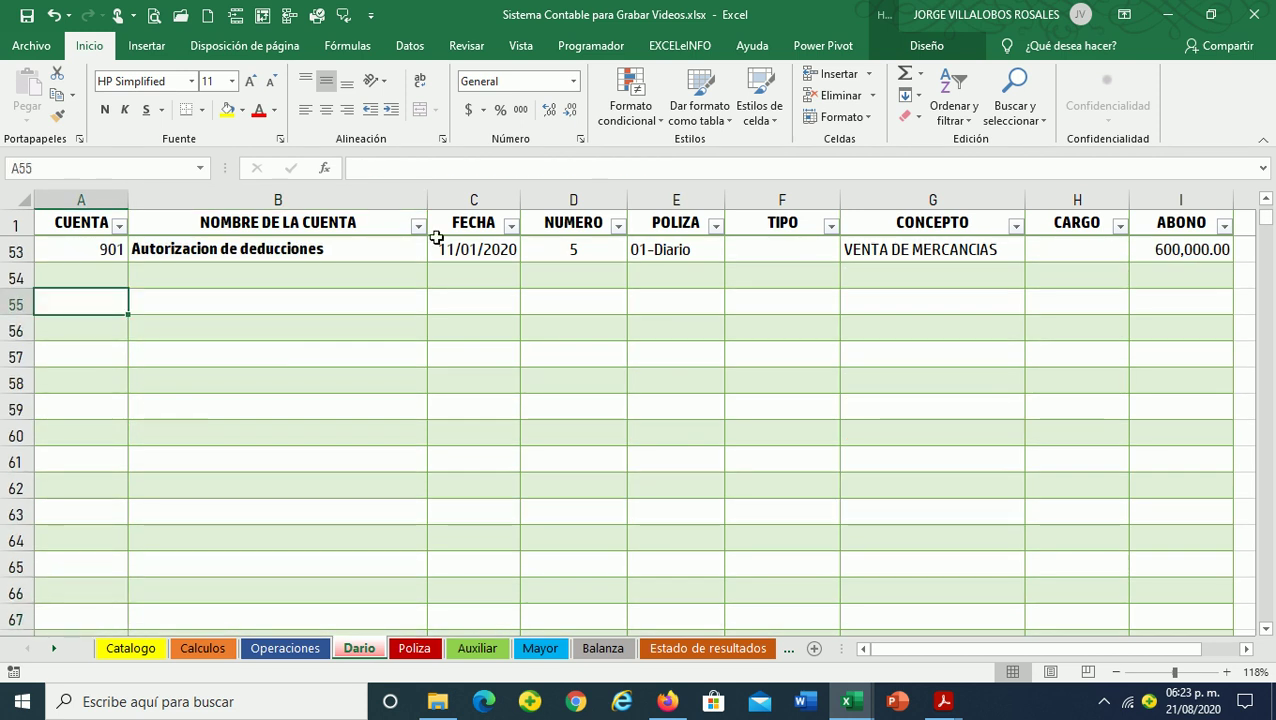
Review the next transaction, the rent payment, on the Operaciones sheet
{"action": "left_click", "coordinate": [270, 650]}
{"action": "scroll", "coordinate": [330, 475], "scroll_direction": "down", "scroll_amount": 1}
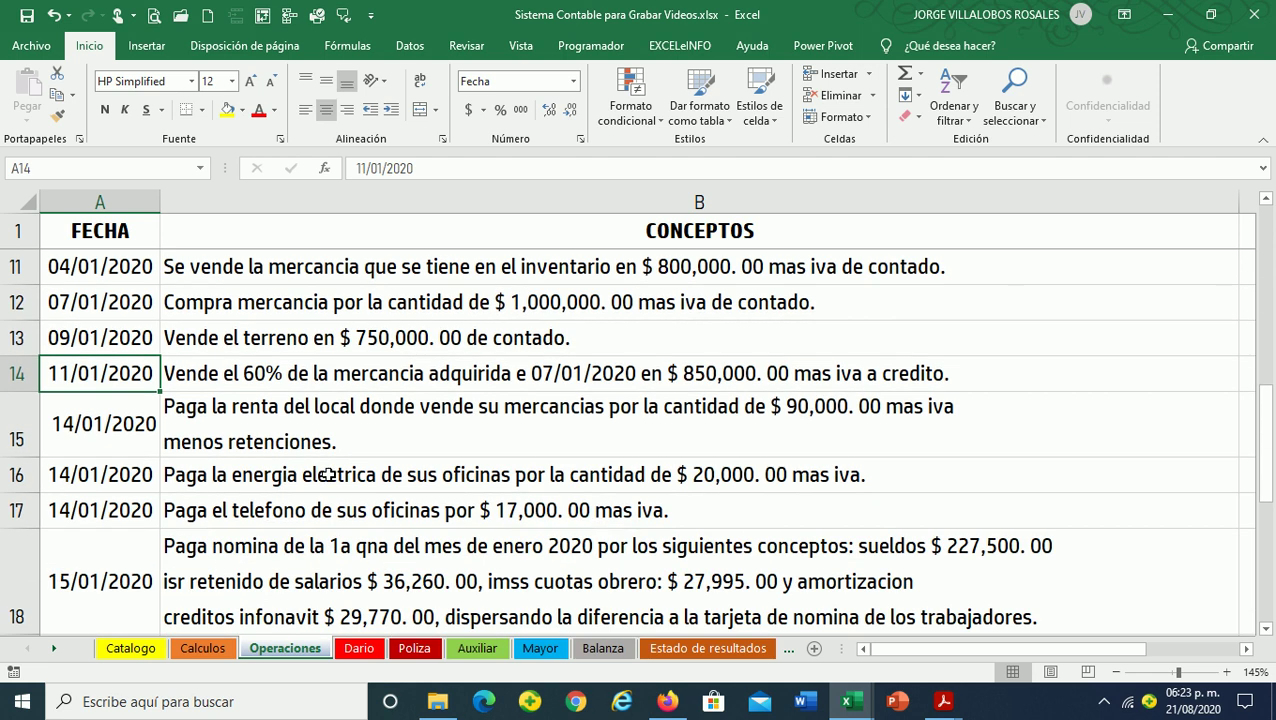
{"action": "left_click", "coordinate": [281, 405]}
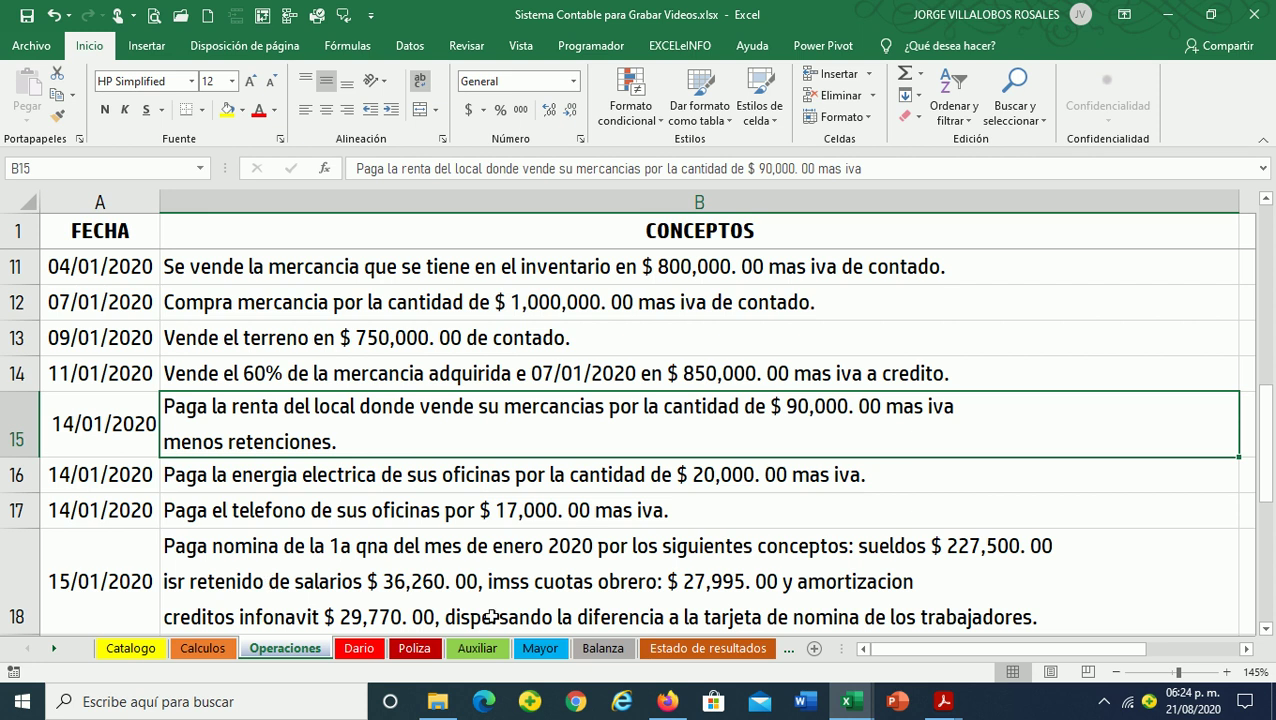
Select the RENTA table on Calculos (90,000.00 rent, 14,400.00 IVA, 85,800.00 net)
{"action": "left_click", "coordinate": [208, 649]}
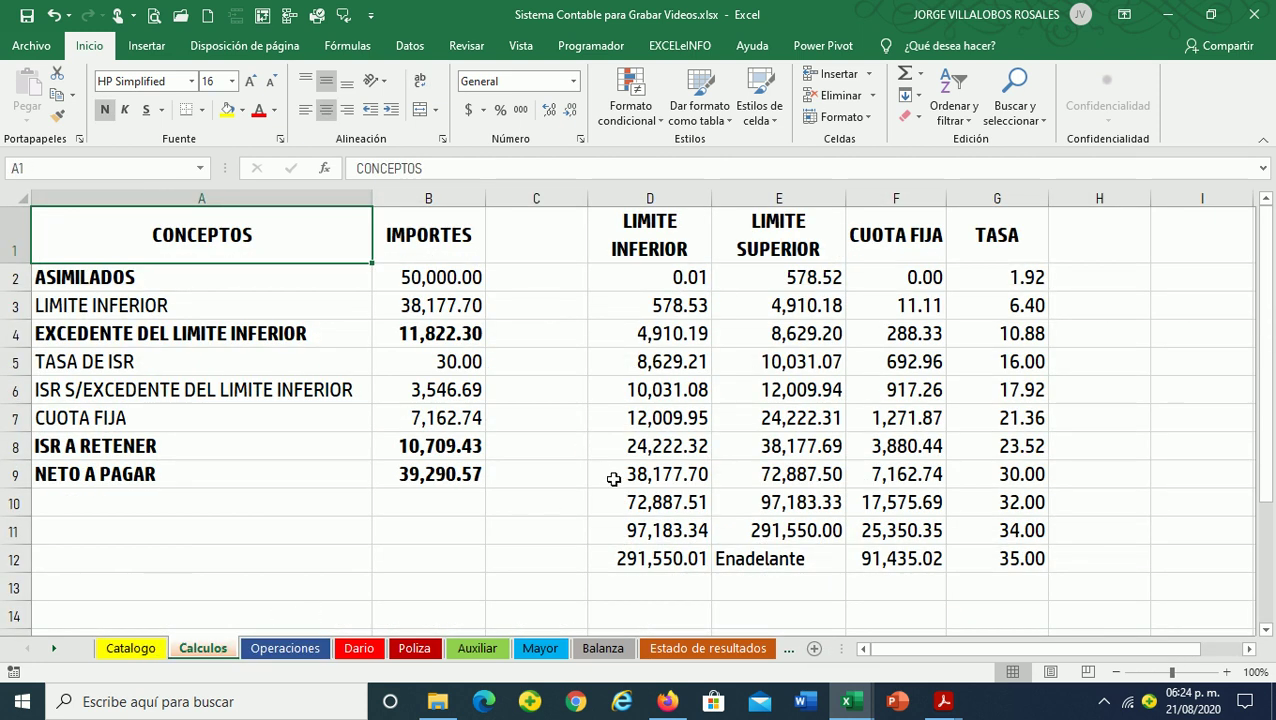
{"action": "scroll", "coordinate": [618, 478], "scroll_direction": "down", "scroll_amount": 2}
{"action": "scroll", "coordinate": [618, 478], "scroll_direction": "down", "scroll_amount": 2}
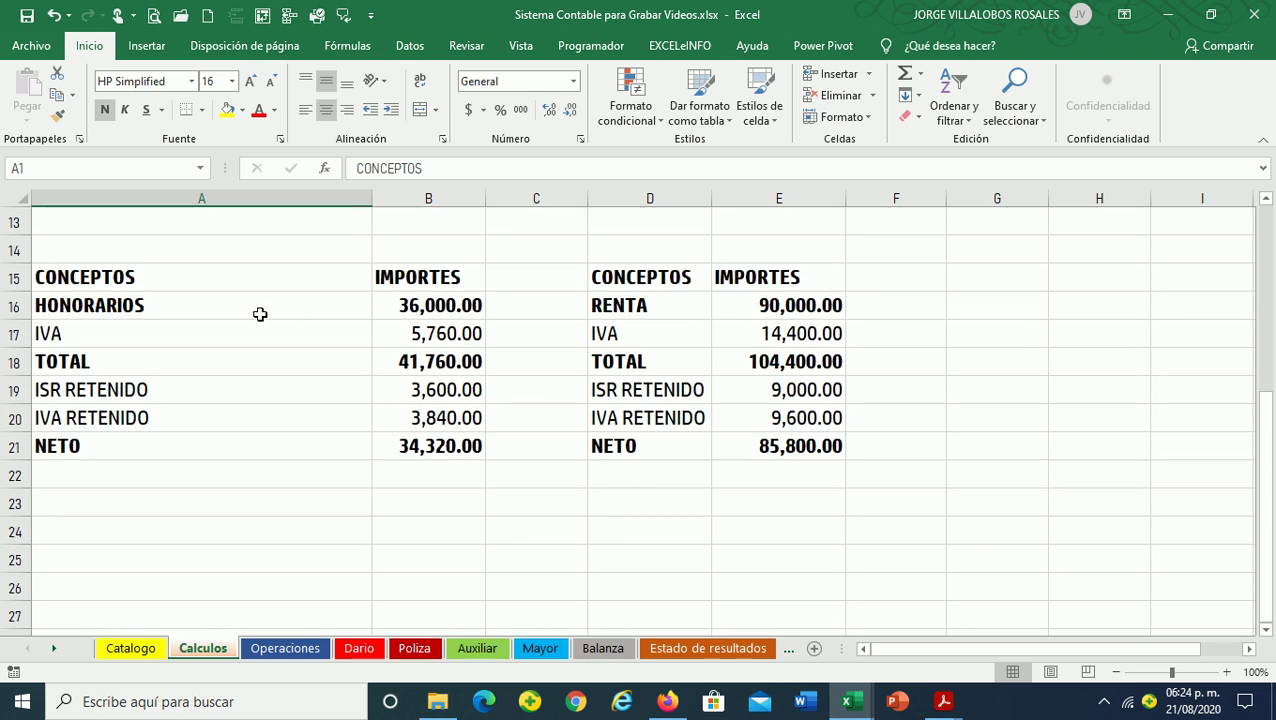
{"action": "left_click_drag", "start_coordinate": [640, 277], "coordinate": [779, 446]}
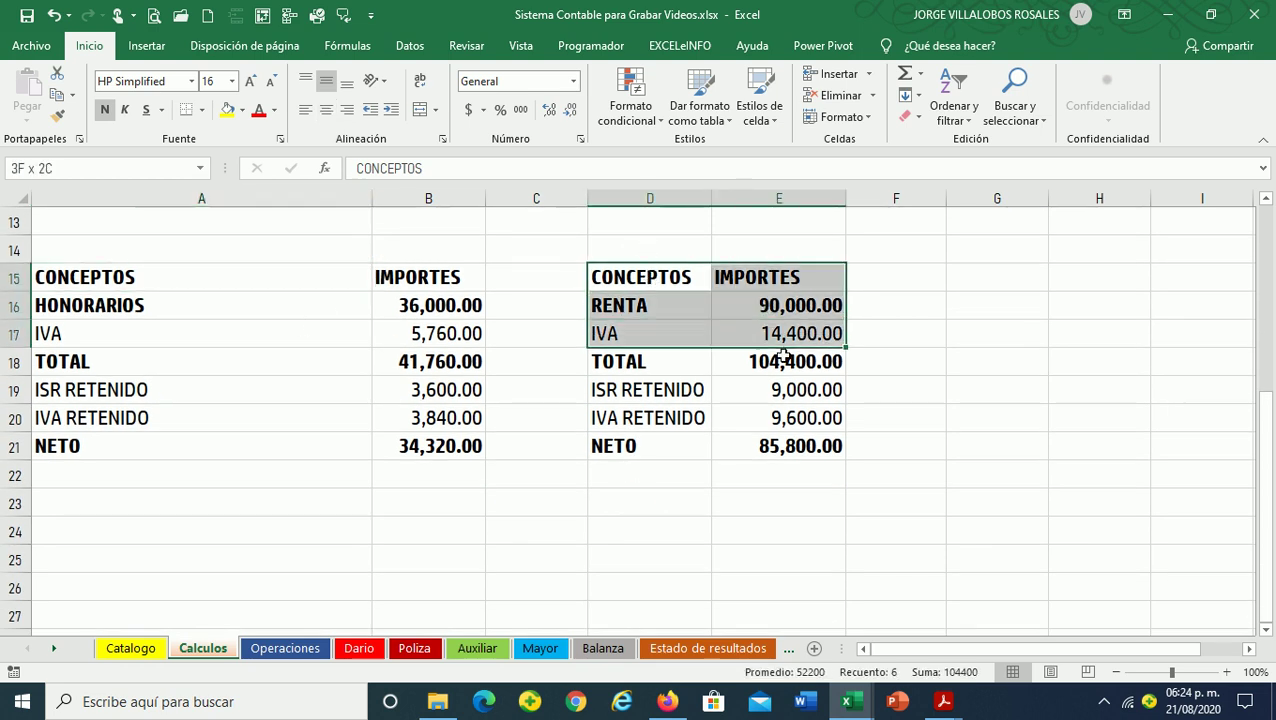
{"action": "mouse_move", "coordinate": [672, 277]}
{"action": "left_mouse_down"}
{"action": "mouse_move", "coordinate": [785, 415]}
{"action": "mouse_move", "coordinate": [785, 446]}
{"action": "left_mouse_up"}
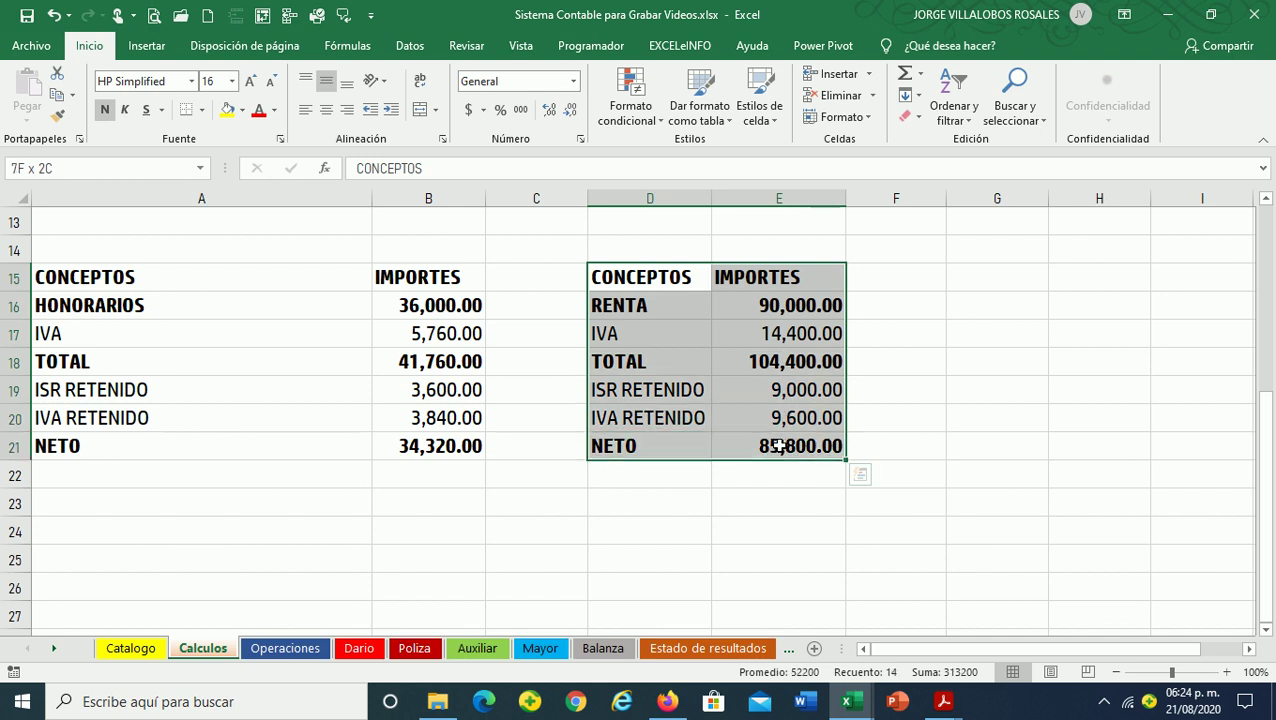
{"action": "left_click", "coordinate": [761, 307]}
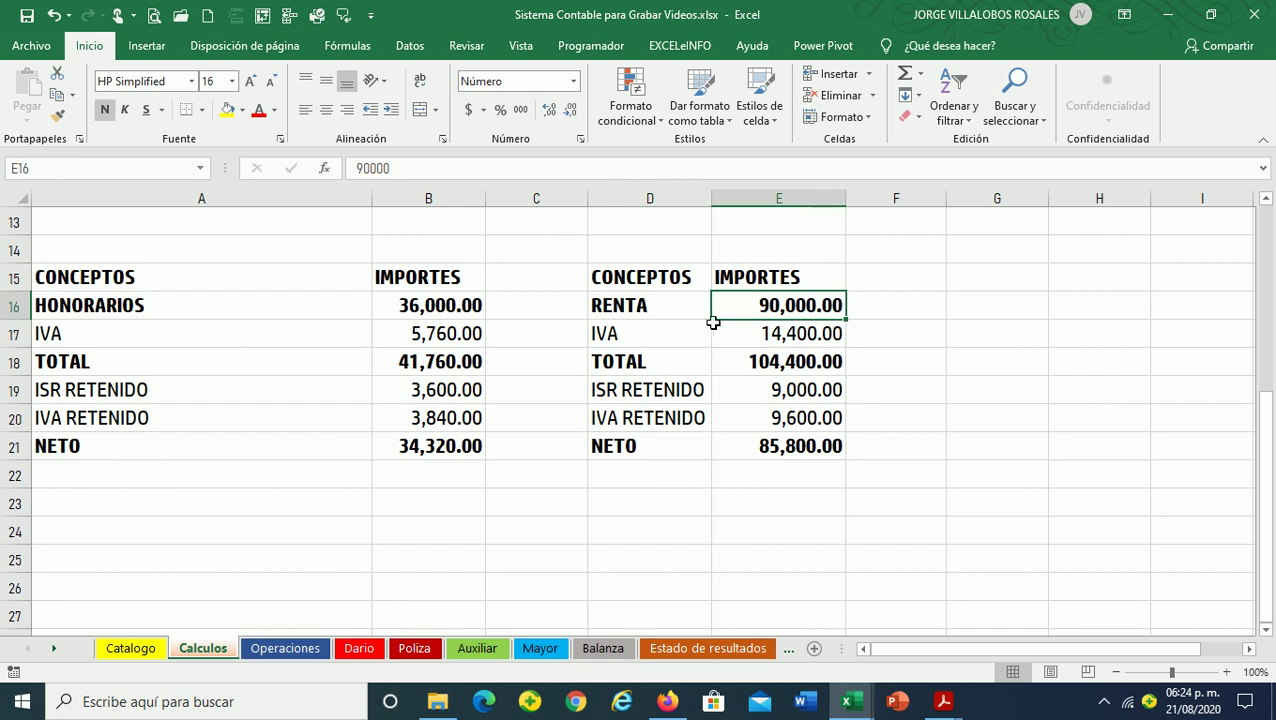
Enter account 600 in cell A55 of the Dario sheet so GASTOS GENERALES fills in
{"action": "left_click_drag", "start_coordinate": [624, 305], "coordinate": [800, 303]}
{"action": "left_click", "coordinate": [800, 303]}
{"action": "left_click_drag", "start_coordinate": [621, 300], "coordinate": [755, 307]}
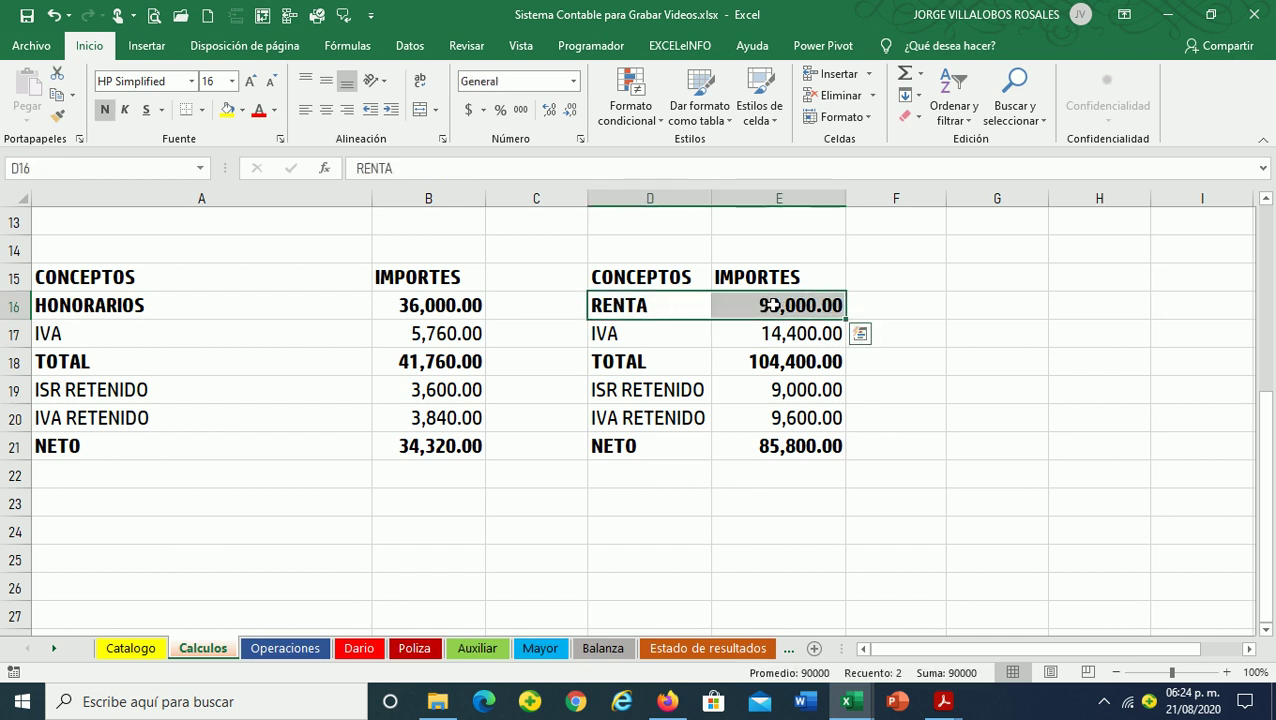
{"action": "left_click", "coordinate": [755, 307]}
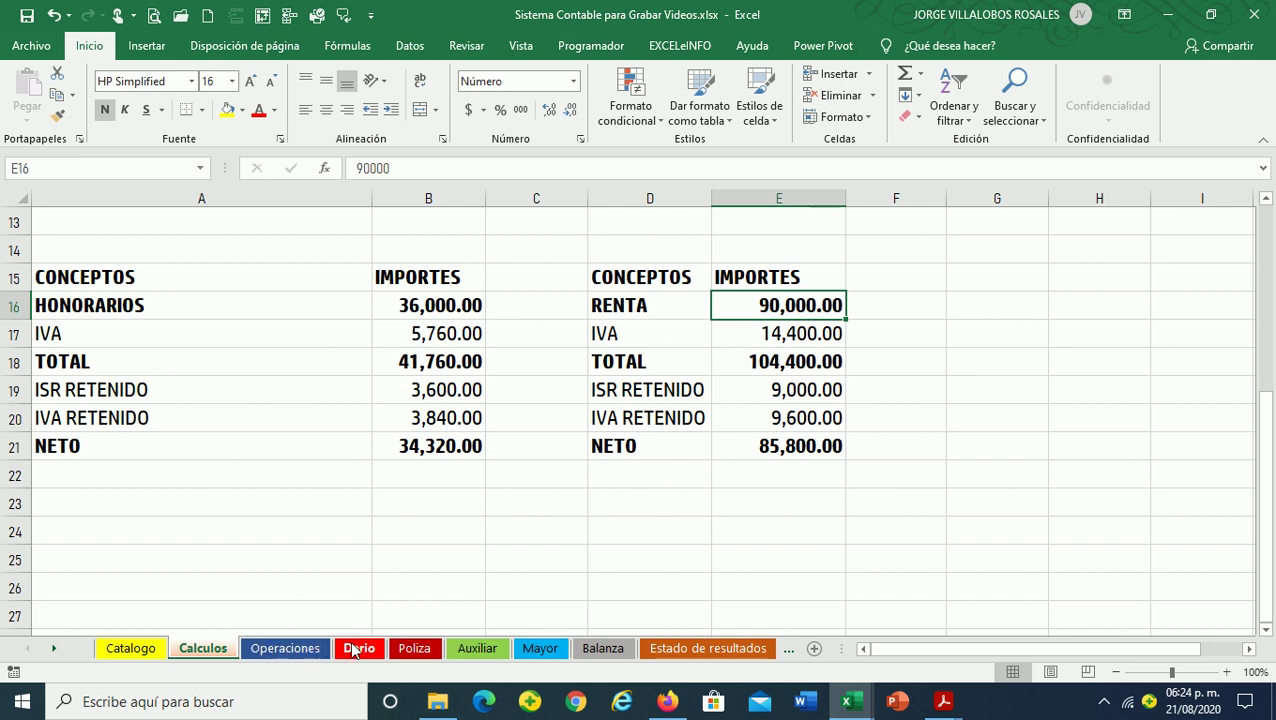
{"action": "left_click", "coordinate": [358, 648]}
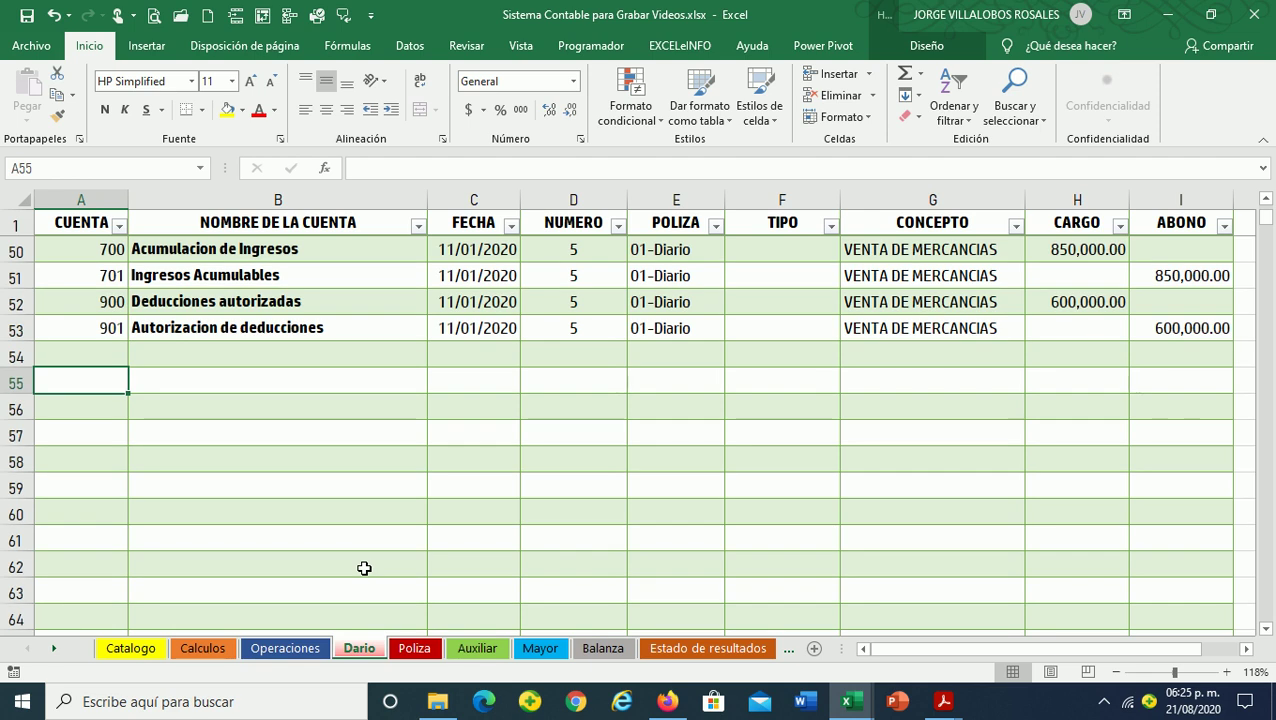
{"action": "scroll", "coordinate": [364, 568], "scroll_direction": "down", "scroll_amount": 1}
{"action": "left_click", "coordinate": [26, 15]}
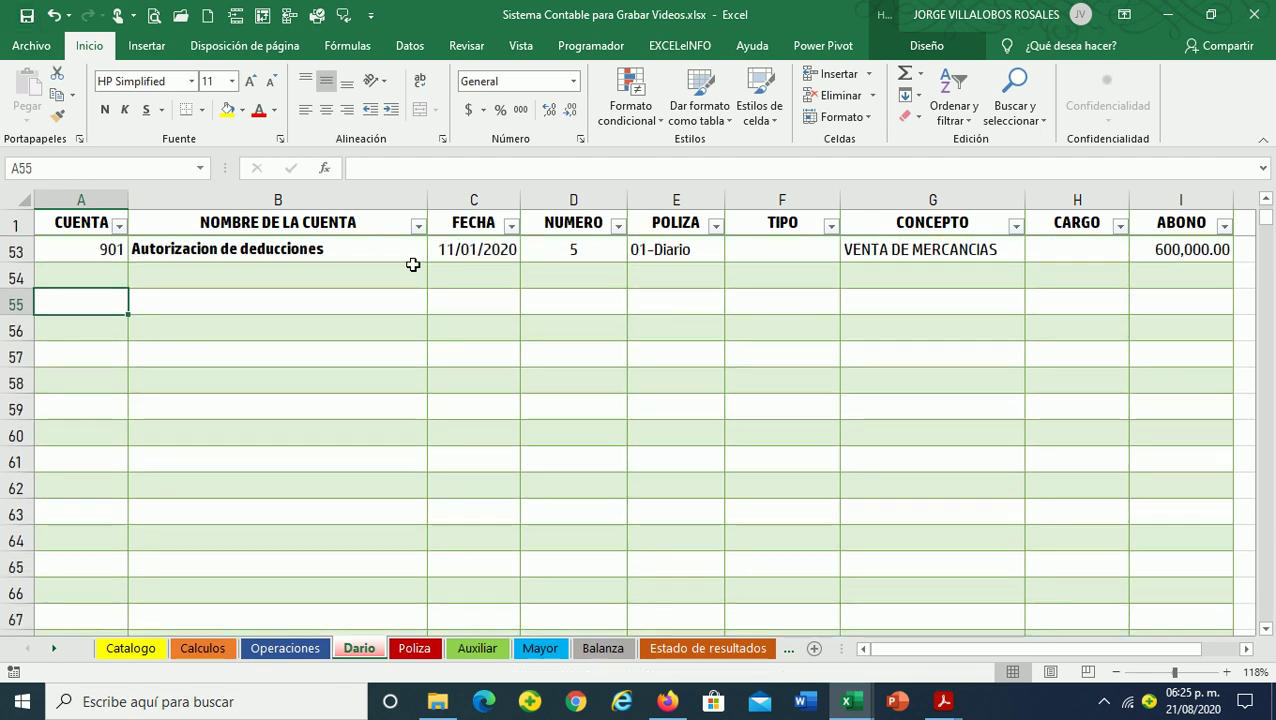
{"action": "type", "text": "600"}
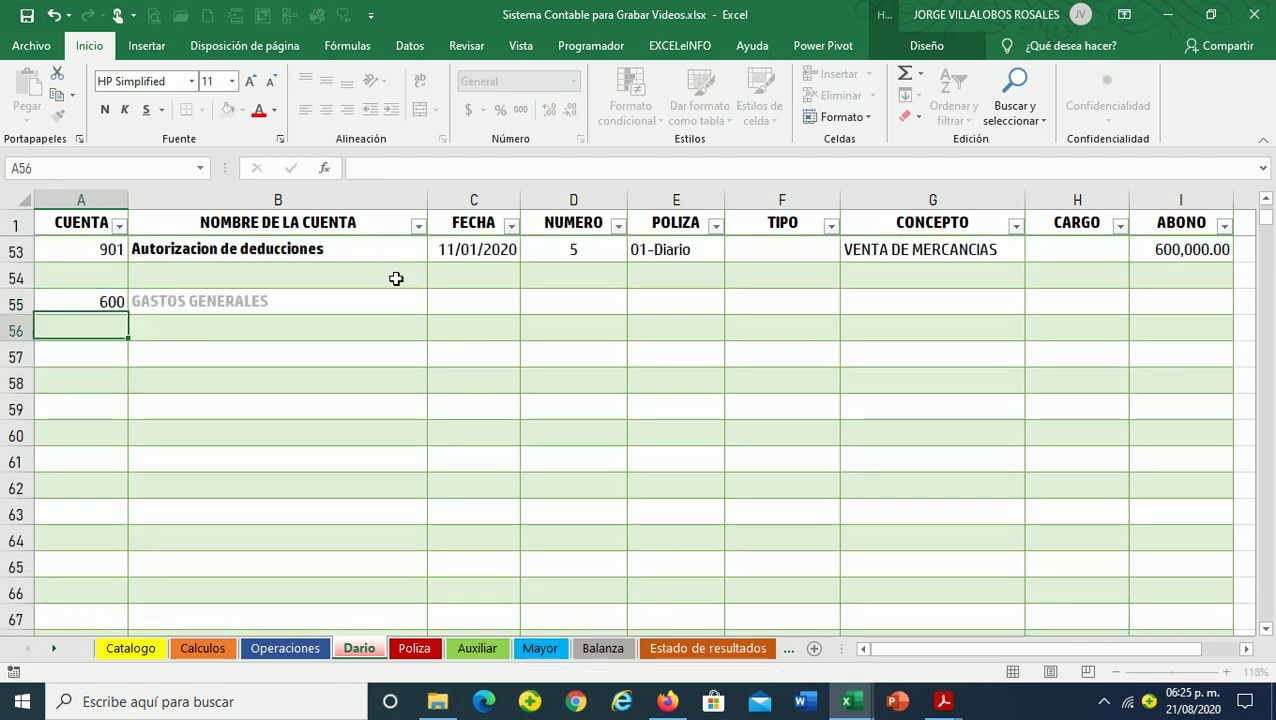
{"action": "key", "text": "Return"}
{"action": "key", "text": "Down"}
{"action": "key", "text": "Right"}
{"action": "key", "text": "Left"}
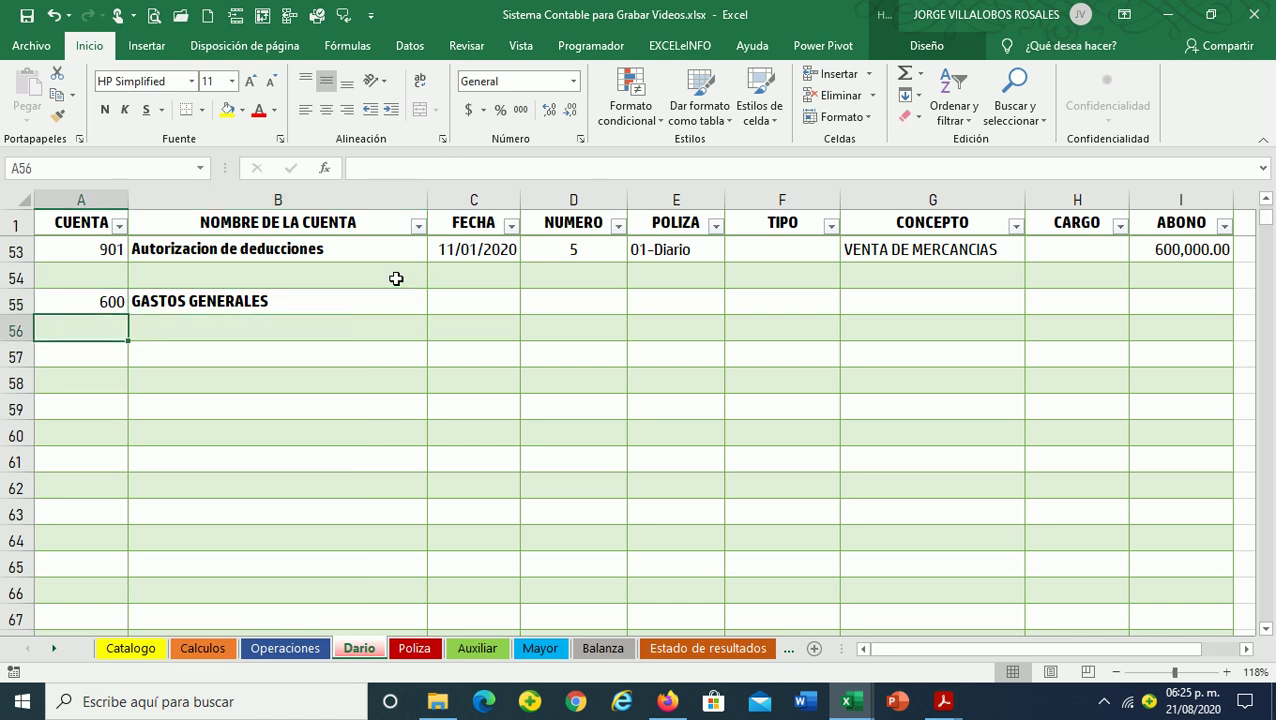
Locate rent account 600.054, Arrendamientos pagados a personas fisicas, in the Catalogo list
{"action": "left_click", "coordinate": [158, 650]}
{"action": "scroll", "coordinate": [296, 475], "scroll_direction": "down", "scroll_amount": 14}
{"action": "scroll", "coordinate": [300, 475], "scroll_direction": "down", "scroll_amount": 4}
{"action": "scroll", "coordinate": [300, 475], "scroll_direction": "down", "scroll_amount": 4}
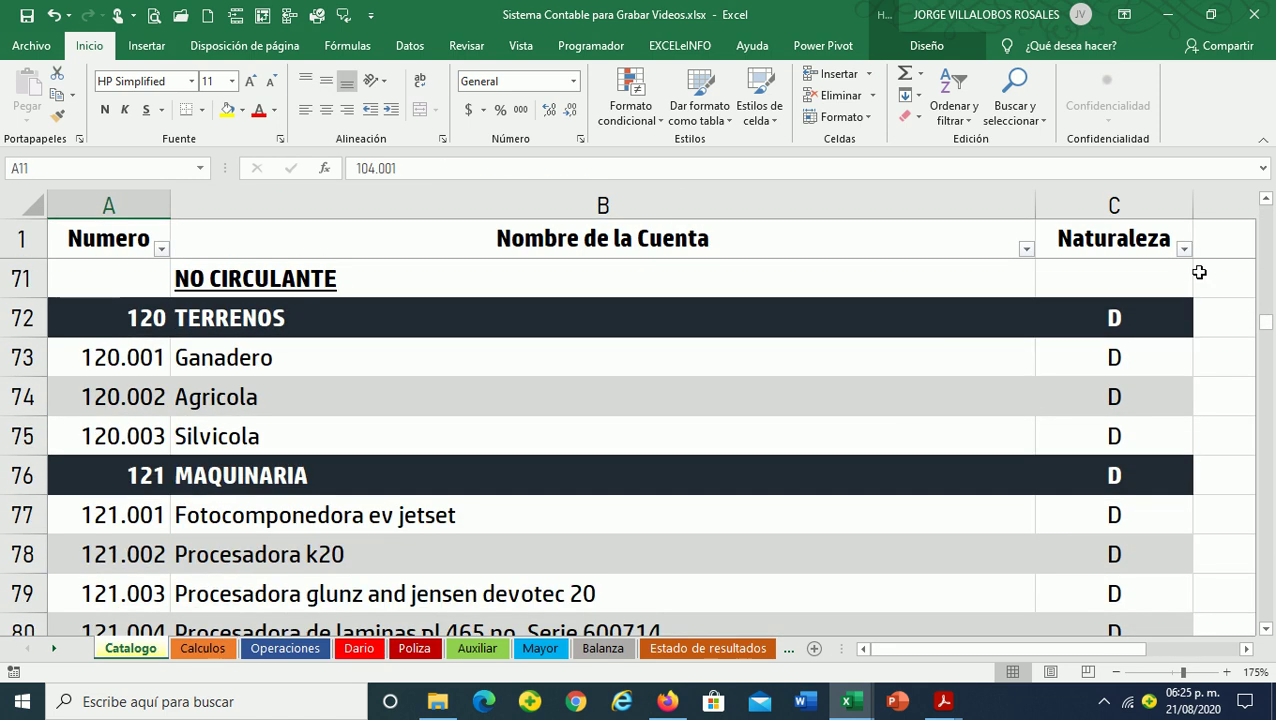
{"action": "left_click_drag", "start_coordinate": [1268, 336], "coordinate": [1266, 488]}
{"action": "scroll", "coordinate": [638, 396], "scroll_direction": "down", "scroll_amount": 4}
{"action": "scroll", "coordinate": [638, 397], "scroll_direction": "down", "scroll_amount": 3}
{"action": "scroll", "coordinate": [638, 397], "scroll_direction": "down", "scroll_amount": 1}
{"action": "scroll", "coordinate": [638, 397], "scroll_direction": "down", "scroll_amount": 2}
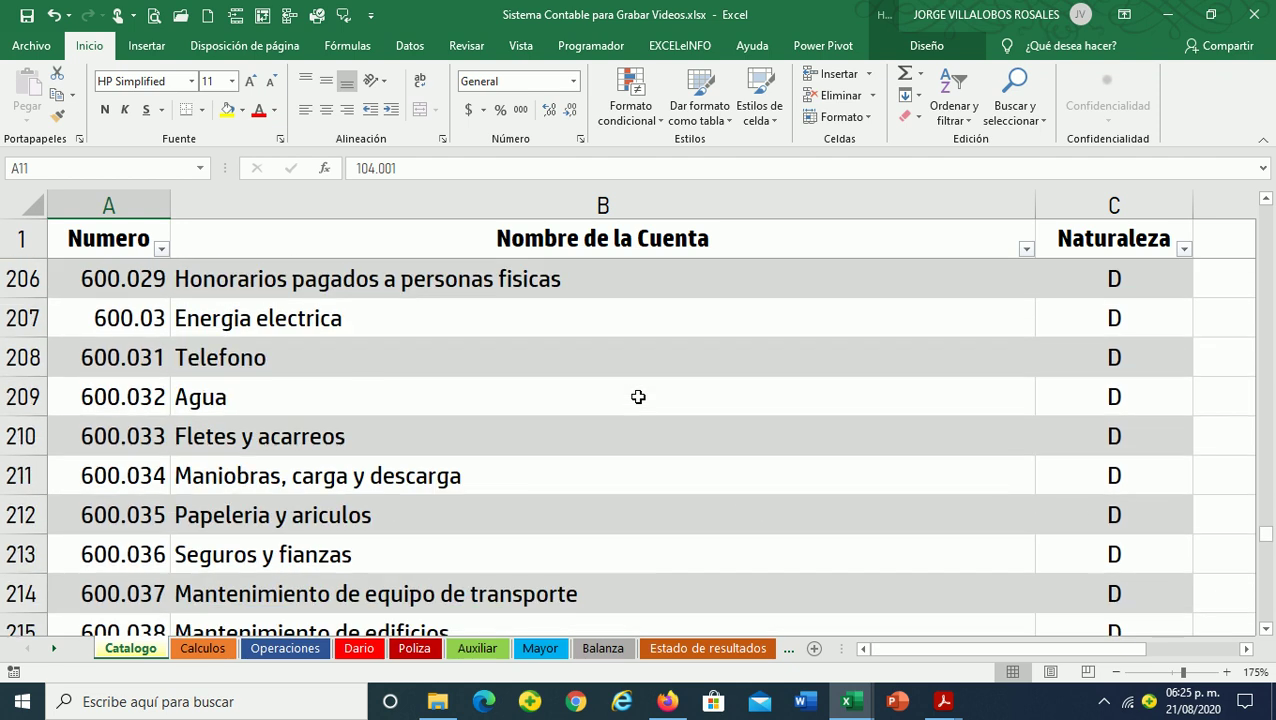
{"action": "scroll", "coordinate": [638, 397], "scroll_direction": "down", "scroll_amount": 1}
{"action": "scroll", "coordinate": [638, 397], "scroll_direction": "down", "scroll_amount": 1}
{"action": "scroll", "coordinate": [638, 397], "scroll_direction": "down", "scroll_amount": 1}
{"action": "scroll", "coordinate": [638, 397], "scroll_direction": "down", "scroll_amount": 2}
{"action": "scroll", "coordinate": [638, 397], "scroll_direction": "down", "scroll_amount": 1}
{"action": "scroll", "coordinate": [638, 397], "scroll_direction": "down", "scroll_amount": 1}
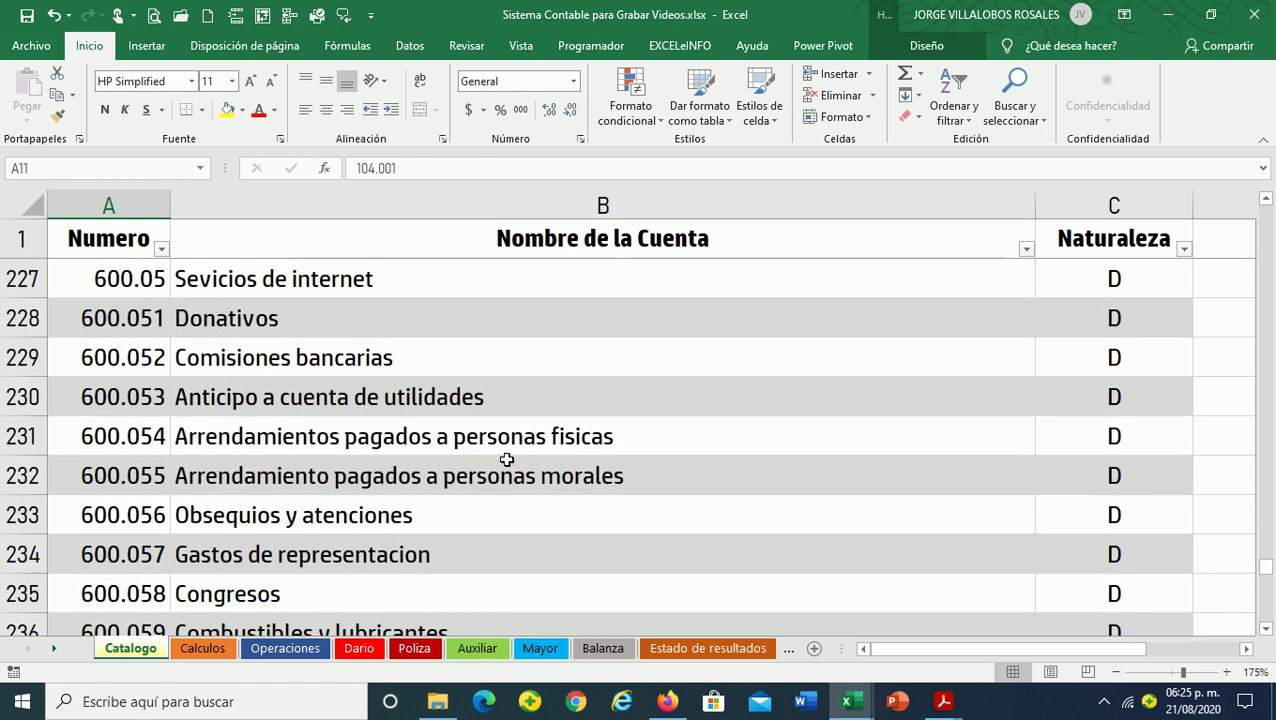
{"action": "left_click", "coordinate": [506, 452]}
{"action": "left_click", "coordinate": [104, 441]}
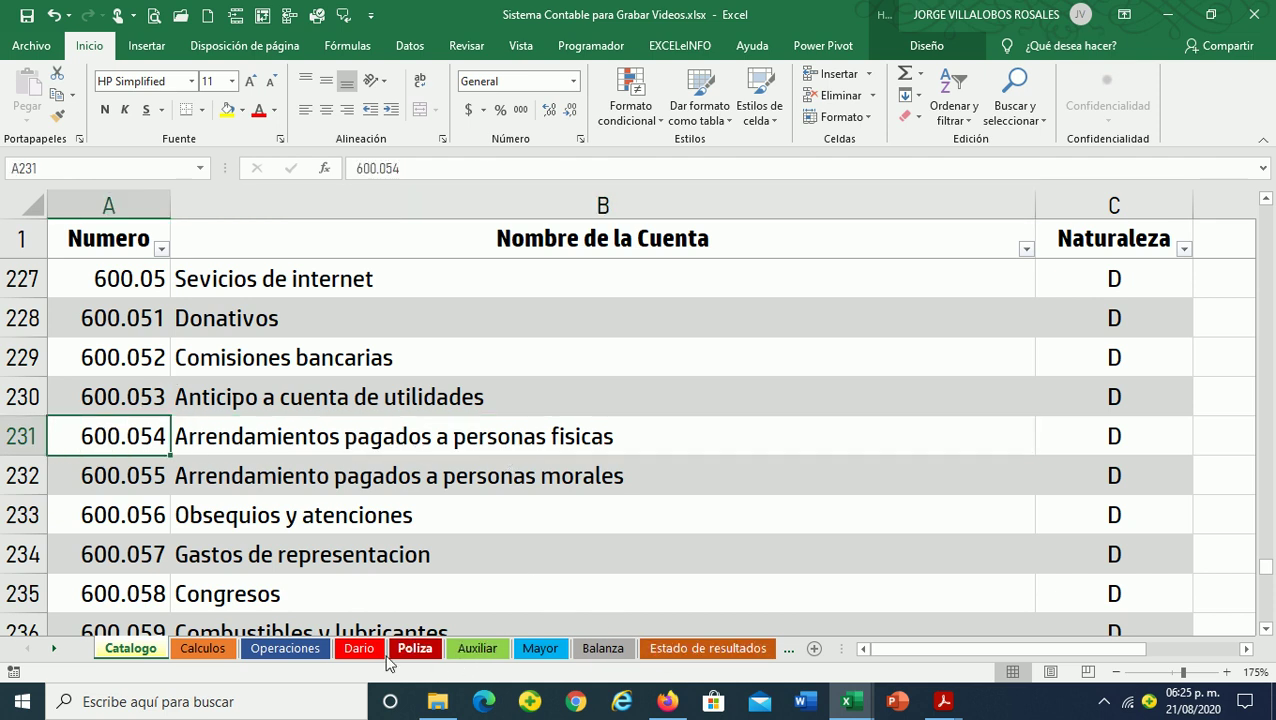
Enter account 600.054 in A56 of the Dario sheet and check its auto-filled name
{"action": "left_click", "coordinate": [362, 648]}
{"action": "type", "text": "6"}
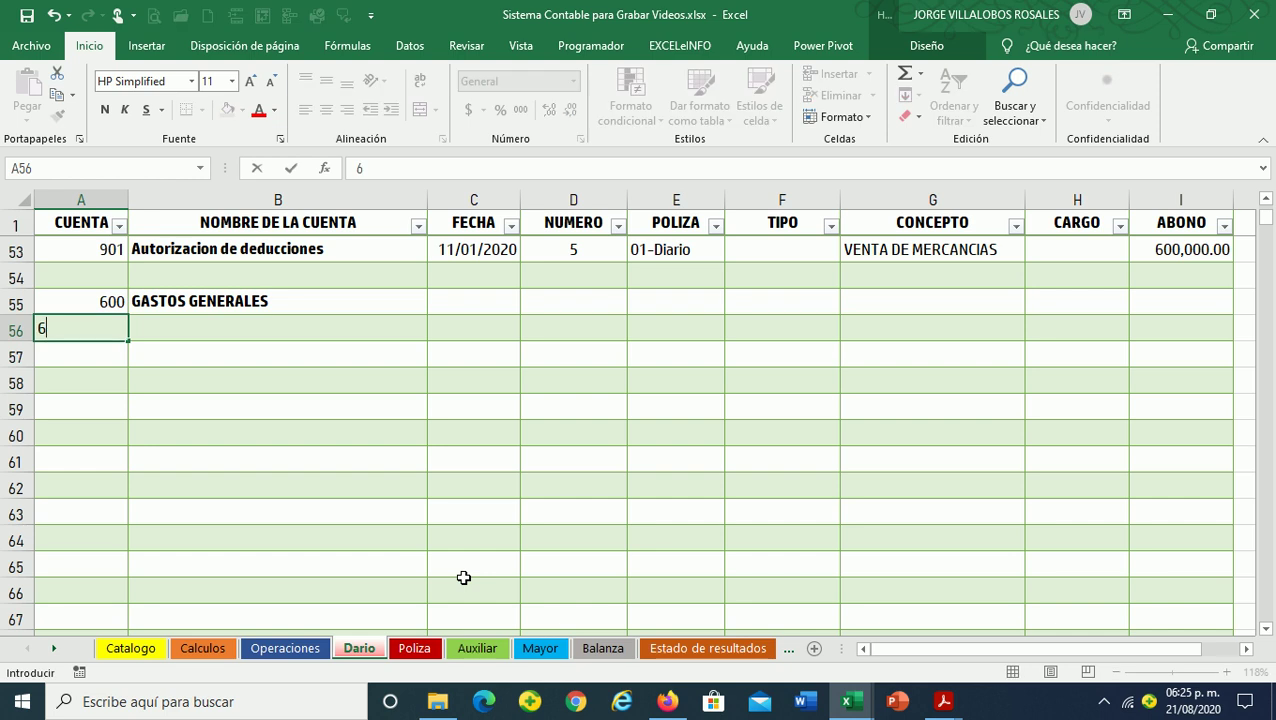
{"action": "type", "text": "00.054"}
{"action": "key", "text": "Return"}
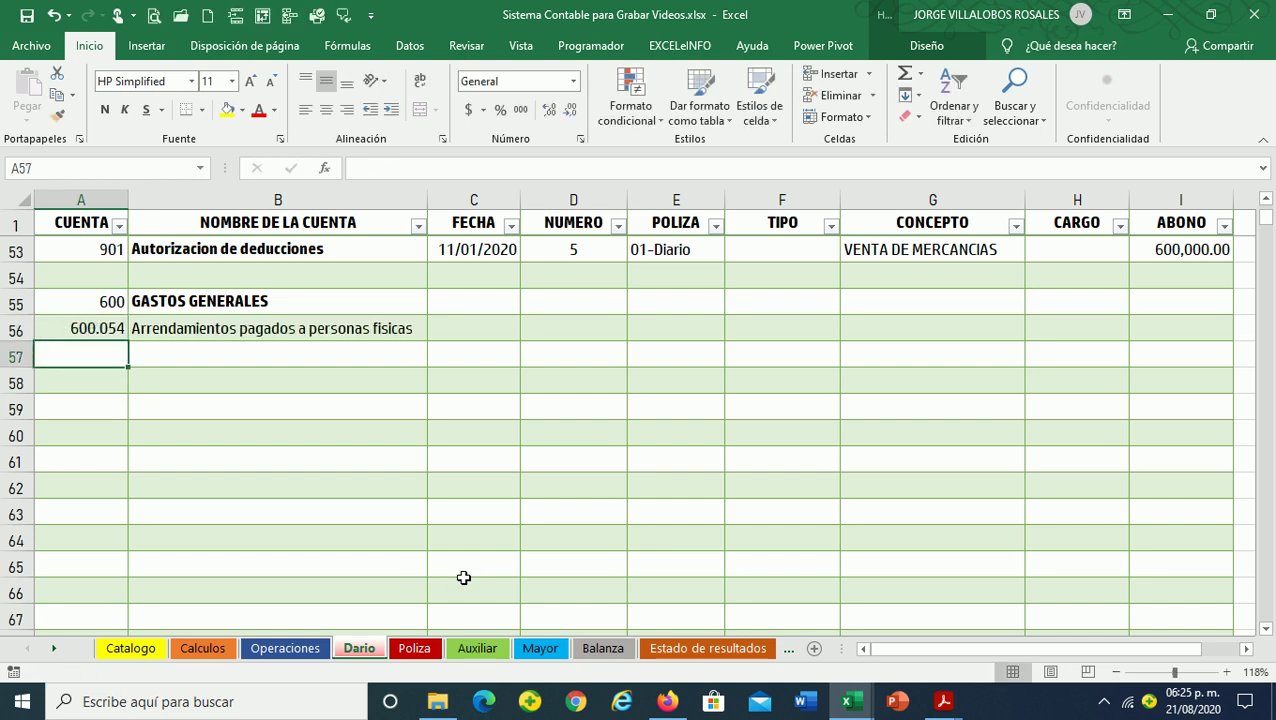
{"action": "key", "text": "Up"}
{"action": "key", "text": "Right"}
{"action": "key", "text": "Right"}
{"action": "key", "text": "Right"}
{"action": "key", "text": "Left"}
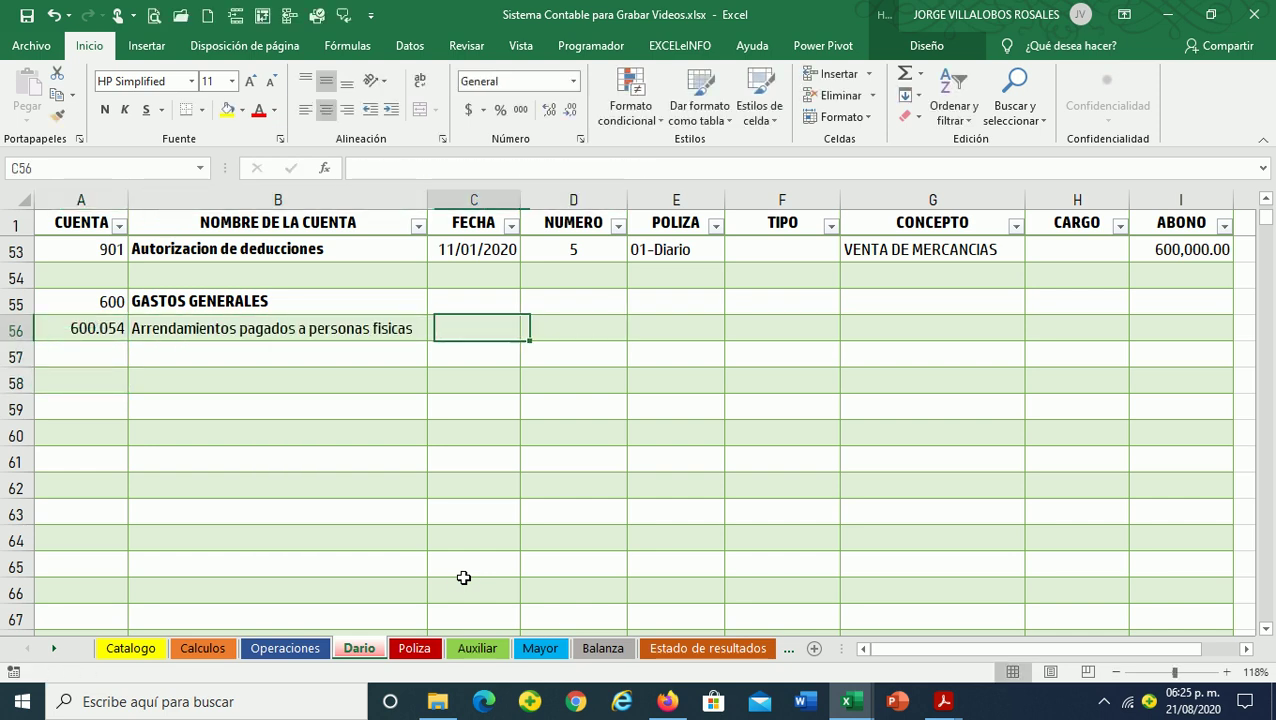
{"action": "key", "text": "Left"}
{"action": "key", "text": "Left"}
{"action": "key", "text": "Down"}
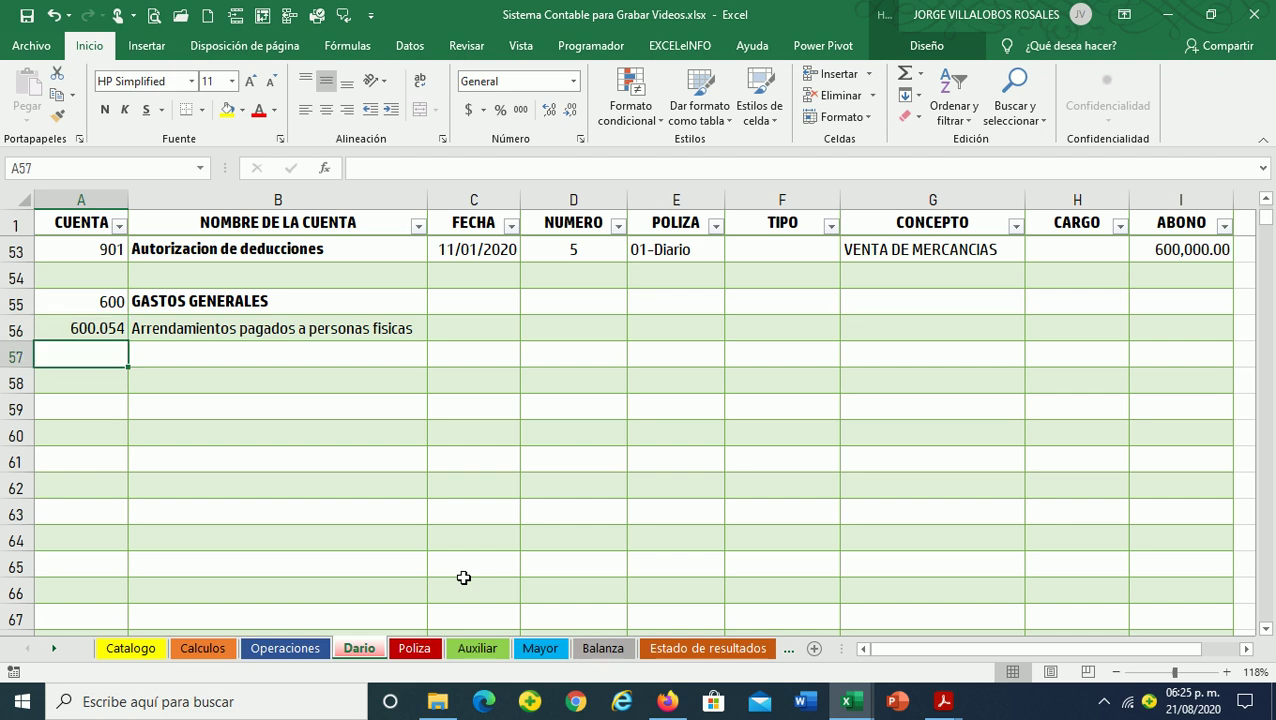
Add accounts 111 IVA ACREDITABLE and 111.001 below it
{"action": "type", "text": "111"}
{"action": "key", "text": "Return"}
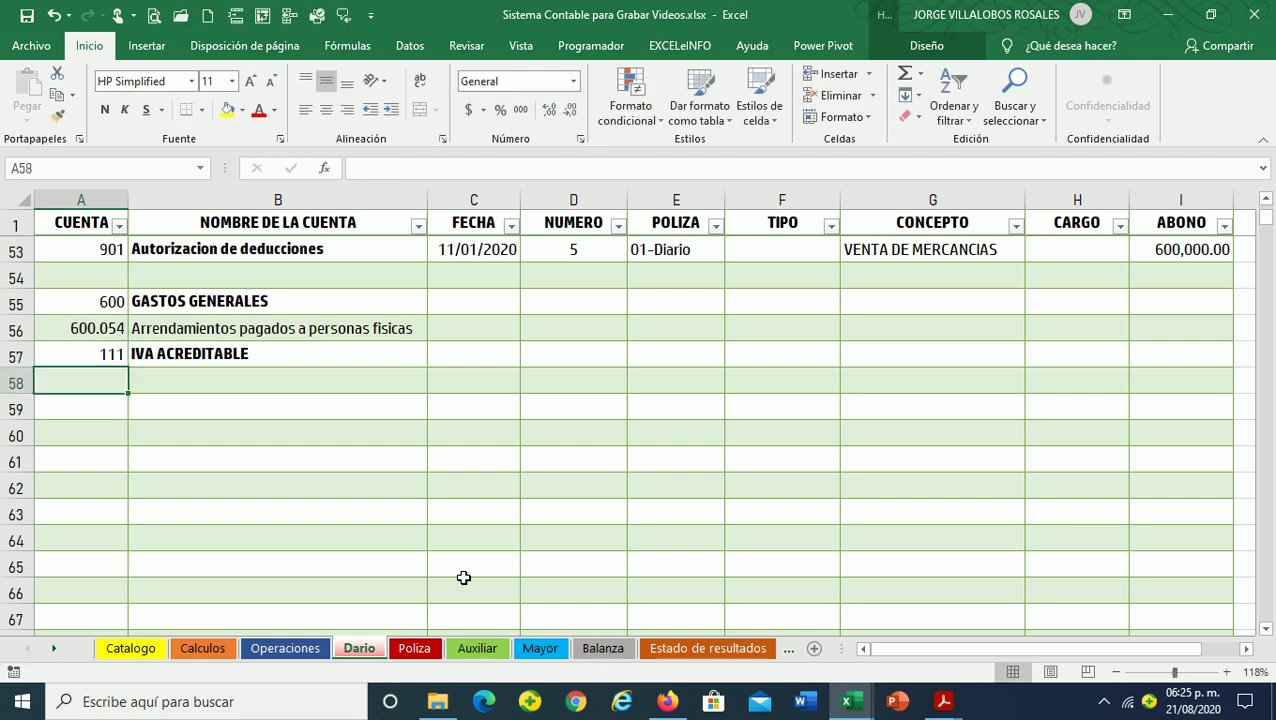
{"action": "type", "text": "111."}
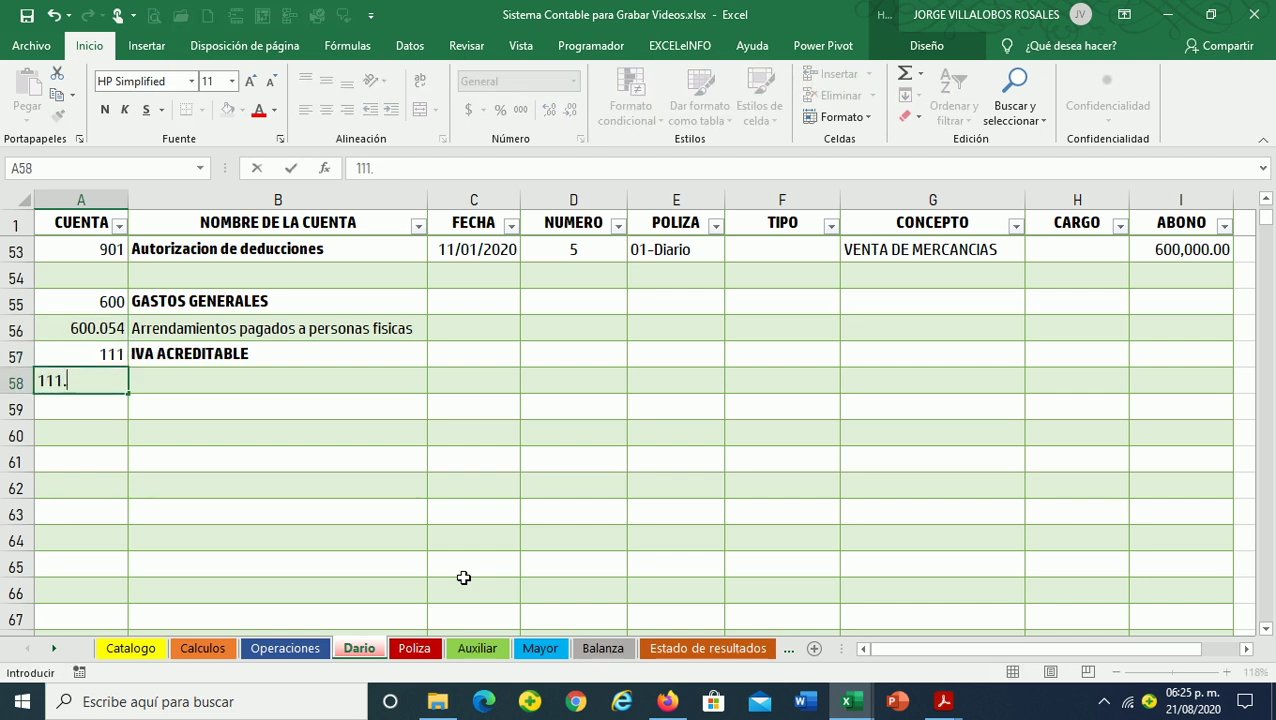
{"action": "key", "text": "Return"}
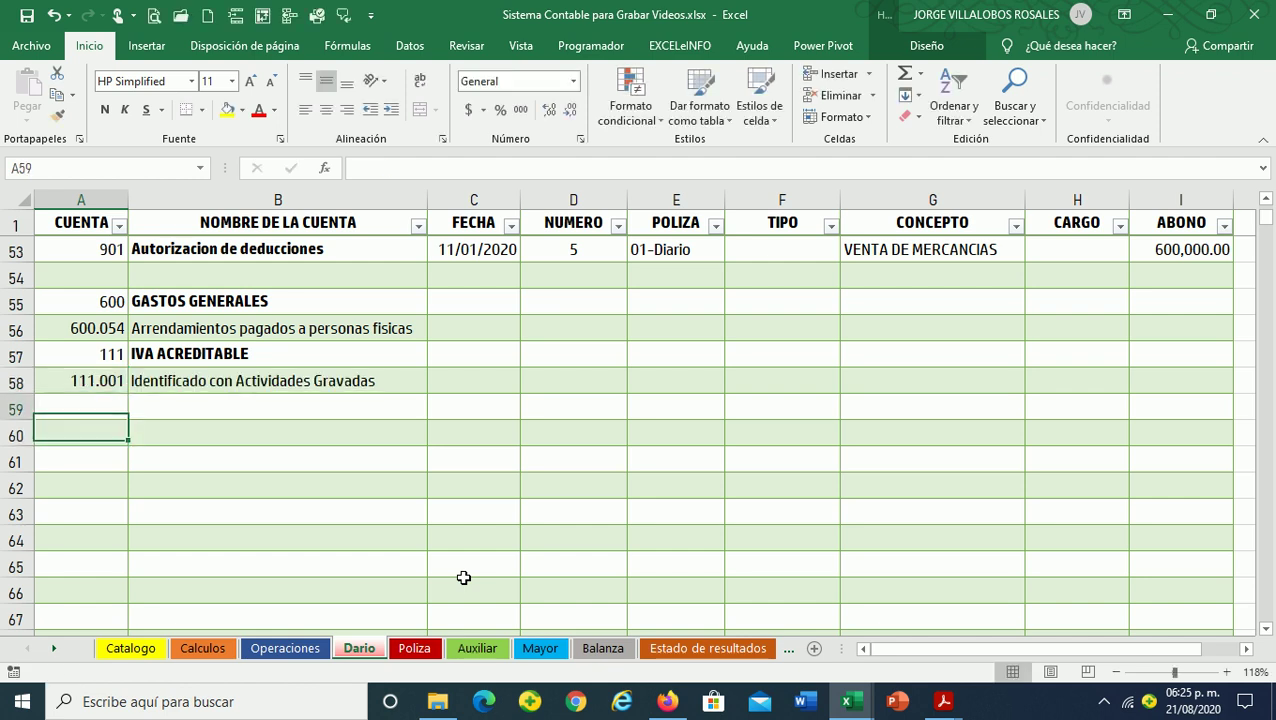
{"action": "key", "text": "Up"}
{"action": "key", "text": "Up"}
{"action": "key", "text": "Right"}
{"action": "key", "text": "Right"}
{"action": "key", "text": "Left"}
{"action": "key", "text": "Left"}
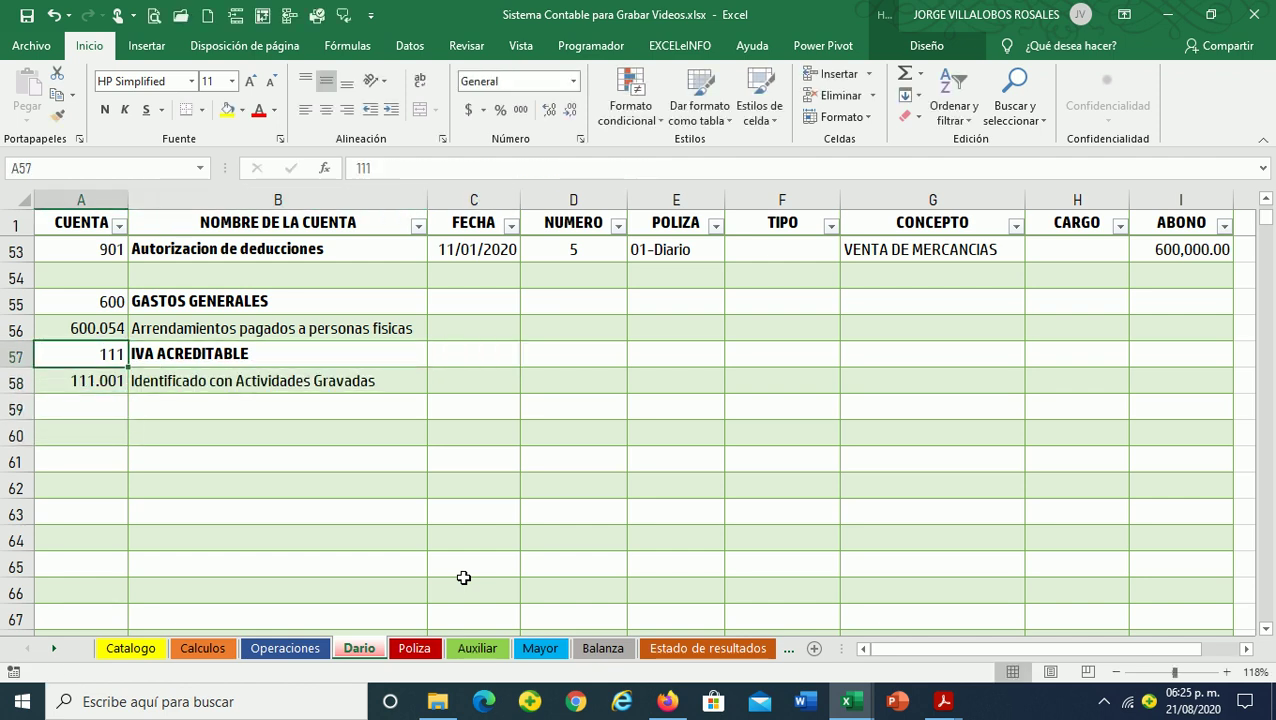
{"action": "key", "text": "Down"}
{"action": "key", "text": "Down"}
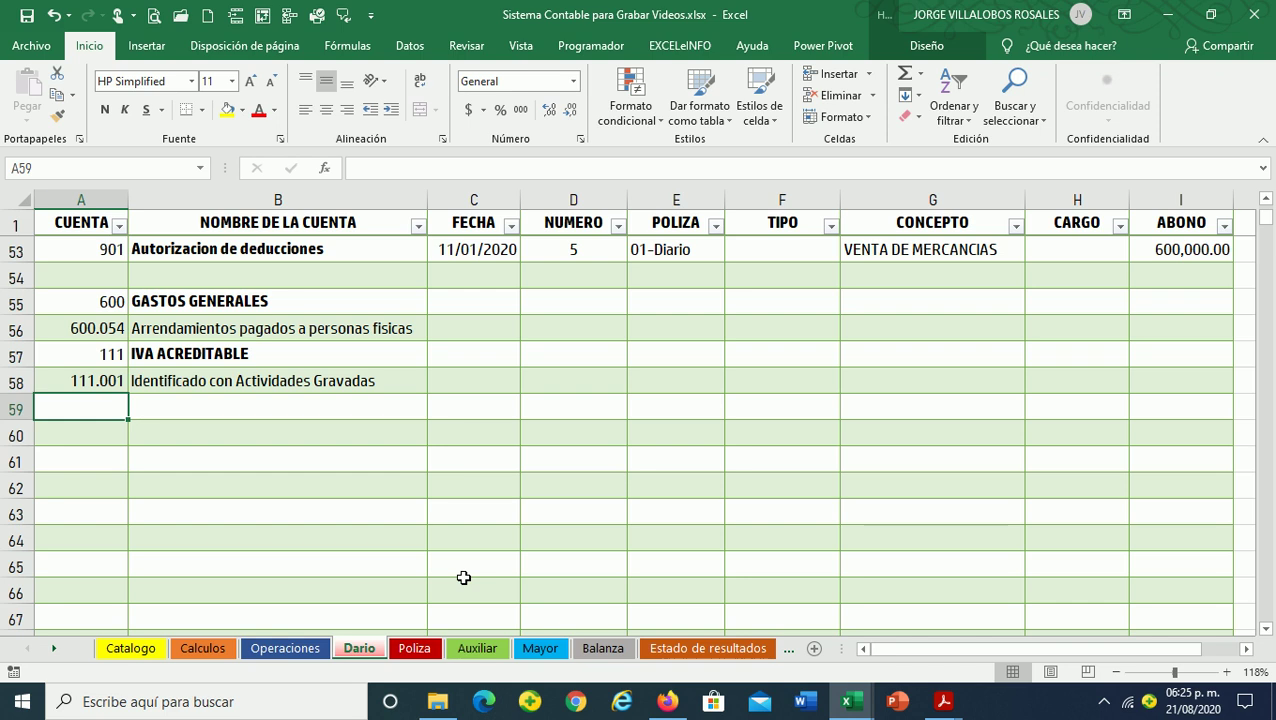
Add accounts 112 IVA POR ACREDITAR and 112.001, then review the new rows
{"action": "type", "text": "112"}
{"action": "key", "text": "Return"}
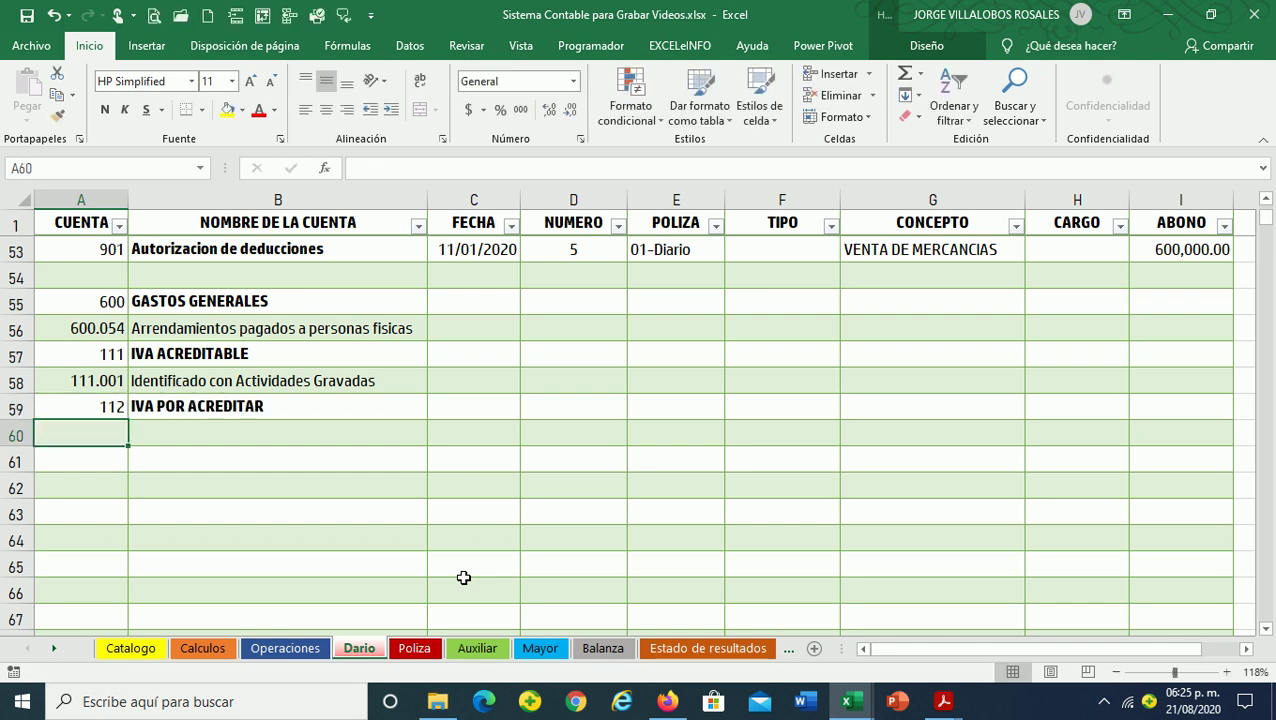
{"action": "type", "text": "112.001"}
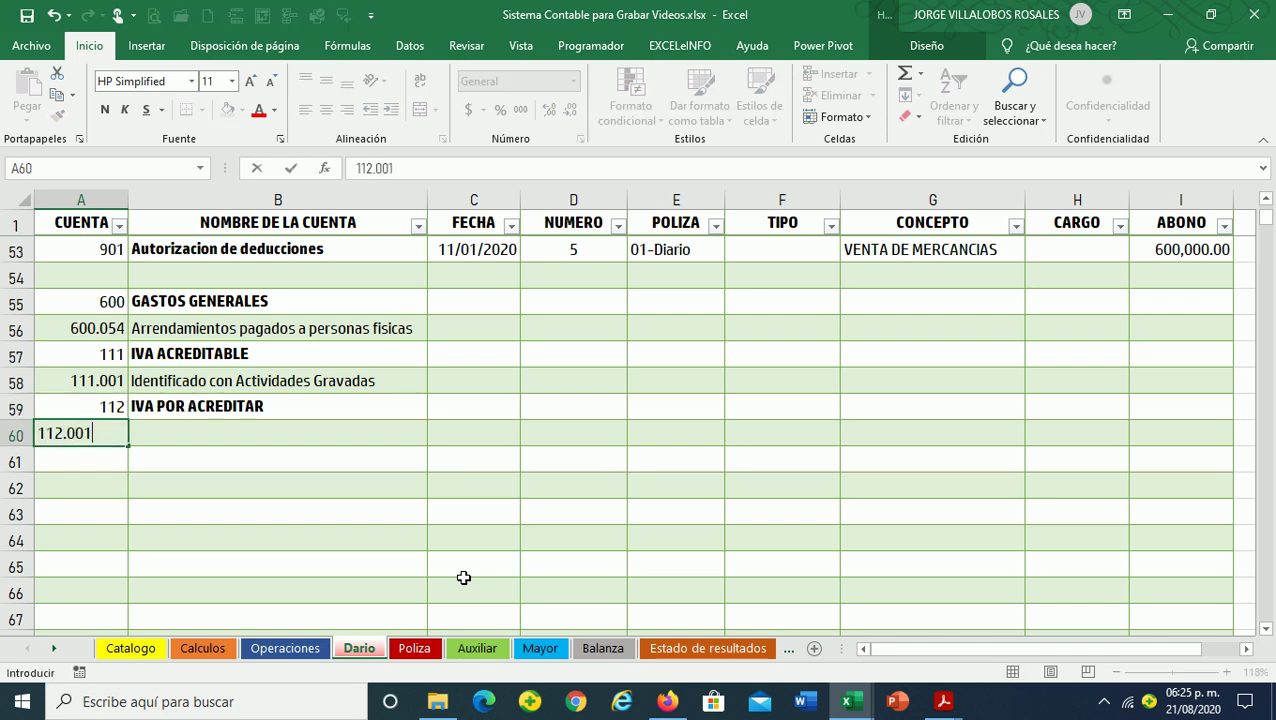
{"action": "key", "text": "Return"}
{"action": "key", "text": "Down"}
{"action": "key", "text": "Up"}
{"action": "key", "text": "Up"}
{"action": "key", "text": "Up"}
{"action": "key", "text": "Right"}
{"action": "key", "text": "Left"}
{"action": "key", "text": "Down"}
{"action": "key", "text": "Right"}
{"action": "key", "text": "Right"}
{"action": "key", "text": "Left"}
{"action": "key", "text": "Left"}
{"action": "key", "text": "Down"}
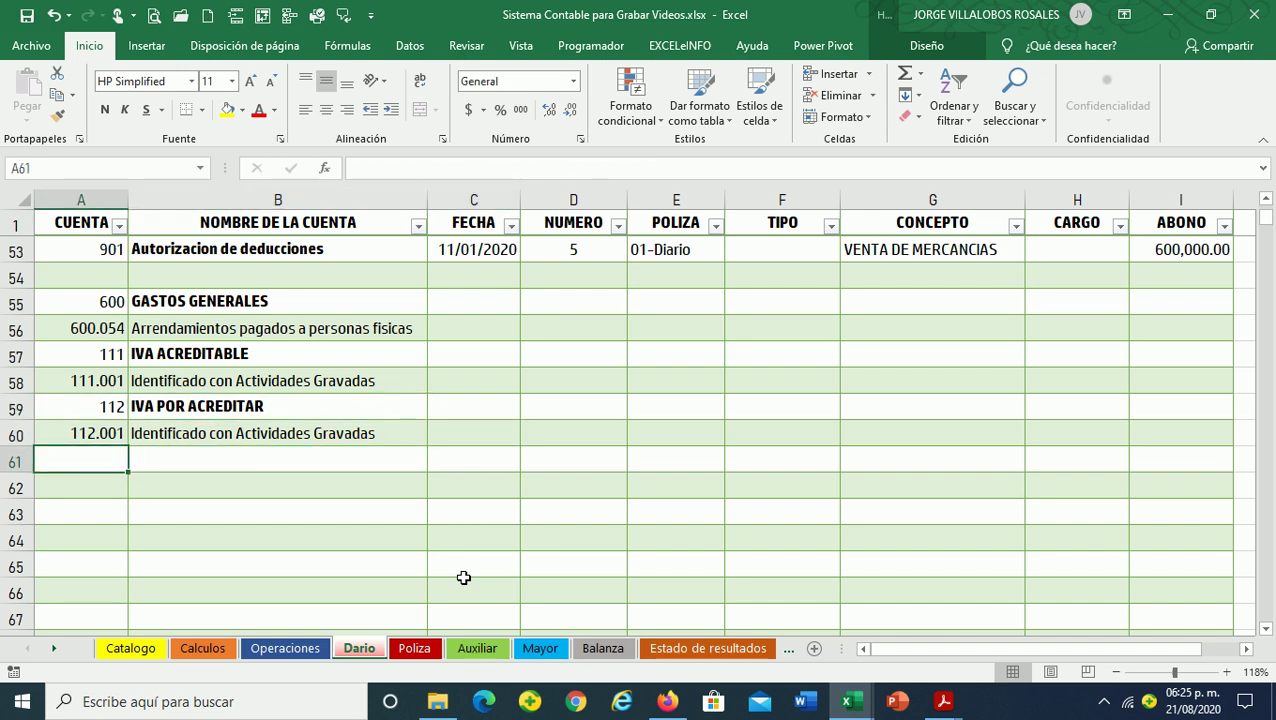
Add account 210 RETENCIONES POR PAGAR in A61
{"action": "type", "text": "210"}
{"action": "key", "text": "Return"}
{"action": "key", "text": "Up"}
{"action": "key", "text": "Right"}
{"action": "key", "text": "Left"}
{"action": "key", "text": "Down"}
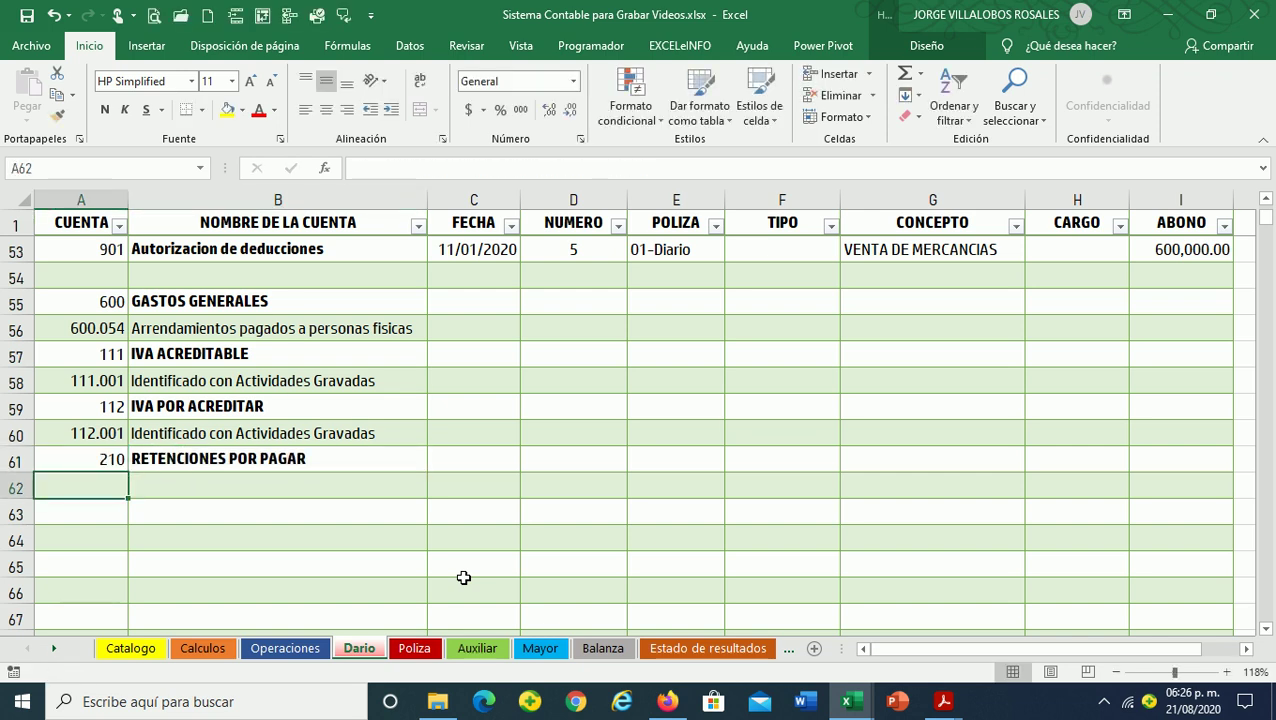
Copy accounts 210.004 Isr de arrendamiento and 210.007 Iva retenido from the Catalogo sheet
{"action": "left_click", "coordinate": [131, 648]}
{"action": "scroll", "coordinate": [330, 536], "scroll_direction": "down", "scroll_amount": 1}
{"action": "scroll", "coordinate": [336, 540], "scroll_direction": "up", "scroll_amount": 8}
{"action": "scroll", "coordinate": [338, 544], "scroll_direction": "up", "scroll_amount": 10}
{"action": "scroll", "coordinate": [338, 544], "scroll_direction": "up", "scroll_amount": 9}
{"action": "scroll", "coordinate": [338, 544], "scroll_direction": "up", "scroll_amount": 7}
{"action": "scroll", "coordinate": [338, 544], "scroll_direction": "up", "scroll_amount": 7}
{"action": "scroll", "coordinate": [338, 544], "scroll_direction": "up", "scroll_amount": 7}
{"action": "scroll", "coordinate": [338, 544], "scroll_direction": "up", "scroll_amount": 3}
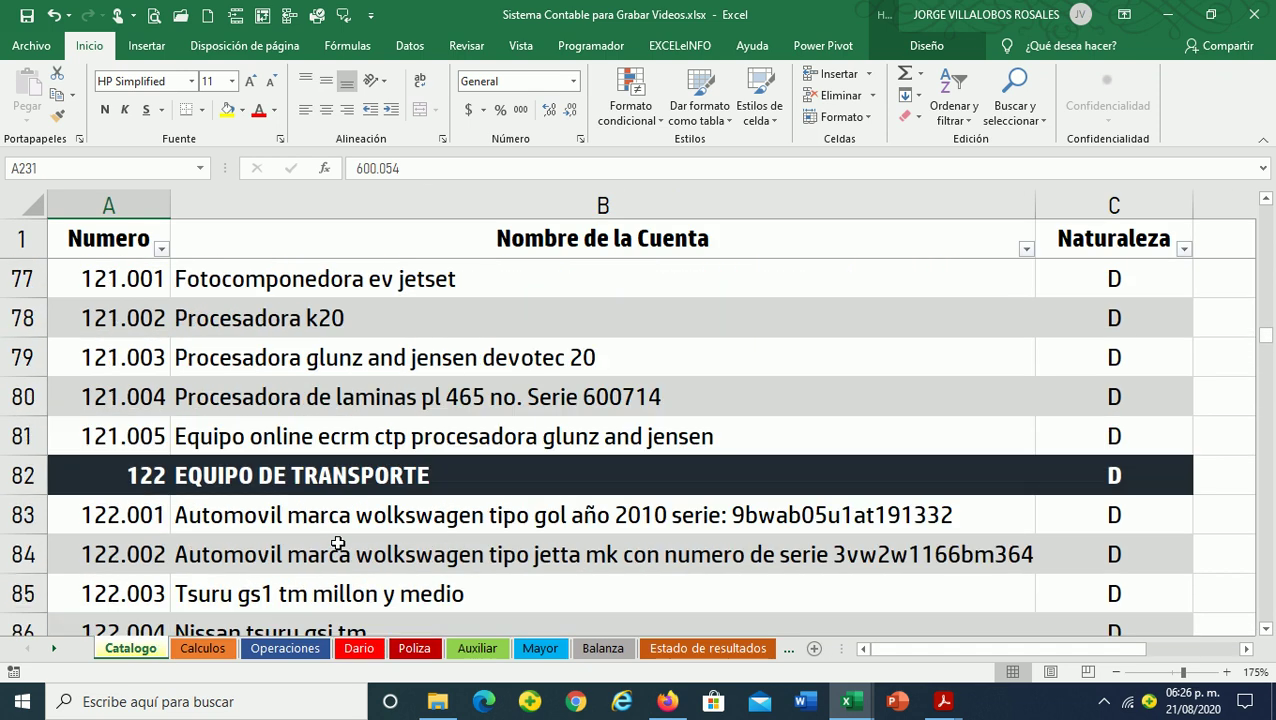
{"action": "scroll", "coordinate": [338, 544], "scroll_direction": "up", "scroll_amount": 2}
{"action": "scroll", "coordinate": [338, 543], "scroll_direction": "up", "scroll_amount": 1}
{"action": "scroll", "coordinate": [338, 543], "scroll_direction": "up", "scroll_amount": 2}
{"action": "scroll", "coordinate": [338, 543], "scroll_direction": "up", "scroll_amount": 1}
{"action": "scroll", "coordinate": [338, 543], "scroll_direction": "up", "scroll_amount": 1}
{"action": "scroll", "coordinate": [338, 544], "scroll_direction": "up", "scroll_amount": 1}
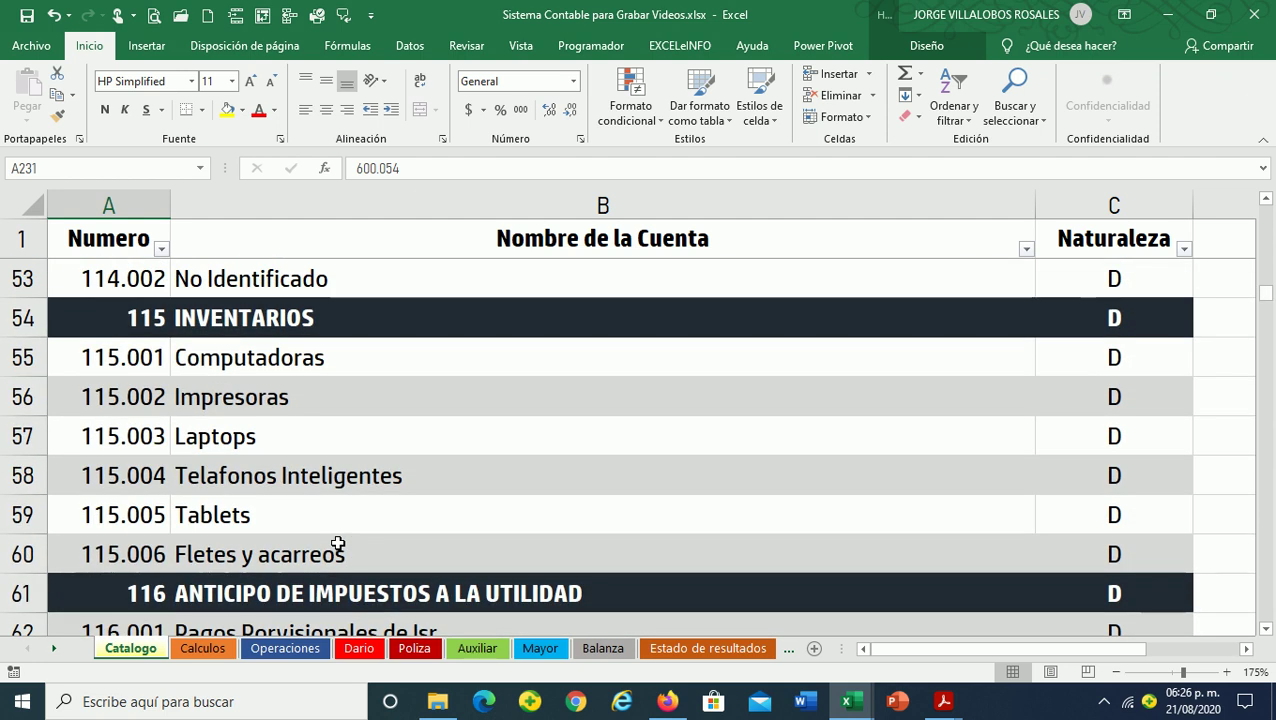
{"action": "scroll", "coordinate": [338, 544], "scroll_direction": "down", "scroll_amount": 1}
{"action": "scroll", "coordinate": [338, 543], "scroll_direction": "down", "scroll_amount": 1}
{"action": "scroll", "coordinate": [338, 543], "scroll_direction": "down", "scroll_amount": 4}
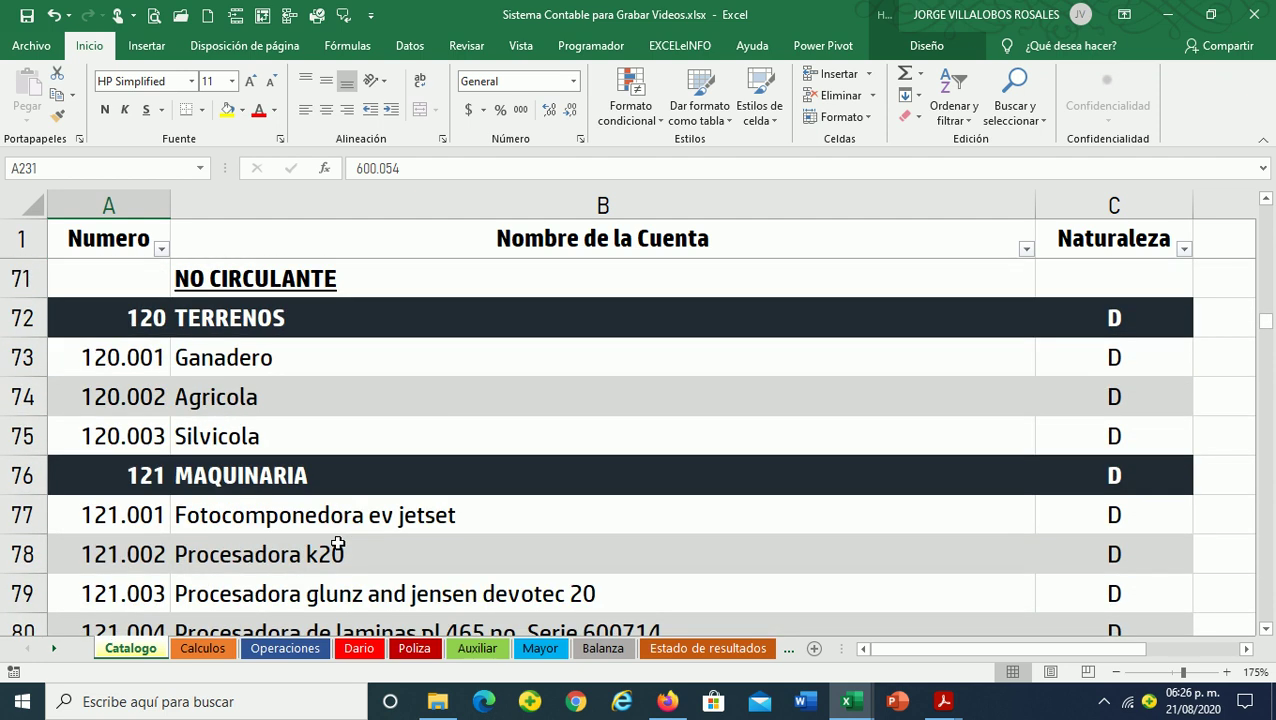
{"action": "scroll", "coordinate": [338, 544], "scroll_direction": "down", "scroll_amount": 2}
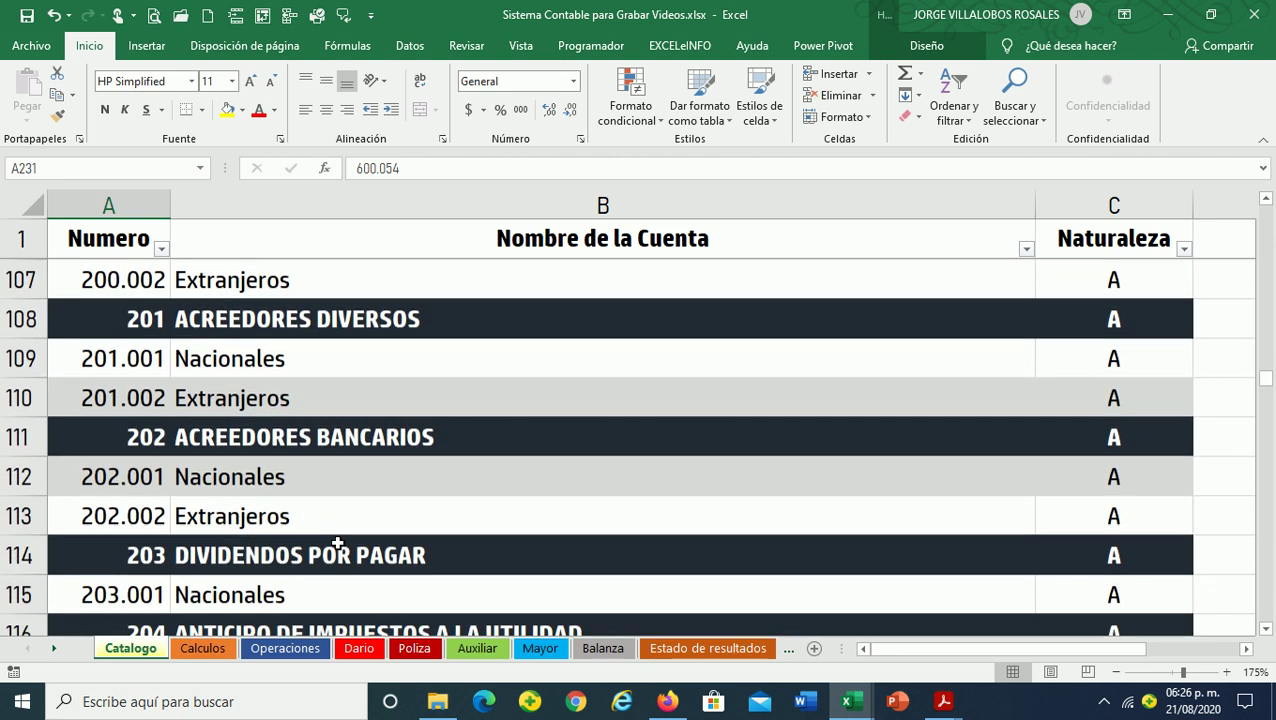
{"action": "scroll", "coordinate": [338, 544], "scroll_direction": "down", "scroll_amount": 2}
{"action": "scroll", "coordinate": [338, 544], "scroll_direction": "down", "scroll_amount": 1}
{"action": "scroll", "coordinate": [338, 544], "scroll_direction": "up", "scroll_amount": 1}
{"action": "scroll", "coordinate": [338, 544], "scroll_direction": "up", "scroll_amount": 1}
{"action": "scroll", "coordinate": [338, 544], "scroll_direction": "up", "scroll_amount": 1}
{"action": "scroll", "coordinate": [338, 544], "scroll_direction": "up", "scroll_amount": 1}
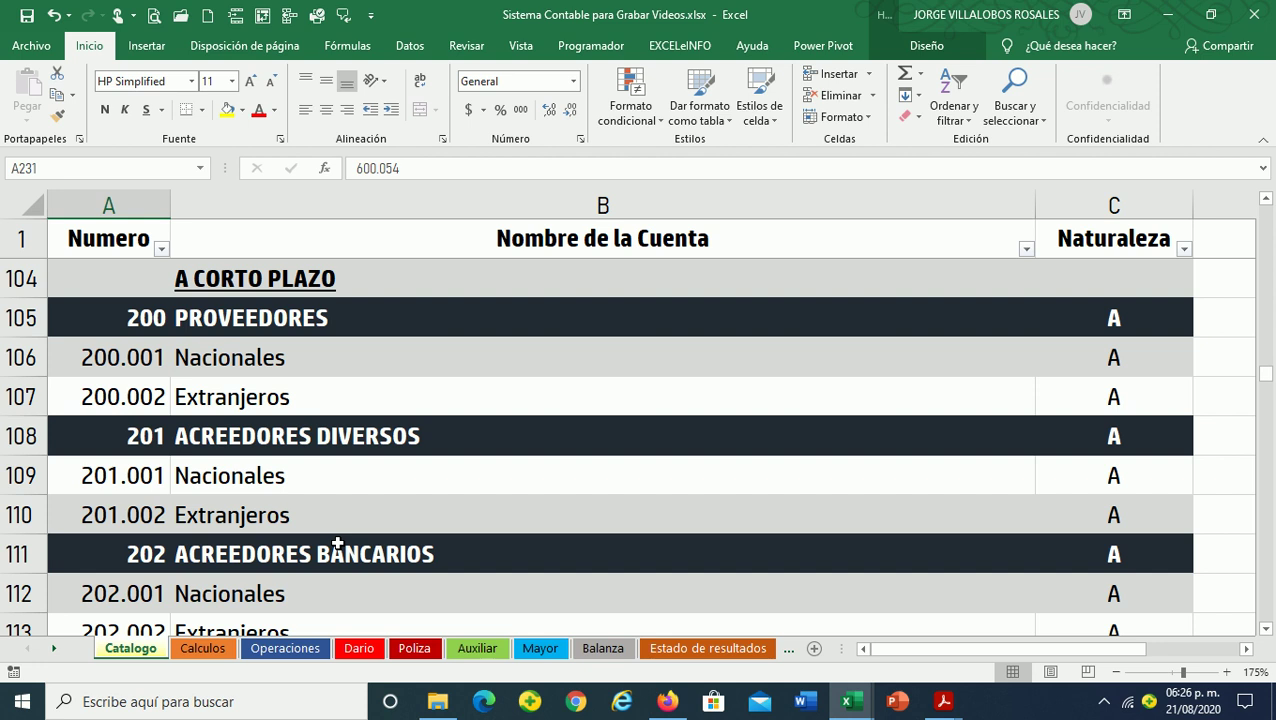
{"action": "scroll", "coordinate": [338, 543], "scroll_direction": "down", "scroll_amount": 2}
{"action": "scroll", "coordinate": [338, 543], "scroll_direction": "down", "scroll_amount": 2}
{"action": "scroll", "coordinate": [338, 543], "scroll_direction": "down", "scroll_amount": 1}
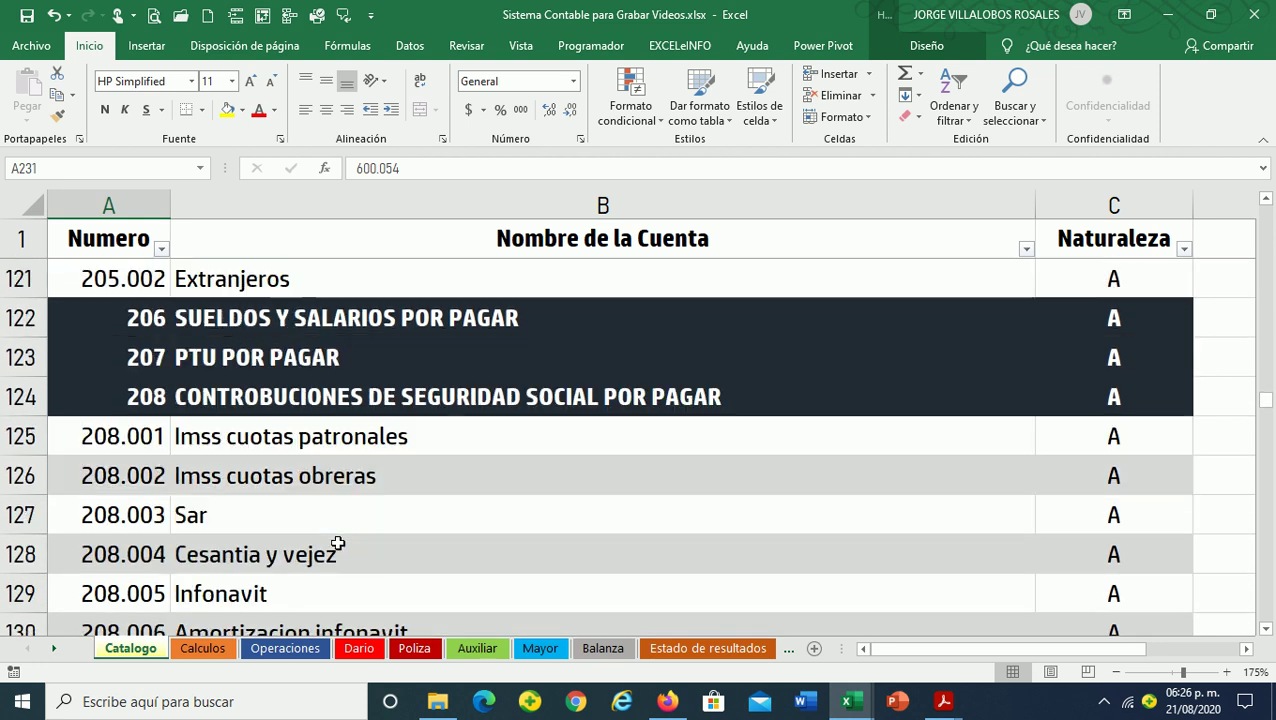
{"action": "scroll", "coordinate": [338, 544], "scroll_direction": "down", "scroll_amount": 1}
{"action": "scroll", "coordinate": [338, 544], "scroll_direction": "down", "scroll_amount": 1}
{"action": "scroll", "coordinate": [338, 544], "scroll_direction": "down", "scroll_amount": 1}
{"action": "scroll", "coordinate": [338, 544], "scroll_direction": "down", "scroll_amount": 1}
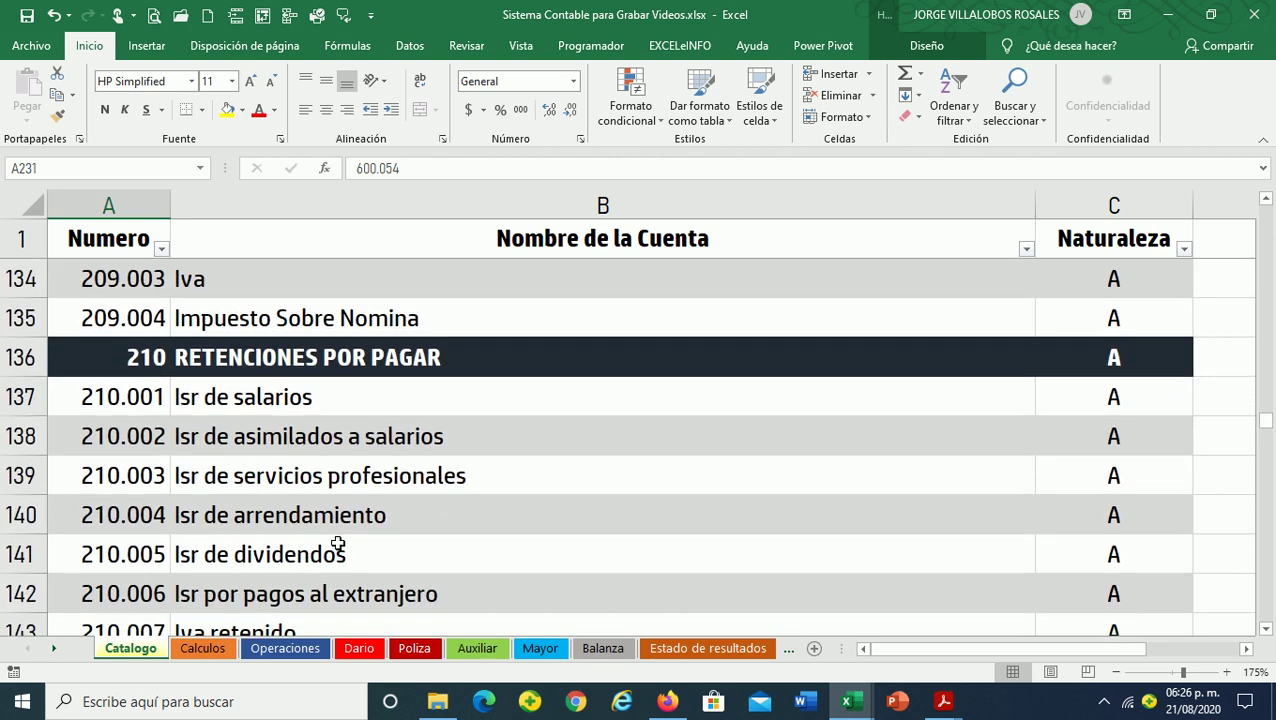
{"action": "scroll", "coordinate": [338, 544], "scroll_direction": "down", "scroll_amount": 1}
{"action": "left_click", "coordinate": [250, 365]}
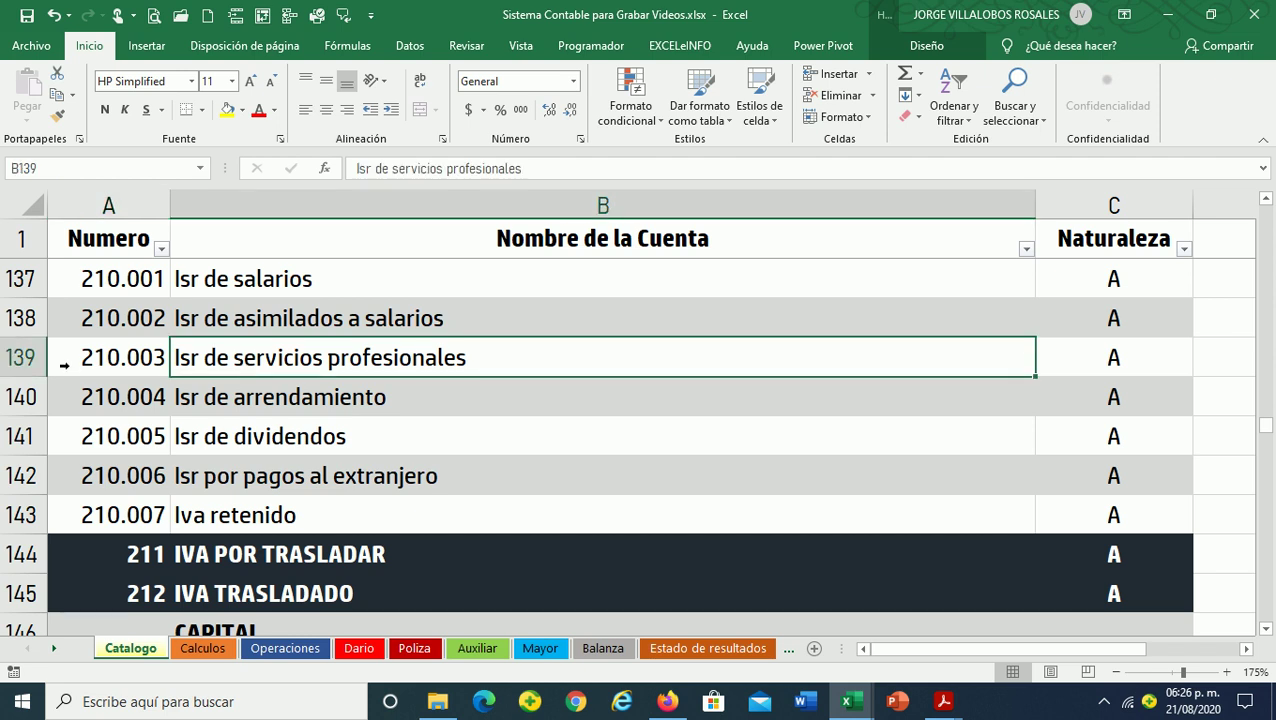
{"action": "left_click", "coordinate": [117, 401]}
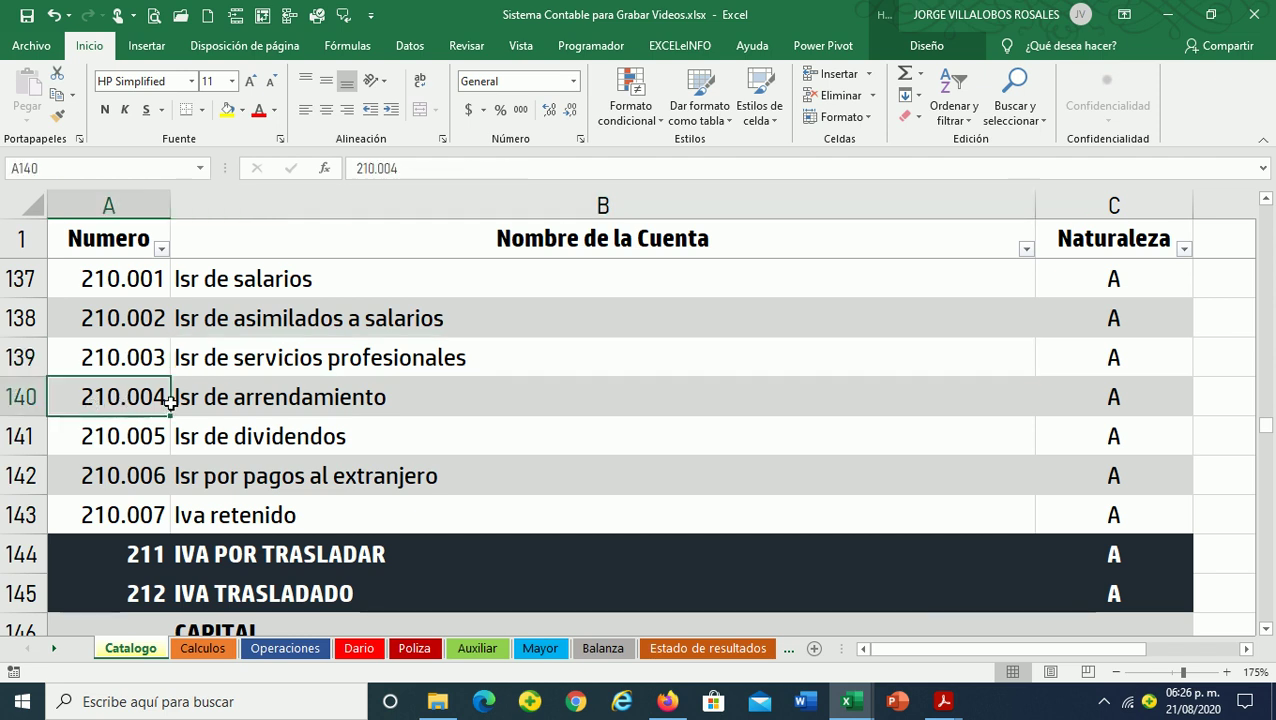
{"action": "left_click", "coordinate": [115, 510], "text": "ctrl"}
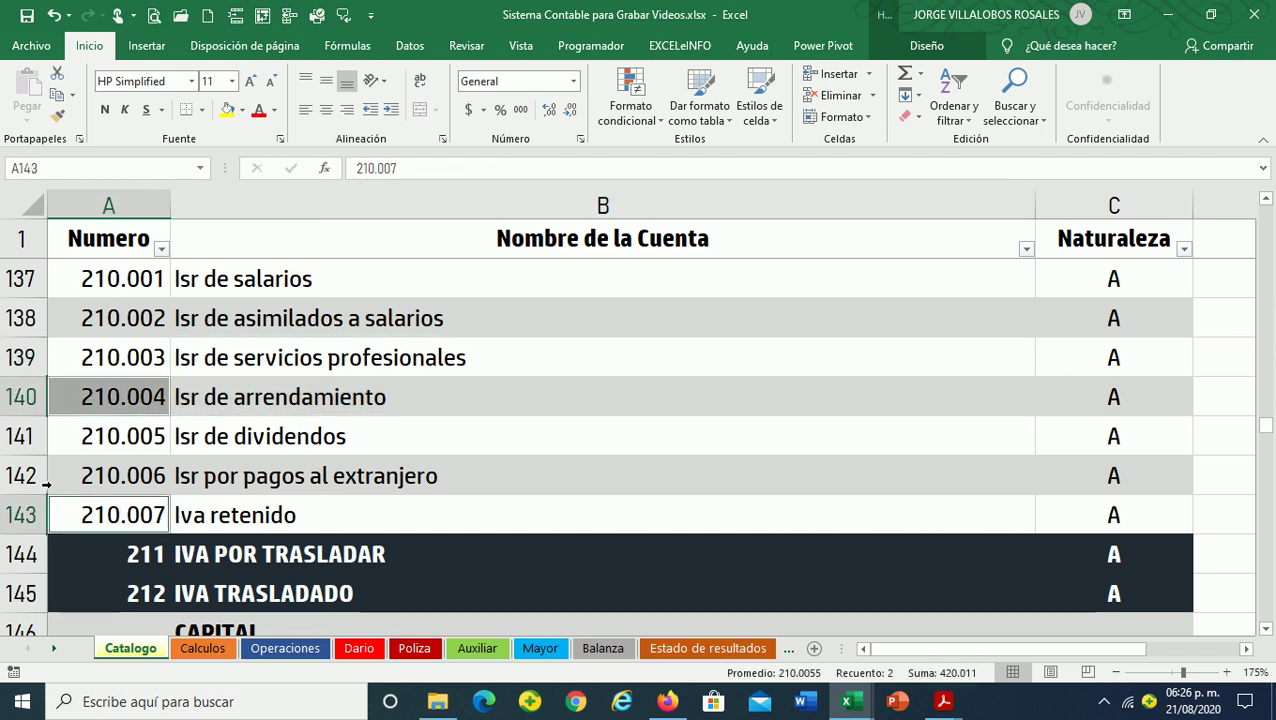
{"action": "key", "text": "ctrl+c"}
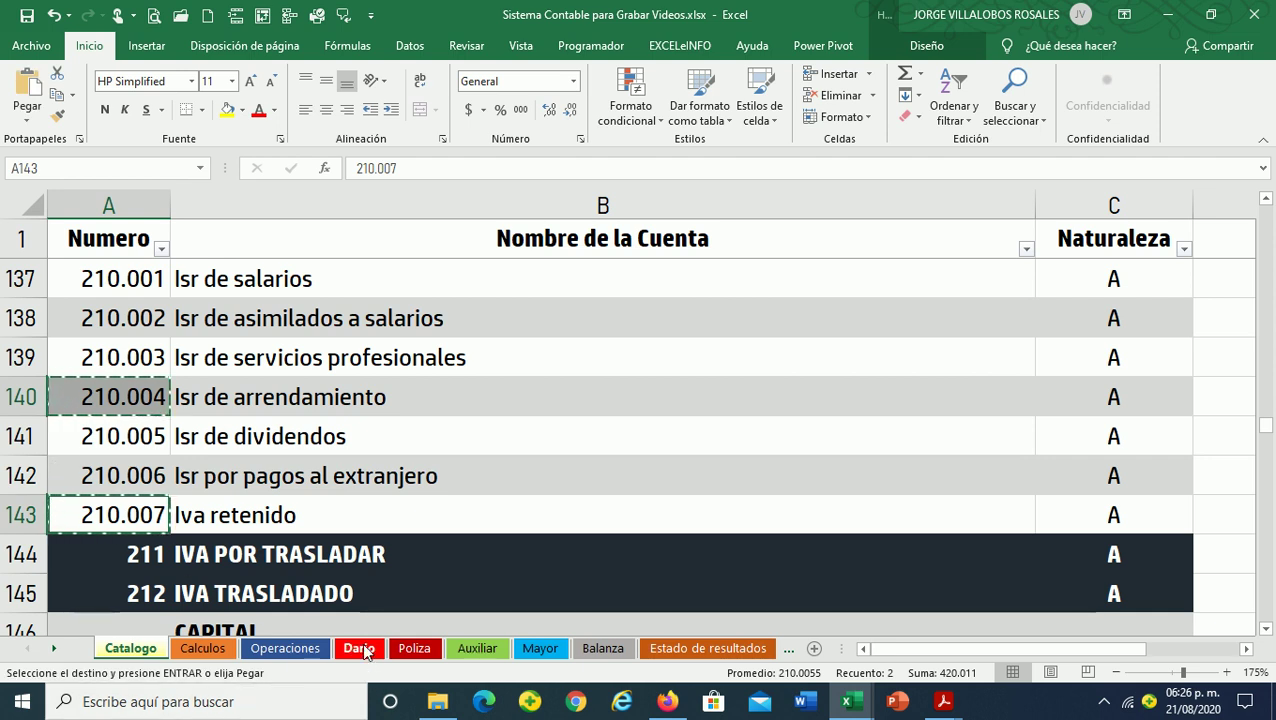
{"action": "left_click", "coordinate": [352, 648]}
Paste 210.004 and 210.007 into A62:A63 and add accounts 102 and 102.001 below
{"action": "right_click", "coordinate": [104, 481]}
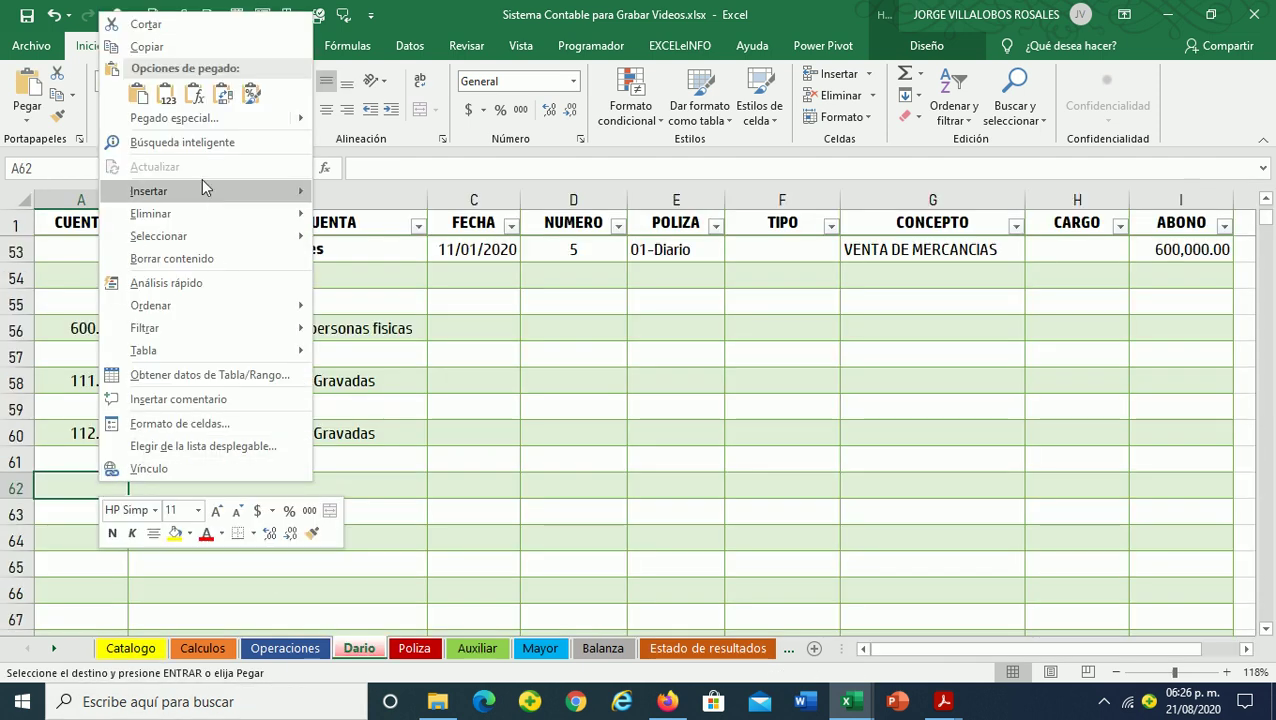
{"action": "left_click", "coordinate": [164, 96]}
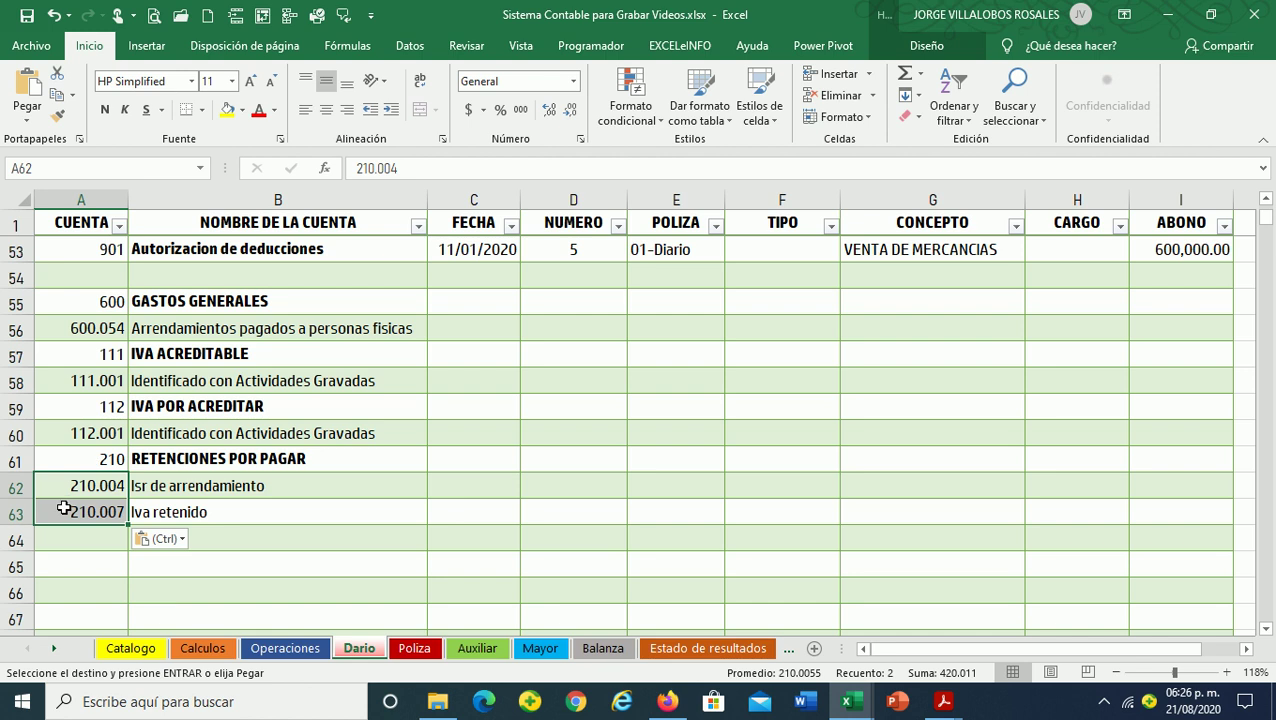
{"action": "key", "text": "Escape"}
{"action": "left_click", "coordinate": [170, 511]}
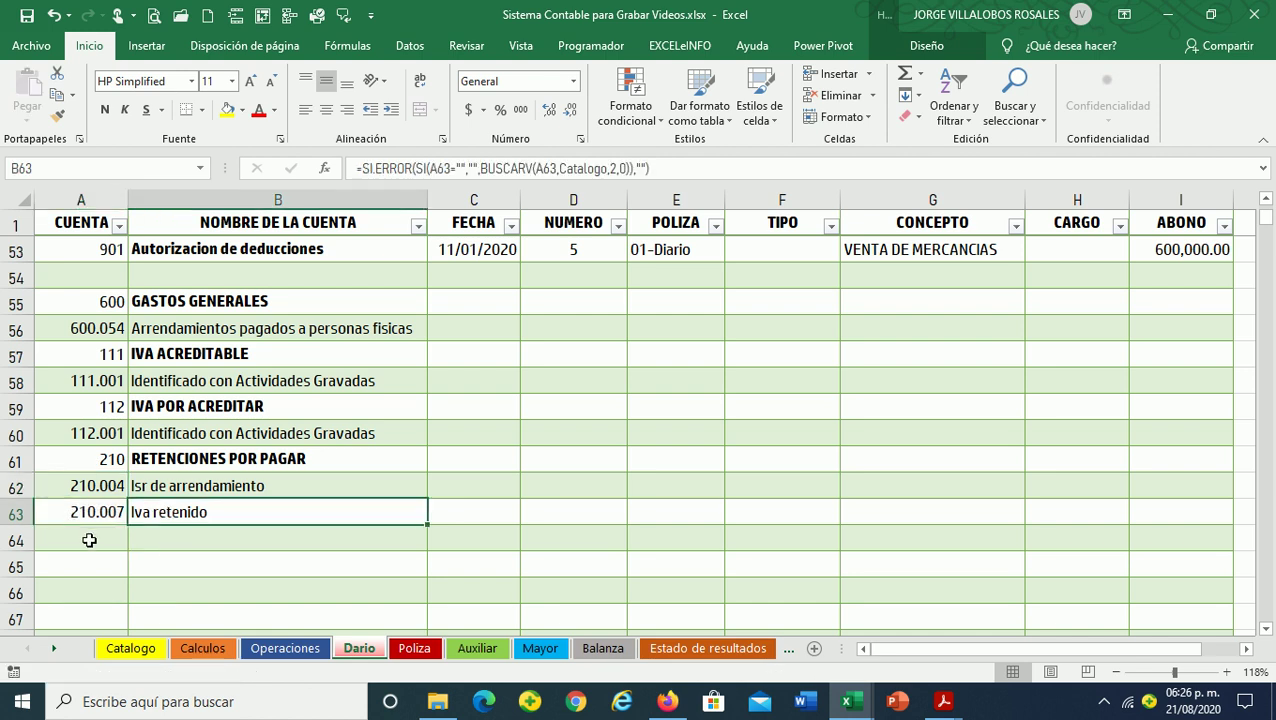
{"action": "left_click", "coordinate": [89, 540]}
{"action": "type", "text": "102"}
{"action": "key", "text": "Return"}
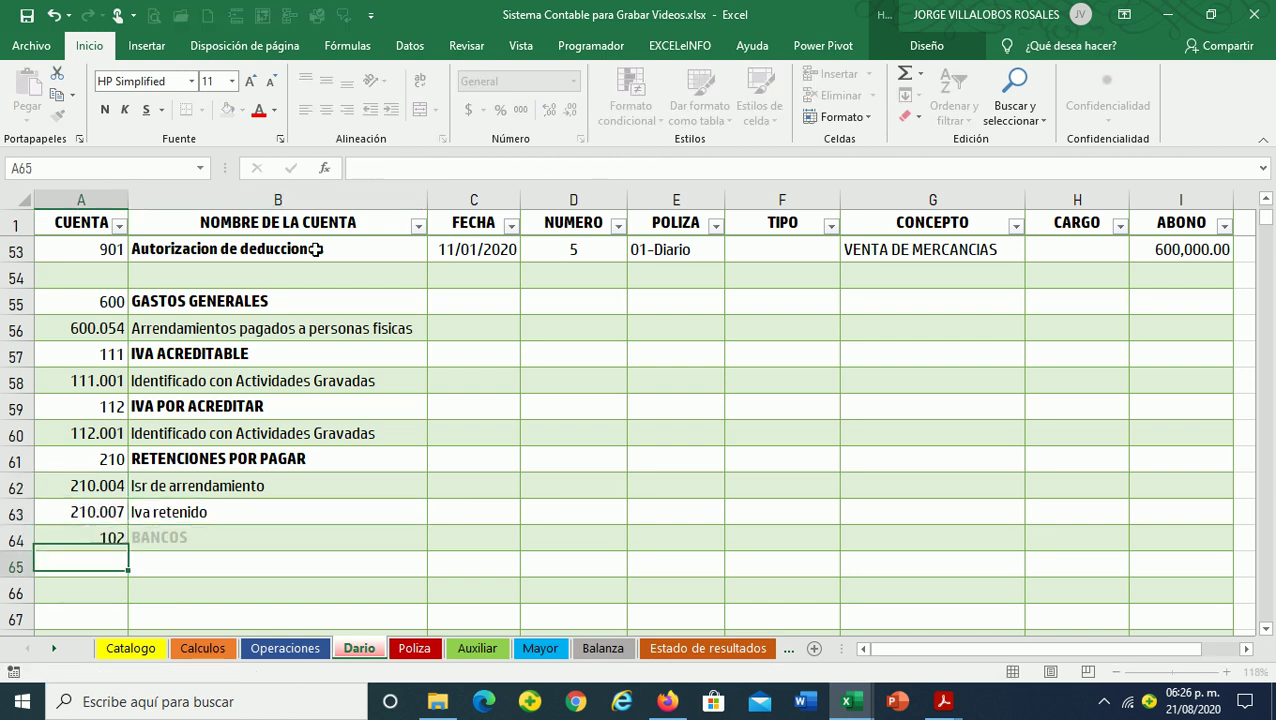
{"action": "type", "text": "1"}
{"action": "type", "text": "1"}
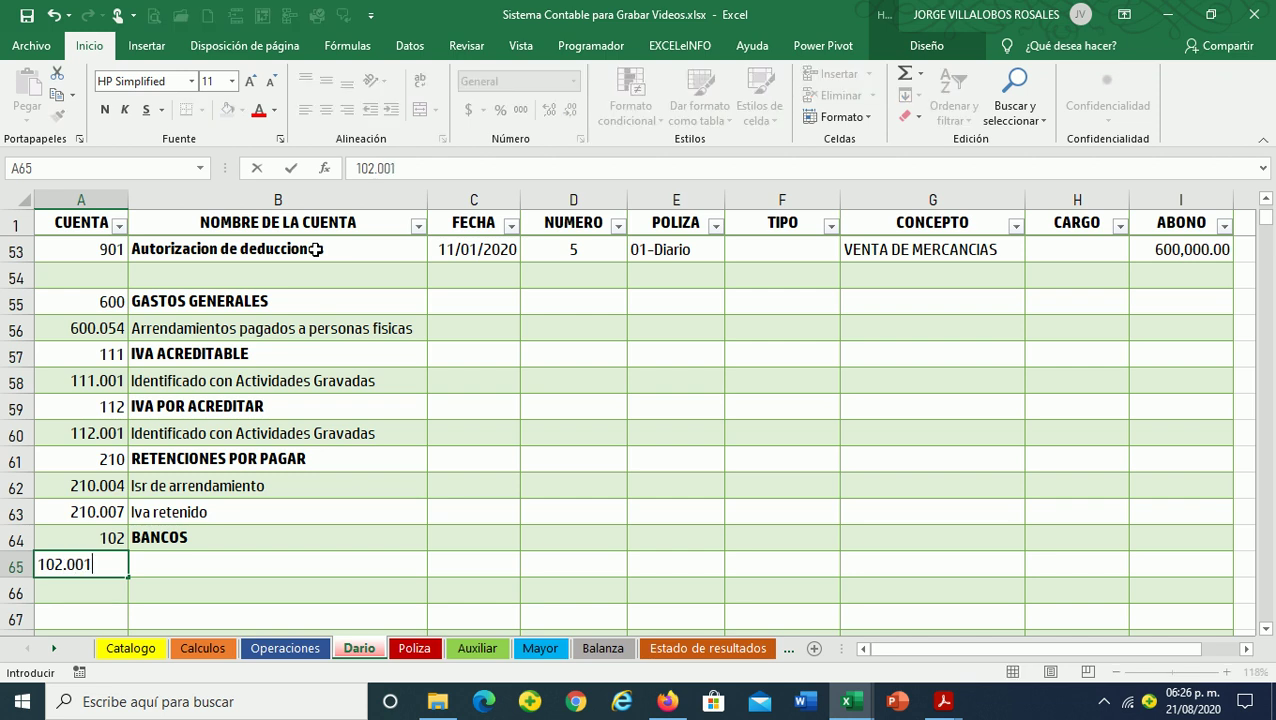
{"action": "key", "text": "Return"}
Enter the rent payment date 14/01/2020 in C55, checked against the Operaciones sheet
{"action": "key", "text": "Up"}
{"action": "key", "text": "Up"}
{"action": "key", "text": "Up"}
{"action": "key", "text": "Up"}
{"action": "key", "text": "Up"}
{"action": "key", "text": "Up"}
{"action": "key", "text": "Up"}
{"action": "key", "text": "Up"}
{"action": "key", "text": "Up"}
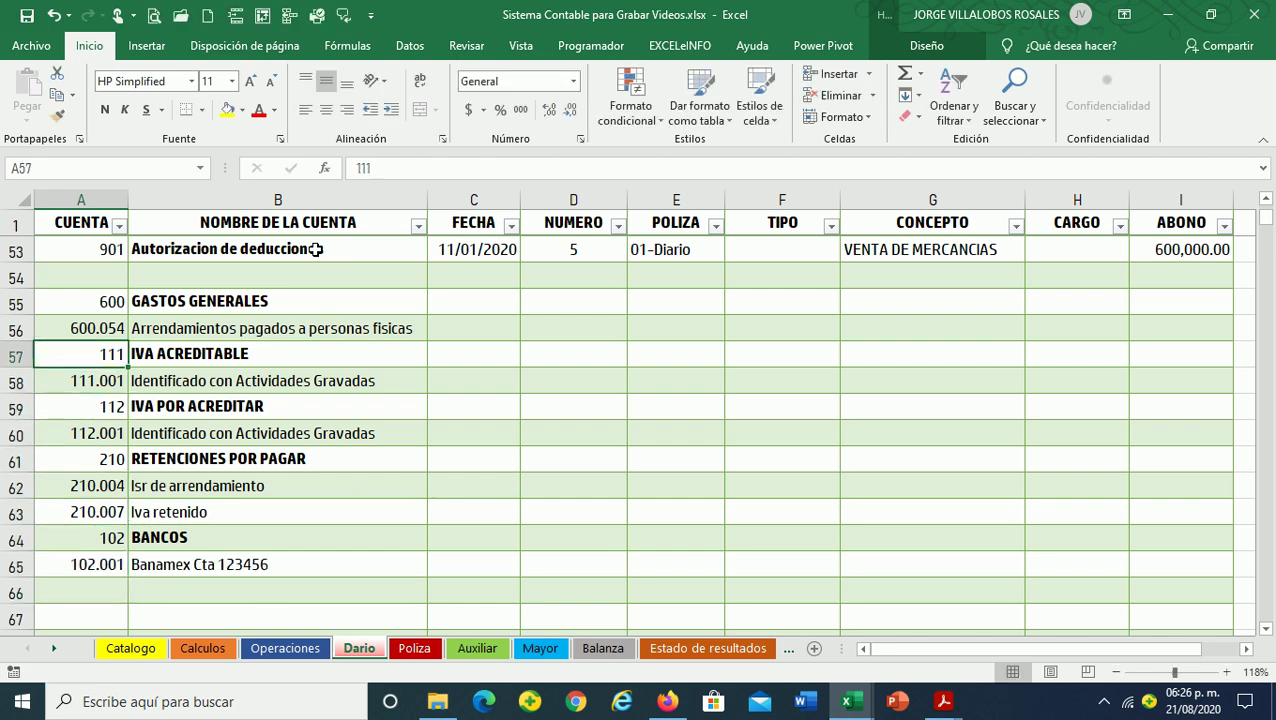
{"action": "key", "text": "Up"}
{"action": "key", "text": "Up"}
{"action": "key", "text": "Right"}
{"action": "key", "text": "Right"}
{"action": "key", "text": "Right"}
{"action": "left_click", "coordinate": [457, 291]}
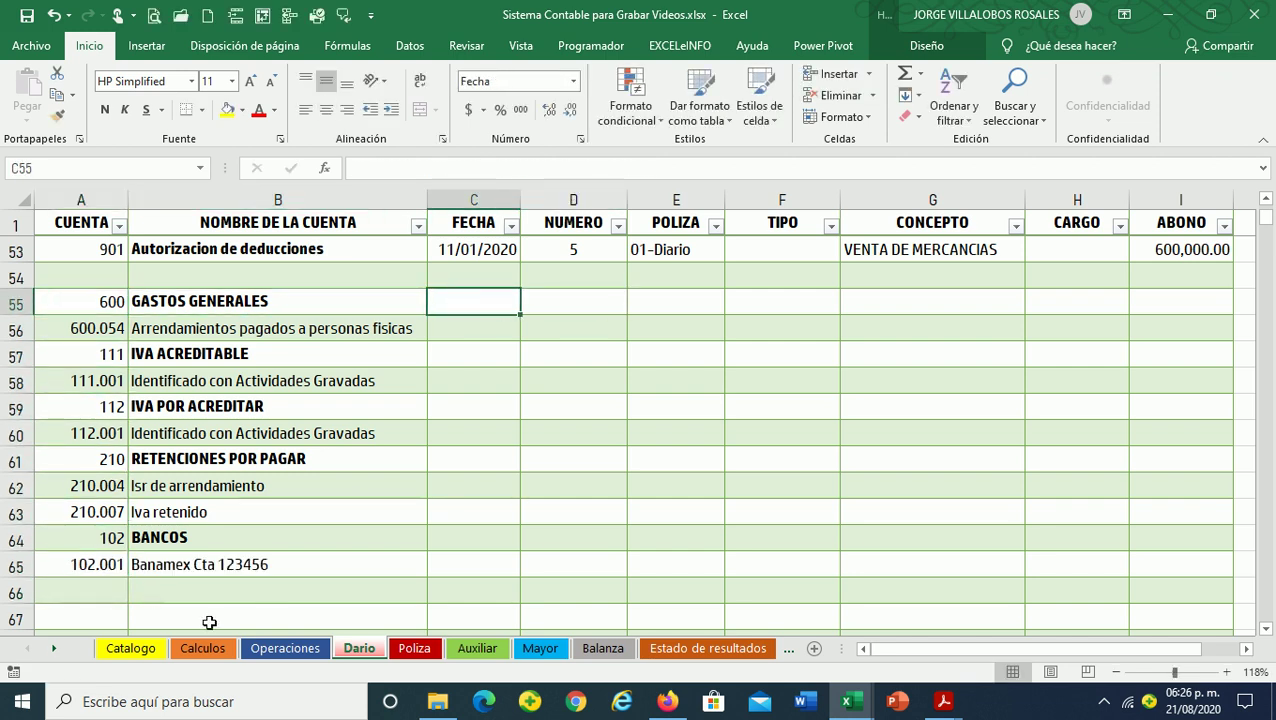
{"action": "left_click", "coordinate": [277, 650]}
{"action": "left_click", "coordinate": [119, 435]}
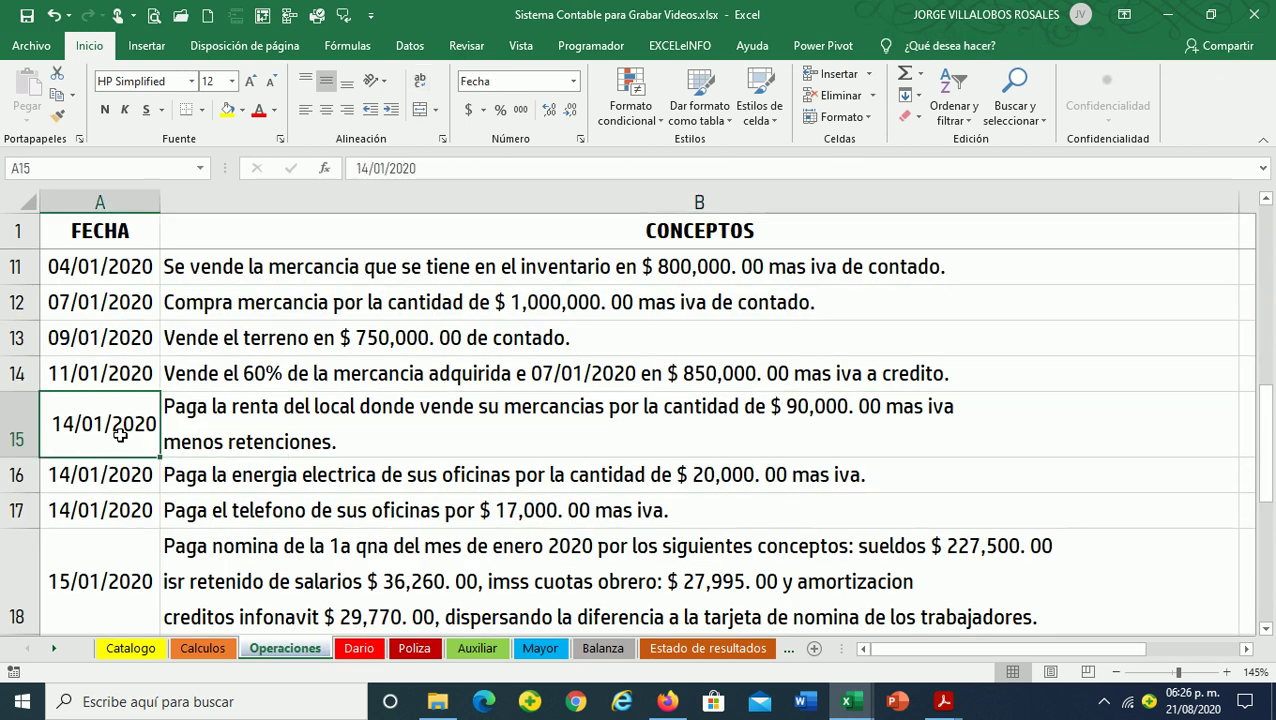
{"action": "left_click", "coordinate": [359, 649]}
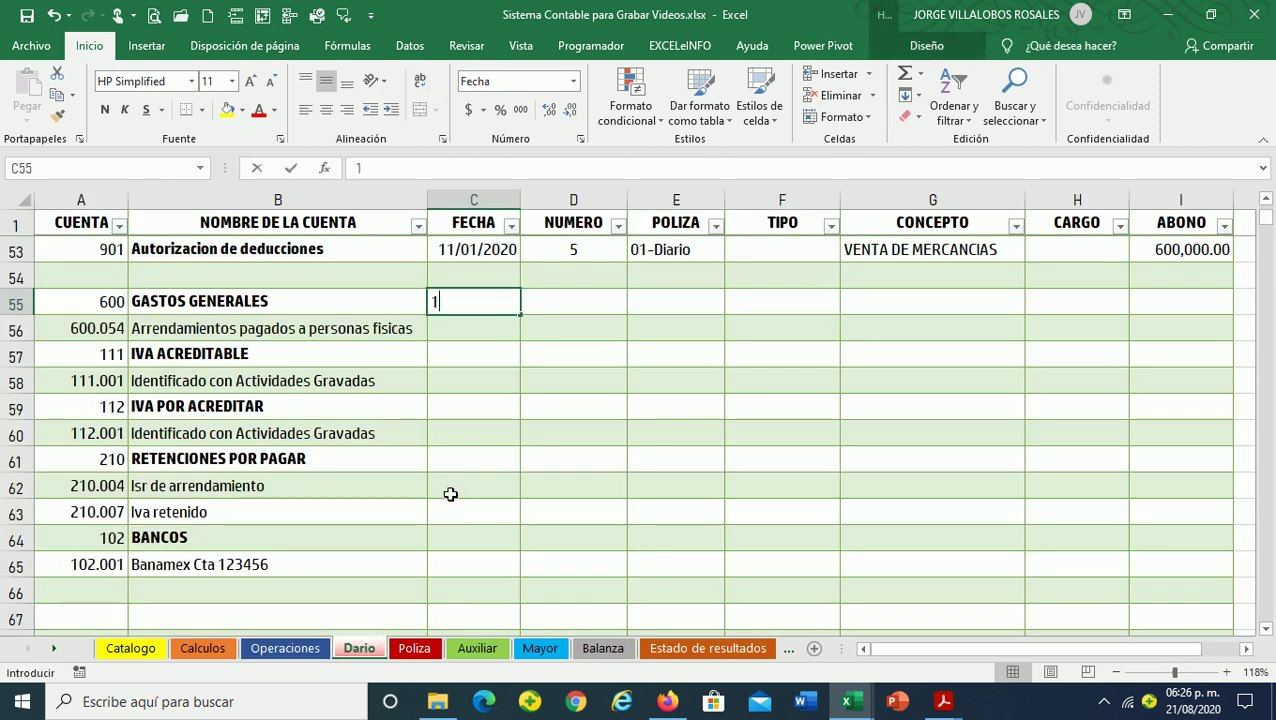
{"action": "type", "text": "4/01/2020"}
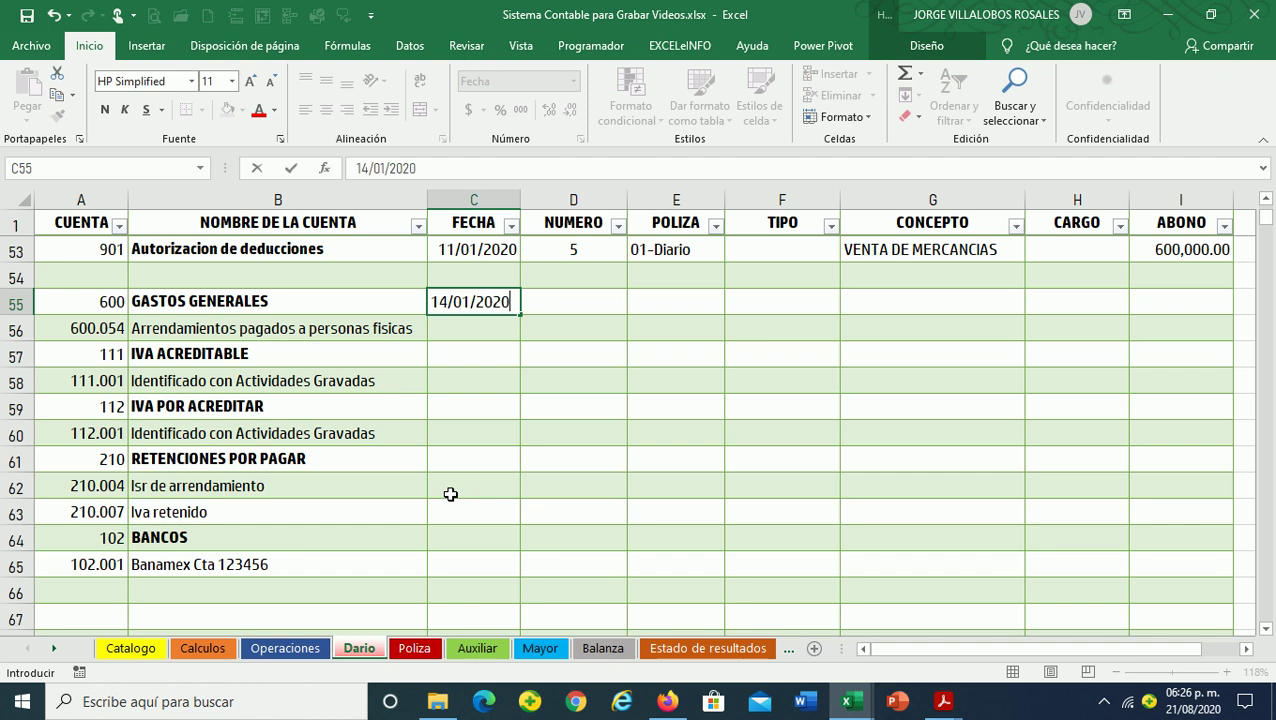
{"action": "key", "text": "Tab"}
Give row 55 number 6, POLIZA type 03-Egresos and concept PAGO DE RENTA
{"action": "type", "text": "6"}
{"action": "key", "text": "Return"}
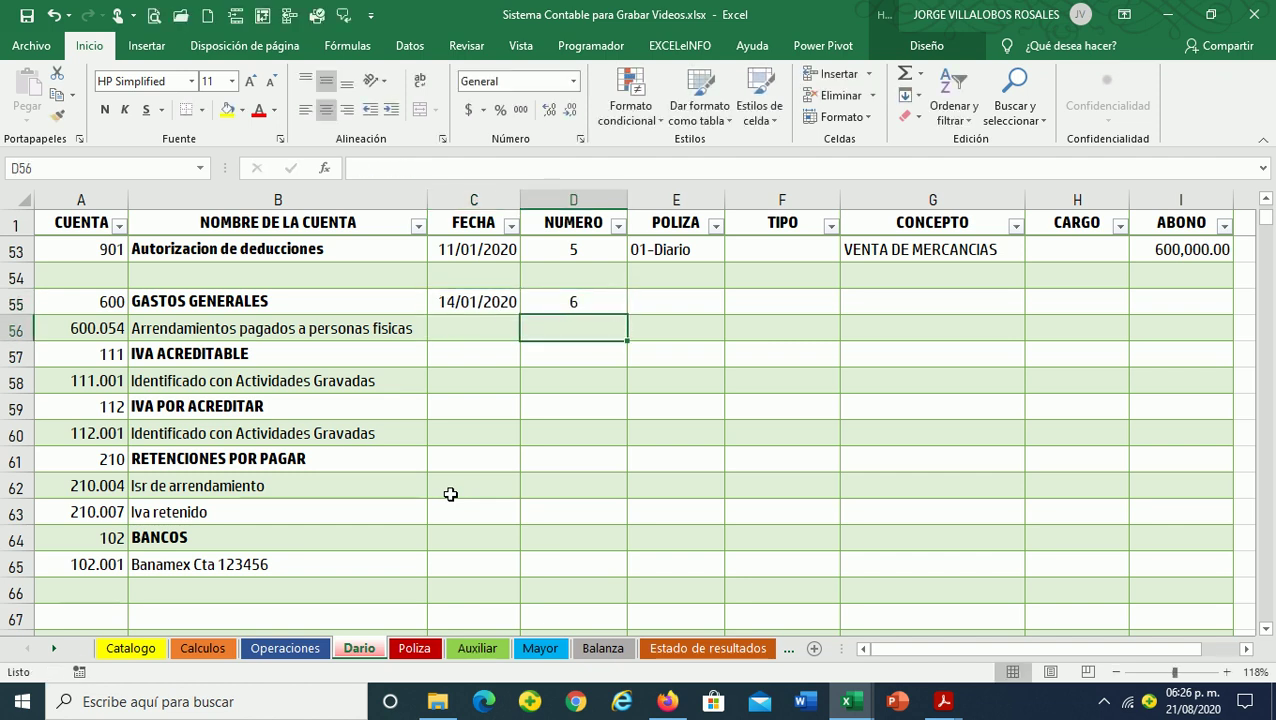
{"action": "key", "text": "Up"}
{"action": "key", "text": "Right"}
{"action": "left_click", "coordinate": [733, 306]}
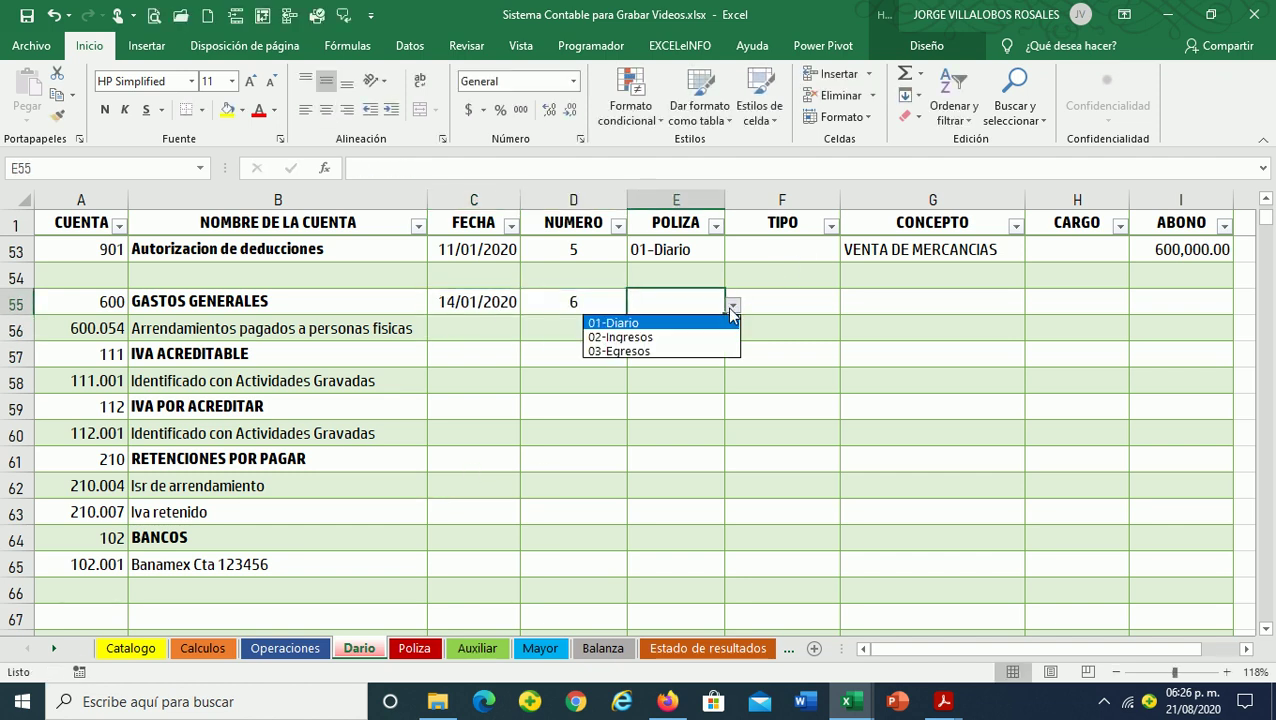
{"action": "left_click", "coordinate": [652, 351]}
{"action": "left_click", "coordinate": [774, 308]}
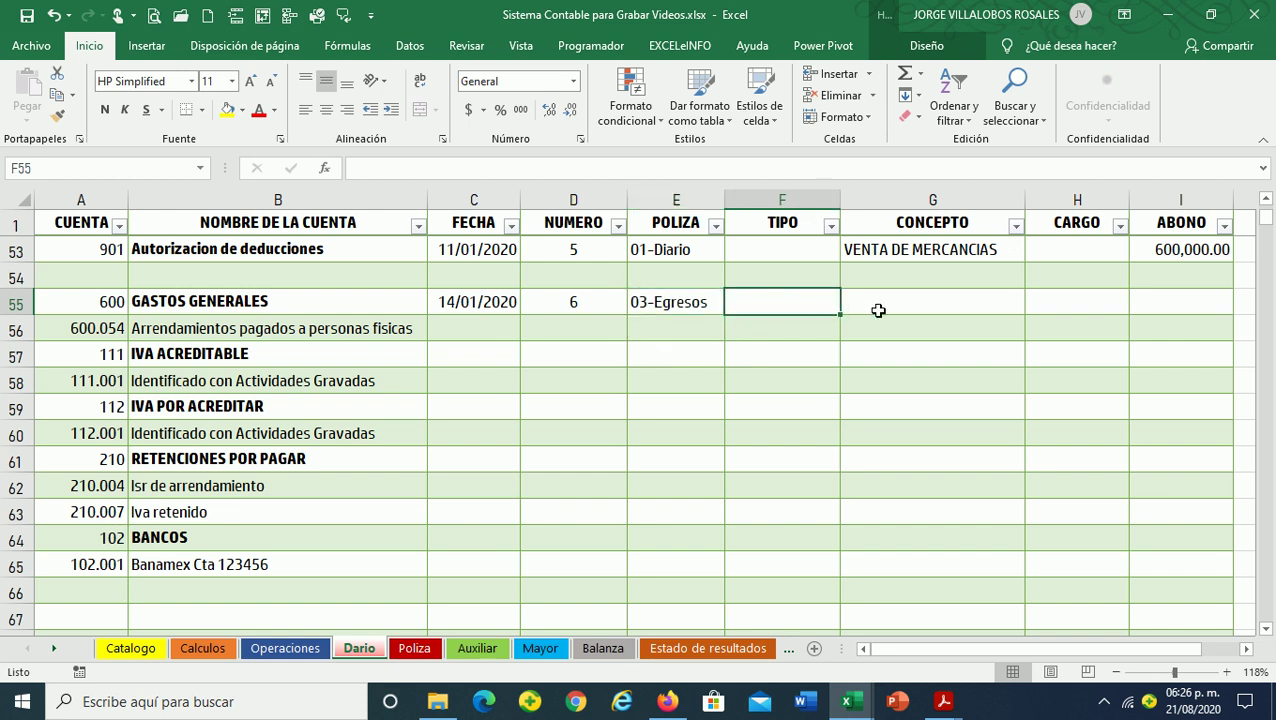
{"action": "left_click", "coordinate": [877, 308]}
{"action": "type", "text": "PAGO DE RE"}
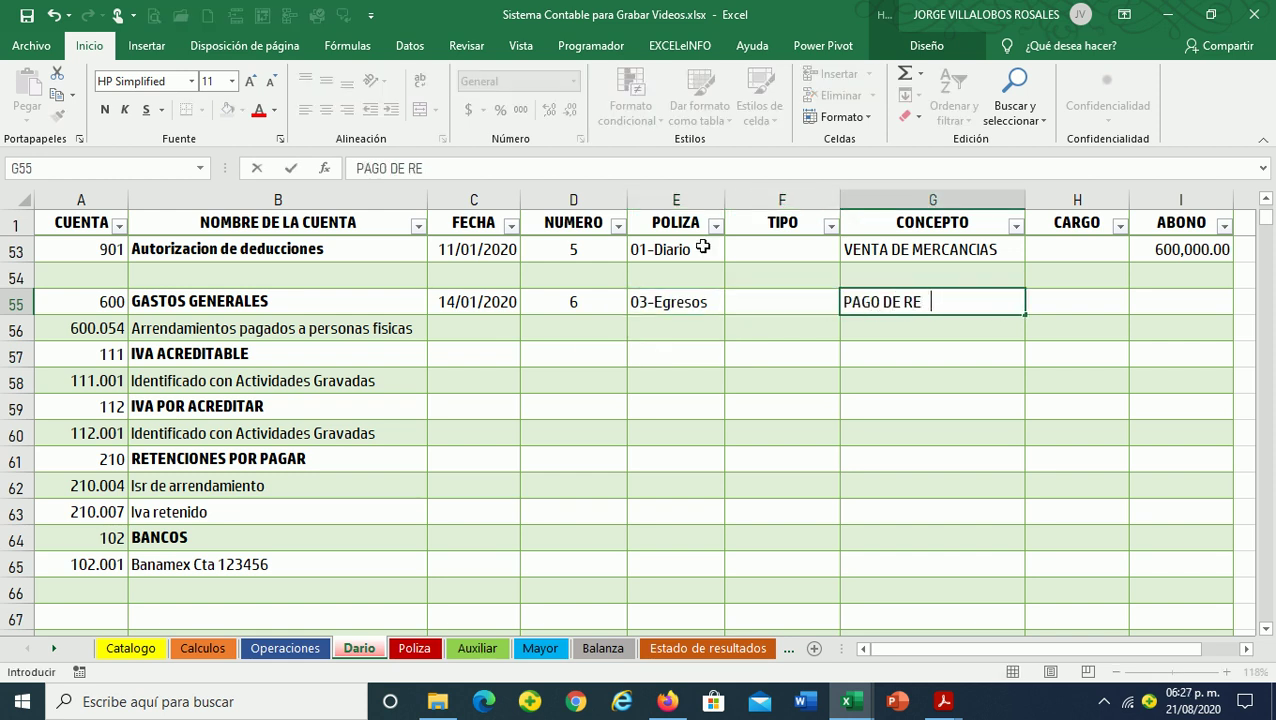
{"action": "key", "text": "Left"}
{"action": "key", "text": "Left"}
Fill row 55's date, number, type and concept down through row 65
{"action": "key", "text": "Left"}
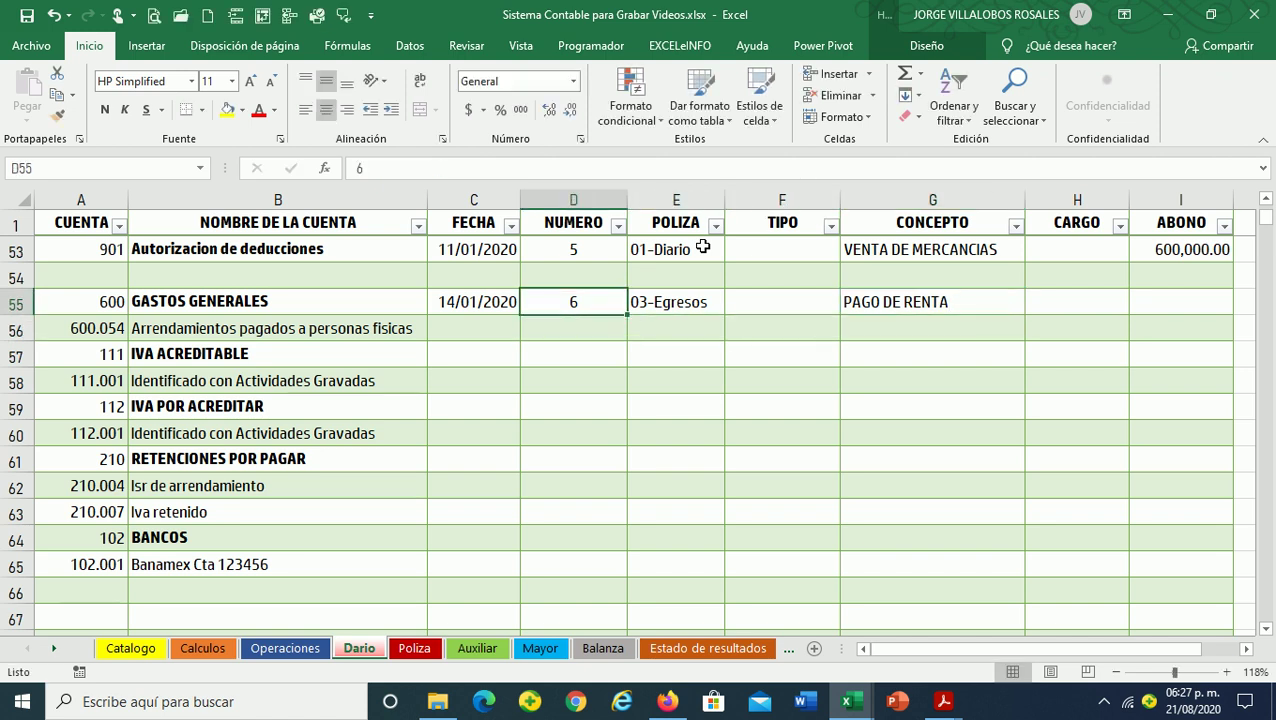
{"action": "key", "text": "Left"}
{"action": "key", "text": "shift+Right"}
{"action": "key", "text": "shift+Right"}
{"action": "key", "text": "shift+Right"}
{"action": "key", "text": "shift+Right"}
{"action": "key", "text": "shift+Down"}
{"action": "key", "text": "shift+Down"}
{"action": "key", "text": "shift+Down"}
{"action": "key", "text": "shift+Down"}
{"action": "key", "text": "shift+Down"}
{"action": "key", "text": "shift+Down"}
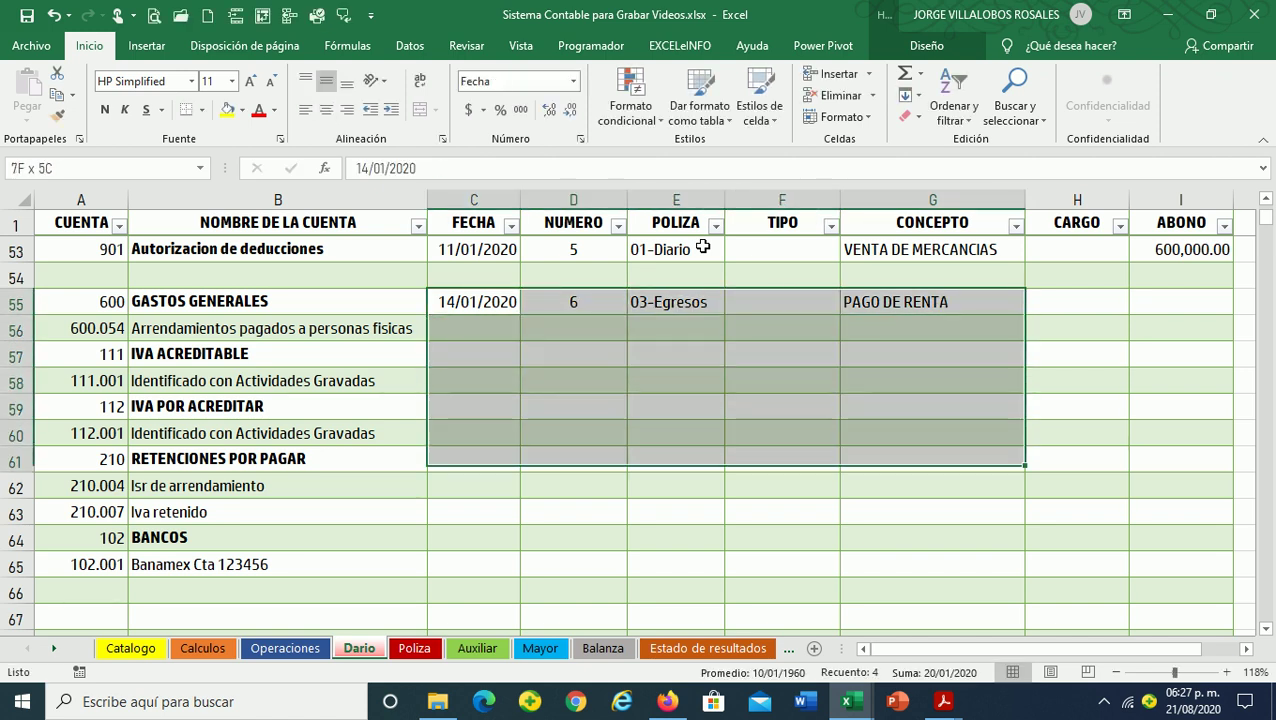
{"action": "key", "text": "shift+Down"}
{"action": "key", "text": "shift+Down"}
{"action": "key", "text": "shift+Down"}
{"action": "key", "text": "shift+Down"}
{"action": "key", "text": "ctrl+d"}
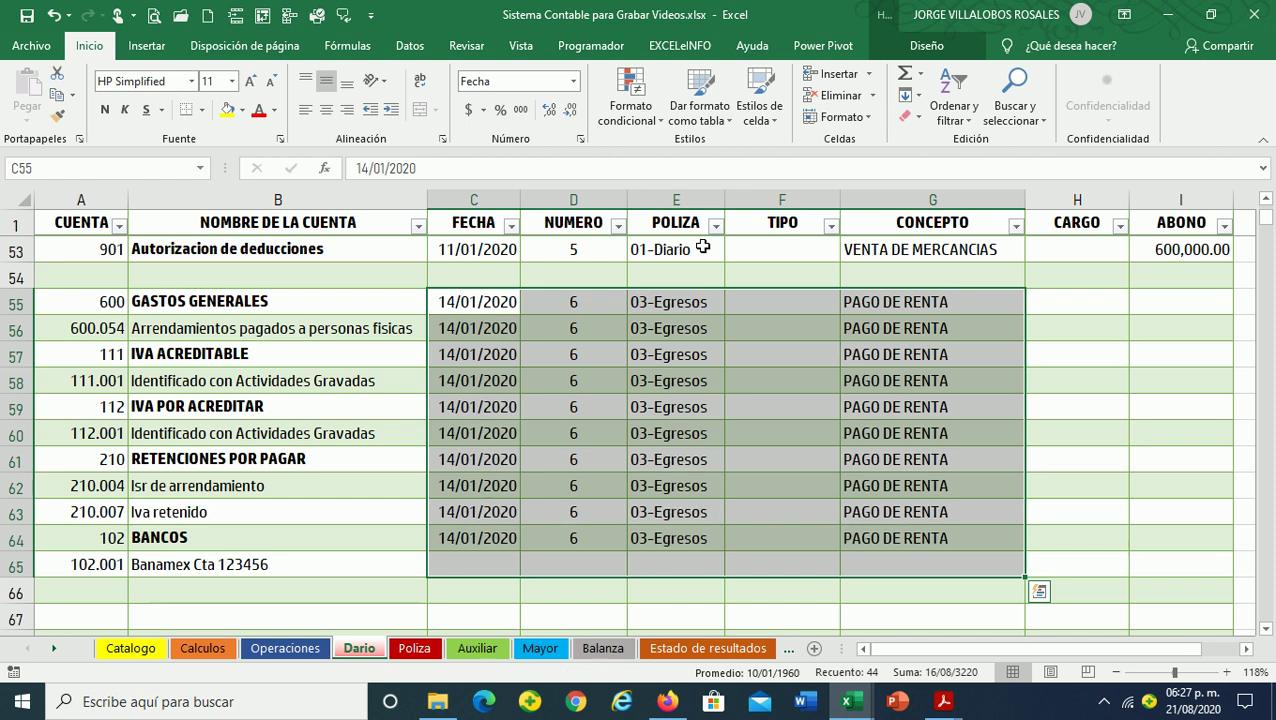
{"action": "key", "text": "Down"}
{"action": "key", "text": "Left"}
{"action": "key", "text": "Left"}
{"action": "key", "text": "Right"}
{"action": "key", "text": "Right"}
{"action": "key", "text": "Right"}
{"action": "key", "text": "Right"}
{"action": "key", "text": "Right"}
{"action": "key", "text": "Right"}
{"action": "key", "text": "Right"}
{"action": "key", "text": "Left"}
{"action": "key", "text": "Left"}
{"action": "key", "text": "Left"}
{"action": "key", "text": "Right"}
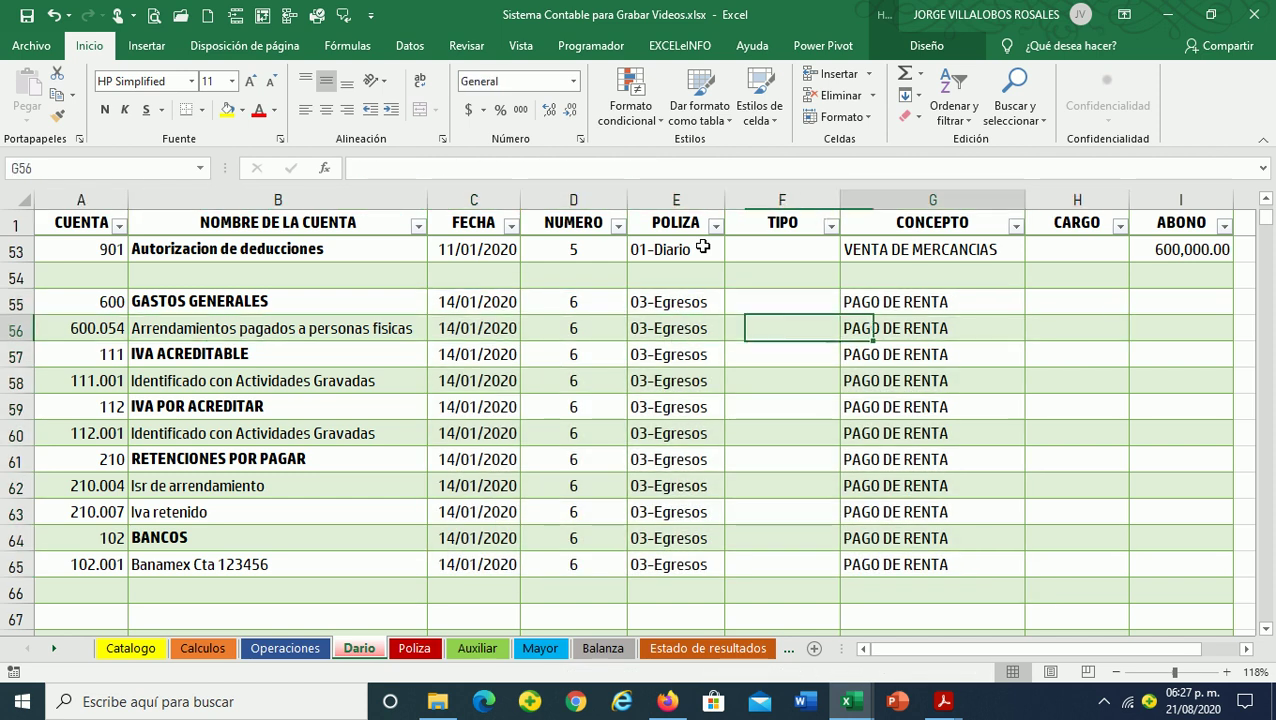
{"action": "key", "text": "Right"}
{"action": "key", "text": "Right"}
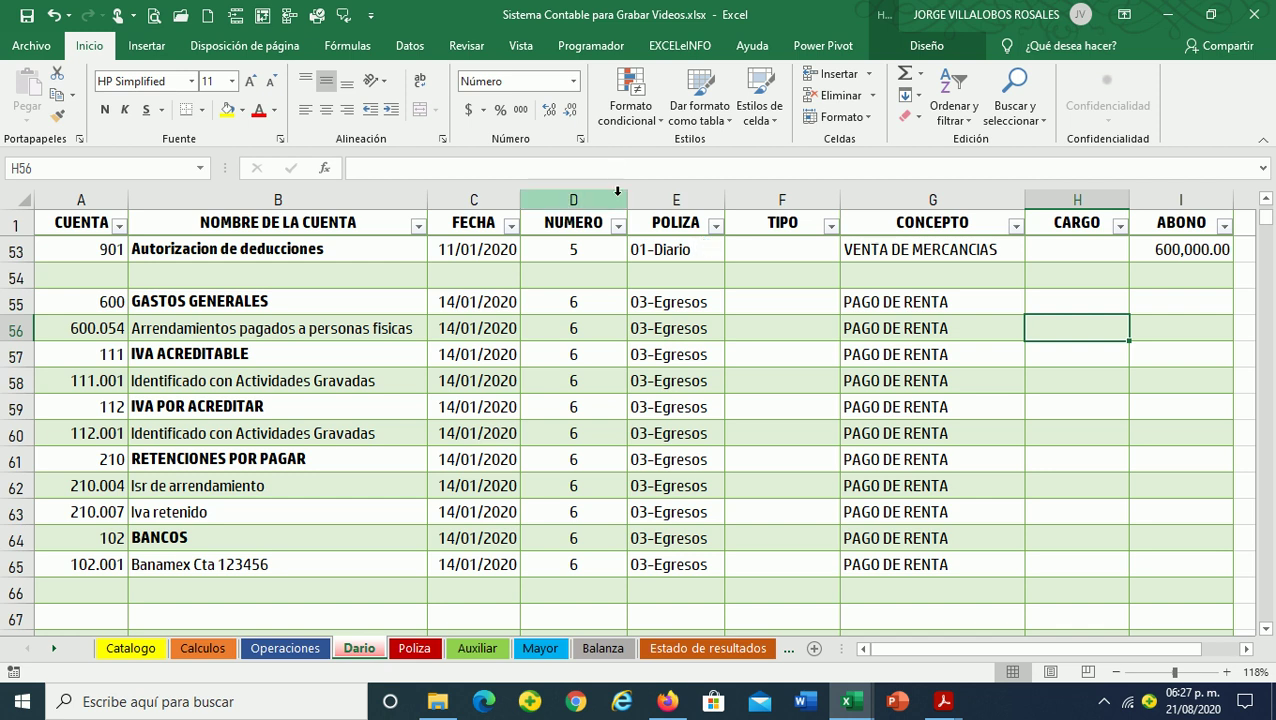
Enter the 90,000.00 rent charge for account 600.054 in row 57
{"action": "type", "text": "900"}
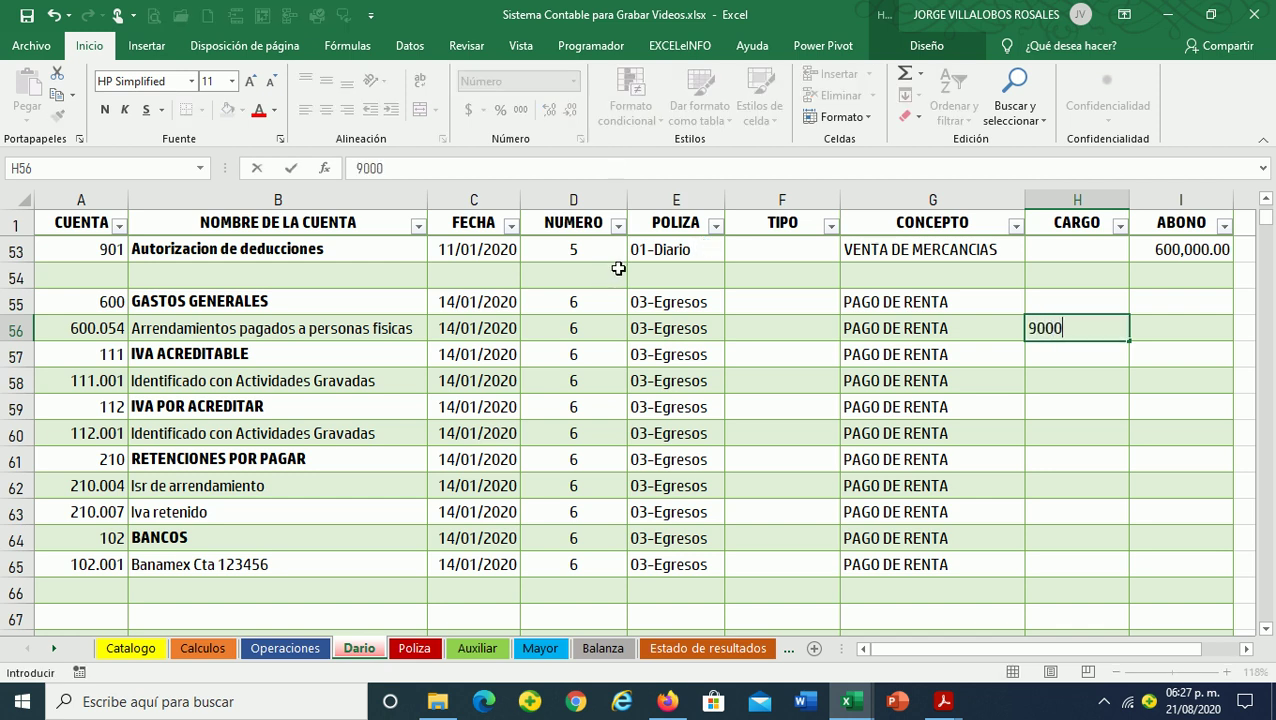
{"action": "type", "text": "0"}
{"action": "key", "text": "Return"}
{"action": "key", "text": "Left"}
{"action": "key", "text": "Left"}
{"action": "key", "text": "Left"}
{"action": "key", "text": "Left"}
{"action": "key", "text": "Left"}
{"action": "key", "text": "Left"}
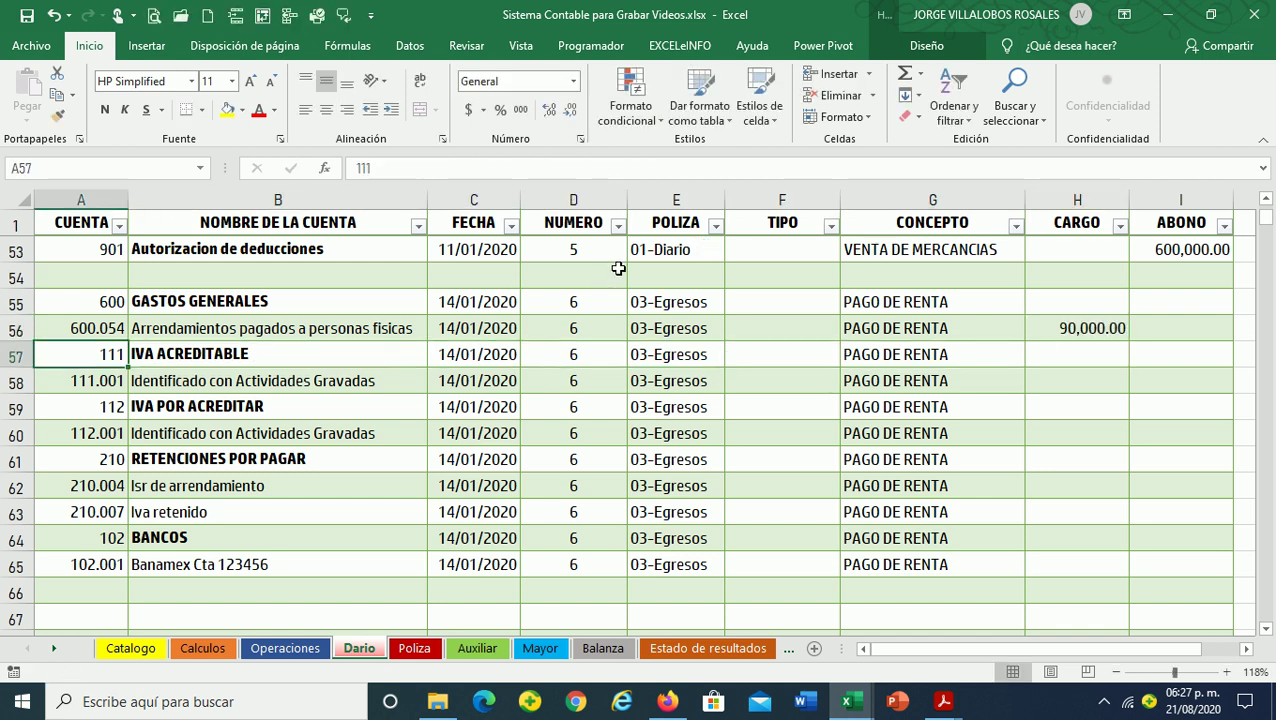
{"action": "key", "text": "Down"}
{"action": "key", "text": "Right"}
{"action": "key", "text": "Right"}
{"action": "key", "text": "Right"}
{"action": "key", "text": "Right"}
{"action": "key", "text": "Right"}
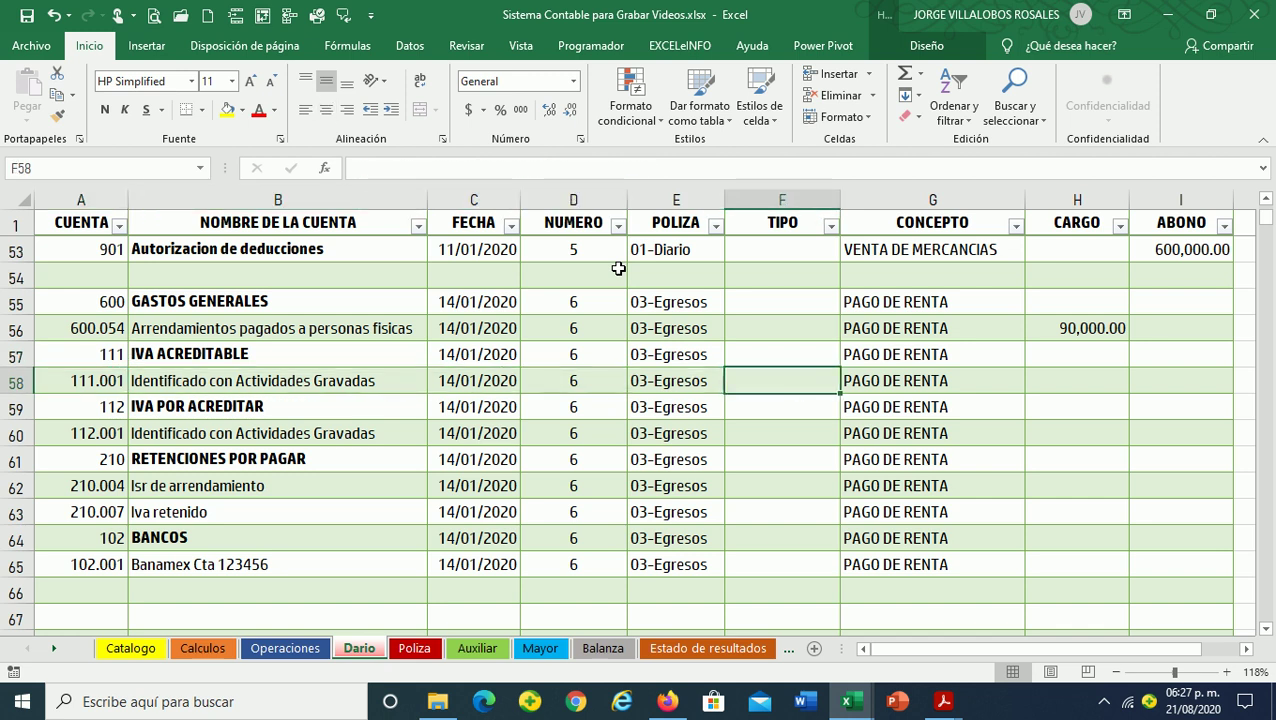
{"action": "key", "text": "Right"}
{"action": "key", "text": "Right"}
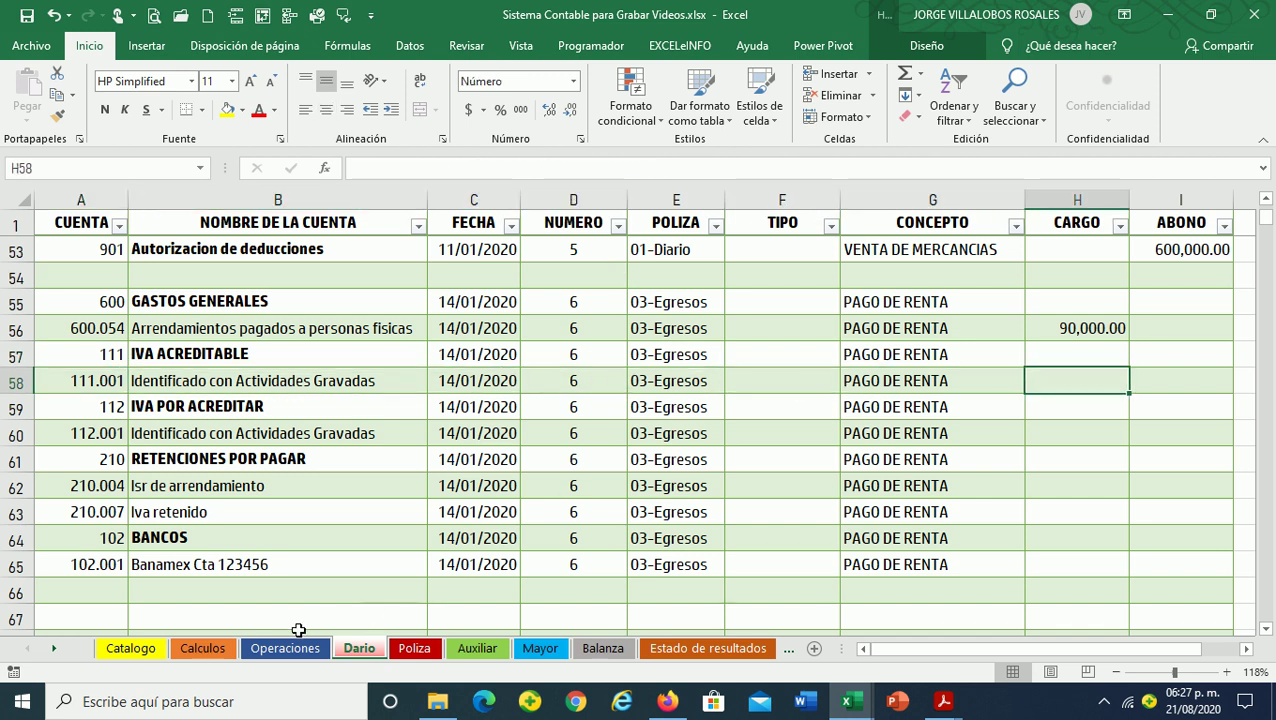
On Calculos, compute the 4,800.00 VAT difference in F20 as =E17-E20
{"action": "left_click", "coordinate": [285, 650]}
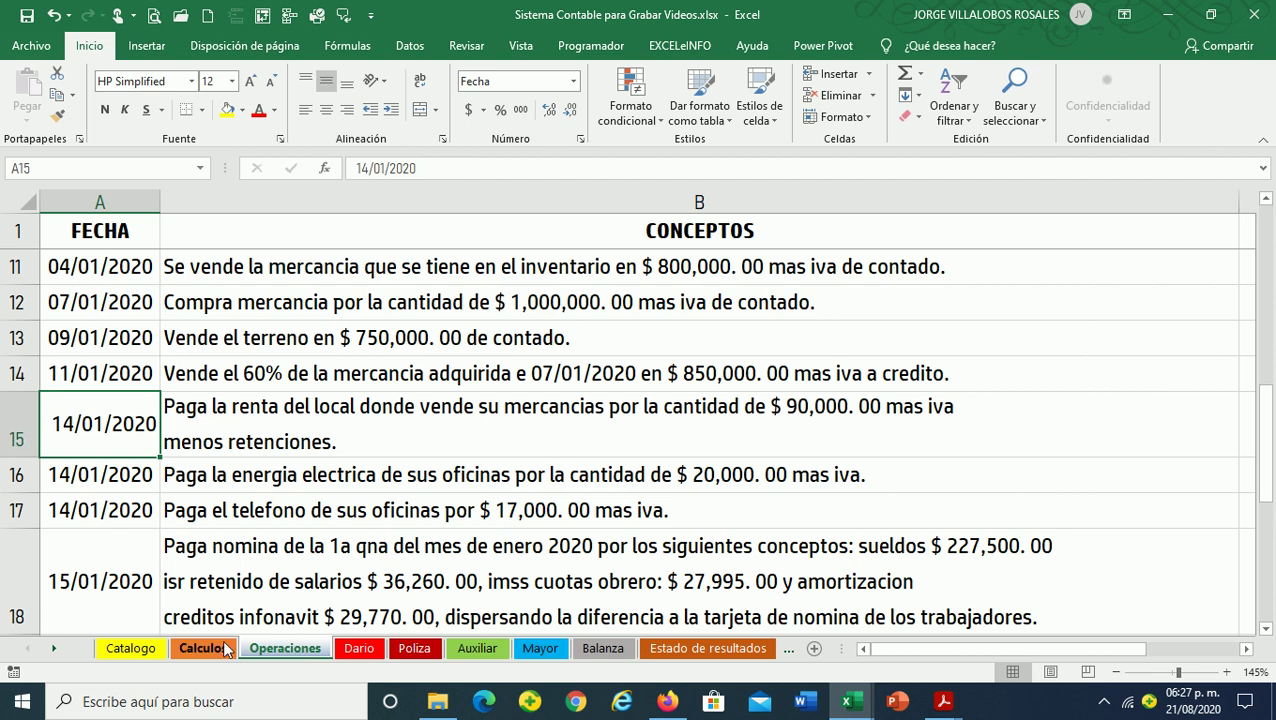
{"action": "left_click", "coordinate": [224, 650]}
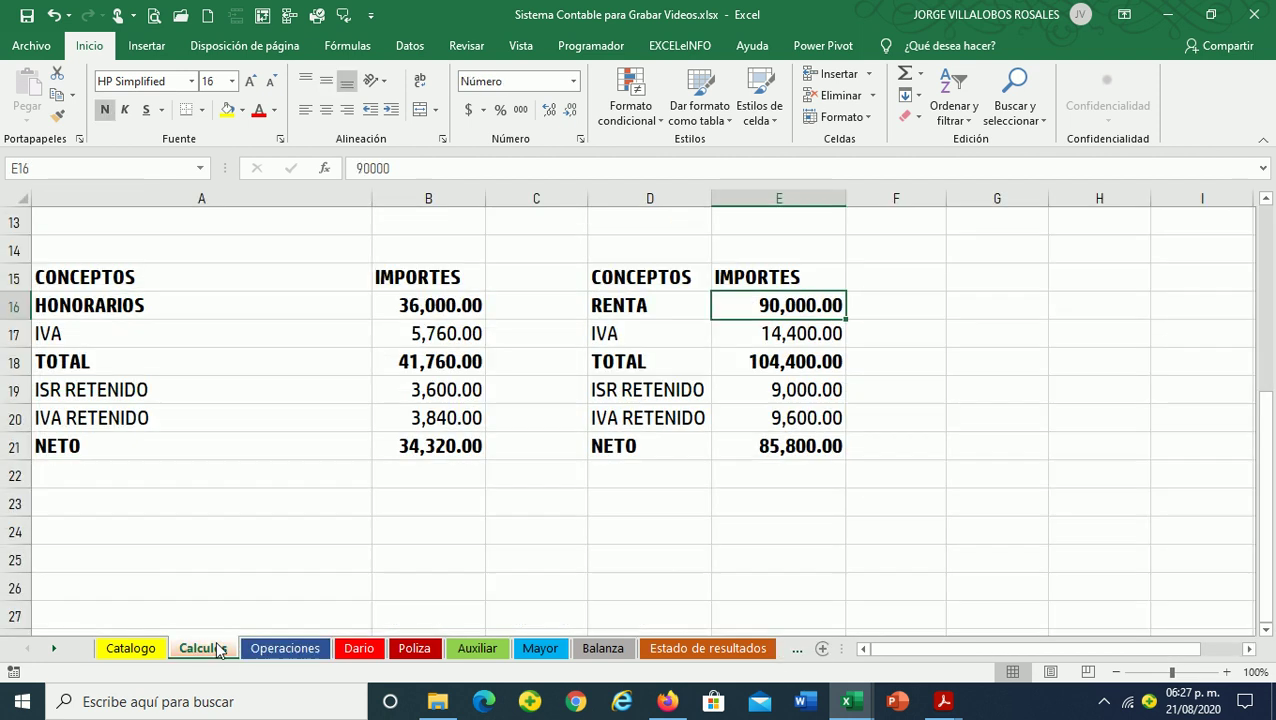
{"action": "left_click", "coordinate": [868, 392]}
{"action": "left_click", "coordinate": [874, 420]}
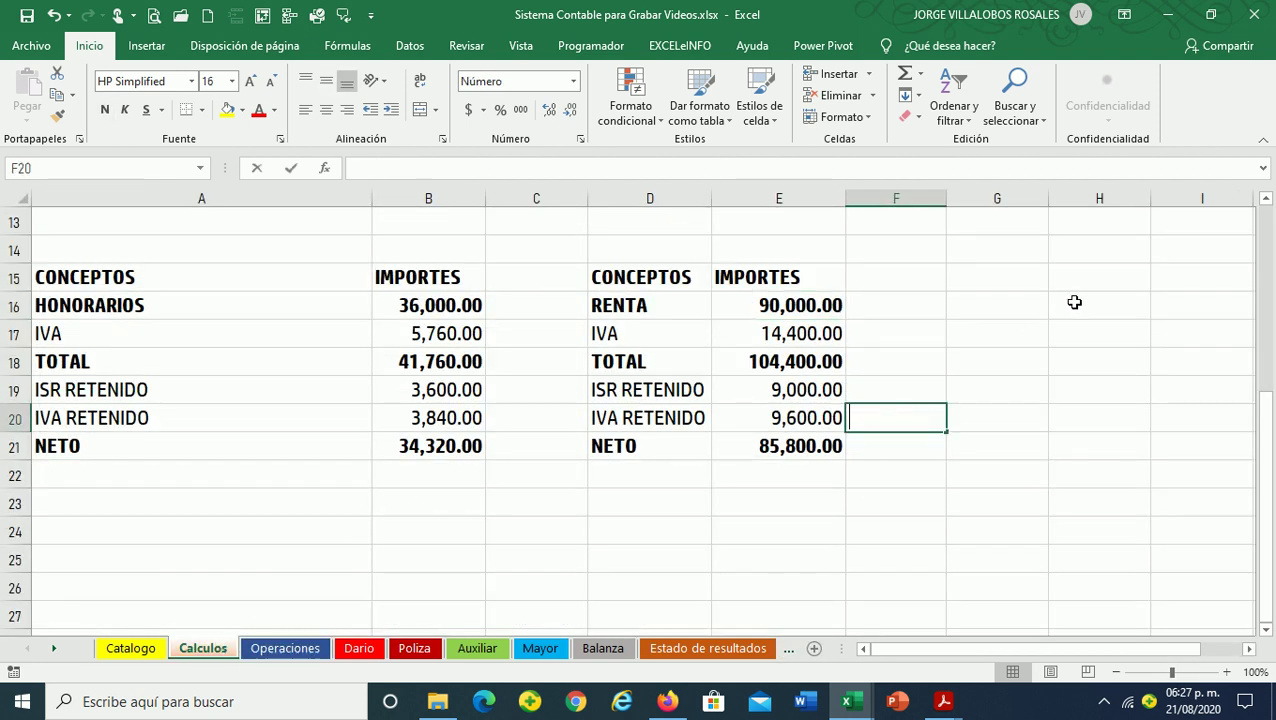
{"action": "type", "text": "="}
{"action": "key", "text": "Left"}
{"action": "key", "text": "Up"}
{"action": "key", "text": "Up"}
{"action": "key", "text": "Up"}
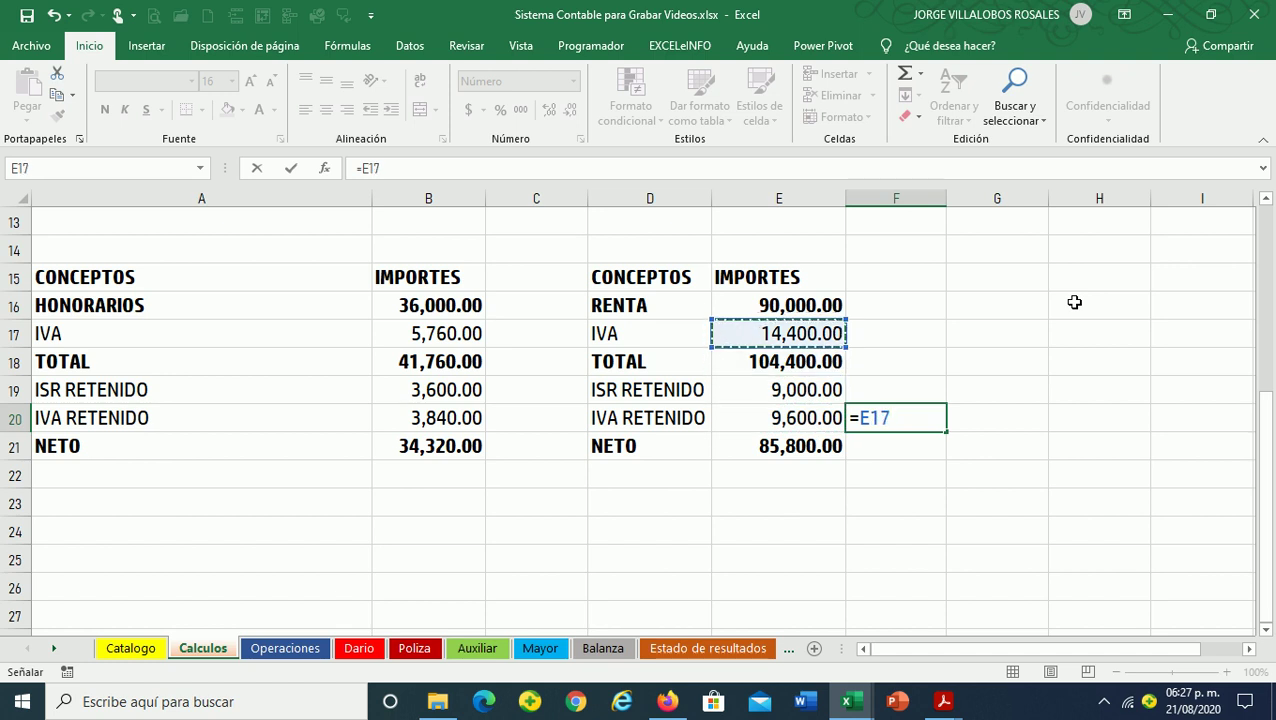
{"action": "type", "text": "-"}
{"action": "key", "text": "Left"}
{"action": "key", "text": "Return"}
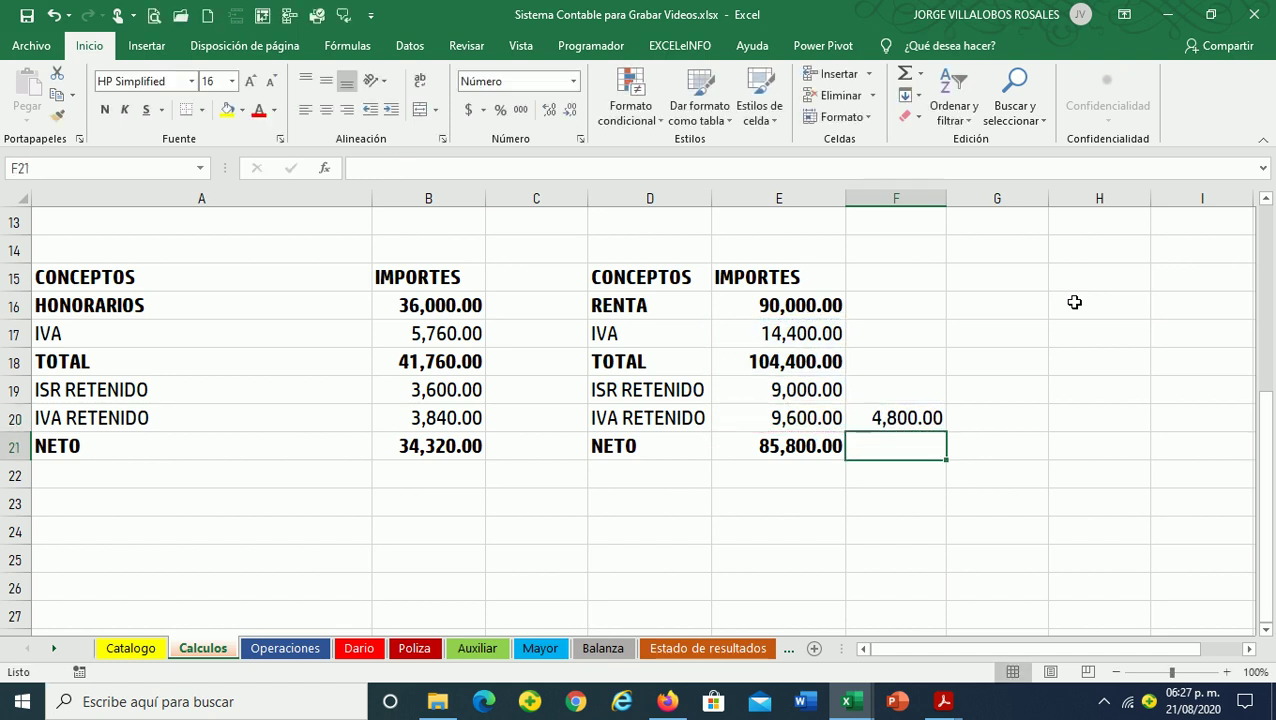
{"action": "key", "text": "Up"}
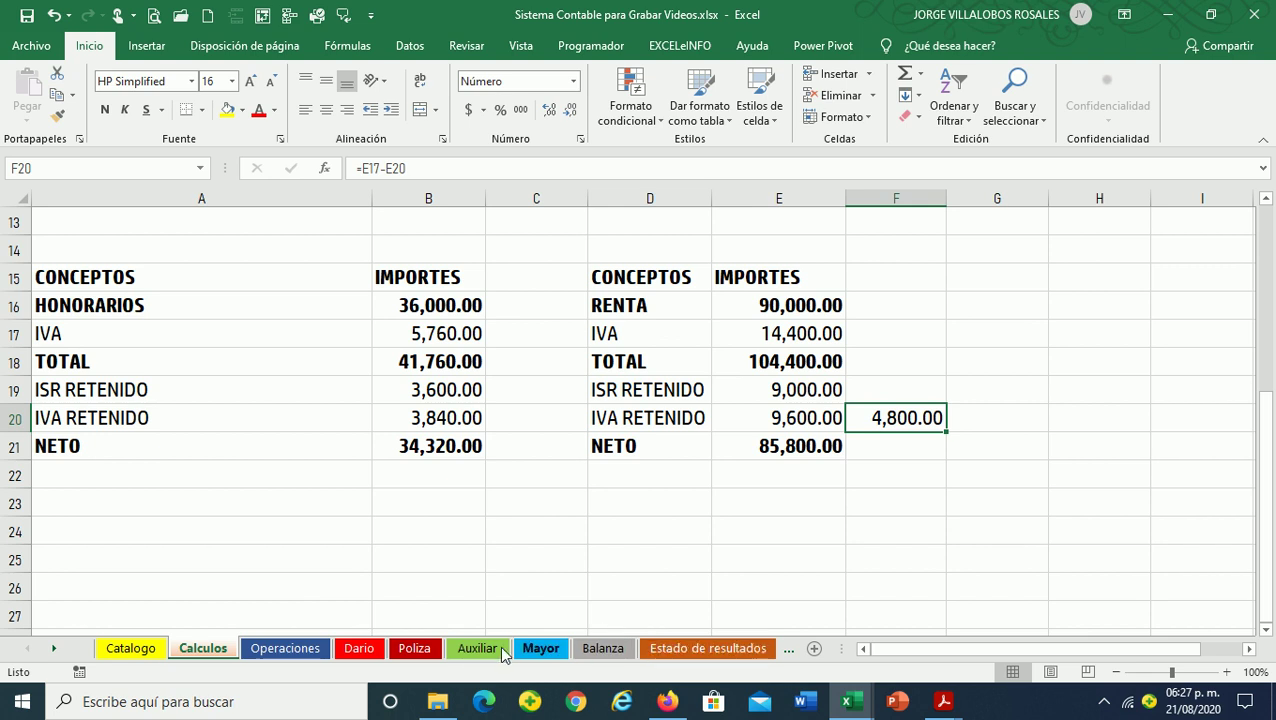
On the Dario sheet, enter 4,800 as the CARGO in H58 for account 111.001
{"action": "left_click", "coordinate": [360, 649]}
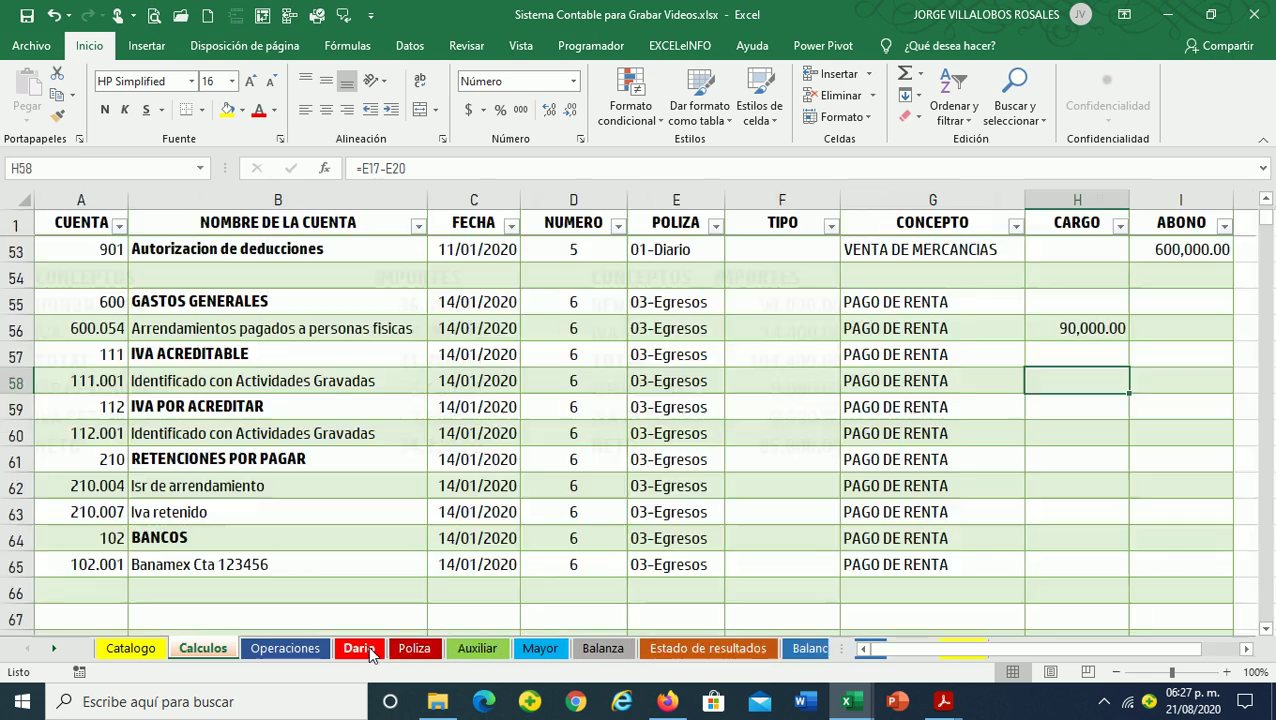
{"action": "type", "text": "4800"}
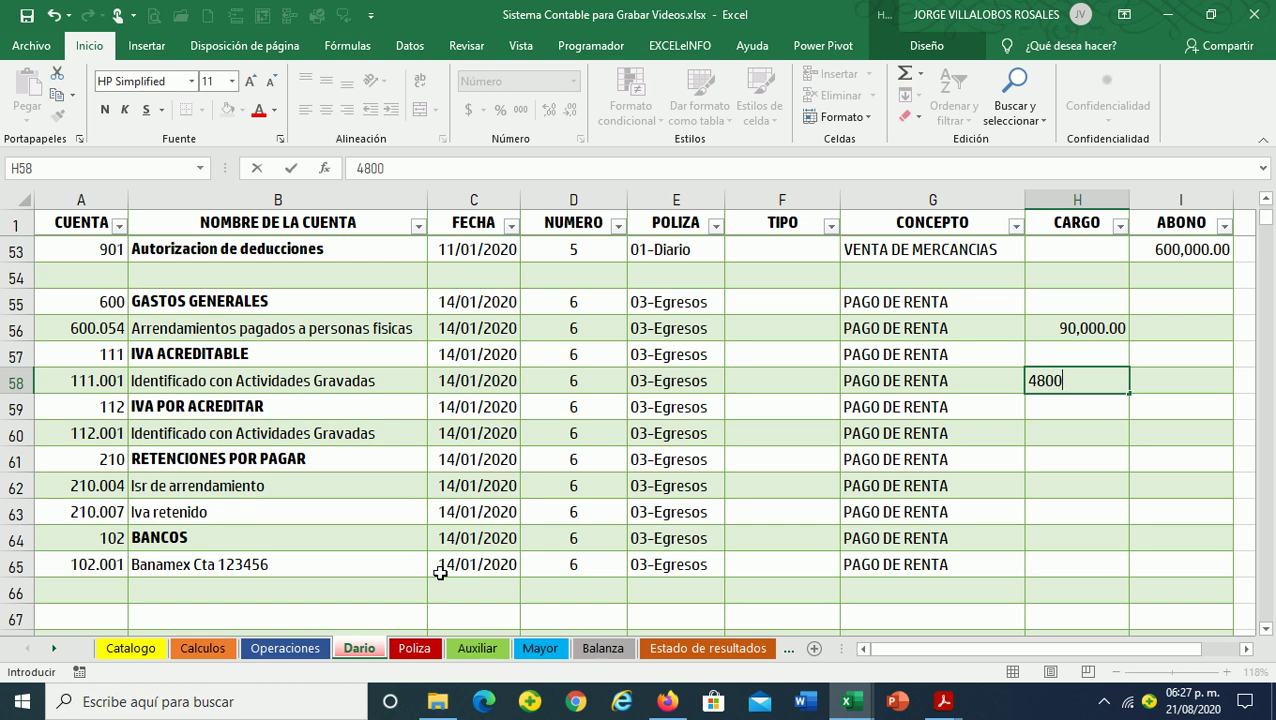
{"action": "key", "text": "Return"}
{"action": "key", "text": "Up"}
{"action": "key", "text": "Left"}
{"action": "key", "text": "Left"}
{"action": "key", "text": "Right"}
{"action": "key", "text": "Right"}
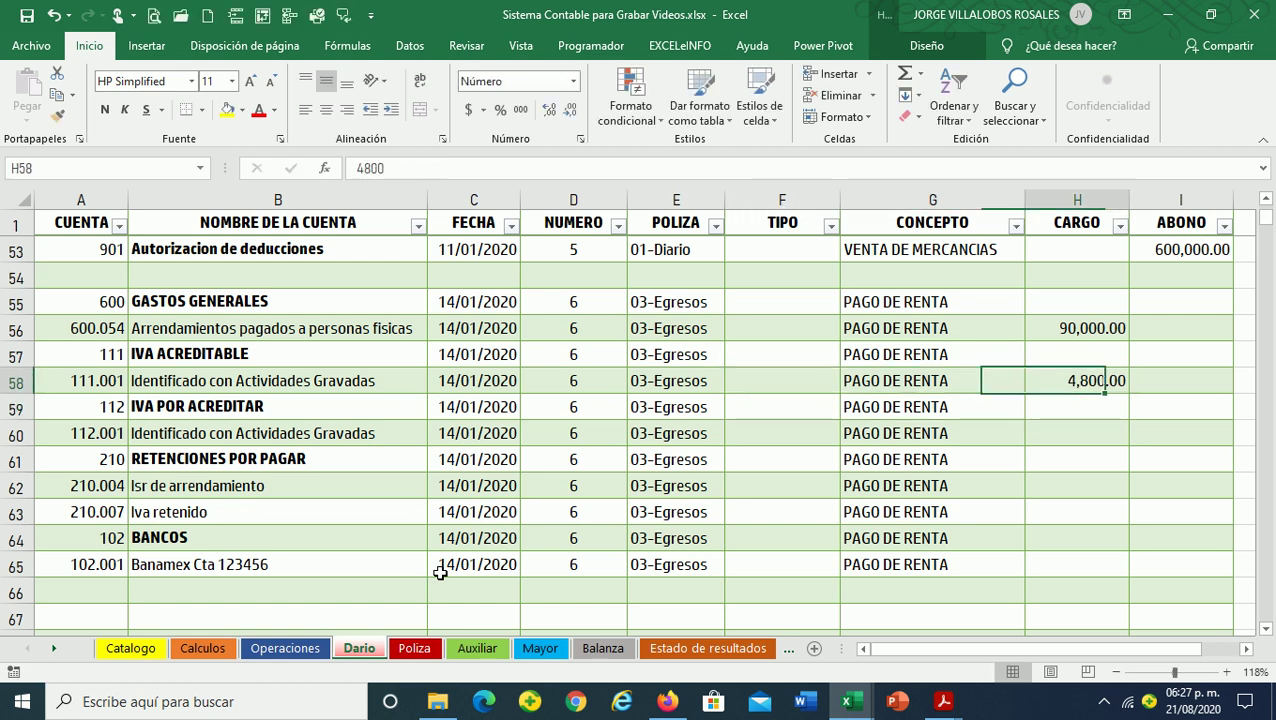
{"action": "key", "text": "Left"}
{"action": "key", "text": "Left"}
{"action": "key", "text": "Right"}
{"action": "key", "text": "Right"}
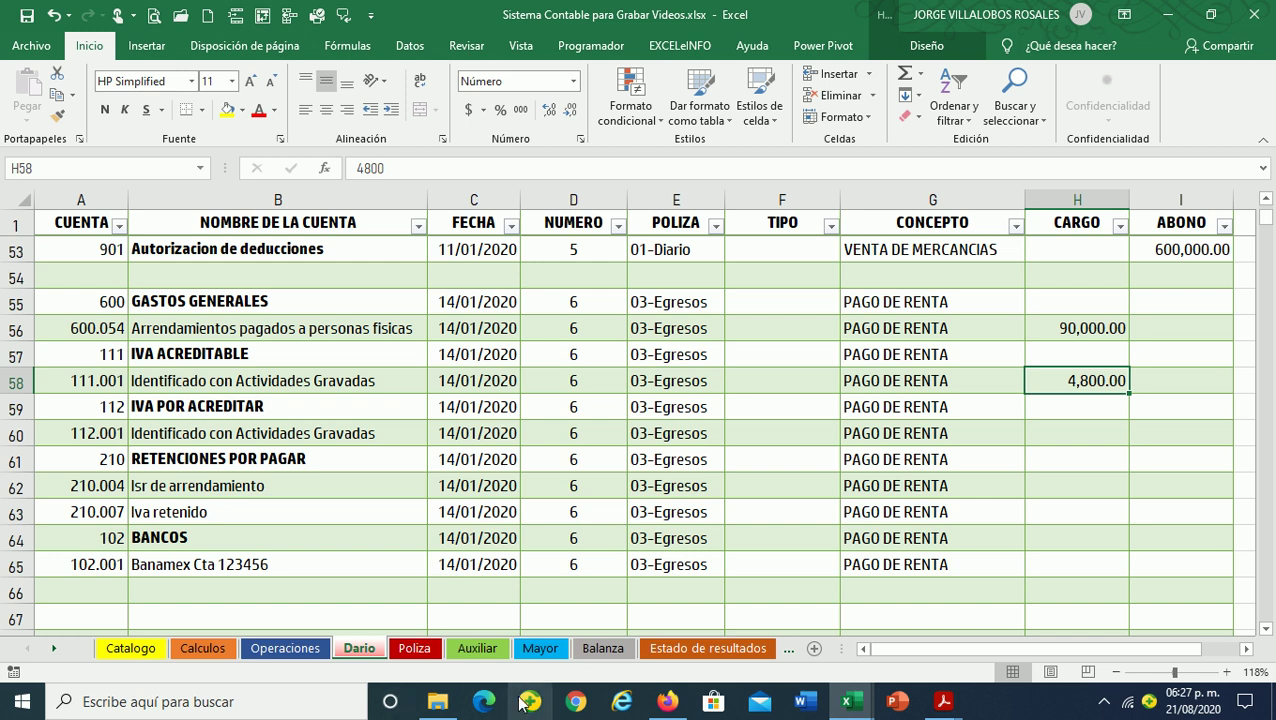
Switch to Firefox and scroll through the channel's uploads, such as SISTEMA CONTABLE CON EXCEL
{"action": "left_click", "coordinate": [667, 701]}
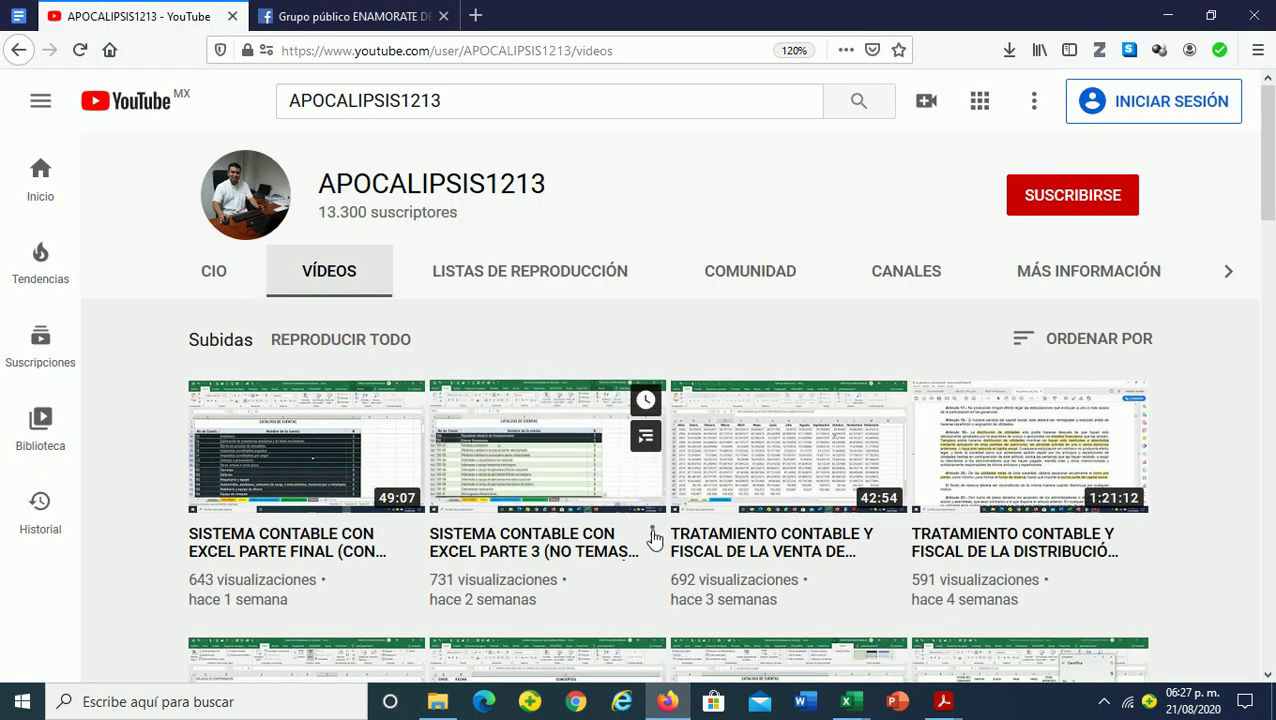
{"action": "scroll", "coordinate": [652, 535], "scroll_direction": "down", "scroll_amount": 2}
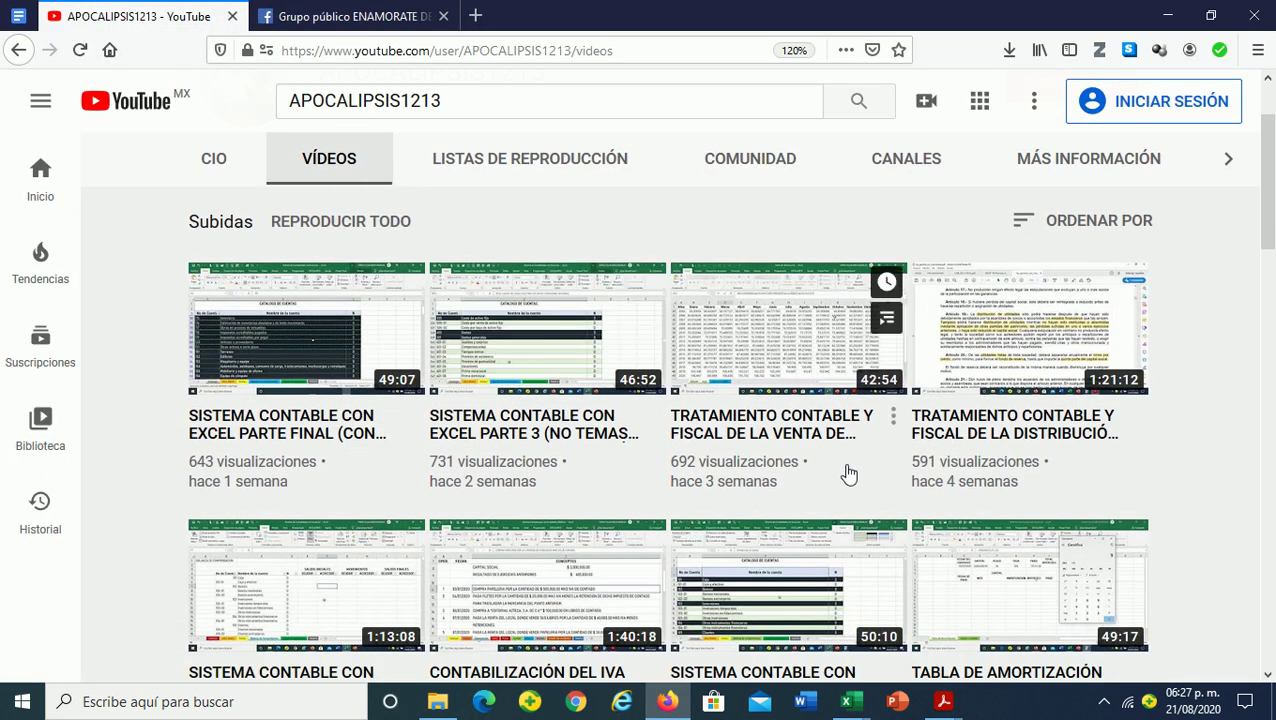
{"action": "scroll", "coordinate": [848, 472], "scroll_direction": "down", "scroll_amount": 2}
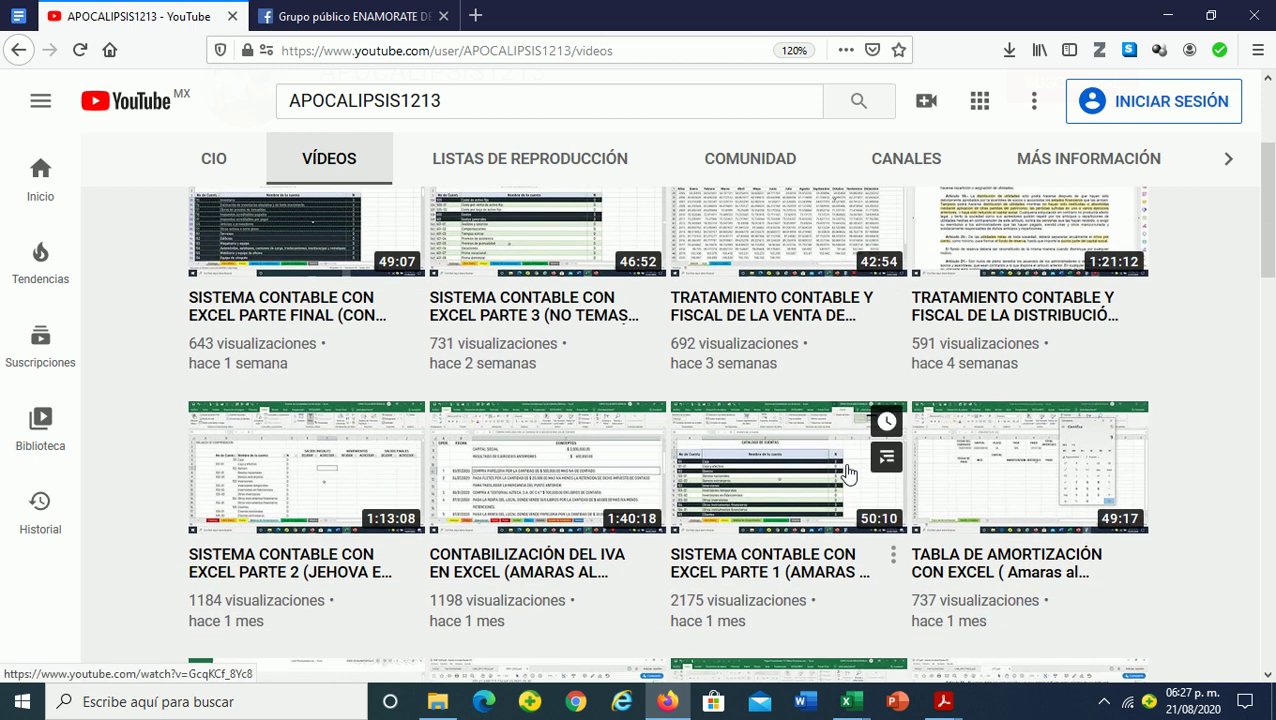
{"action": "scroll", "coordinate": [482, 500], "scroll_direction": "down", "scroll_amount": 4}
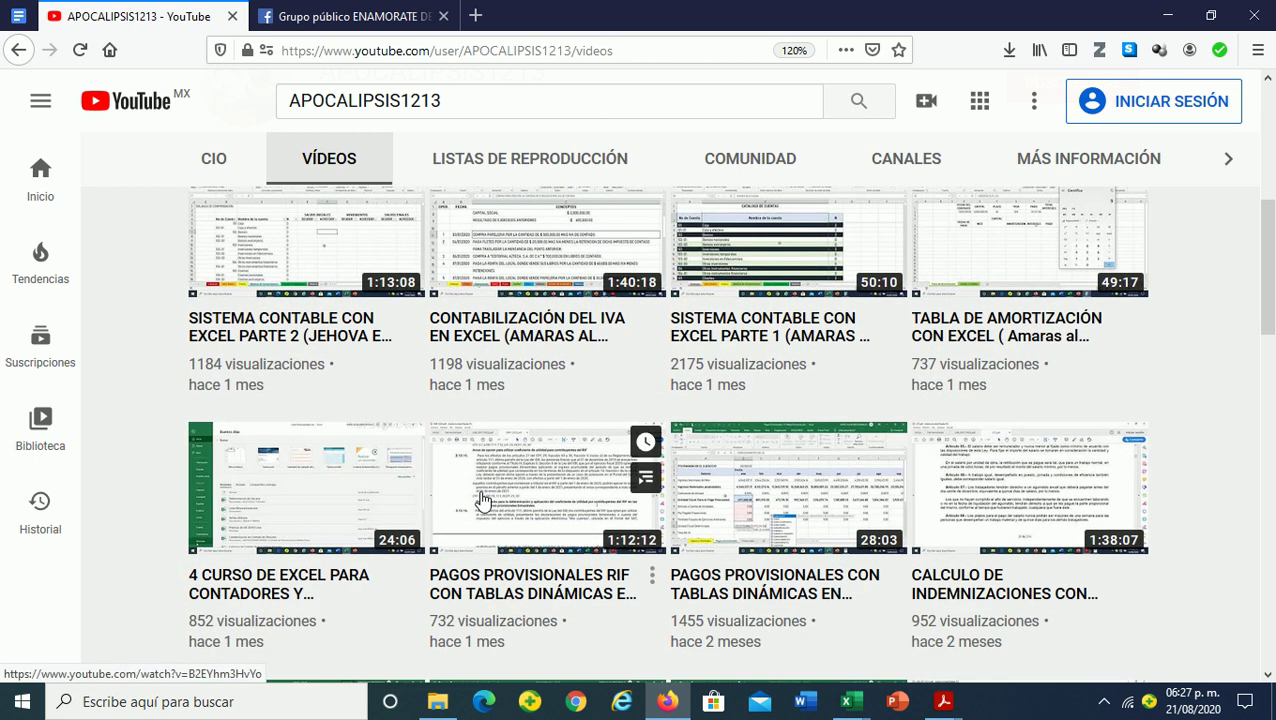
{"action": "scroll", "coordinate": [516, 534], "scroll_direction": "down", "scroll_amount": 4}
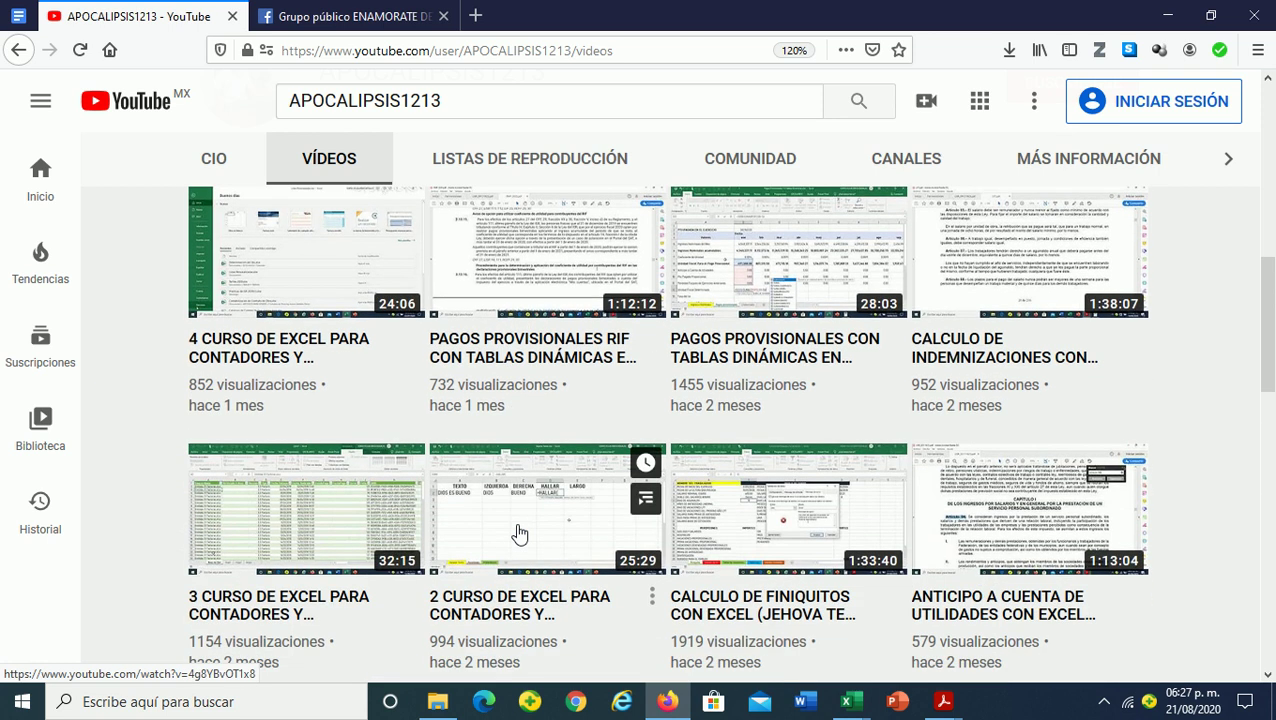
{"action": "scroll", "coordinate": [519, 534], "scroll_direction": "down", "scroll_amount": 2}
{"action": "scroll", "coordinate": [519, 534], "scroll_direction": "up", "scroll_amount": 12}
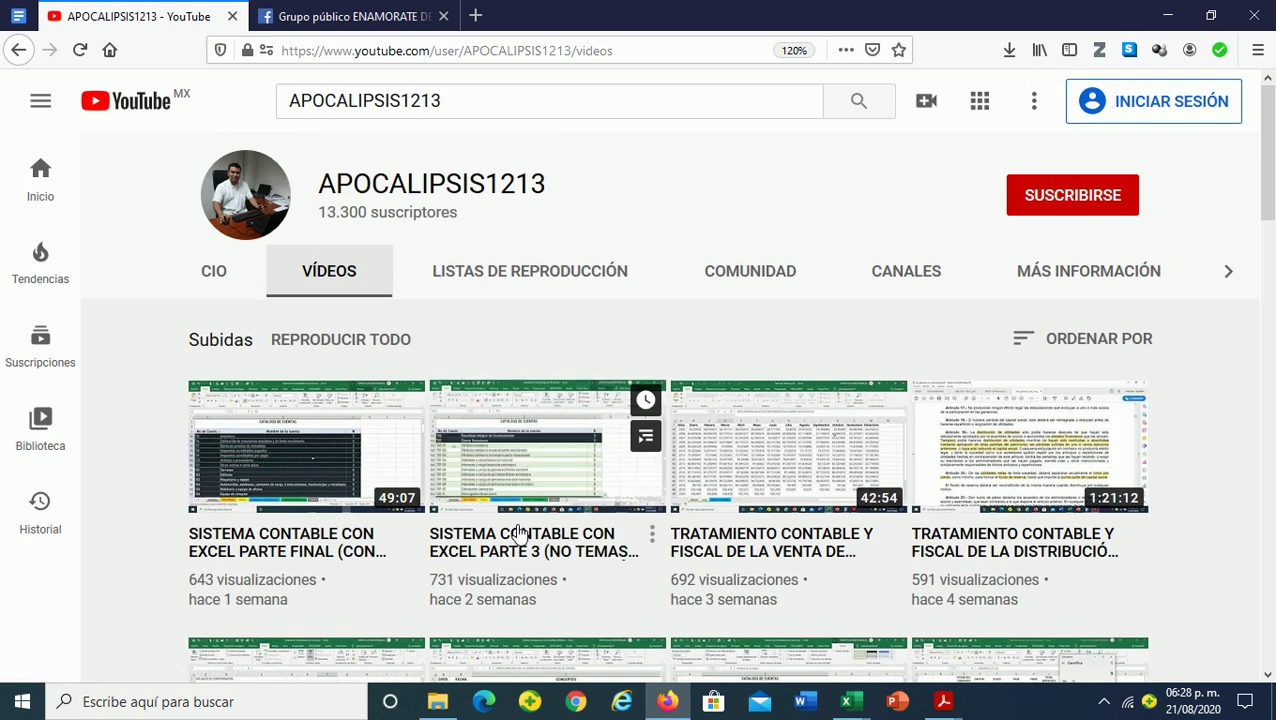
{"action": "scroll", "coordinate": [757, 537], "scroll_direction": "down", "scroll_amount": 1}
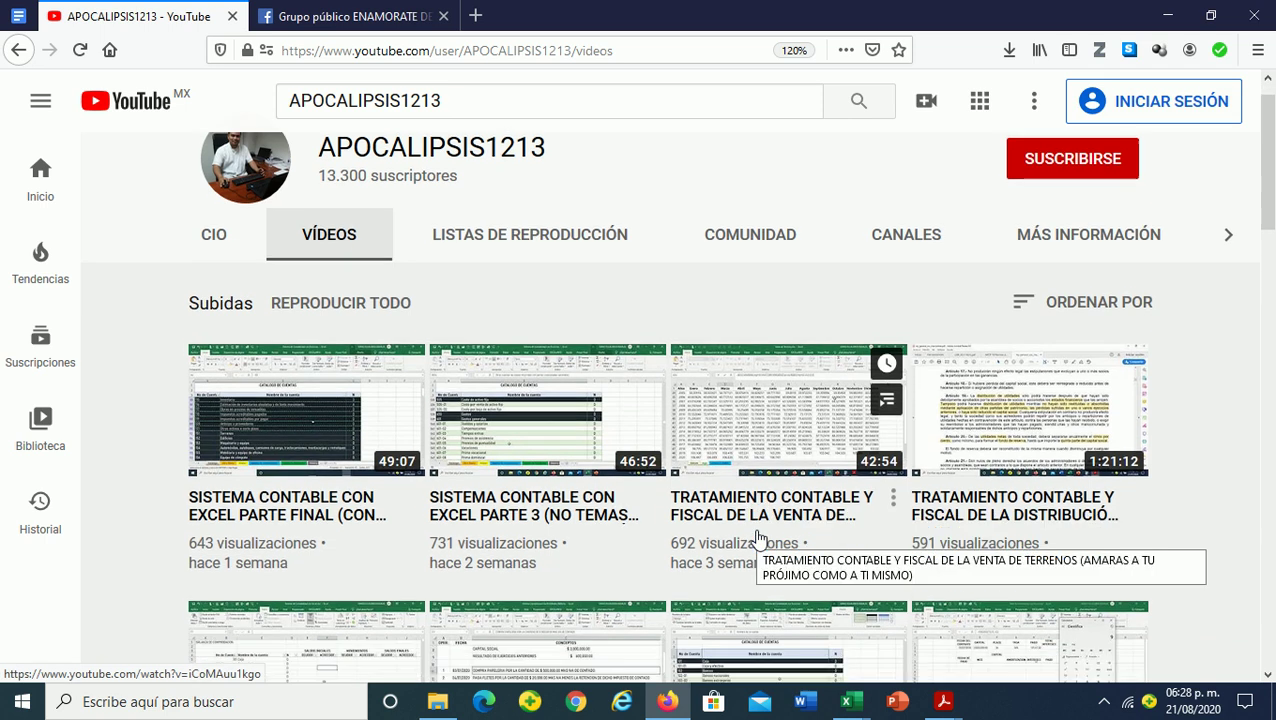
{"action": "scroll", "coordinate": [757, 537], "scroll_direction": "down", "scroll_amount": 3}
{"action": "scroll", "coordinate": [757, 537], "scroll_direction": "down", "scroll_amount": 2}
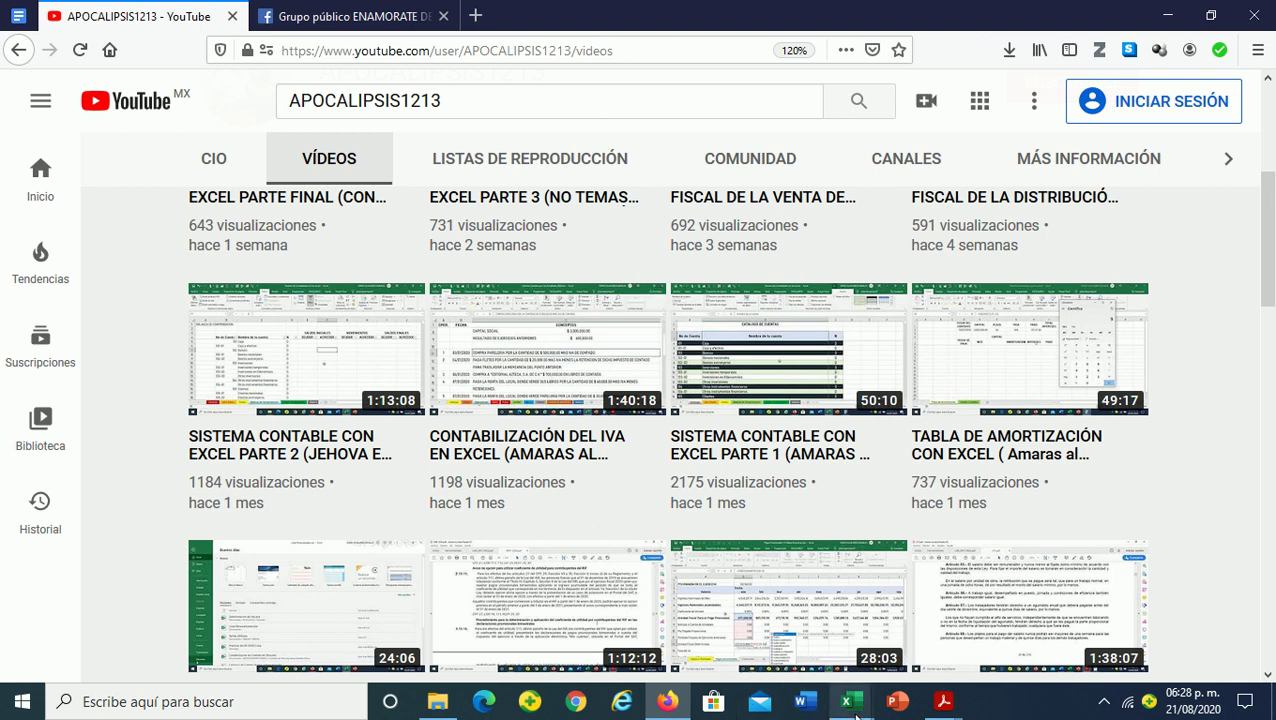
{"action": "mouse_move", "coordinate": [854, 710]}
{"action": "left_click", "coordinate": [790, 636]}
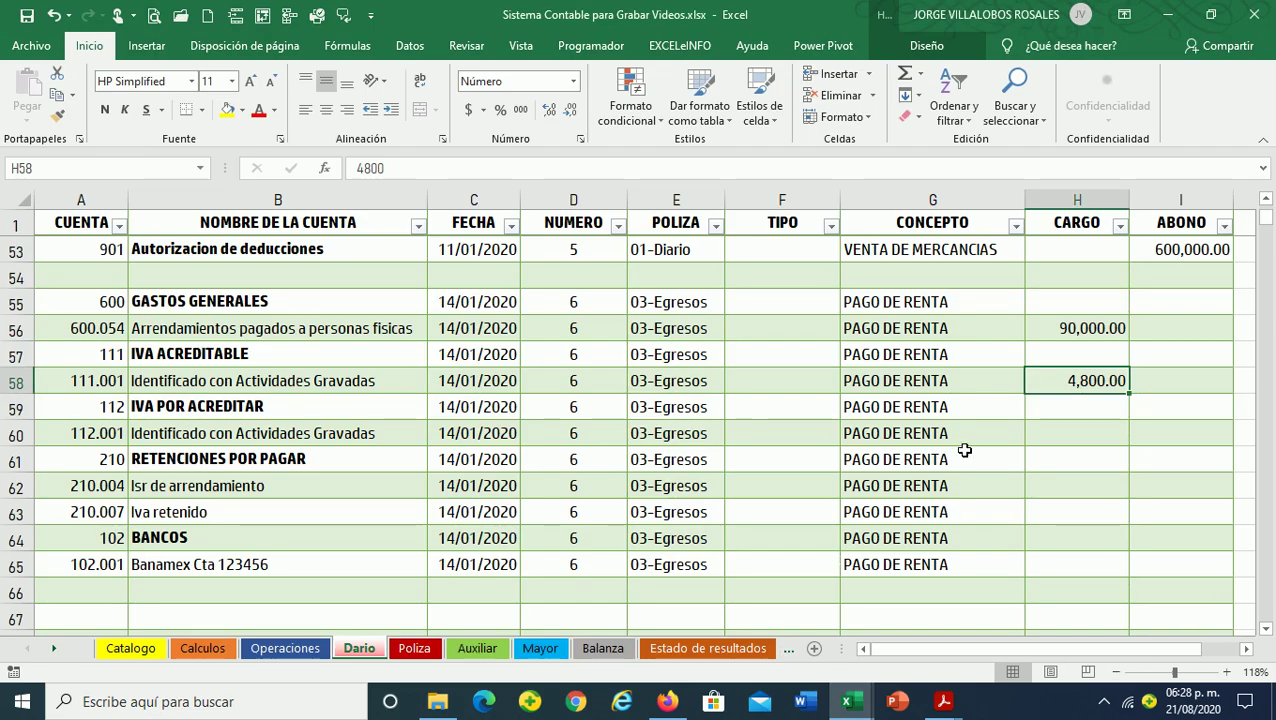
{"action": "key", "text": "Left"}
{"action": "key", "text": "Left"}
{"action": "key", "text": "Left"}
{"action": "key", "text": "Left"}
{"action": "key", "text": "Right"}
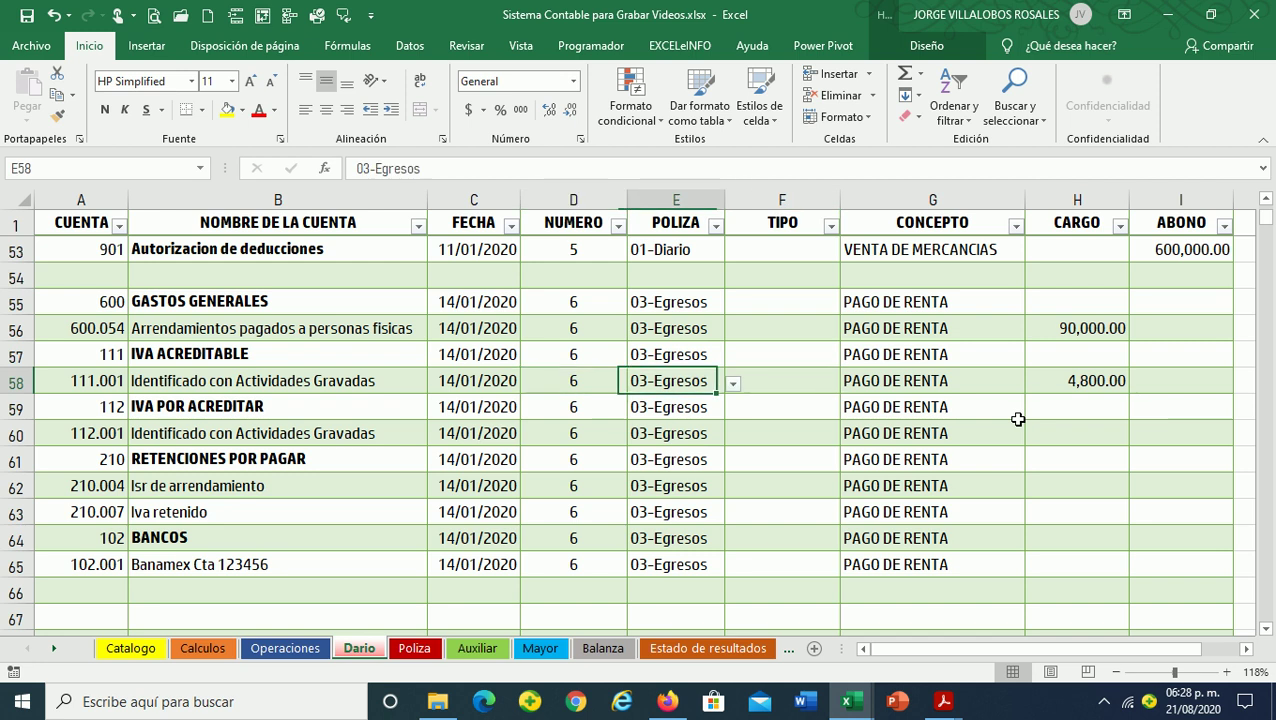
{"action": "key", "text": "Right"}
{"action": "key", "text": "Right"}
{"action": "key", "text": "Right"}
{"action": "key", "text": "Left"}
{"action": "key", "text": "Left"}
{"action": "key", "text": "Left"}
{"action": "key", "text": "Left"}
{"action": "key", "text": "Left"}
{"action": "key", "text": "Left"}
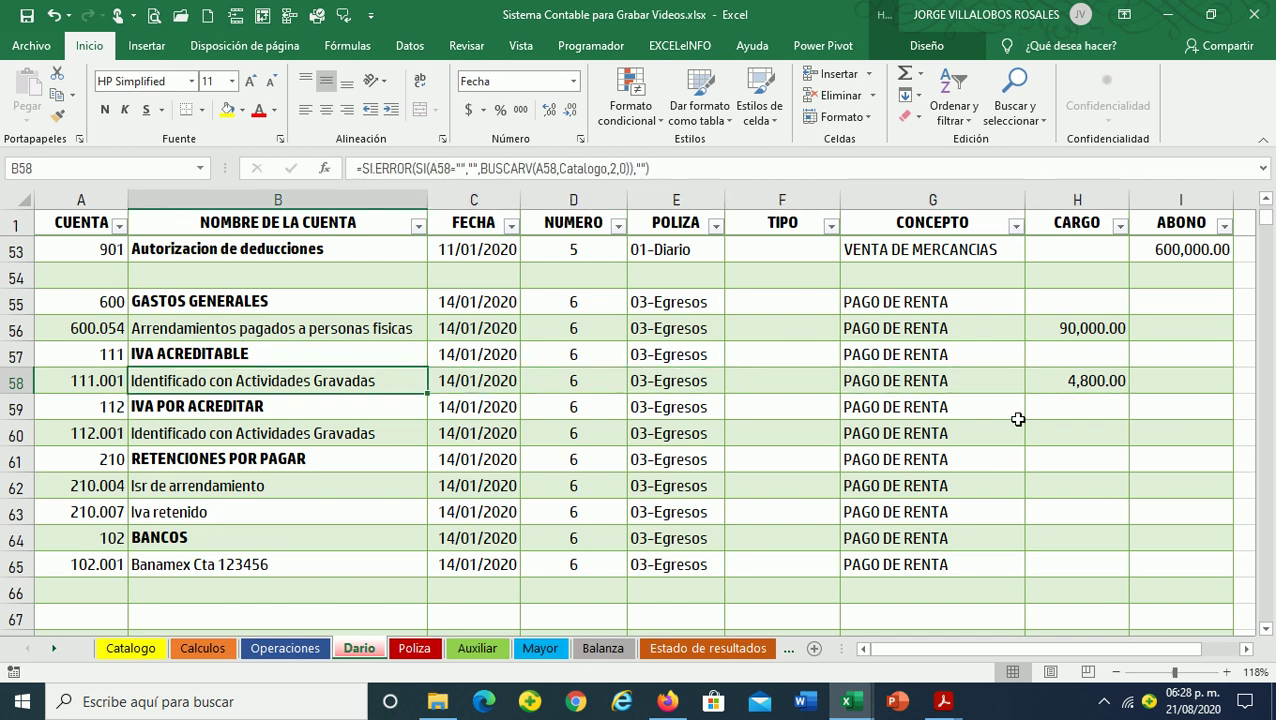
{"action": "key", "text": "Down"}
{"action": "key", "text": "Down"}
{"action": "key", "text": "Right"}
{"action": "key", "text": "Right"}
{"action": "key", "text": "Right"}
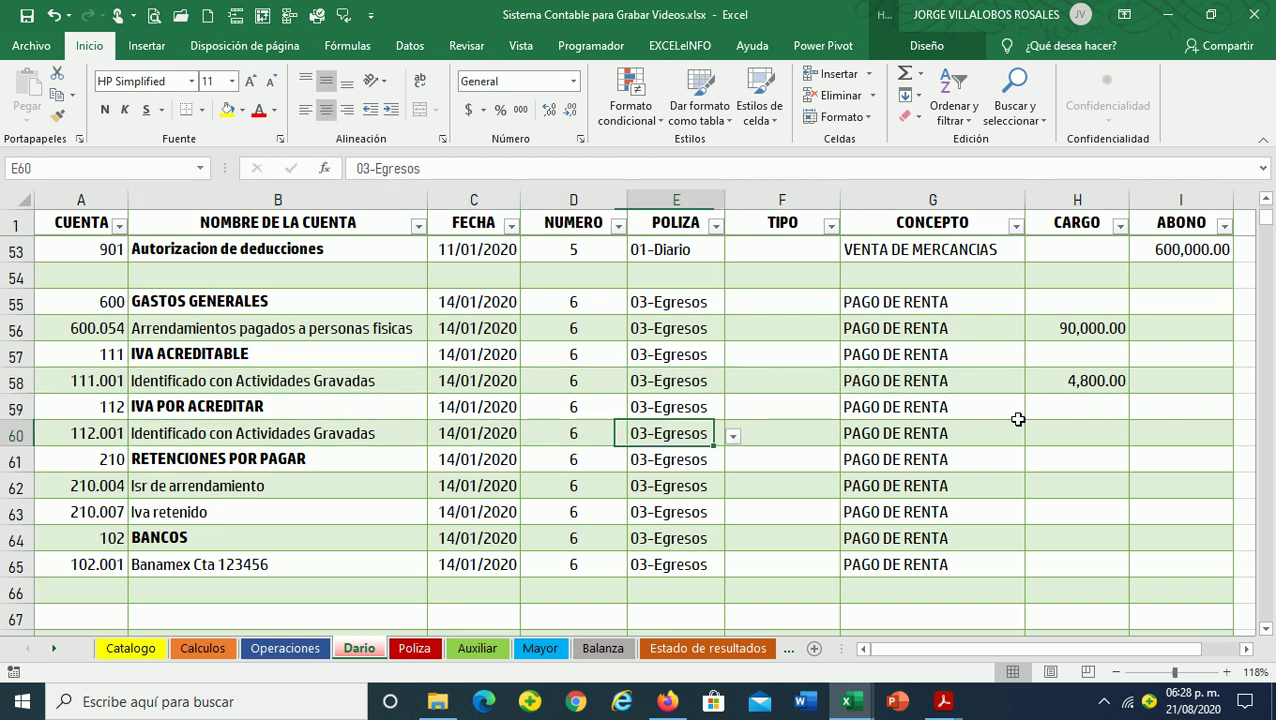
{"action": "key", "text": "Right"}
{"action": "key", "text": "Right"}
{"action": "key", "text": "Right"}
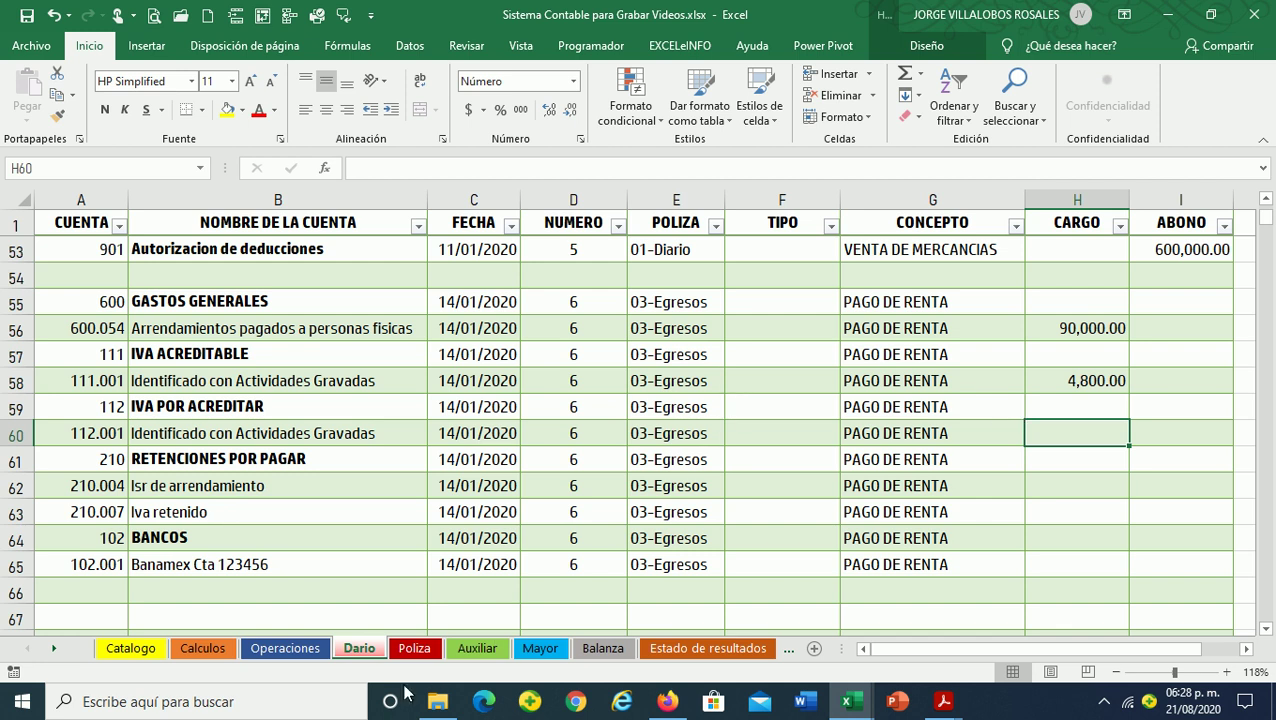
{"action": "left_click", "coordinate": [290, 650]}
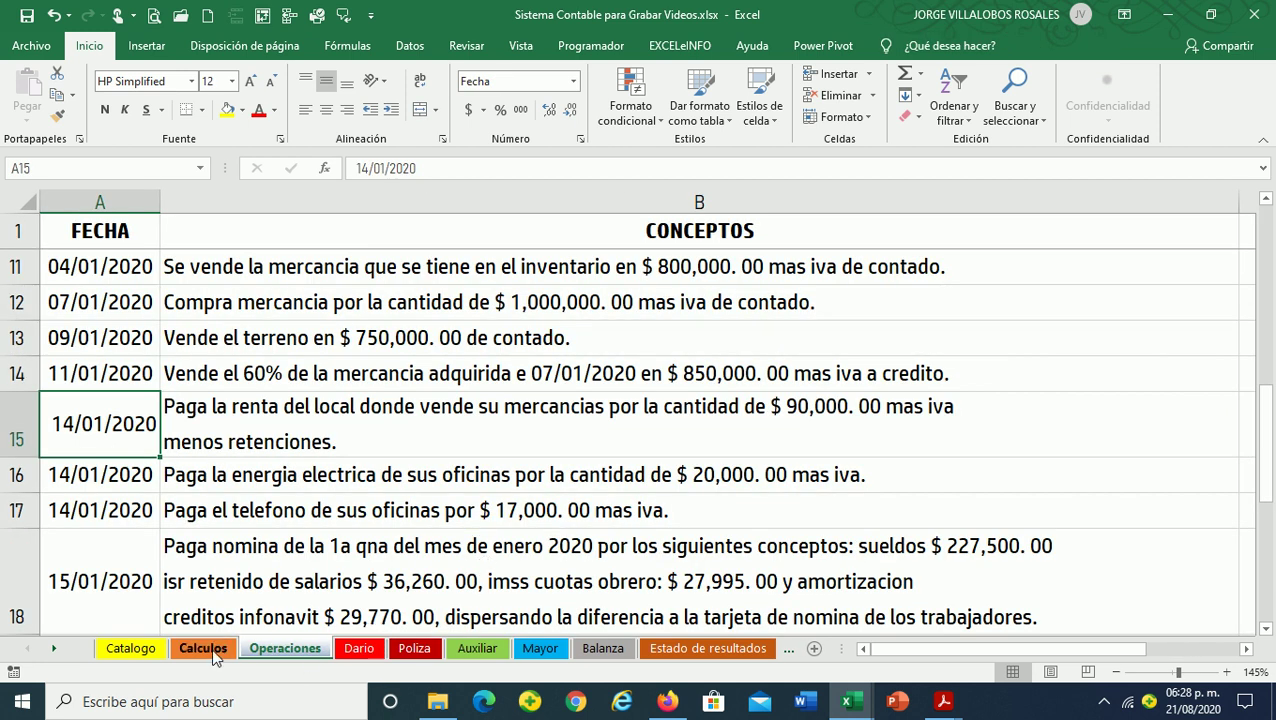
{"action": "left_click", "coordinate": [202, 648]}
{"action": "left_click", "coordinate": [743, 422]}
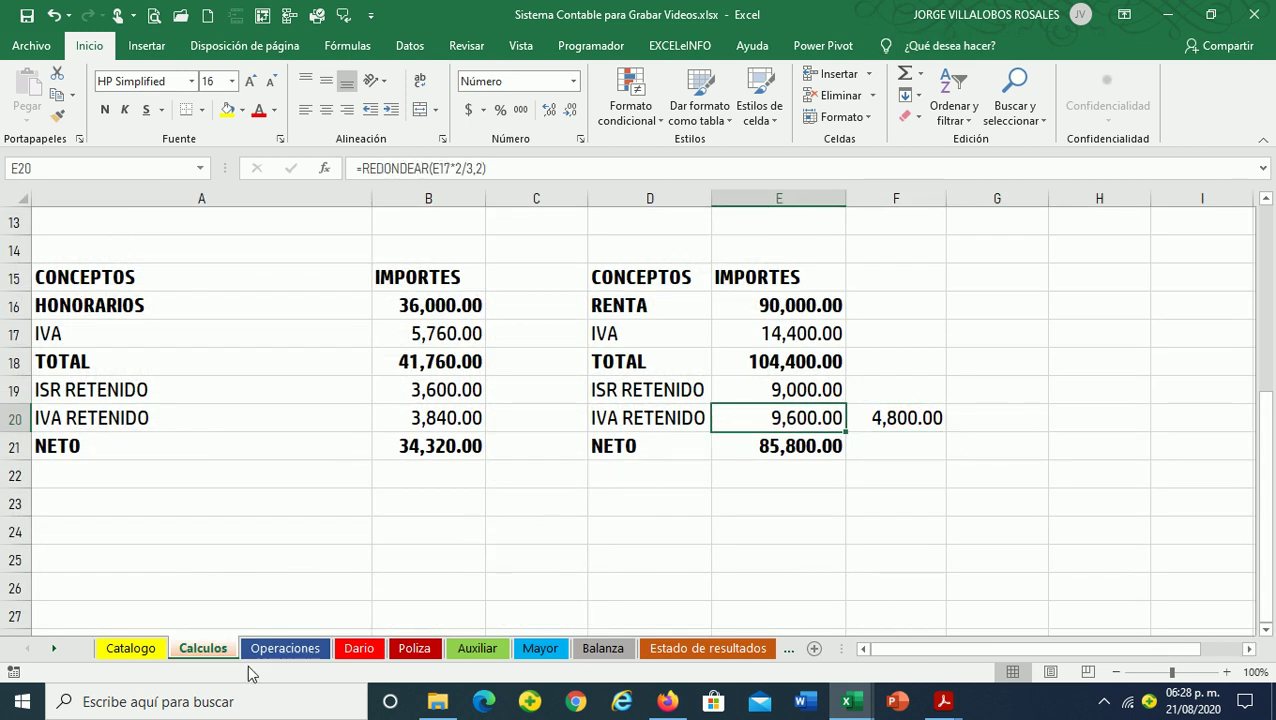
{"action": "left_click", "coordinate": [362, 650]}
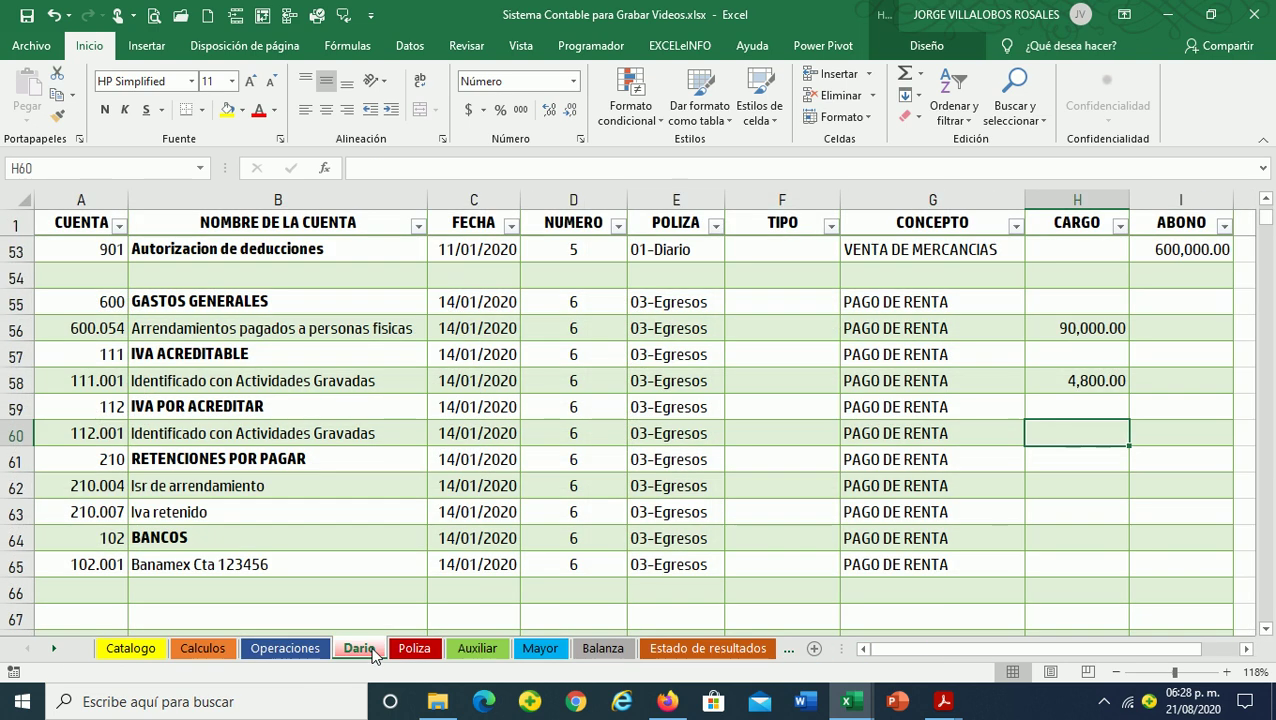
{"action": "type", "text": "9"}
{"action": "key", "text": "ctrl+Return"}
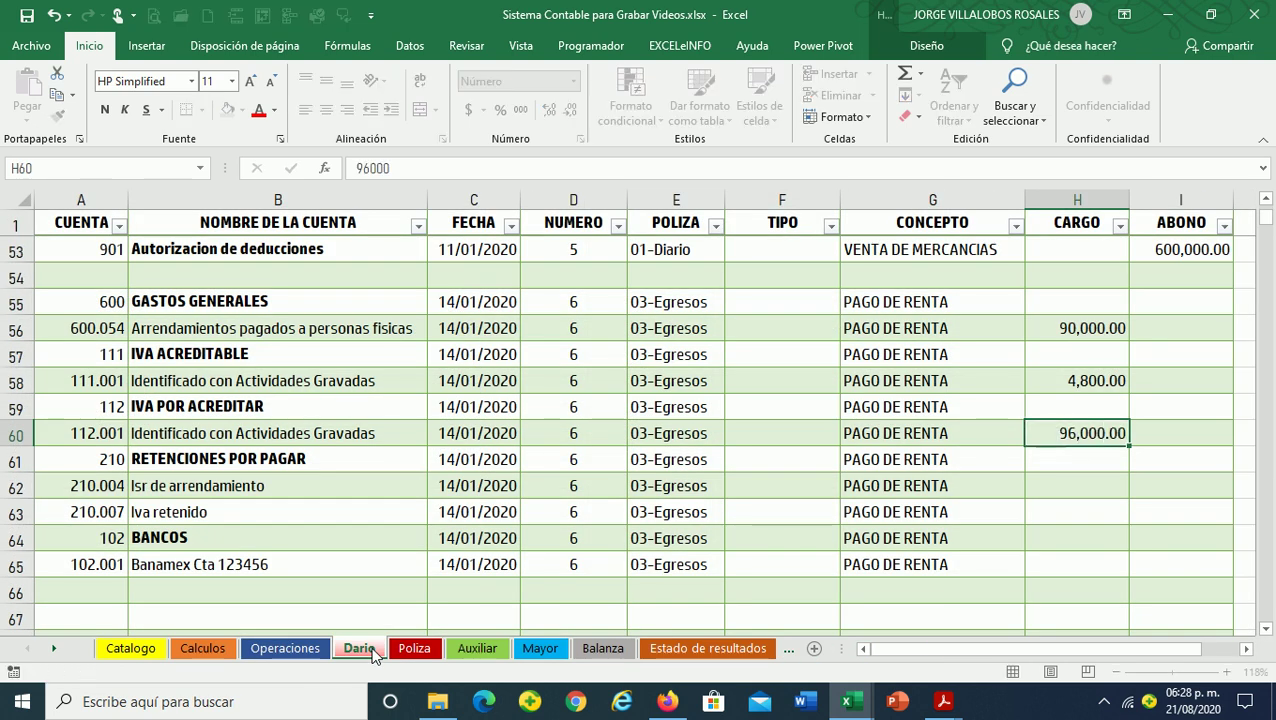
{"action": "key", "text": "Down"}
{"action": "key", "text": "Left"}
{"action": "key", "text": "Left"}
{"action": "key", "text": "Left"}
{"action": "key", "text": "Left"}
{"action": "key", "text": "Left"}
{"action": "key", "text": "Down"}
{"action": "key", "text": "Left"}
{"action": "key", "text": "Right"}
{"action": "key", "text": "Right"}
{"action": "key", "text": "Right"}
{"action": "key", "text": "Right"}
{"action": "key", "text": "Right"}
{"action": "key", "text": "Right"}
{"action": "key", "text": "Right"}
{"action": "key", "text": "Right"}
{"action": "type", "text": "9"}
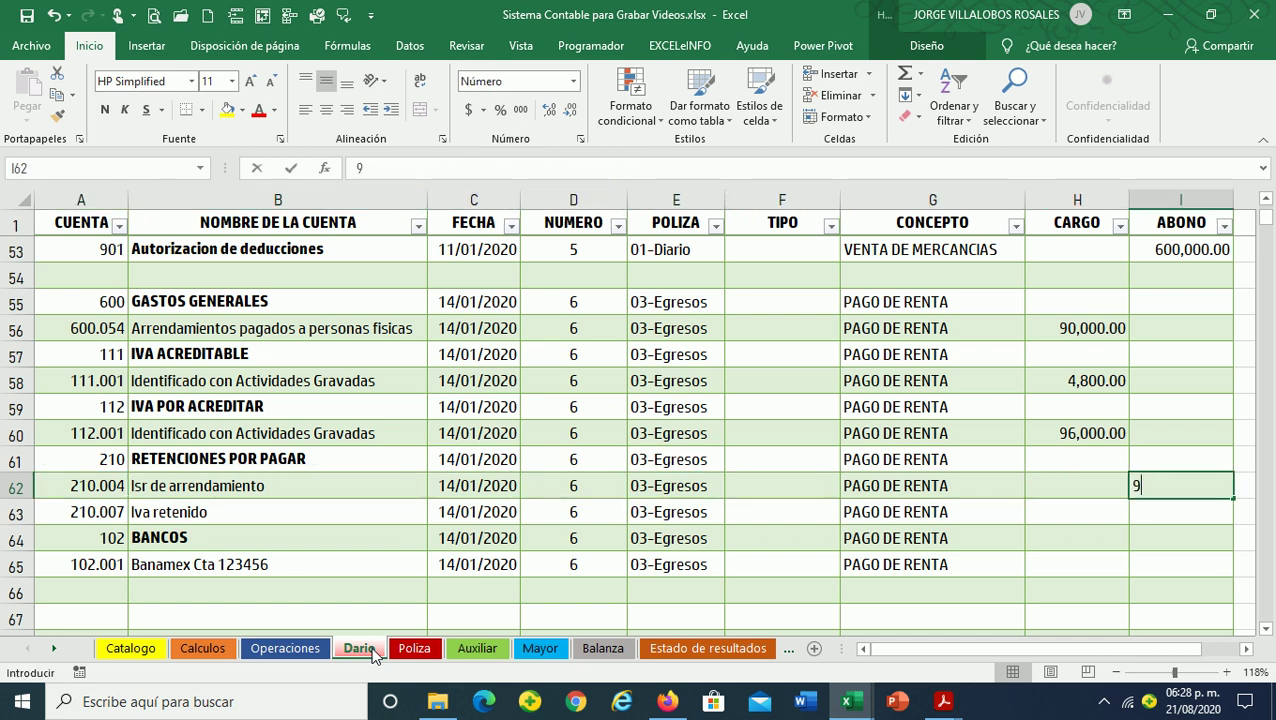
{"action": "type", "text": "000"}
{"action": "key", "text": "Return"}
{"action": "key", "text": "Left"}
{"action": "key", "text": "Right"}
{"action": "type", "text": "9"}
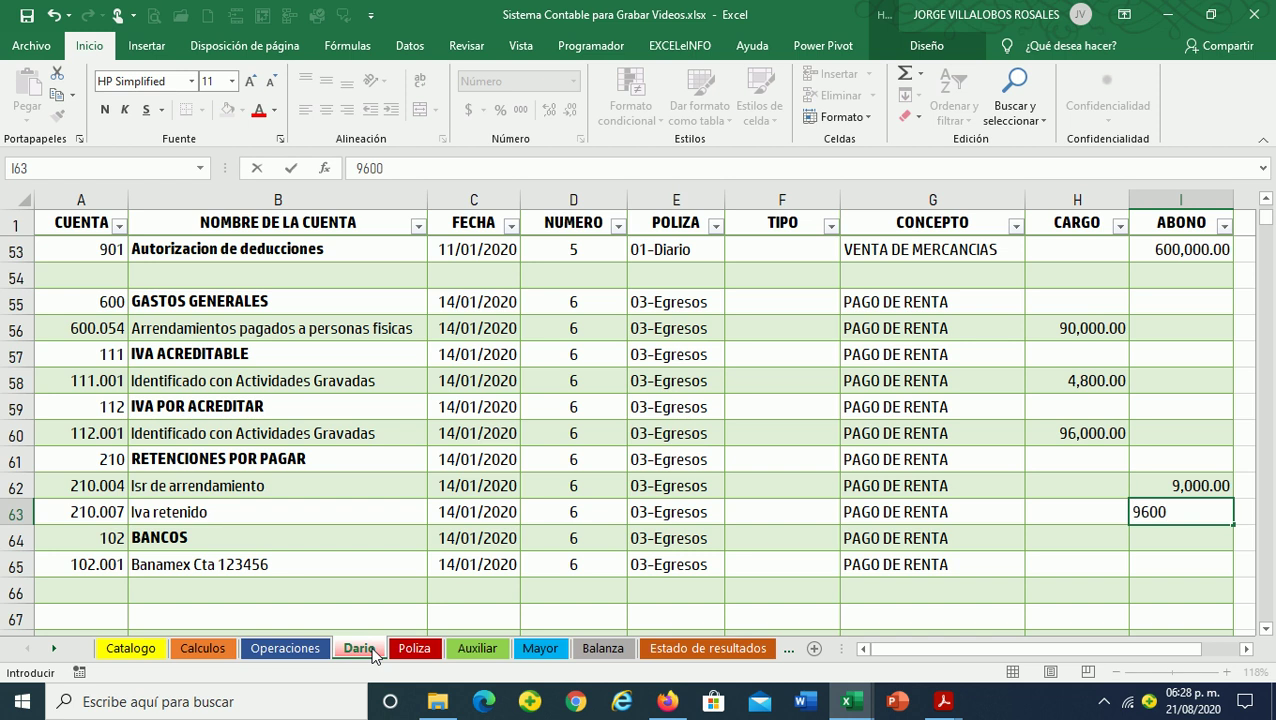
{"action": "key", "text": "Up"}
{"action": "key", "text": "Up"}
{"action": "key", "text": "Up"}
{"action": "key", "text": "Left"}
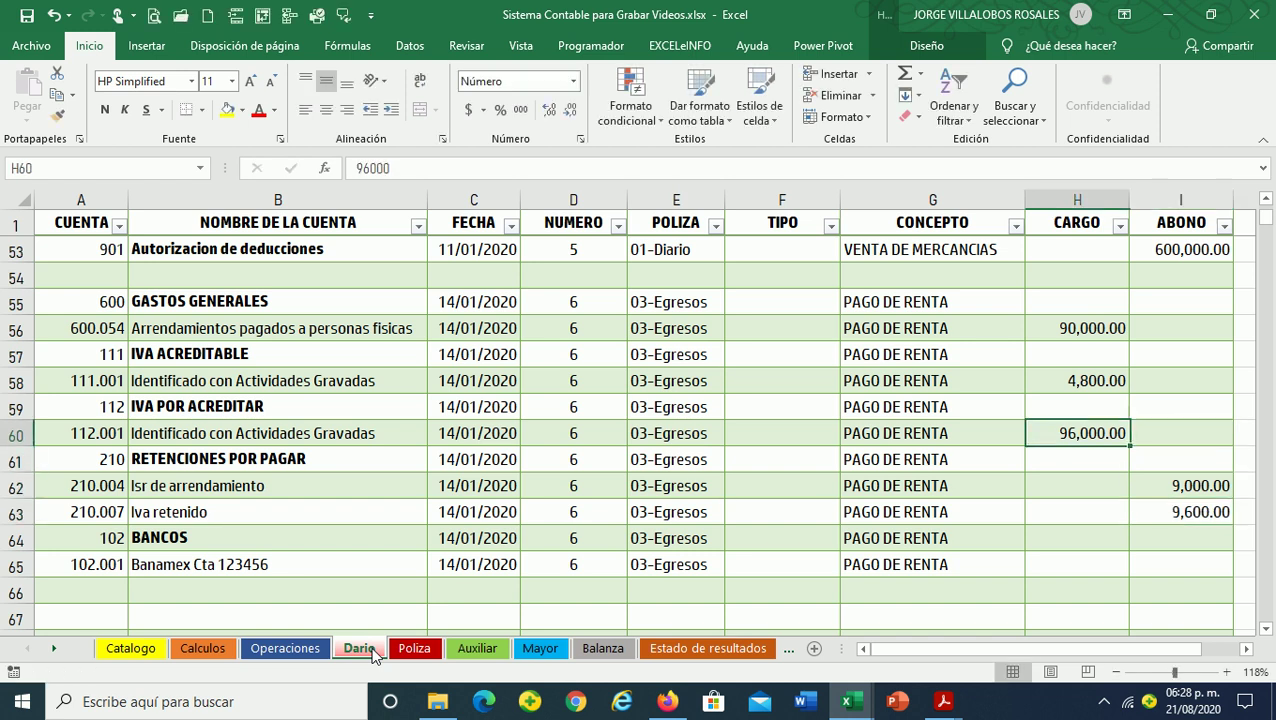
{"action": "type", "text": "9"}
{"action": "left_click", "coordinate": [360, 649]}
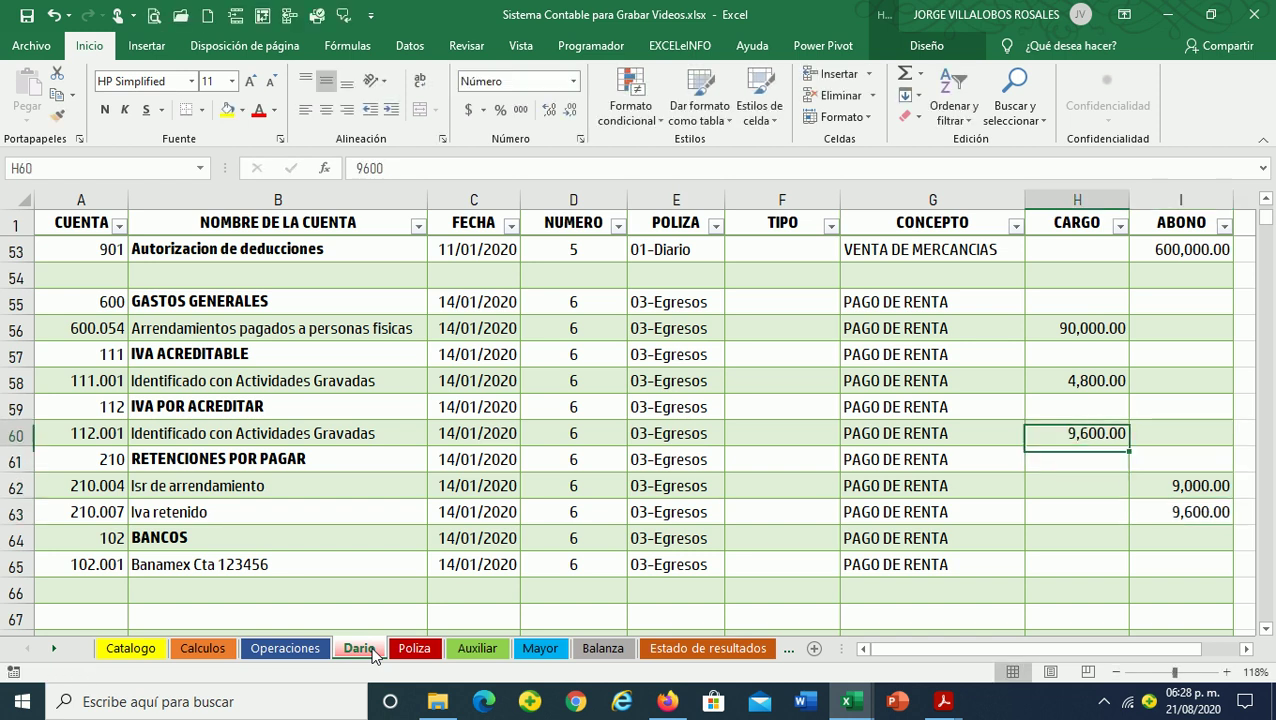
{"action": "left_click", "coordinate": [278, 650]}
{"action": "left_click", "coordinate": [203, 649]}
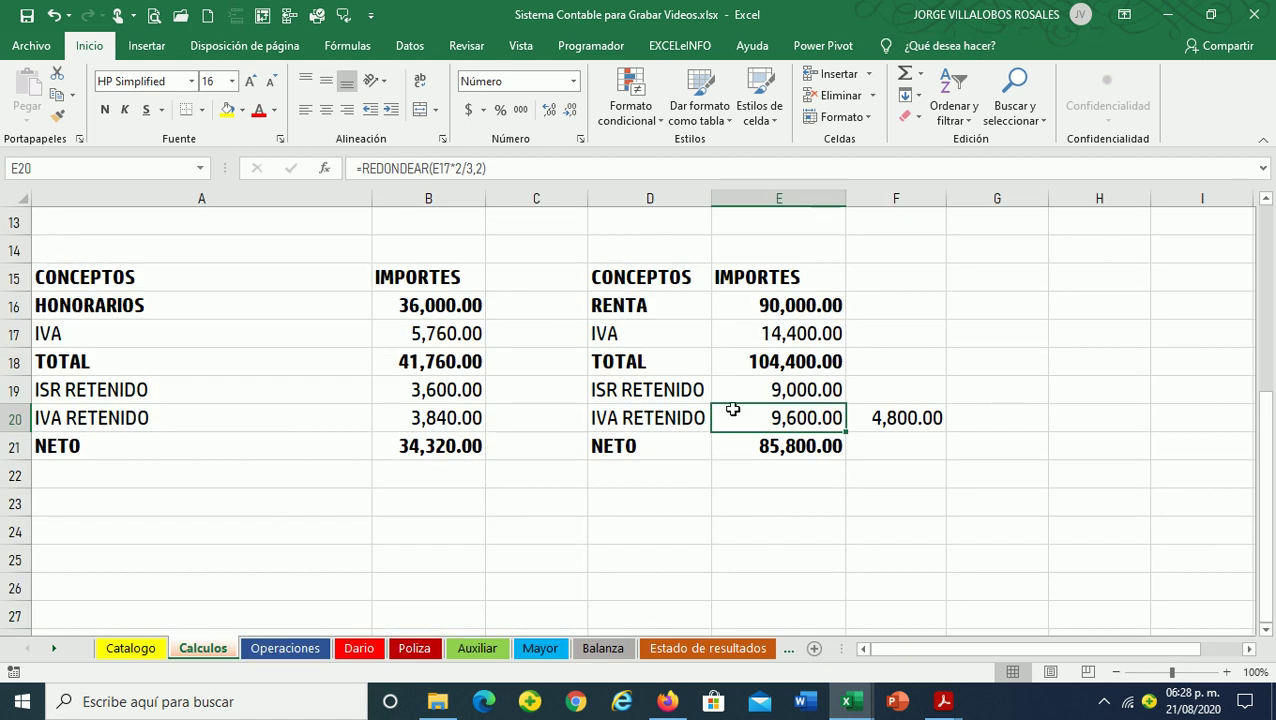
{"action": "left_click", "coordinate": [754, 446]}
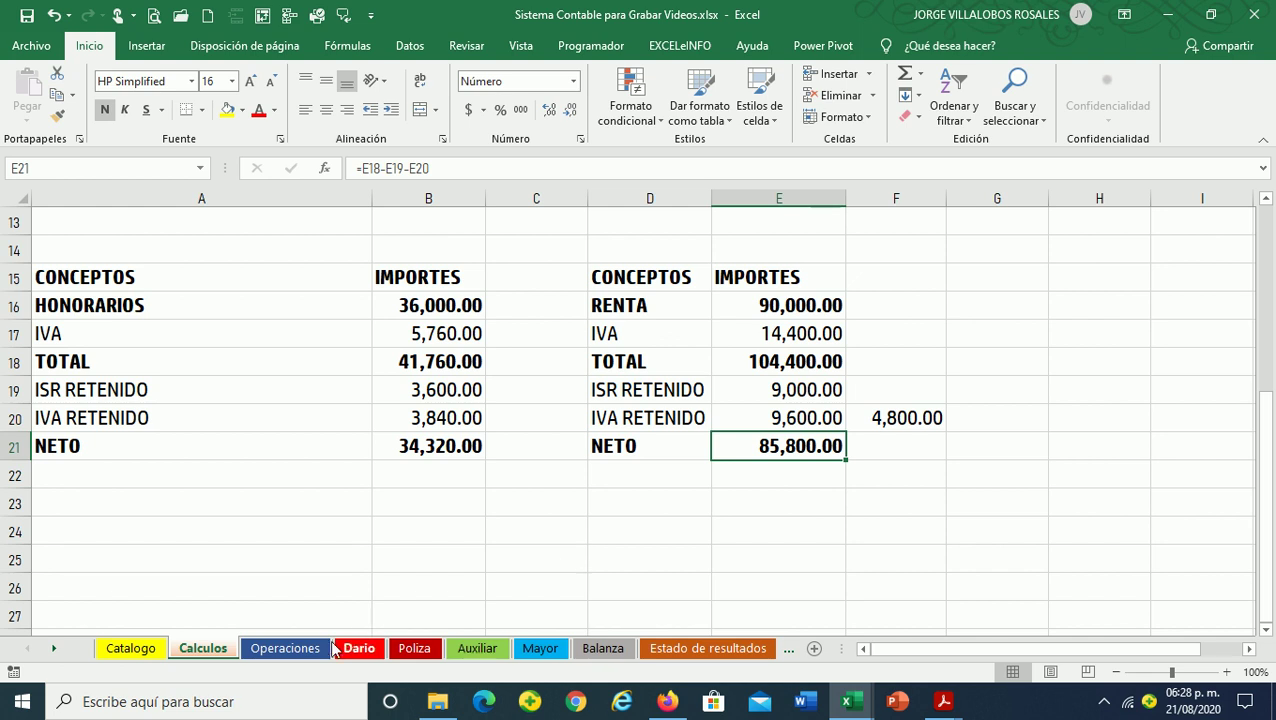
{"action": "left_click", "coordinate": [355, 649]}
{"action": "key", "text": "Down"}
{"action": "key", "text": "Down"}
{"action": "left_click", "coordinate": [1030, 560]}
{"action": "key", "text": "Right"}
{"action": "type", "text": "8"}
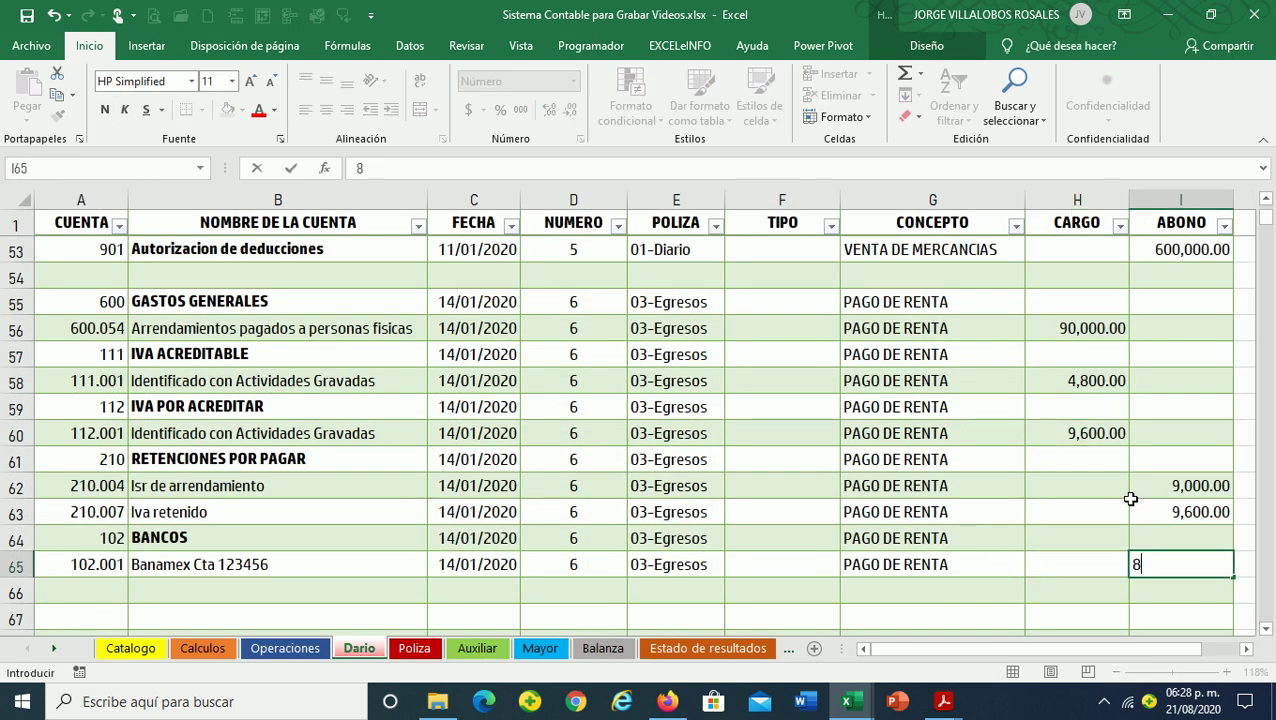
{"action": "type", "text": "5,800"}
{"action": "key", "text": "Return"}
{"action": "key", "text": "Up"}
{"action": "key", "text": "Left"}
{"action": "key", "text": "Left"}
{"action": "key", "text": "Left"}
{"action": "key", "text": "Left"}
{"action": "key", "text": "Left"}
{"action": "key", "text": "Left"}
{"action": "key", "text": "Left"}
{"action": "key", "text": "Left"}
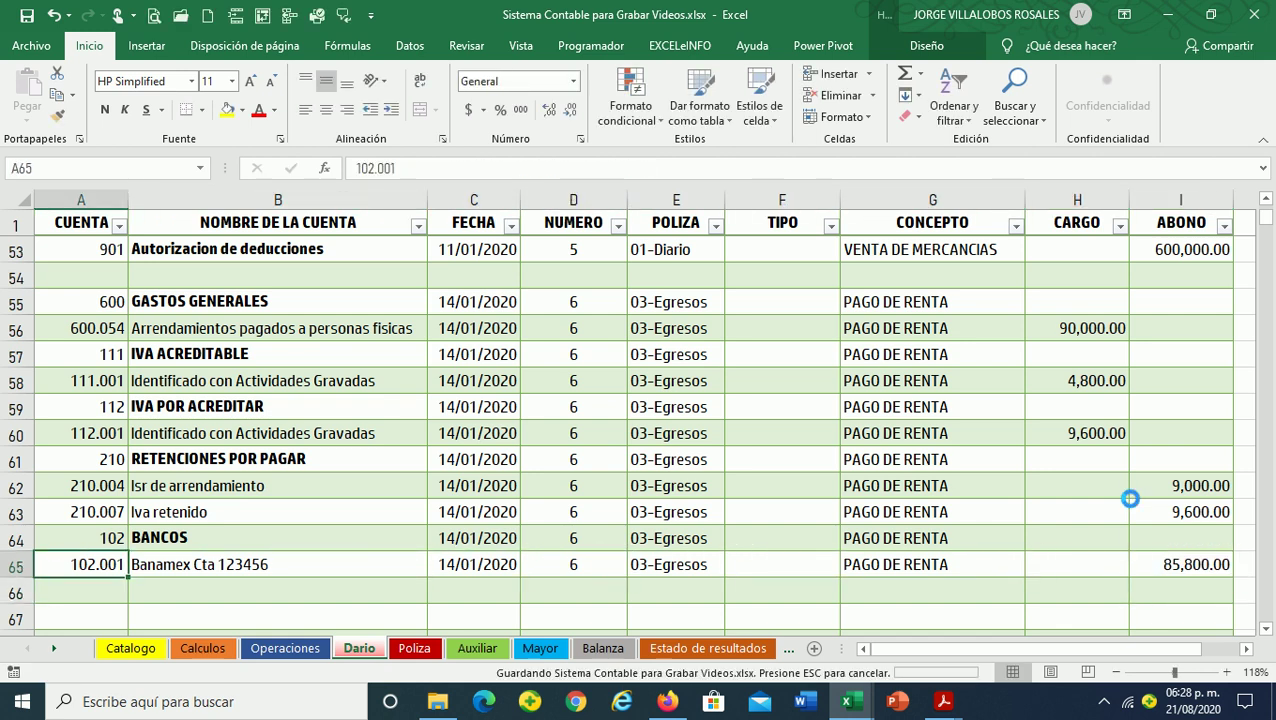
{"action": "scroll", "coordinate": [1112, 497], "scroll_direction": "down", "scroll_amount": 1}
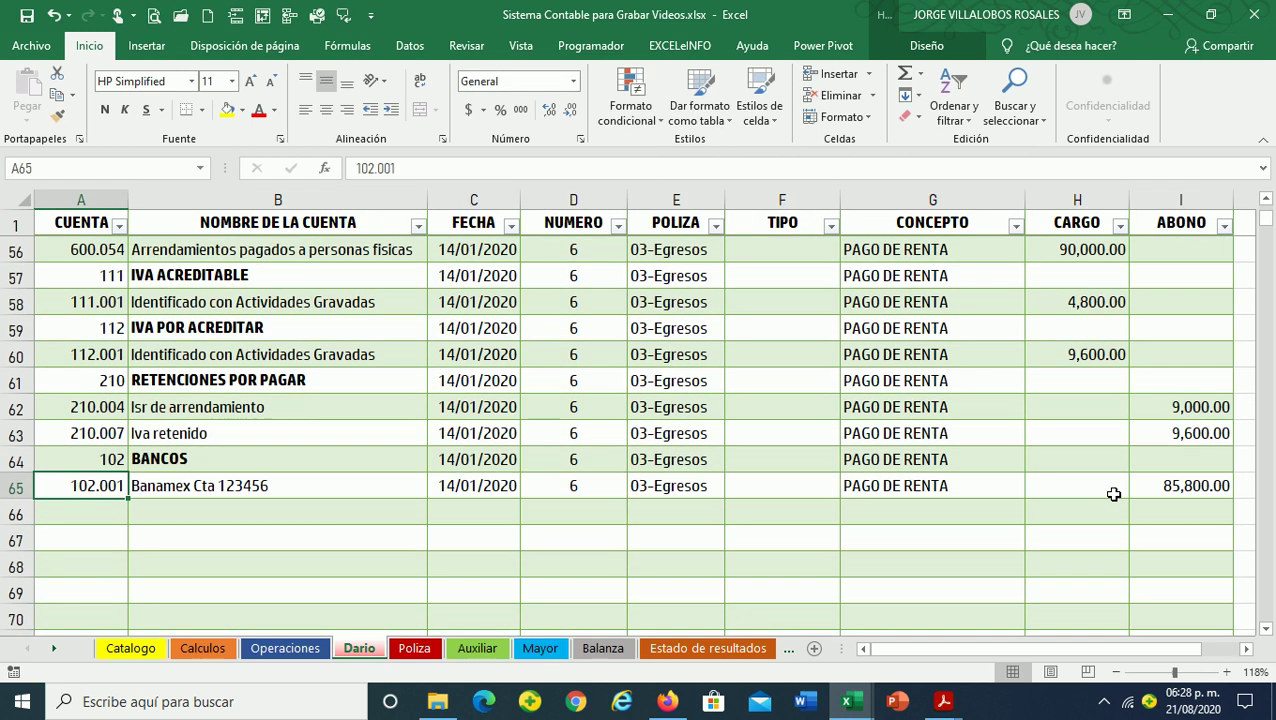
{"action": "scroll", "coordinate": [1112, 494], "scroll_direction": "up", "scroll_amount": 1}
{"action": "left_click_drag", "start_coordinate": [1095, 328], "coordinate": [1094, 436]}
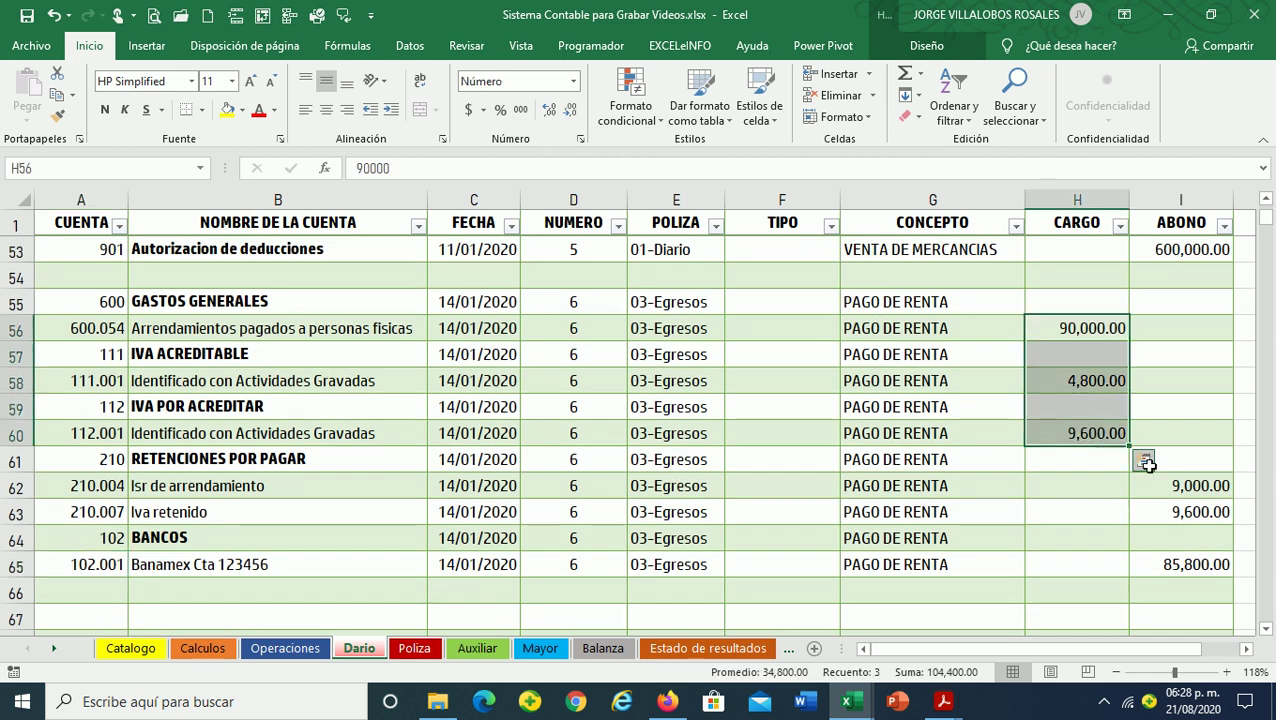
{"action": "left_click_drag", "start_coordinate": [1180, 486], "coordinate": [1187, 564]}
{"action": "left_click", "coordinate": [939, 440]}
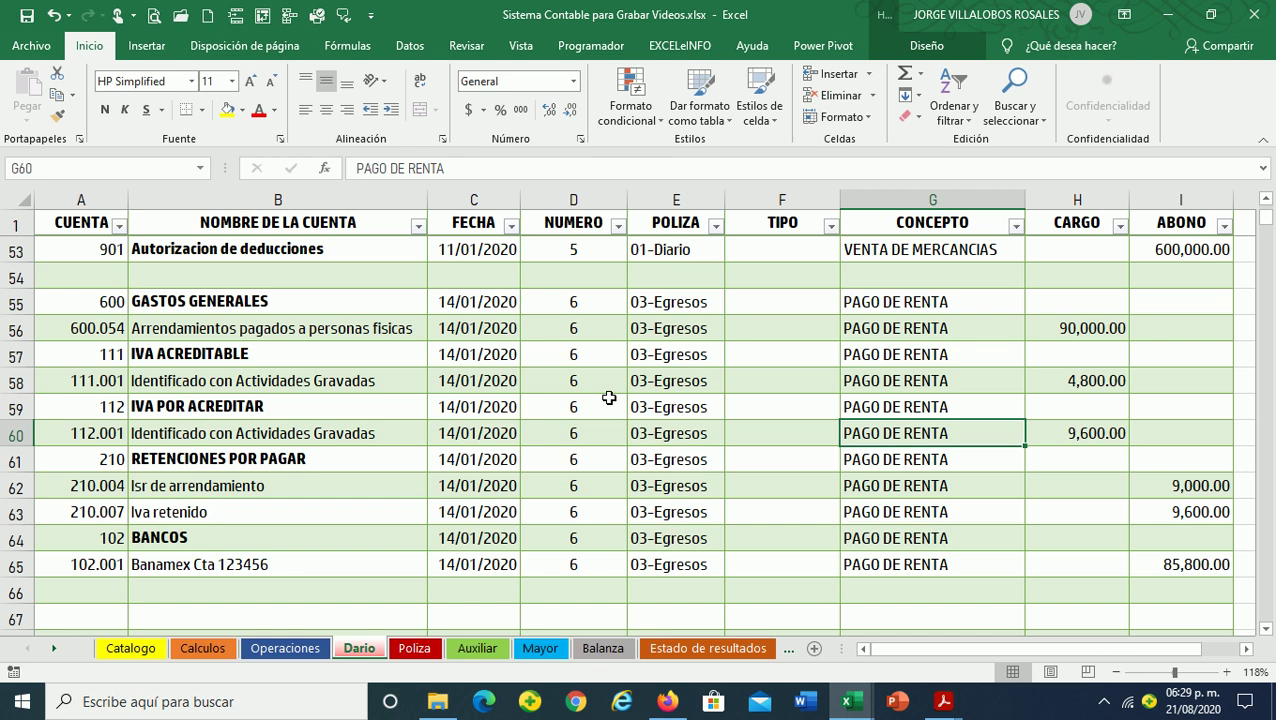
{"action": "key", "text": "Left"}
{"action": "key", "text": "Left"}
{"action": "key", "text": "Left"}
{"action": "key", "text": "Left"}
{"action": "key", "text": "Left"}
{"action": "key", "text": "Left"}
Enter accounts 900 Deducciones autorizadas and 901 Autorizacion de deducciones in rows 66 and 67
{"action": "key", "text": "Down"}
{"action": "key", "text": "Down"}
{"action": "key", "text": "Down"}
{"action": "key", "text": "Down"}
{"action": "key", "text": "Down"}
{"action": "key", "text": "Down"}
{"action": "type", "text": "9"}
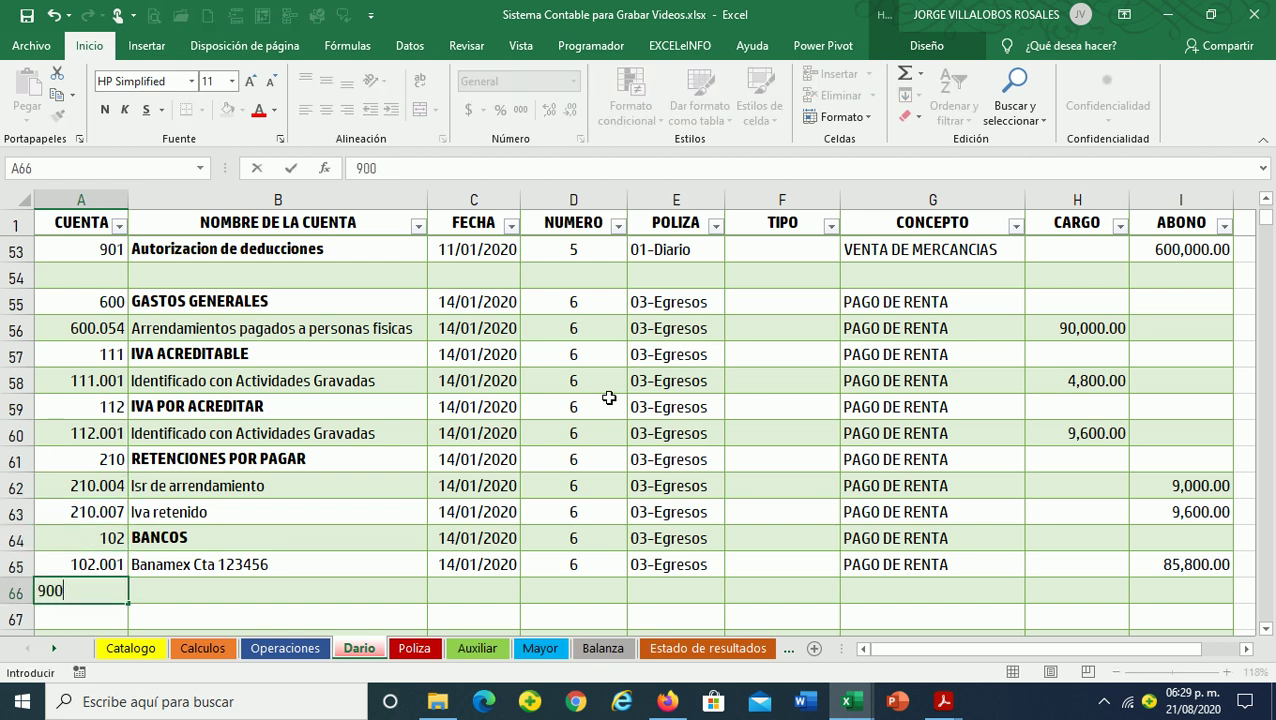
{"action": "key", "text": "Return"}
{"action": "key", "text": "Down"}
{"action": "key", "text": "Down"}
{"action": "key", "text": "Up"}
{"action": "key", "text": "Up"}
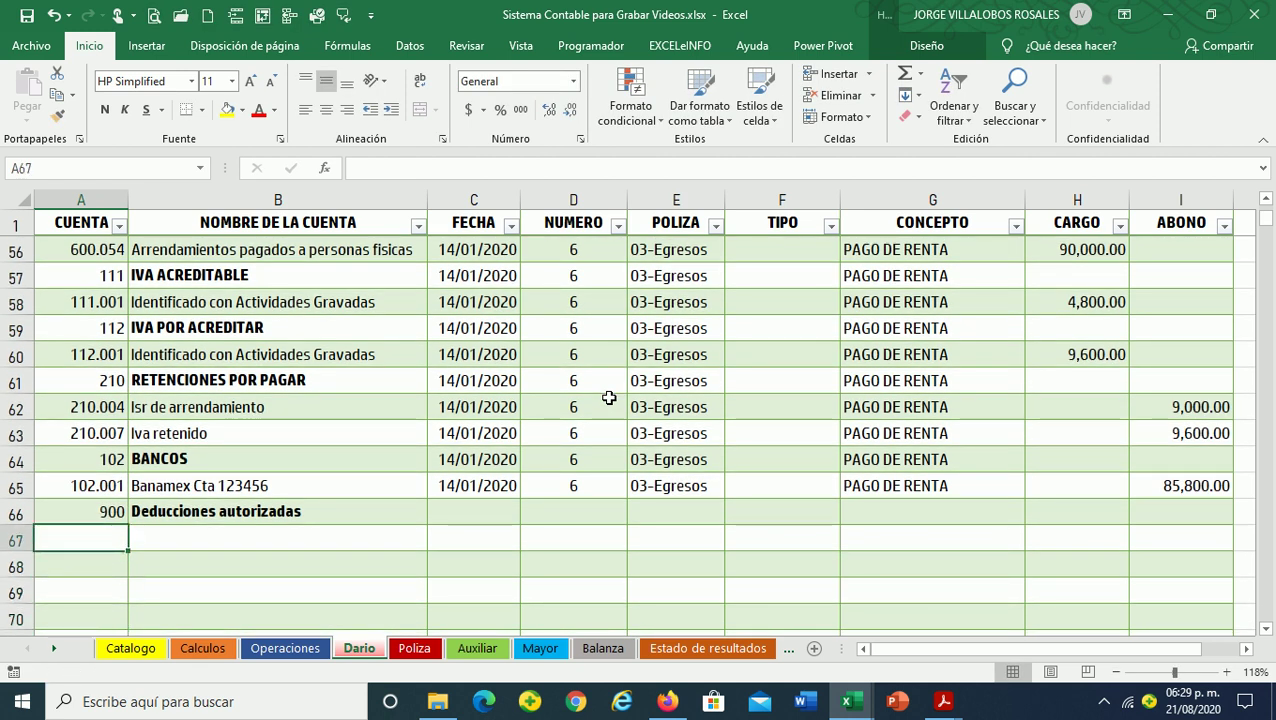
{"action": "type", "text": "901"}
{"action": "key", "text": "Return"}
Enter a 90,000 cargo on row 66 and a 90,000 abono on row 67
{"action": "key", "text": "Up"}
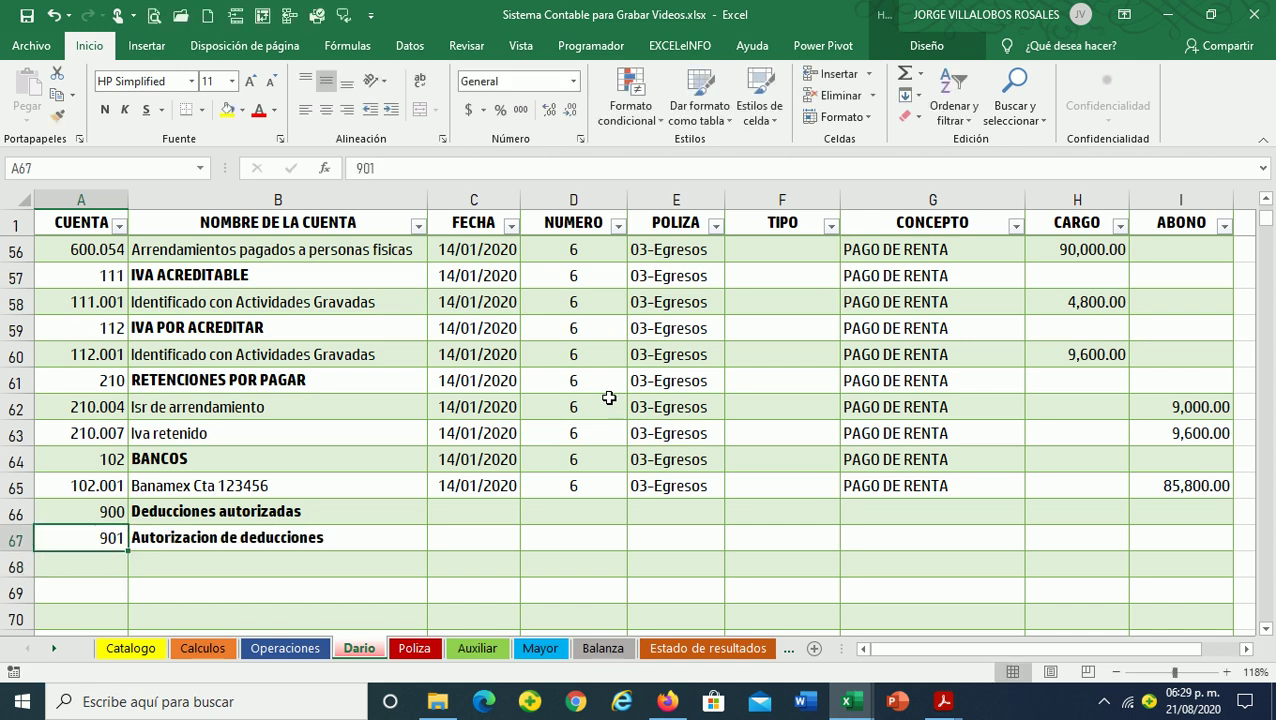
{"action": "key", "text": "Up"}
{"action": "key", "text": "Right"}
{"action": "key", "text": "Right"}
{"action": "key", "text": "Right"}
{"action": "key", "text": "Right"}
{"action": "key", "text": "Right"}
{"action": "key", "text": "Right"}
{"action": "key", "text": "Right"}
{"action": "type", "text": "9"}
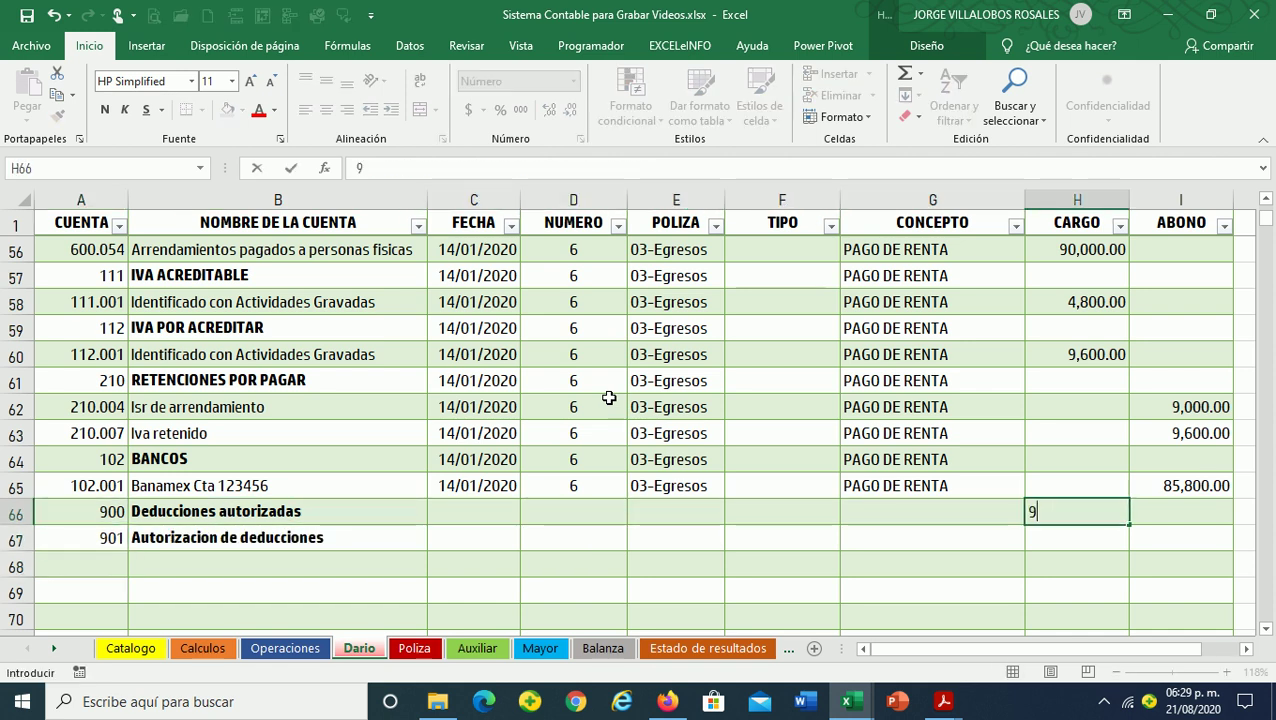
{"action": "key", "text": "Return"}
{"action": "key", "text": "Left"}
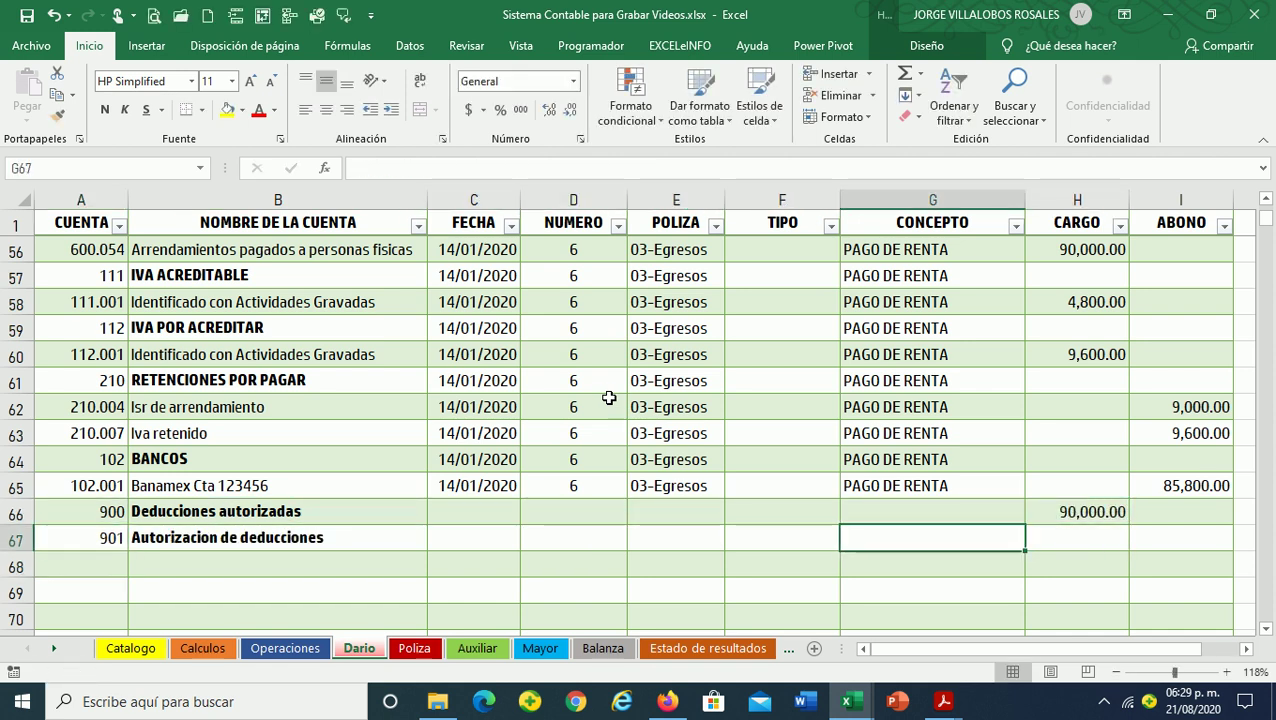
{"action": "key", "text": "Right"}
{"action": "key", "text": "Right"}
{"action": "type", "text": "90,000"}
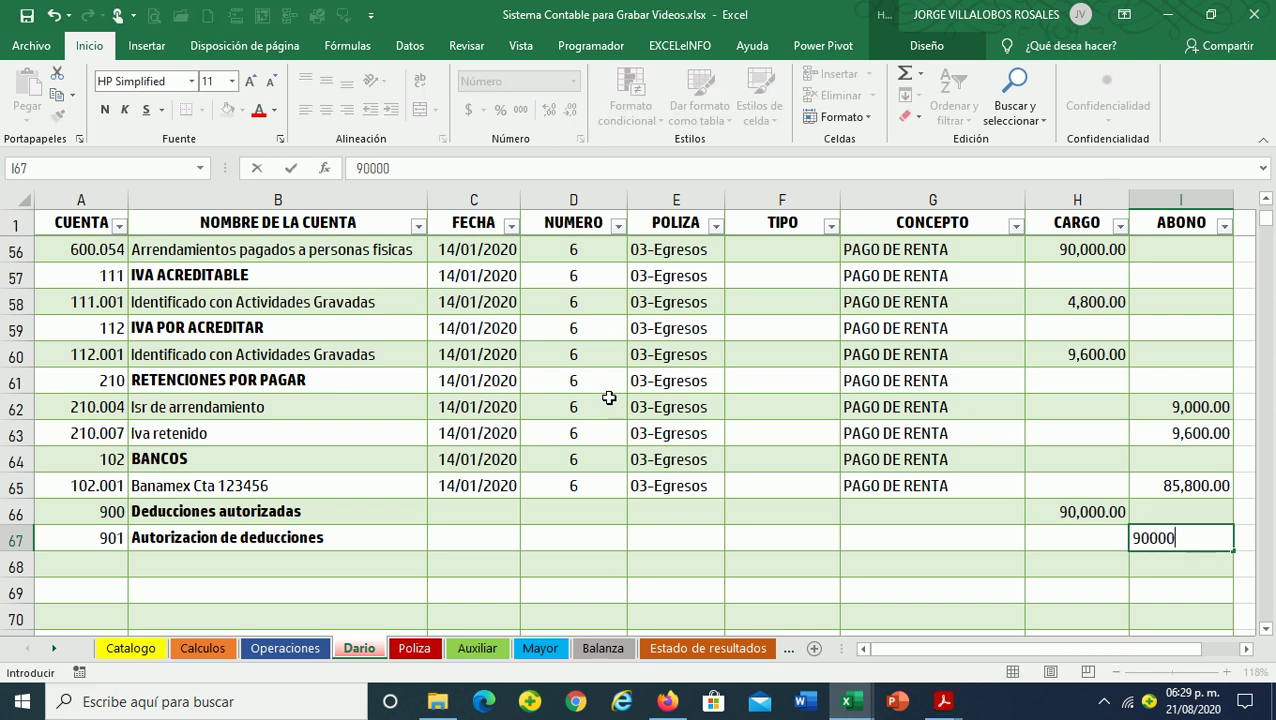
{"action": "key", "text": "Return"}
Fill row 65's date, number, póliza and concept down into rows 66–67
{"action": "key", "text": "Up"}
{"action": "key", "text": "Up"}
{"action": "key", "text": "Left"}
{"action": "key", "text": "Left"}
{"action": "key", "text": "Left"}
{"action": "key", "text": "Left"}
{"action": "key", "text": "Left"}
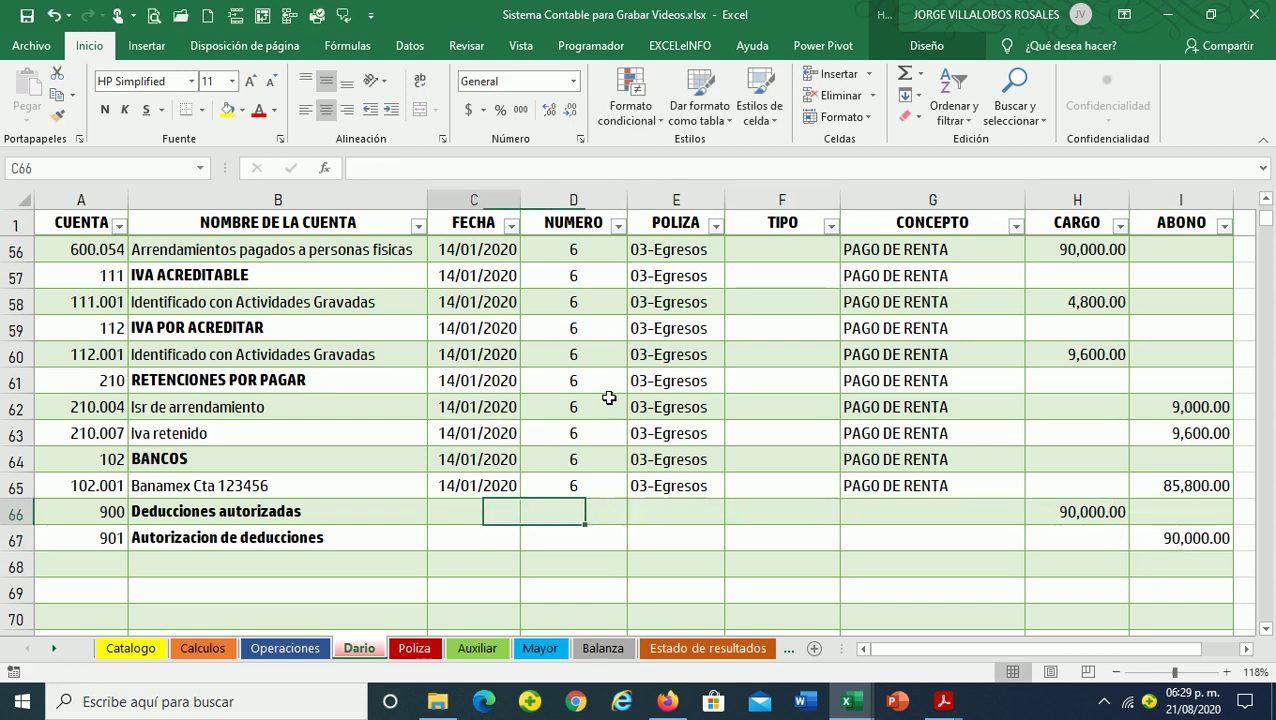
{"action": "key", "text": "Up"}
{"action": "key", "text": "shift+Right"}
{"action": "key", "text": "shift+Right"}
{"action": "key", "text": "shift+Right"}
{"action": "key", "text": "shift+Right"}
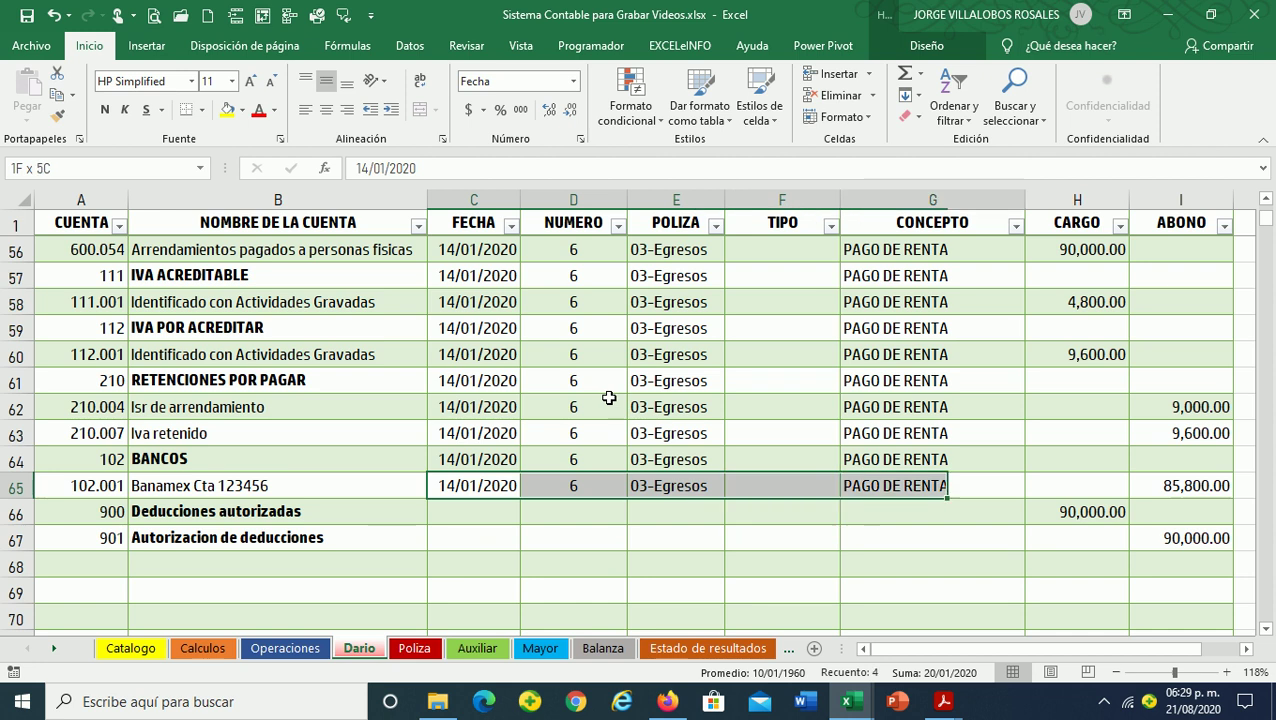
{"action": "key", "text": "shift+Down"}
{"action": "key", "text": "shift+Down"}
{"action": "key", "text": "ctrl+j"}
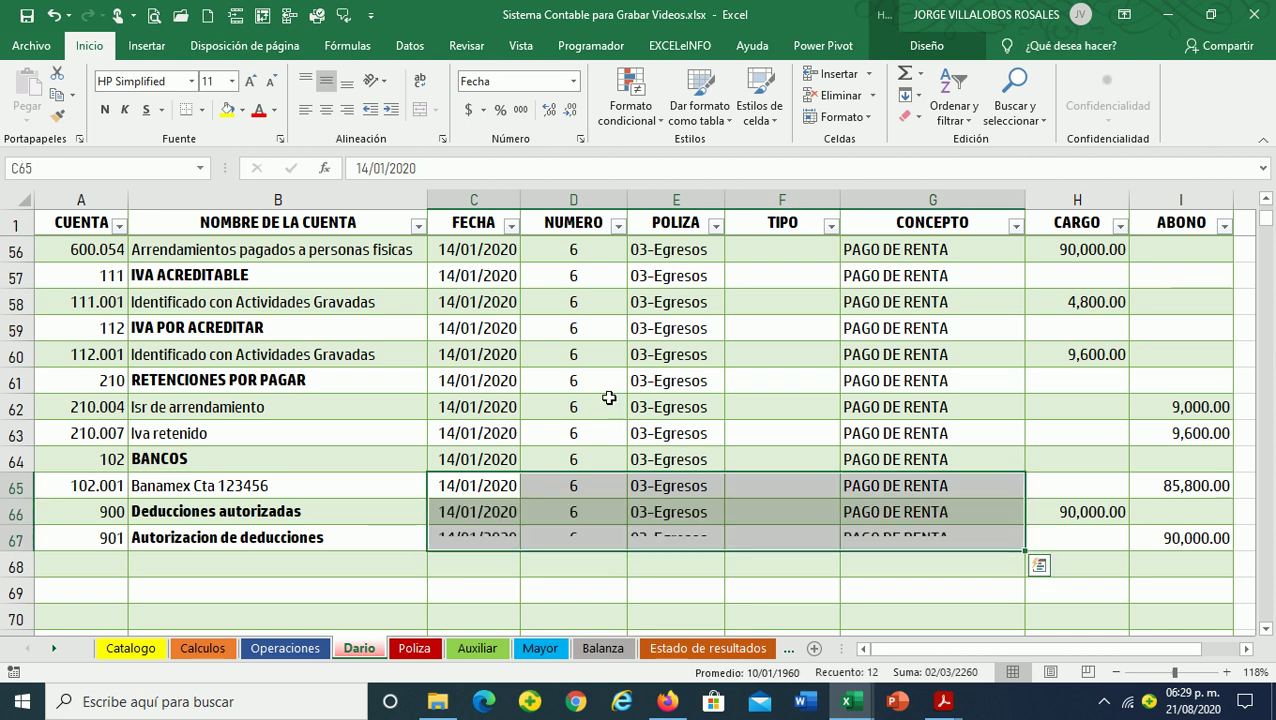
Review the copied details and amounts on the new memo rows 66–67
{"action": "key", "text": "Left"}
{"action": "key", "text": "Left"}
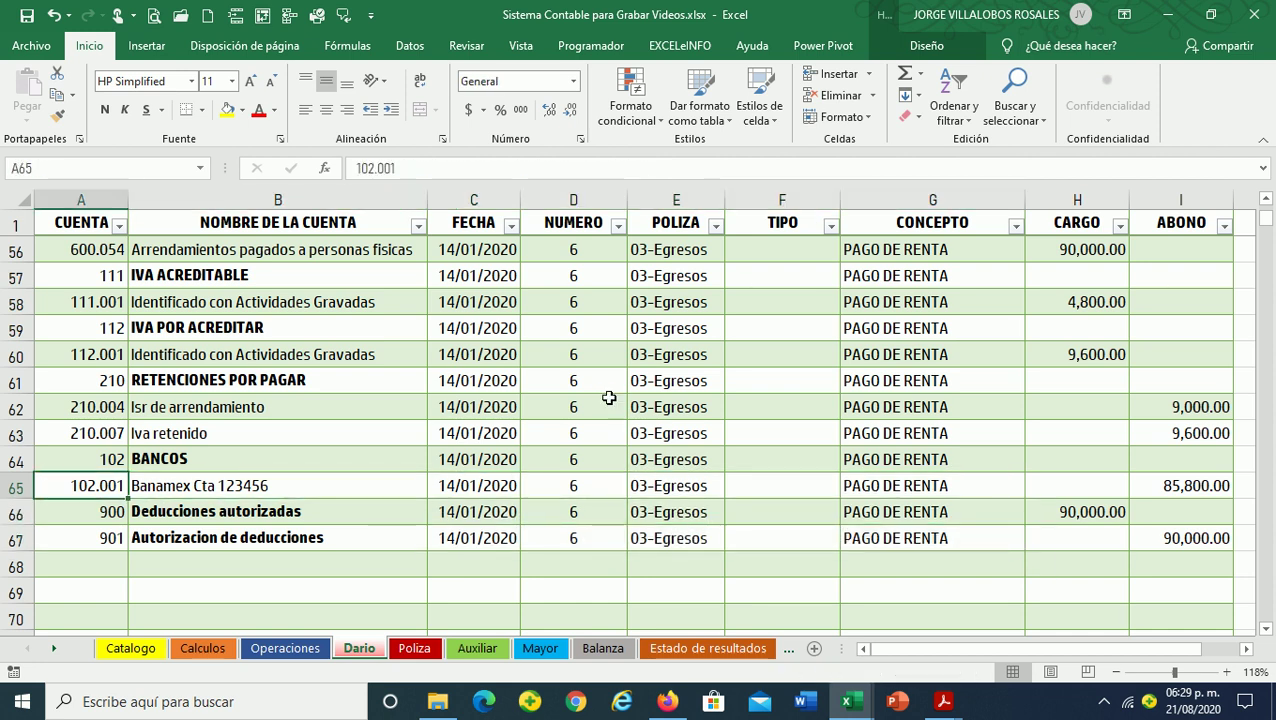
{"action": "key", "text": "Right"}
{"action": "key", "text": "Right"}
{"action": "key", "text": "Left"}
{"action": "key", "text": "Left"}
{"action": "key", "text": "Right"}
{"action": "key", "text": "Right"}
{"action": "key", "text": "Right"}
{"action": "key", "text": "Right"}
{"action": "key", "text": "Right"}
{"action": "key", "text": "Right"}
{"action": "key", "text": "Right"}
{"action": "key", "text": "Right"}
{"action": "key", "text": "Down"}
{"action": "key", "text": "Left"}
{"action": "key", "text": "Left"}
{"action": "key", "text": "Left"}
{"action": "key", "text": "Left"}
{"action": "key", "text": "Left"}
{"action": "key", "text": "Left"}
{"action": "key", "text": "Right"}
{"action": "key", "text": "Right"}
{"action": "key", "text": "Right"}
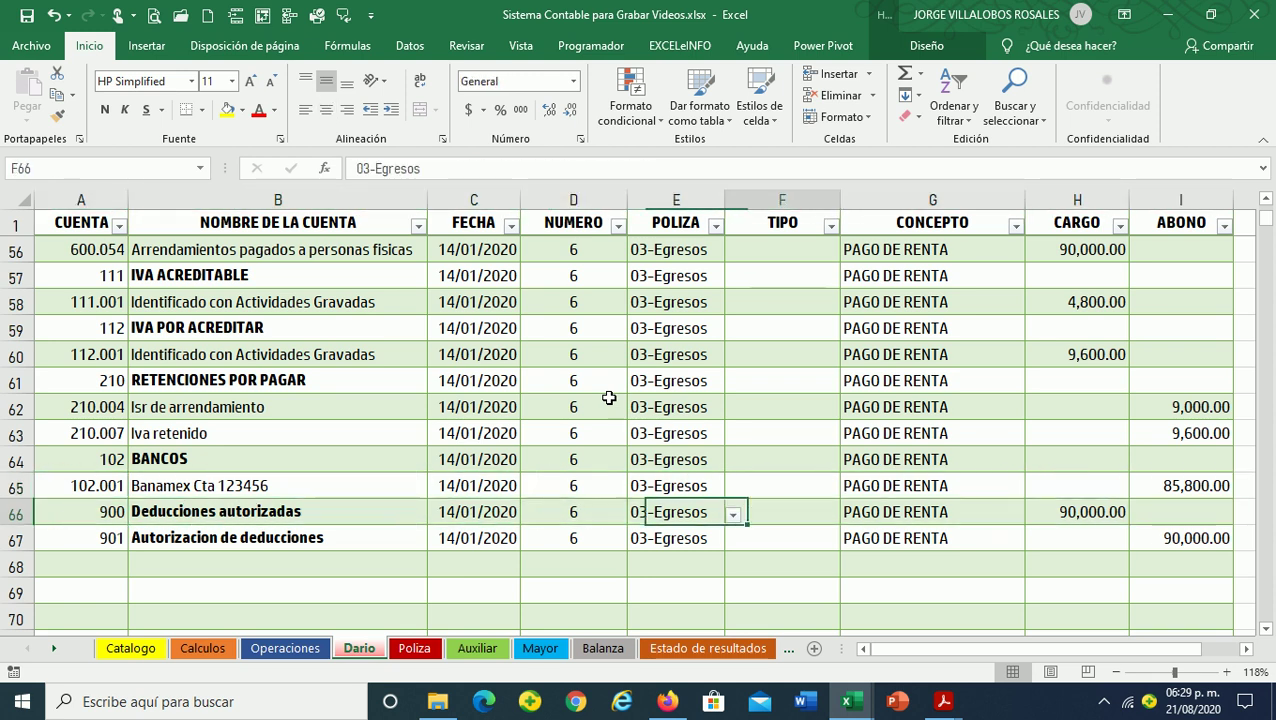
{"action": "key", "text": "Right"}
{"action": "key", "text": "Right"}
{"action": "key", "text": "Right"}
{"action": "key", "text": "Down"}
{"action": "key", "text": "Left"}
{"action": "key", "text": "Left"}
{"action": "key", "text": "Left"}
{"action": "key", "text": "Left"}
{"action": "key", "text": "Left"}
{"action": "key", "text": "Left"}
{"action": "key", "text": "Left"}
{"action": "key", "text": "Right"}
{"action": "key", "text": "Right"}
{"action": "key", "text": "Right"}
{"action": "key", "text": "Right"}
{"action": "key", "text": "Right"}
{"action": "key", "text": "Right"}
{"action": "key", "text": "Right"}
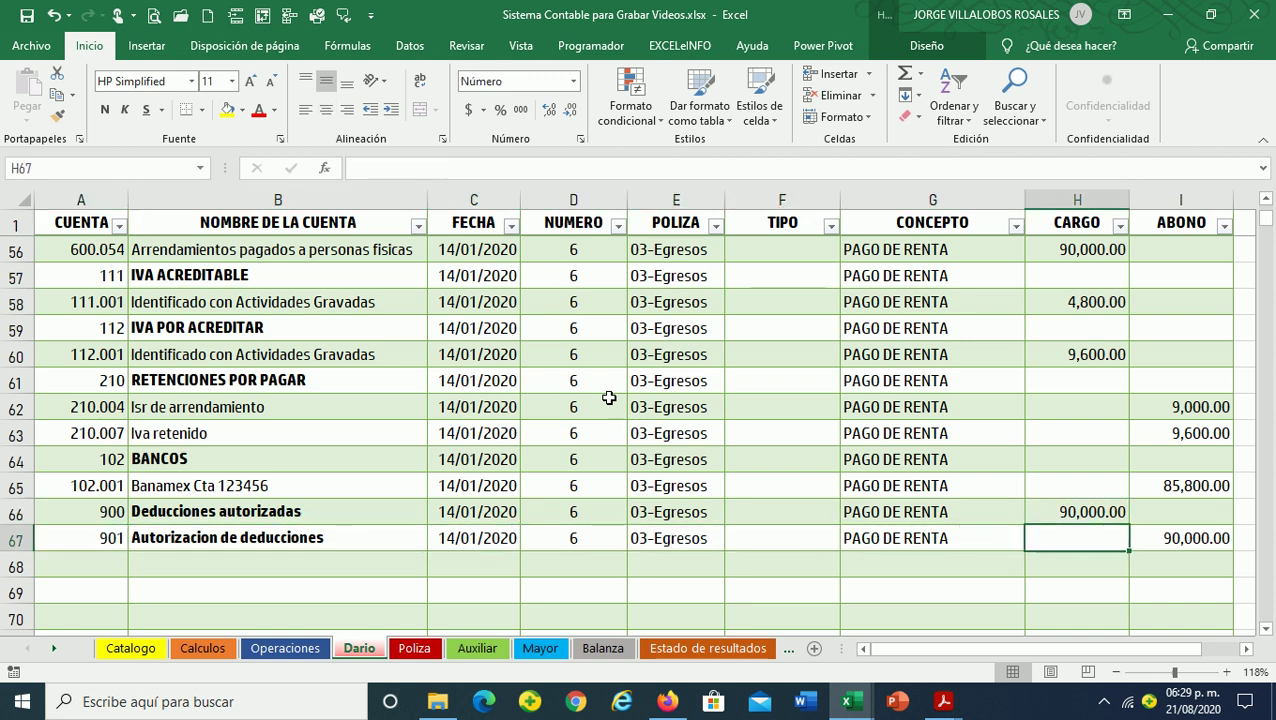
{"action": "key", "text": "Right"}
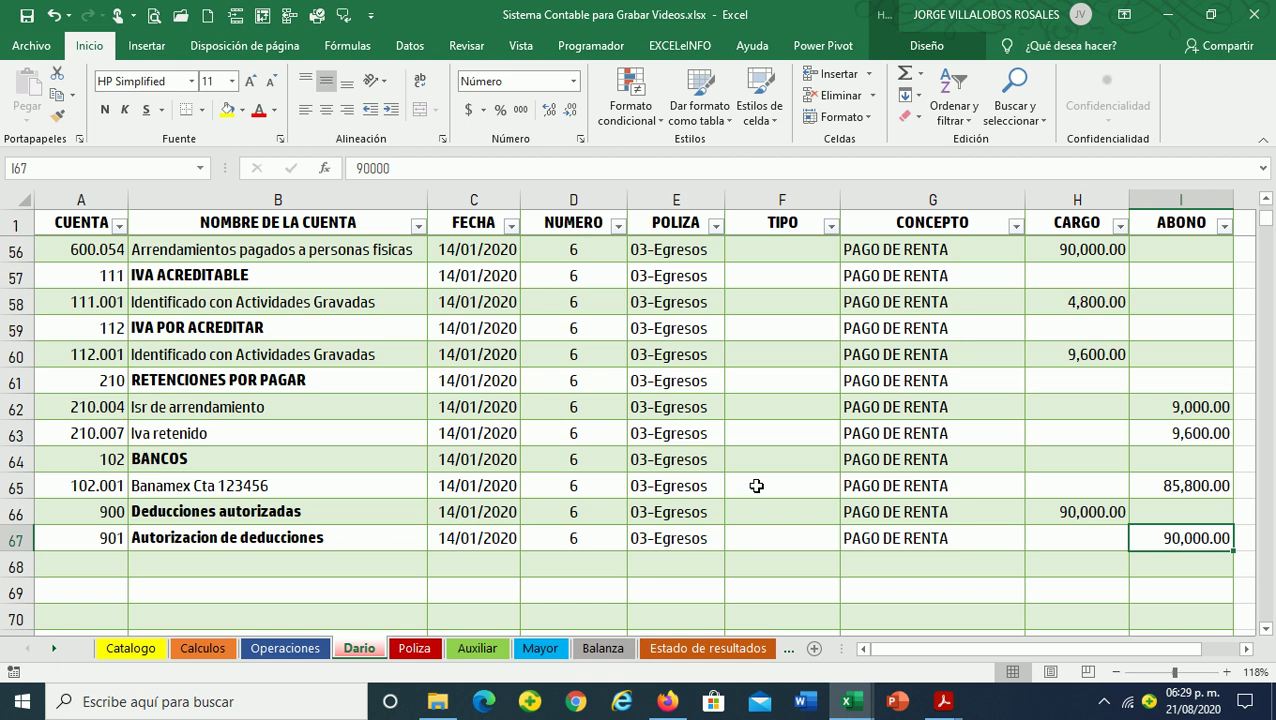
{"action": "scroll", "coordinate": [757, 485], "scroll_direction": "up", "scroll_amount": 2}
{"action": "scroll", "coordinate": [757, 485], "scroll_direction": "down", "scroll_amount": 1}
{"action": "scroll", "coordinate": [757, 485], "scroll_direction": "down", "scroll_amount": 1}
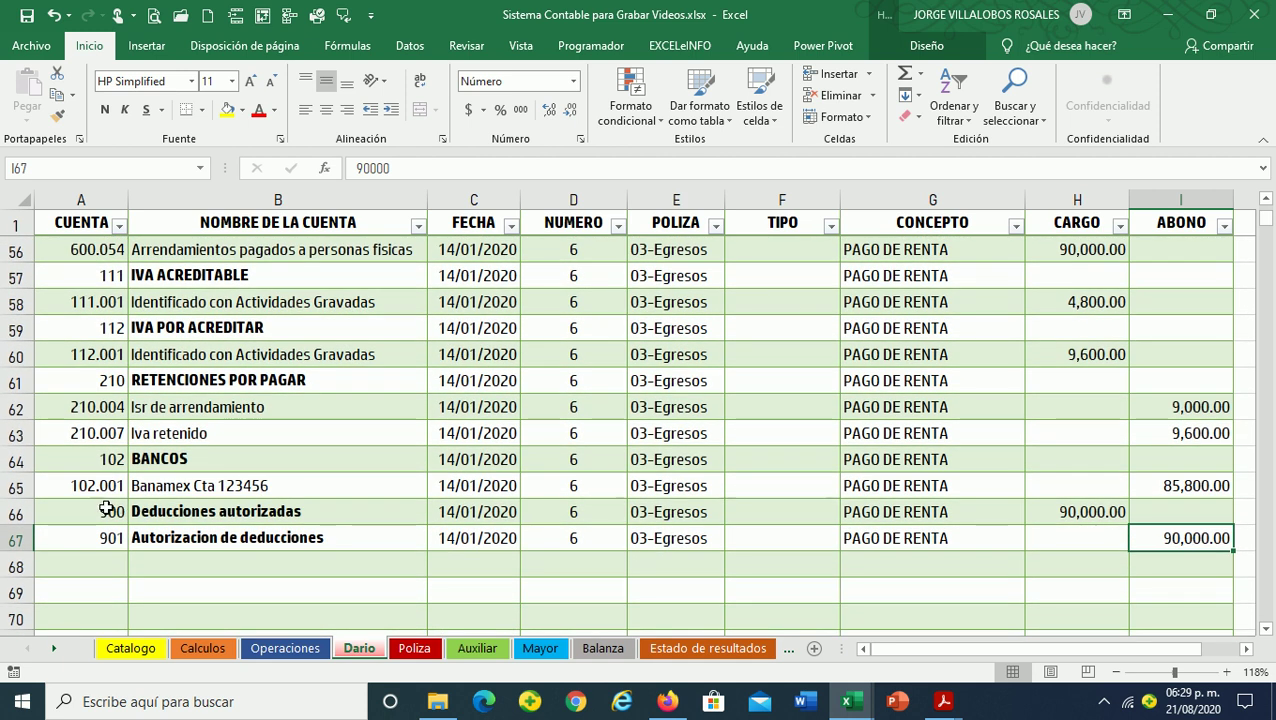
{"action": "left_click_drag", "start_coordinate": [106, 509], "coordinate": [1219, 535]}
{"action": "left_click", "coordinate": [664, 462]}
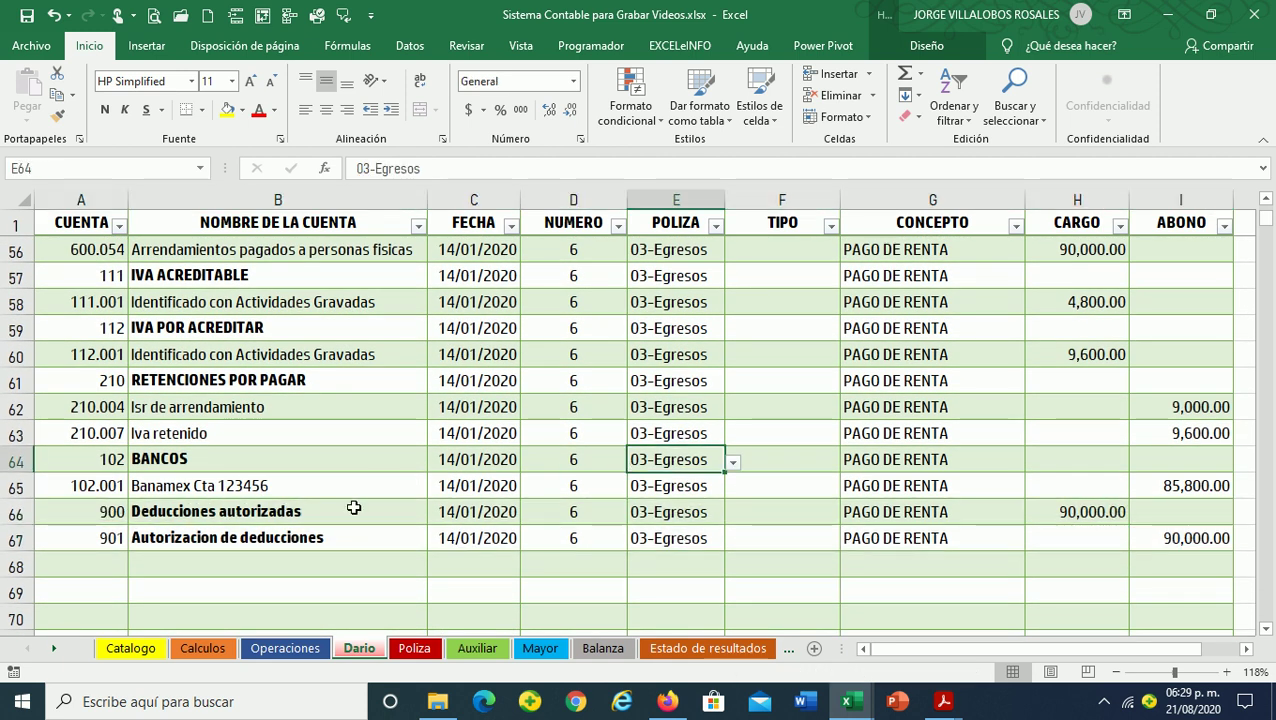
{"action": "scroll", "coordinate": [350, 505], "scroll_direction": "down", "scroll_amount": 1}
{"action": "scroll", "coordinate": [342, 498], "scroll_direction": "down", "scroll_amount": 2}
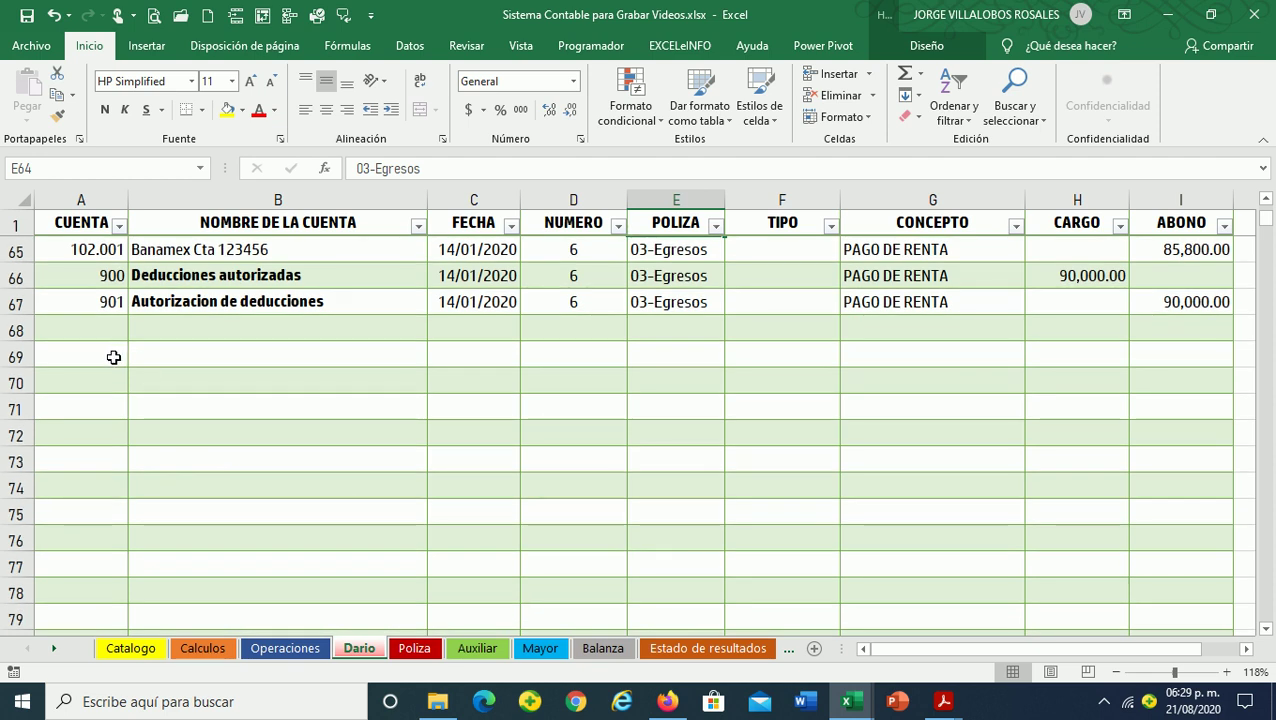
{"action": "left_click", "coordinate": [114, 357]}
Find the electricity payment on Operaciones and enter account 600 in A69 on Dario
{"action": "left_click", "coordinate": [285, 648]}
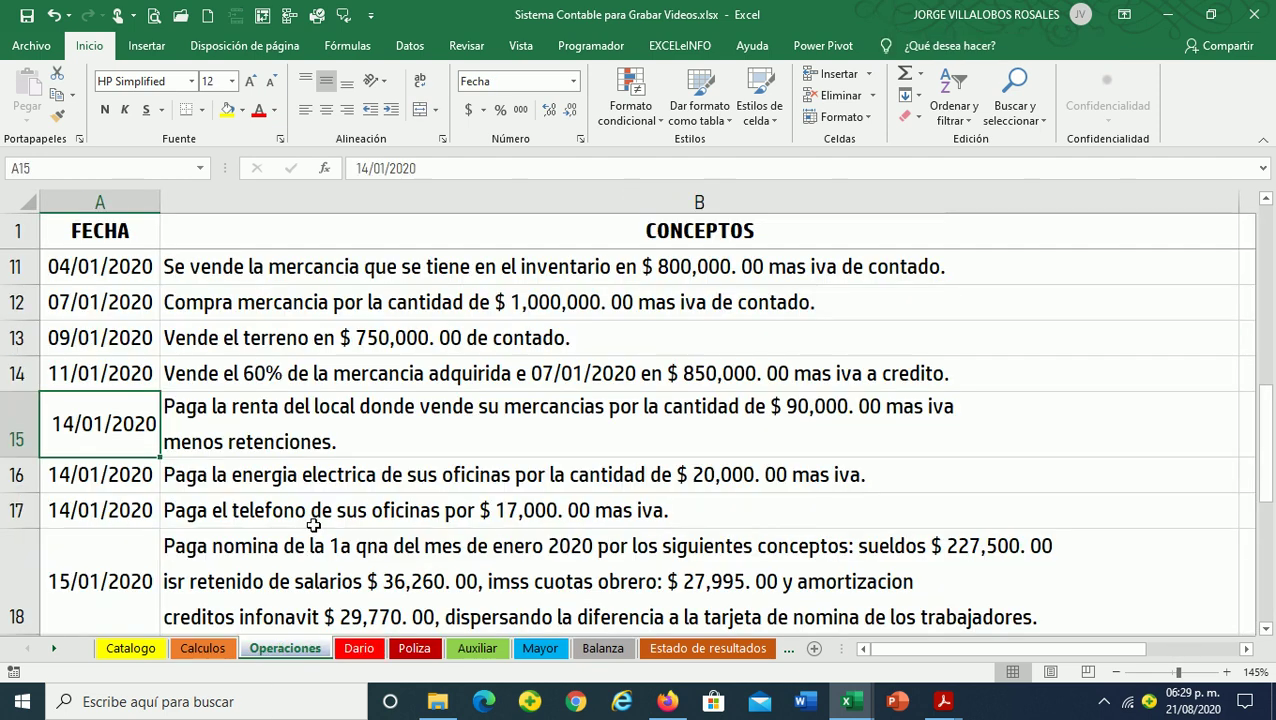
{"action": "scroll", "coordinate": [313, 524], "scroll_direction": "down", "scroll_amount": 1}
{"action": "left_click", "coordinate": [206, 370]}
{"action": "left_click", "coordinate": [120, 367]}
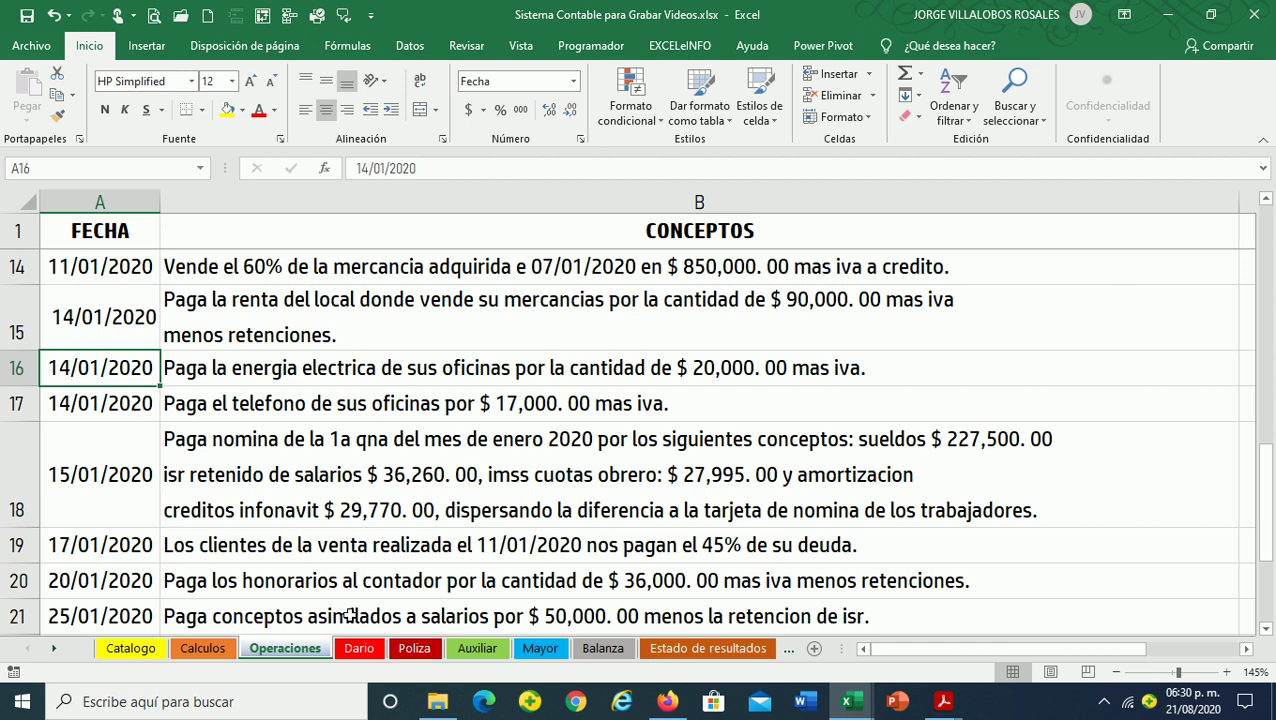
{"action": "left_click", "coordinate": [357, 648]}
{"action": "type", "text": "600"}
{"action": "key", "text": "Return"}
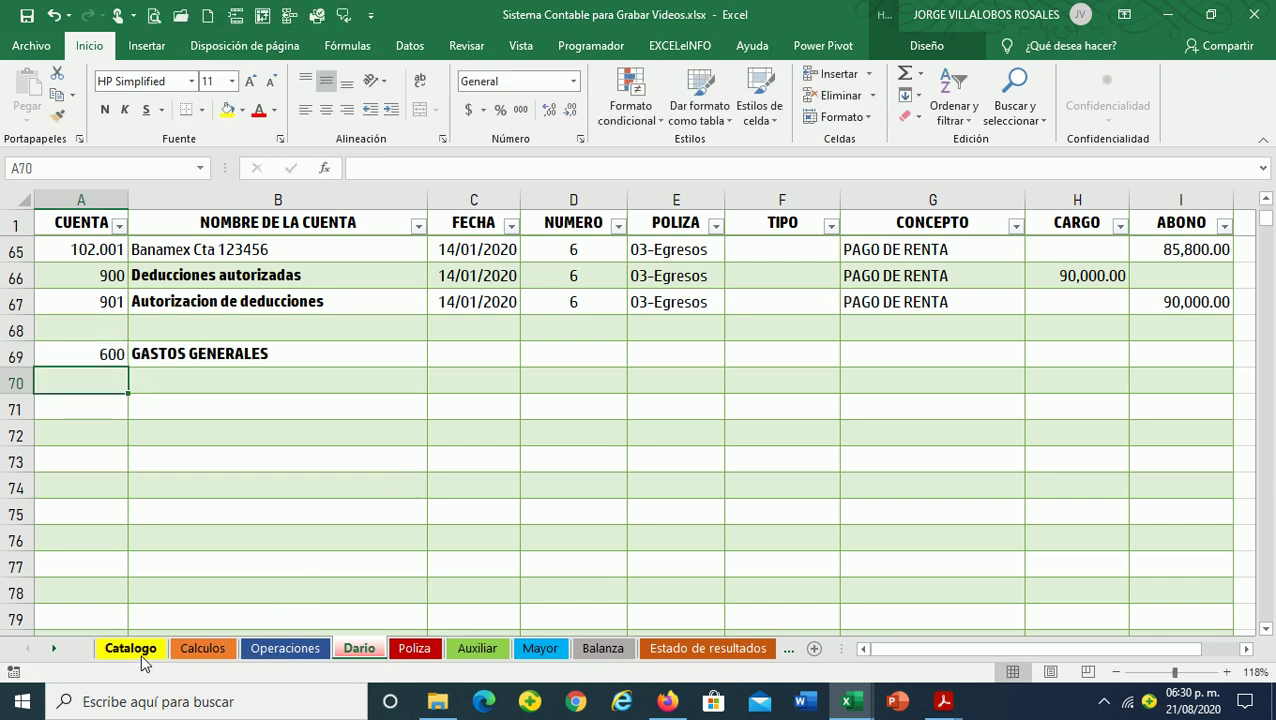
Look up Energia electrica (600.03) in the Catalogo chart of accounts, then return to Dario
{"action": "left_click", "coordinate": [110, 650]}
{"action": "scroll", "coordinate": [327, 518], "scroll_direction": "up", "scroll_amount": 2}
{"action": "scroll", "coordinate": [327, 518], "scroll_direction": "down", "scroll_amount": 3}
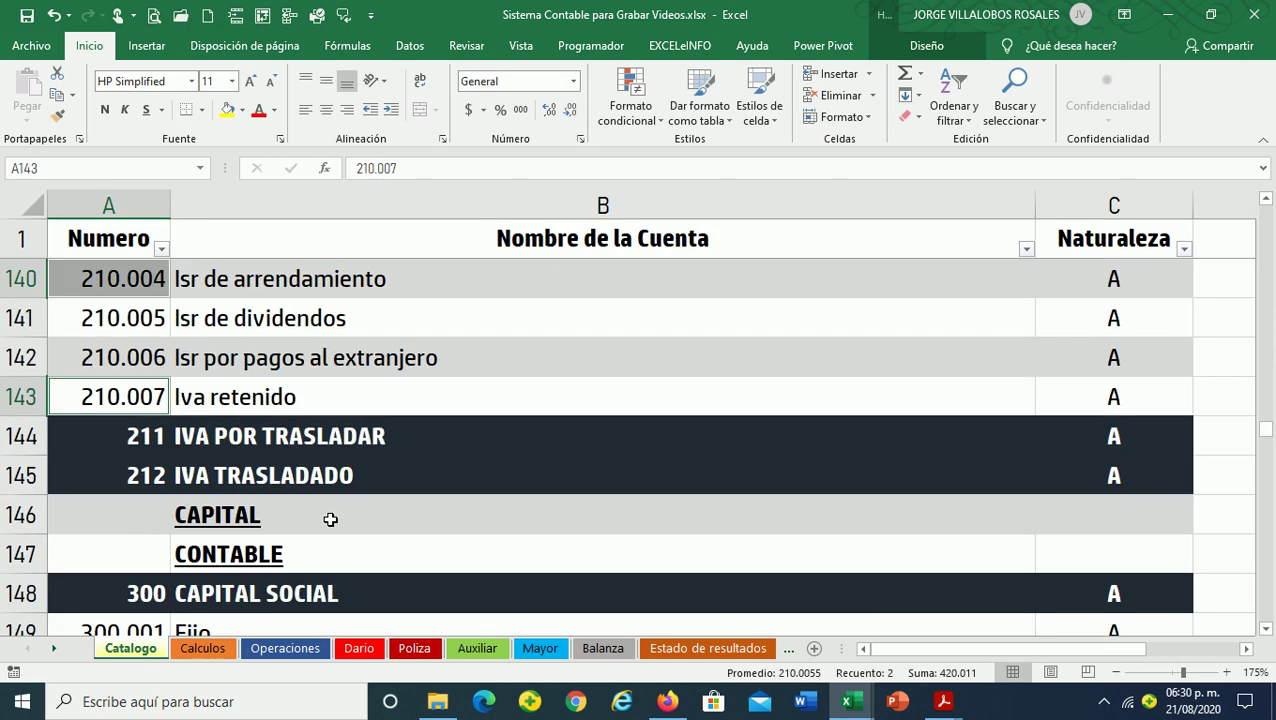
{"action": "scroll", "coordinate": [330, 520], "scroll_direction": "down", "scroll_amount": 3}
{"action": "scroll", "coordinate": [330, 520], "scroll_direction": "down", "scroll_amount": 7}
{"action": "scroll", "coordinate": [330, 520], "scroll_direction": "down", "scroll_amount": 2}
{"action": "scroll", "coordinate": [330, 520], "scroll_direction": "down", "scroll_amount": 3}
{"action": "scroll", "coordinate": [330, 520], "scroll_direction": "down", "scroll_amount": 1}
{"action": "scroll", "coordinate": [330, 519], "scroll_direction": "down", "scroll_amount": 2}
{"action": "scroll", "coordinate": [330, 519], "scroll_direction": "down", "scroll_amount": 1}
{"action": "scroll", "coordinate": [330, 519], "scroll_direction": "down", "scroll_amount": 1}
{"action": "scroll", "coordinate": [330, 519], "scroll_direction": "down", "scroll_amount": 1}
{"action": "left_click", "coordinate": [293, 443]}
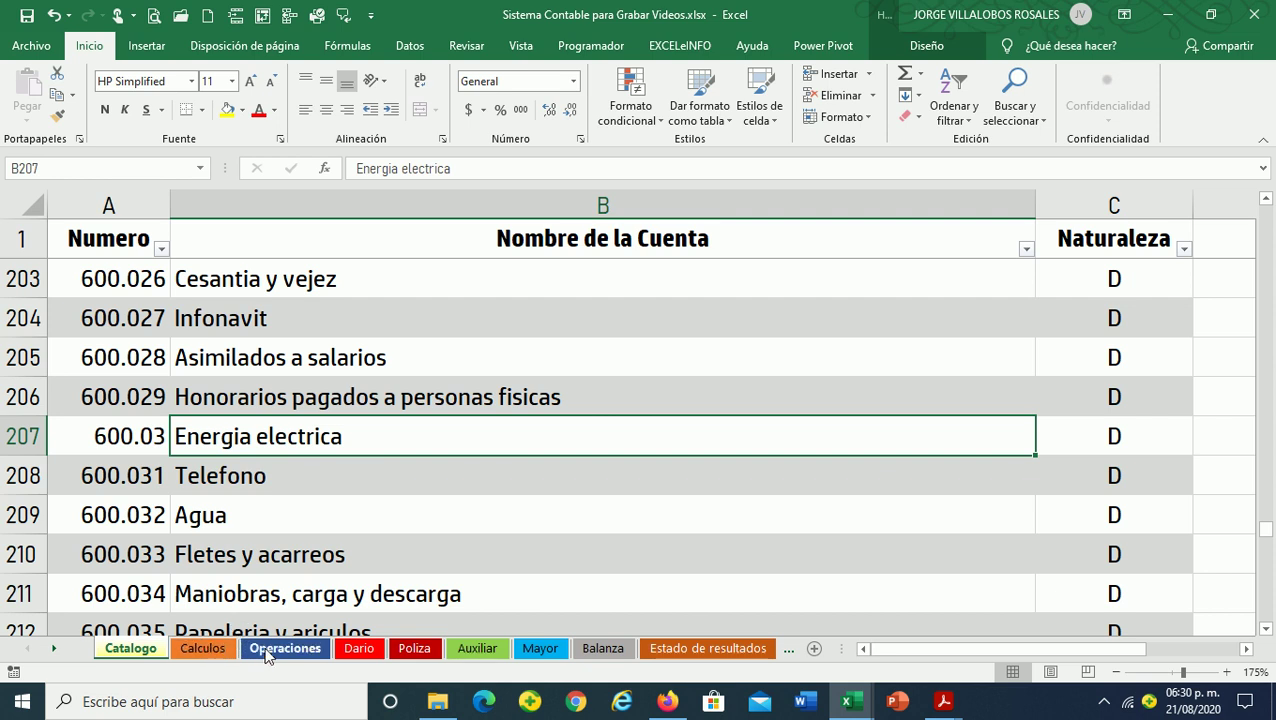
{"action": "left_click", "coordinate": [355, 649]}
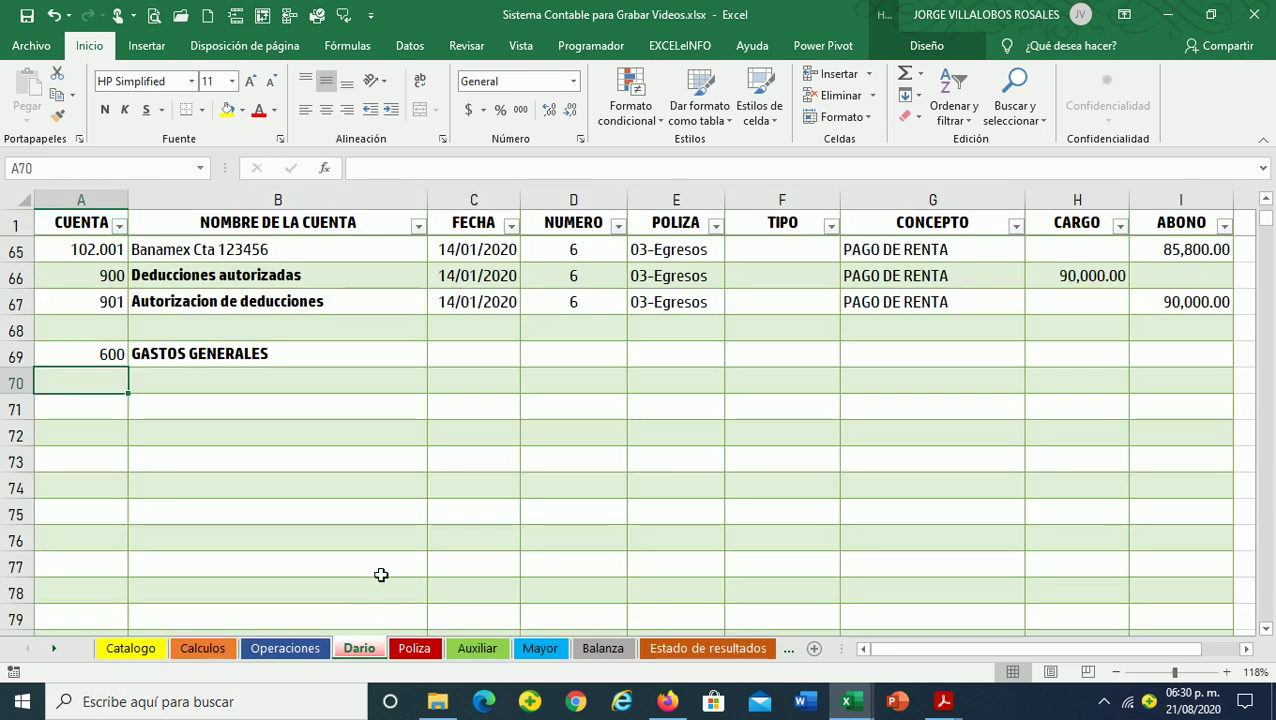
Enter accounts 600.03 Energia electrica, 111 IVA ACREDITABLE and 111.001 for the electricity entry
{"action": "type", "text": "600.03"}
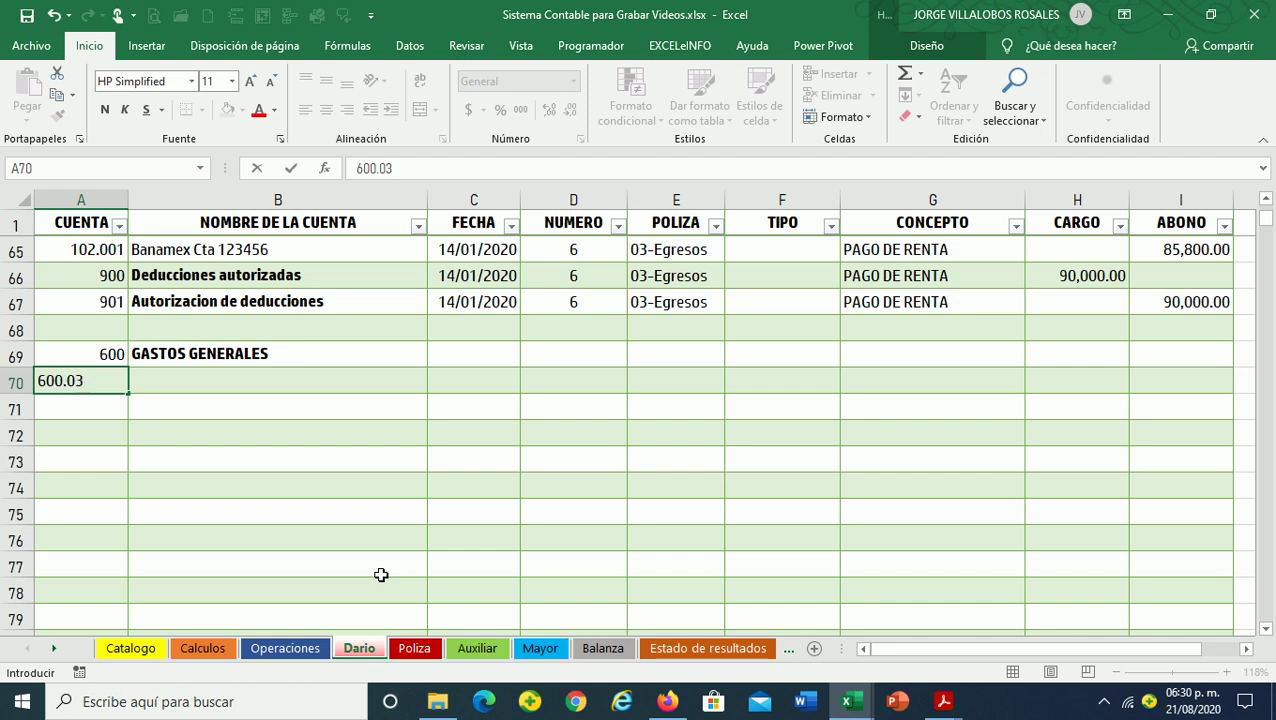
{"action": "key", "text": "Return"}
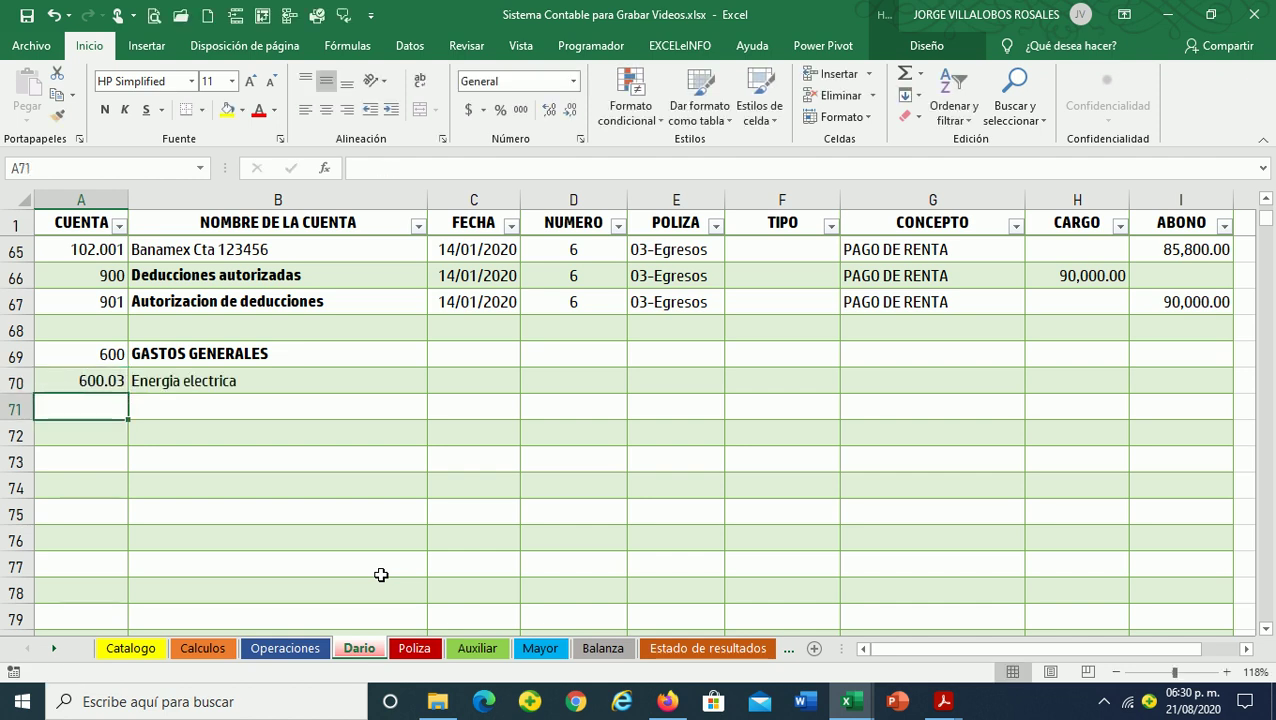
{"action": "key", "text": "Down"}
{"action": "key", "text": "Up"}
{"action": "key", "text": "Up"}
{"action": "key", "text": "Up"}
{"action": "key", "text": "Down"}
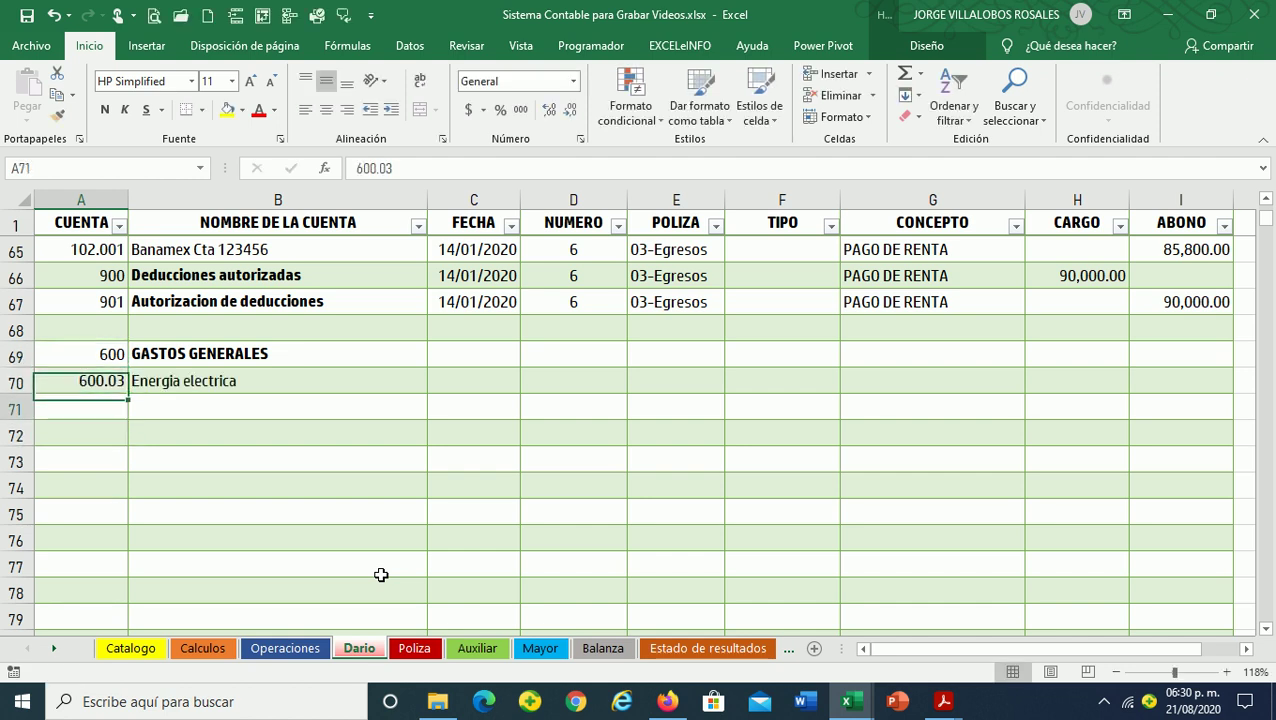
{"action": "key", "text": "Down"}
{"action": "type", "text": "11"}
{"action": "key", "text": "Return"}
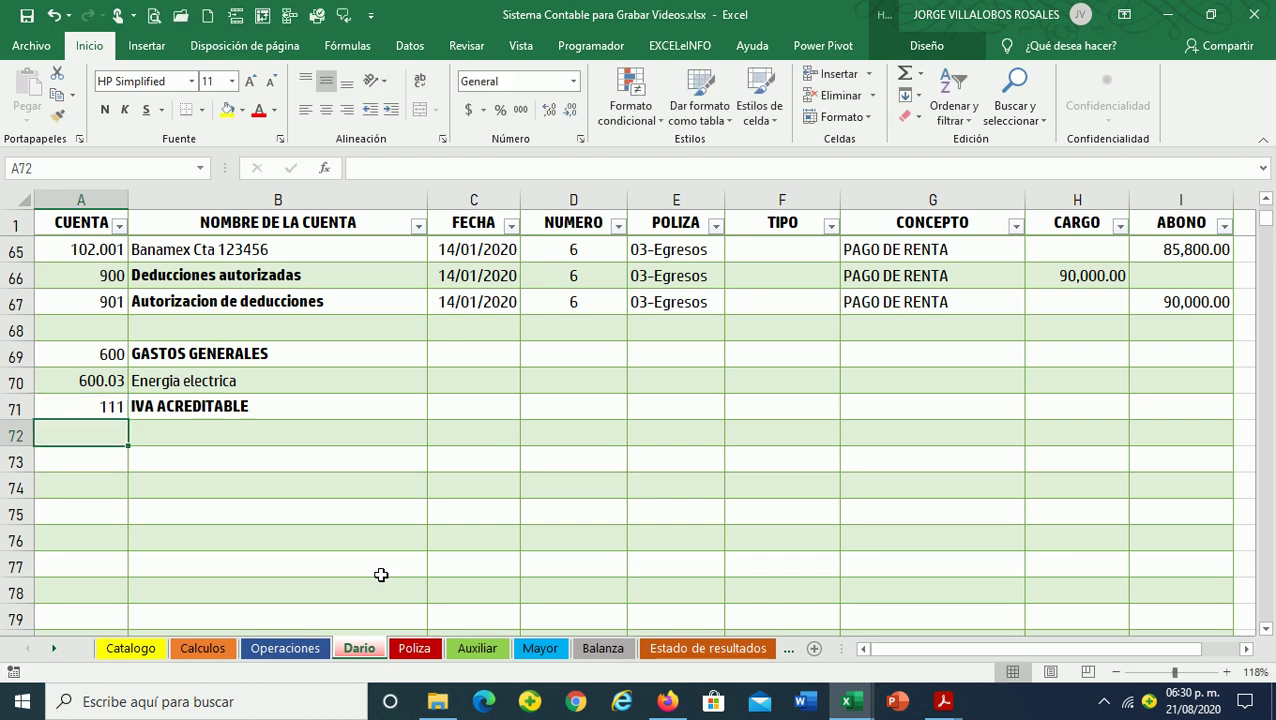
{"action": "type", "text": "111.001"}
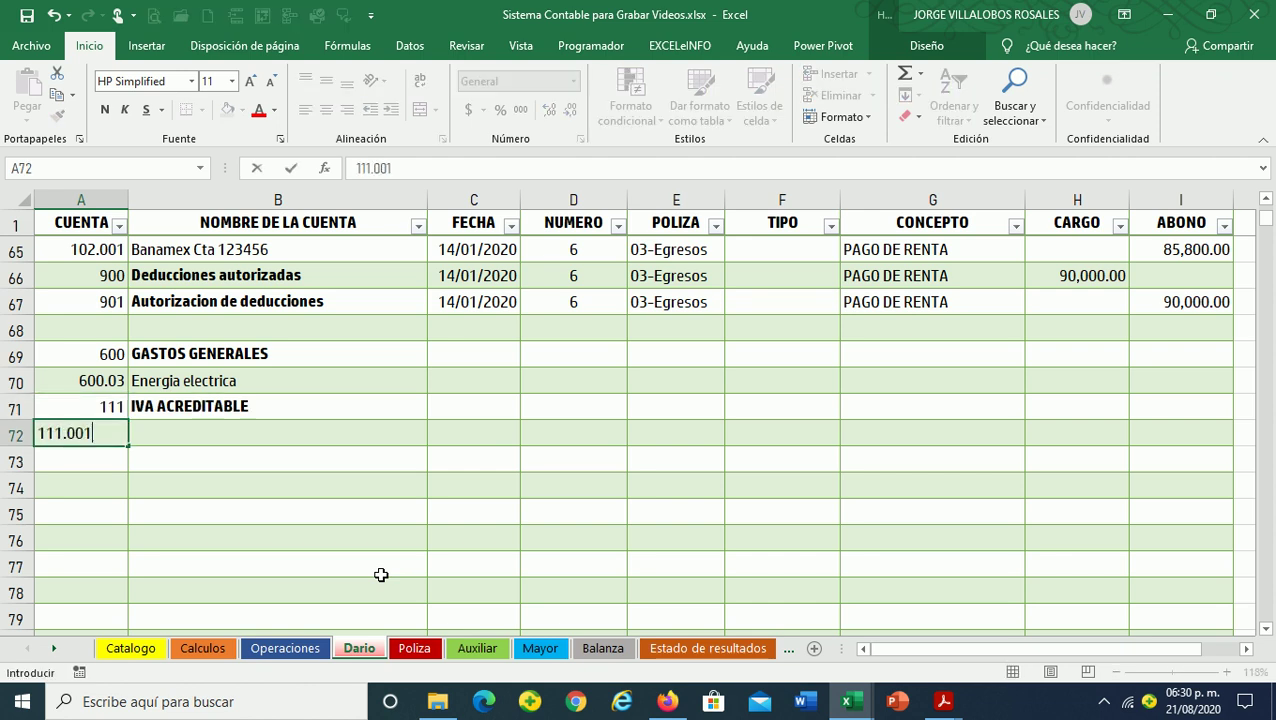
{"action": "key", "text": "Return"}
{"action": "key", "text": "Down"}
{"action": "key", "text": "Up"}
{"action": "key", "text": "Up"}
{"action": "key", "text": "Right"}
{"action": "key", "text": "Right"}
{"action": "key", "text": "Left"}
{"action": "key", "text": "Left"}
{"action": "key", "text": "Down"}
Add bank accounts 102 BANCOS and 102.001 Banamex below the VAT lines
{"action": "type", "text": "102"}
{"action": "key", "text": "Return"}
{"action": "type", "text": "1"}
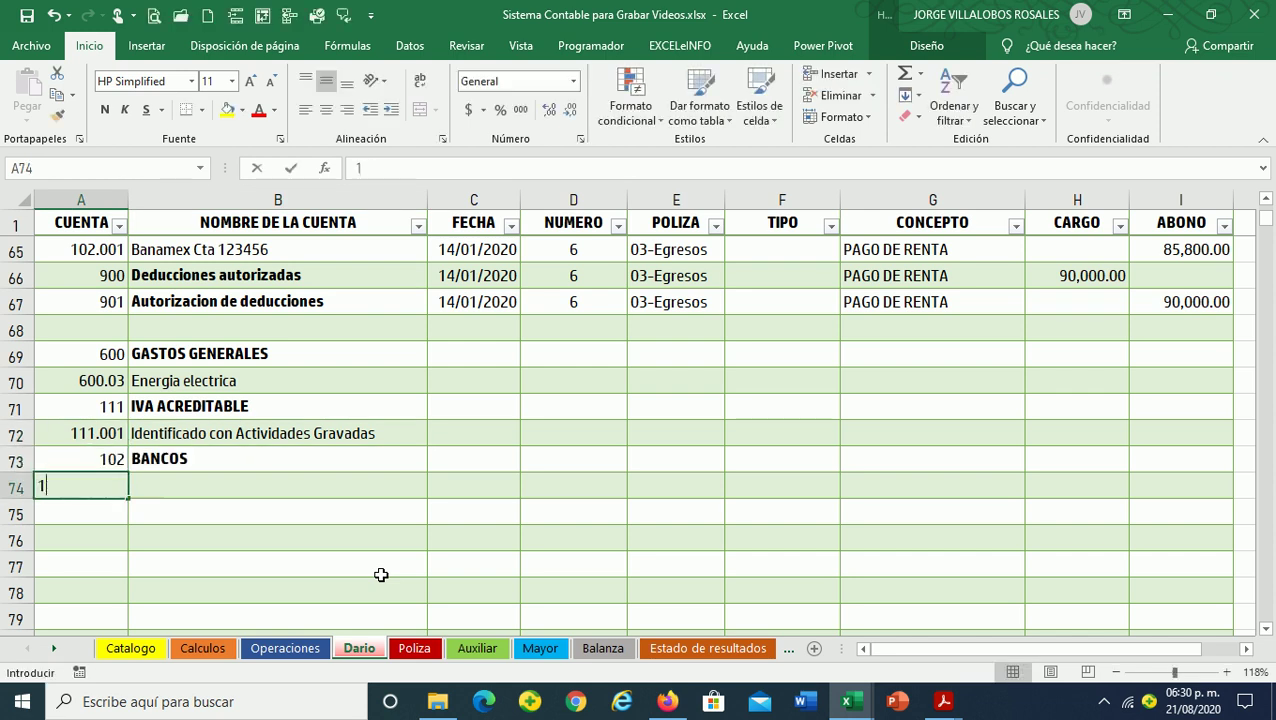
{"action": "type", "text": "1"}
{"action": "key", "text": "Return"}
{"action": "key", "text": "Up"}
{"action": "key", "text": "Up"}
{"action": "key", "text": "Right"}
{"action": "key", "text": "Right"}
{"action": "key", "text": "Right"}
Give row 69 date 14/01/2020, entry 7, type 03-Egresos and concept PAGO DE ENERGIA ELECTRICA
{"action": "key", "text": "Up"}
{"action": "key", "text": "Up"}
{"action": "key", "text": "Up"}
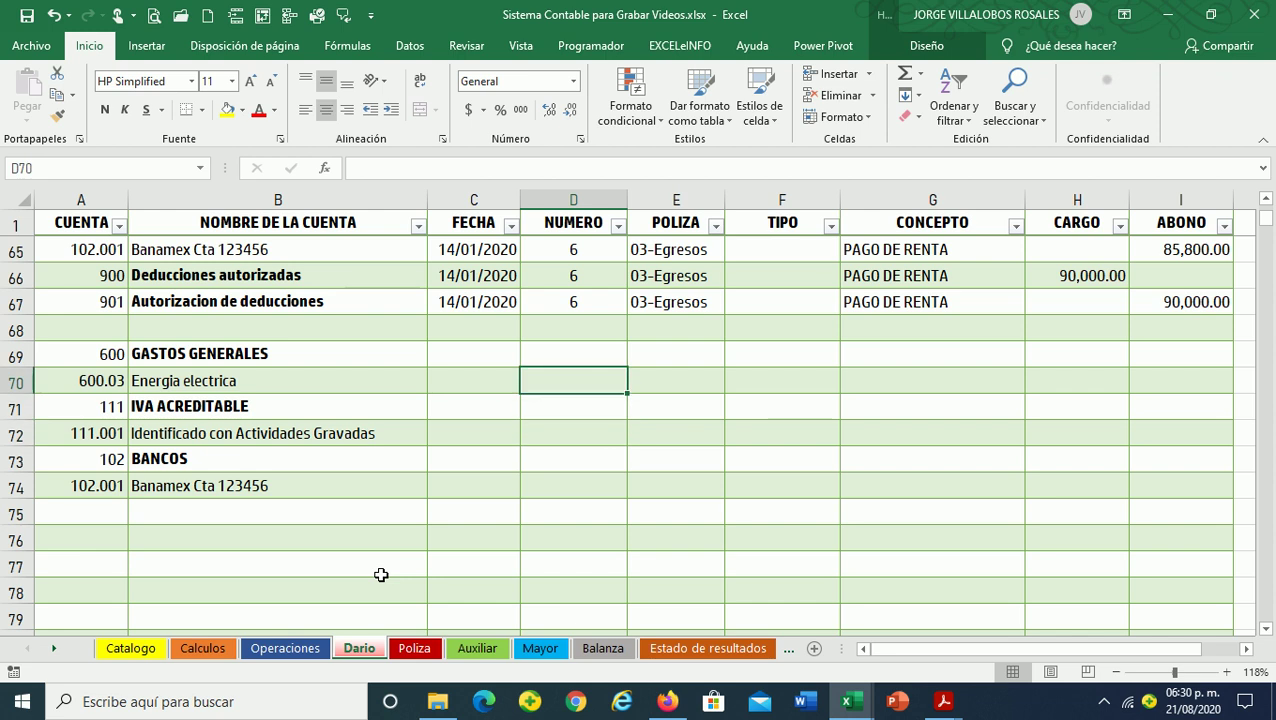
{"action": "key", "text": "Up"}
{"action": "key", "text": "Left"}
{"action": "type", "text": "14/"}
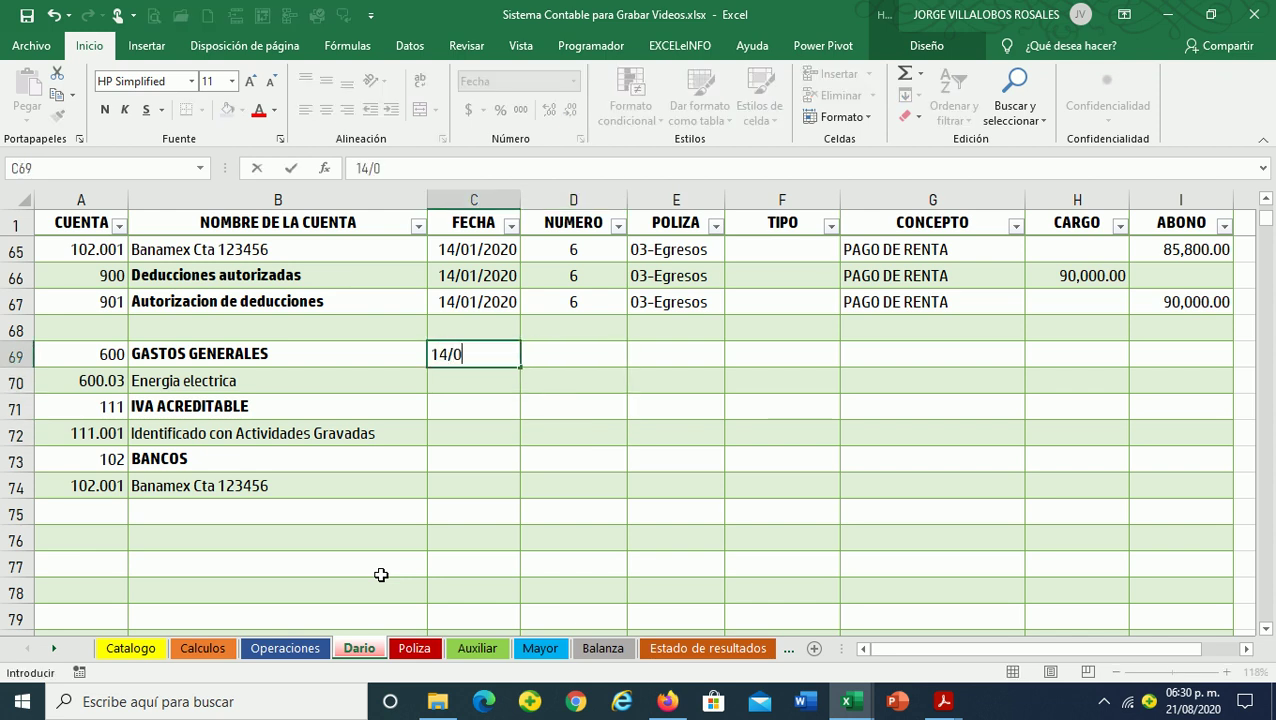
{"action": "key", "text": "Right"}
{"action": "type", "text": "7"}
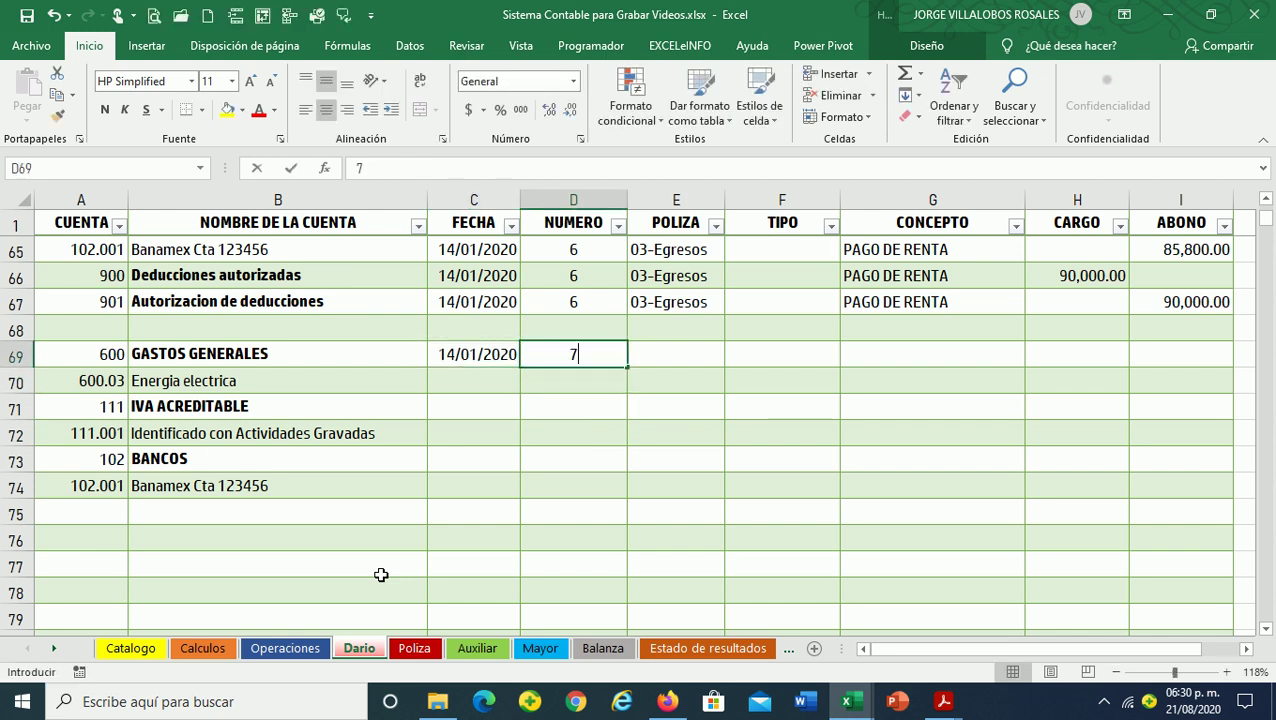
{"action": "key", "text": "Right"}
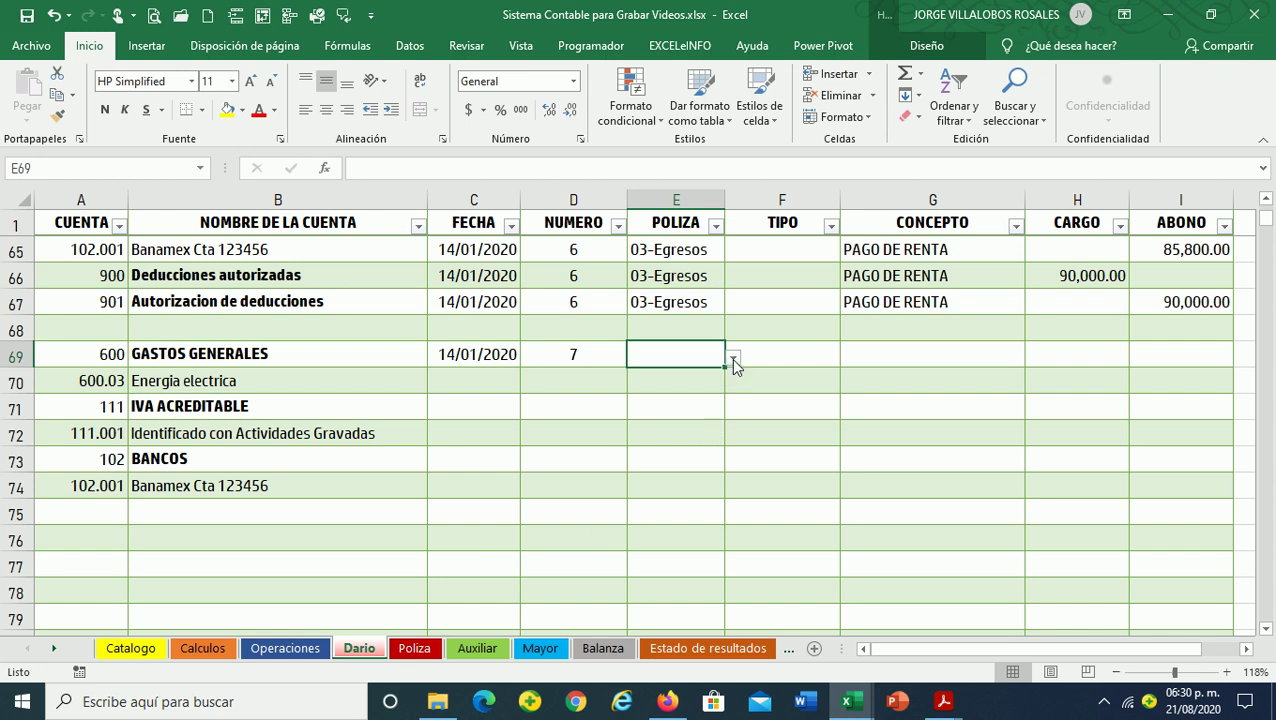
{"action": "left_click", "coordinate": [733, 358]}
{"action": "left_click", "coordinate": [661, 402]}
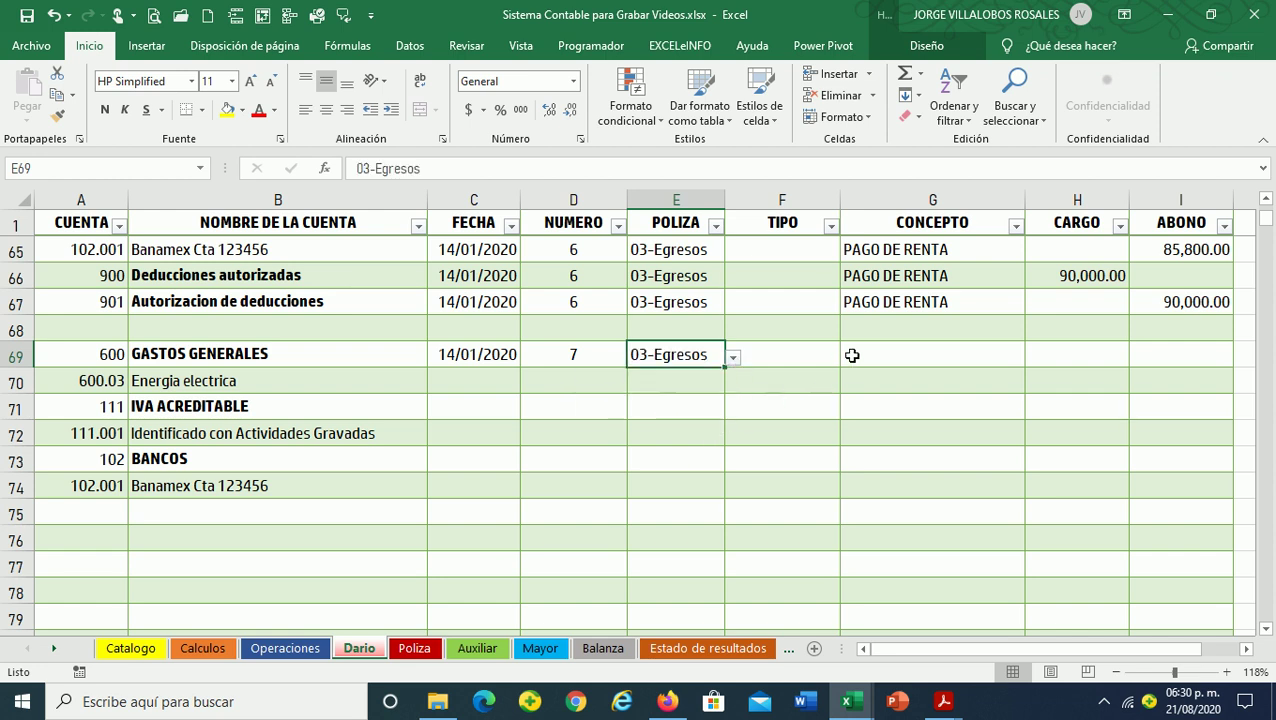
{"action": "left_click", "coordinate": [889, 347]}
{"action": "type", "text": "P"}
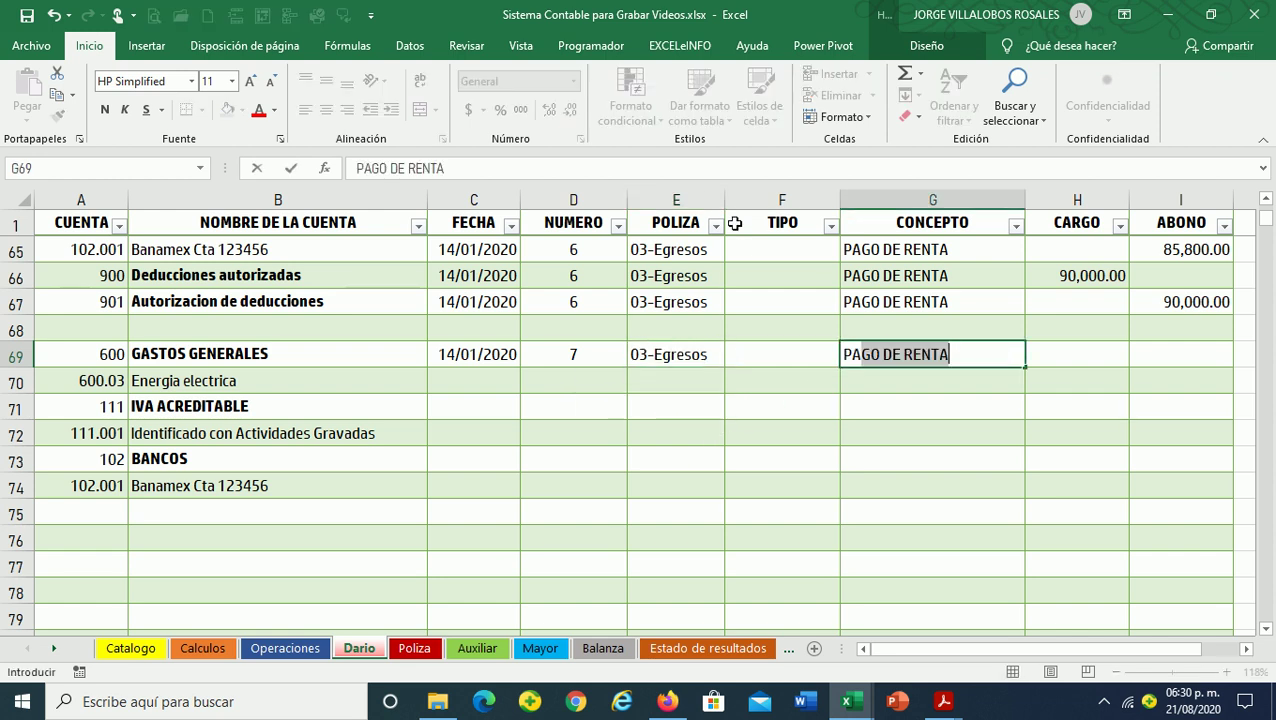
{"action": "type", "text": "ENERGIA ELECT"}
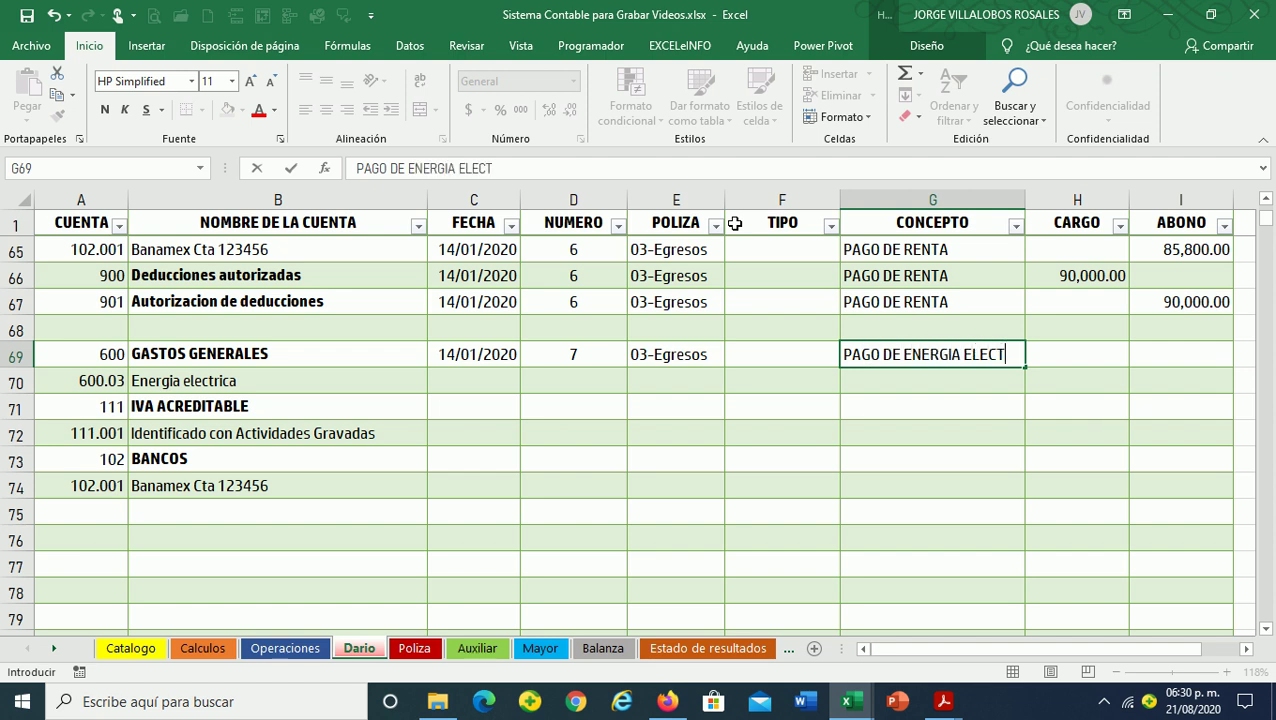
{"action": "key", "text": "Left"}
Fill row 69's date, number, type and concept down through row 74 with Ctrl+D
{"action": "key", "text": "Down"}
{"action": "key", "text": "Left"}
{"action": "key", "text": "Left"}
{"action": "key", "text": "Left"}
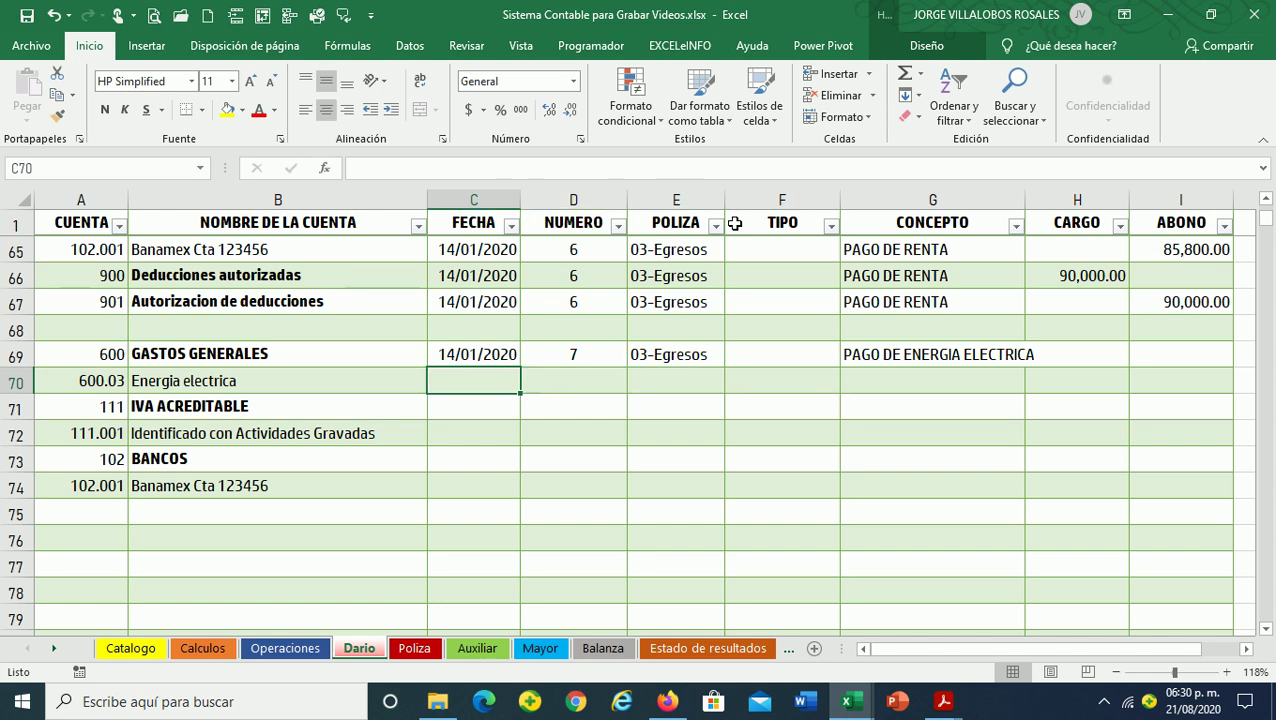
{"action": "key", "text": "Up"}
{"action": "key", "text": "shift+Right"}
{"action": "key", "text": "shift+Right"}
{"action": "key", "text": "shift+Right"}
{"action": "key", "text": "shift+Right"}
{"action": "key", "text": "shift+Down"}
{"action": "key", "text": "shift+Down"}
{"action": "key", "text": "shift+Down"}
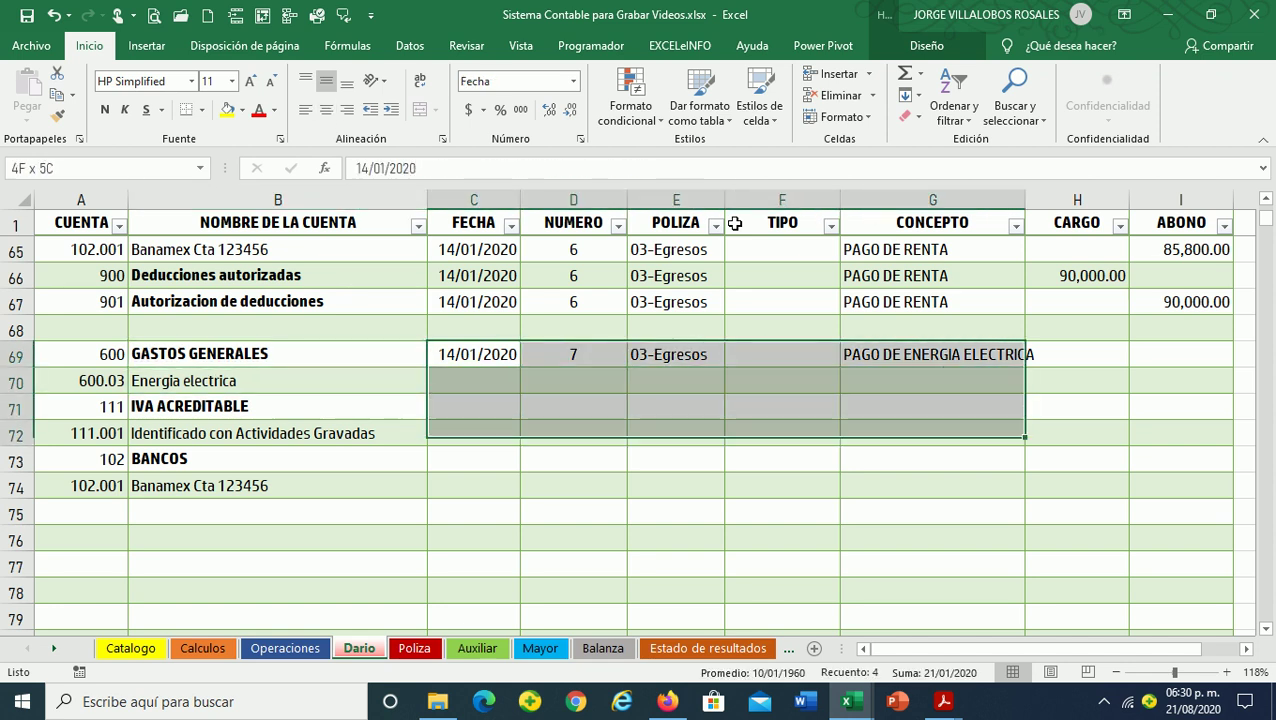
{"action": "key", "text": "shift+Down"}
{"action": "key", "text": "shift+Down"}
{"action": "key", "text": "ctrl+d"}
Charge 20,000.00 to the energy line after checking Operaciones, and widen column G
{"action": "key", "text": "Right"}
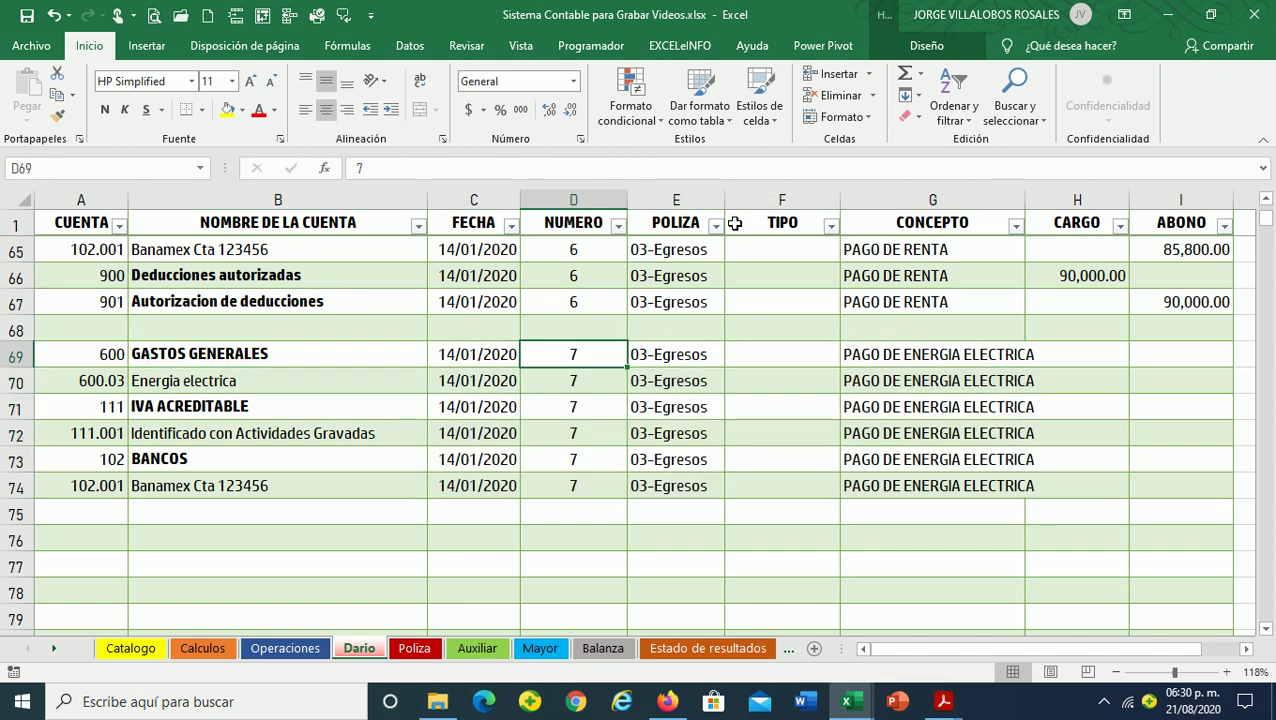
{"action": "key", "text": "Right"}
{"action": "key", "text": "Right"}
{"action": "key", "text": "Right"}
{"action": "key", "text": "Right"}
{"action": "key", "text": "Down"}
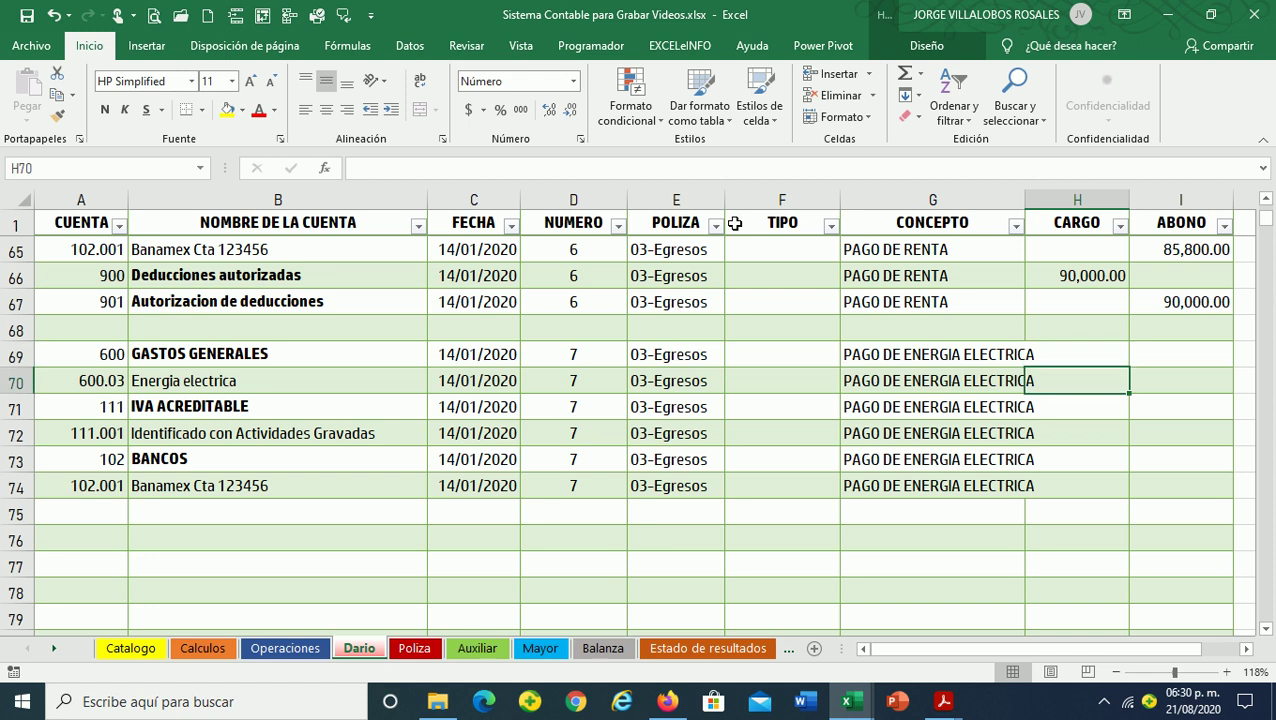
{"action": "left_click", "coordinate": [285, 648]}
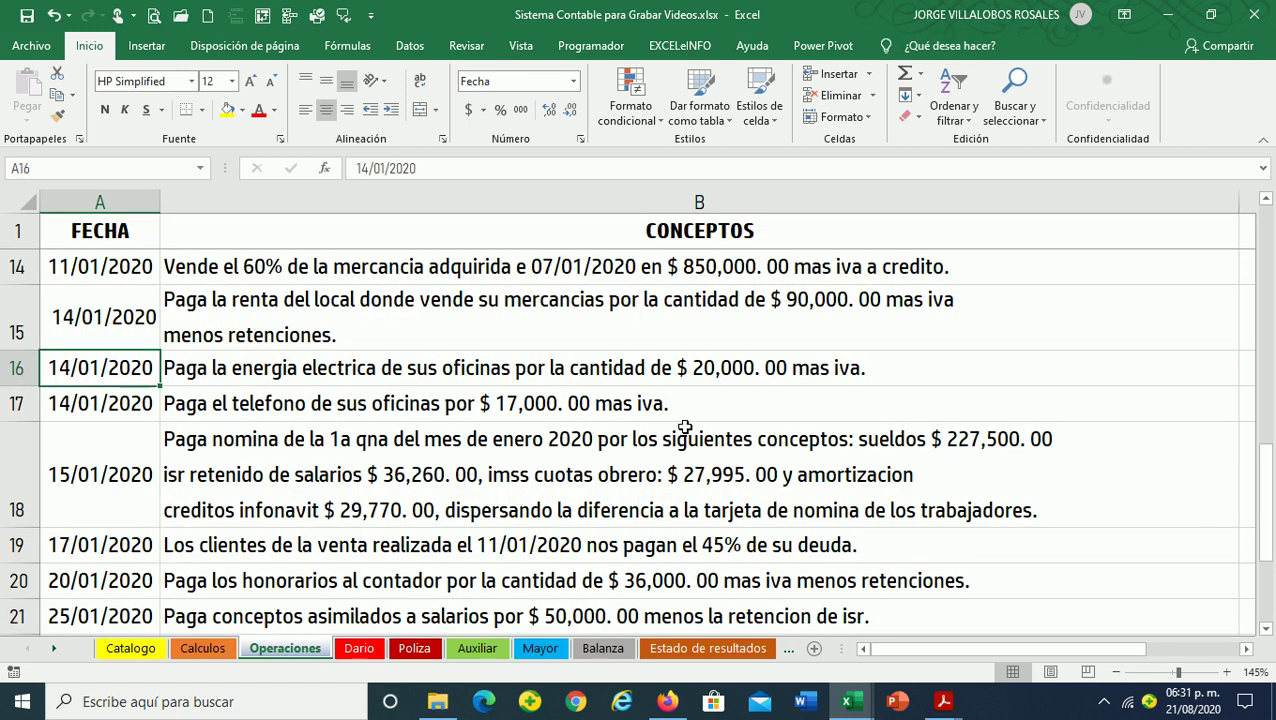
{"action": "left_click", "coordinate": [359, 648]}
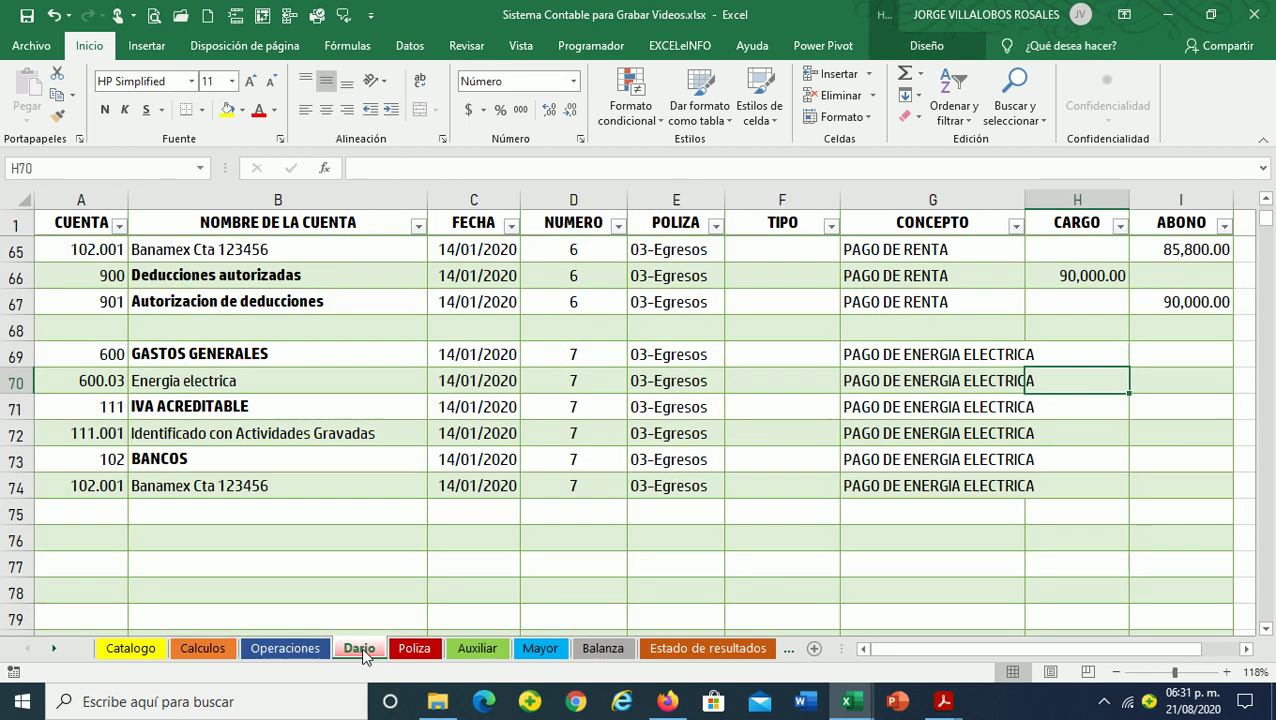
{"action": "type", "text": "20,0"}
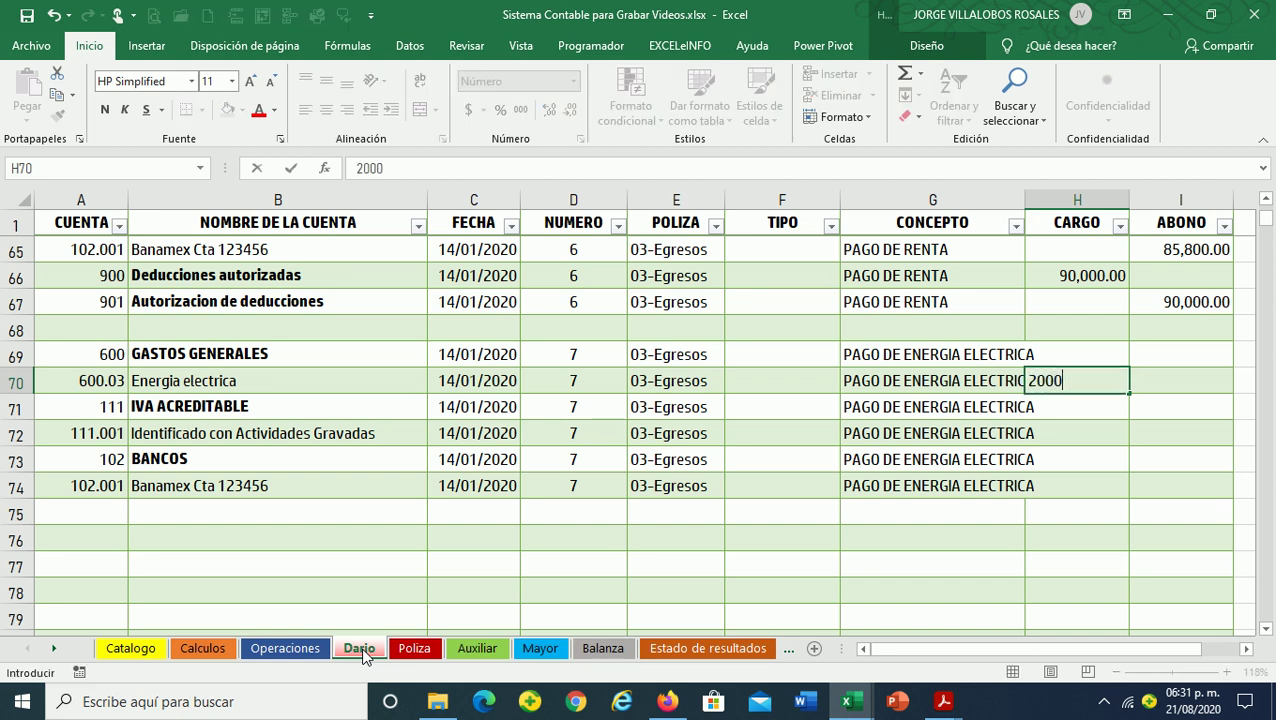
{"action": "type", "text": "0"}
{"action": "key", "text": "Return"}
{"action": "key", "text": "Left"}
{"action": "key", "text": "Left"}
{"action": "key", "text": "Left"}
{"action": "key", "text": "Left"}
{"action": "key", "text": "Left"}
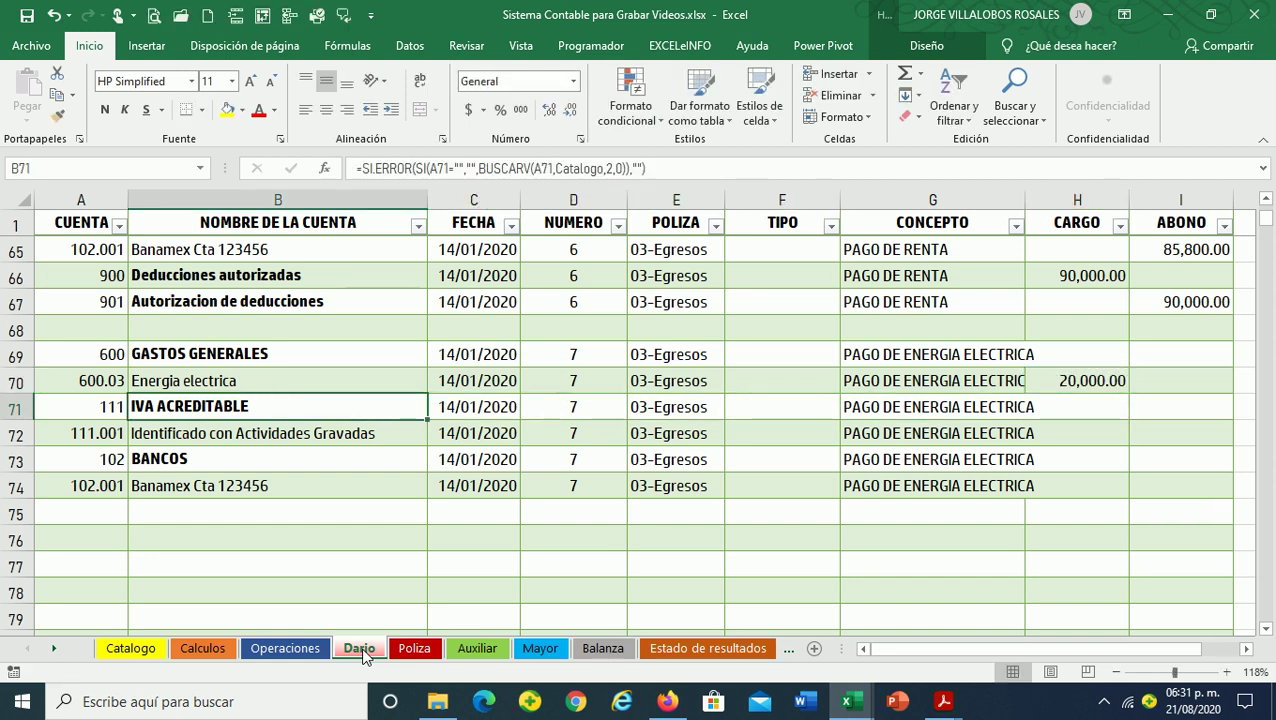
{"action": "left_click_drag", "start_coordinate": [1027, 200], "coordinate": [1045, 200]}
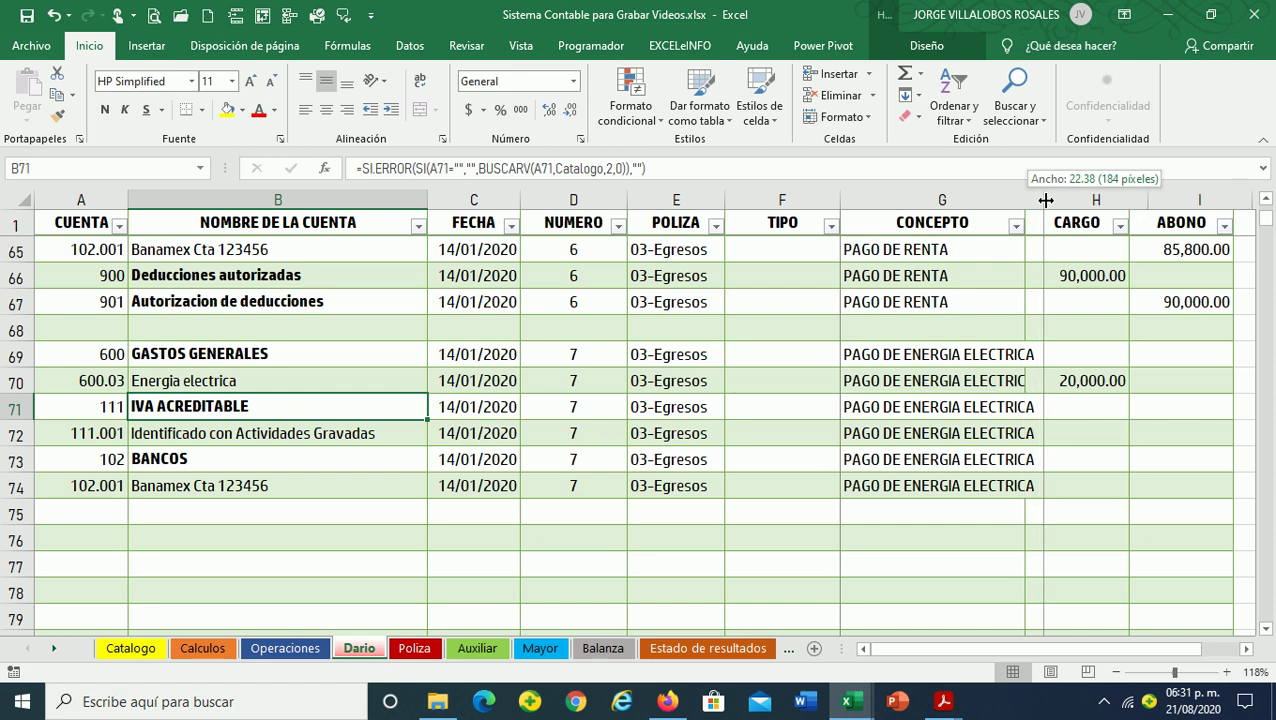
Charge 3,200.00 VAT and credit 23,200.00 to the bank line
{"action": "left_click", "coordinate": [1096, 402]}
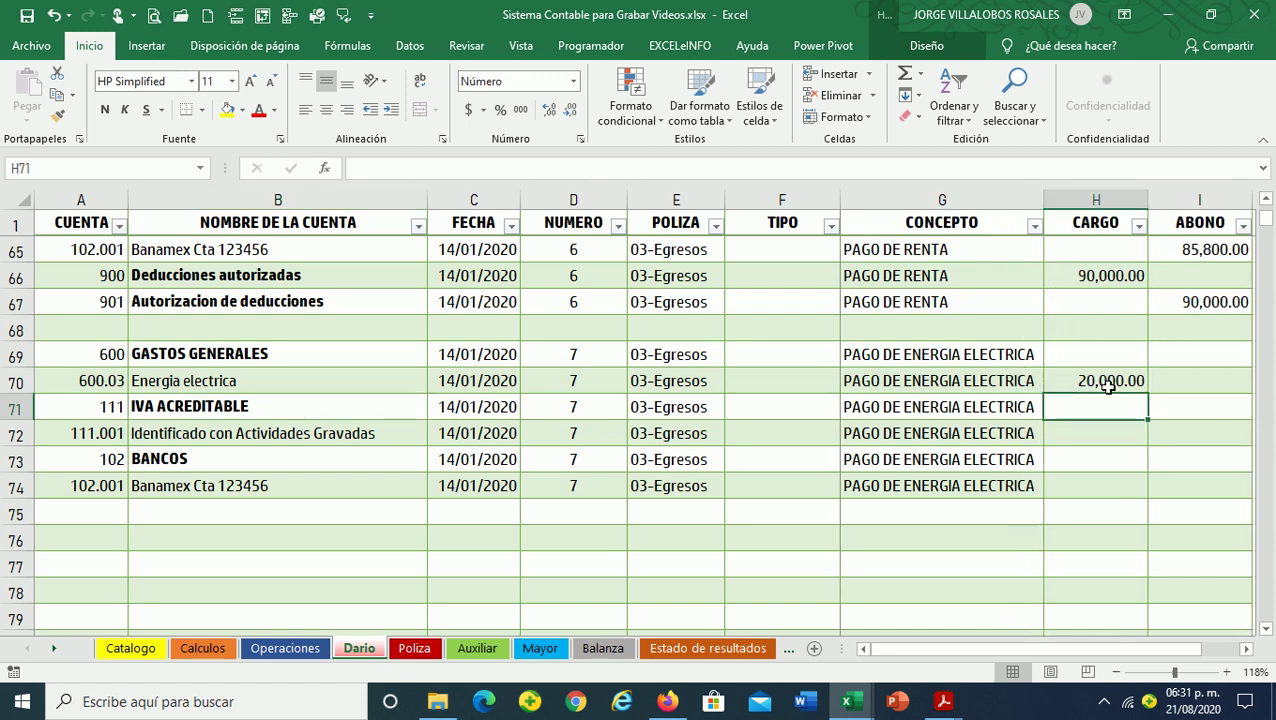
{"action": "key", "text": "Left"}
{"action": "key", "text": "Left"}
{"action": "key", "text": "Down"}
{"action": "key", "text": "Down"}
{"action": "key", "text": "Right"}
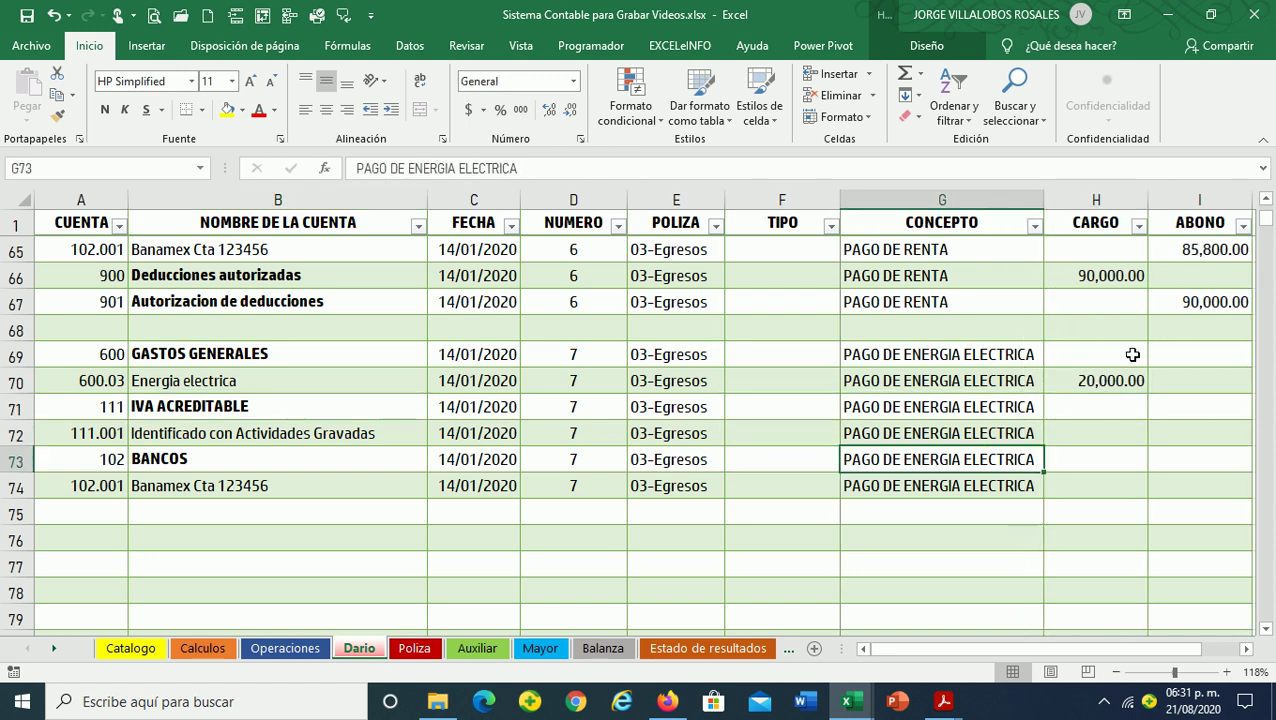
{"action": "key", "text": "Up"}
{"action": "key", "text": "Right"}
{"action": "type", "text": "32"}
{"action": "key", "text": "Return"}
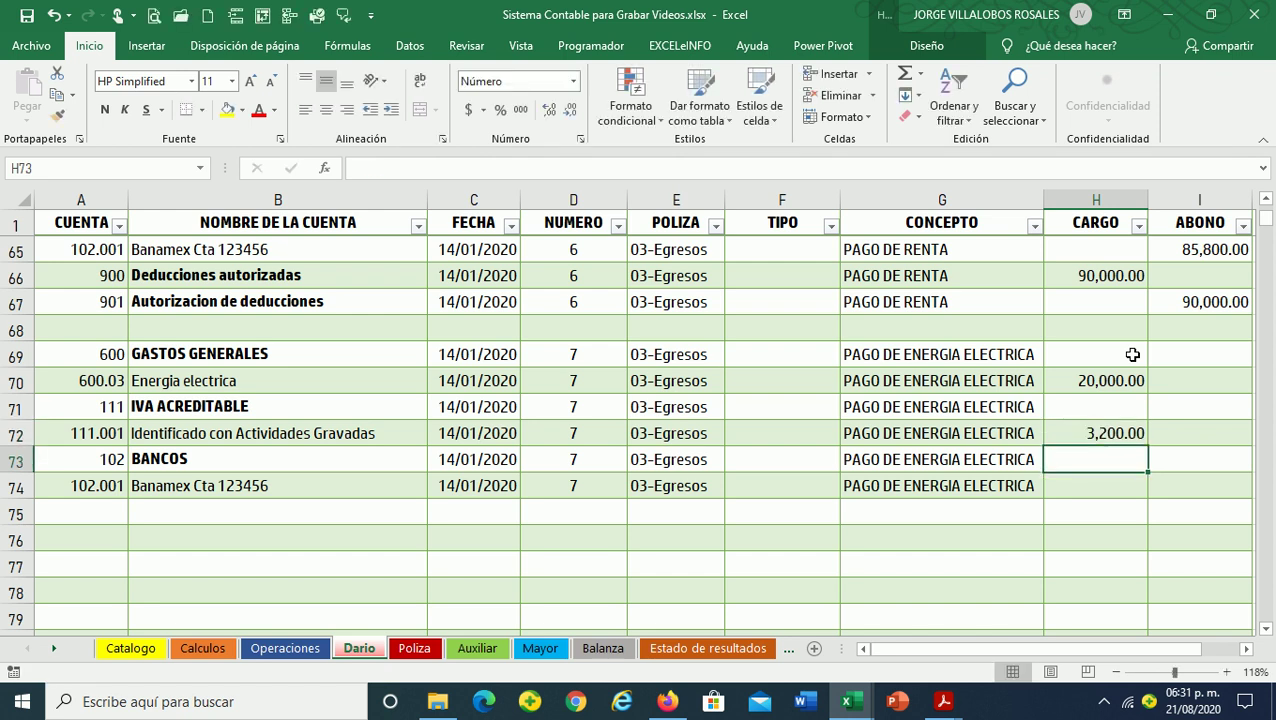
{"action": "key", "text": "Left"}
{"action": "key", "text": "Left"}
{"action": "key", "text": "Left"}
Add memo accounts 900 and 901 with a 20,000.00 charge and 20,000.00 credit
{"action": "key", "text": "Left"}
{"action": "key", "text": "Down"}
{"action": "key", "text": "Right"}
{"action": "key", "text": "Right"}
{"action": "key", "text": "Right"}
{"action": "key", "text": "Right"}
{"action": "key", "text": "Right"}
{"action": "key", "text": "Right"}
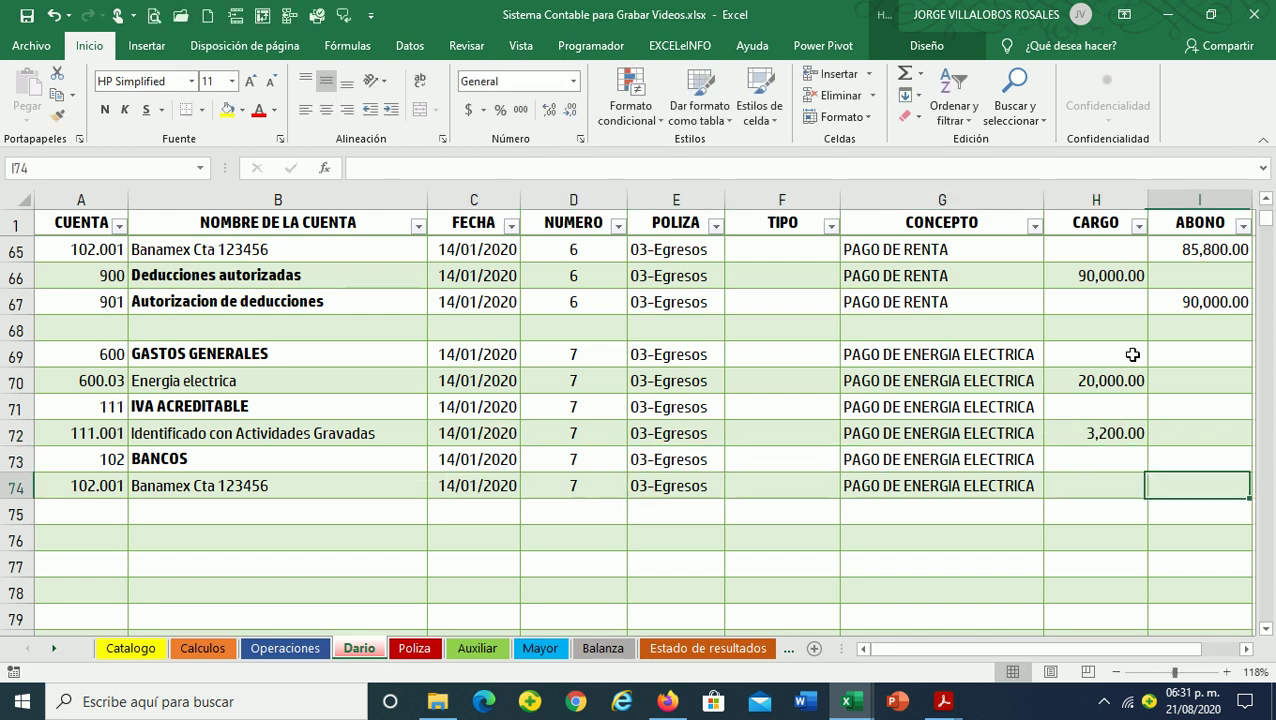
{"action": "type", "text": "23,200"}
{"action": "key", "text": "Return"}
{"action": "key", "text": "Up"}
{"action": "key", "text": "Left"}
{"action": "key", "text": "Left"}
{"action": "key", "text": "Left"}
{"action": "key", "text": "Left"}
{"action": "key", "text": "Left"}
{"action": "key", "text": "Left"}
{"action": "key", "text": "Left"}
{"action": "key", "text": "Down"}
{"action": "type", "text": "900"}
{"action": "key", "text": "Return"}
{"action": "type", "text": "901"}
{"action": "key", "text": "Return"}
{"action": "key", "text": "Up"}
{"action": "key", "text": "Up"}
{"action": "key", "text": "Right"}
{"action": "key", "text": "Right"}
{"action": "key", "text": "Right"}
{"action": "key", "text": "Right"}
{"action": "key", "text": "Right"}
{"action": "key", "text": "Right"}
{"action": "key", "text": "Right"}
{"action": "type", "text": "2"}
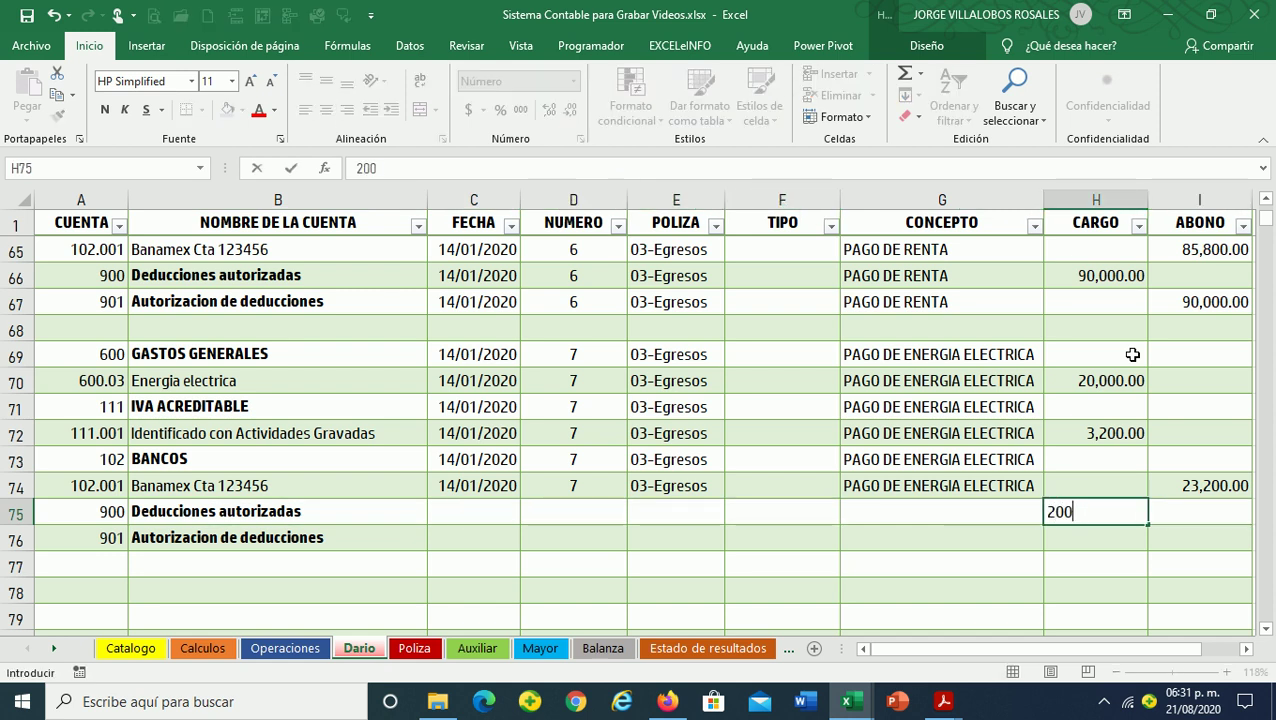
{"action": "key", "text": "Return"}
{"action": "key", "text": "Right"}
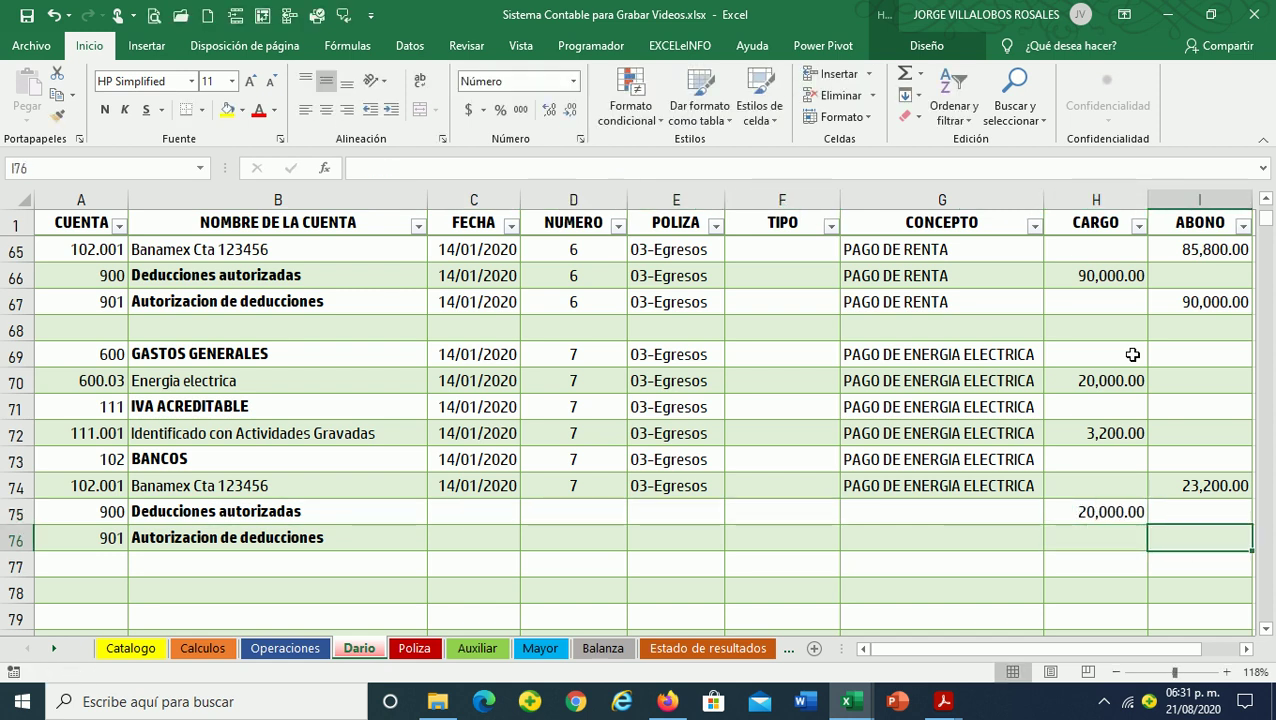
{"action": "type", "text": "20,000"}
{"action": "key", "text": "Return"}
Copy row 74's entry details into memo rows 75 and 76
{"action": "key", "text": "Up"}
{"action": "key", "text": "Left"}
{"action": "key", "text": "Left"}
{"action": "key", "text": "Left"}
{"action": "key", "text": "Left"}
{"action": "key", "text": "Left"}
{"action": "key", "text": "Left"}
{"action": "key", "text": "Up"}
{"action": "key", "text": "Up"}
{"action": "key", "text": "shift+Right"}
{"action": "key", "text": "shift+Right"}
{"action": "key", "text": "shift+Right"}
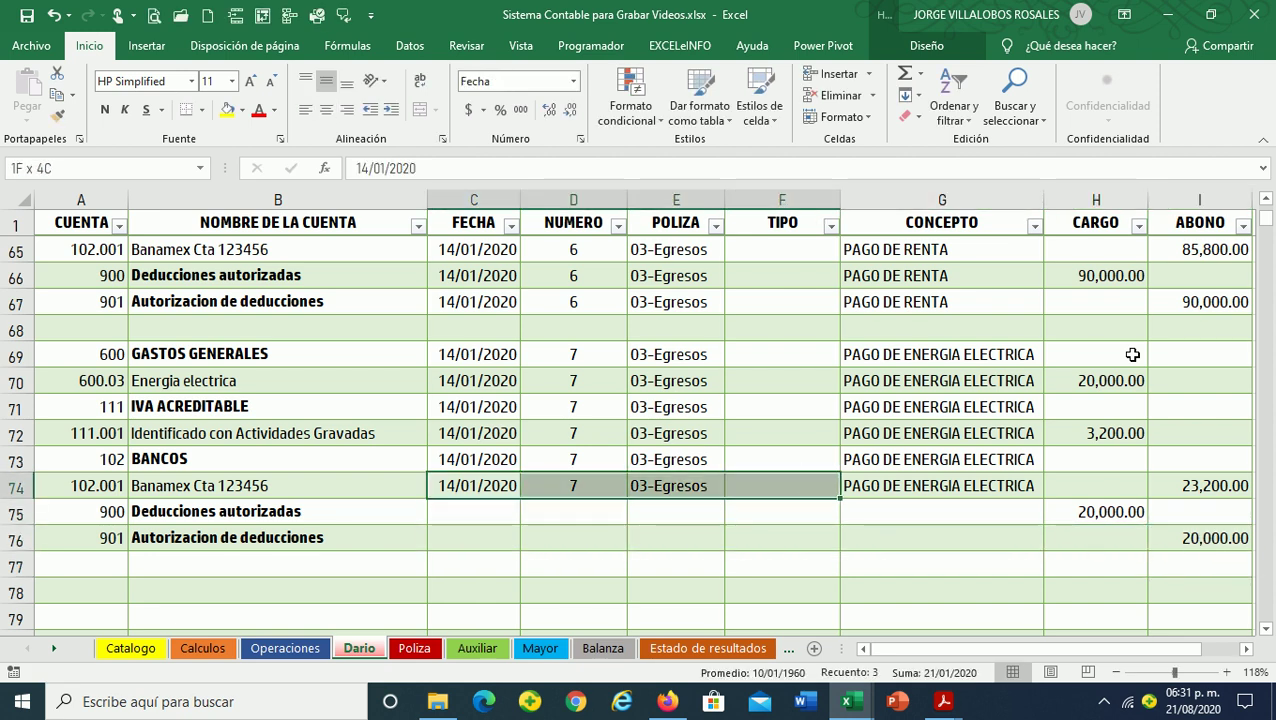
{"action": "key", "text": "shift+Right"}
{"action": "key", "text": "shift+Down"}
{"action": "key", "text": "shift+Down"}
{"action": "key", "text": "ctrl+j"}
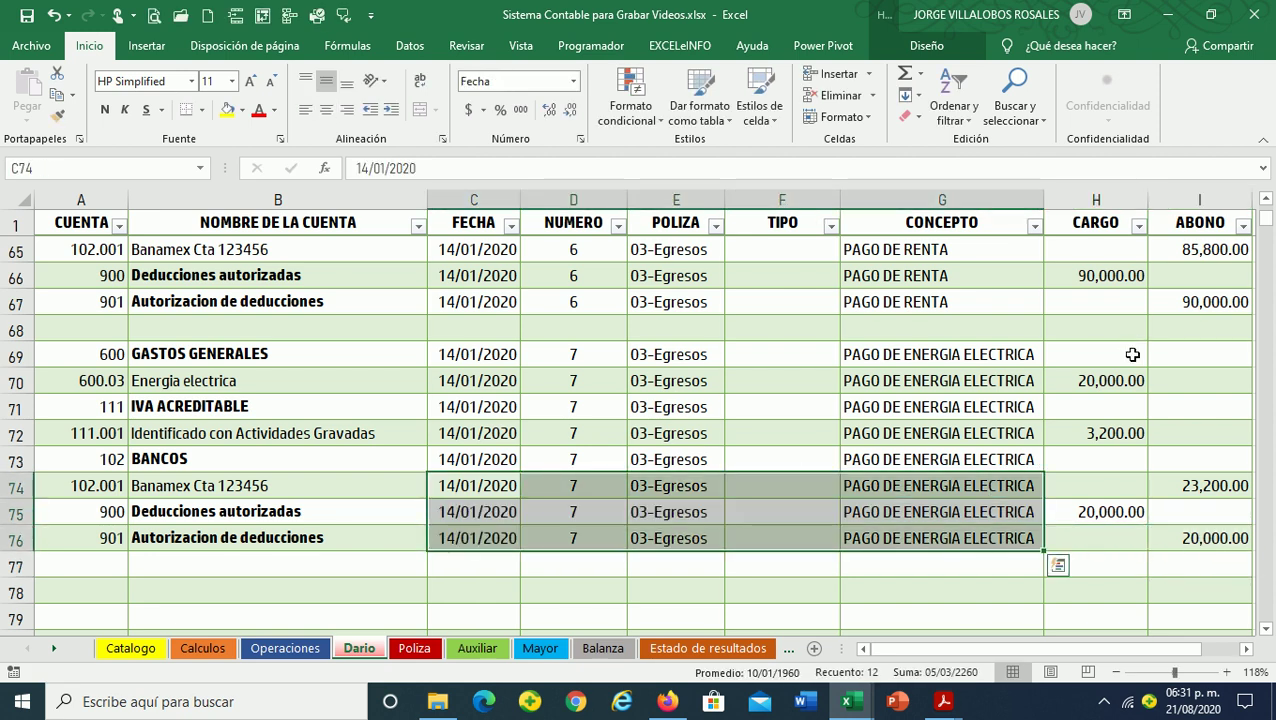
{"action": "key", "text": "Left"}
{"action": "key", "text": "Right"}
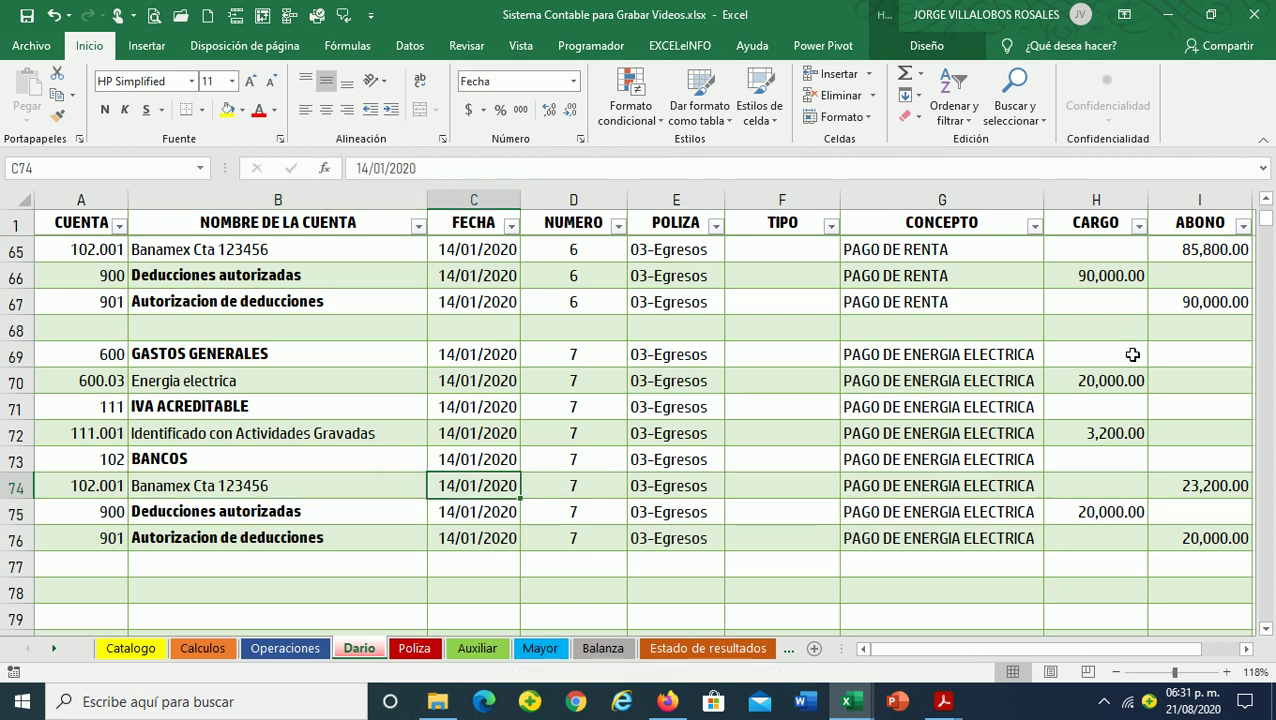
{"action": "key", "text": "Left"}
{"action": "key", "text": "Left"}
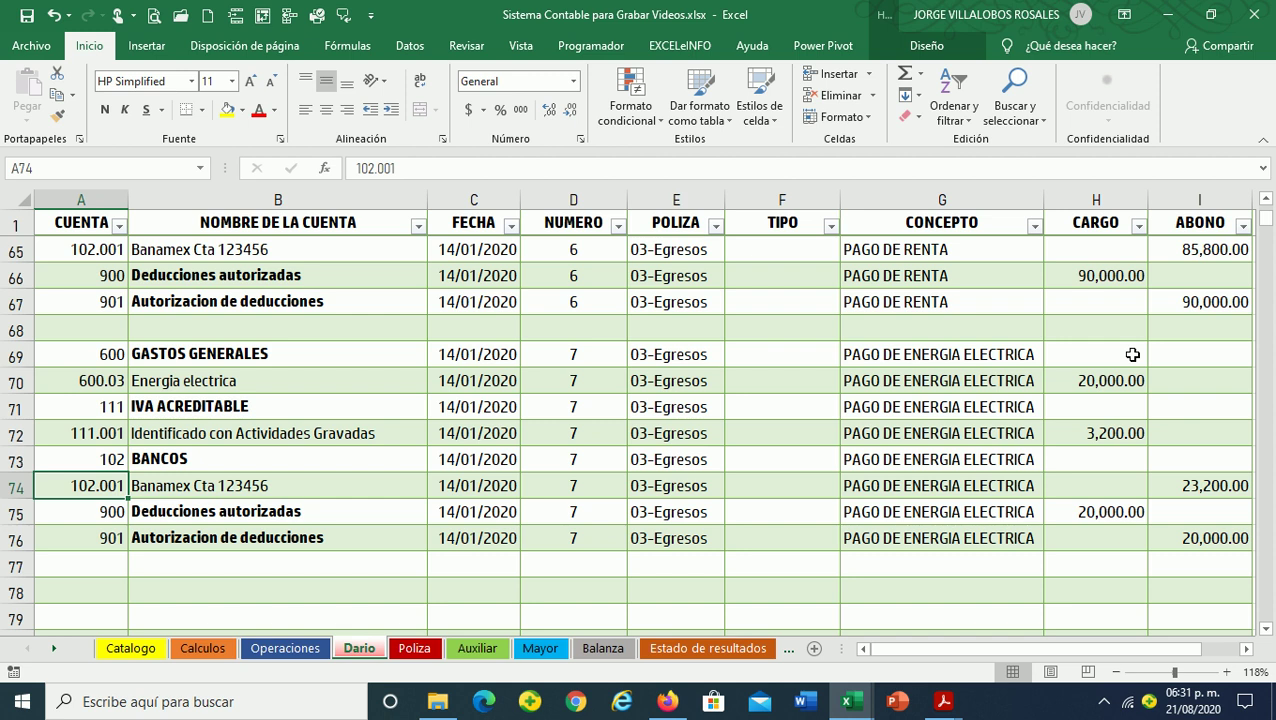
{"action": "scroll", "coordinate": [1175, 400], "scroll_direction": "down", "scroll_amount": 1}
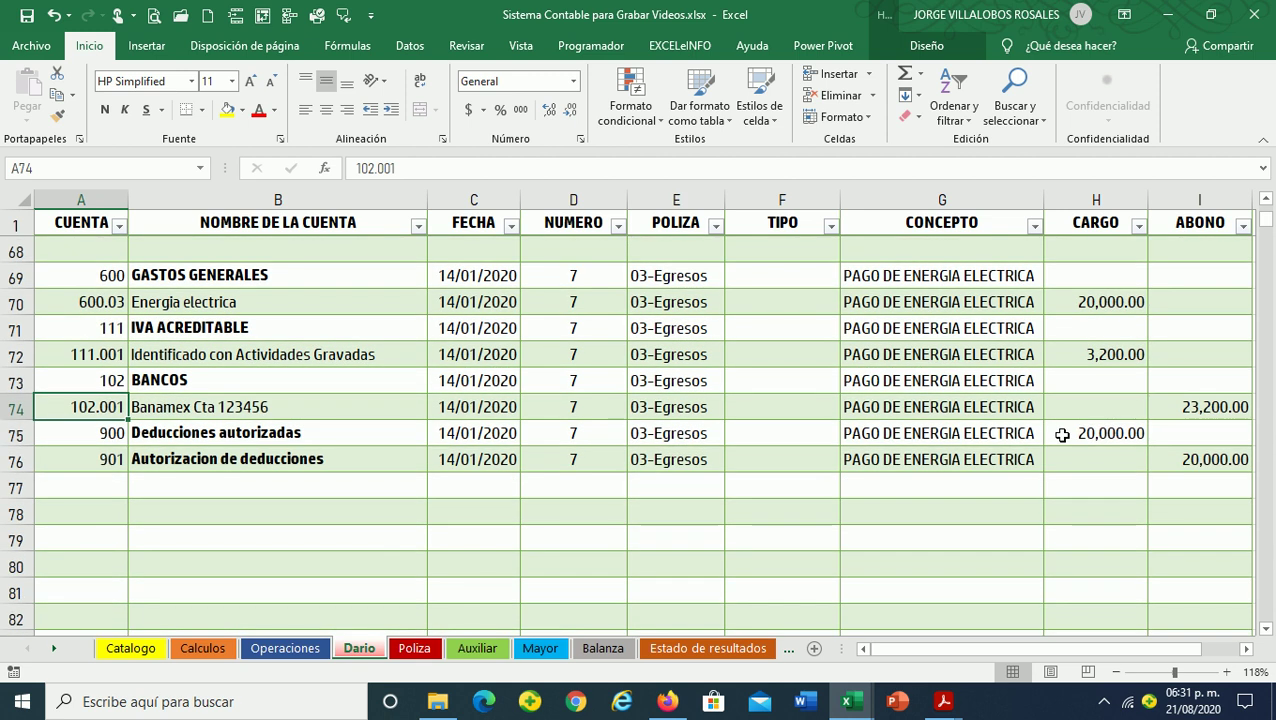
{"action": "left_click_drag", "start_coordinate": [1100, 432], "coordinate": [1180, 458]}
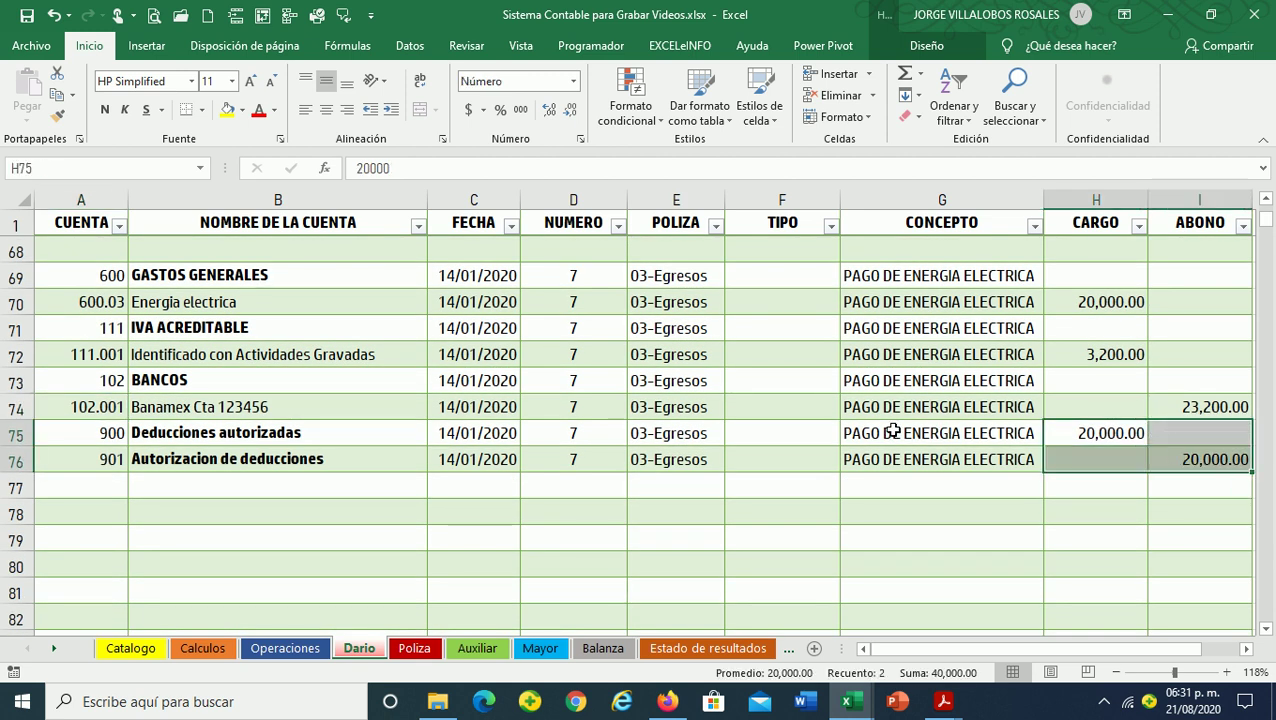
{"action": "left_click", "coordinate": [345, 432]}
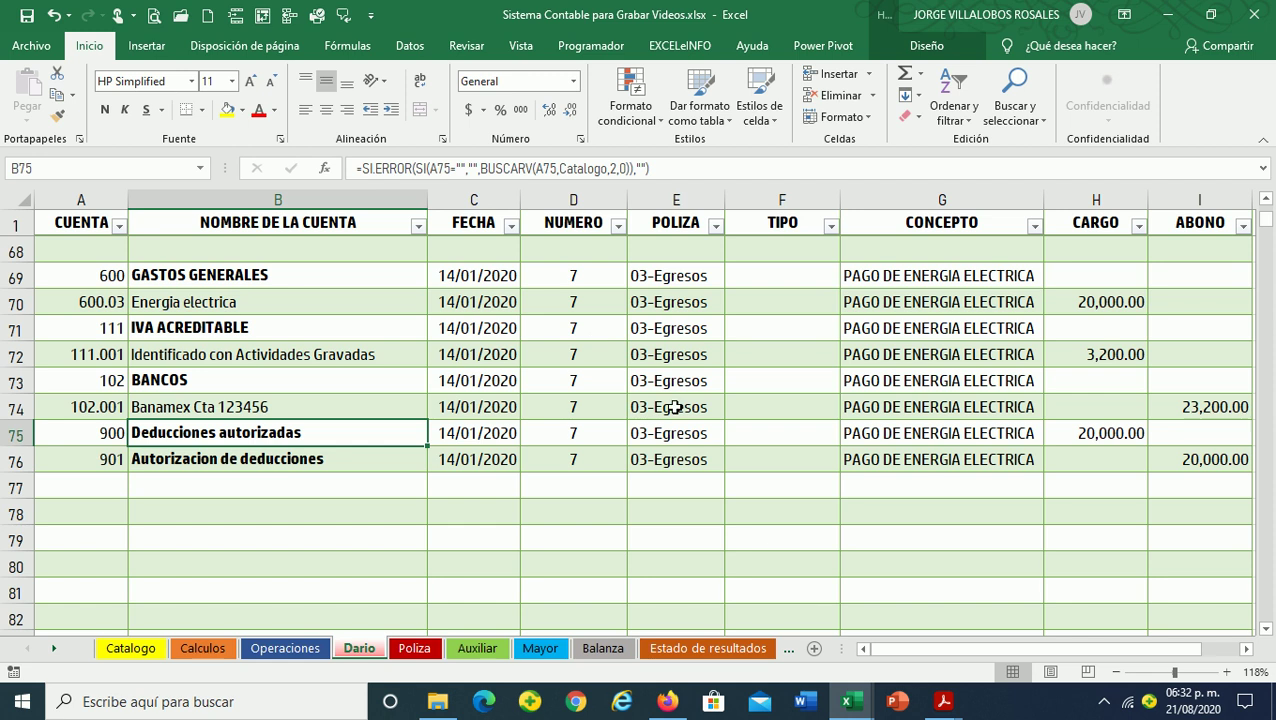
{"action": "left_click_drag", "start_coordinate": [100, 433], "coordinate": [100, 459]}
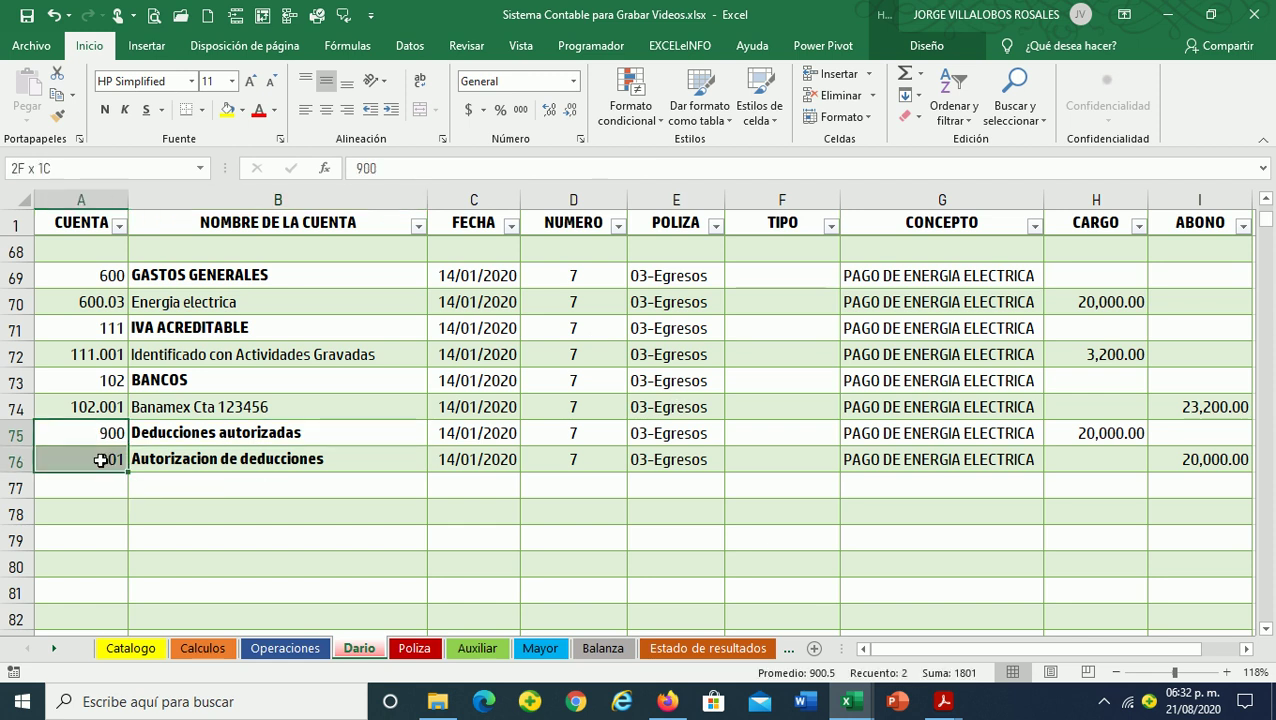
{"action": "left_click_drag", "start_coordinate": [242, 360], "coordinate": [345, 404]}
{"action": "mouse_move", "coordinate": [182, 433]}
{"action": "left_mouse_down"}
{"action": "mouse_move", "coordinate": [173, 456]}
{"action": "mouse_move", "coordinate": [318, 457]}
{"action": "left_mouse_up"}
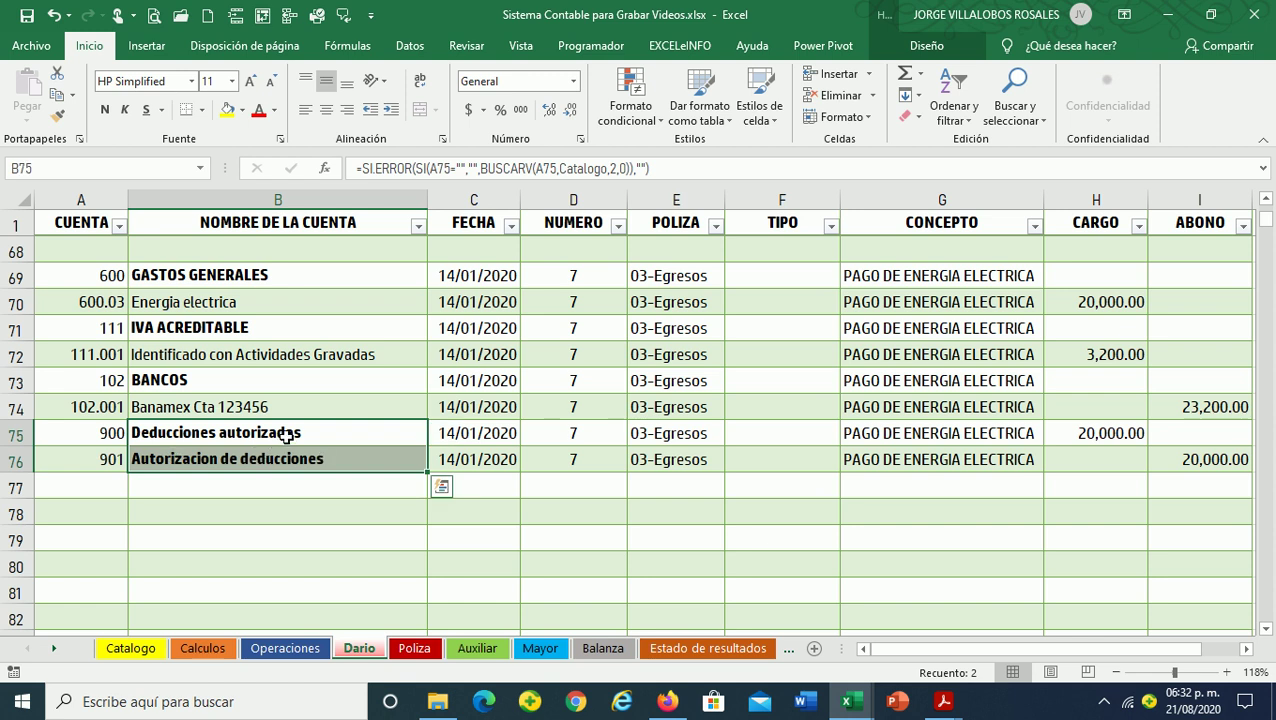
{"action": "left_click", "coordinate": [1103, 305]}
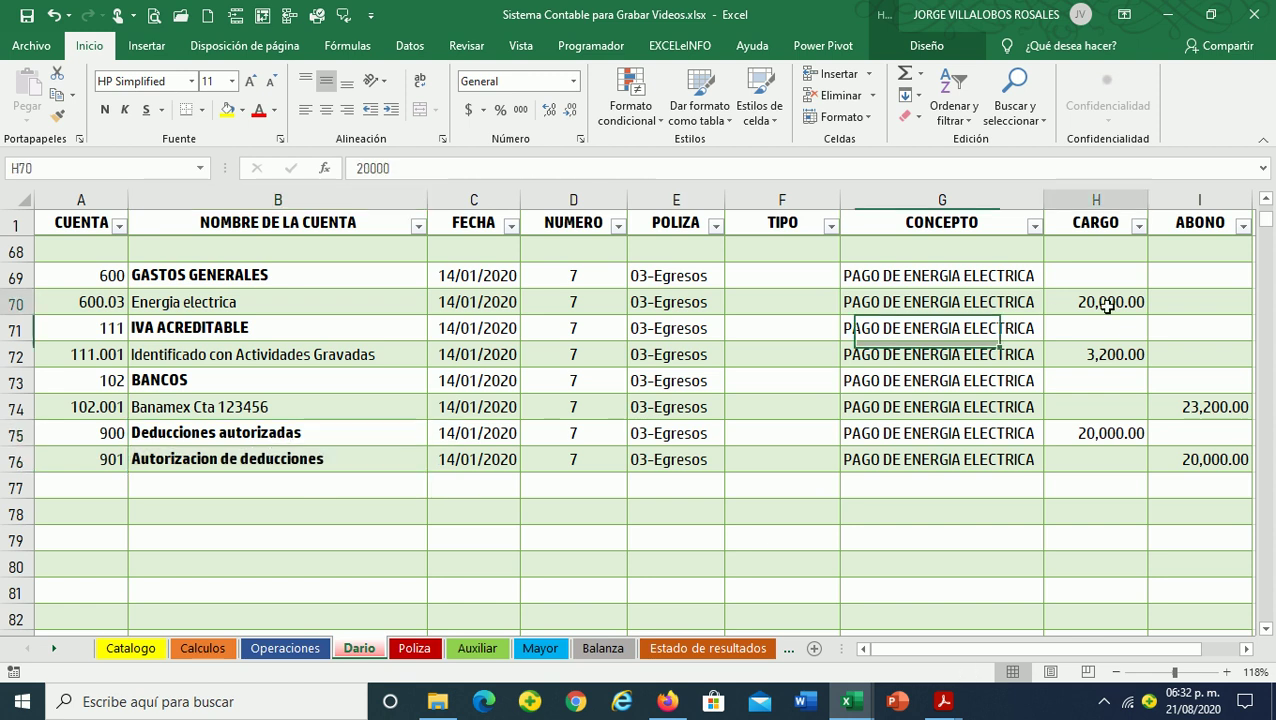
{"action": "left_click", "coordinate": [290, 456]}
{"action": "left_click", "coordinate": [1172, 465]}
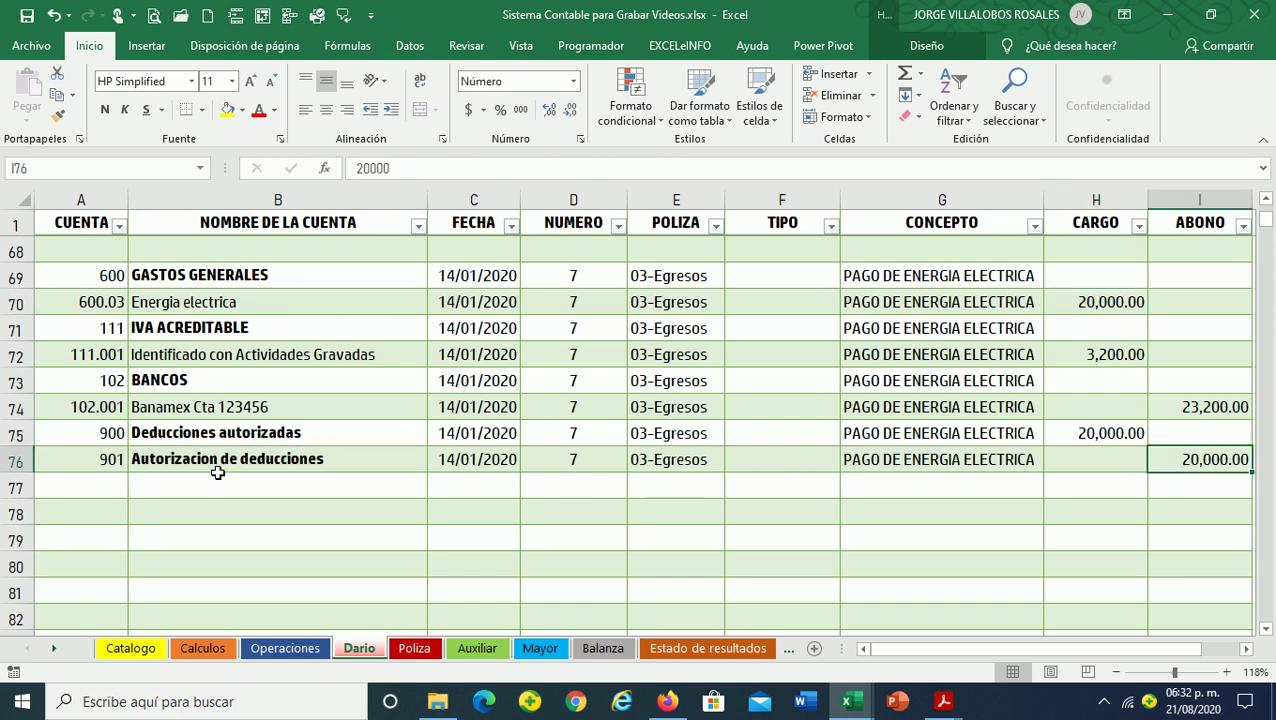
{"action": "left_click", "coordinate": [105, 455]}
{"action": "scroll", "coordinate": [307, 495], "scroll_direction": "down", "scroll_amount": 3}
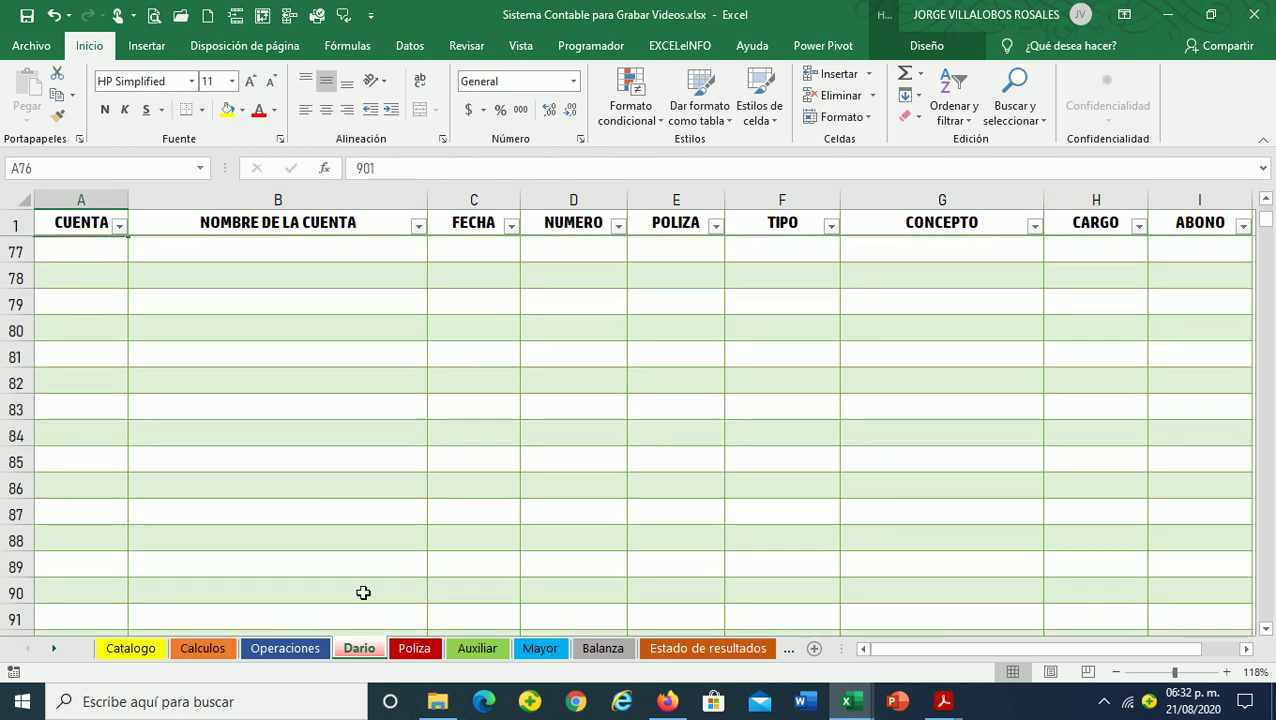
Check the telephone payment on Operaciones, enter account 600 in A78, and look up Telefono's number
{"action": "left_click", "coordinate": [285, 648]}
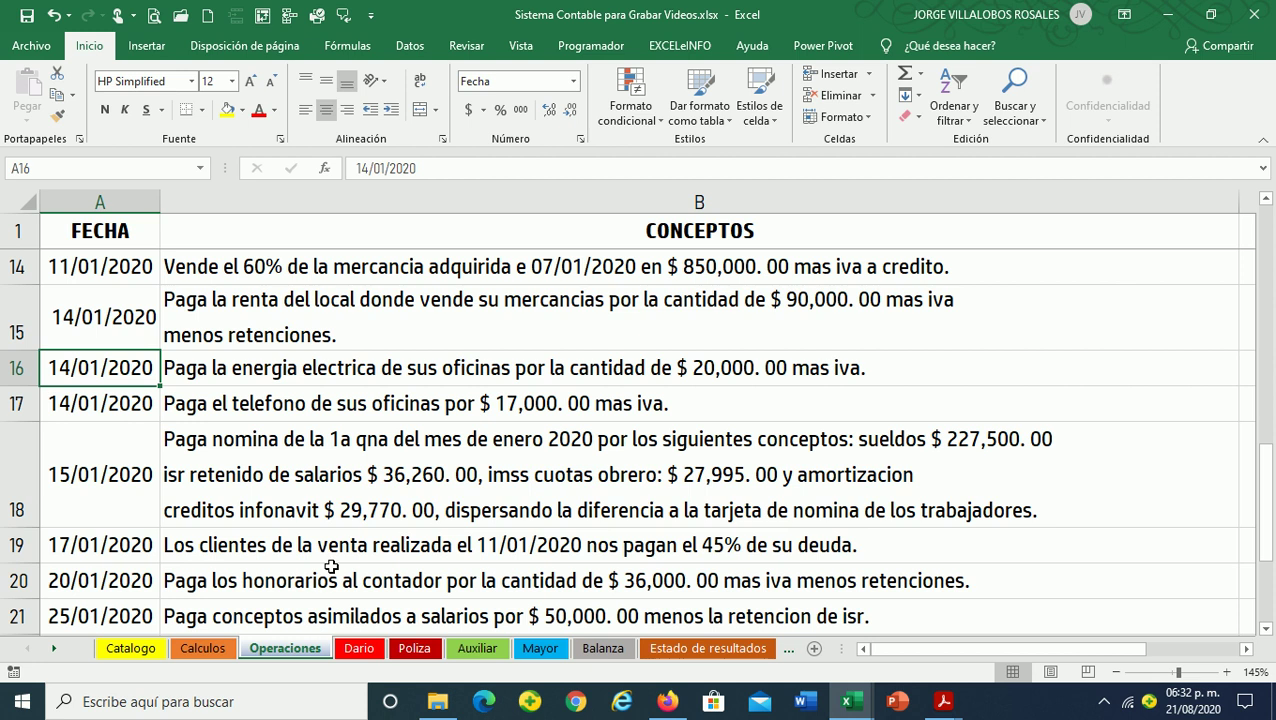
{"action": "left_click", "coordinate": [271, 413]}
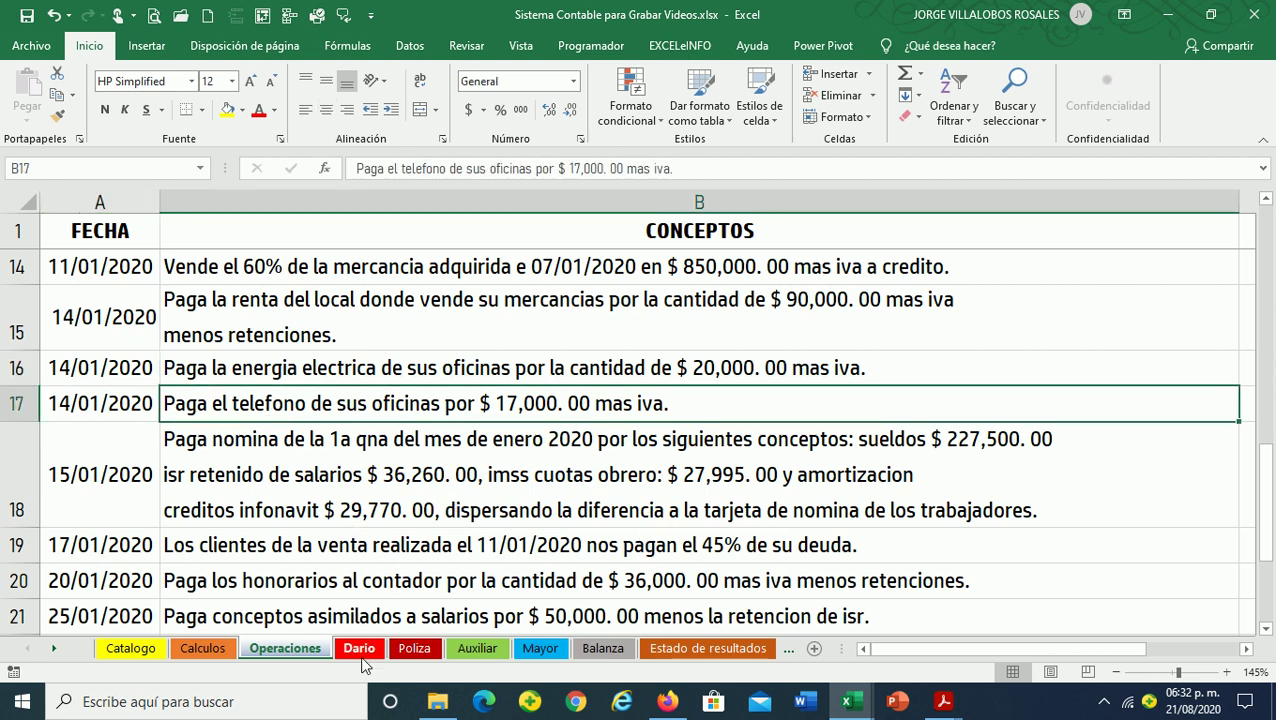
{"action": "left_click", "coordinate": [358, 648]}
{"action": "scroll", "coordinate": [345, 440], "scroll_direction": "up", "scroll_amount": 1}
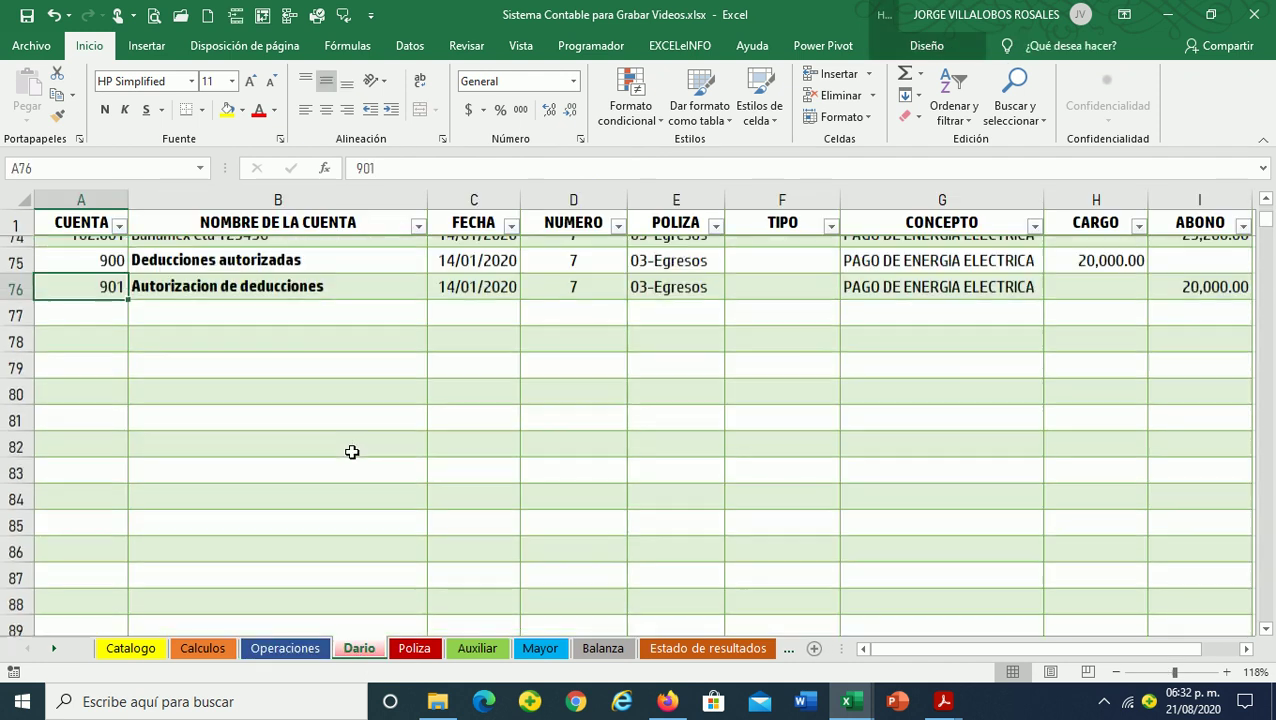
{"action": "left_click", "coordinate": [117, 354]}
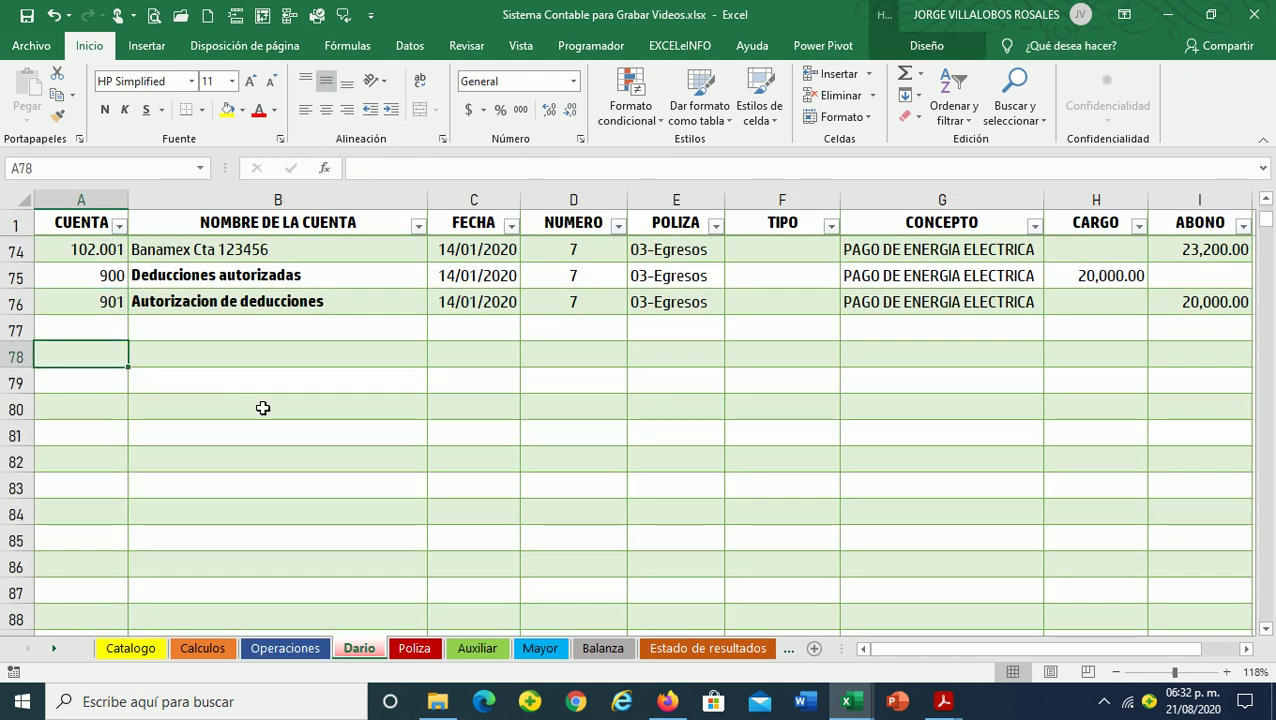
{"action": "type", "text": "600"}
{"action": "key", "text": "Return"}
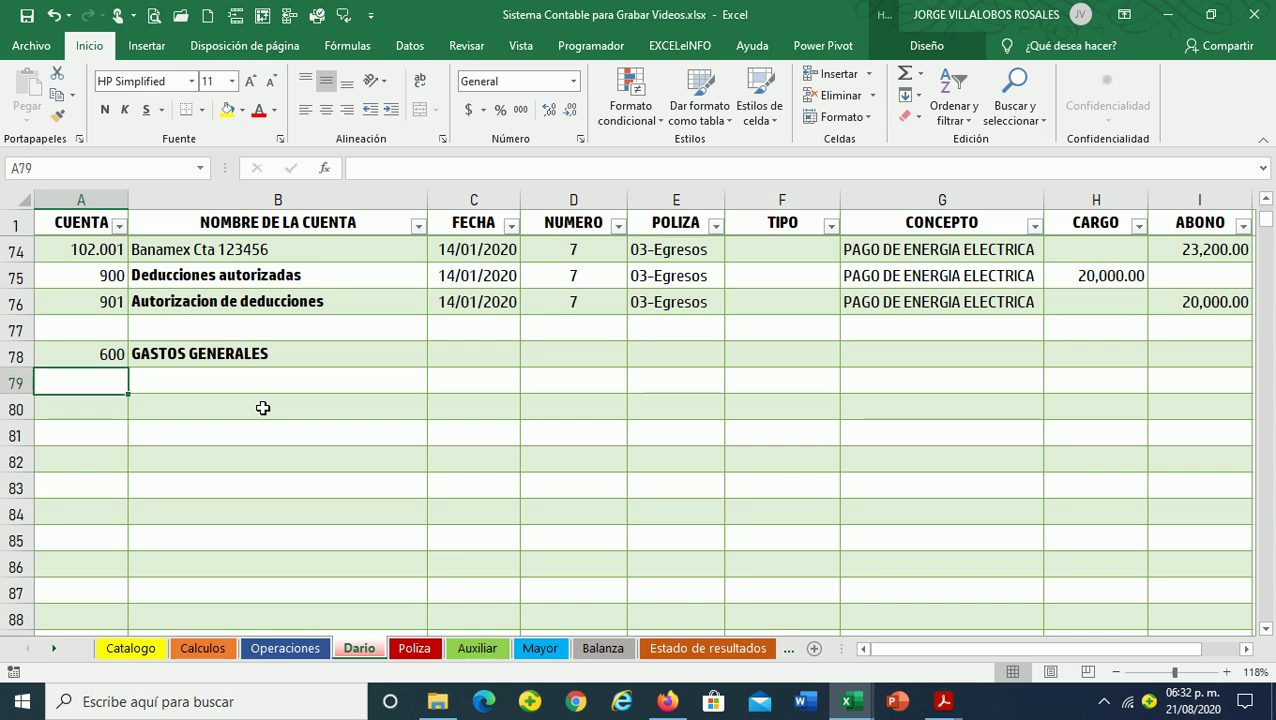
{"action": "left_click", "coordinate": [130, 648]}
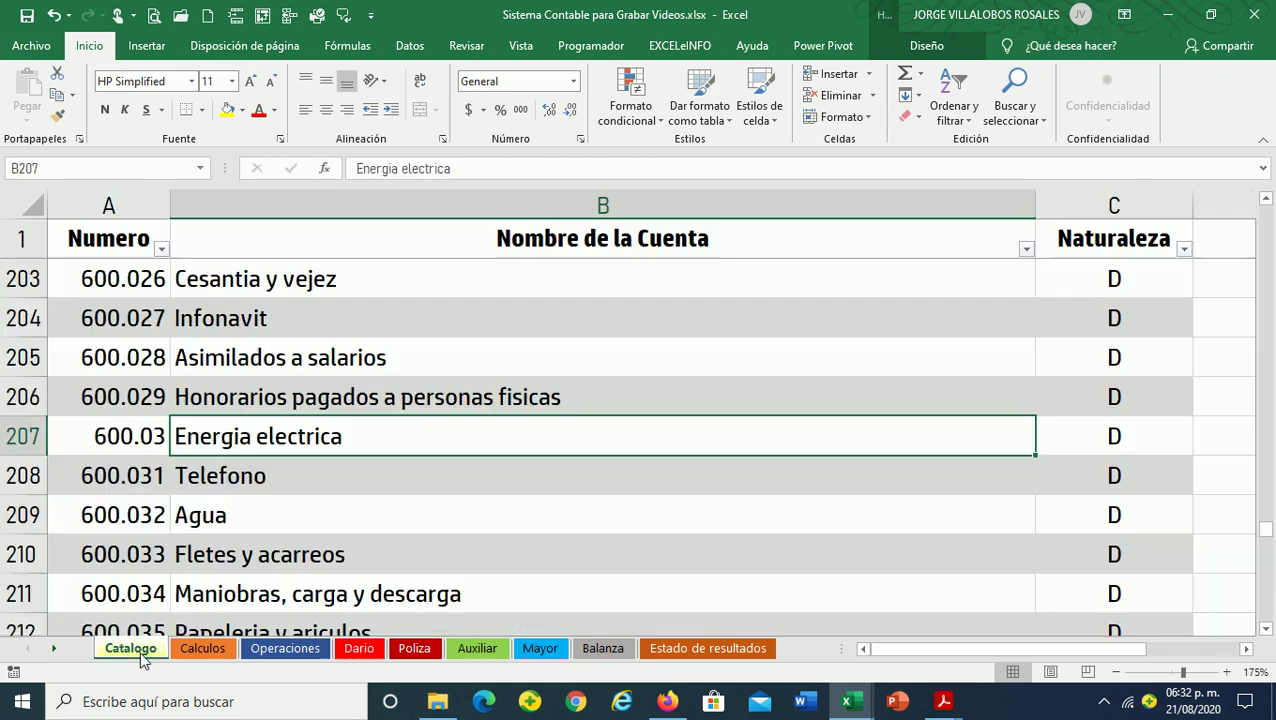
{"action": "scroll", "coordinate": [309, 432], "scroll_direction": "down", "scroll_amount": 1}
{"action": "left_click", "coordinate": [256, 360]}
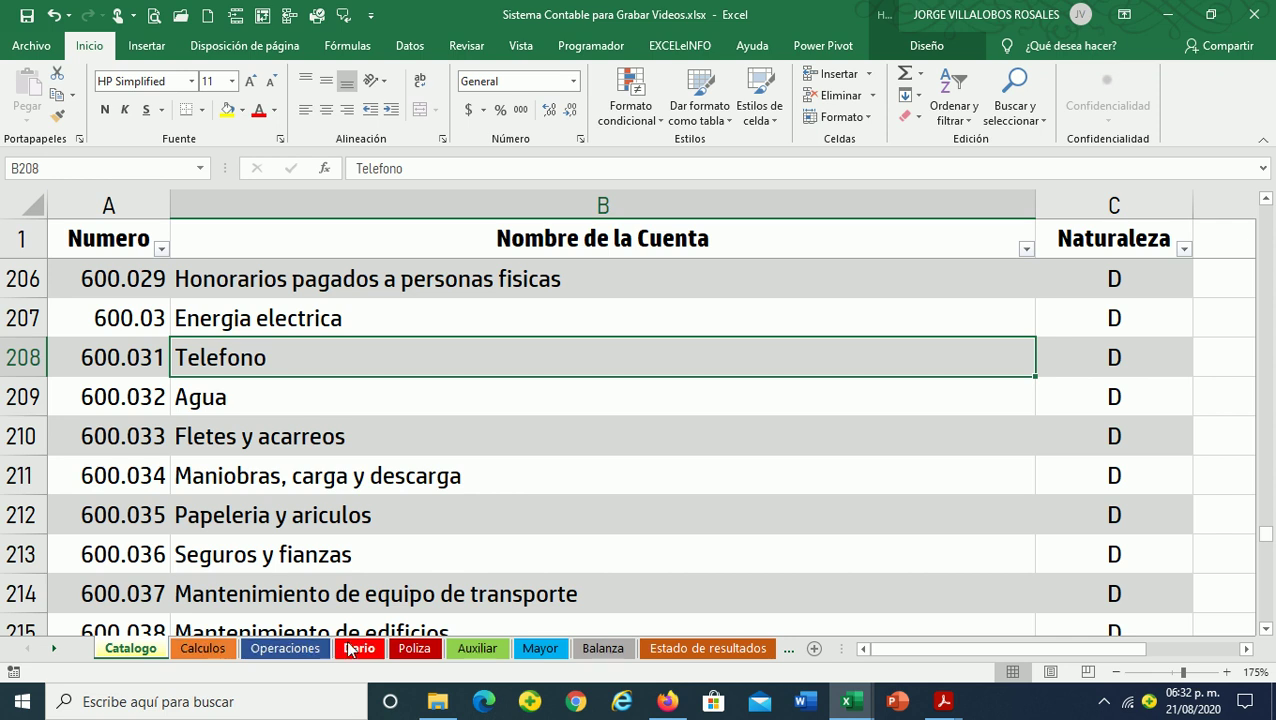
{"action": "left_click", "coordinate": [372, 647]}
Enter accounts 600.031, 111, 111.001, 102 and 102.001 in A79:A83
{"action": "type", "text": "600.031"}
{"action": "key", "text": "Return"}
{"action": "type", "text": "111"}
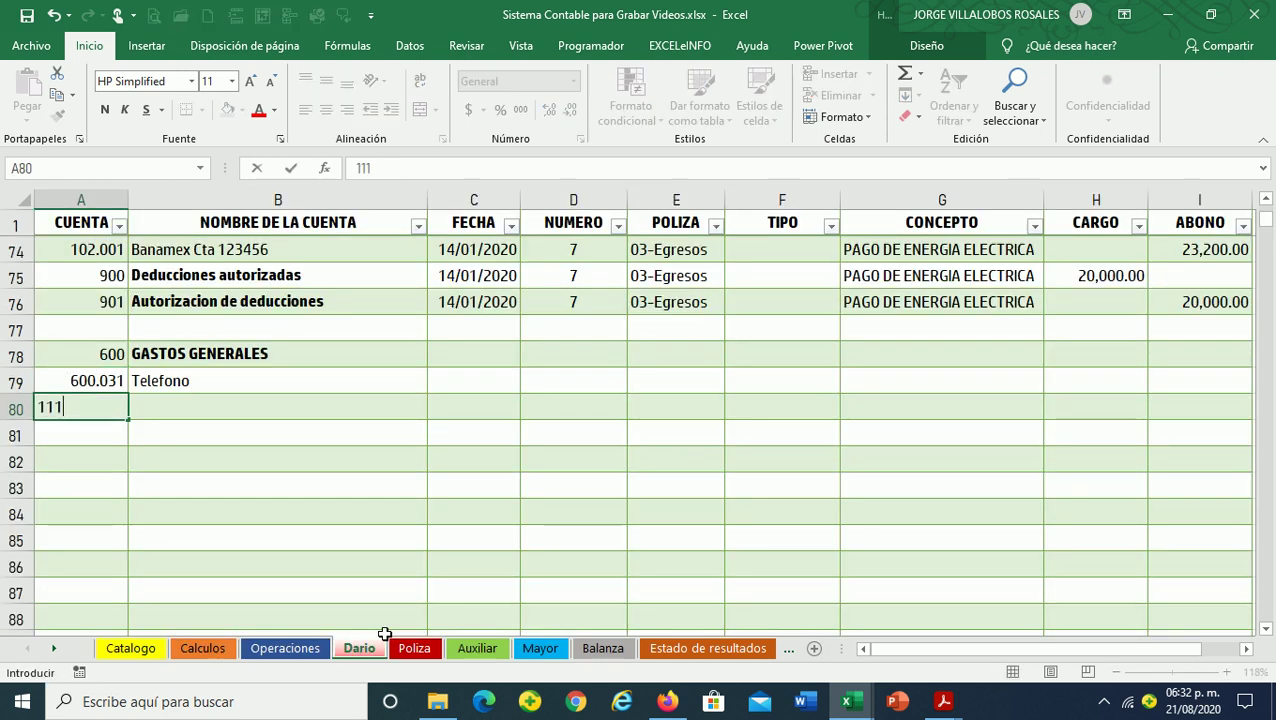
{"action": "key", "text": "Return"}
{"action": "type", "text": "11.001"}
{"action": "key", "text": "Return"}
{"action": "key", "text": "Up"}
{"action": "key", "text": "Right"}
{"action": "key", "text": "Down"}
{"action": "key", "text": "Right"}
{"action": "key", "text": "Home"}
{"action": "type", "text": "102"}
{"action": "key", "text": "Return"}
{"action": "type", "text": "102.001"}
{"action": "key", "text": "Return"}
{"action": "key", "text": "Up"}
{"action": "key", "text": "Up"}
{"action": "key", "text": "Up"}
{"action": "key", "text": "Up"}
{"action": "key", "text": "Up"}
{"action": "key", "text": "Right"}
{"action": "key", "text": "Right"}
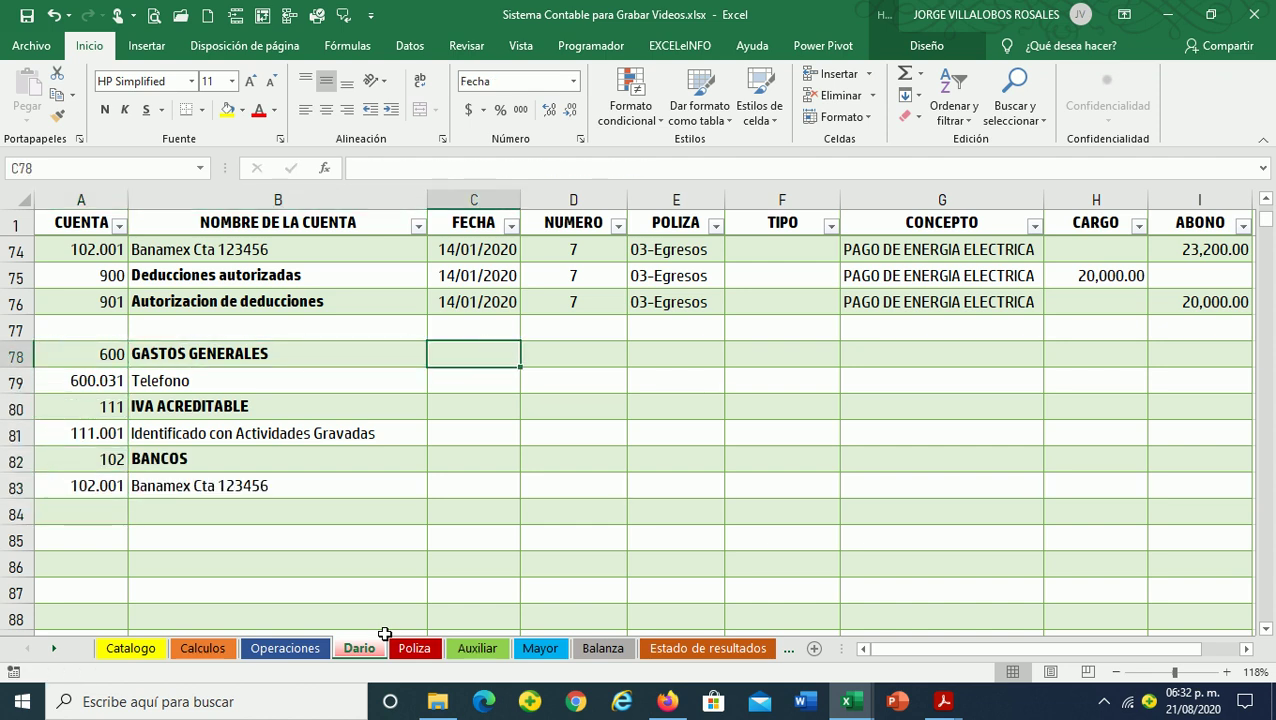
Give row 78 date 14/01/2020, entry number 8 and poliza type 03-Egresos
{"action": "left_click", "coordinate": [295, 648]}
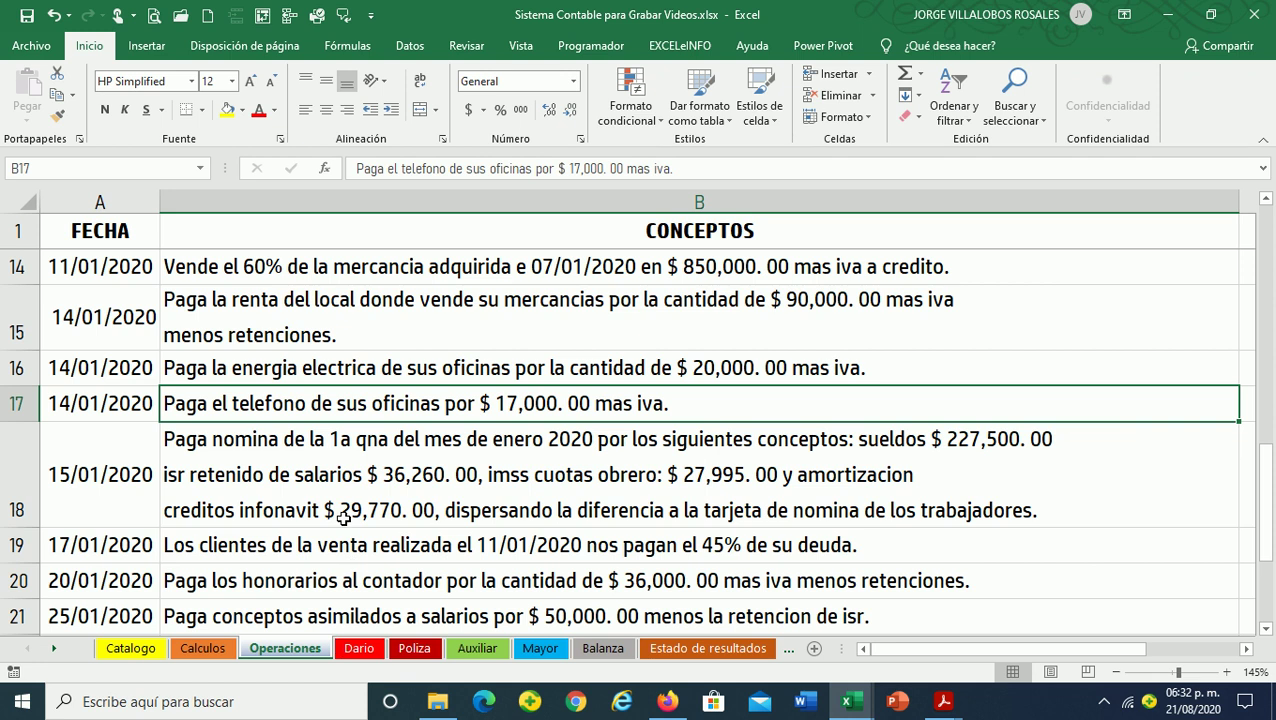
{"action": "left_click", "coordinate": [358, 648]}
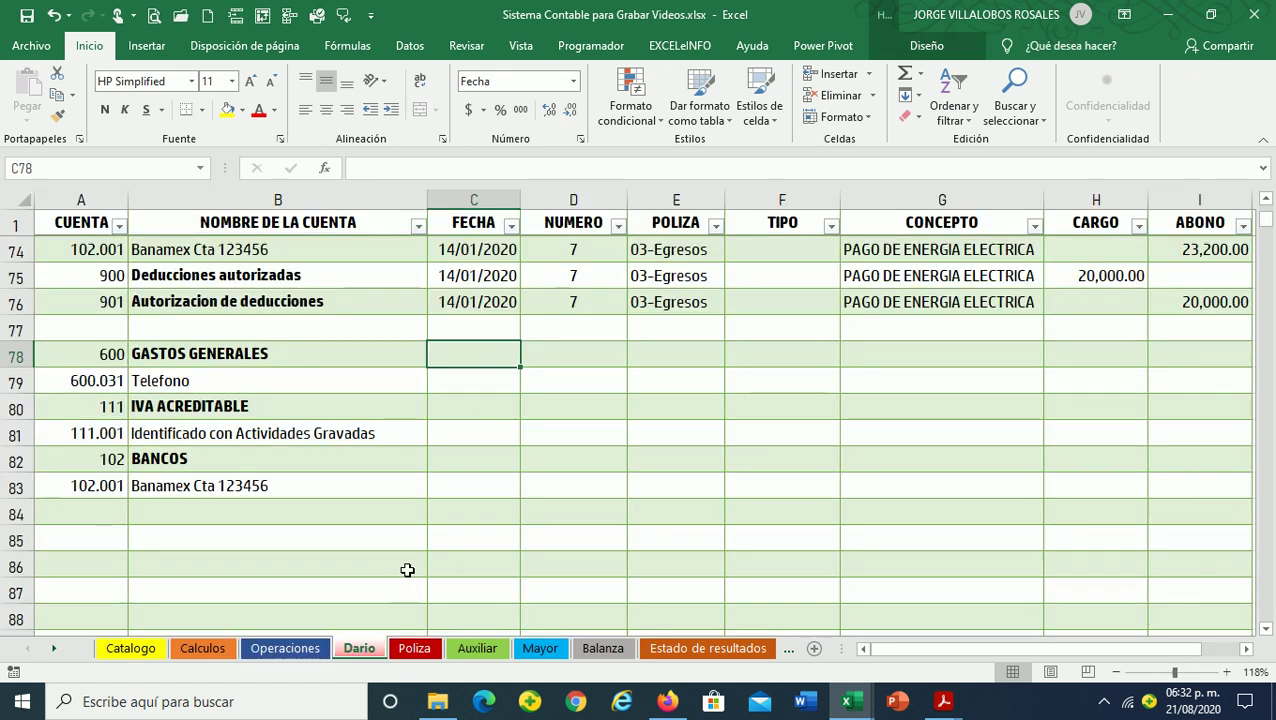
{"action": "type", "text": "14/01/2020"}
{"action": "key", "text": "Tab"}
{"action": "type", "text": "8"}
{"action": "key", "text": "Return"}
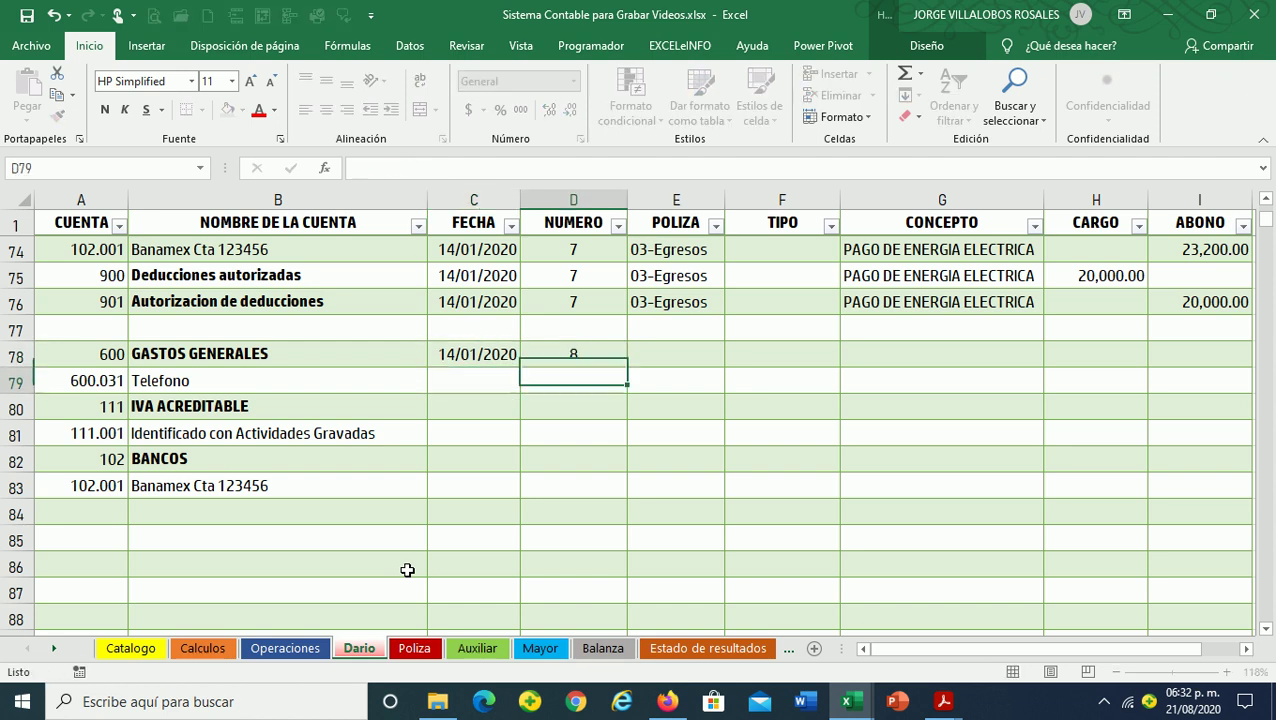
{"action": "key", "text": "Up"}
{"action": "key", "text": "Right"}
{"action": "left_click", "coordinate": [733, 358]}
{"action": "left_click", "coordinate": [645, 405]}
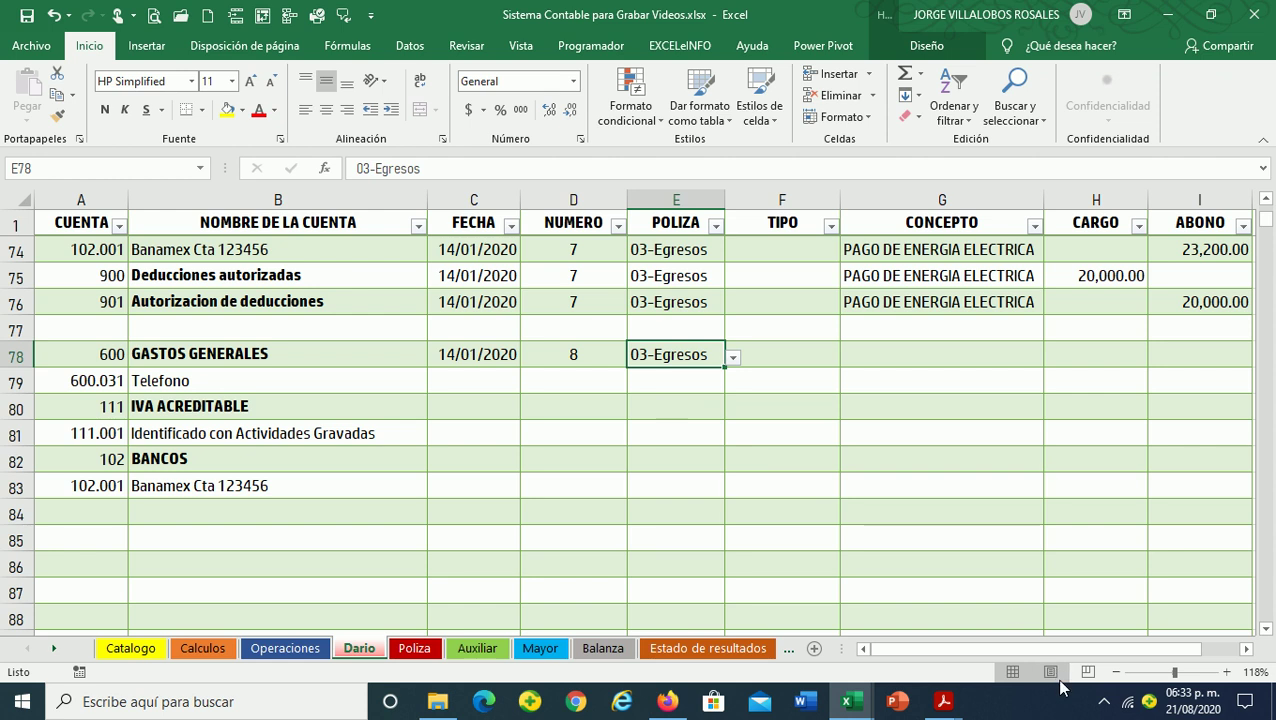
{"action": "left_click", "coordinate": [1104, 701]}
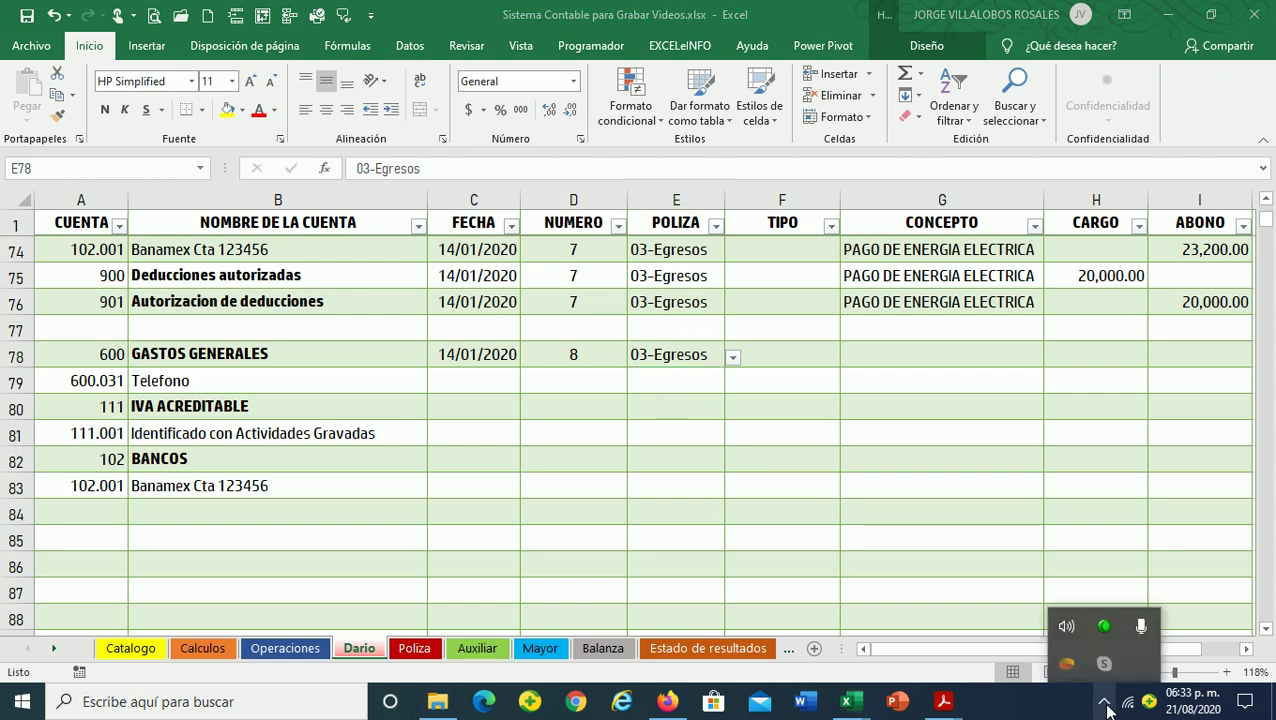
{"action": "left_click", "coordinate": [1104, 630]}
{"action": "left_click", "coordinate": [480, 422]}
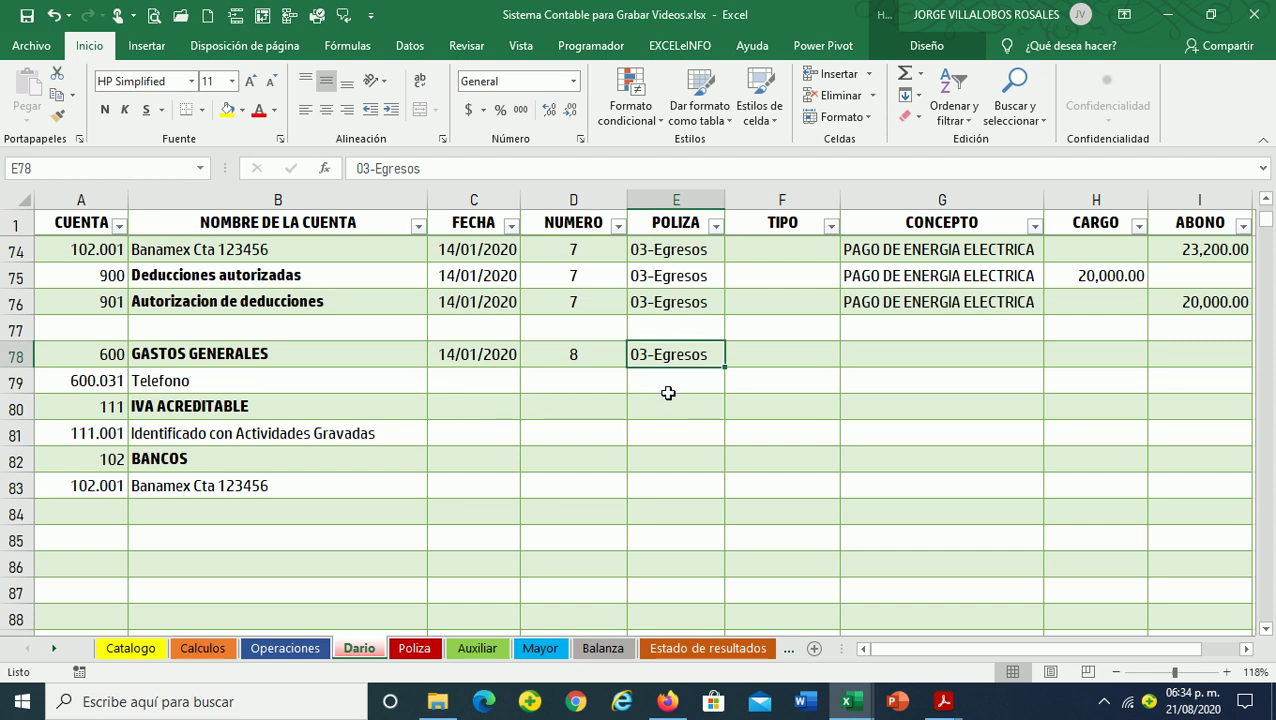
Set concept PAGO DE TELEFONO in G78 and fill C78:G78 down to row 83
{"action": "left_click", "coordinate": [955, 355]}
{"action": "type", "text": "PAGO"}
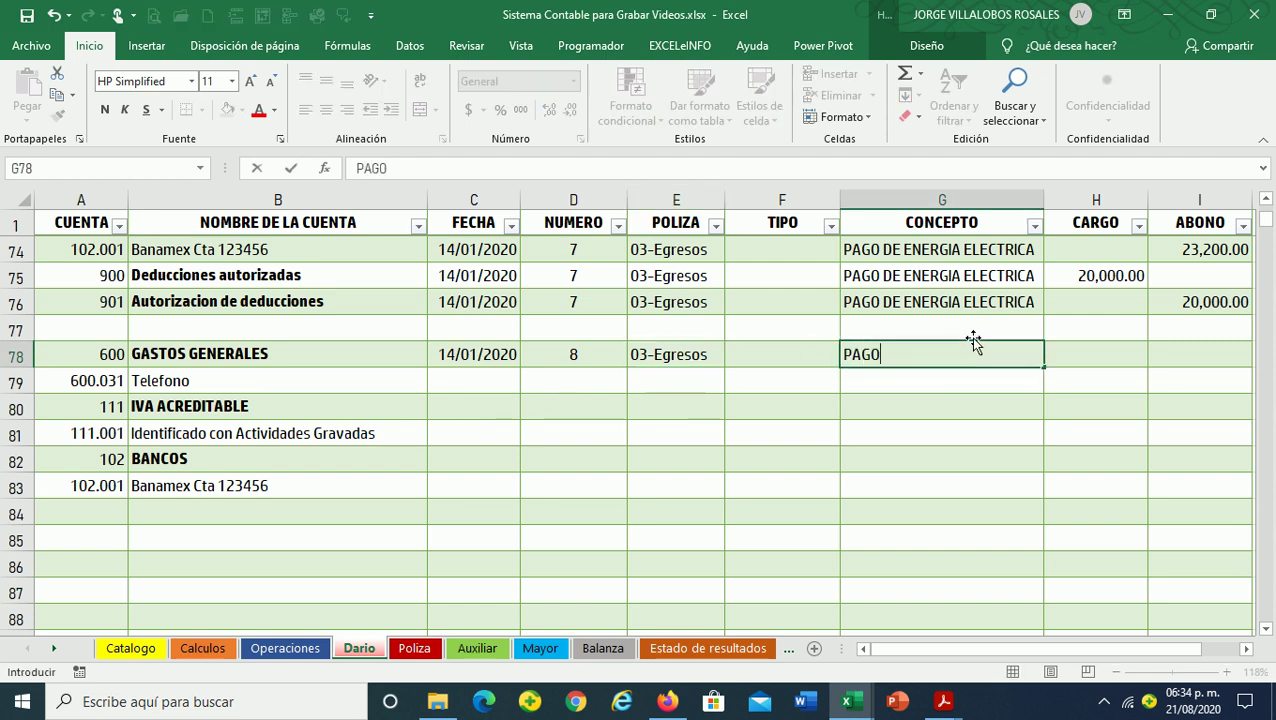
{"action": "type", "text": " DE TELEFONOS"}
{"action": "key", "text": "BackSpace"}
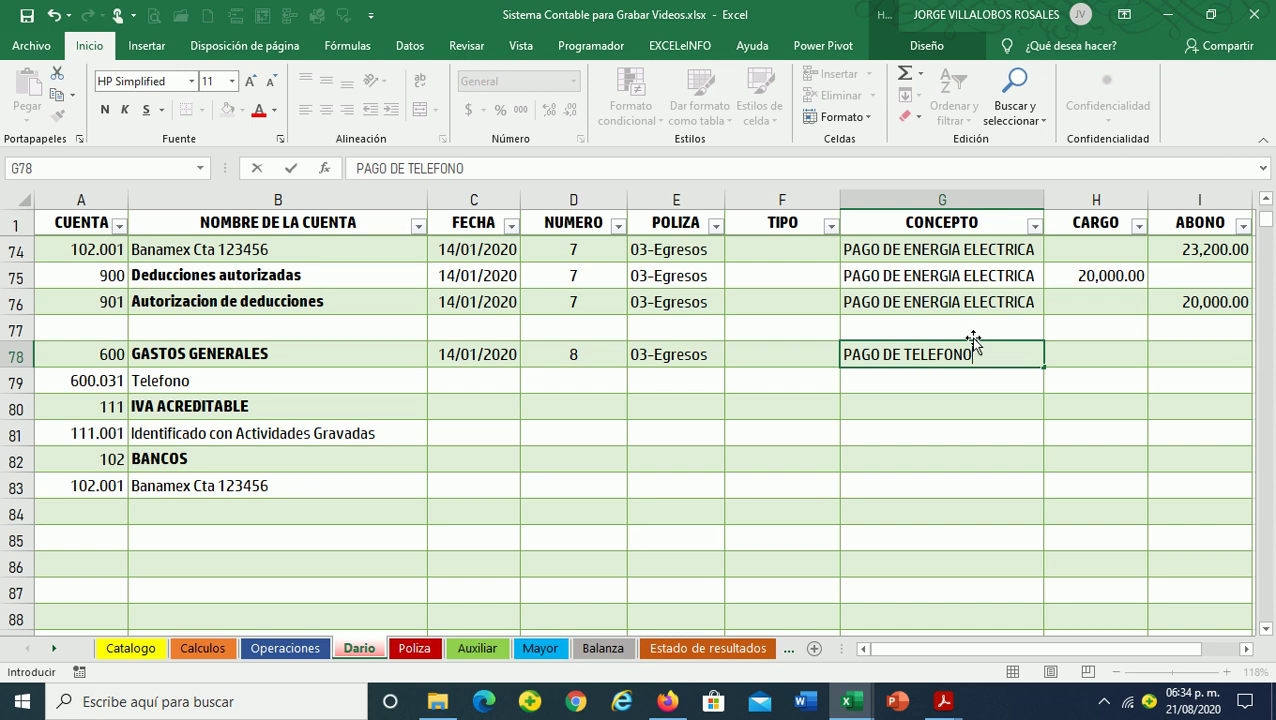
{"action": "key", "text": "Return"}
{"action": "key", "text": "Left"}
{"action": "key", "text": "Left"}
{"action": "key", "text": "Left"}
{"action": "key", "text": "Left"}
{"action": "key", "text": "Up"}
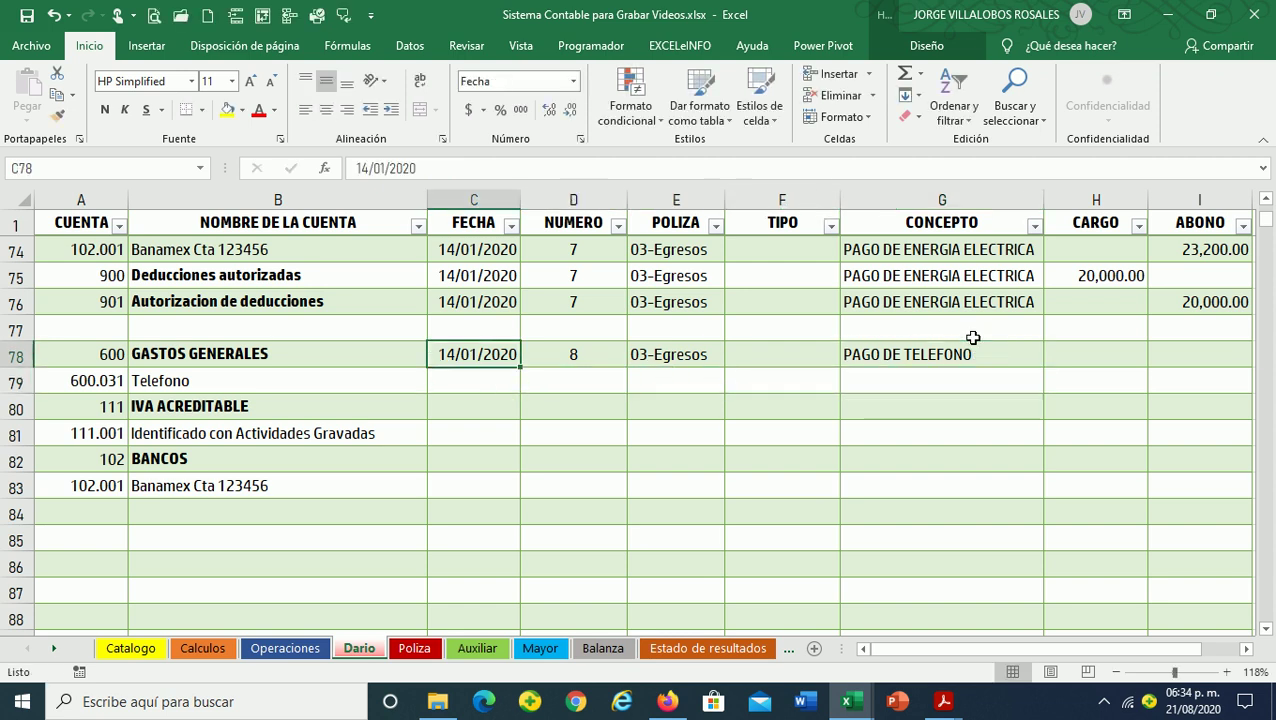
{"action": "key", "text": "shift+Right"}
{"action": "key", "text": "shift+Right"}
{"action": "key", "text": "shift+Right"}
{"action": "key", "text": "shift+Down"}
{"action": "key", "text": "shift+Down"}
{"action": "key", "text": "shift+Down"}
{"action": "key", "text": "shift+Down"}
{"action": "key", "text": "shift+Down"}
{"action": "key", "text": "ctrl+j"}
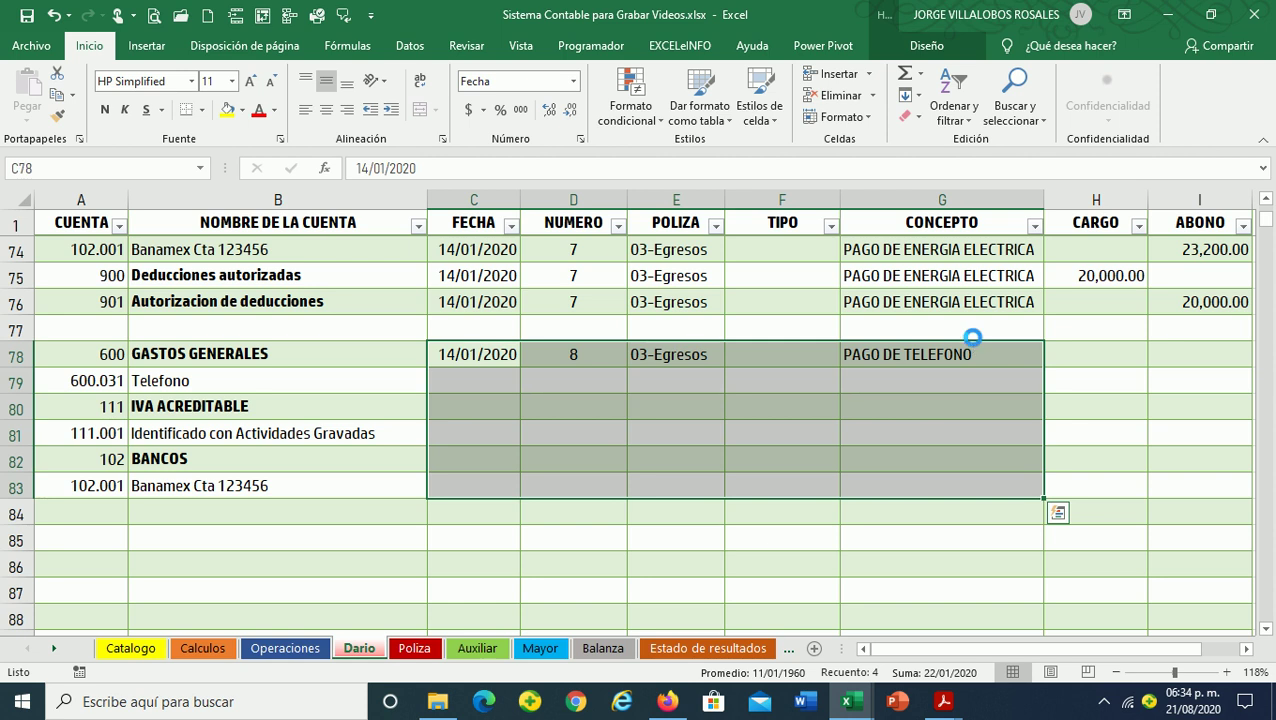
{"action": "key", "text": "Right"}
{"action": "key", "text": "Right"}
{"action": "key", "text": "Right"}
{"action": "key", "text": "Right"}
{"action": "key", "text": "Right"}
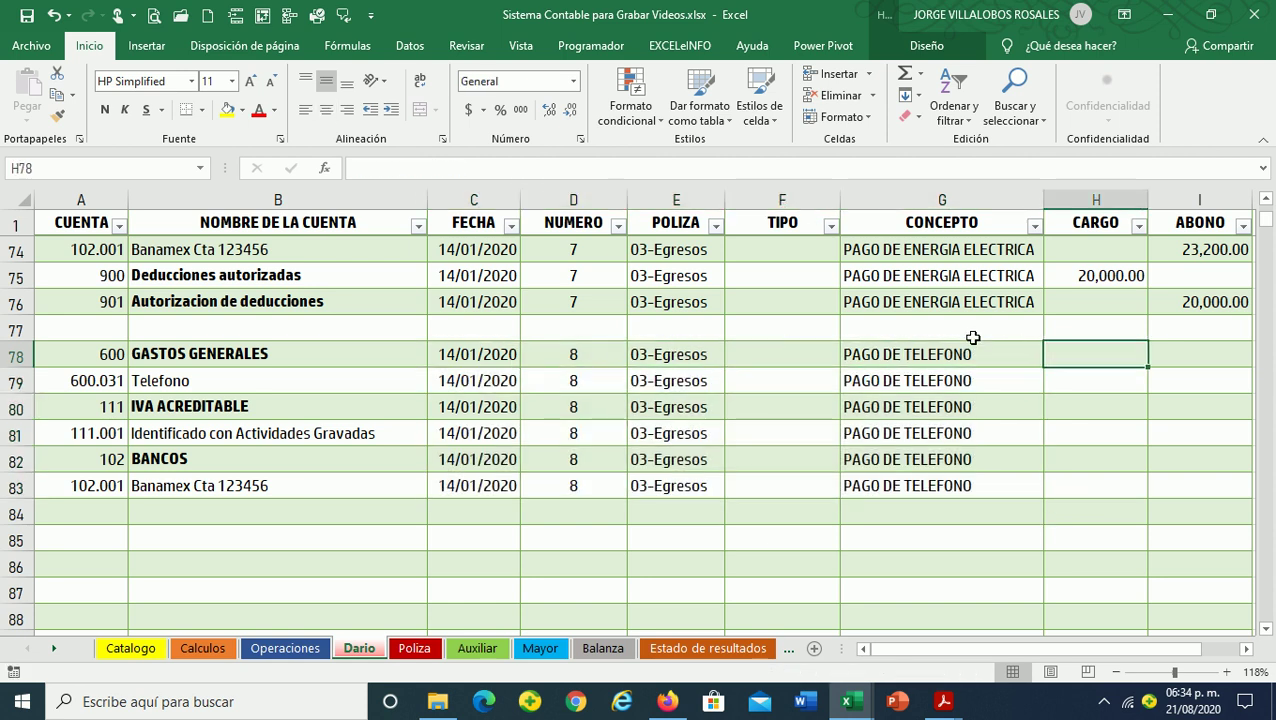
Enter the 17,000.00 telephone debit on the Telefono row
{"action": "key", "text": "Down"}
{"action": "key", "text": "Left"}
{"action": "key", "text": "Left"}
{"action": "key", "text": "Left"}
{"action": "key", "text": "Right"}
{"action": "key", "text": "Right"}
{"action": "key", "text": "Right"}
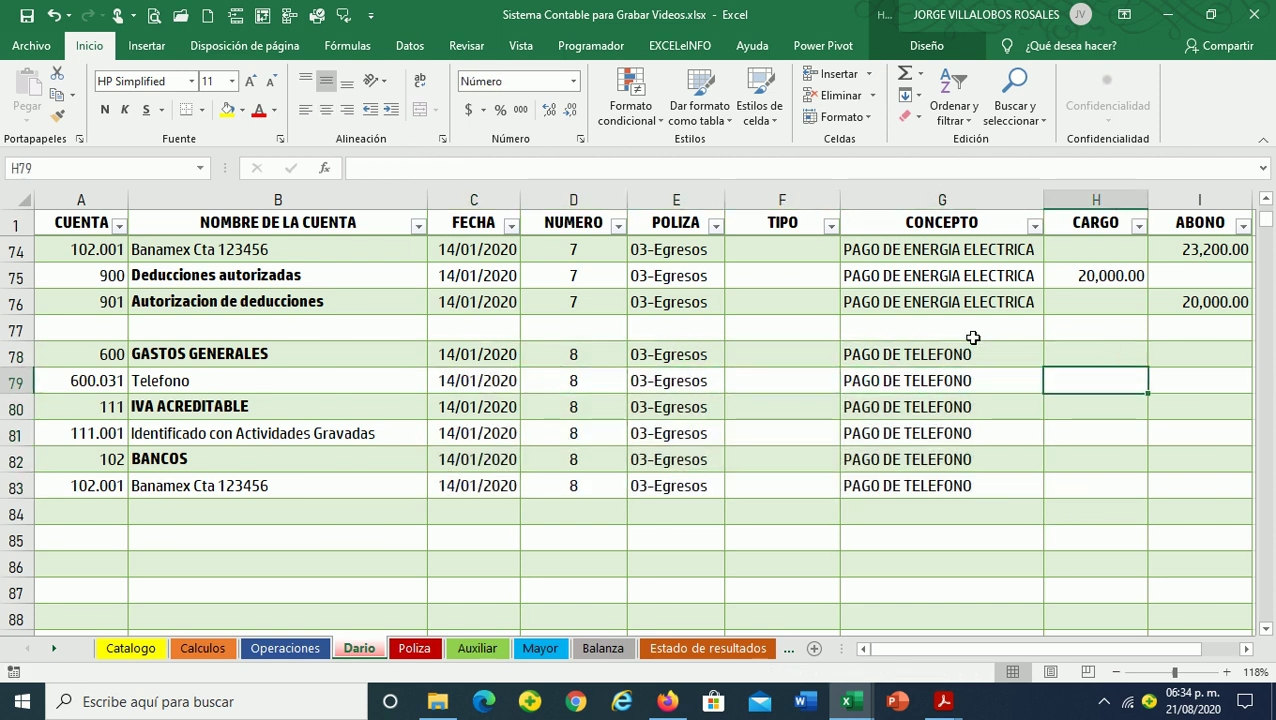
{"action": "type", "text": "17000"}
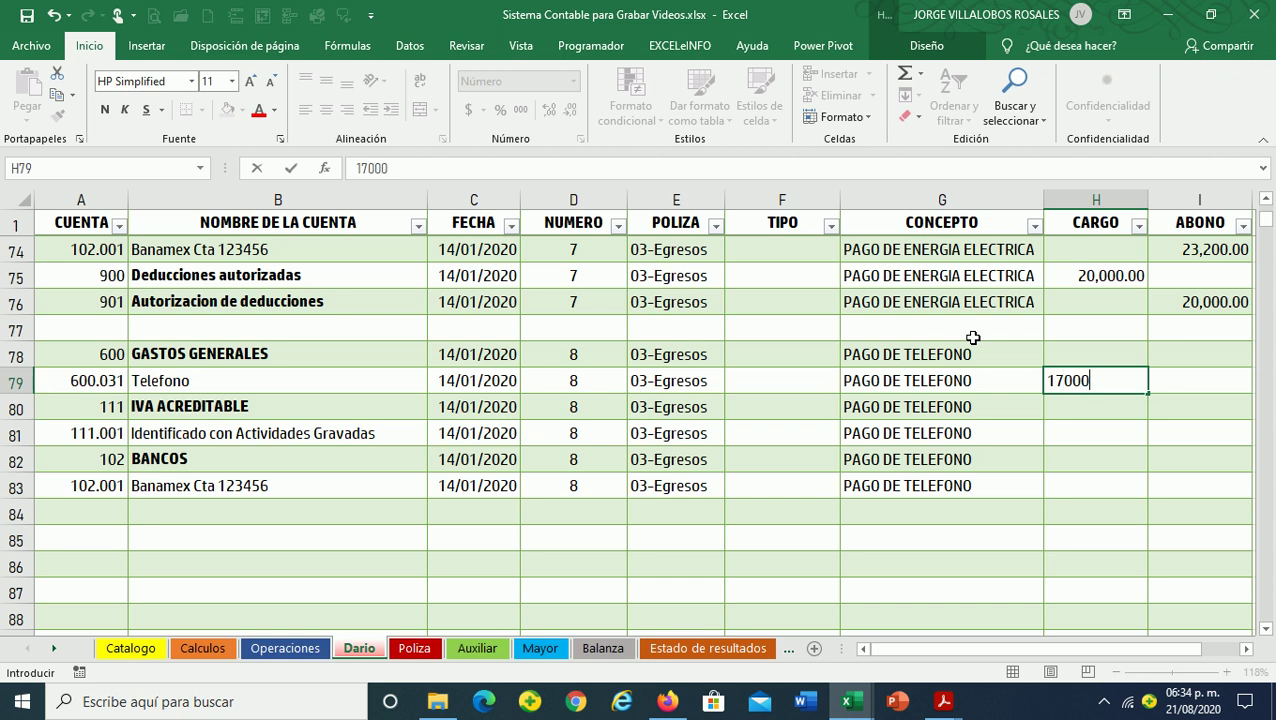
{"action": "key", "text": "Return"}
Add the VAT debit in H81 as a 16% formula on the telephone amount
{"action": "key", "text": "Left"}
{"action": "key", "text": "Left"}
{"action": "key", "text": "Left"}
{"action": "key", "text": "Left"}
{"action": "key", "text": "Left"}
{"action": "key", "text": "Left"}
{"action": "key", "text": "Left"}
{"action": "key", "text": "Down"}
{"action": "key", "text": "Right"}
{"action": "key", "text": "Right"}
{"action": "key", "text": "Right"}
{"action": "key", "text": "Right"}
{"action": "key", "text": "Right"}
{"action": "key", "text": "Right"}
{"action": "key", "text": "Right"}
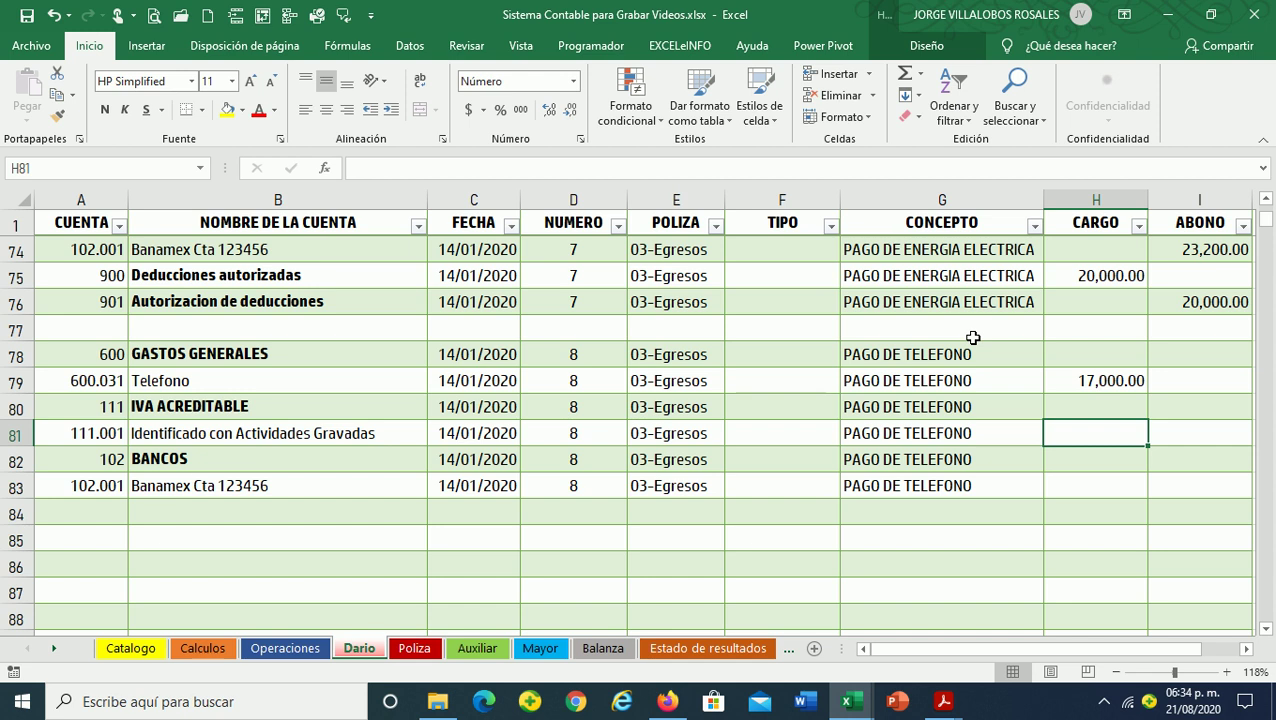
{"action": "type", "text": "="}
{"action": "key", "text": "Up"}
{"action": "key", "text": "Up"}
{"action": "type", "text": "*.16"}
{"action": "key", "text": "Return"}
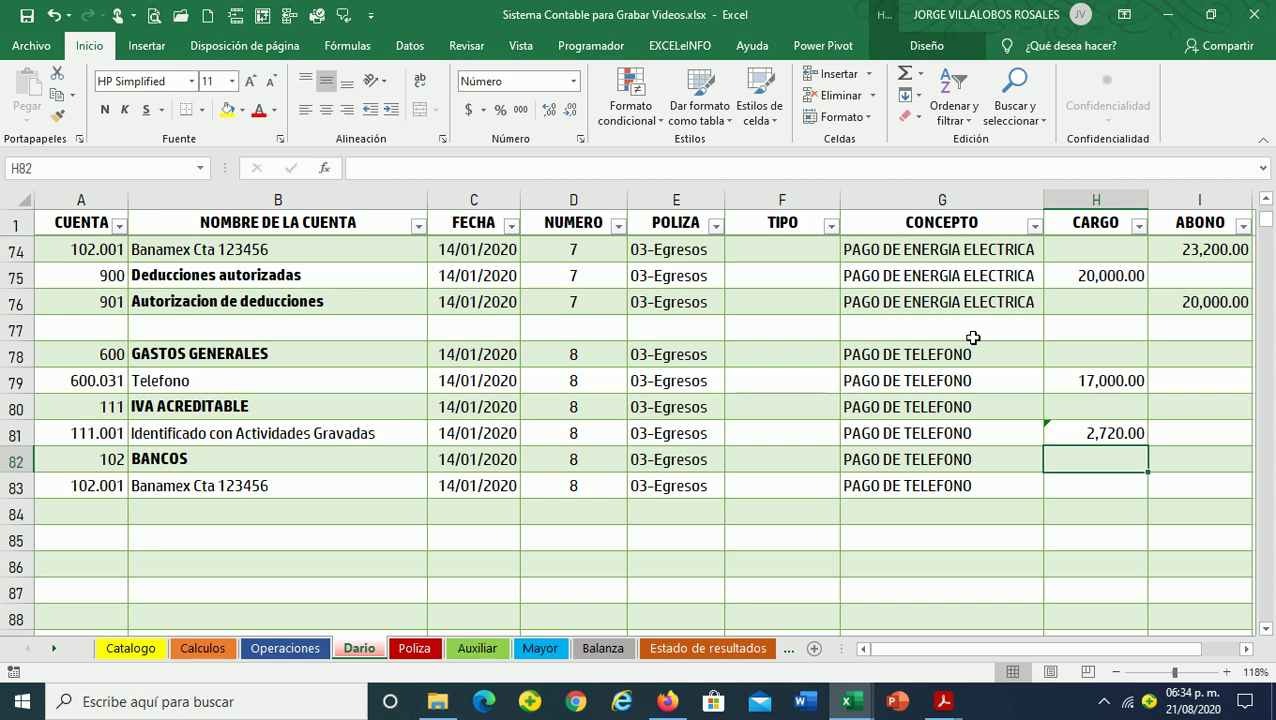
Credit Banamex 19,720.00 with a formula adding the telephone debit H79 and VAT H81
{"action": "key", "text": "Left"}
{"action": "key", "text": "Left"}
{"action": "key", "text": "Left"}
{"action": "key", "text": "Left"}
{"action": "key", "text": "Left"}
{"action": "key", "text": "Down"}
{"action": "key", "text": "Right"}
{"action": "key", "text": "Right"}
{"action": "key", "text": "Right"}
{"action": "key", "text": "Right"}
{"action": "key", "text": "Right"}
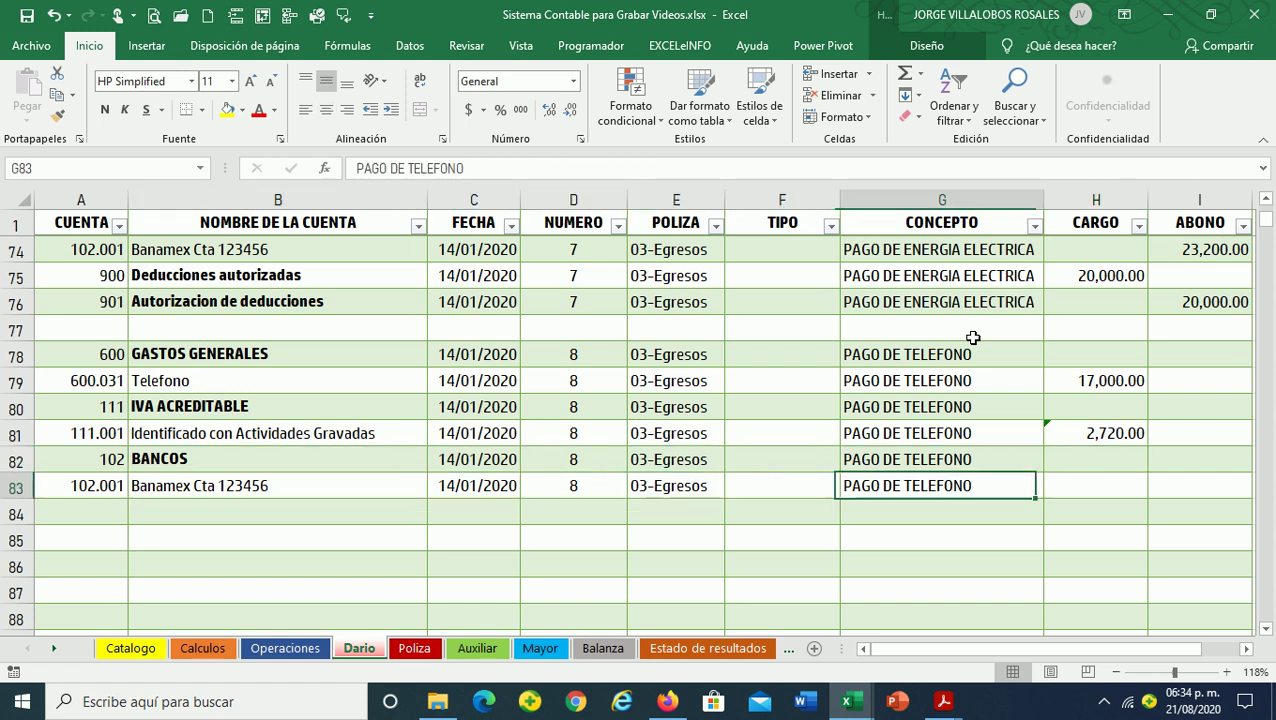
{"action": "key", "text": "Right"}
{"action": "key", "text": "Right"}
{"action": "type", "text": "="}
{"action": "key", "text": "Left"}
{"action": "key", "text": "Up"}
{"action": "key", "text": "Up"}
{"action": "key", "text": "Up"}
{"action": "key", "text": "Up"}
{"action": "type", "text": "+"}
{"action": "key", "text": "Left"}
{"action": "key", "text": "Up"}
{"action": "key", "text": "Up"}
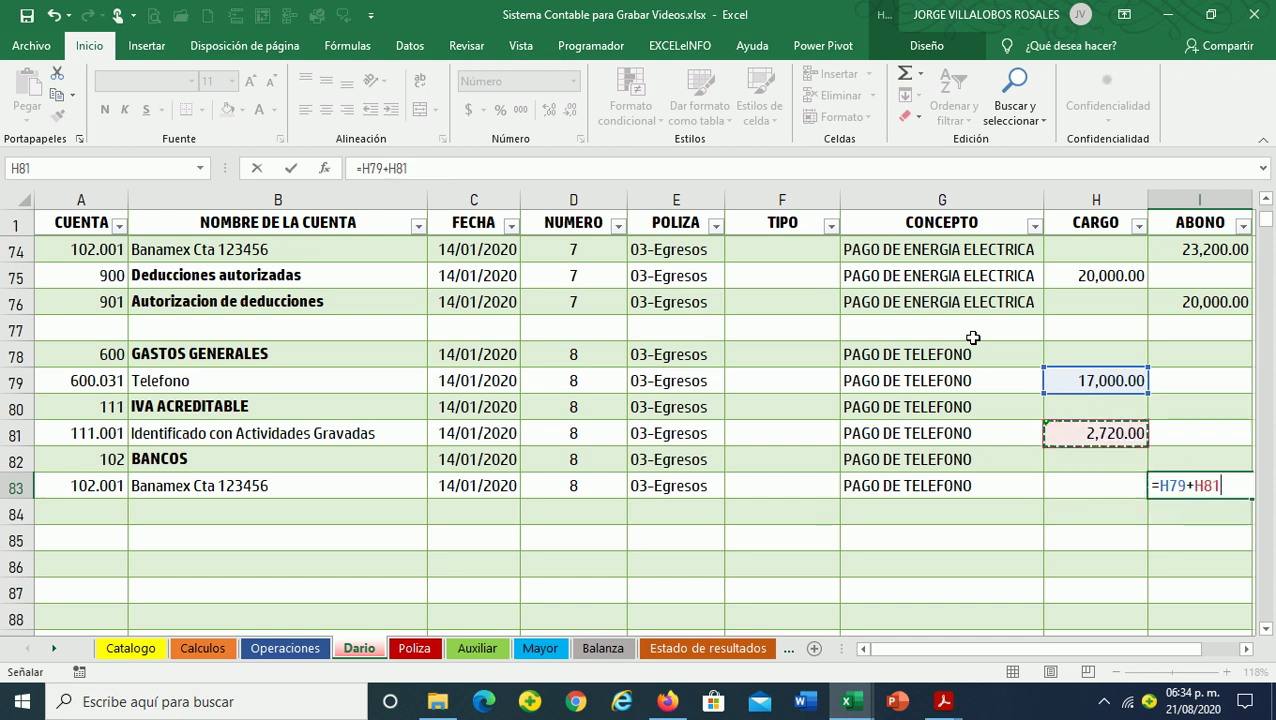
{"action": "key", "text": "Return"}
{"action": "key", "text": "Up"}
{"action": "key", "text": "Left"}
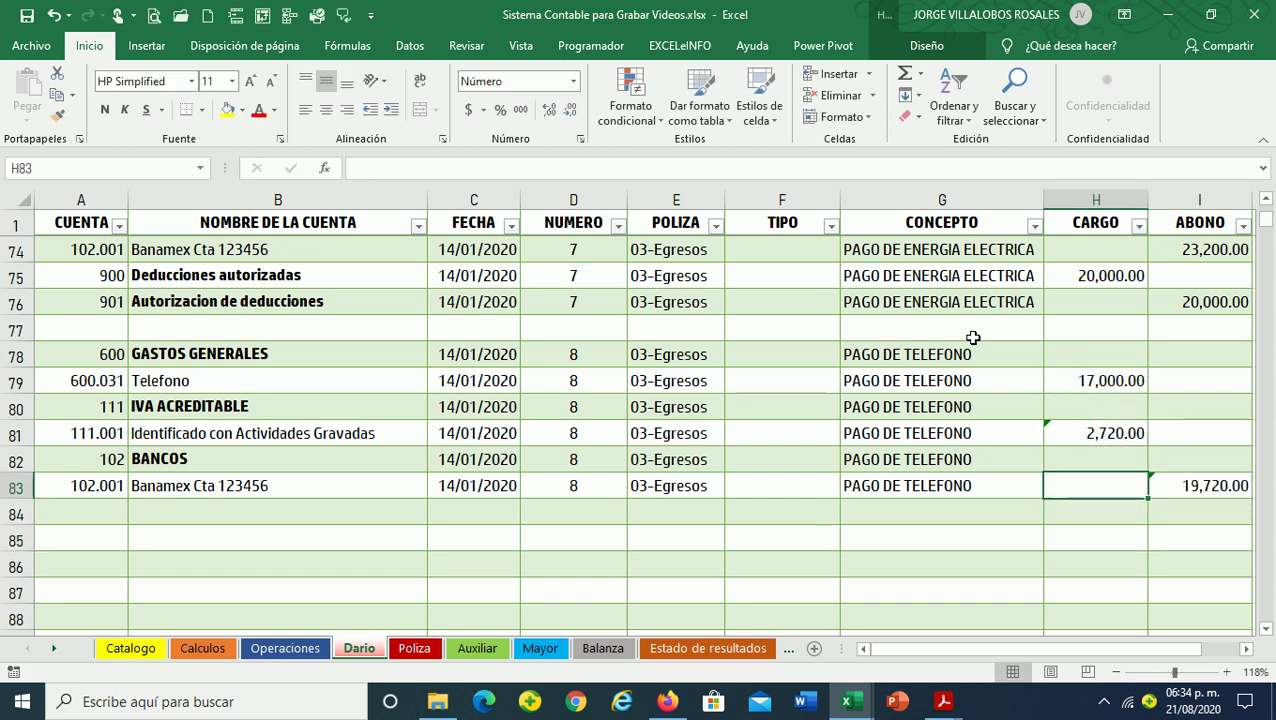
Enter memo accounts 900 Deducciones autorizadas and 901 on the next two rows
{"action": "key", "text": "Left"}
{"action": "key", "text": "Left"}
{"action": "key", "text": "Left"}
{"action": "key", "text": "Left"}
{"action": "key", "text": "Left"}
{"action": "key", "text": "Left"}
{"action": "key", "text": "Left"}
{"action": "key", "text": "Down"}
{"action": "type", "text": "900"}
{"action": "key", "text": "Return"}
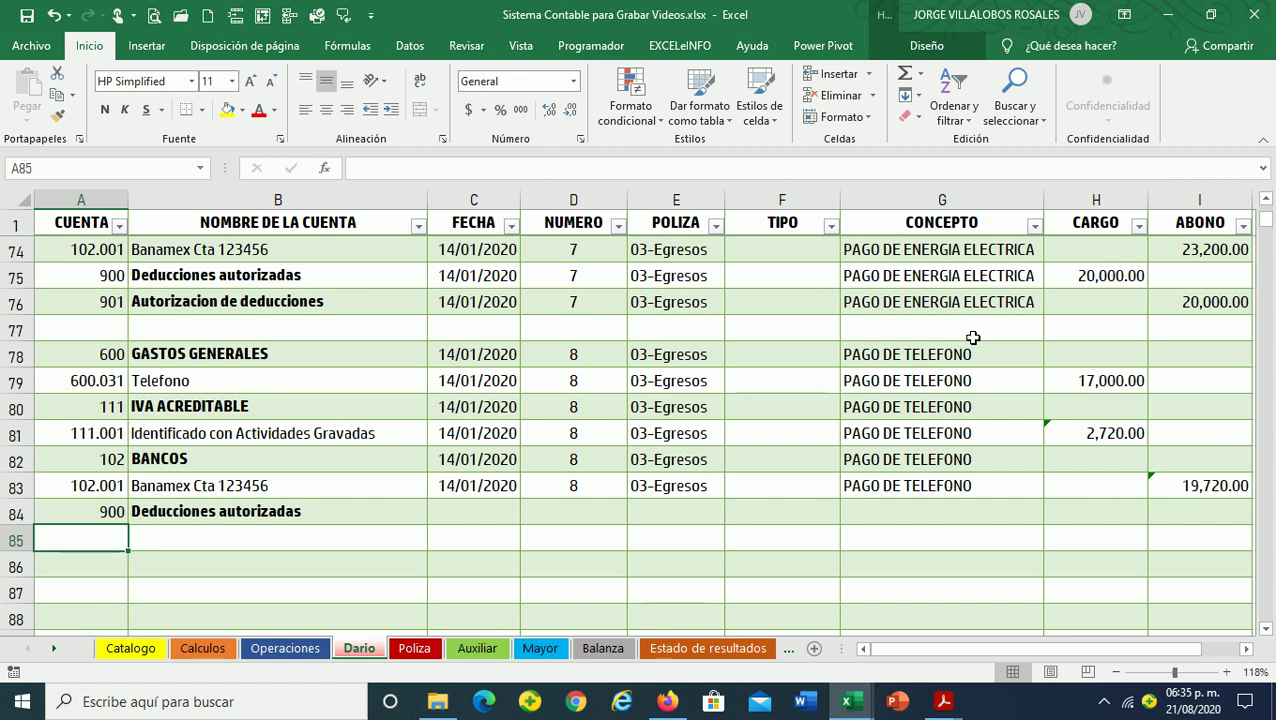
{"action": "type", "text": "901"}
{"action": "key", "text": "Return"}
Enter 17,000 as the account 900 debit and the account 901 credit
{"action": "key", "text": "Up"}
{"action": "key", "text": "Up"}
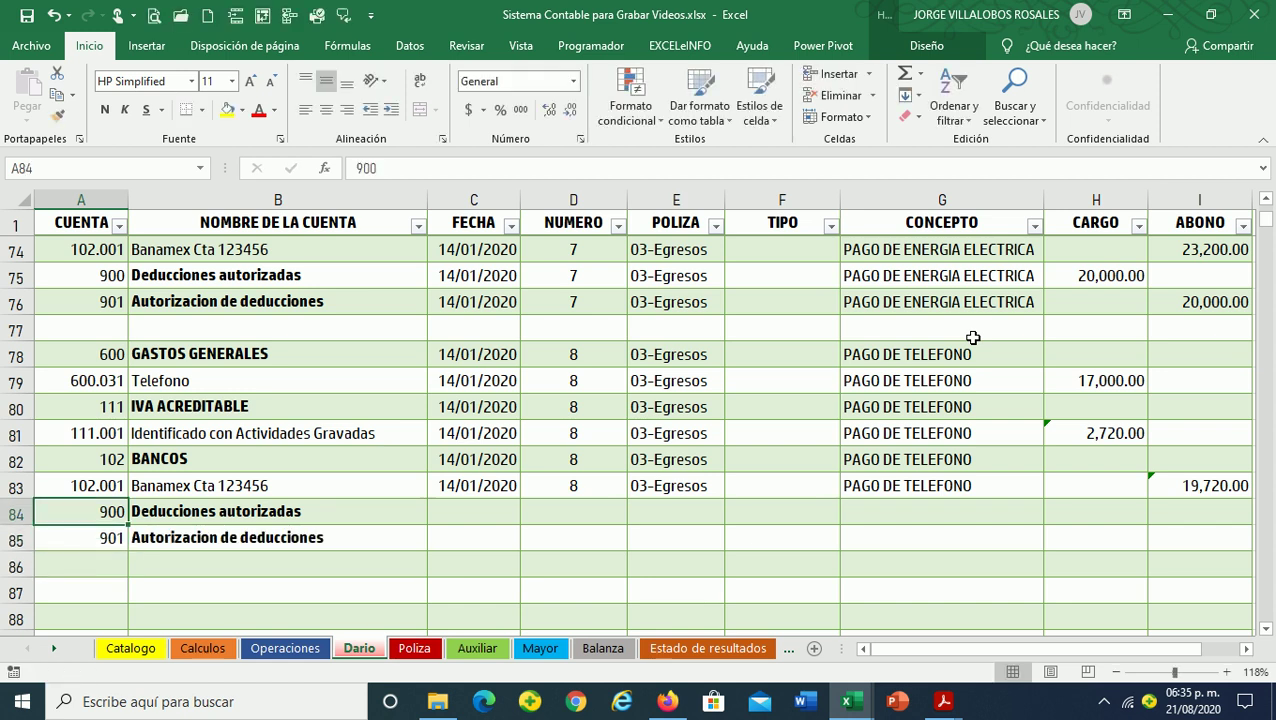
{"action": "key", "text": "Right"}
{"action": "key", "text": "Right"}
{"action": "key", "text": "Right"}
{"action": "key", "text": "Right"}
{"action": "key", "text": "Right"}
{"action": "key", "text": "Right"}
{"action": "key", "text": "Right"}
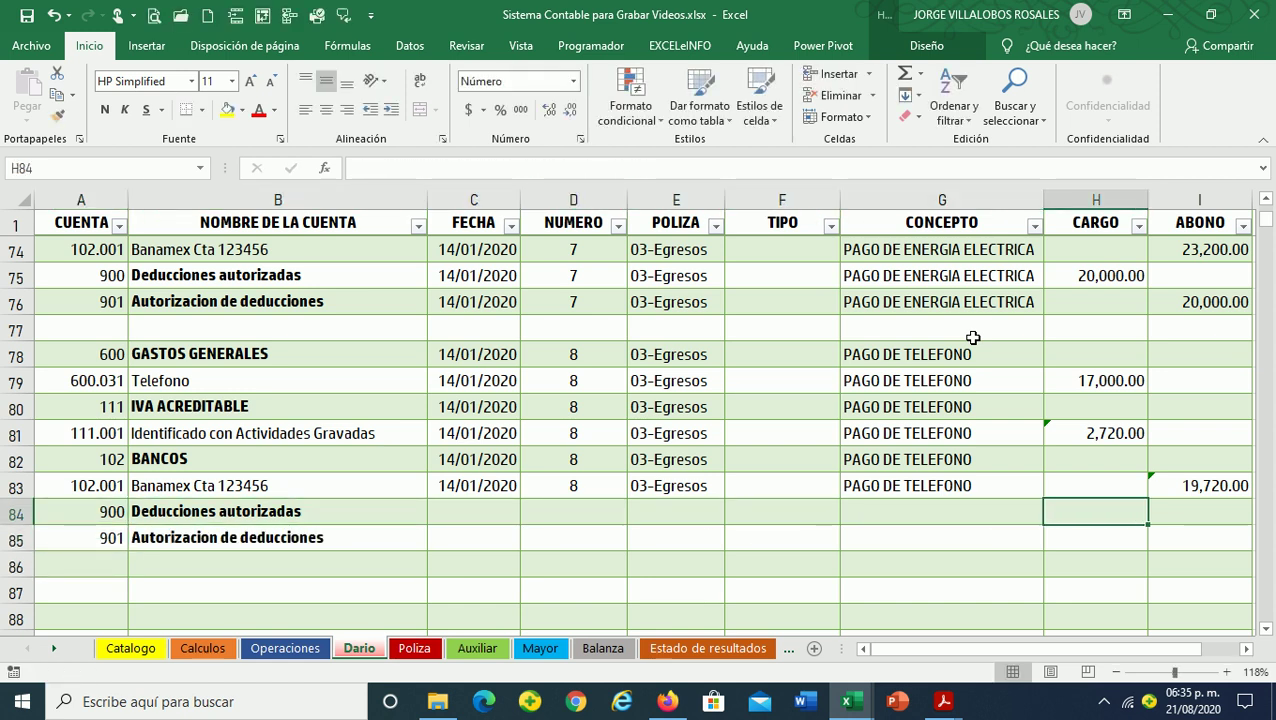
{"action": "type", "text": "17,000"}
{"action": "key", "text": "Return"}
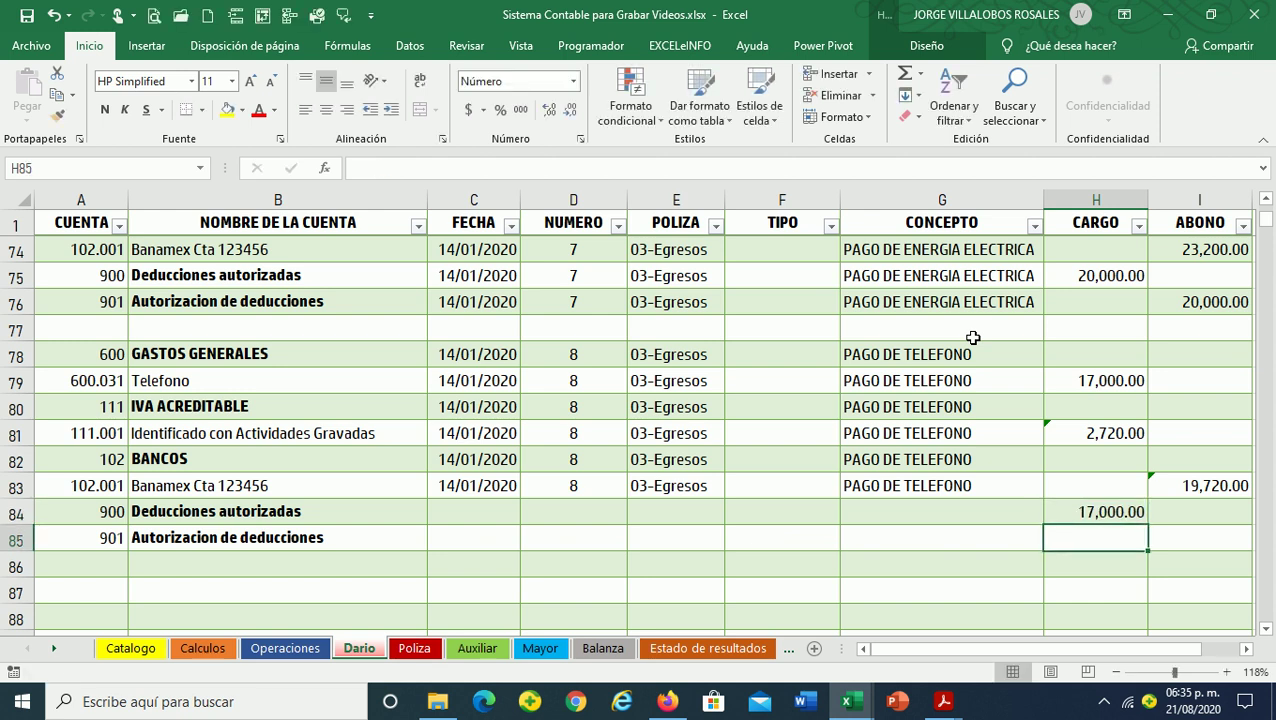
{"action": "key", "text": "Left"}
{"action": "key", "text": "Left"}
{"action": "key", "text": "Right"}
{"action": "key", "text": "Right"}
{"action": "key", "text": "Right"}
{"action": "type", "text": "170000"}
{"action": "key", "text": "Return"}
Fill date, number, poliza and concept down from row 83 with Ctrl+D
{"action": "key", "text": "Up"}
{"action": "key", "text": "Up"}
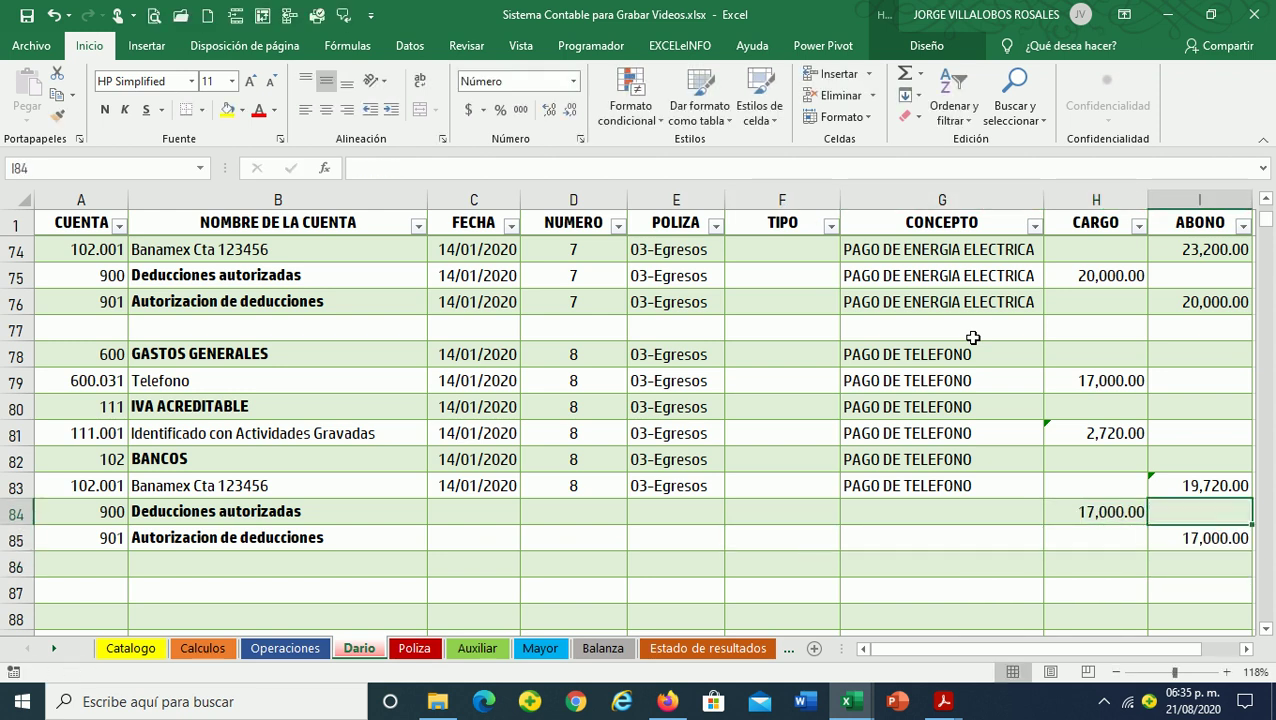
{"action": "key", "text": "Up"}
{"action": "key", "text": "Left"}
{"action": "key", "text": "Left"}
{"action": "key", "text": "Left"}
{"action": "key", "text": "Left"}
{"action": "key", "text": "Left"}
{"action": "key", "text": "Left"}
{"action": "key", "text": "Left"}
{"action": "key", "text": "Right"}
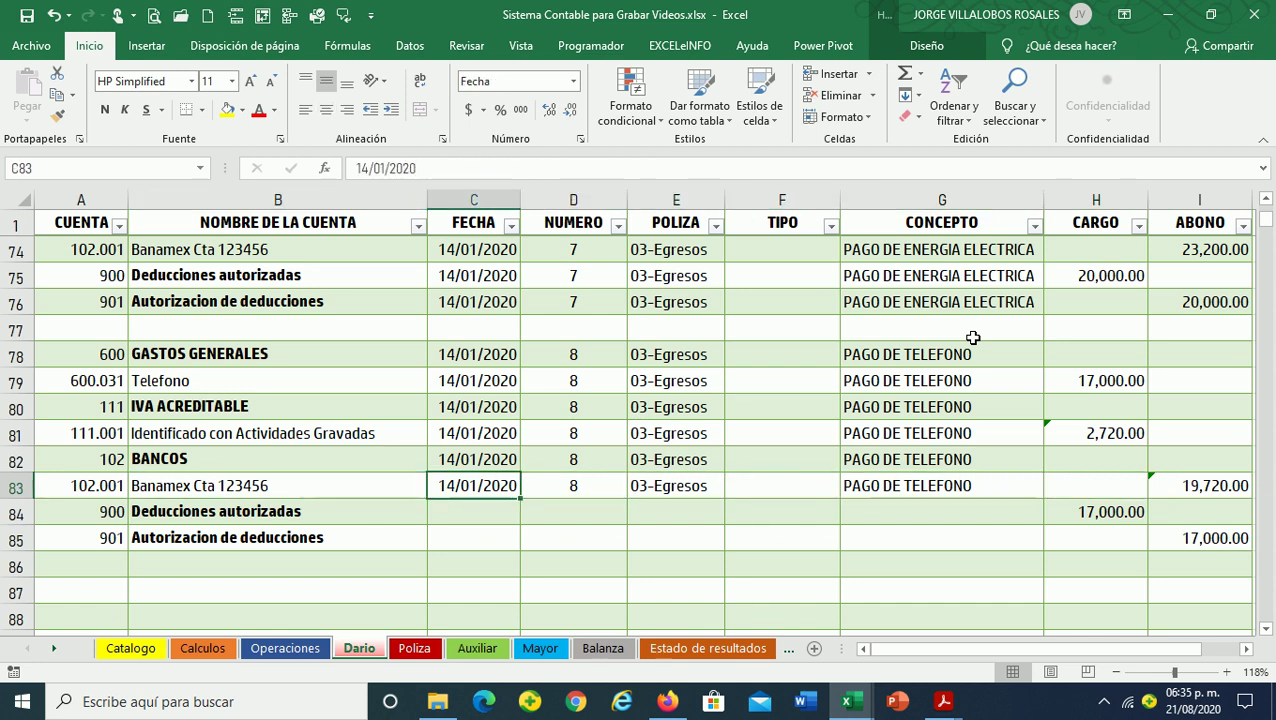
{"action": "key", "text": "shift+Right"}
{"action": "key", "text": "shift+Right"}
{"action": "key", "text": "shift+Right"}
{"action": "key", "text": "shift+Right"}
{"action": "key", "text": "shift+Down"}
{"action": "key", "text": "shift+Down"}
{"action": "key", "text": "ctrl+d"}
{"action": "key", "text": "Left"}
{"action": "key", "text": "Left"}
{"action": "key", "text": "Down"}
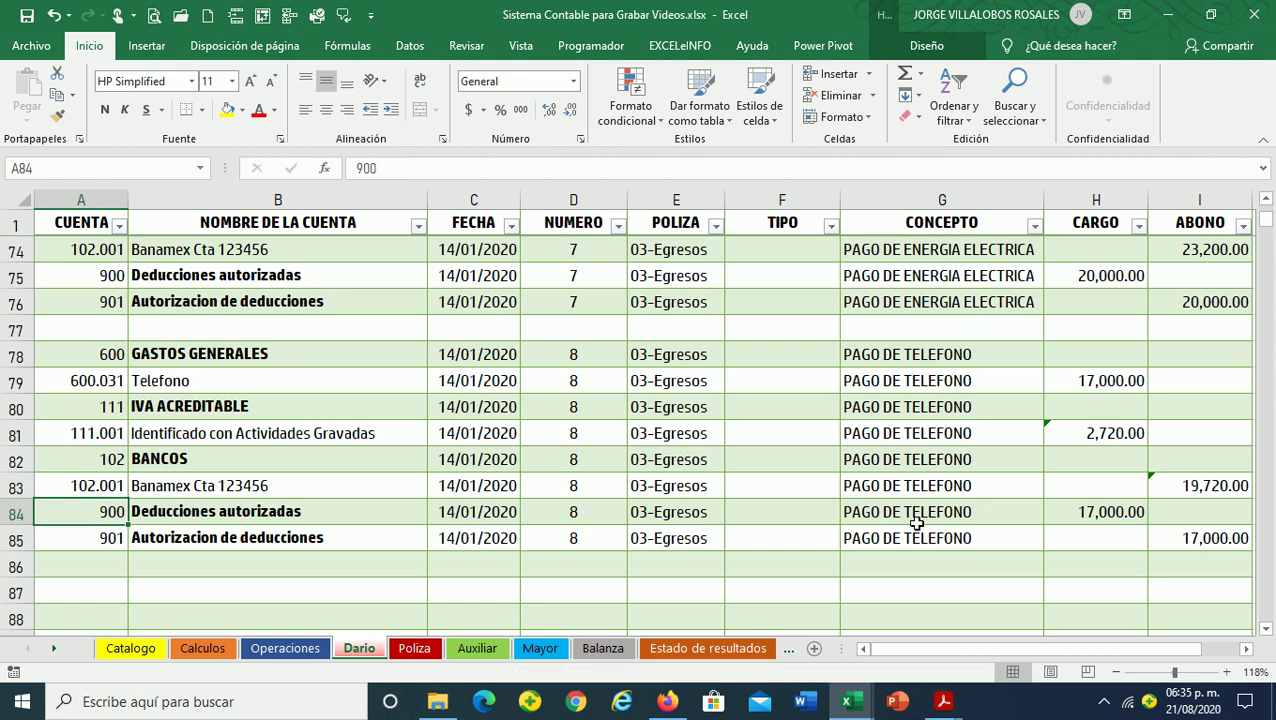
{"action": "scroll", "coordinate": [918, 523], "scroll_direction": "down", "scroll_amount": 1}
{"action": "scroll", "coordinate": [832, 527], "scroll_direction": "down", "scroll_amount": 1}
{"action": "scroll", "coordinate": [487, 464], "scroll_direction": "down", "scroll_amount": 1}
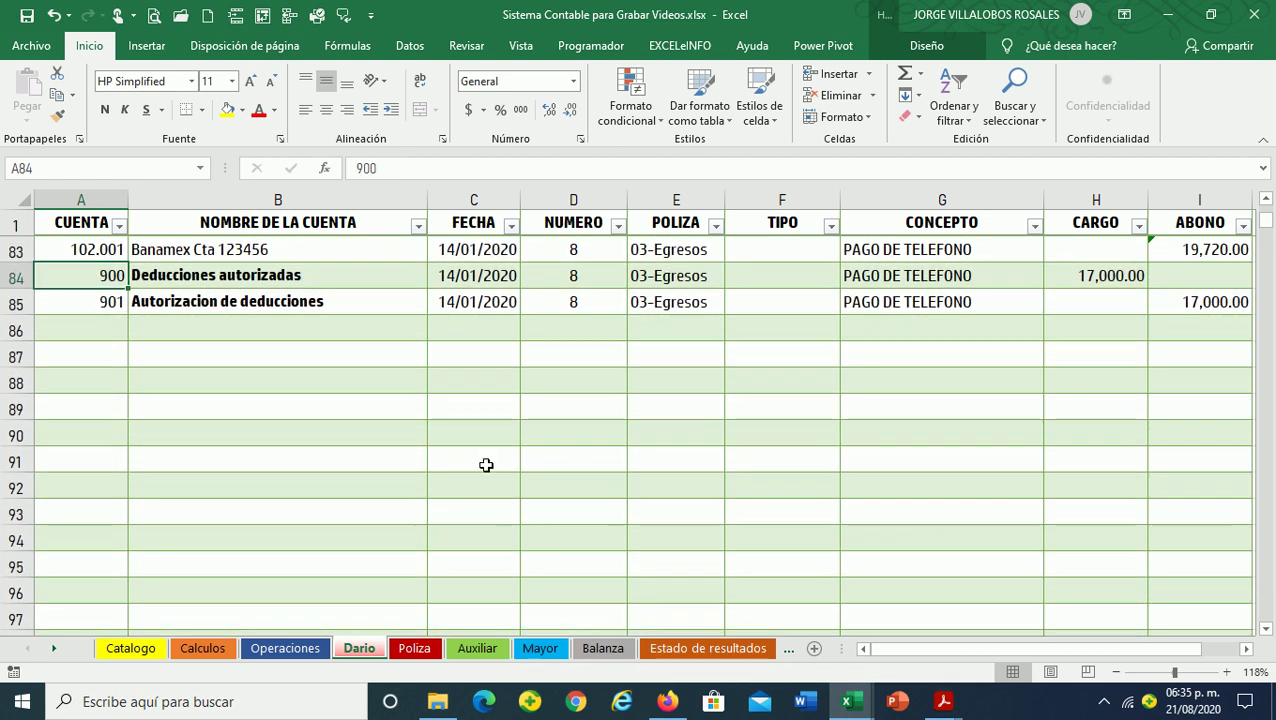
{"action": "left_click", "coordinate": [124, 354]}
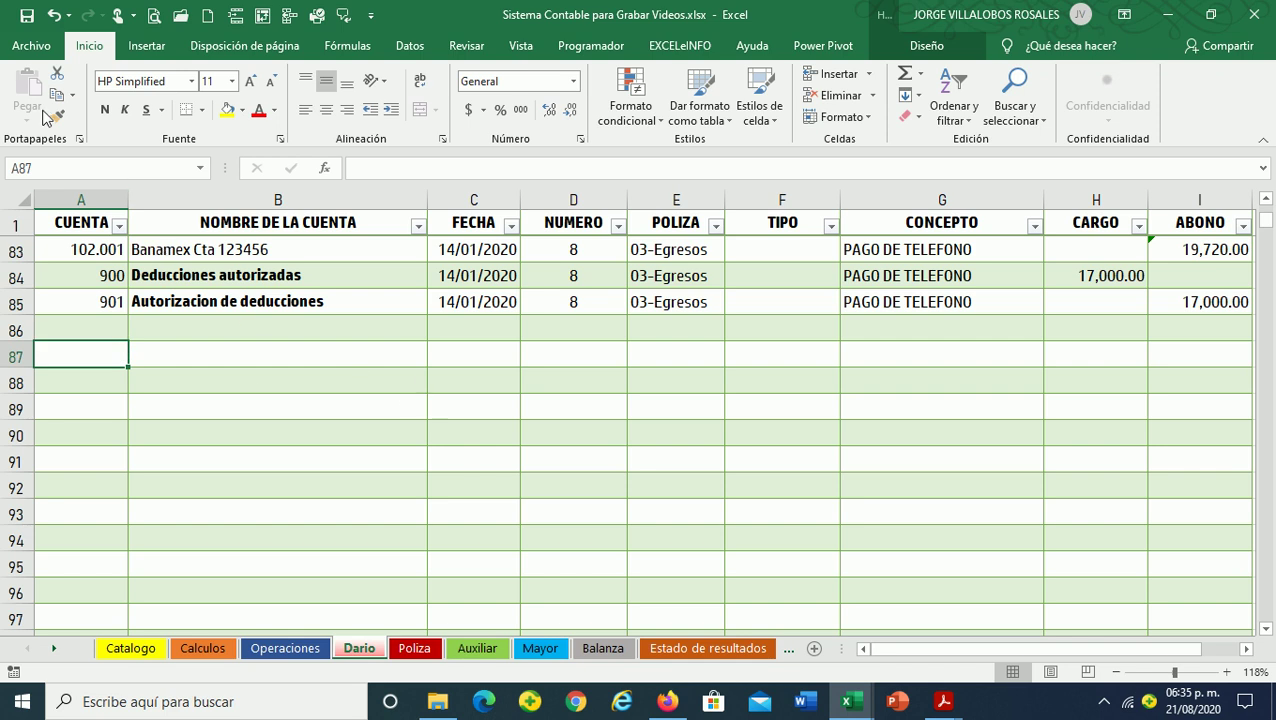
{"action": "left_click", "coordinate": [28, 17]}
{"action": "left_click", "coordinate": [283, 648]}
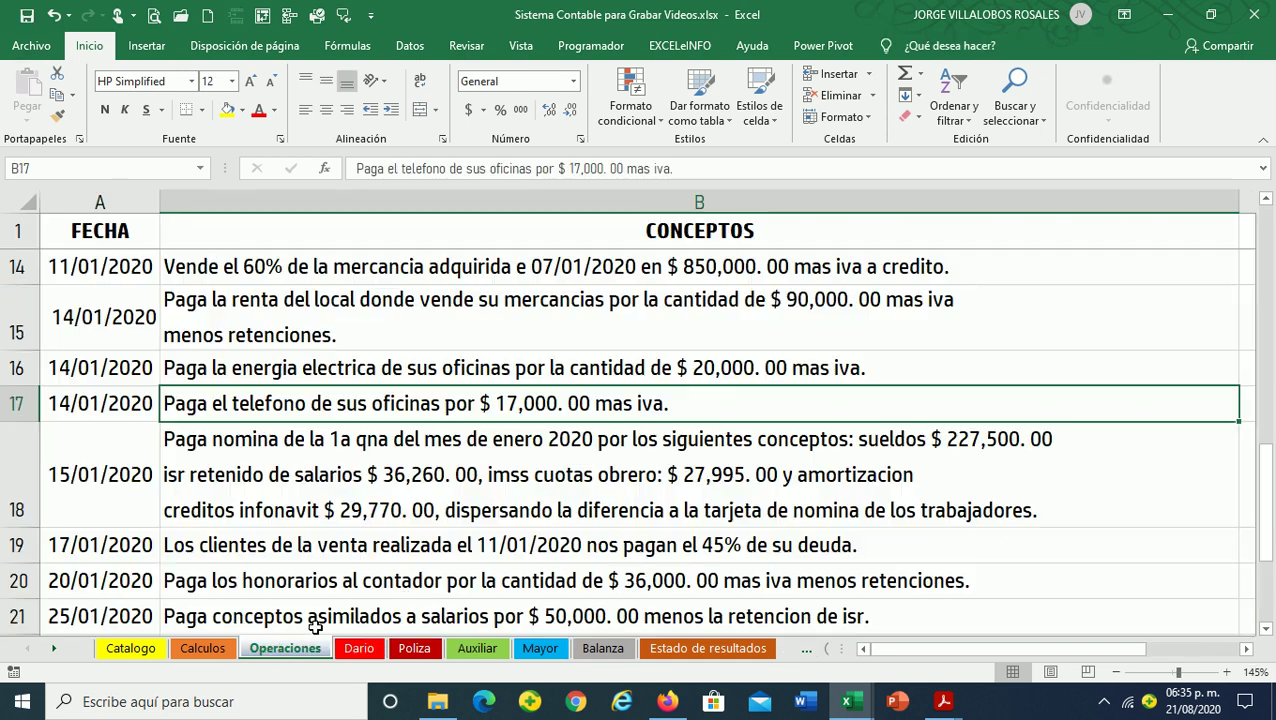
{"action": "scroll", "coordinate": [411, 595], "scroll_direction": "down", "scroll_amount": 1}
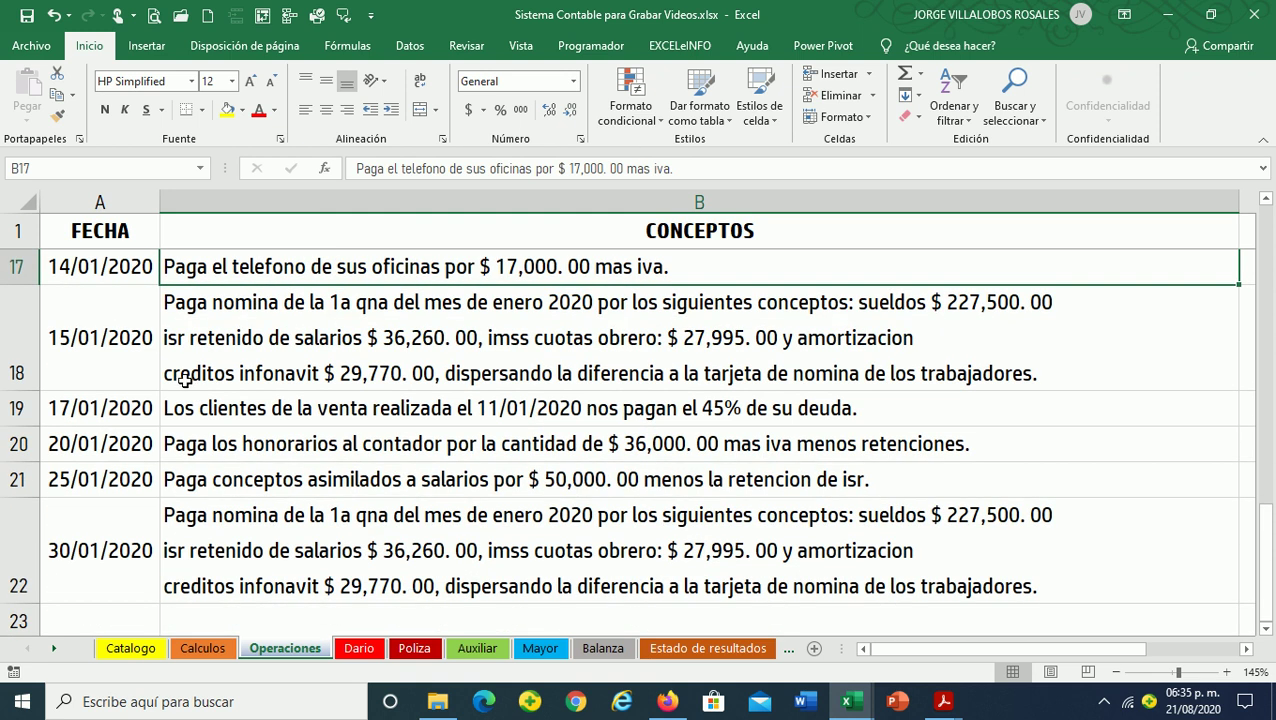
{"action": "left_click", "coordinate": [210, 346]}
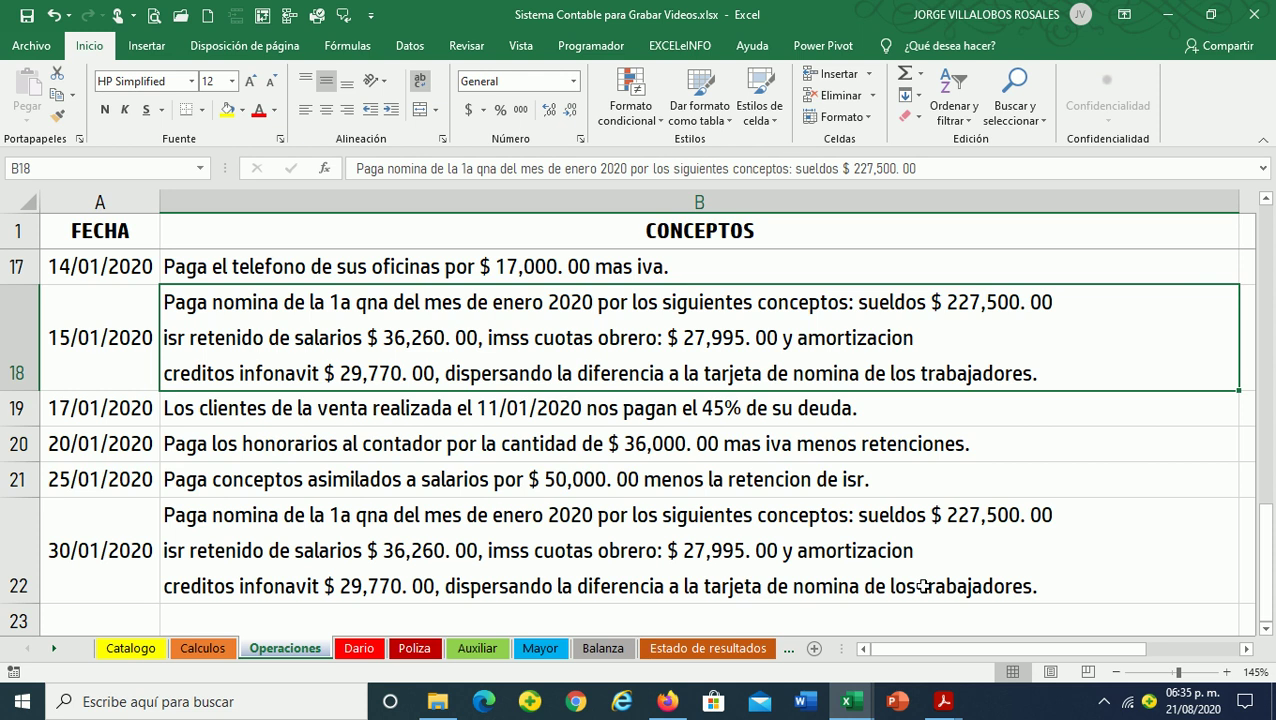
{"action": "left_click", "coordinate": [1104, 701]}
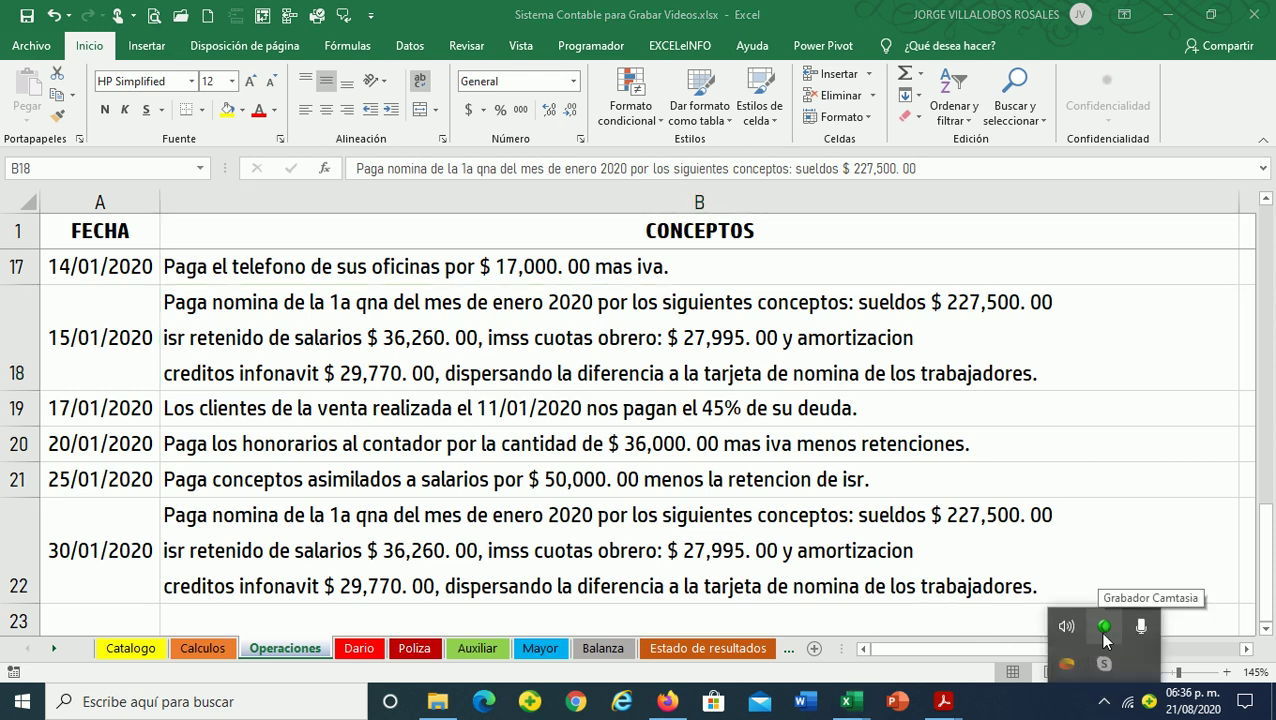
{"action": "left_click", "coordinate": [1100, 632]}
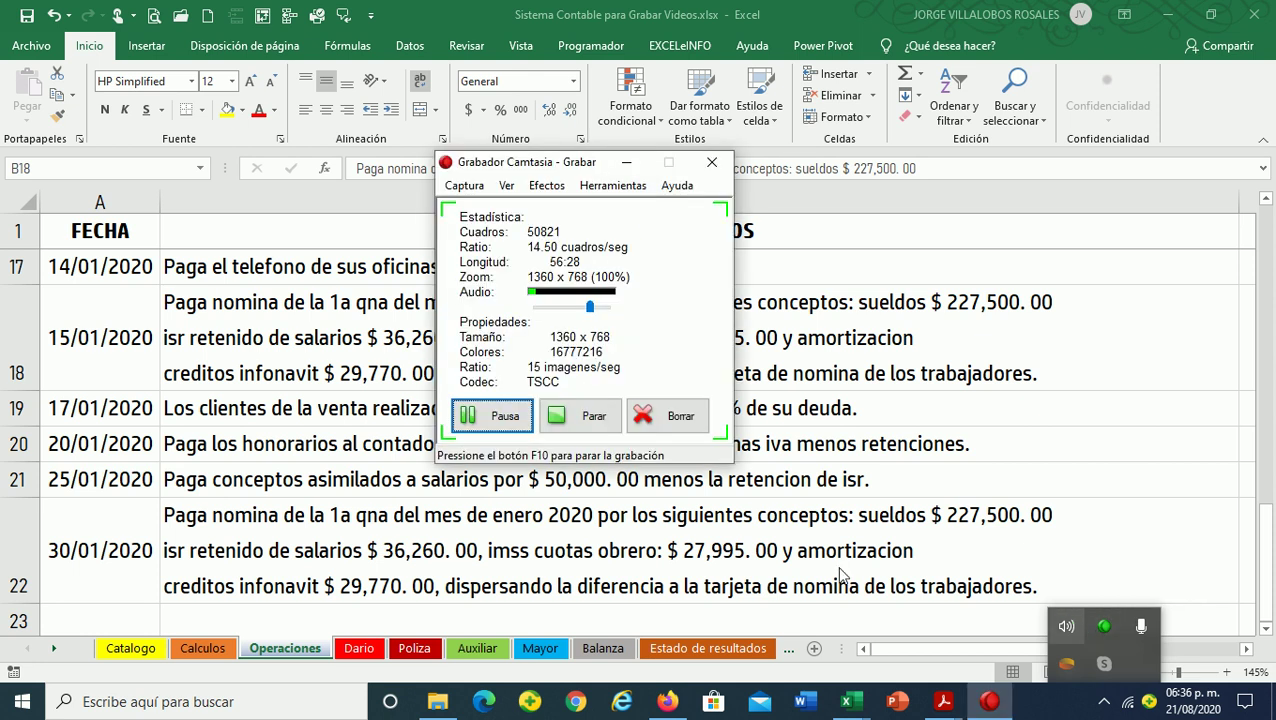
{"action": "left_click", "coordinate": [336, 364]}
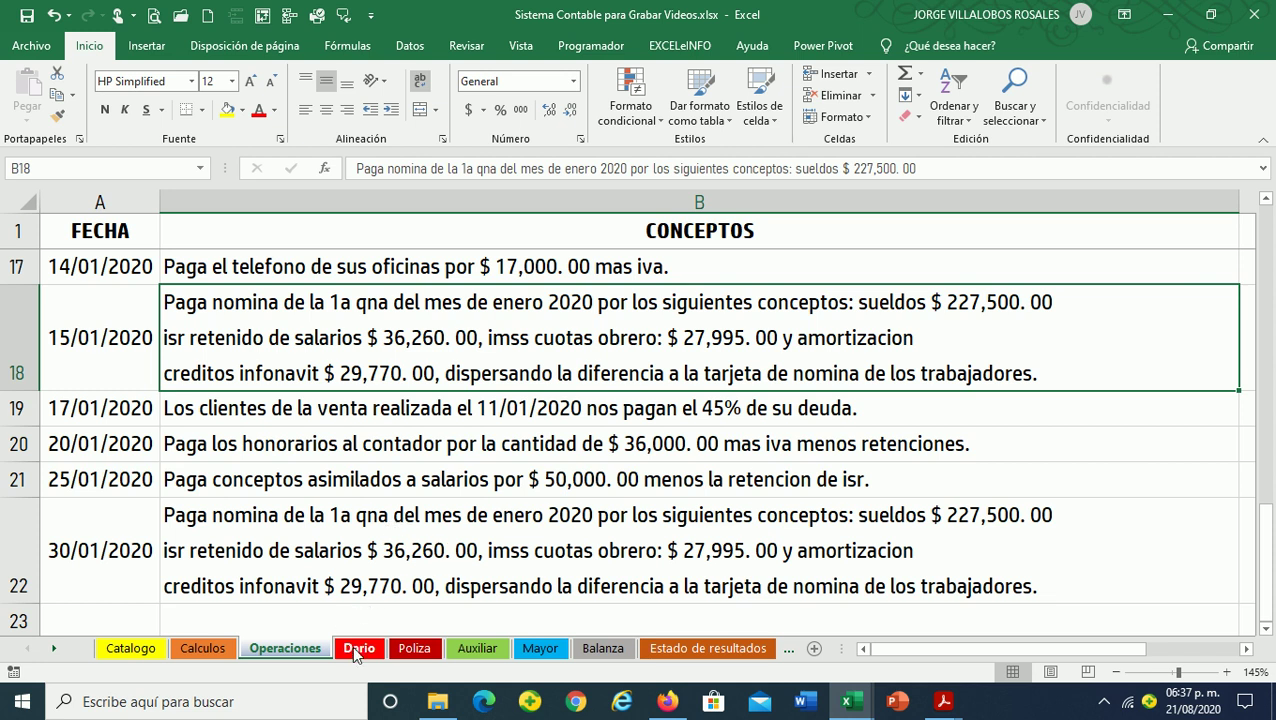
{"action": "left_click", "coordinate": [356, 650]}
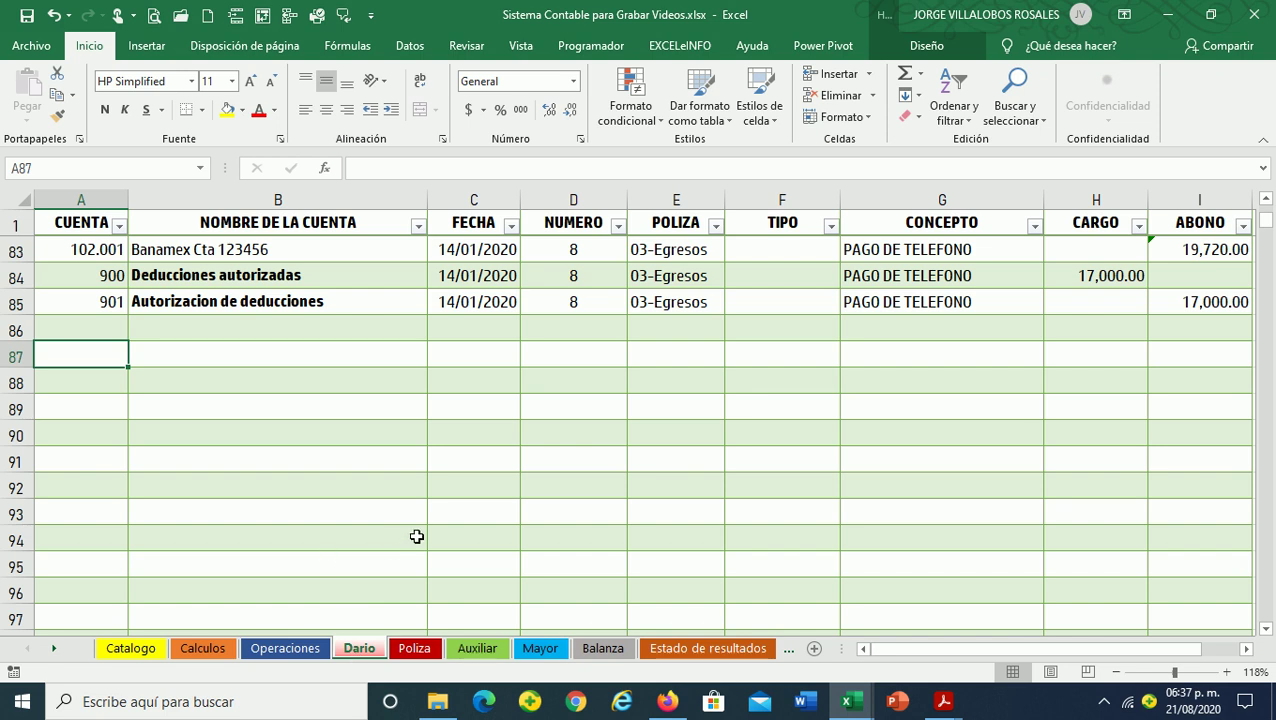
Enter accounts 600 and 600.001 Sueldos y salarios, checking the auto-filled name
{"action": "type", "text": "600"}
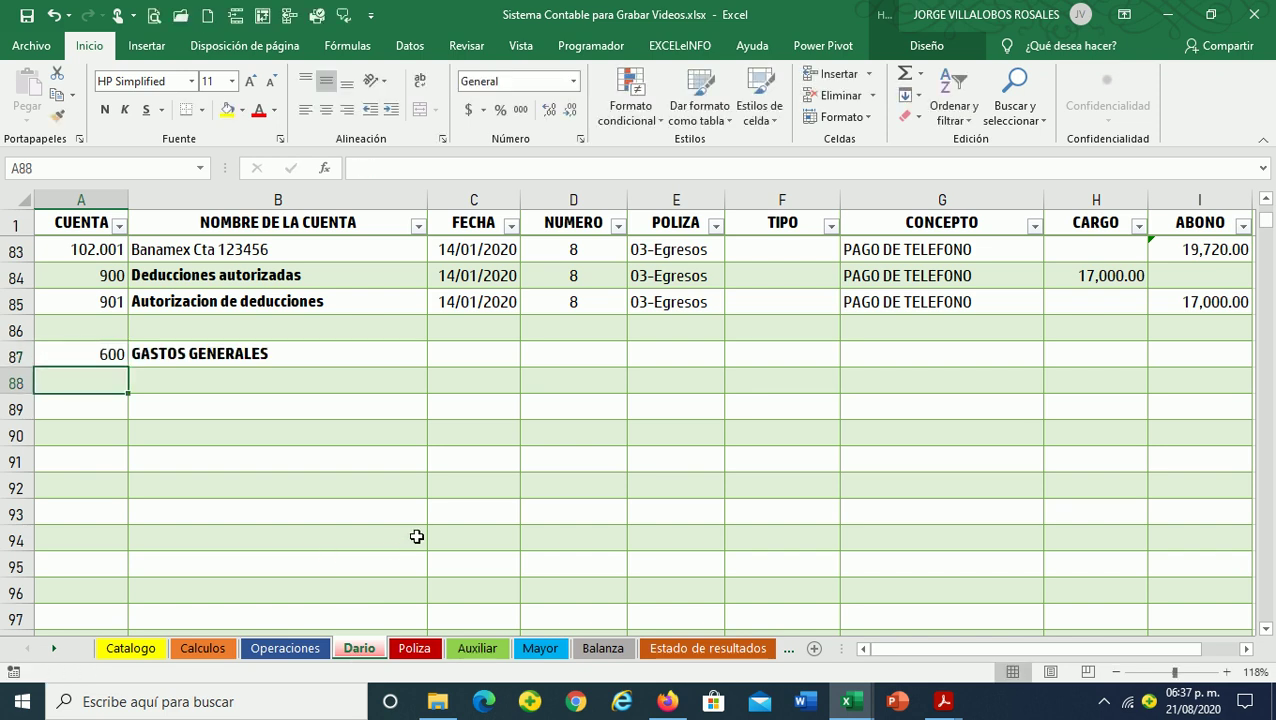
{"action": "type", "text": "600."}
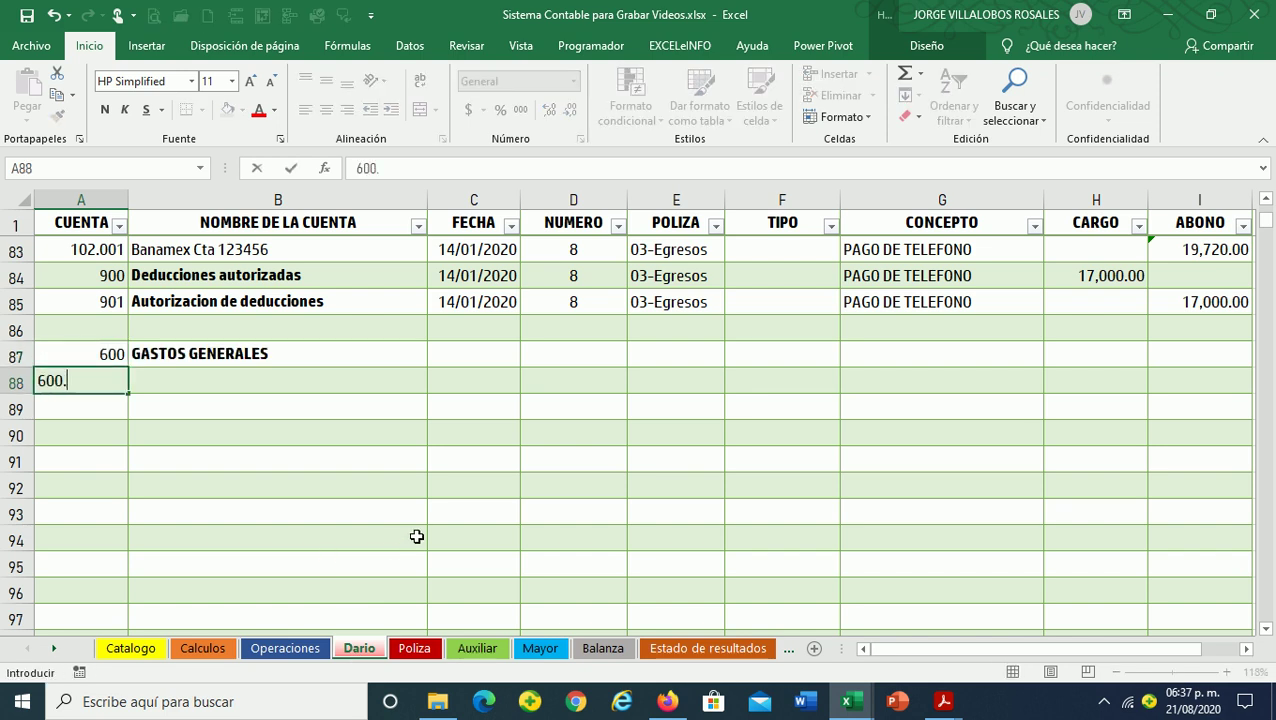
{"action": "type", "text": "001"}
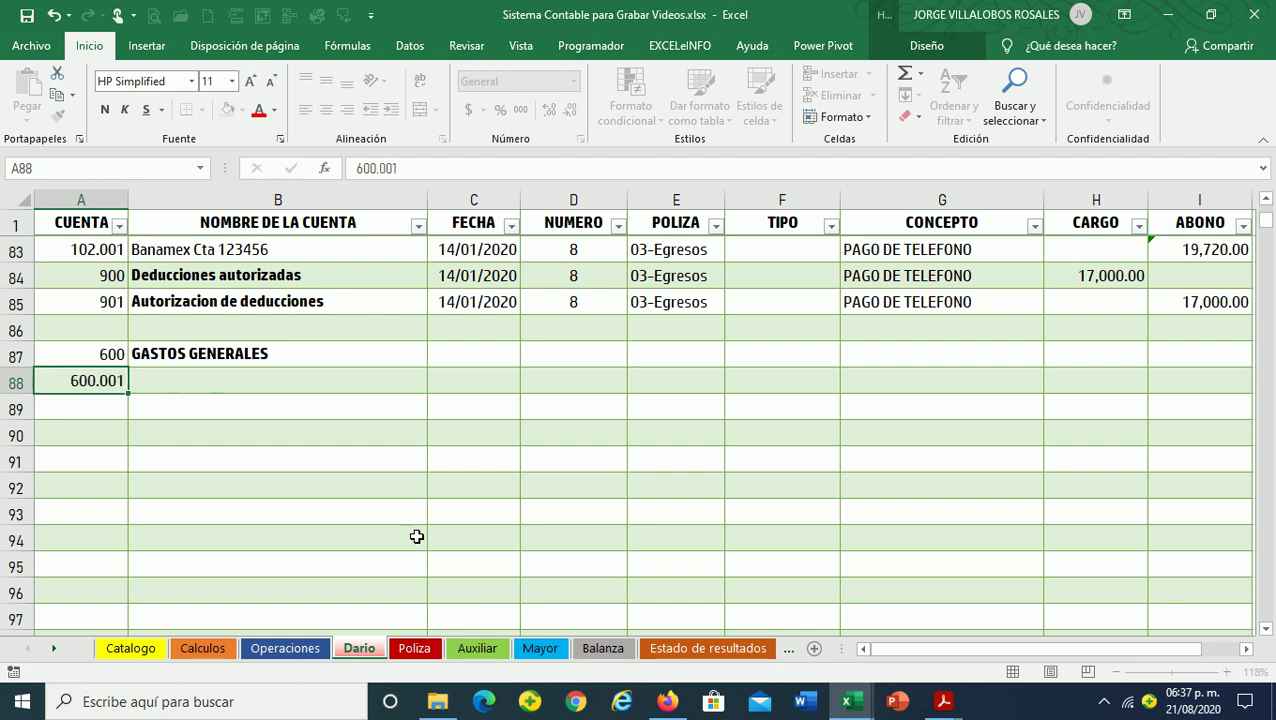
{"action": "key", "text": "Return"}
{"action": "key", "text": "Tab"}
{"action": "key", "text": "Tab"}
{"action": "key", "text": "shift+Tab"}
{"action": "key", "text": "Return"}
Reread the payroll transaction on Operaciones and find Isr de salarios in Catalogo
{"action": "left_click", "coordinate": [285, 648]}
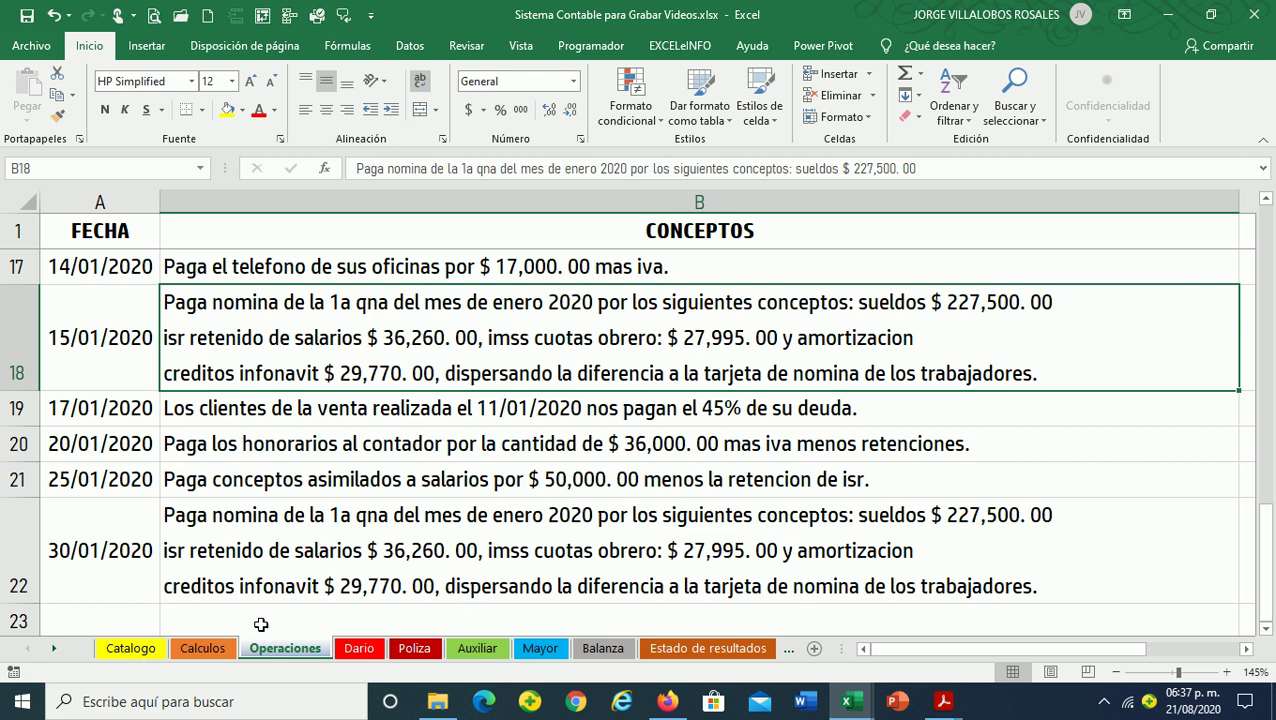
{"action": "left_click", "coordinate": [130, 648]}
{"action": "scroll", "coordinate": [415, 418], "scroll_direction": "up", "scroll_amount": 1}
{"action": "scroll", "coordinate": [479, 416], "scroll_direction": "up", "scroll_amount": 7}
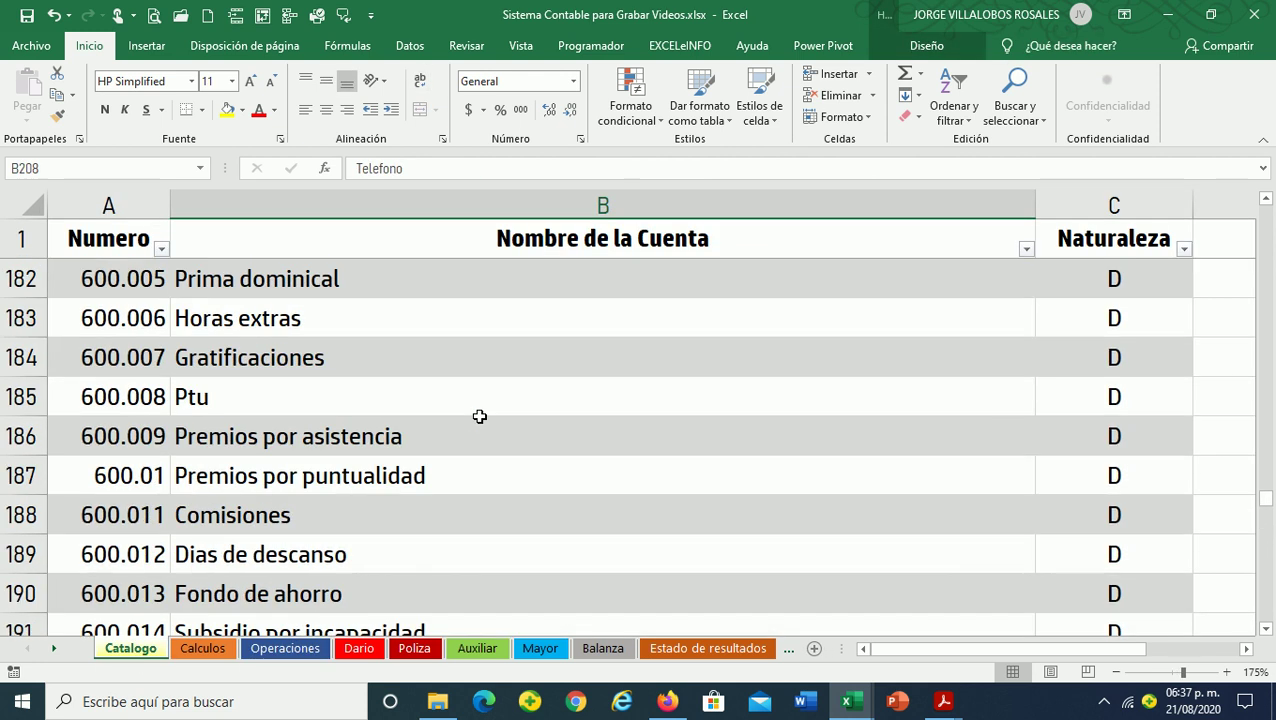
{"action": "scroll", "coordinate": [526, 497], "scroll_direction": "up", "scroll_amount": 9}
{"action": "scroll", "coordinate": [526, 497], "scroll_direction": "up", "scroll_amount": 8}
{"action": "scroll", "coordinate": [526, 497], "scroll_direction": "up", "scroll_amount": 7}
{"action": "scroll", "coordinate": [526, 497], "scroll_direction": "up", "scroll_amount": 3}
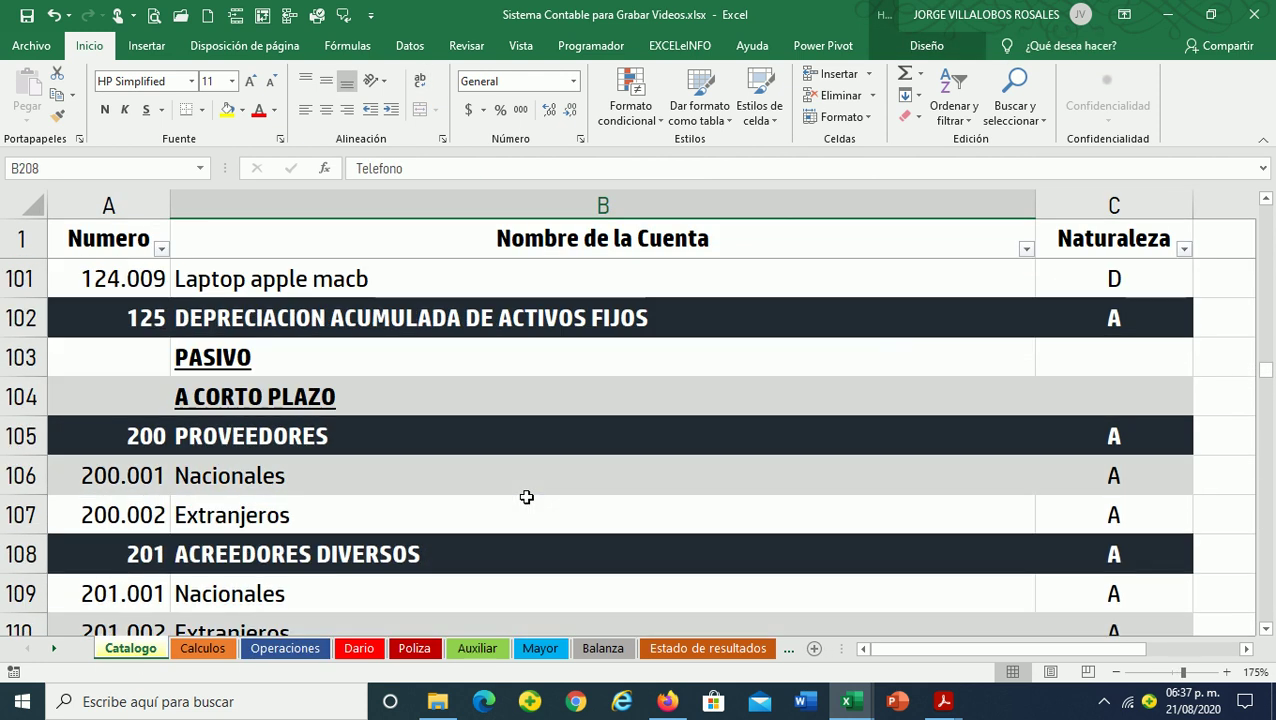
{"action": "scroll", "coordinate": [526, 497], "scroll_direction": "up", "scroll_amount": 3}
{"action": "scroll", "coordinate": [526, 497], "scroll_direction": "up", "scroll_amount": 2}
{"action": "scroll", "coordinate": [526, 497], "scroll_direction": "down", "scroll_amount": 4}
{"action": "scroll", "coordinate": [526, 497], "scroll_direction": "down", "scroll_amount": 4}
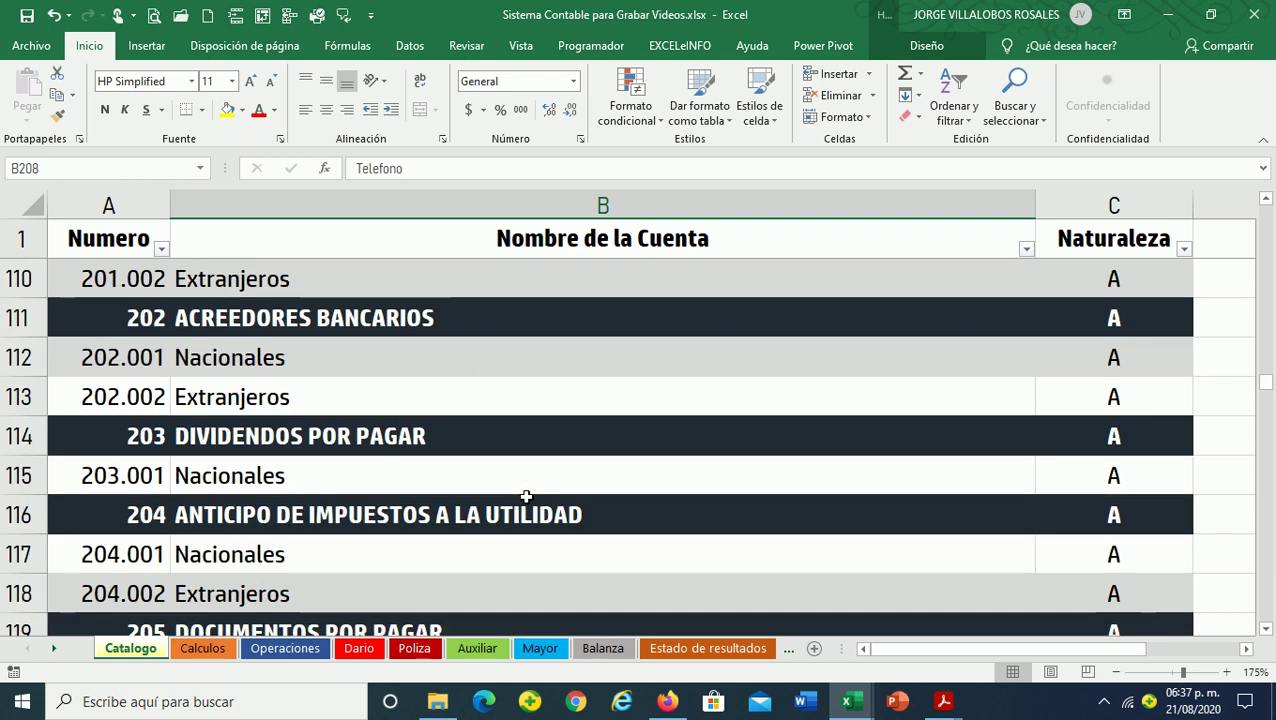
{"action": "scroll", "coordinate": [526, 497], "scroll_direction": "down", "scroll_amount": 3}
{"action": "scroll", "coordinate": [526, 497], "scroll_direction": "down", "scroll_amount": 2}
{"action": "scroll", "coordinate": [526, 497], "scroll_direction": "down", "scroll_amount": 1}
{"action": "scroll", "coordinate": [526, 497], "scroll_direction": "down", "scroll_amount": 2}
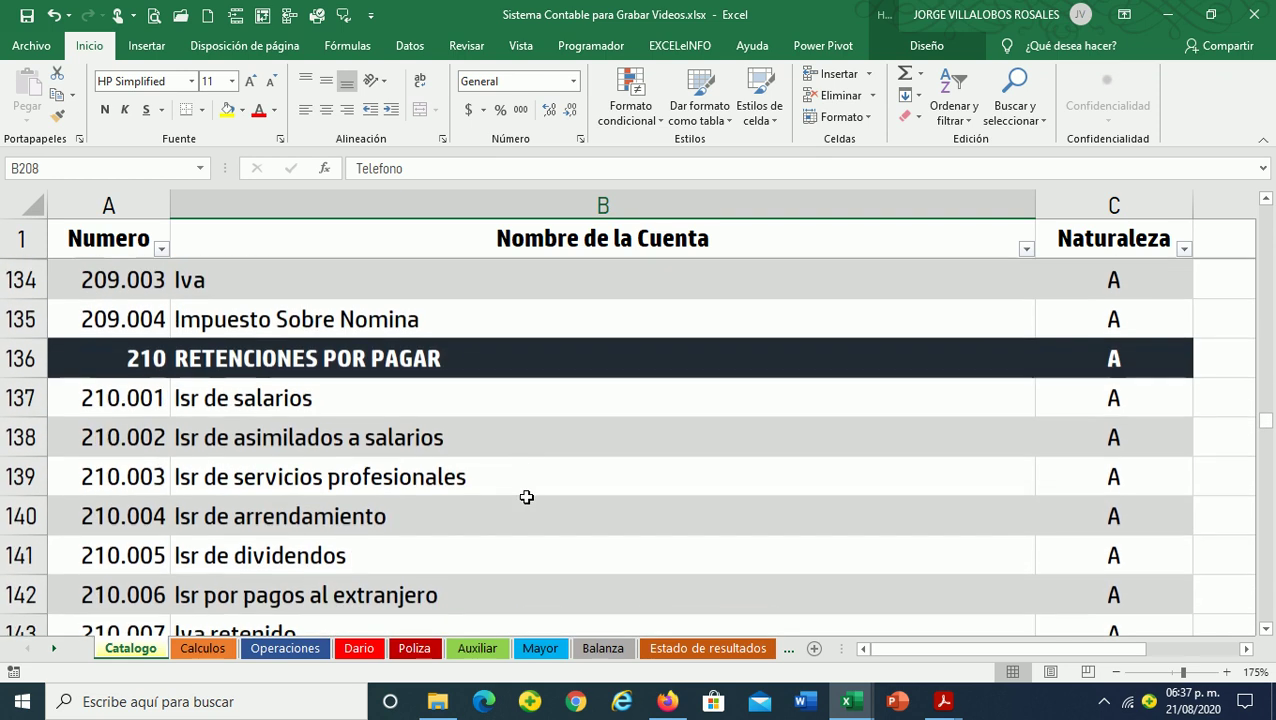
{"action": "scroll", "coordinate": [526, 497], "scroll_direction": "down", "scroll_amount": 1}
{"action": "scroll", "coordinate": [526, 497], "scroll_direction": "up", "scroll_amount": 1}
{"action": "left_click", "coordinate": [367, 398]}
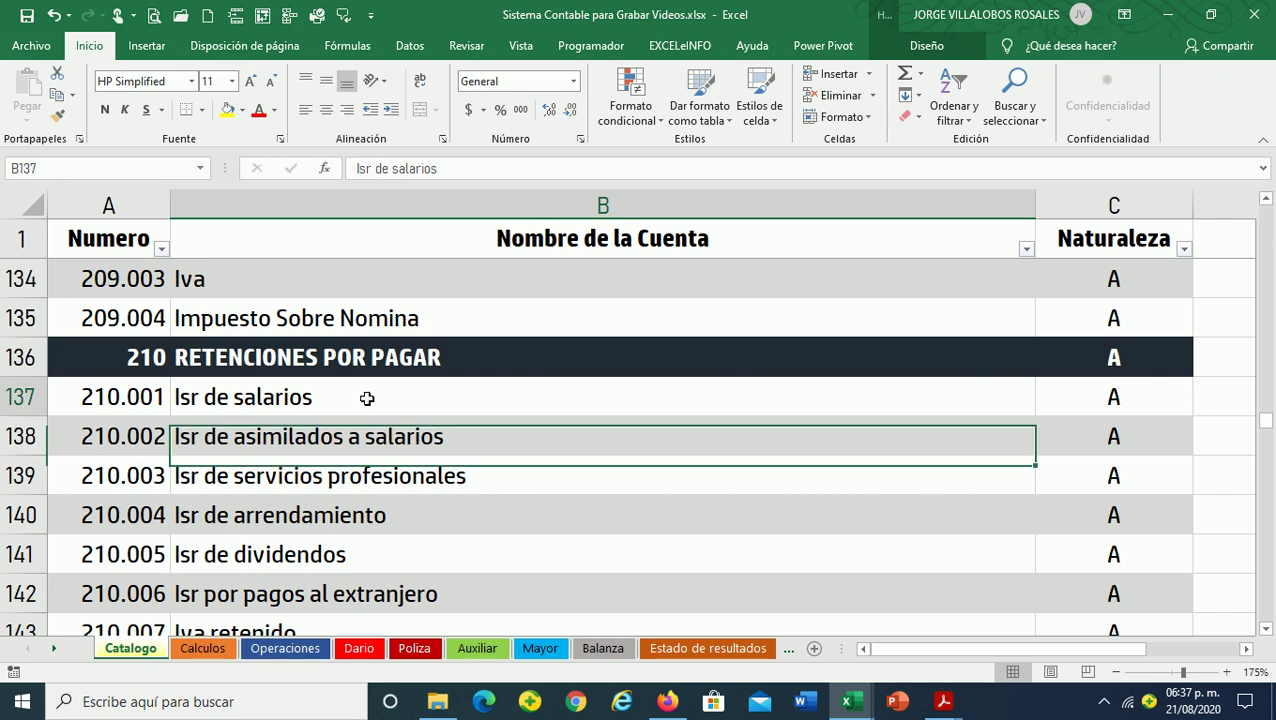
{"action": "left_click", "coordinate": [351, 650]}
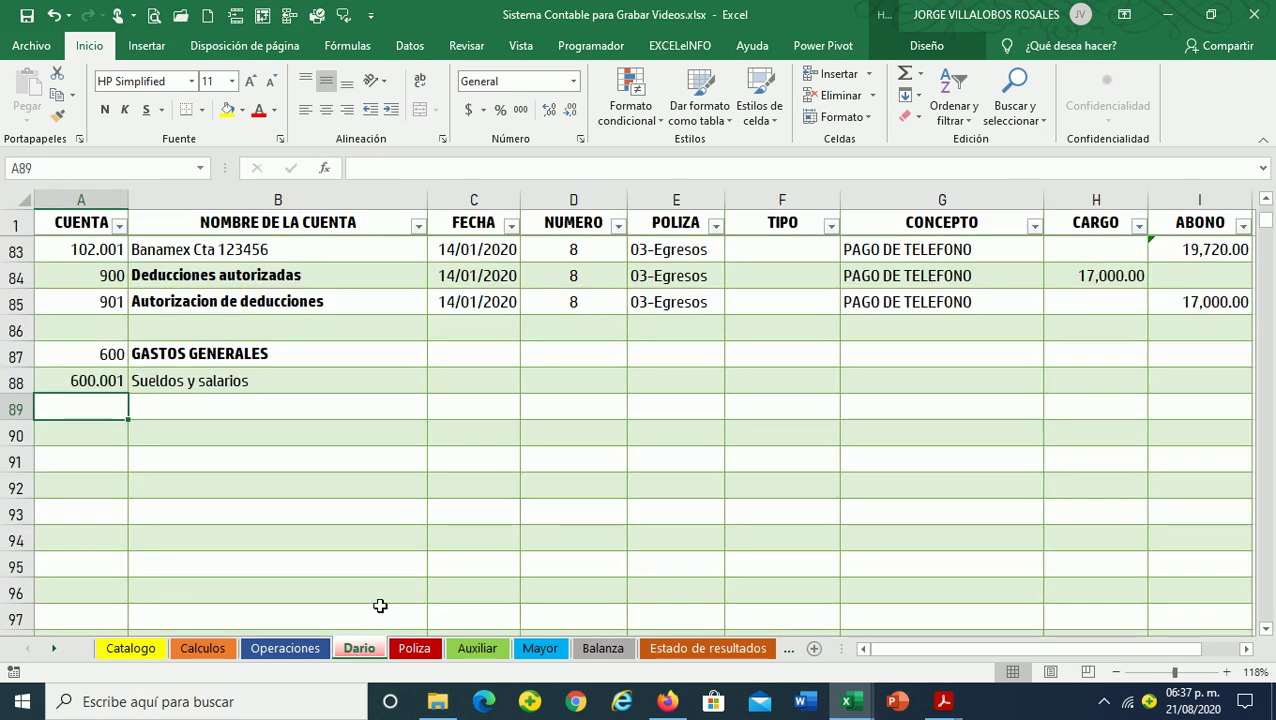
Enter accounts 210 RETENCIONES POR PAGAR and 210.001 Isr de salarios
{"action": "type", "text": "210"}
{"action": "key", "text": "Return"}
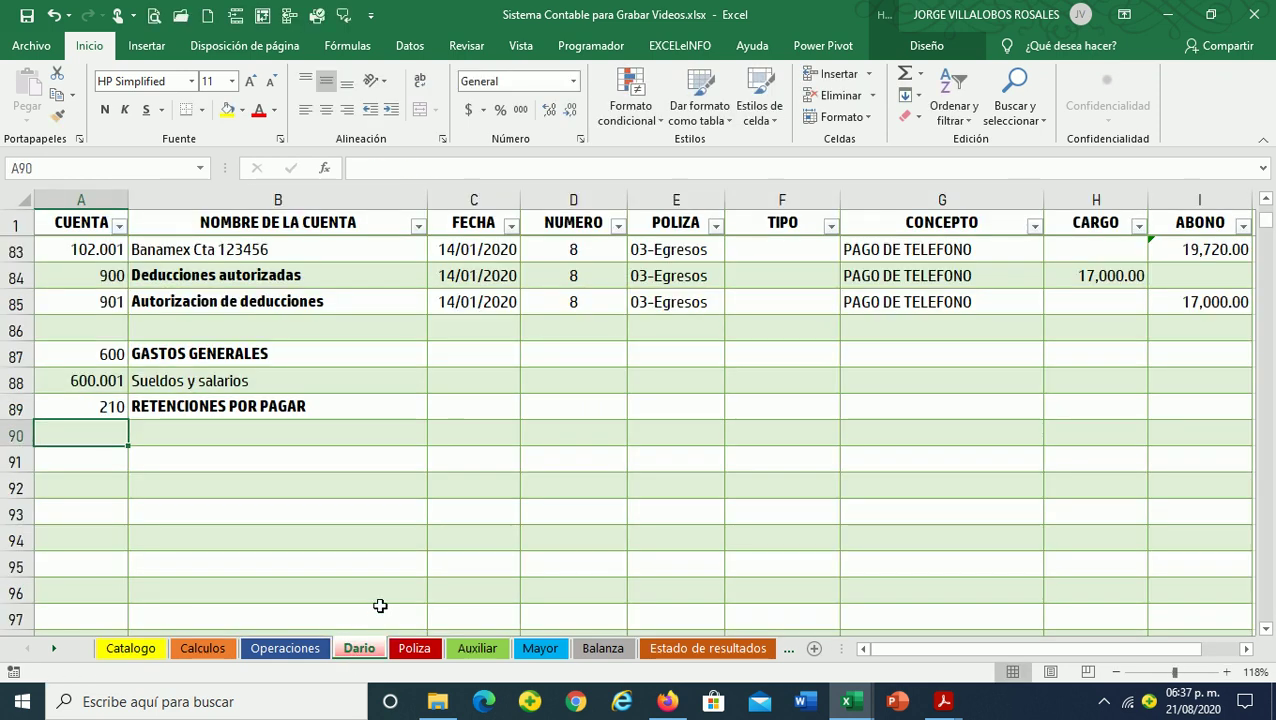
{"action": "type", "text": "2"}
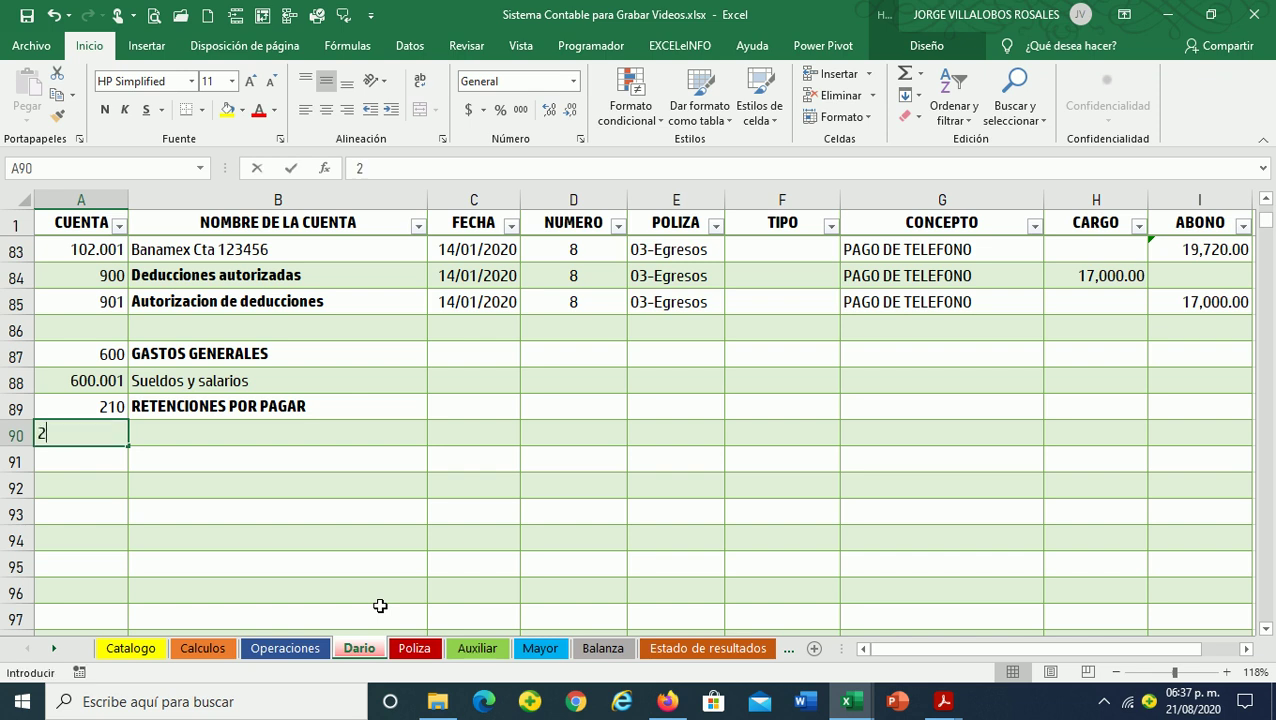
{"action": "type", "text": "10."}
{"action": "key", "text": "Return"}
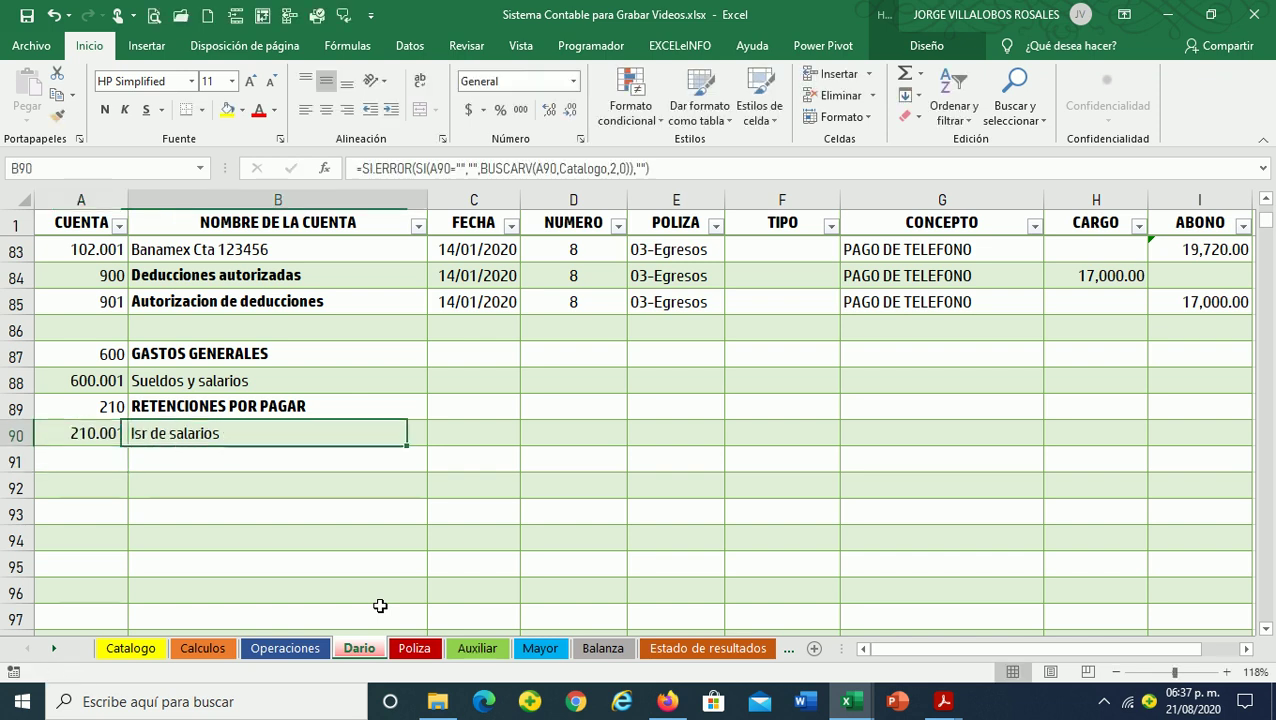
Look up the social security payable accounts 208.001 and 208.002 in the Catalogo sheet
{"action": "left_click", "coordinate": [131, 648]}
{"action": "scroll", "coordinate": [311, 538], "scroll_direction": "up", "scroll_amount": 1}
{"action": "scroll", "coordinate": [315, 536], "scroll_direction": "up", "scroll_amount": 1}
{"action": "scroll", "coordinate": [315, 536], "scroll_direction": "down", "scroll_amount": 3}
{"action": "scroll", "coordinate": [315, 536], "scroll_direction": "down", "scroll_amount": 1}
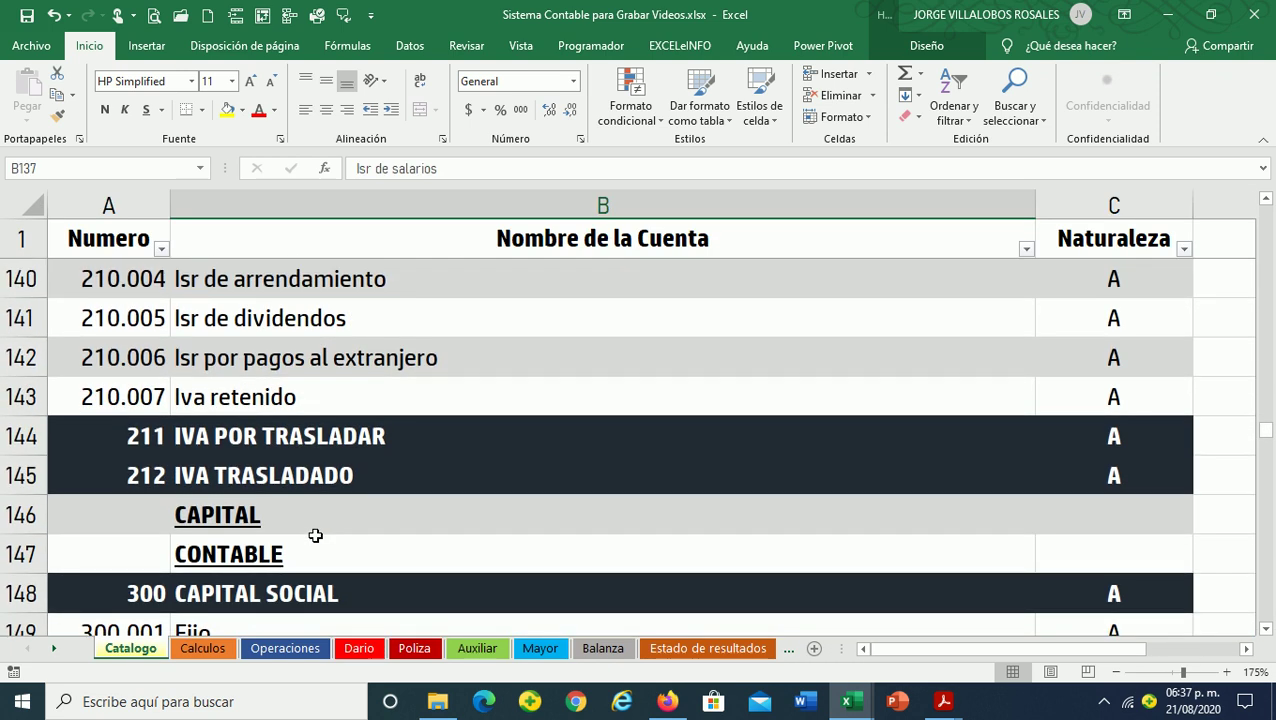
{"action": "scroll", "coordinate": [315, 536], "scroll_direction": "down", "scroll_amount": 1}
{"action": "scroll", "coordinate": [315, 536], "scroll_direction": "up", "scroll_amount": 3}
{"action": "scroll", "coordinate": [315, 536], "scroll_direction": "up", "scroll_amount": 2}
{"action": "scroll", "coordinate": [315, 536], "scroll_direction": "up", "scroll_amount": 1}
{"action": "scroll", "coordinate": [315, 536], "scroll_direction": "down", "scroll_amount": 1}
{"action": "scroll", "coordinate": [315, 536], "scroll_direction": "up", "scroll_amount": 1}
{"action": "scroll", "coordinate": [315, 536], "scroll_direction": "up", "scroll_amount": 1}
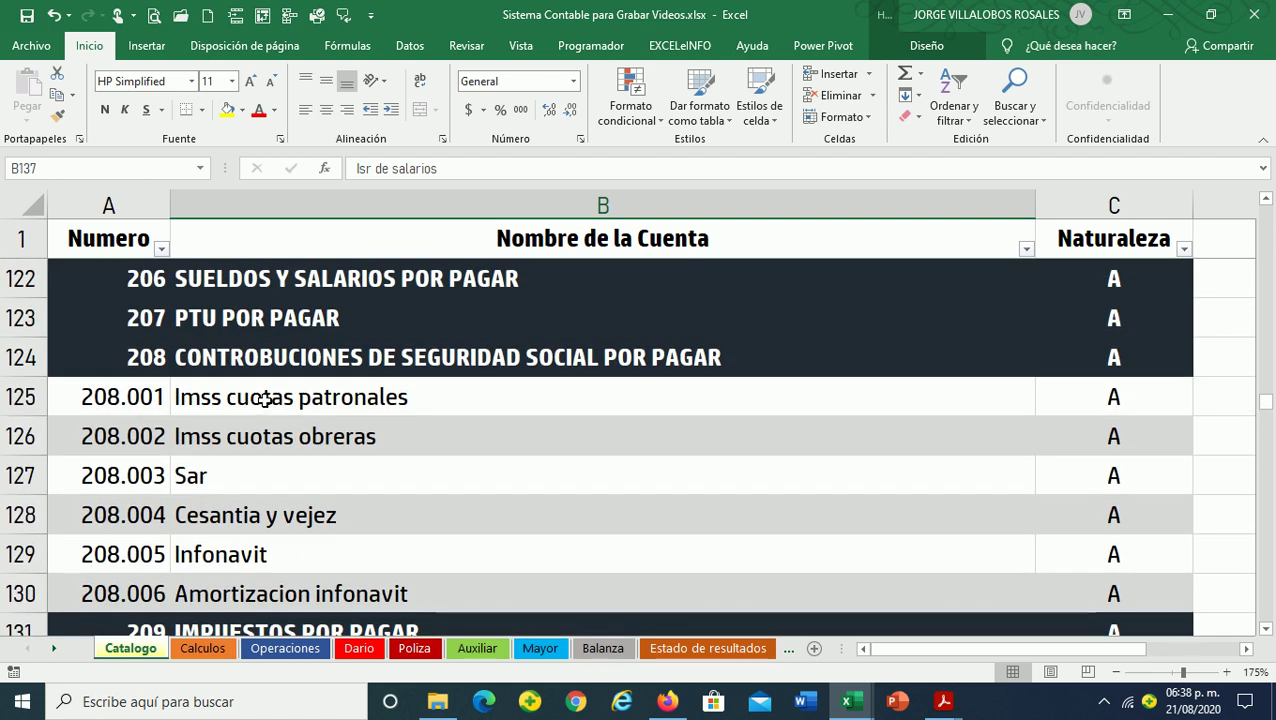
{"action": "left_click", "coordinate": [272, 356]}
{"action": "scroll", "coordinate": [373, 486], "scroll_direction": "down", "scroll_amount": 3}
{"action": "scroll", "coordinate": [372, 489], "scroll_direction": "up", "scroll_amount": 3}
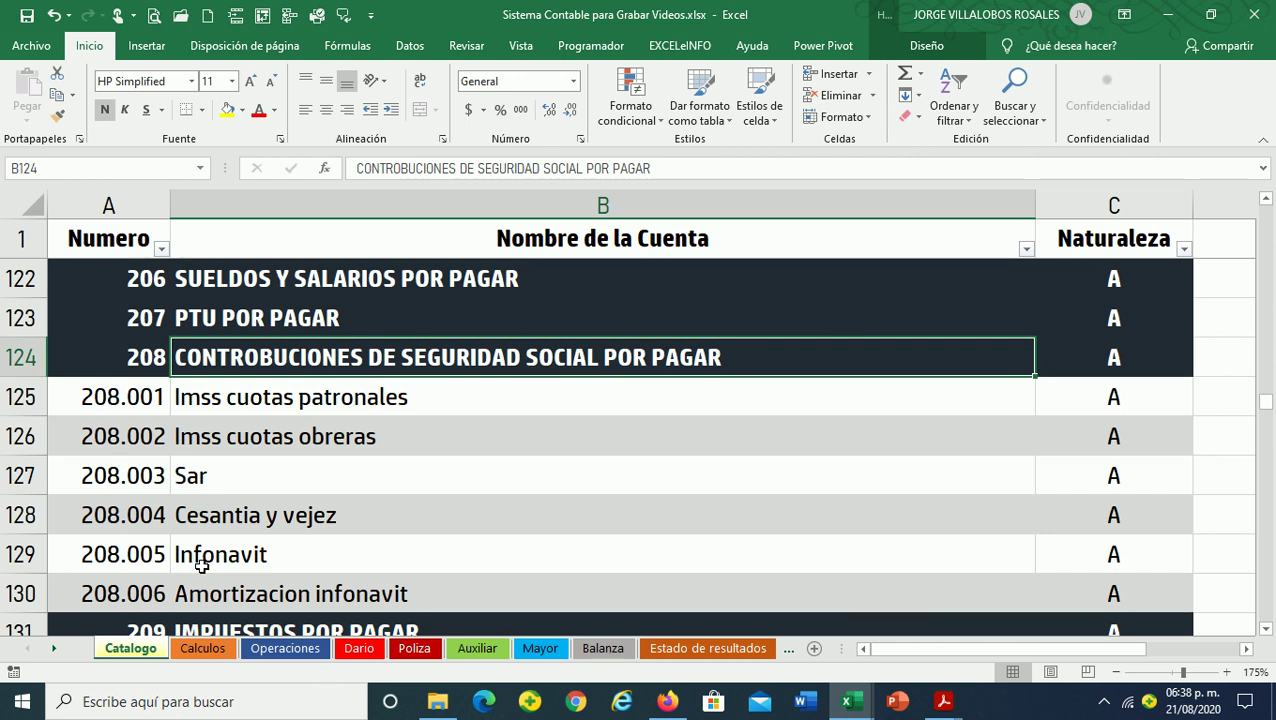
{"action": "left_click", "coordinate": [165, 392]}
{"action": "left_click", "coordinate": [129, 442]}
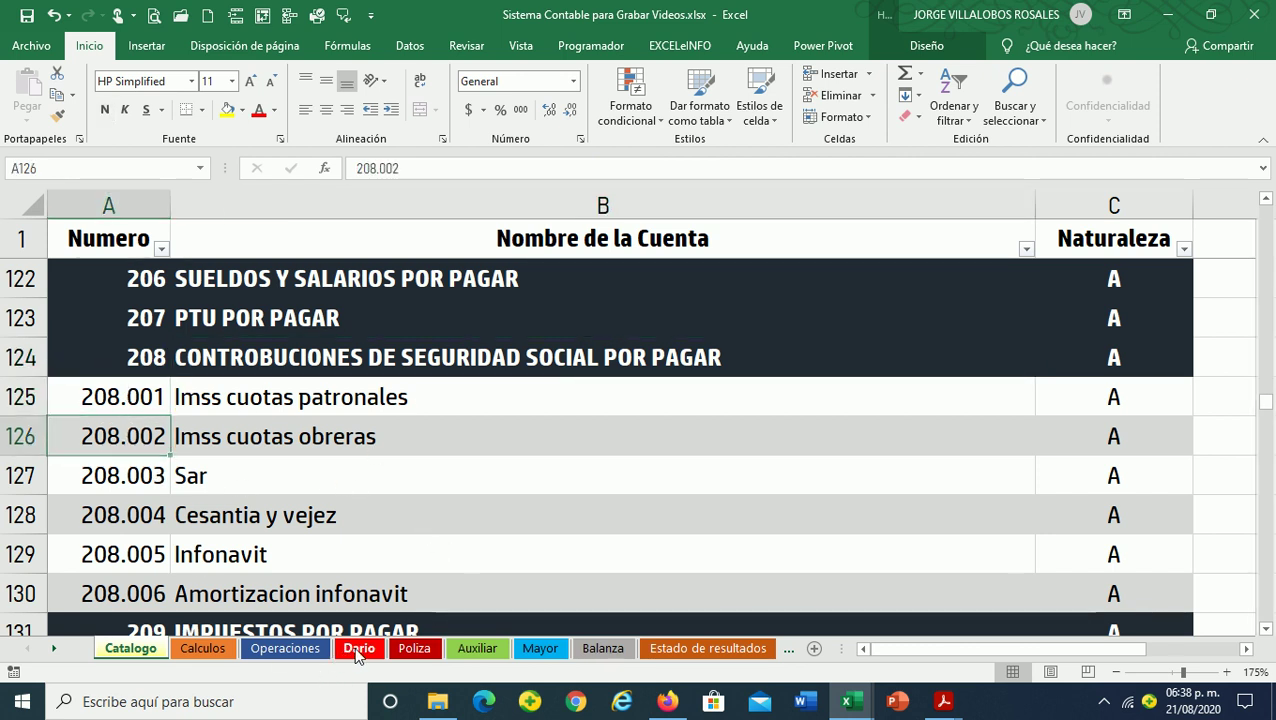
On Dario, enter account codes 208 and 208.002 in column A
{"action": "left_click", "coordinate": [354, 651]}
{"action": "type", "text": "208"}
{"action": "key", "text": "Return"}
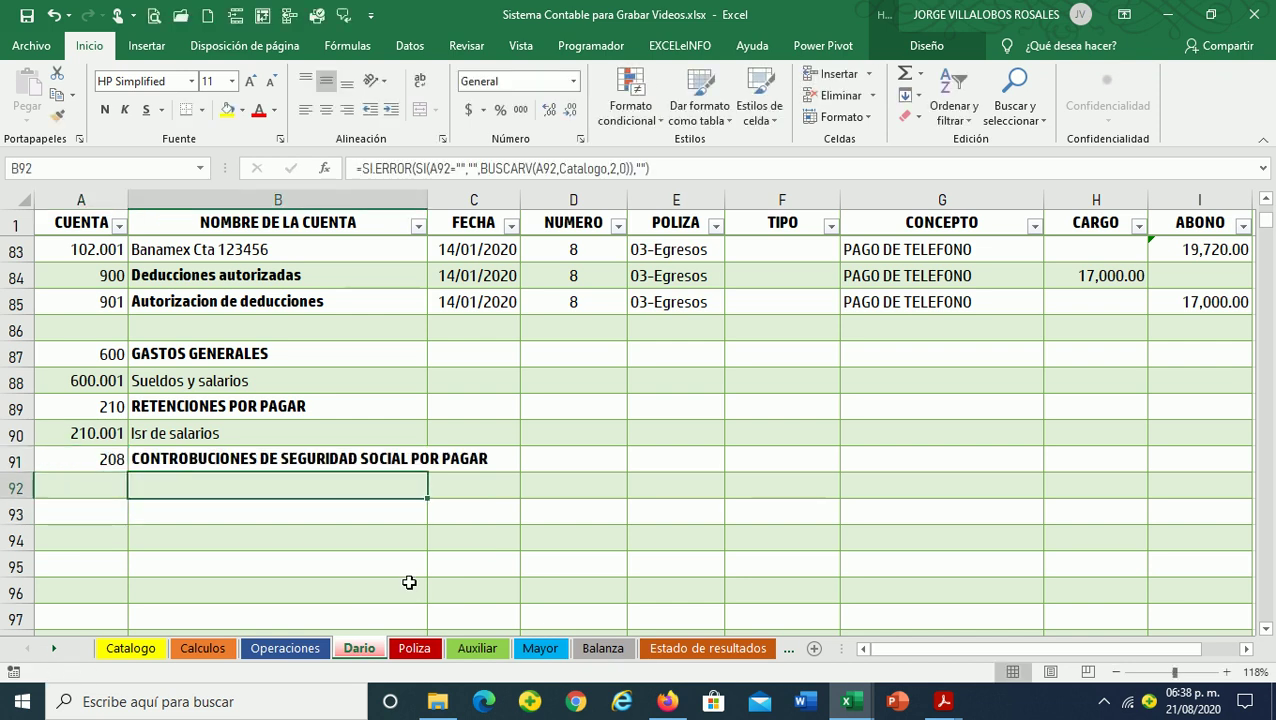
{"action": "type", "text": "208.00"}
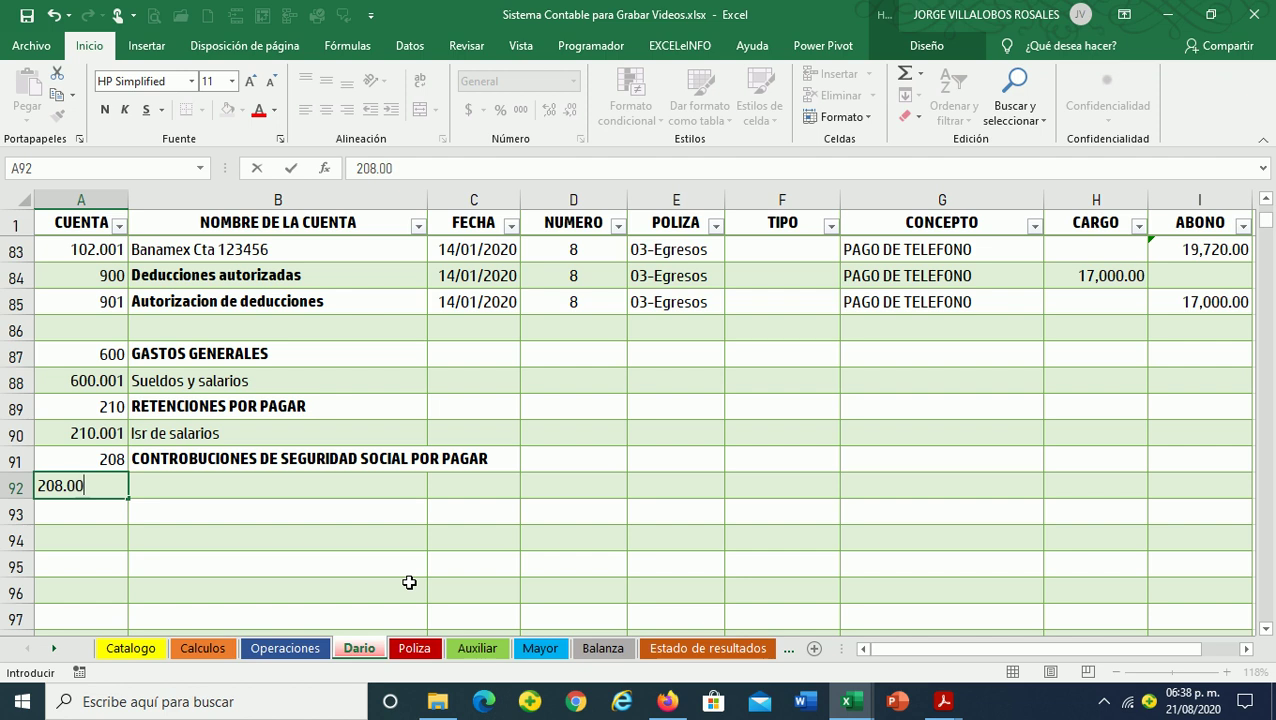
{"action": "type", "text": "2"}
{"action": "key", "text": "Return"}
{"action": "key", "text": "Up"}
{"action": "key", "text": "Right"}
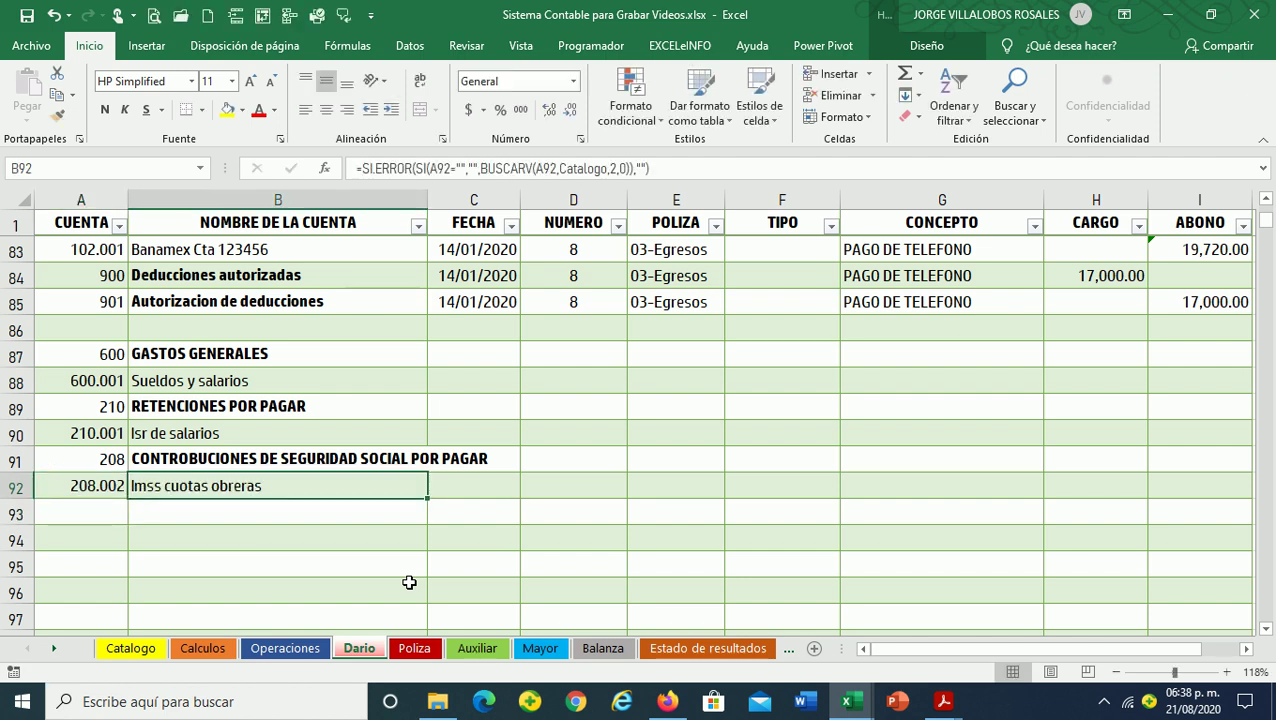
{"action": "key", "text": "Left"}
{"action": "key", "text": "Down"}
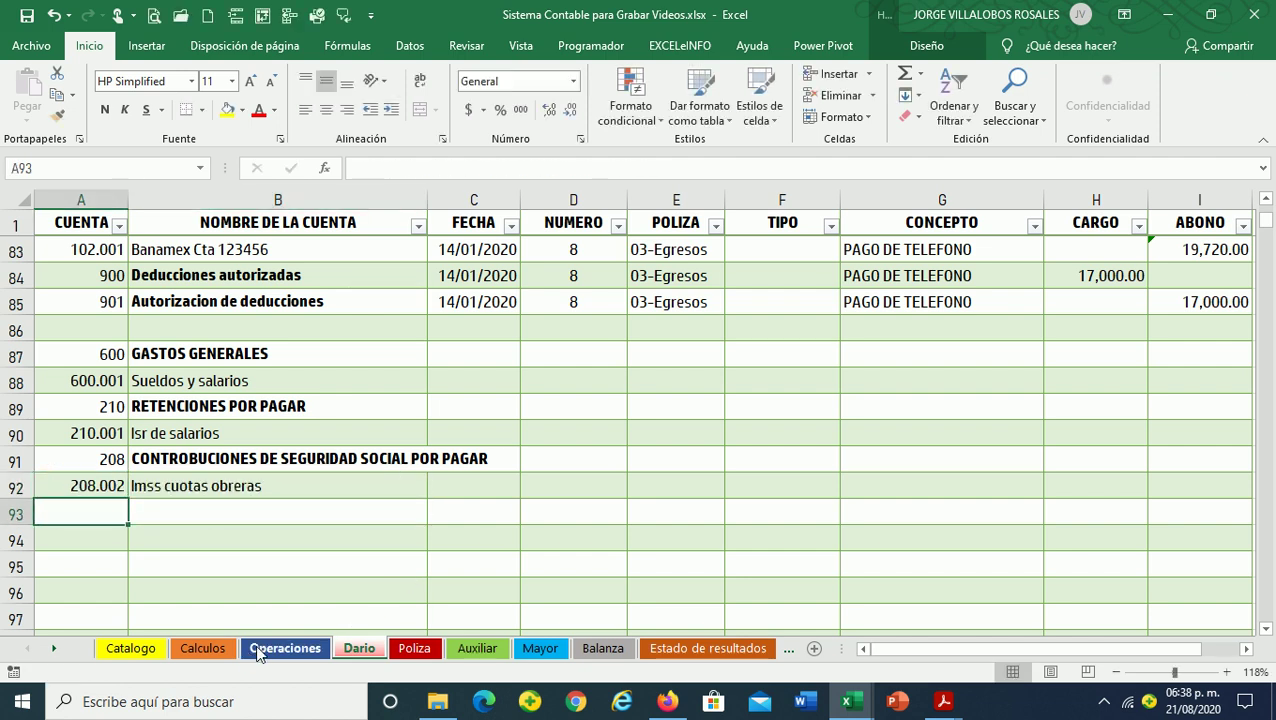
Find the Amortizacion infonavit account code in the Catalogo sheet
{"action": "left_click", "coordinate": [266, 650]}
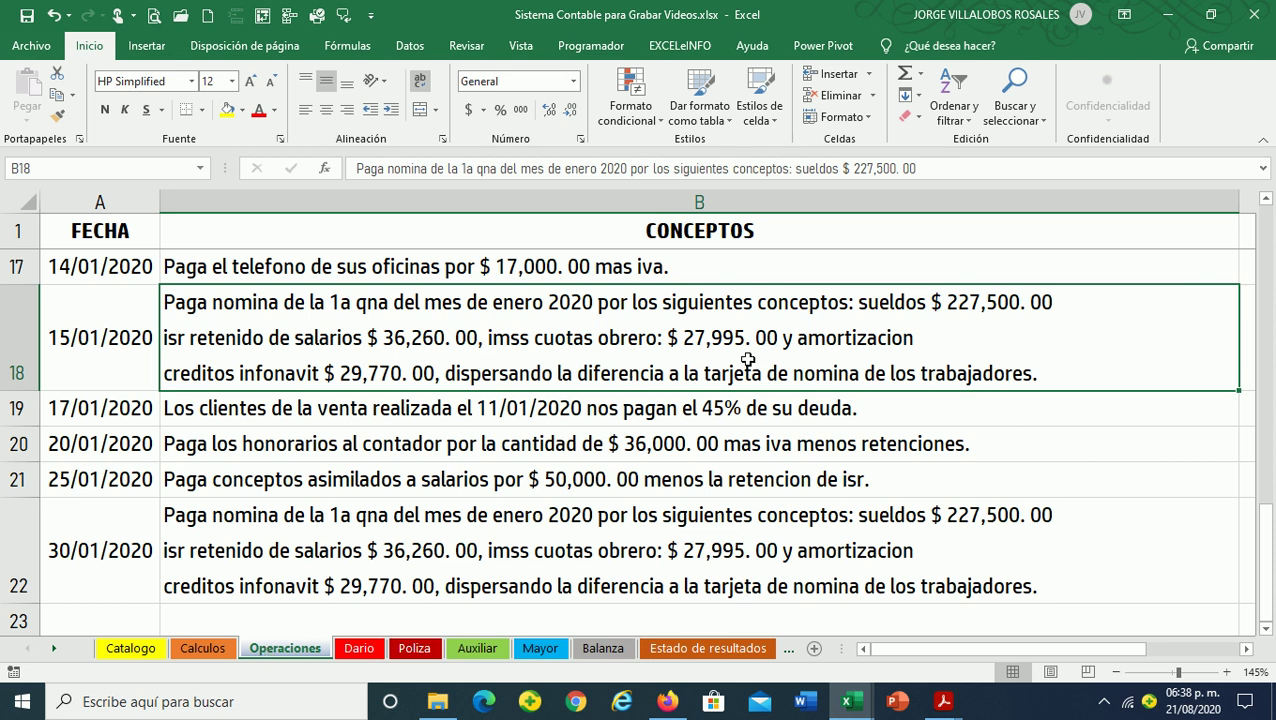
{"action": "left_click", "coordinate": [130, 648]}
{"action": "scroll", "coordinate": [388, 483], "scroll_direction": "up", "scroll_amount": 2, "text": "ctrl"}
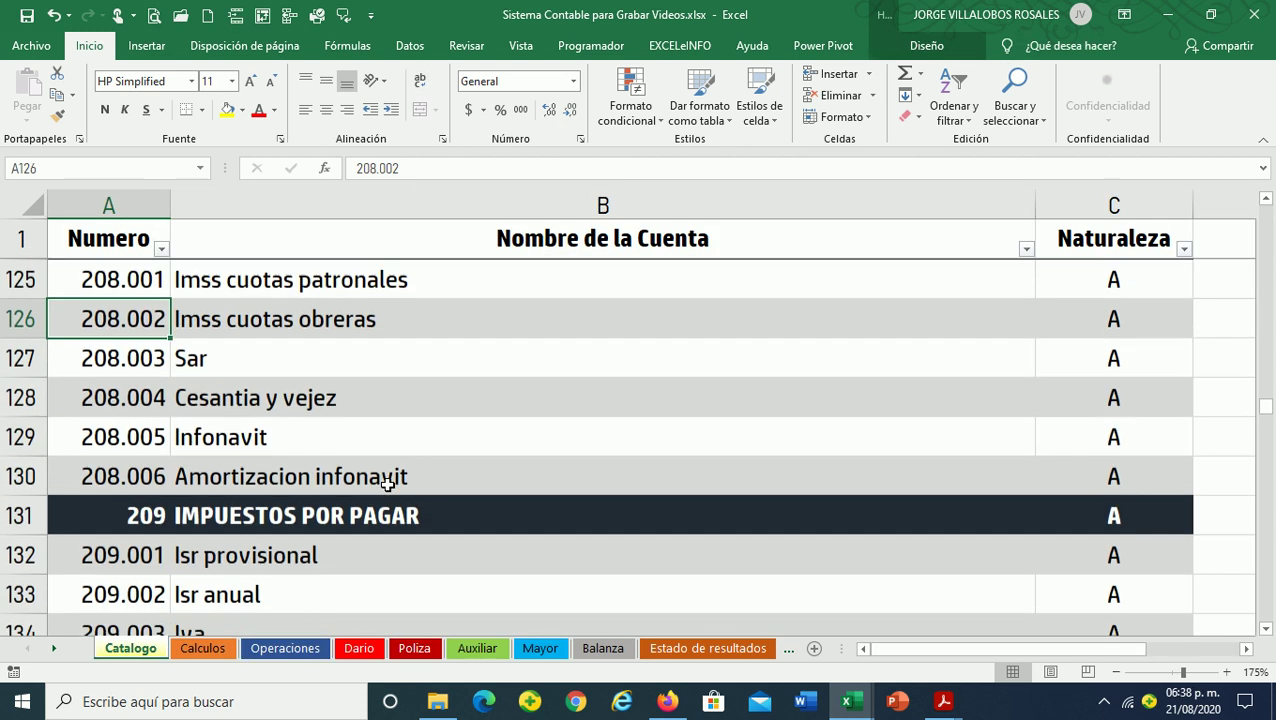
{"action": "left_click", "coordinate": [130, 478]}
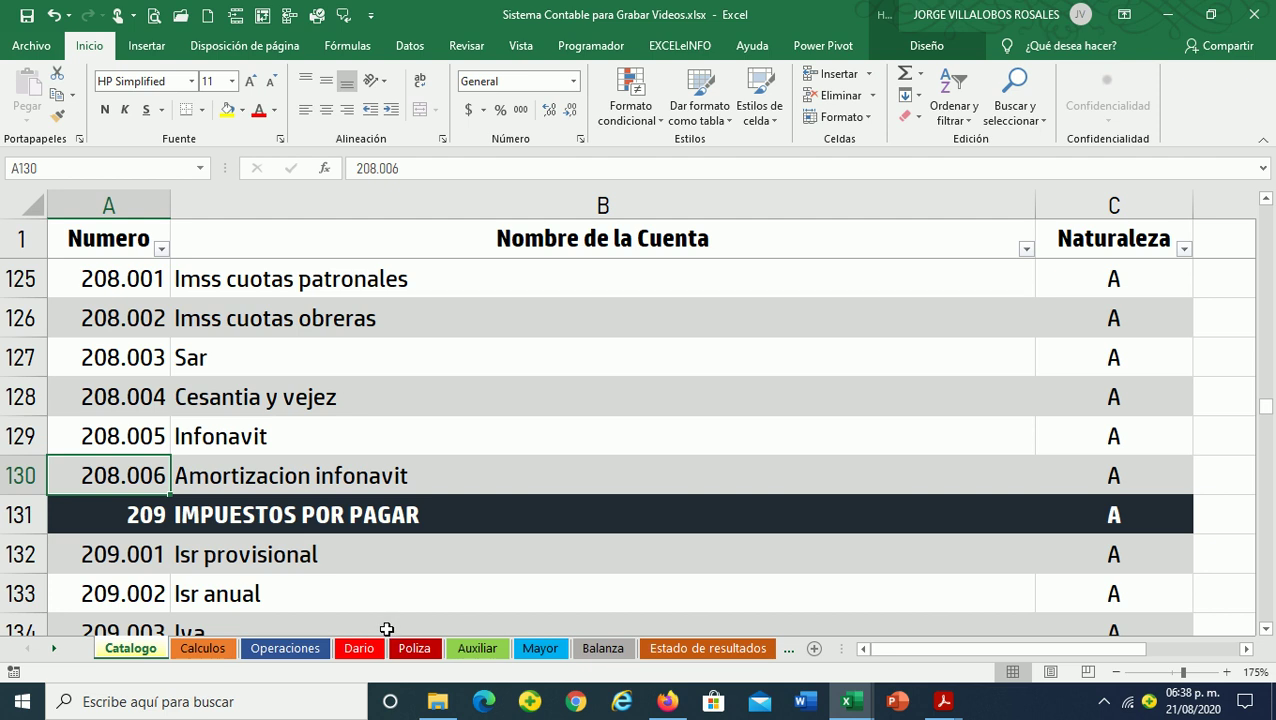
{"action": "left_click", "coordinate": [368, 648]}
Enter account codes 208.006, 102 and 102.001 on the next Dario rows
{"action": "type", "text": "208"}
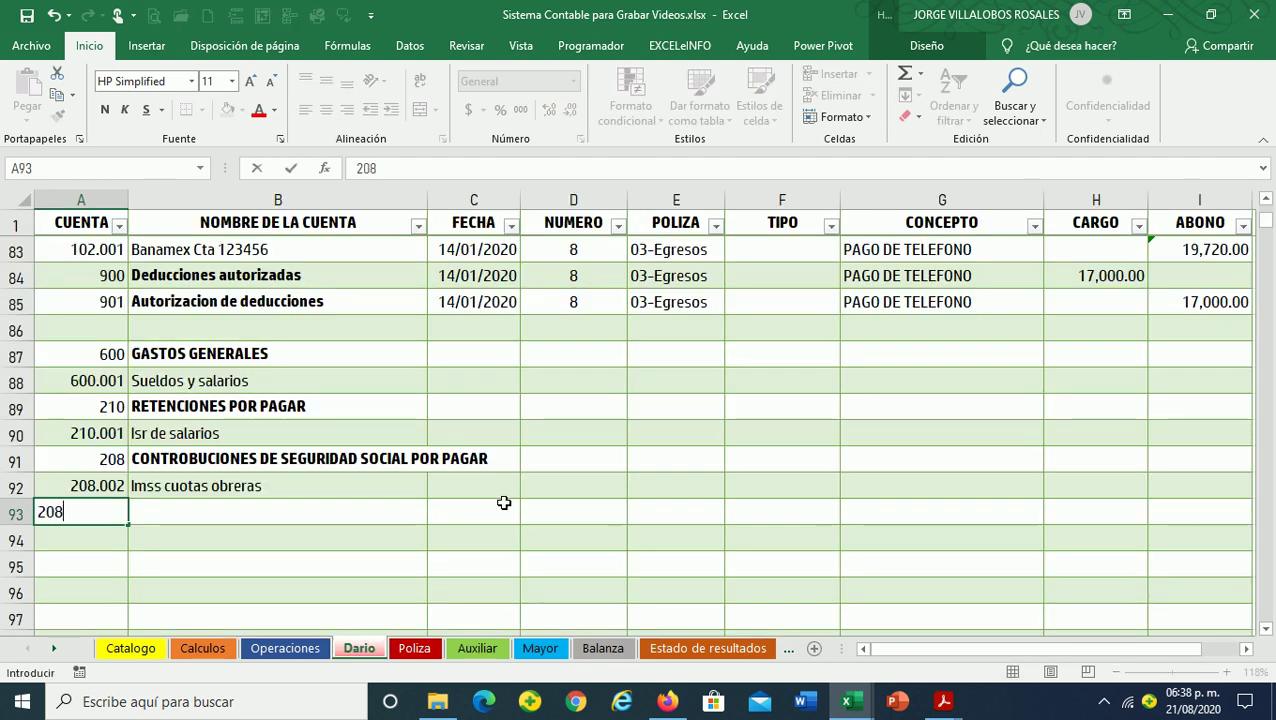
{"action": "type", "text": ".00"}
{"action": "key", "text": "Return"}
{"action": "key", "text": "Down"}
{"action": "key", "text": "Up"}
{"action": "key", "text": "Up"}
{"action": "key", "text": "Down"}
{"action": "type", "text": "102"}
{"action": "key", "text": "Return"}
{"action": "type", "text": "102.001"}
{"action": "key", "text": "Return"}
Give row 87 the date 15/01/2020 and entry number 9
{"action": "key", "text": "Up"}
{"action": "key", "text": "Up"}
{"action": "key", "text": "Up"}
{"action": "key", "text": "Up"}
{"action": "key", "text": "Up"}
{"action": "key", "text": "Up"}
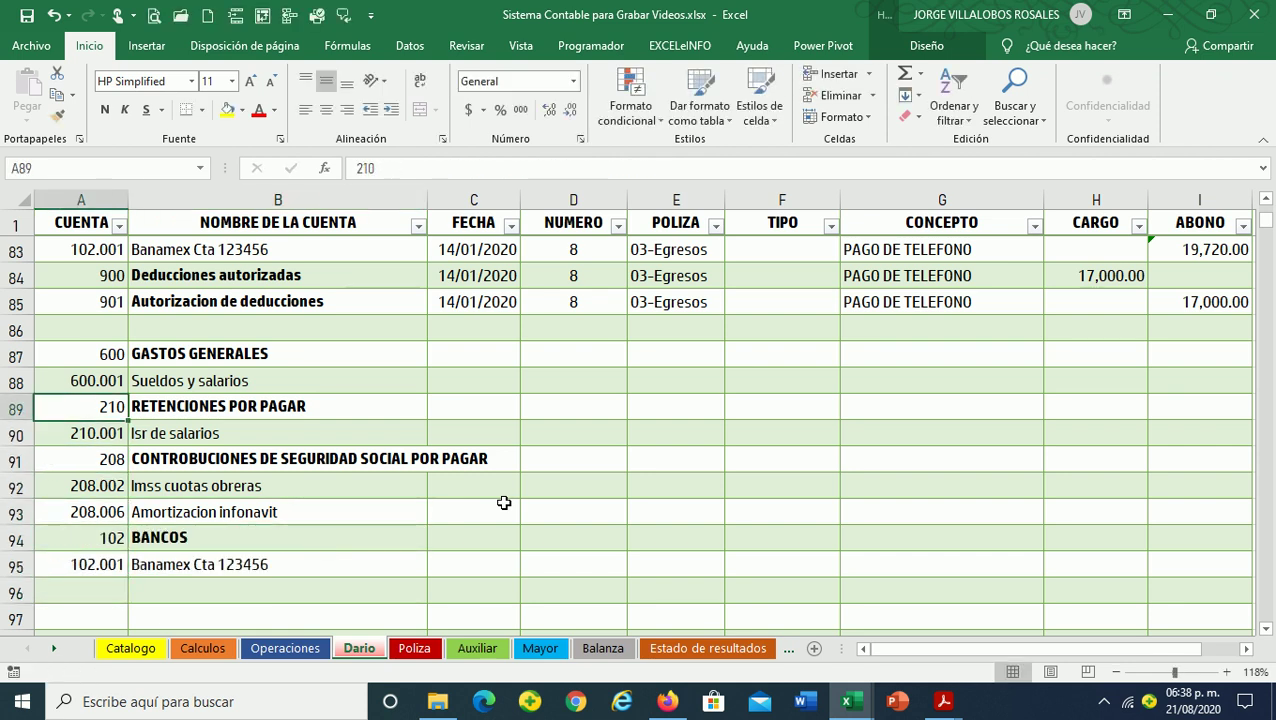
{"action": "key", "text": "Up"}
{"action": "key", "text": "Up"}
{"action": "key", "text": "Right"}
{"action": "key", "text": "Right"}
{"action": "type", "text": "15/"}
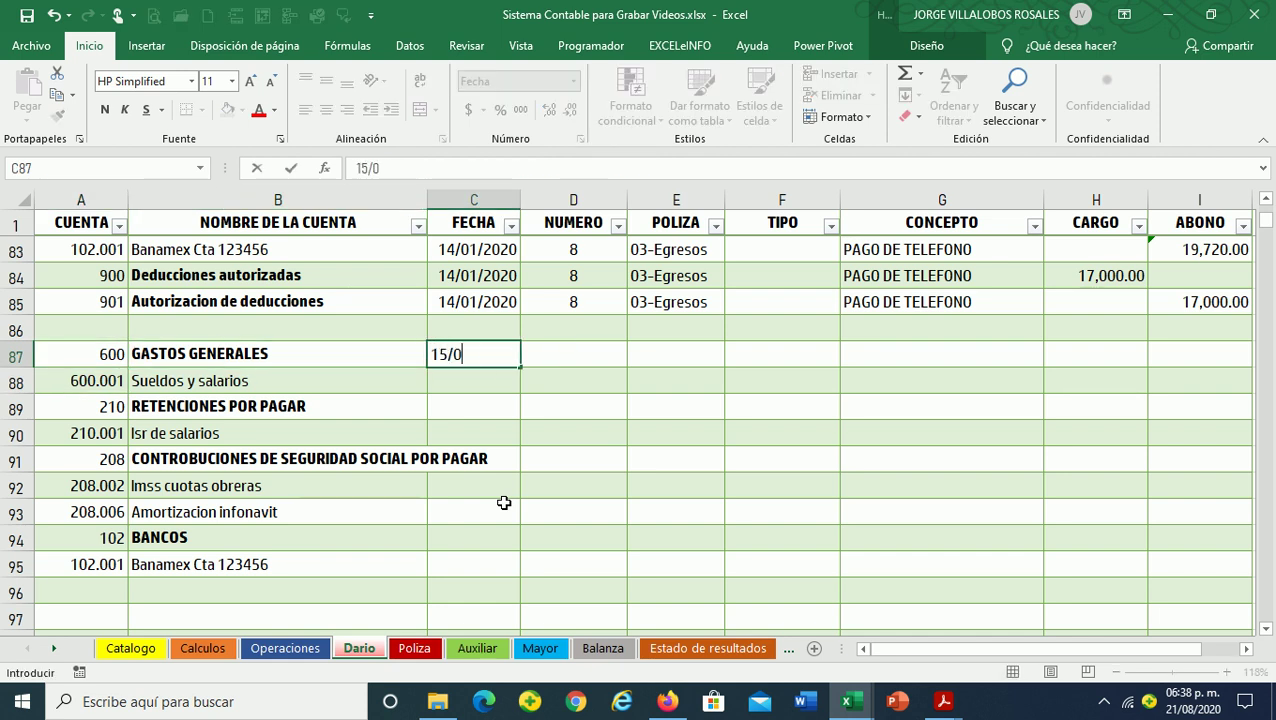
{"action": "type", "text": "01/20"}
{"action": "key", "text": "Return"}
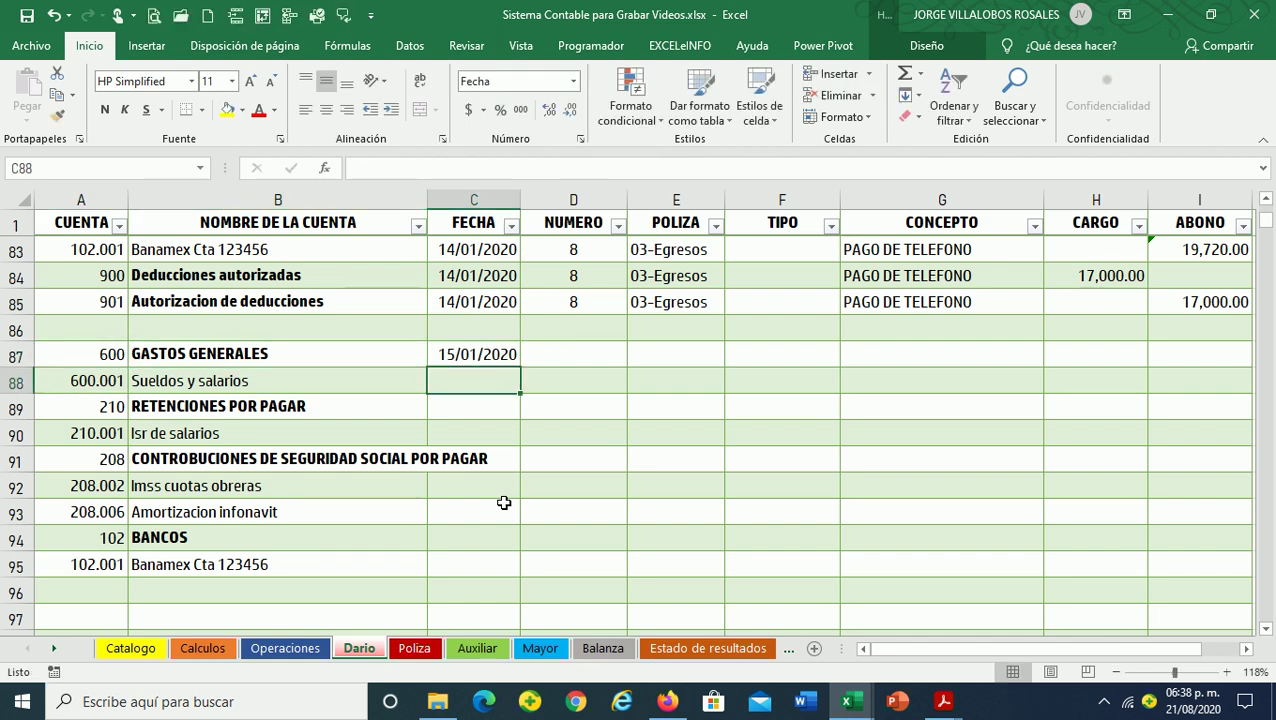
{"action": "key", "text": "Up"}
{"action": "key", "text": "Right"}
{"action": "type", "text": "9"}
{"action": "key", "text": "Return"}
Set row 87's policy type to 03-Egresos and concept to NOMINA 1er QNA ENERO 2020
{"action": "key", "text": "Up"}
{"action": "key", "text": "Right"}
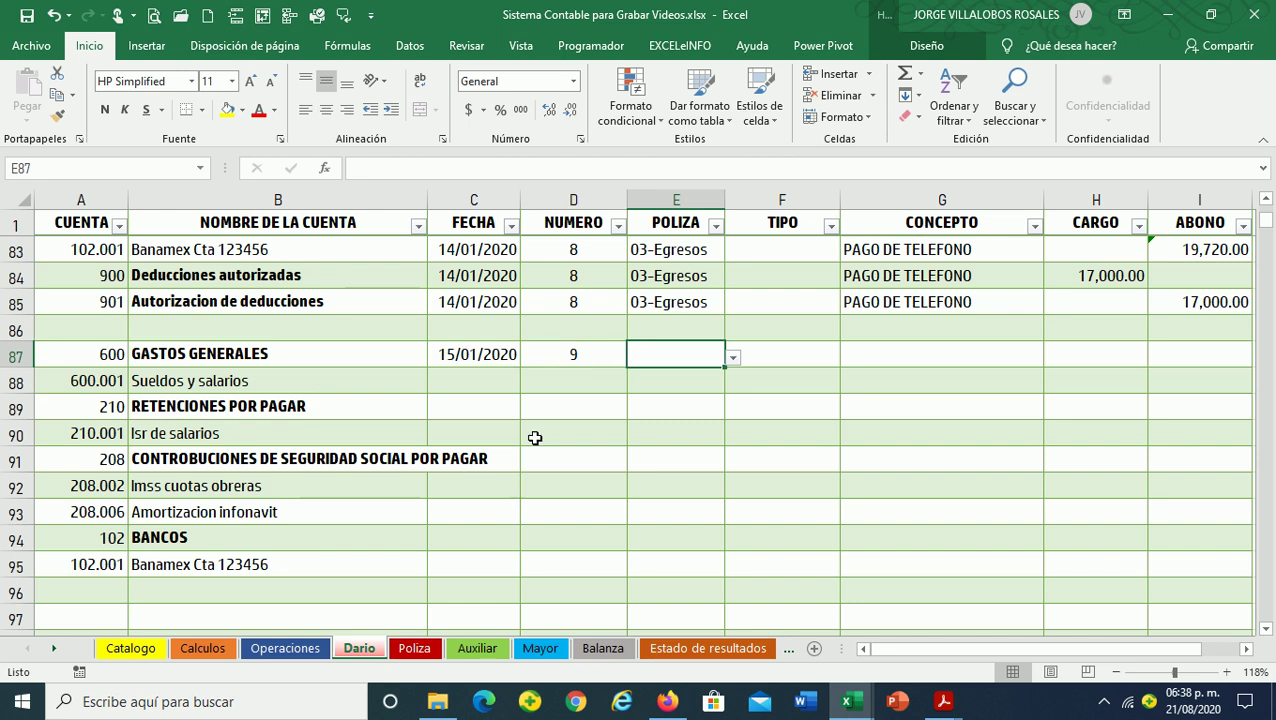
{"action": "left_click", "coordinate": [733, 357]}
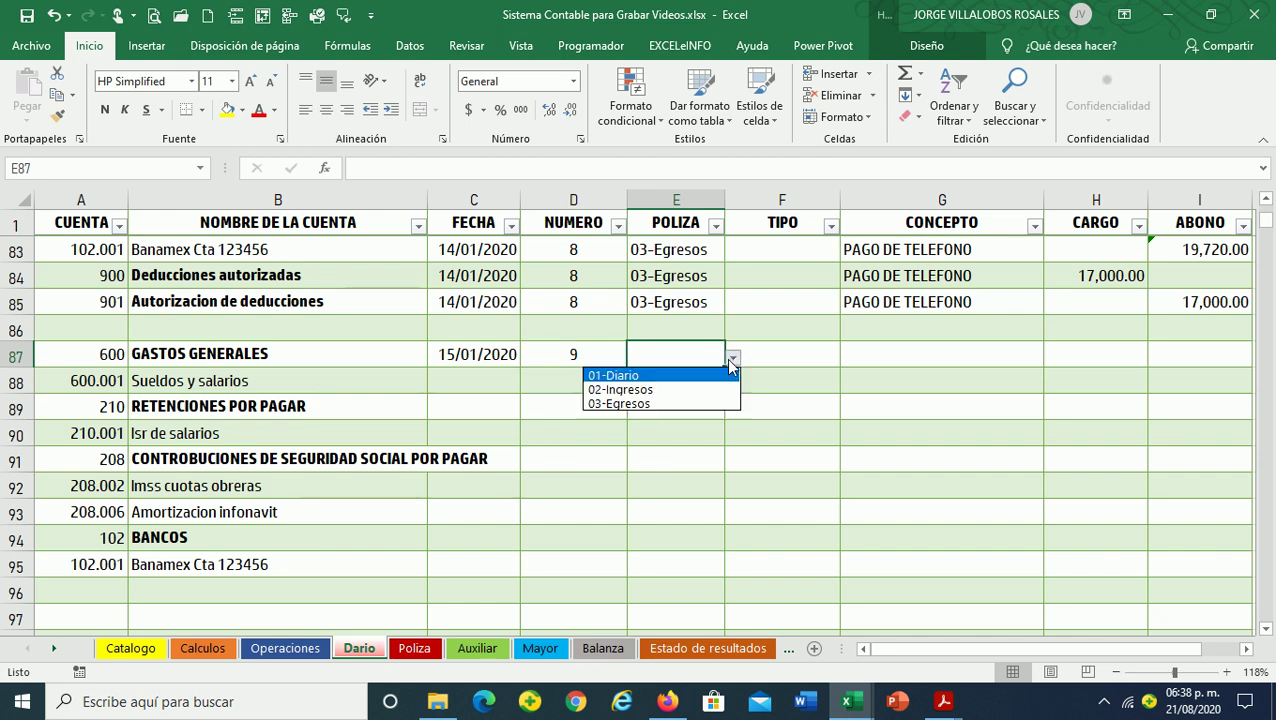
{"action": "left_click", "coordinate": [672, 404]}
{"action": "key", "text": "Right"}
{"action": "key", "text": "Right"}
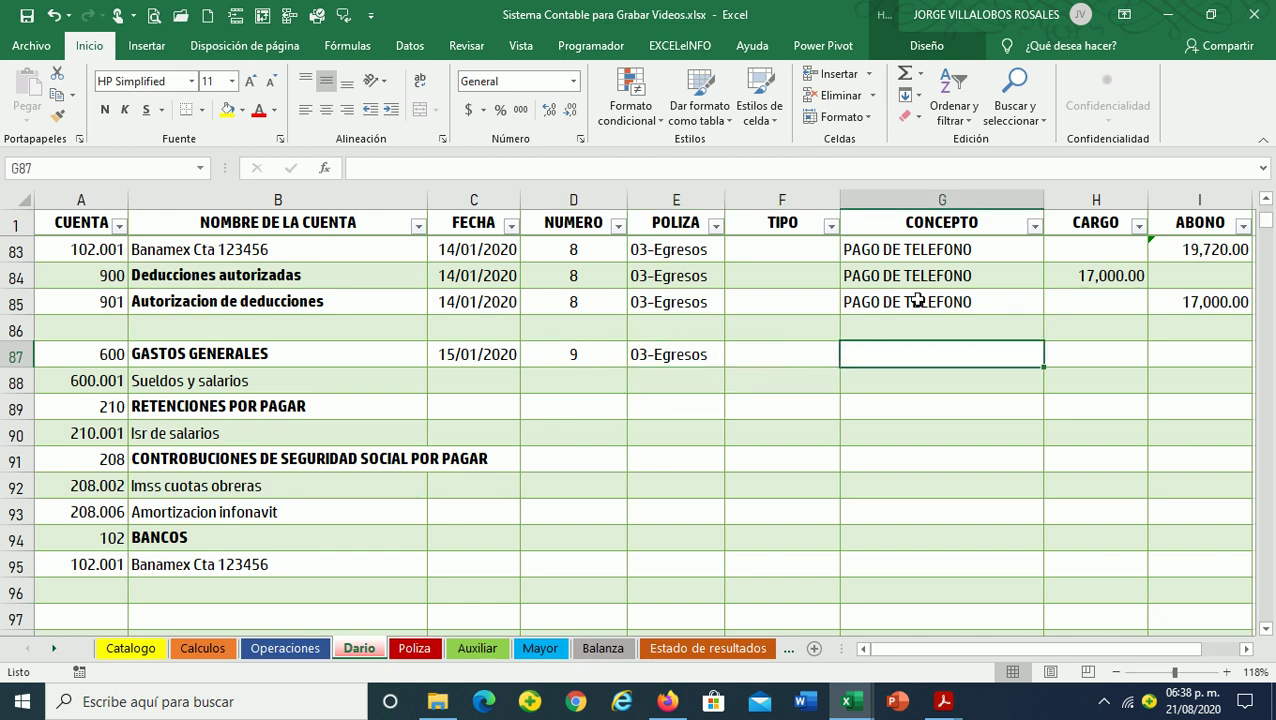
{"action": "type", "text": "NOMINA 1"}
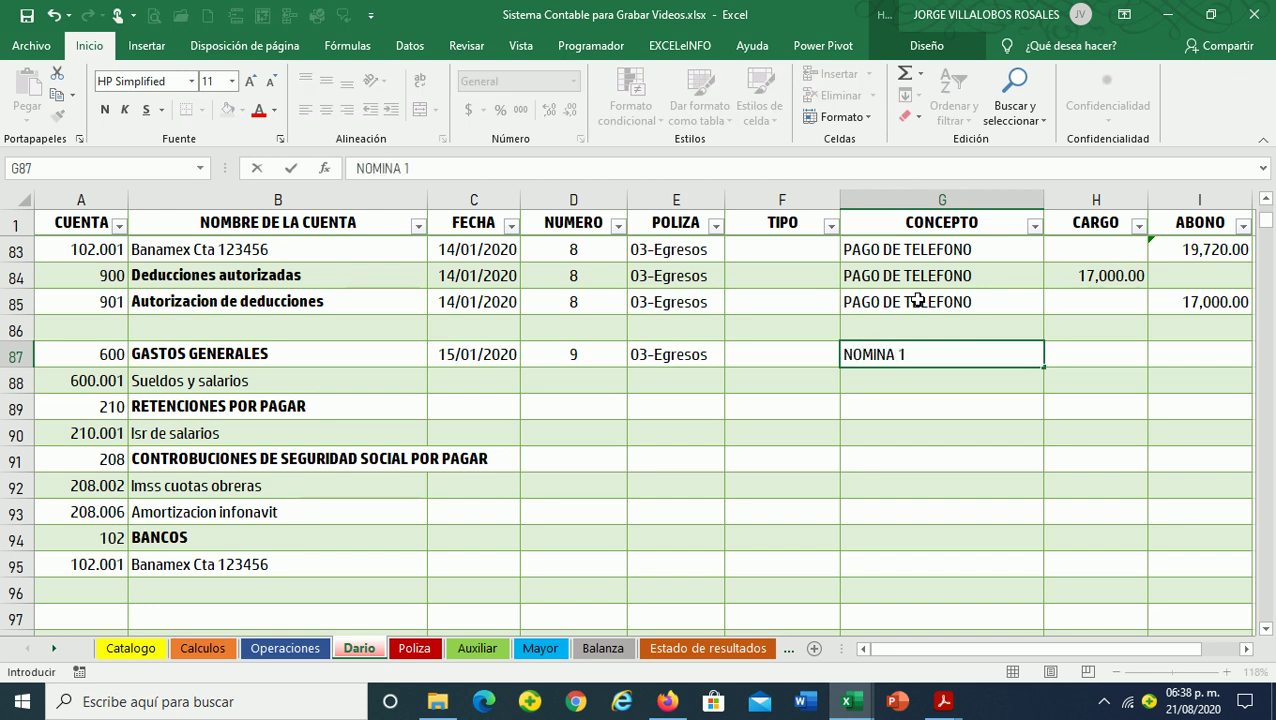
{"action": "type", "text": "er QNA ENERO"}
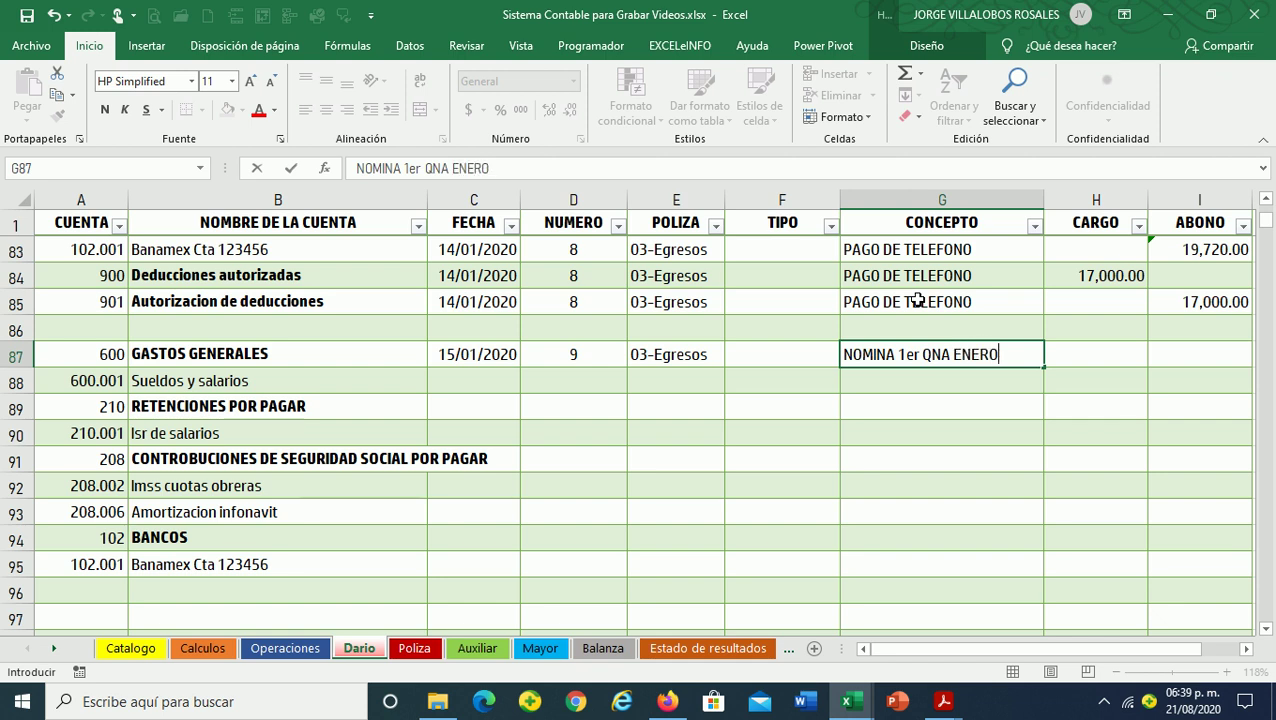
{"action": "type", "text": "2020"}
{"action": "key", "text": "Return"}
Fill row 87's date, number, type and concept down through row 95
{"action": "key", "text": "Left"}
{"action": "key", "text": "Left"}
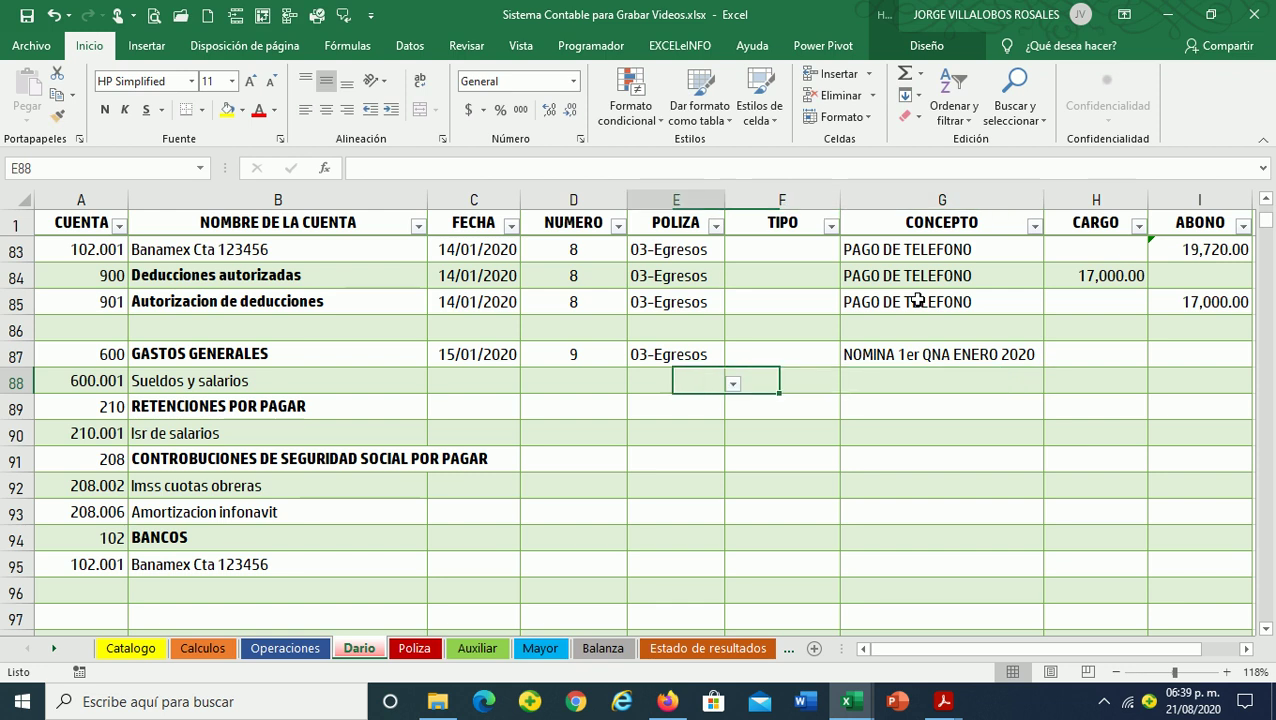
{"action": "key", "text": "Left"}
{"action": "key", "text": "Left"}
{"action": "key", "text": "Up"}
{"action": "key", "text": "shift+Right"}
{"action": "key", "text": "shift+Right"}
{"action": "key", "text": "shift+Right"}
{"action": "key", "text": "shift+Right"}
{"action": "key", "text": "shift+Down"}
{"action": "key", "text": "shift+Down"}
{"action": "key", "text": "shift+Down"}
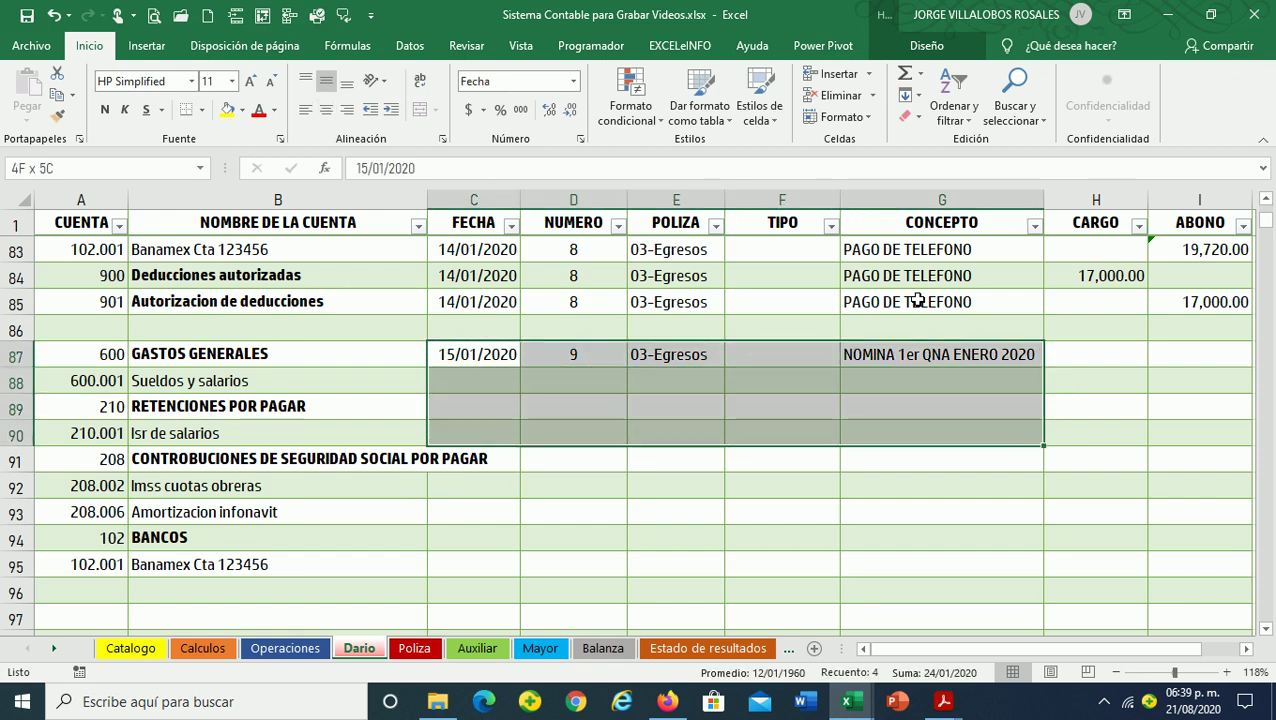
{"action": "key", "text": "shift+Down"}
{"action": "key", "text": "shift+Down"}
{"action": "key", "text": "shift+Down"}
{"action": "key", "text": "shift+Down"}
{"action": "key", "text": "shift+Down"}
{"action": "key", "text": "ctrl+d"}
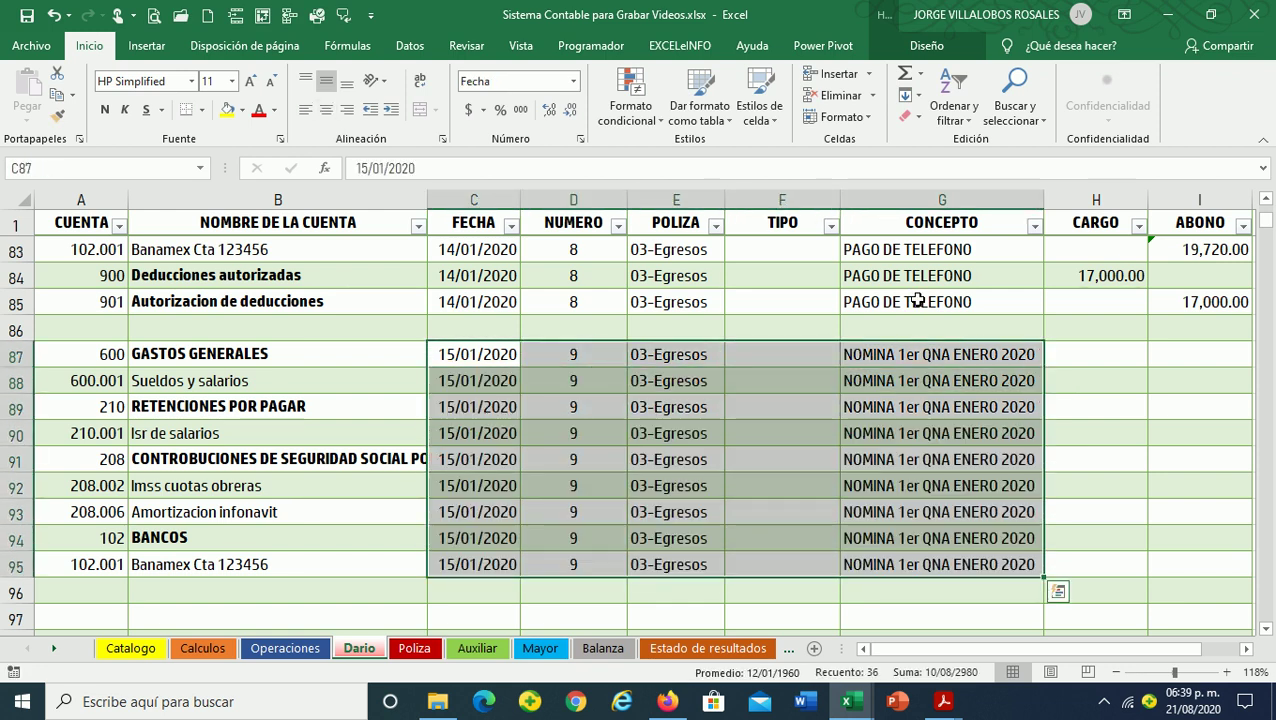
{"action": "key", "text": "Right"}
{"action": "key", "text": "Left"}
{"action": "key", "text": "Left"}
{"action": "key", "text": "Left"}
{"action": "key", "text": "Down"}
{"action": "key", "text": "Right"}
{"action": "key", "text": "Right"}
{"action": "key", "text": "Right"}
{"action": "key", "text": "Right"}
{"action": "key", "text": "Right"}
{"action": "key", "text": "Right"}
{"action": "key", "text": "Right"}
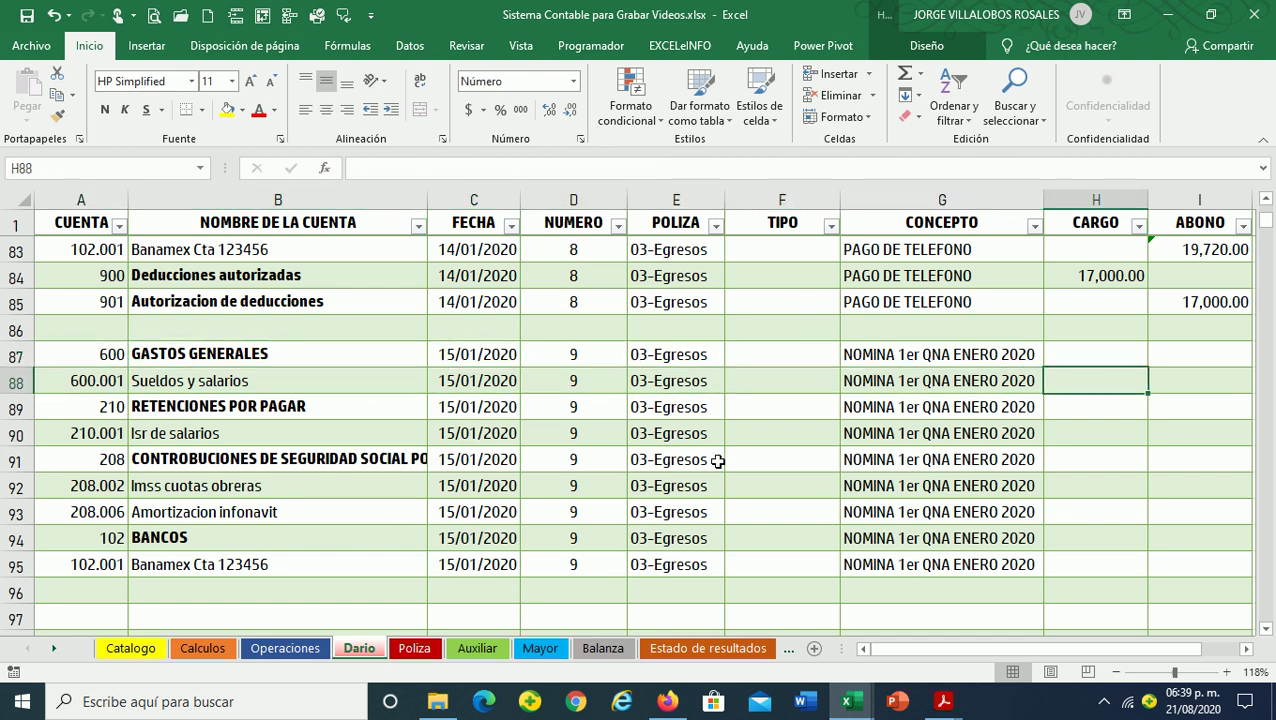
Enter the 227,500.00 Sueldos y salarios charge in H88
{"action": "left_click", "coordinate": [288, 648]}
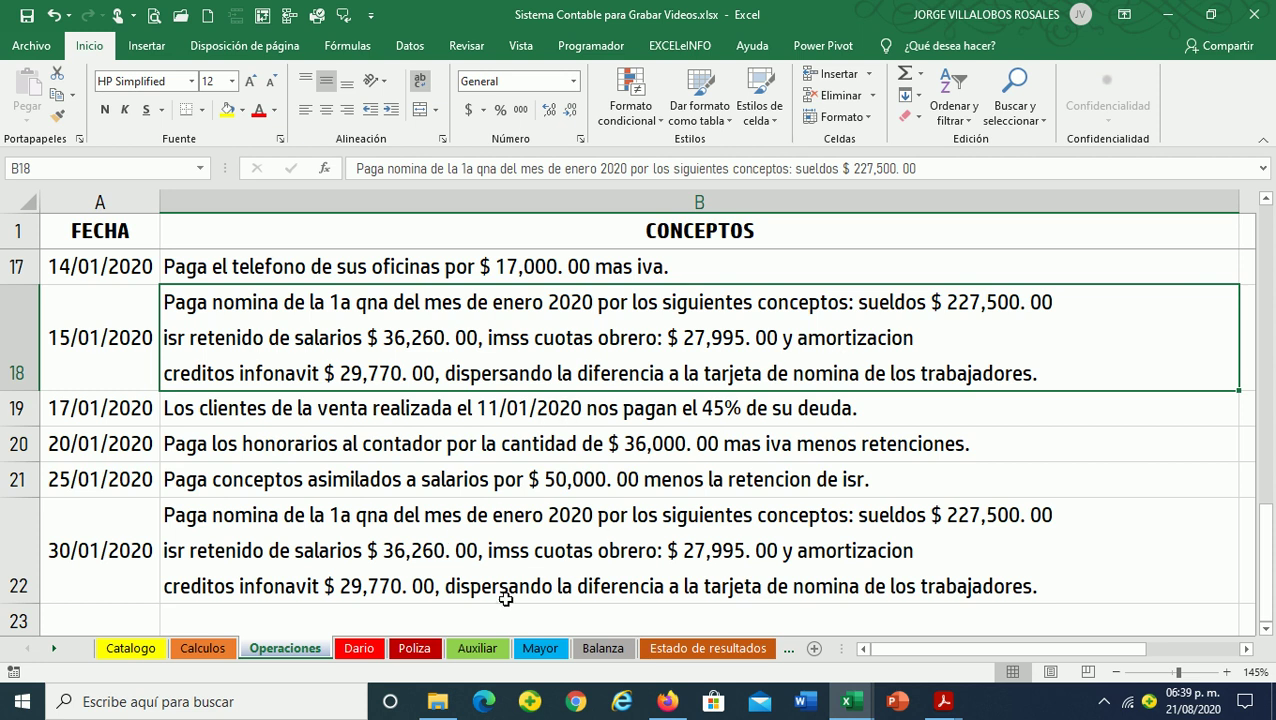
{"action": "left_click", "coordinate": [140, 648]}
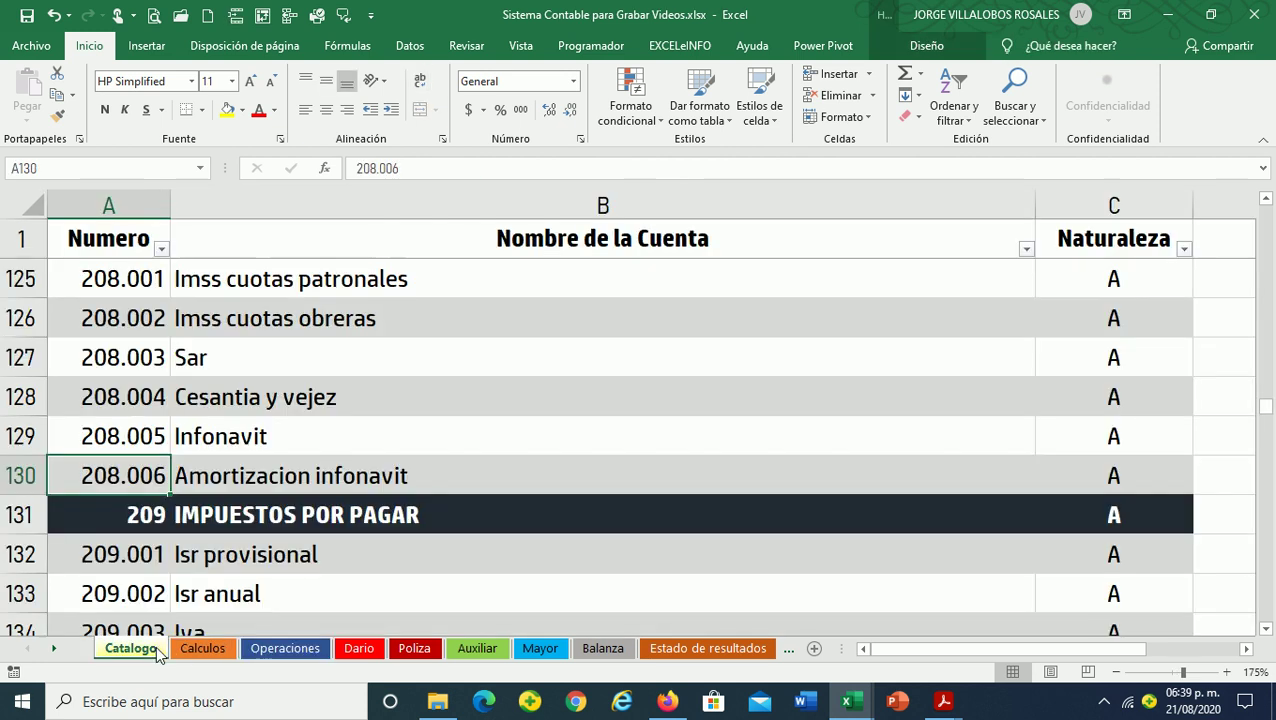
{"action": "left_click", "coordinate": [345, 650]}
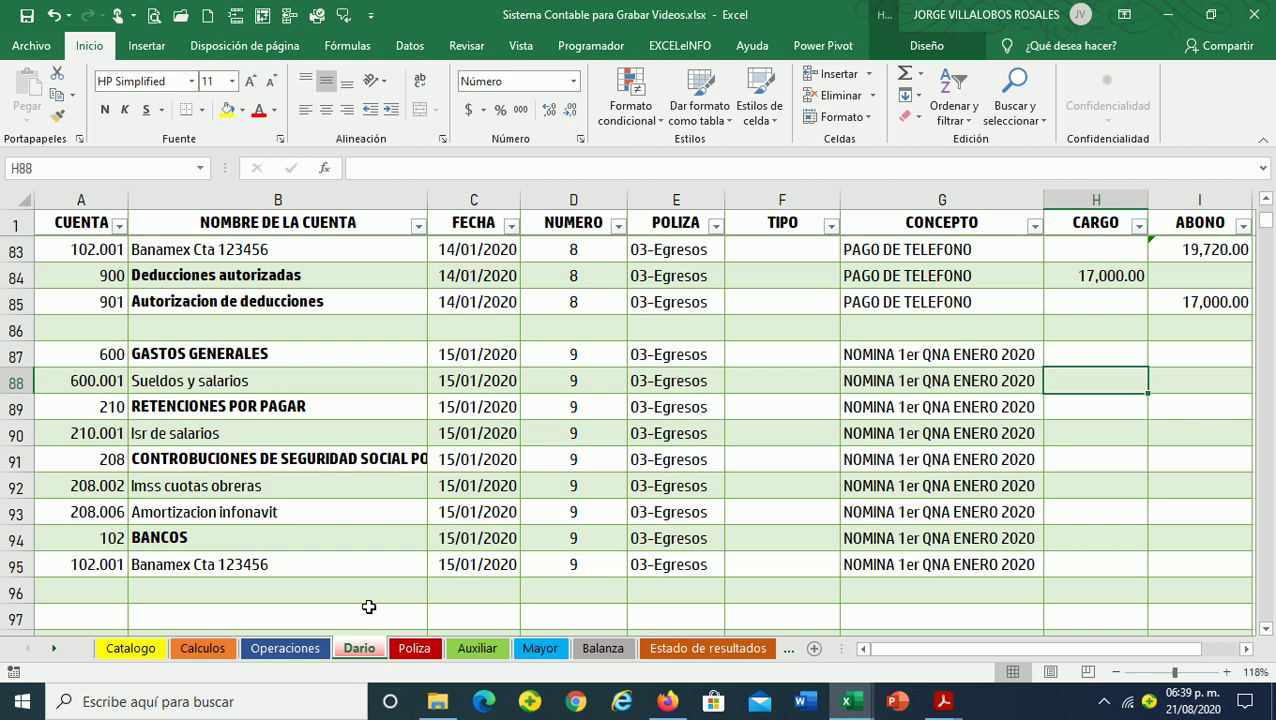
{"action": "type", "text": "2275"}
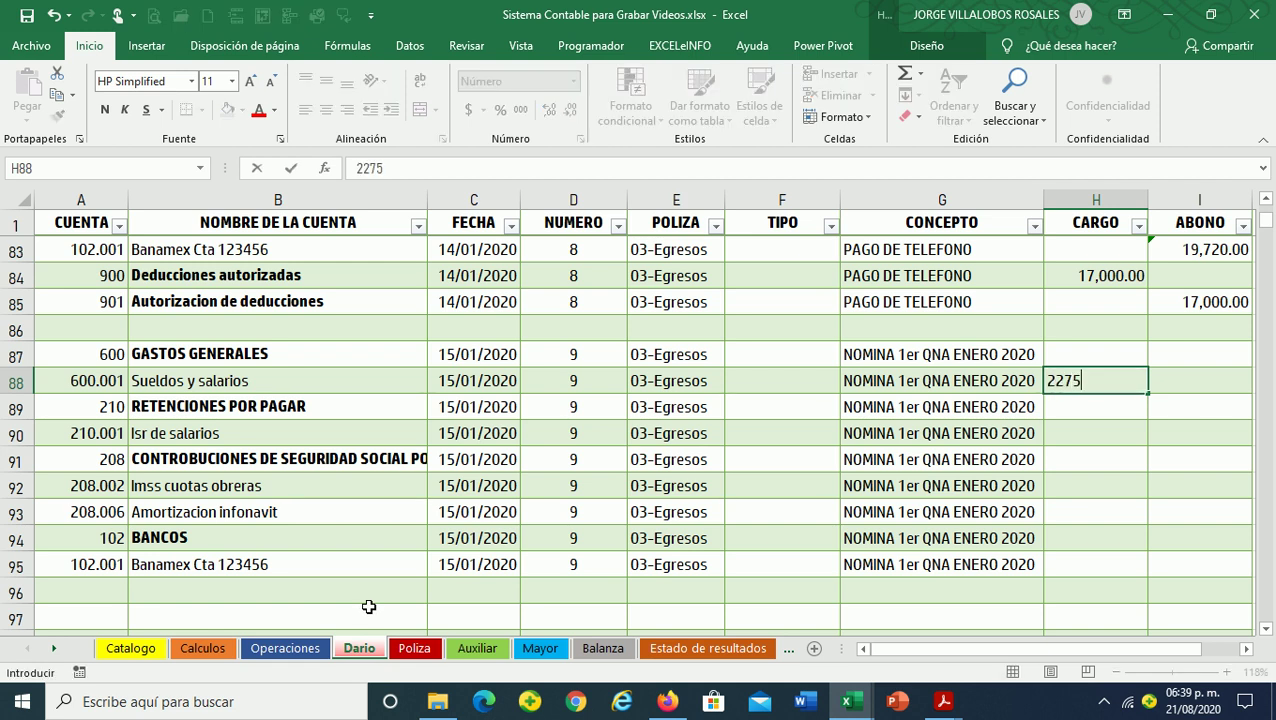
{"action": "type", "text": "00"}
{"action": "key", "text": "Return"}
Enter the 36,260.00 Isr de salarios credit in I90
{"action": "key", "text": "Down"}
{"action": "key", "text": "Left"}
{"action": "key", "text": "Left"}
{"action": "key", "text": "Left"}
{"action": "key", "text": "Left"}
{"action": "key", "text": "Left"}
{"action": "key", "text": "Left"}
{"action": "key", "text": "Down"}
{"action": "key", "text": "Right"}
{"action": "key", "text": "Right"}
{"action": "key", "text": "Right"}
{"action": "key", "text": "Right"}
{"action": "key", "text": "Right"}
{"action": "key", "text": "Right"}
{"action": "key", "text": "Right"}
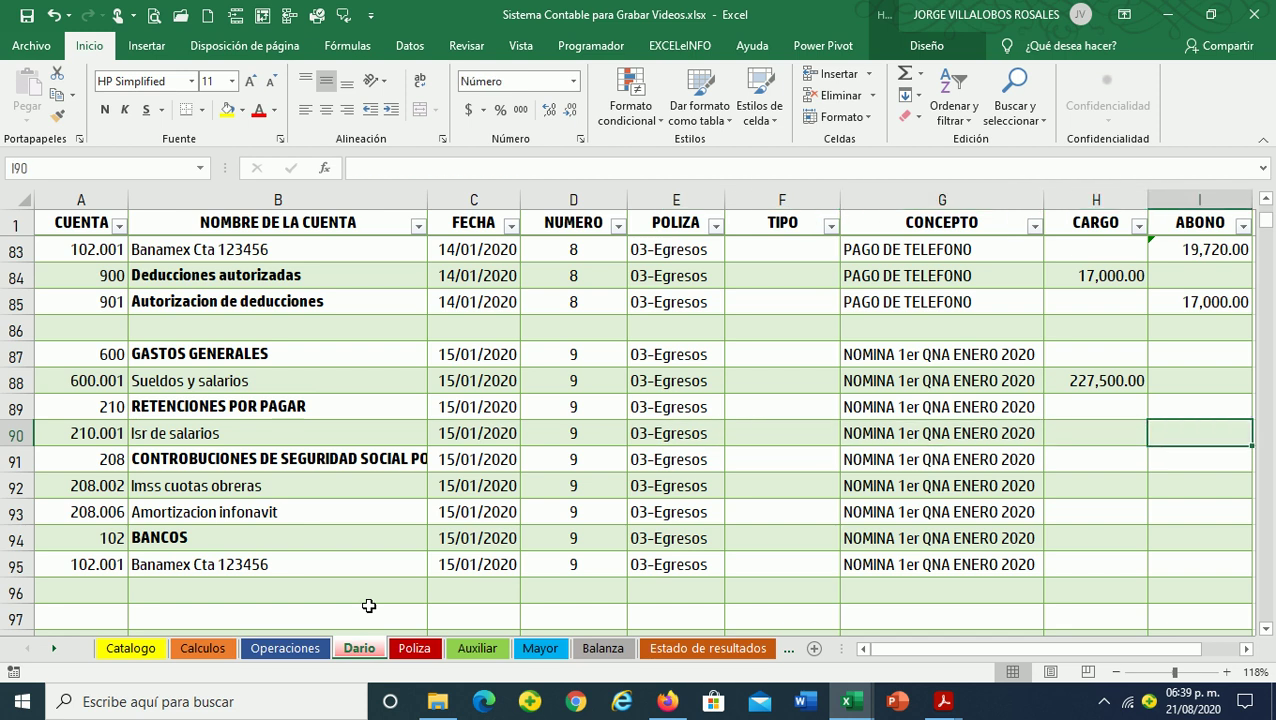
{"action": "left_click", "coordinate": [285, 648]}
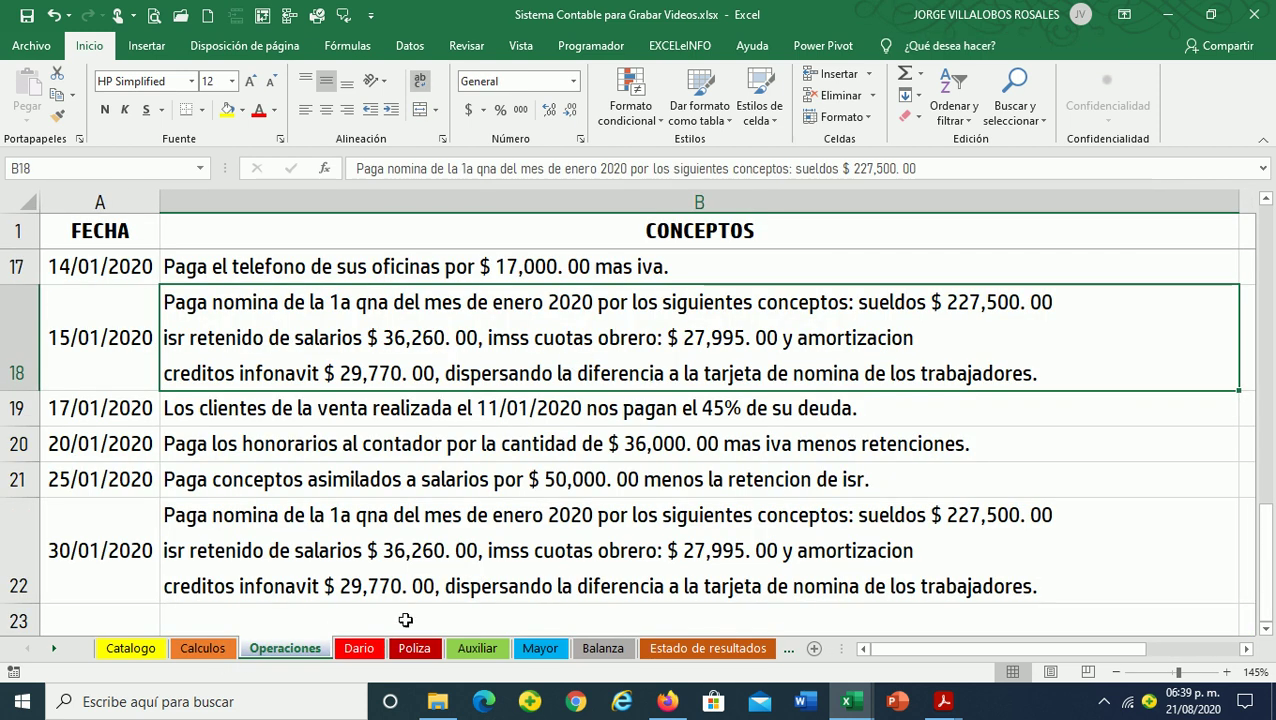
{"action": "left_click", "coordinate": [362, 648]}
{"action": "type", "text": "36"}
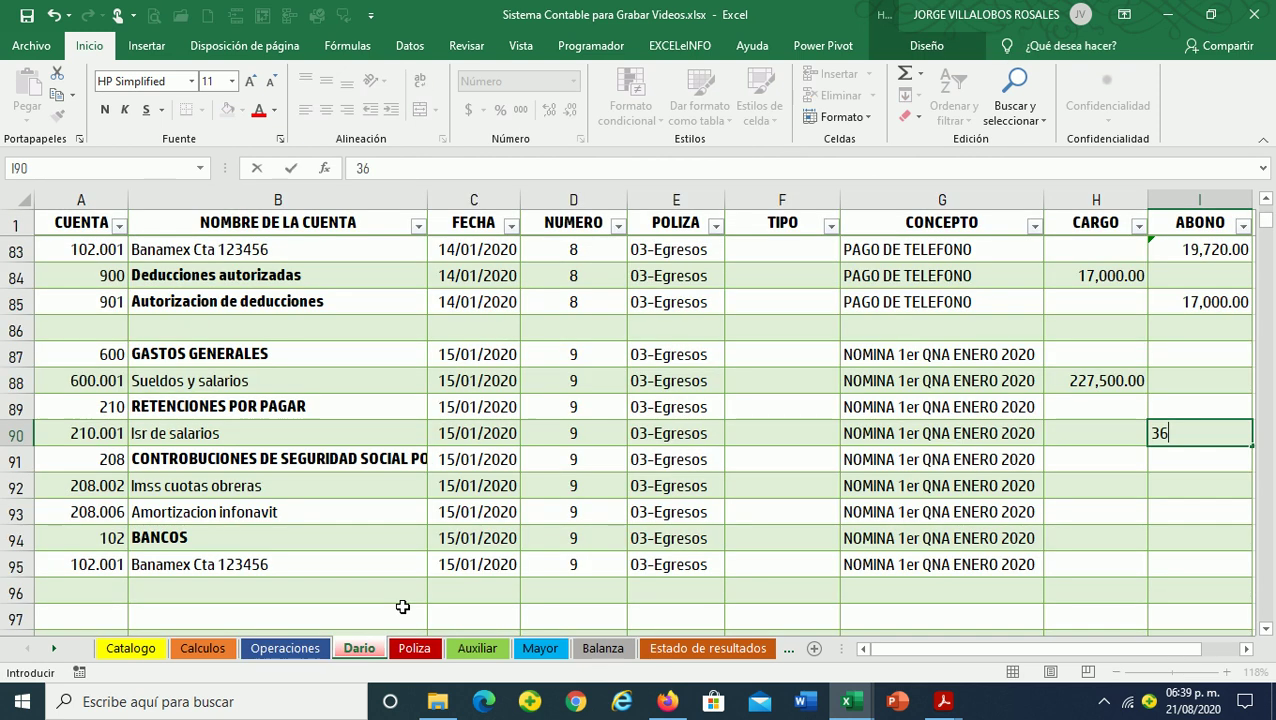
{"action": "key", "text": "Return"}
{"action": "key", "text": "Left"}
{"action": "key", "text": "Left"}
{"action": "key", "text": "Left"}
{"action": "key", "text": "Left"}
{"action": "key", "text": "Left"}
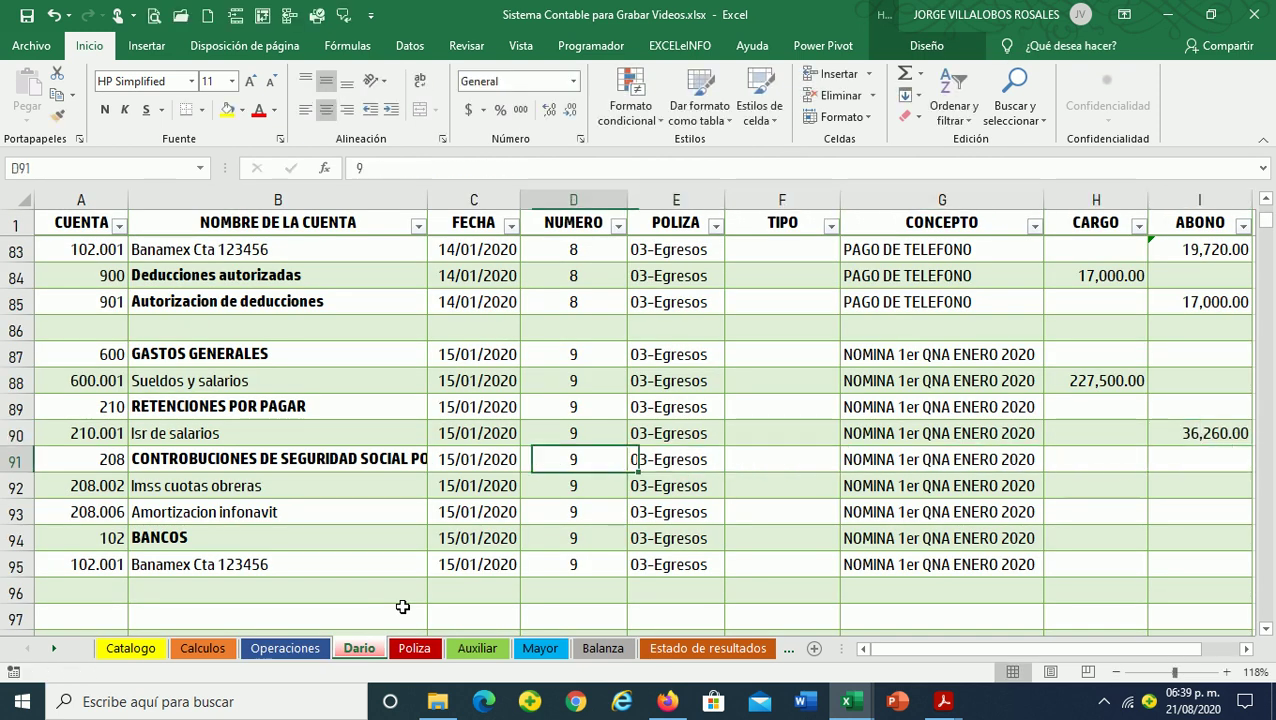
{"action": "key", "text": "Left"}
{"action": "key", "text": "Left"}
{"action": "key", "text": "Left"}
{"action": "key", "text": "Down"}
{"action": "key", "text": "Up"}
{"action": "key", "text": "Right"}
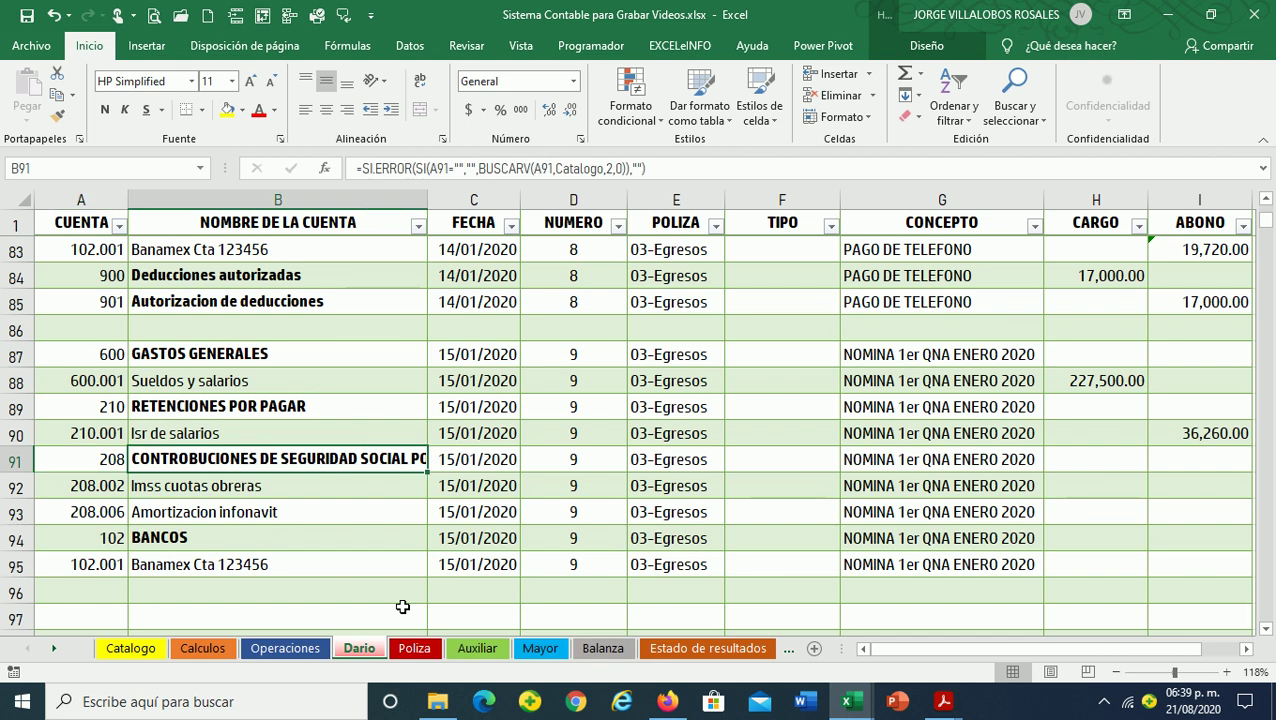
{"action": "key", "text": "Down"}
{"action": "key", "text": "Up"}
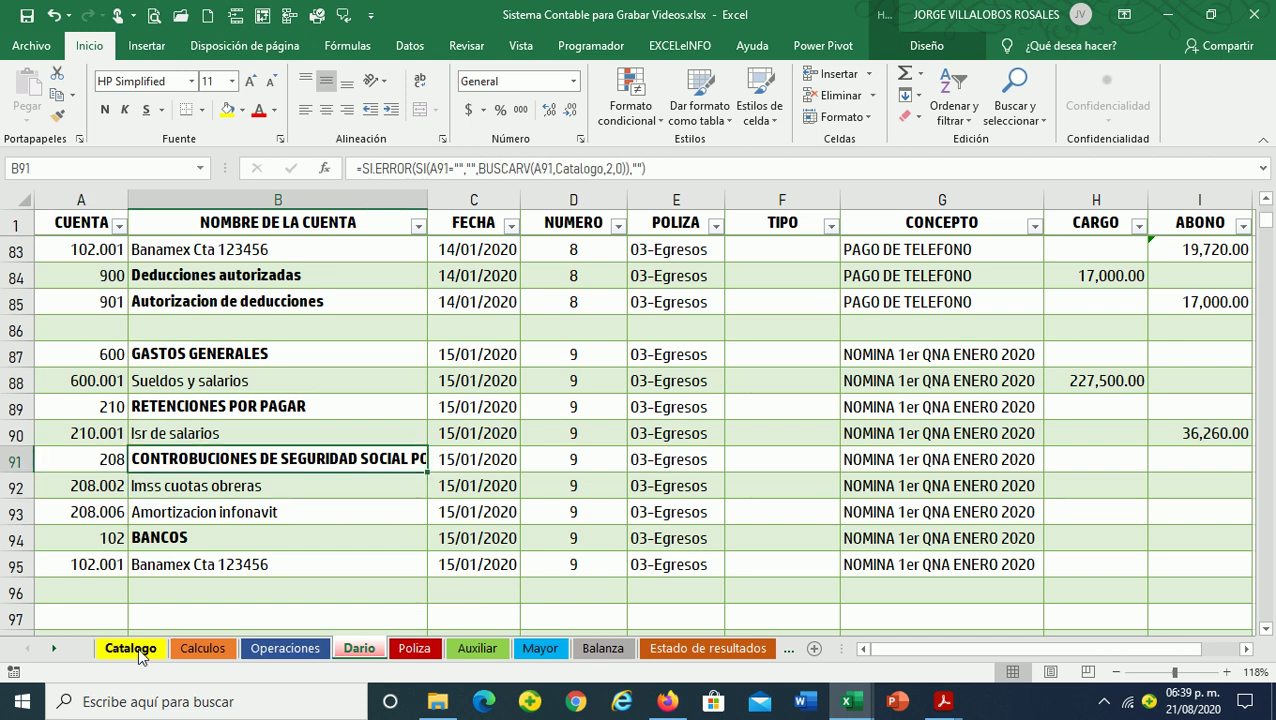
Fix the misspelled account 208 name in Catalogo B124 to read CONTRIBUCIONES
{"action": "left_click", "coordinate": [262, 647]}
{"action": "left_click", "coordinate": [131, 648]}
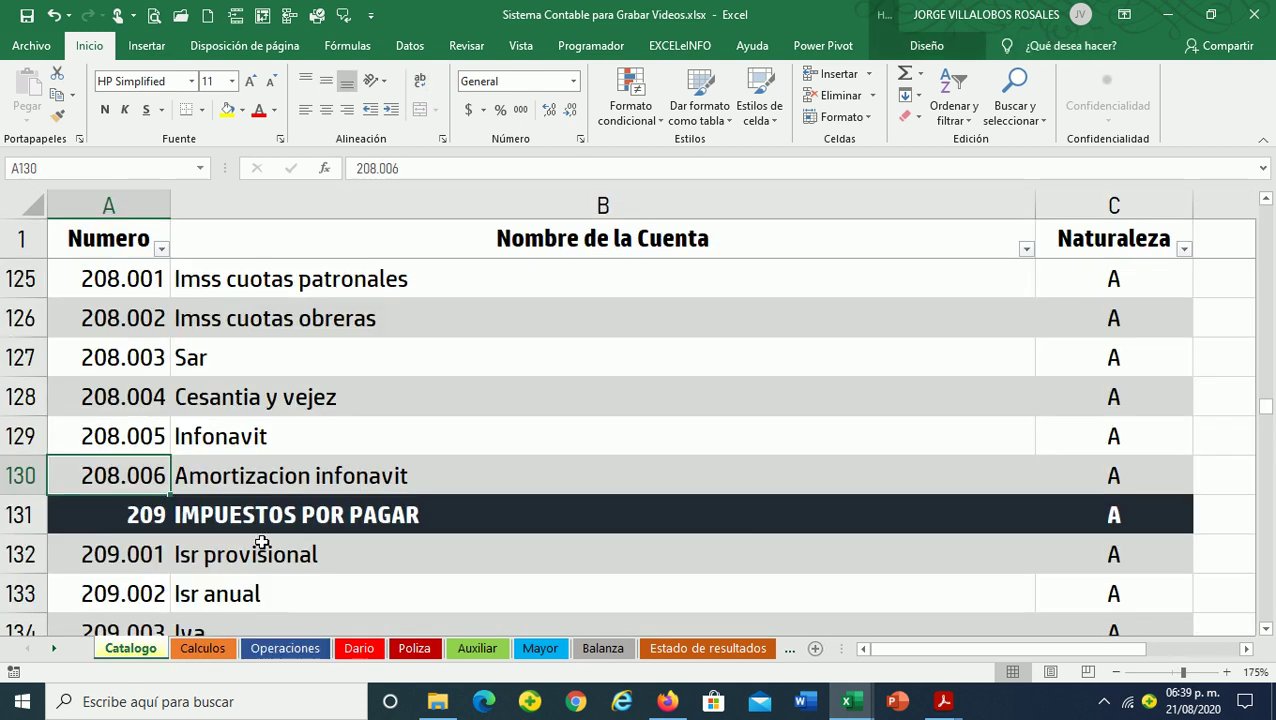
{"action": "scroll", "coordinate": [305, 420], "scroll_direction": "up", "scroll_amount": 3}
{"action": "scroll", "coordinate": [303, 432], "scroll_direction": "up", "scroll_amount": 2, "text": "ctrl"}
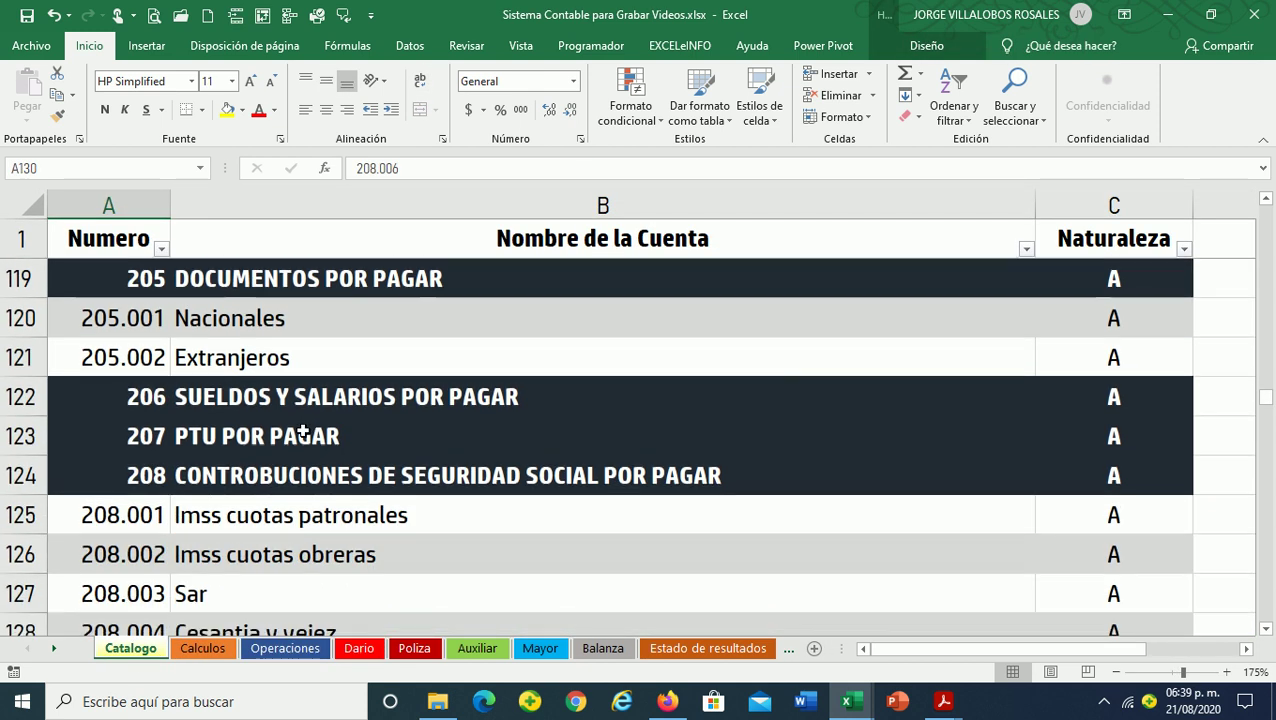
{"action": "double_click", "coordinate": [262, 472]}
{"action": "key", "text": "BackSpace"}
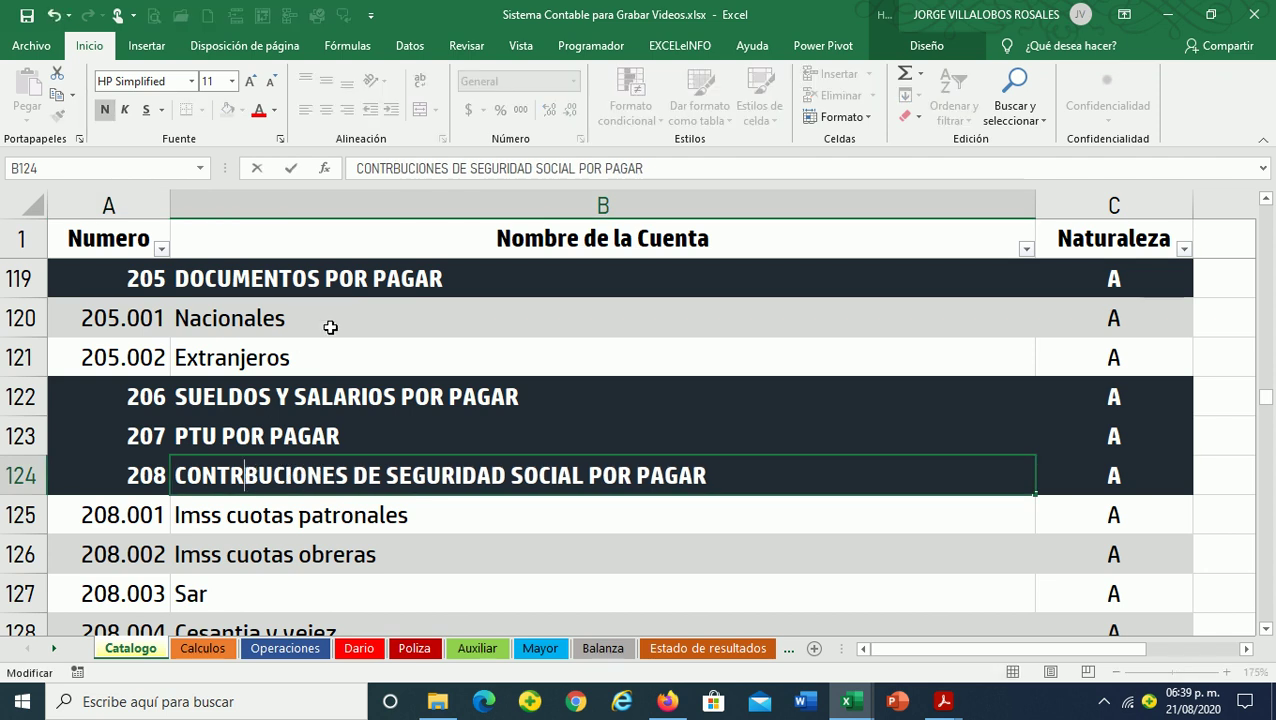
{"action": "type", "text": "I"}
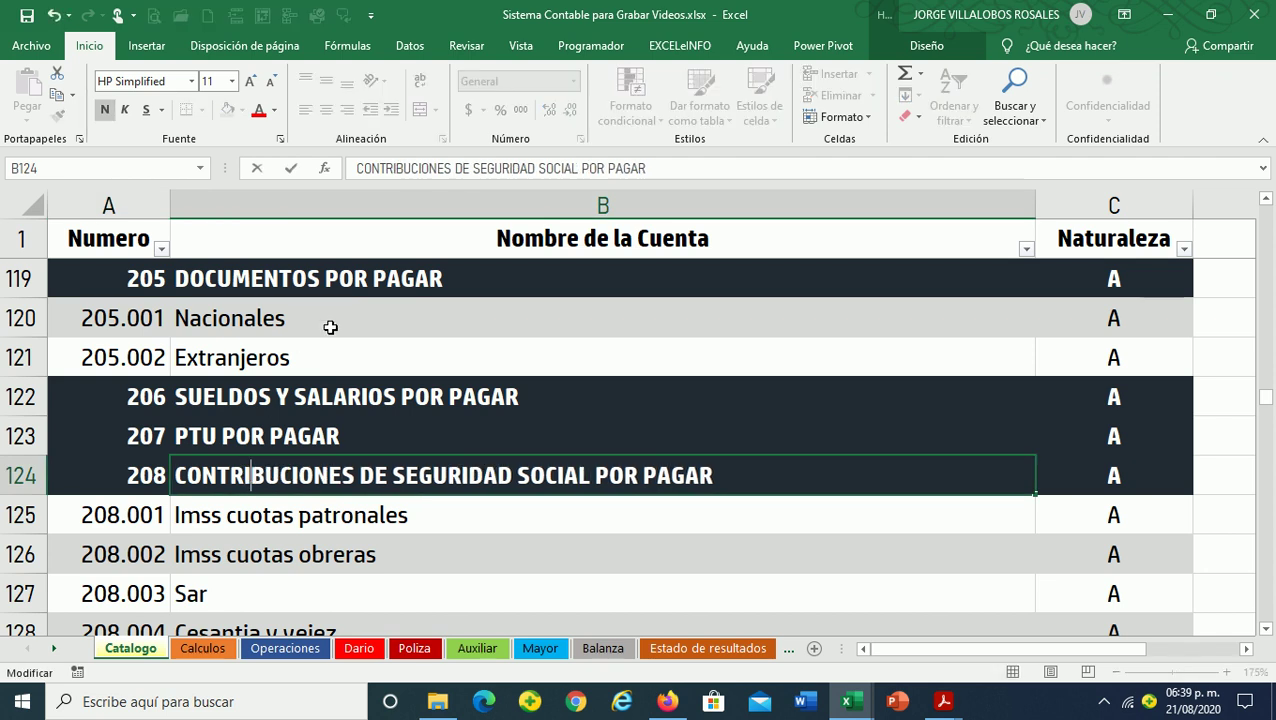
{"action": "left_click", "coordinate": [432, 590]}
{"action": "left_click", "coordinate": [341, 470]}
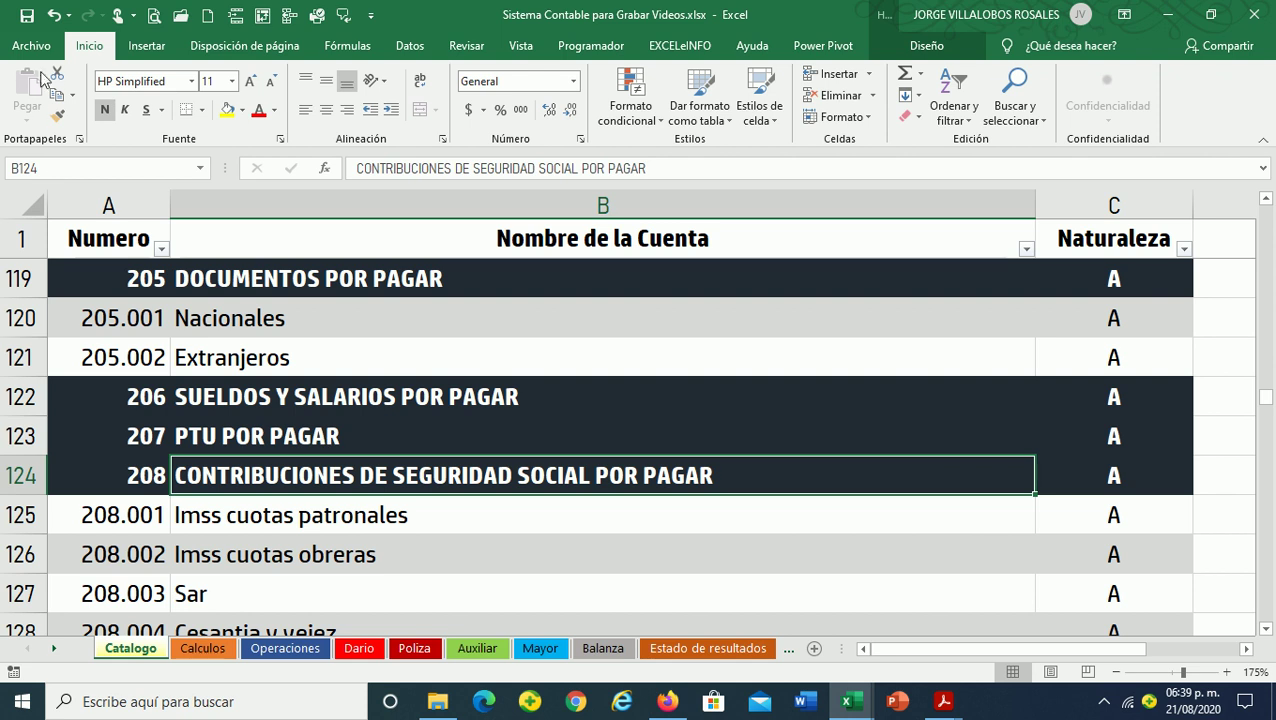
{"action": "left_click", "coordinate": [289, 650]}
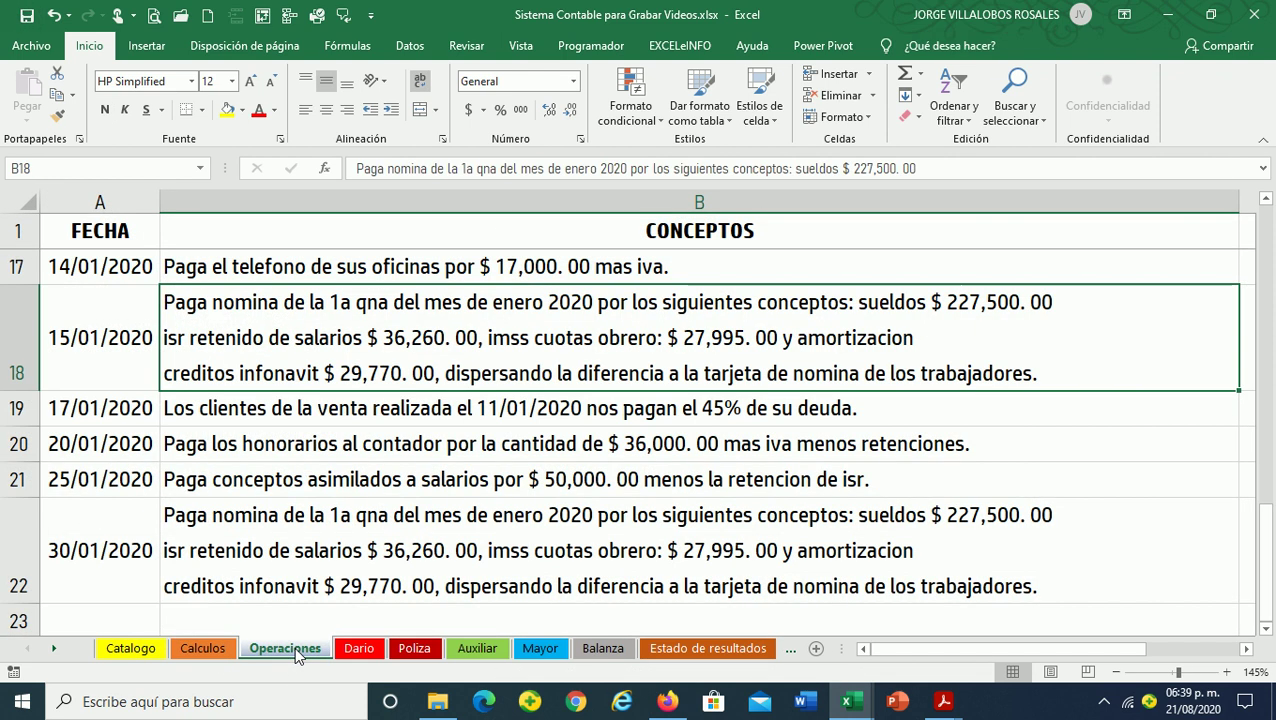
{"action": "left_click", "coordinate": [359, 649]}
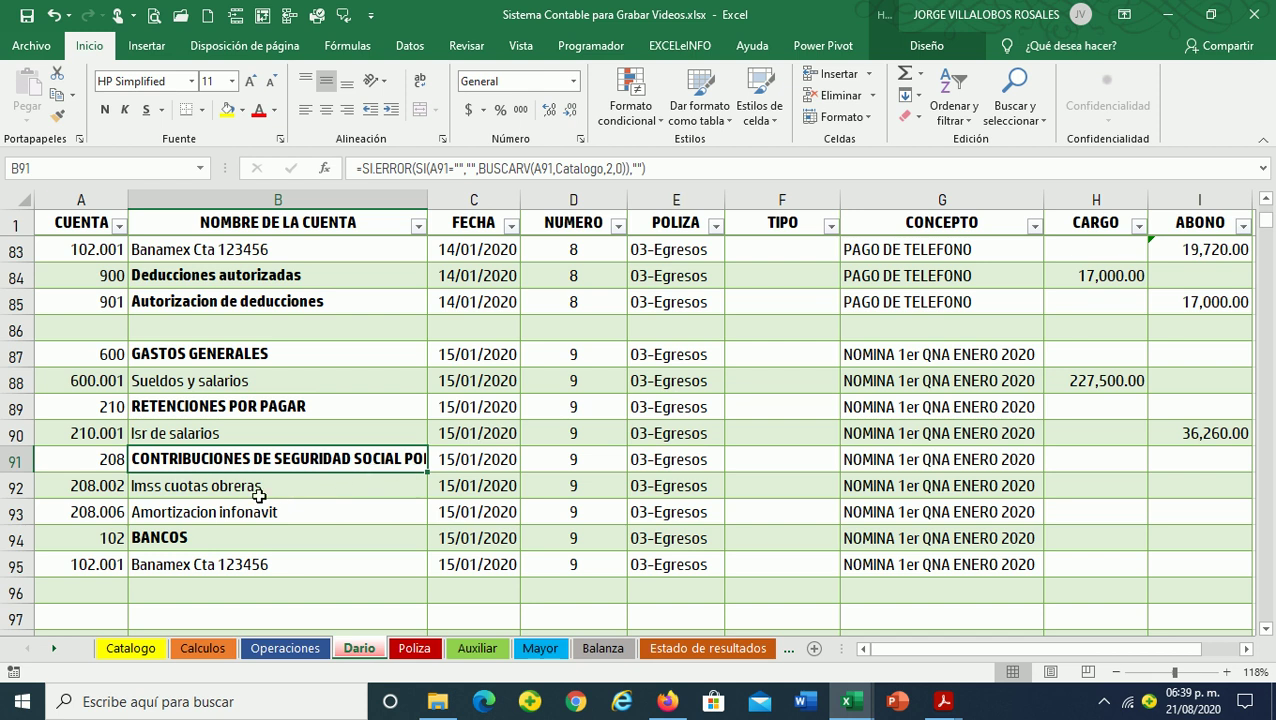
Credit 27,995.00 to Imss cuotas obreras in I92
{"action": "left_click", "coordinate": [1174, 488]}
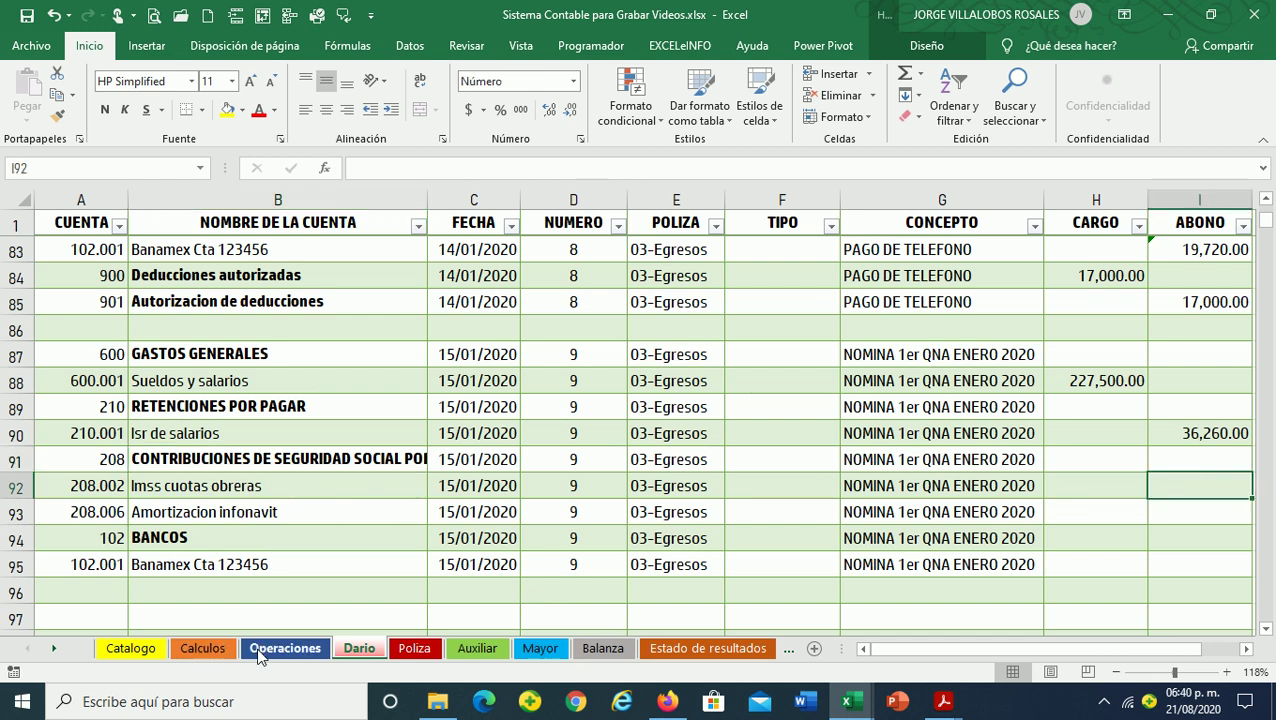
{"action": "left_click", "coordinate": [258, 650]}
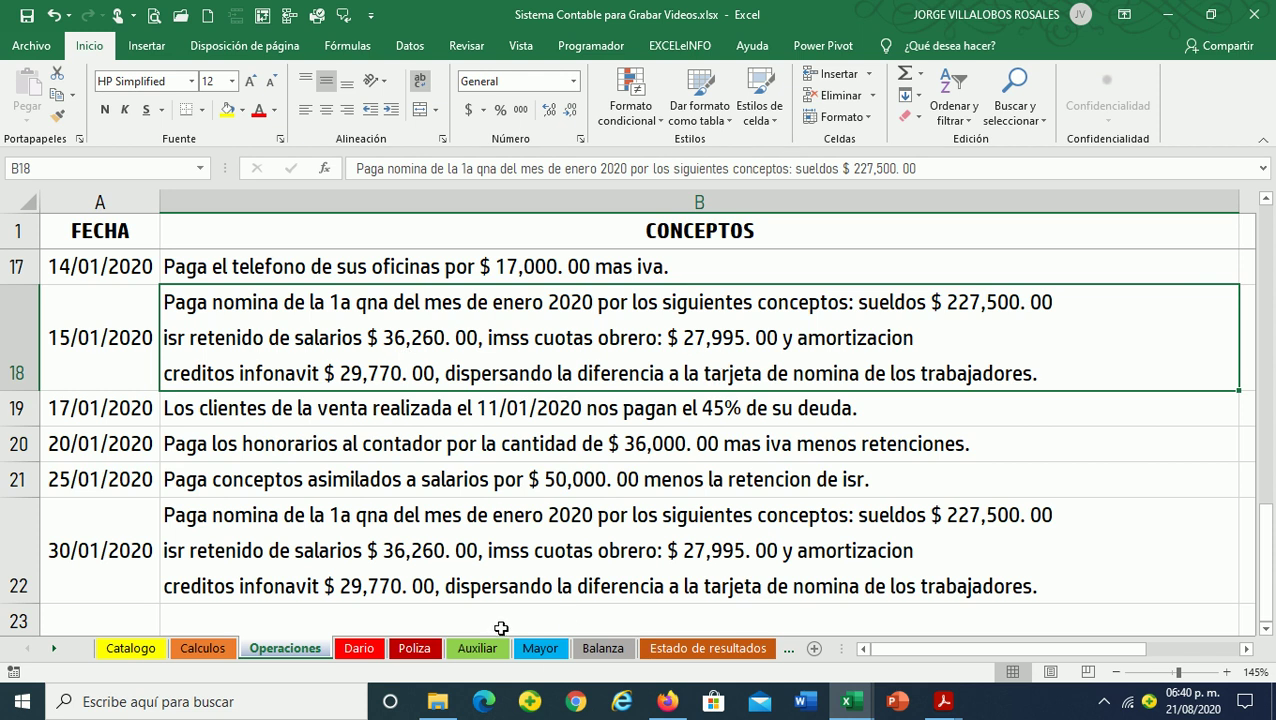
{"action": "left_click", "coordinate": [360, 648]}
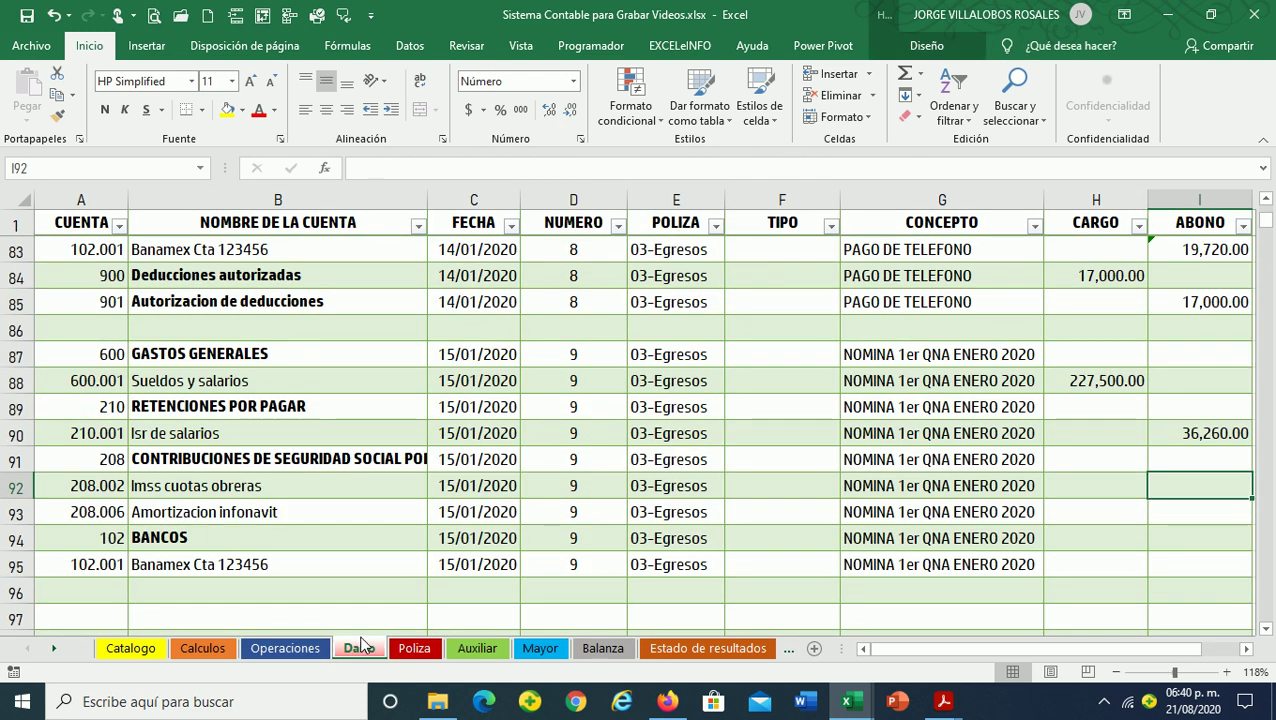
{"action": "type", "text": "27,995"}
{"action": "key", "text": "Return"}
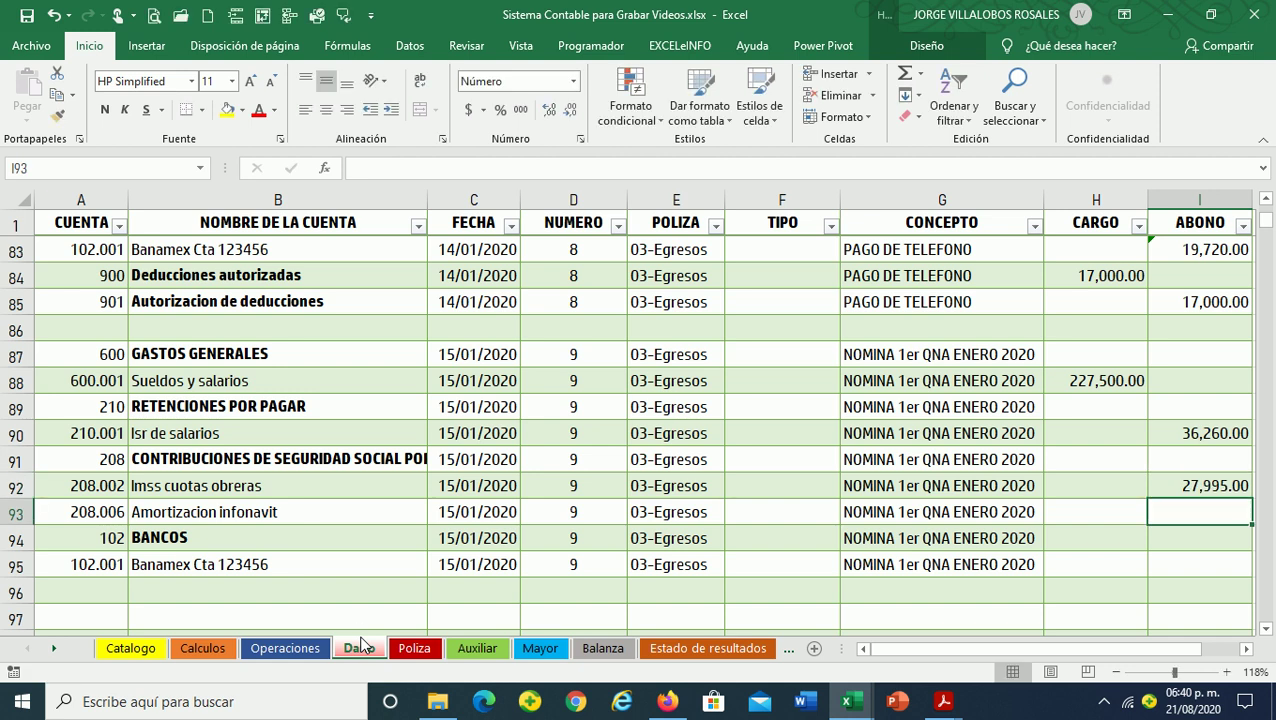
Credit 29,770.00 to Amortizacion infonavit in I93
{"action": "left_click", "coordinate": [285, 649]}
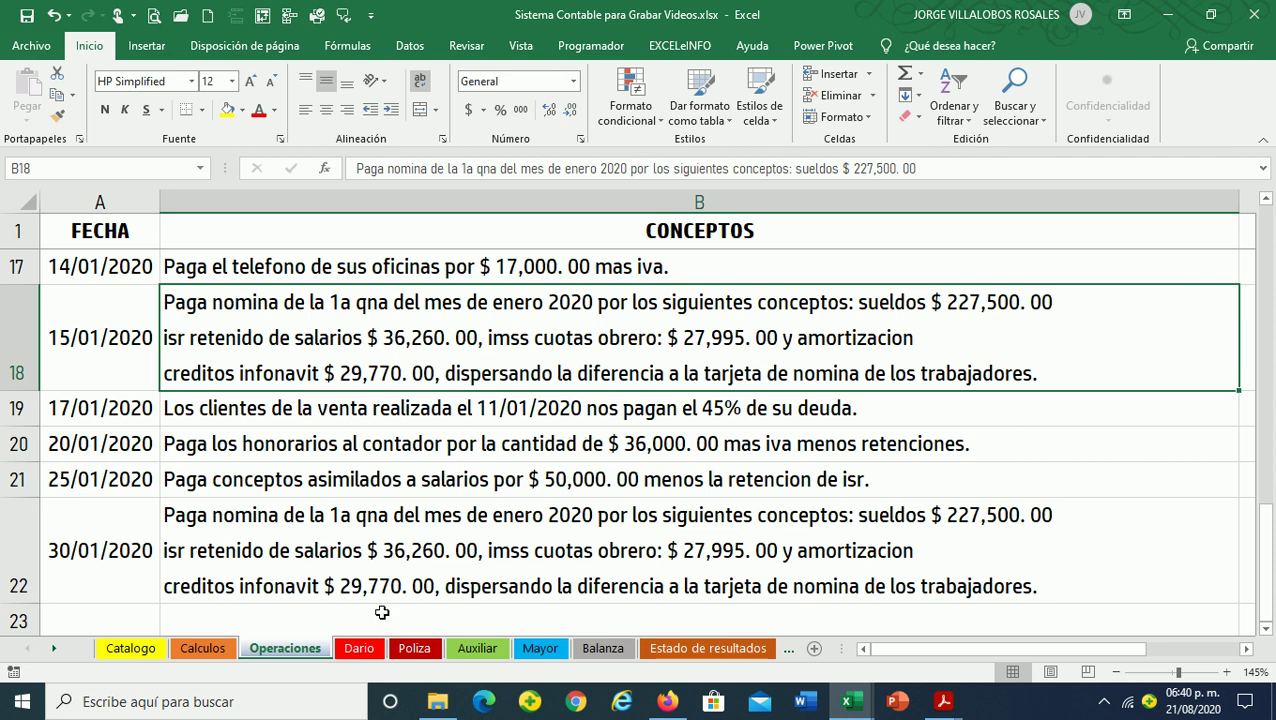
{"action": "left_click", "coordinate": [358, 649]}
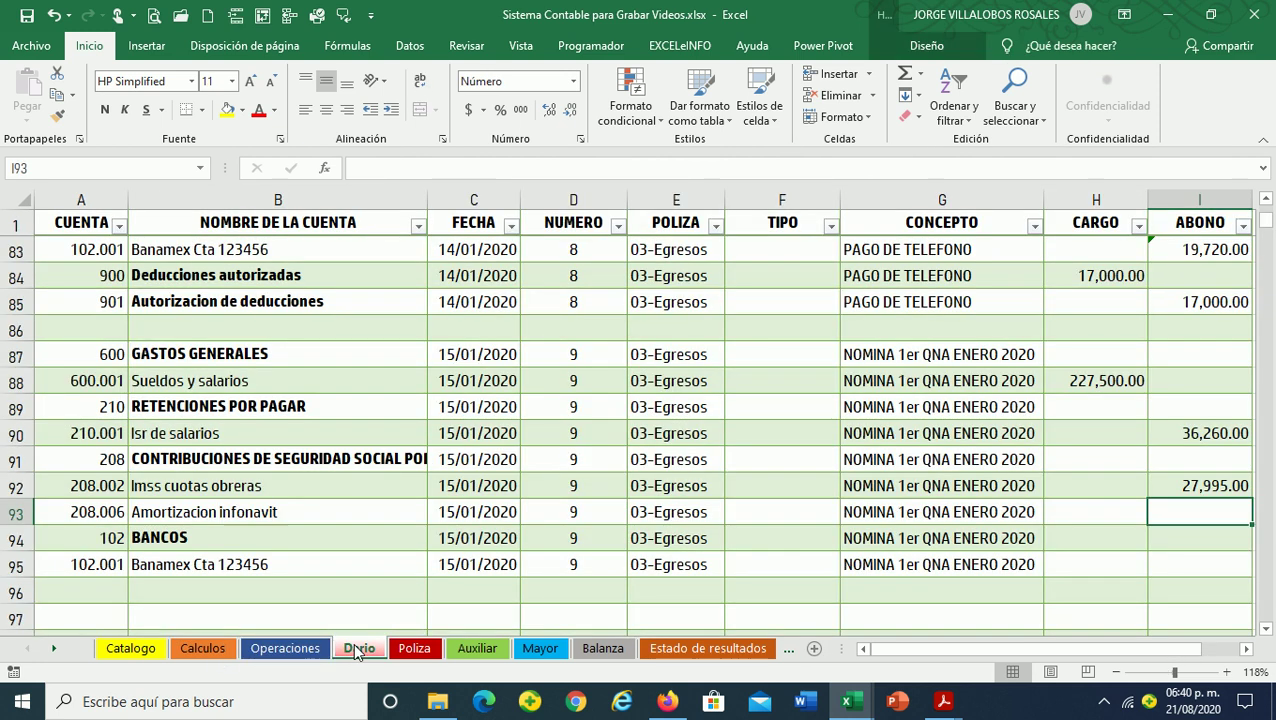
{"action": "key", "text": "Left"}
{"action": "key", "text": "Left"}
{"action": "key", "text": "Left"}
{"action": "key", "text": "Right"}
{"action": "key", "text": "Right"}
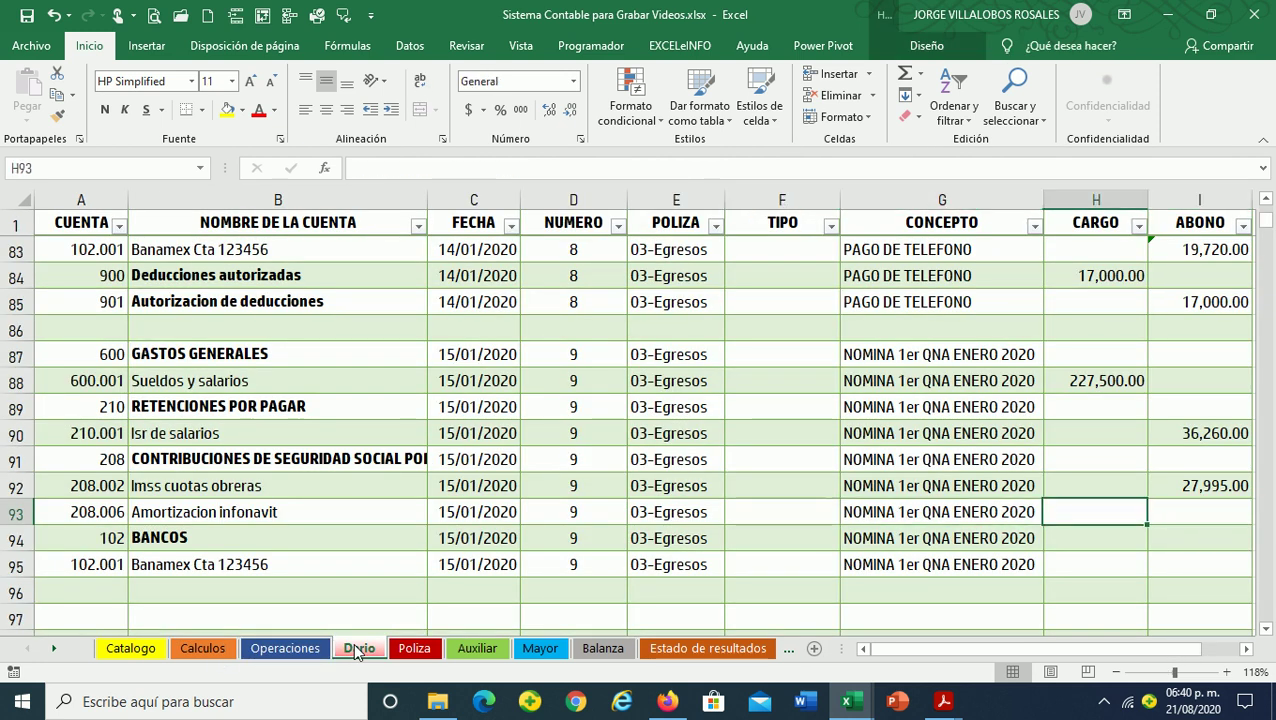
{"action": "key", "text": "Right"}
{"action": "type", "text": "297"}
{"action": "key", "text": "Return"}
Put the formula =H88-I90-I92-I93 in I95 so Banamex is credited 133,475.00
{"action": "key", "text": "Left"}
{"action": "key", "text": "Left"}
{"action": "key", "text": "Left"}
{"action": "key", "text": "Left"}
{"action": "key", "text": "Left"}
{"action": "key", "text": "Left"}
{"action": "key", "text": "Down"}
{"action": "key", "text": "Right"}
{"action": "key", "text": "Right"}
{"action": "key", "text": "Right"}
{"action": "key", "text": "Right"}
{"action": "key", "text": "Right"}
{"action": "key", "text": "Right"}
{"action": "key", "text": "F2"}
{"action": "type", "text": "="}
{"action": "key", "text": "Up"}
{"action": "key", "text": "Up"}
{"action": "key", "text": "Up"}
{"action": "key", "text": "Up"}
{"action": "key", "text": "Up"}
{"action": "key", "text": "Left"}
{"action": "key", "text": "Down"}
{"action": "type", "text": "-"}
{"action": "key", "text": "Up"}
{"action": "key", "text": "Up"}
{"action": "key", "text": "Up"}
{"action": "key", "text": "Up"}
{"action": "key", "text": "Up"}
{"action": "type", "text": "-"}
{"action": "key", "text": "Up"}
{"action": "key", "text": "Up"}
{"action": "key", "text": "Up"}
{"action": "type", "text": "-"}
{"action": "key", "text": "Up"}
{"action": "key", "text": "Up"}
{"action": "key", "text": "Return"}
{"action": "key", "text": "Return"}
{"action": "key", "text": "Up"}
{"action": "key", "text": "Up"}
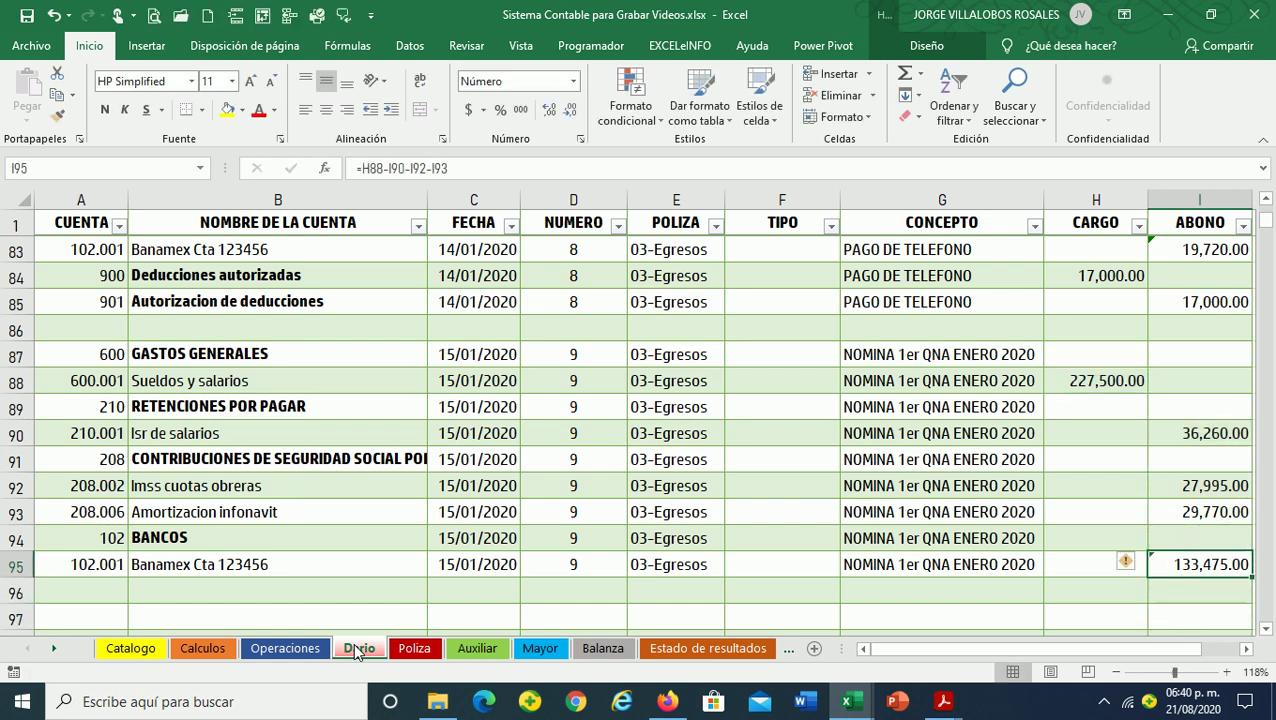
{"action": "key", "text": "Left"}
{"action": "key", "text": "Left"}
{"action": "key", "text": "Left"}
{"action": "key", "text": "Left"}
{"action": "key", "text": "Left"}
{"action": "key", "text": "Left"}
{"action": "key", "text": "Left"}
{"action": "key", "text": "Left"}
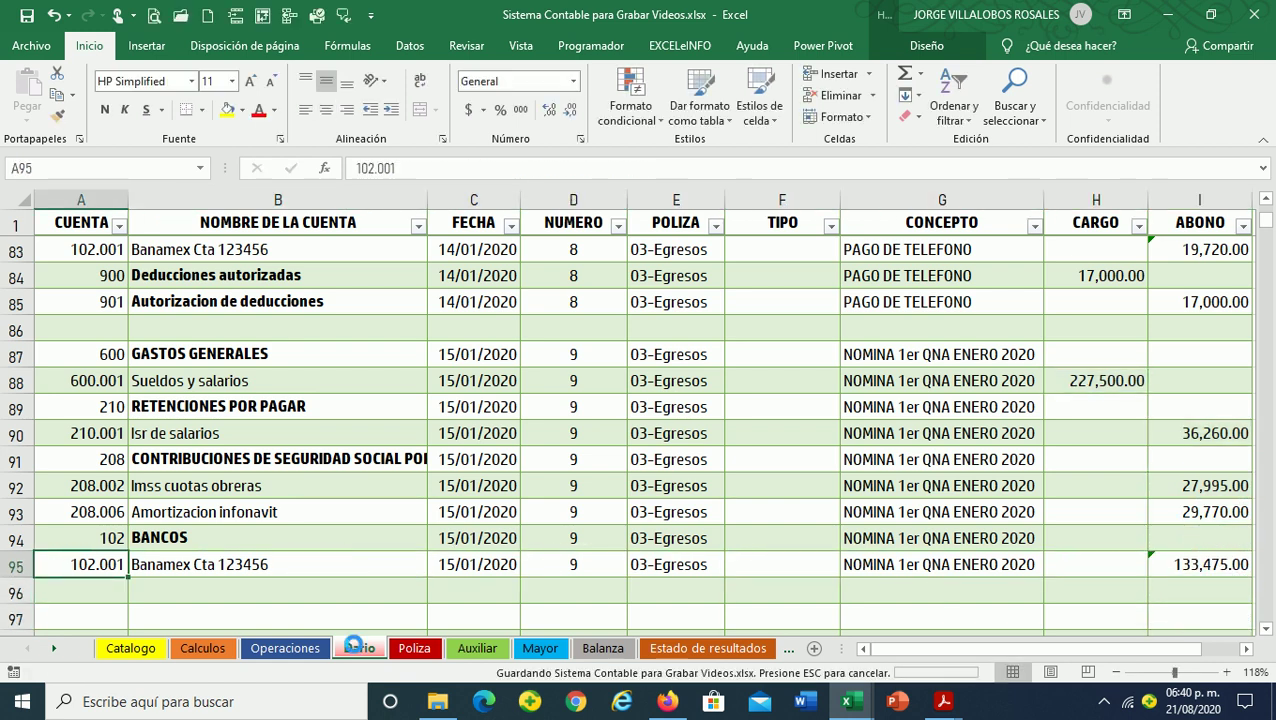
Add memo account lines 900 and 901 in A96:A97 below the Banamex line
{"action": "key", "text": "Right"}
{"action": "key", "text": "Right"}
{"action": "key", "text": "Right"}
{"action": "key", "text": "Right"}
{"action": "key", "text": "Right"}
{"action": "key", "text": "Right"}
{"action": "key", "text": "Left"}
{"action": "key", "text": "Left"}
{"action": "key", "text": "Left"}
{"action": "key", "text": "Left"}
{"action": "key", "text": "Left"}
{"action": "key", "text": "Down"}
{"action": "key", "text": "Down"}
{"action": "key", "text": "Down"}
{"action": "key", "text": "Down"}
{"action": "type", "text": "900"}
{"action": "key", "text": "Return"}
{"action": "type", "text": "901"}
{"action": "key", "text": "Return"}
Enter 227,500.00 as the debit on line 900 and the credit on line 901
{"action": "key", "text": "Up"}
{"action": "key", "text": "Up"}
{"action": "key", "text": "Right"}
{"action": "key", "text": "Right"}
{"action": "key", "text": "Right"}
{"action": "key", "text": "Right"}
{"action": "key", "text": "Right"}
{"action": "key", "text": "Right"}
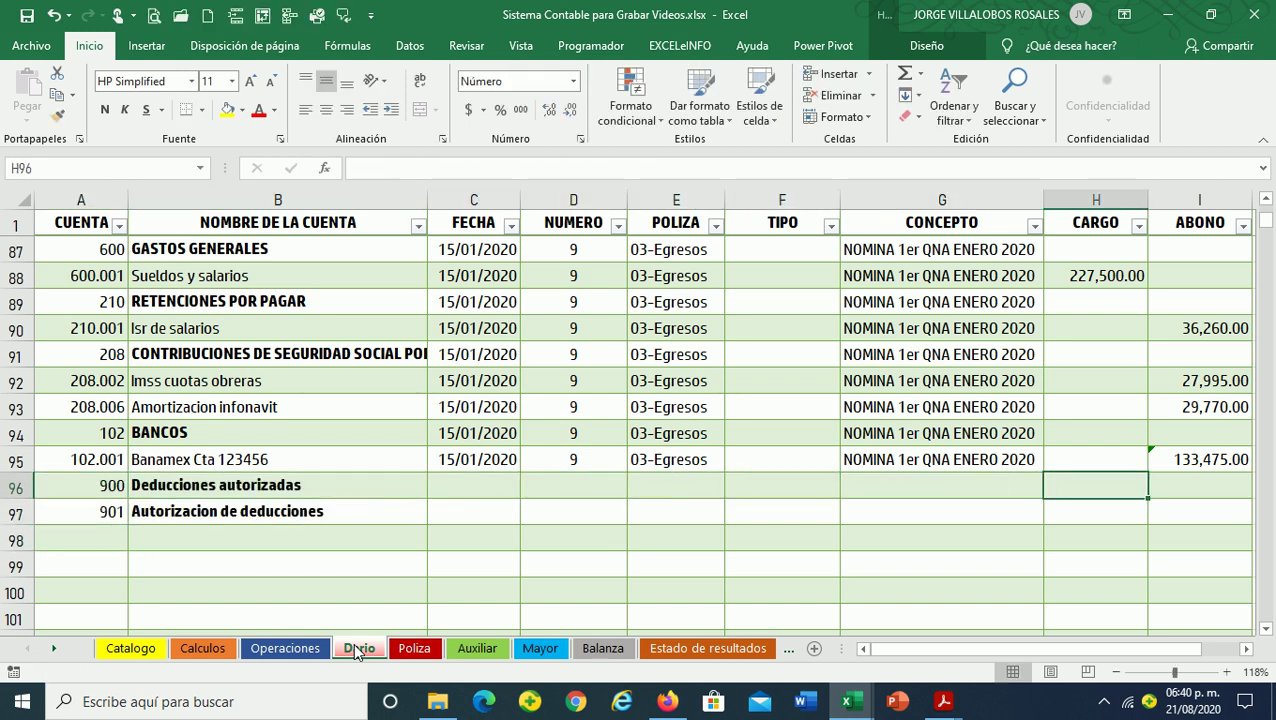
{"action": "type", "text": "227500"}
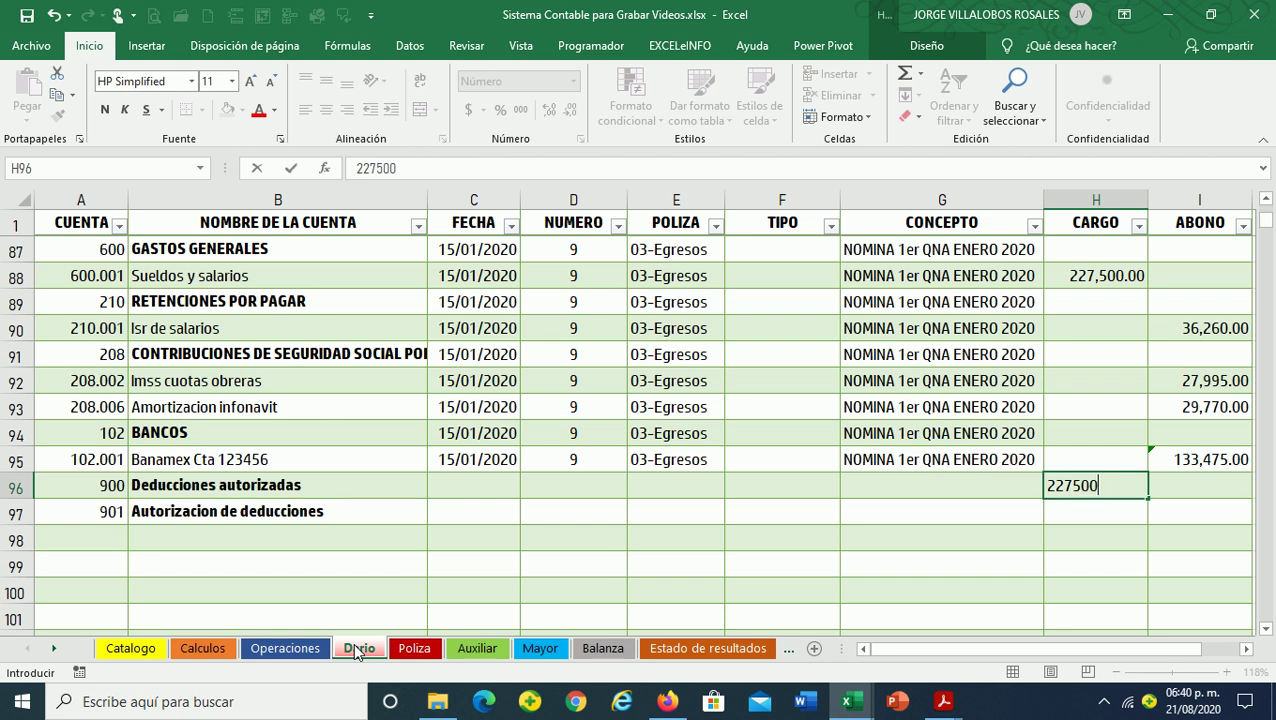
{"action": "key", "text": "Return"}
{"action": "key", "text": "Left"}
{"action": "key", "text": "Left"}
{"action": "key", "text": "Left"}
{"action": "key", "text": "Left"}
{"action": "key", "text": "Right"}
{"action": "key", "text": "Right"}
{"action": "key", "text": "Right"}
{"action": "key", "text": "Right"}
{"action": "key", "text": "Right"}
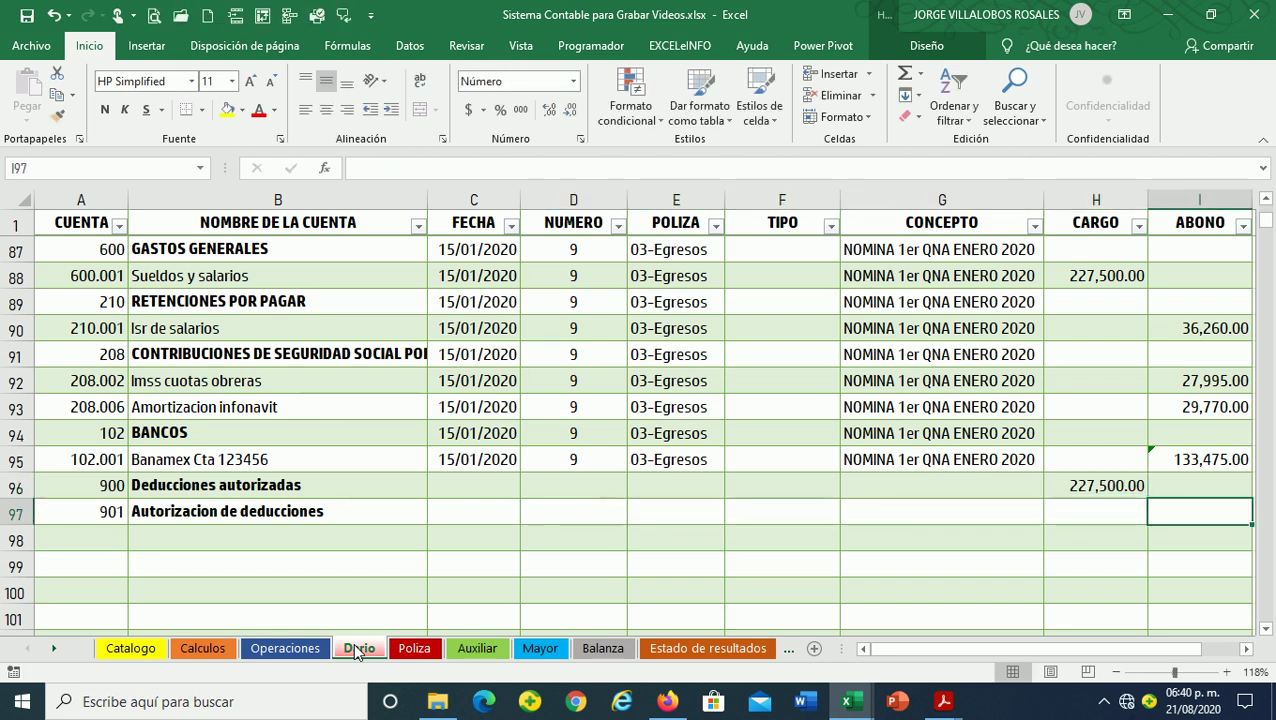
{"action": "type", "text": "227500"}
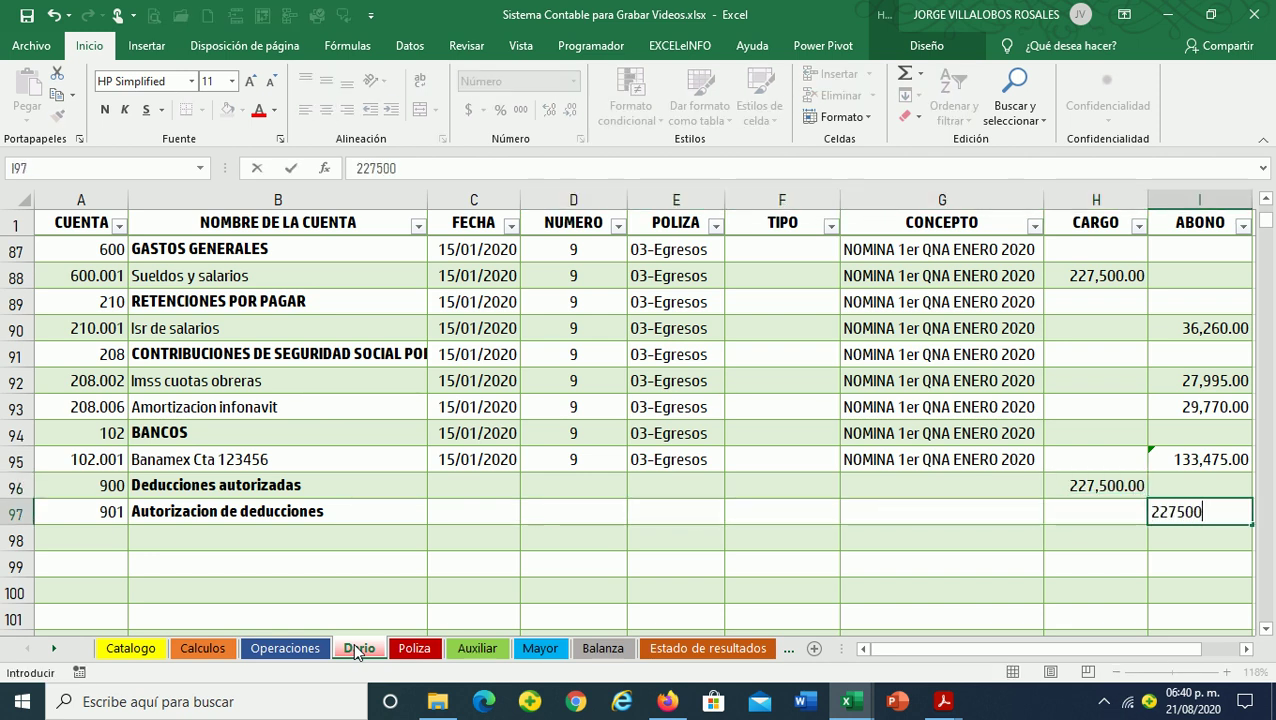
{"action": "key", "text": "ctrl+Return"}
Fill the date, number, poliza and concept from row 95 down to rows 96–97
{"action": "key", "text": "Left"}
{"action": "key", "text": "Left"}
{"action": "key", "text": "Left"}
{"action": "key", "text": "Left"}
{"action": "key", "text": "Left"}
{"action": "key", "text": "Up"}
{"action": "key", "text": "Up"}
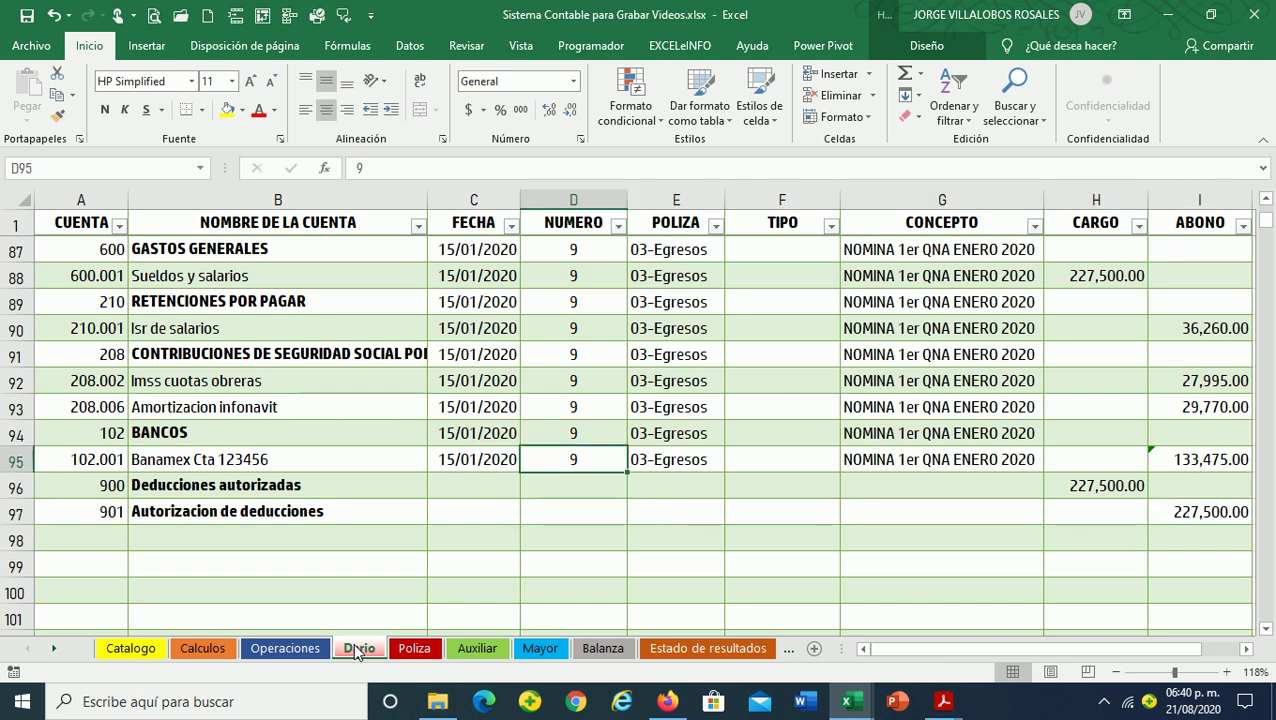
{"action": "key", "text": "Left"}
{"action": "key", "text": "shift+Right"}
{"action": "key", "text": "shift+Right"}
{"action": "key", "text": "shift+Right"}
{"action": "key", "text": "shift+Right"}
{"action": "key", "text": "shift+Down"}
{"action": "key", "text": "shift+Down"}
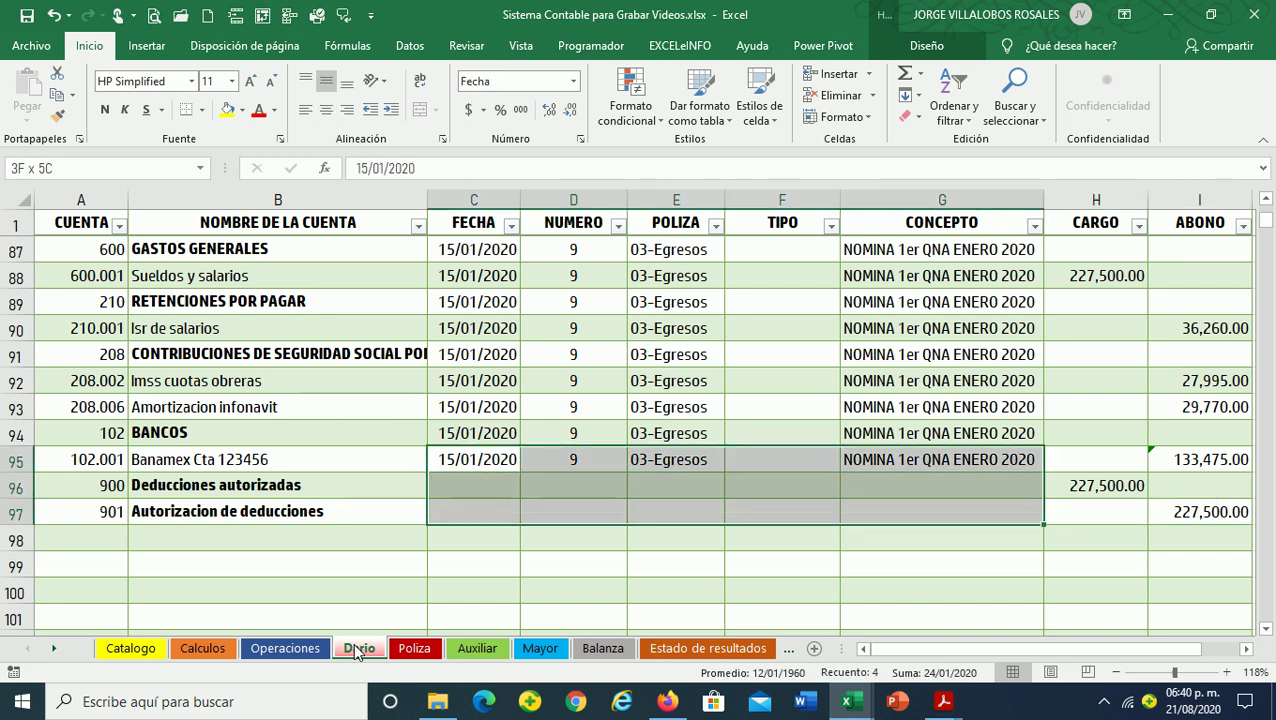
{"action": "key", "text": "ctrl+j"}
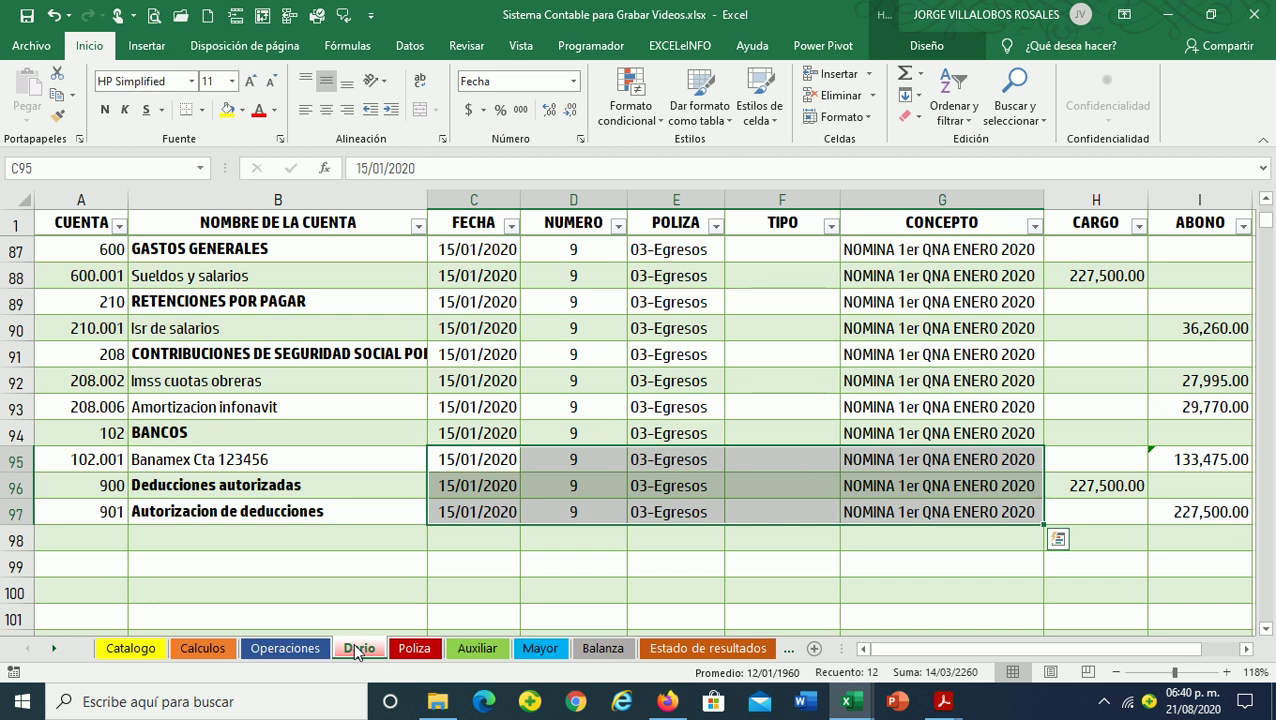
{"action": "key", "text": "Down"}
{"action": "left_click", "coordinate": [81, 477]}
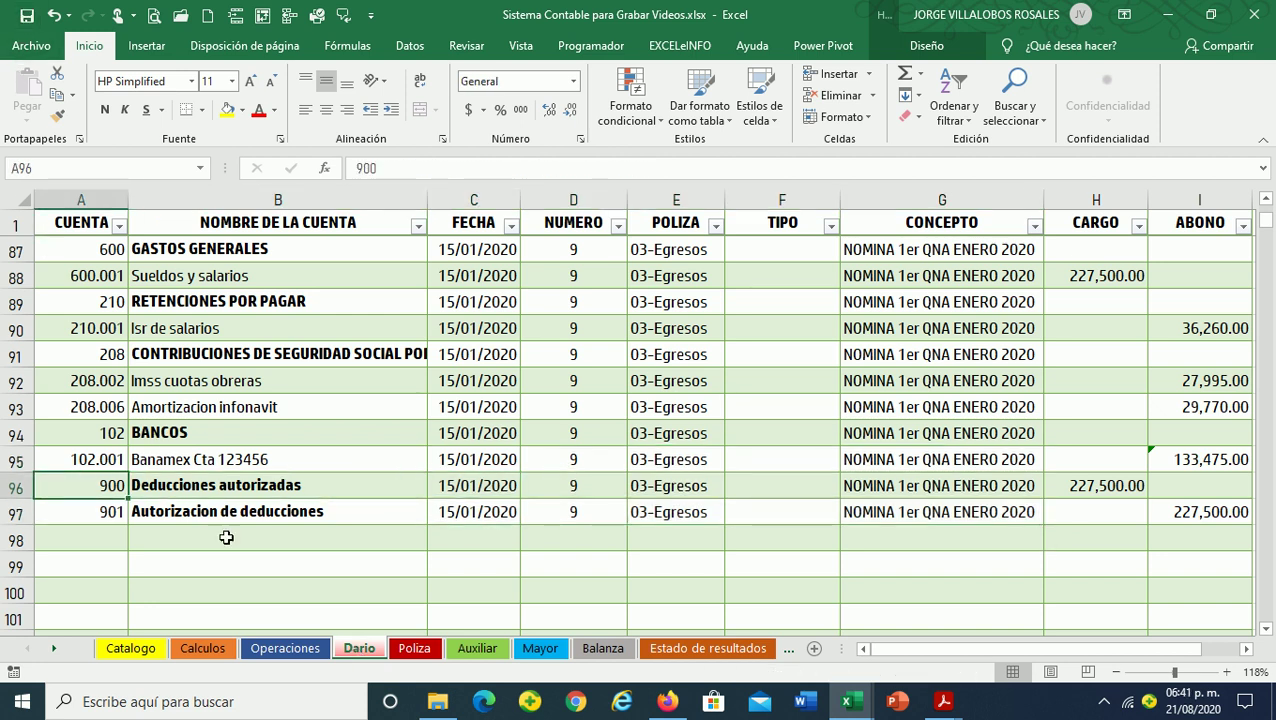
In the Operaciones list, select the next transaction dated 17/01/2020
{"action": "left_click", "coordinate": [285, 648]}
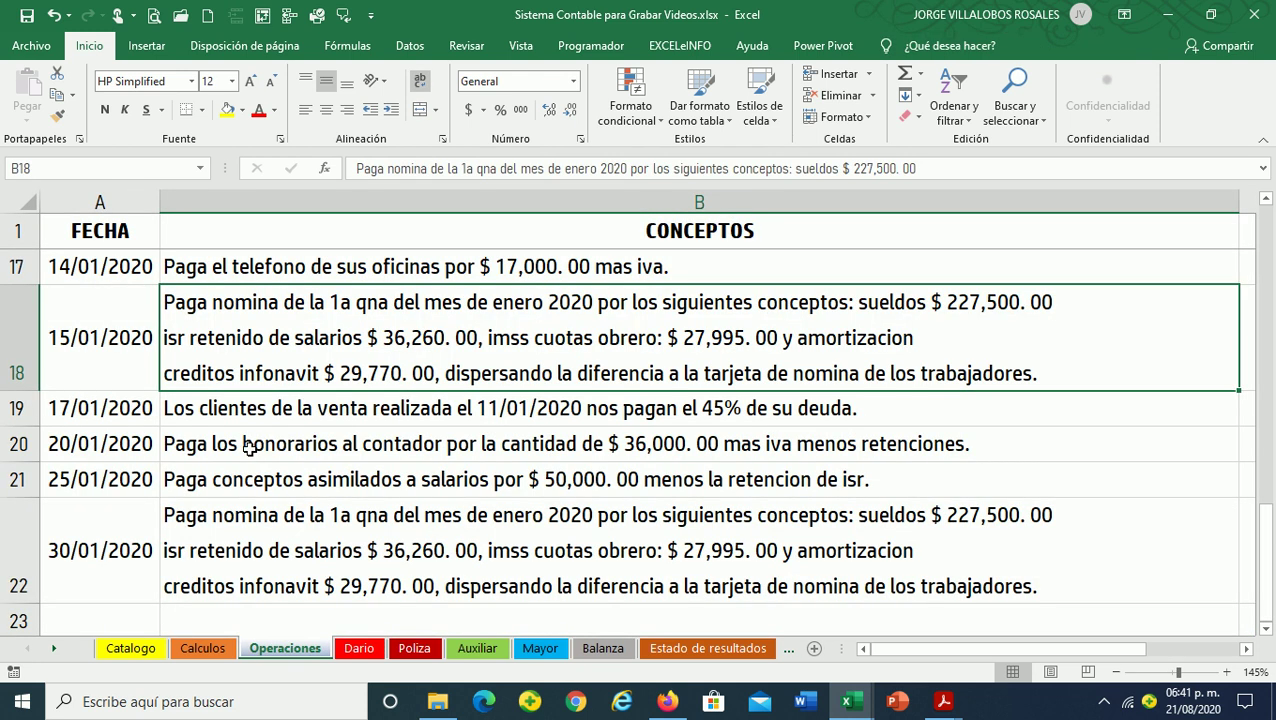
{"action": "scroll", "coordinate": [255, 445], "scroll_direction": "down", "scroll_amount": 1}
{"action": "scroll", "coordinate": [255, 445], "scroll_direction": "down", "scroll_amount": 1}
{"action": "scroll", "coordinate": [245, 450], "scroll_direction": "up", "scroll_amount": 2}
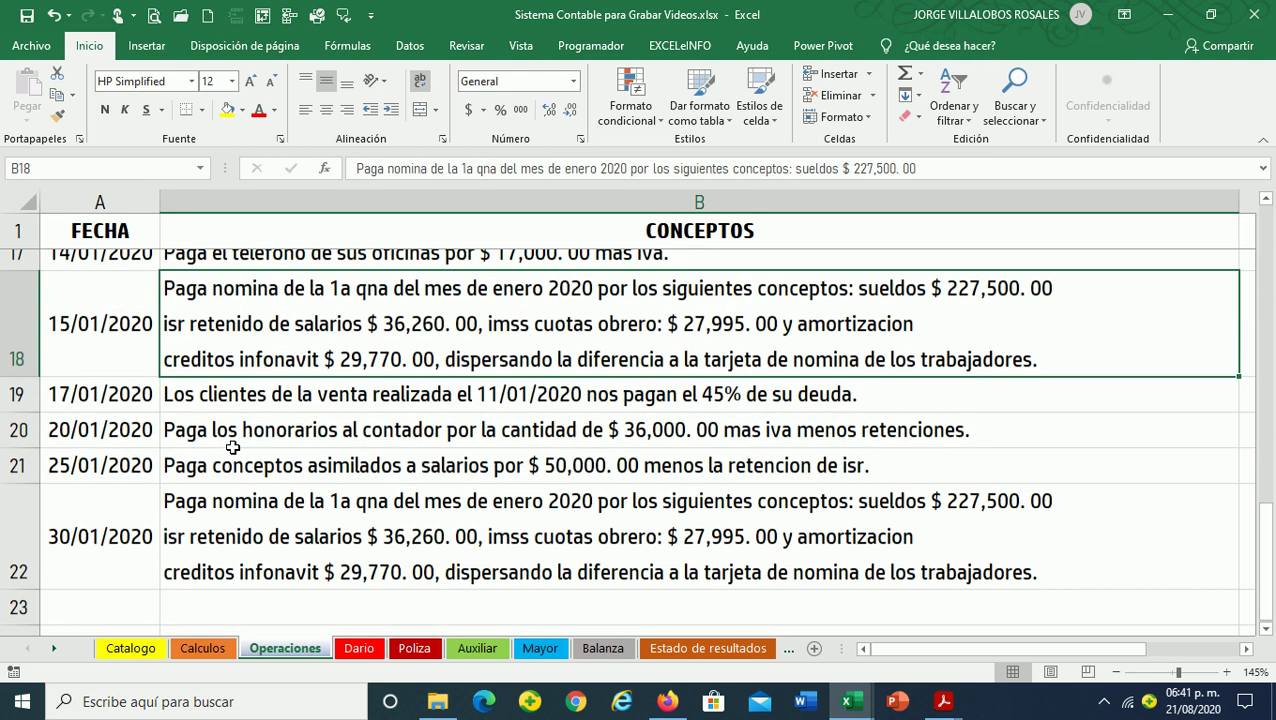
{"action": "scroll", "coordinate": [232, 447], "scroll_direction": "up", "scroll_amount": 1}
{"action": "left_click", "coordinate": [118, 410]}
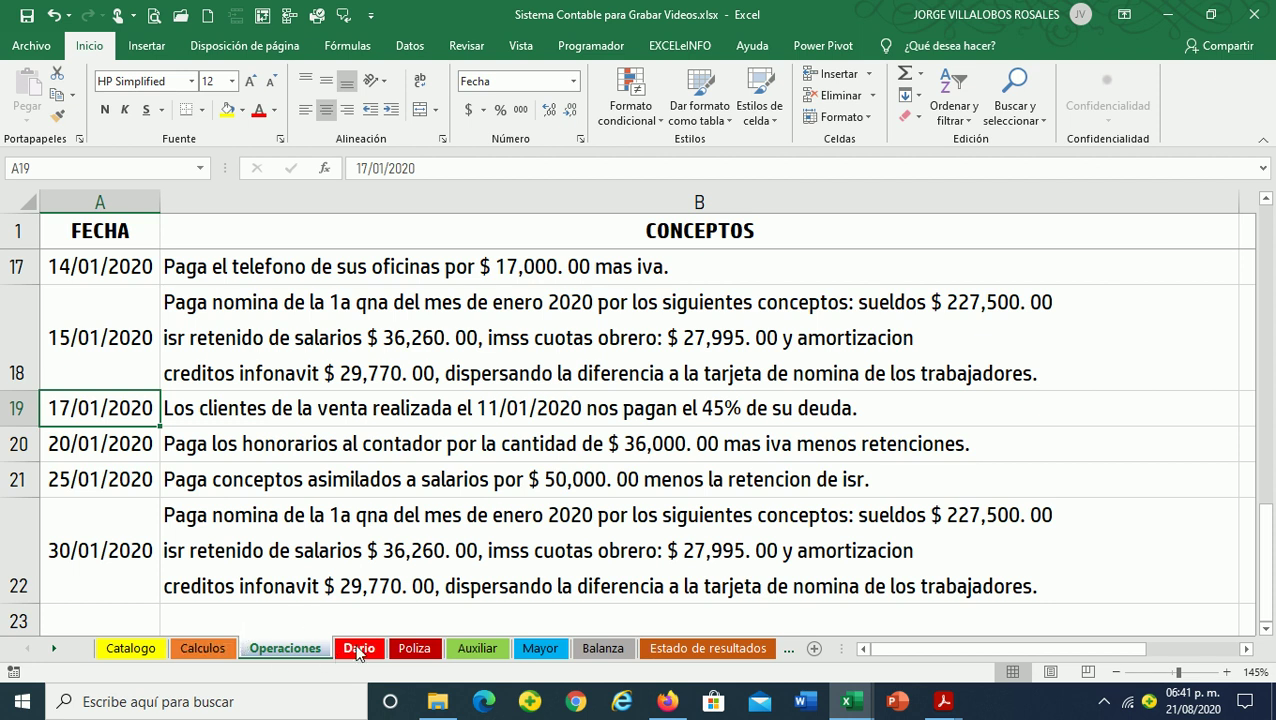
Review the Operaciones descriptions of the 11/01/2020 credit sale and the 17/01/2020 customer payment
{"action": "left_click", "coordinate": [358, 649]}
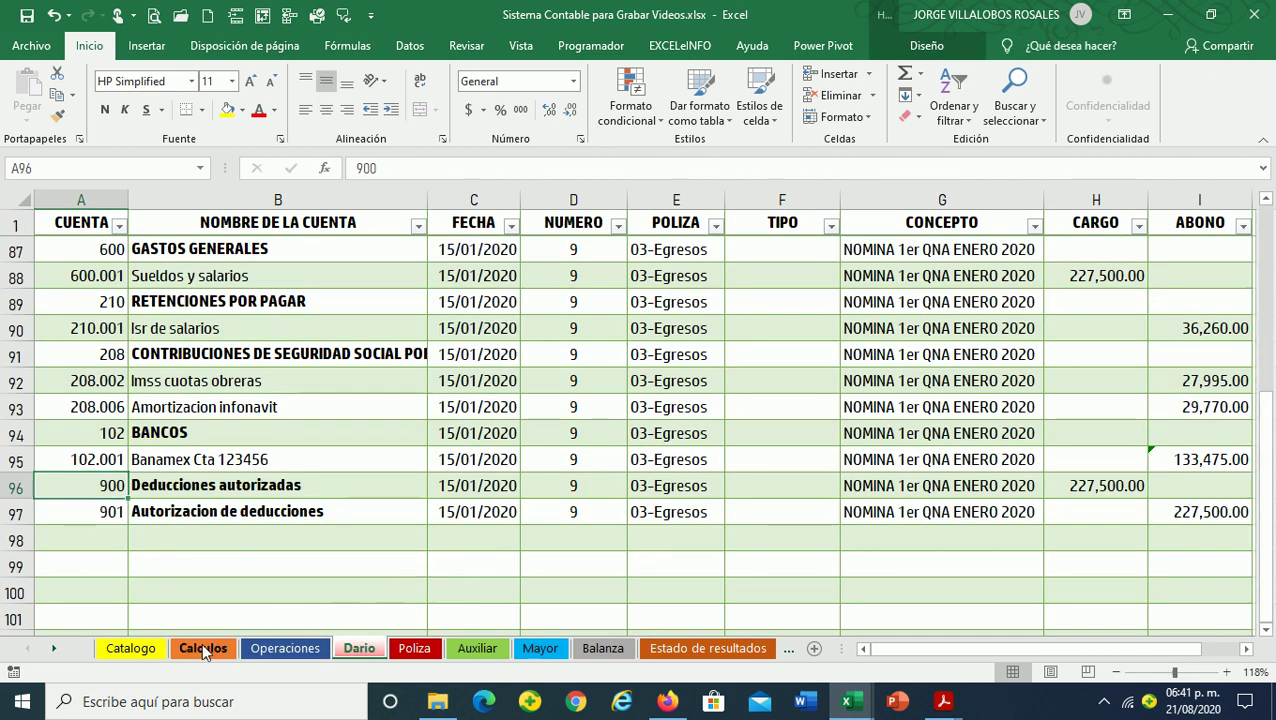
{"action": "left_click", "coordinate": [202, 648]}
{"action": "left_click", "coordinate": [285, 648]}
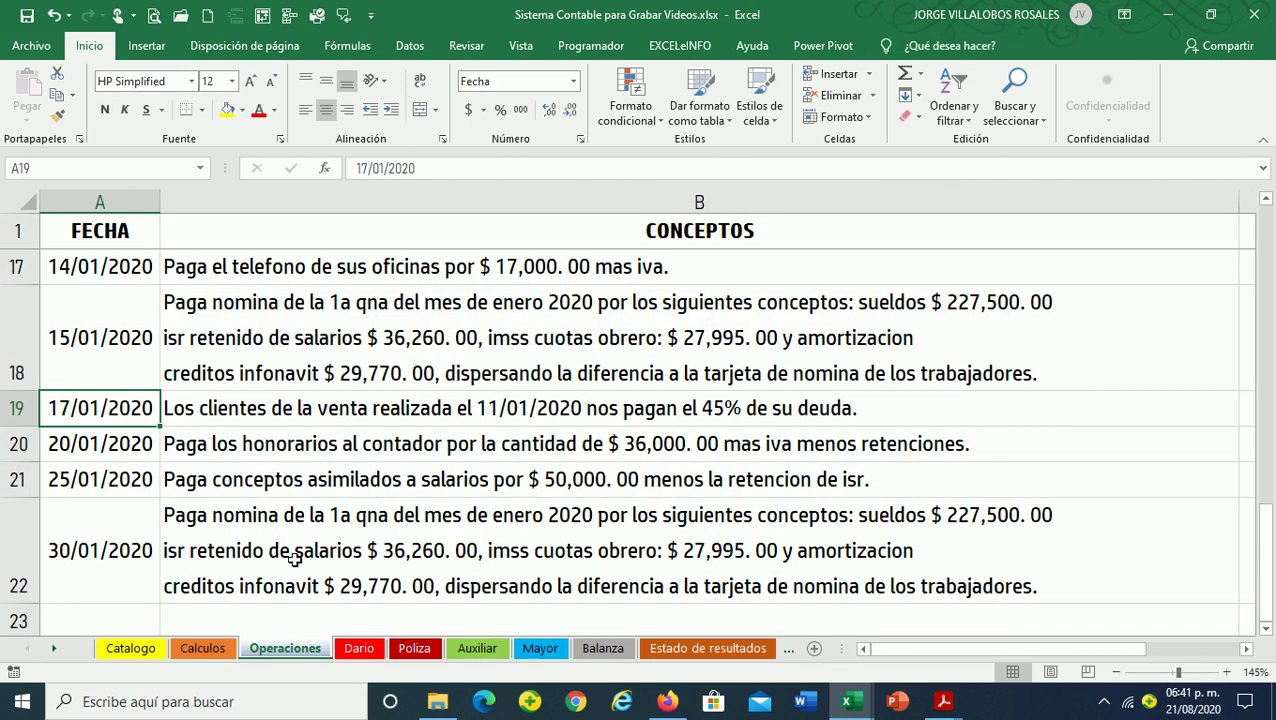
{"action": "left_click", "coordinate": [395, 416]}
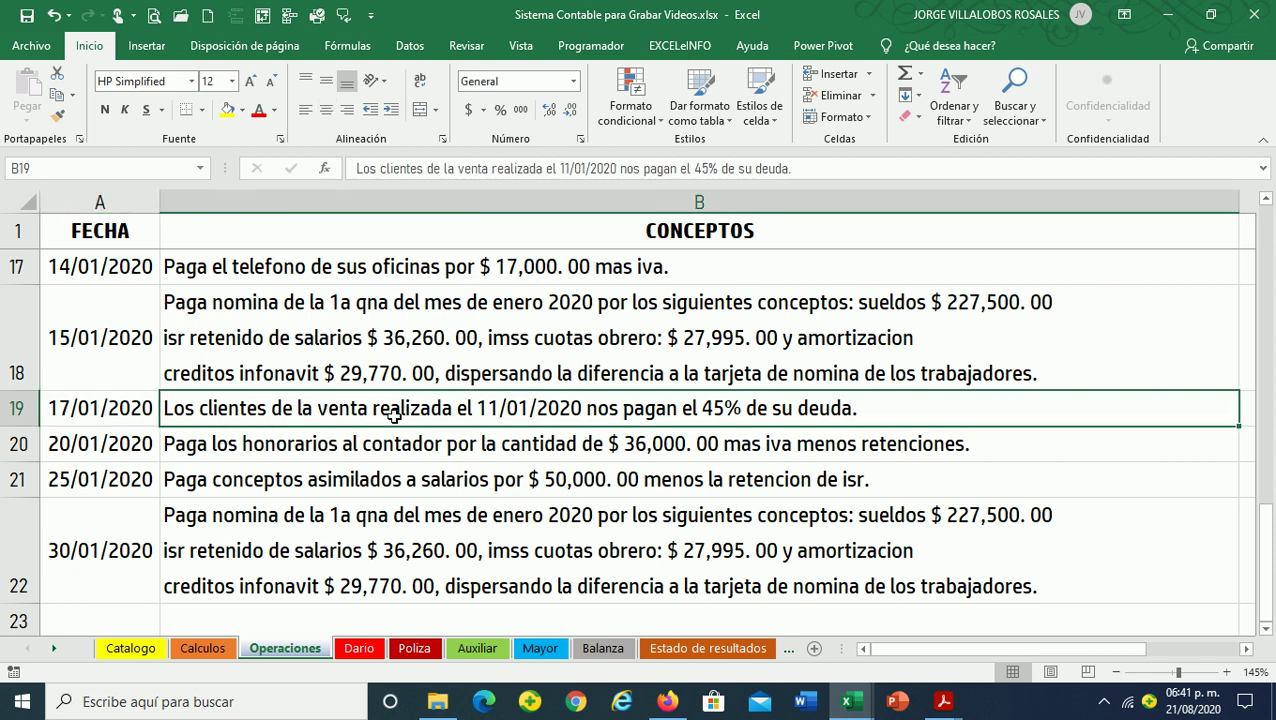
{"action": "scroll", "coordinate": [292, 497], "scroll_direction": "up", "scroll_amount": 2}
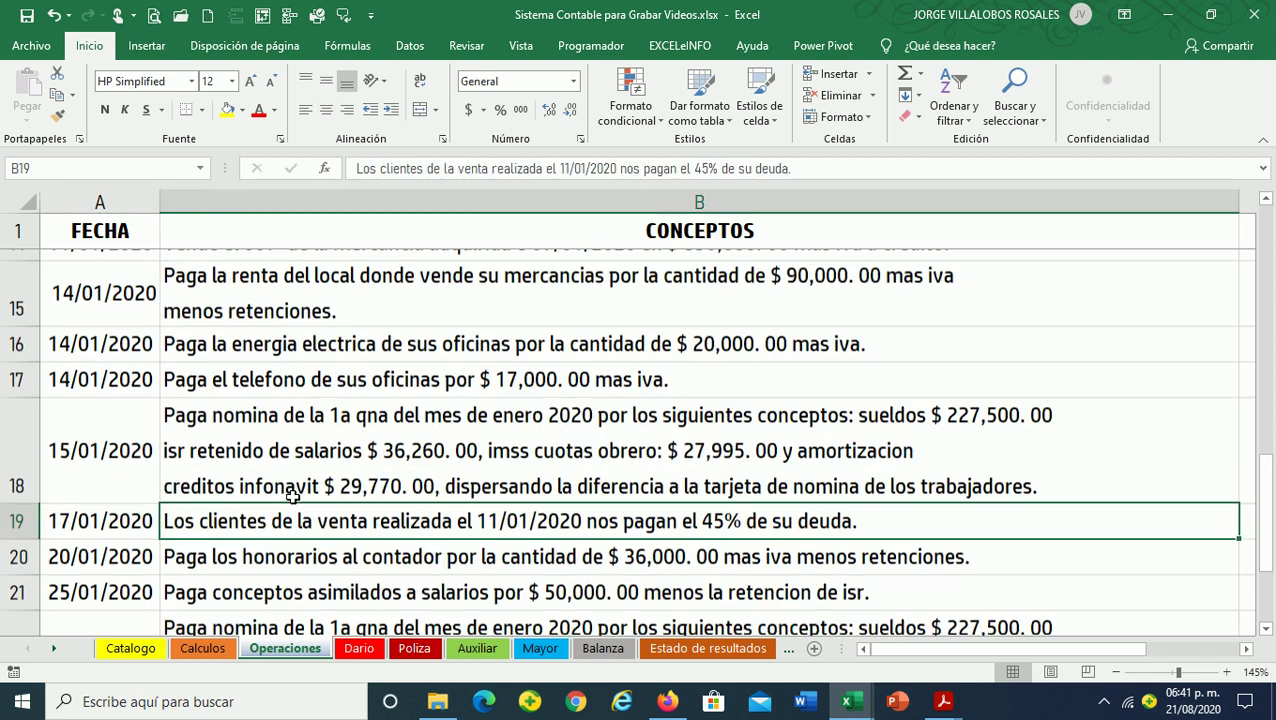
{"action": "left_click", "coordinate": [118, 375]}
{"action": "left_click", "coordinate": [210, 374]}
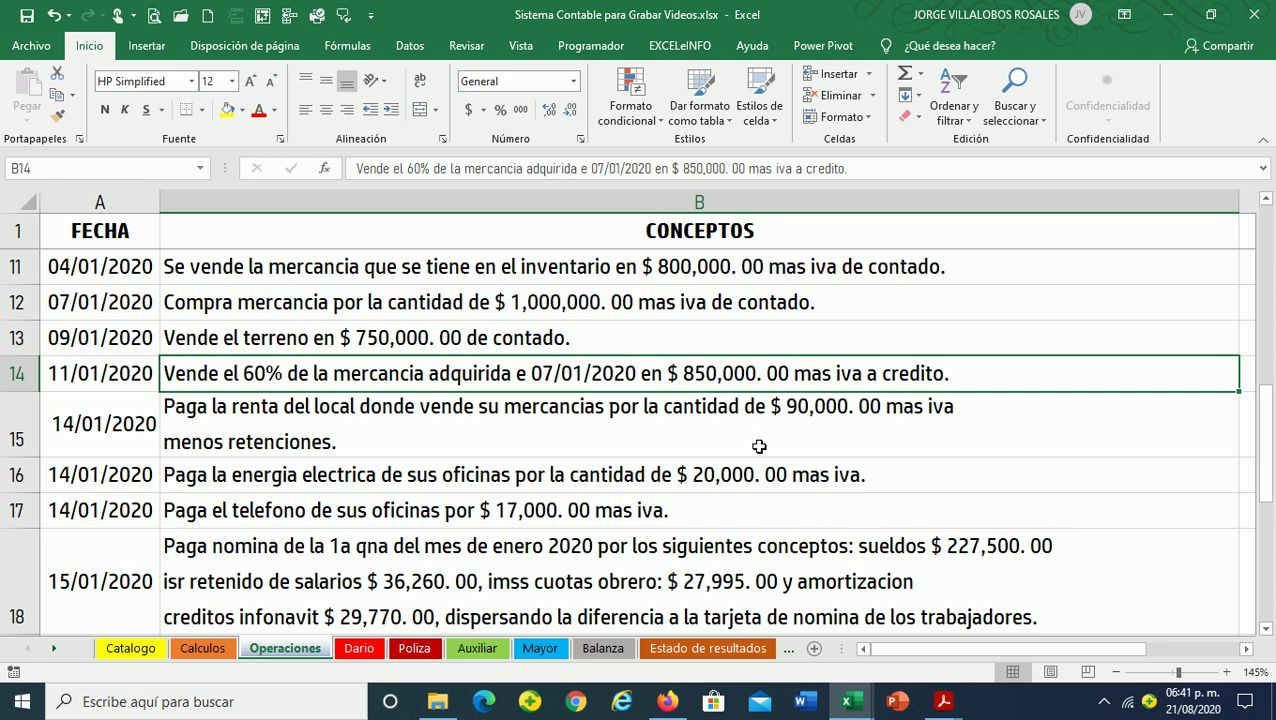
{"action": "scroll", "coordinate": [759, 446], "scroll_direction": "down", "scroll_amount": 1}
{"action": "scroll", "coordinate": [759, 446], "scroll_direction": "down", "scroll_amount": 1}
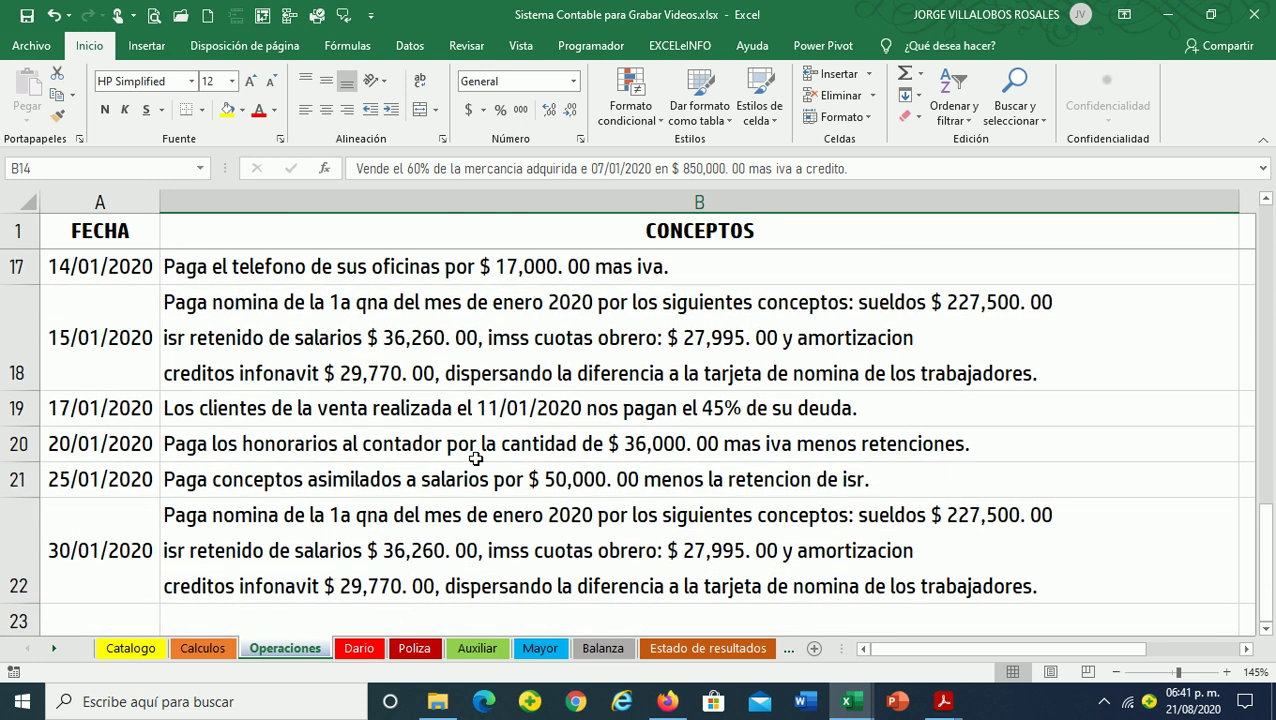
{"action": "left_click", "coordinate": [114, 409]}
{"action": "left_click", "coordinate": [184, 410]}
{"action": "left_click", "coordinate": [155, 409]}
{"action": "left_click", "coordinate": [207, 408]}
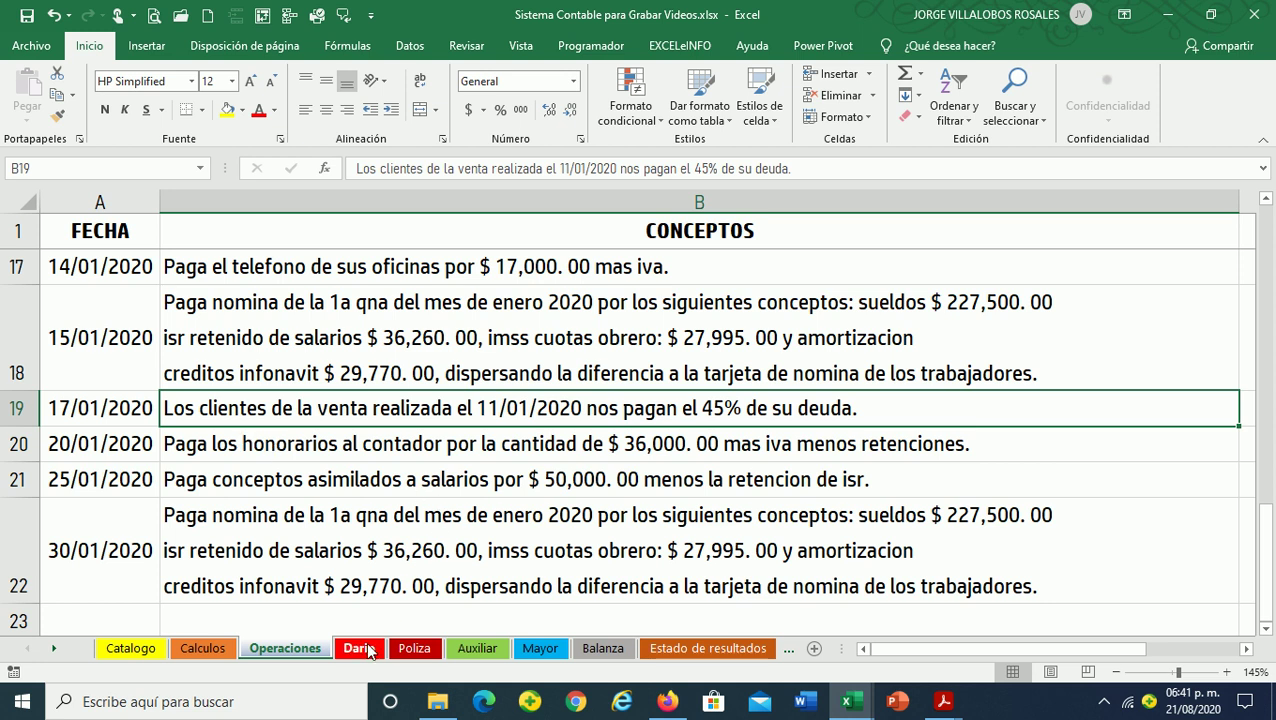
Check the formula behind the 986,000.00 charge on the Dario journal
{"action": "left_click", "coordinate": [359, 648]}
{"action": "scroll", "coordinate": [397, 548], "scroll_direction": "up", "scroll_amount": 1}
{"action": "scroll", "coordinate": [397, 548], "scroll_direction": "up", "scroll_amount": 1}
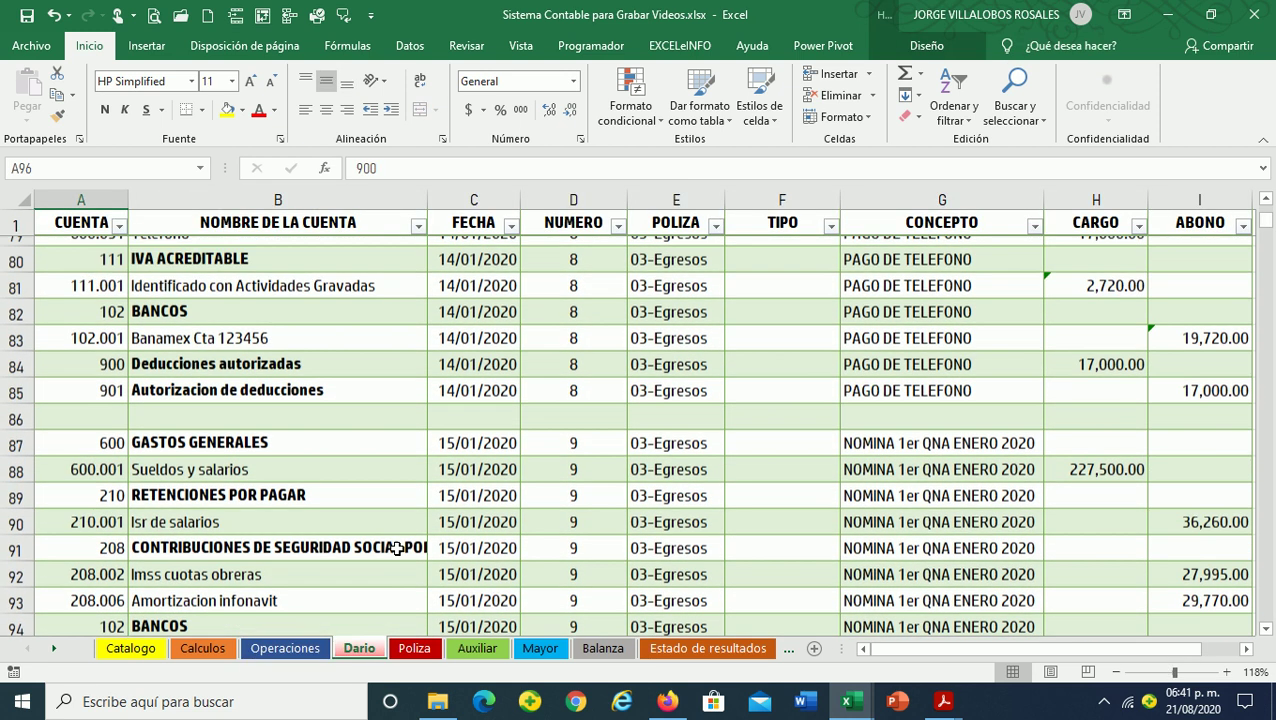
{"action": "scroll", "coordinate": [397, 548], "scroll_direction": "up", "scroll_amount": 2}
{"action": "scroll", "coordinate": [397, 548], "scroll_direction": "up", "scroll_amount": 2}
{"action": "scroll", "coordinate": [397, 548], "scroll_direction": "up", "scroll_amount": 1}
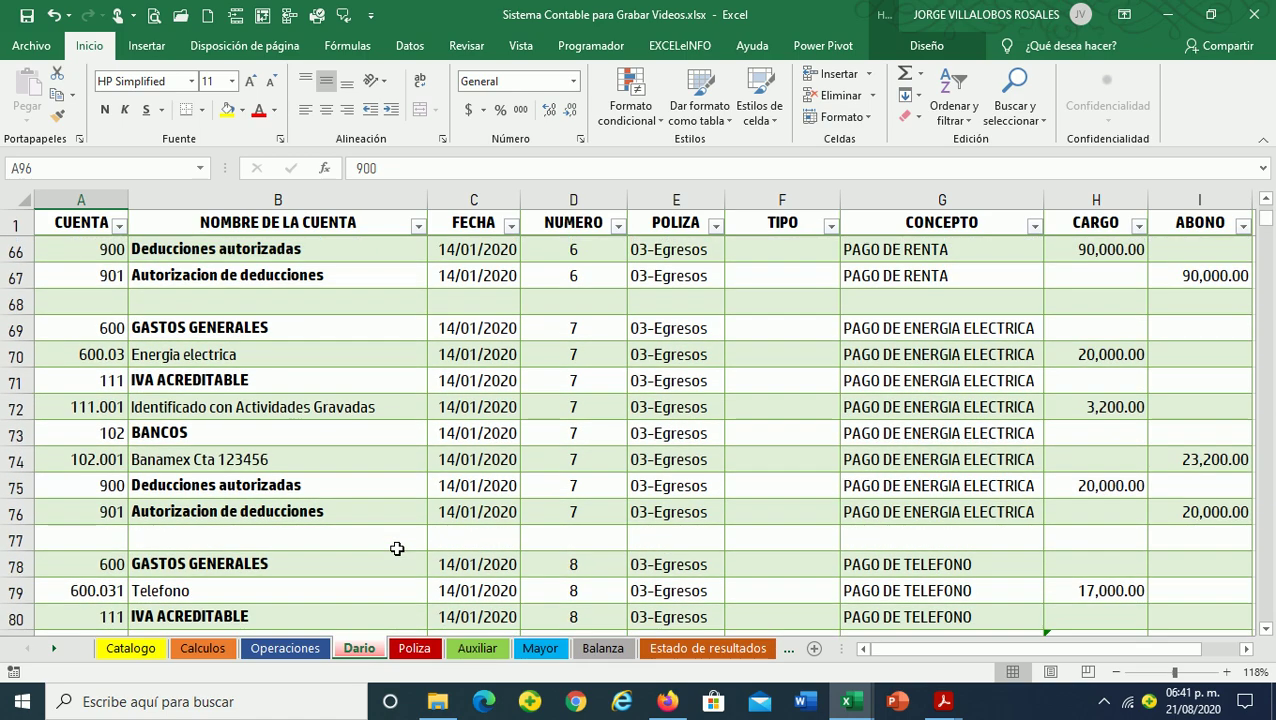
{"action": "scroll", "coordinate": [397, 548], "scroll_direction": "up", "scroll_amount": 1}
{"action": "scroll", "coordinate": [397, 548], "scroll_direction": "up", "scroll_amount": 2}
{"action": "scroll", "coordinate": [397, 548], "scroll_direction": "up", "scroll_amount": 1}
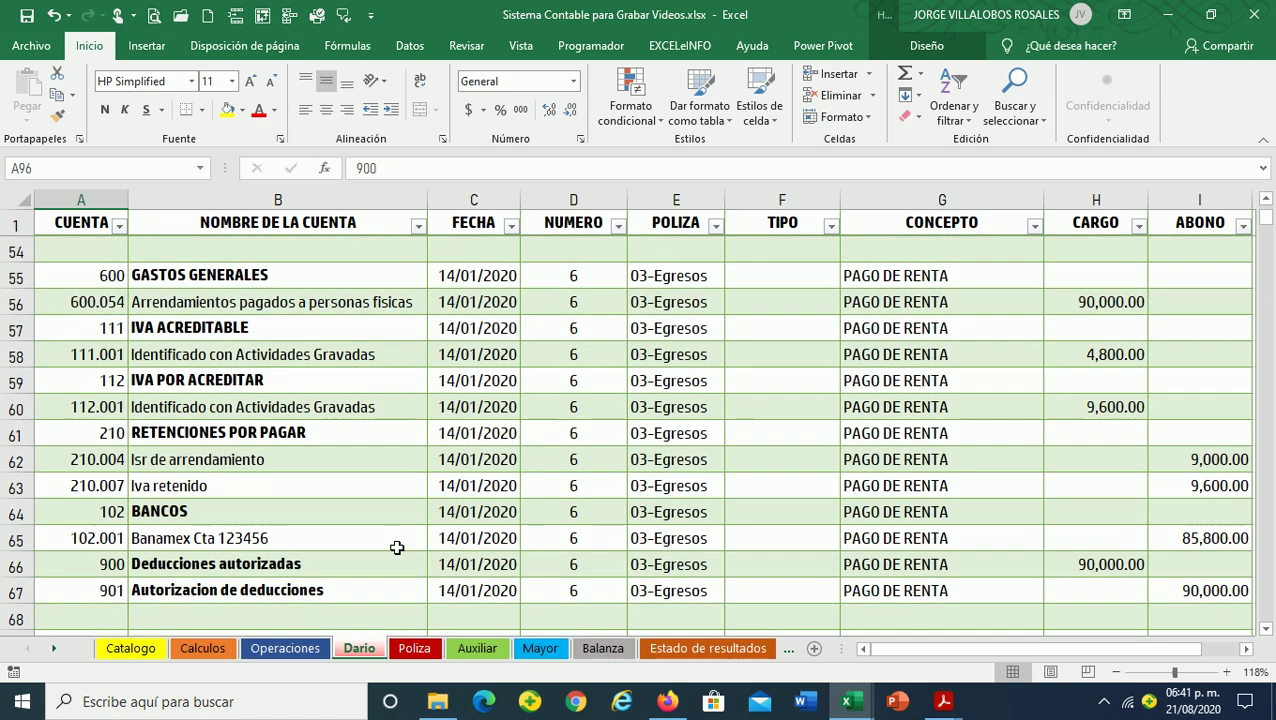
{"action": "scroll", "coordinate": [397, 548], "scroll_direction": "up", "scroll_amount": 2}
{"action": "scroll", "coordinate": [397, 548], "scroll_direction": "up", "scroll_amount": 1}
{"action": "scroll", "coordinate": [397, 548], "scroll_direction": "up", "scroll_amount": 2}
{"action": "scroll", "coordinate": [397, 548], "scroll_direction": "up", "scroll_amount": 1}
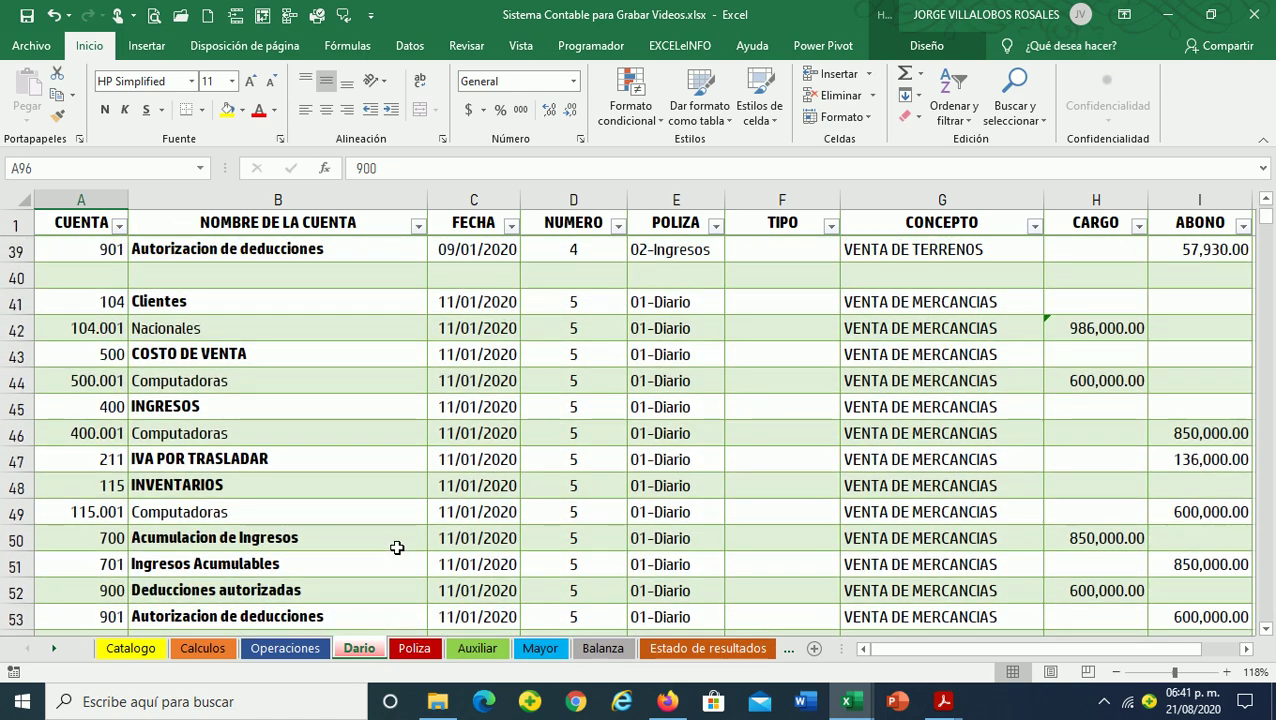
{"action": "scroll", "coordinate": [397, 548], "scroll_direction": "down", "scroll_amount": 1}
{"action": "scroll", "coordinate": [397, 548], "scroll_direction": "up", "scroll_amount": 1}
{"action": "left_click", "coordinate": [1084, 328]}
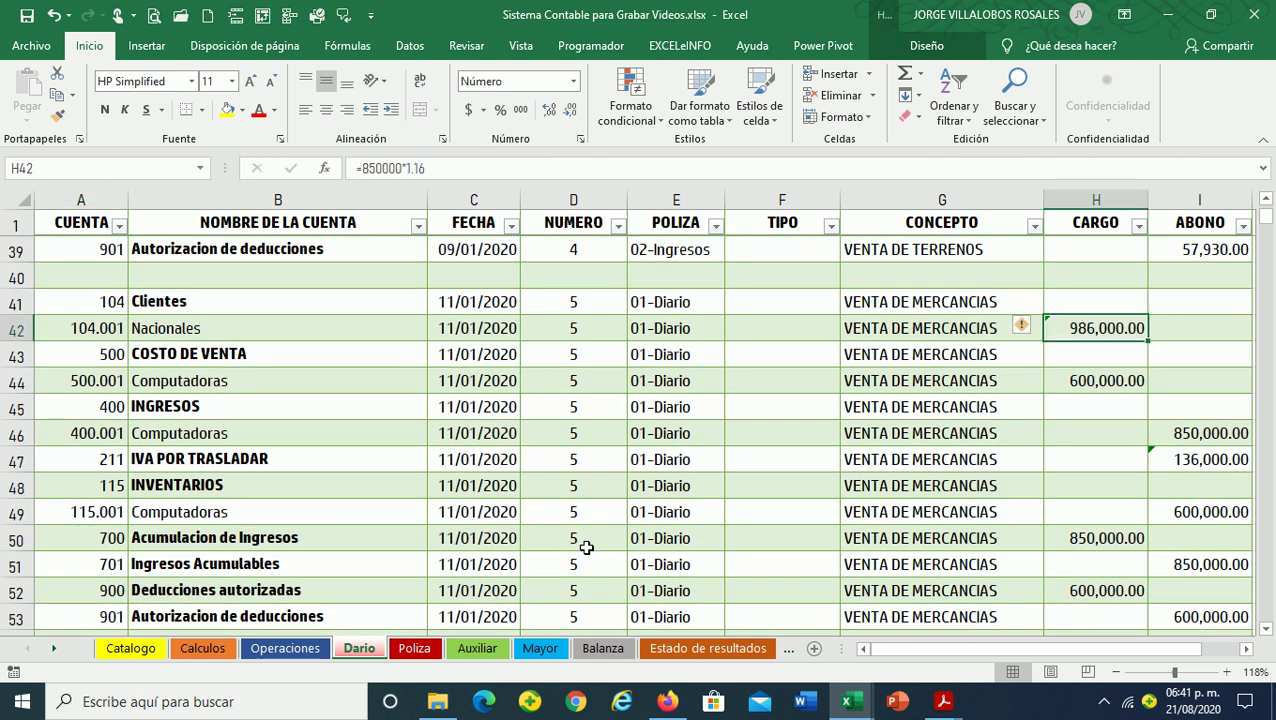
{"action": "left_click", "coordinate": [290, 648]}
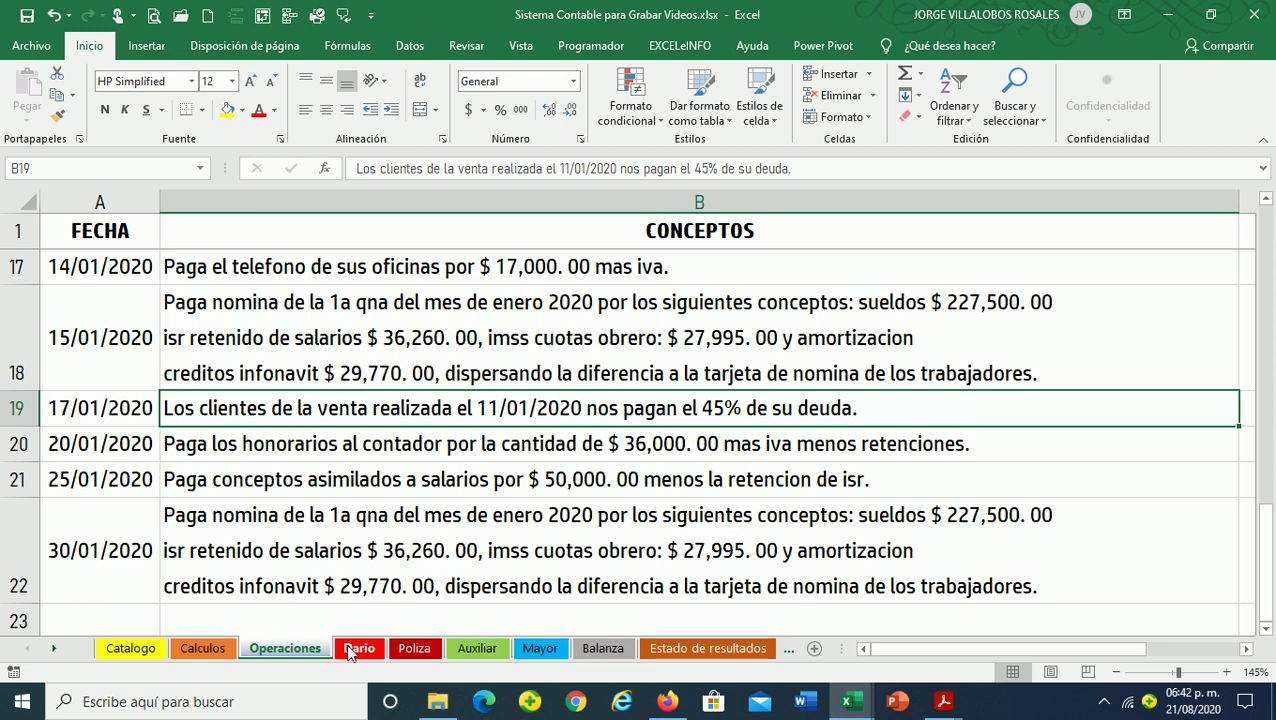
Enter accounts 102 BANCOS and 102.001 in rows 99–100 of the Dario sheet
{"action": "left_click", "coordinate": [358, 648]}
{"action": "scroll", "coordinate": [510, 572], "scroll_direction": "down", "scroll_amount": 1}
{"action": "scroll", "coordinate": [511, 572], "scroll_direction": "down", "scroll_amount": 2}
{"action": "scroll", "coordinate": [511, 572], "scroll_direction": "down", "scroll_amount": 8}
{"action": "scroll", "coordinate": [511, 572], "scroll_direction": "down", "scroll_amount": 4}
{"action": "scroll", "coordinate": [511, 572], "scroll_direction": "down", "scroll_amount": 8}
{"action": "scroll", "coordinate": [511, 572], "scroll_direction": "up", "scroll_amount": 3}
{"action": "scroll", "coordinate": [511, 572], "scroll_direction": "up", "scroll_amount": 1}
{"action": "scroll", "coordinate": [511, 572], "scroll_direction": "up", "scroll_amount": 1}
{"action": "left_click", "coordinate": [112, 410]}
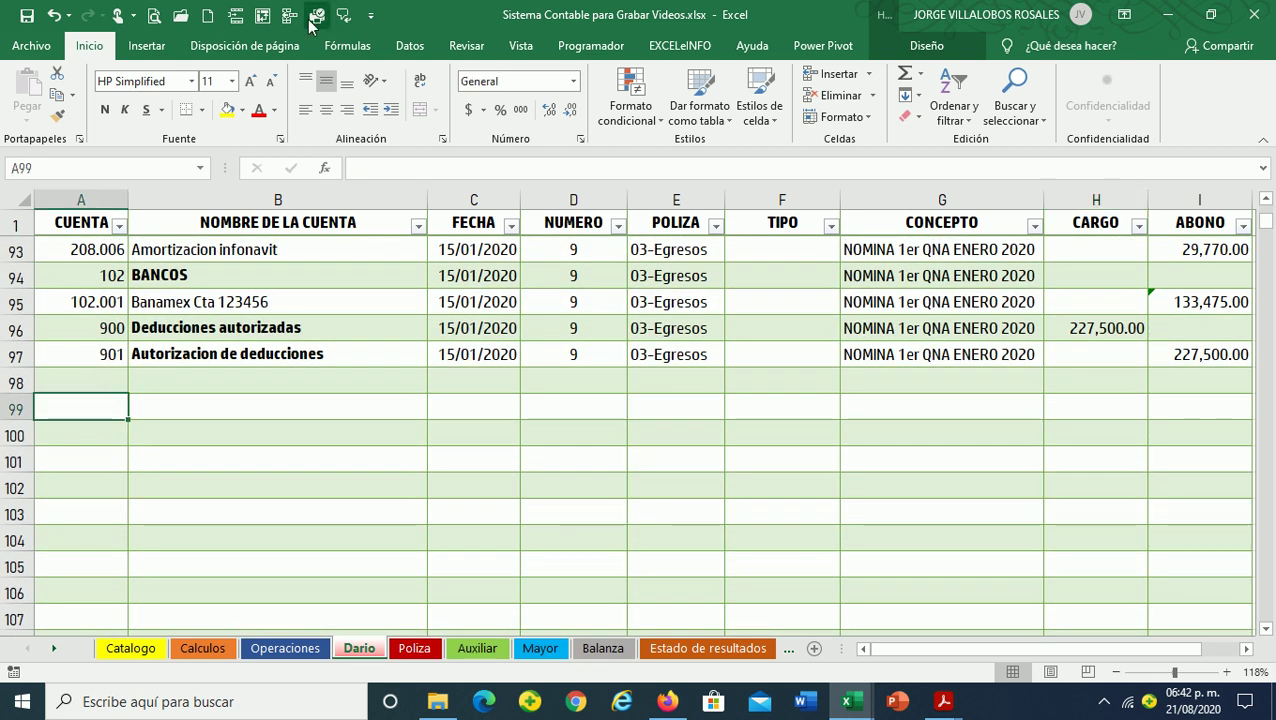
{"action": "type", "text": "102"}
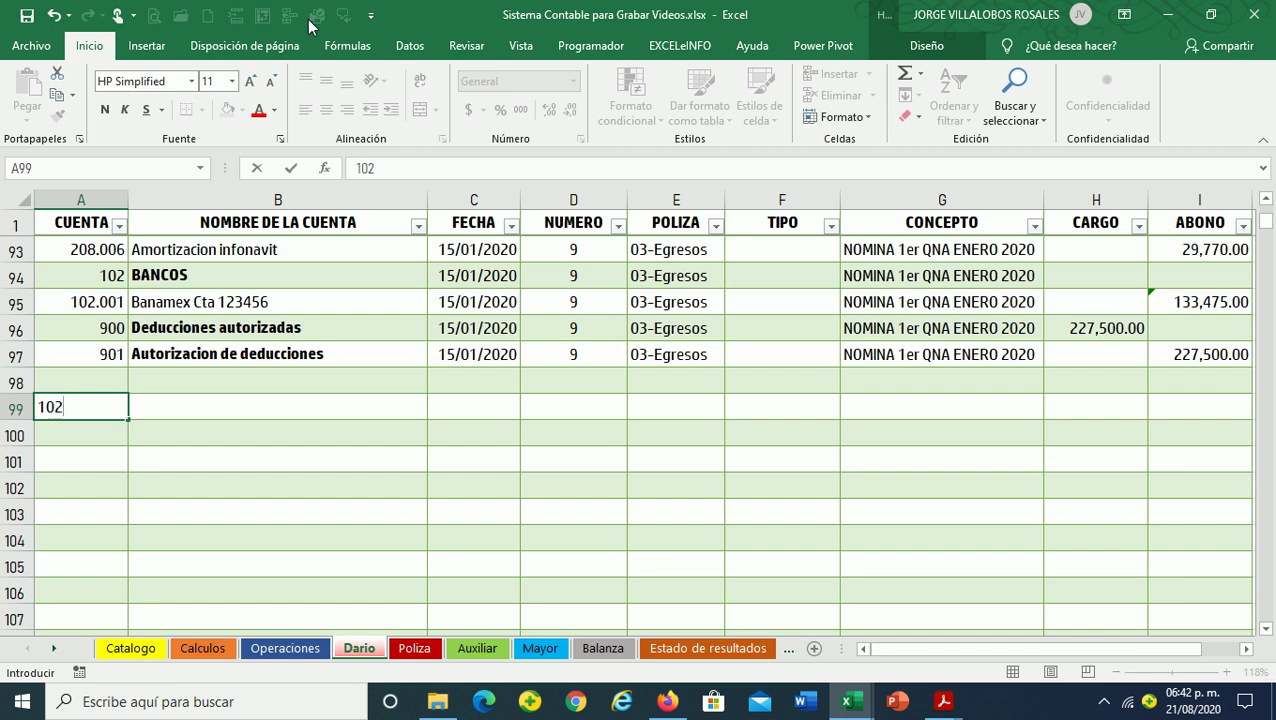
{"action": "key", "text": "Return"}
{"action": "type", "text": "102.001"}
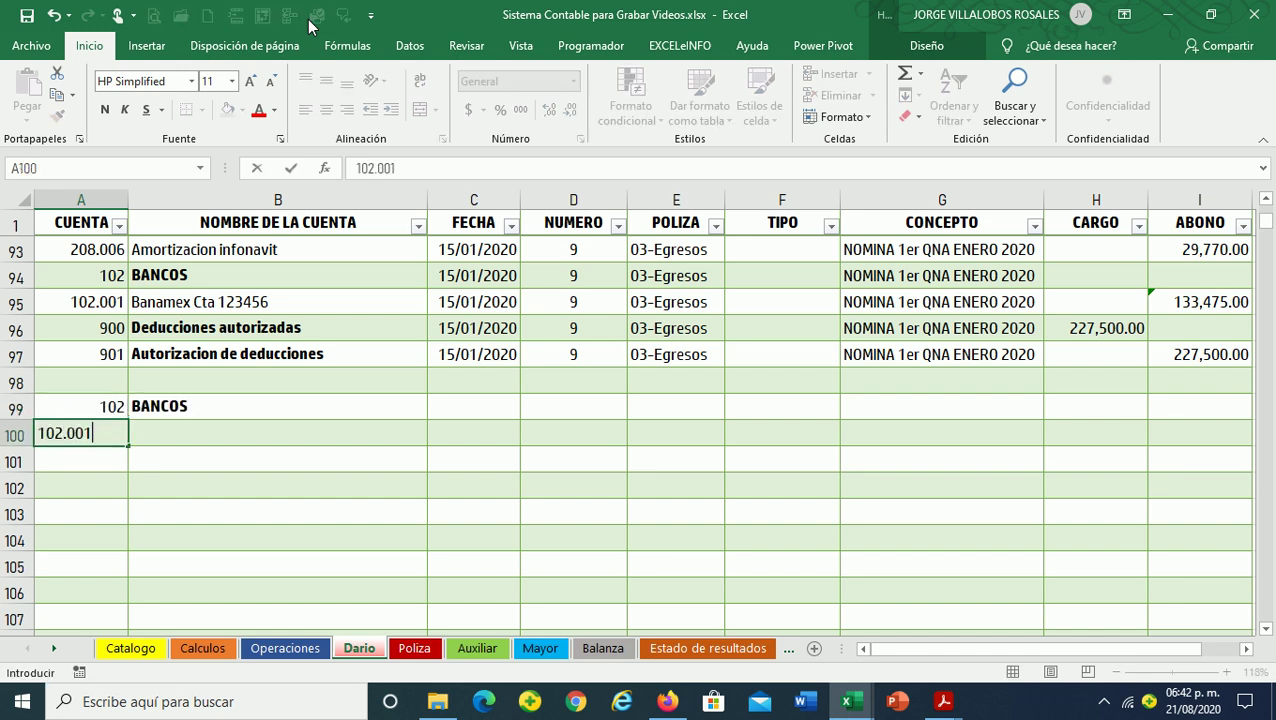
{"action": "key", "text": "Return"}
Add accounts 104 Clientes and 104.001 Nacionales in rows 101–102
{"action": "key", "text": "Up"}
{"action": "key", "text": "Up"}
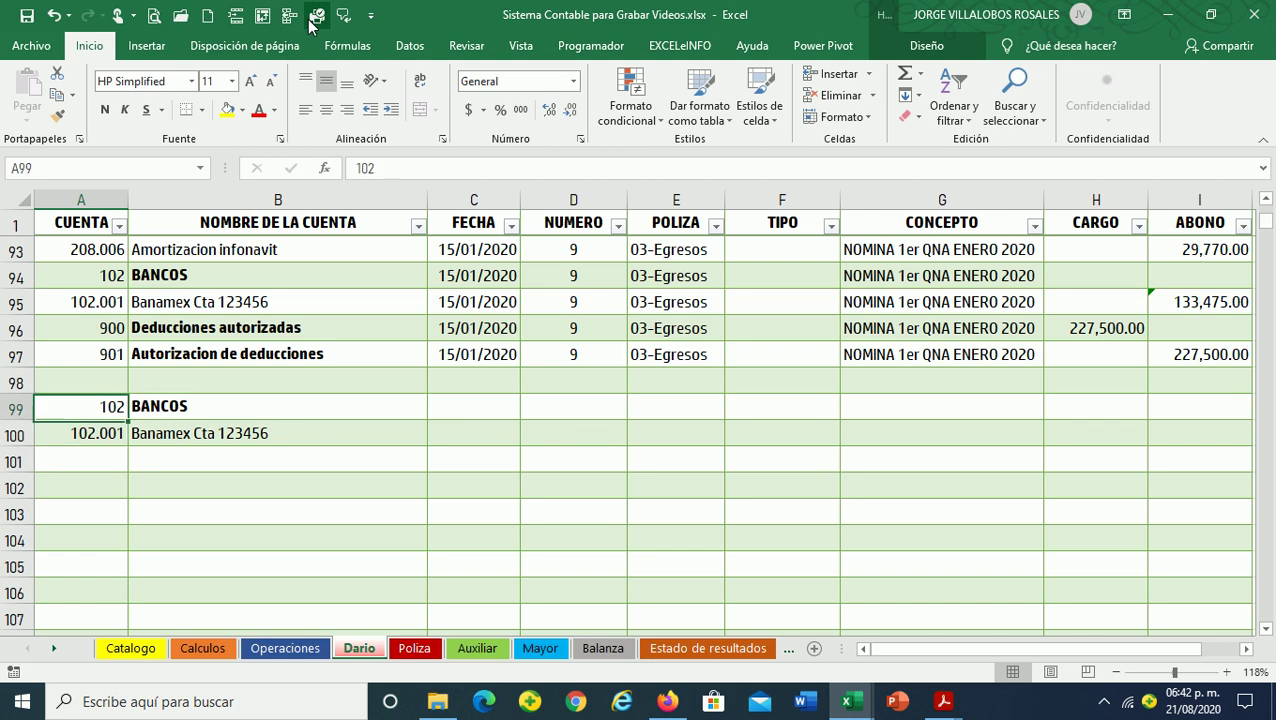
{"action": "key", "text": "Right"}
{"action": "key", "text": "Down"}
{"action": "key", "text": "Down"}
{"action": "key", "text": "Left"}
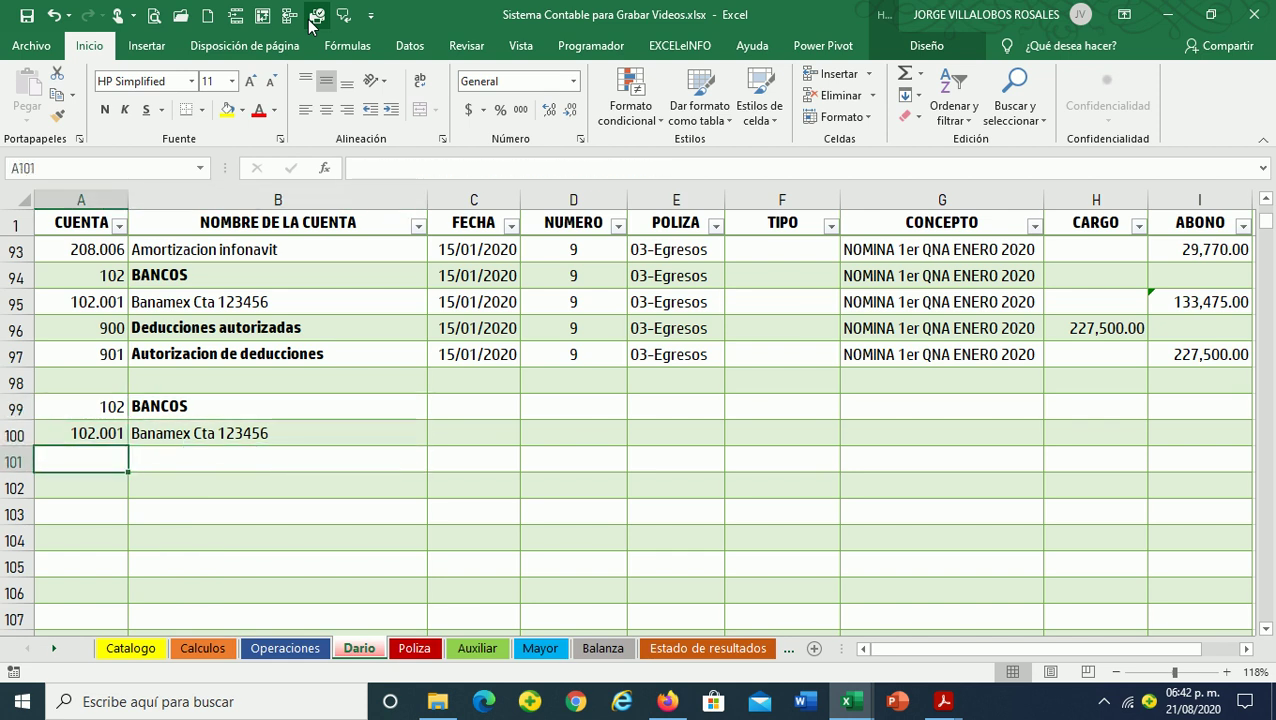
{"action": "type", "text": "104"}
{"action": "key", "text": "Return"}
{"action": "type", "text": "104.001"}
{"action": "key", "text": "Return"}
{"action": "key", "text": "Up"}
{"action": "key", "text": "Up"}
{"action": "key", "text": "Up"}
{"action": "key", "text": "Up"}
{"action": "key", "text": "Right"}
{"action": "key", "text": "Right"}
{"action": "key", "text": "Right"}
{"action": "key", "text": "Right"}
{"action": "key", "text": "Left"}
{"action": "key", "text": "Left"}
{"action": "key", "text": "Right"}
{"action": "key", "text": "Left"}
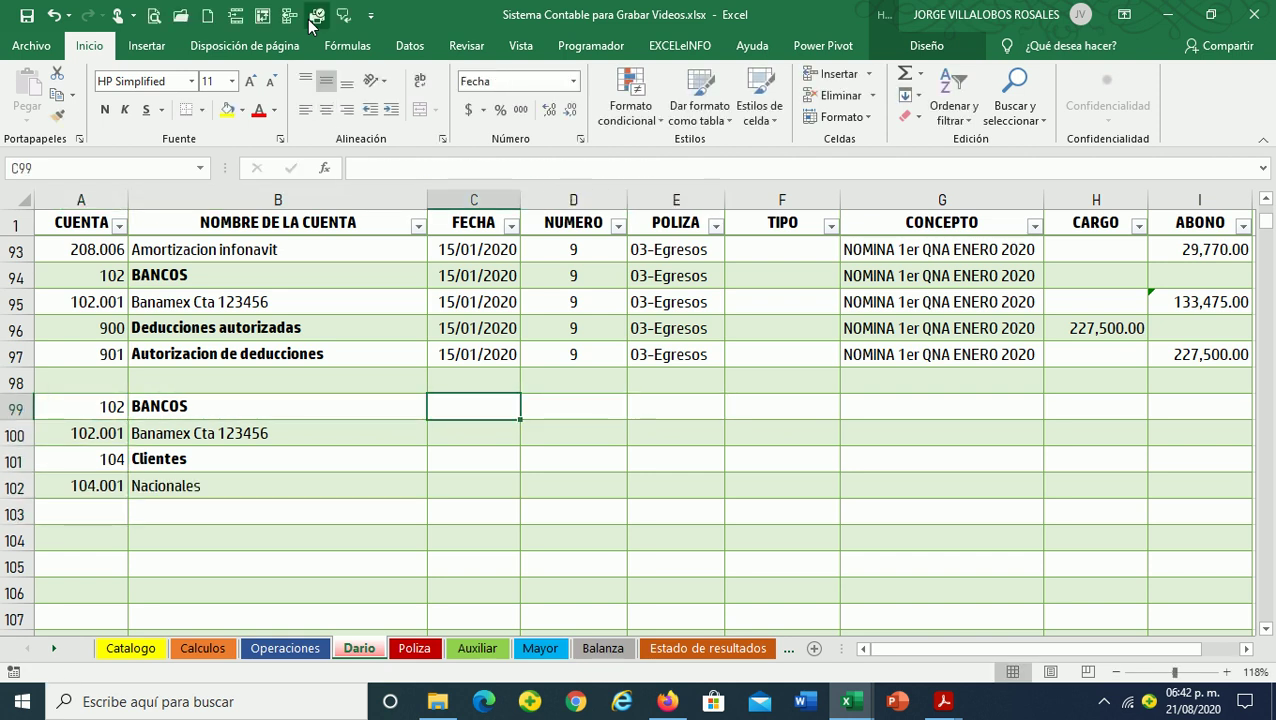
Give row 99 the date 17/01/2020 and entry number 10
{"action": "type", "text": "17/01/"}
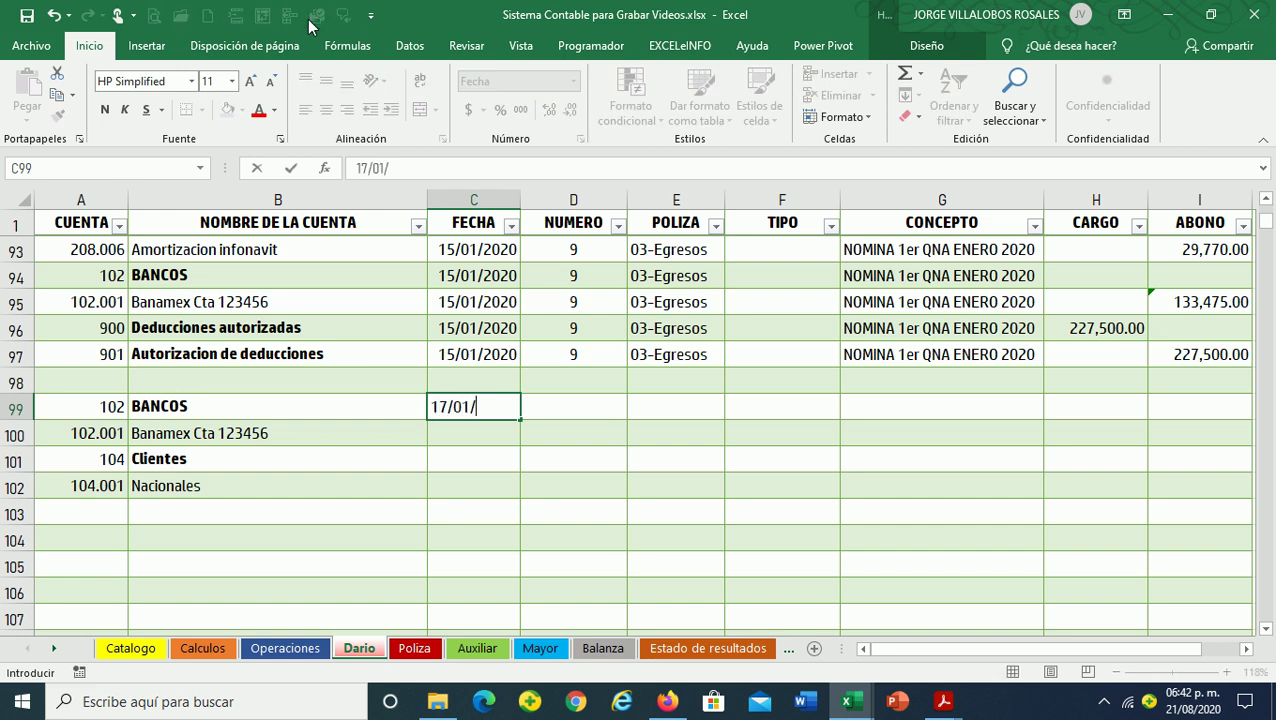
{"action": "key", "text": "Return"}
{"action": "key", "text": "Up"}
{"action": "key", "text": "Right"}
{"action": "type", "text": "10"}
{"action": "key", "text": "Return"}
{"action": "key", "text": "Up"}
{"action": "key", "text": "Right"}
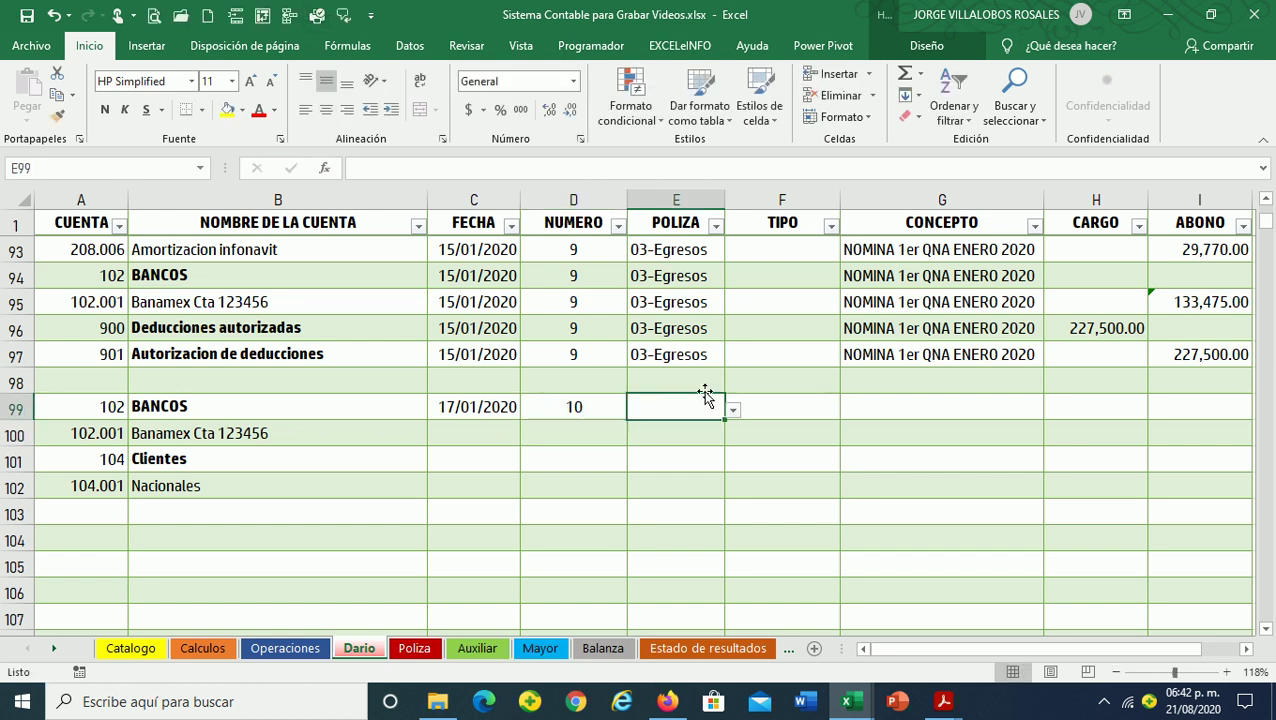
Set row 99's voucher type to 02-Ingresos and its concept to COBRO A CLIENTES
{"action": "left_click", "coordinate": [734, 412]}
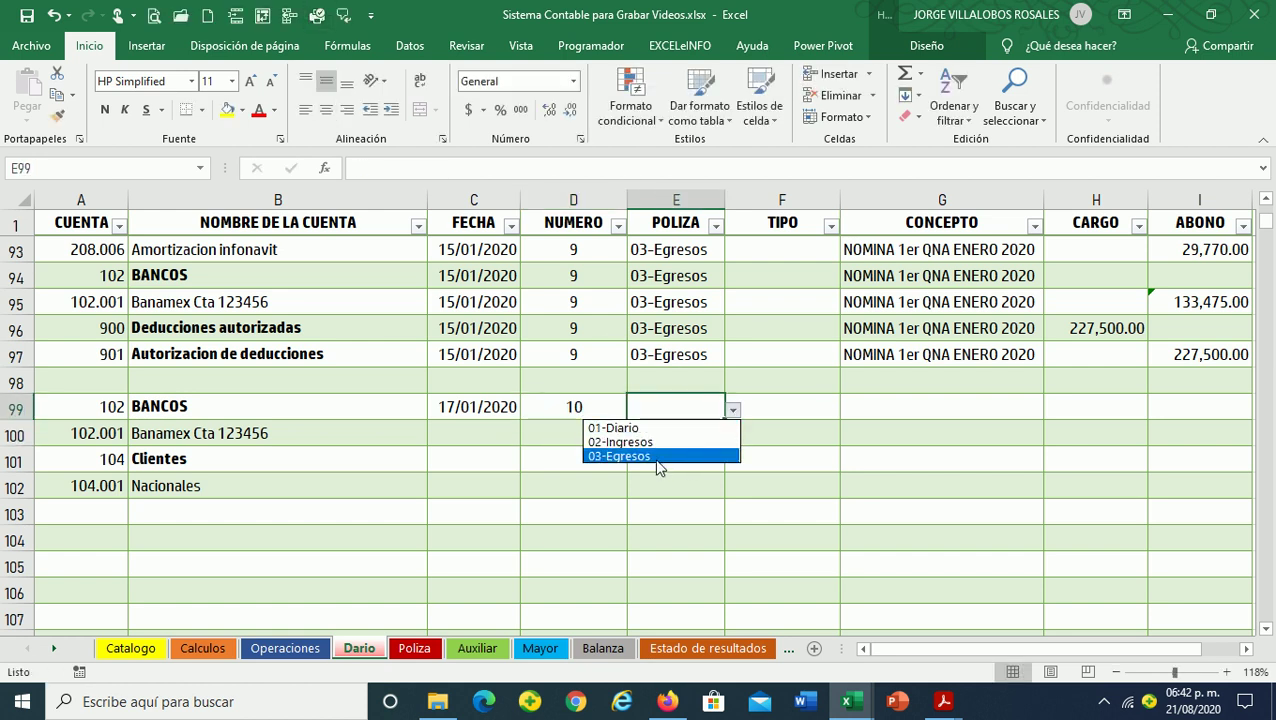
{"action": "left_click", "coordinate": [650, 442]}
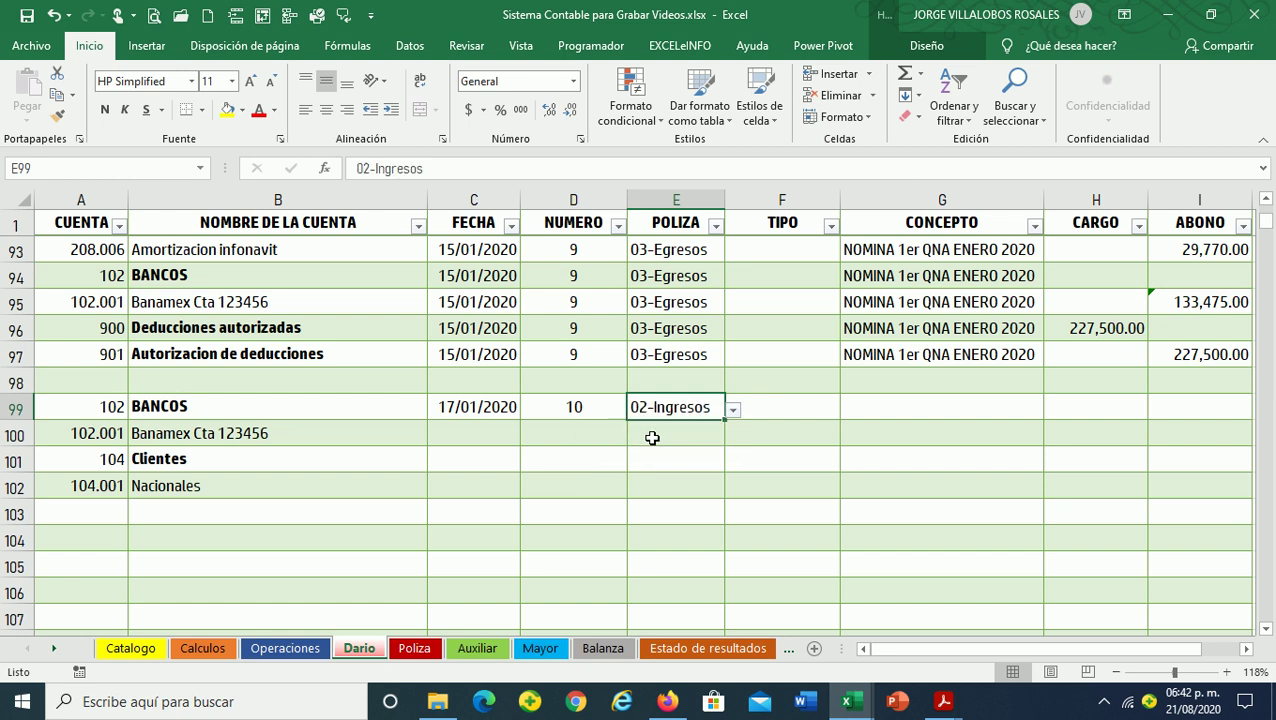
{"action": "left_click", "coordinate": [772, 407]}
{"action": "left_click", "coordinate": [897, 412]}
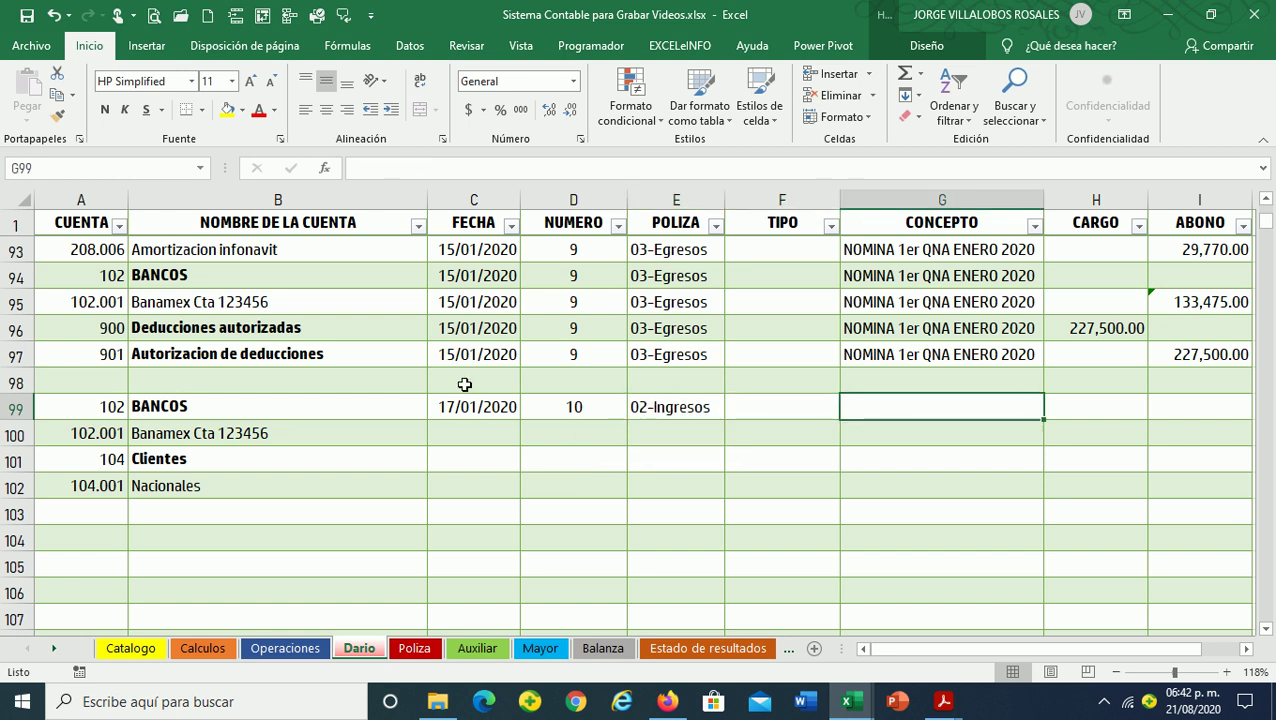
{"action": "type", "text": "COBRO A CL"}
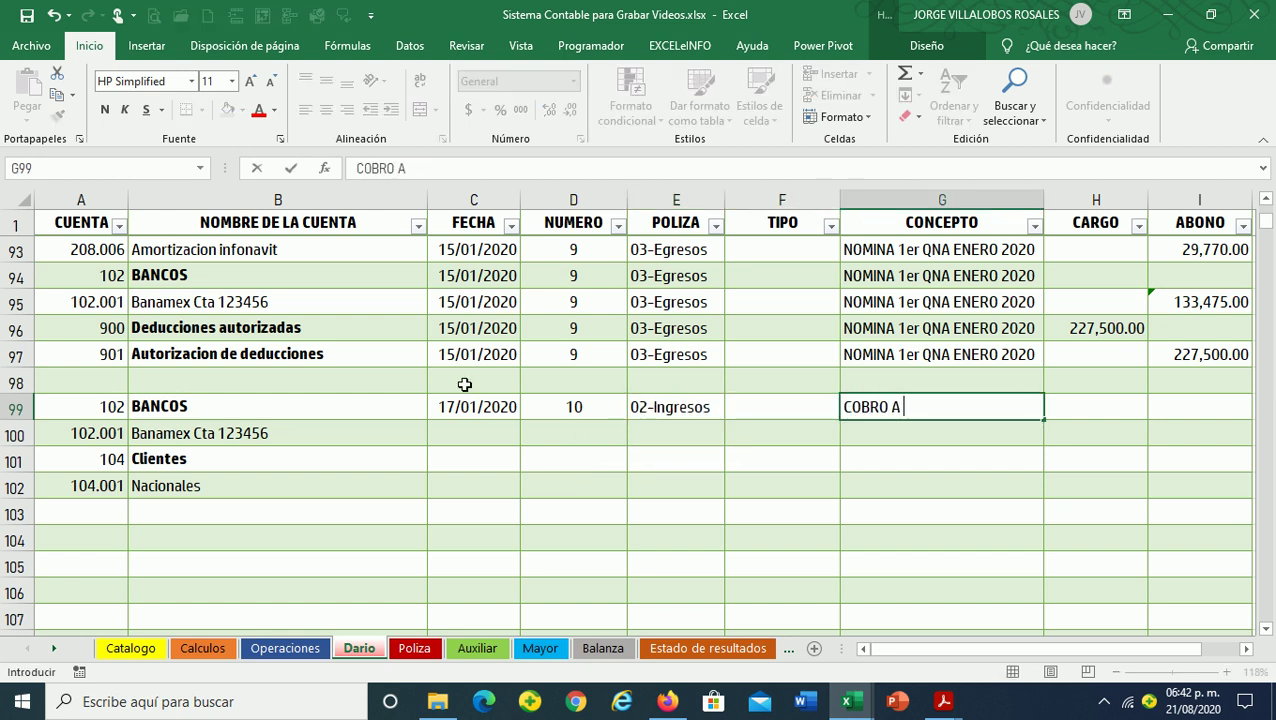
{"action": "type", "text": "IENTES"}
{"action": "key", "text": "Return"}
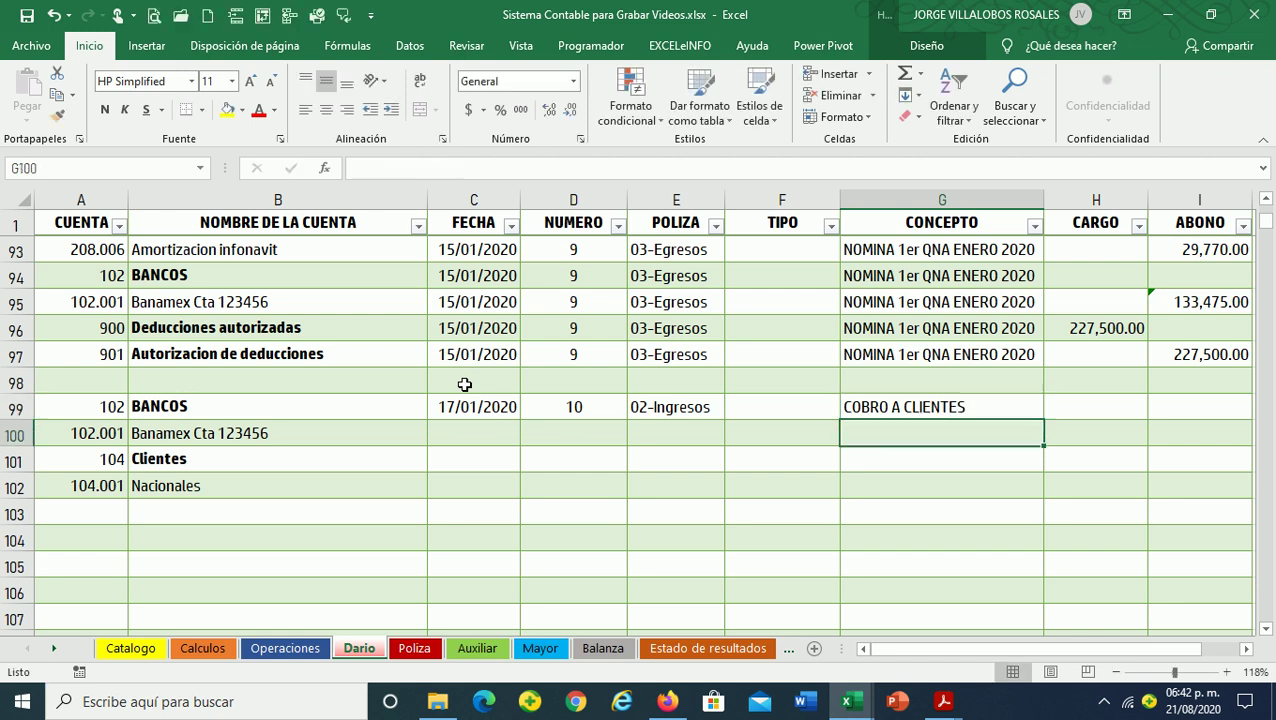
{"action": "key", "text": "Left"}
{"action": "key", "text": "Left"}
{"action": "key", "text": "Down"}
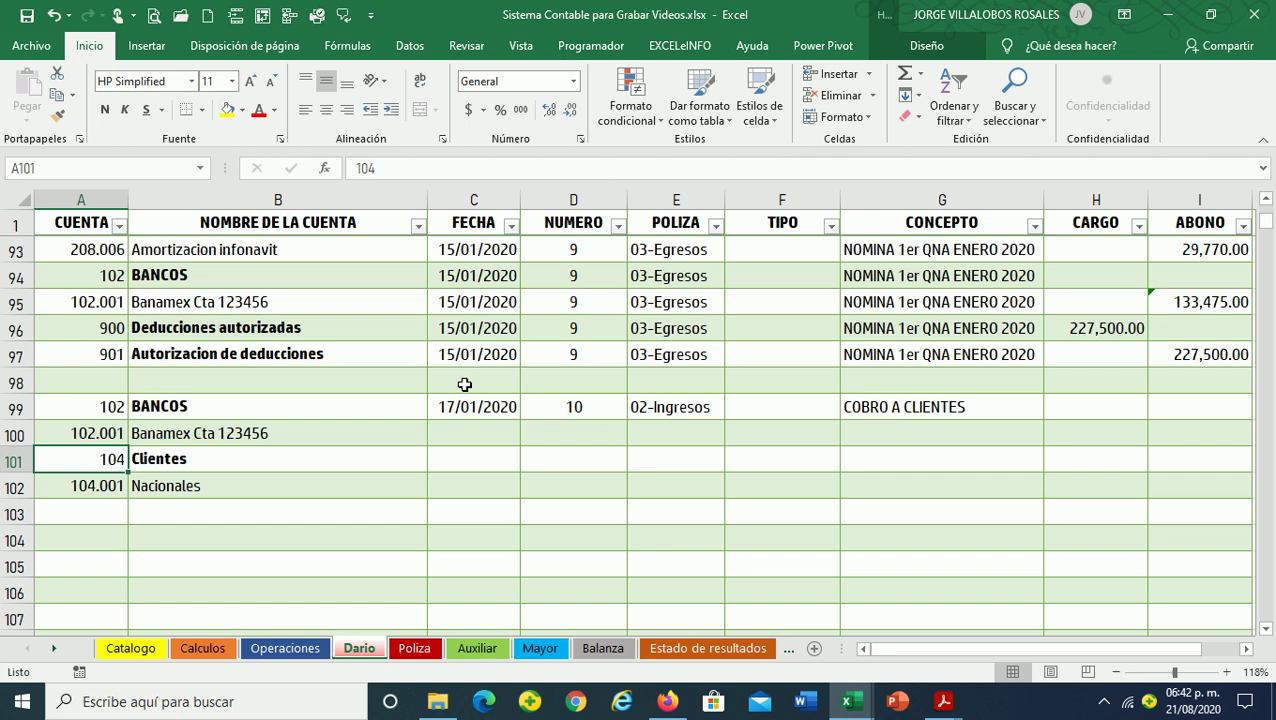
Clear the 104 Clientes and 104.001 Nacionales lines from rows 101–102
{"action": "key", "text": "Delete"}
{"action": "key", "text": "Down"}
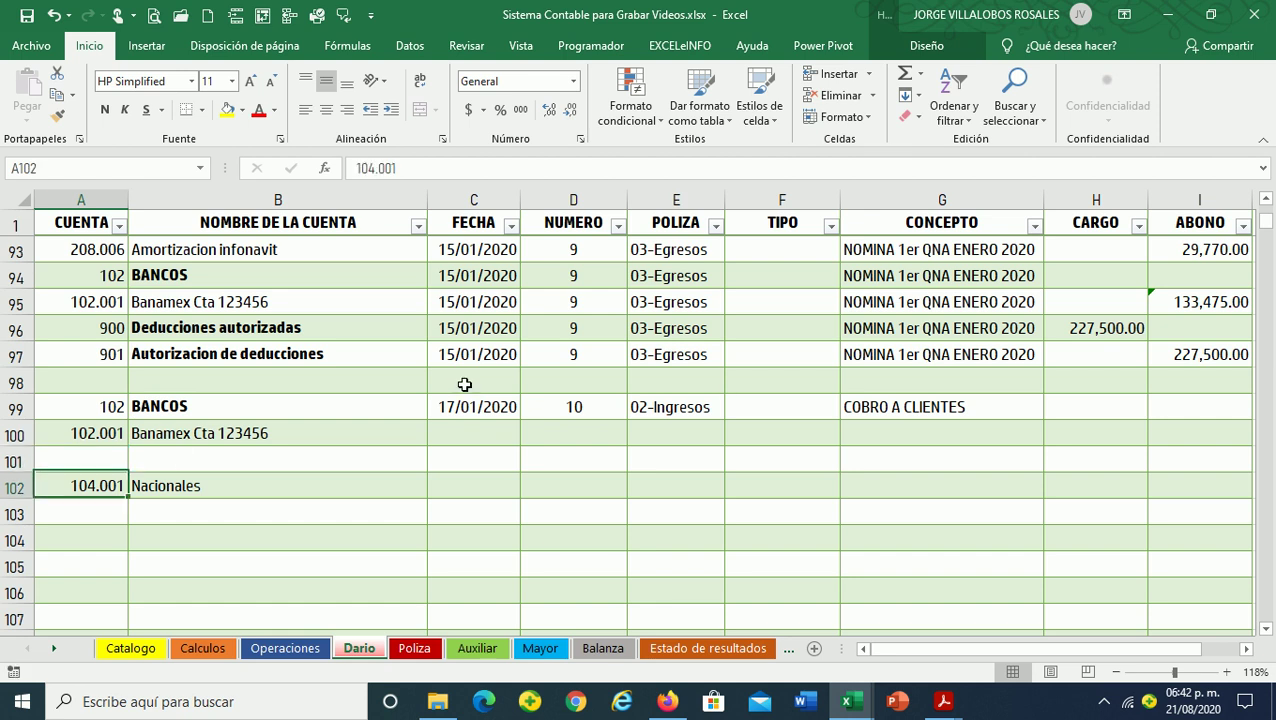
{"action": "key", "text": "Delete"}
{"action": "key", "text": "Right"}
{"action": "key", "text": "Right"}
{"action": "key", "text": "Left"}
{"action": "key", "text": "Left"}
{"action": "key", "text": "Up"}
Enter accounts 211, 104, 104.001 and 212 in A101:A104
{"action": "type", "text": "211"}
{"action": "key", "text": "Return"}
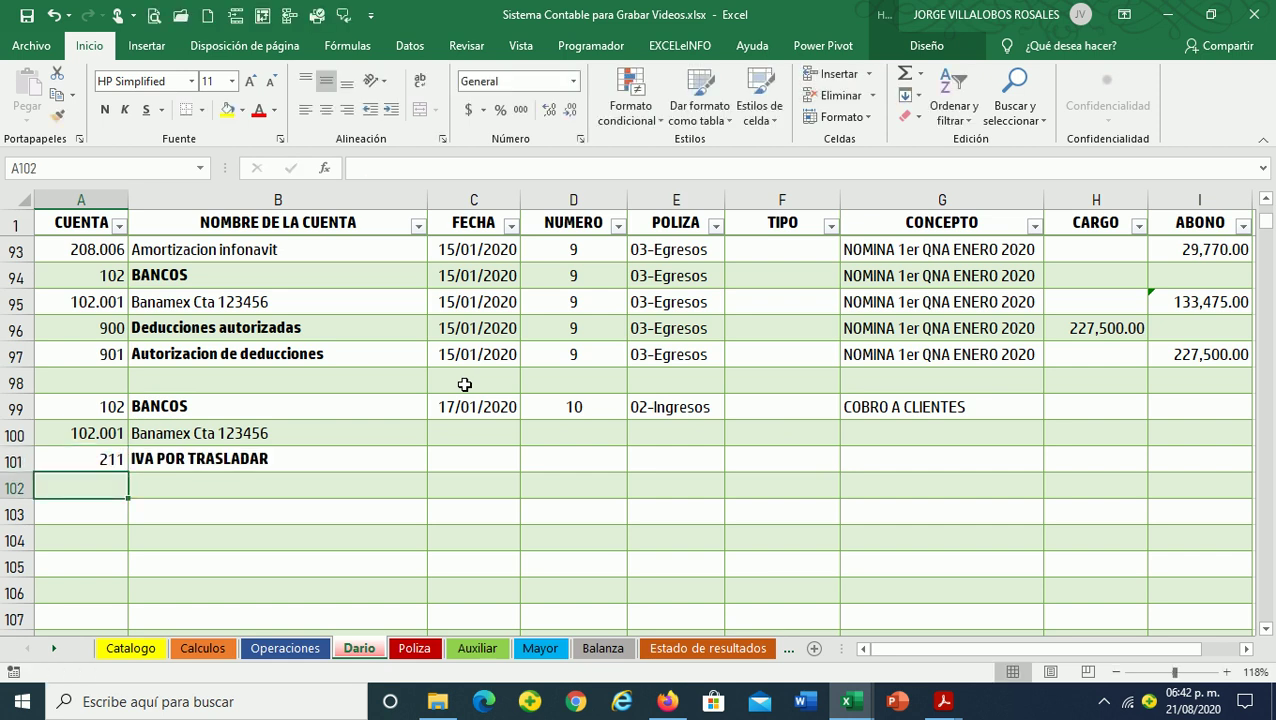
{"action": "type", "text": "104"}
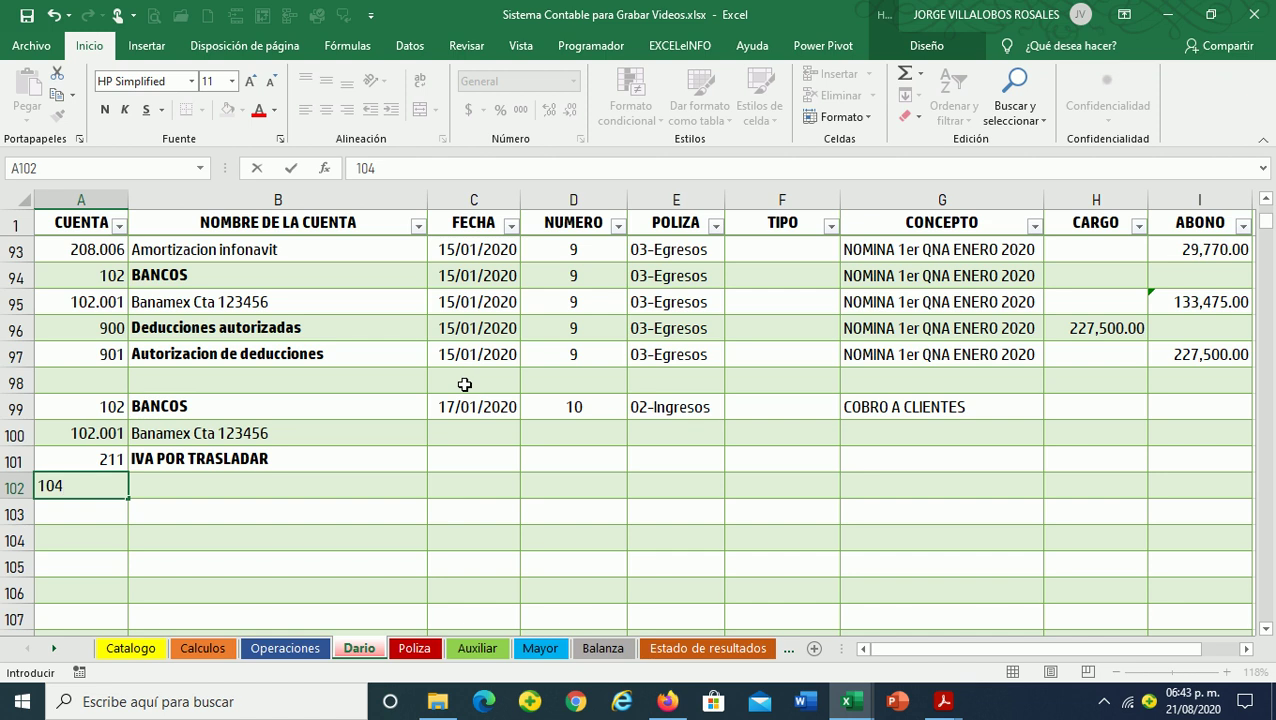
{"action": "key", "text": "Return"}
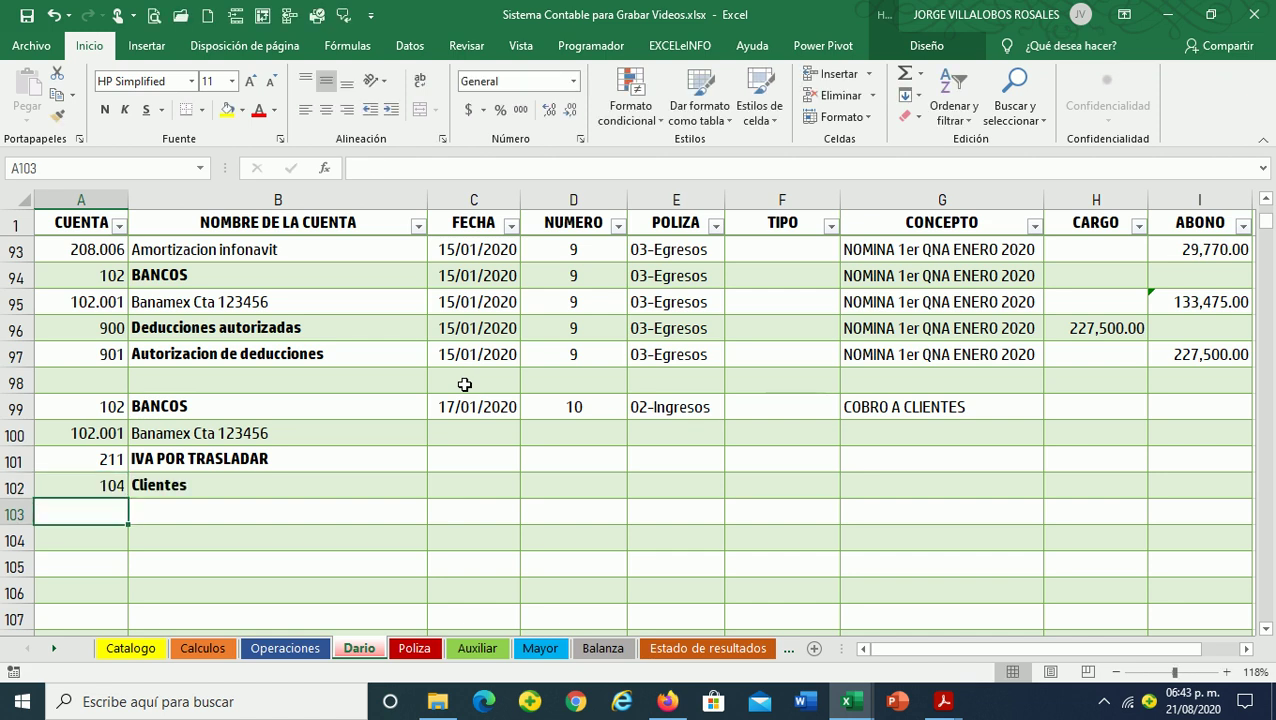
{"action": "type", "text": "104.001"}
{"action": "key", "text": "Return"}
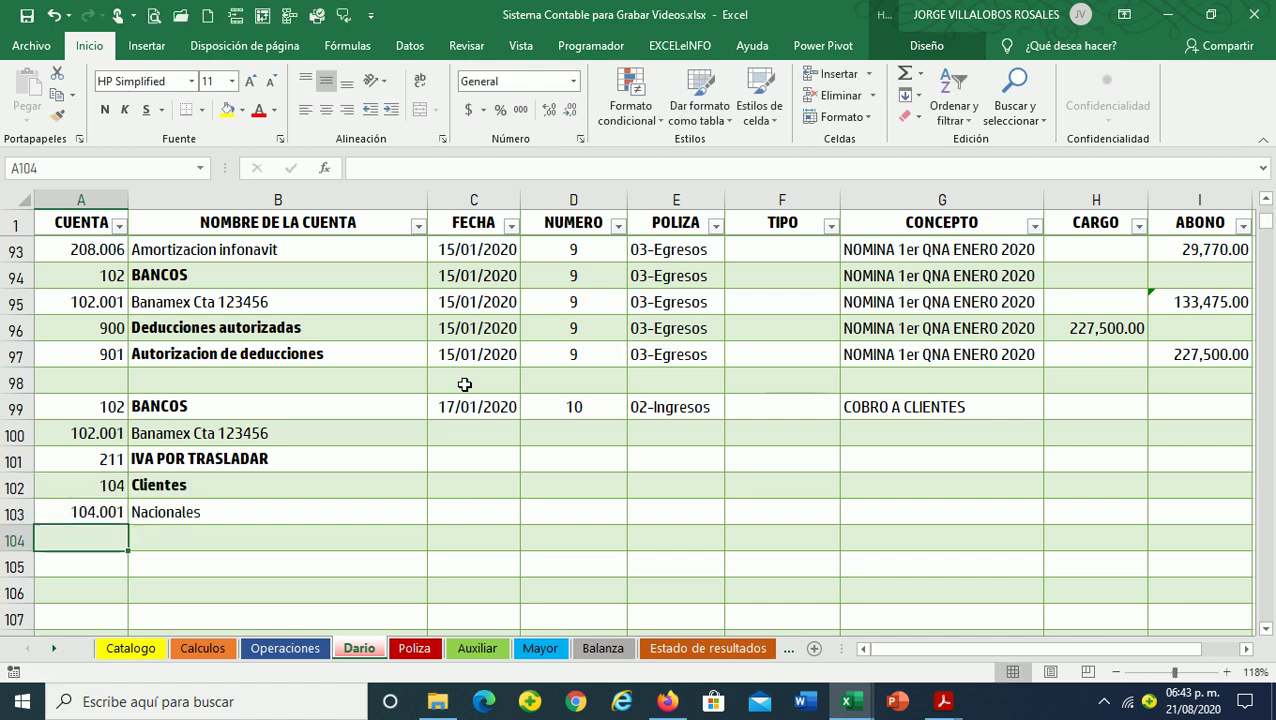
{"action": "type", "text": "212"}
{"action": "key", "text": "Return"}
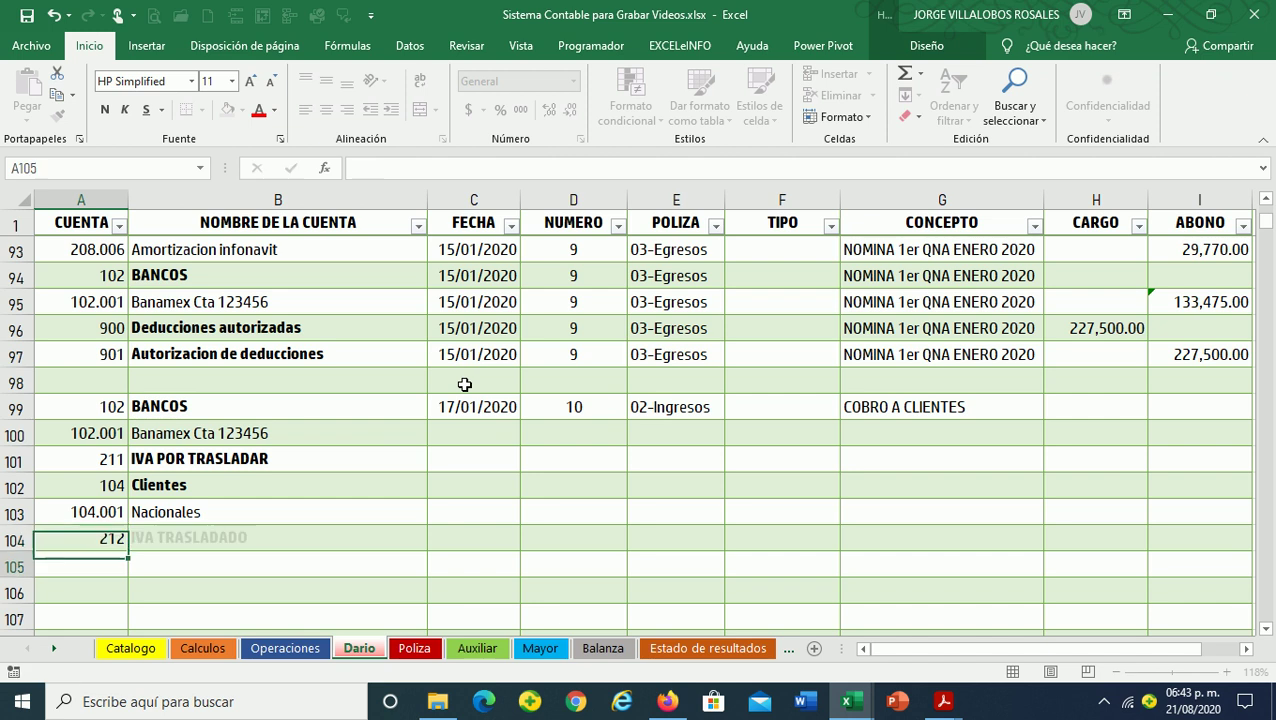
{"action": "key", "text": "Return"}
{"action": "key", "text": "Up"}
{"action": "key", "text": "Up"}
{"action": "key", "text": "Right"}
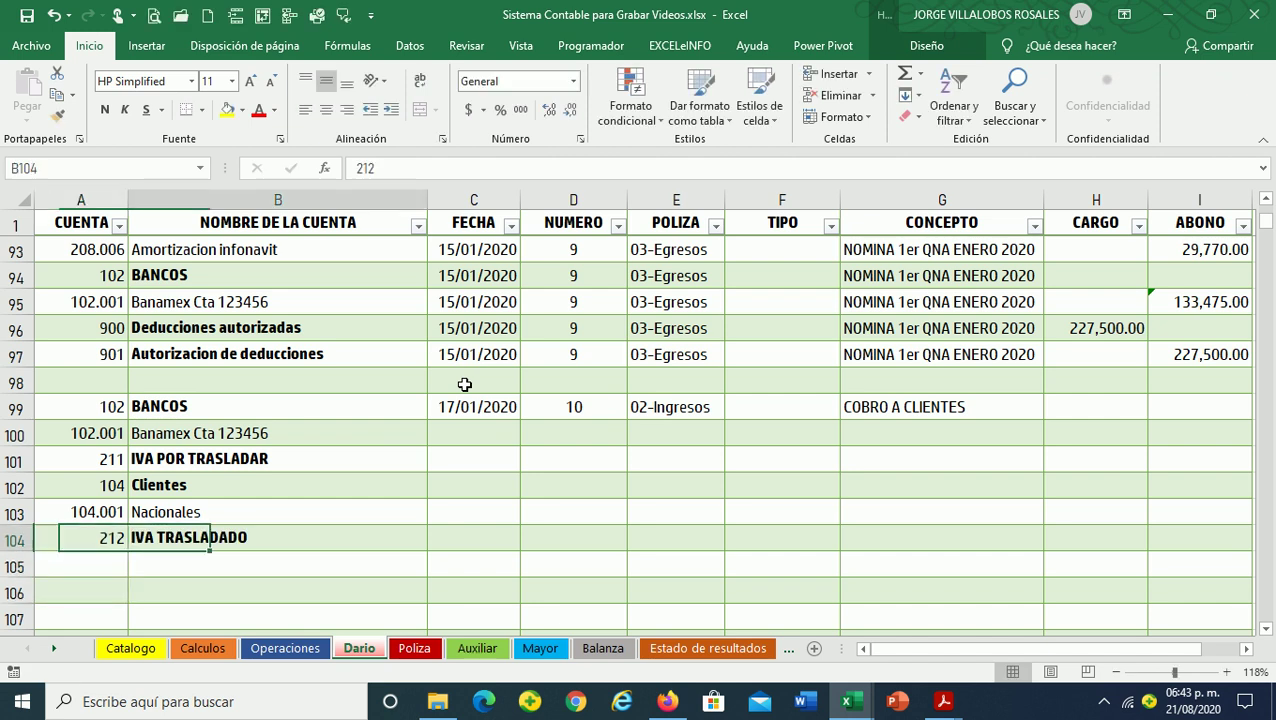
{"action": "key", "text": "Right"}
{"action": "key", "text": "Up"}
{"action": "key", "text": "Up"}
{"action": "key", "text": "Up"}
{"action": "key", "text": "Up"}
{"action": "key", "text": "Up"}
Fill row 99's date 17/01/2020, entry 10, 02-Ingresos and COBRO A CLIENTES down to row 104
{"action": "key", "text": "shift+Right"}
{"action": "key", "text": "shift+Right"}
{"action": "key", "text": "shift+Right"}
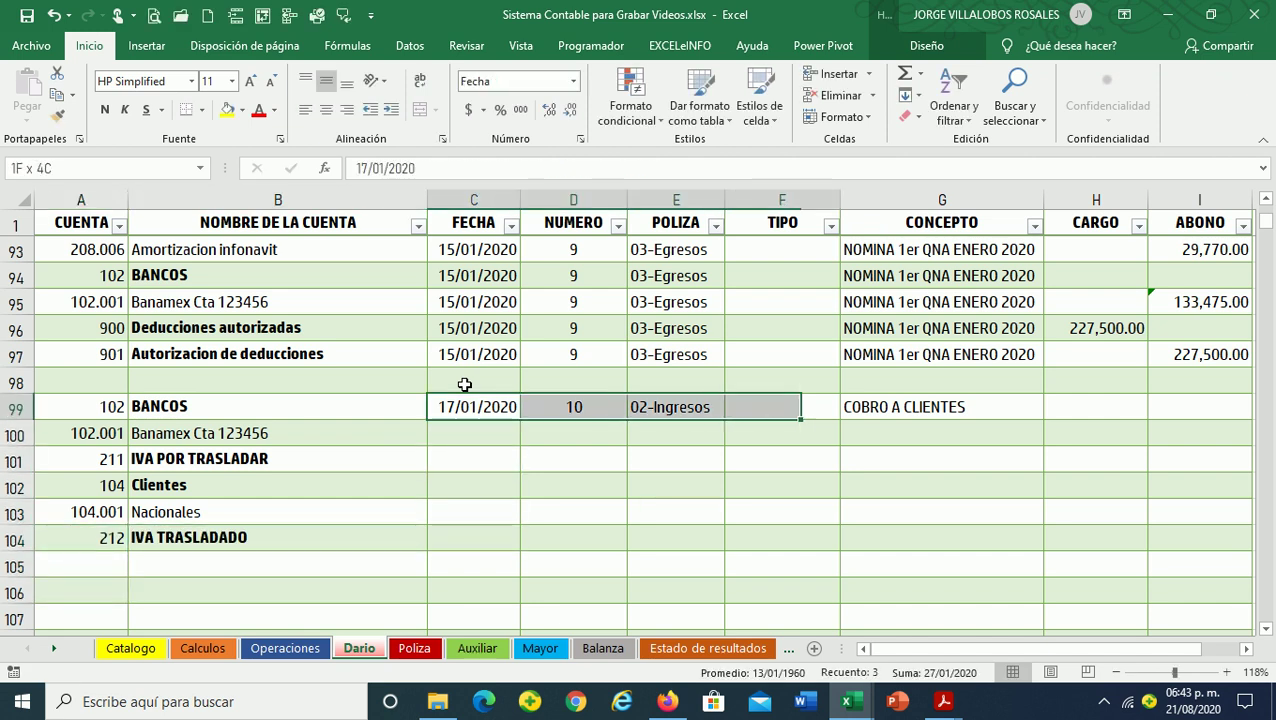
{"action": "key", "text": "shift+Right"}
{"action": "key", "text": "shift+Down"}
{"action": "key", "text": "shift+Down"}
{"action": "key", "text": "shift+Down"}
{"action": "key", "text": "shift+Down"}
{"action": "key", "text": "shift+Down"}
{"action": "key", "text": "ctrl+j"}
{"action": "key", "text": "Left"}
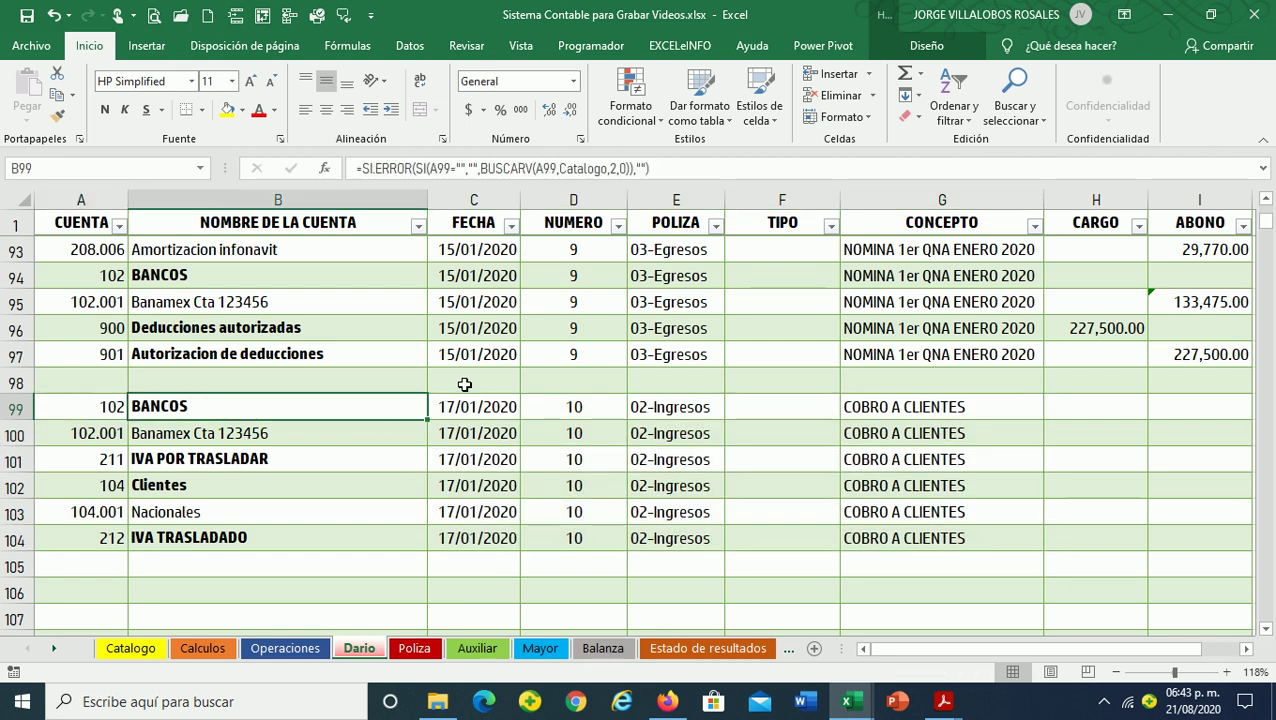
{"action": "key", "text": "Right"}
{"action": "key", "text": "Right"}
{"action": "key", "text": "Right"}
{"action": "key", "text": "Right"}
{"action": "key", "text": "Right"}
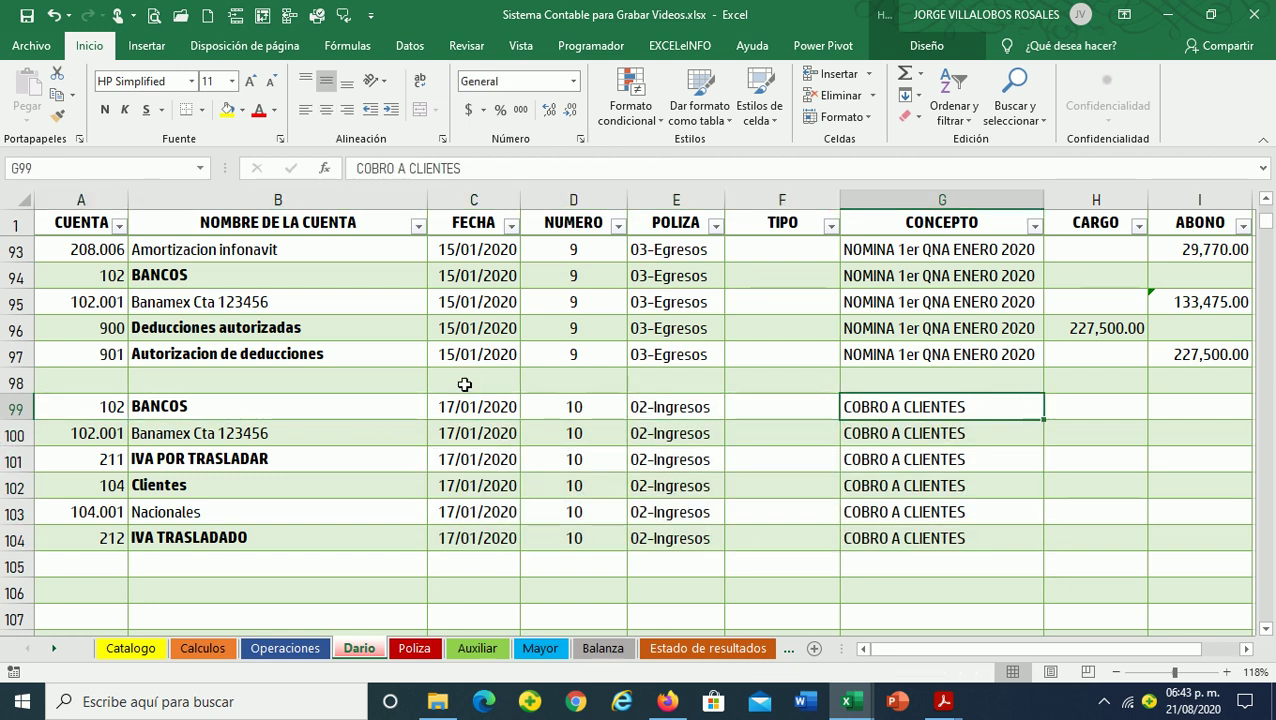
{"action": "key", "text": "Right"}
Consult the Operaciones transaction, then enter and clear a =986000*45 charge in H99
{"action": "left_click", "coordinate": [288, 646]}
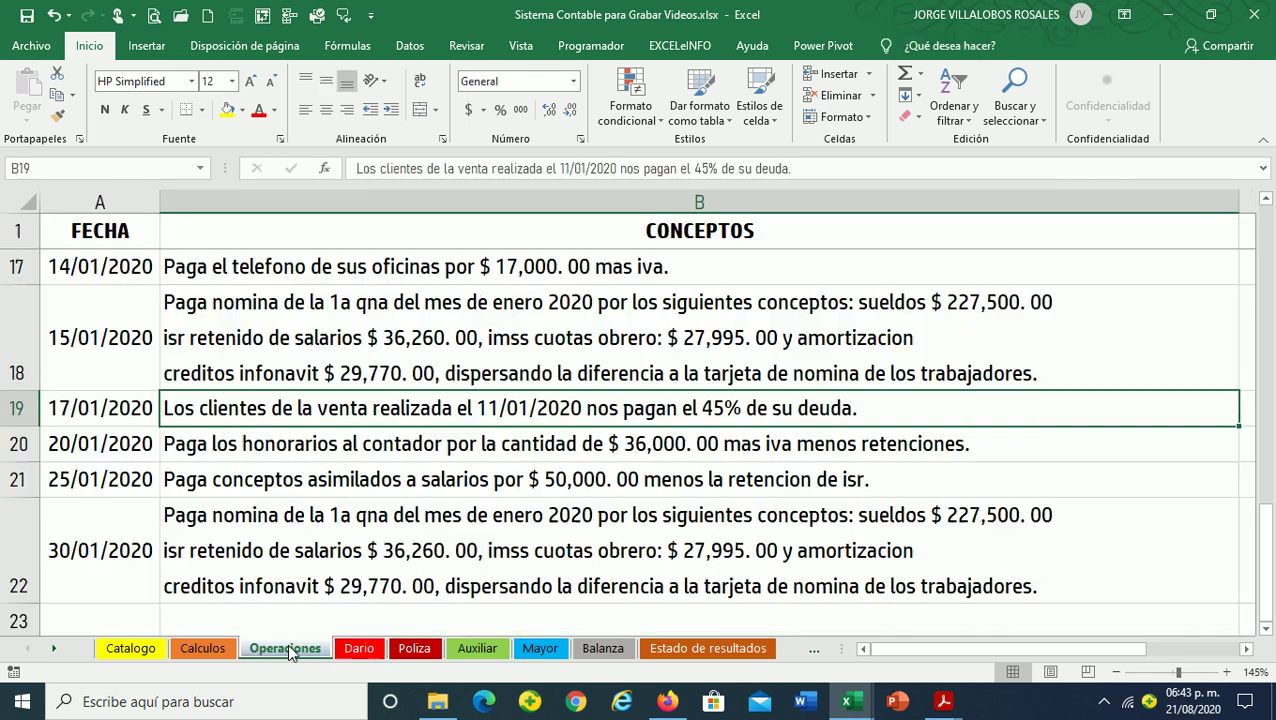
{"action": "left_click", "coordinate": [355, 648]}
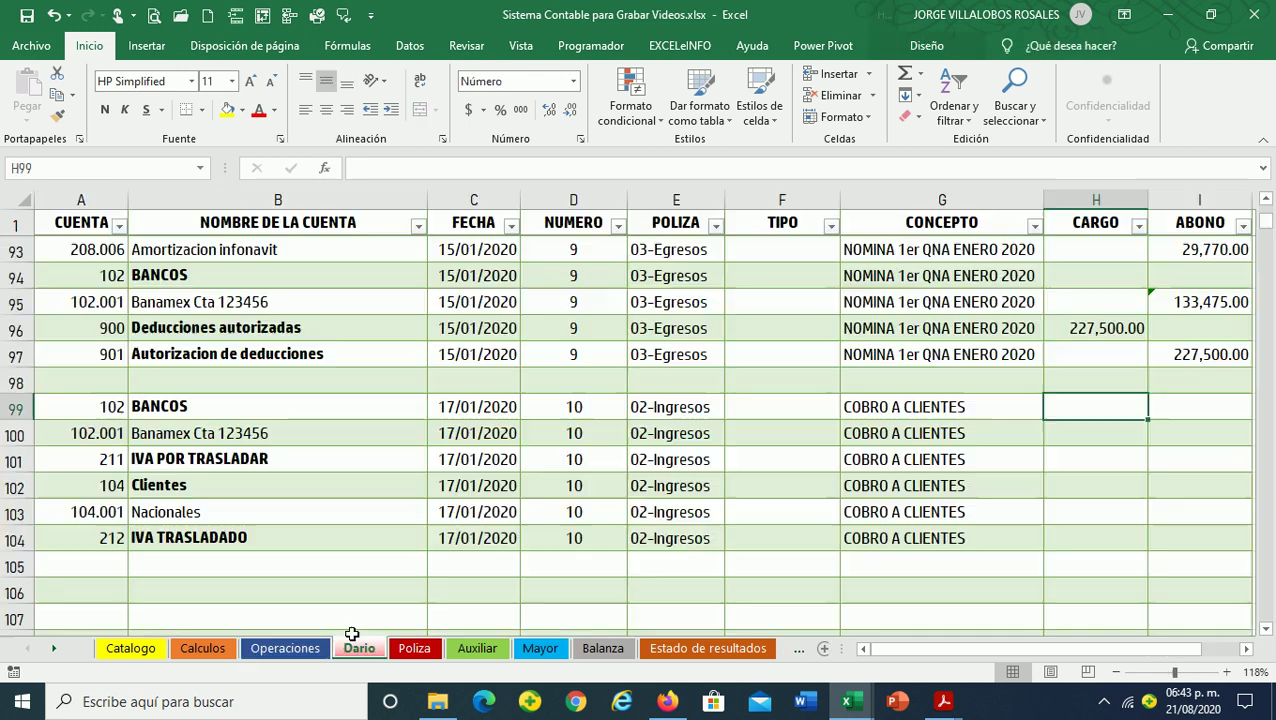
{"action": "type", "text": "=986000*45"}
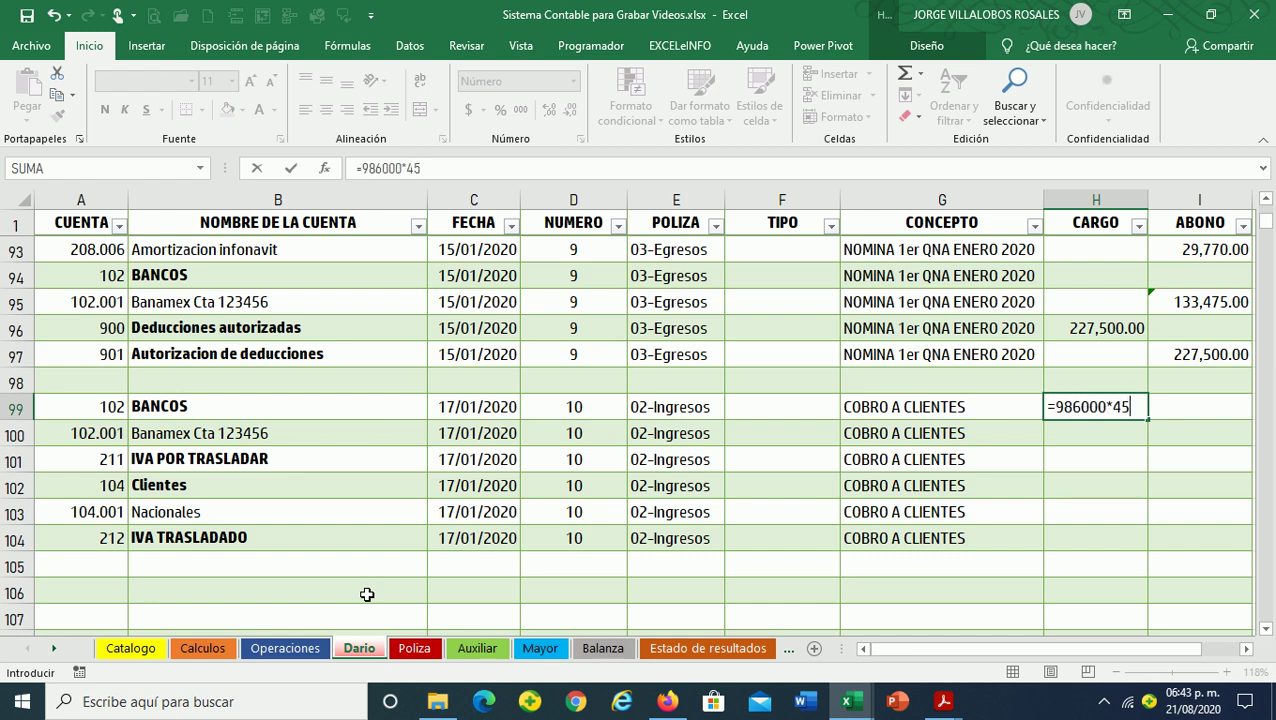
{"action": "key", "text": "Return"}
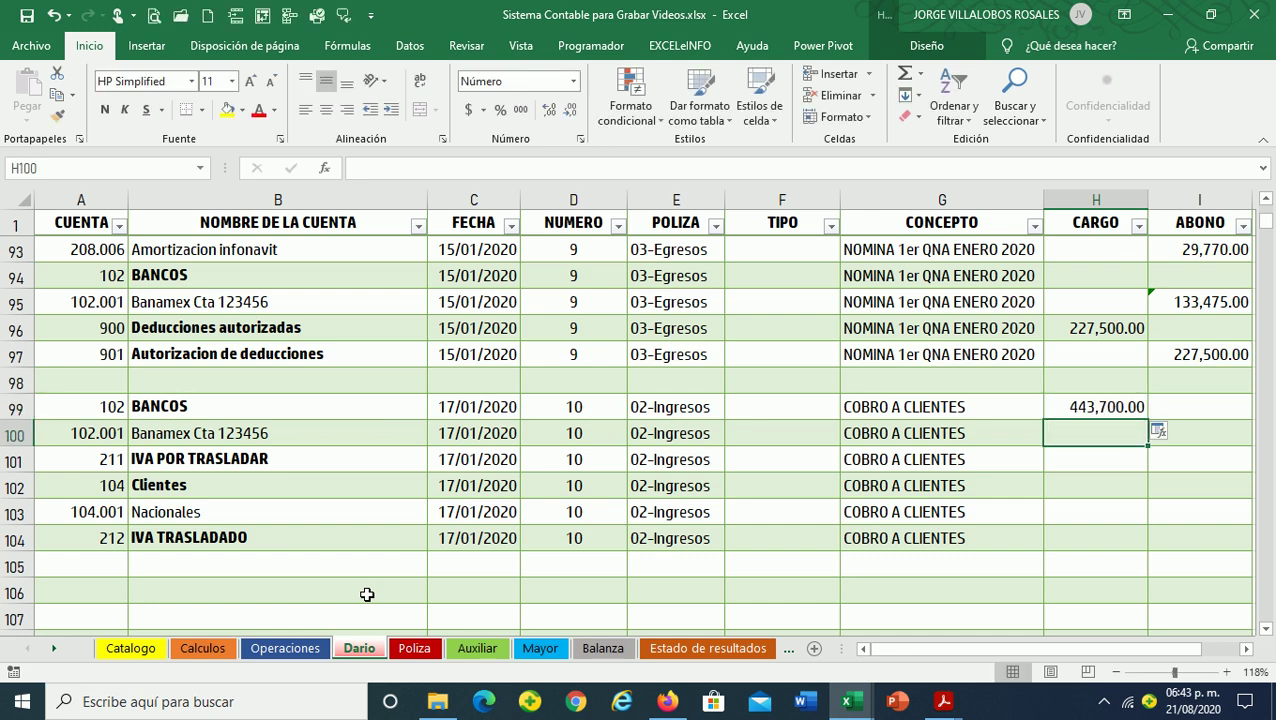
{"action": "key", "text": "Up"}
{"action": "key", "text": "Left"}
{"action": "key", "text": "Left"}
{"action": "key", "text": "Left"}
{"action": "key", "text": "Left"}
{"action": "key", "text": "Left"}
{"action": "key", "text": "Left"}
{"action": "key", "text": "Left"}
{"action": "key", "text": "Right"}
{"action": "key", "text": "Right"}
{"action": "key", "text": "Right"}
{"action": "key", "text": "Right"}
{"action": "key", "text": "Right"}
{"action": "key", "text": "Right"}
{"action": "key", "text": "Right"}
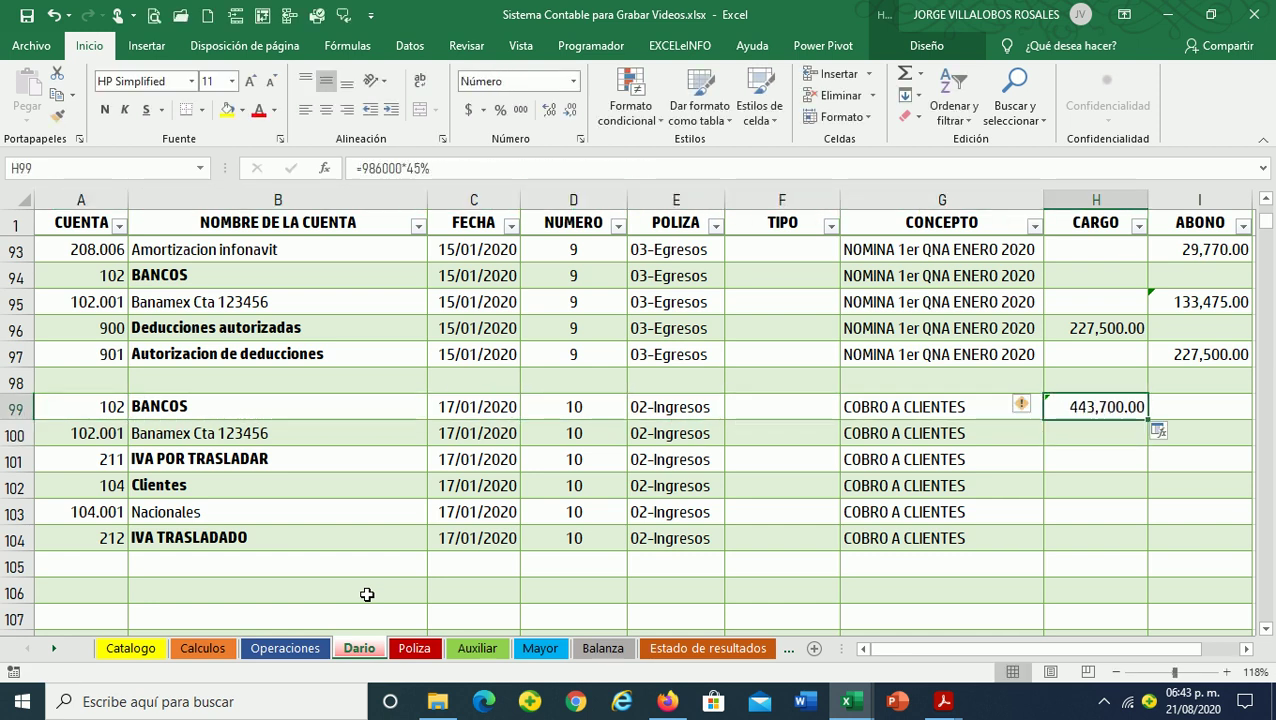
{"action": "key", "text": "Delete"}
{"action": "key", "text": "Down"}
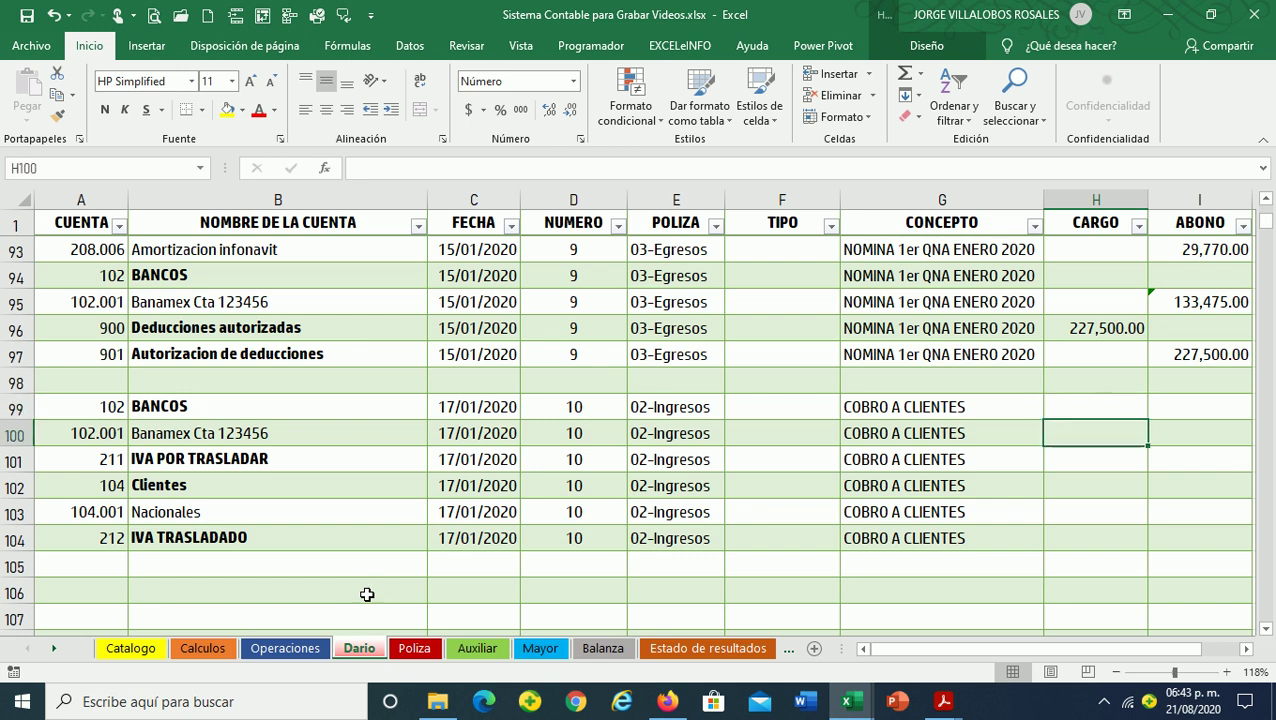
Charge =986000*45% (443,700.00) to Banamex Cta 123456 in H100
{"action": "type", "text": "=986000*"}
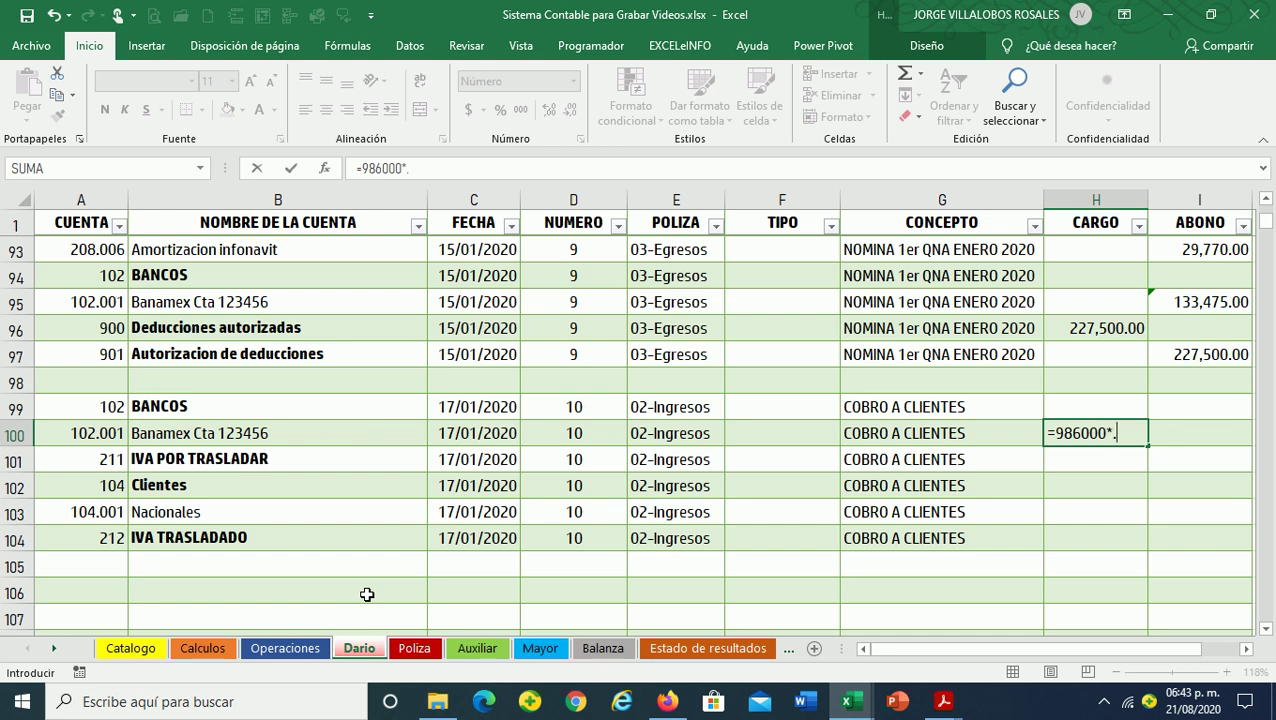
{"action": "type", "text": "45"}
{"action": "key", "text": "Return"}
{"action": "key", "text": "Up"}
{"action": "key", "text": "Left"}
{"action": "key", "text": "Left"}
{"action": "key", "text": "Left"}
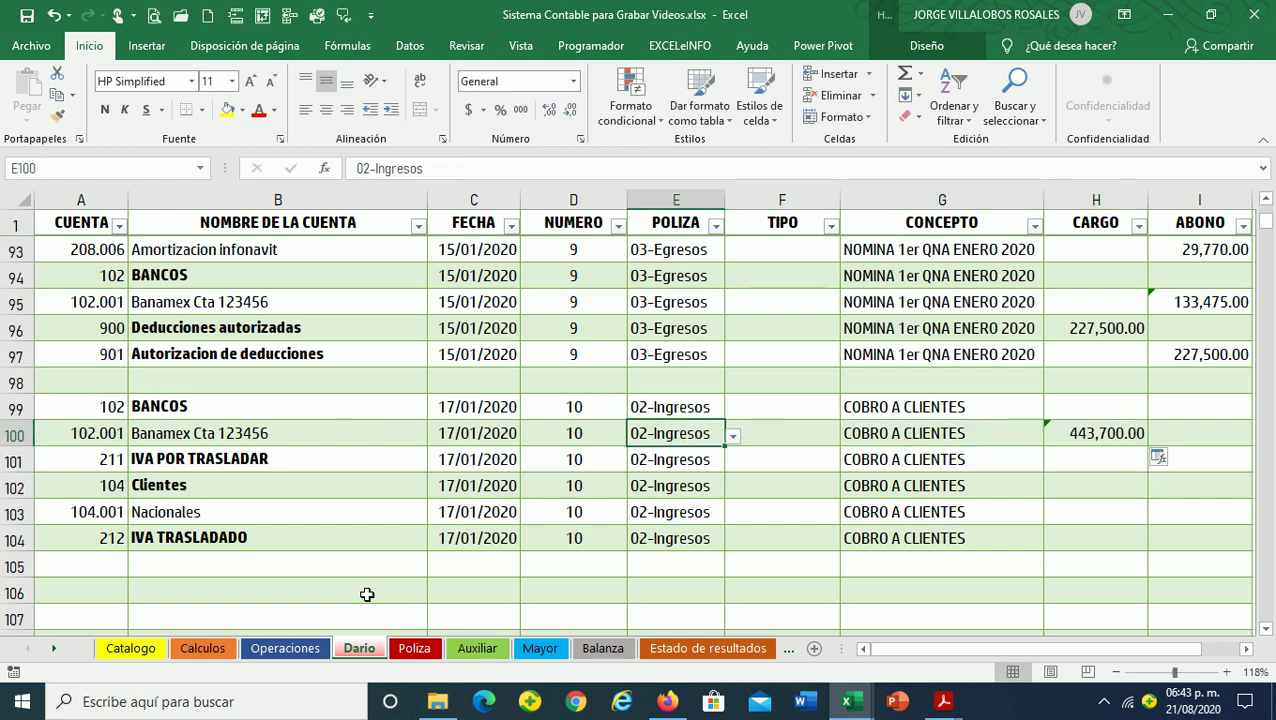
{"action": "key", "text": "Right"}
{"action": "key", "text": "Right"}
{"action": "key", "text": "Right"}
{"action": "key", "text": "Right"}
{"action": "key", "text": "Left"}
{"action": "key", "text": "Left"}
{"action": "key", "text": "Left"}
{"action": "key", "text": "Left"}
{"action": "key", "text": "Left"}
{"action": "key", "text": "Left"}
{"action": "key", "text": "Left"}
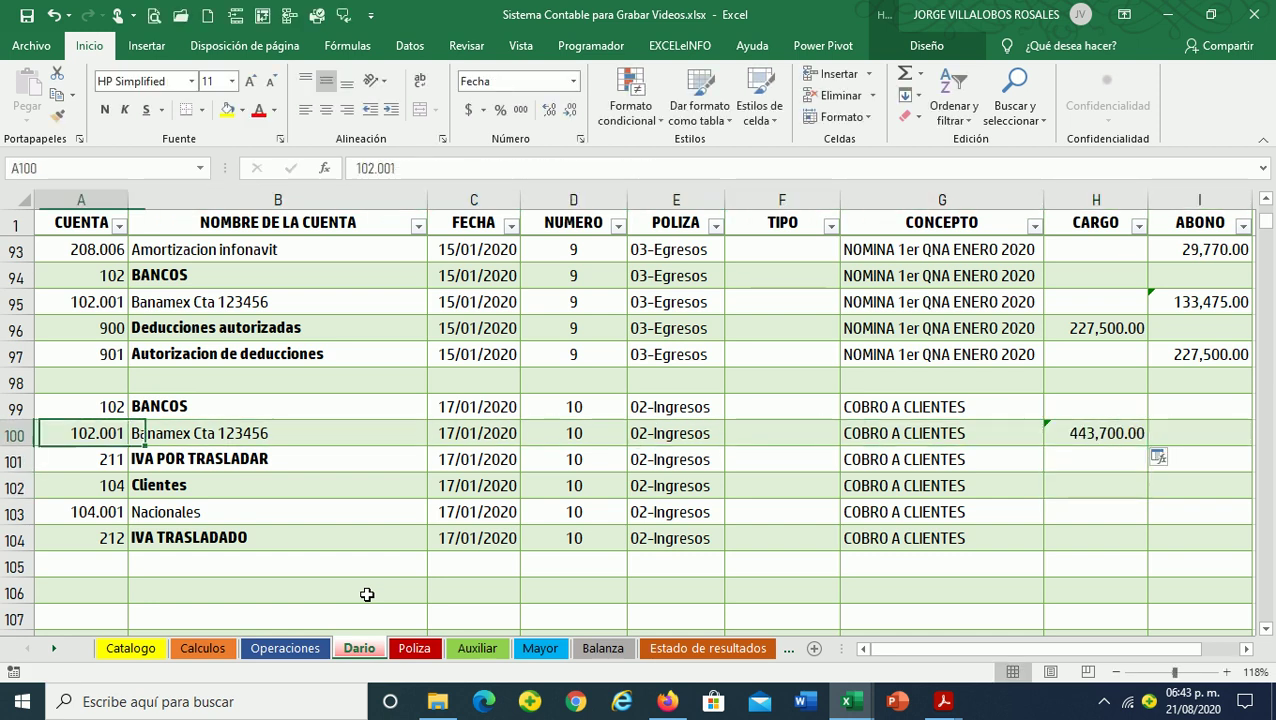
{"action": "key", "text": "Down"}
{"action": "key", "text": "Right"}
{"action": "key", "text": "Right"}
{"action": "key", "text": "Right"}
{"action": "key", "text": "Right"}
{"action": "key", "text": "Right"}
{"action": "key", "text": "Right"}
{"action": "key", "text": "Right"}
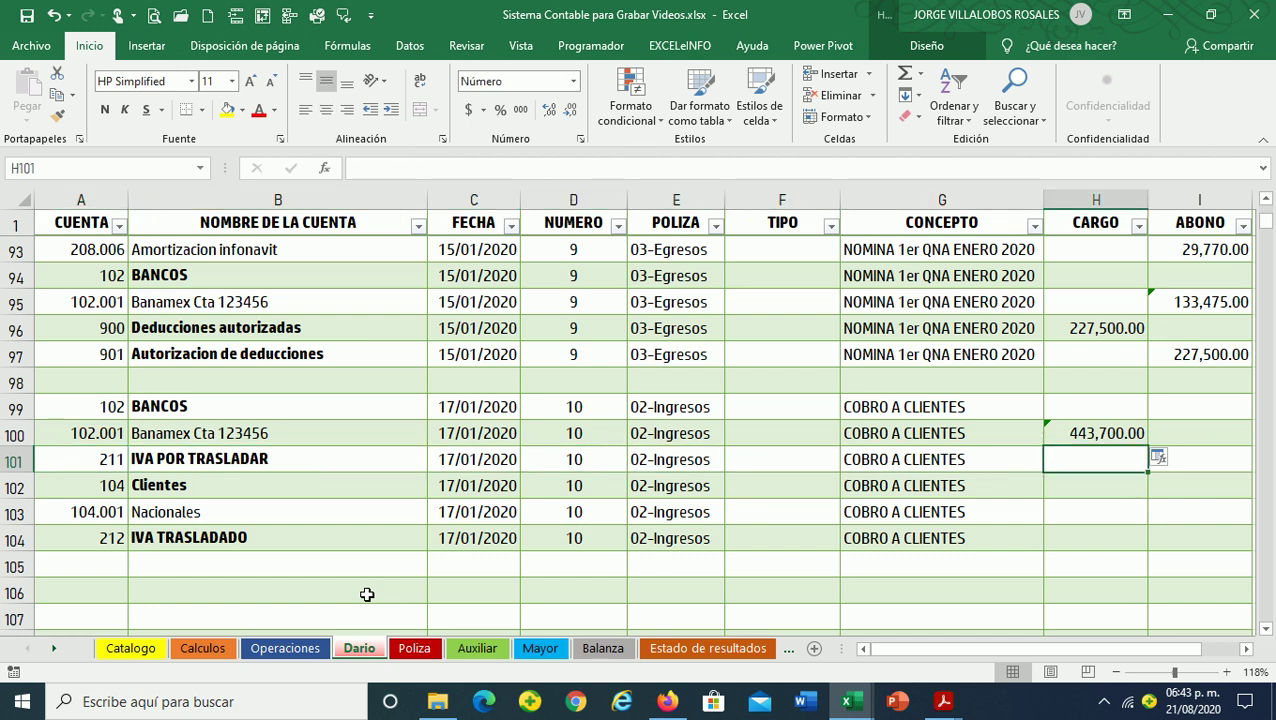
Enter =(H100/1.16)*0.16 in H101 for the 61,200.00 IVA POR TRASLADAR charge
{"action": "type", "text": "="}
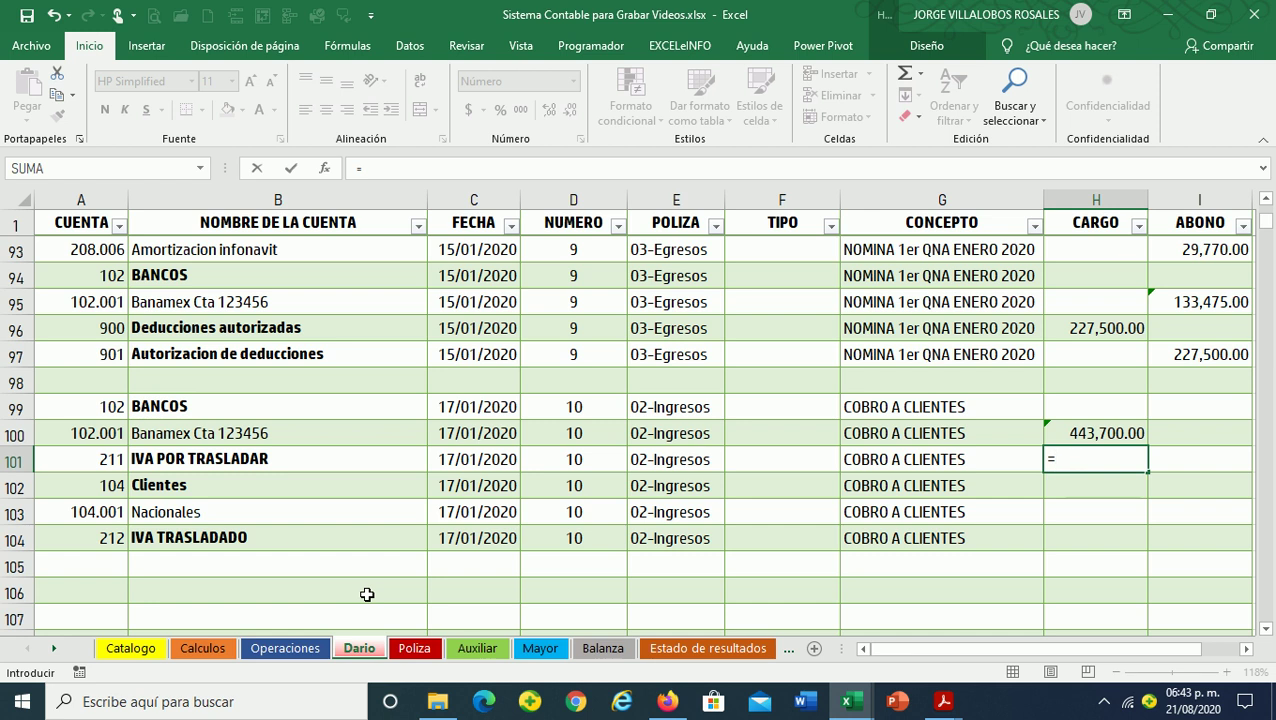
{"action": "type", "text": "("}
{"action": "key", "text": "Up"}
{"action": "type", "text": "/"}
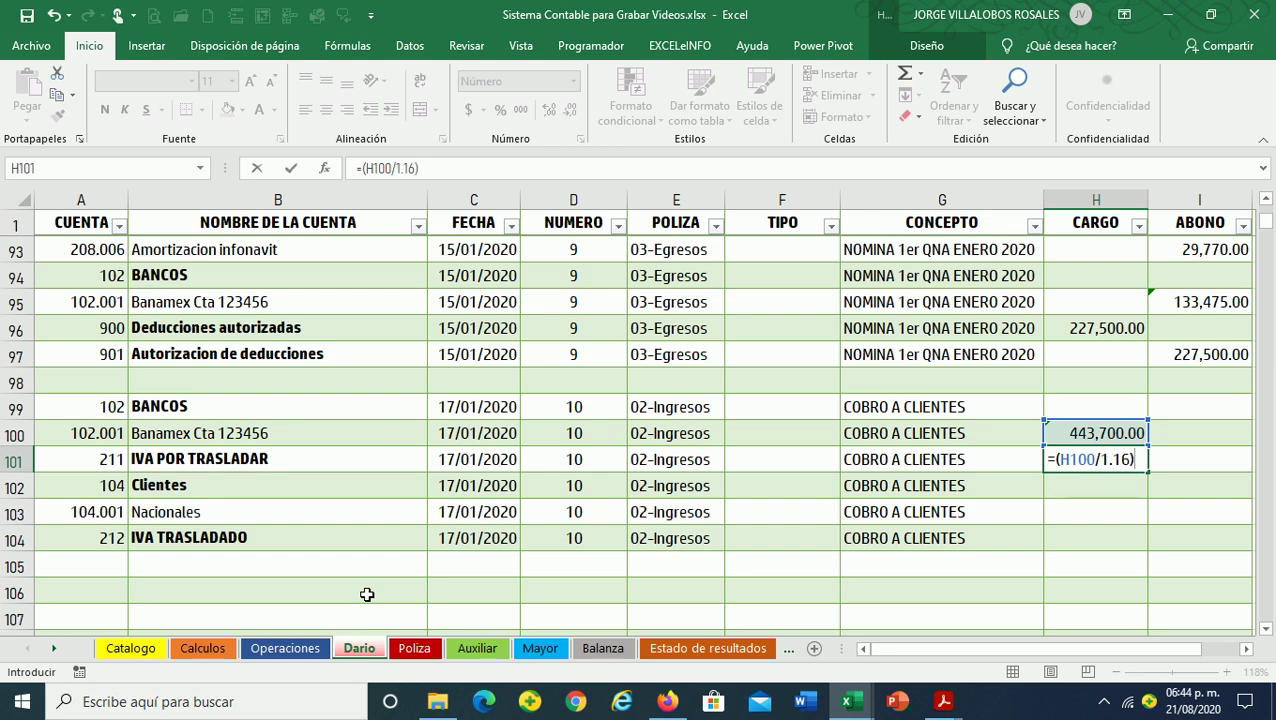
{"action": "type", "text": ".16"}
{"action": "key", "text": "Return"}
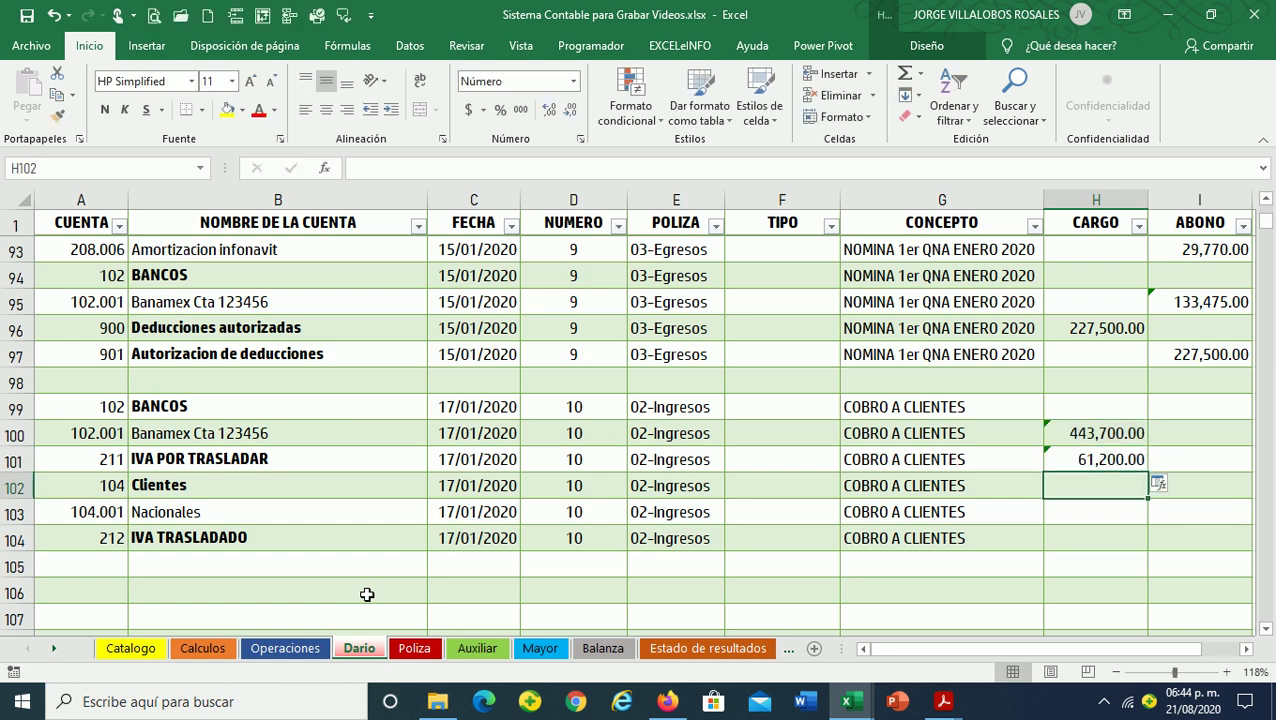
Credit 443,700.00 to account 104.001 Nacionales in I103
{"action": "key", "text": "Up"}
{"action": "key", "text": "Left"}
{"action": "key", "text": "Left"}
{"action": "key", "text": "Left"}
{"action": "key", "text": "Left"}
{"action": "key", "text": "Left"}
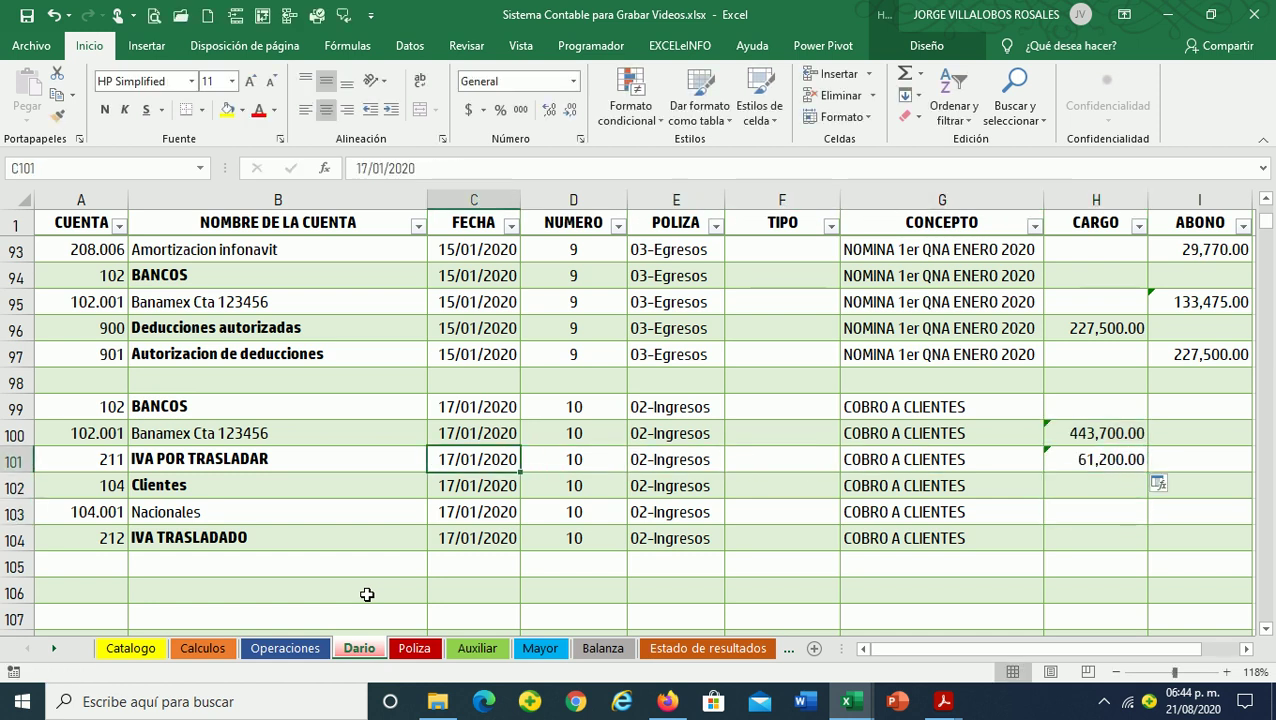
Credit 61,200.00 to account 212 IVA TRASLADADO in I104
{"action": "key", "text": "Left"}
{"action": "key", "text": "Left"}
{"action": "key", "text": "Down"}
Move along row 103 to the charge column and check the VAT formula in H101
{"action": "key", "text": "Down"}
{"action": "key", "text": "Down"}
{"action": "key", "text": "Up"}
{"action": "key", "text": "Right"}
{"action": "key", "text": "Right"}
{"action": "key", "text": "Right"}
{"action": "key", "text": "Right"}
{"action": "key", "text": "Right"}
{"action": "key", "text": "Right"}
{"action": "key", "text": "Right"}
{"action": "key", "text": "Right"}
{"action": "type", "text": "443,700"}
{"action": "key", "text": "Return"}
{"action": "key", "text": "Left"}
{"action": "key", "text": "Left"}
{"action": "key", "text": "Left"}
{"action": "key", "text": "Left"}
{"action": "key", "text": "Left"}
{"action": "key", "text": "Right"}
{"action": "key", "text": "Right"}
{"action": "key", "text": "Right"}
{"action": "key", "text": "Right"}
{"action": "key", "text": "Right"}
{"action": "type", "text": "61,20"}
{"action": "key", "text": "Return"}
{"action": "key", "text": "Up"}
{"action": "key", "text": "Up"}
{"action": "key", "text": "Left"}
{"action": "key", "text": "Left"}
{"action": "key", "text": "Left"}
{"action": "key", "text": "Left"}
{"action": "key", "text": "Left"}
{"action": "key", "text": "Left"}
{"action": "key", "text": "Left"}
{"action": "key", "text": "Up"}
{"action": "key", "text": "Right"}
{"action": "key", "text": "Right"}
{"action": "key", "text": "Down"}
{"action": "key", "text": "Left"}
{"action": "key", "text": "Left"}
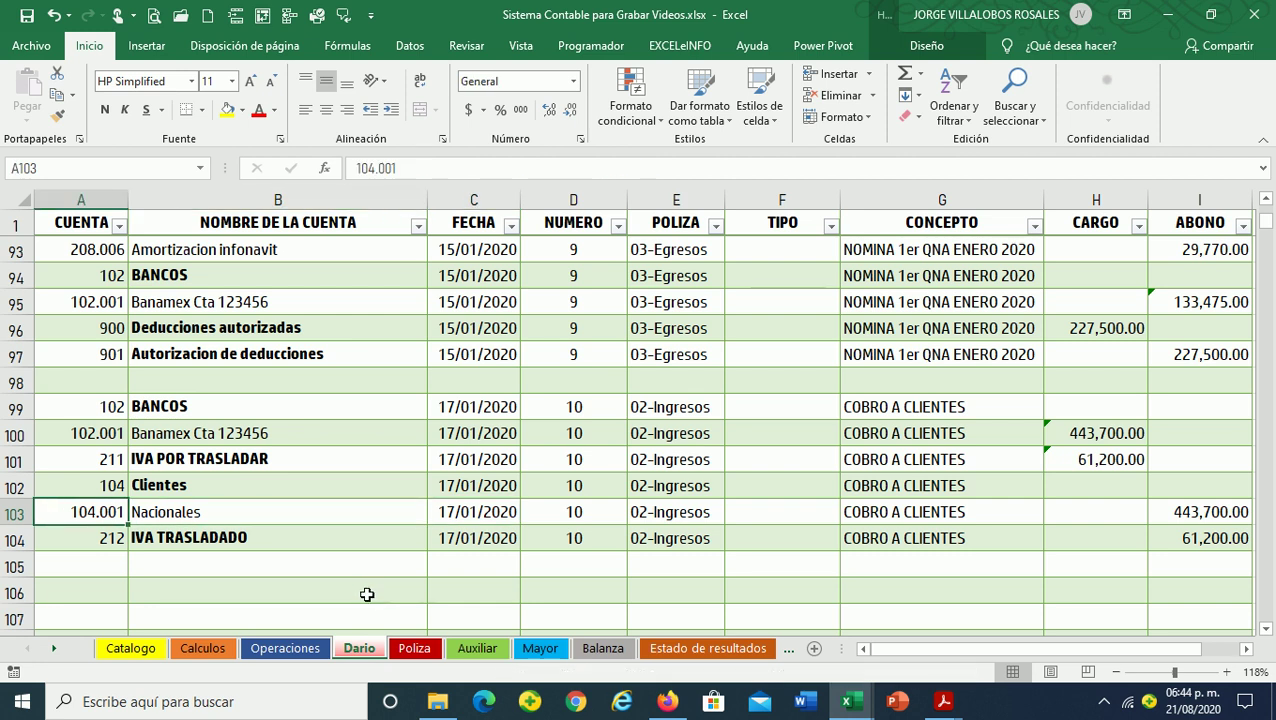
{"action": "key", "text": "Right"}
{"action": "key", "text": "Right"}
{"action": "key", "text": "Right"}
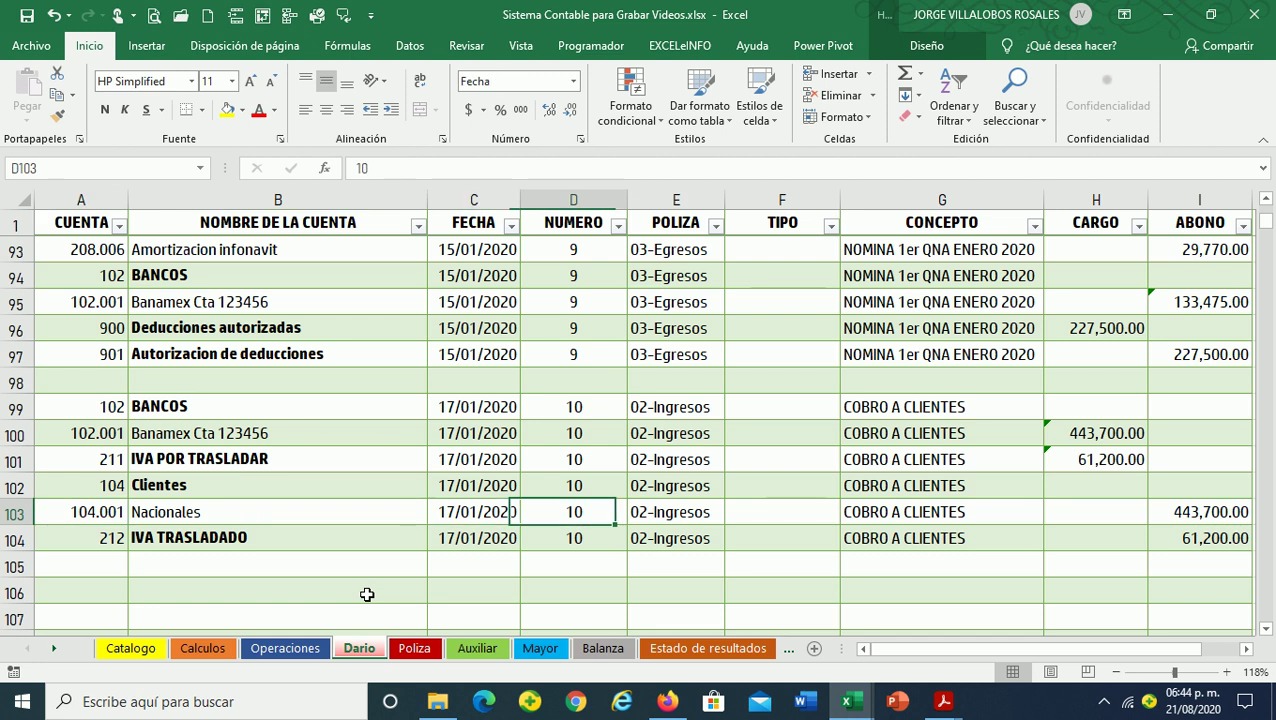
{"action": "key", "text": "Right"}
{"action": "key", "text": "Right"}
{"action": "key", "text": "Right"}
{"action": "key", "text": "Up"}
{"action": "key", "text": "Up"}
{"action": "key", "text": "Down"}
{"action": "key", "text": "Down"}
{"action": "key", "text": "Down"}
{"action": "key", "text": "Down"}
{"action": "key", "text": "Left"}
{"action": "key", "text": "Left"}
{"action": "key", "text": "Left"}
Enter accounts 800 and 801 in rows 105 and 106
{"action": "key", "text": "Left"}
{"action": "key", "text": "Left"}
{"action": "key", "text": "Left"}
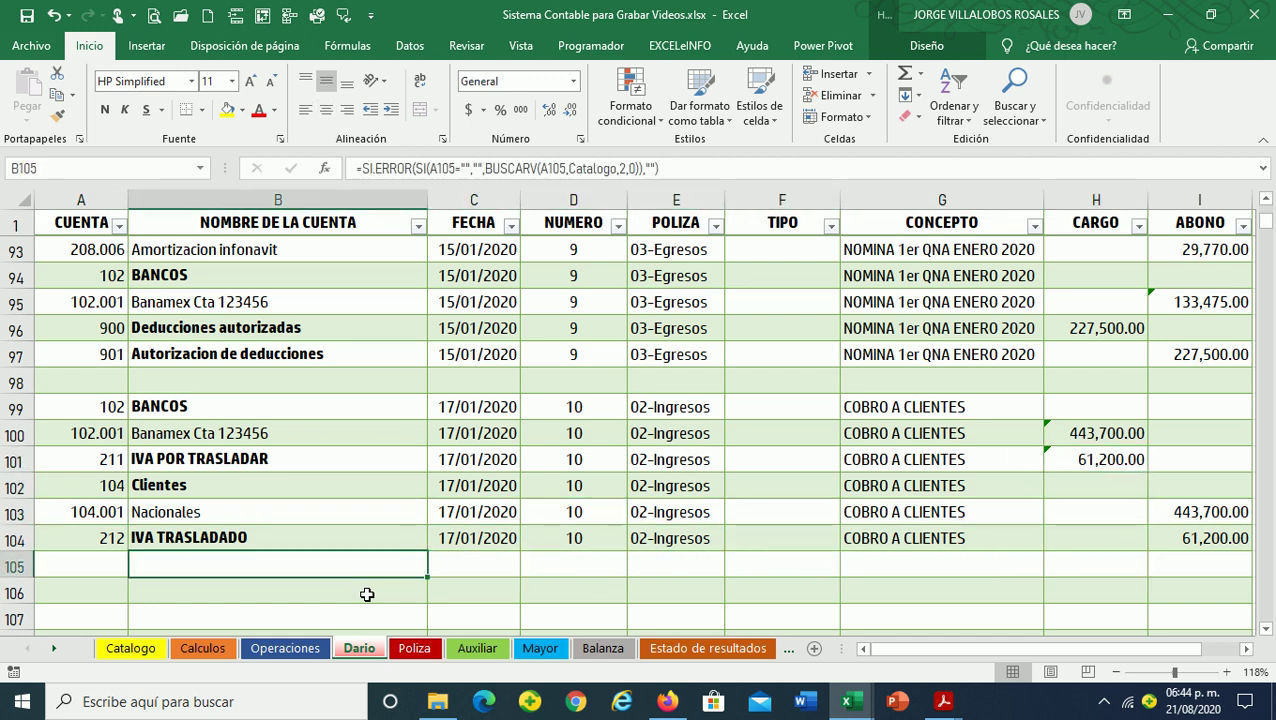
{"action": "key", "text": "Left"}
{"action": "type", "text": "800"}
{"action": "key", "text": "Return"}
{"action": "type", "text": "801"}
{"action": "key", "text": "Return"}
Charge account 800 in H105 with =H100/1.16, the Banamex amount net of VAT
{"action": "key", "text": "Up"}
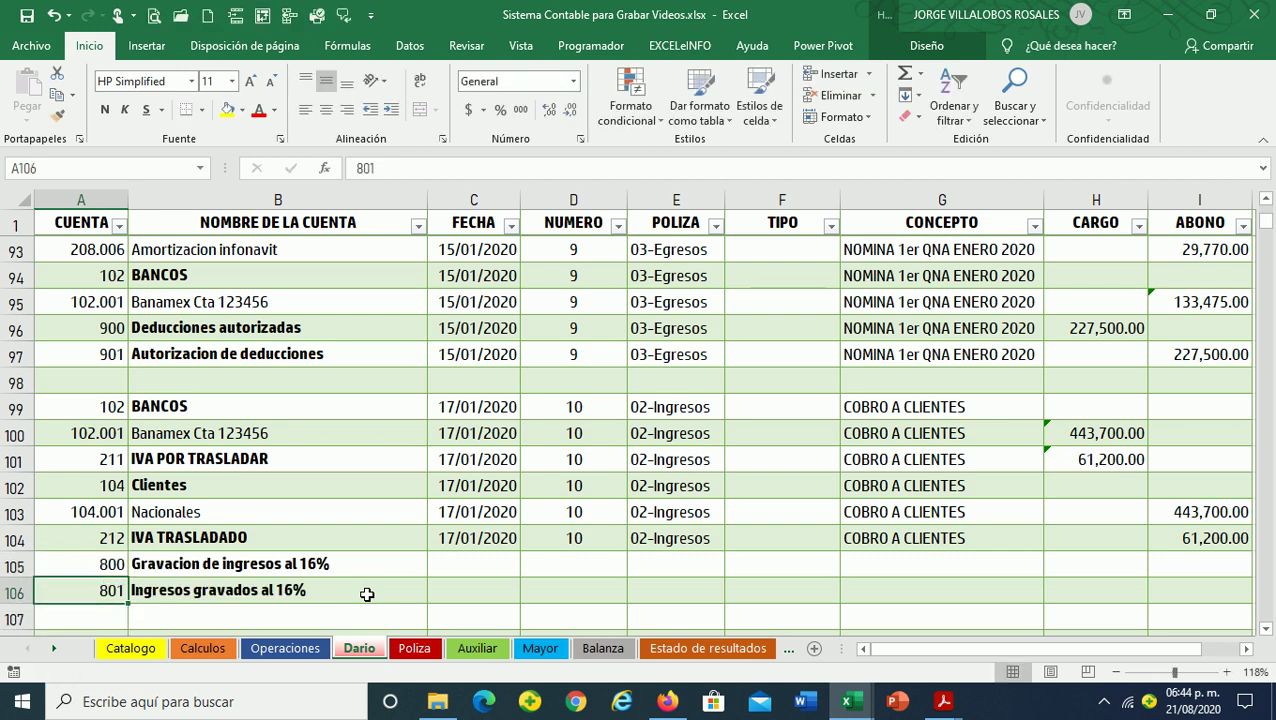
{"action": "key", "text": "Right"}
{"action": "key", "text": "Right"}
{"action": "key", "text": "Right"}
{"action": "key", "text": "Right"}
{"action": "key", "text": "Right"}
{"action": "key", "text": "Right"}
{"action": "key", "text": "Up"}
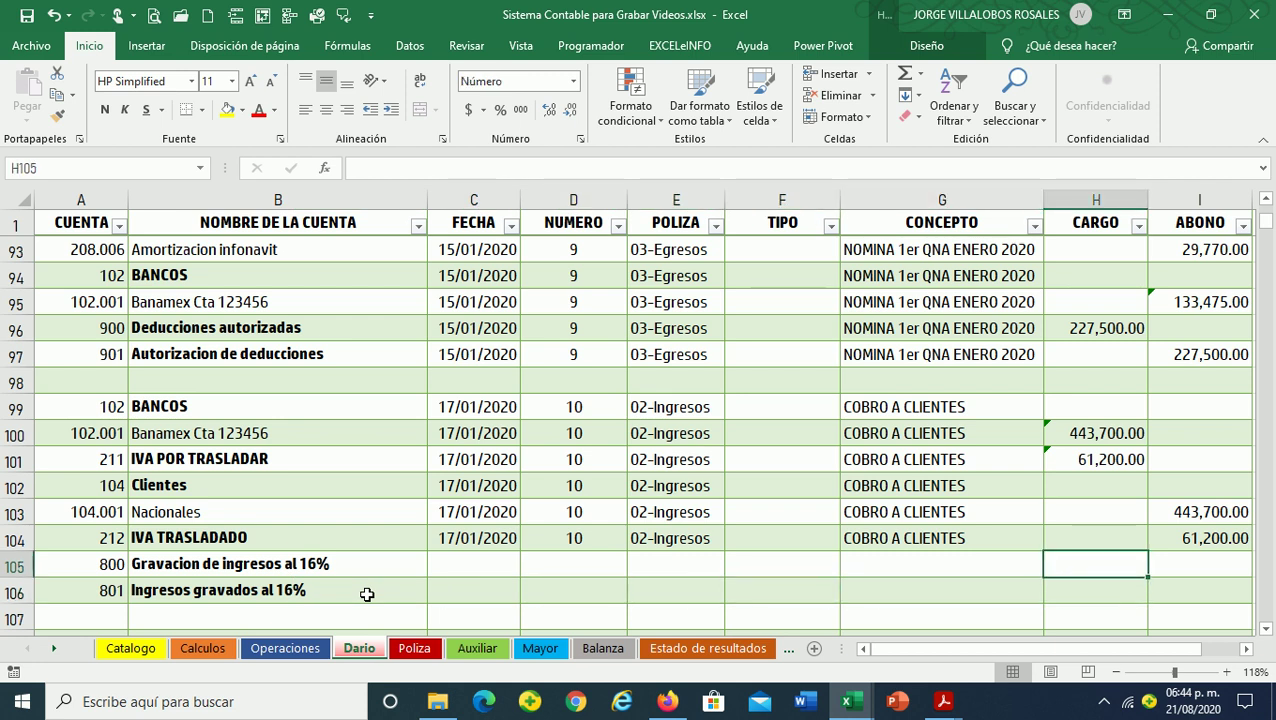
{"action": "type", "text": "="}
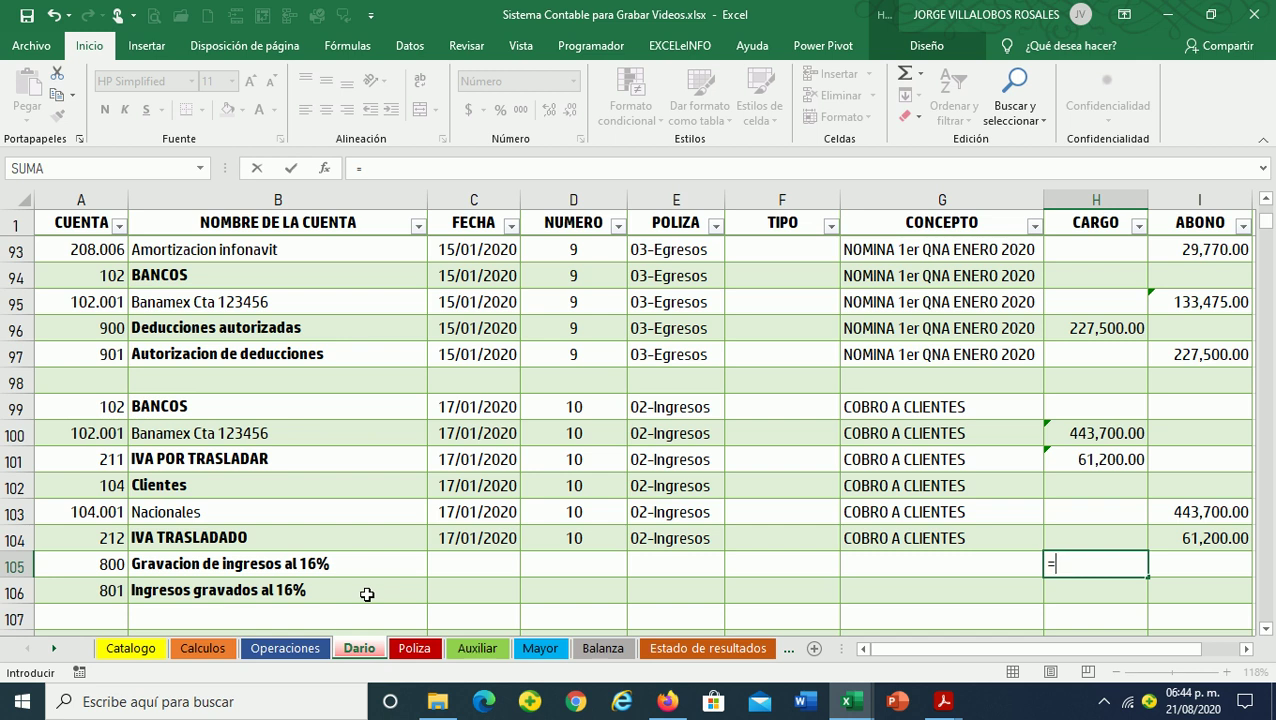
{"action": "key", "text": "Up"}
{"action": "key", "text": "Up"}
{"action": "key", "text": "Up"}
{"action": "key", "text": "Up"}
{"action": "key", "text": "Up"}
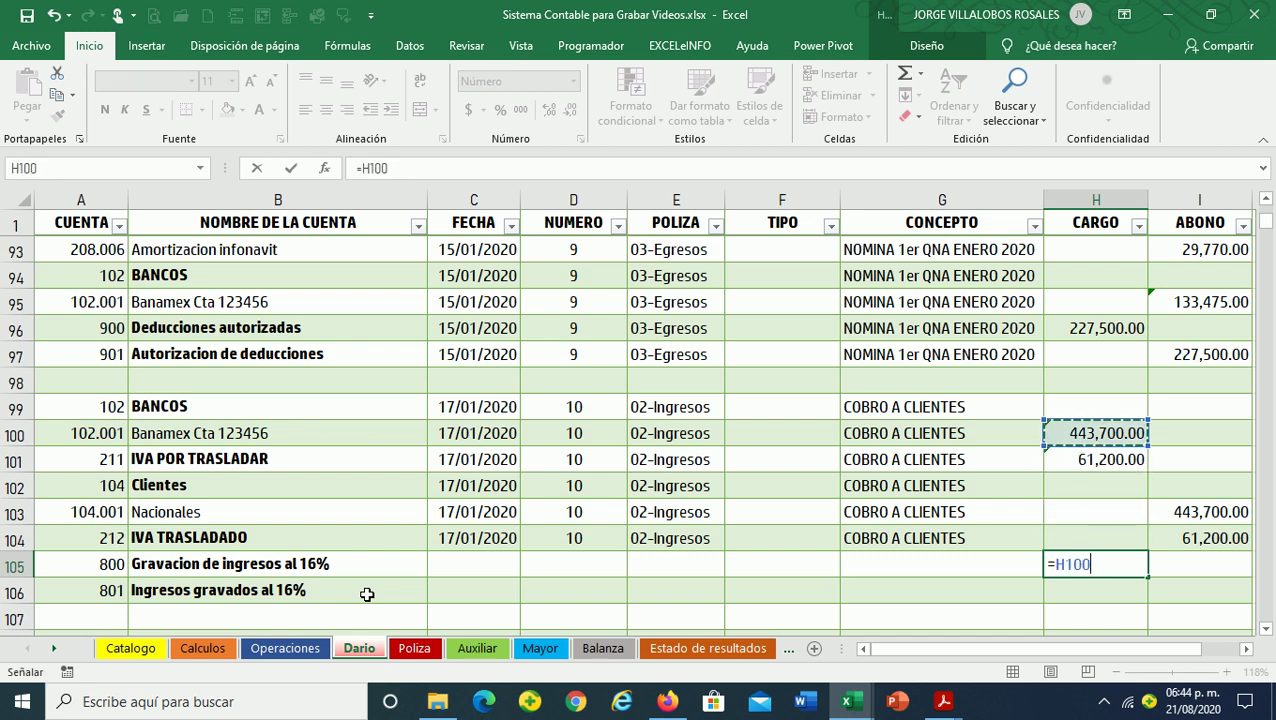
{"action": "type", "text": "/"}
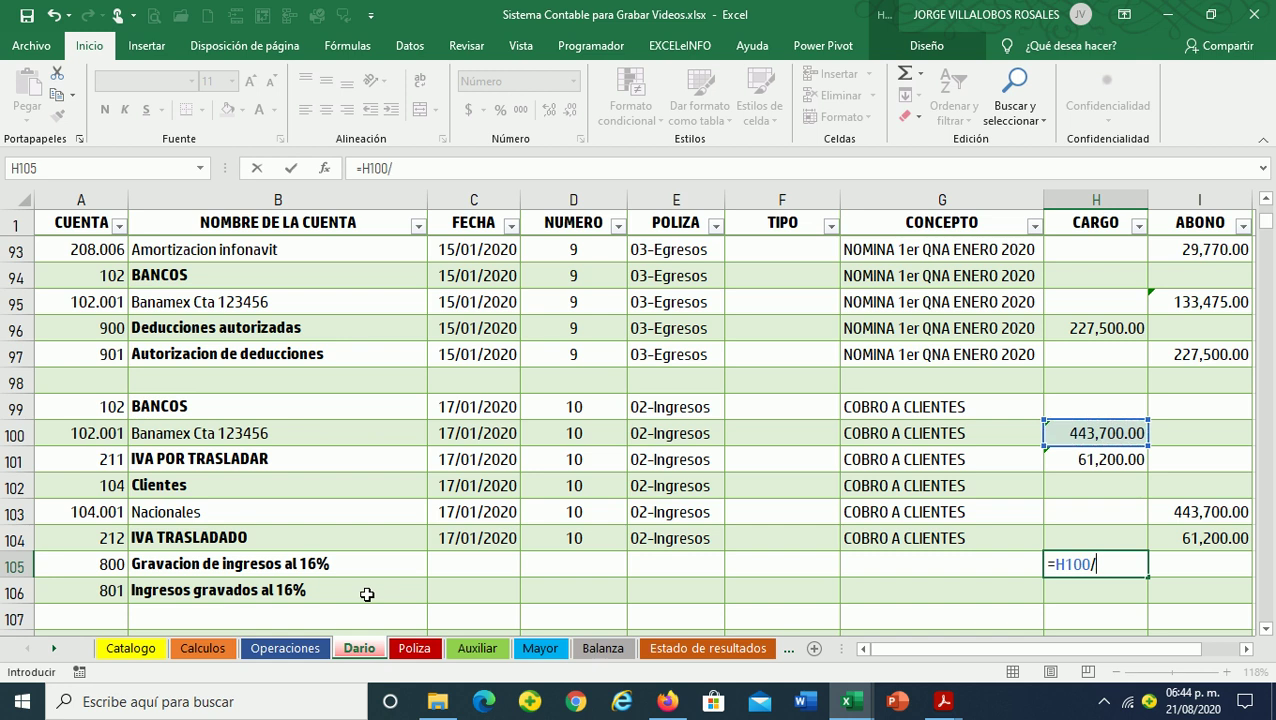
{"action": "type", "text": "1.16"}
{"action": "key", "text": "Return"}
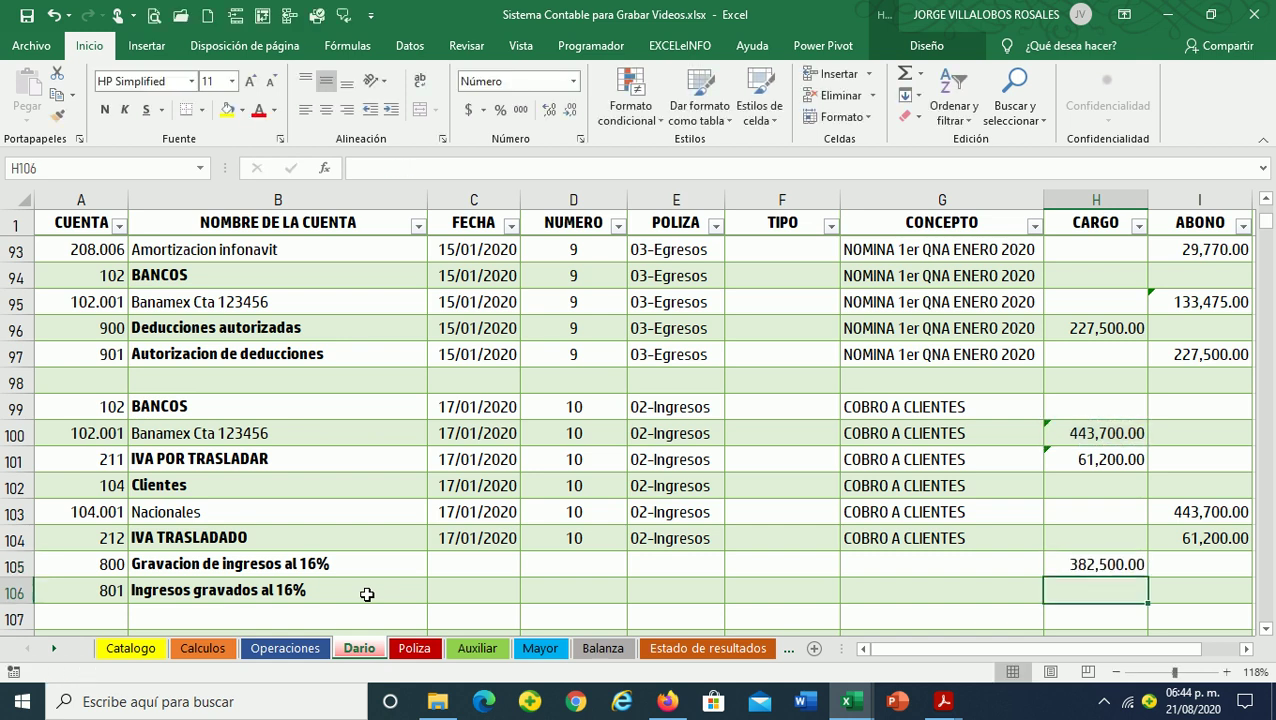
{"action": "key", "text": "Up"}
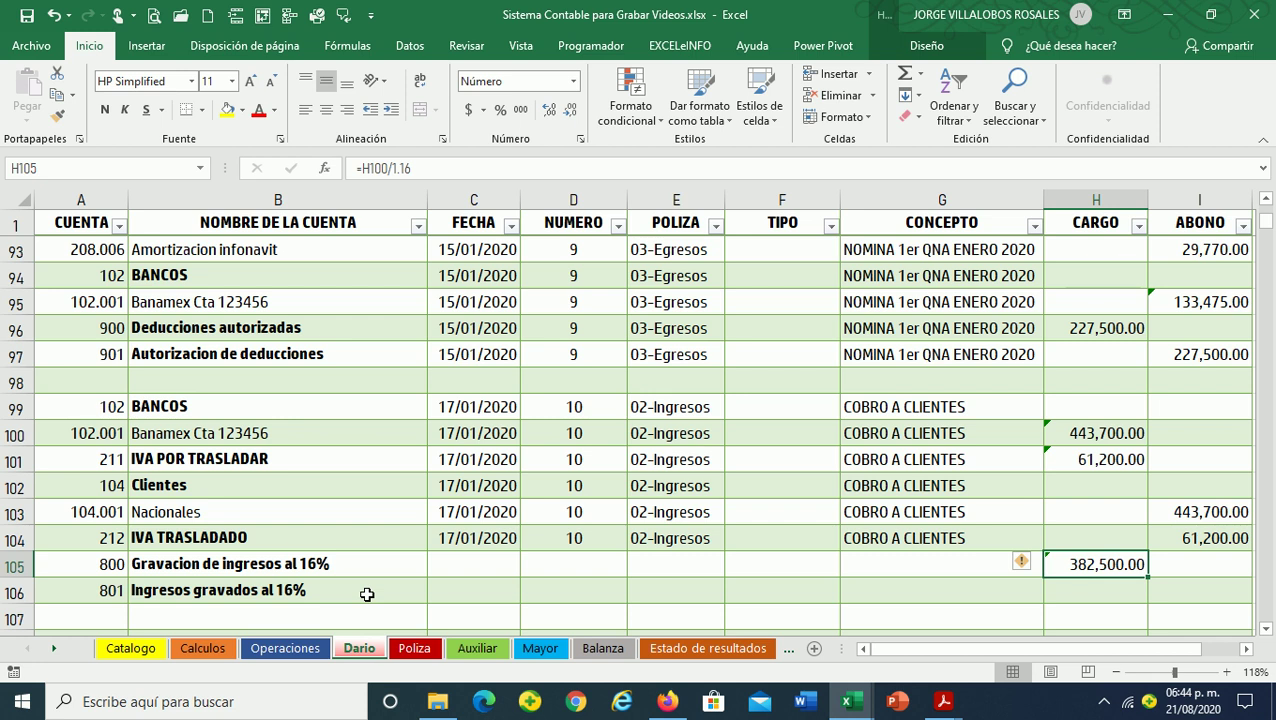
Credit 382,500 to account 801 in I106
{"action": "key", "text": "Down"}
{"action": "key", "text": "Right"}
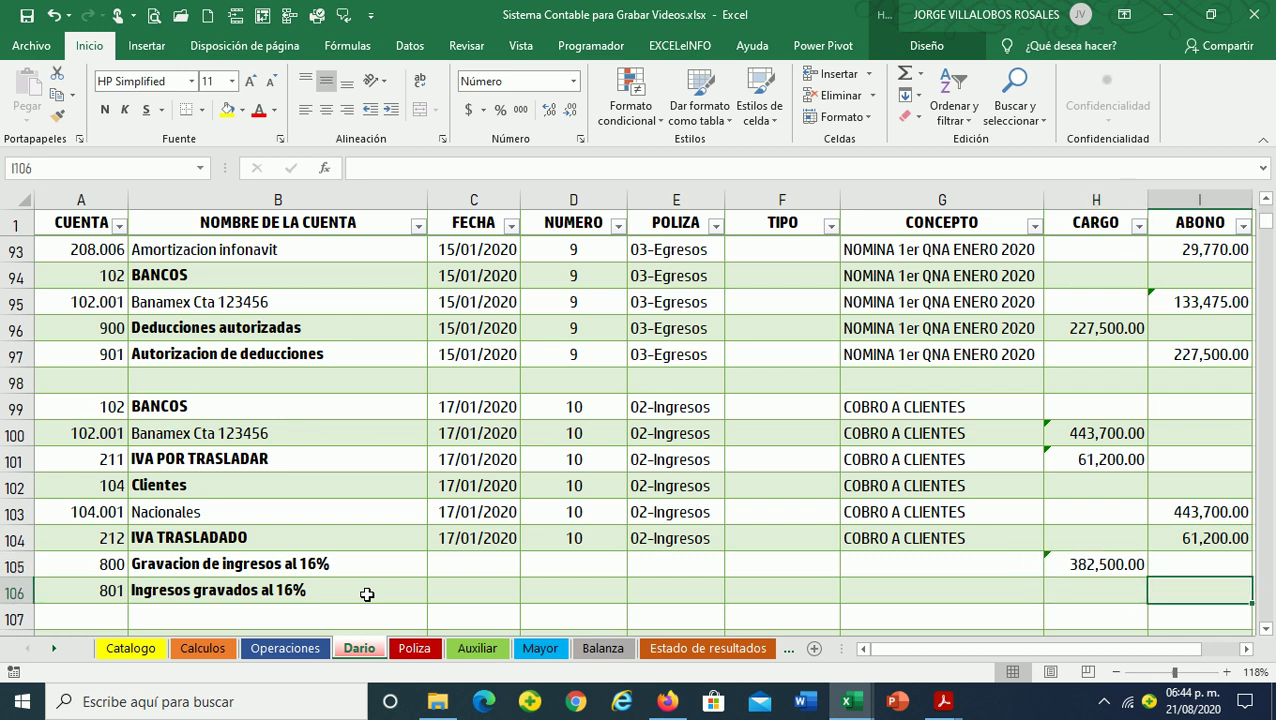
{"action": "type", "text": "382"}
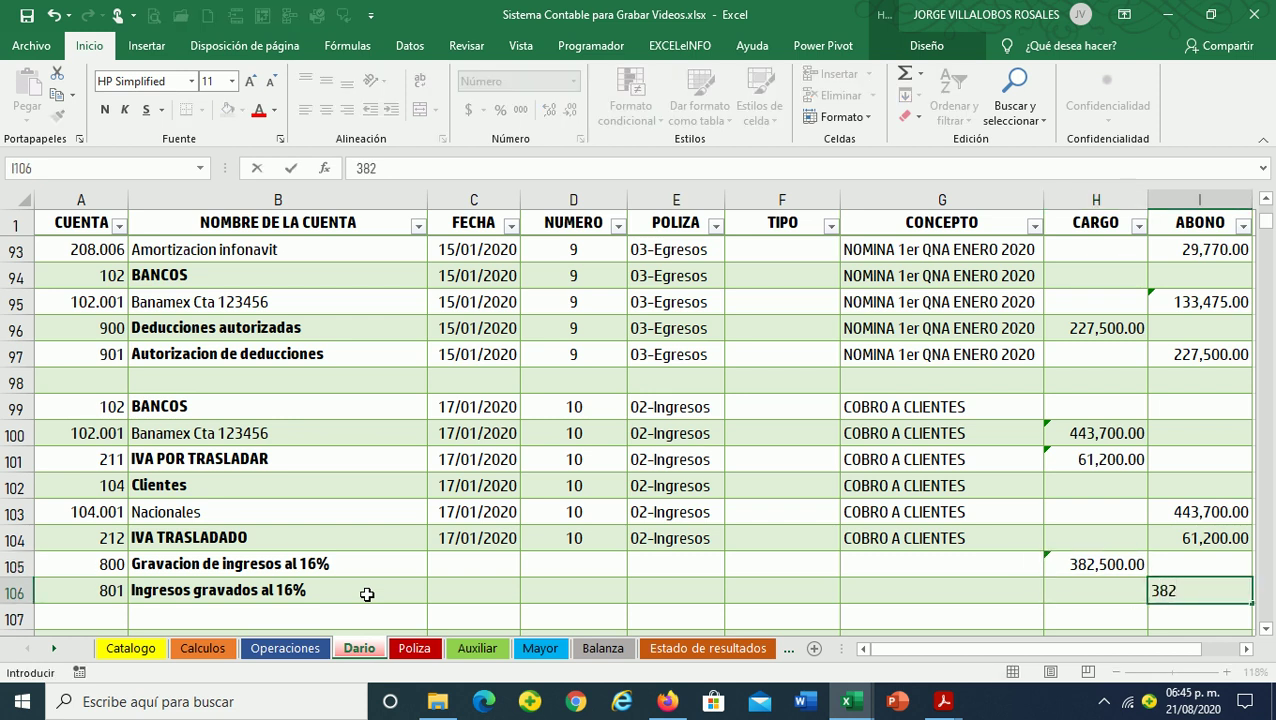
{"action": "type", "text": ",500"}
{"action": "key", "text": "Return"}
Try a 16% VAT formula =H105*.16 in H107, then clear it
{"action": "key", "text": "Left"}
{"action": "type", "text": "="}
{"action": "key", "text": "Up"}
{"action": "key", "text": "Up"}
{"action": "type", "text": "*."}
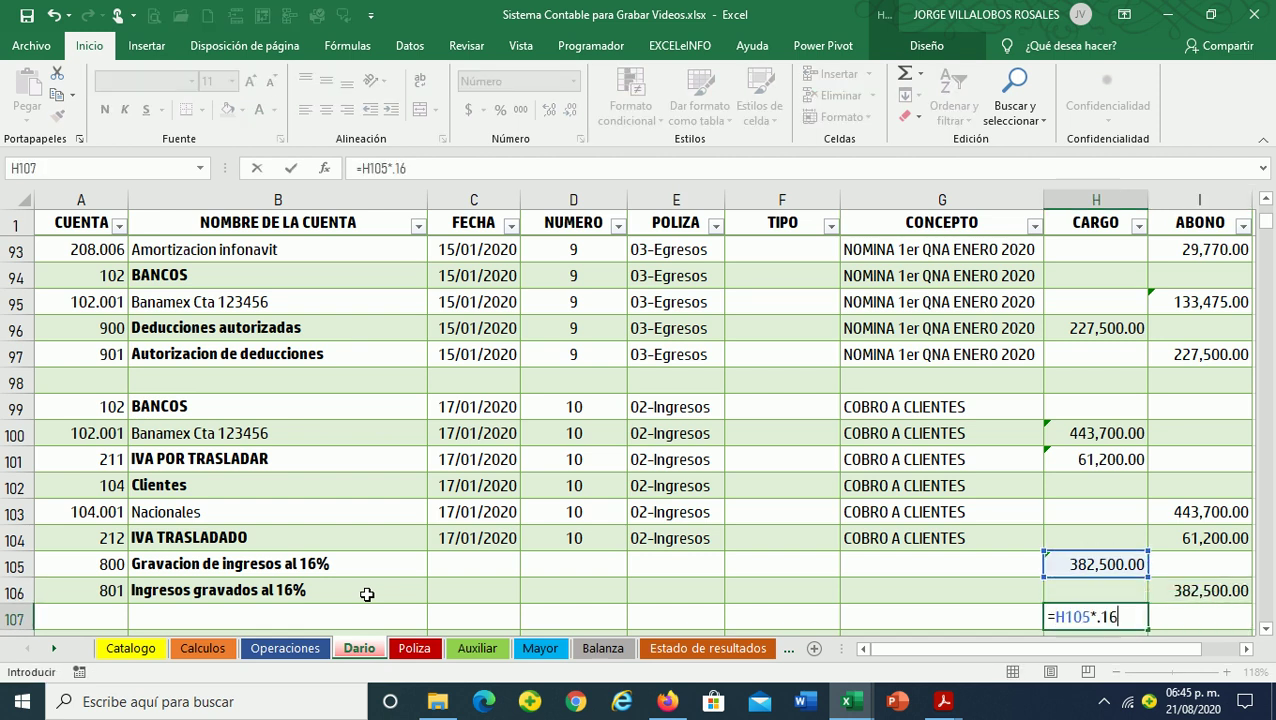
{"action": "key", "text": "Return"}
{"action": "key", "text": "Up"}
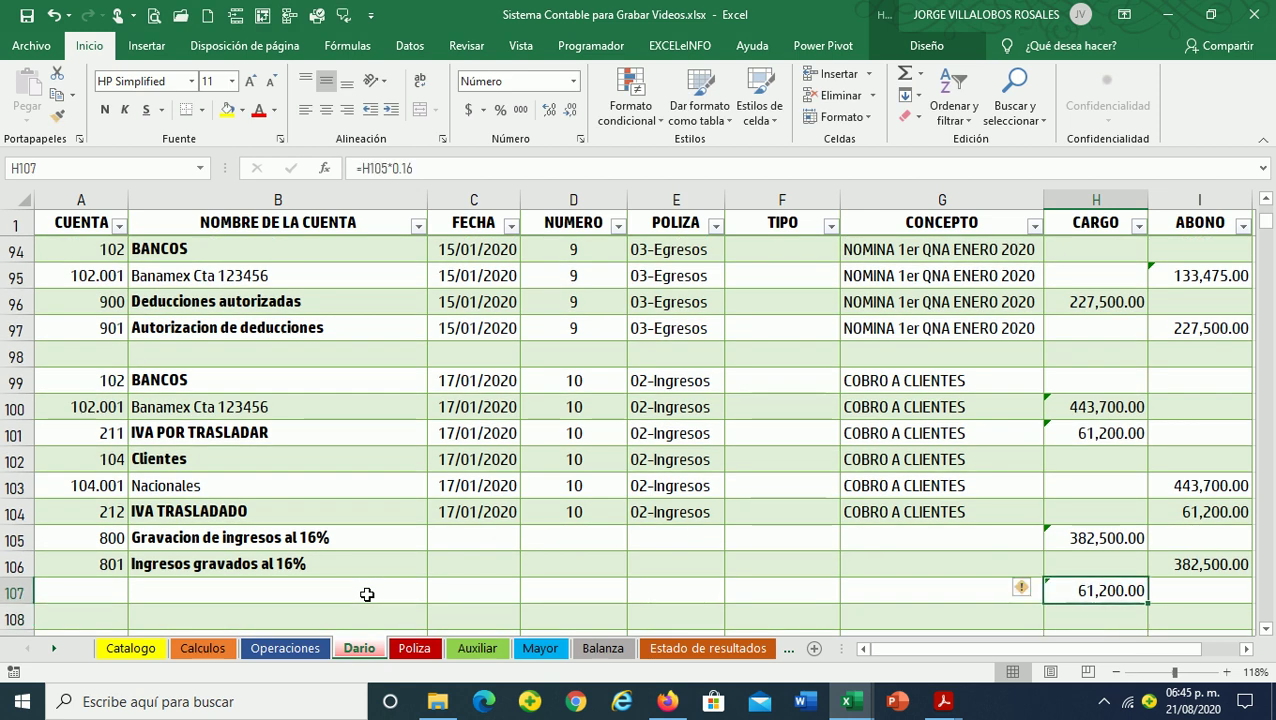
{"action": "key", "text": "Delete"}
{"action": "key", "text": "Left"}
{"action": "key", "text": "Left"}
{"action": "key", "text": "Left"}
{"action": "key", "text": "Left"}
Fill row 104's date, number, policy and concept down through row 106 with Ctrl+D
{"action": "key", "text": "Up"}
{"action": "key", "text": "Up"}
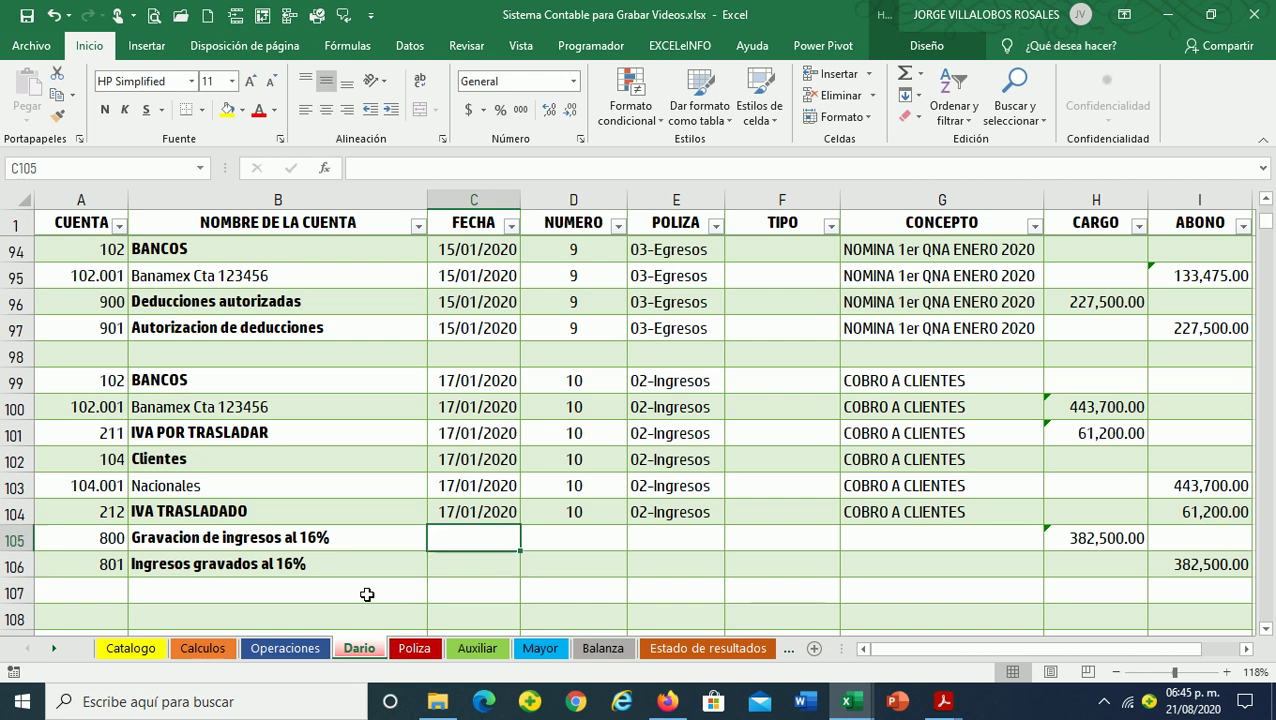
{"action": "key", "text": "Up"}
{"action": "key", "text": "shift+Right"}
{"action": "key", "text": "shift+Right"}
{"action": "key", "text": "shift+Right"}
{"action": "key", "text": "shift+Right"}
{"action": "key", "text": "shift+Down"}
{"action": "key", "text": "shift+Down"}
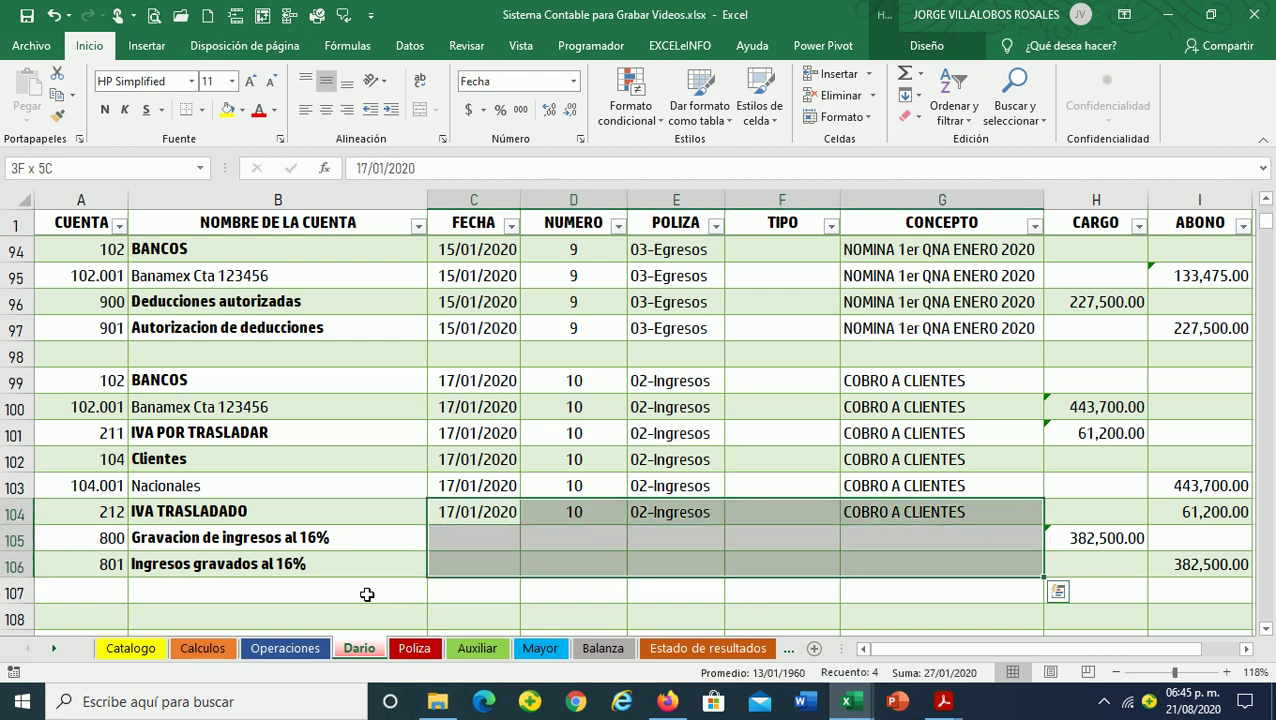
{"action": "key", "text": "ctrl+d"}
Check the NUMERO value in row 104 and move down to row 108 for the next entry
{"action": "key", "text": "Left"}
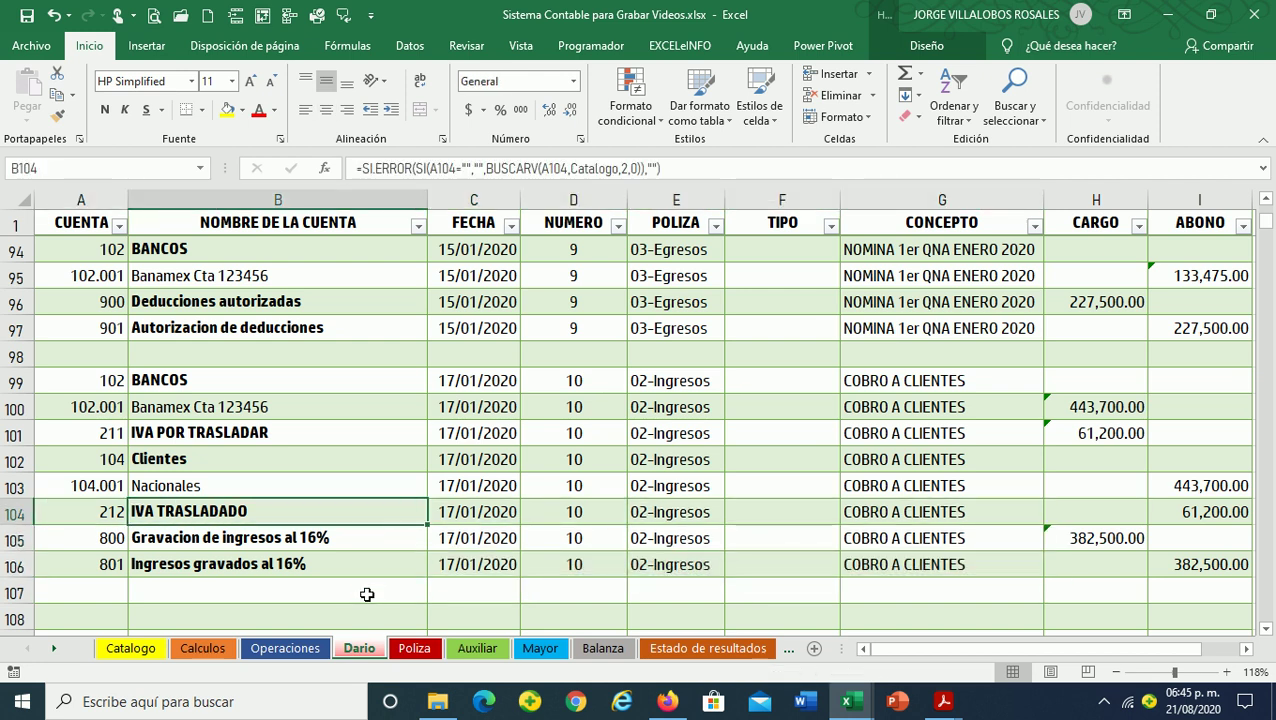
{"action": "key", "text": "Right"}
{"action": "key", "text": "Right"}
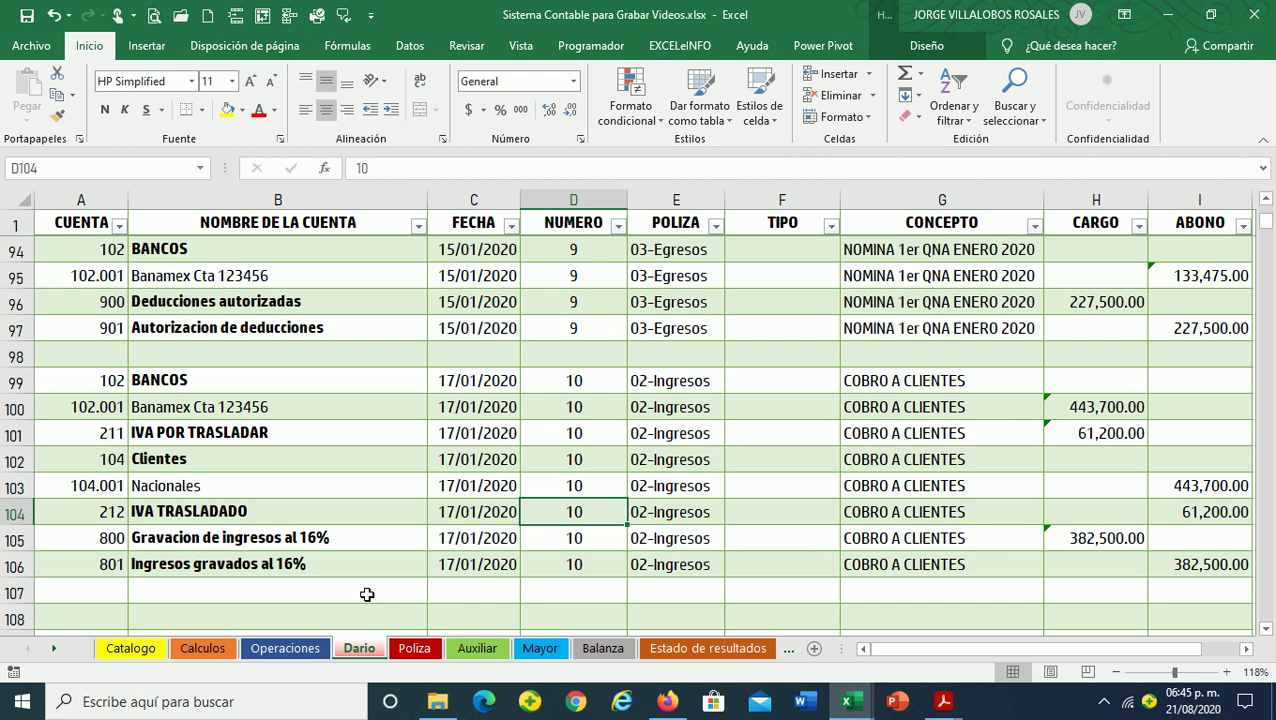
{"action": "key", "text": "Left"}
{"action": "key", "text": "Left"}
{"action": "key", "text": "Left"}
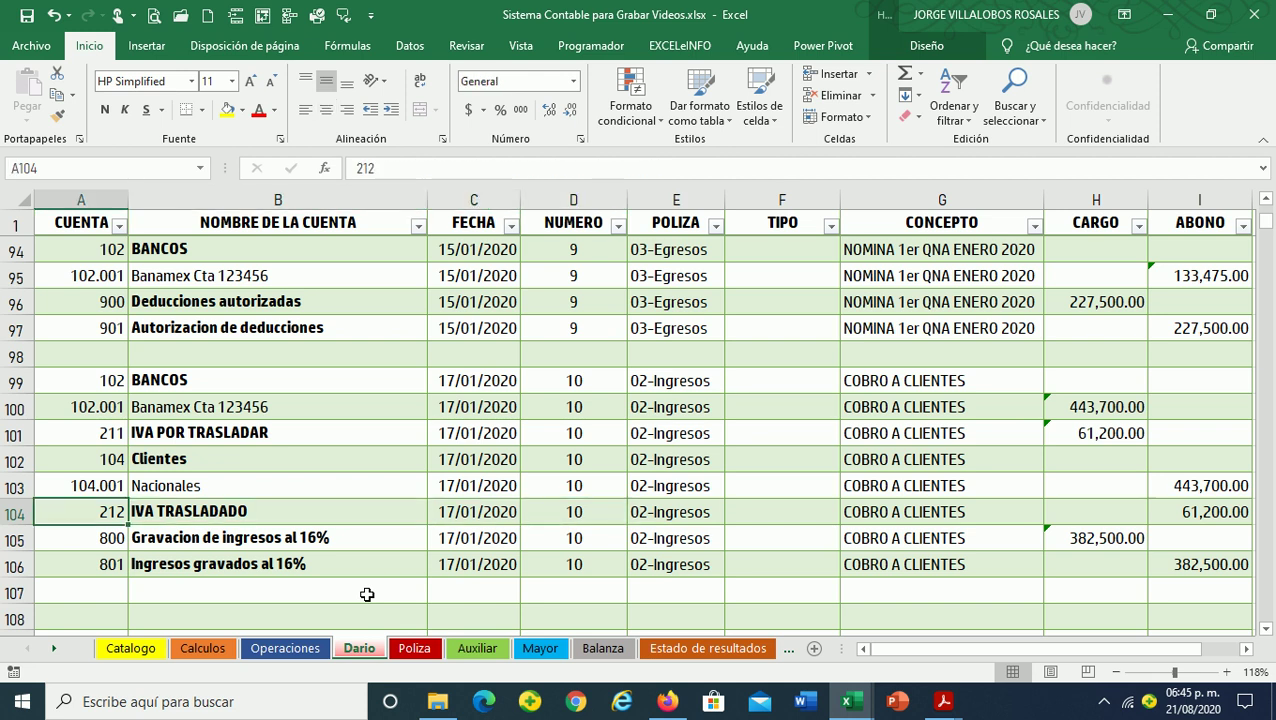
{"action": "key", "text": "Down"}
{"action": "key", "text": "Down"}
{"action": "key", "text": "Down"}
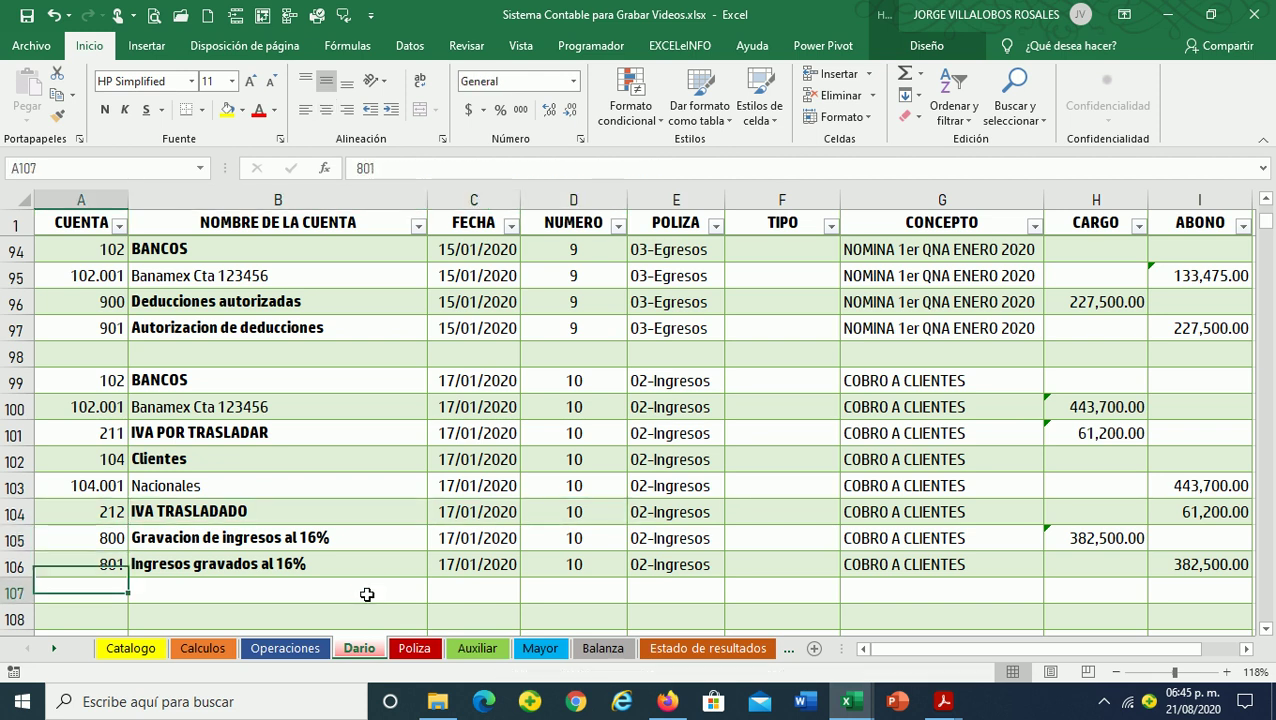
{"action": "key", "text": "Down"}
{"action": "key", "text": "Down"}
{"action": "key", "text": "Down"}
{"action": "key", "text": "Up"}
{"action": "key", "text": "Up"}
{"action": "key", "text": "Up"}
{"action": "key", "text": "Up"}
{"action": "key", "text": "Up"}
{"action": "key", "text": "Down"}
{"action": "key", "text": "Down"}
Review the 20/01/2020 fee payment in Operaciones and the HONORARIOS and IVA RETENIDO figures in Calculos
{"action": "left_click", "coordinate": [288, 648]}
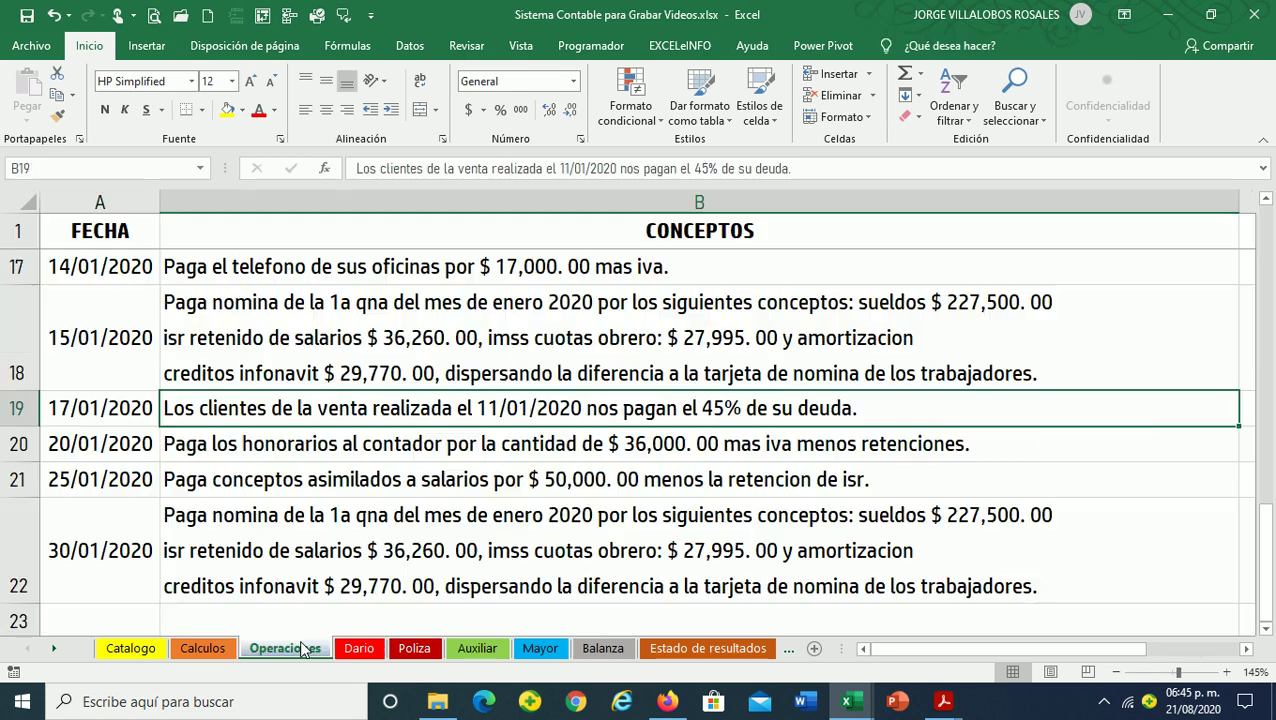
{"action": "left_click", "coordinate": [270, 452]}
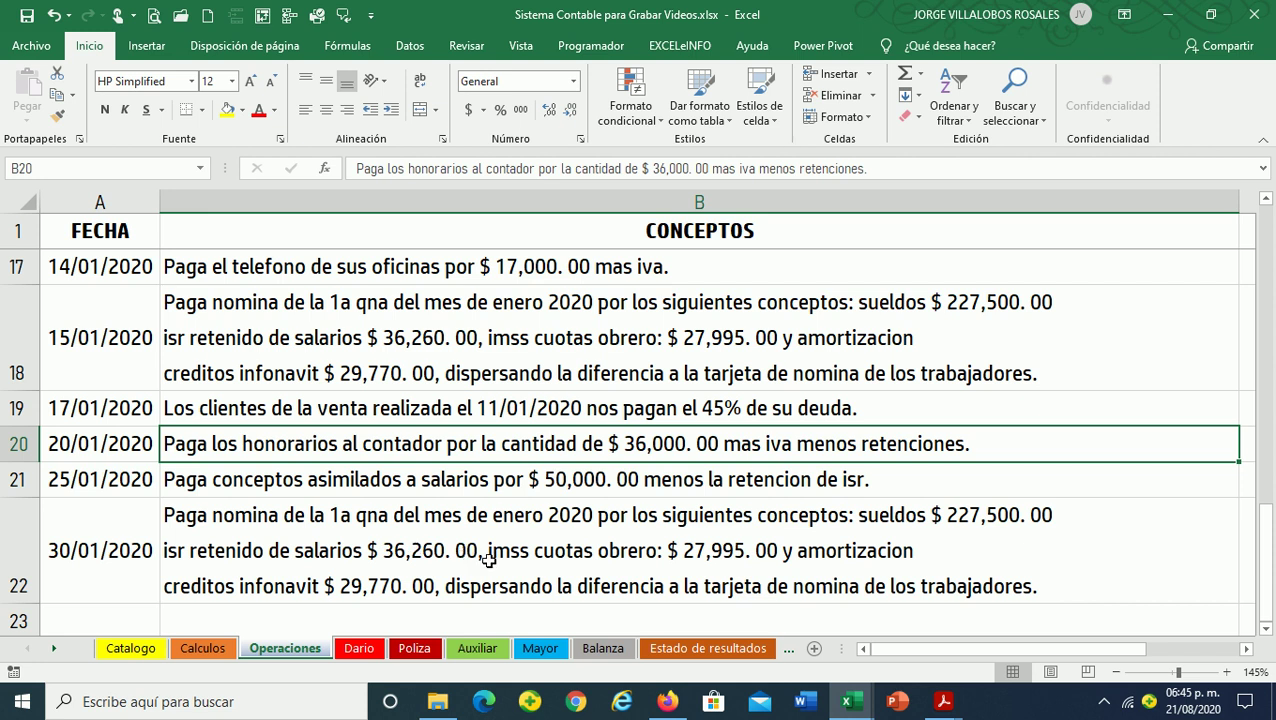
{"action": "left_click", "coordinate": [205, 650]}
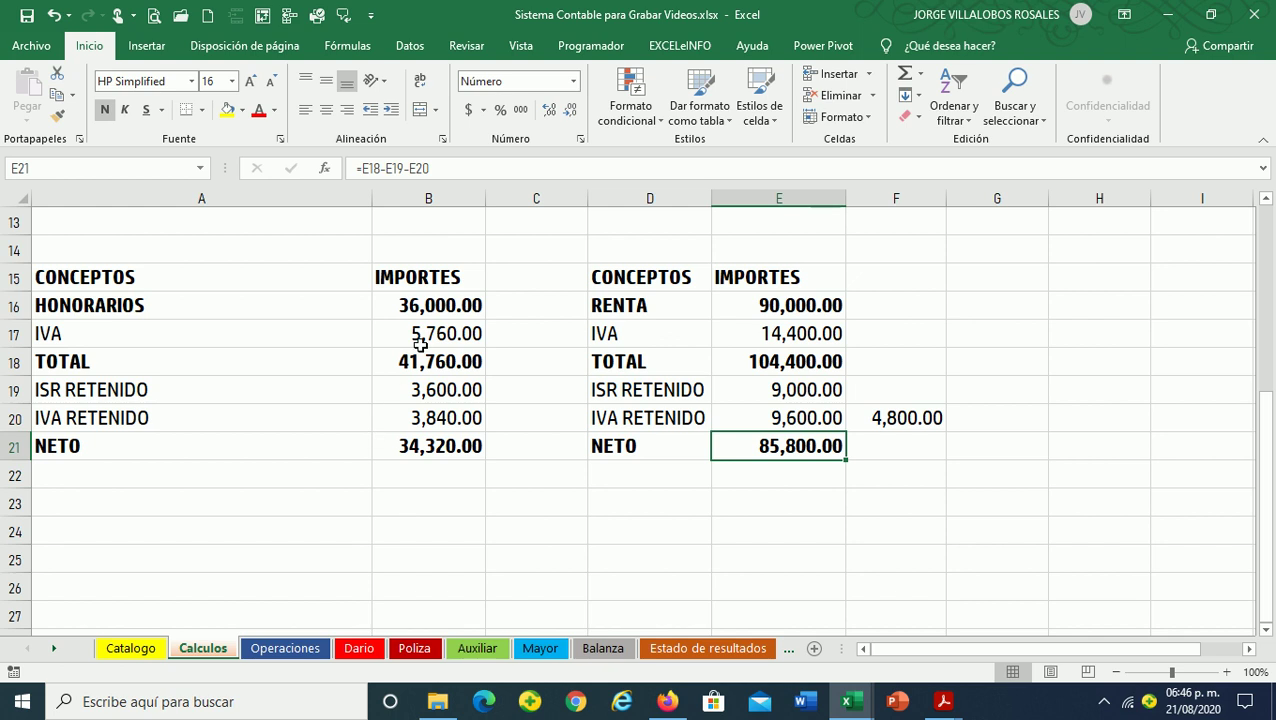
{"action": "left_click", "coordinate": [428, 304]}
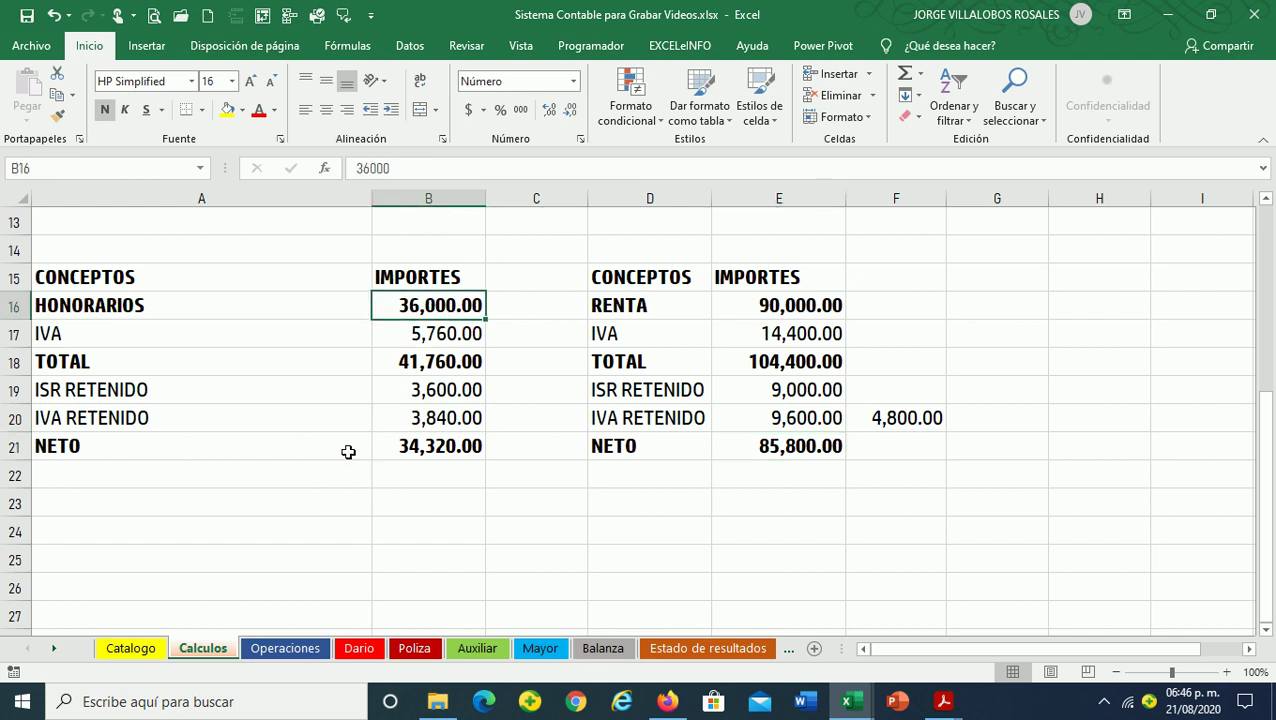
{"action": "left_click", "coordinate": [482, 418]}
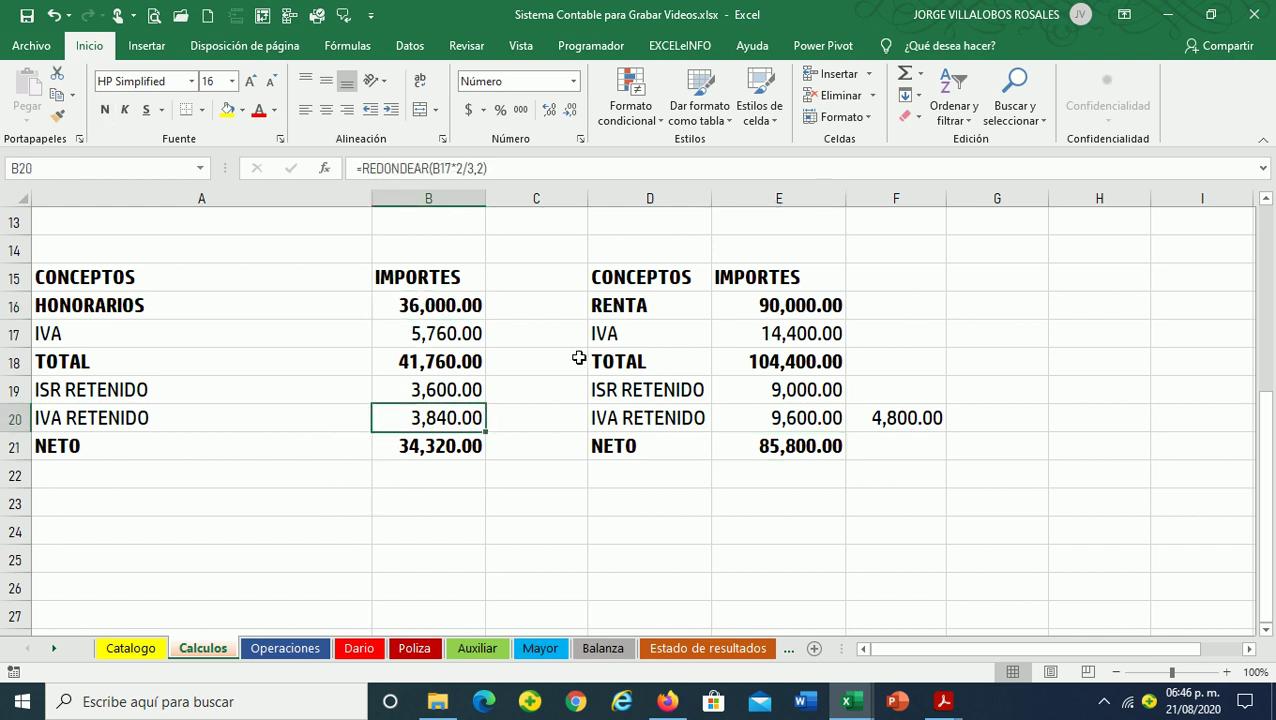
Enter =B17-B20 in C20 to get the 1,920.00 IVA difference
{"action": "key", "text": "Right"}
{"action": "type", "text": "="}
{"action": "key", "text": "Left"}
{"action": "key", "text": "Up"}
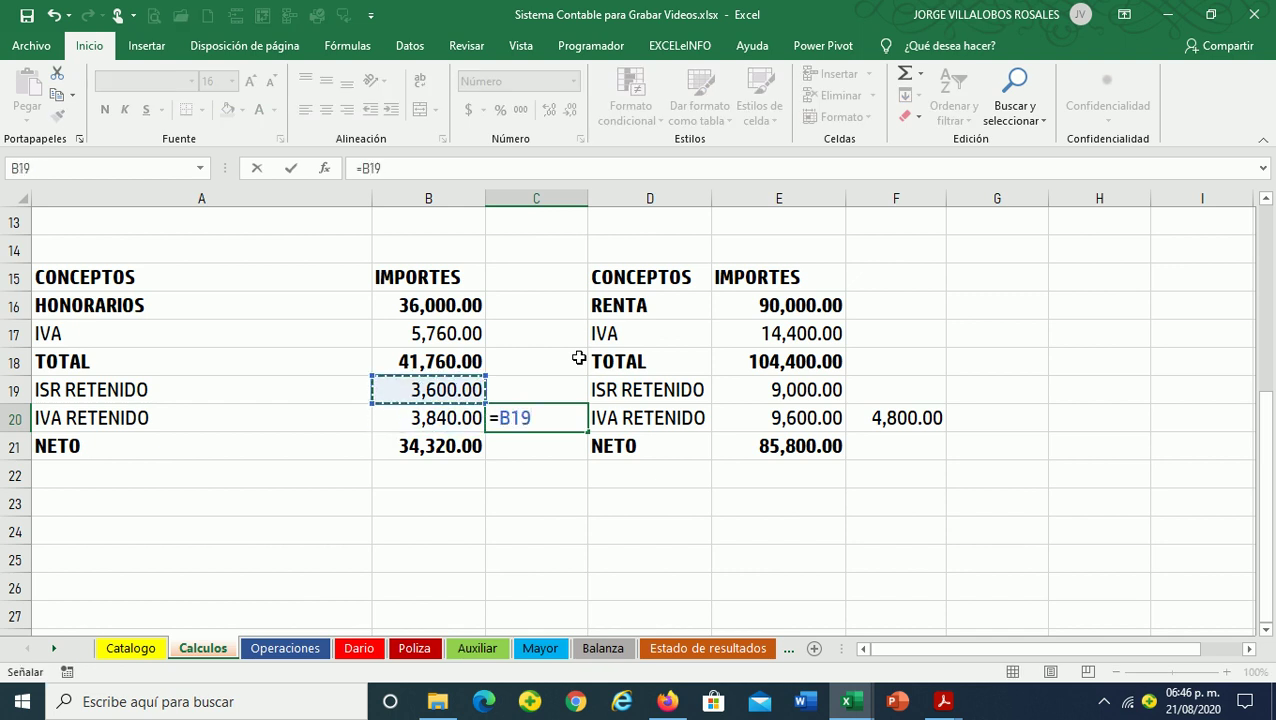
{"action": "key", "text": "Up"}
{"action": "key", "text": "Up"}
{"action": "type", "text": "-"}
{"action": "key", "text": "Left"}
{"action": "key", "text": "Return"}
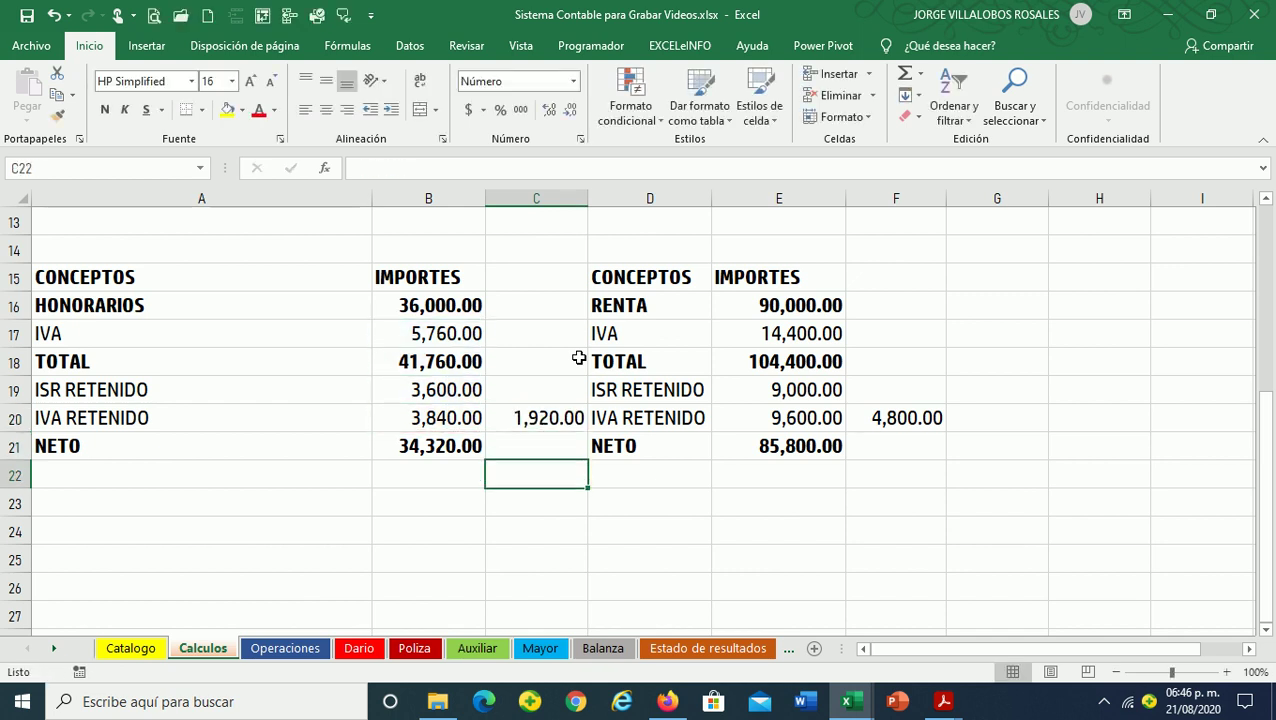
Save the workbook and return to the Dario sheet
{"action": "key", "text": "Up"}
{"action": "key", "text": "ctrl+s"}
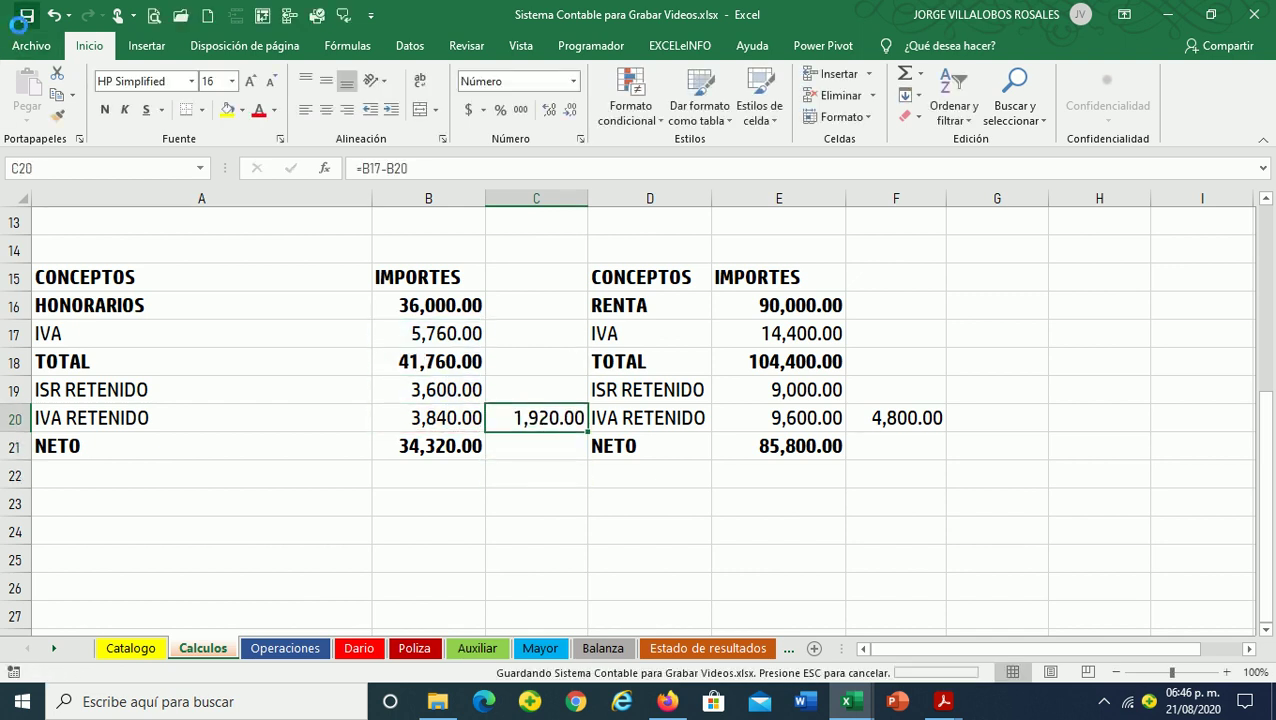
{"action": "left_click", "coordinate": [359, 648]}
Enter account 600 in A108 and clear the stray digit left in A109
{"action": "type", "text": "600"}
{"action": "key", "text": "Return"}
{"action": "key", "text": "Right"}
{"action": "key", "text": "Left"}
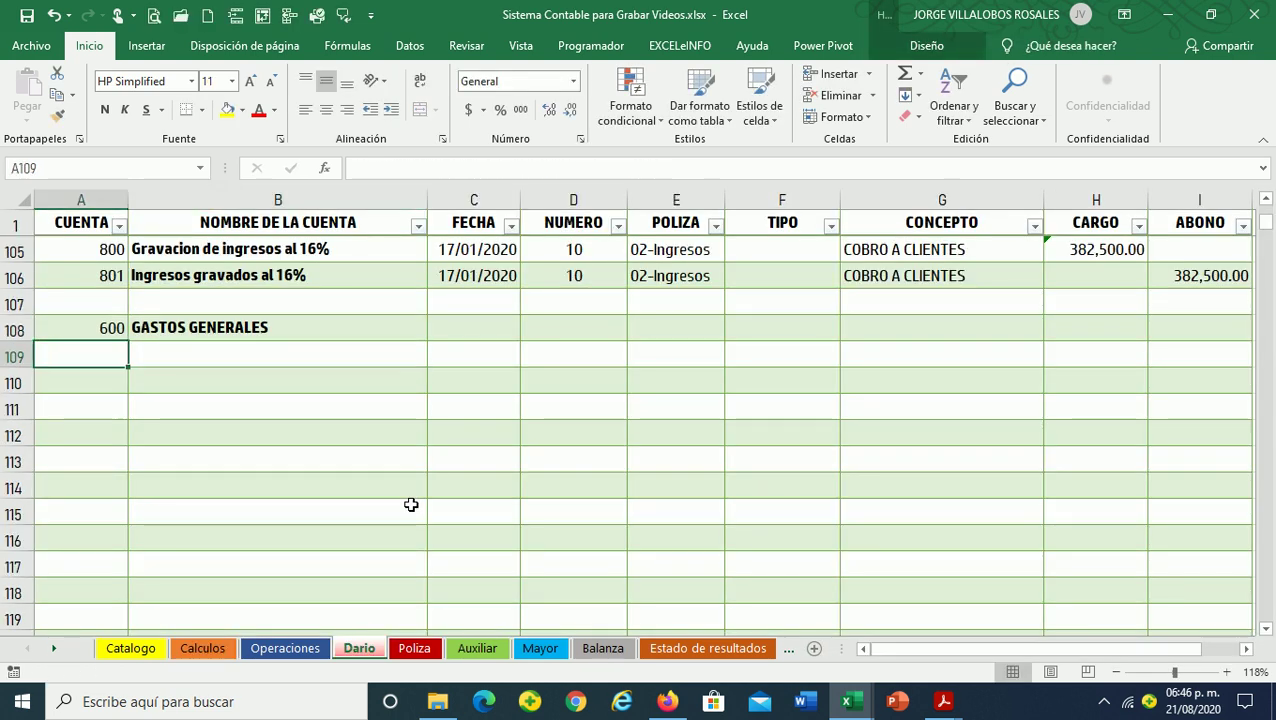
{"action": "type", "text": "6"}
{"action": "key", "text": "BackSpace"}
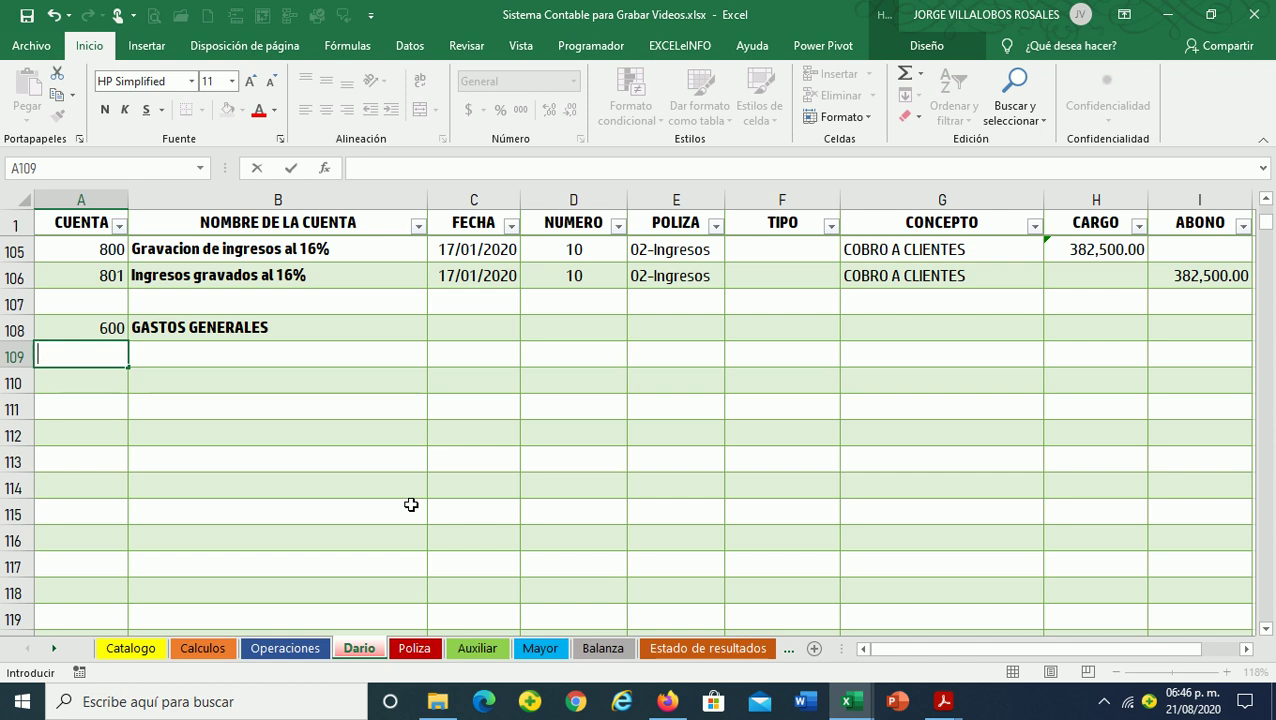
{"action": "left_click", "coordinate": [312, 489]}
{"action": "left_click", "coordinate": [88, 356]}
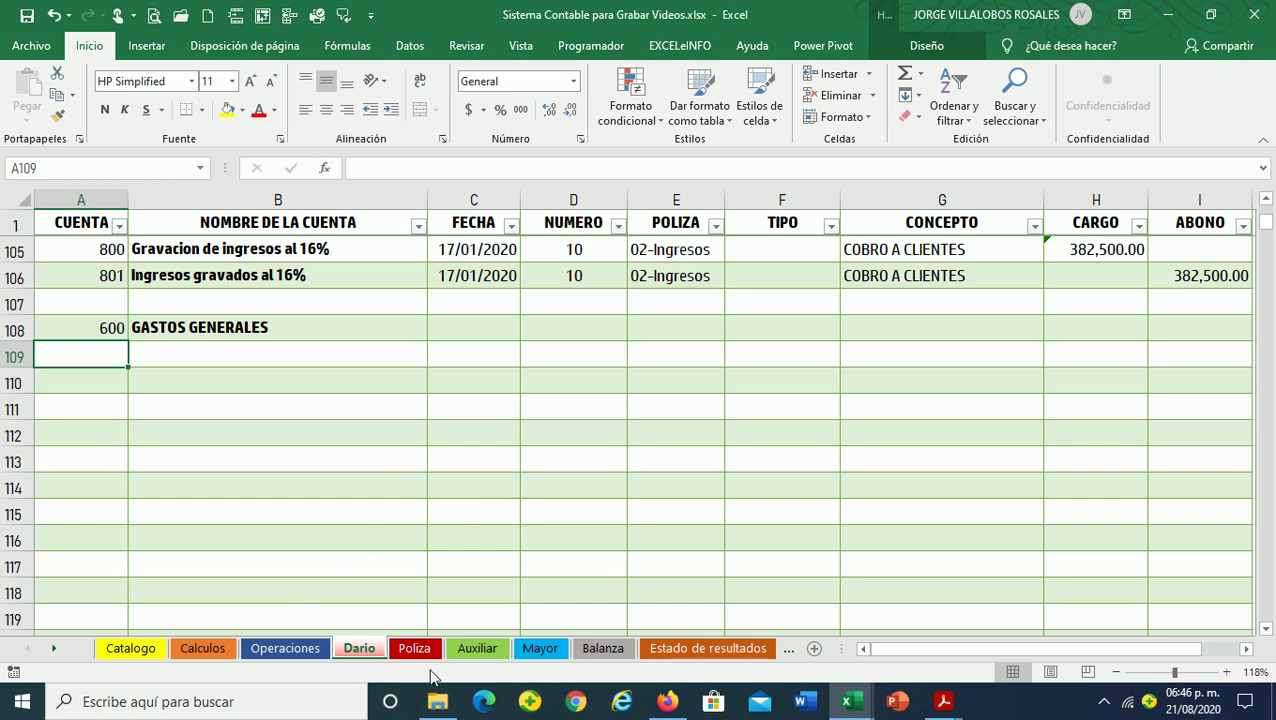
Look up the Honorarios pagados a personas fisicas code 600.029 in Catalogo and recheck Operaciones
{"action": "left_click", "coordinate": [130, 648]}
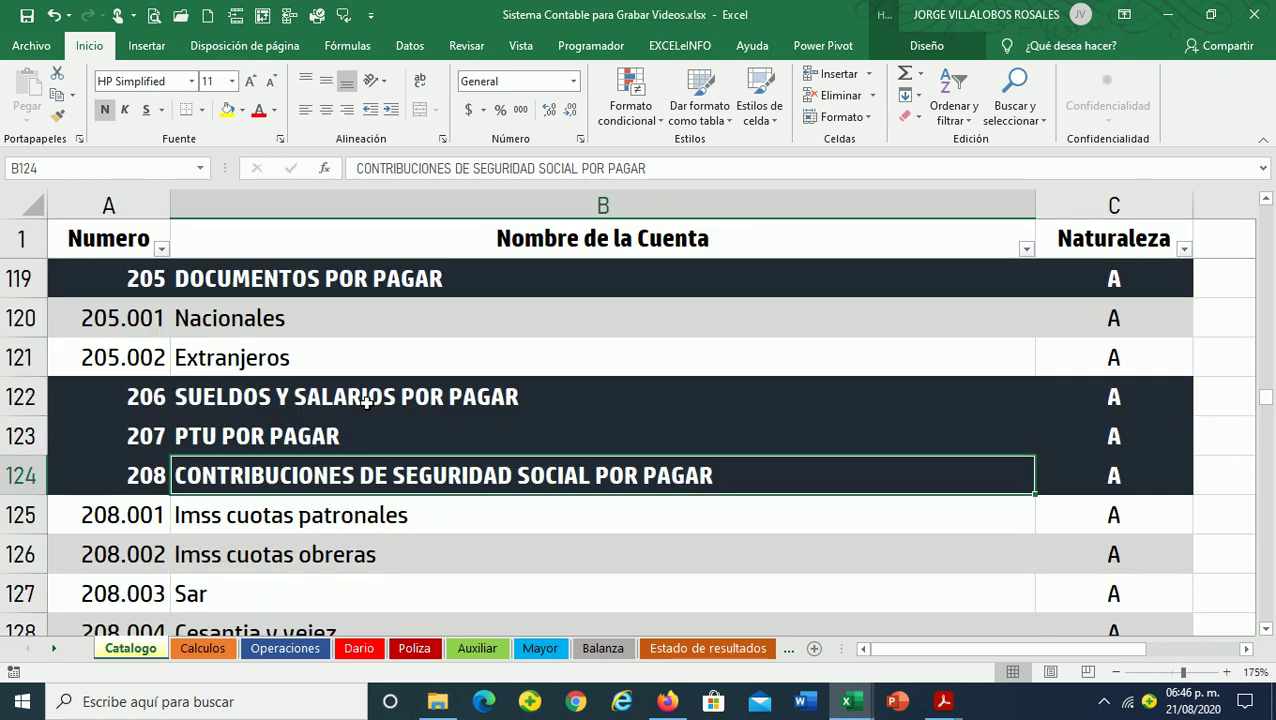
{"action": "scroll", "coordinate": [357, 397], "scroll_direction": "up", "scroll_amount": 2}
{"action": "scroll", "coordinate": [357, 397], "scroll_direction": "down", "scroll_amount": 3}
{"action": "scroll", "coordinate": [357, 397], "scroll_direction": "down", "scroll_amount": 6}
{"action": "scroll", "coordinate": [357, 397], "scroll_direction": "down", "scroll_amount": 3}
{"action": "scroll", "coordinate": [357, 397], "scroll_direction": "down", "scroll_amount": 6}
{"action": "scroll", "coordinate": [357, 397], "scroll_direction": "down", "scroll_amount": 2}
{"action": "scroll", "coordinate": [357, 397], "scroll_direction": "down", "scroll_amount": 1}
{"action": "scroll", "coordinate": [357, 397], "scroll_direction": "down", "scroll_amount": 1}
{"action": "scroll", "coordinate": [357, 397], "scroll_direction": "down", "scroll_amount": 1}
{"action": "scroll", "coordinate": [357, 398], "scroll_direction": "down", "scroll_amount": 2}
{"action": "scroll", "coordinate": [345, 400], "scroll_direction": "down", "scroll_amount": 2}
{"action": "scroll", "coordinate": [345, 400], "scroll_direction": "up", "scroll_amount": 2}
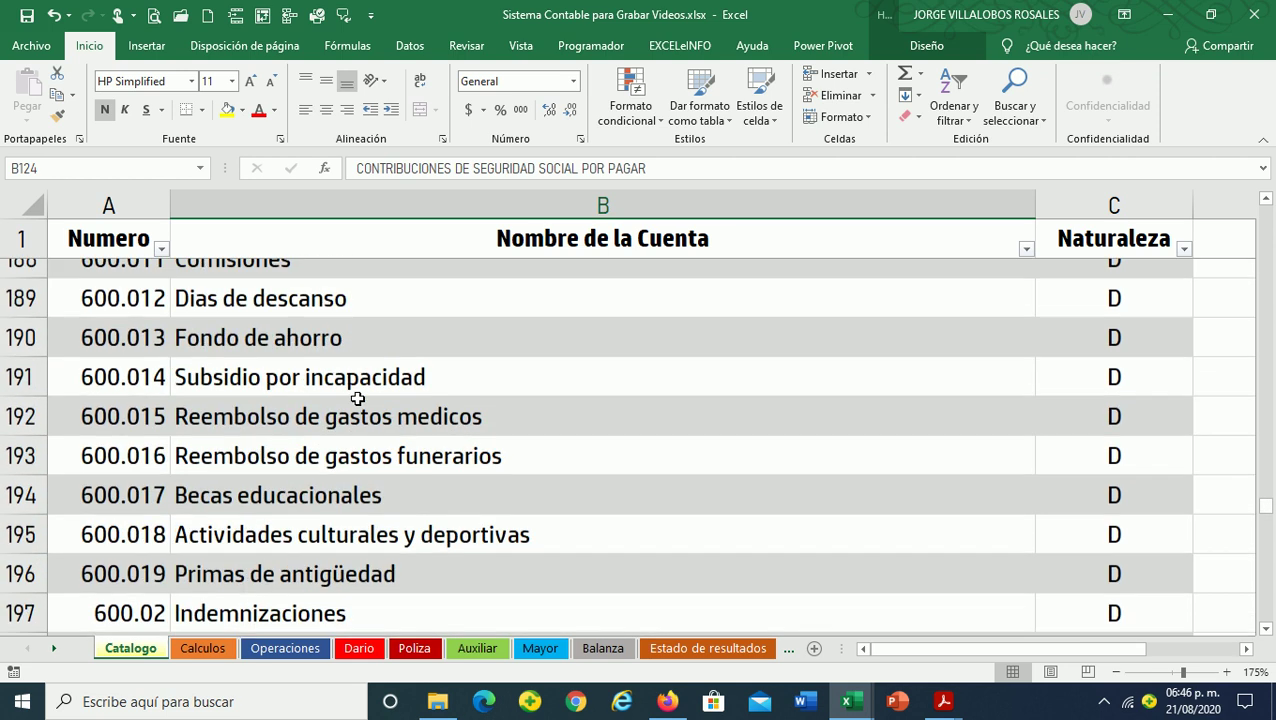
{"action": "scroll", "coordinate": [335, 426], "scroll_direction": "down", "scroll_amount": 1}
{"action": "scroll", "coordinate": [335, 426], "scroll_direction": "down", "scroll_amount": 1}
{"action": "scroll", "coordinate": [335, 426], "scroll_direction": "down", "scroll_amount": 2}
{"action": "scroll", "coordinate": [335, 426], "scroll_direction": "down", "scroll_amount": 1}
{"action": "left_click", "coordinate": [324, 404]}
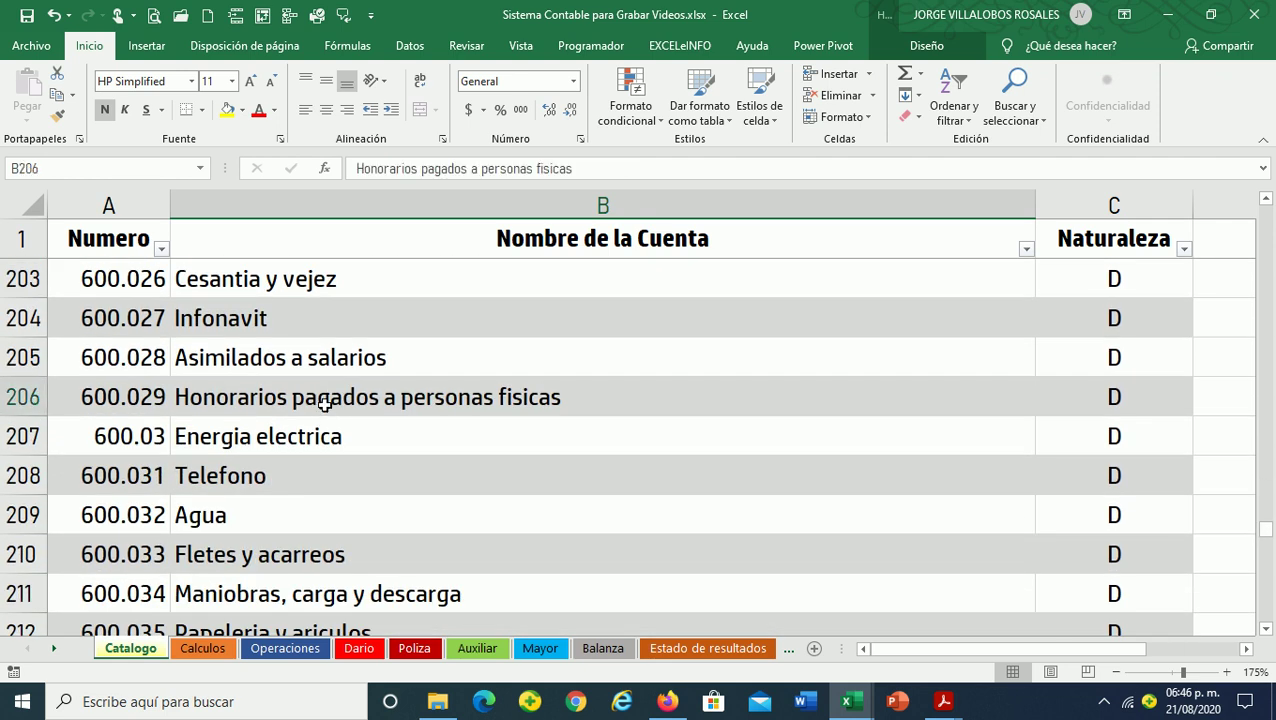
{"action": "left_click", "coordinate": [92, 403]}
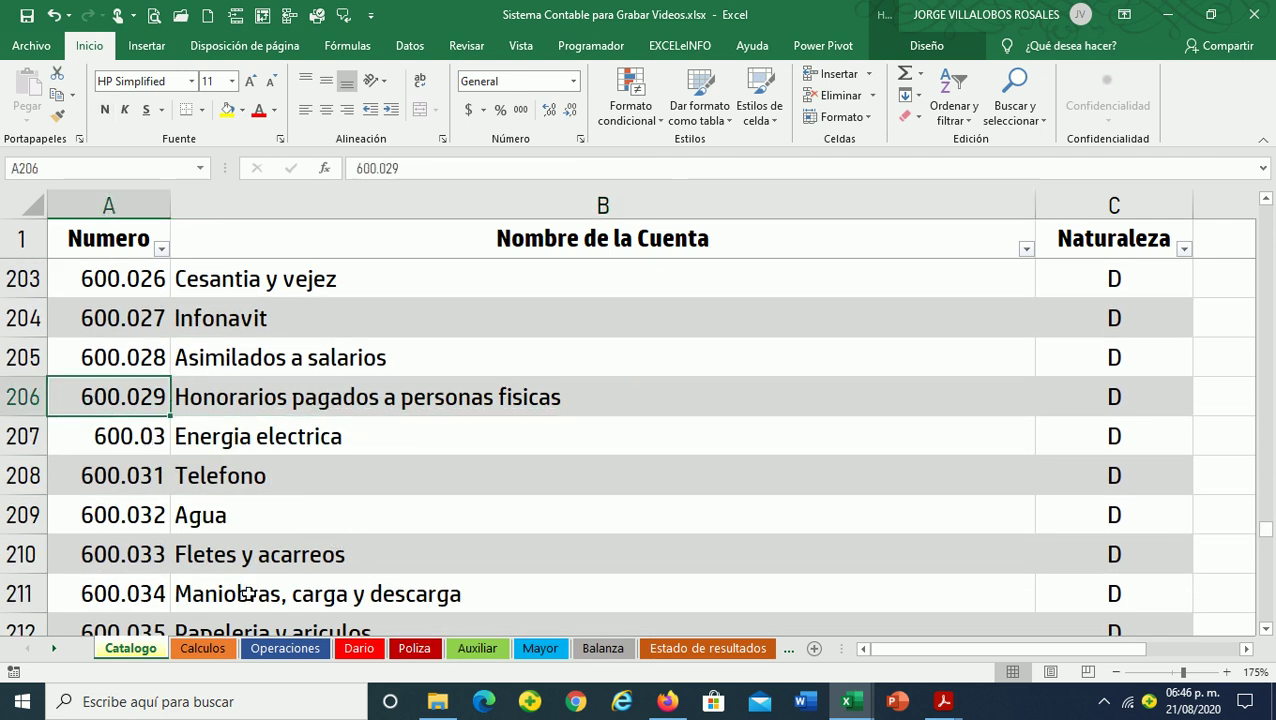
{"action": "left_click", "coordinate": [286, 649]}
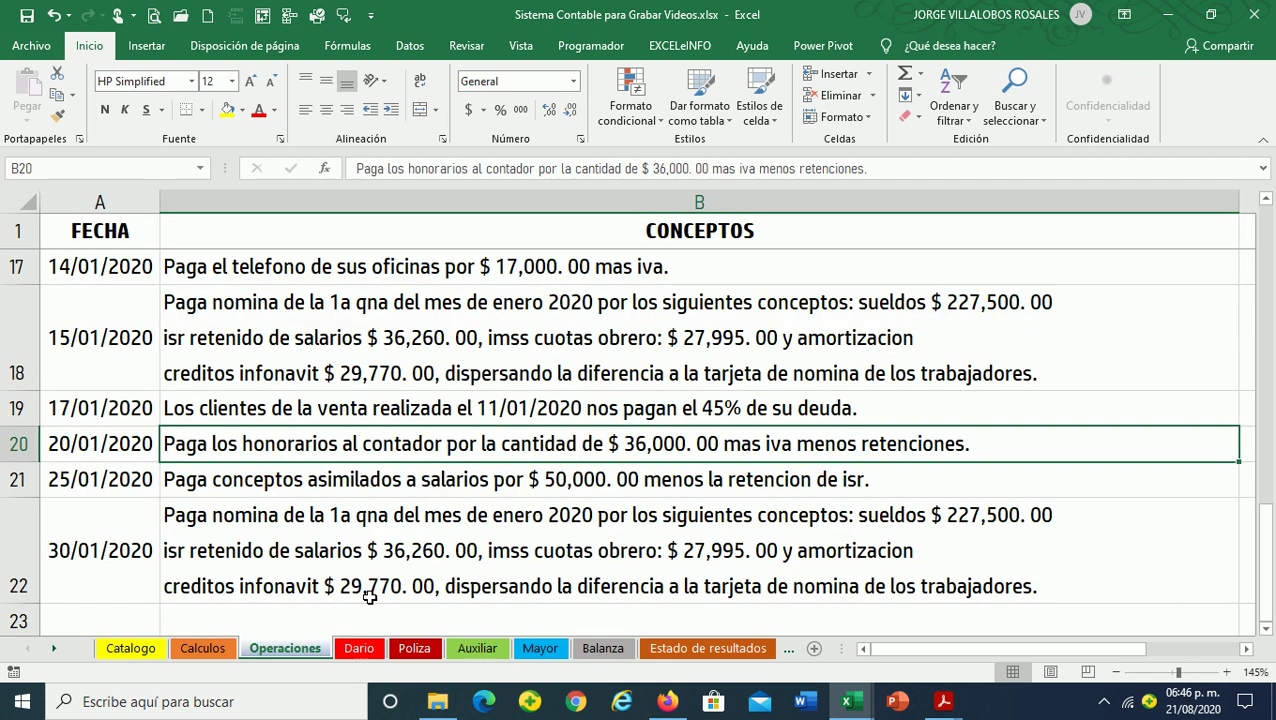
{"action": "left_click", "coordinate": [358, 648]}
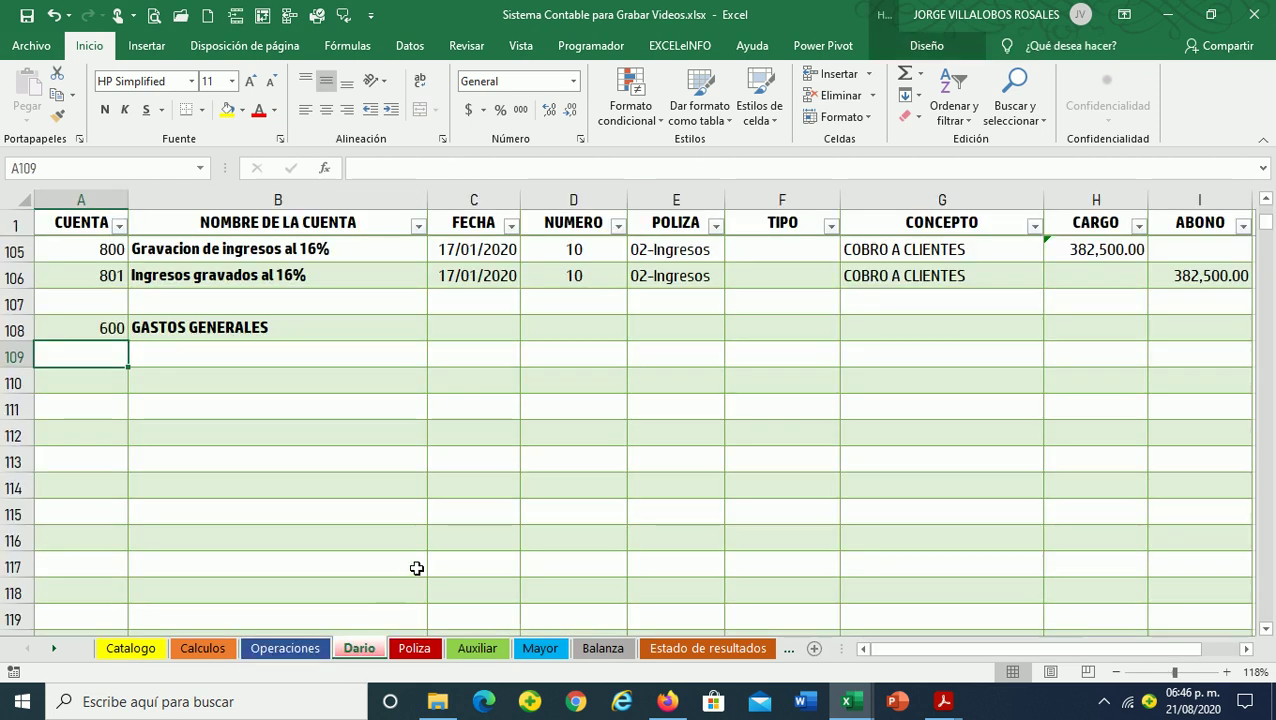
Enter account 600.029 Honorarios in A109 of the Dario journal
{"action": "type", "text": "600.029"}
{"action": "key", "text": "Return"}
{"action": "key", "text": "Up"}
{"action": "key", "text": "Up"}
{"action": "key", "text": "Right"}
{"action": "key", "text": "Down"}
{"action": "key", "text": "Down"}
{"action": "key", "text": "Left"}
Enter accounts 111, 111.001, 112, 112.001 and 210 in the following rows
{"action": "type", "text": "111"}
{"action": "key", "text": "Return"}
{"action": "type", "text": "111.001"}
{"action": "key", "text": "Return"}
{"action": "type", "text": "11"}
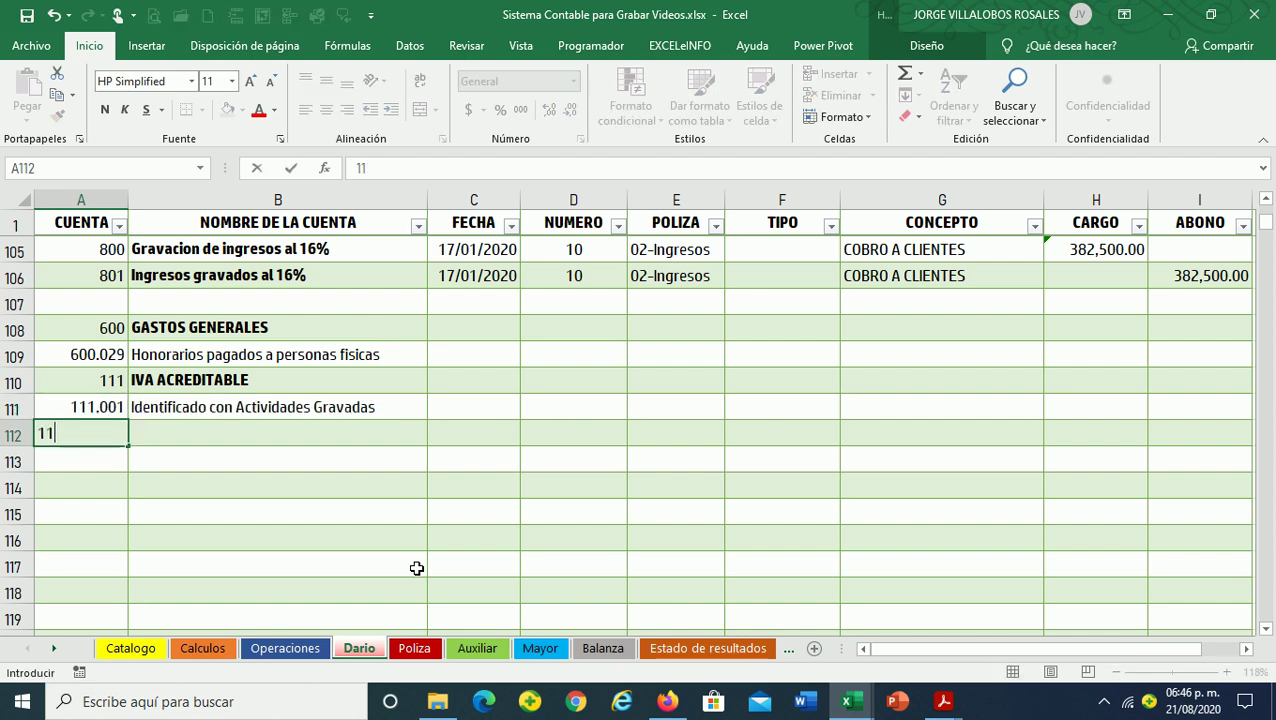
{"action": "type", "text": "2"}
{"action": "key", "text": "Return"}
{"action": "type", "text": "112.001"}
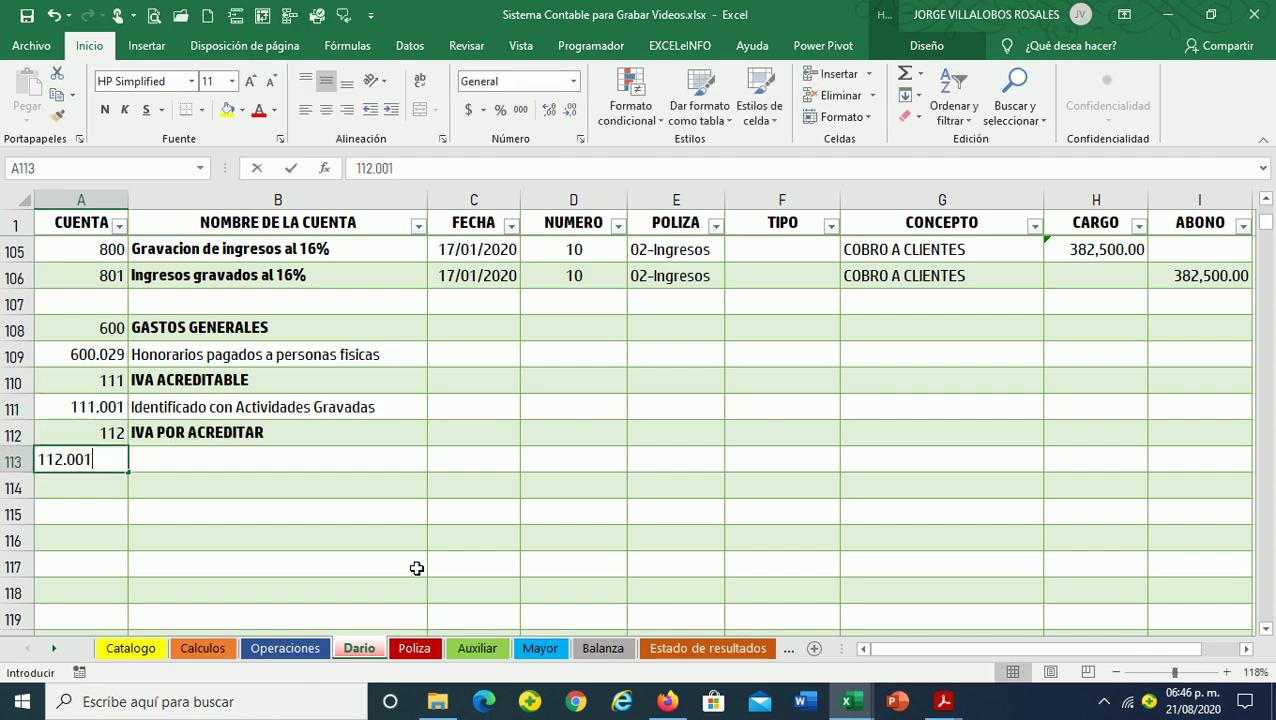
{"action": "key", "text": "Return"}
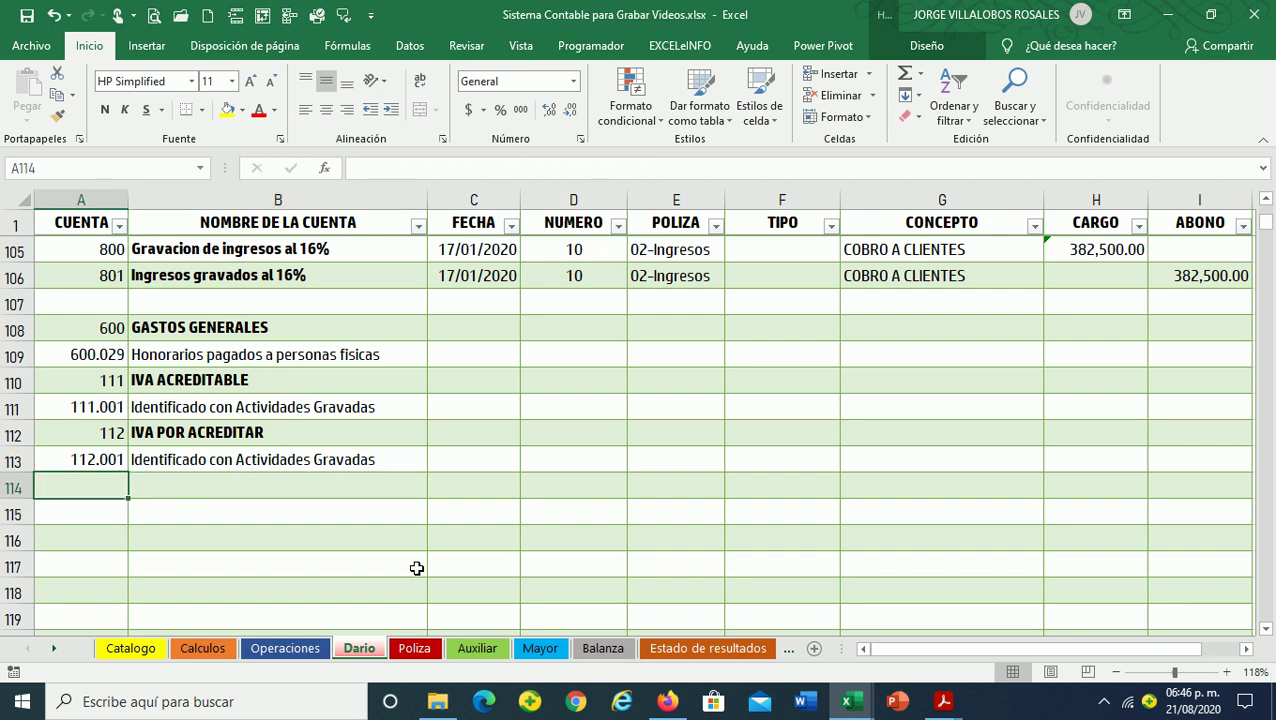
{"action": "type", "text": "210"}
{"action": "key", "text": "Return"}
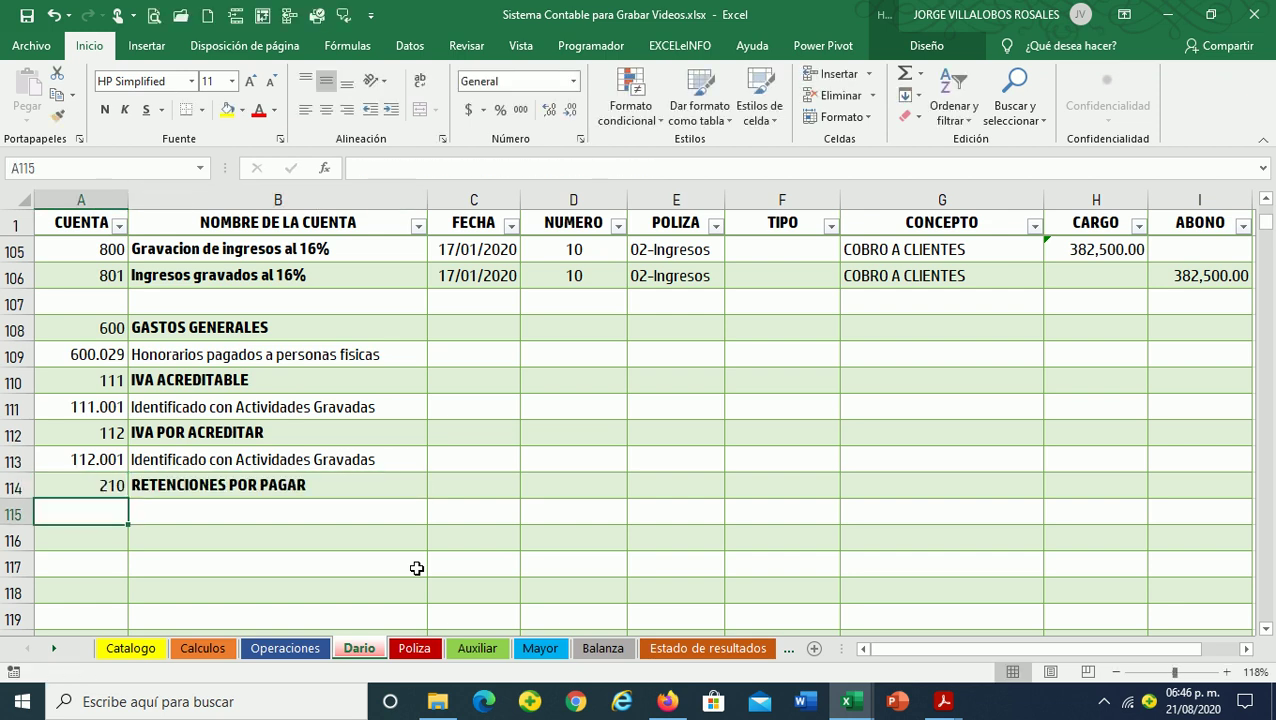
Look up the Isr de servicios profesionales code 210.003 in Catalogo and recheck Operaciones
{"action": "left_click", "coordinate": [158, 650]}
{"action": "scroll", "coordinate": [300, 520], "scroll_direction": "up", "scroll_amount": 3}
{"action": "scroll", "coordinate": [305, 512], "scroll_direction": "up", "scroll_amount": 4}
{"action": "scroll", "coordinate": [310, 514], "scroll_direction": "up", "scroll_amount": 5}
{"action": "scroll", "coordinate": [318, 516], "scroll_direction": "up", "scroll_amount": 6}
{"action": "scroll", "coordinate": [325, 514], "scroll_direction": "up", "scroll_amount": 1}
{"action": "scroll", "coordinate": [329, 513], "scroll_direction": "up", "scroll_amount": 2}
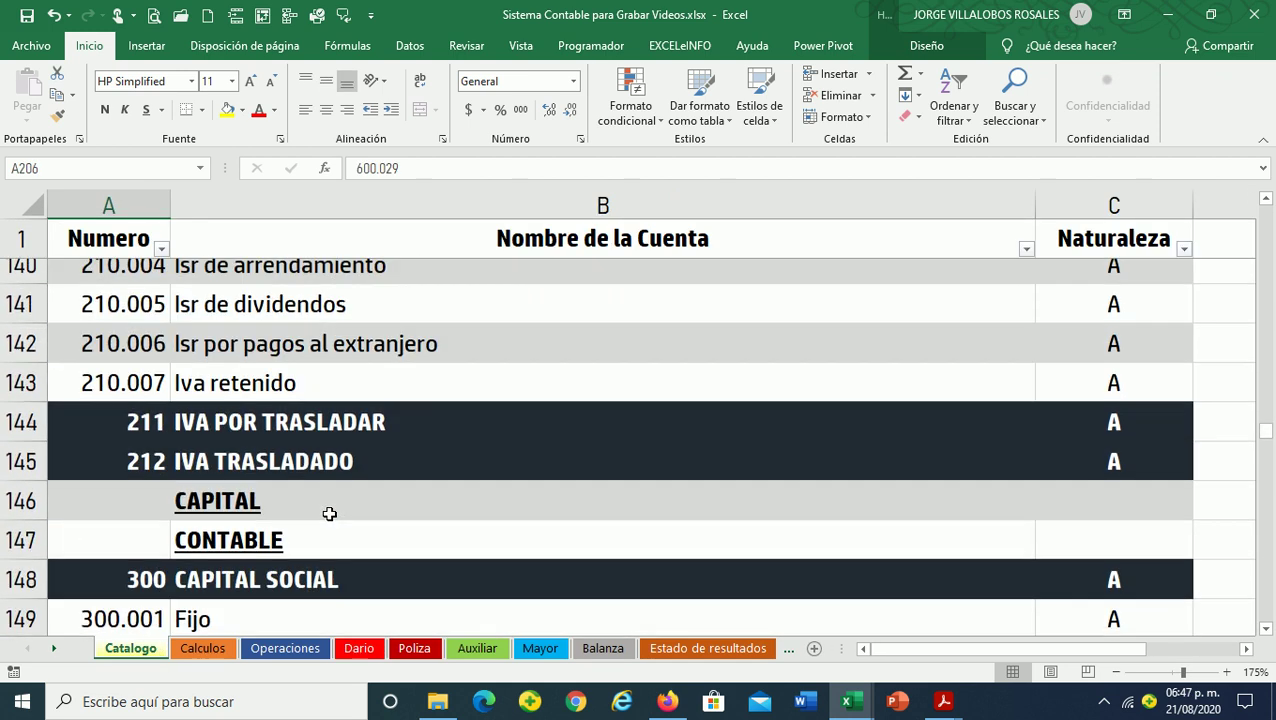
{"action": "scroll", "coordinate": [329, 513], "scroll_direction": "up", "scroll_amount": 3}
{"action": "scroll", "coordinate": [329, 513], "scroll_direction": "down", "scroll_amount": 1}
{"action": "left_click", "coordinate": [334, 478]}
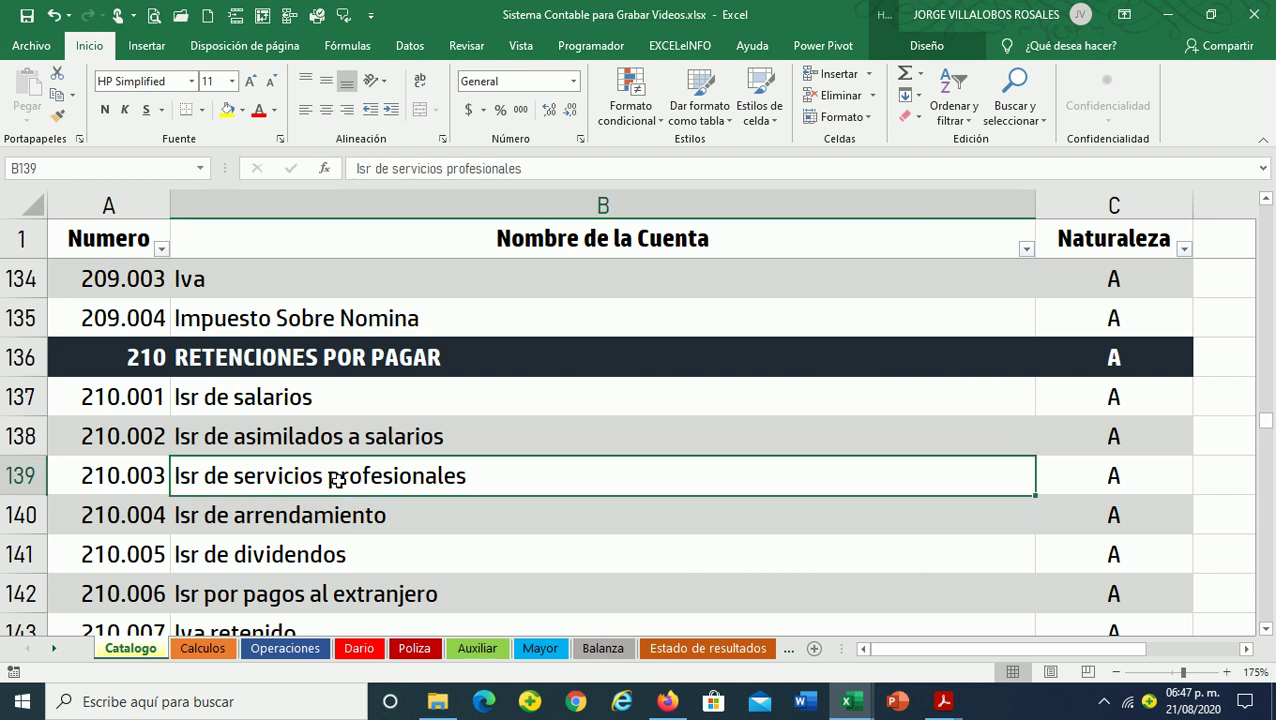
{"action": "left_click", "coordinate": [117, 477]}
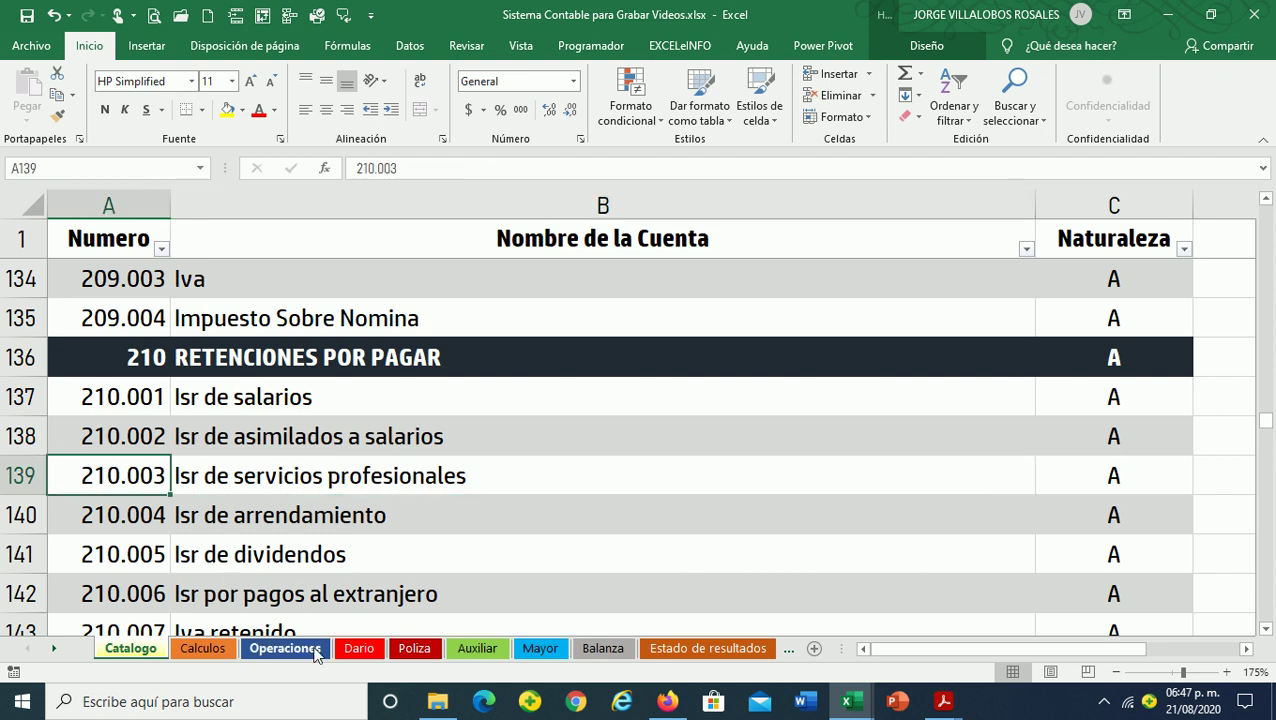
{"action": "left_click", "coordinate": [318, 648]}
{"action": "left_click", "coordinate": [359, 648]}
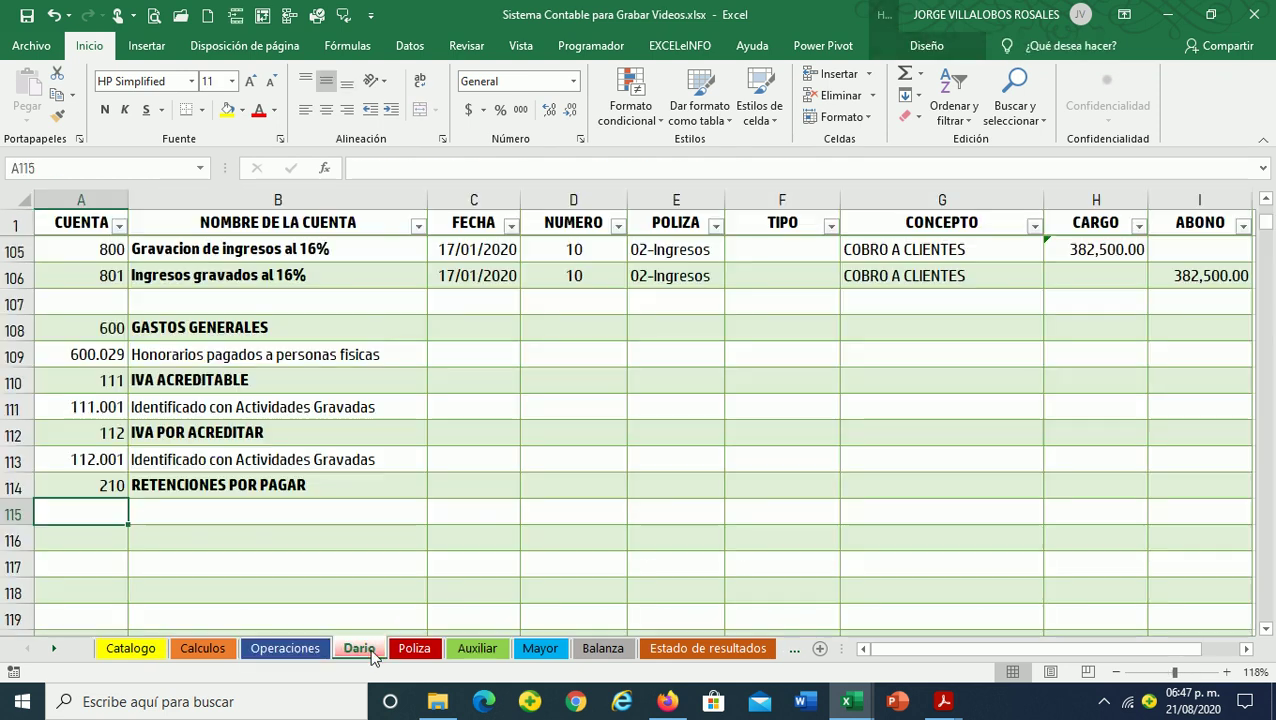
Enter retention account 210.003 in the next Dario row
{"action": "type", "text": "210.003"}
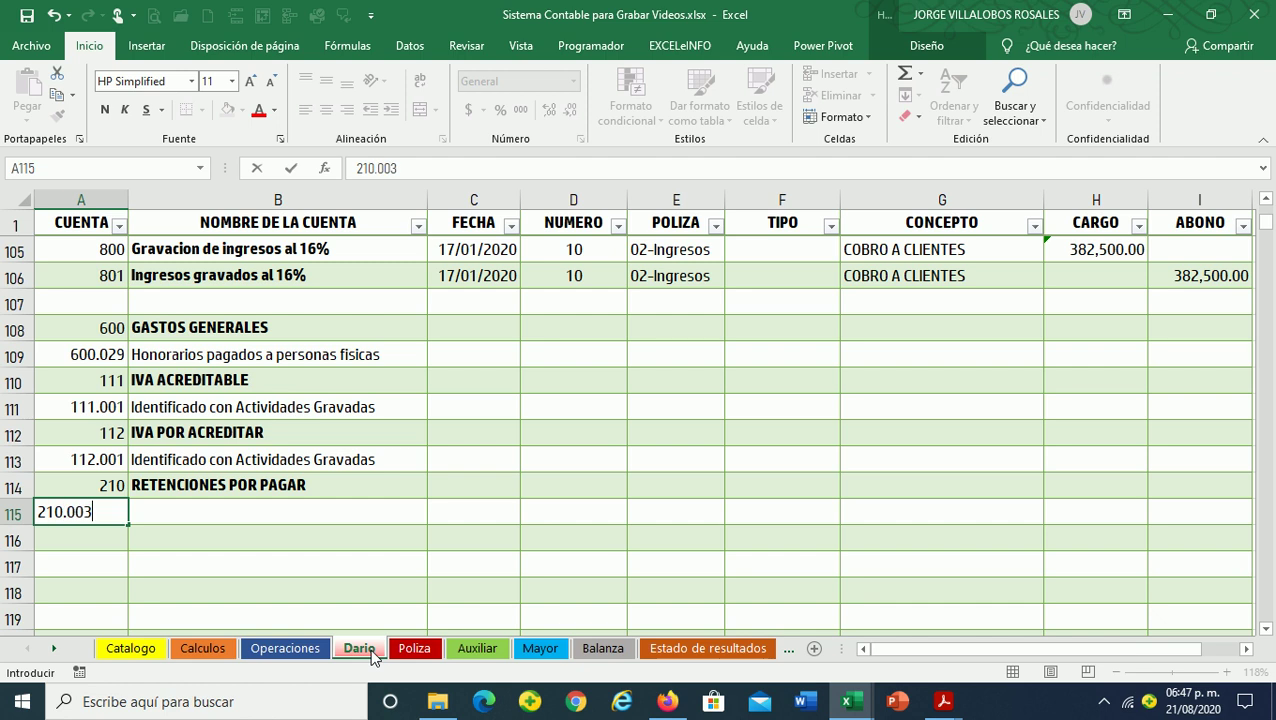
{"action": "key", "text": "Return"}
{"action": "key", "text": "Up"}
{"action": "key", "text": "Down"}
{"action": "key", "text": "Right"}
{"action": "key", "text": "Left"}
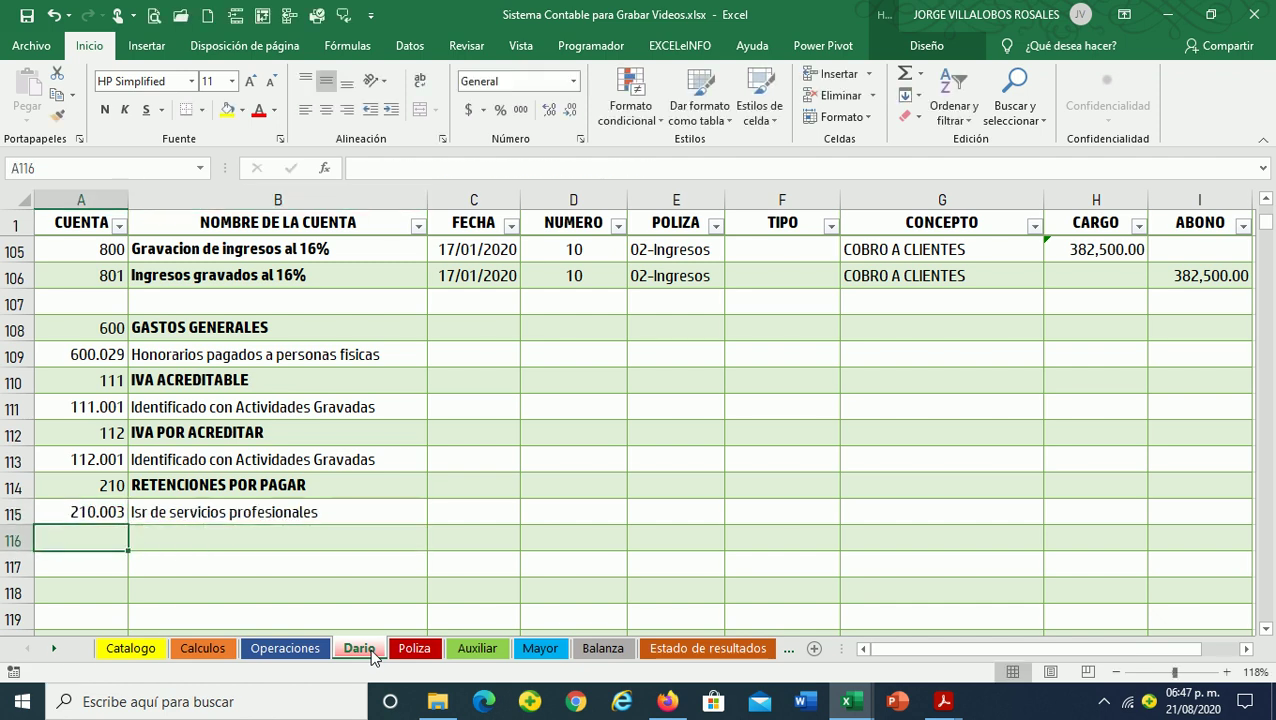
Find the Iva retenido account in Catalogo and enter 210.007 in the next row
{"action": "left_click", "coordinate": [131, 648]}
{"action": "scroll", "coordinate": [230, 566], "scroll_direction": "down", "scroll_amount": 1}
{"action": "left_click", "coordinate": [225, 512]}
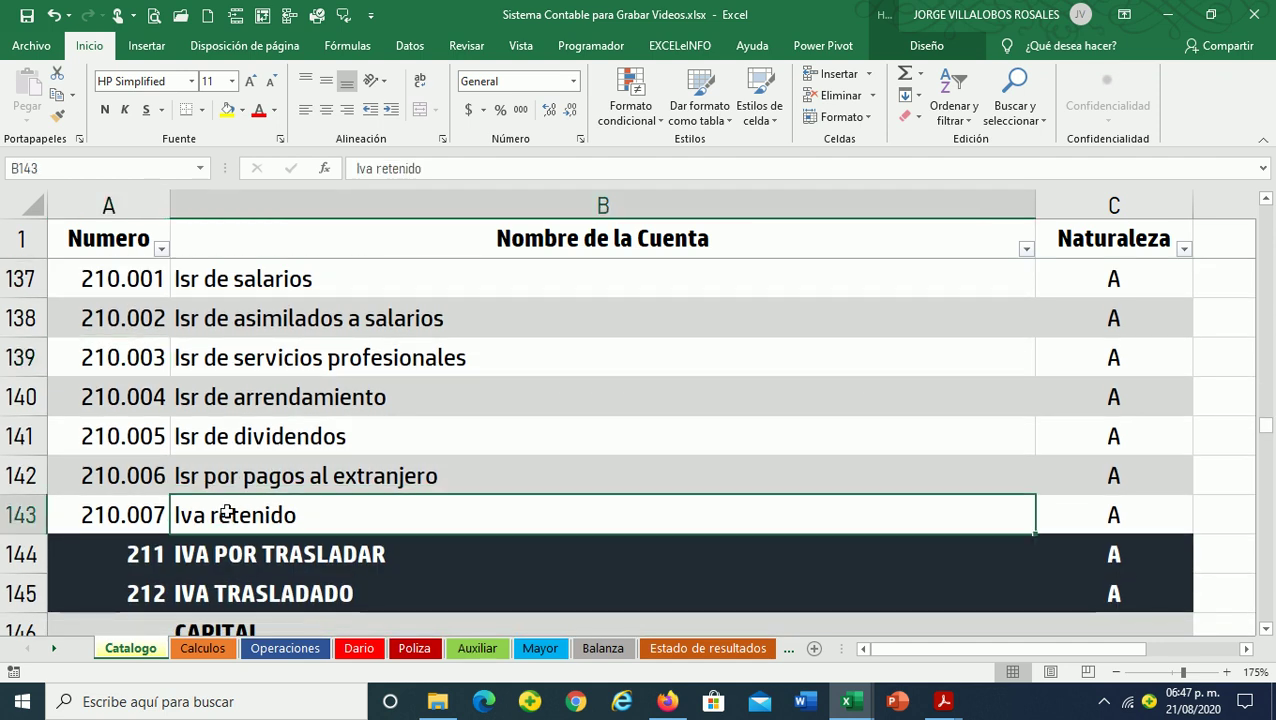
{"action": "left_click", "coordinate": [272, 649]}
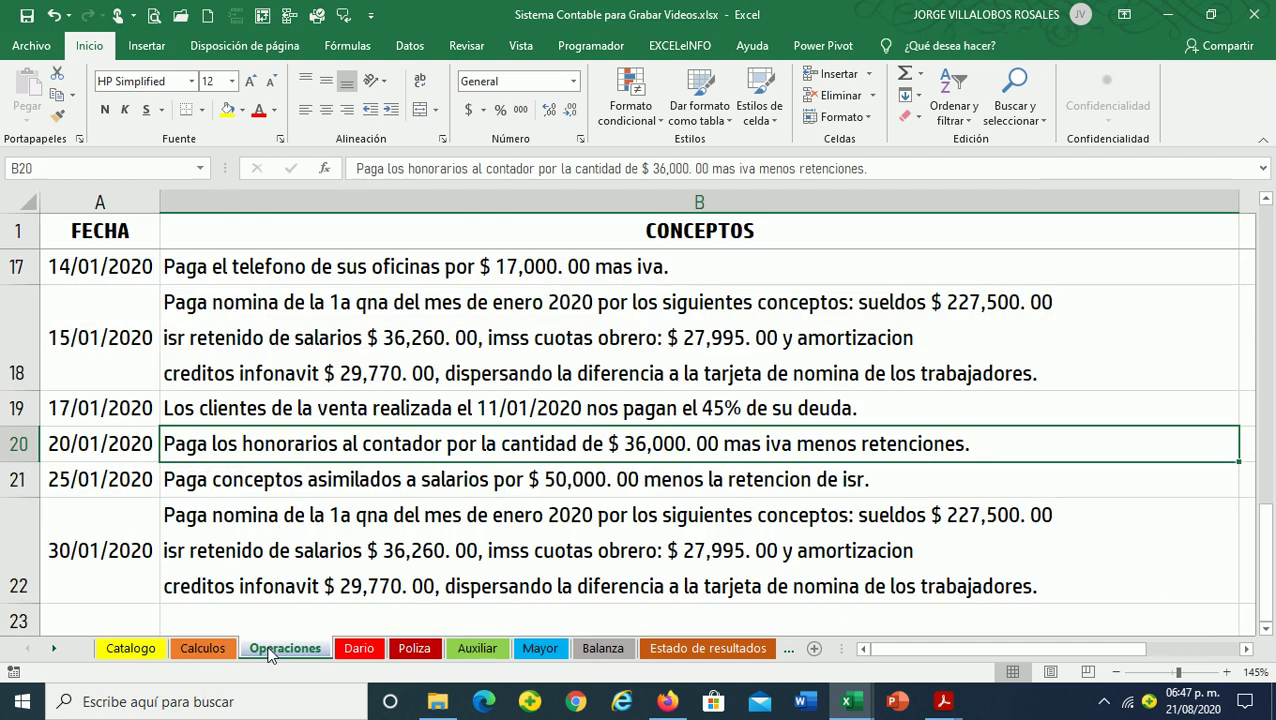
{"action": "left_click", "coordinate": [359, 649]}
{"action": "type", "text": "210.007"}
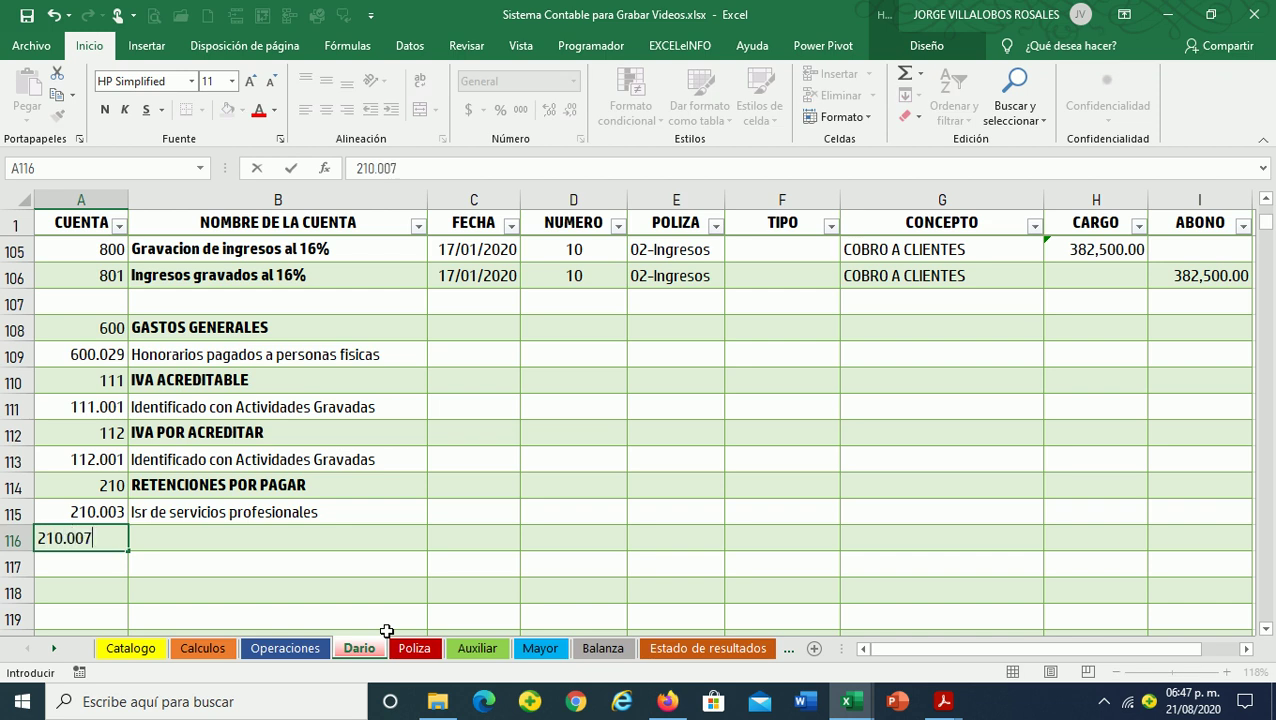
{"action": "key", "text": "Return"}
{"action": "key", "text": "Up"}
{"action": "key", "text": "Right"}
{"action": "key", "text": "Down"}
{"action": "key", "text": "Left"}
Enter bank accounts 102 and 102.001 Banamex, then return to row 108's date cell
{"action": "type", "text": "102"}
{"action": "key", "text": "Return"}
{"action": "type", "text": "1"}
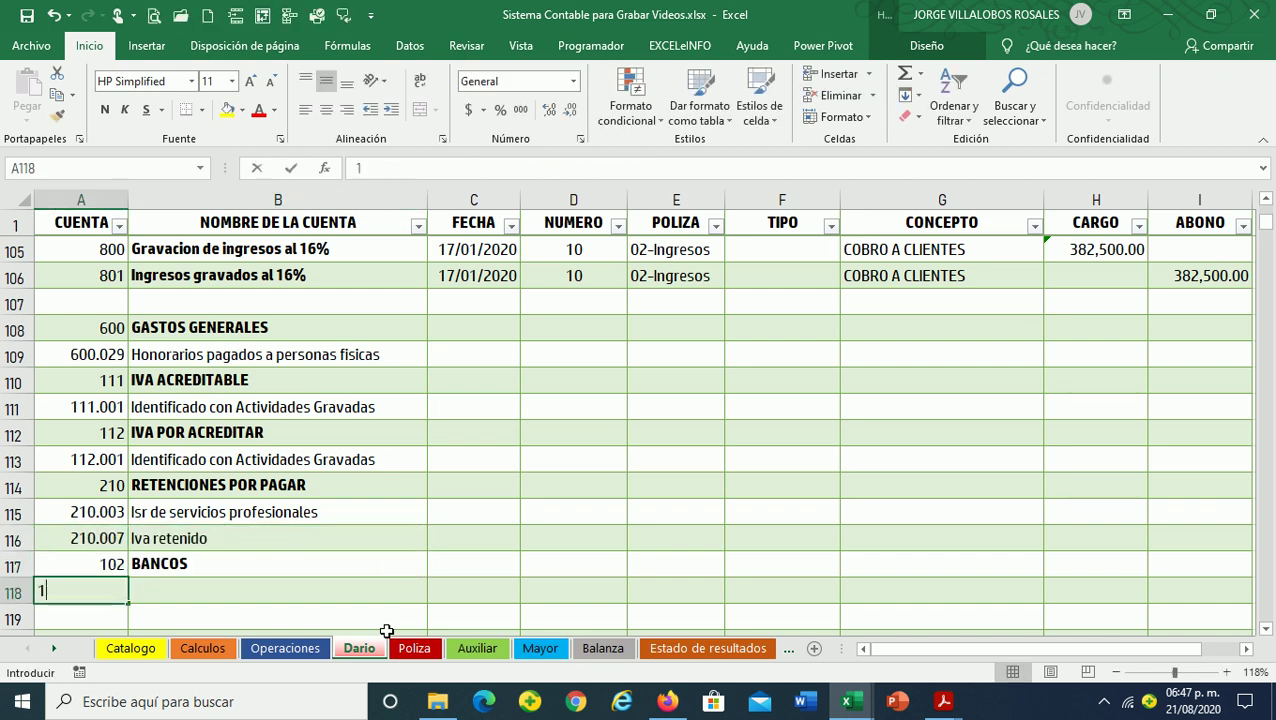
{"action": "type", "text": ".001"}
{"action": "key", "text": "Return"}
{"action": "key", "text": "Up"}
{"action": "key", "text": "Up"}
{"action": "key", "text": "Up"}
{"action": "key", "text": "Up"}
{"action": "key", "text": "Up"}
{"action": "key", "text": "Up"}
{"action": "key", "text": "Up"}
{"action": "key", "text": "Up"}
{"action": "key", "text": "Up"}
{"action": "key", "text": "Up"}
{"action": "key", "text": "Up"}
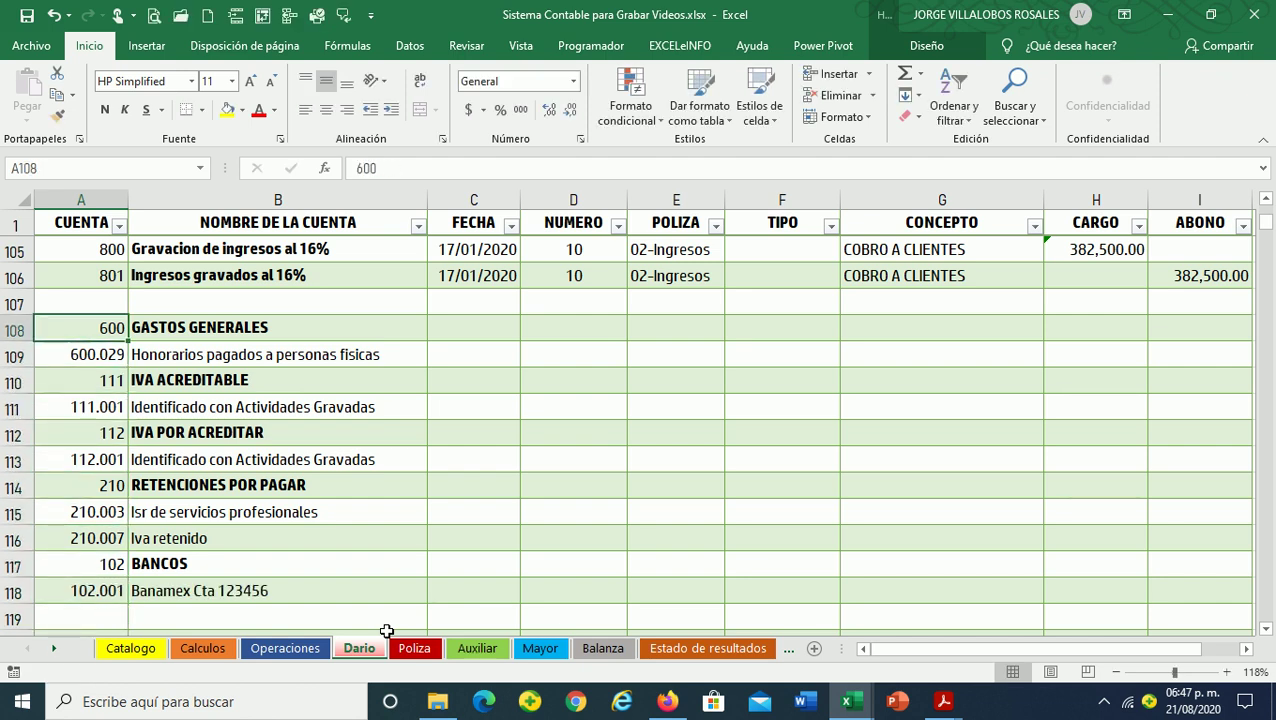
{"action": "key", "text": "Right"}
{"action": "key", "text": "Right"}
Enter date 20/01/2020 and entry number 11 in row 108
{"action": "left_click", "coordinate": [310, 650]}
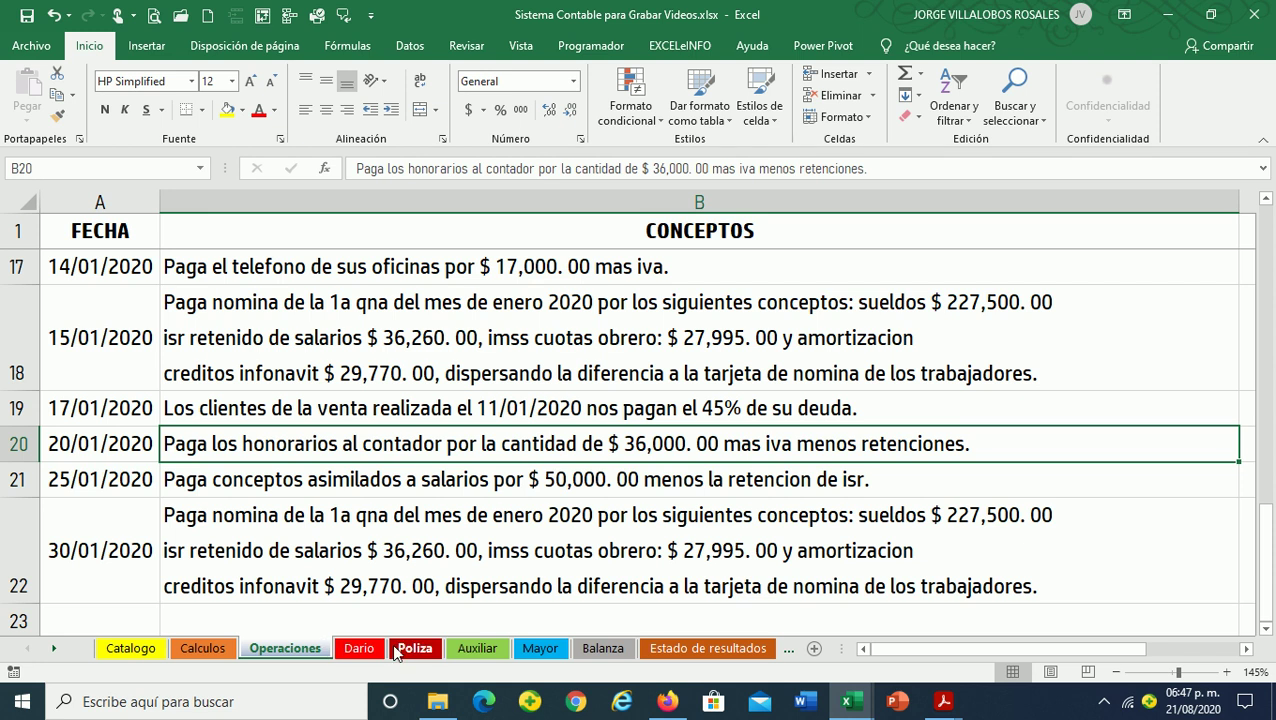
{"action": "left_click", "coordinate": [400, 650]}
{"action": "left_click", "coordinate": [362, 650]}
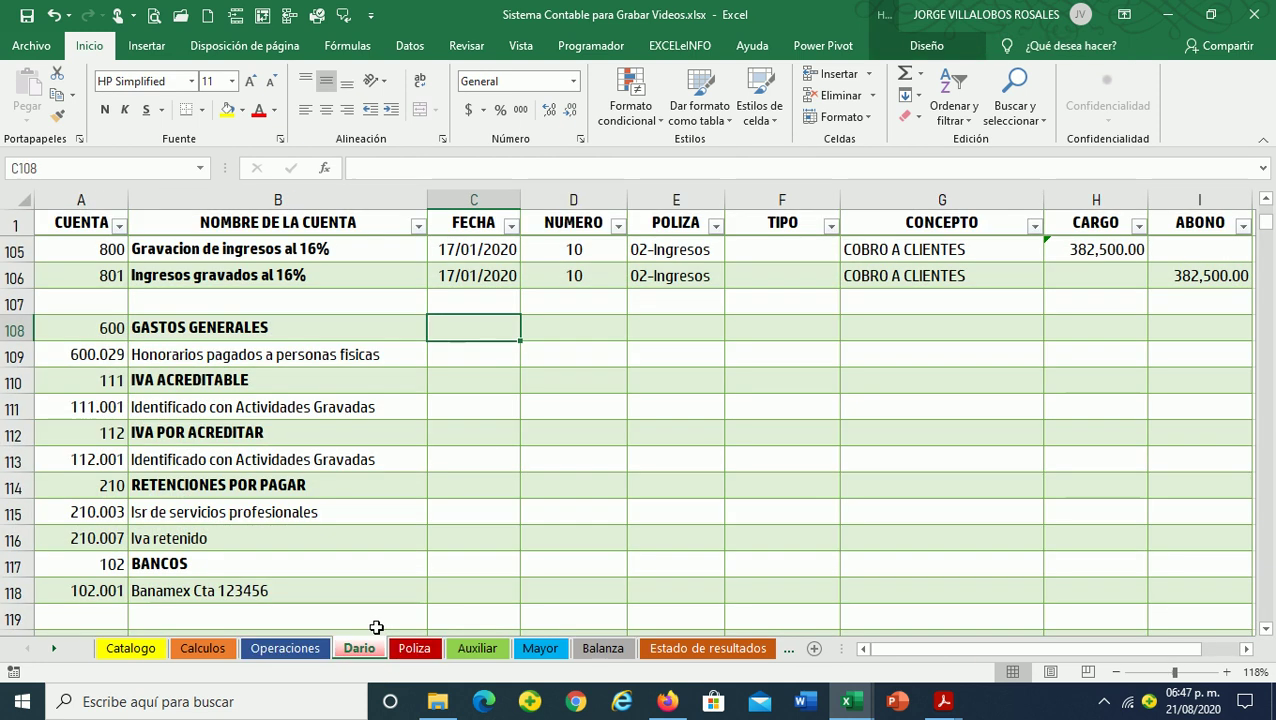
{"action": "type", "text": "20/01/2020"}
{"action": "key", "text": "Return"}
{"action": "key", "text": "Up"}
{"action": "key", "text": "Right"}
{"action": "type", "text": "11"}
{"action": "key", "text": "Return"}
Set row 108's poliza type to 03-Egresos and concept to PAGO DE HONORARIOS
{"action": "key", "text": "Up"}
{"action": "key", "text": "Right"}
{"action": "left_click", "coordinate": [733, 331]}
{"action": "left_click", "coordinate": [660, 380]}
{"action": "key", "text": "Right"}
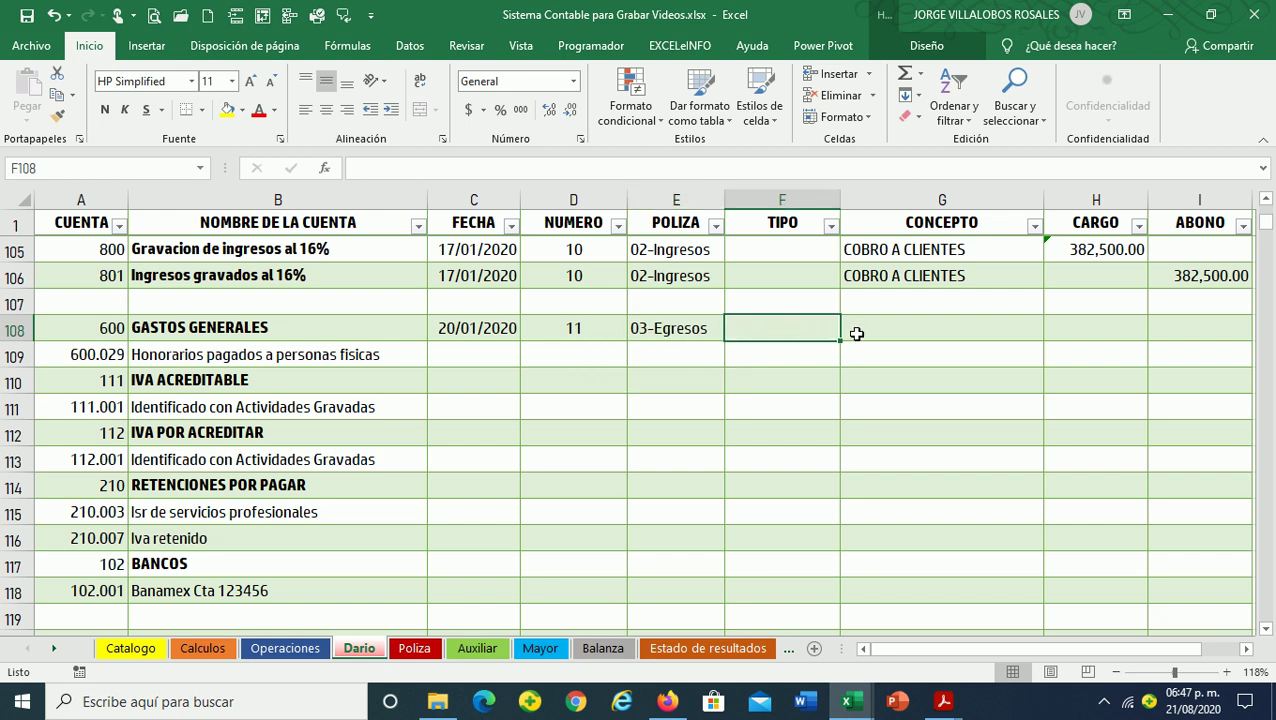
{"action": "left_click", "coordinate": [857, 334]}
{"action": "type", "text": "PAGO DE"}
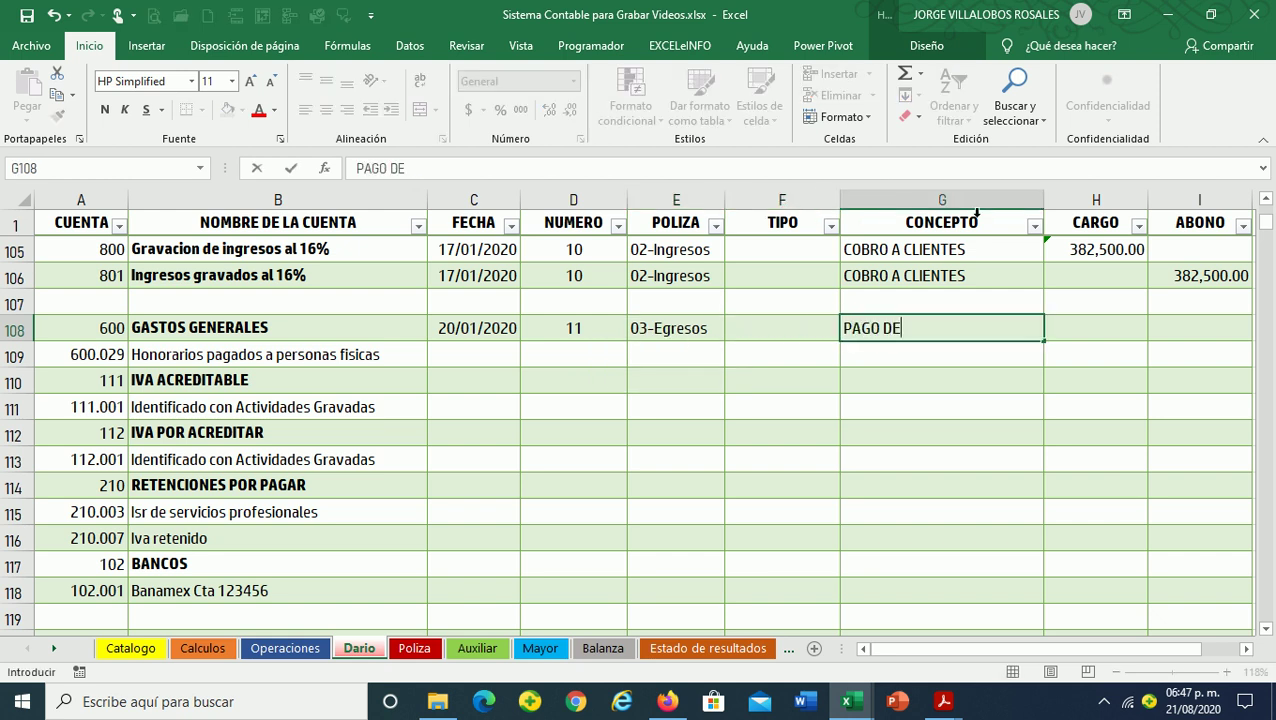
{"action": "type", "text": " HONORARIOS"}
{"action": "key", "text": "Left"}
{"action": "key", "text": "Left"}
{"action": "key", "text": "Left"}
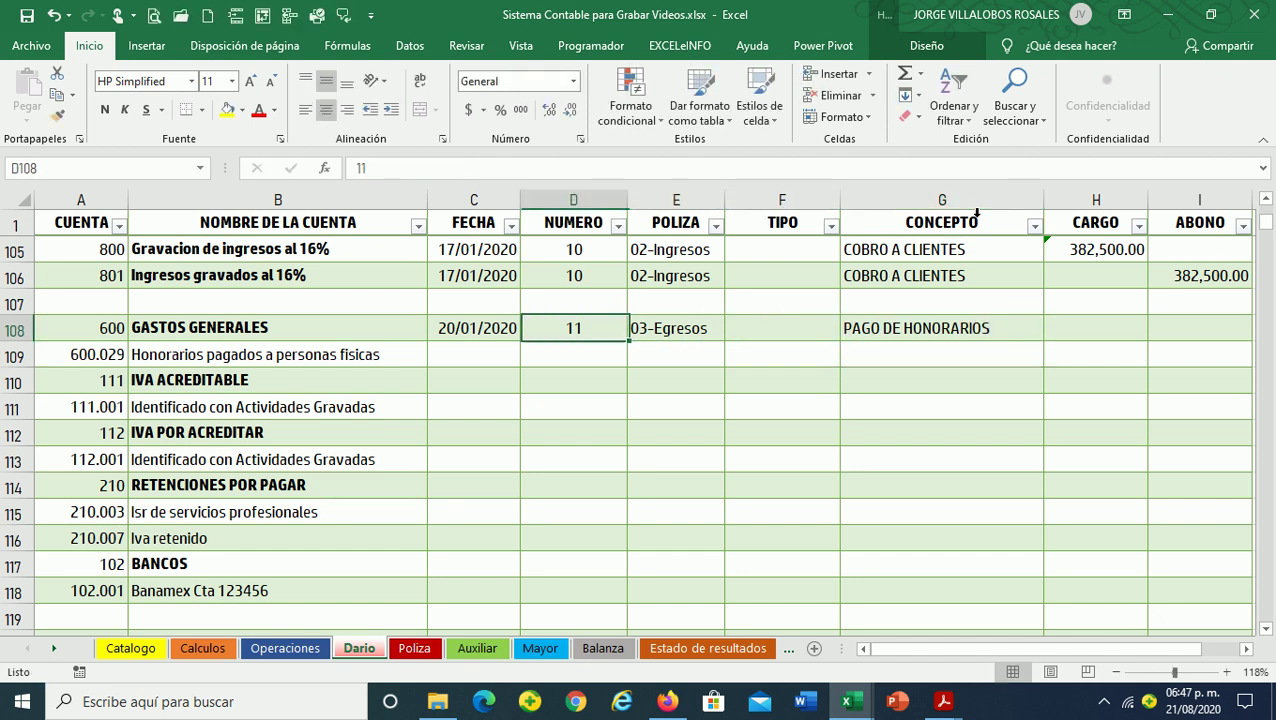
{"action": "key", "text": "Left"}
Fill row 108's entry details down through row 118 with Ctrl+D
{"action": "key", "text": "shift+Right"}
{"action": "key", "text": "shift+Right"}
{"action": "key", "text": "shift+Right"}
{"action": "key", "text": "shift+Right"}
{"action": "key", "text": "shift+Down"}
{"action": "key", "text": "shift+Down"}
{"action": "key", "text": "shift+Down"}
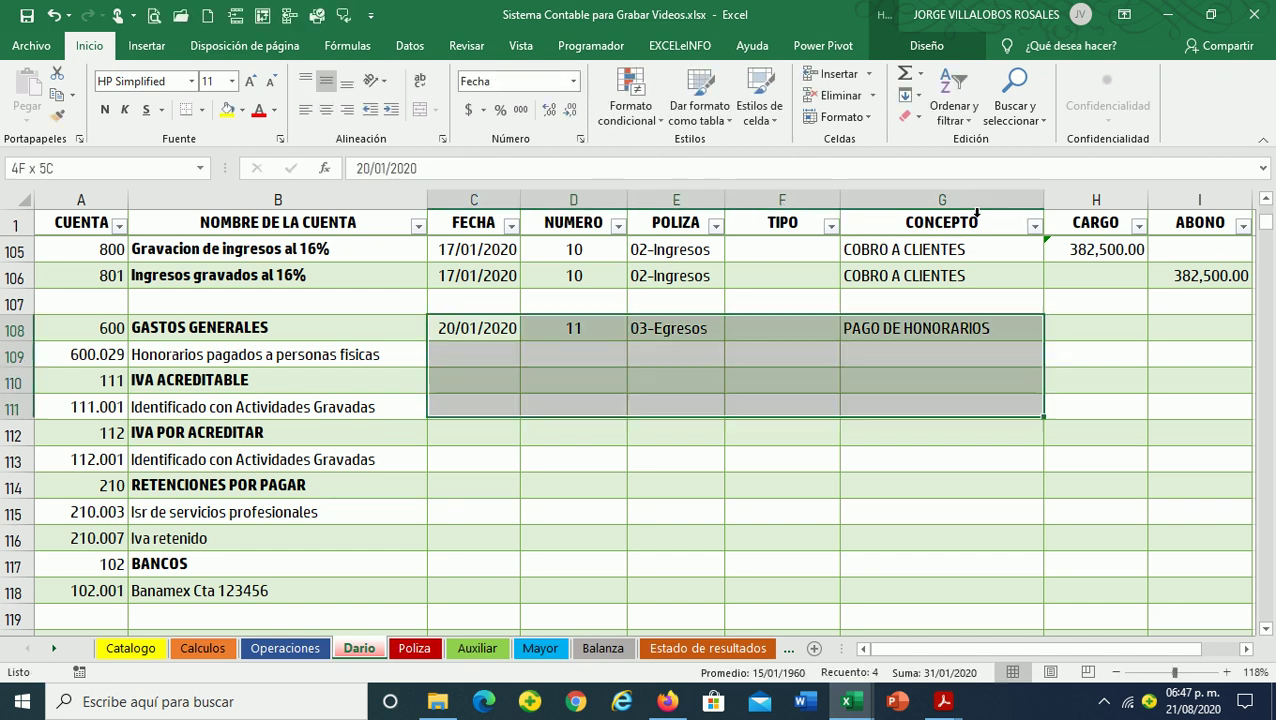
{"action": "key", "text": "shift+Down"}
{"action": "key", "text": "shift+Down"}
{"action": "key", "text": "shift+Down"}
{"action": "key", "text": "shift+Down"}
{"action": "key", "text": "shift+Down"}
{"action": "key", "text": "shift+Down"}
{"action": "key", "text": "shift+Down"}
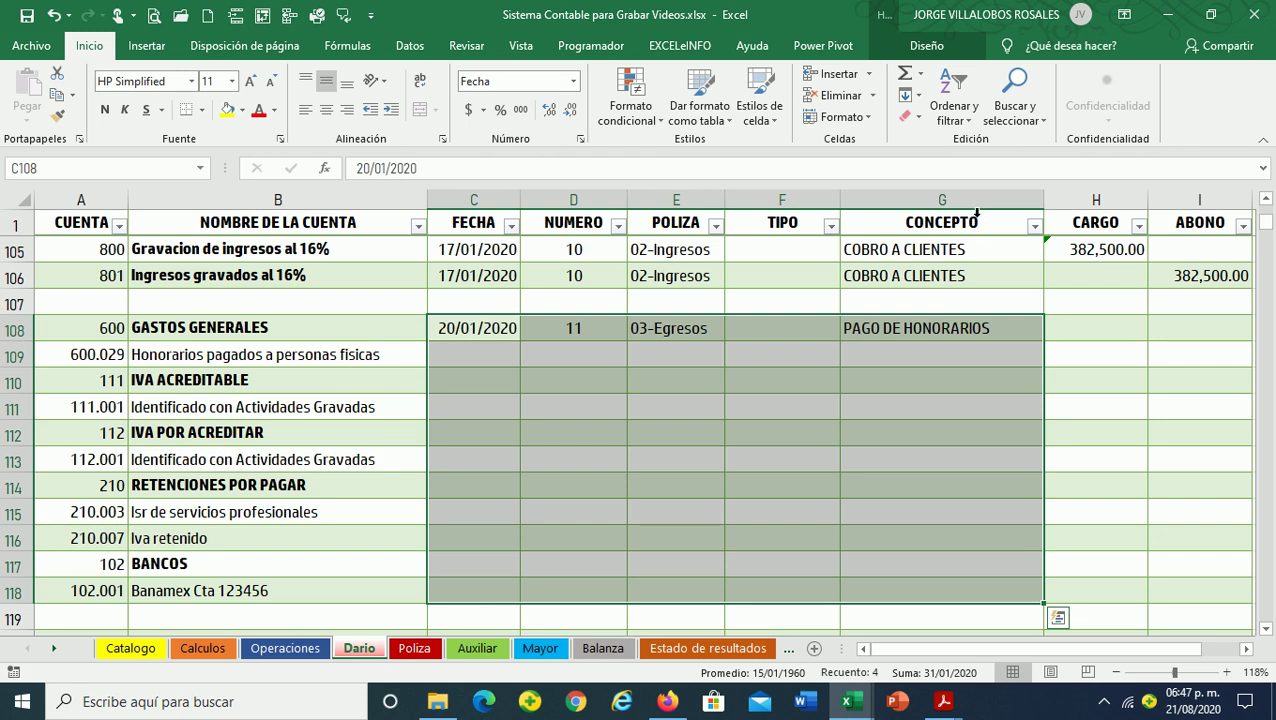
{"action": "key", "text": "ctrl+d"}
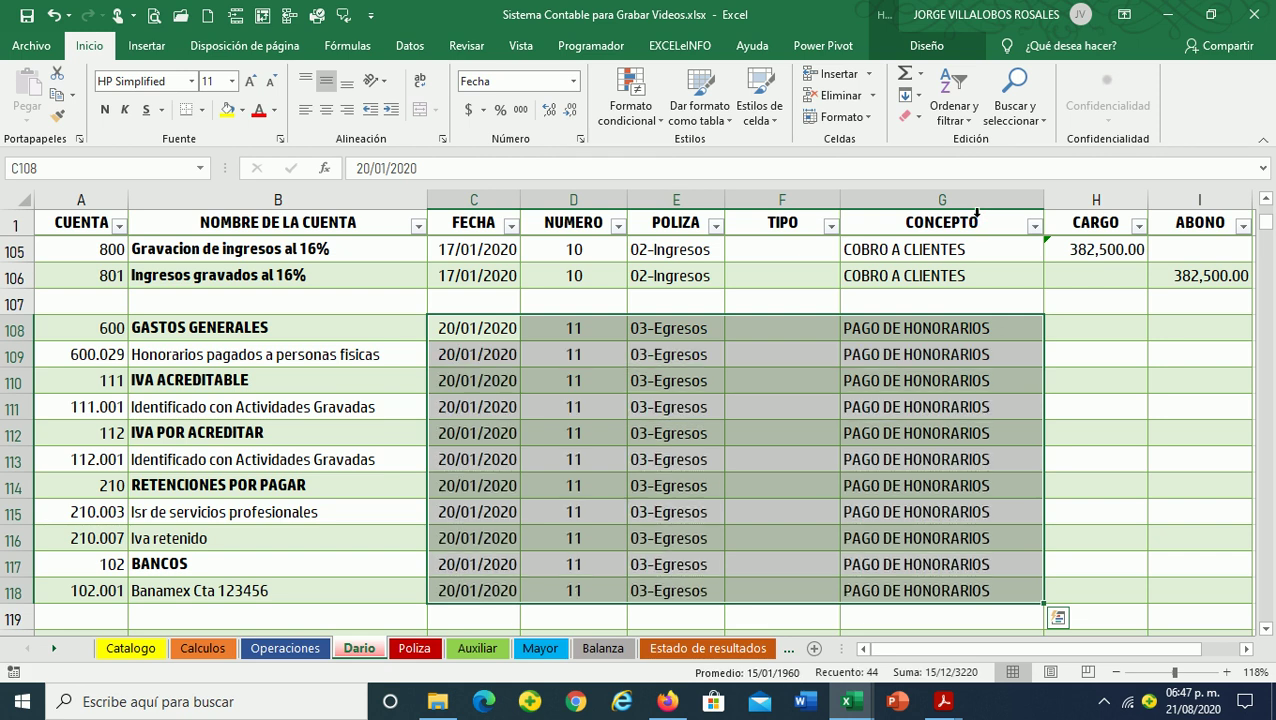
{"action": "key", "text": "Left"}
{"action": "key", "text": "Right"}
{"action": "key", "text": "Right"}
{"action": "key", "text": "Right"}
{"action": "key", "text": "Right"}
{"action": "key", "text": "Right"}
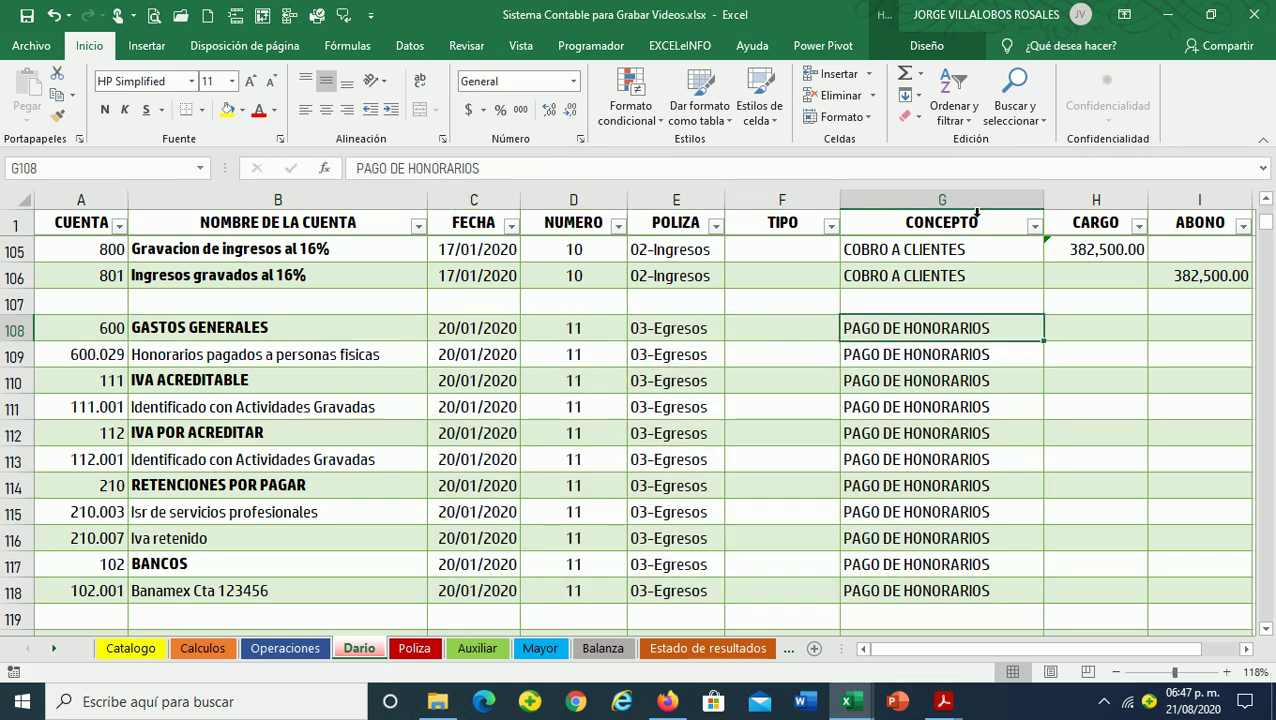
{"action": "key", "text": "Right"}
Charge the 36,000.00 fees debit in H109 of the Dario journal
{"action": "key", "text": "Down"}
{"action": "key", "text": "Left"}
{"action": "key", "text": "Right"}
{"action": "type", "text": "36"}
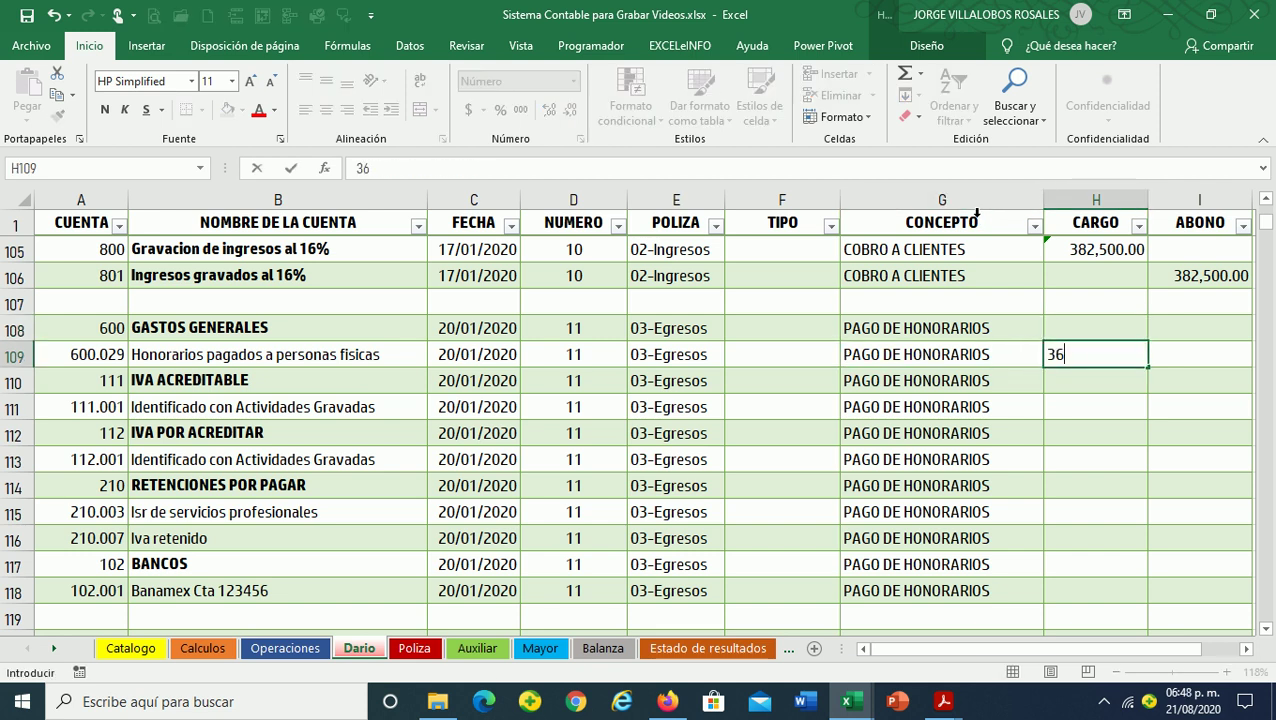
{"action": "key", "text": "Return"}
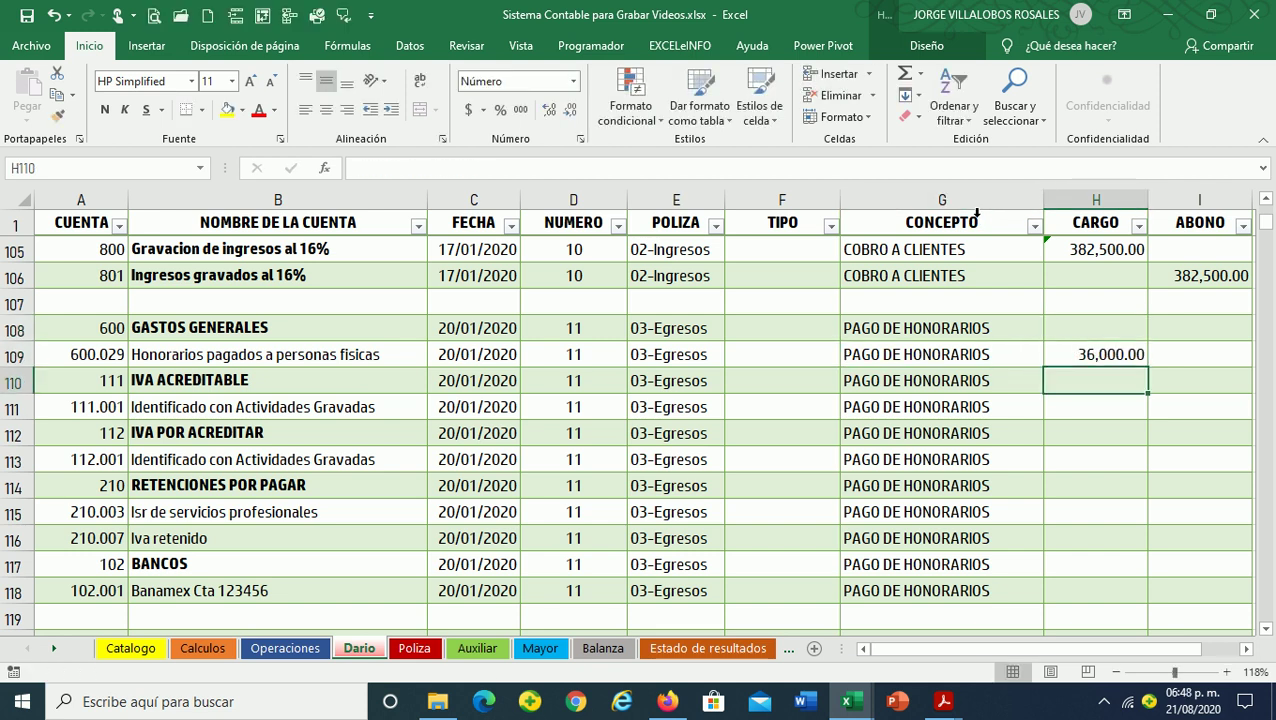
Look up the fee amount on Calculos and charge 1,920 in H111
{"action": "key", "text": "Left"}
{"action": "key", "text": "Left"}
{"action": "key", "text": "Left"}
{"action": "key", "text": "Left"}
{"action": "key", "text": "Left"}
{"action": "key", "text": "Left"}
{"action": "key", "text": "Down"}
{"action": "key", "text": "Right"}
{"action": "key", "text": "Right"}
{"action": "key", "text": "Right"}
{"action": "key", "text": "Right"}
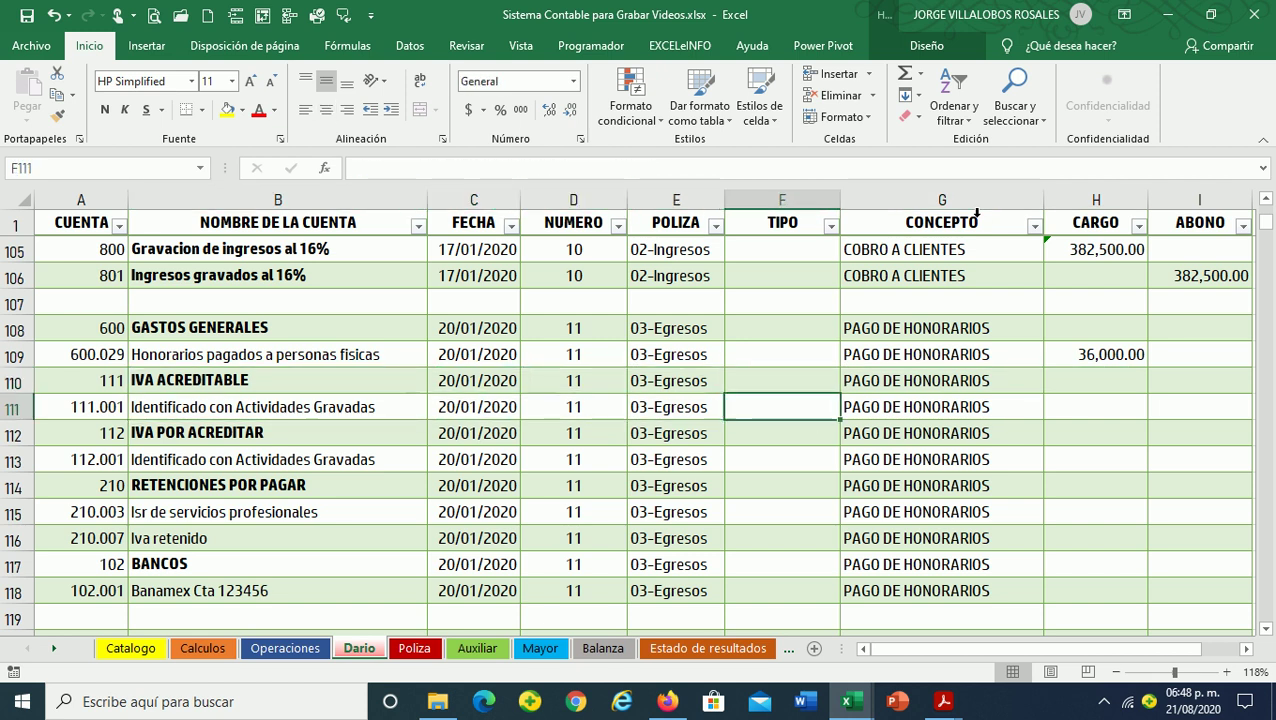
{"action": "key", "text": "Right"}
{"action": "key", "text": "Right"}
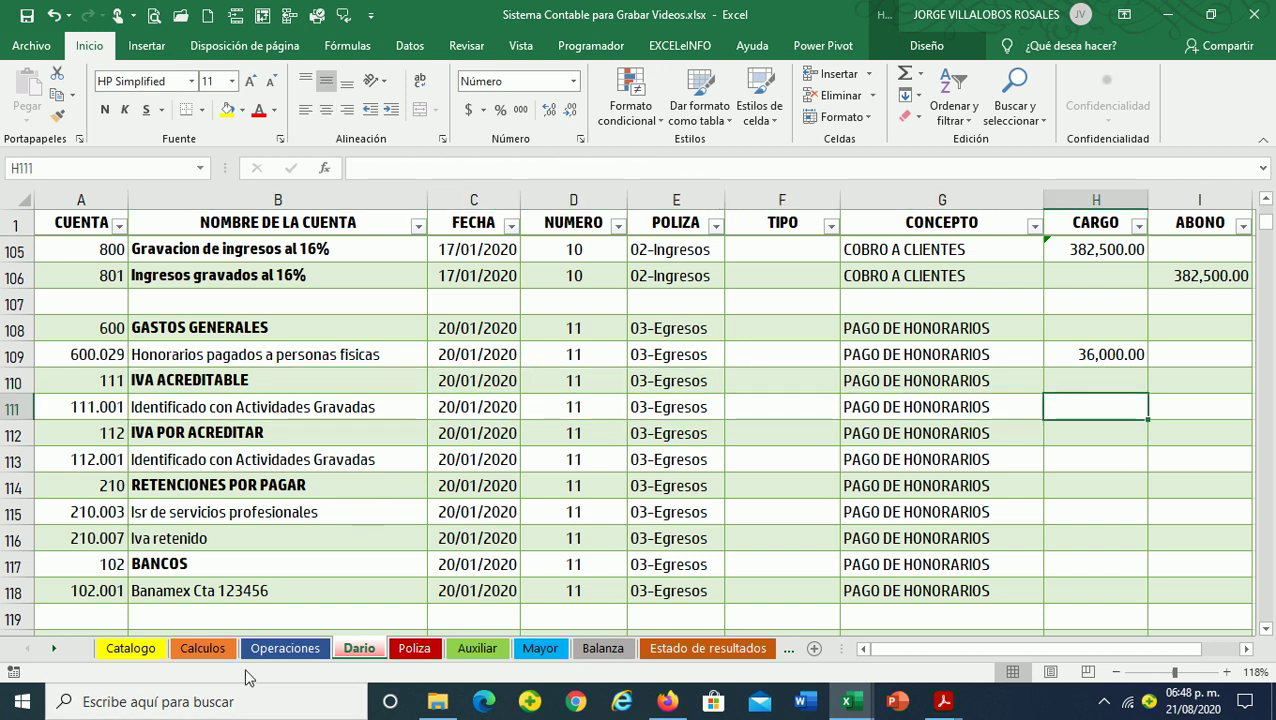
{"action": "left_click", "coordinate": [217, 648]}
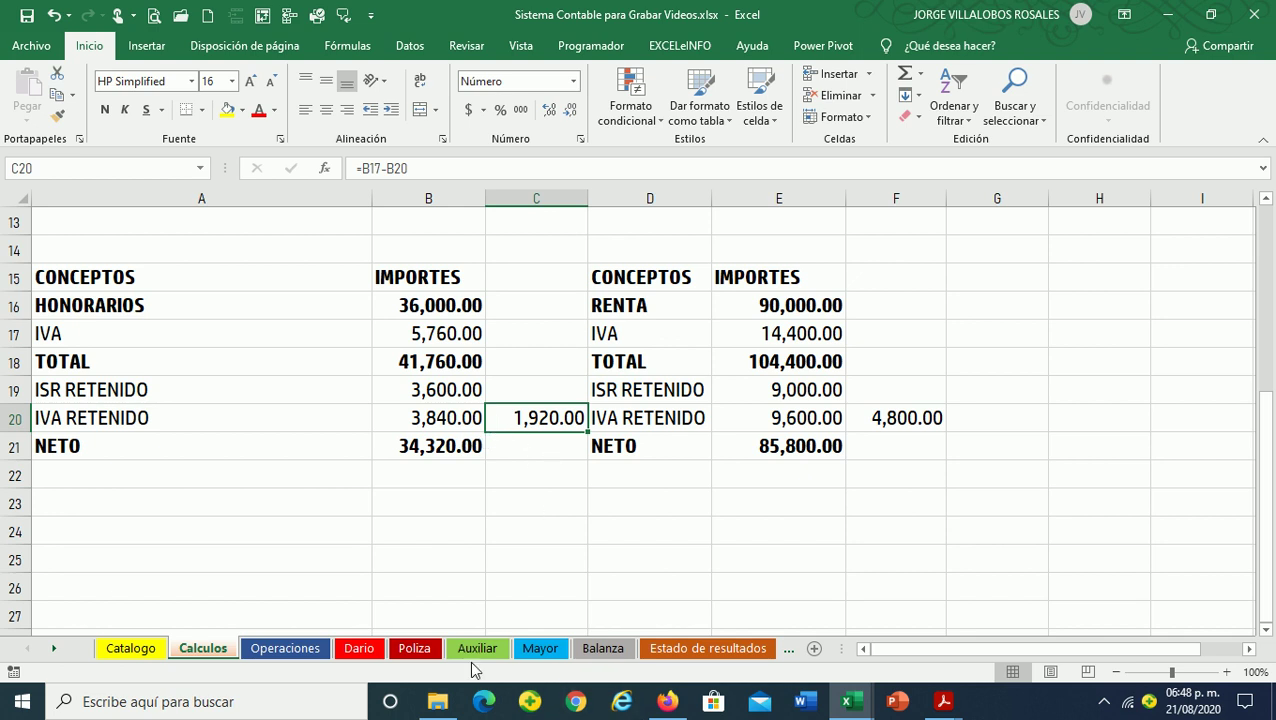
{"action": "left_click", "coordinate": [360, 648]}
{"action": "type", "text": "192"}
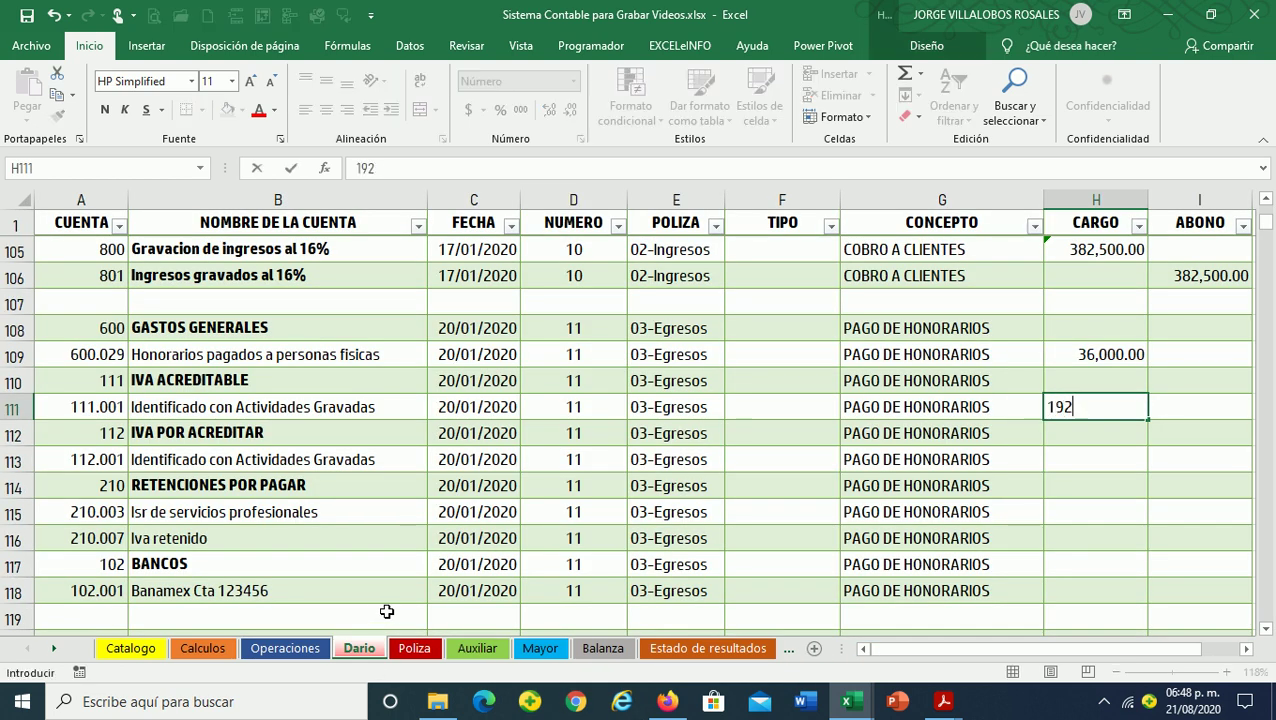
{"action": "key", "text": "Return"}
Check the IVA RETENIDO amount on Calculos and charge 3,840 in H113
{"action": "key", "text": "Left"}
{"action": "key", "text": "Left"}
{"action": "key", "text": "Left"}
{"action": "key", "text": "Left"}
{"action": "key", "text": "Left"}
{"action": "key", "text": "Left"}
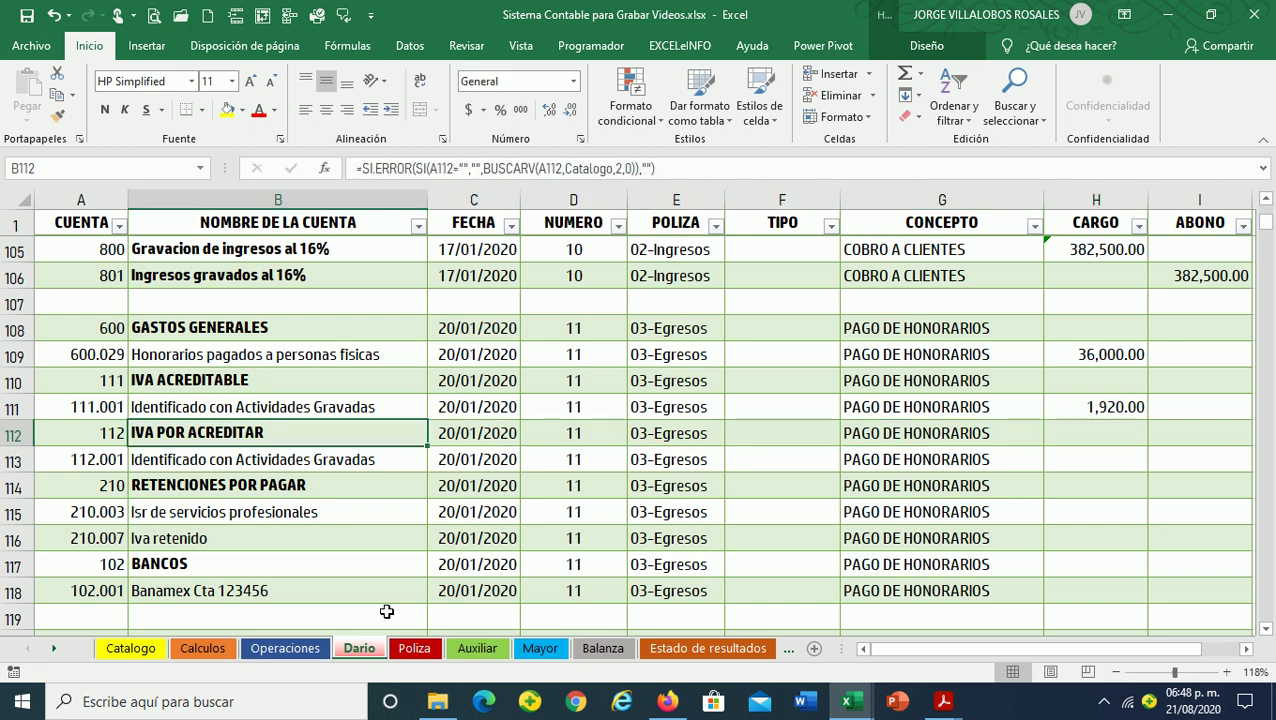
{"action": "key", "text": "Down"}
{"action": "key", "text": "Right"}
{"action": "key", "text": "Right"}
{"action": "key", "text": "Right"}
{"action": "key", "text": "Right"}
{"action": "key", "text": "Right"}
{"action": "key", "text": "Right"}
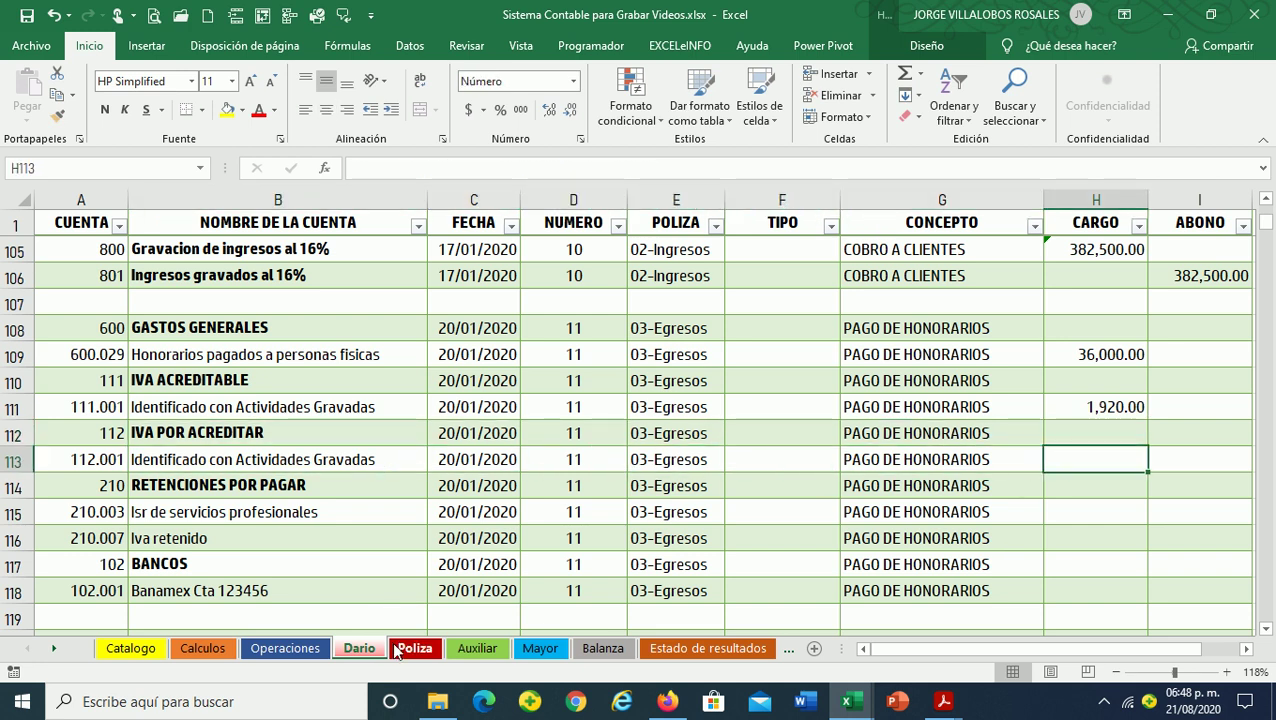
{"action": "left_click", "coordinate": [150, 650]}
{"action": "left_click", "coordinate": [200, 648]}
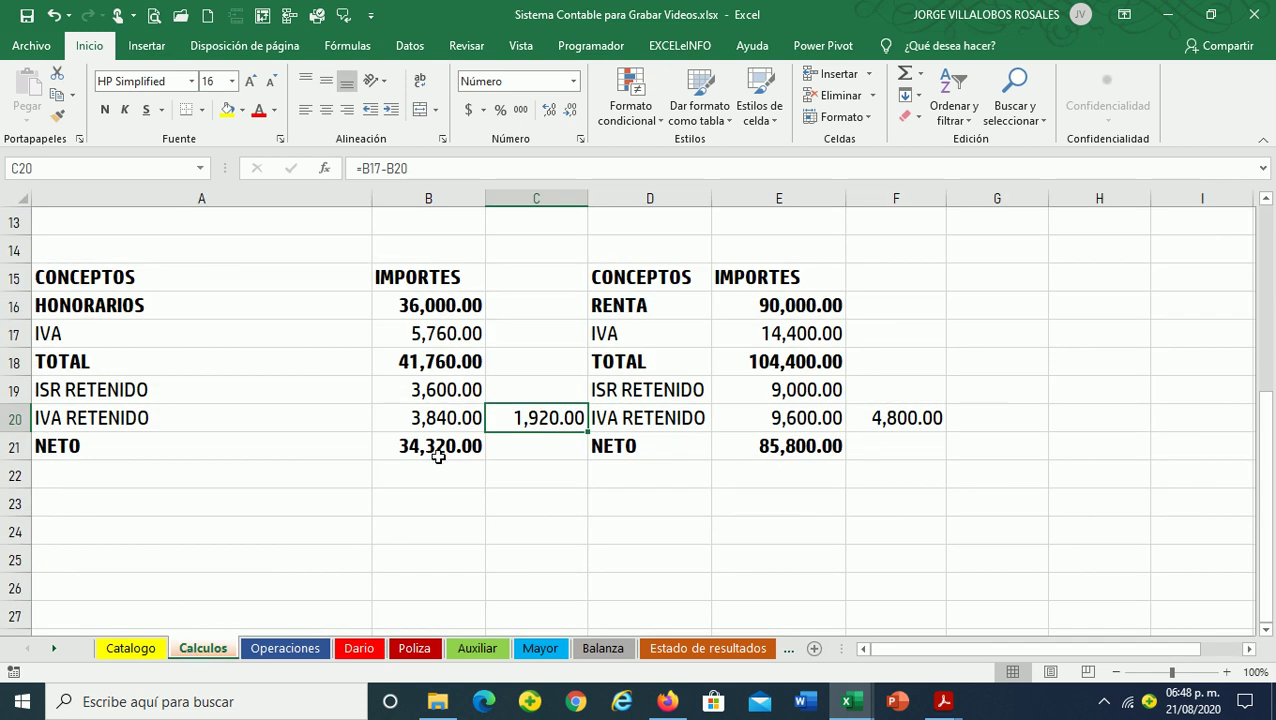
{"action": "left_click", "coordinate": [437, 417]}
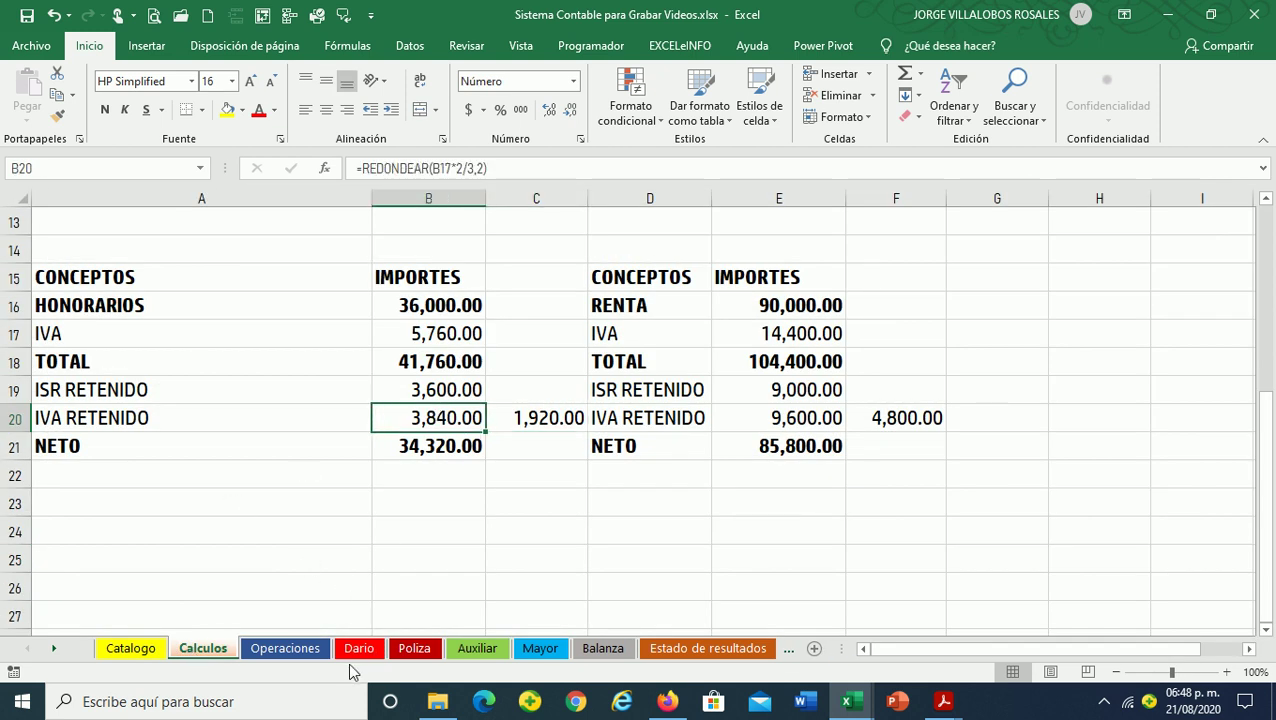
{"action": "left_click", "coordinate": [358, 648]}
{"action": "type", "text": "3,84"}
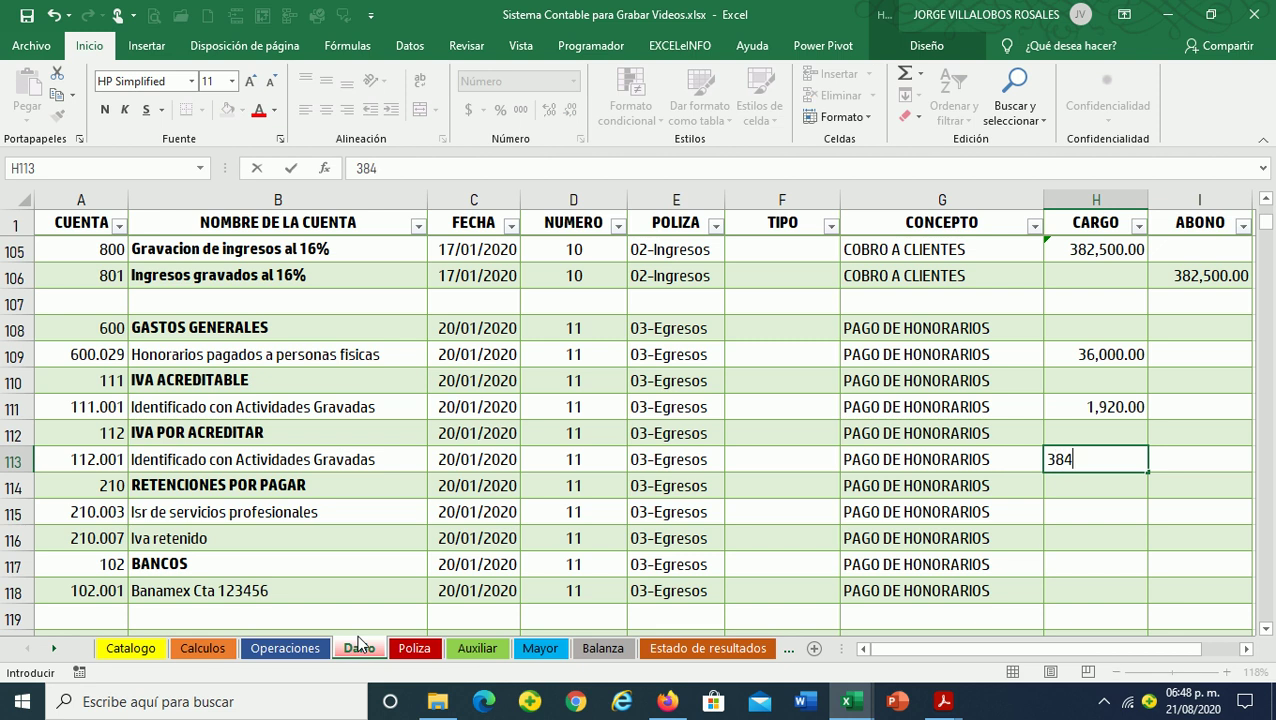
{"action": "type", "text": "0"}
{"action": "key", "text": "Return"}
Credit 3,600 in I115 and 3,840 in I116
{"action": "key", "text": "Left"}
{"action": "key", "text": "Left"}
{"action": "key", "text": "Left"}
{"action": "key", "text": "Left"}
{"action": "key", "text": "Left"}
{"action": "key", "text": "Left"}
{"action": "key", "text": "Down"}
{"action": "key", "text": "Right"}
{"action": "key", "text": "Right"}
{"action": "key", "text": "Right"}
{"action": "key", "text": "Right"}
{"action": "key", "text": "Right"}
{"action": "key", "text": "Right"}
{"action": "key", "text": "Right"}
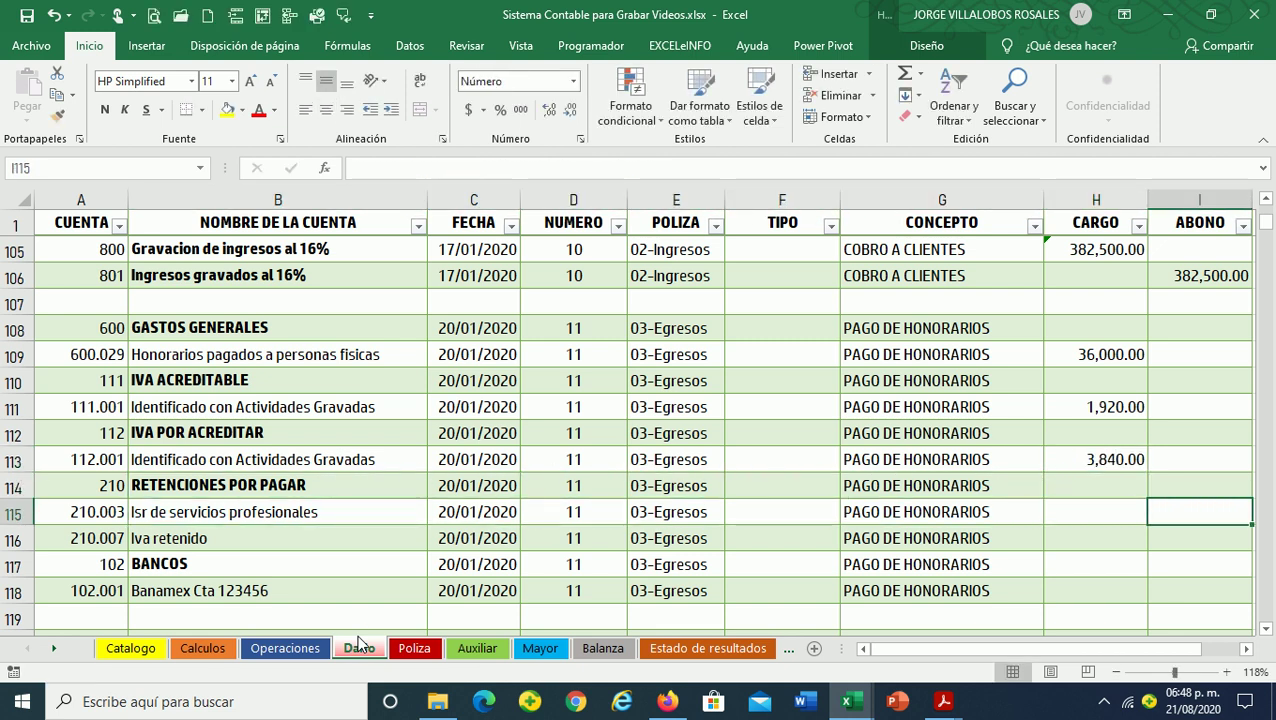
{"action": "type", "text": "3,60"}
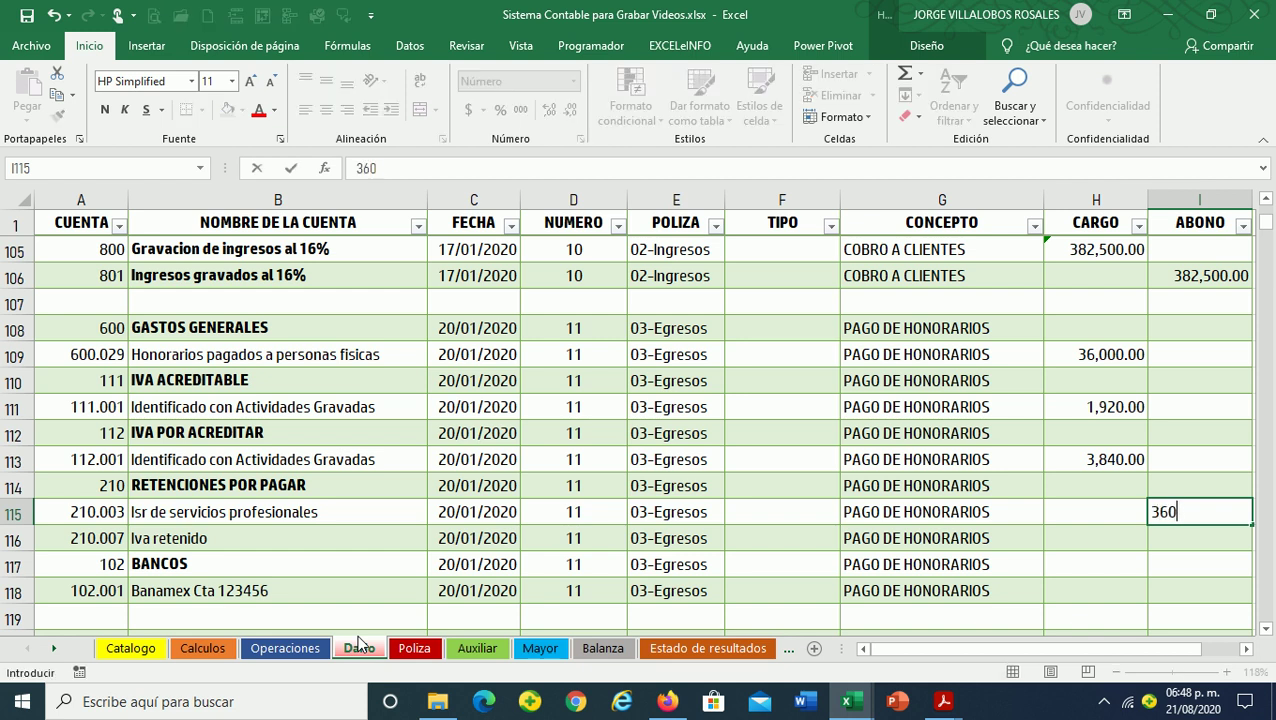
{"action": "type", "text": "0"}
{"action": "key", "text": "Return"}
{"action": "key", "text": "Left"}
{"action": "key", "text": "Right"}
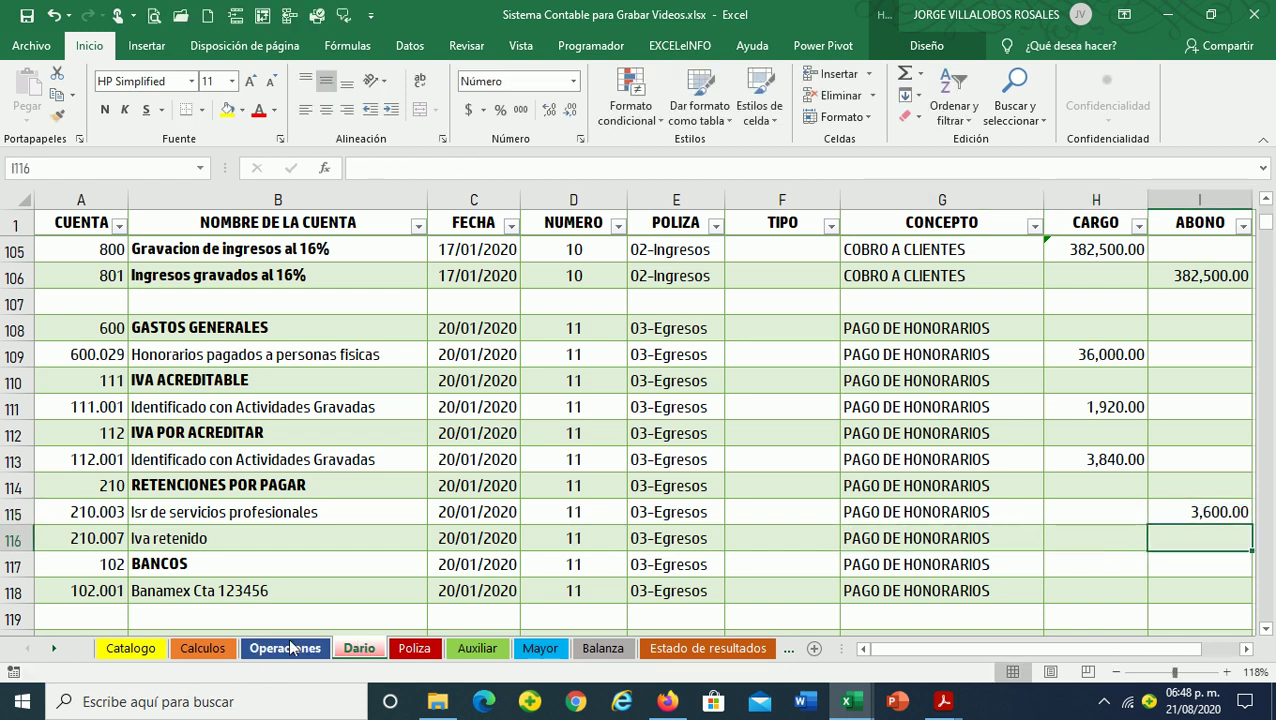
{"action": "type", "text": "3840"}
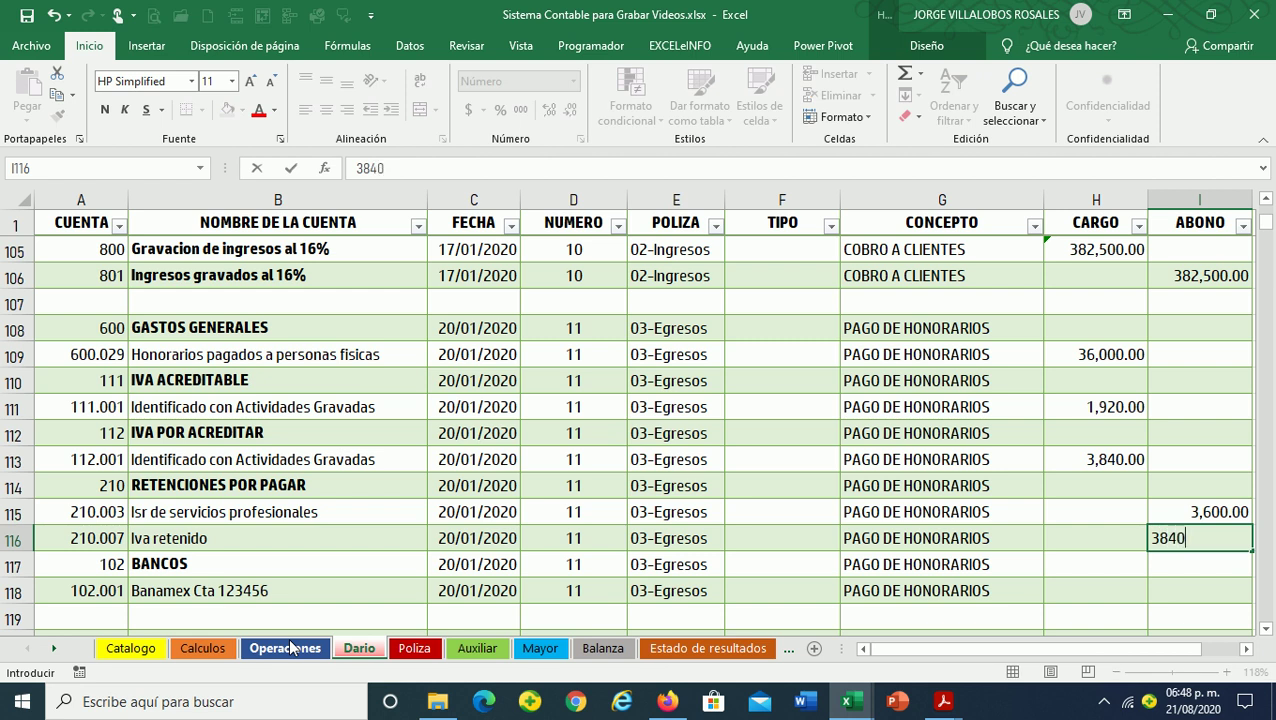
{"action": "key", "text": "Return"}
Check the NETO amount on Calculos and credit 34,320 in I118
{"action": "key", "text": "Left"}
{"action": "key", "text": "Down"}
{"action": "key", "text": "Right"}
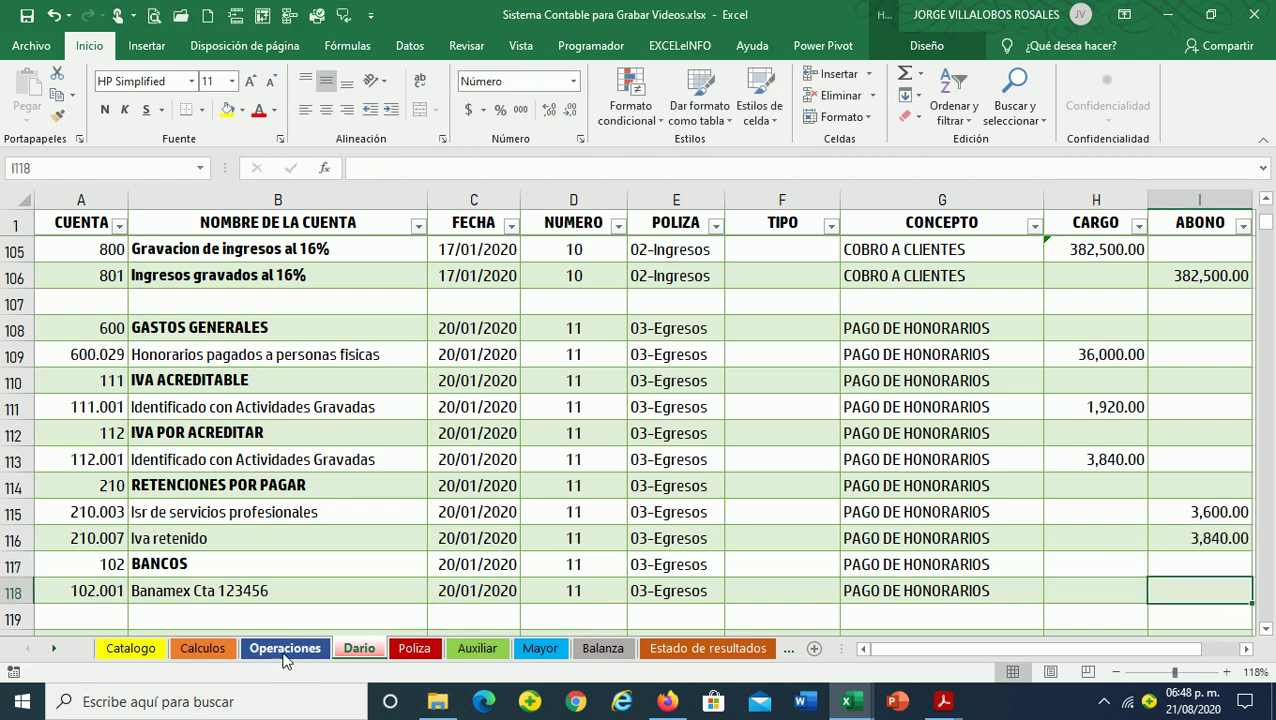
{"action": "left_click", "coordinate": [202, 648]}
{"action": "left_click", "coordinate": [410, 450]}
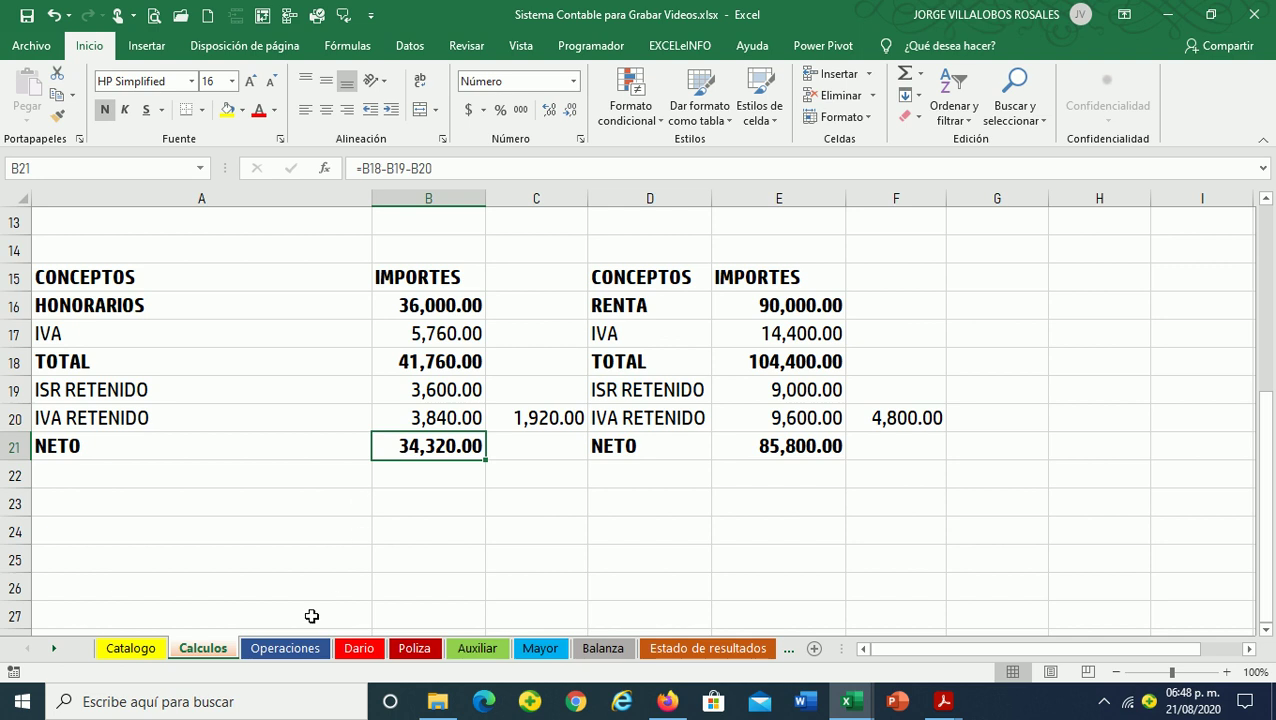
{"action": "left_click", "coordinate": [356, 650]}
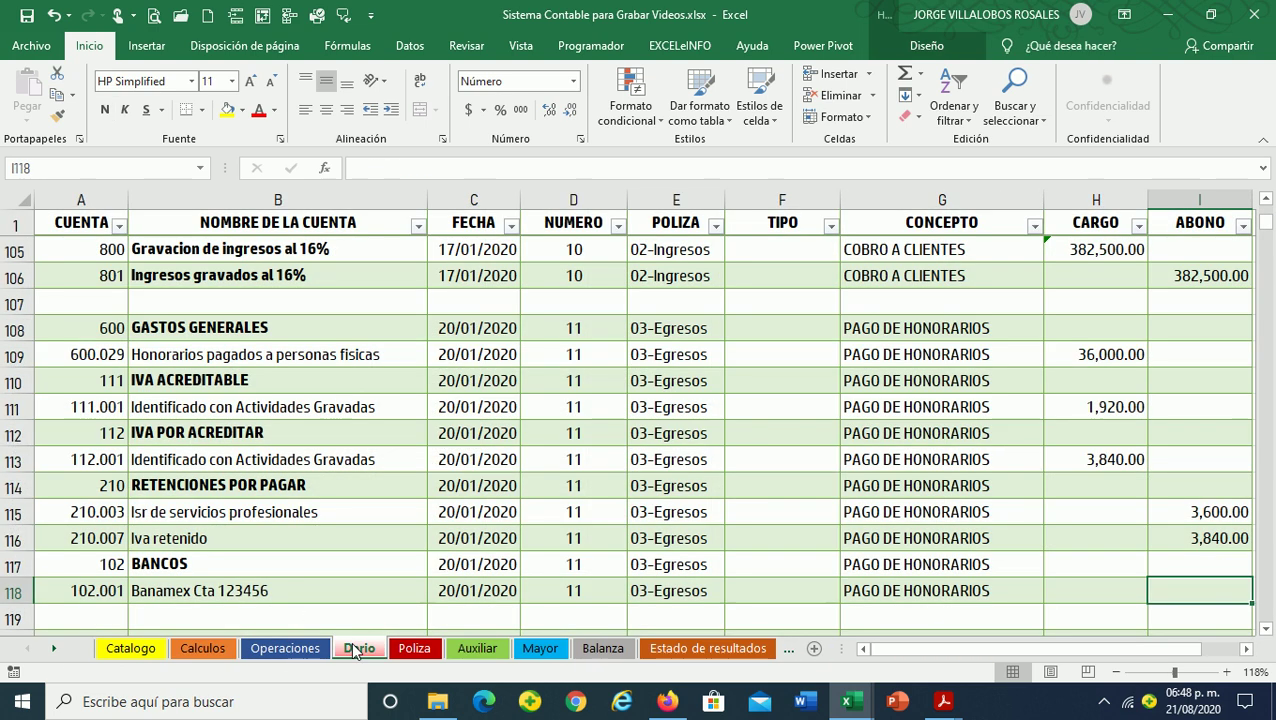
{"action": "type", "text": "34"}
{"action": "key", "text": "Return"}
Enter account 900 in A119
{"action": "key", "text": "Up"}
{"action": "key", "text": "Left"}
{"action": "key", "text": "Left"}
{"action": "key", "text": "Left"}
{"action": "key", "text": "Left"}
{"action": "key", "text": "Left"}
{"action": "key", "text": "Left"}
{"action": "key", "text": "Left"}
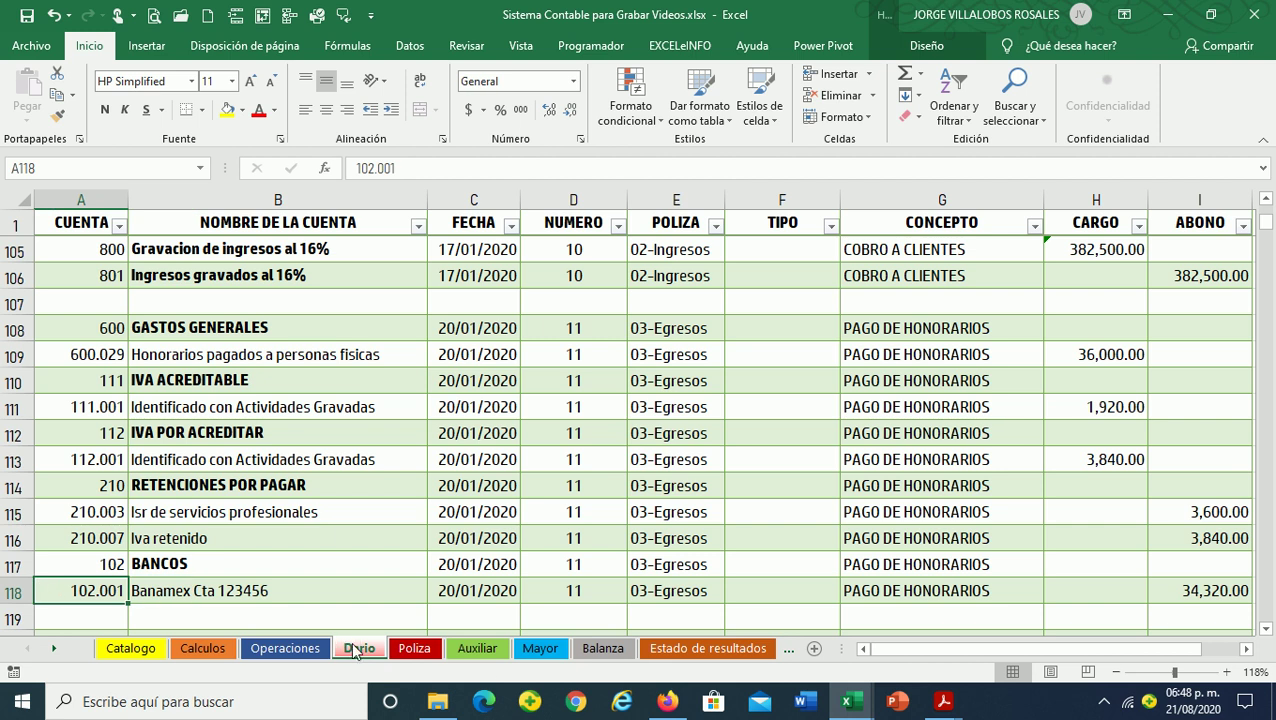
{"action": "key", "text": "Down"}
{"action": "key", "text": "Down"}
{"action": "key", "text": "Up"}
{"action": "type", "text": "900"}
{"action": "key", "text": "Return"}
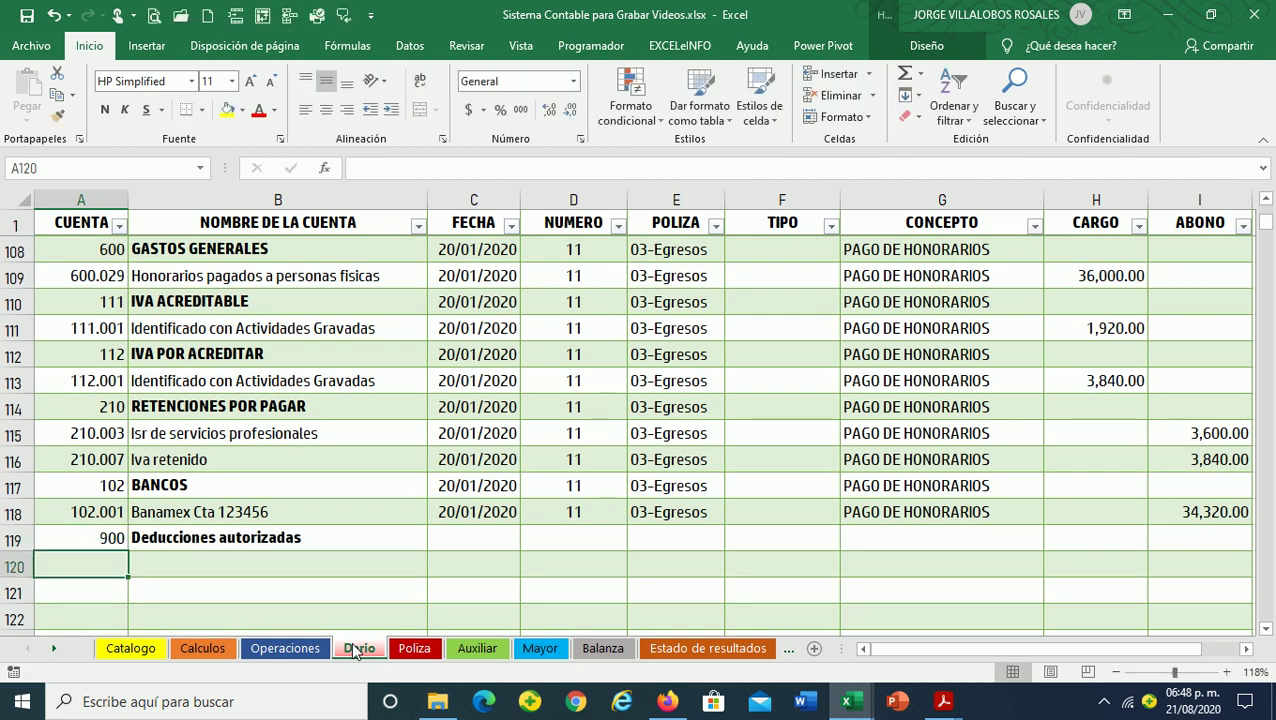
Enter account 901 in A120, charge 36,000 in H119 and credit 36,000 in I120
{"action": "type", "text": "901"}
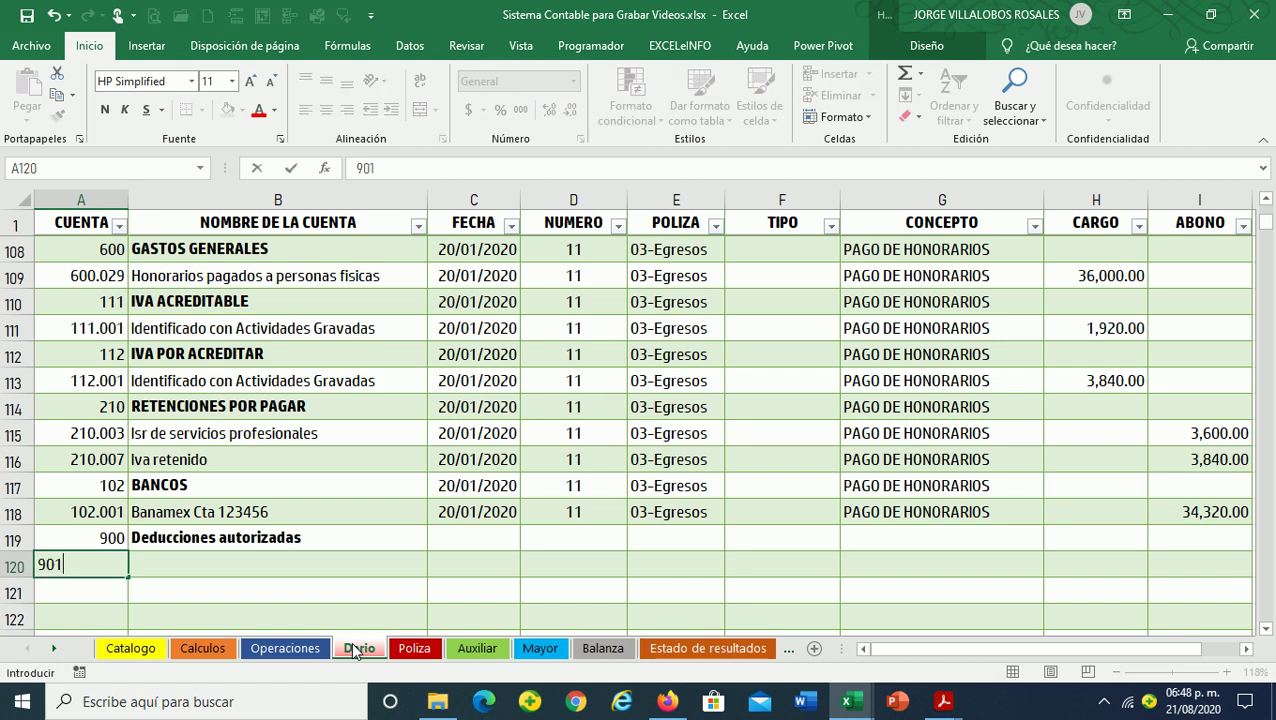
{"action": "key", "text": "Return"}
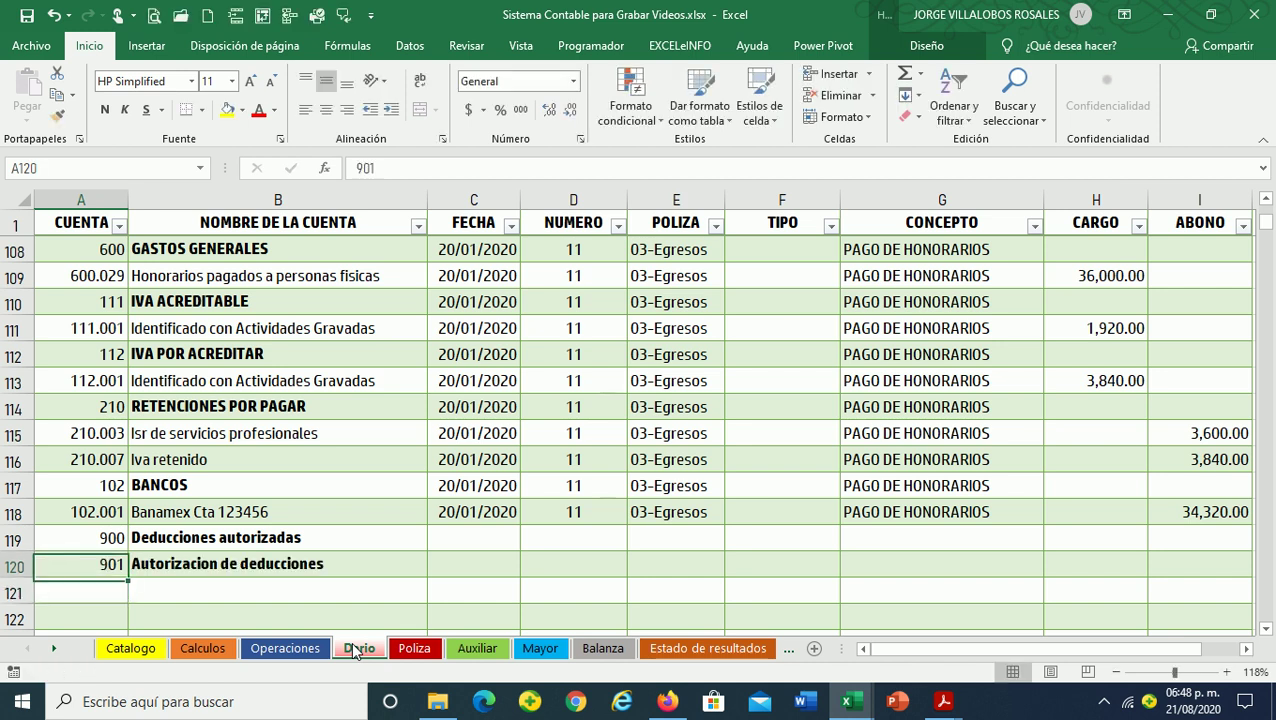
{"action": "key", "text": "Up"}
{"action": "key", "text": "Up"}
{"action": "key", "text": "Right"}
{"action": "key", "text": "Right"}
{"action": "key", "text": "Right"}
{"action": "key", "text": "Right"}
{"action": "key", "text": "Right"}
{"action": "key", "text": "Right"}
{"action": "key", "text": "Right"}
{"action": "type", "text": "36,000"}
{"action": "key", "text": "Return"}
{"action": "key", "text": "Right"}
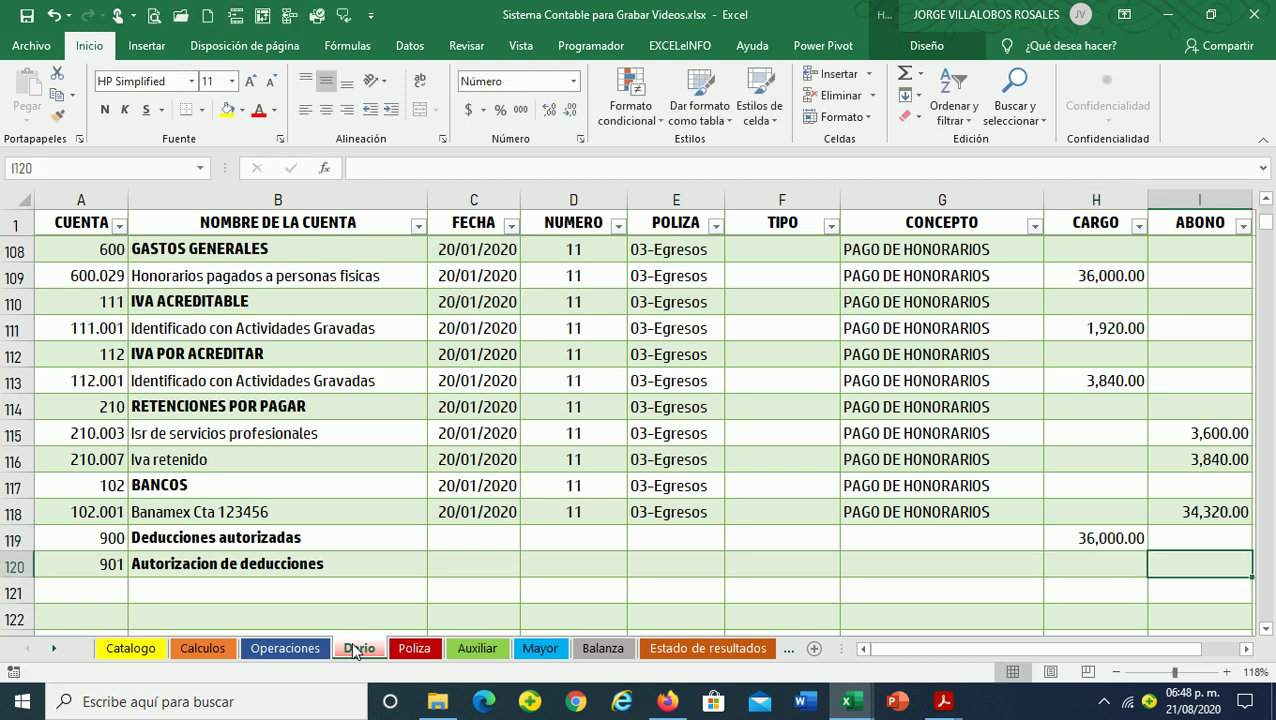
{"action": "type", "text": "36000"}
{"action": "key", "text": "Return"}
Fill row 118's date, entry number and concept down into rows 119–120 with Ctrl+D
{"action": "key", "text": "Left"}
{"action": "key", "text": "Left"}
{"action": "key", "text": "Left"}
{"action": "key", "text": "Left"}
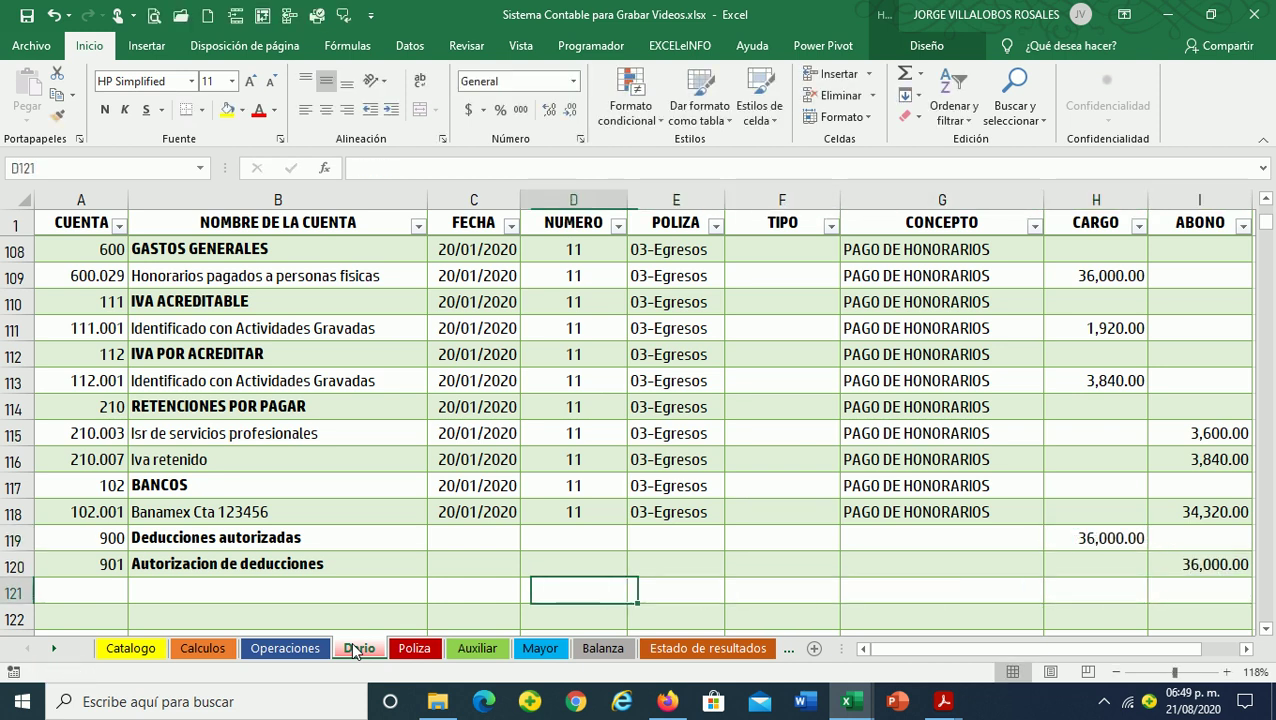
{"action": "key", "text": "Left"}
{"action": "key", "text": "Left"}
{"action": "key", "text": "Up"}
{"action": "key", "text": "Up"}
{"action": "key", "text": "Up"}
{"action": "key", "text": "shift+Right"}
{"action": "key", "text": "shift+Right"}
{"action": "key", "text": "shift+Right"}
{"action": "key", "text": "shift+Right"}
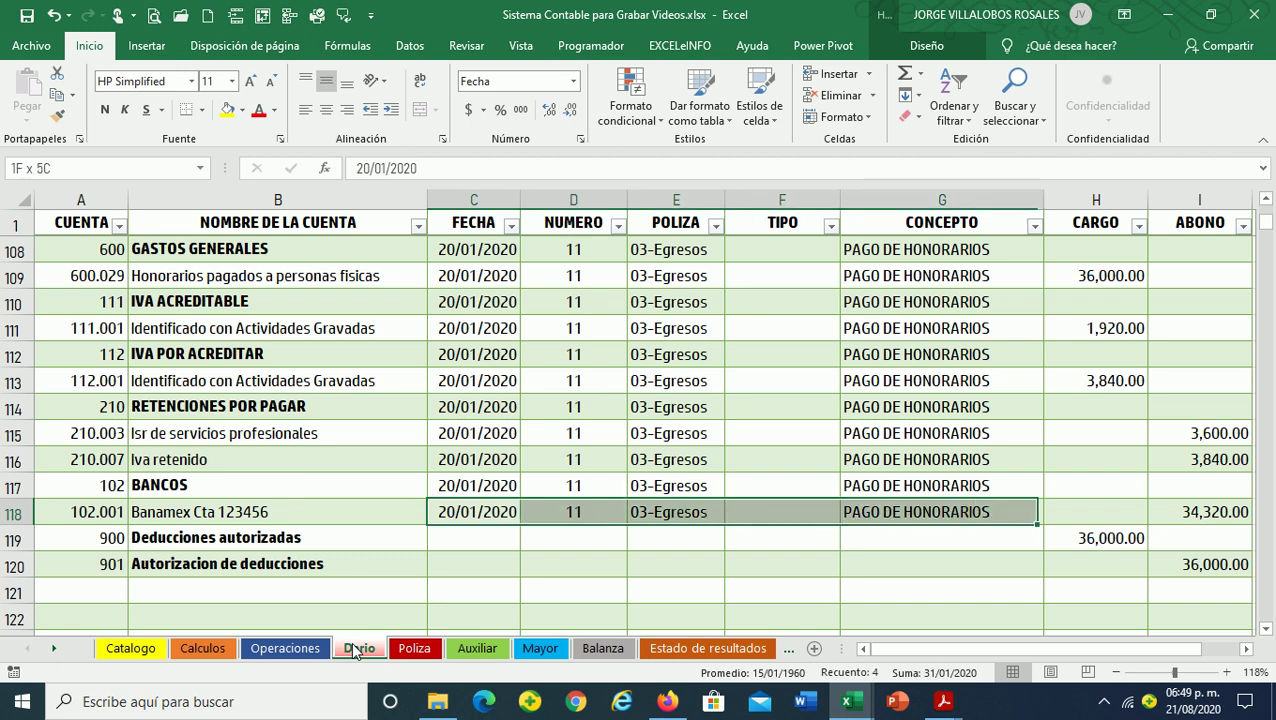
{"action": "key", "text": "shift+Down"}
{"action": "key", "text": "shift+Down"}
{"action": "key", "text": "ctrl+d"}
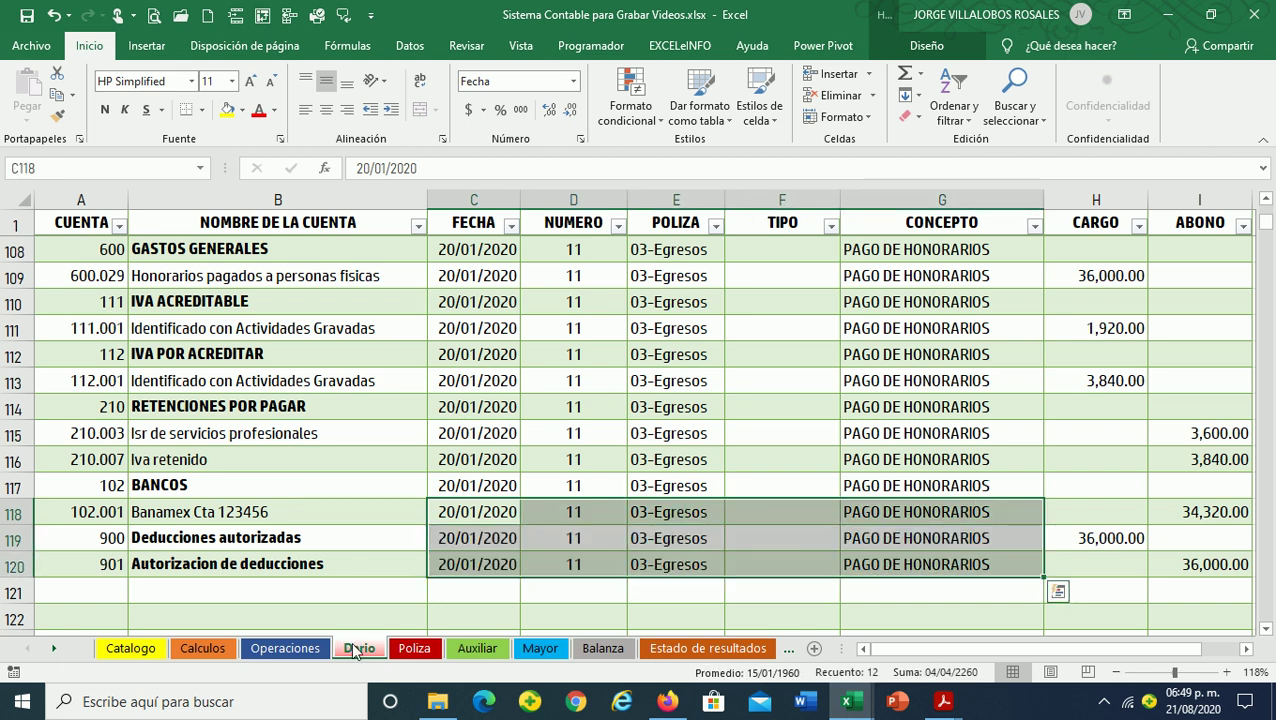
{"action": "key", "text": "Home"}
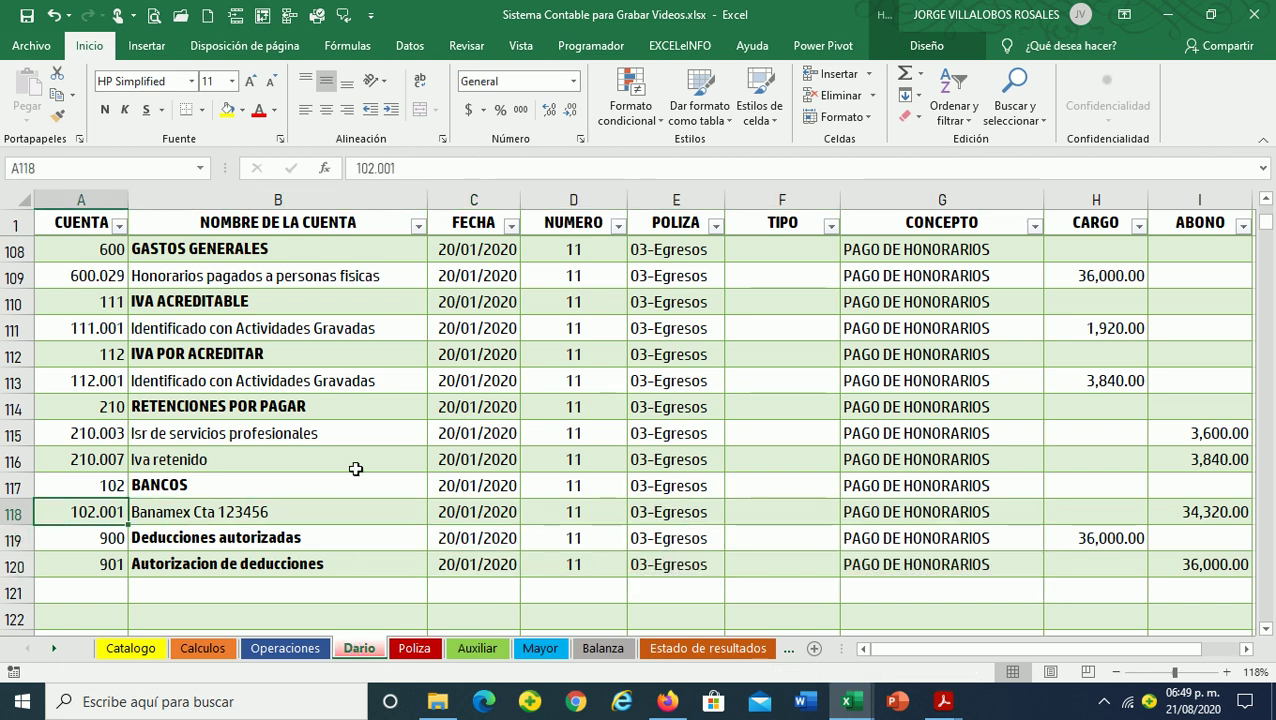
Verify the CARGO and ABONO column totals in the status bar
{"action": "scroll", "coordinate": [367, 472], "scroll_direction": "up", "scroll_amount": 1}
{"action": "scroll", "coordinate": [369, 474], "scroll_direction": "down", "scroll_amount": 1}
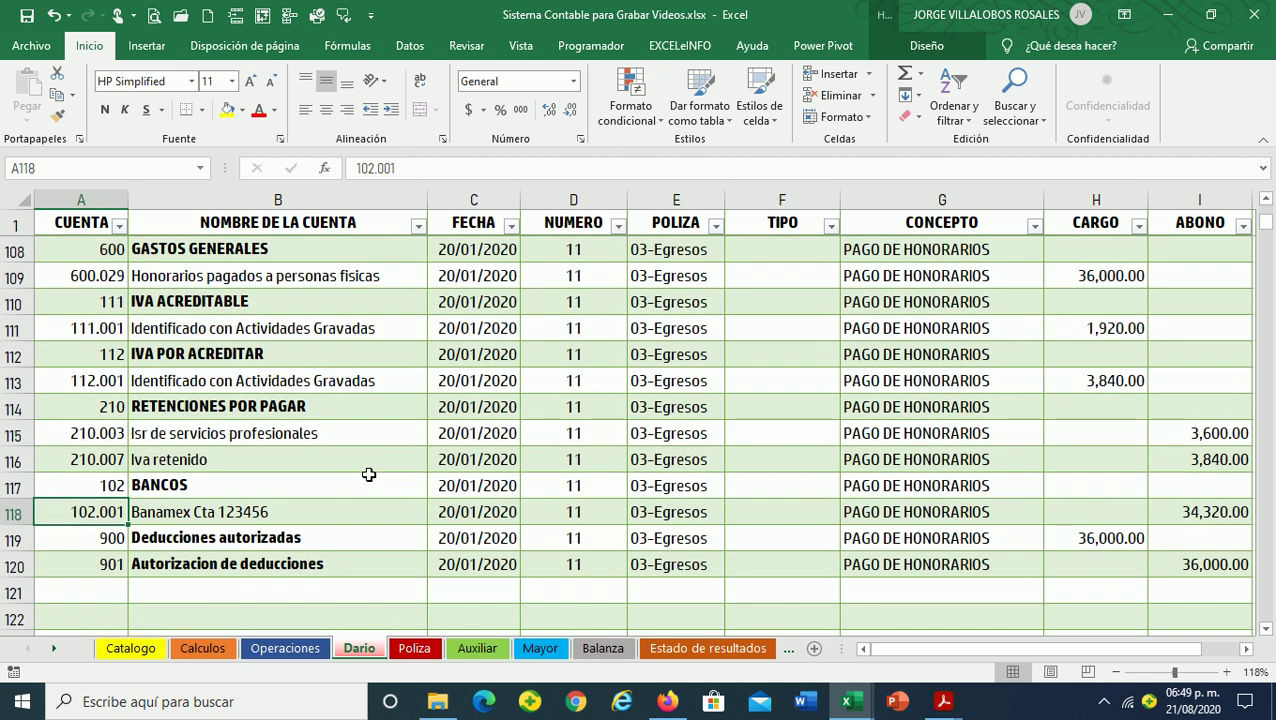
{"action": "left_click_drag", "start_coordinate": [1106, 277], "coordinate": [1101, 533]}
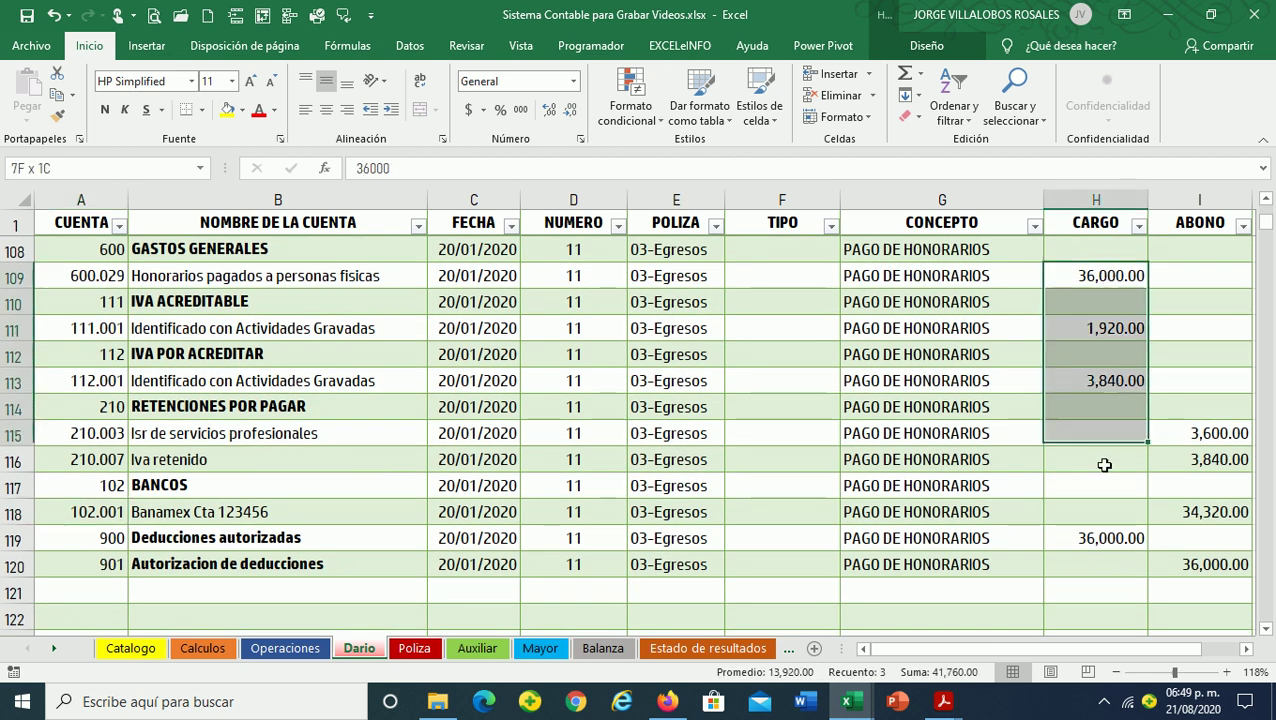
{"action": "left_click_drag", "start_coordinate": [1195, 436], "coordinate": [1193, 552]}
{"action": "left_click", "coordinate": [980, 460]}
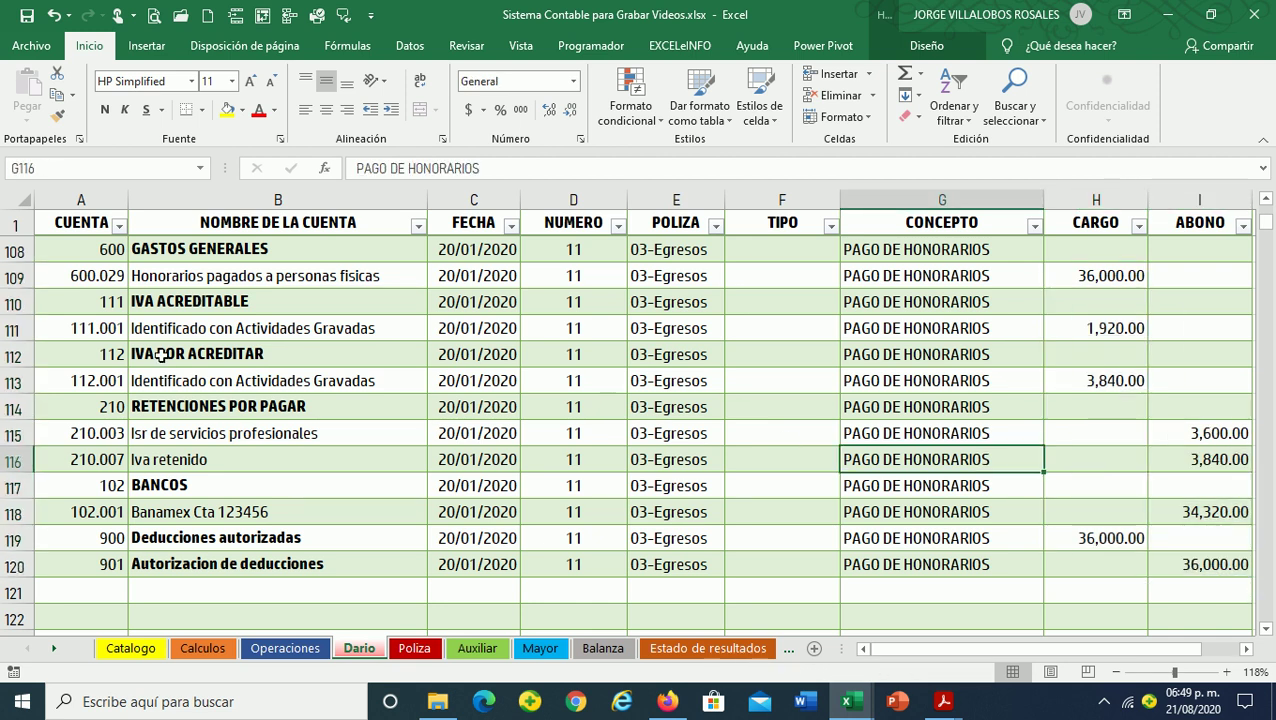
{"action": "left_click", "coordinate": [170, 301]}
{"action": "scroll", "coordinate": [230, 456], "scroll_direction": "down", "scroll_amount": 1}
{"action": "scroll", "coordinate": [230, 456], "scroll_direction": "down", "scroll_amount": 2}
{"action": "left_click", "coordinate": [119, 384]}
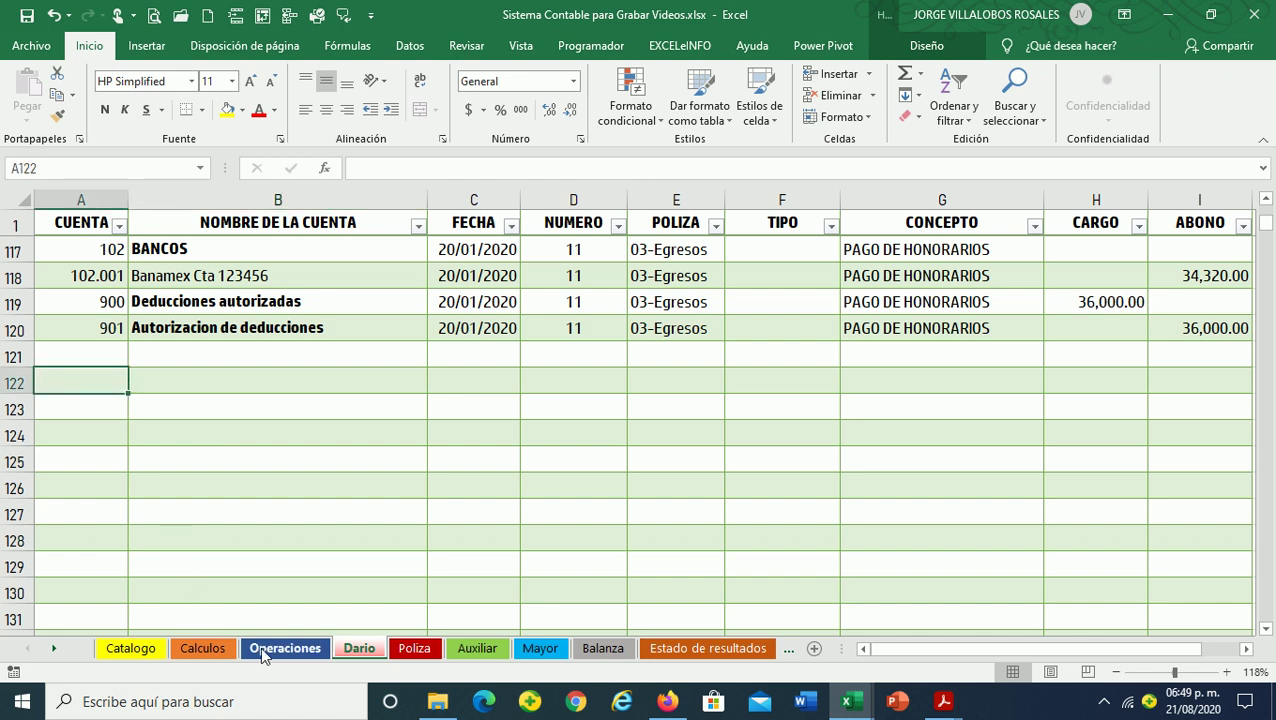
Review the next transaction on Operaciones and bold the 50,000.00 ASIMILADOS amount in Calculos B2
{"action": "left_click", "coordinate": [257, 650]}
{"action": "scroll", "coordinate": [265, 456], "scroll_direction": "down", "scroll_amount": 1}
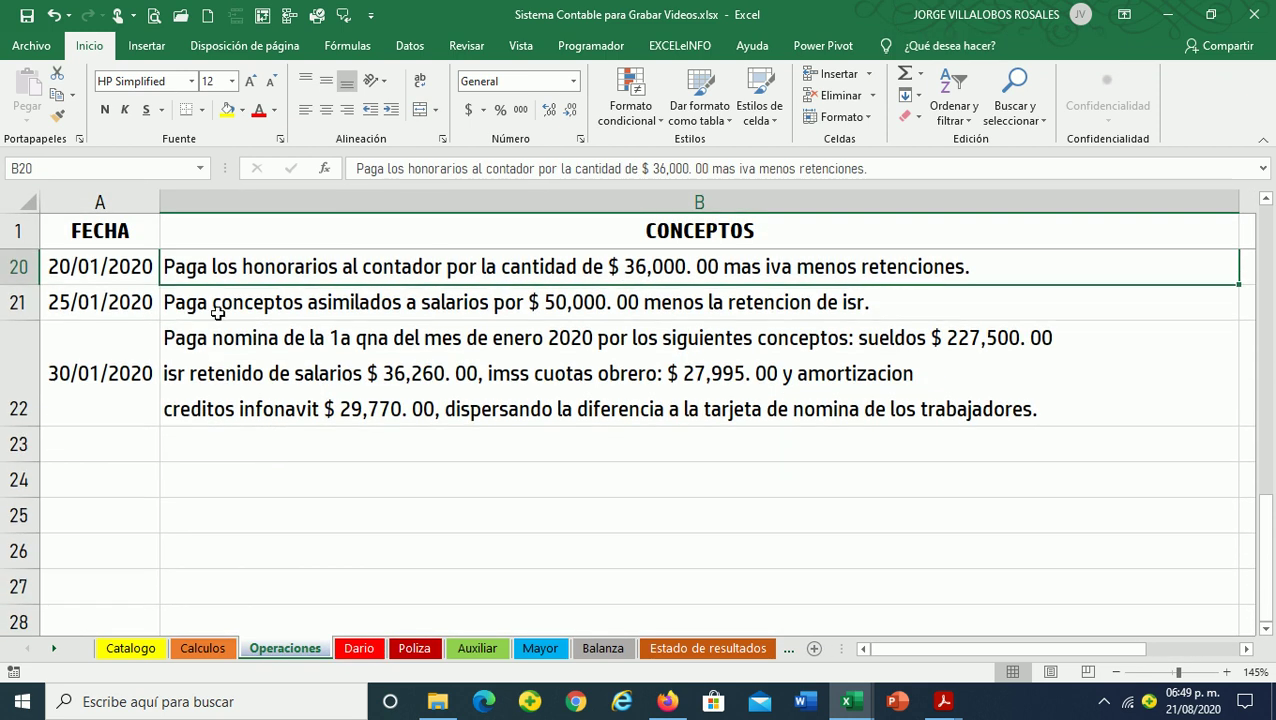
{"action": "left_click", "coordinate": [215, 309]}
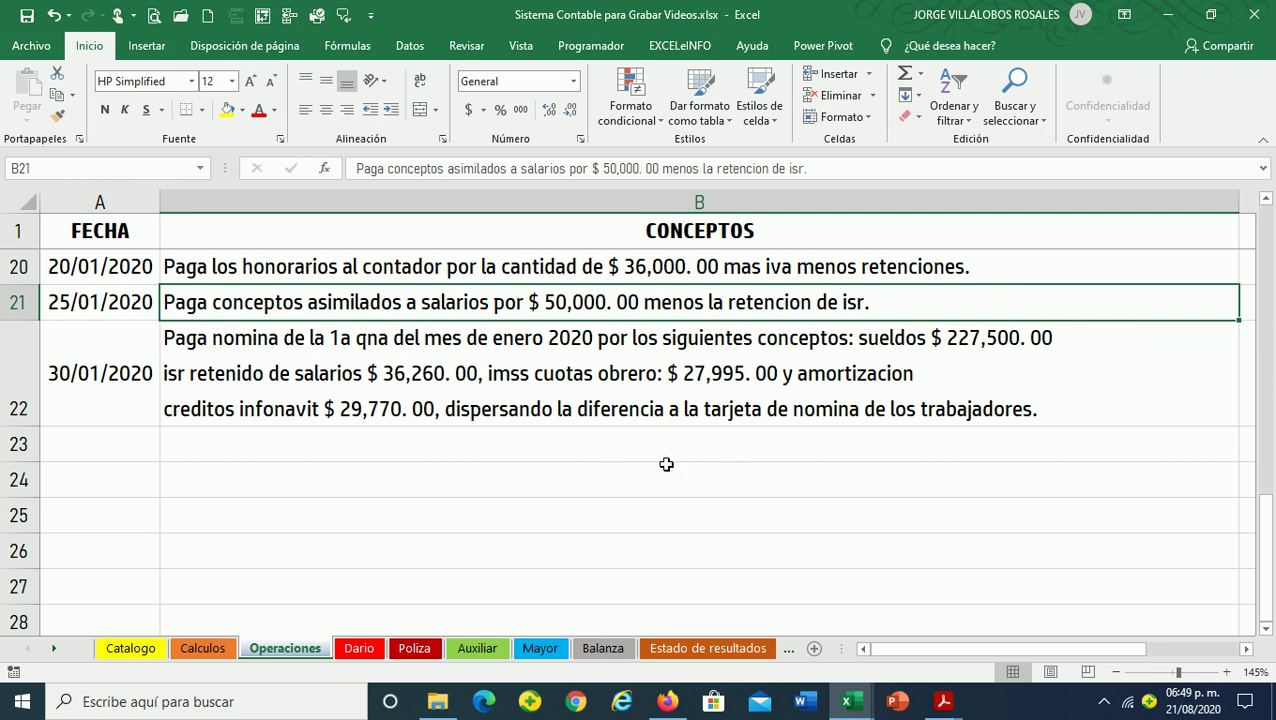
{"action": "left_click", "coordinate": [203, 648]}
{"action": "scroll", "coordinate": [358, 498], "scroll_direction": "up", "scroll_amount": 2}
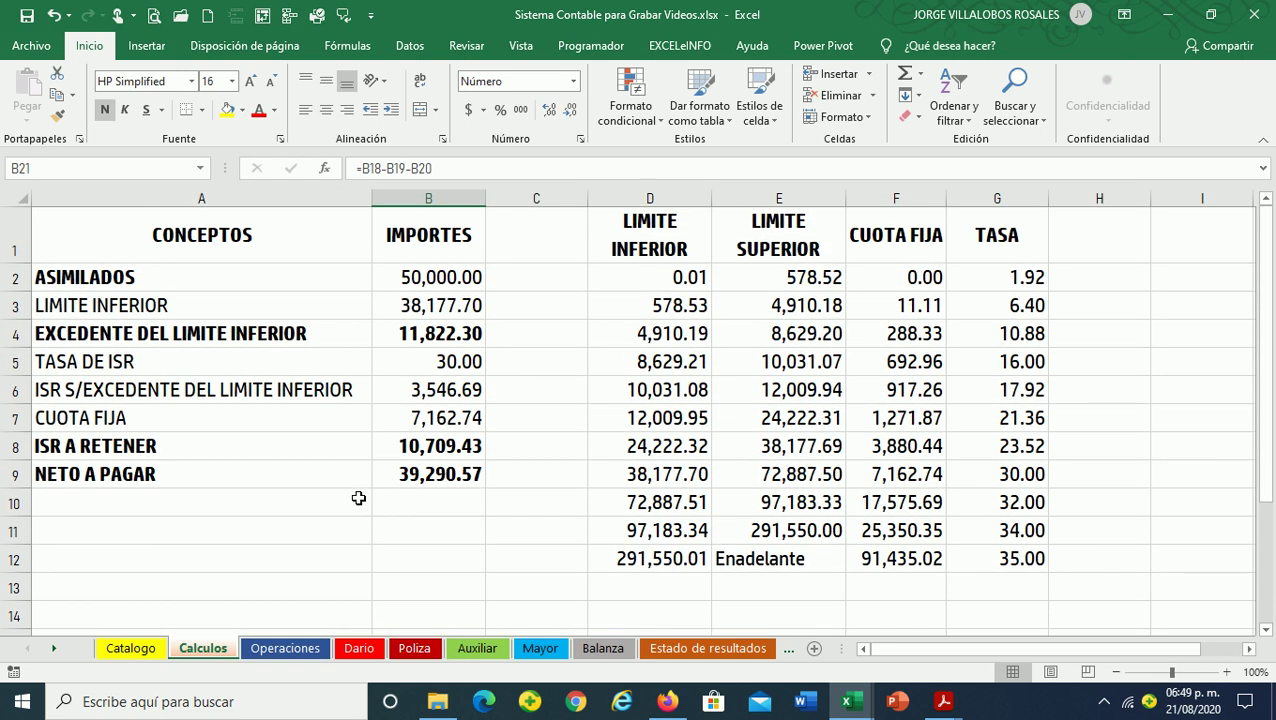
{"action": "left_click", "coordinate": [395, 278]}
{"action": "left_click_drag", "start_coordinate": [445, 278], "coordinate": [425, 283]}
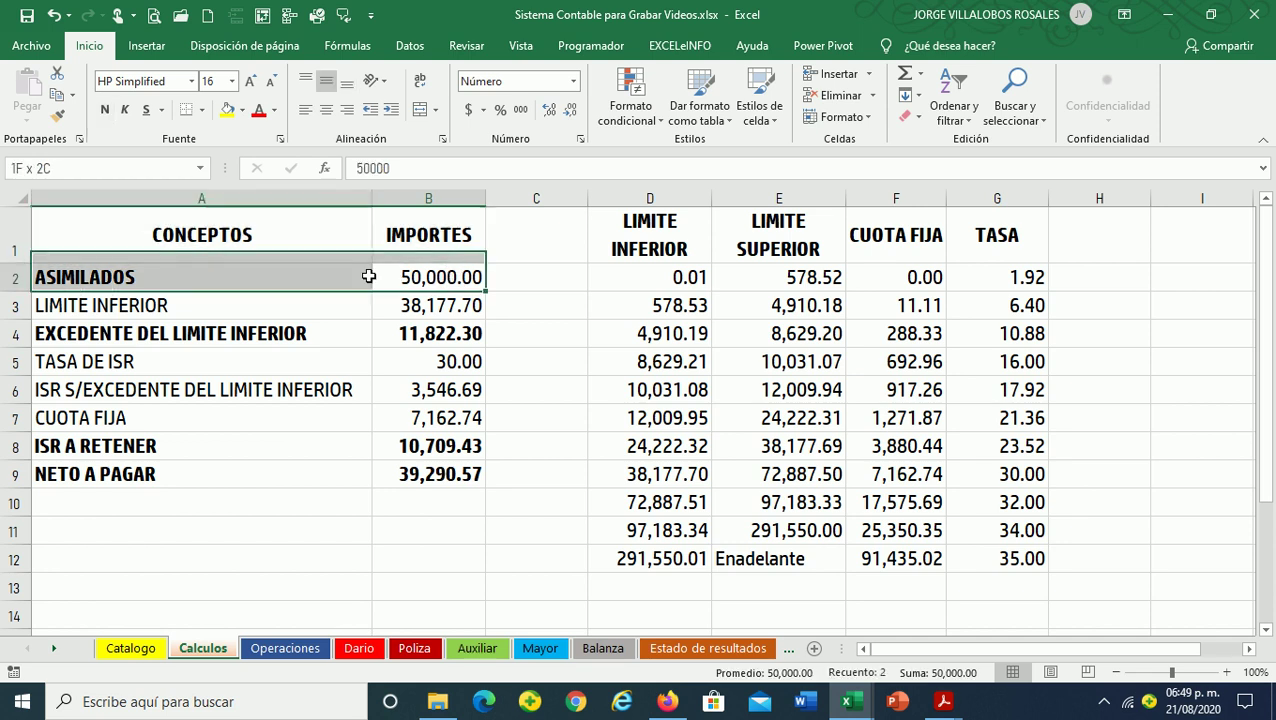
{"action": "key", "text": "ctrl+n"}
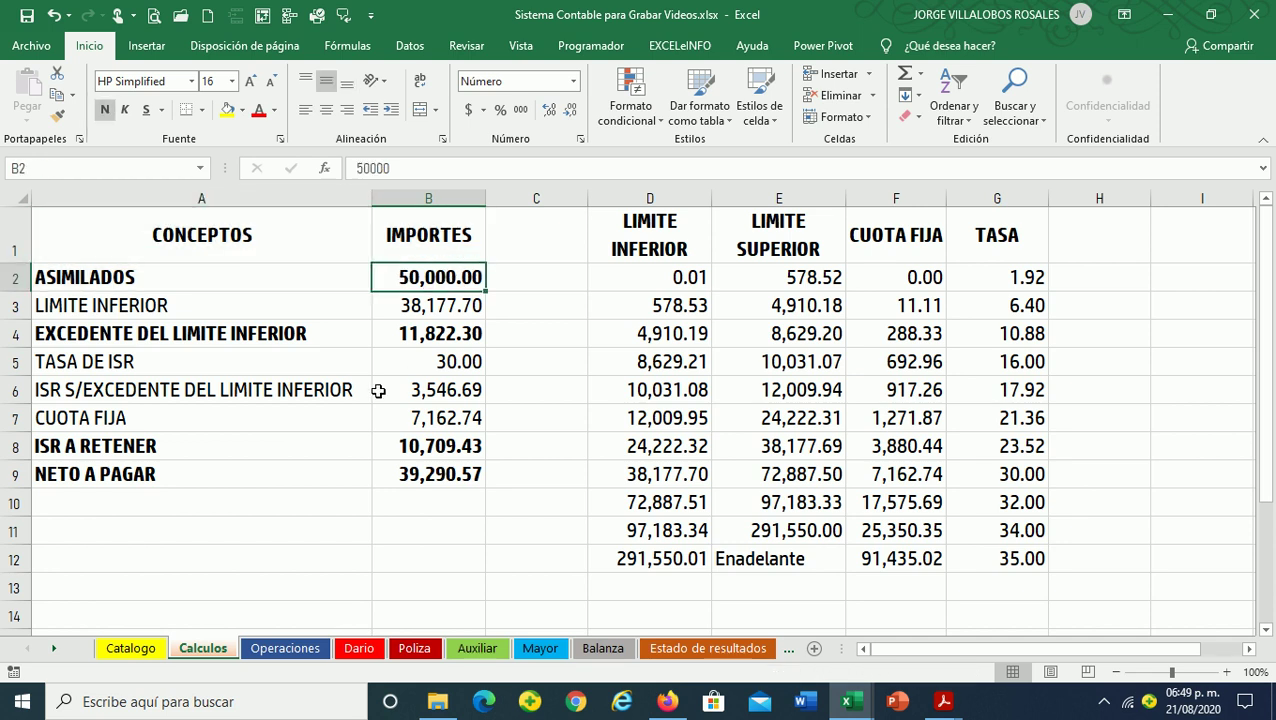
{"action": "left_click_drag", "start_coordinate": [190, 446], "coordinate": [405, 446]}
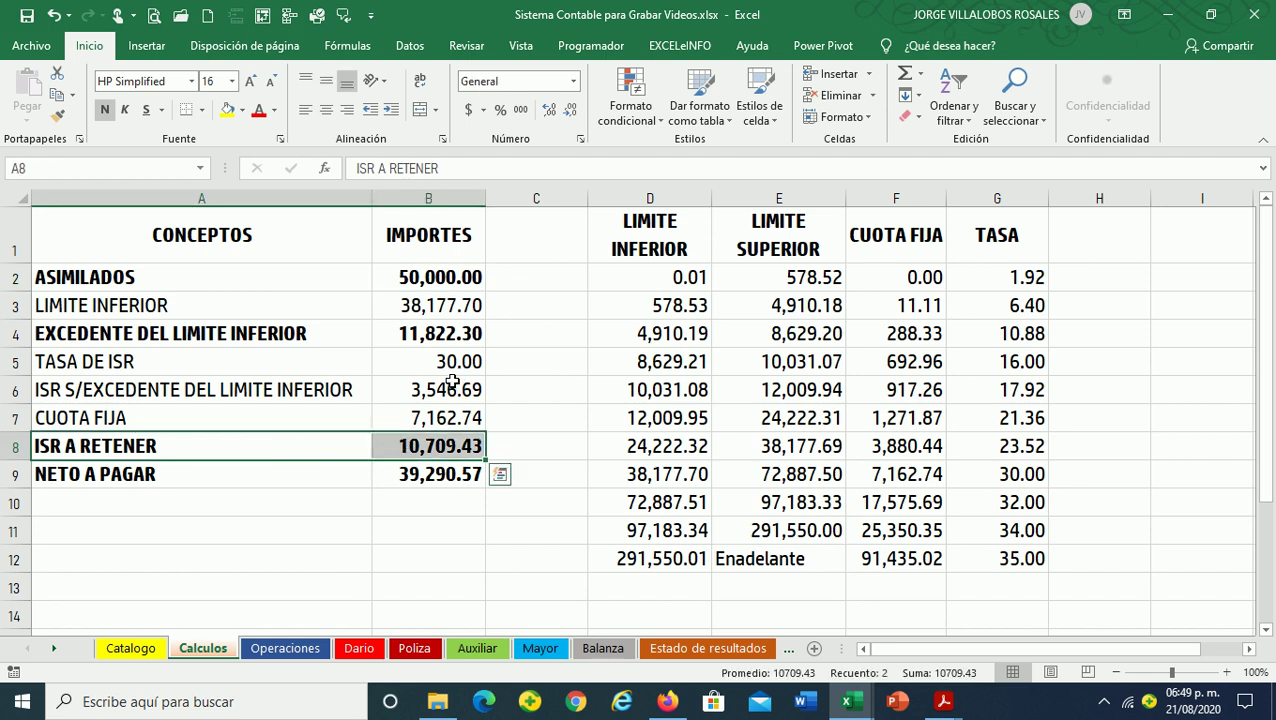
{"action": "left_click", "coordinate": [362, 396]}
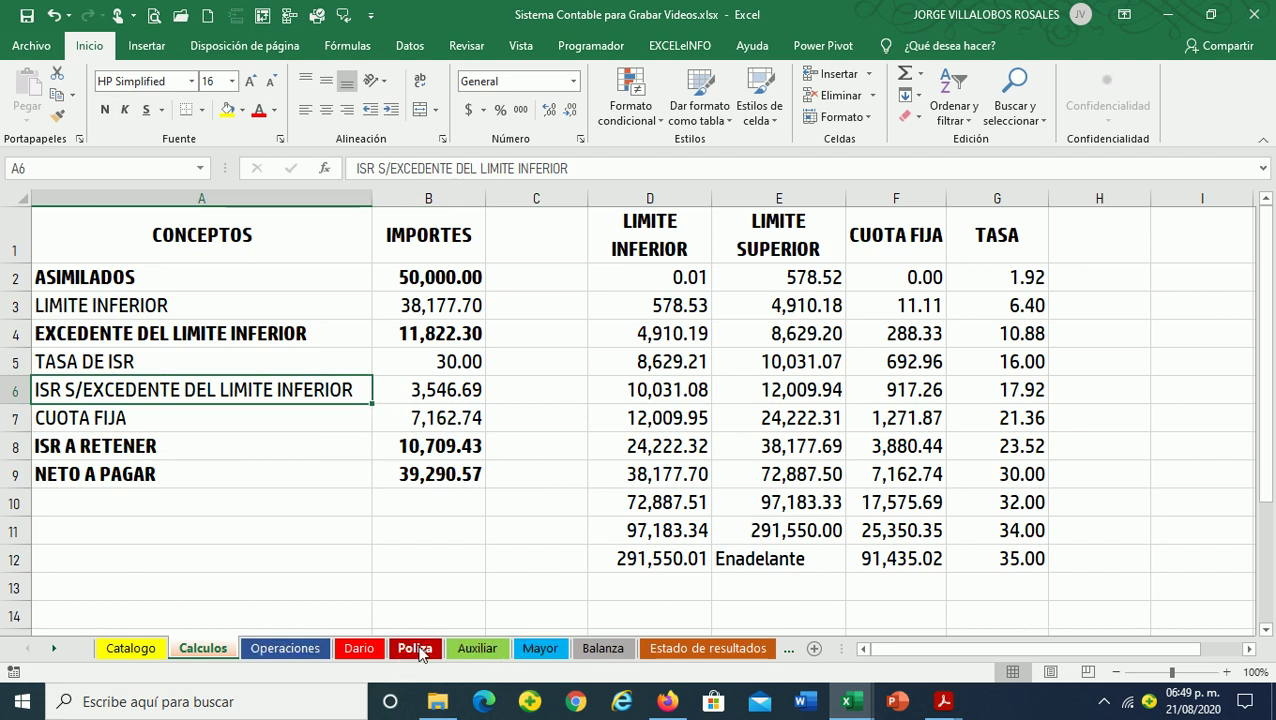
Scroll the Catalogo to account 600.028 Asimilados a salarios
{"action": "left_click", "coordinate": [163, 649]}
{"action": "scroll", "coordinate": [274, 570], "scroll_direction": "down", "scroll_amount": 4}
{"action": "scroll", "coordinate": [276, 576], "scroll_direction": "down", "scroll_amount": 6}
{"action": "scroll", "coordinate": [276, 576], "scroll_direction": "down", "scroll_amount": 5}
{"action": "scroll", "coordinate": [276, 576], "scroll_direction": "down", "scroll_amount": 3}
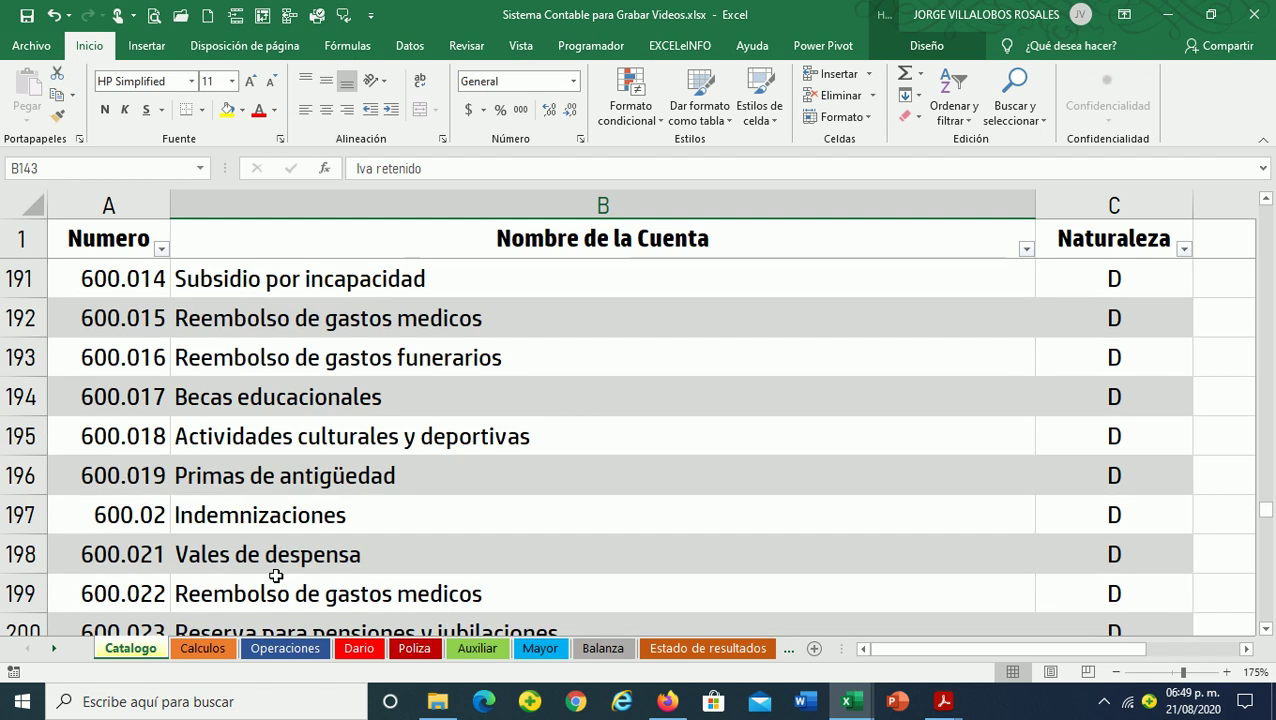
{"action": "scroll", "coordinate": [276, 576], "scroll_direction": "down", "scroll_amount": 1}
{"action": "scroll", "coordinate": [276, 576], "scroll_direction": "up", "scroll_amount": 4}
{"action": "scroll", "coordinate": [276, 576], "scroll_direction": "up", "scroll_amount": 2}
{"action": "scroll", "coordinate": [276, 576], "scroll_direction": "down", "scroll_amount": 1}
{"action": "scroll", "coordinate": [276, 576], "scroll_direction": "down", "scroll_amount": 1}
{"action": "scroll", "coordinate": [276, 576], "scroll_direction": "down", "scroll_amount": 1}
{"action": "scroll", "coordinate": [276, 576], "scroll_direction": "down", "scroll_amount": 1}
{"action": "scroll", "coordinate": [276, 576], "scroll_direction": "down", "scroll_amount": 2}
{"action": "scroll", "coordinate": [276, 576], "scroll_direction": "down", "scroll_amount": 1}
{"action": "scroll", "coordinate": [276, 576], "scroll_direction": "down", "scroll_amount": 1}
{"action": "scroll", "coordinate": [276, 576], "scroll_direction": "down", "scroll_amount": 1}
{"action": "left_click", "coordinate": [245, 360]}
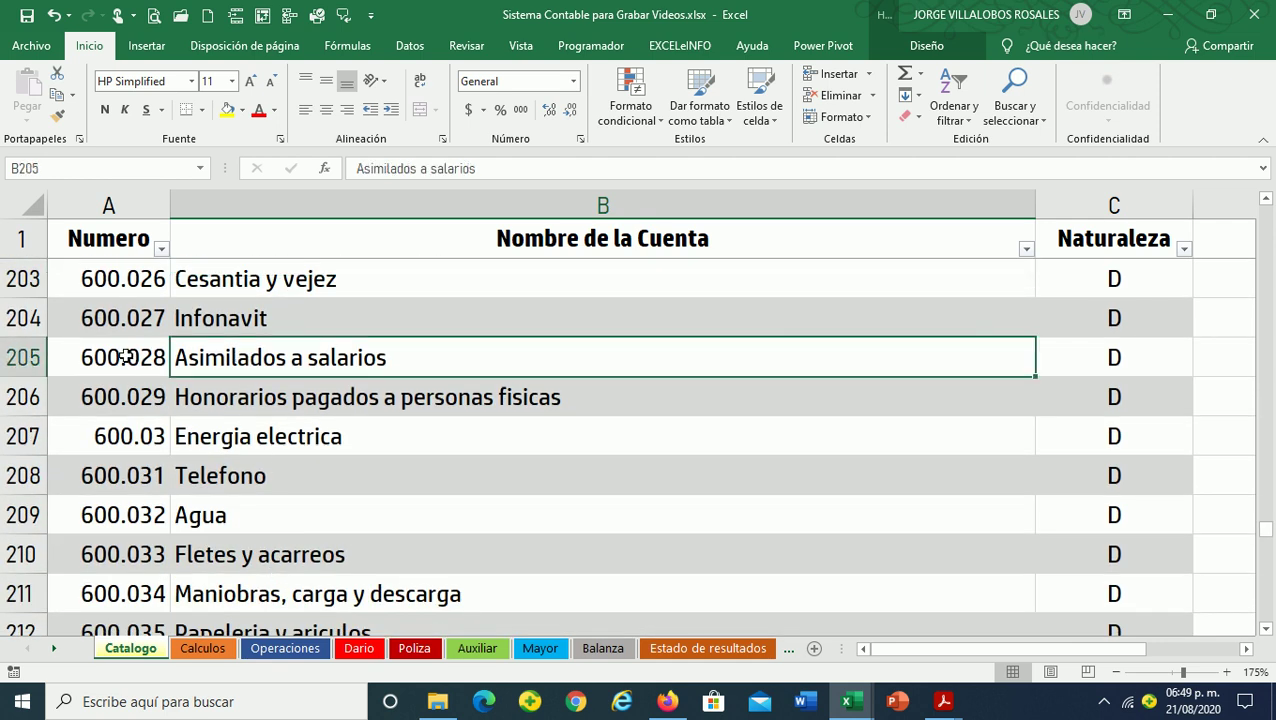
{"action": "key", "text": "Left"}
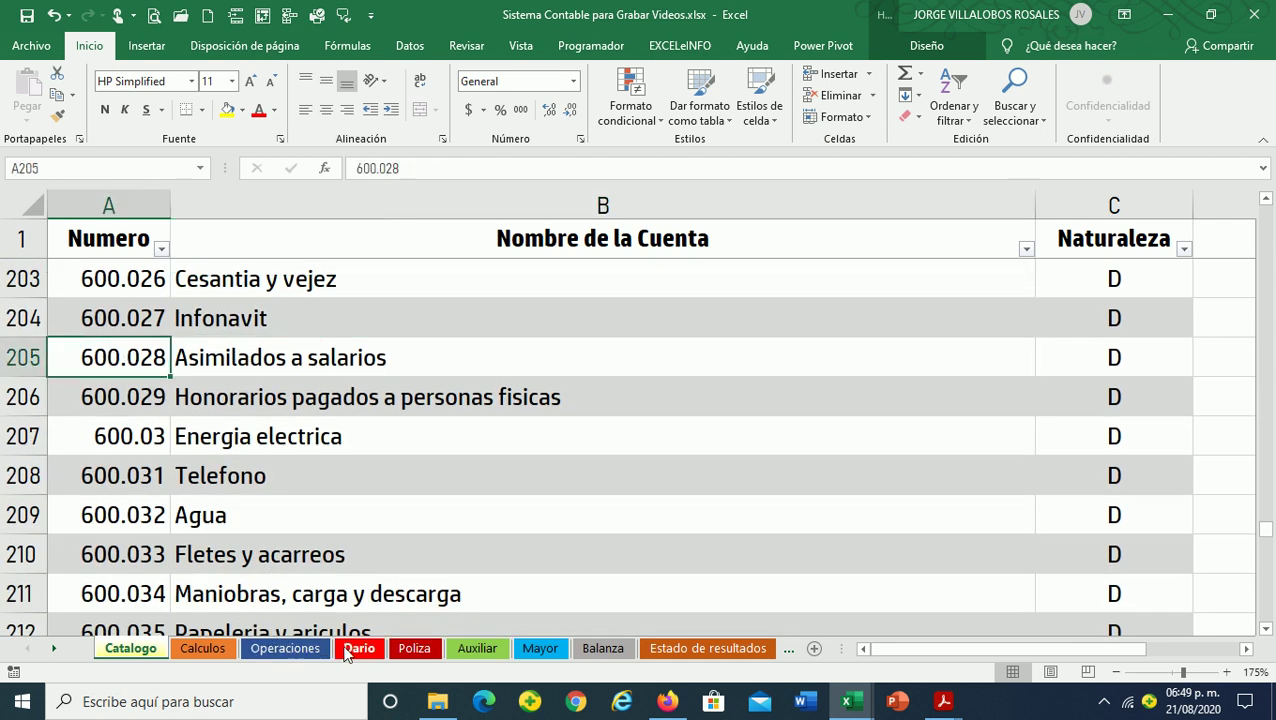
{"action": "left_click", "coordinate": [356, 648]}
Enter accounts 600, 600.028, 210 and 210.002 in A122:A125
{"action": "type", "text": "600"}
{"action": "key", "text": "Return"}
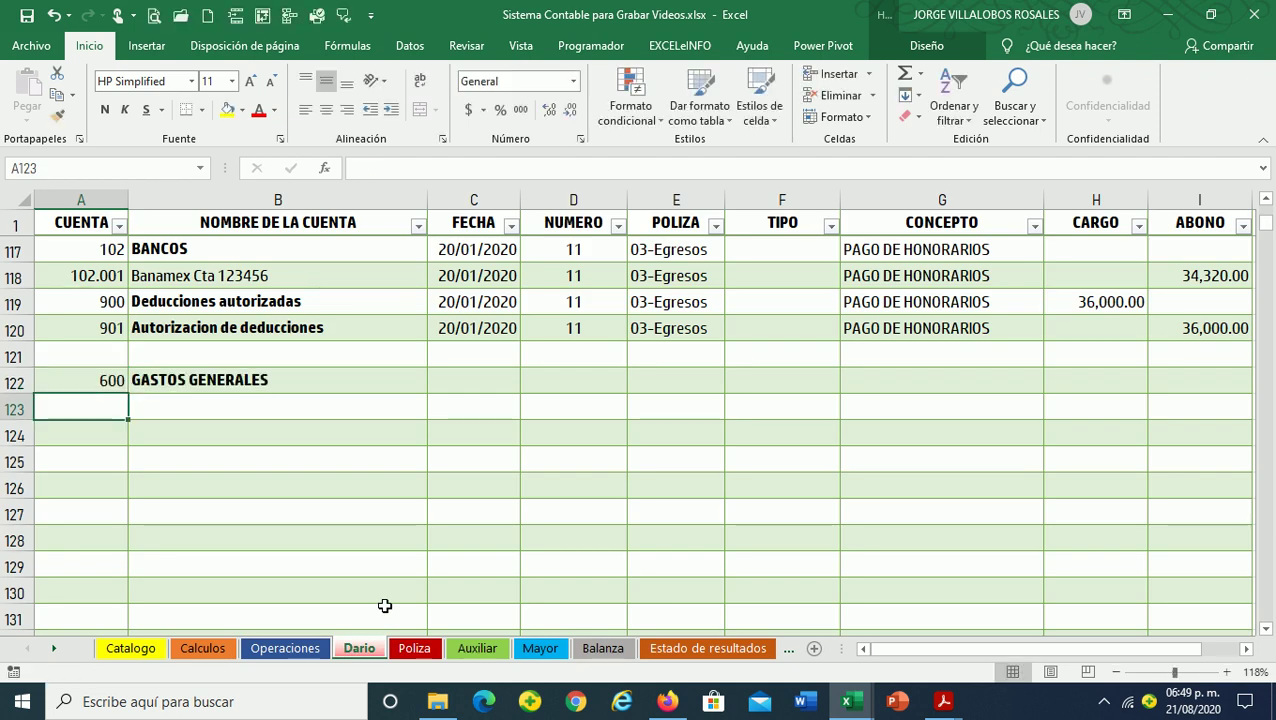
{"action": "type", "text": "600.028"}
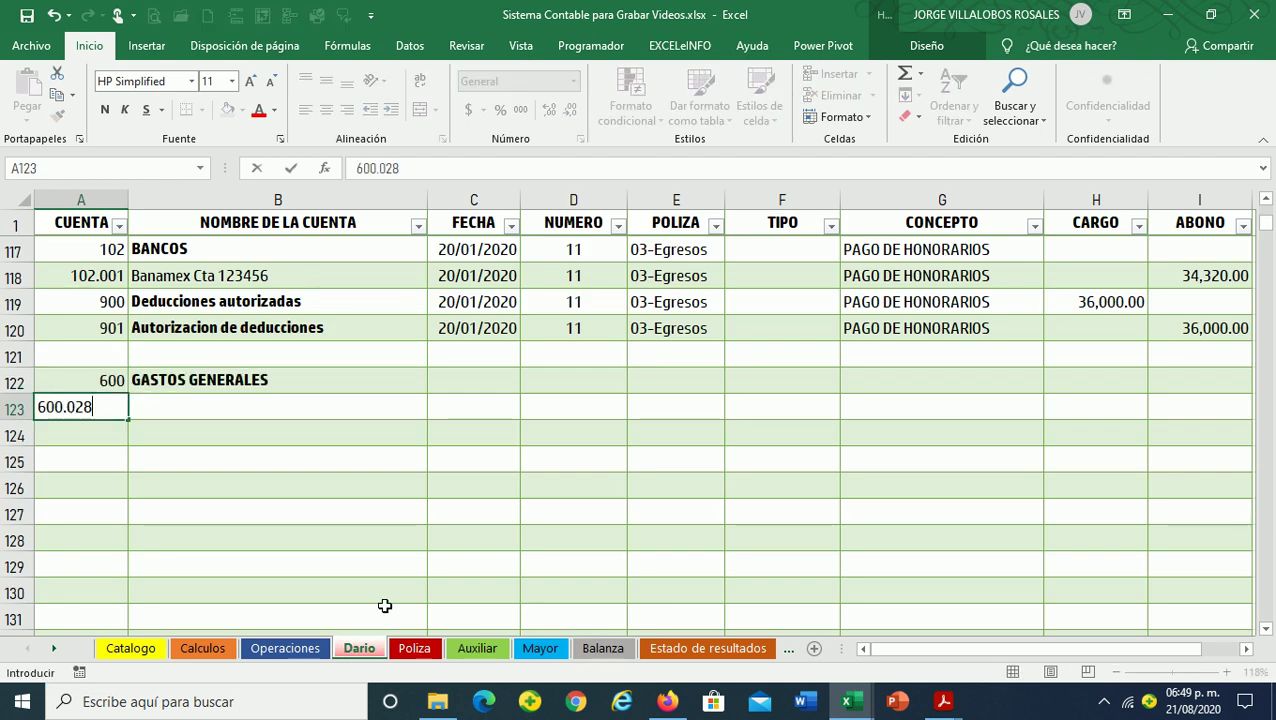
{"action": "key", "text": "Return"}
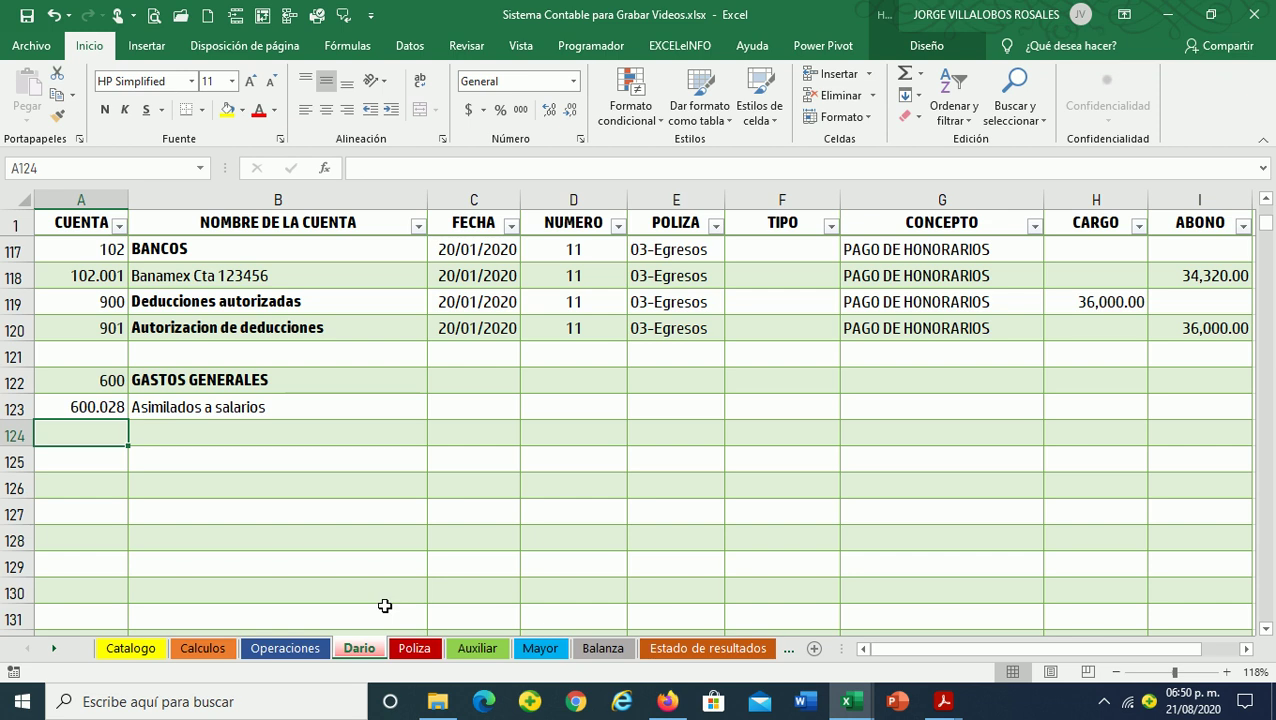
{"action": "type", "text": "210"}
{"action": "key", "text": "Return"}
{"action": "type", "text": "210."}
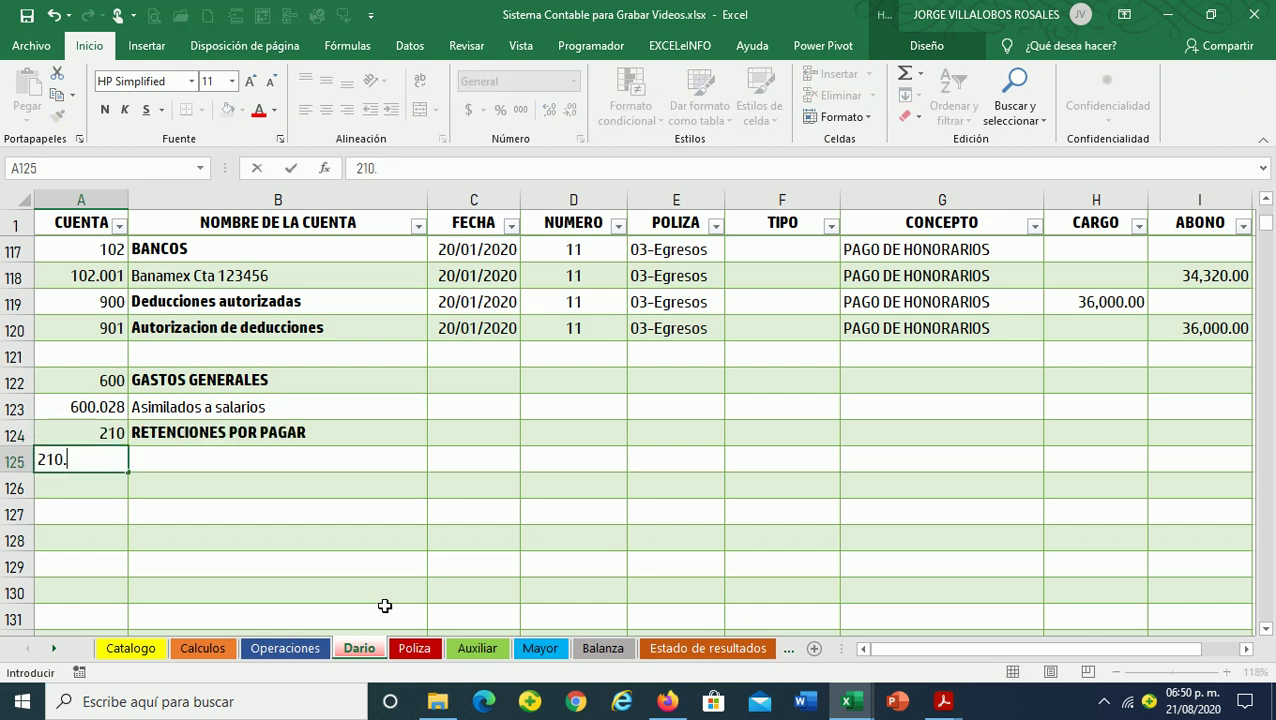
{"action": "type", "text": "002"}
{"action": "key", "text": "Return"}
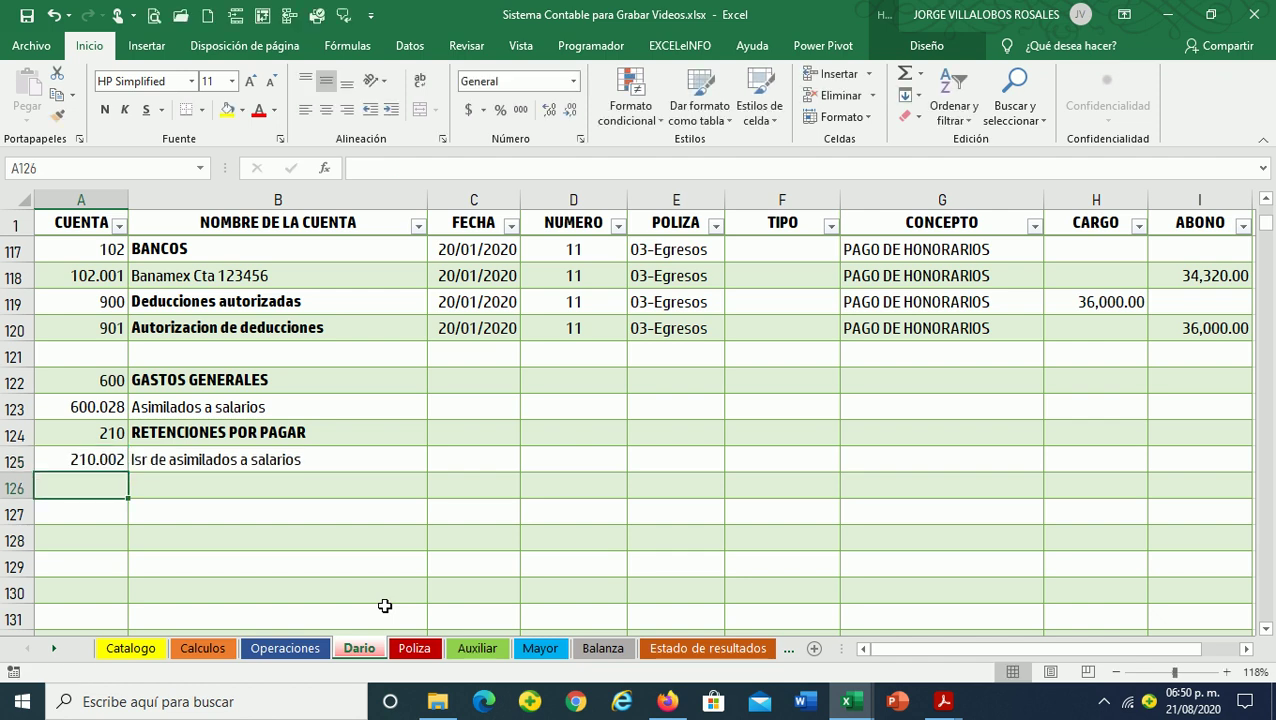
Enter bank accounts 102 and 102.001 in A126:A127
{"action": "type", "text": "102"}
{"action": "key", "text": "Return"}
{"action": "type", "text": "102."}
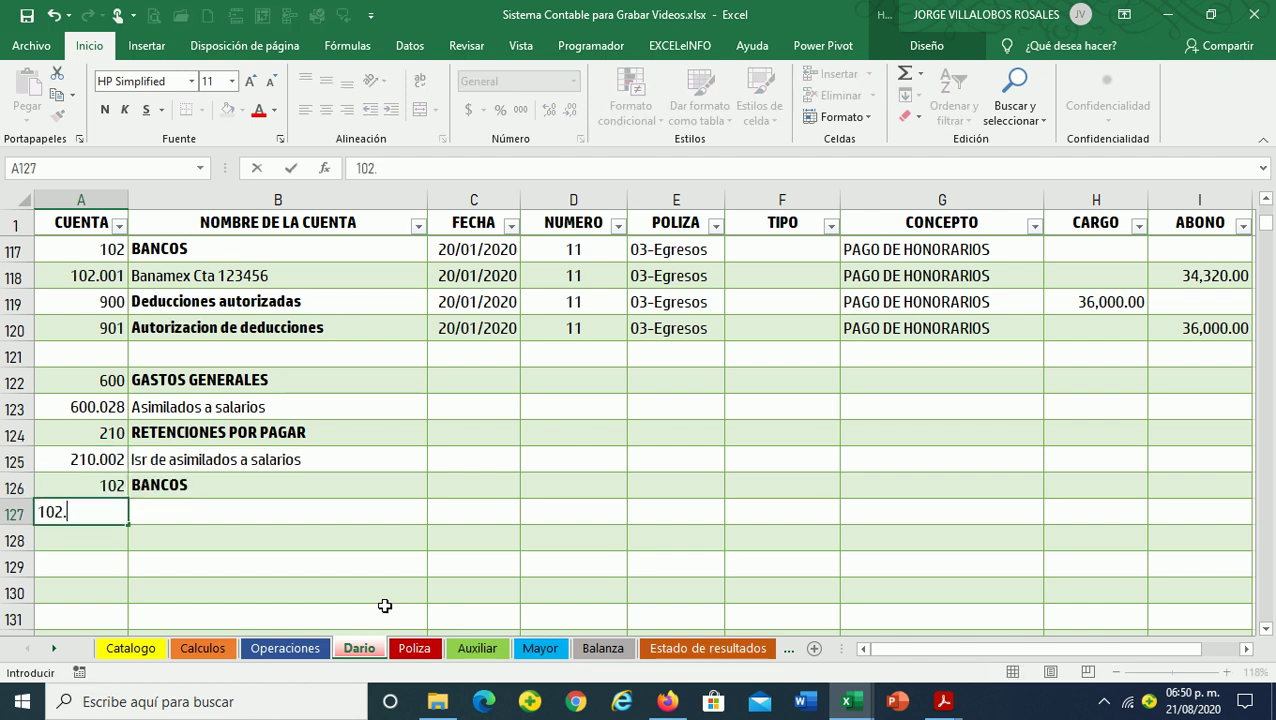
{"action": "key", "text": "Return"}
{"action": "key", "text": "Up"}
{"action": "key", "text": "Up"}
{"action": "key", "text": "Up"}
{"action": "key", "text": "Up"}
{"action": "key", "text": "Up"}
{"action": "key", "text": "Up"}
{"action": "key", "text": "Right"}
{"action": "key", "text": "Right"}
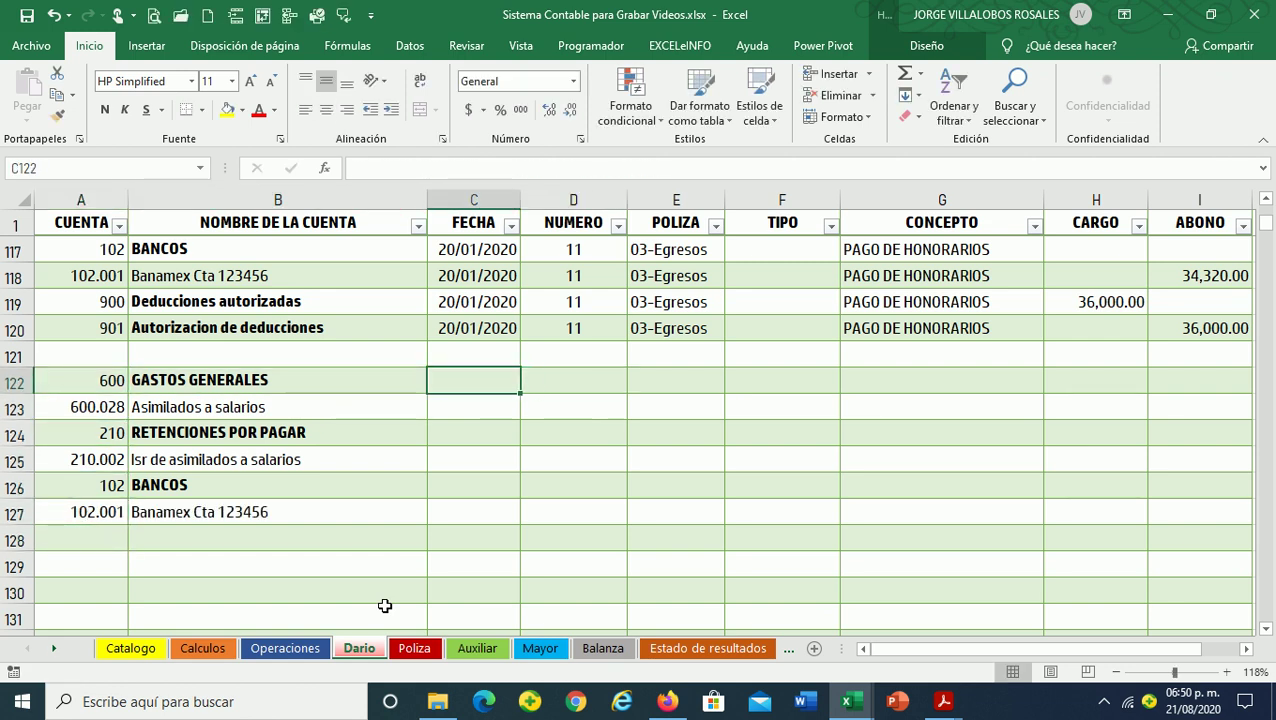
Enter date 25/01/2020 and entry number 12 in row 122 after checking Operaciones
{"action": "left_click", "coordinate": [285, 648]}
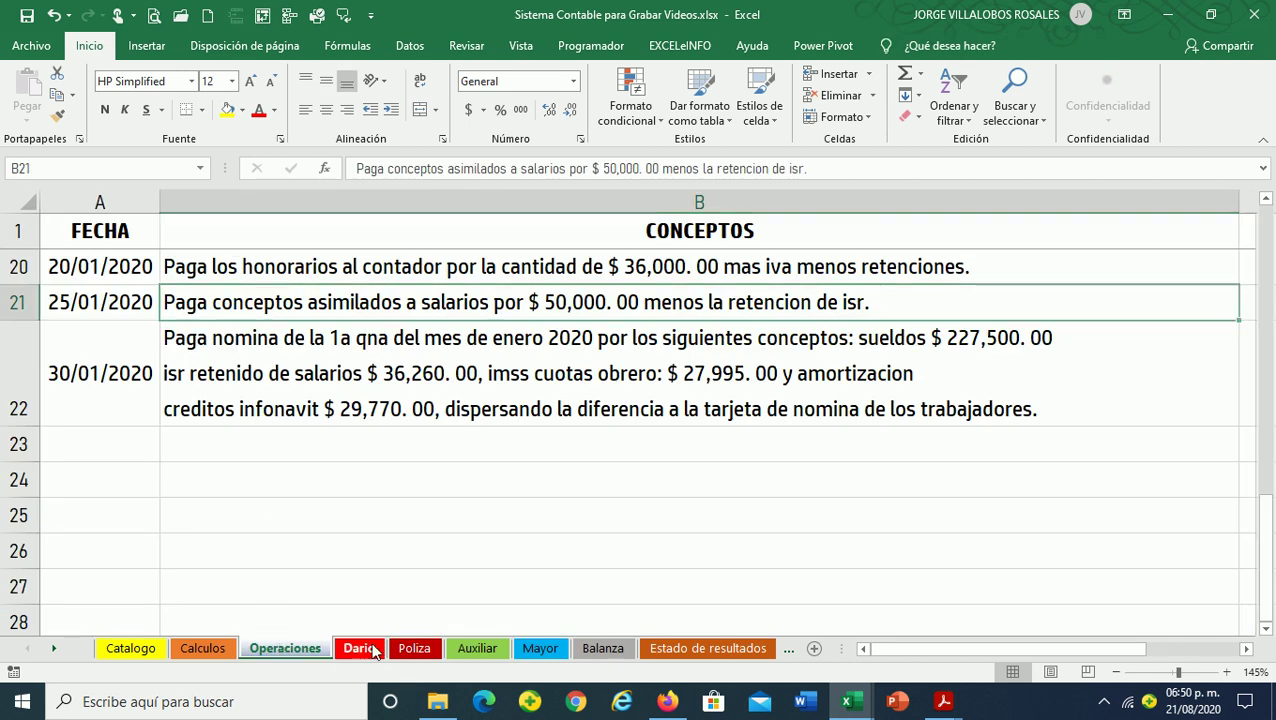
{"action": "left_click", "coordinate": [370, 648]}
{"action": "type", "text": "25/01/"}
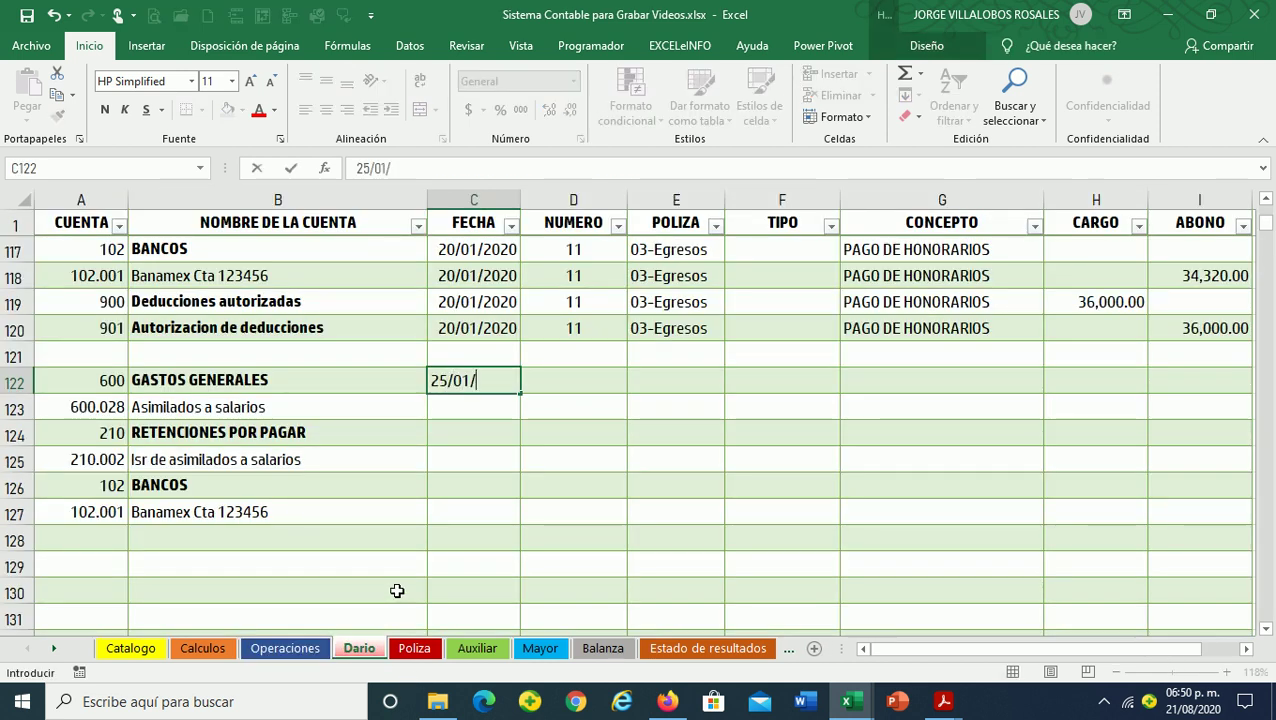
{"action": "type", "text": "2020"}
{"action": "key", "text": "ctrl+Return"}
{"action": "key", "text": "Right"}
{"action": "type", "text": "12"}
{"action": "key", "text": "Return"}
Set policy 03-Egresos and concept PAGO ASIMILADOS A SALARIOS, then select C122 through G122
{"action": "key", "text": "Up"}
{"action": "key", "text": "Right"}
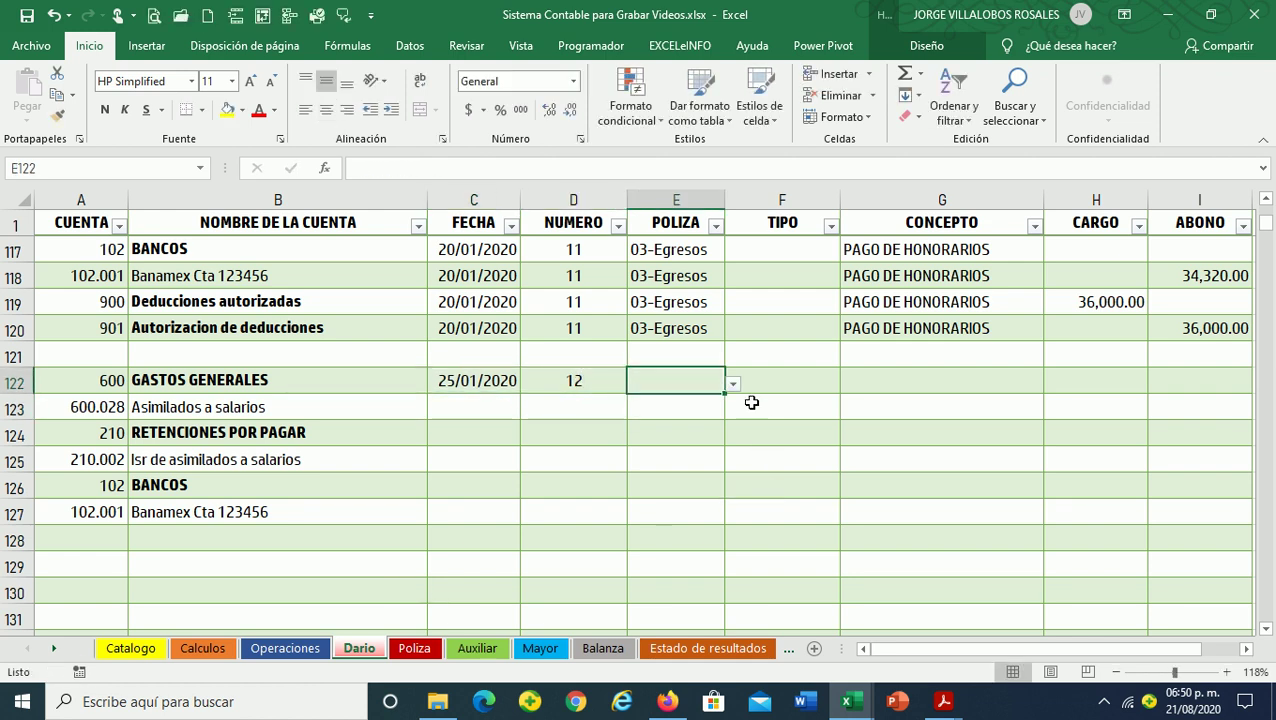
{"action": "left_click", "coordinate": [735, 387]}
{"action": "left_click", "coordinate": [650, 432]}
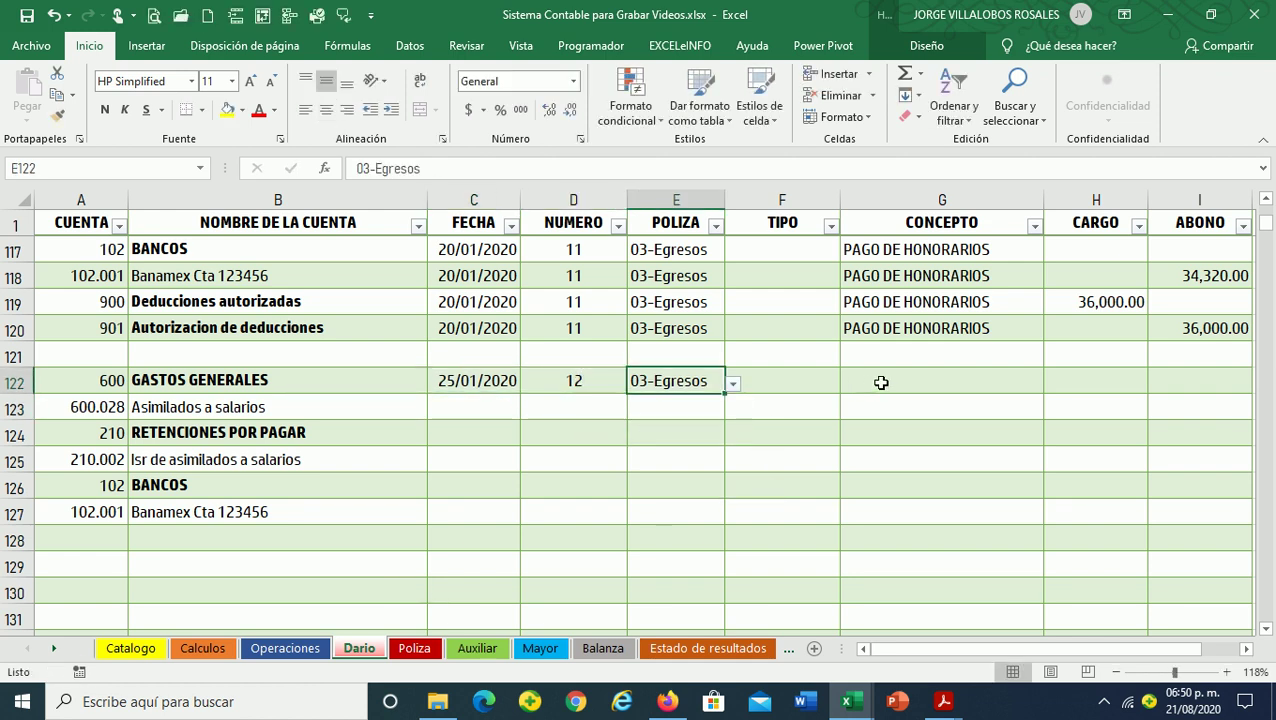
{"action": "left_click", "coordinate": [872, 382]}
{"action": "type", "text": "PAGO"}
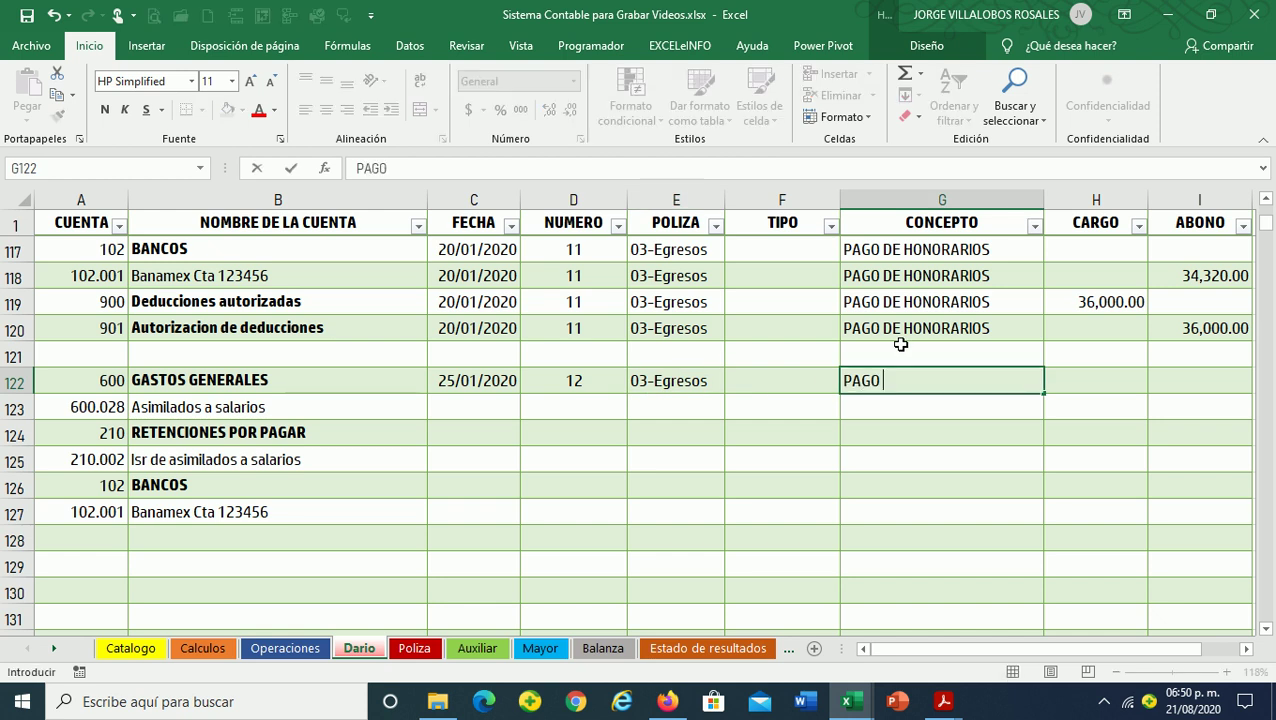
{"action": "type", "text": "SIC"}
{"action": "type", "text": "DOS A SAL"}
{"action": "type", "text": "AI"}
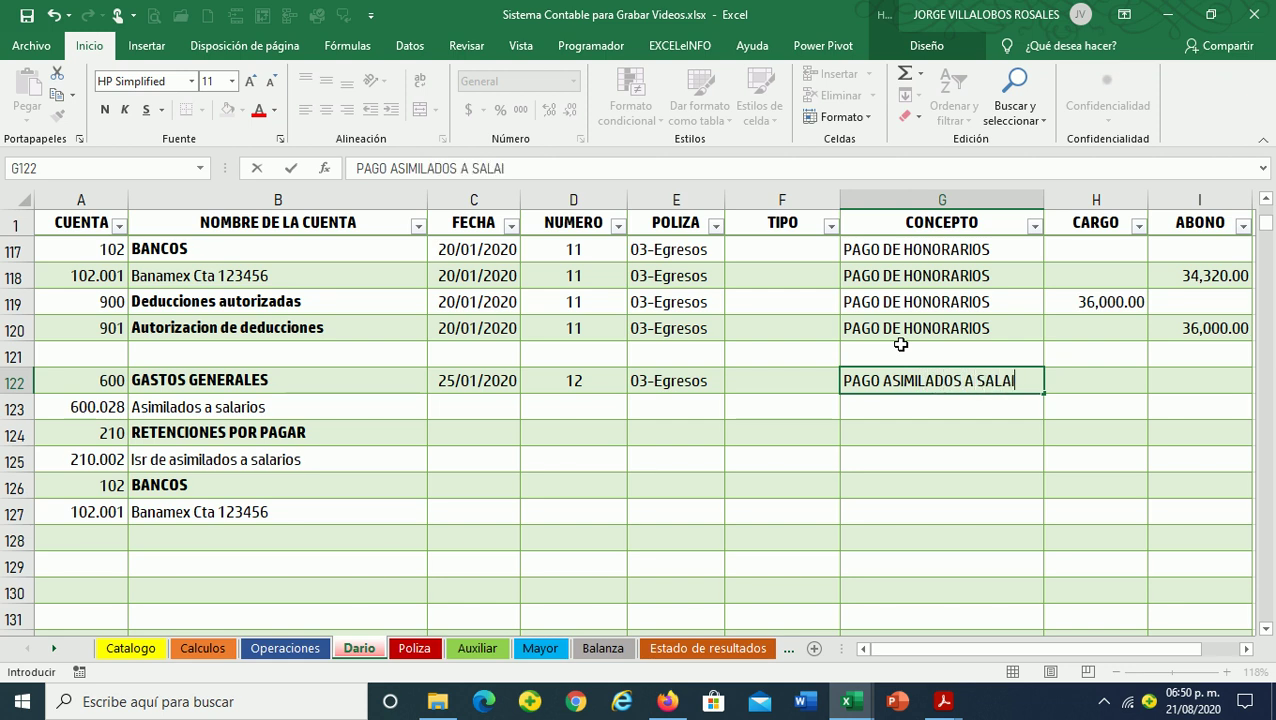
{"action": "key", "text": "Return"}
{"action": "key", "text": "Up"}
{"action": "key", "text": "Left"}
{"action": "key", "text": "Left"}
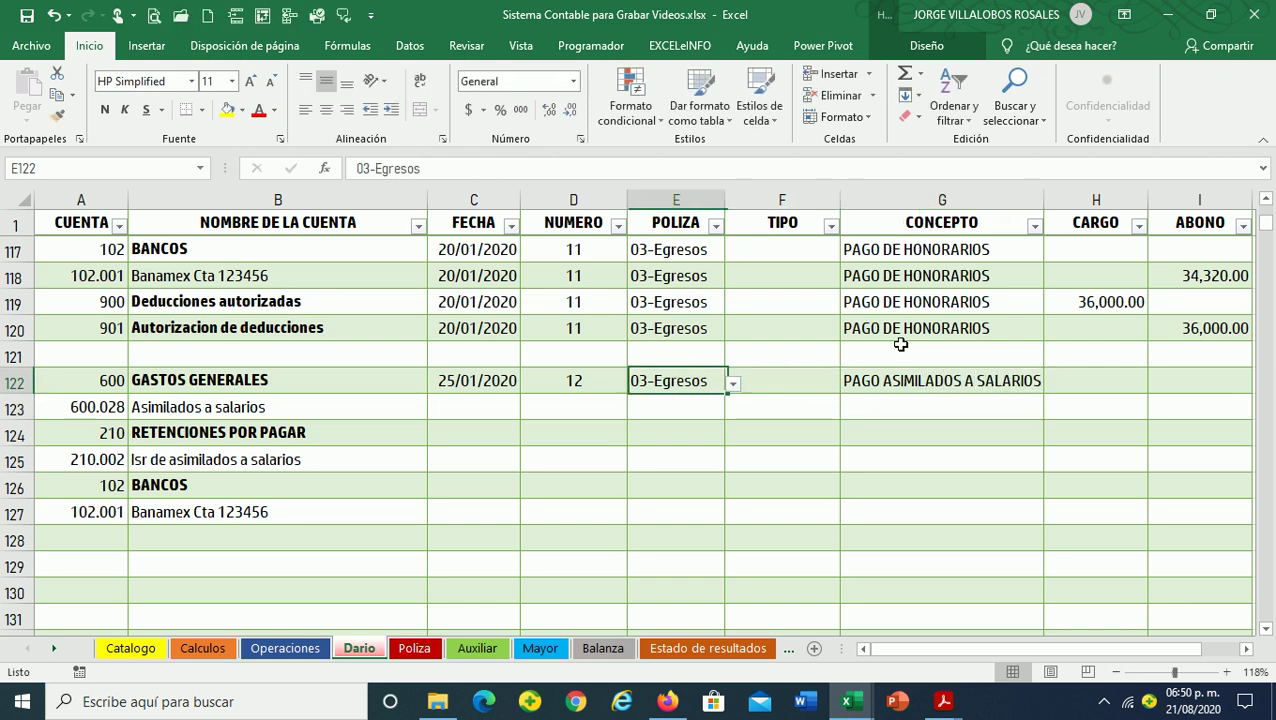
{"action": "key", "text": "Left"}
{"action": "key", "text": "Left"}
{"action": "key", "text": "shift+Right"}
{"action": "key", "text": "shift+Right"}
{"action": "key", "text": "shift+Right"}
{"action": "key", "text": "shift+Right"}
Copy row 122's details down to rows 123–127 and charge 50,000.00 in H123
{"action": "key", "text": "shift+Down"}
{"action": "key", "text": "shift+Down"}
{"action": "key", "text": "shift+Down"}
{"action": "key", "text": "shift+Down"}
{"action": "key", "text": "shift+Down"}
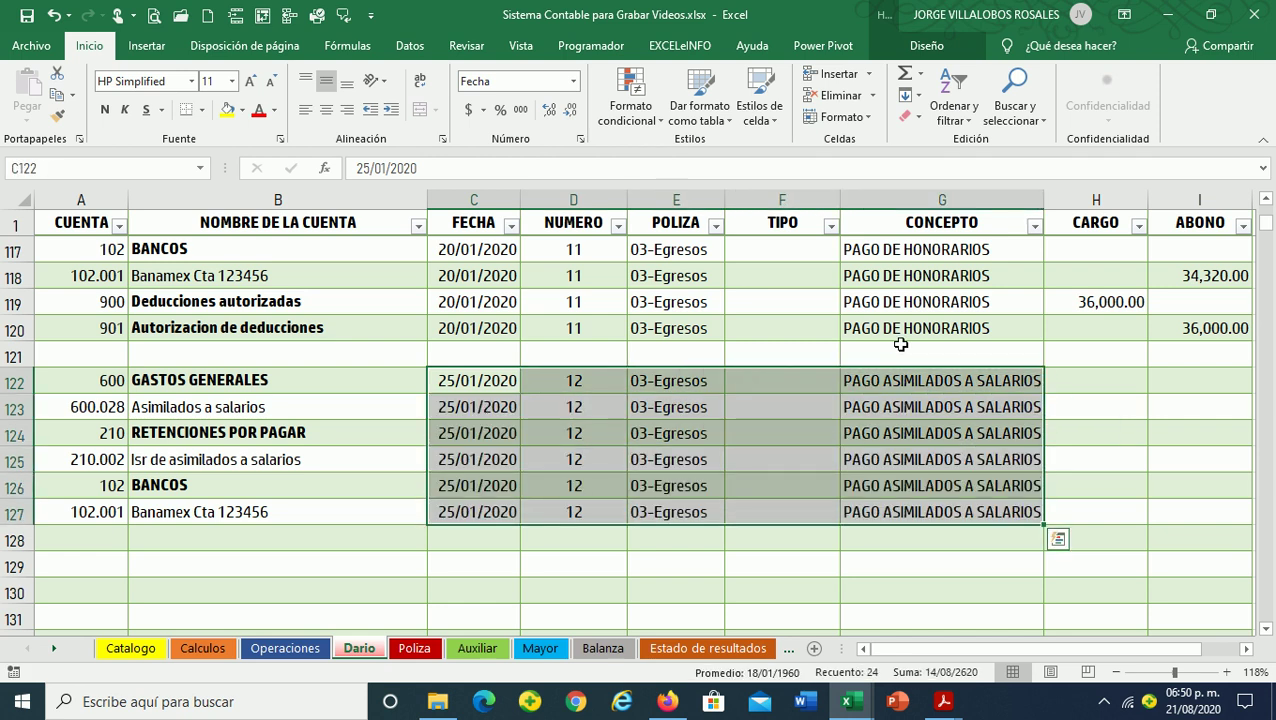
{"action": "key", "text": "Right"}
{"action": "key", "text": "Right"}
{"action": "key", "text": "Right"}
{"action": "key", "text": "Right"}
{"action": "key", "text": "Right"}
{"action": "key", "text": "Down"}
{"action": "type", "text": "500"}
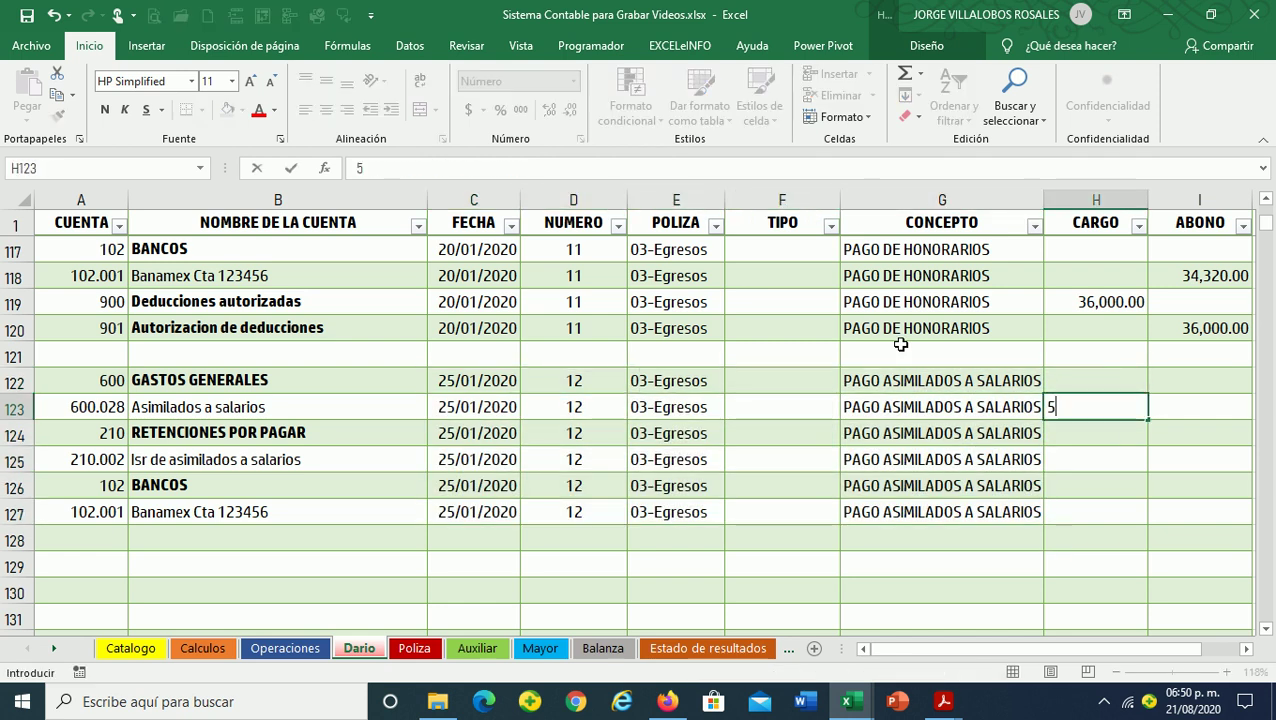
{"action": "key", "text": "Return"}
{"action": "key", "text": "Left"}
{"action": "key", "text": "Left"}
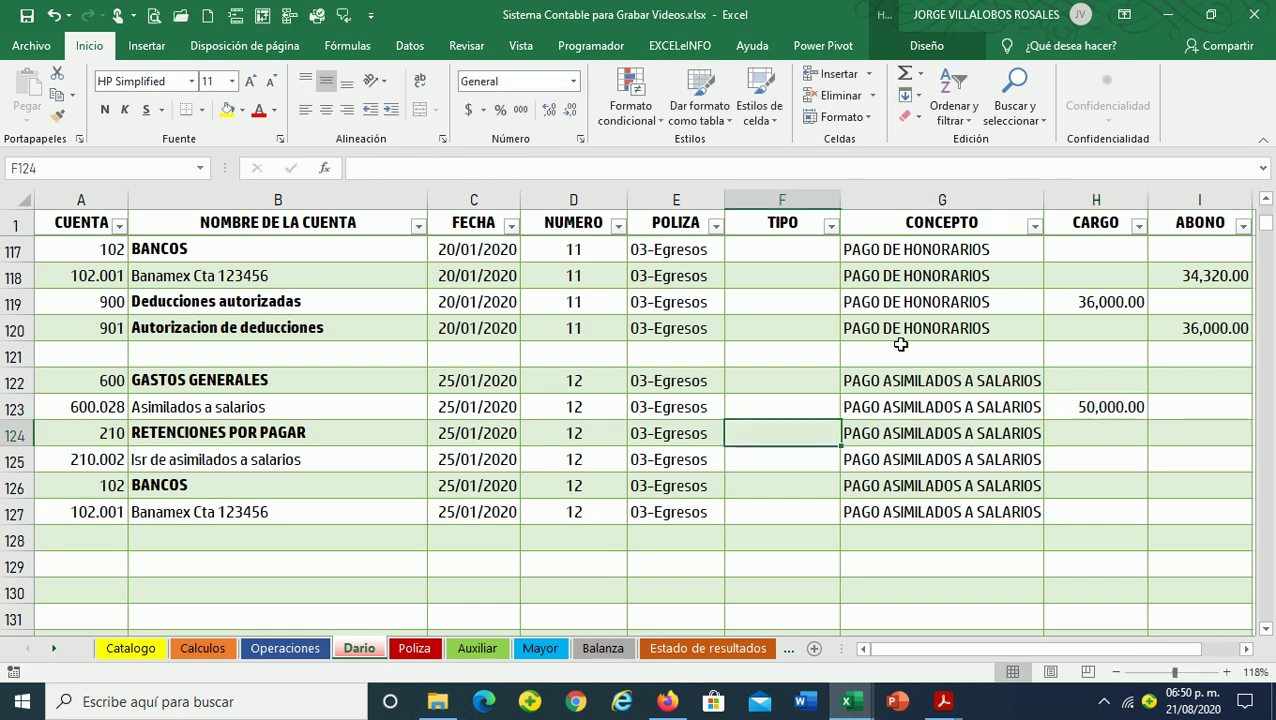
{"action": "key", "text": "Left"}
{"action": "key", "text": "Left"}
{"action": "key", "text": "Left"}
{"action": "key", "text": "Down"}
{"action": "key", "text": "Right"}
{"action": "key", "text": "Right"}
{"action": "key", "text": "Right"}
{"action": "key", "text": "Right"}
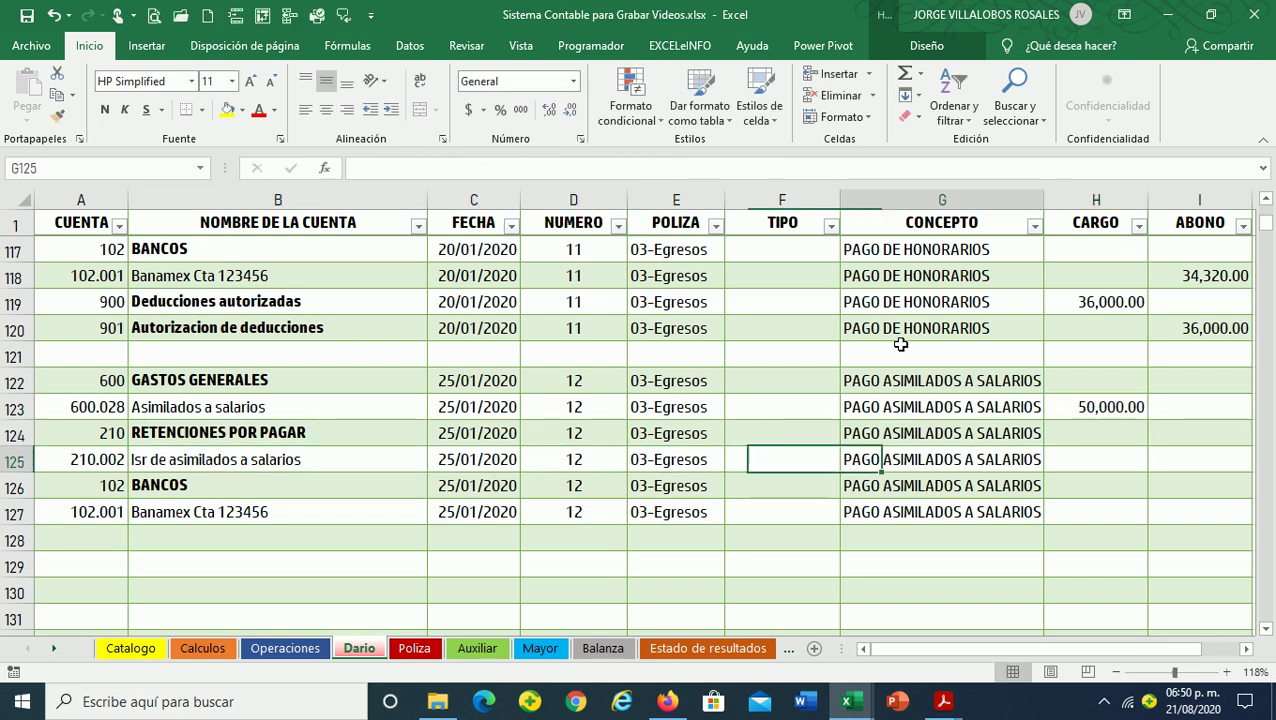
{"action": "key", "text": "Right"}
{"action": "key", "text": "Right"}
{"action": "key", "text": "Right"}
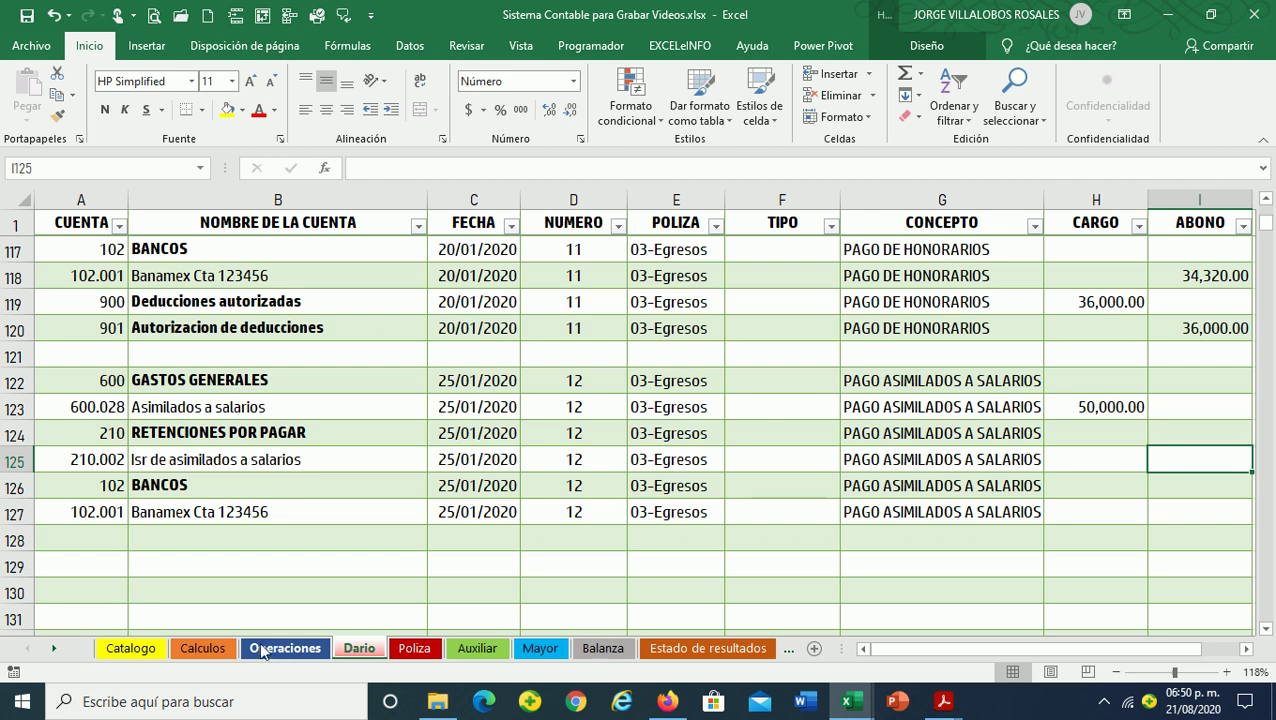
Check the ISR A RETENER amount on Calculos and credit 10,709.43 in I125
{"action": "left_click", "coordinate": [222, 649]}
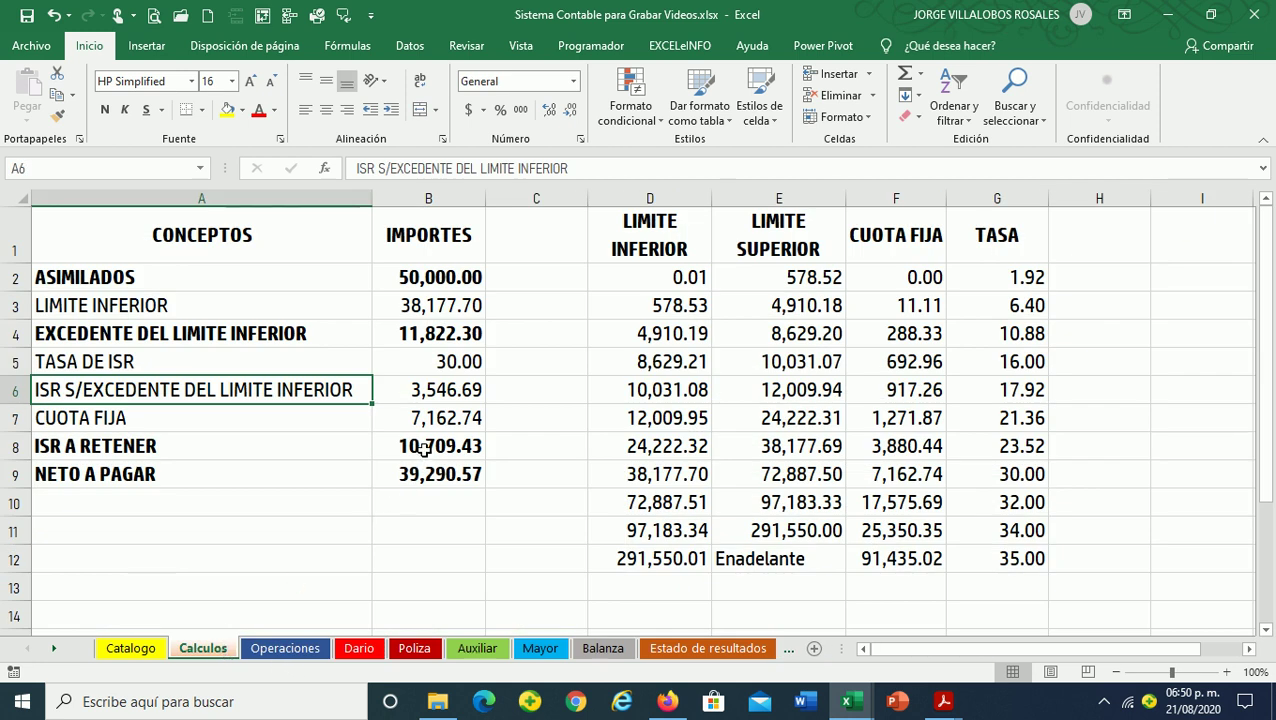
{"action": "left_click", "coordinate": [424, 452]}
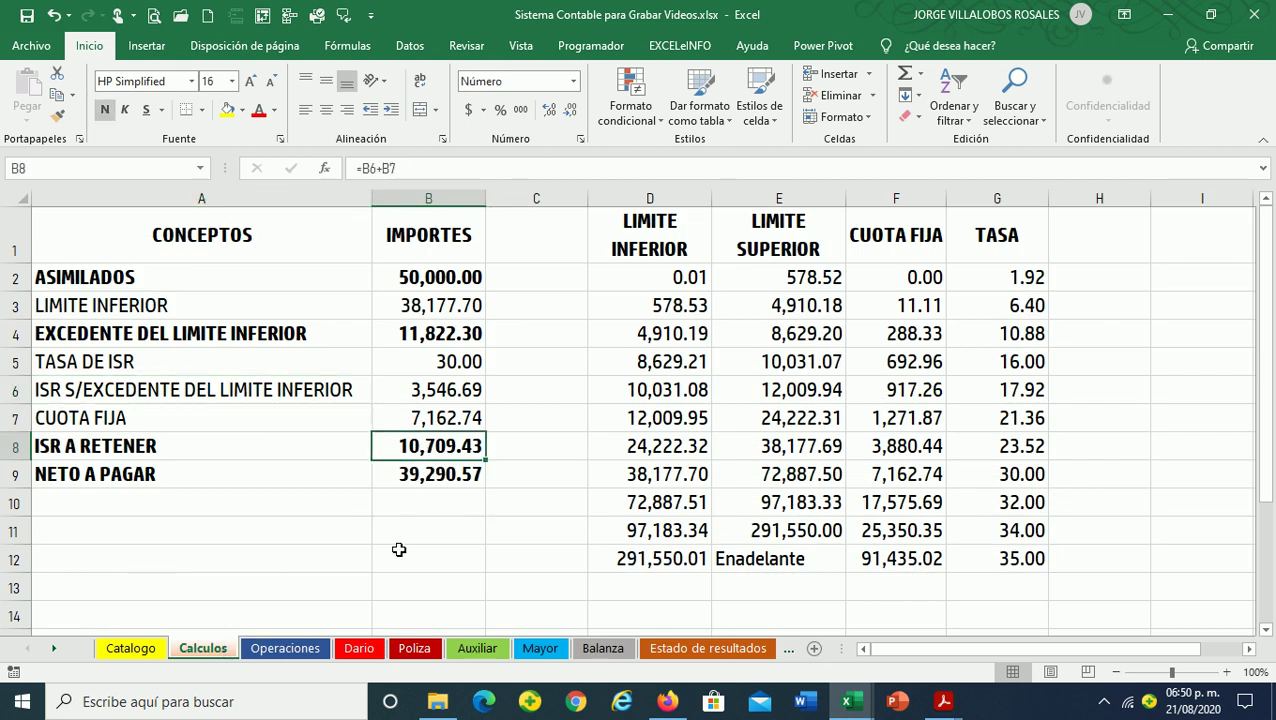
{"action": "left_click", "coordinate": [357, 647]}
{"action": "type", "text": "10"}
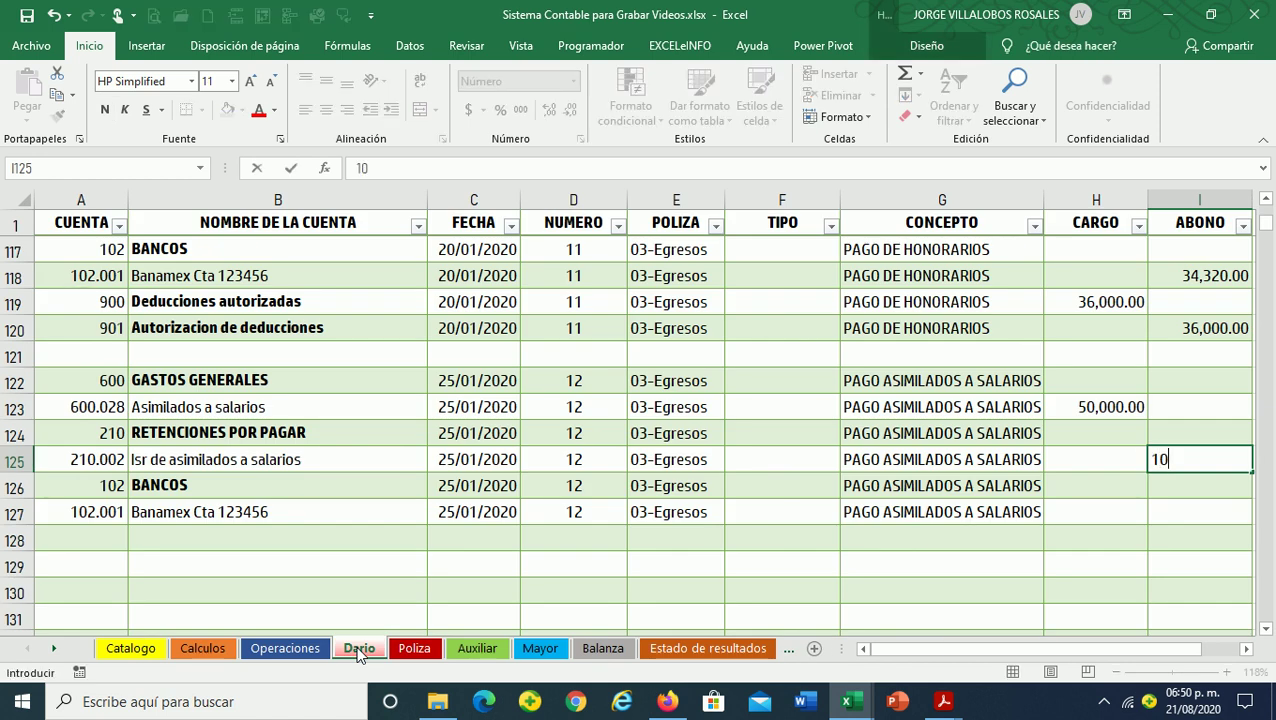
{"action": "type", "text": ",709.43"}
{"action": "key", "text": "Return"}
Enter the 39,290.57 bank credit in I127 as =H123-I125
{"action": "key", "text": "Return"}
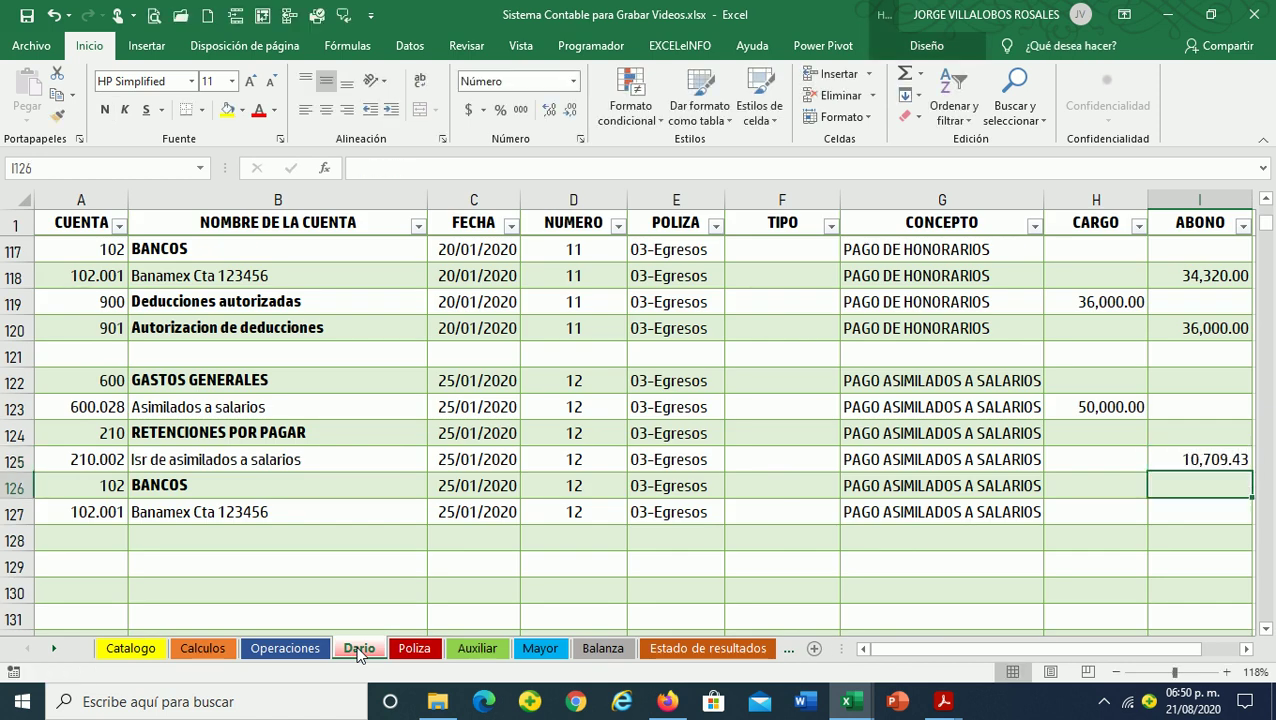
{"action": "type", "text": "="}
{"action": "key", "text": "Left"}
{"action": "key", "text": "Up"}
{"action": "key", "text": "Up"}
{"action": "key", "text": "Up"}
{"action": "key", "text": "Up"}
{"action": "type", "text": "-"}
{"action": "key", "text": "Up"}
{"action": "key", "text": "Up"}
{"action": "key", "text": "Return"}
{"action": "key", "text": "Up"}
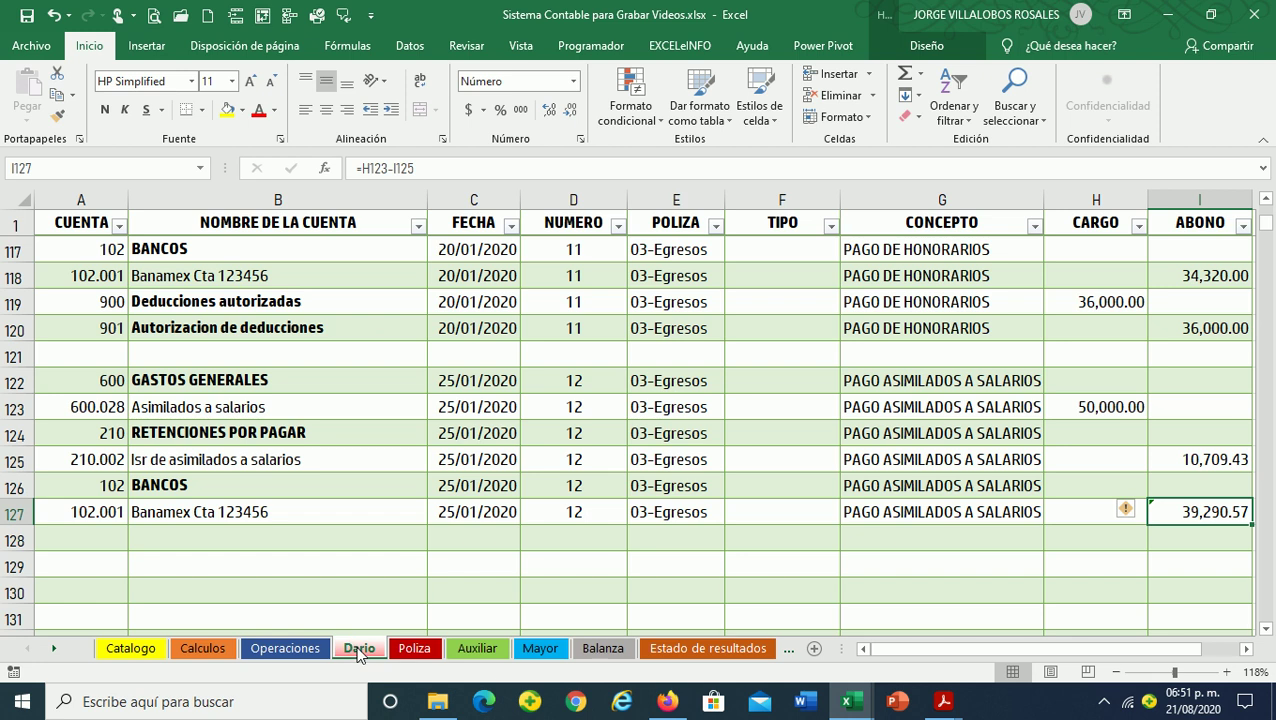
{"action": "key", "text": "Left"}
{"action": "key", "text": "Left"}
{"action": "key", "text": "Left"}
{"action": "key", "text": "Left"}
{"action": "key", "text": "Left"}
{"action": "key", "text": "Left"}
{"action": "key", "text": "Left"}
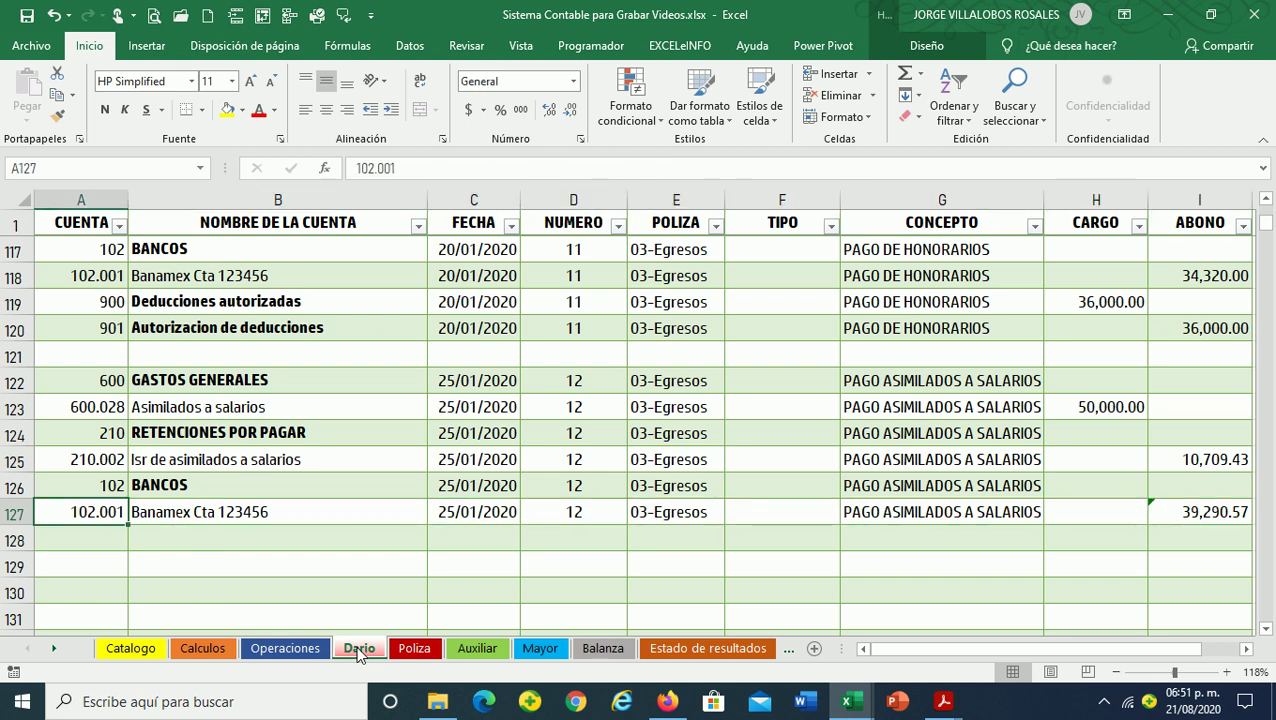
Add account 900 charged 50,000.00 in row 128 and 901 credited 50,000.00 in row 129
{"action": "key", "text": "Down"}
{"action": "type", "text": "900"}
{"action": "key", "text": "Return"}
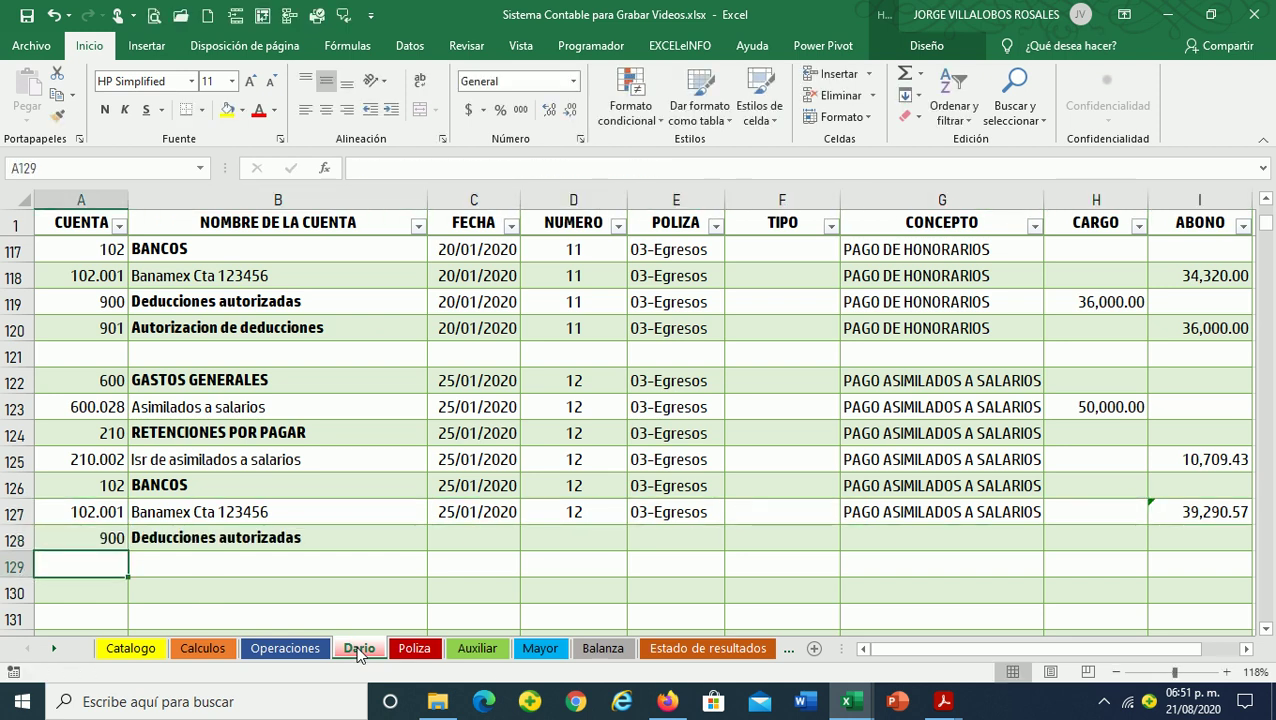
{"action": "type", "text": "901"}
{"action": "key", "text": "Return"}
{"action": "key", "text": "Up"}
{"action": "key", "text": "Up"}
{"action": "key", "text": "Right"}
{"action": "key", "text": "Right"}
{"action": "key", "text": "Right"}
{"action": "key", "text": "Right"}
{"action": "key", "text": "Right"}
{"action": "key", "text": "Right"}
{"action": "key", "text": "Right"}
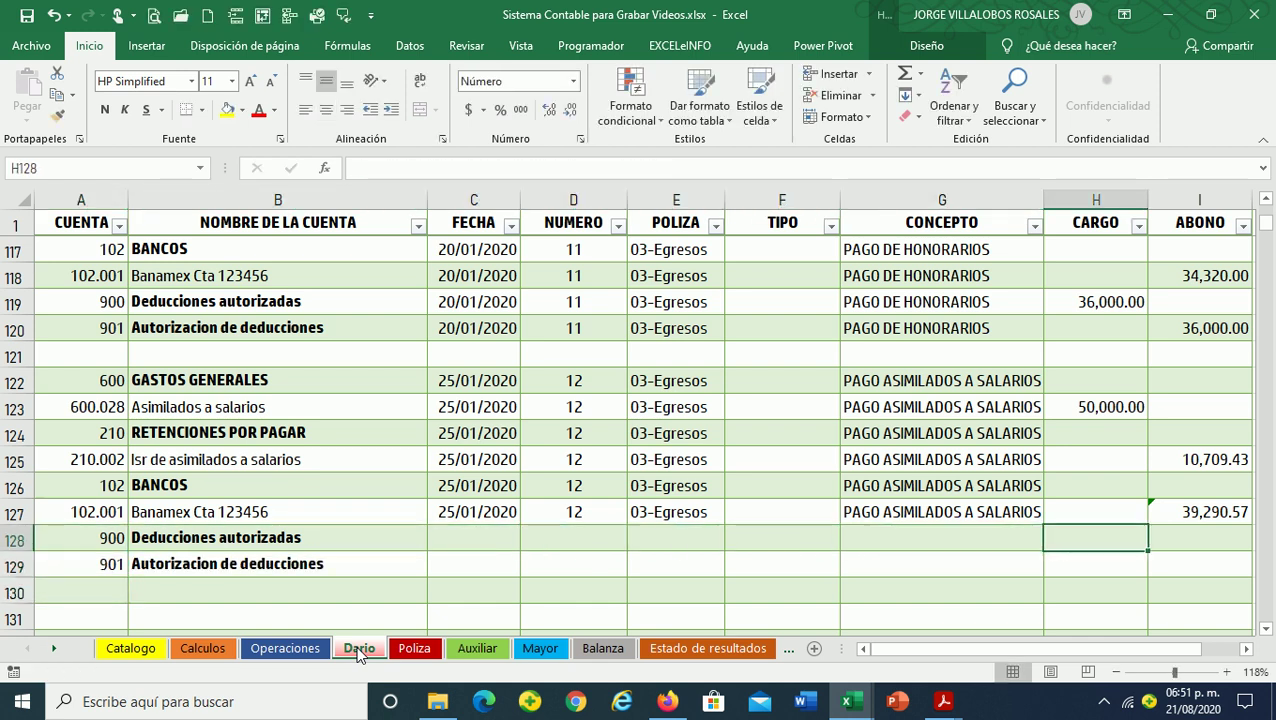
{"action": "type", "text": "500"}
{"action": "key", "text": "Return"}
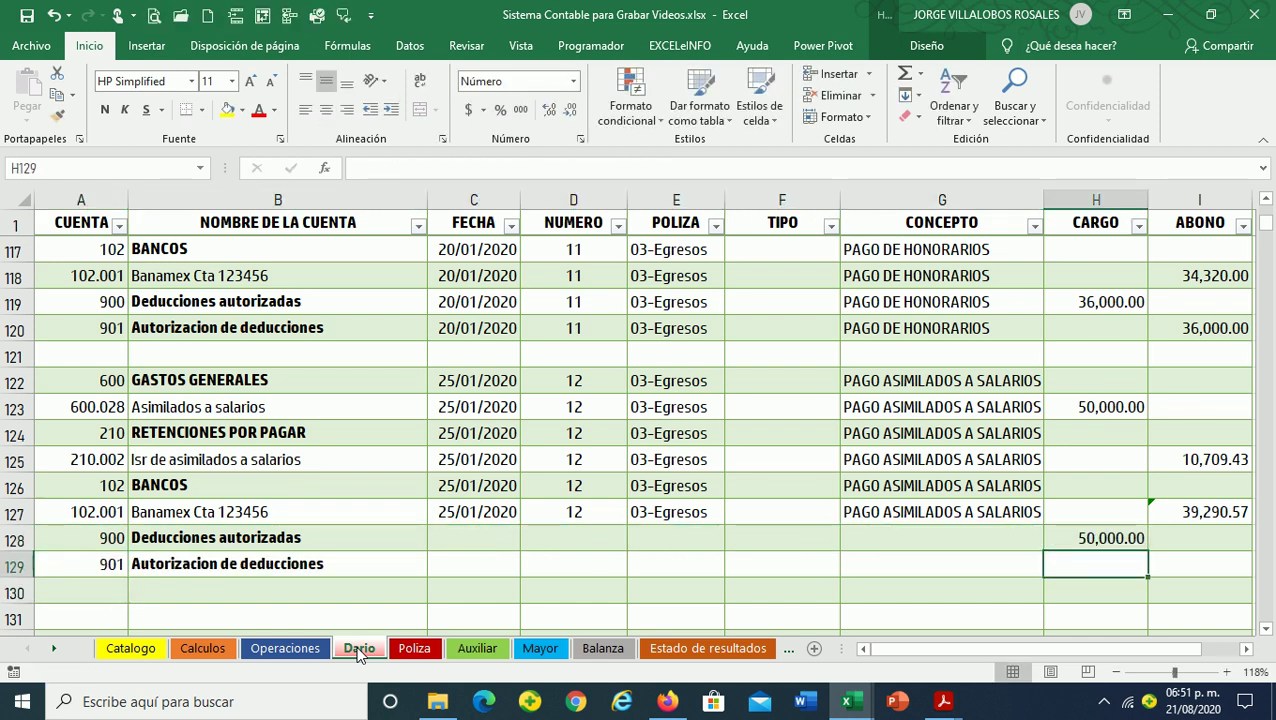
{"action": "key", "text": "Right"}
{"action": "type", "text": "5"}
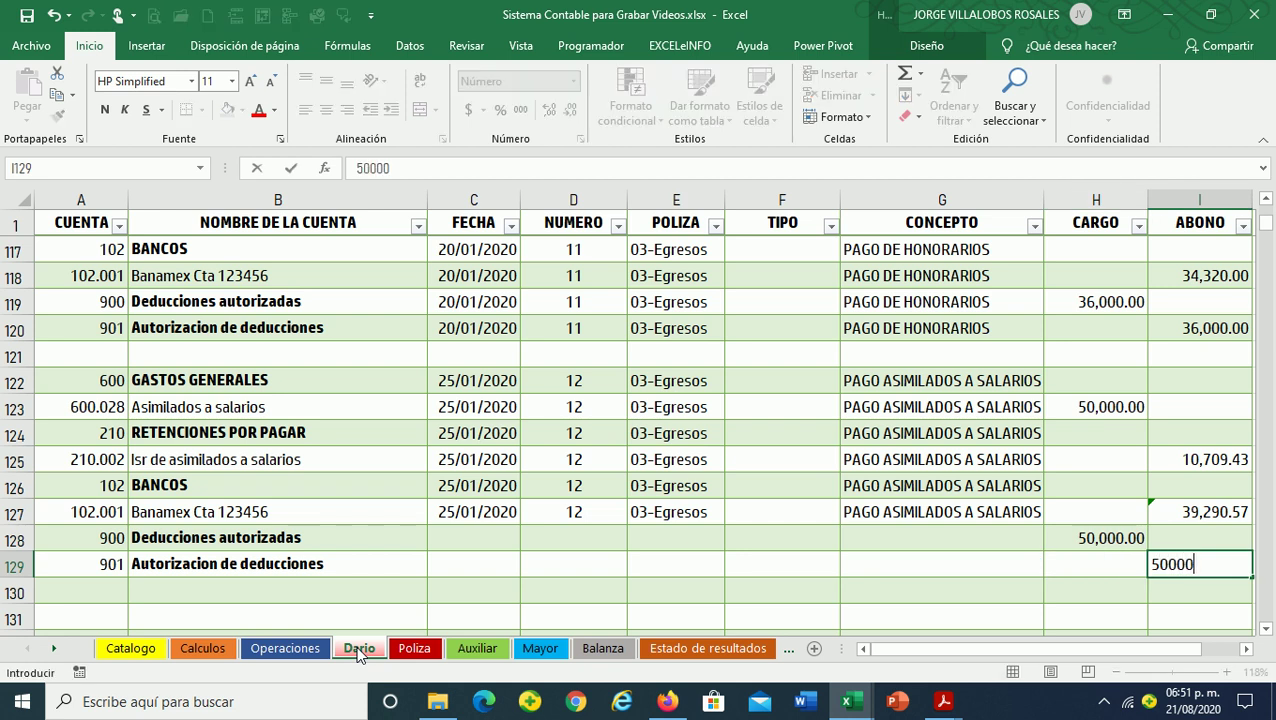
{"action": "key", "text": "Return"}
Fill C127:G129 down so rows 128–129 repeat entry 12's date, number, poliza and concept
{"action": "key", "text": "Up"}
{"action": "key", "text": "Left"}
{"action": "key", "text": "Left"}
{"action": "key", "text": "Left"}
{"action": "key", "text": "Left"}
{"action": "key", "text": "Left"}
{"action": "key", "text": "Left"}
{"action": "key", "text": "Up"}
{"action": "key", "text": "Up"}
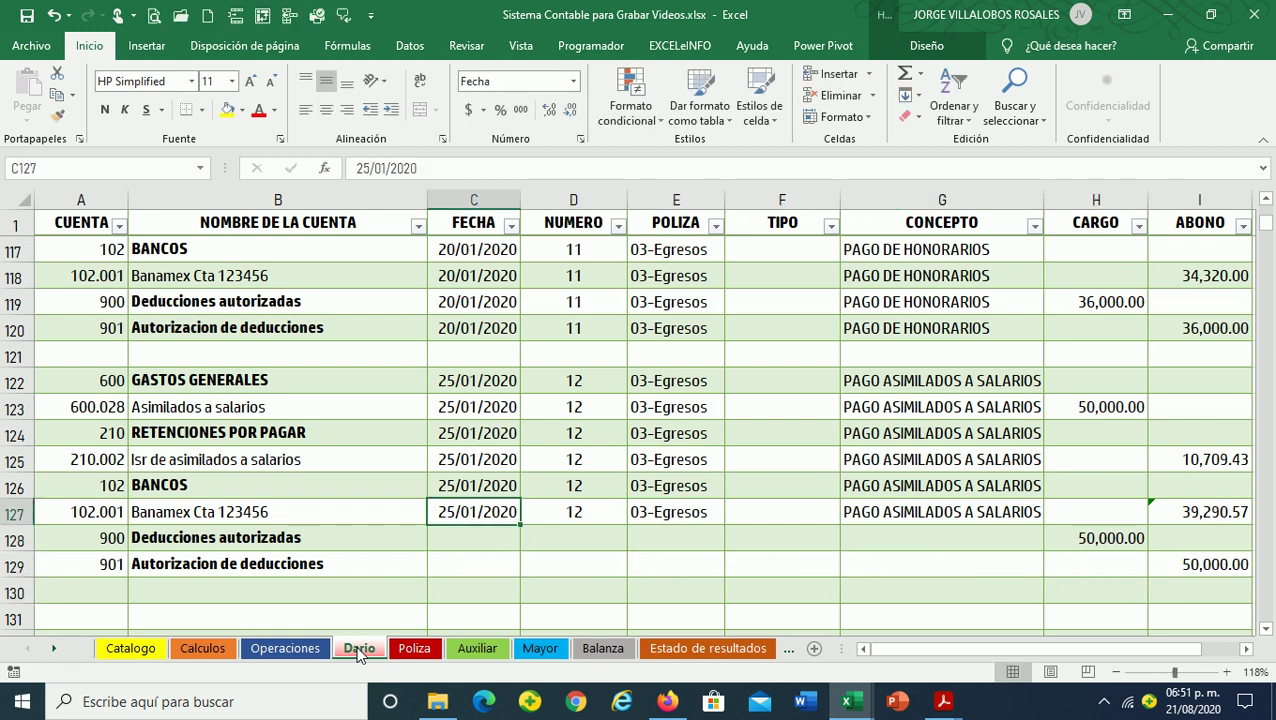
{"action": "key", "text": "shift+Right"}
{"action": "key", "text": "shift+Right"}
{"action": "key", "text": "shift+Right"}
{"action": "key", "text": "shift+Right"}
{"action": "key", "text": "shift+Down"}
{"action": "key", "text": "shift+Down"}
{"action": "key", "text": "ctrl+d"}
{"action": "key", "text": "Left"}
{"action": "key", "text": "Left"}
{"action": "key", "text": "Right"}
{"action": "key", "text": "Right"}
{"action": "key", "text": "Right"}
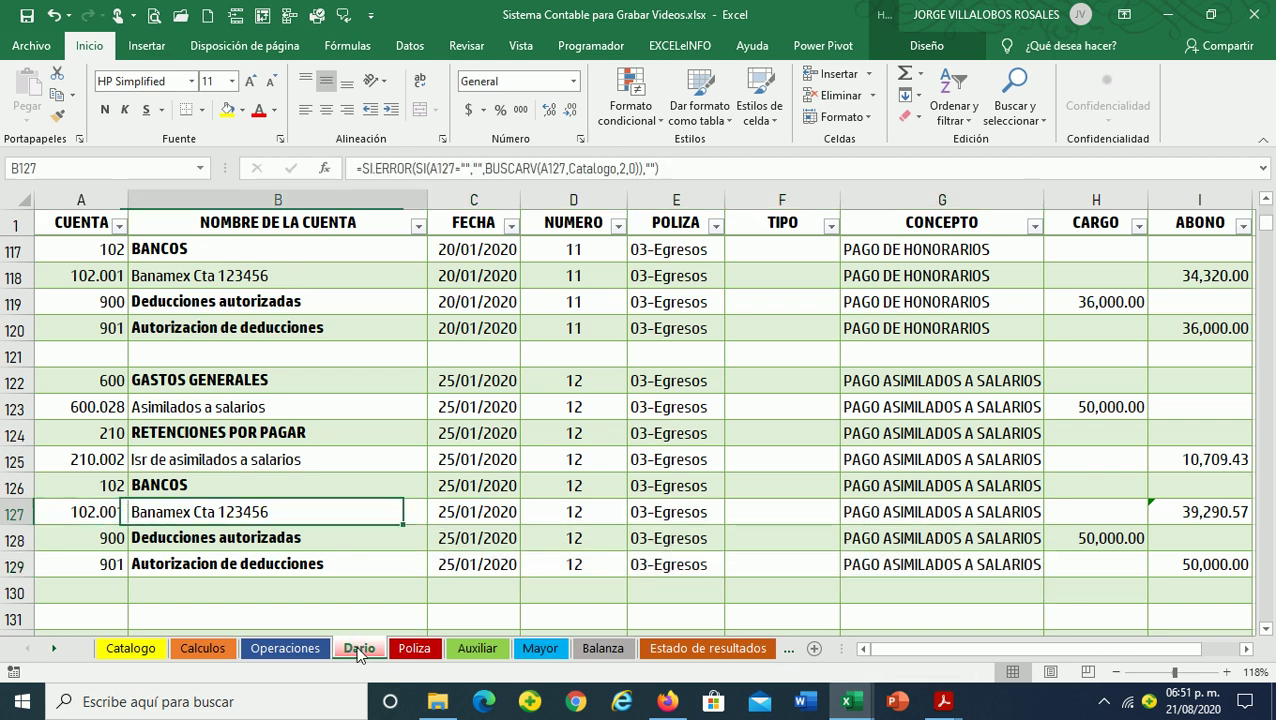
{"action": "key", "text": "Right"}
{"action": "key", "text": "Right"}
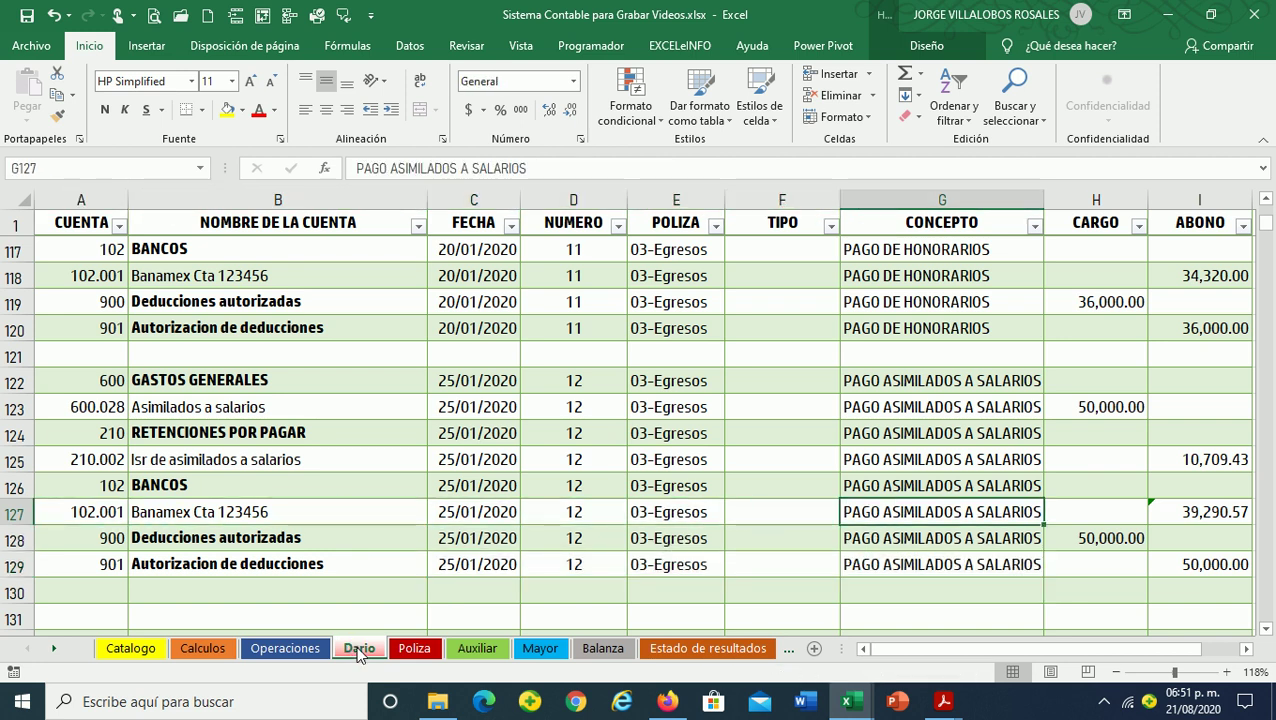
{"action": "key", "text": "Left"}
{"action": "key", "text": "Left"}
{"action": "key", "text": "Left"}
{"action": "key", "text": "Left"}
{"action": "key", "text": "Left"}
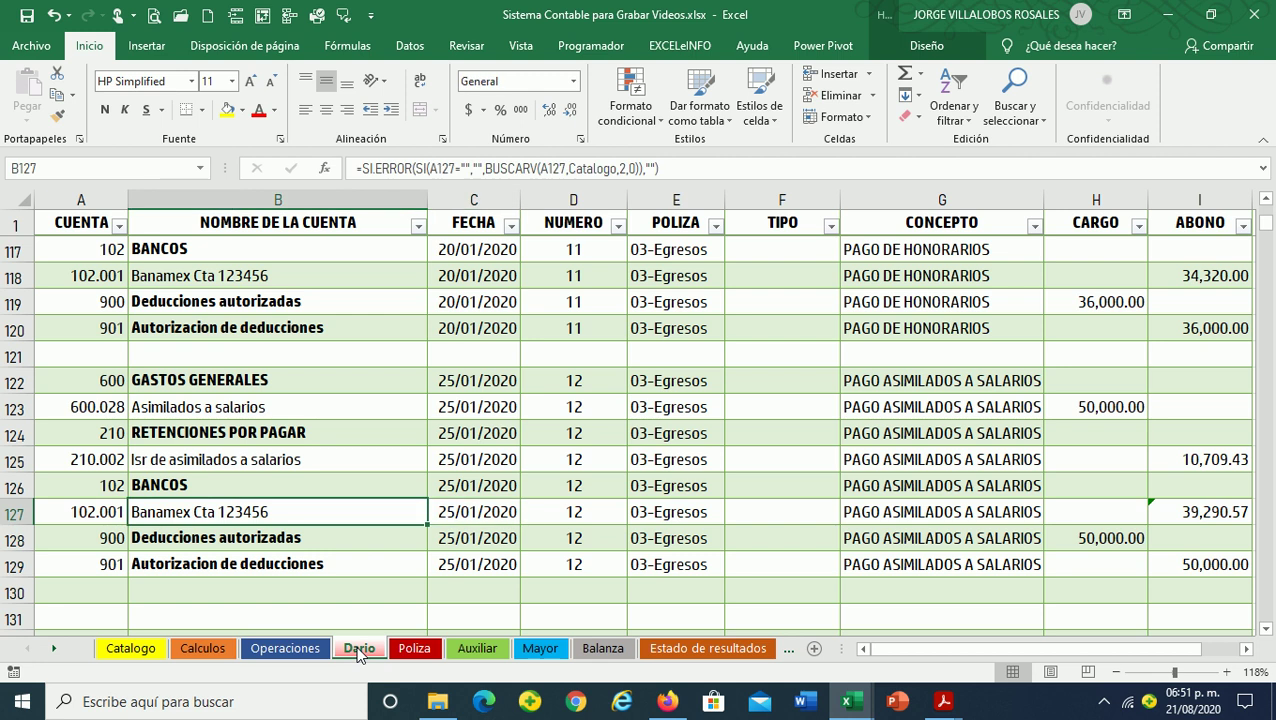
{"action": "key", "text": "Left"}
{"action": "key", "text": "Down"}
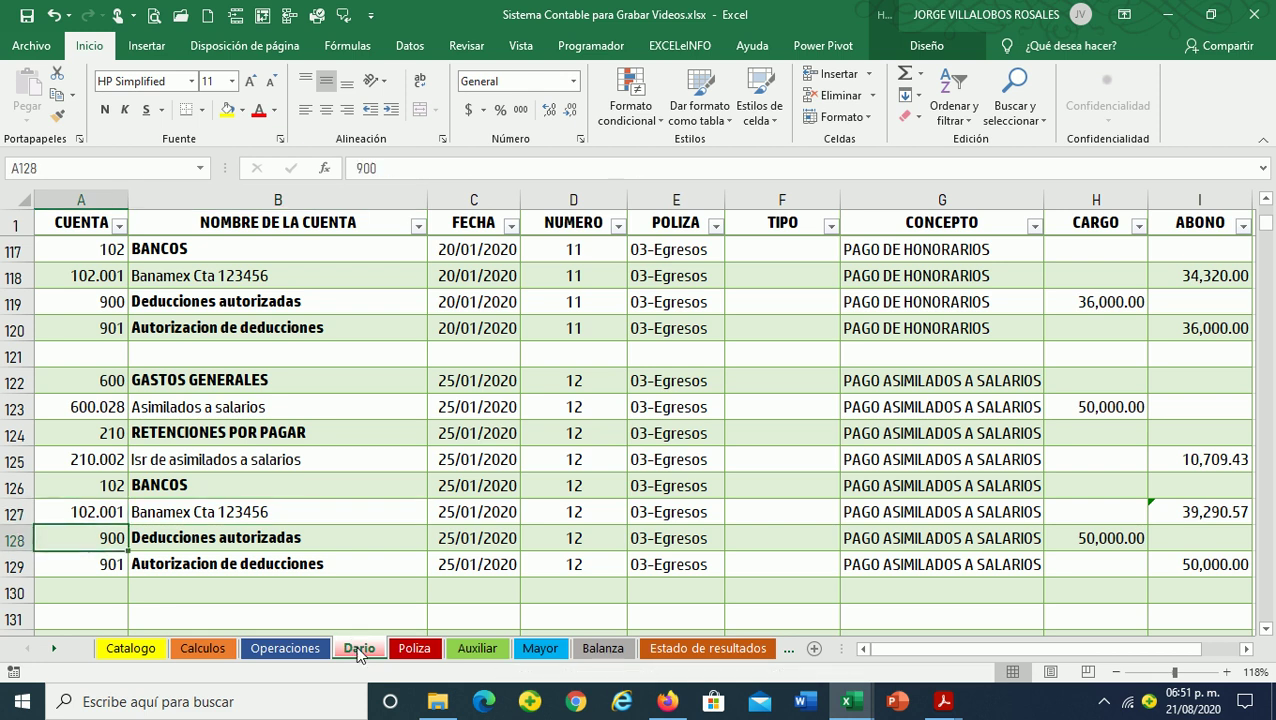
{"action": "key", "text": "Down"}
{"action": "key", "text": "Down"}
{"action": "key", "text": "Down"}
{"action": "key", "text": "Down"}
{"action": "key", "text": "Down"}
{"action": "key", "text": "Down"}
{"action": "key", "text": "Up"}
{"action": "key", "text": "Up"}
{"action": "key", "text": "Up"}
{"action": "key", "text": "Up"}
{"action": "key", "text": "Up"}
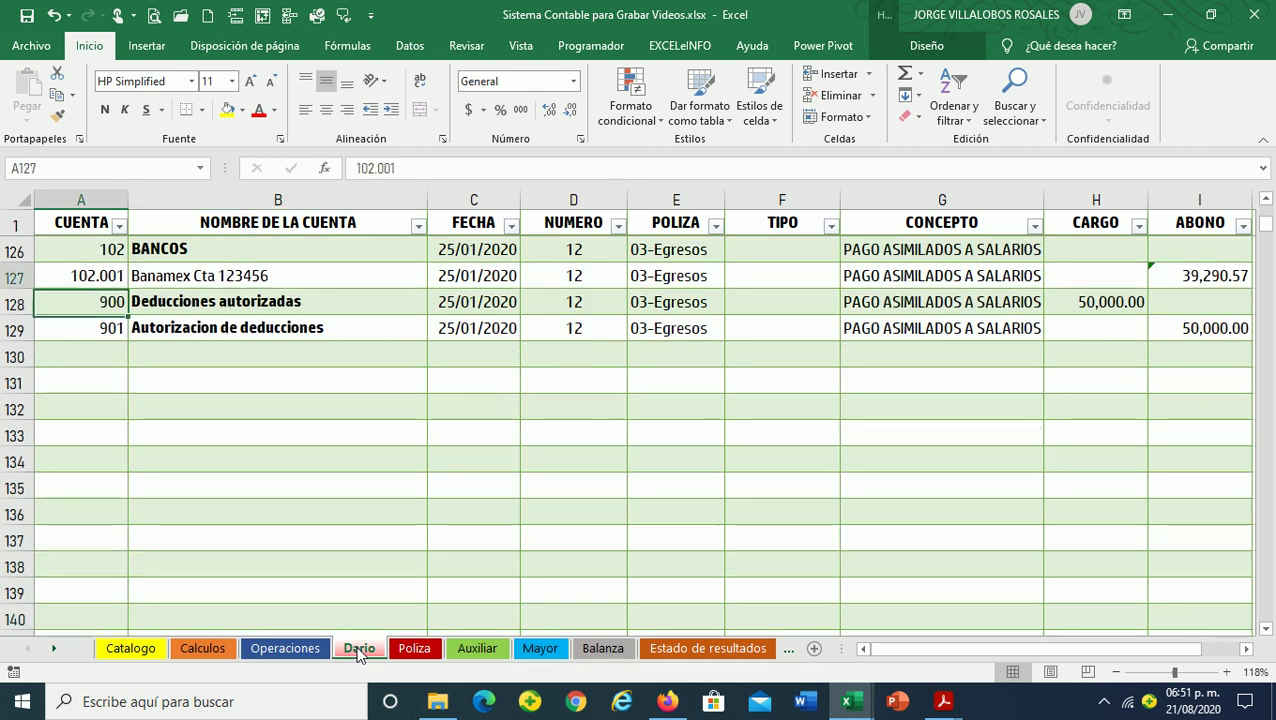
{"action": "key", "text": "Up"}
{"action": "key", "text": "Up"}
{"action": "key", "text": "Up"}
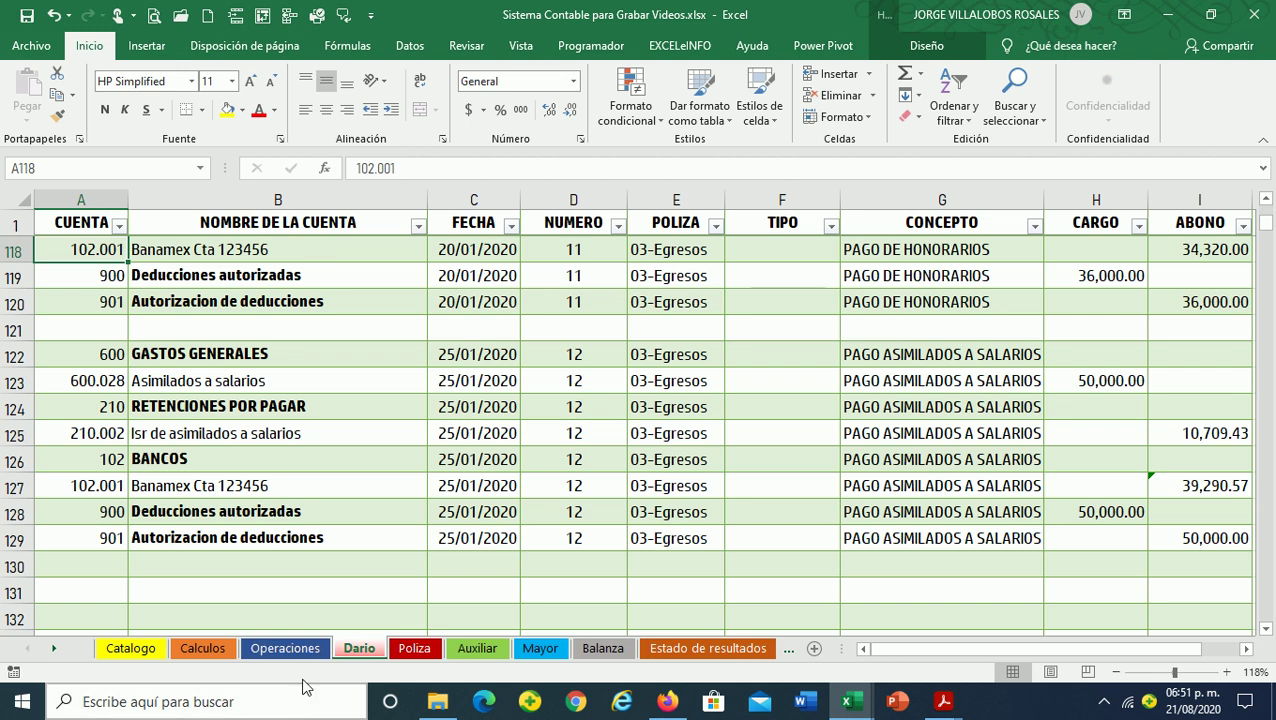
Copy the payroll entry's account numbers from A87:A97 and paste them starting at A131
{"action": "scroll", "coordinate": [298, 595], "scroll_direction": "up", "scroll_amount": 2}
{"action": "scroll", "coordinate": [296, 589], "scroll_direction": "up", "scroll_amount": 2}
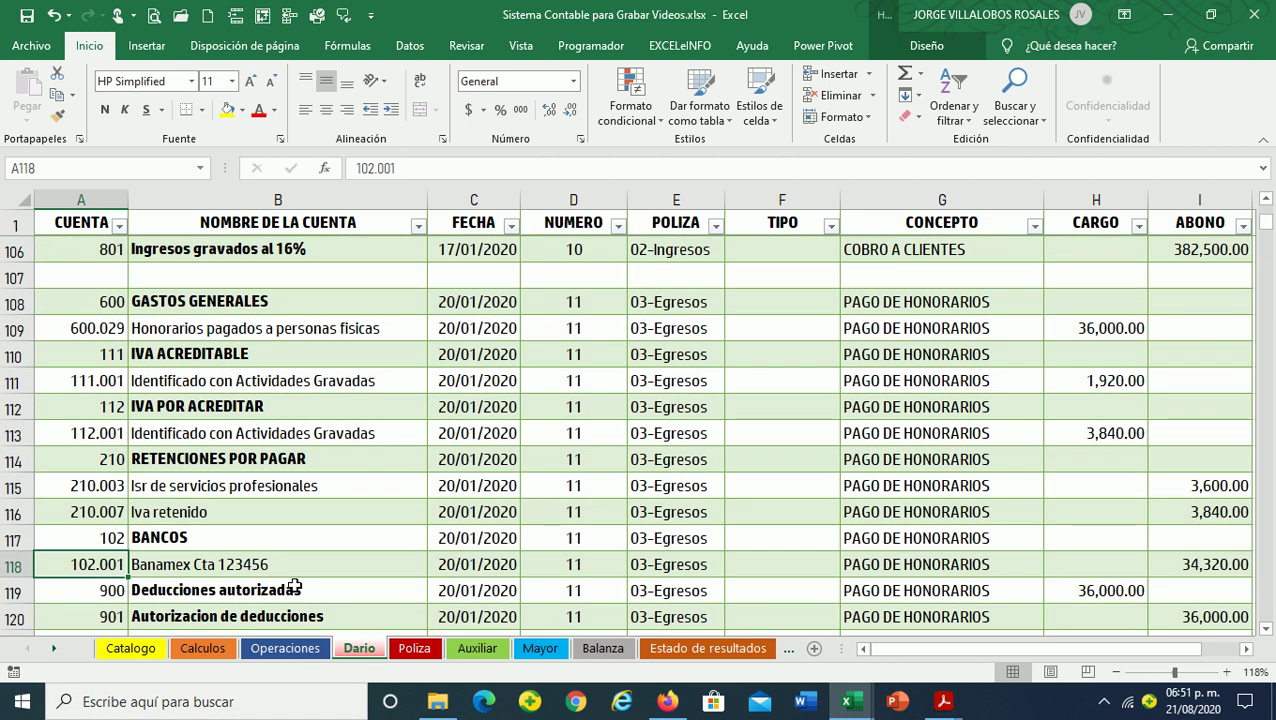
{"action": "scroll", "coordinate": [296, 589], "scroll_direction": "up", "scroll_amount": 2}
{"action": "scroll", "coordinate": [296, 590], "scroll_direction": "up", "scroll_amount": 1}
{"action": "scroll", "coordinate": [297, 592], "scroll_direction": "up", "scroll_amount": 3}
{"action": "scroll", "coordinate": [297, 594], "scroll_direction": "up", "scroll_amount": 1}
{"action": "scroll", "coordinate": [296, 593], "scroll_direction": "up", "scroll_amount": 1}
{"action": "scroll", "coordinate": [200, 460], "scroll_direction": "down", "scroll_amount": 1}
{"action": "left_click_drag", "start_coordinate": [85, 301], "coordinate": [85, 552]}
{"action": "key", "text": "ctrl+c"}
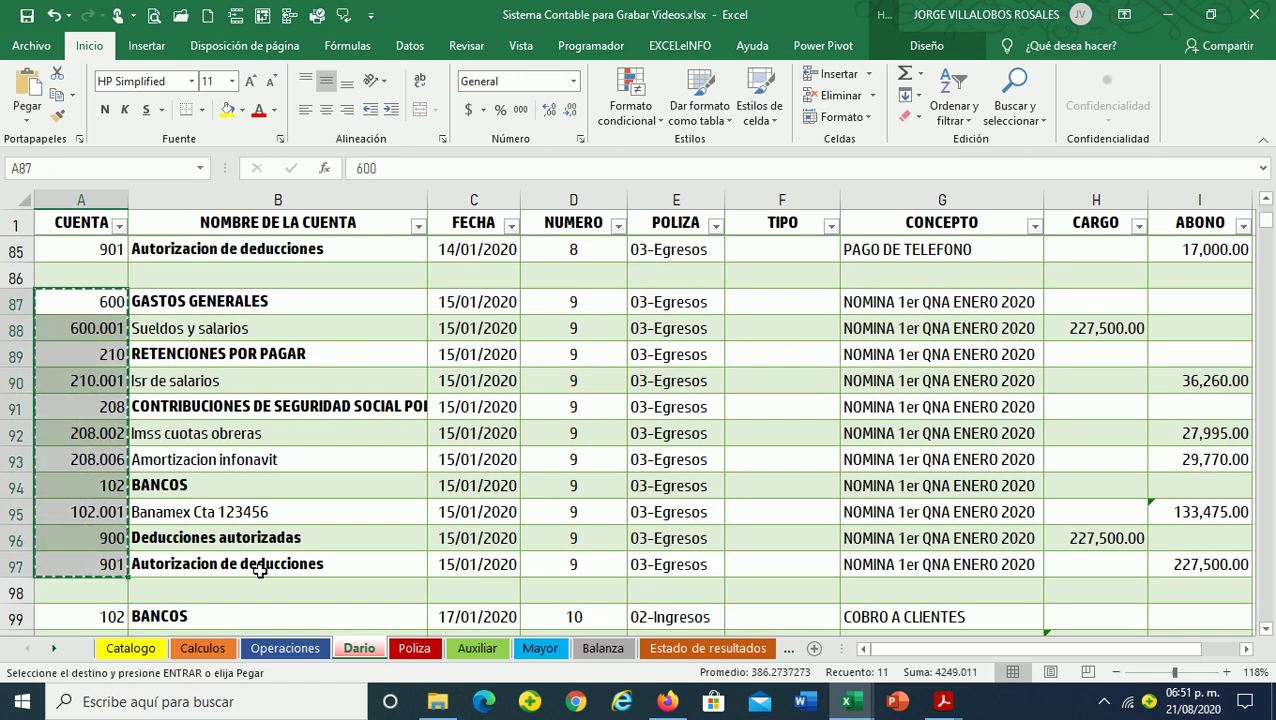
{"action": "scroll", "coordinate": [255, 563], "scroll_direction": "down", "scroll_amount": 7}
{"action": "scroll", "coordinate": [258, 563], "scroll_direction": "down", "scroll_amount": 3}
{"action": "scroll", "coordinate": [250, 561], "scroll_direction": "down", "scroll_amount": 3}
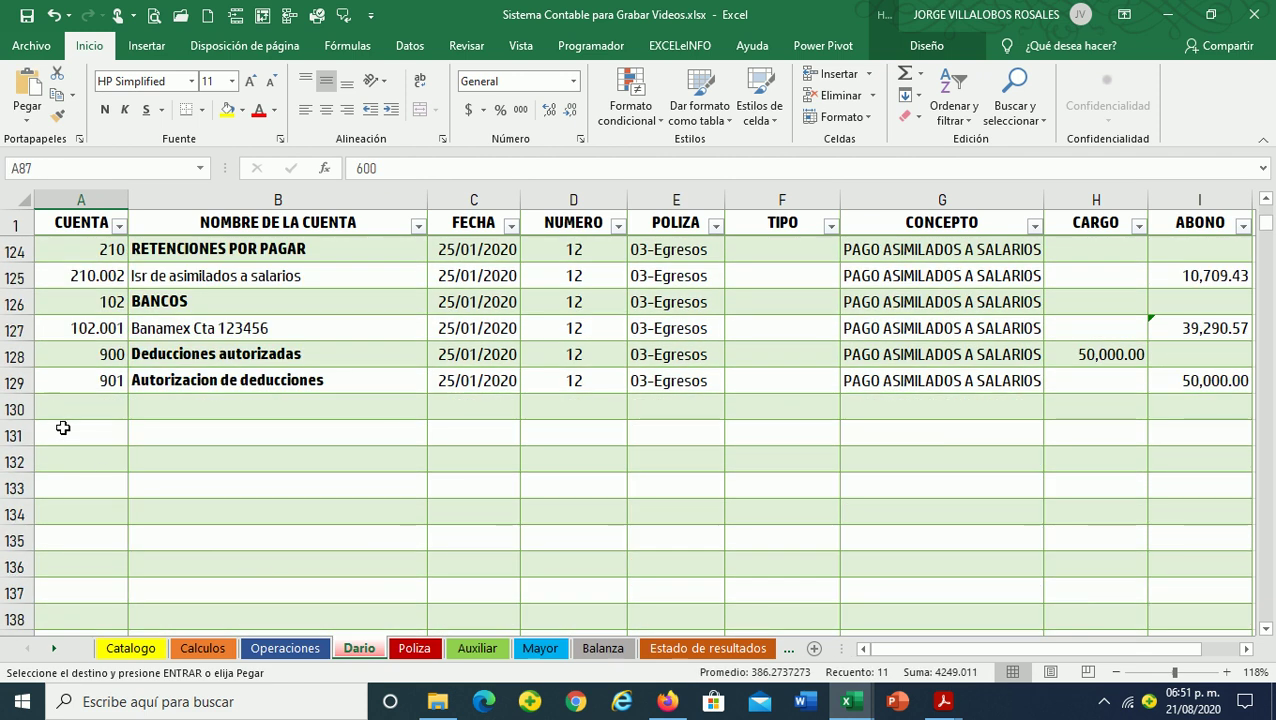
{"action": "right_click", "coordinate": [61, 427]}
{"action": "left_click", "coordinate": [136, 296]}
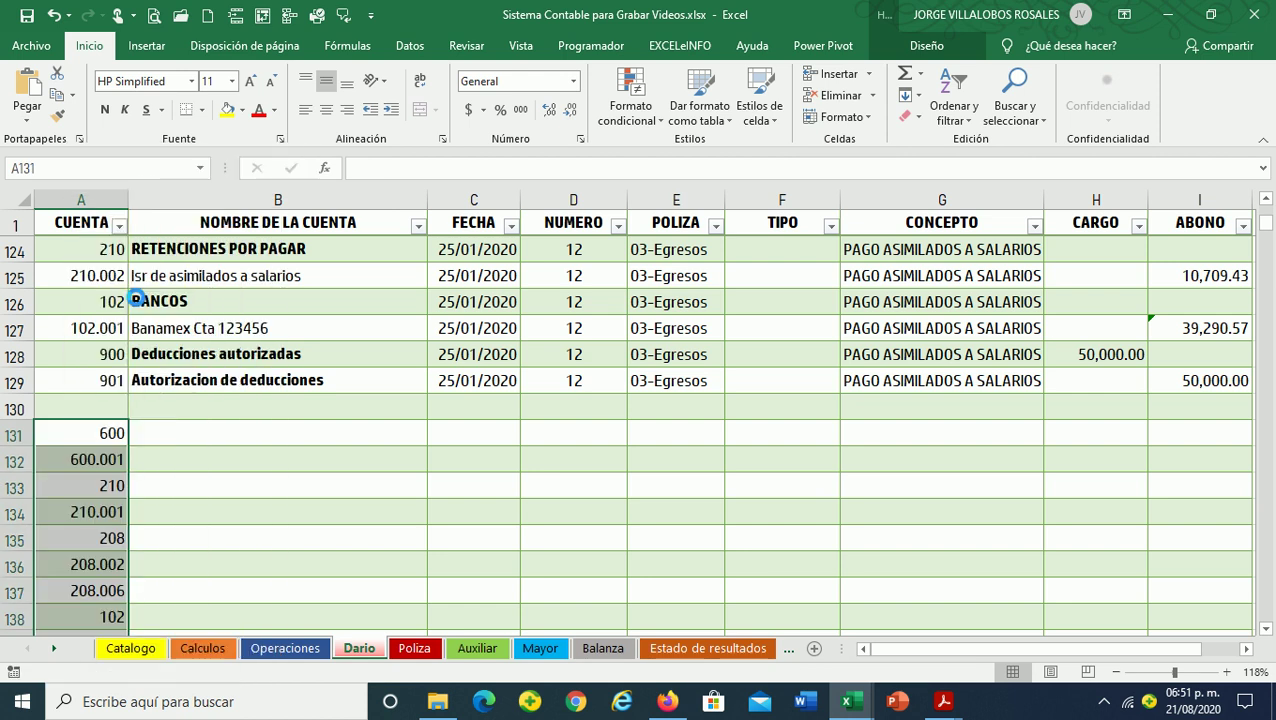
Look up the payroll operation description in Operaciones cell B22 for the new entry
{"action": "scroll", "coordinate": [240, 509], "scroll_direction": "down", "scroll_amount": 3}
{"action": "scroll", "coordinate": [262, 512], "scroll_direction": "up", "scroll_amount": 1}
{"action": "scroll", "coordinate": [263, 508], "scroll_direction": "up", "scroll_amount": 1}
{"action": "left_click", "coordinate": [474, 360]}
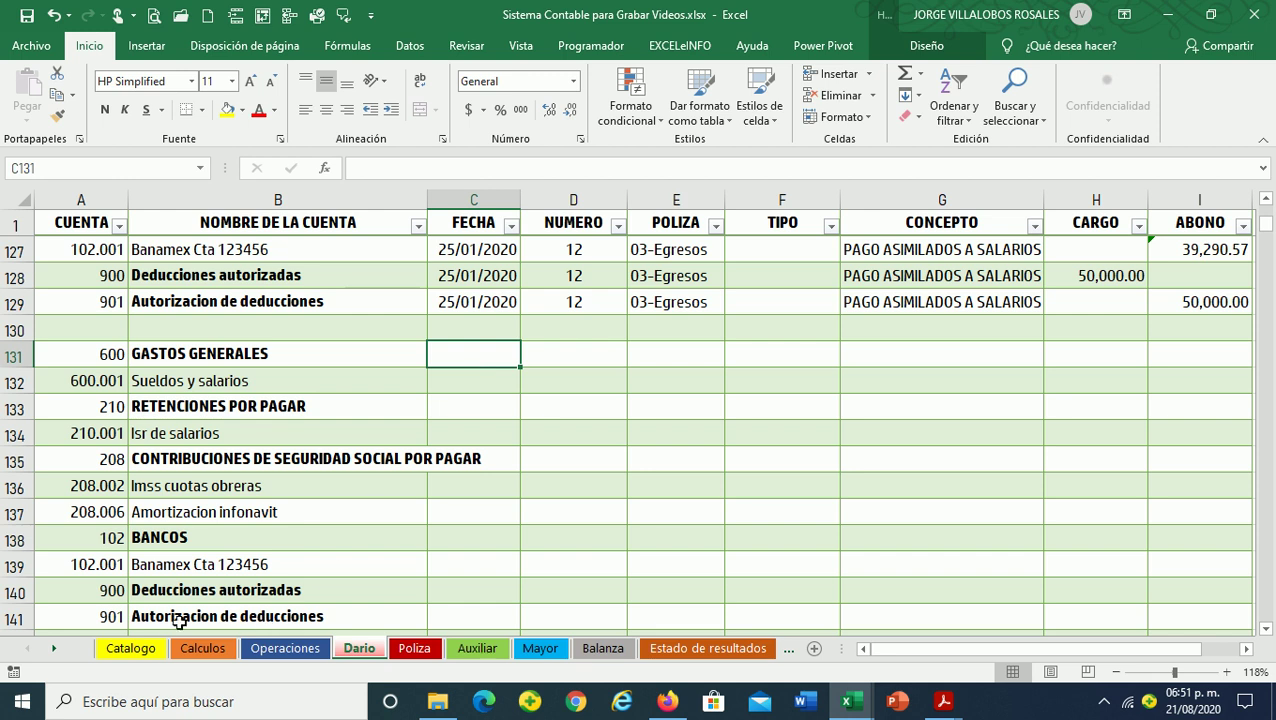
{"action": "left_click", "coordinate": [273, 648]}
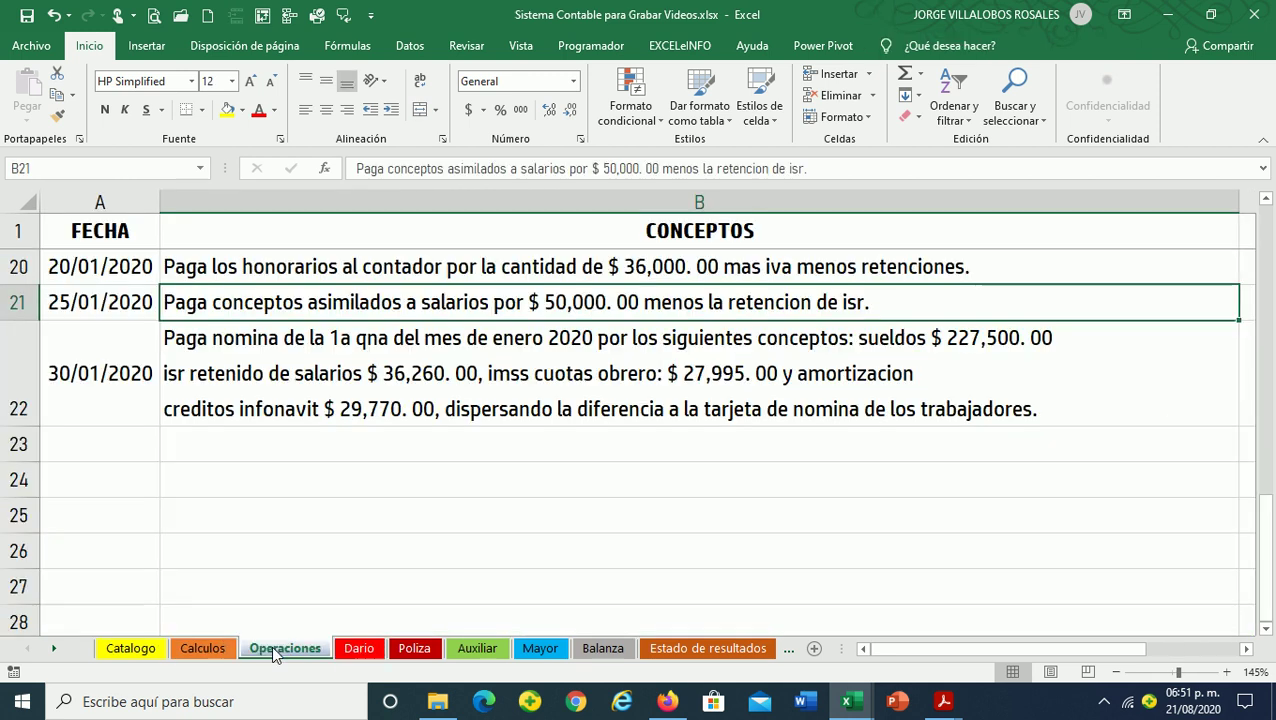
{"action": "left_click", "coordinate": [318, 390]}
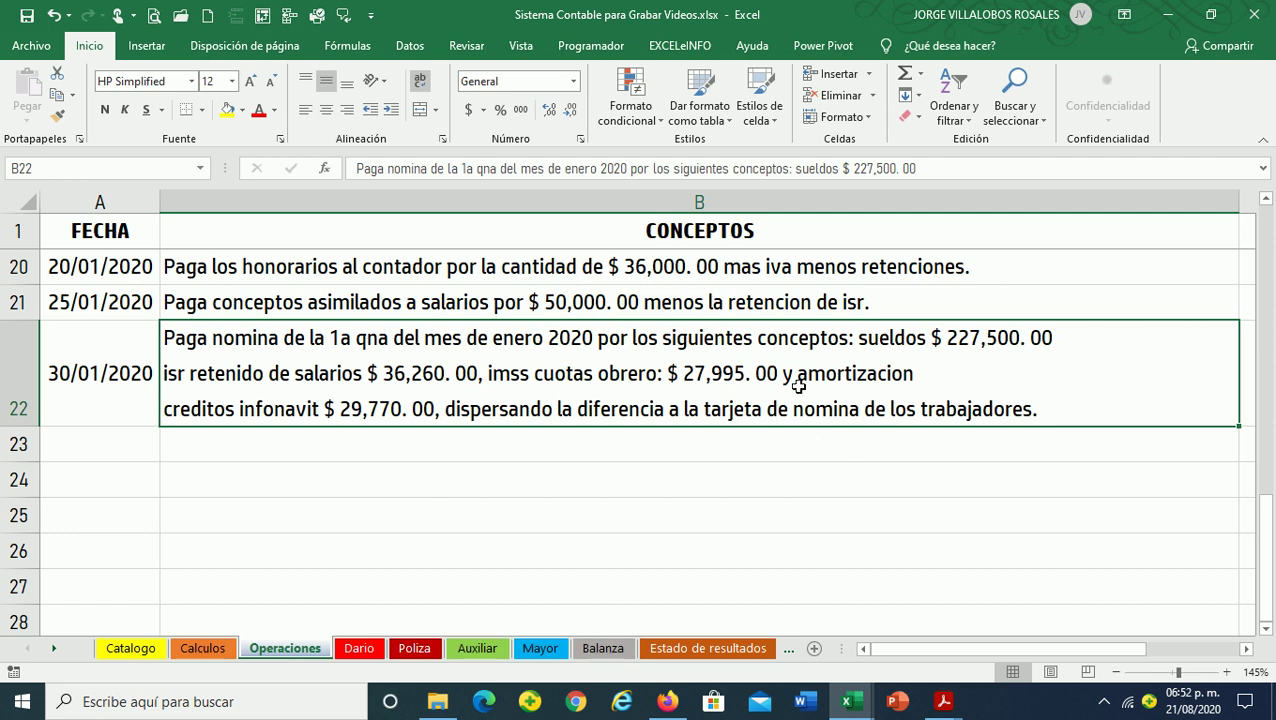
{"action": "left_click", "coordinate": [359, 649]}
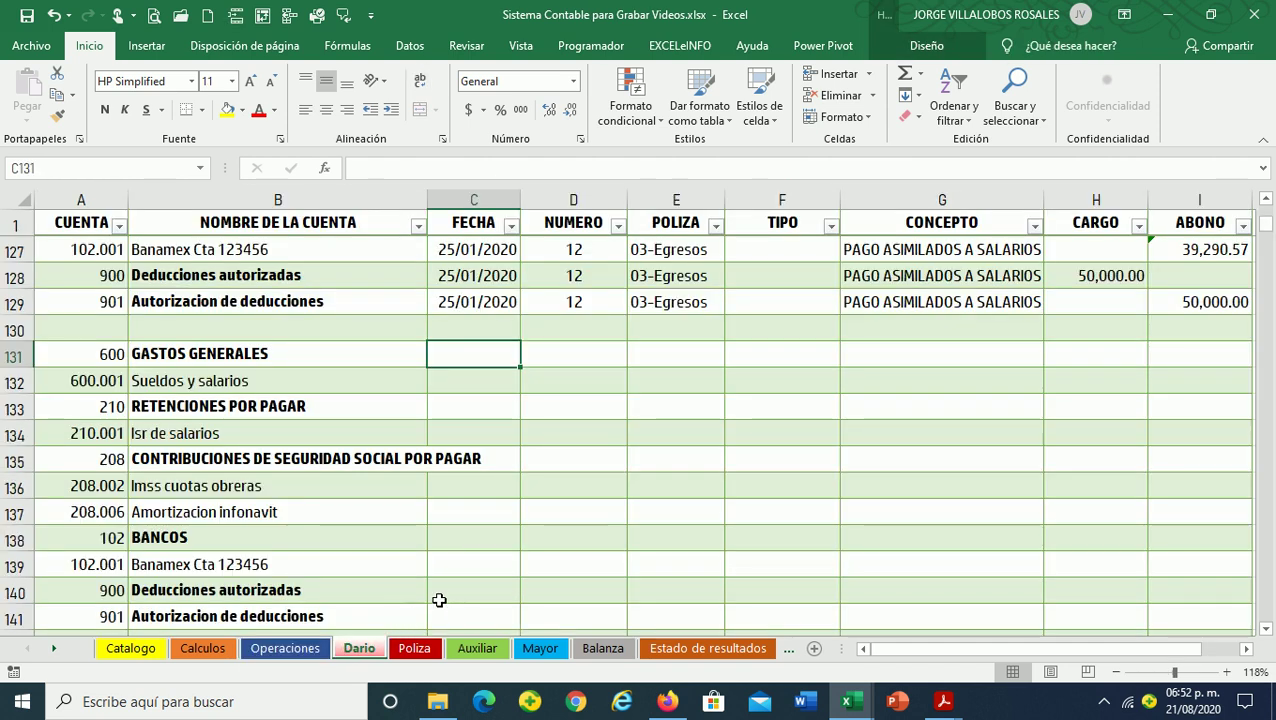
Fill row 131 with date 30/01/2020, entry 13, poliza 03-Egresos and concept NOMINA 1da QNA DE ENERO 2020
{"action": "left_click", "coordinate": [198, 649]}
{"action": "left_click", "coordinate": [258, 650]}
{"action": "left_click", "coordinate": [357, 647]}
{"action": "type", "text": "30/01"}
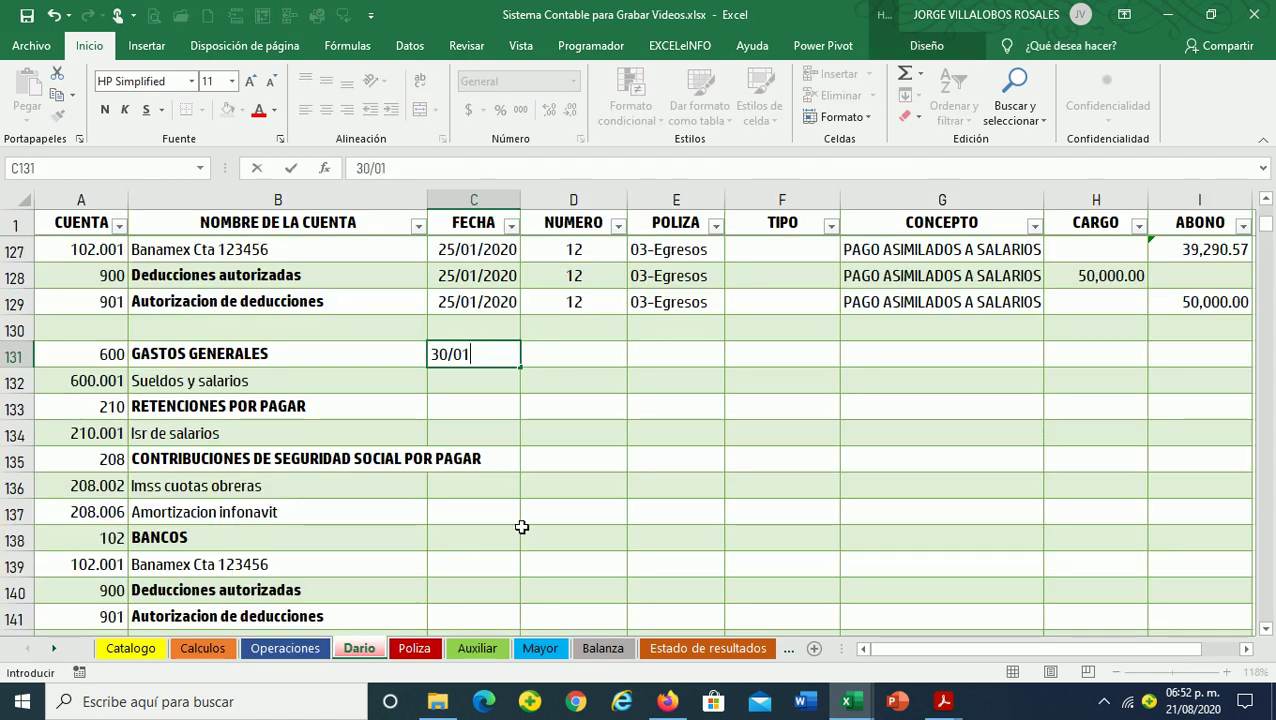
{"action": "type", "text": "/20"}
{"action": "key", "text": "Tab"}
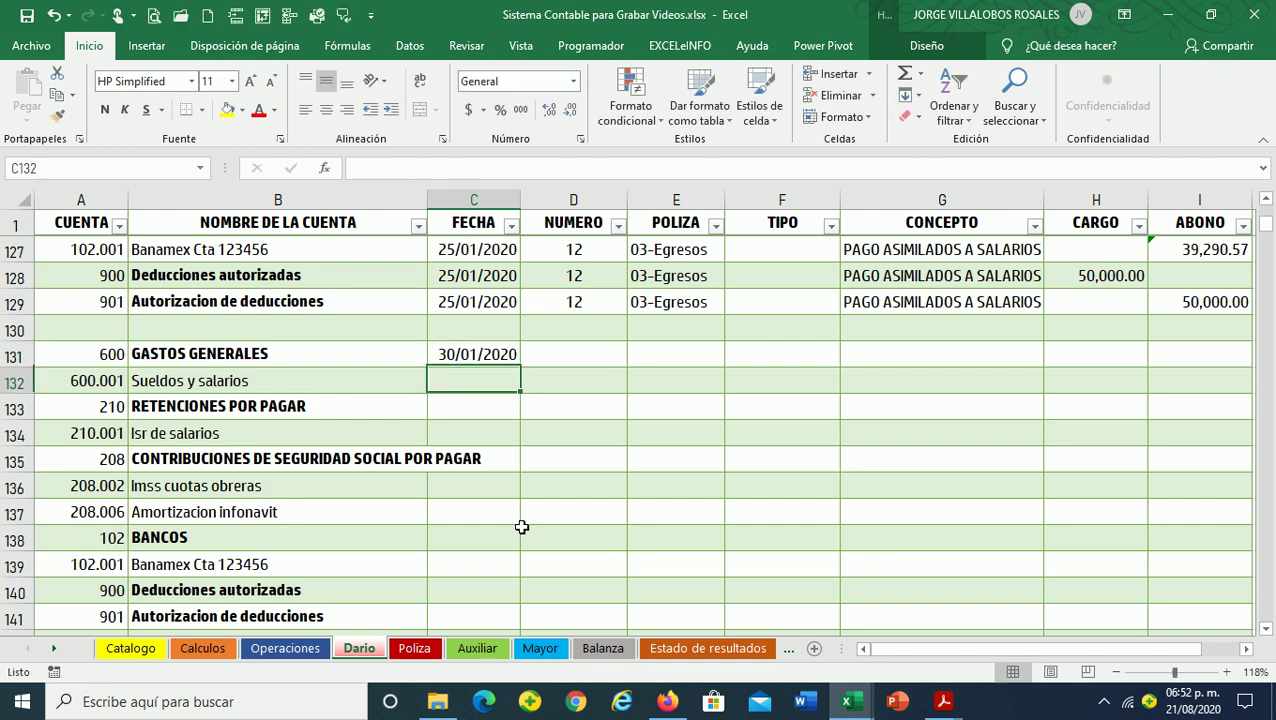
{"action": "type", "text": "13"}
{"action": "key", "text": "Return"}
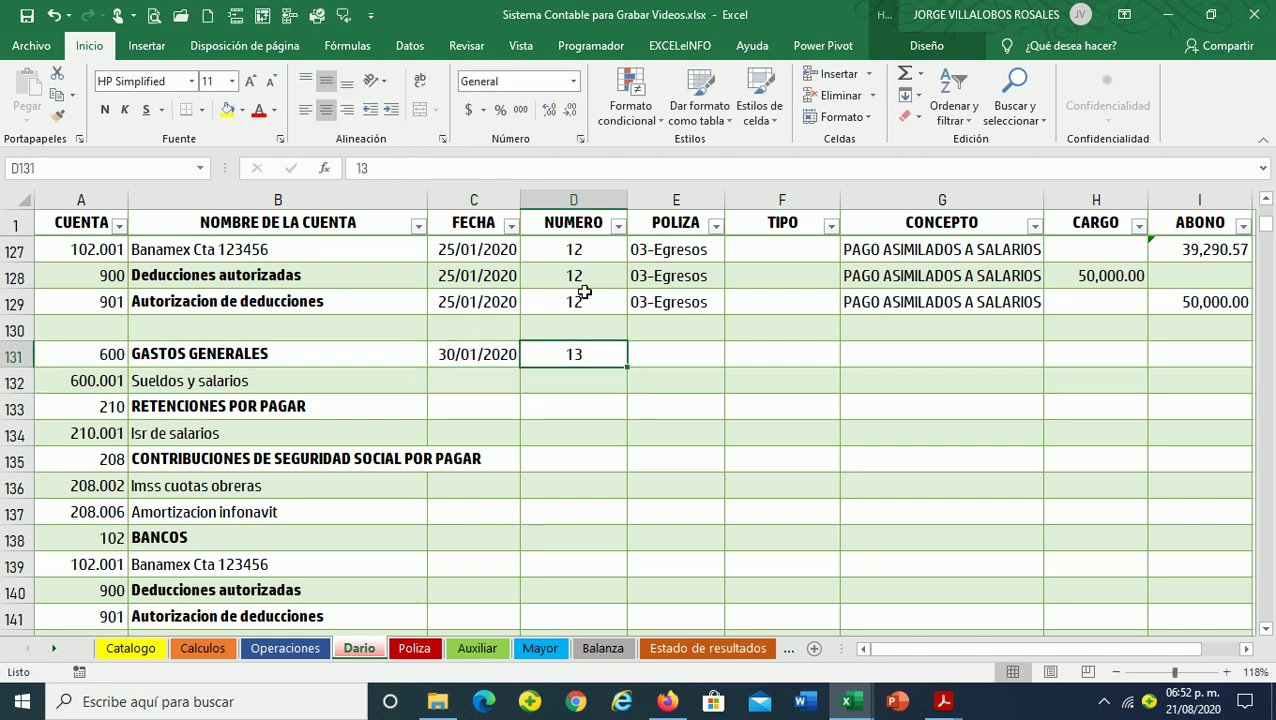
{"action": "key", "text": "Tab"}
{"action": "left_click", "coordinate": [733, 356]}
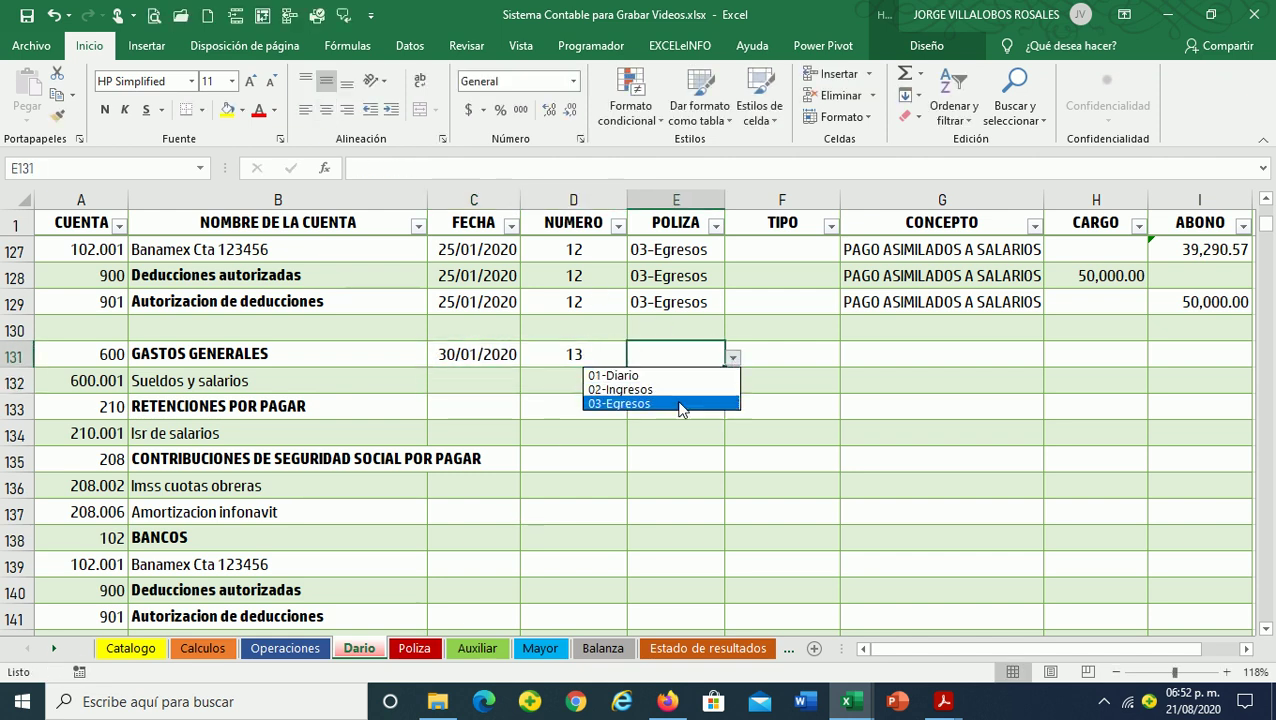
{"action": "left_click", "coordinate": [680, 403]}
{"action": "left_click", "coordinate": [848, 357]}
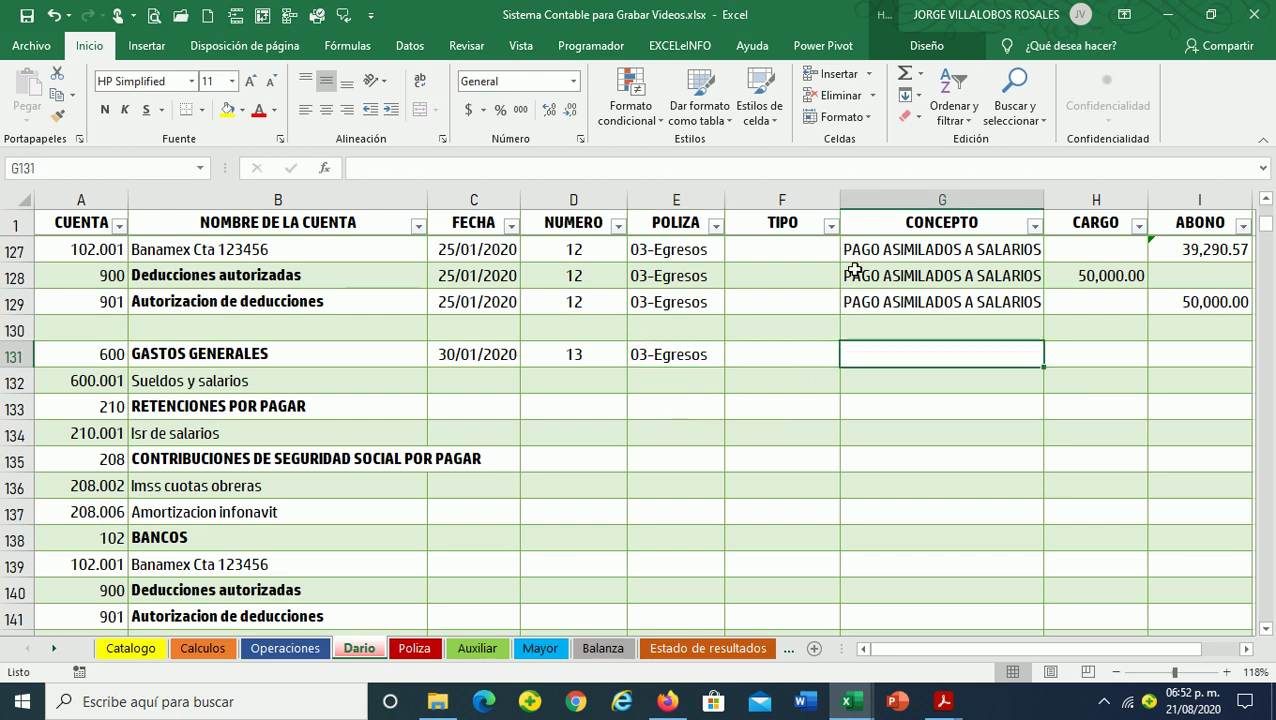
{"action": "type", "text": "NOMINA 1"}
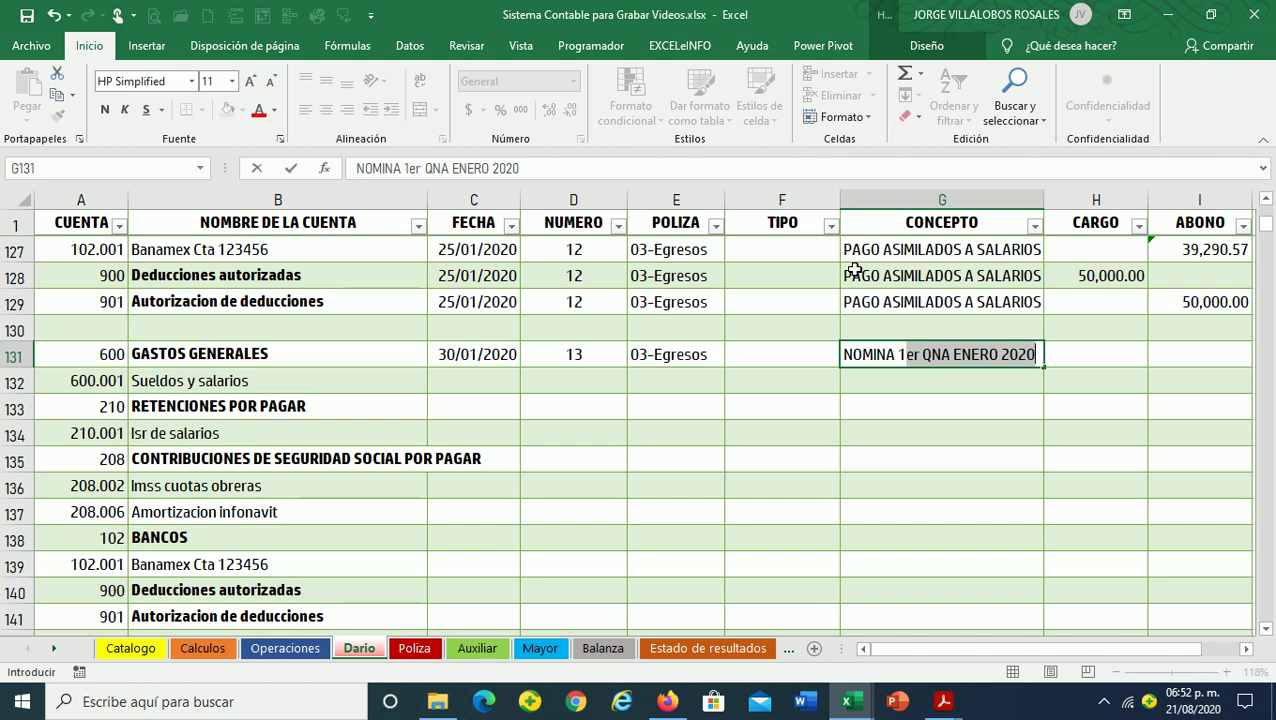
{"action": "type", "text": "DA"}
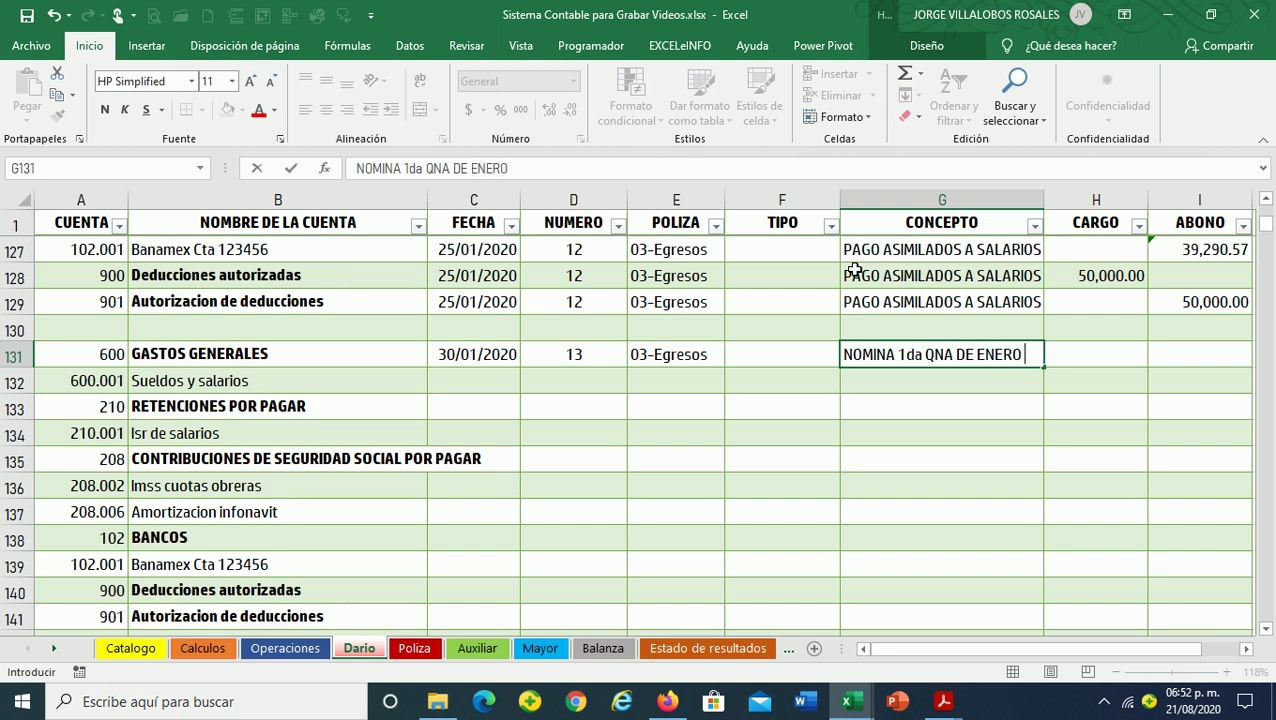
{"action": "key", "text": "Return"}
Fill C131:G131 down through row 141 with Ctrl+D
{"action": "key", "text": "Left"}
{"action": "key", "text": "Left"}
{"action": "key", "text": "Left"}
{"action": "key", "text": "Left"}
{"action": "key", "text": "Right"}
{"action": "key", "text": "Up"}
{"action": "key", "text": "Left"}
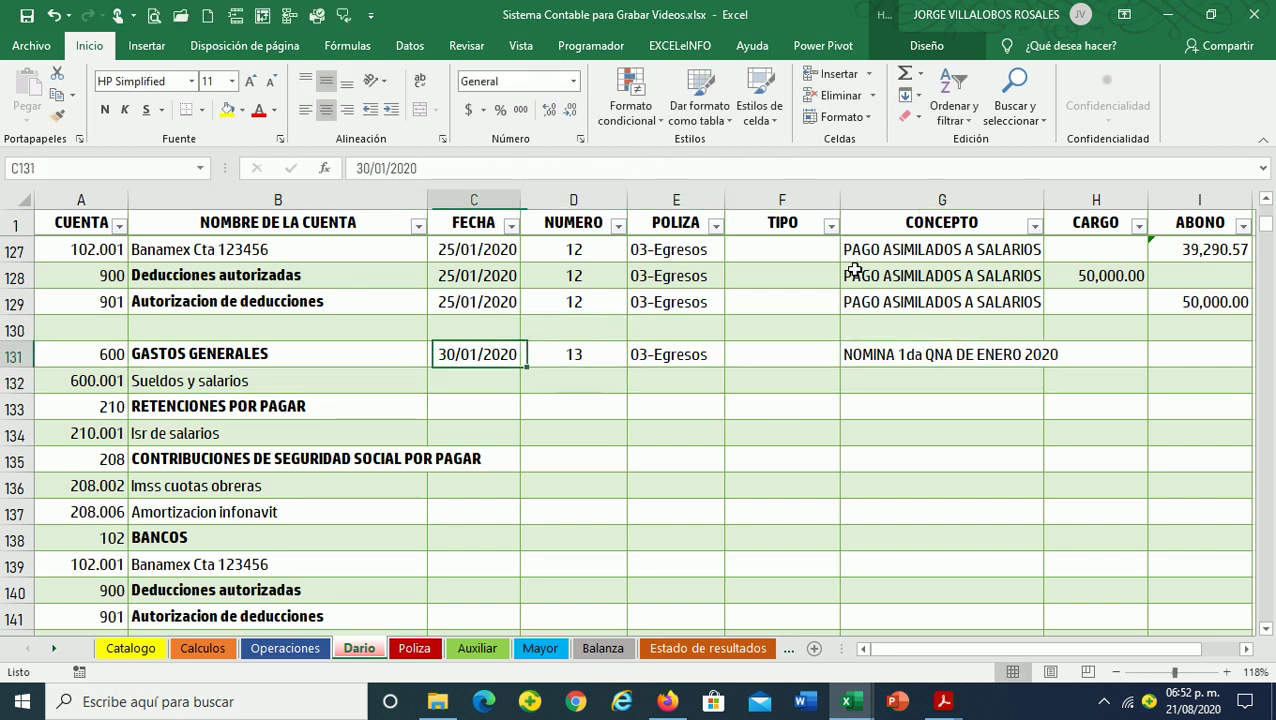
{"action": "key", "text": "shift+Right"}
{"action": "key", "text": "shift+Right"}
{"action": "key", "text": "shift+Right"}
{"action": "key", "text": "shift+Right"}
{"action": "key", "text": "shift+Right"}
{"action": "key", "text": "shift+Down"}
{"action": "key", "text": "shift+Left"}
{"action": "key", "text": "shift+Down"}
{"action": "key", "text": "shift+Down"}
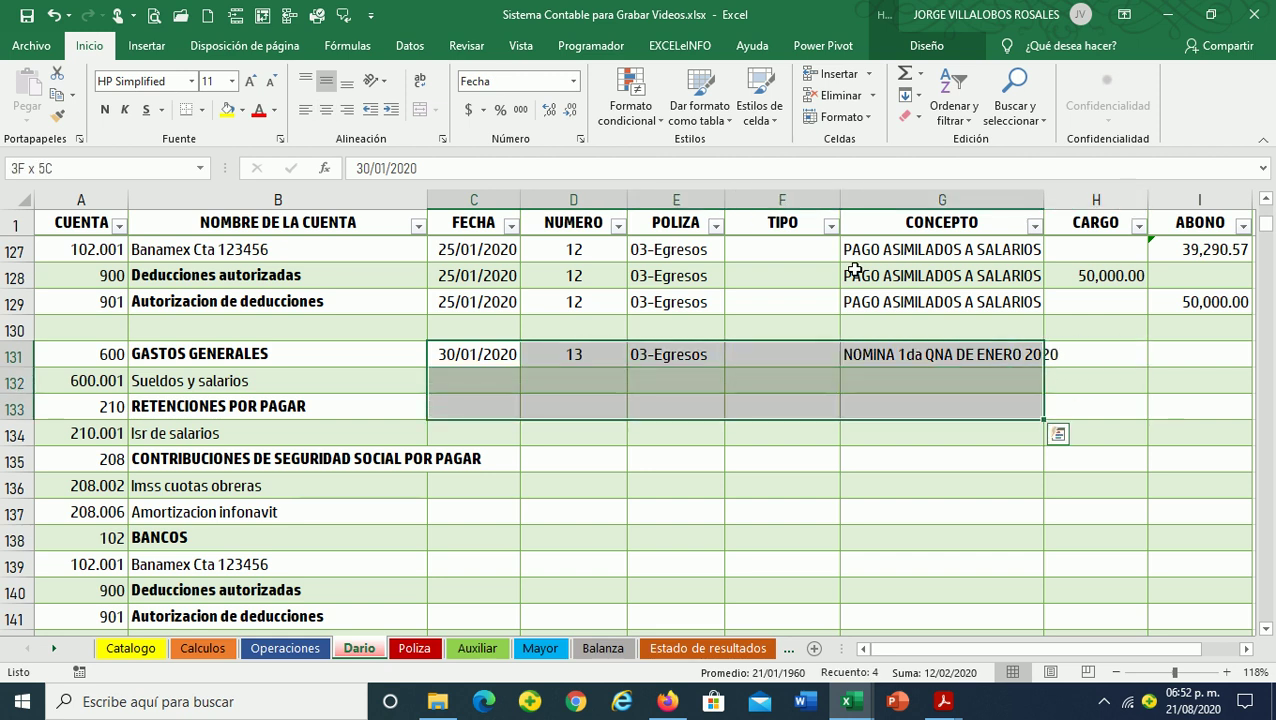
{"action": "key", "text": "shift+Down"}
{"action": "key", "text": "shift+Down"}
{"action": "key", "text": "shift+Down"}
{"action": "key", "text": "shift+Down"}
{"action": "key", "text": "shift+Down"}
{"action": "key", "text": "shift+Up"}
{"action": "key", "text": "shift+Up"}
{"action": "key", "text": "shift+Down"}
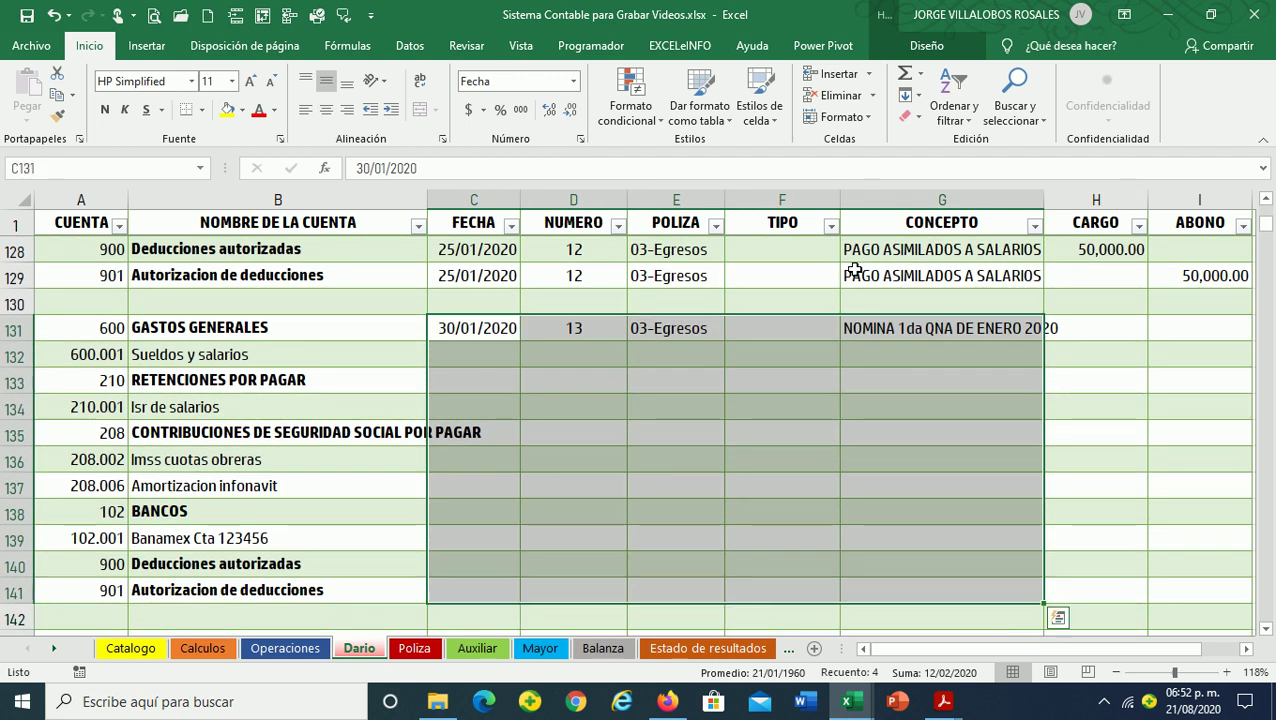
{"action": "key", "text": "ctrl+d"}
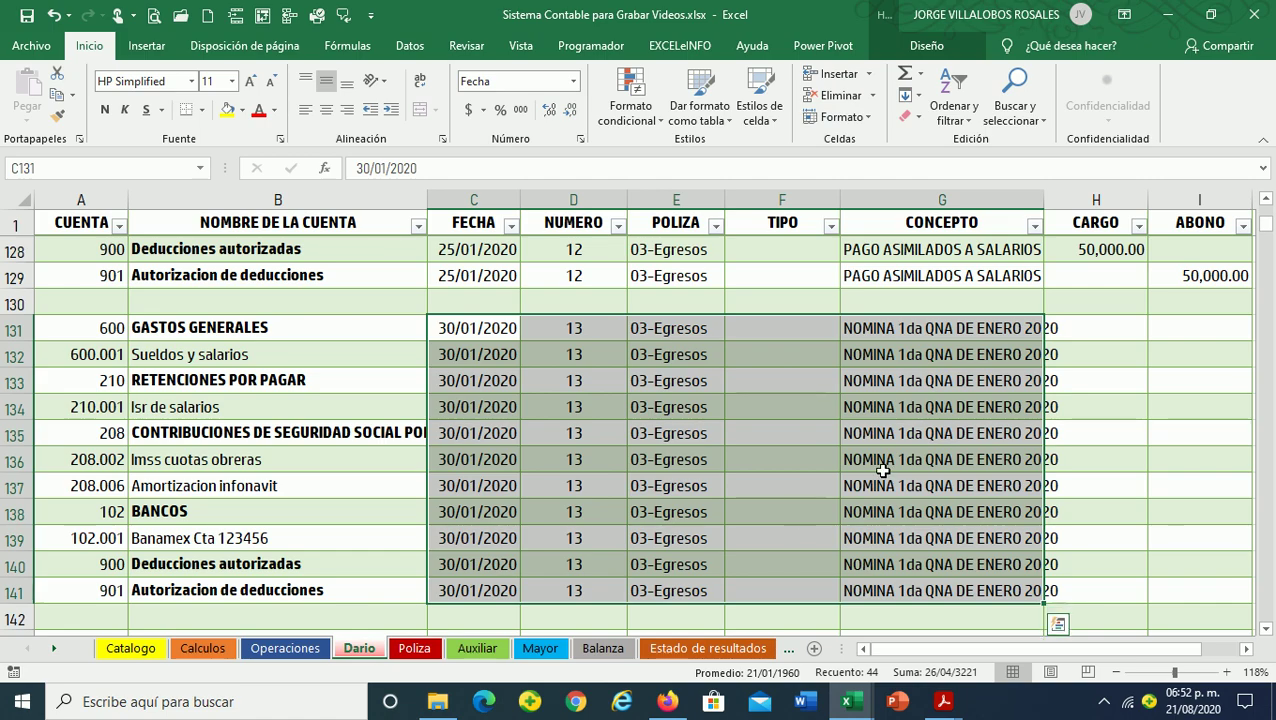
Scroll back up to the first payroll entry and select a block of its cells
{"action": "scroll", "coordinate": [884, 520], "scroll_direction": "up", "scroll_amount": 4}
{"action": "scroll", "coordinate": [886, 570], "scroll_direction": "up", "scroll_amount": 5}
{"action": "scroll", "coordinate": [886, 572], "scroll_direction": "up", "scroll_amount": 1}
{"action": "scroll", "coordinate": [886, 574], "scroll_direction": "up", "scroll_amount": 2}
{"action": "scroll", "coordinate": [886, 574], "scroll_direction": "up", "scroll_amount": 2}
{"action": "scroll", "coordinate": [886, 574], "scroll_direction": "up", "scroll_amount": 1}
{"action": "scroll", "coordinate": [886, 574], "scroll_direction": "down", "scroll_amount": 1}
{"action": "scroll", "coordinate": [886, 572], "scroll_direction": "down", "scroll_amount": 1}
{"action": "mouse_move", "coordinate": [1100, 302]}
{"action": "left_mouse_down"}
{"action": "mouse_move", "coordinate": [1186, 464]}
{"action": "mouse_move", "coordinate": [1187, 433]}
{"action": "left_mouse_up"}
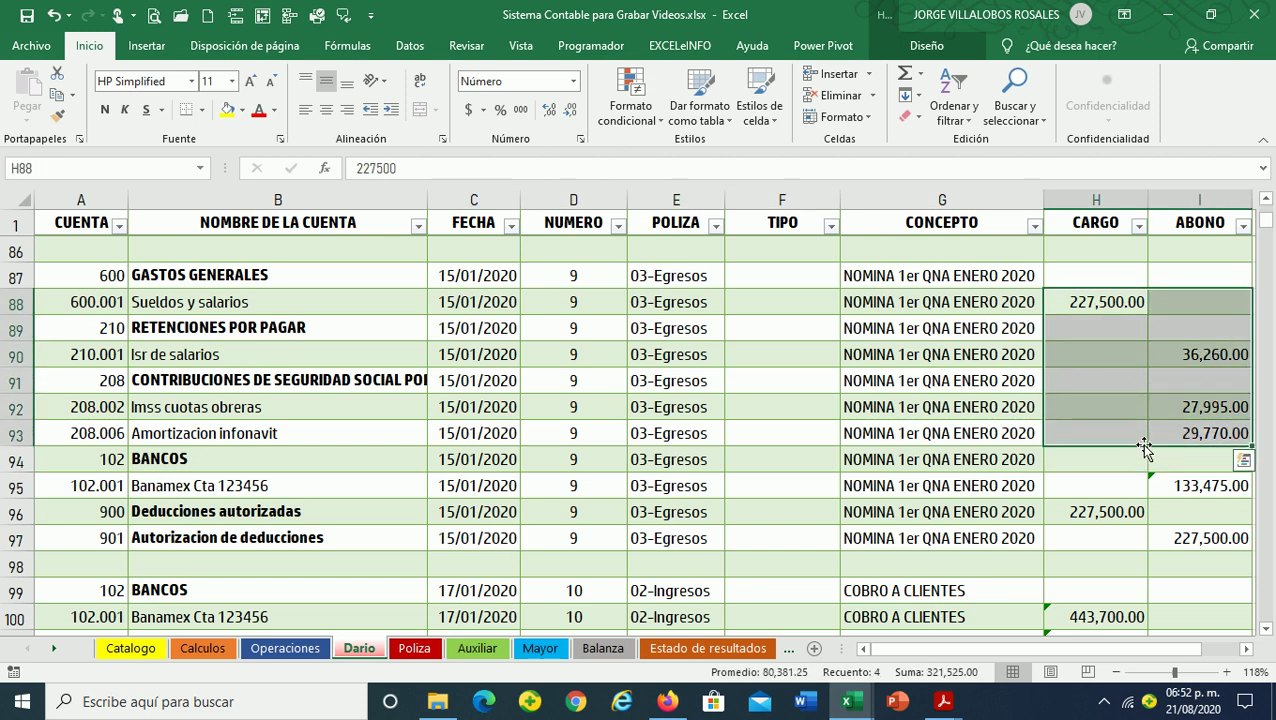
Copy the first payroll's amounts from H88:I93 and paste them into H132 for entry 13
{"action": "key", "text": "ctrl+c"}
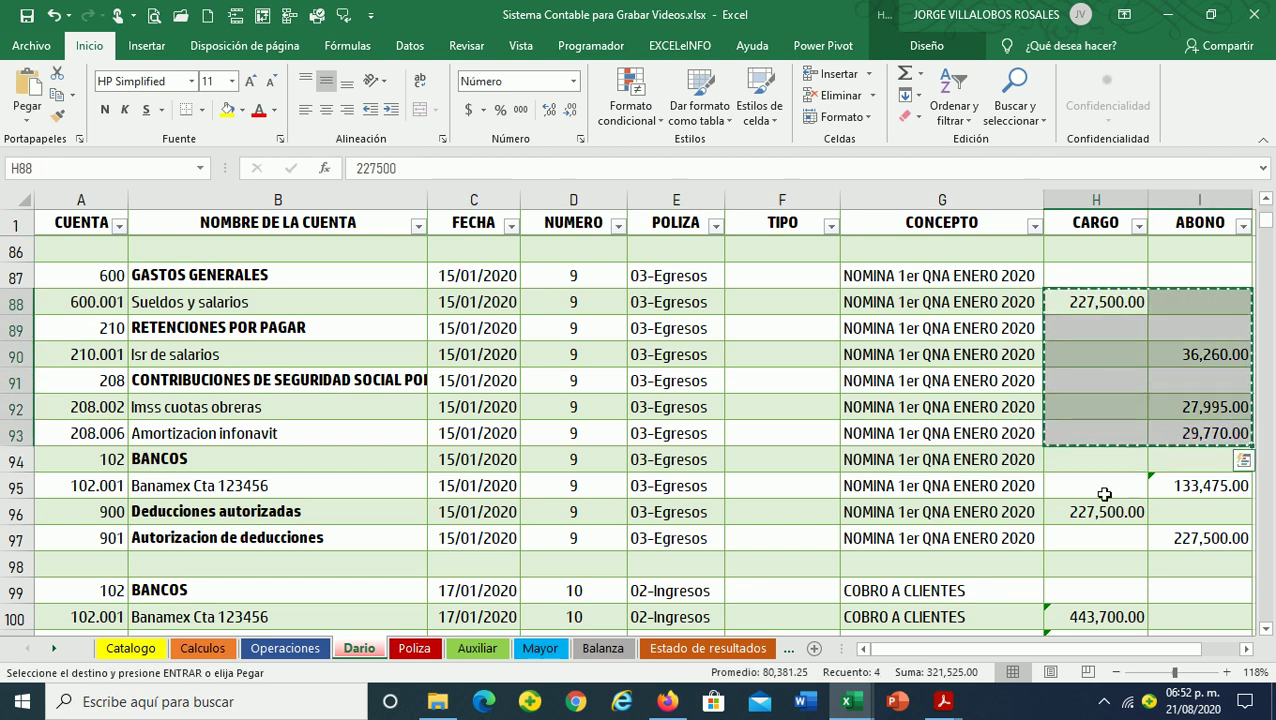
{"action": "scroll", "coordinate": [1072, 528], "scroll_direction": "down", "scroll_amount": 12}
{"action": "scroll", "coordinate": [1072, 528], "scroll_direction": "down", "scroll_amount": 2}
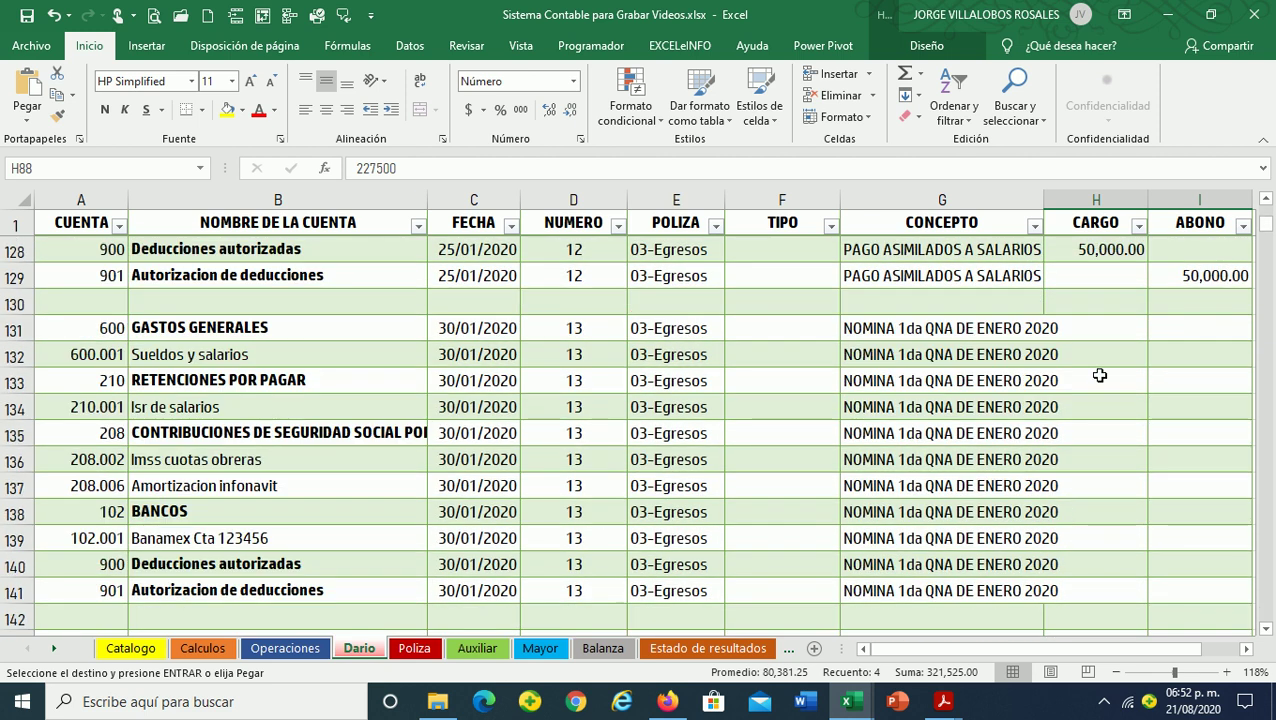
{"action": "left_click", "coordinate": [1045, 356]}
{"action": "right_click", "coordinate": [1070, 358]}
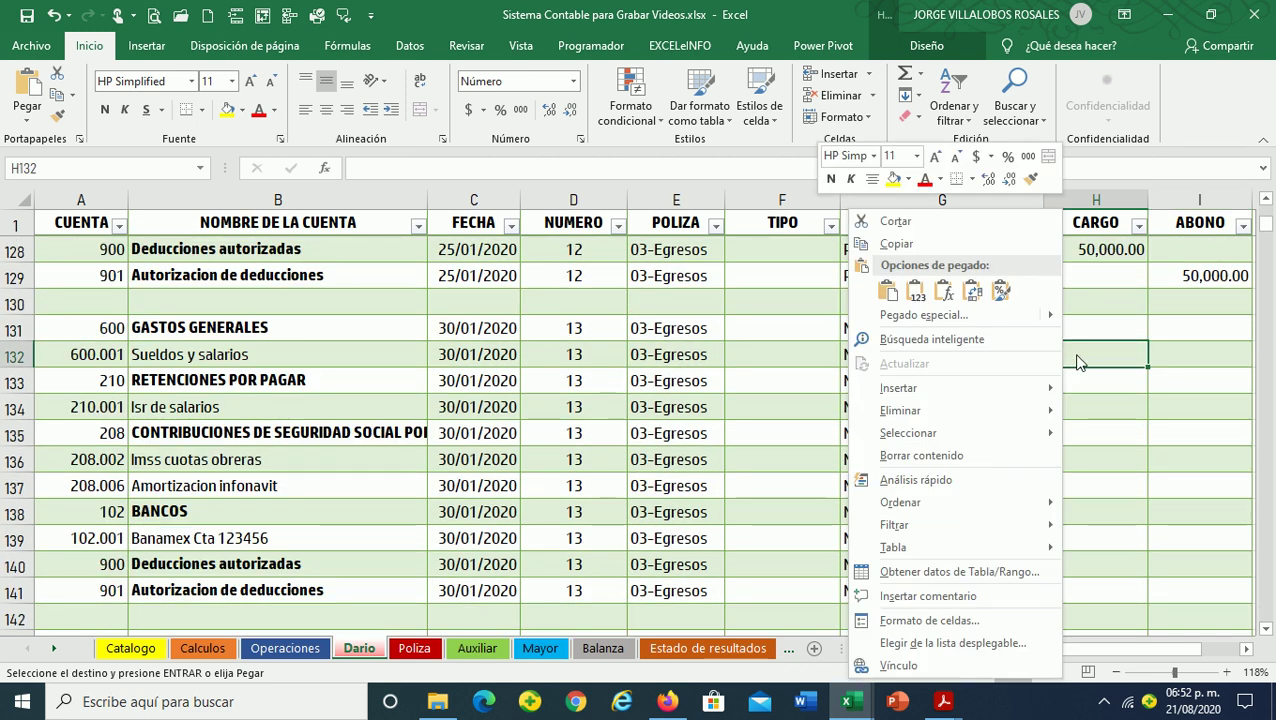
{"action": "left_click", "coordinate": [914, 288]}
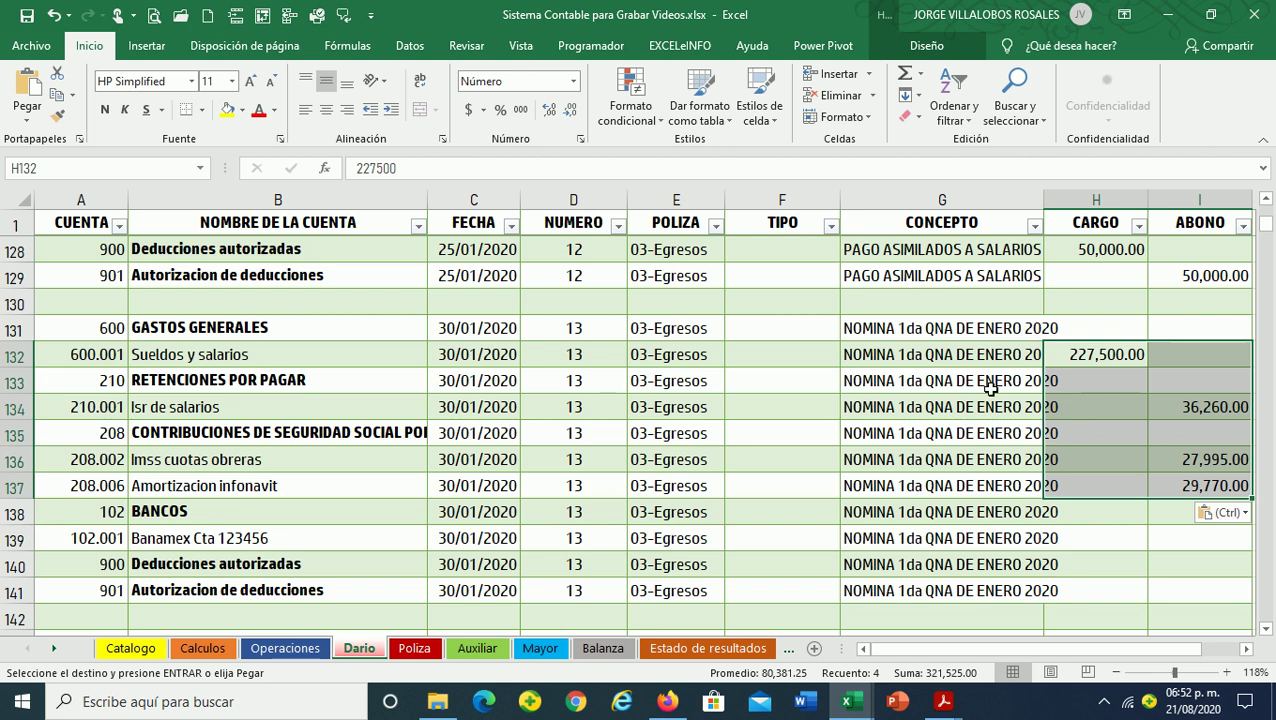
{"action": "key", "text": "Escape"}
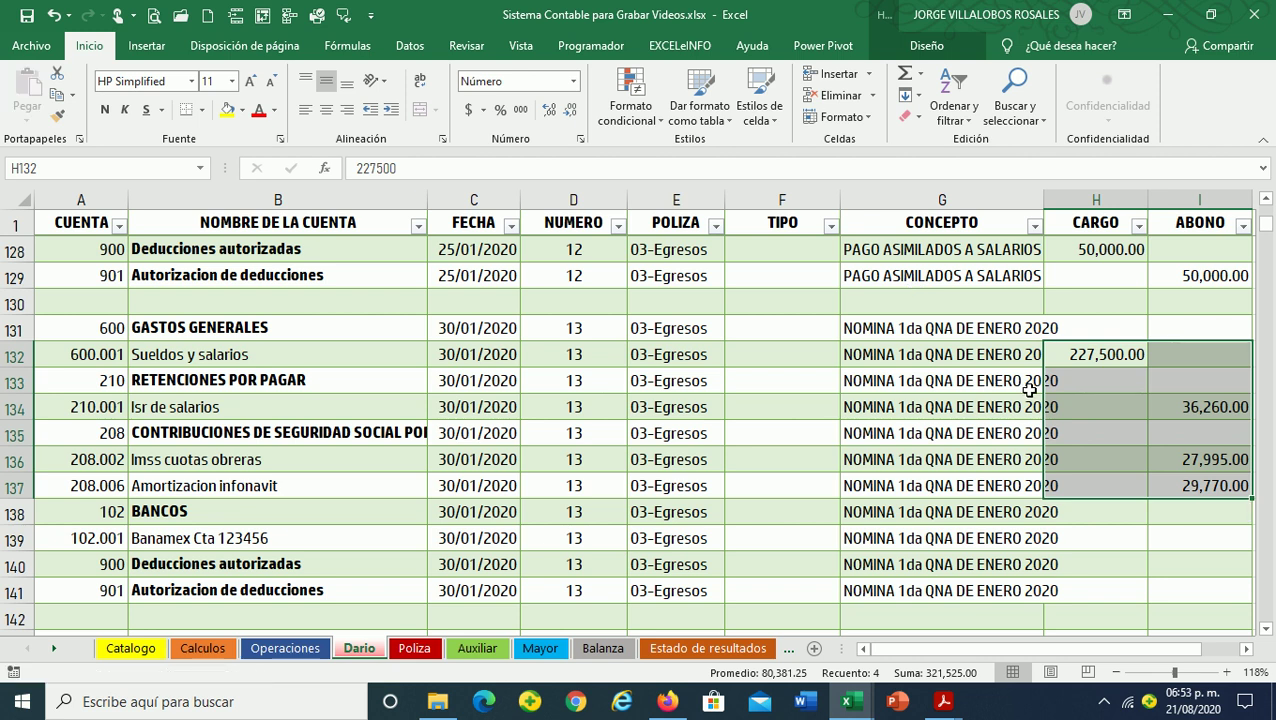
Check the pasted salary and withholding amounts in rows 132–137
{"action": "left_click", "coordinate": [1085, 354]}
{"action": "key", "text": "Left"}
{"action": "key", "text": "Right"}
{"action": "key", "text": "Left"}
{"action": "key", "text": "Left"}
{"action": "key", "text": "Left"}
{"action": "key", "text": "Left"}
{"action": "key", "text": "Left"}
{"action": "key", "text": "Down"}
{"action": "key", "text": "Down"}
{"action": "key", "text": "Right"}
{"action": "key", "text": "Right"}
{"action": "key", "text": "Right"}
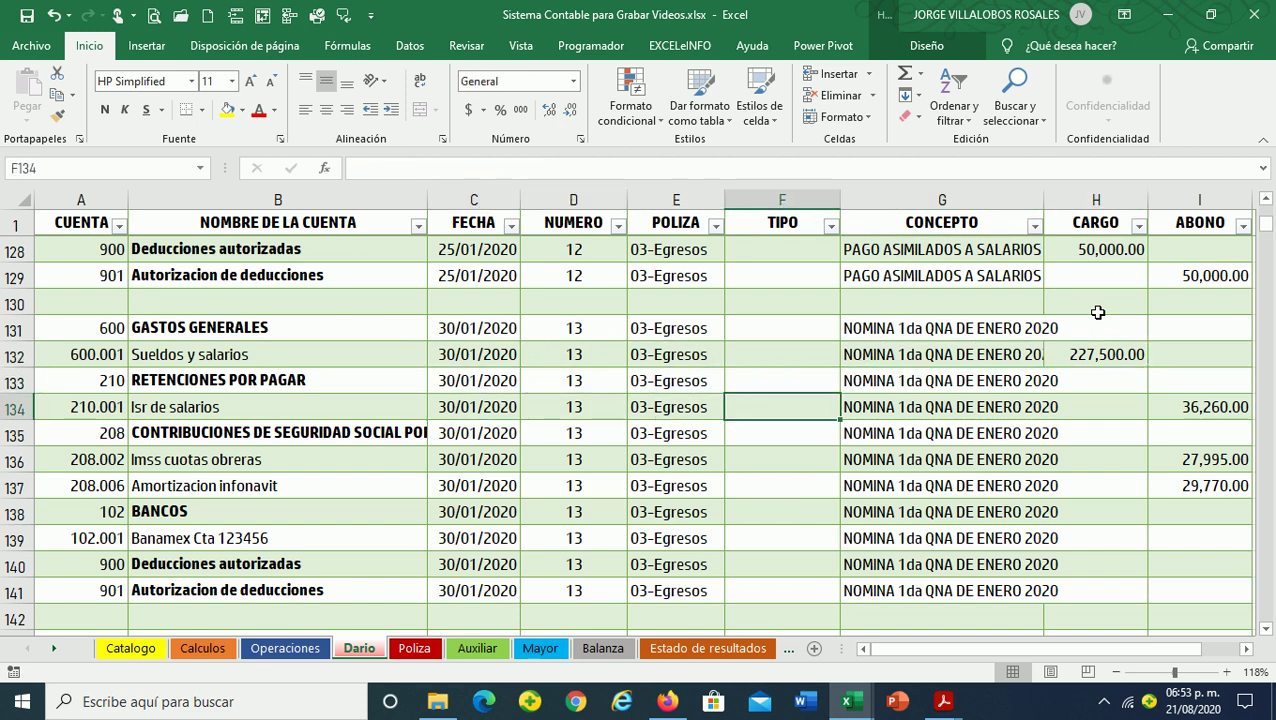
{"action": "key", "text": "Right"}
{"action": "key", "text": "Right"}
{"action": "key", "text": "Right"}
{"action": "key", "text": "Down"}
{"action": "key", "text": "Down"}
{"action": "key", "text": "Left"}
{"action": "key", "text": "Left"}
{"action": "key", "text": "Left"}
{"action": "key", "text": "Left"}
{"action": "key", "text": "Left"}
{"action": "key", "text": "Left"}
{"action": "key", "text": "Down"}
Enter =H132-I134-I136-I137 in I139 to compute the Banamex credit of 133,475.00
{"action": "key", "text": "Left"}
{"action": "key", "text": "Down"}
{"action": "key", "text": "Right"}
{"action": "key", "text": "Right"}
{"action": "key", "text": "Right"}
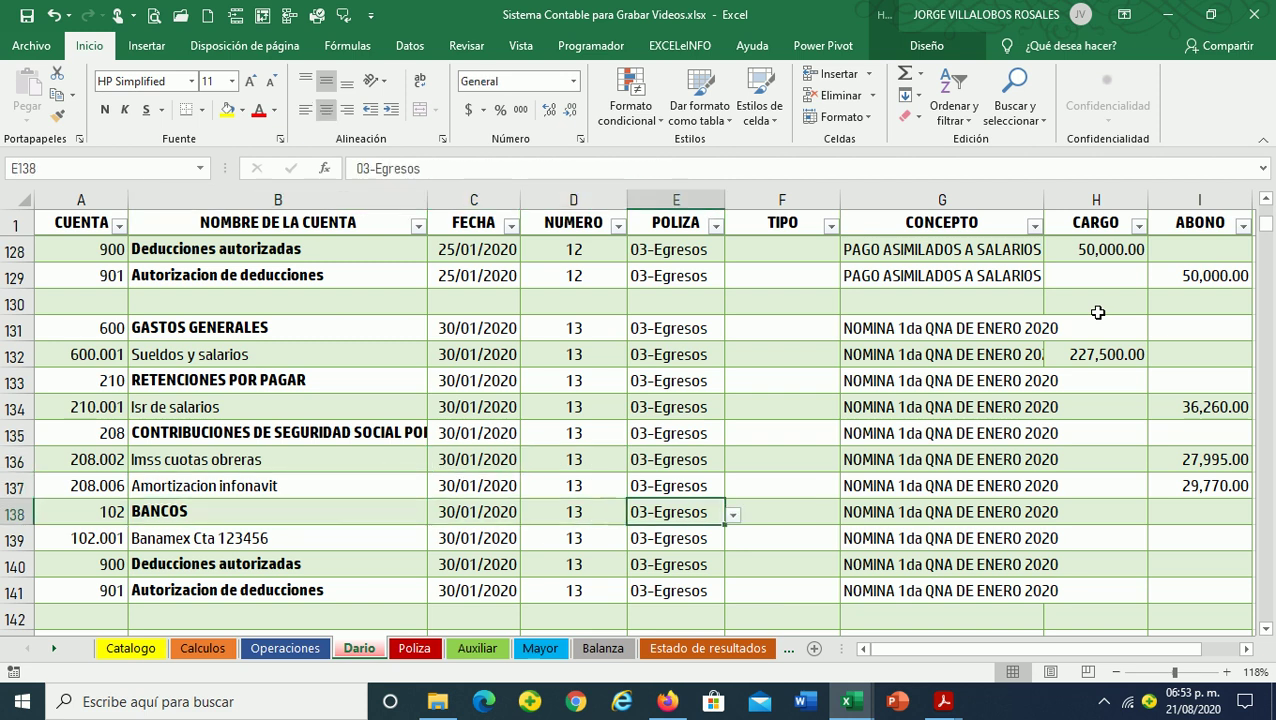
{"action": "key", "text": "Down"}
{"action": "key", "text": "Right"}
{"action": "key", "text": "Right"}
{"action": "key", "text": "Right"}
{"action": "key", "text": "Right"}
{"action": "type", "text": "="}
{"action": "key", "text": "Up"}
{"action": "key", "text": "Up"}
{"action": "key", "text": "Up"}
{"action": "key", "text": "Up"}
{"action": "key", "text": "Up"}
{"action": "key", "text": "Up"}
{"action": "key", "text": "Up"}
{"action": "key", "text": "Left"}
{"action": "type", "text": "-"}
{"action": "key", "text": "Up"}
{"action": "key", "text": "Up"}
{"action": "key", "text": "Up"}
{"action": "key", "text": "Up"}
{"action": "key", "text": "Up"}
{"action": "type", "text": "-"}
{"action": "key", "text": "Up"}
{"action": "key", "text": "Up"}
{"action": "key", "text": "Up"}
{"action": "type", "text": "-"}
{"action": "key", "text": "Up"}
{"action": "key", "text": "Up"}
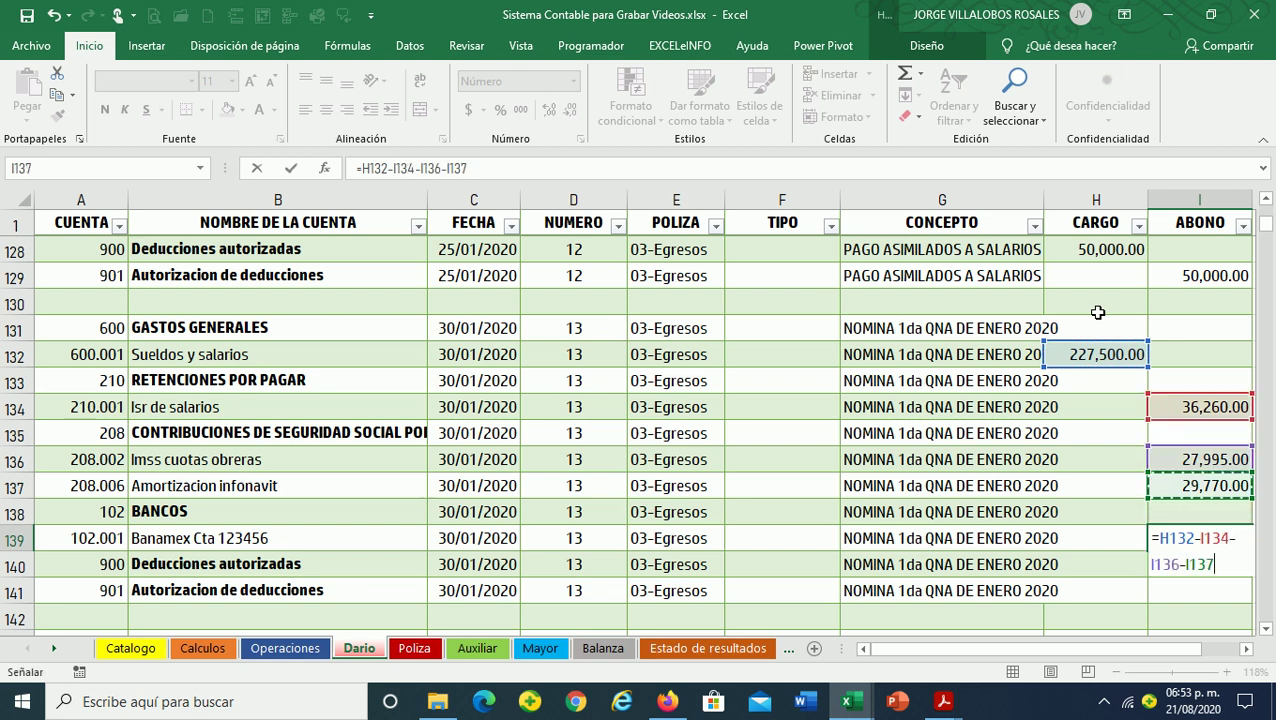
{"action": "key", "text": "Return"}
{"action": "key", "text": "Down"}
Enter 227,500.00 as the Deducciones autorizadas charge in H140 and credit in I141
{"action": "key", "text": "Up"}
{"action": "key", "text": "Up"}
{"action": "key", "text": "Left"}
{"action": "key", "text": "Left"}
{"action": "key", "text": "Left"}
{"action": "key", "text": "Left"}
{"action": "key", "text": "Left"}
{"action": "key", "text": "Left"}
{"action": "key", "text": "Left"}
{"action": "key", "text": "Left"}
{"action": "key", "text": "Down"}
{"action": "key", "text": "Down"}
{"action": "key", "text": "Down"}
{"action": "key", "text": "Down"}
{"action": "key", "text": "Up"}
{"action": "key", "text": "Up"}
{"action": "key", "text": "Up"}
{"action": "key", "text": "Right"}
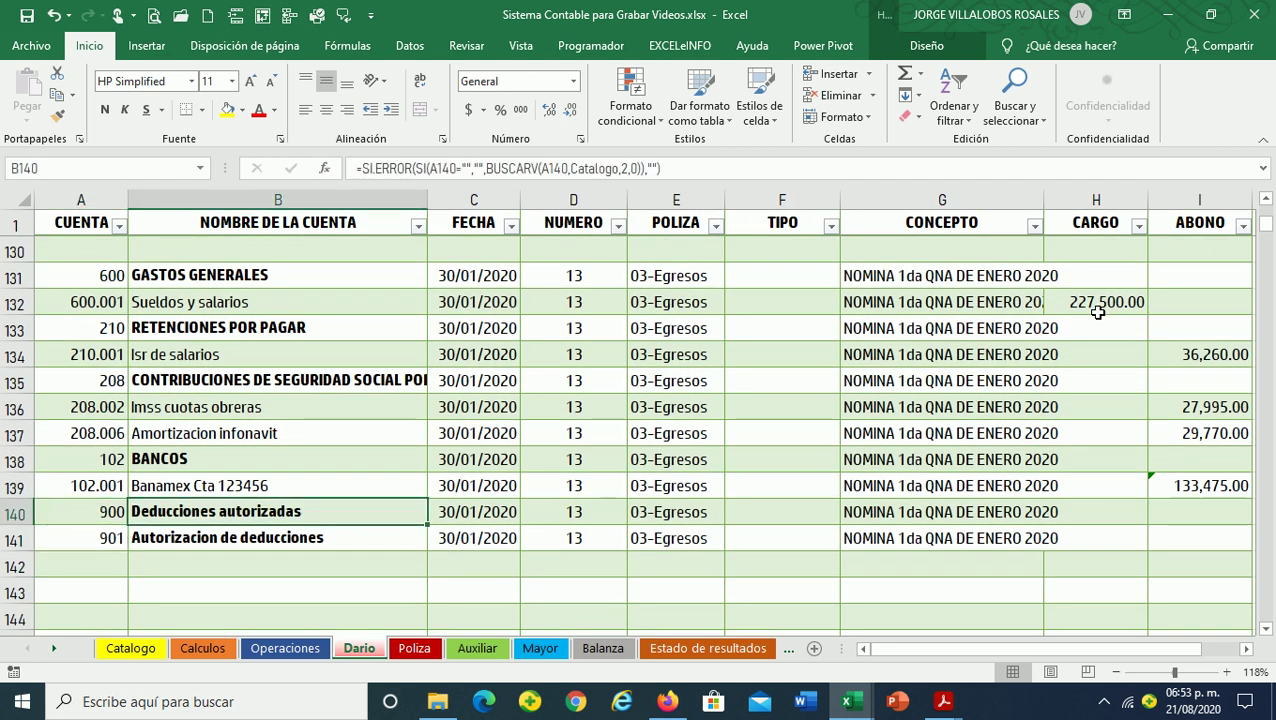
{"action": "key", "text": "Right"}
{"action": "key", "text": "Right"}
{"action": "key", "text": "Right"}
{"action": "key", "text": "Right"}
{"action": "key", "text": "Right"}
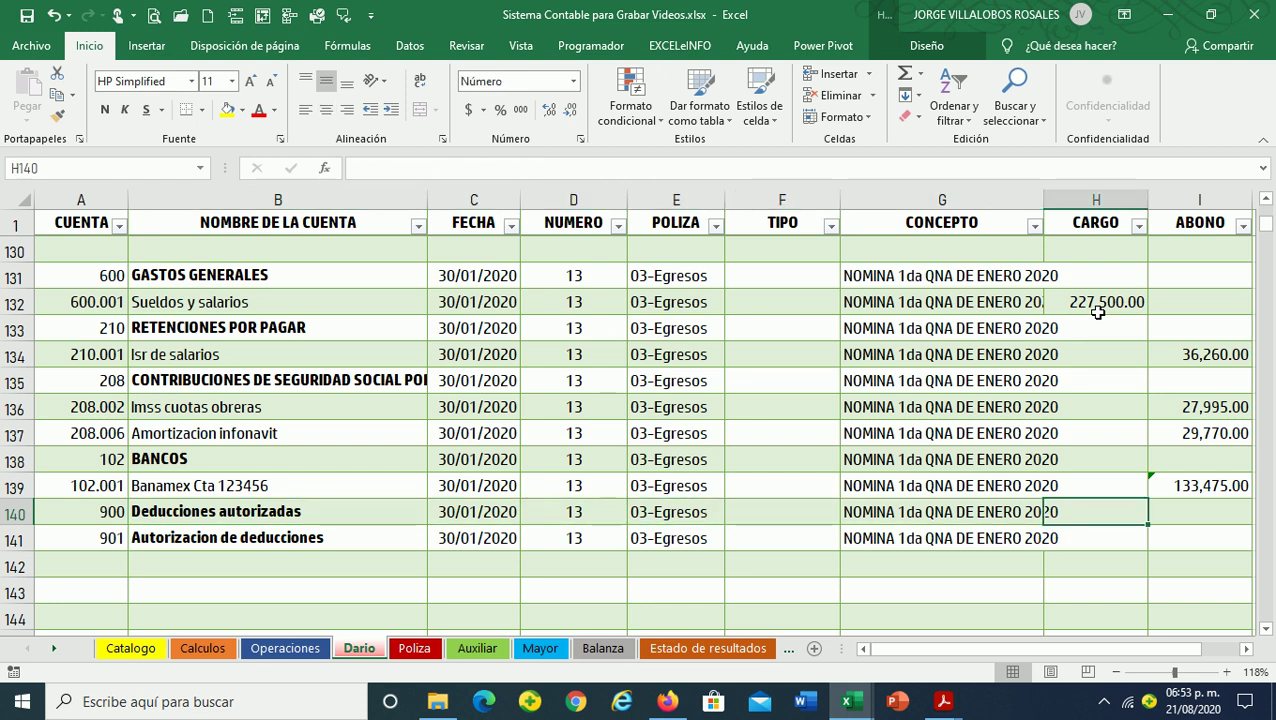
{"action": "type", "text": "227500"}
{"action": "key", "text": "Return"}
{"action": "key", "text": "Right"}
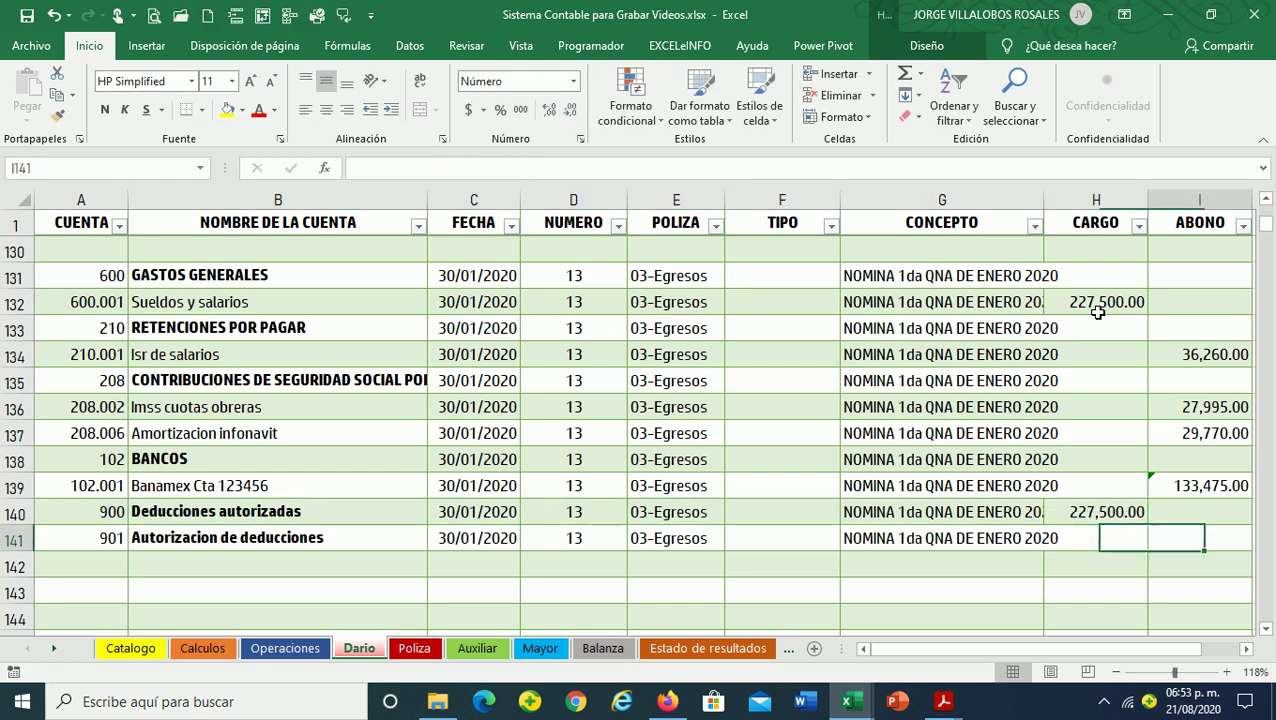
{"action": "type", "text": "2275"}
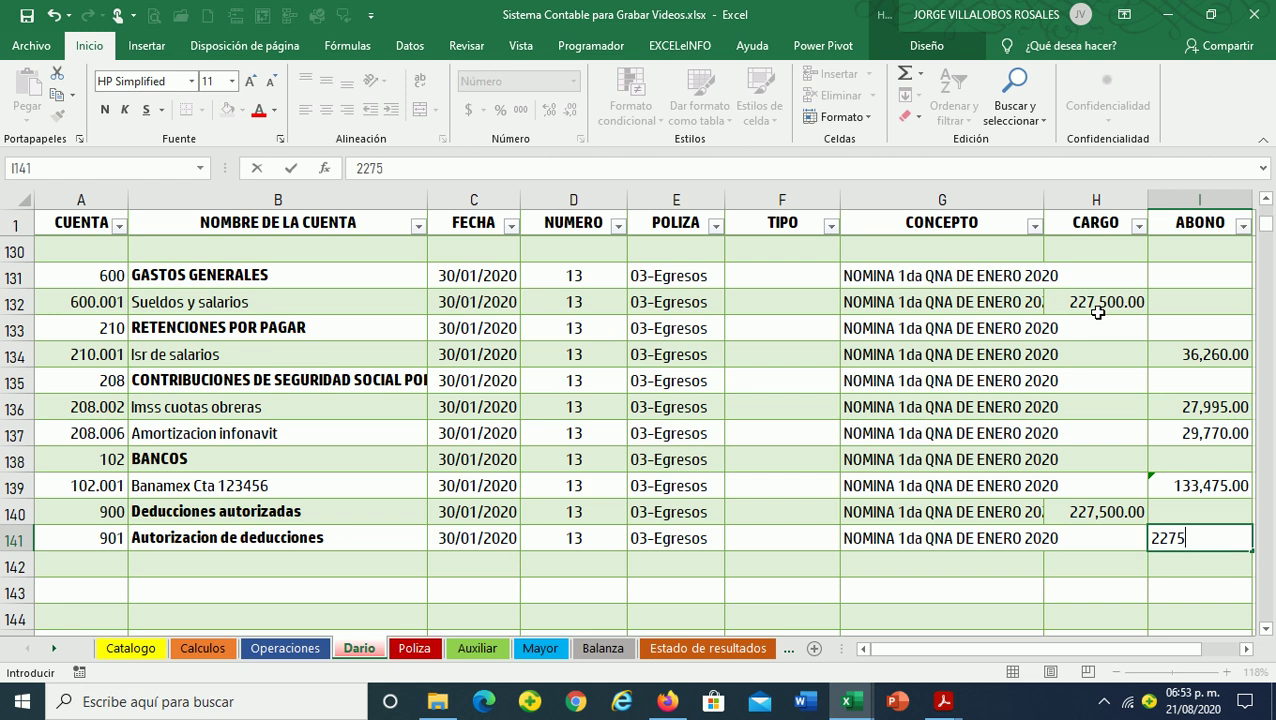
{"action": "key", "text": "Return"}
Save the workbook with Ctrl+S
{"action": "key", "text": "Left"}
{"action": "key", "text": "Left"}
{"action": "key", "text": "Left"}
{"action": "key", "text": "Left"}
{"action": "key", "text": "Left"}
{"action": "key", "text": "Left"}
{"action": "key", "text": "Up"}
{"action": "key", "text": "Right"}
{"action": "key", "text": "Right"}
{"action": "key", "text": "Right"}
{"action": "key", "text": "Left"}
{"action": "key", "text": "Left"}
{"action": "key", "text": "Left"}
{"action": "key", "text": "Left"}
{"action": "key", "text": "Left"}
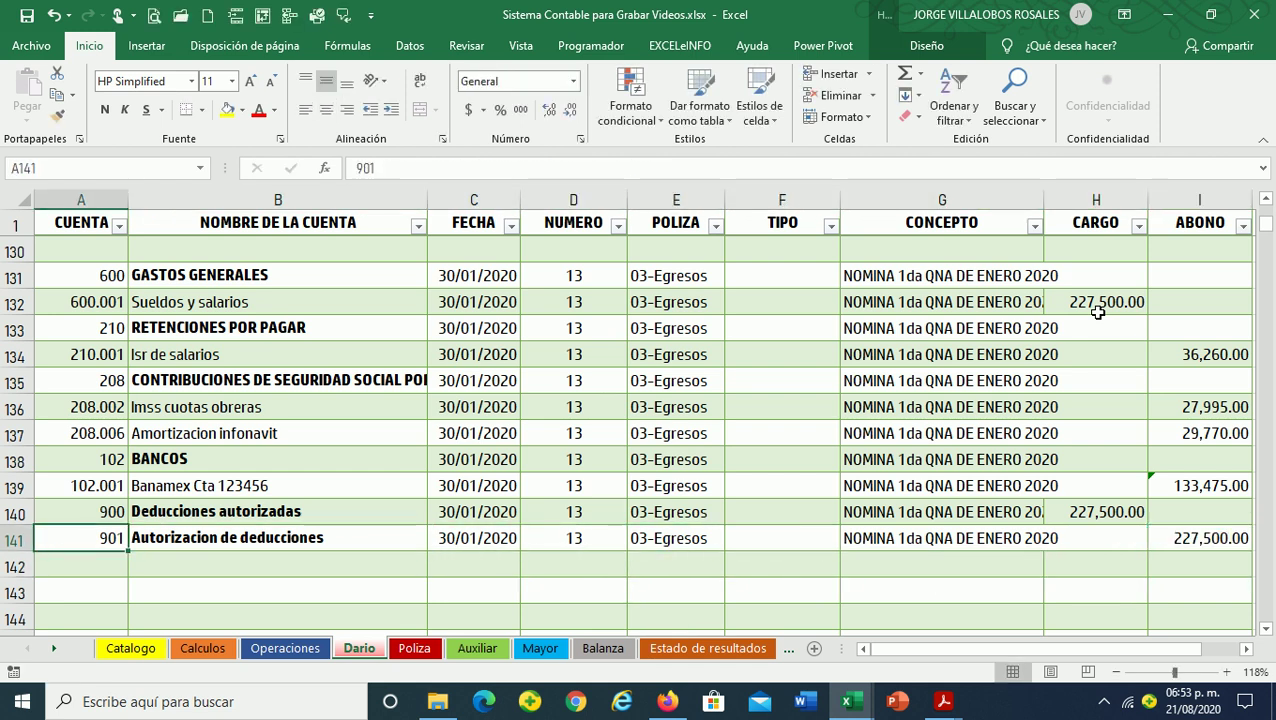
{"action": "key", "text": "ctrl+s"}
Move through the Operaciones and Dario sheets to reach the Poliza sheet
{"action": "scroll", "coordinate": [402, 581], "scroll_direction": "up", "scroll_amount": 2}
{"action": "scroll", "coordinate": [412, 581], "scroll_direction": "up", "scroll_amount": 2}
{"action": "scroll", "coordinate": [466, 571], "scroll_direction": "down", "scroll_amount": 1}
{"action": "scroll", "coordinate": [468, 571], "scroll_direction": "down", "scroll_amount": 4}
{"action": "scroll", "coordinate": [474, 570], "scroll_direction": "up", "scroll_amount": 1}
{"action": "scroll", "coordinate": [474, 570], "scroll_direction": "up", "scroll_amount": 7}
{"action": "scroll", "coordinate": [474, 570], "scroll_direction": "up", "scroll_amount": 8}
{"action": "scroll", "coordinate": [474, 570], "scroll_direction": "up", "scroll_amount": 8}
{"action": "scroll", "coordinate": [474, 570], "scroll_direction": "up", "scroll_amount": 9}
{"action": "scroll", "coordinate": [474, 568], "scroll_direction": "up", "scroll_amount": 8}
{"action": "scroll", "coordinate": [474, 568], "scroll_direction": "up", "scroll_amount": 3}
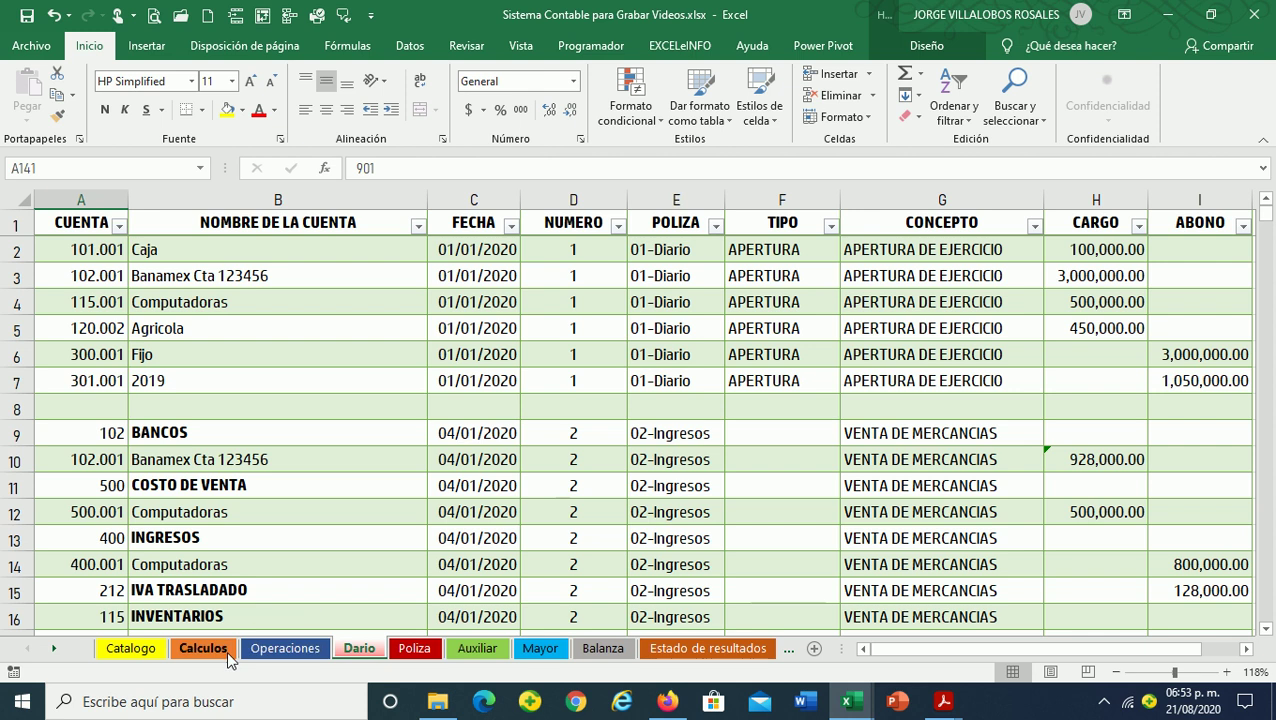
{"action": "left_click", "coordinate": [264, 650]}
{"action": "scroll", "coordinate": [333, 468], "scroll_direction": "up", "scroll_amount": 6}
{"action": "left_click", "coordinate": [121, 240]}
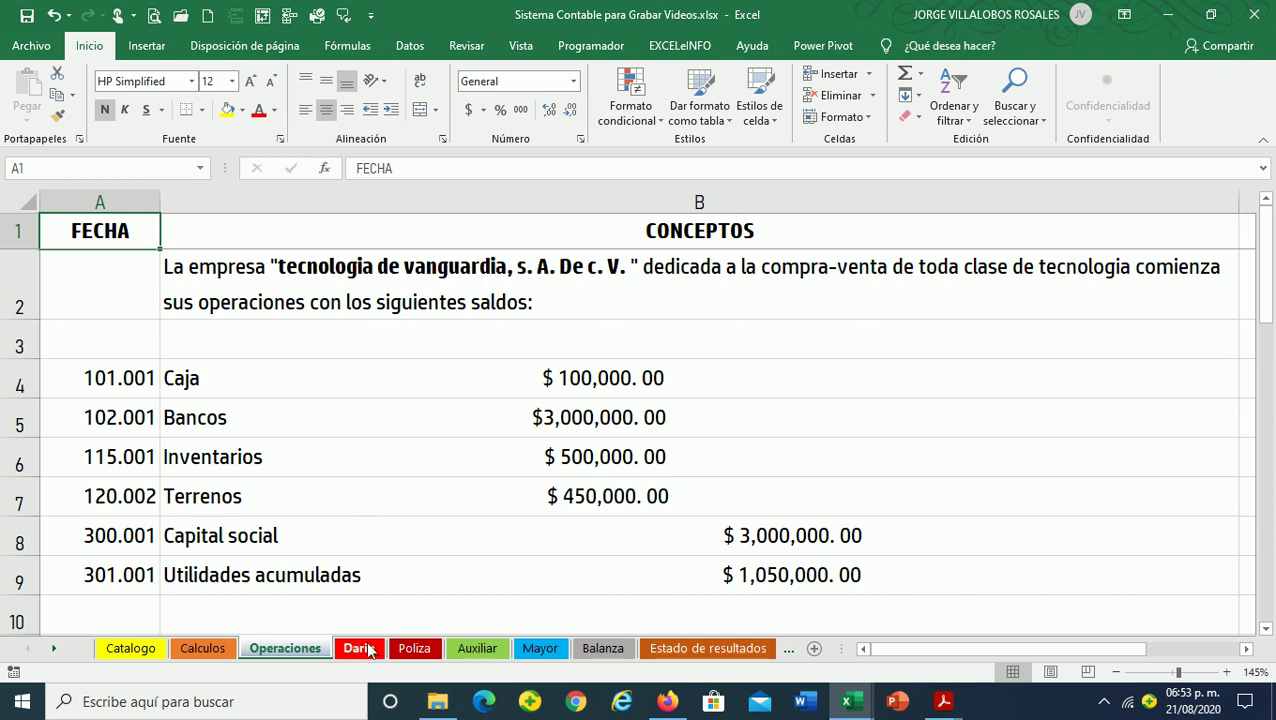
{"action": "left_click", "coordinate": [360, 650]}
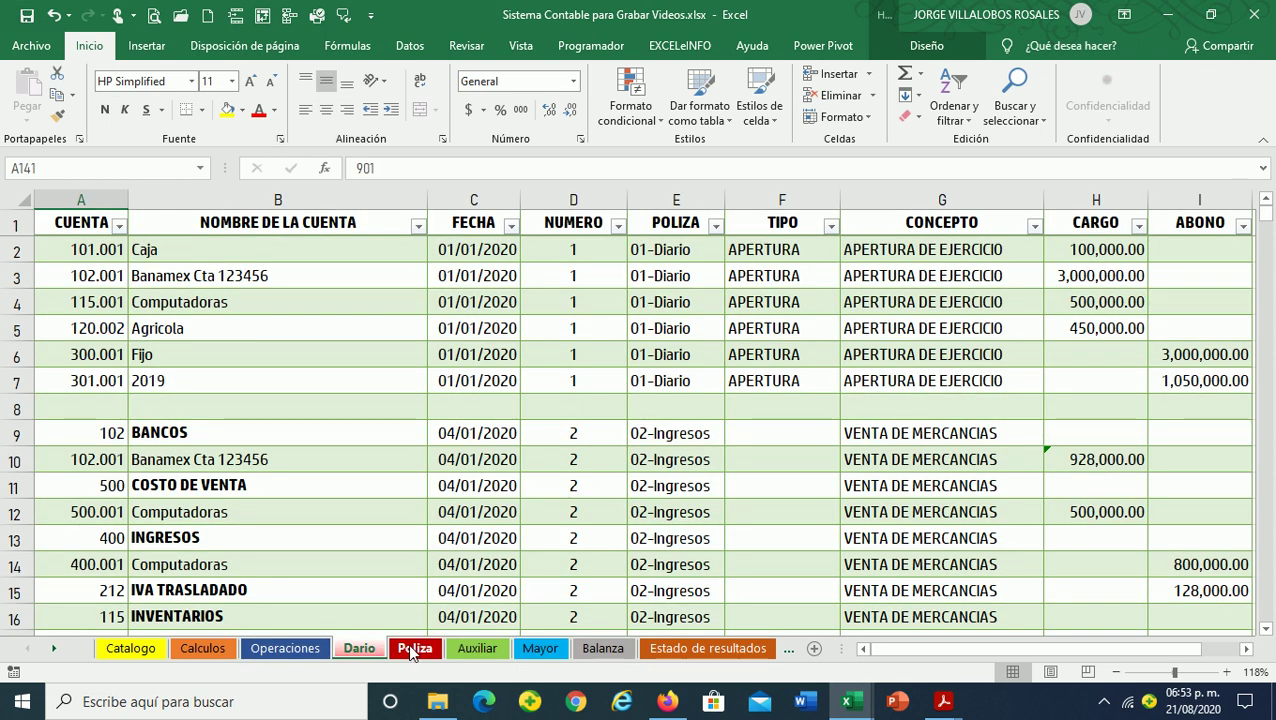
{"action": "left_click", "coordinate": [410, 650]}
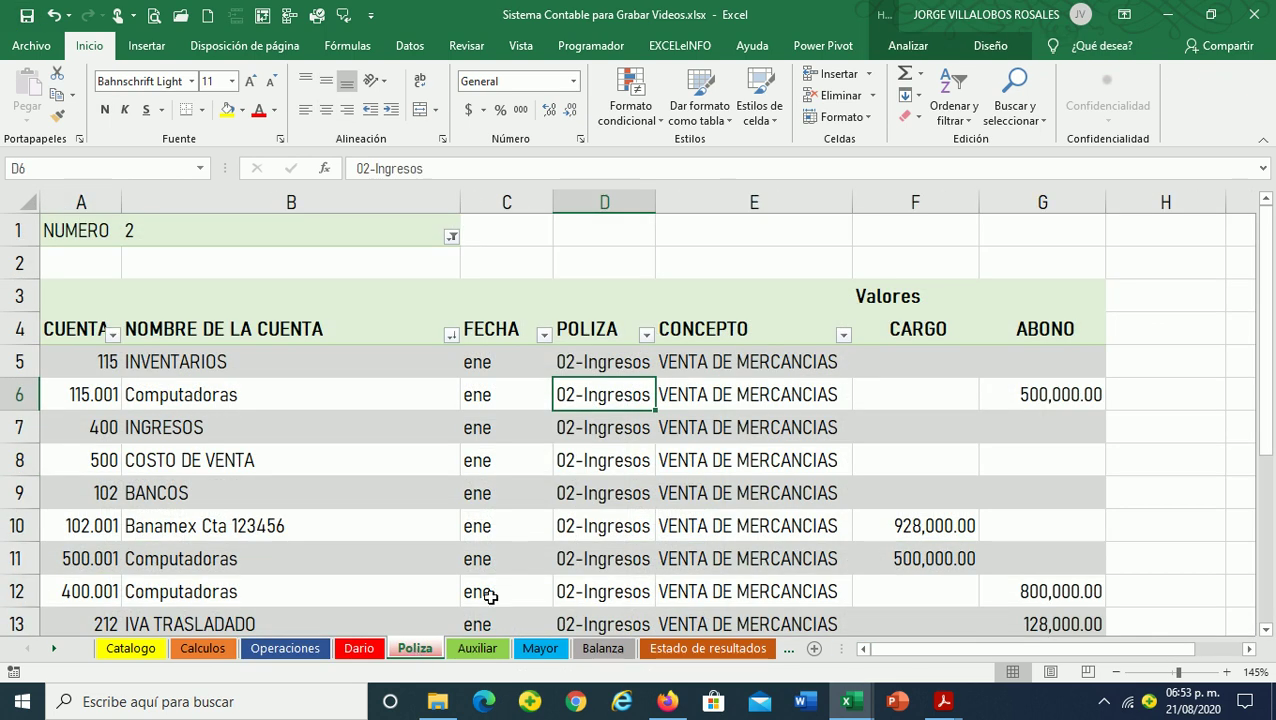
Filter the Poliza pivot table's NUMERO field to entry 4, VENTA DE TERRENOS
{"action": "scroll", "coordinate": [572, 500], "scroll_direction": "down", "scroll_amount": 3}
{"action": "scroll", "coordinate": [572, 500], "scroll_direction": "down", "scroll_amount": 1}
{"action": "scroll", "coordinate": [577, 503], "scroll_direction": "up", "scroll_amount": 3}
{"action": "scroll", "coordinate": [577, 505], "scroll_direction": "up", "scroll_amount": 1}
{"action": "right_click", "coordinate": [295, 424]}
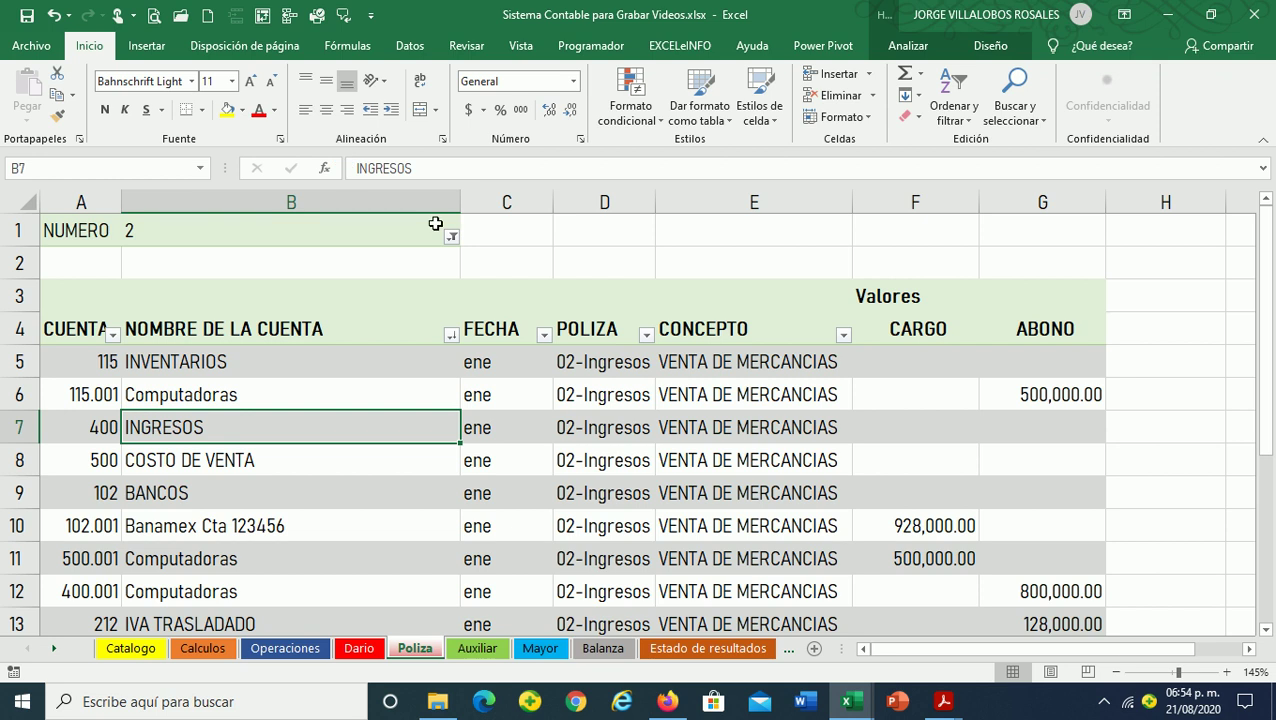
{"action": "left_click", "coordinate": [452, 236]}
{"action": "scroll", "coordinate": [444, 341], "scroll_direction": "down", "scroll_amount": 2}
{"action": "scroll", "coordinate": [444, 341], "scroll_direction": "up", "scroll_amount": 2}
{"action": "left_click", "coordinate": [263, 364]}
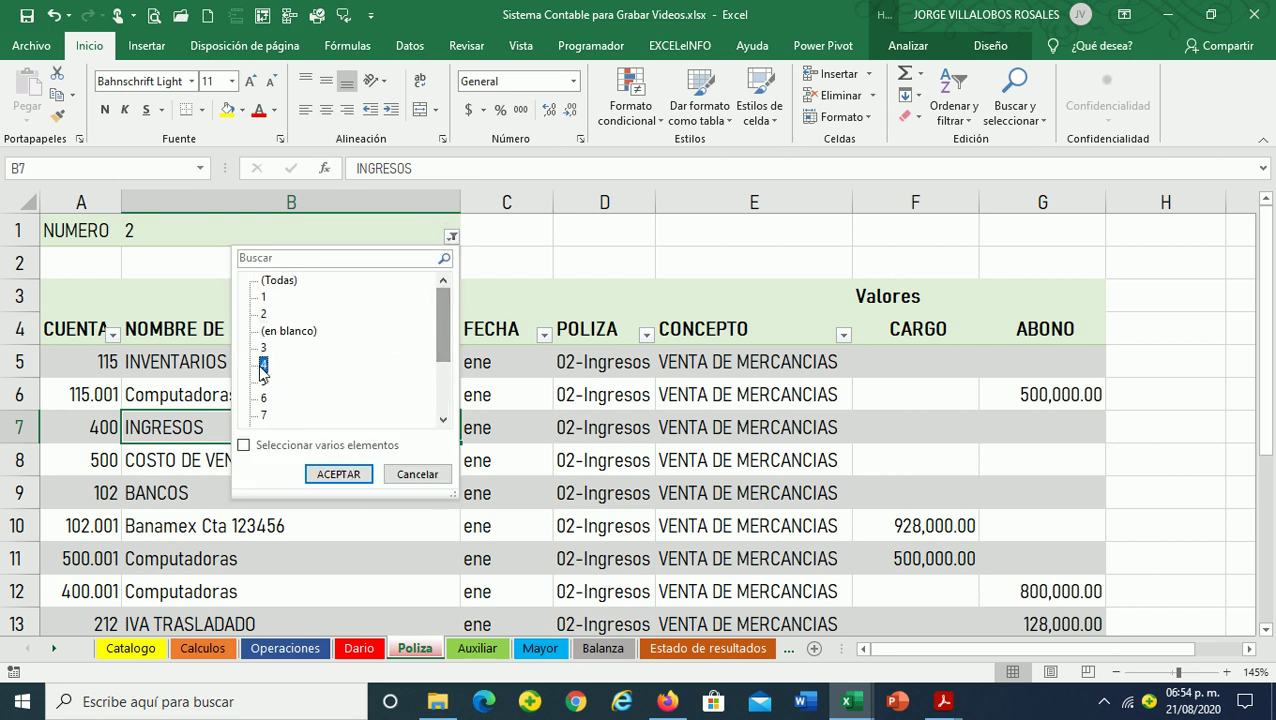
{"action": "left_click", "coordinate": [338, 474]}
{"action": "scroll", "coordinate": [550, 507], "scroll_direction": "down", "scroll_amount": 2}
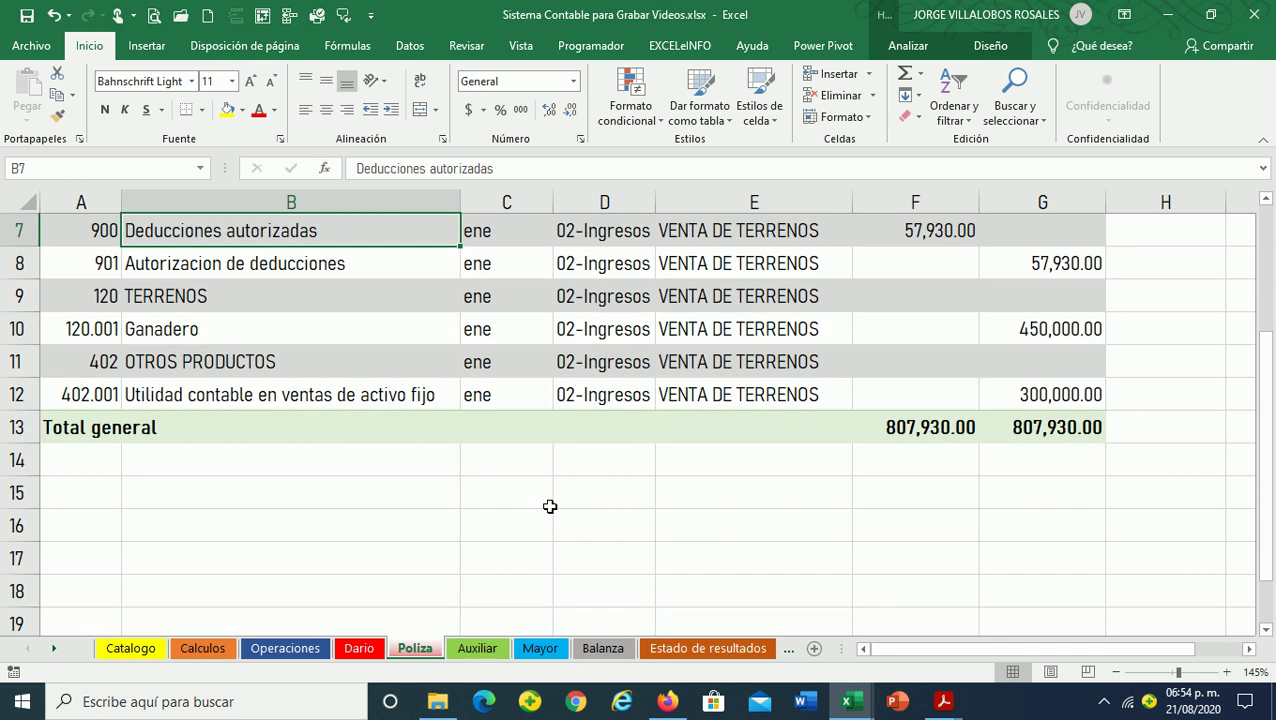
{"action": "scroll", "coordinate": [550, 507], "scroll_direction": "up", "scroll_amount": 2}
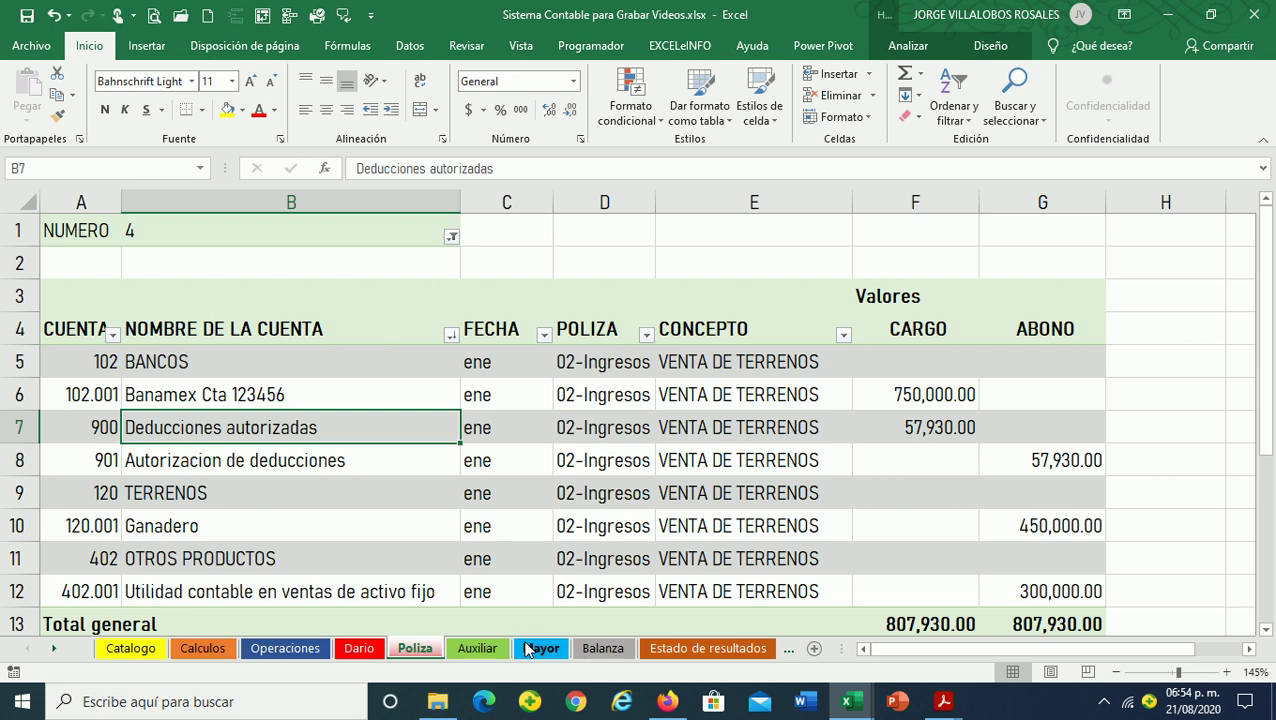
{"action": "left_click", "coordinate": [603, 648]}
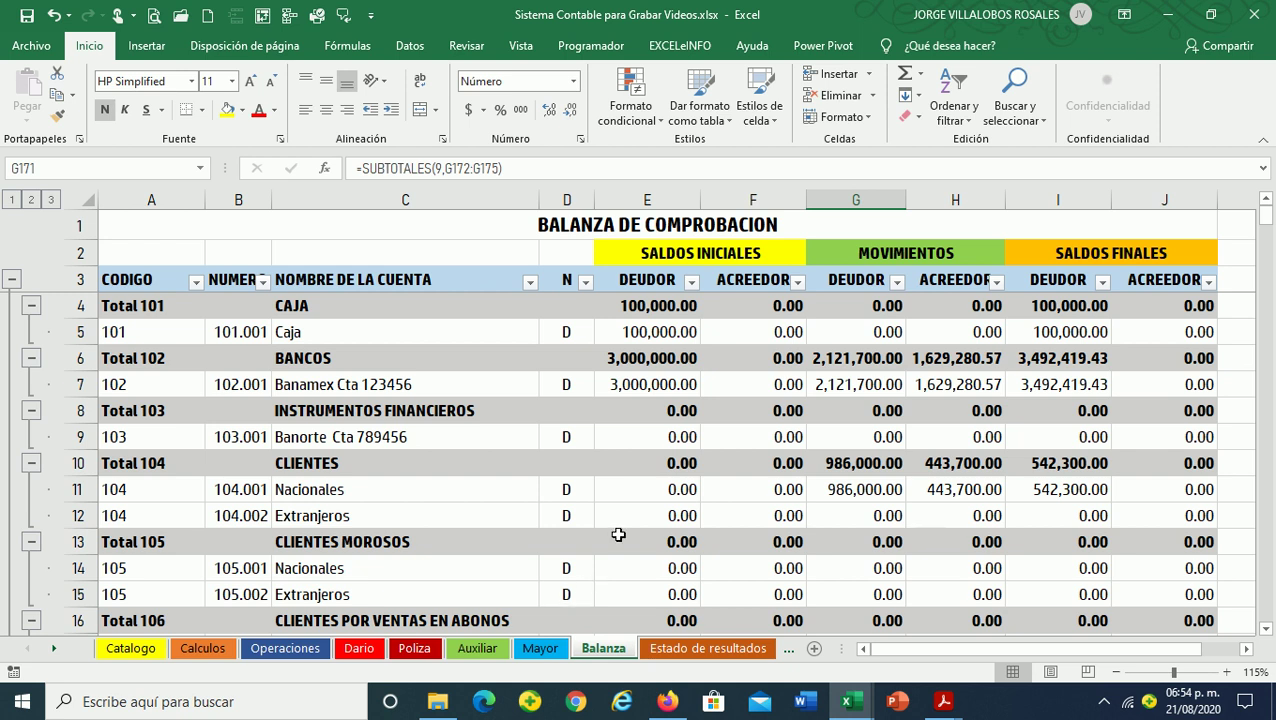
{"action": "left_click_drag", "start_coordinate": [1265, 215], "coordinate": [1262, 612]}
{"action": "left_click_drag", "start_coordinate": [895, 200], "coordinate": [1029, 200]}
{"action": "left_click", "coordinate": [943, 407]}
{"action": "left_click", "coordinate": [1045, 622]}
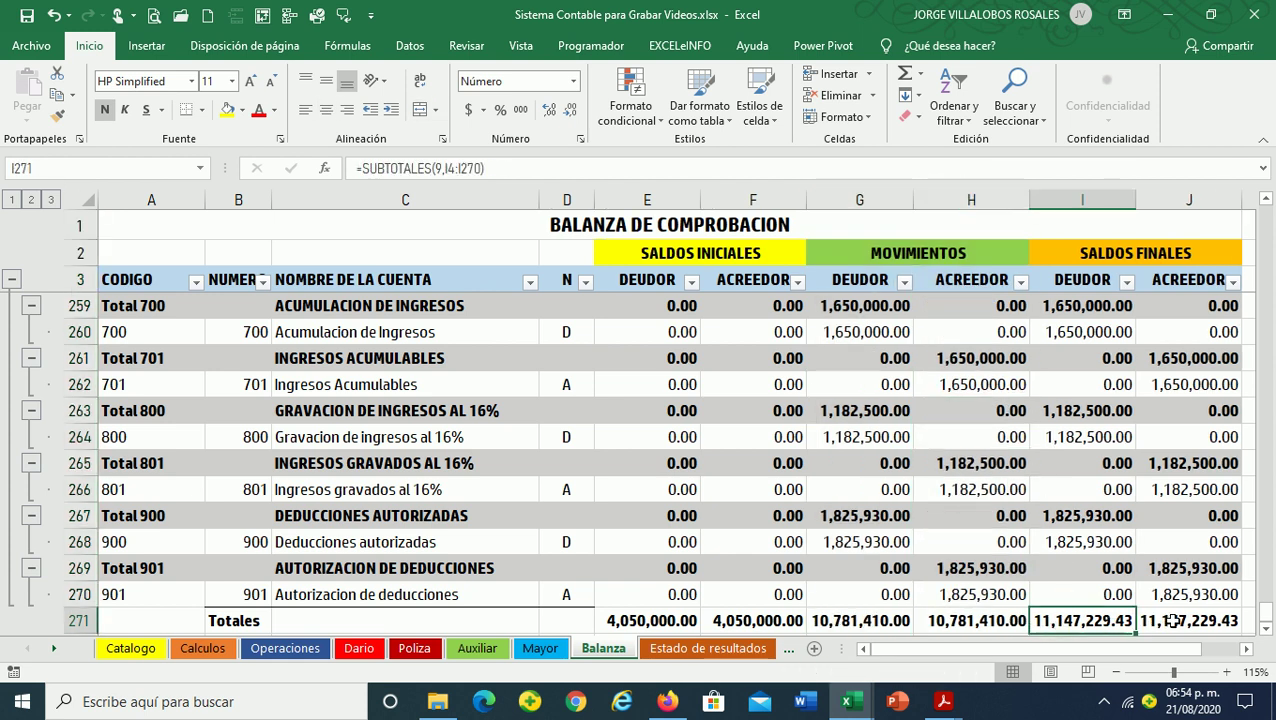
{"action": "left_click", "coordinate": [1165, 620]}
{"action": "left_click", "coordinate": [975, 620]}
{"action": "left_click", "coordinate": [855, 622]}
{"action": "left_click", "coordinate": [755, 620]}
{"action": "left_click", "coordinate": [650, 618]}
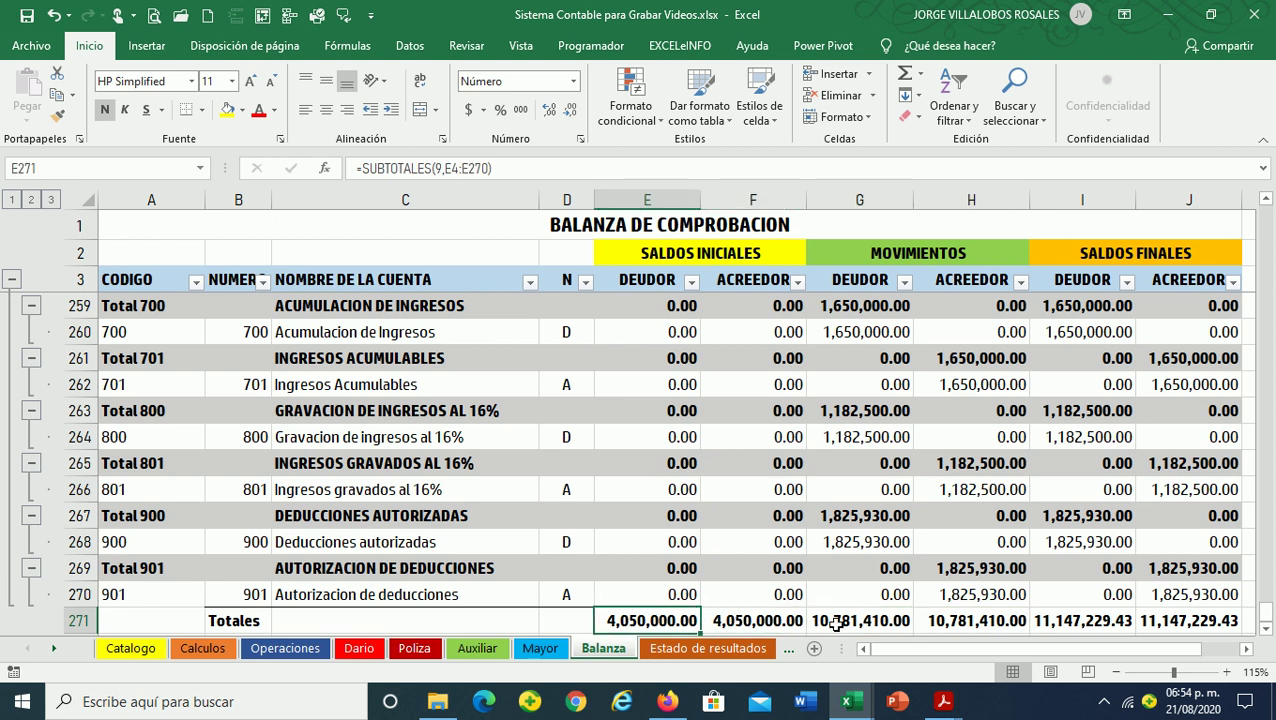
{"action": "left_click", "coordinate": [860, 622]}
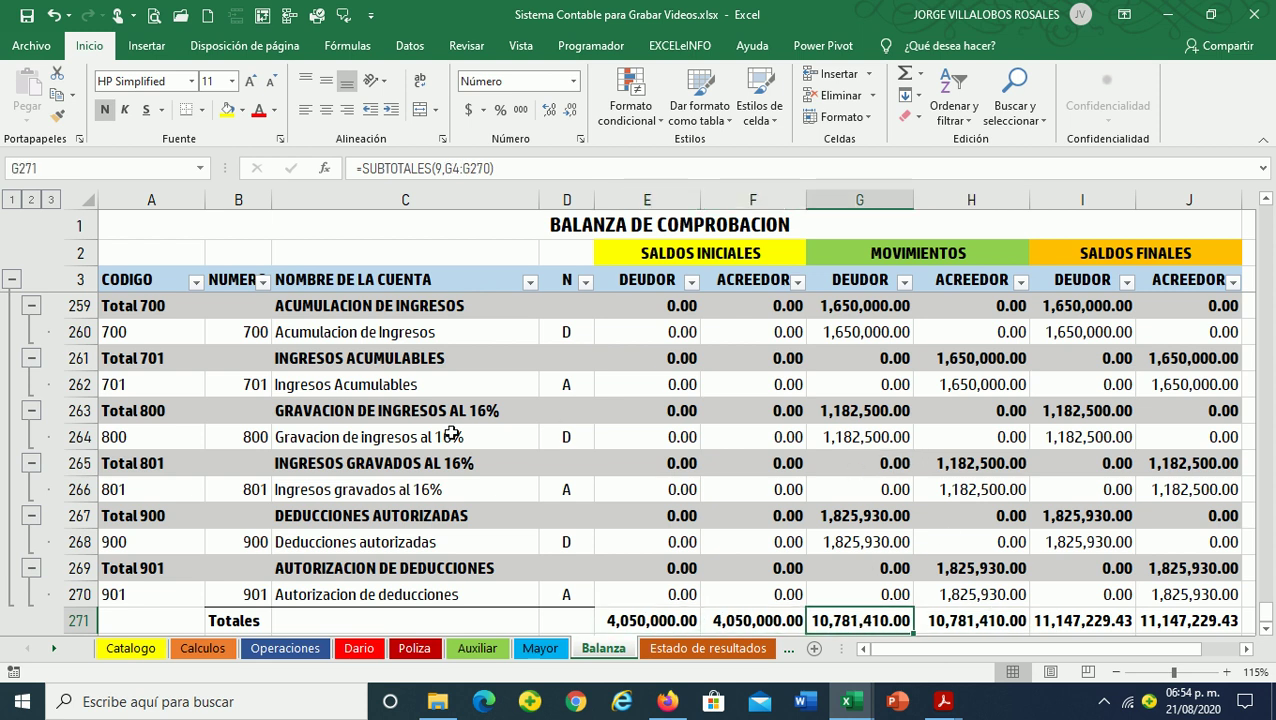
{"action": "mouse_move", "coordinate": [162, 305]}
{"action": "left_mouse_down"}
{"action": "mouse_move", "coordinate": [1095, 412]}
{"action": "mouse_move", "coordinate": [1193, 557]}
{"action": "mouse_move", "coordinate": [1190, 597]}
{"action": "left_mouse_up"}
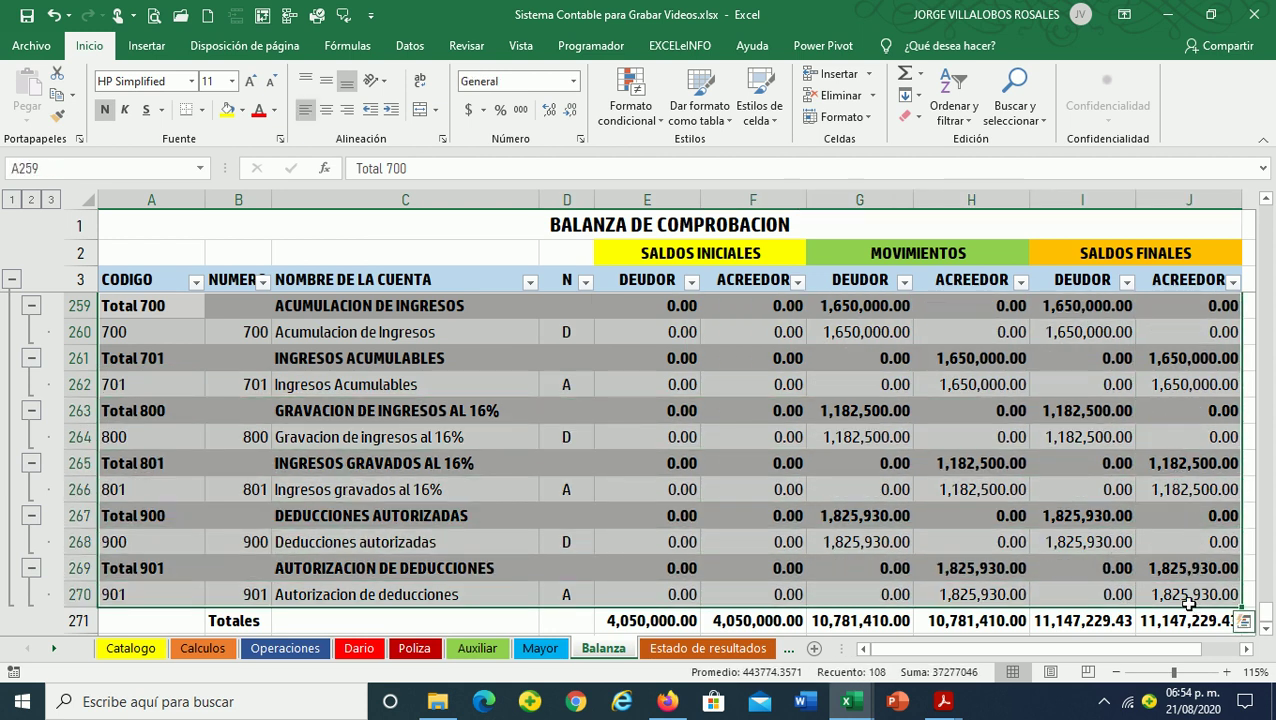
{"action": "left_click", "coordinate": [868, 309]}
{"action": "left_click", "coordinate": [955, 352]}
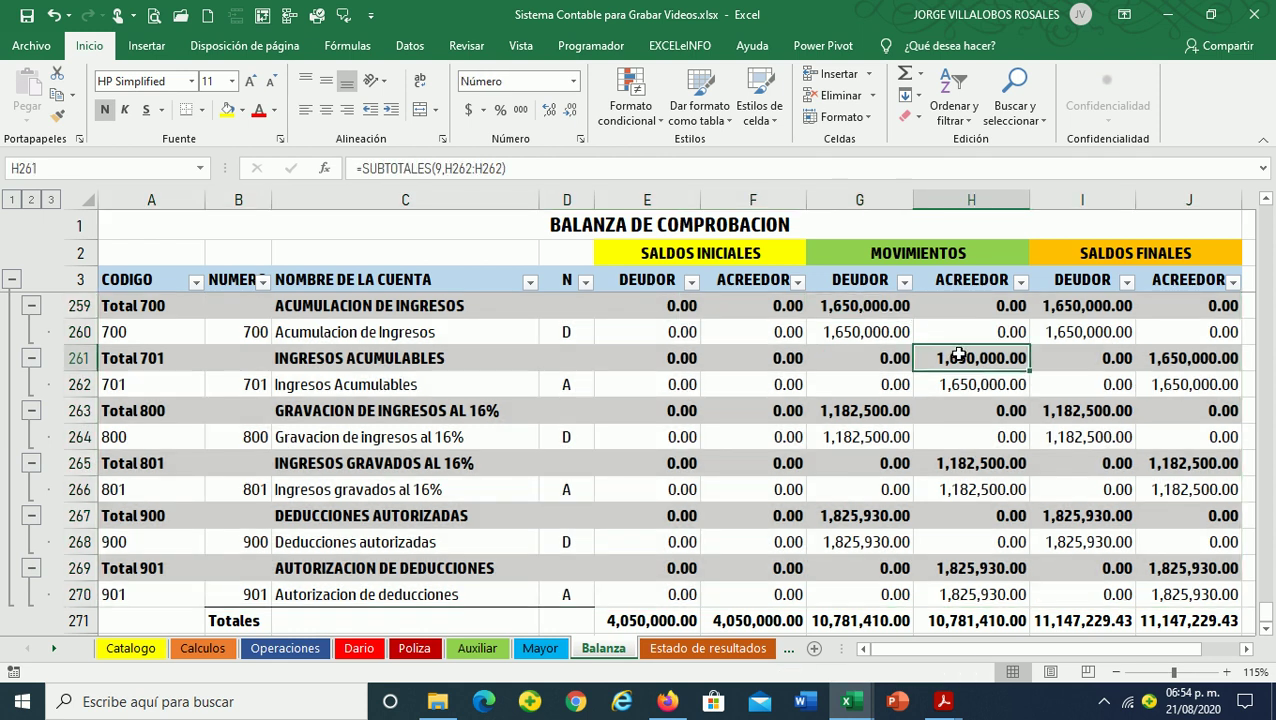
{"action": "left_click", "coordinate": [876, 306]}
{"action": "left_click", "coordinate": [955, 360]}
{"action": "left_click", "coordinate": [830, 411]}
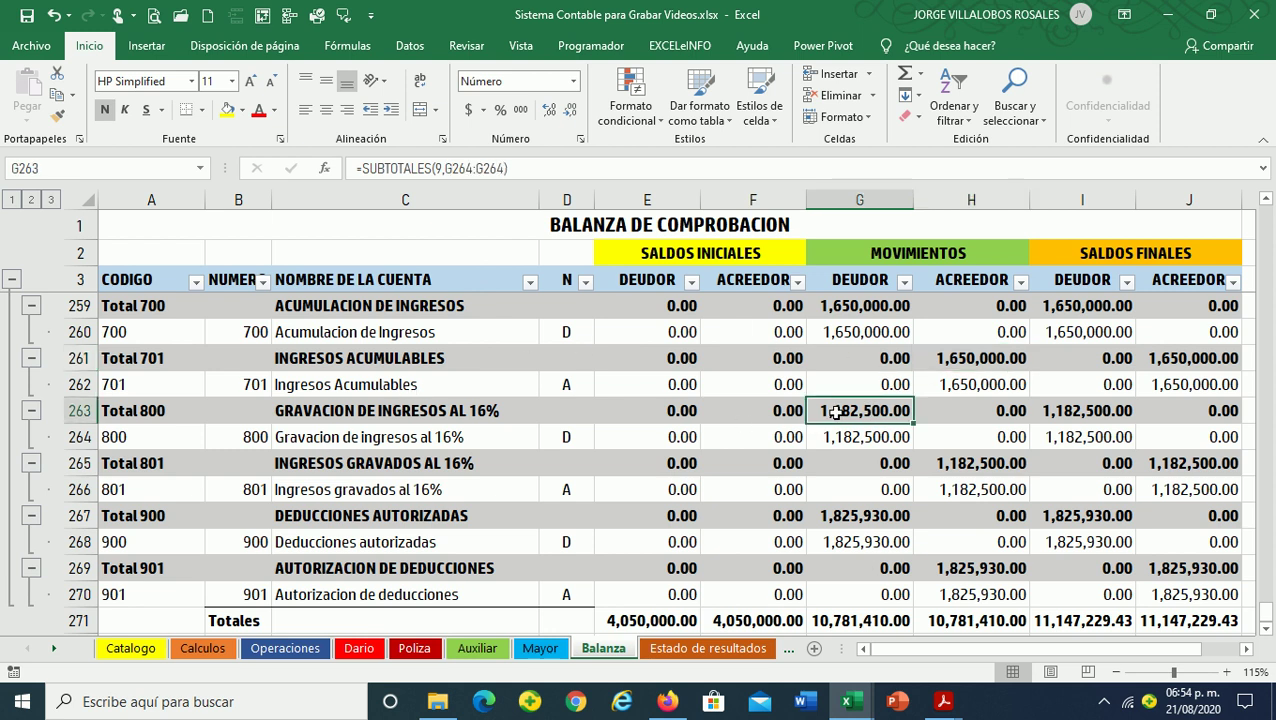
{"action": "left_click", "coordinate": [963, 461]}
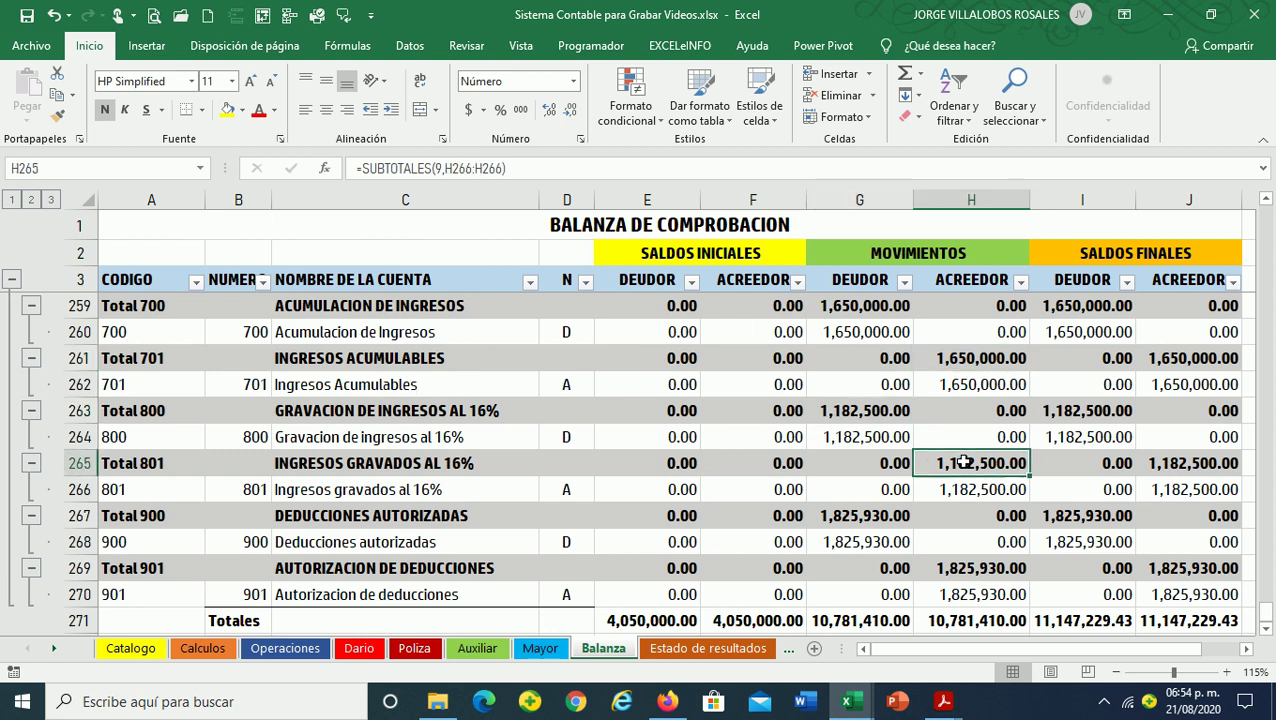
{"action": "left_click", "coordinate": [855, 412]}
{"action": "left_click", "coordinate": [960, 461]}
{"action": "left_click", "coordinate": [858, 516]}
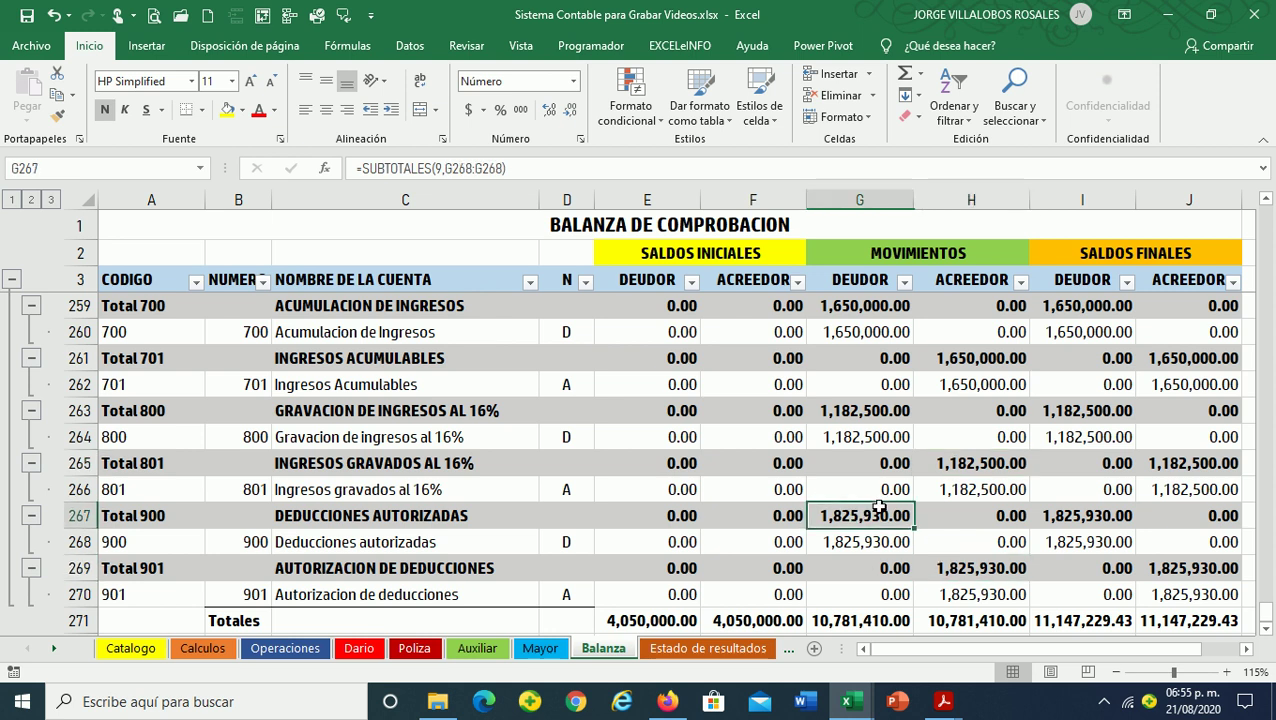
{"action": "left_click", "coordinate": [980, 566]}
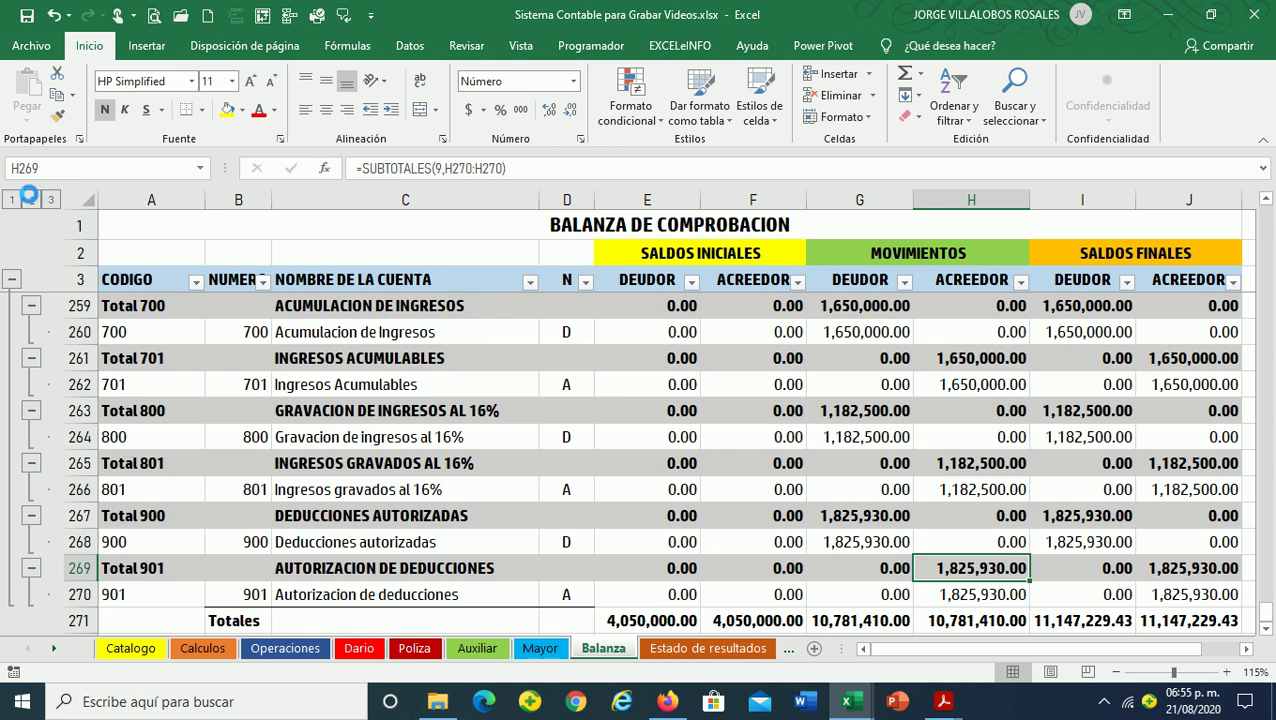
Collapse the Balanza to outline level 2 so only account totals remain
{"action": "left_click", "coordinate": [31, 200]}
{"action": "scroll", "coordinate": [612, 416], "scroll_direction": "up", "scroll_amount": 1}
{"action": "scroll", "coordinate": [612, 416], "scroll_direction": "up", "scroll_amount": 1}
{"action": "scroll", "coordinate": [687, 437], "scroll_direction": "up", "scroll_amount": 2}
{"action": "scroll", "coordinate": [687, 437], "scroll_direction": "up", "scroll_amount": 1}
{"action": "scroll", "coordinate": [687, 437], "scroll_direction": "up", "scroll_amount": 1}
{"action": "scroll", "coordinate": [687, 437], "scroll_direction": "down", "scroll_amount": 1}
{"action": "scroll", "coordinate": [687, 437], "scroll_direction": "down", "scroll_amount": 1}
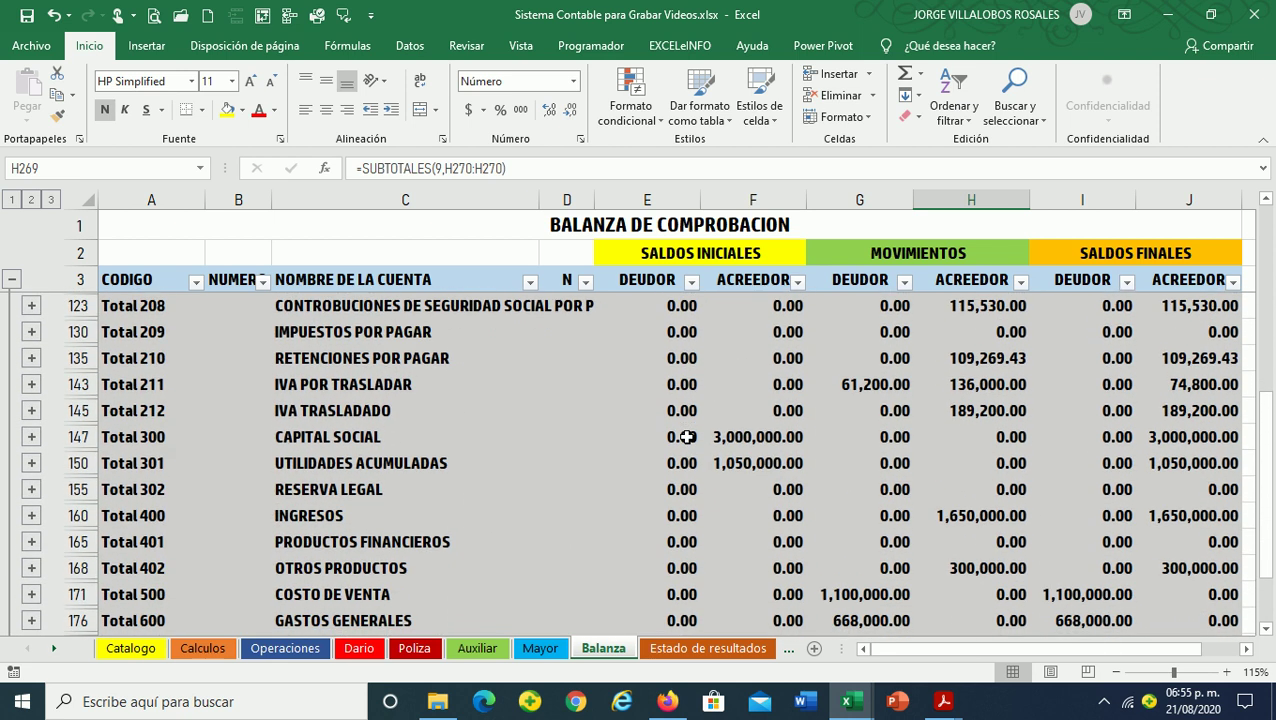
{"action": "scroll", "coordinate": [687, 437], "scroll_direction": "down", "scroll_amount": 1}
Inspect the INGRESOS, ACUMULACION DE INGRESOS and INGRESOS ACUMULABLES totals
{"action": "left_click", "coordinate": [358, 493]}
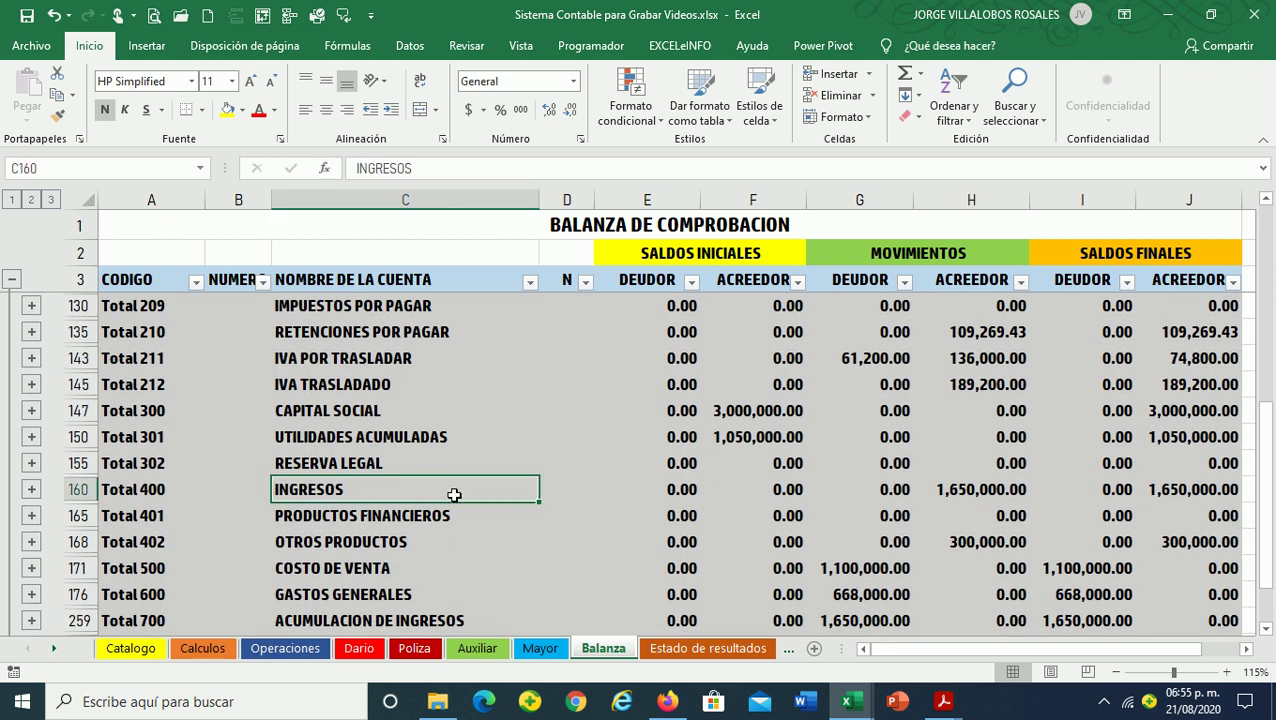
{"action": "left_click", "coordinate": [942, 491]}
{"action": "scroll", "coordinate": [951, 518], "scroll_direction": "down", "scroll_amount": 2}
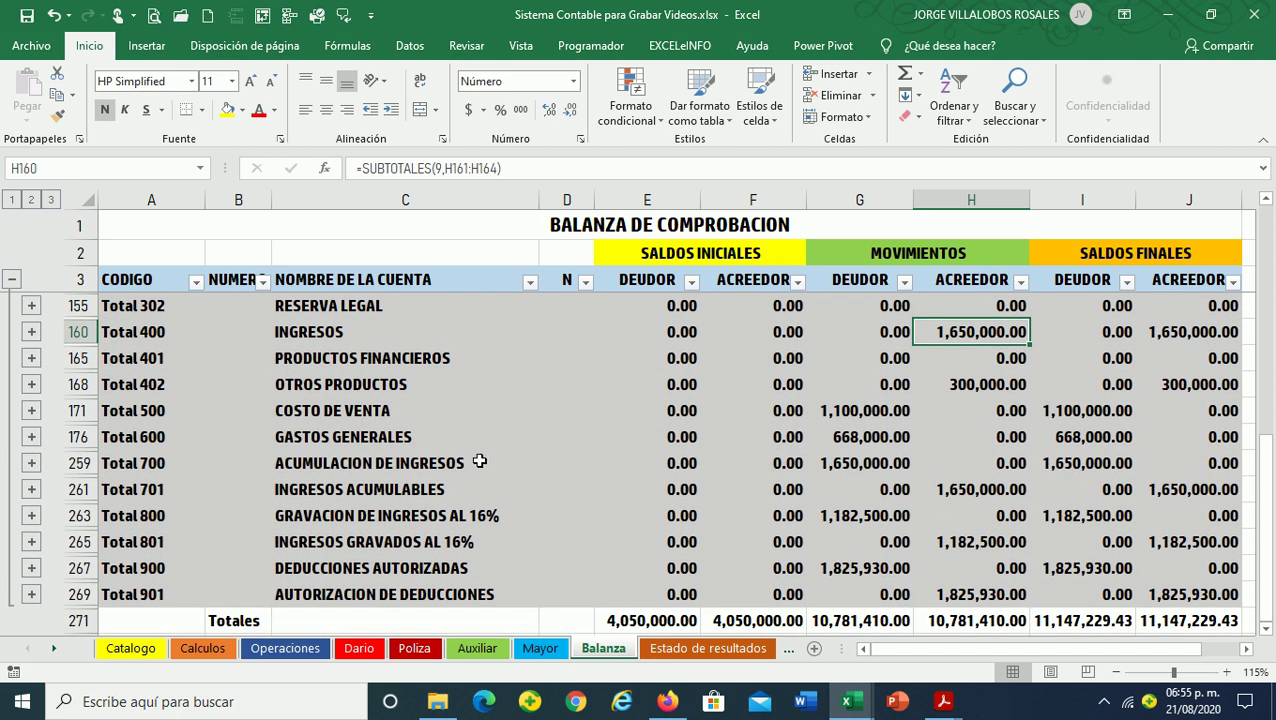
{"action": "left_click", "coordinate": [857, 465]}
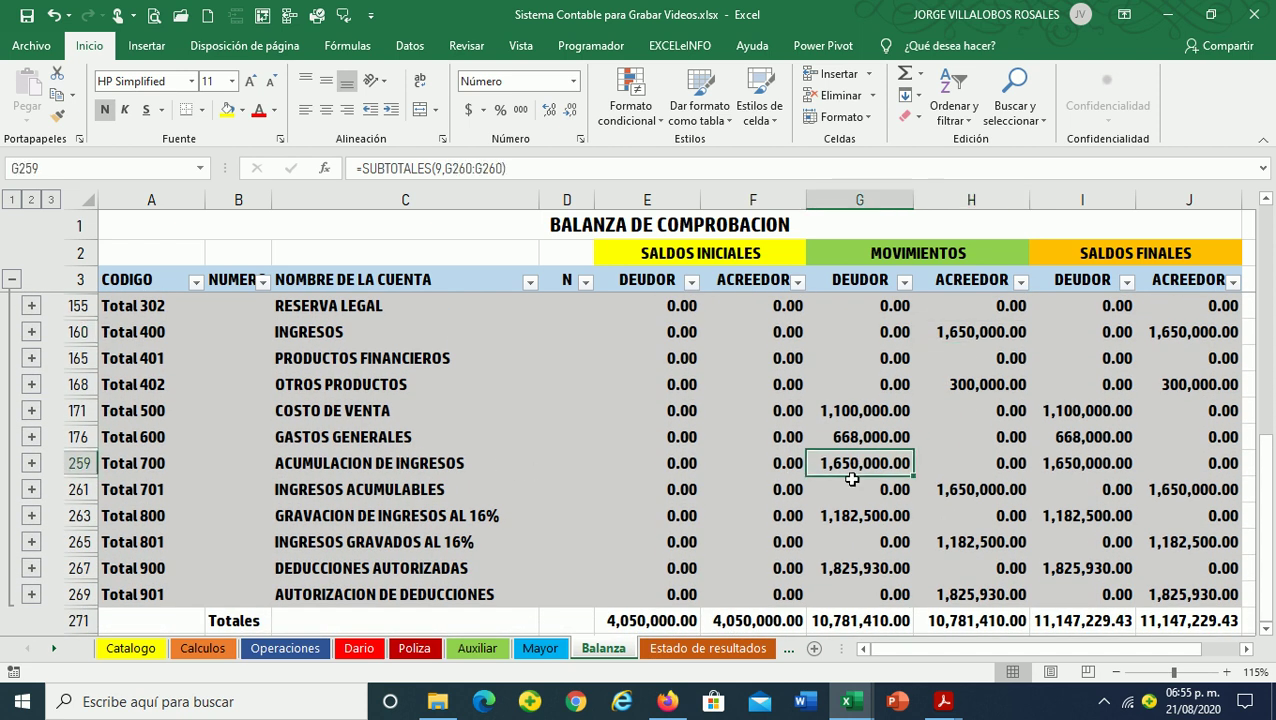
{"action": "left_click", "coordinate": [960, 490]}
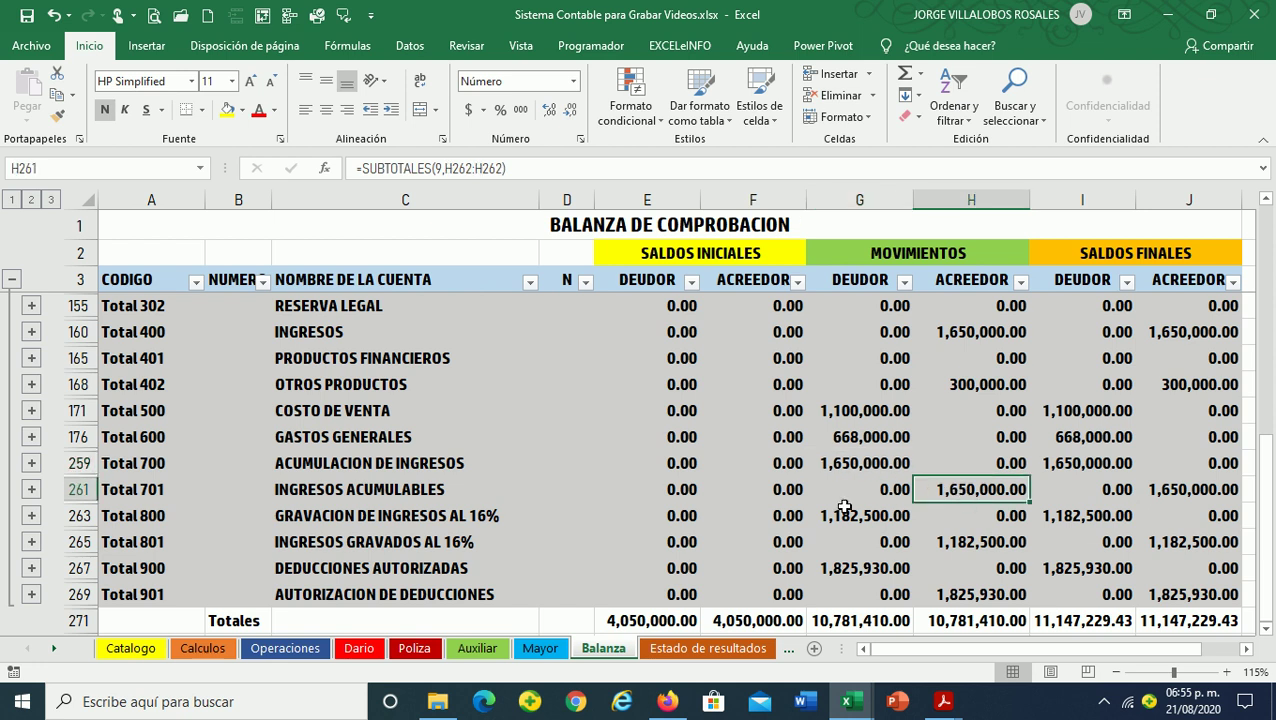
{"action": "scroll", "coordinate": [845, 506], "scroll_direction": "up", "scroll_amount": 2}
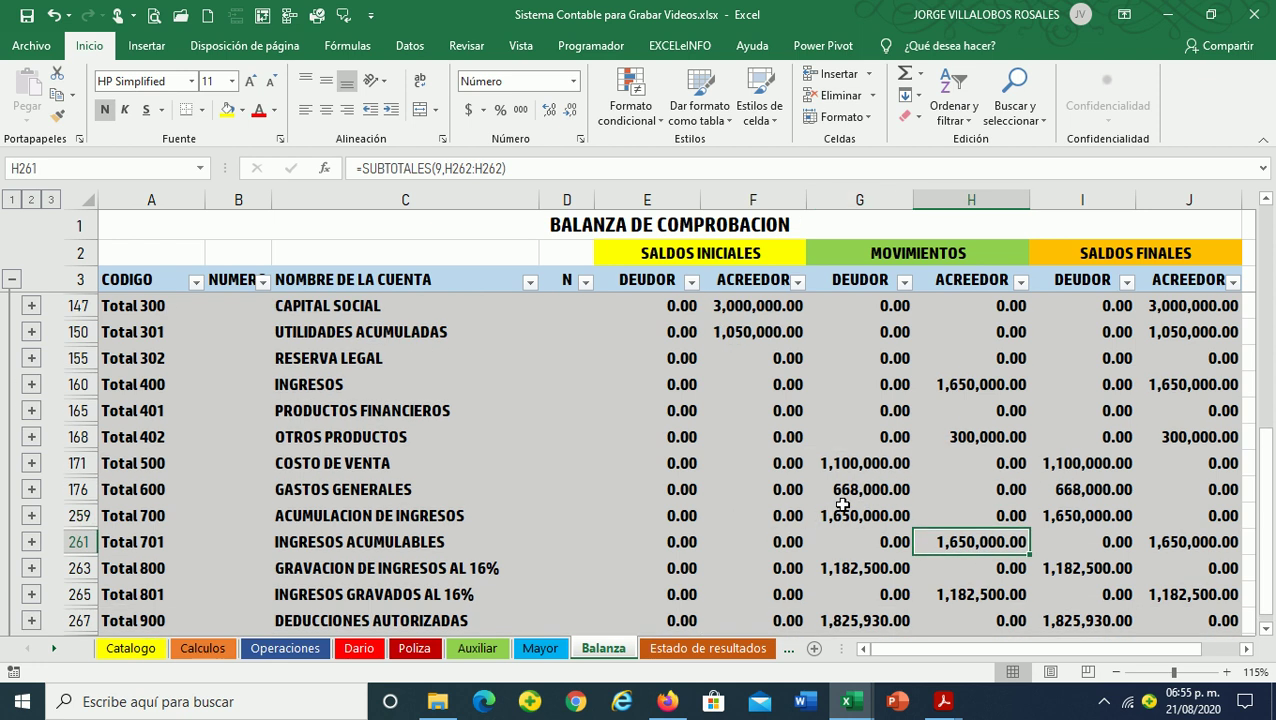
{"action": "scroll", "coordinate": [843, 505], "scroll_direction": "up", "scroll_amount": 1}
{"action": "scroll", "coordinate": [843, 505], "scroll_direction": "up", "scroll_amount": 1}
{"action": "scroll", "coordinate": [843, 505], "scroll_direction": "down", "scroll_amount": 2}
{"action": "scroll", "coordinate": [843, 505], "scroll_direction": "down", "scroll_amount": 1}
{"action": "scroll", "coordinate": [760, 502], "scroll_direction": "down", "scroll_amount": 2}
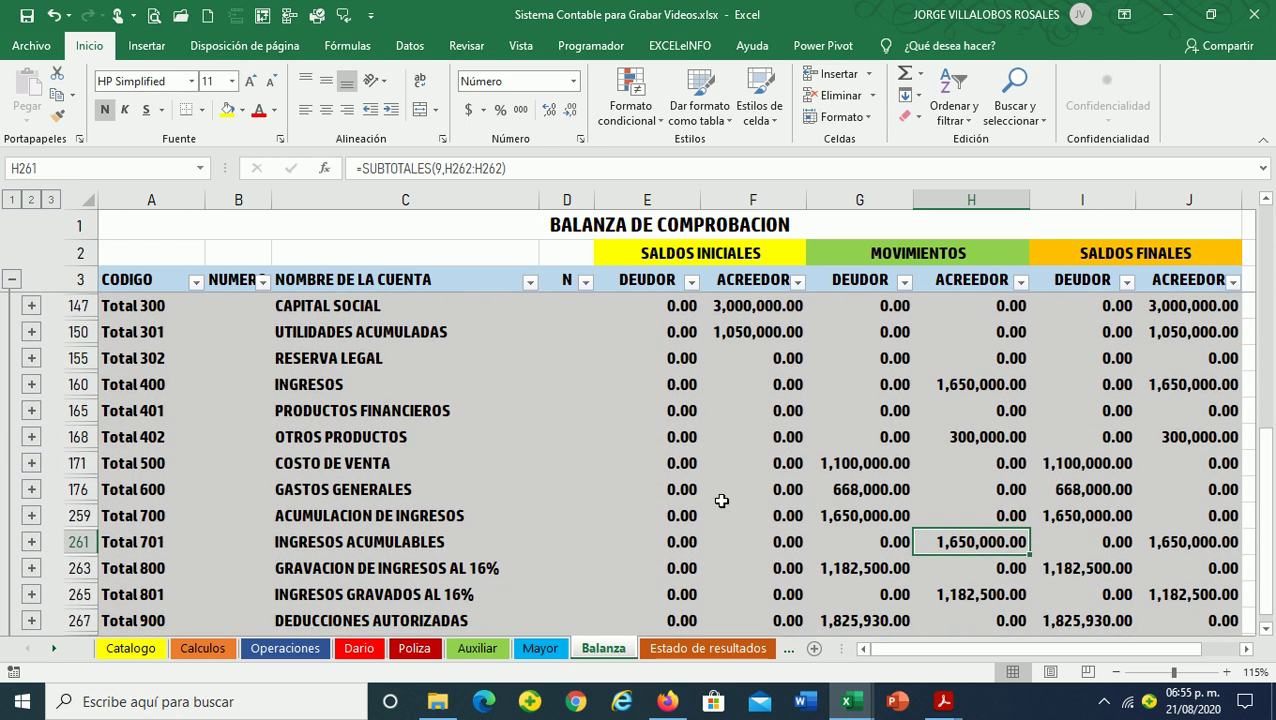
Inspect the GASTOS GENERALES and DEDUCCIONES AUTORIZADAS debit totals
{"action": "left_click", "coordinate": [435, 484]}
{"action": "left_click", "coordinate": [885, 489]}
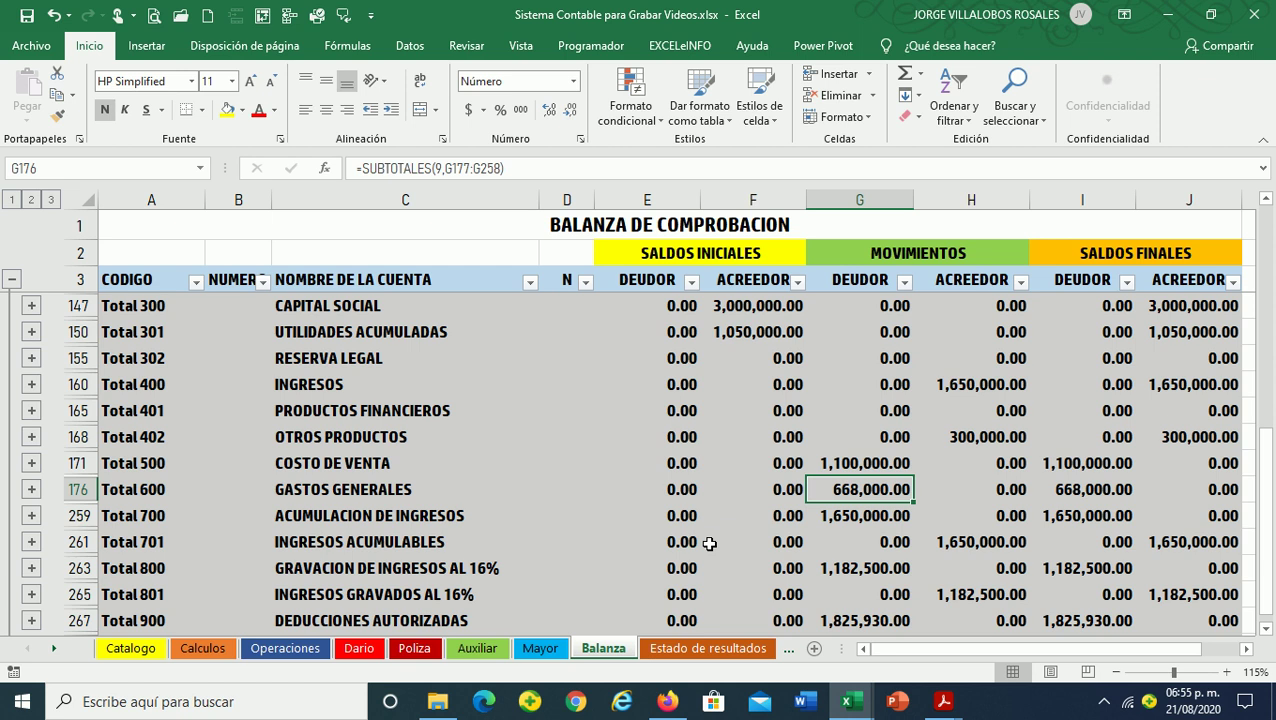
{"action": "scroll", "coordinate": [784, 558], "scroll_direction": "down", "scroll_amount": 1}
{"action": "scroll", "coordinate": [805, 550], "scroll_direction": "down", "scroll_amount": 1}
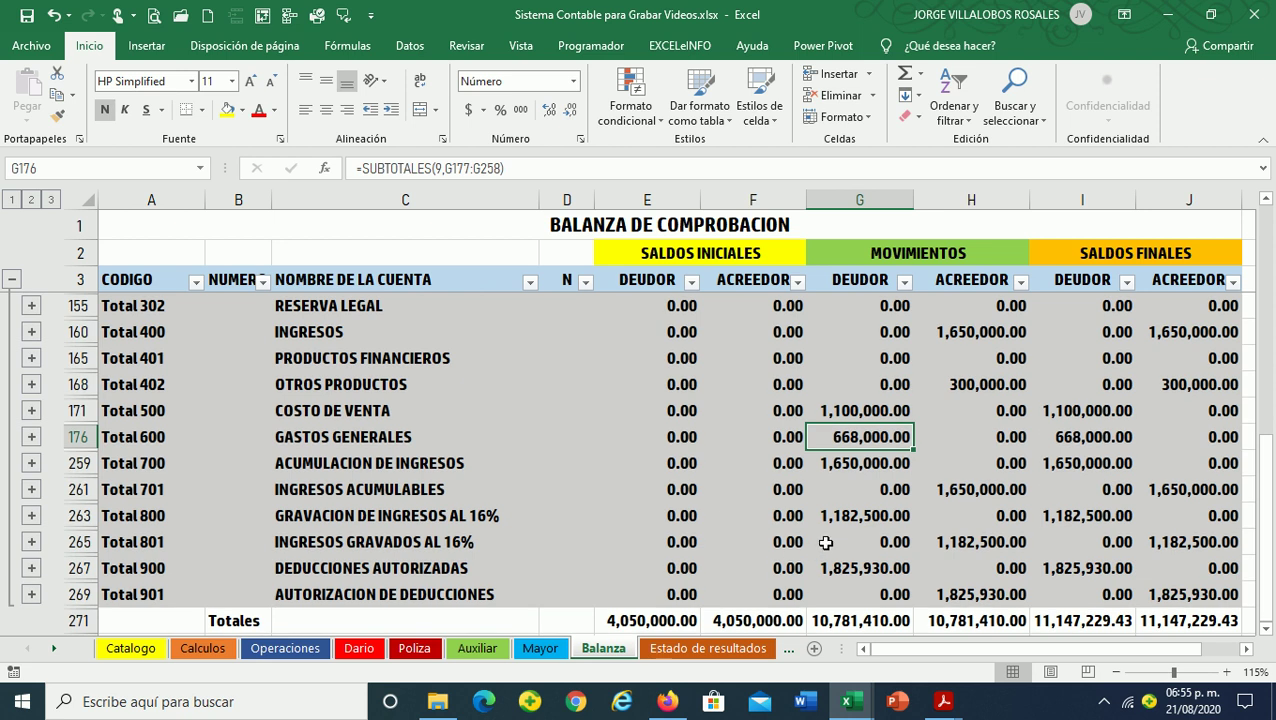
{"action": "left_click", "coordinate": [858, 520]}
{"action": "left_click", "coordinate": [822, 572]}
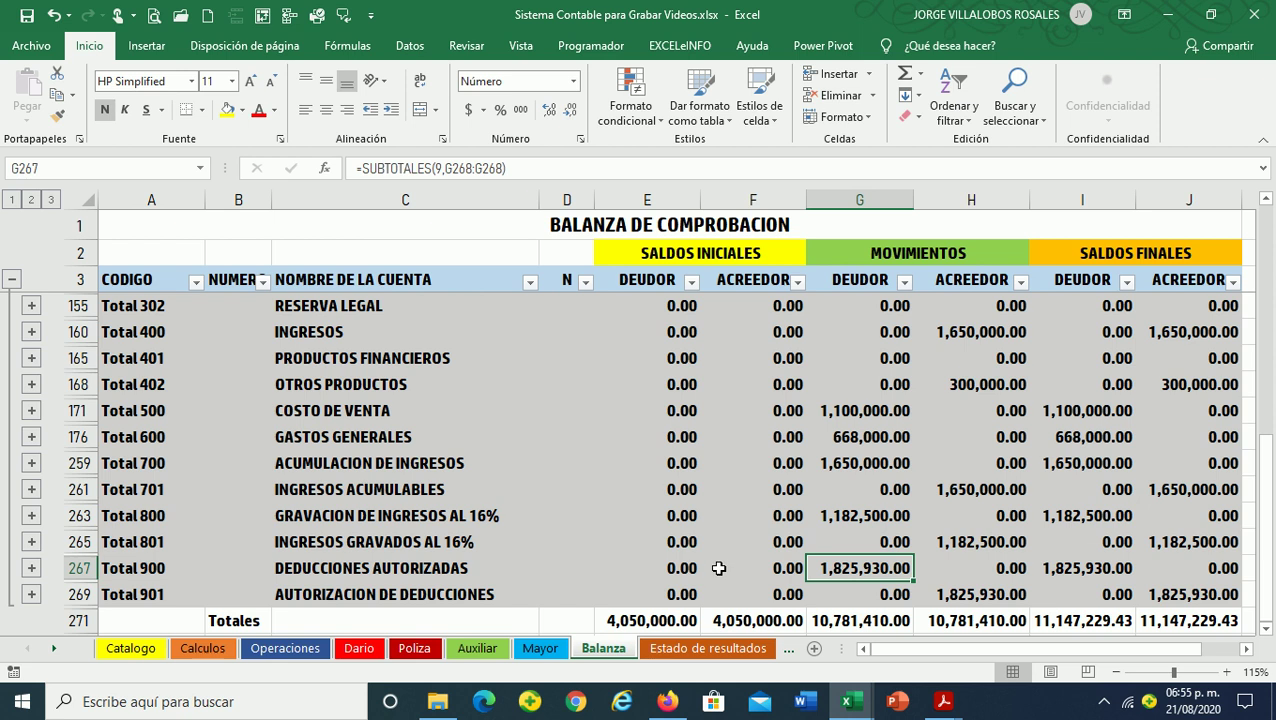
{"action": "left_click", "coordinate": [856, 437]}
{"action": "scroll", "coordinate": [860, 450], "scroll_direction": "up", "scroll_amount": 3}
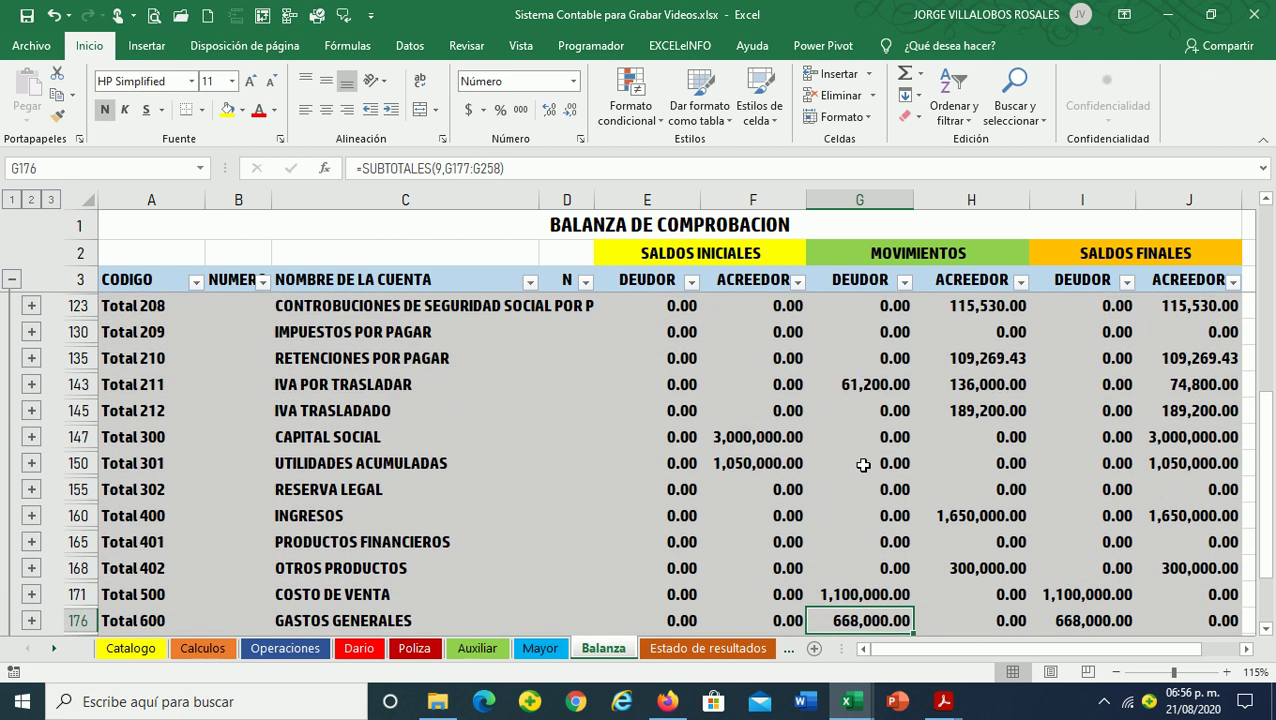
{"action": "scroll", "coordinate": [862, 464], "scroll_direction": "down", "scroll_amount": 2}
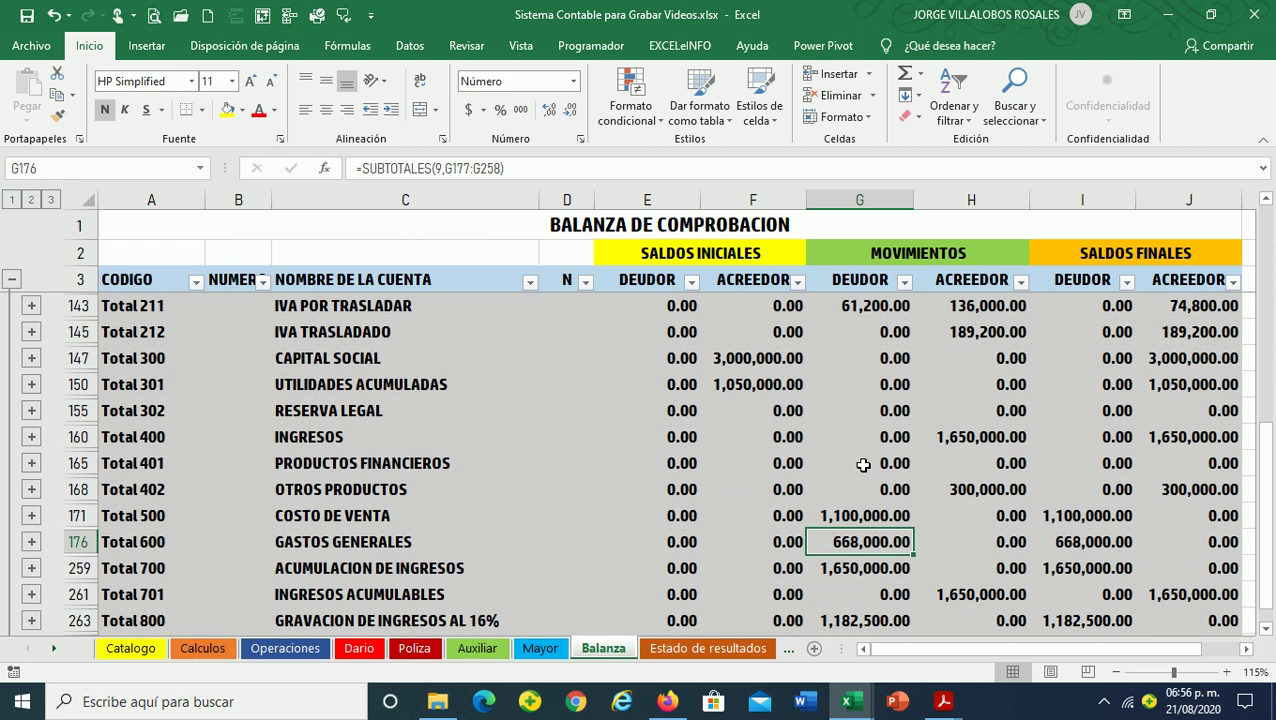
Select the 1,100,000.00 cost of sales and 668,000.00 general expenses totals to read their sum
{"action": "left_click_drag", "start_coordinate": [850, 540], "coordinate": [855, 515]}
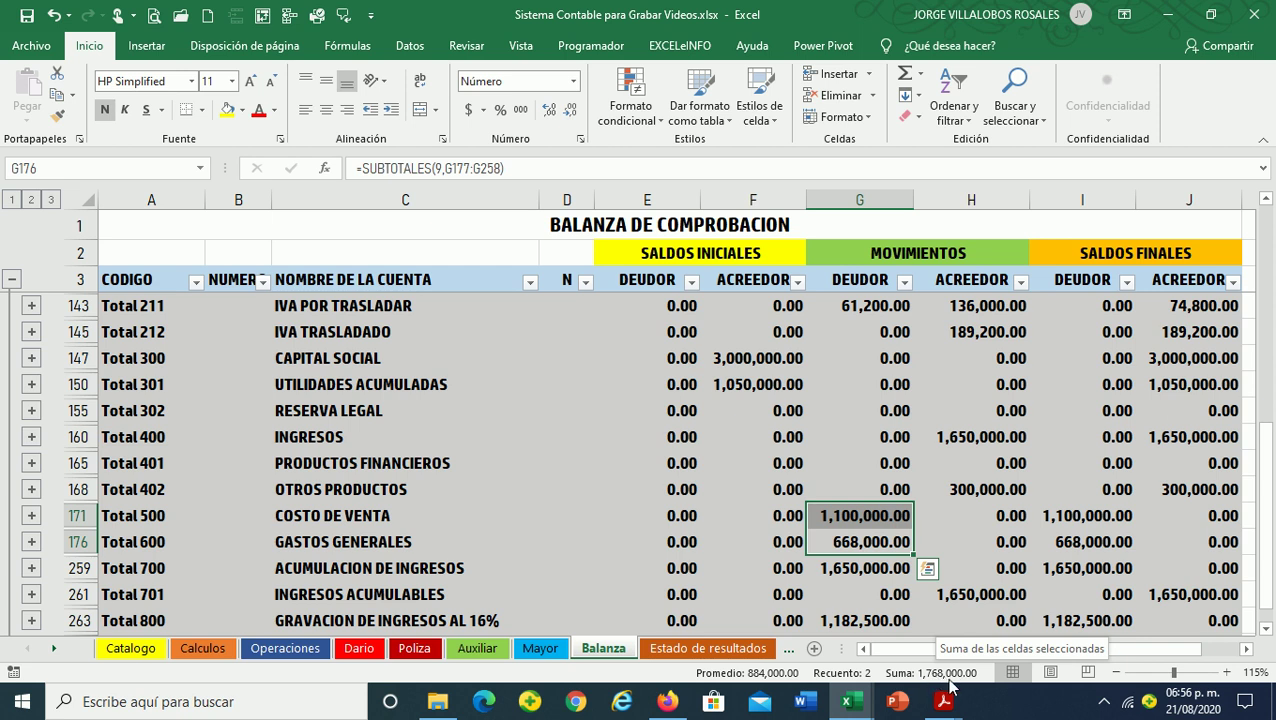
{"action": "scroll", "coordinate": [906, 576], "scroll_direction": "down", "scroll_amount": 2}
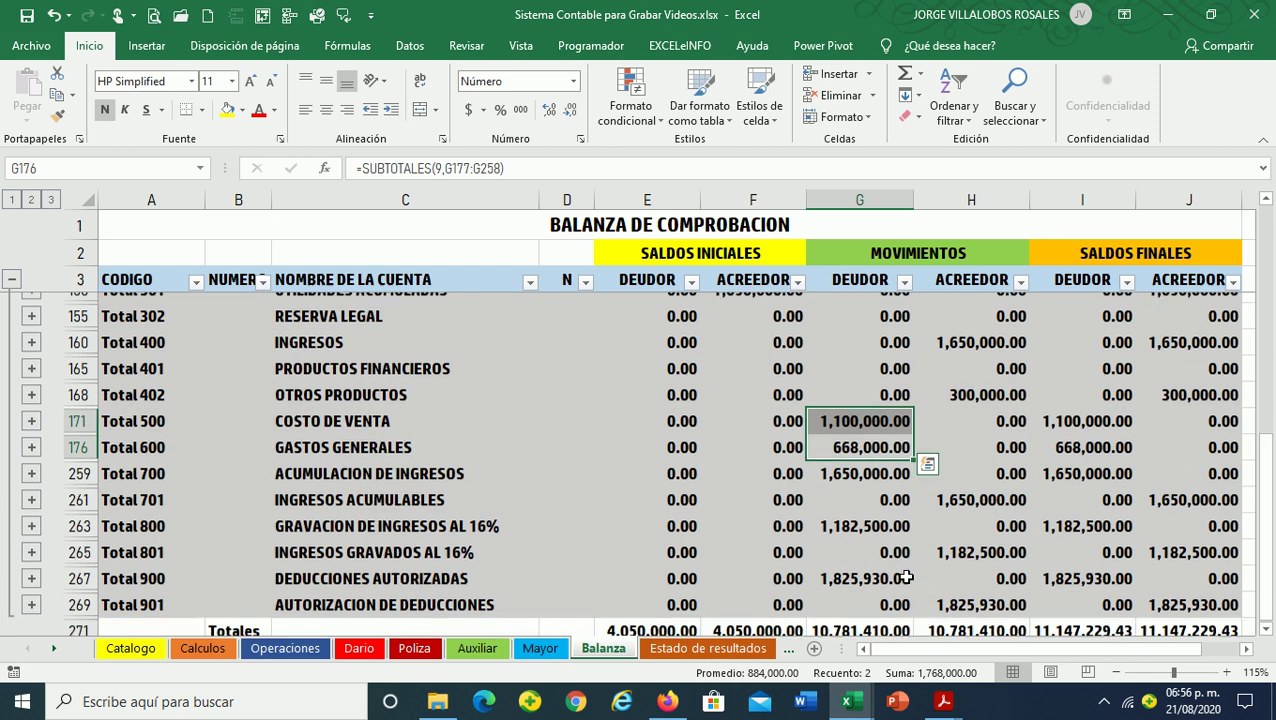
{"action": "left_click", "coordinate": [866, 542]}
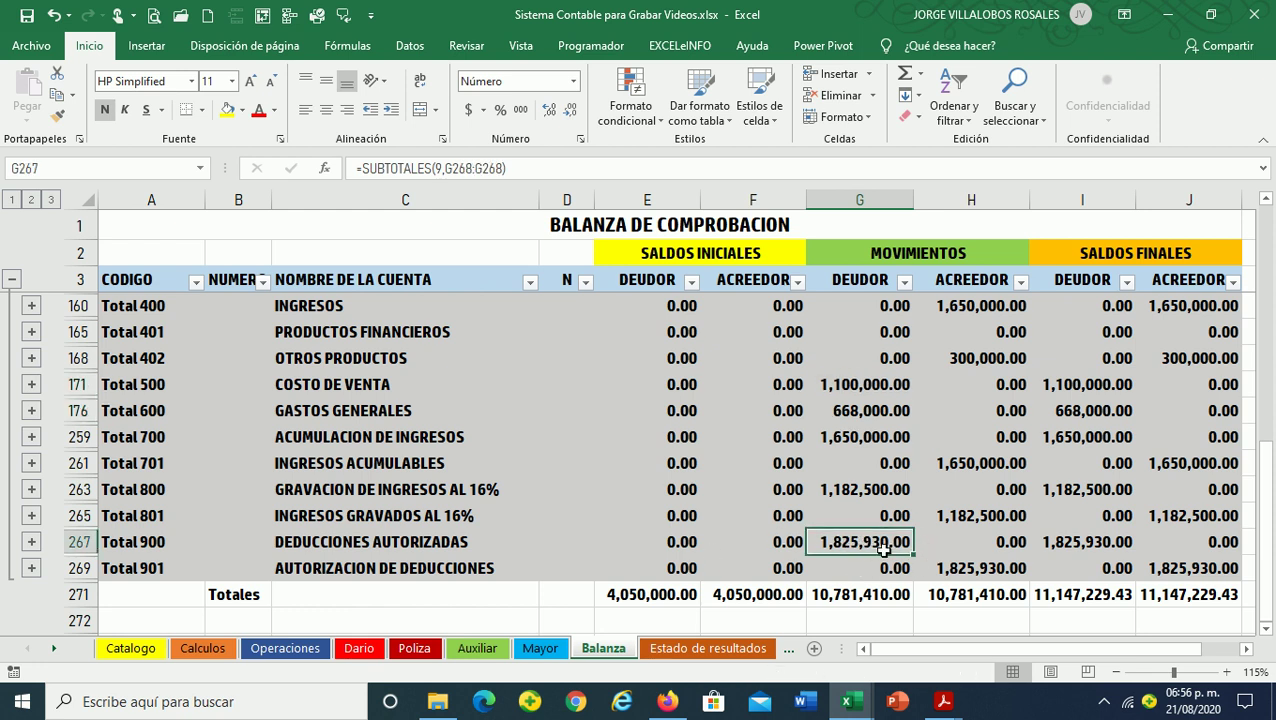
{"action": "left_click_drag", "start_coordinate": [851, 386], "coordinate": [851, 411]}
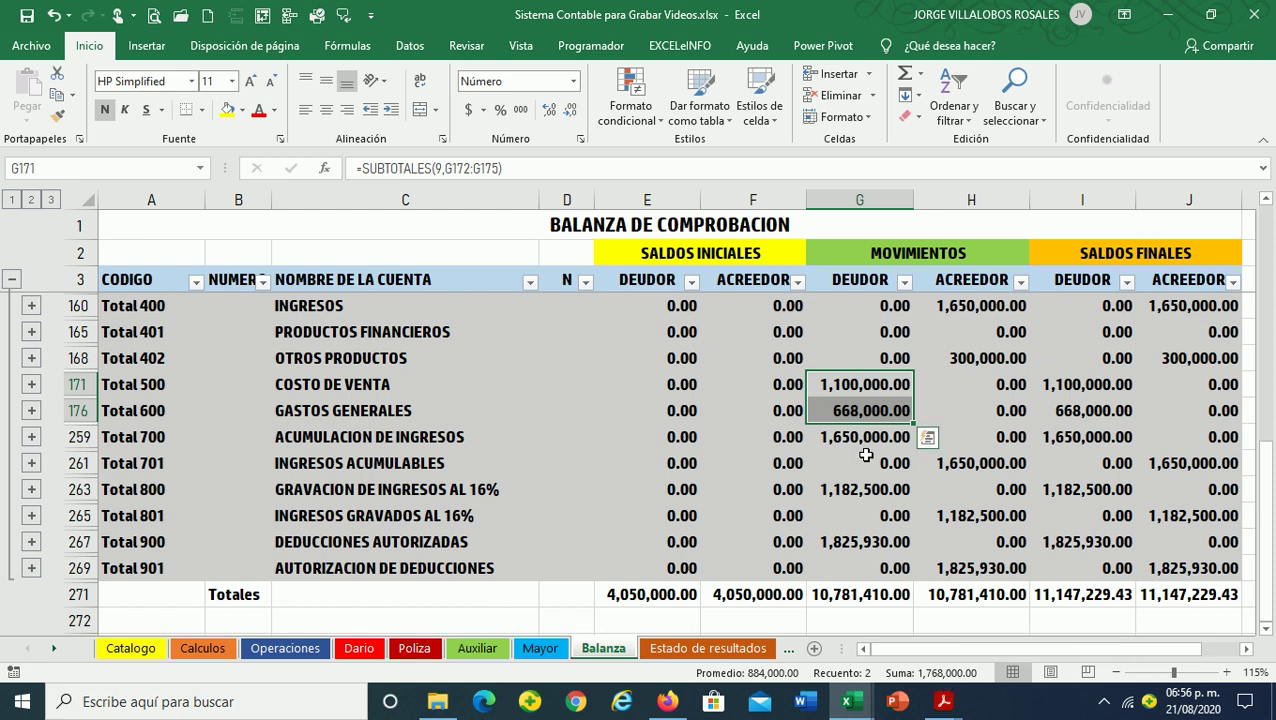
{"action": "left_click_drag", "start_coordinate": [855, 388], "coordinate": [850, 410]}
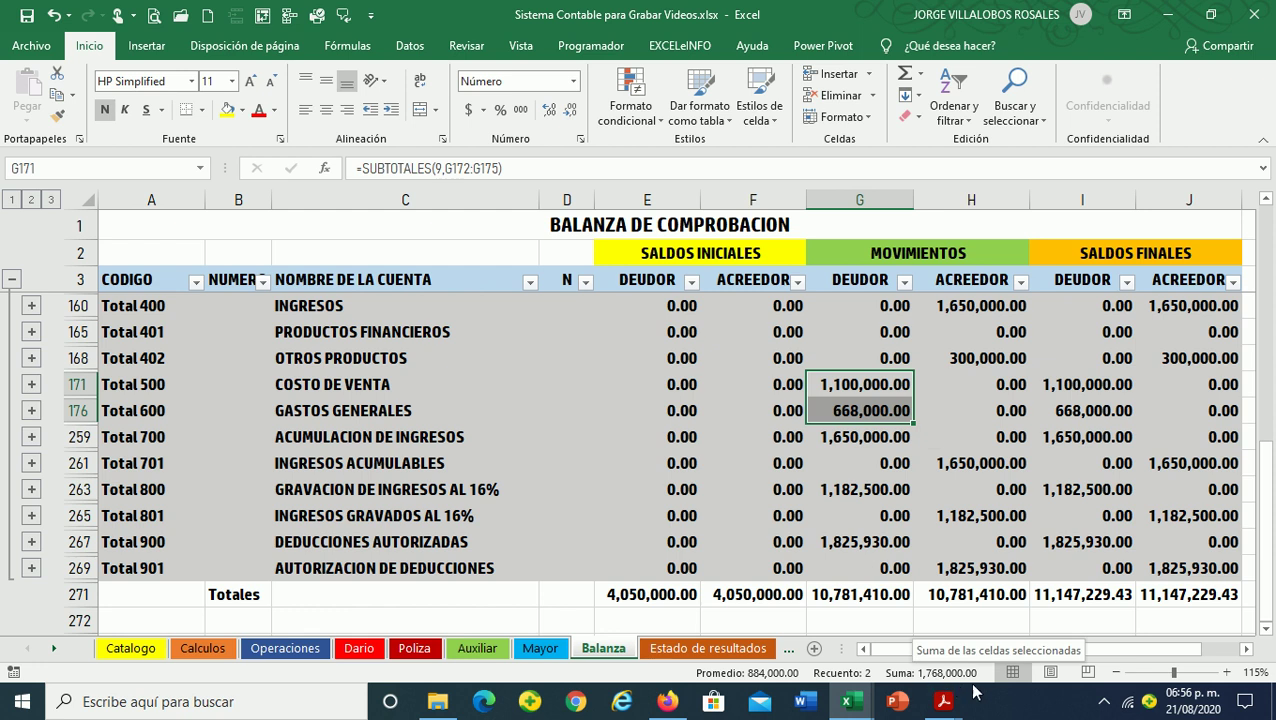
{"action": "left_click", "coordinate": [836, 545]}
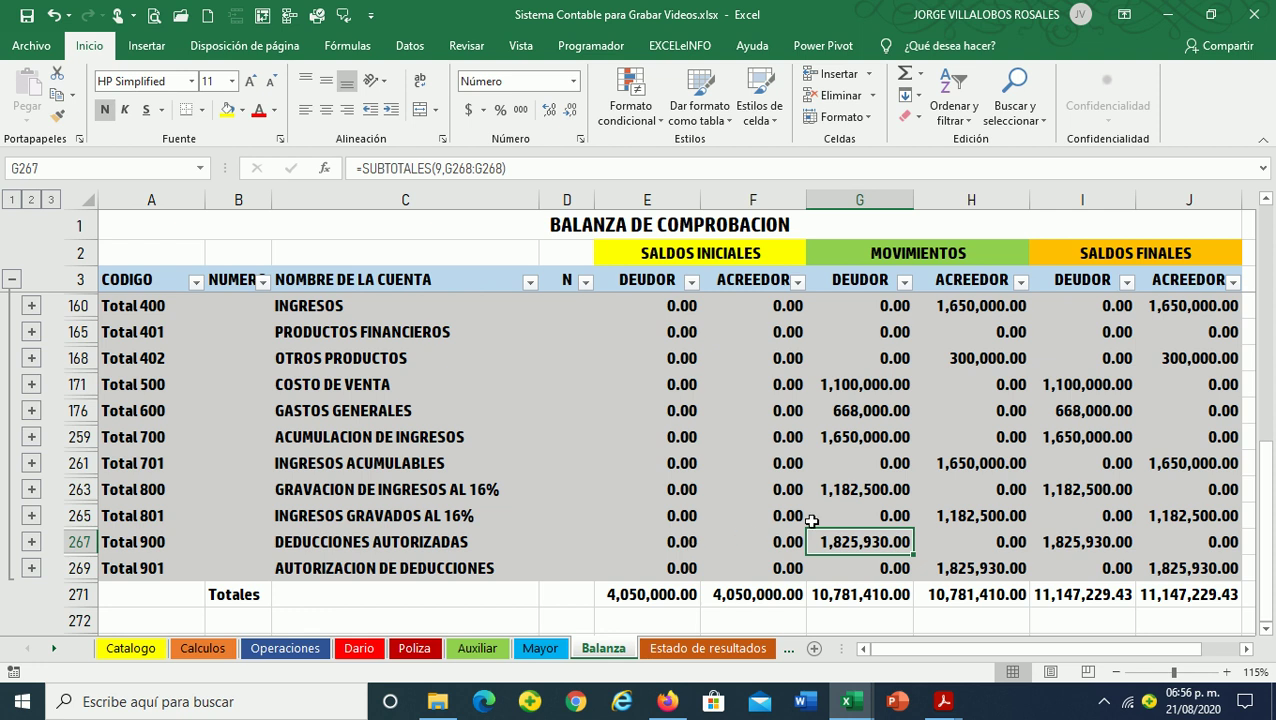
Scroll the sheet tabs to show the later sheet names
{"action": "scroll", "coordinate": [828, 537], "scroll_direction": "up", "scroll_amount": 1}
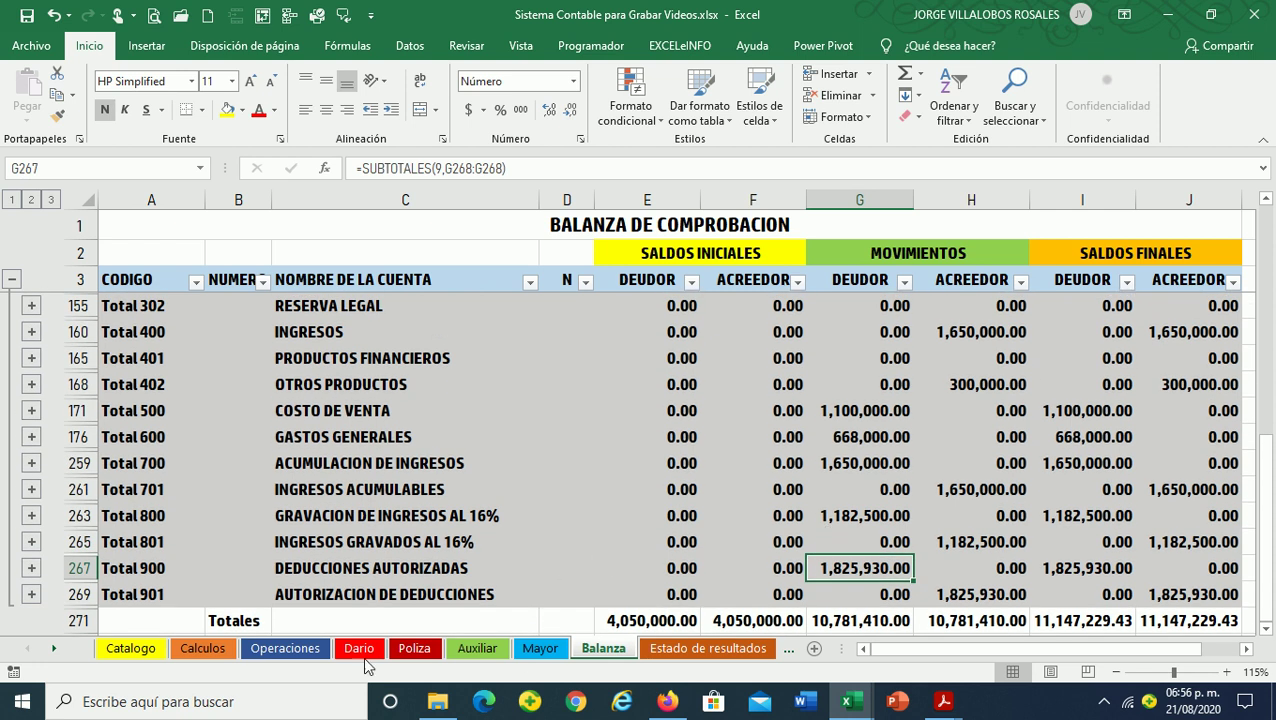
{"action": "left_click", "coordinate": [55, 651]}
{"action": "left_click", "coordinate": [55, 651]}
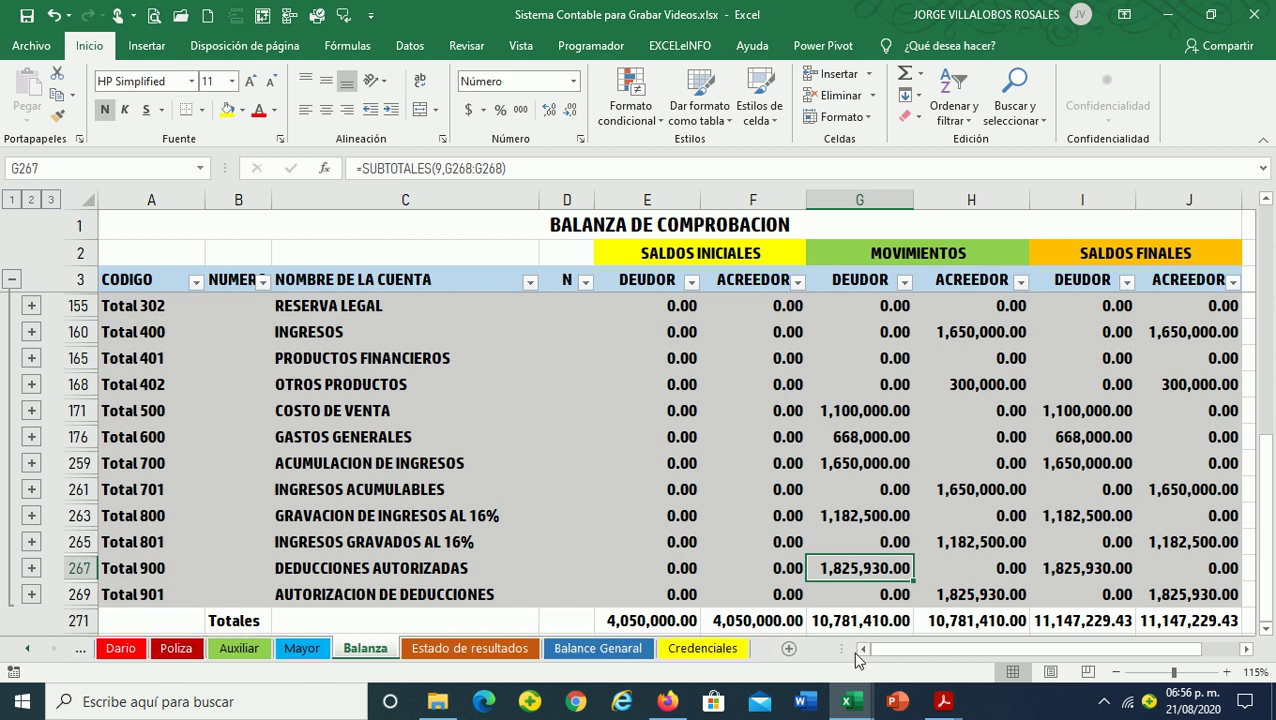
Add a new sheet with bold, centred CONCEPTOS and IMPORTE headings in A1:B1
{"action": "left_click", "coordinate": [788, 648]}
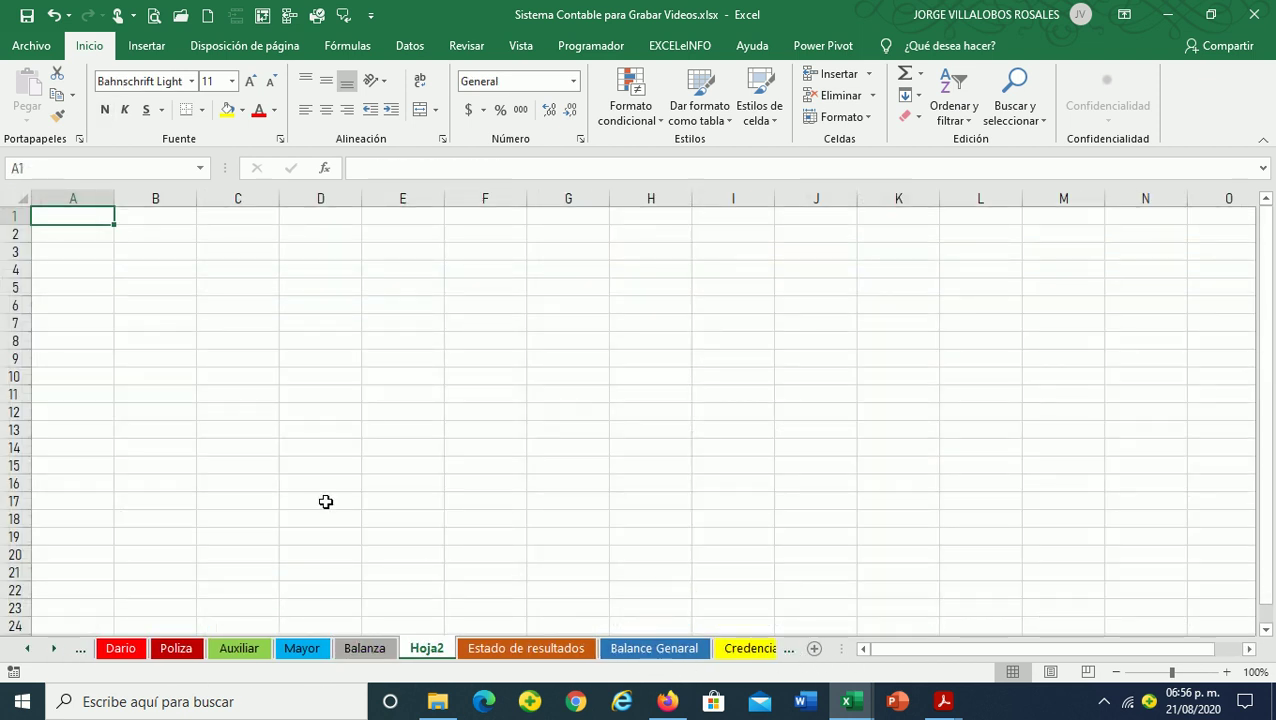
{"action": "left_click_drag", "start_coordinate": [115, 199], "coordinate": [161, 199]}
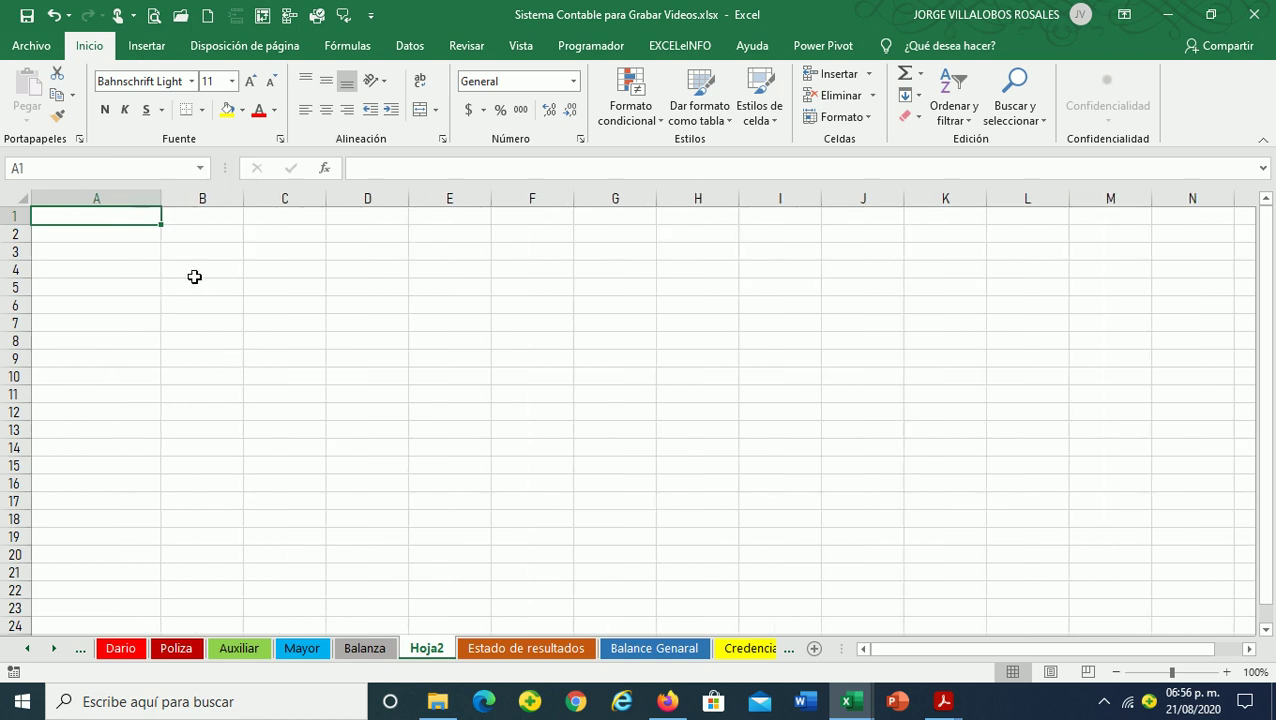
{"action": "type", "text": "CON"}
{"action": "key", "text": "BackSpace"}
{"action": "key", "text": "BackSpace"}
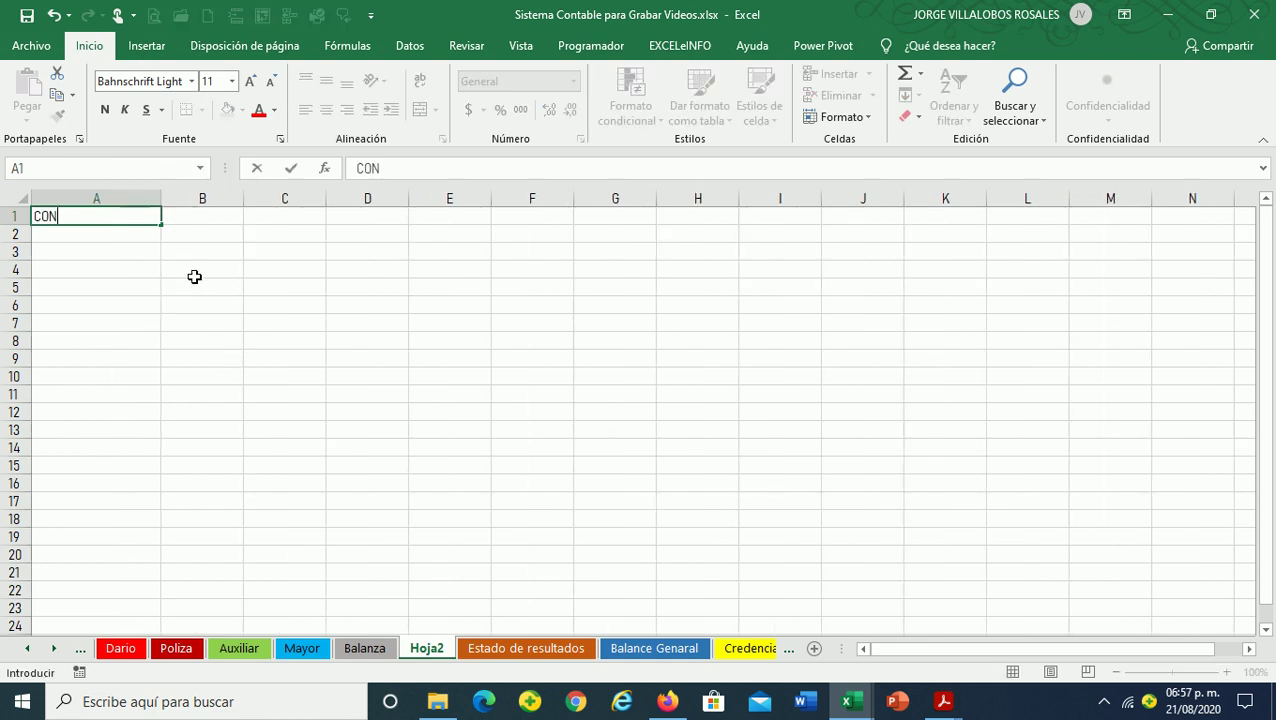
{"action": "type", "text": "EPTOS"}
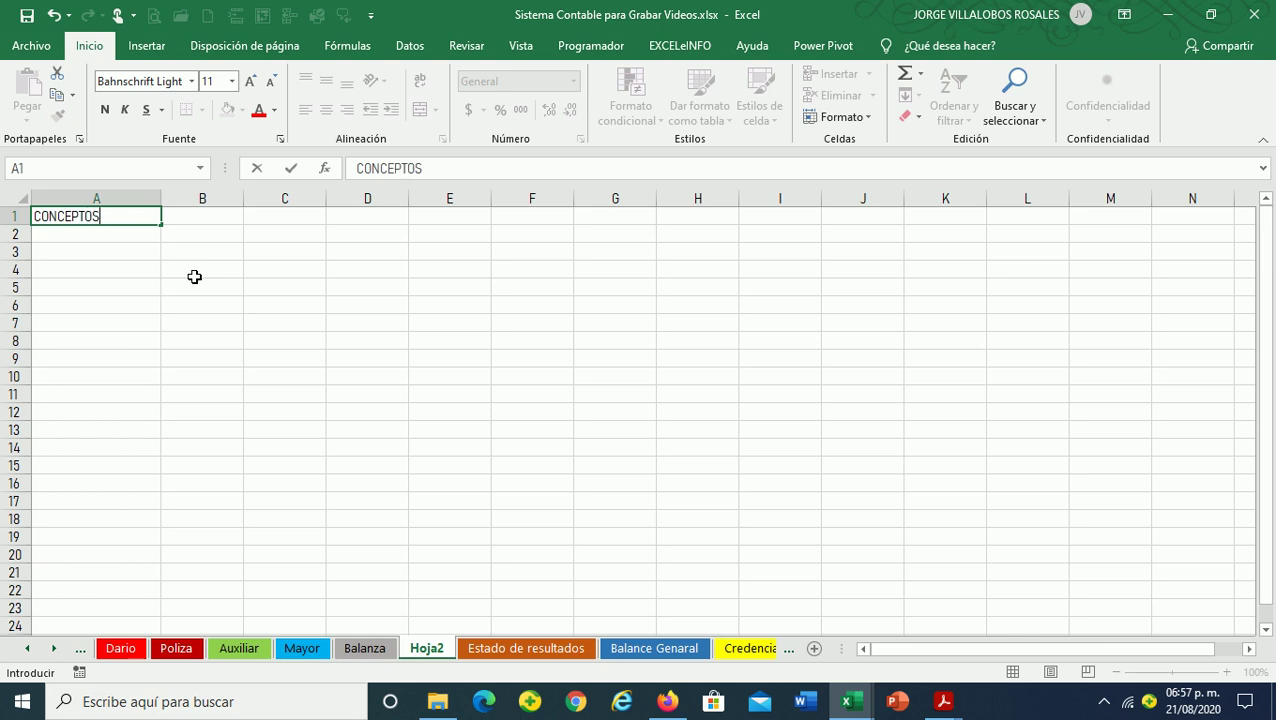
{"action": "key", "text": "Tab"}
{"action": "type", "text": "IMPORT"}
{"action": "key", "text": "Return"}
{"action": "key", "text": "Up"}
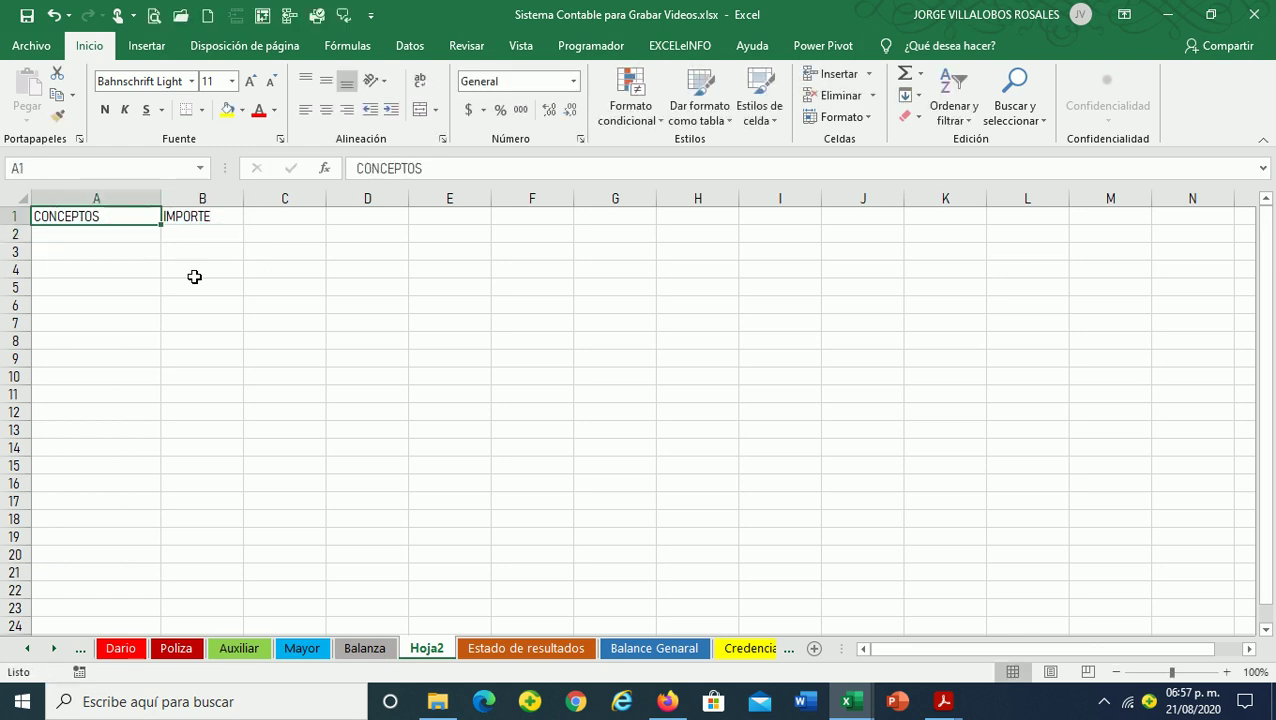
{"action": "key", "text": "shift+Right"}
{"action": "key", "text": "ctrl+n"}
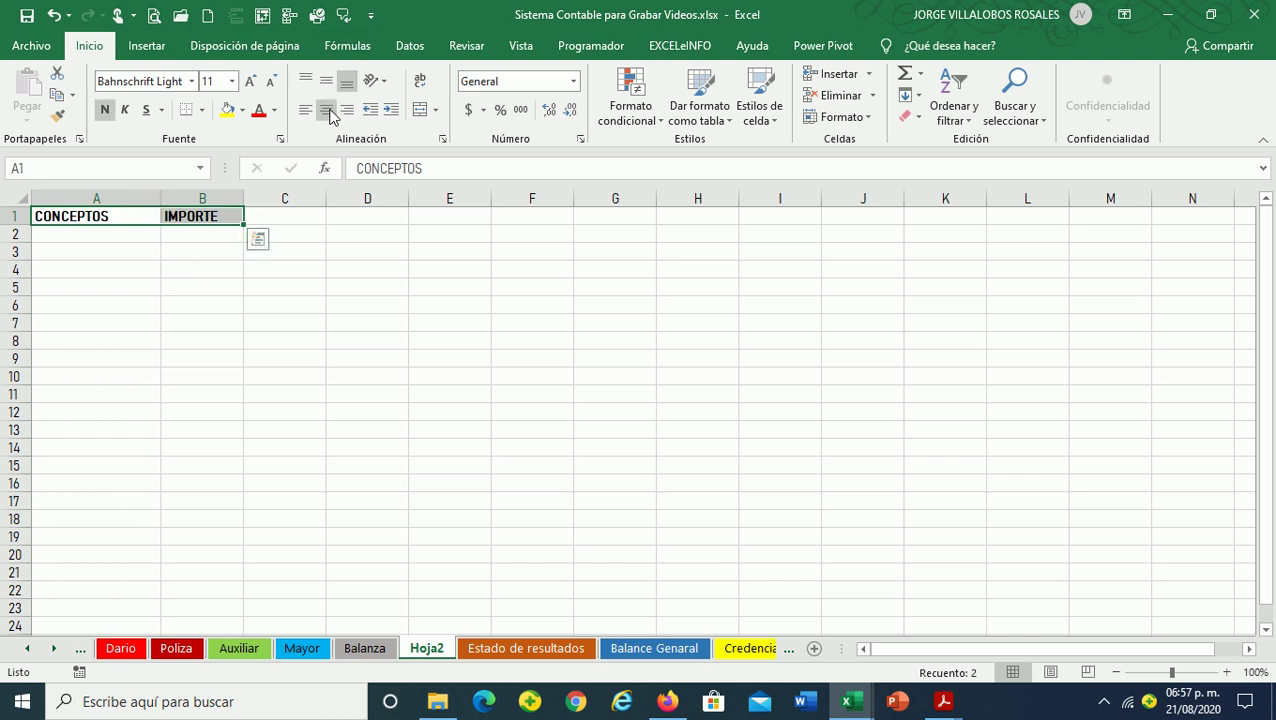
{"action": "left_click", "coordinate": [326, 109]}
Enter INGRESOS ACUMULABLES in A2 and link B2 to =Balanza!H261 (1,650,000.00)
{"action": "left_click", "coordinate": [117, 240]}
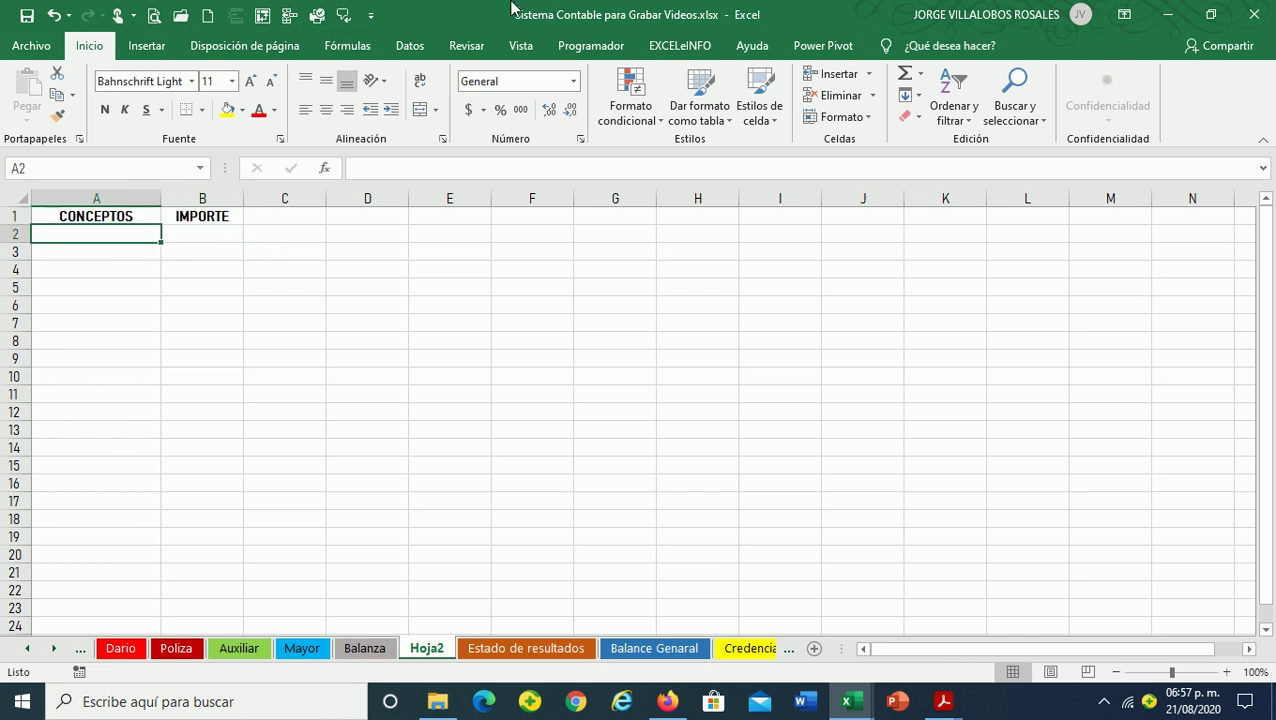
{"action": "type", "text": "INGRESOS ACUMULABLES"}
{"action": "key", "text": "Tab"}
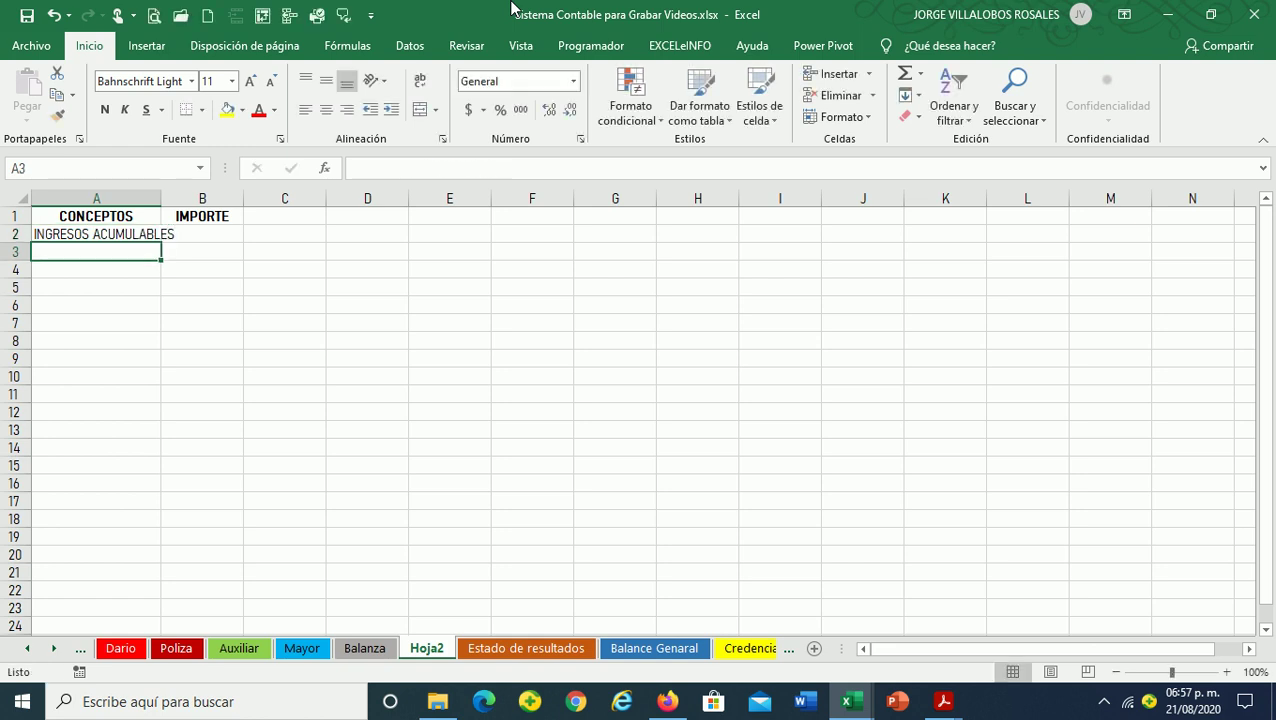
{"action": "double_click", "coordinate": [159, 200]}
{"action": "type", "text": "="}
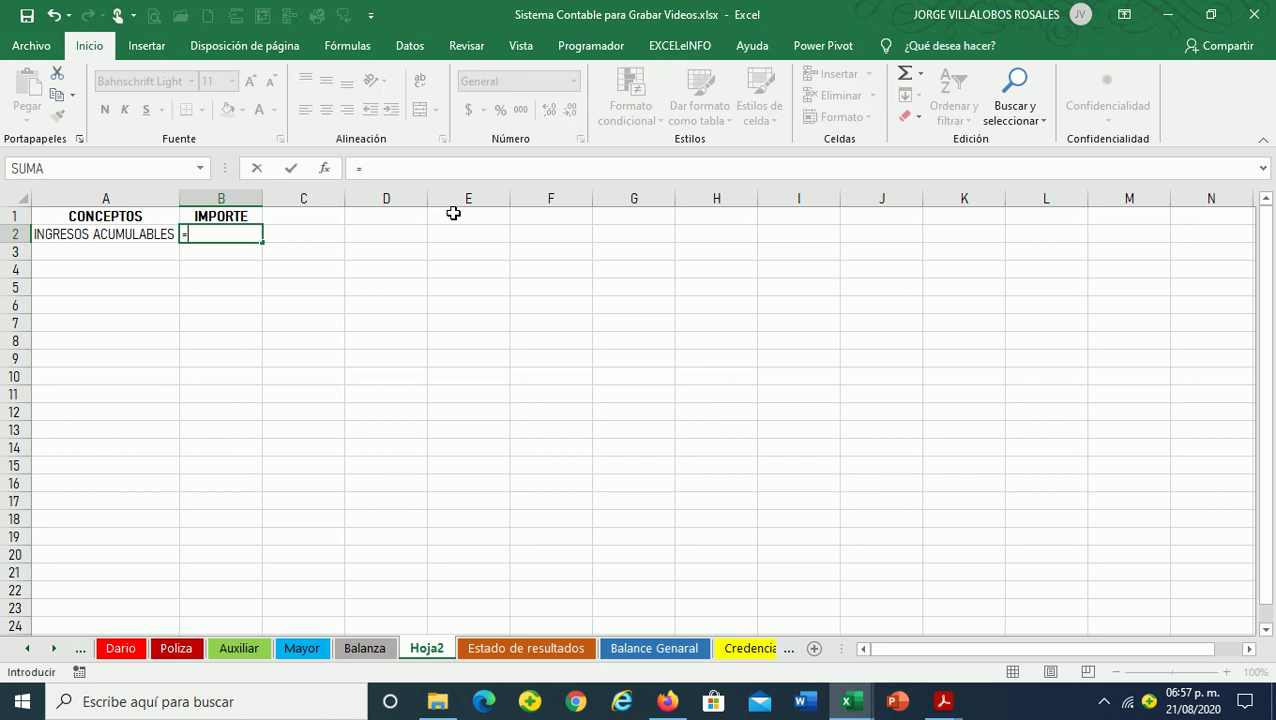
{"action": "left_click", "coordinate": [366, 648]}
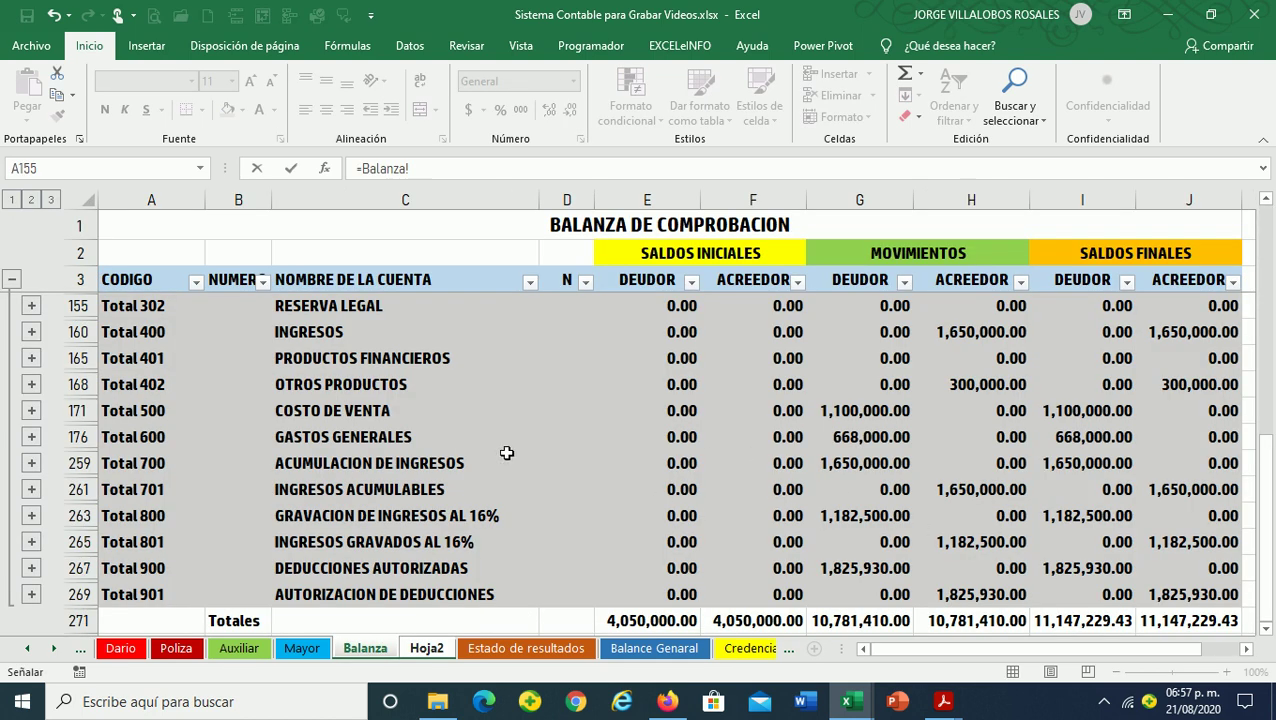
{"action": "left_click", "coordinate": [960, 489]}
{"action": "key", "text": "Return"}
Enter DEDUCCIONES AUTORIZADAS in A3, autofit column A, and link B3 to =Balanza!G267 (1,825,930.00)
{"action": "key", "text": "Left"}
{"action": "type", "text": "DEDUCCIONES AUTORIZADAS"}
{"action": "key", "text": "ctrl+Return"}
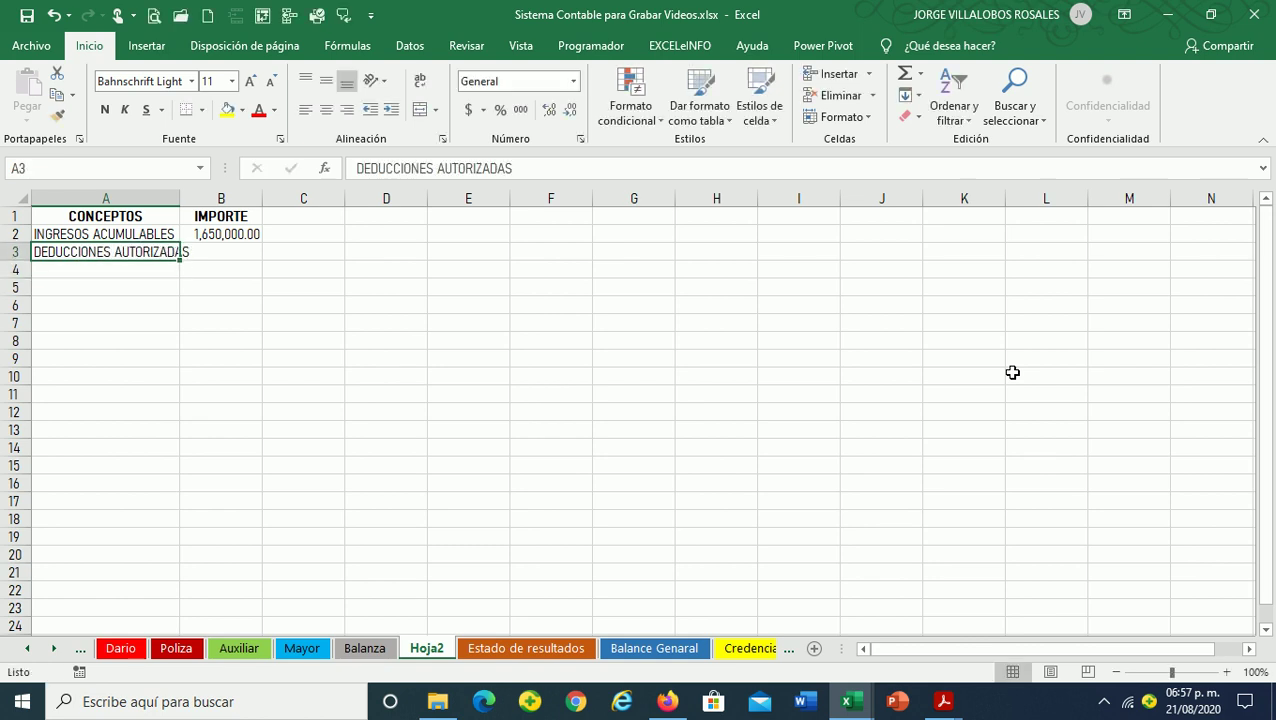
{"action": "double_click", "coordinate": [178, 204]}
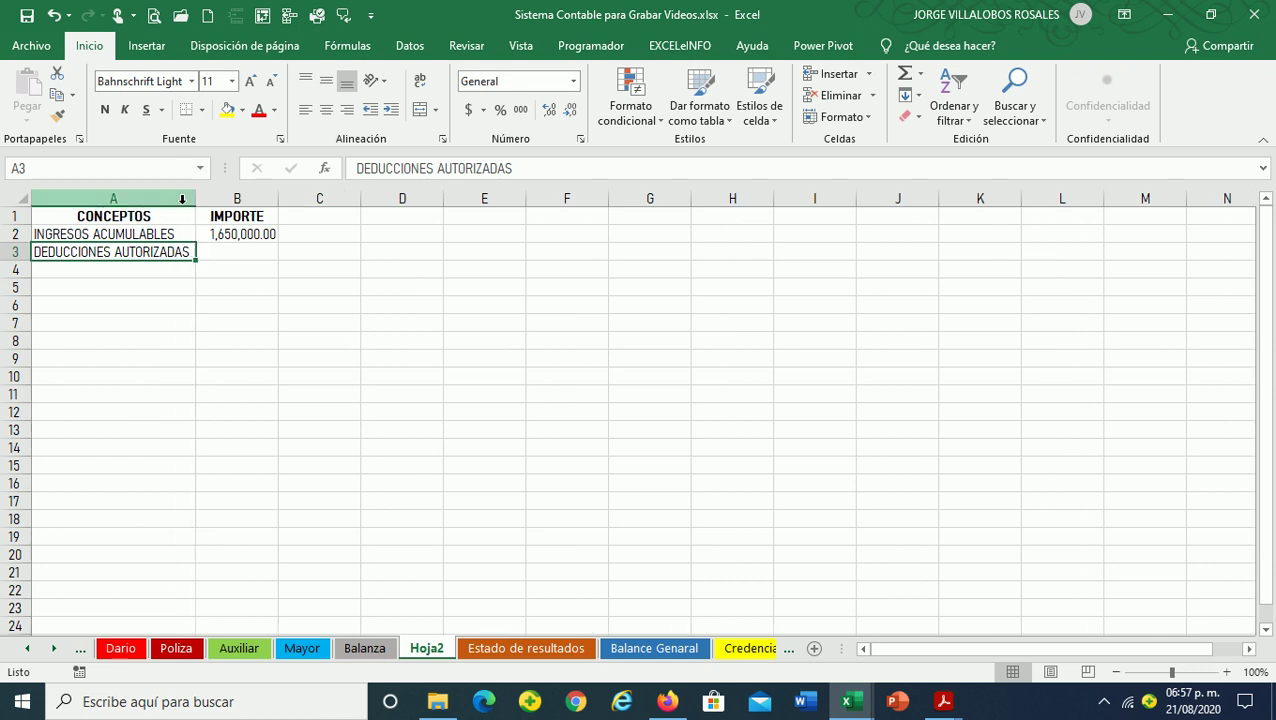
{"action": "left_click", "coordinate": [228, 253]}
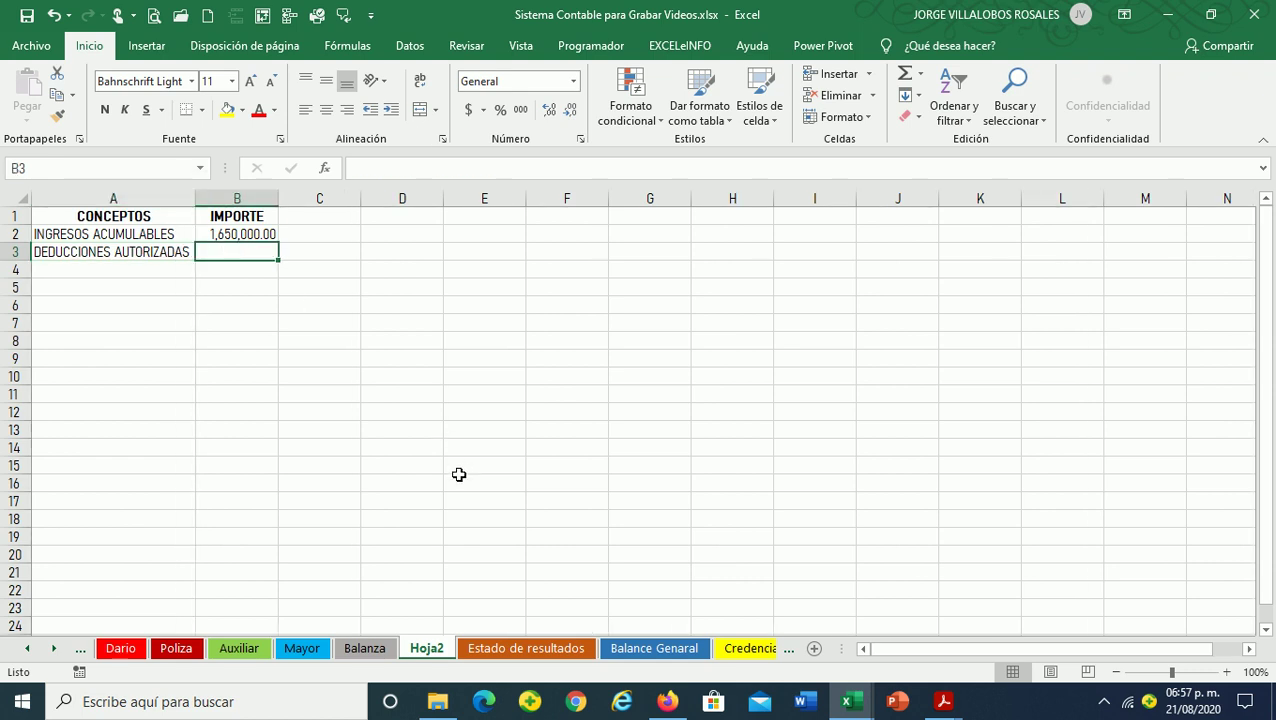
{"action": "type", "text": "="}
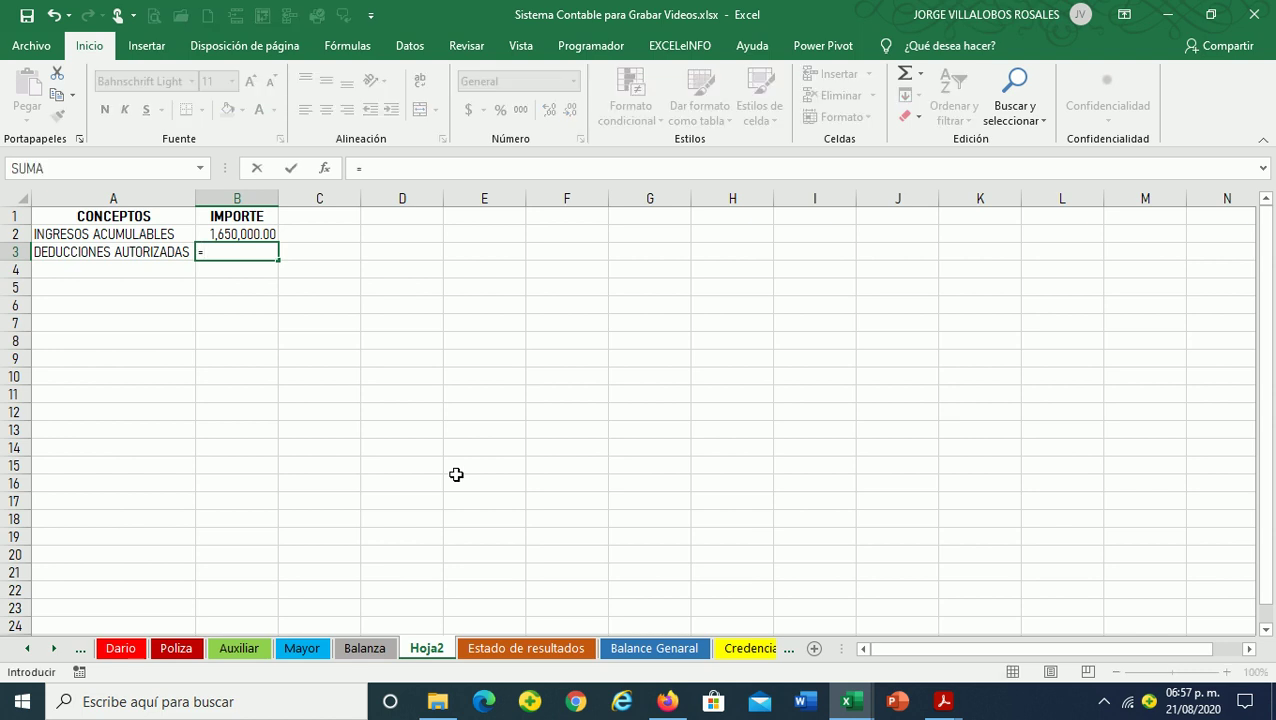
{"action": "left_click", "coordinate": [366, 648]}
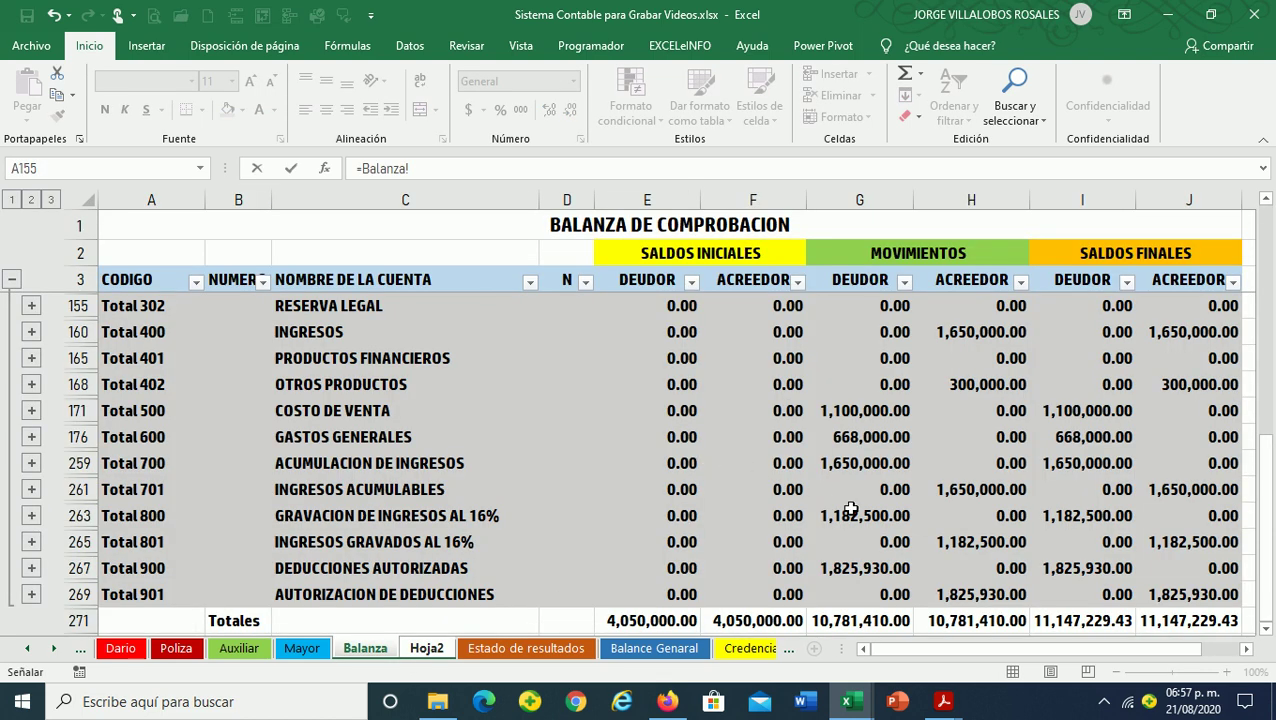
{"action": "left_click", "coordinate": [835, 568]}
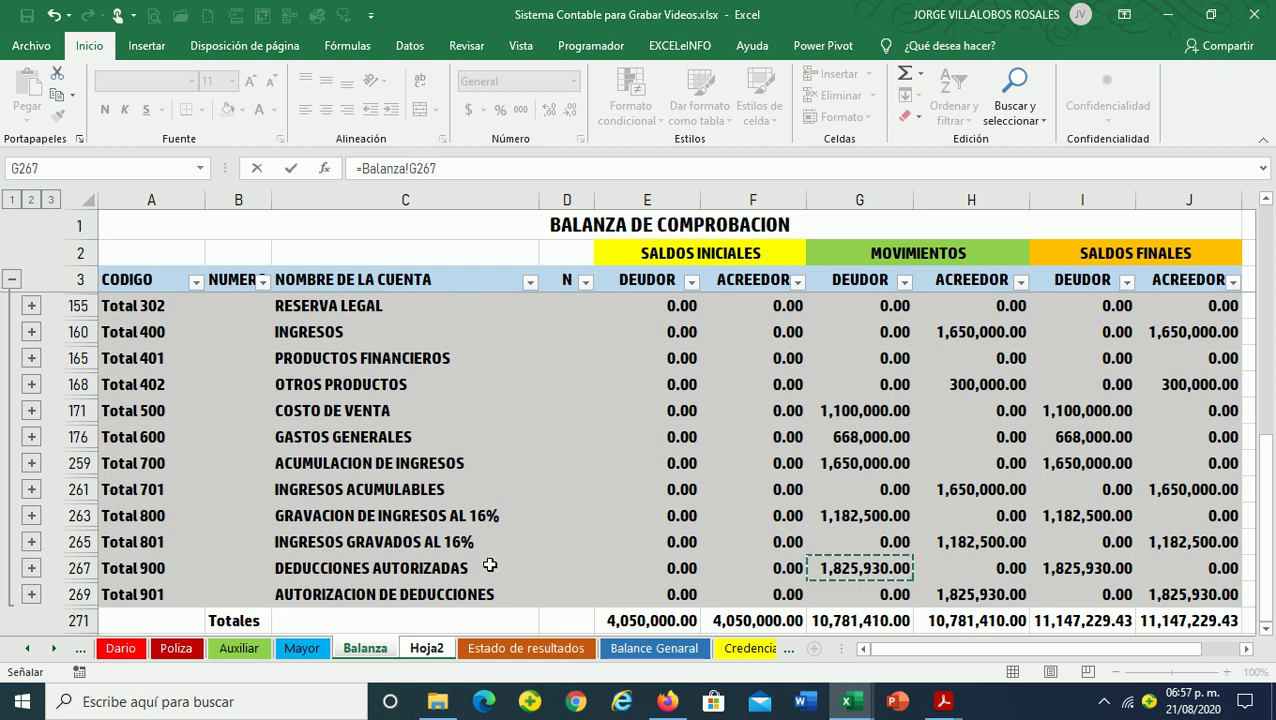
{"action": "key", "text": "Return"}
{"action": "key", "text": "Left"}
Add a PTU PAGADA row with an amount of 0
{"action": "type", "text": "P"}
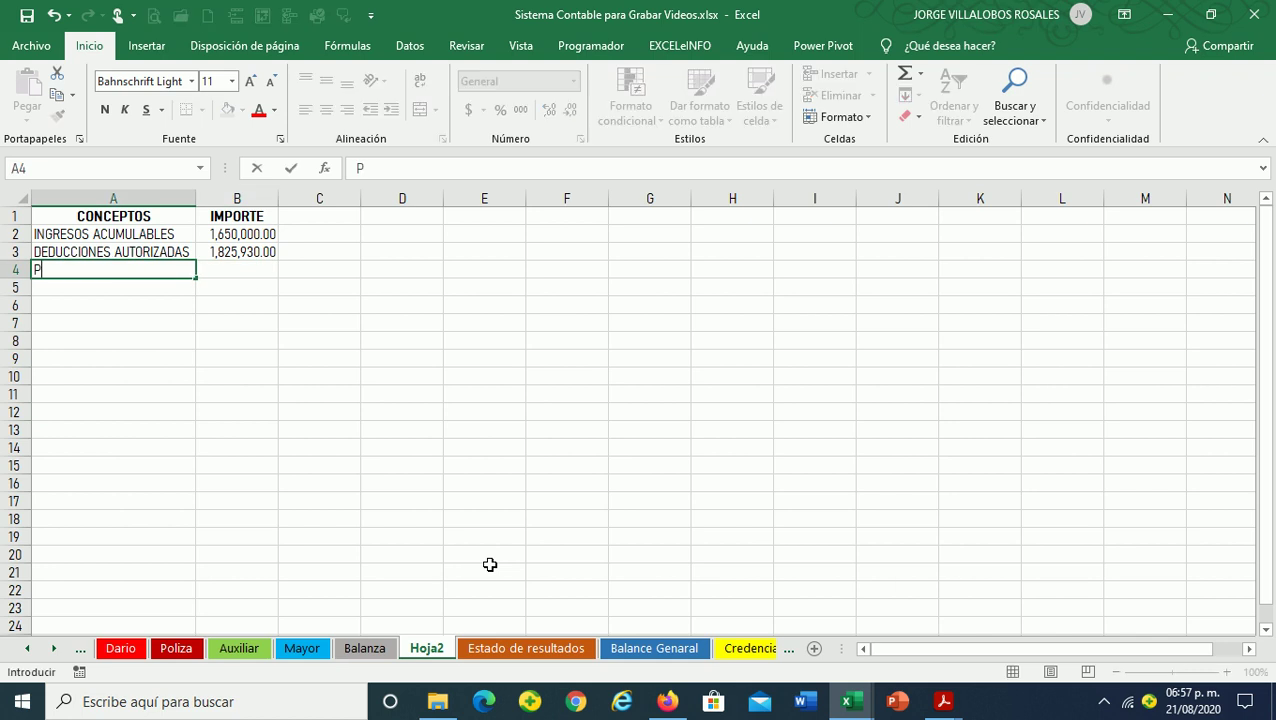
{"action": "type", "text": "TU PAGADA"}
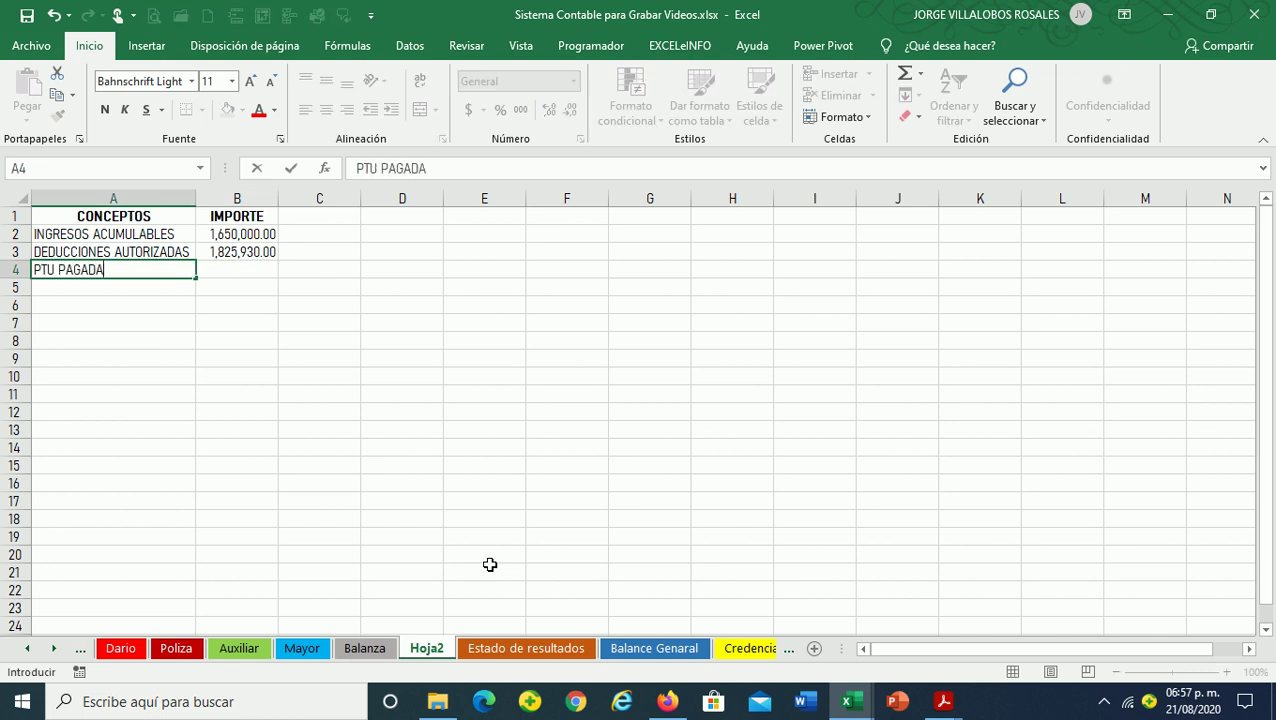
{"action": "key", "text": "Right"}
{"action": "type", "text": "0"}
{"action": "key", "text": "Return"}
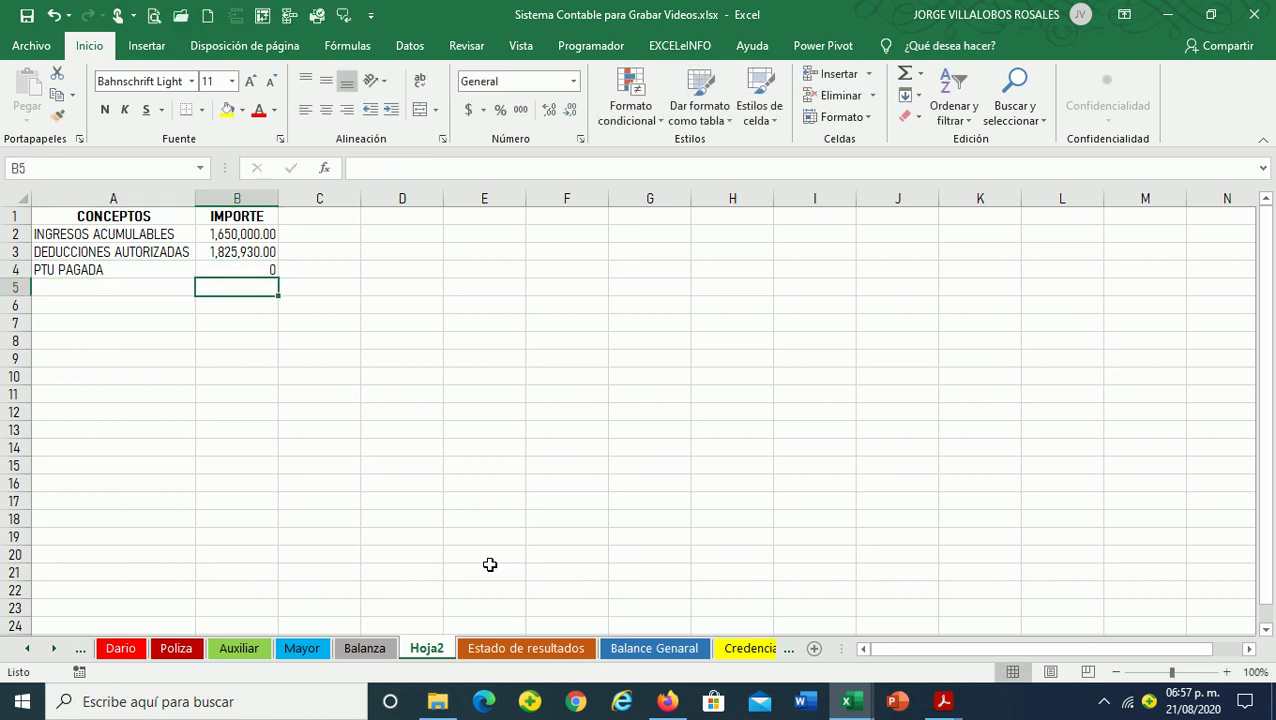
Enter the formula =B2-B3-B4 in B5 to compute the fiscal loss
{"action": "type", "text": "="}
{"action": "key", "text": "Up"}
{"action": "key", "text": "Up"}
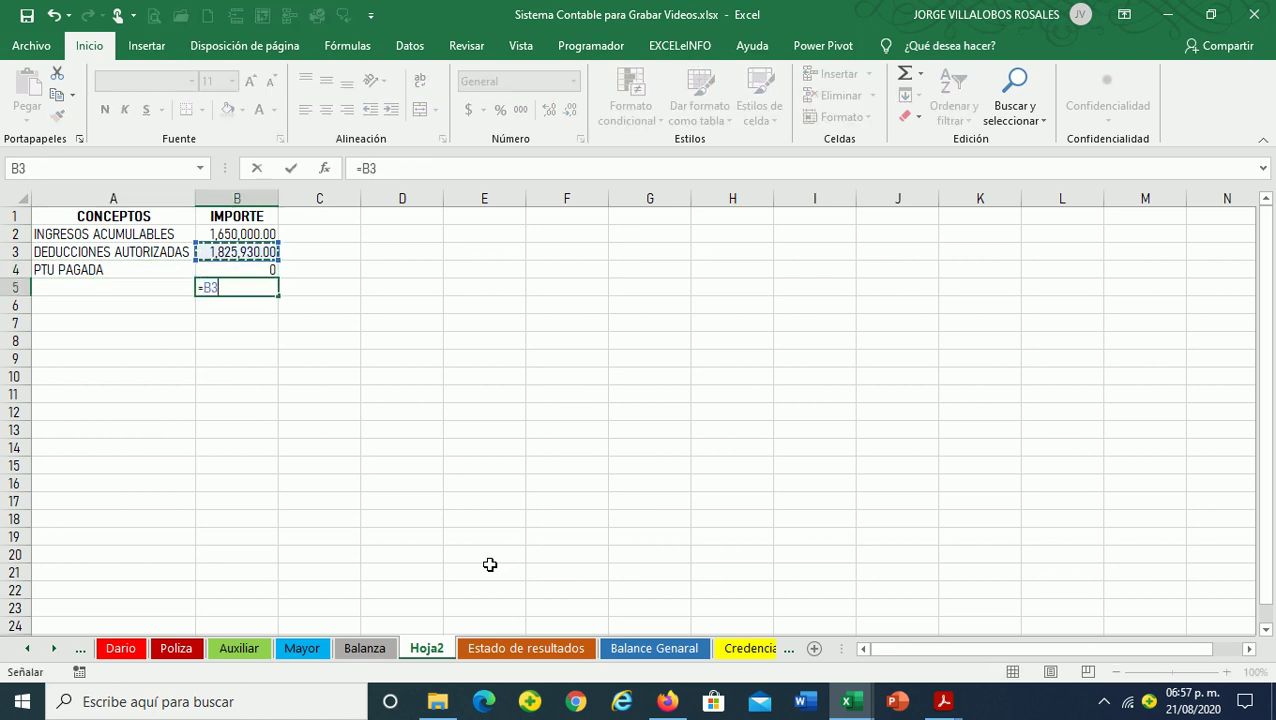
{"action": "key", "text": "Up"}
{"action": "type", "text": "-"}
{"action": "key", "text": "Up"}
{"action": "key", "text": "Up"}
{"action": "type", "text": "-"}
{"action": "key", "text": "Up"}
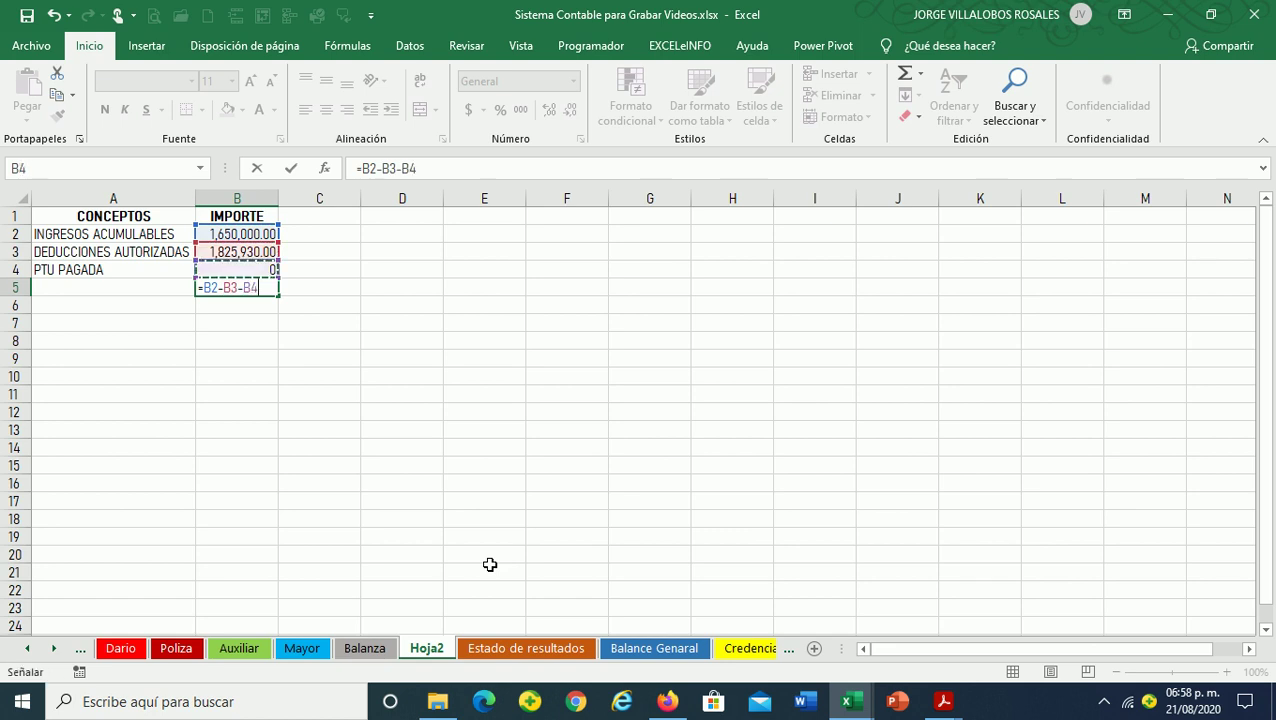
{"action": "key", "text": "Return"}
{"action": "key", "text": "Up"}
Label cell A5 PERDIDA FISCAL
{"action": "key", "text": "Left"}
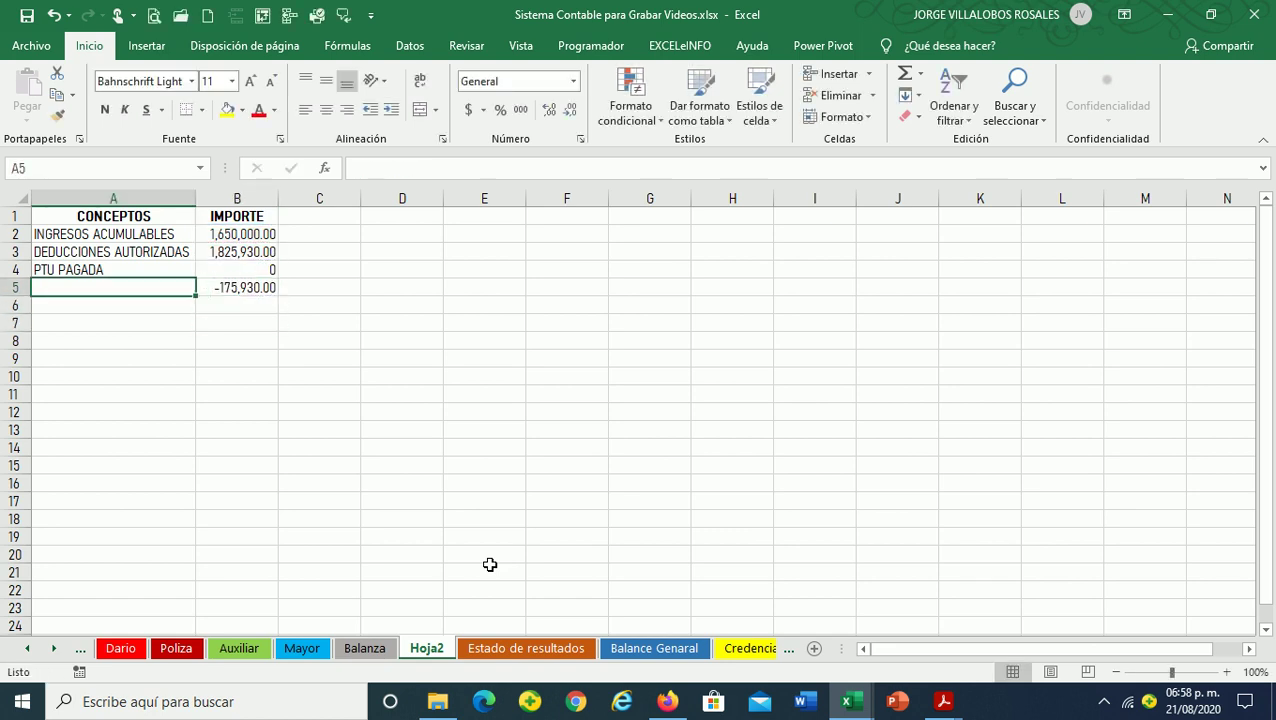
{"action": "type", "text": "PERDIFA"}
{"action": "key", "text": "BackSpace"}
{"action": "key", "text": "BackSpace"}
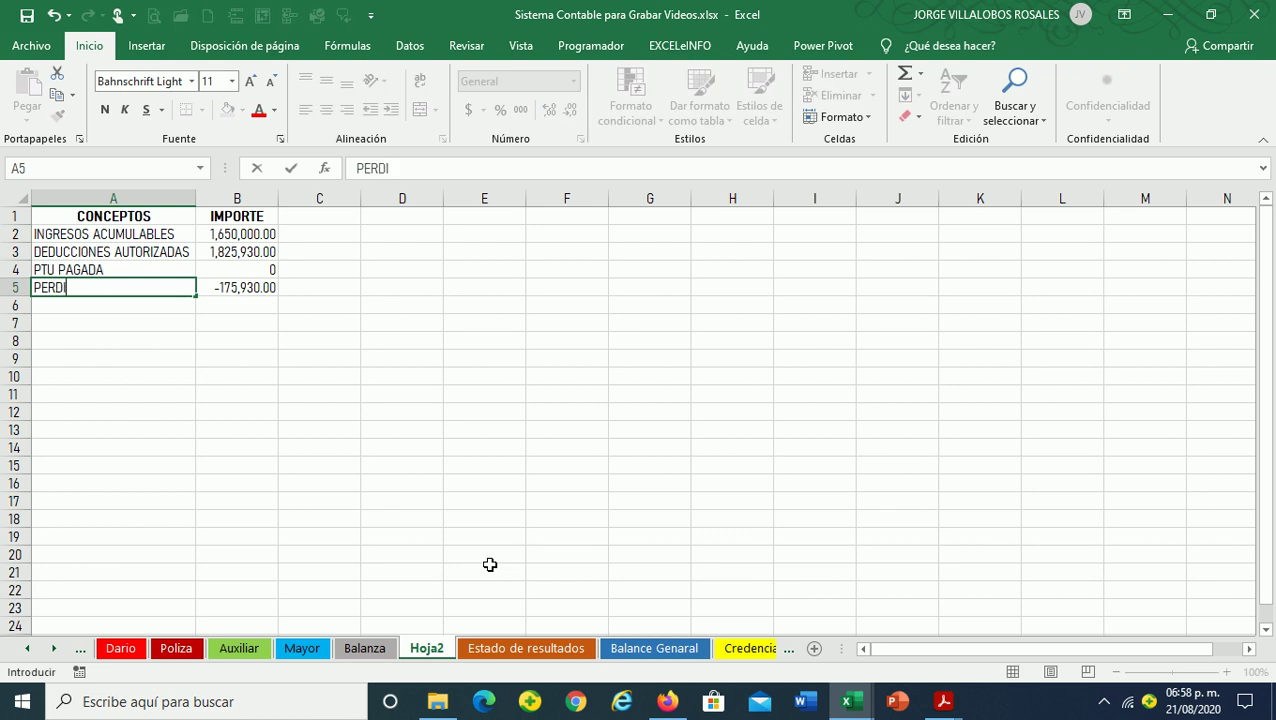
{"action": "type", "text": "DA FISCA"}
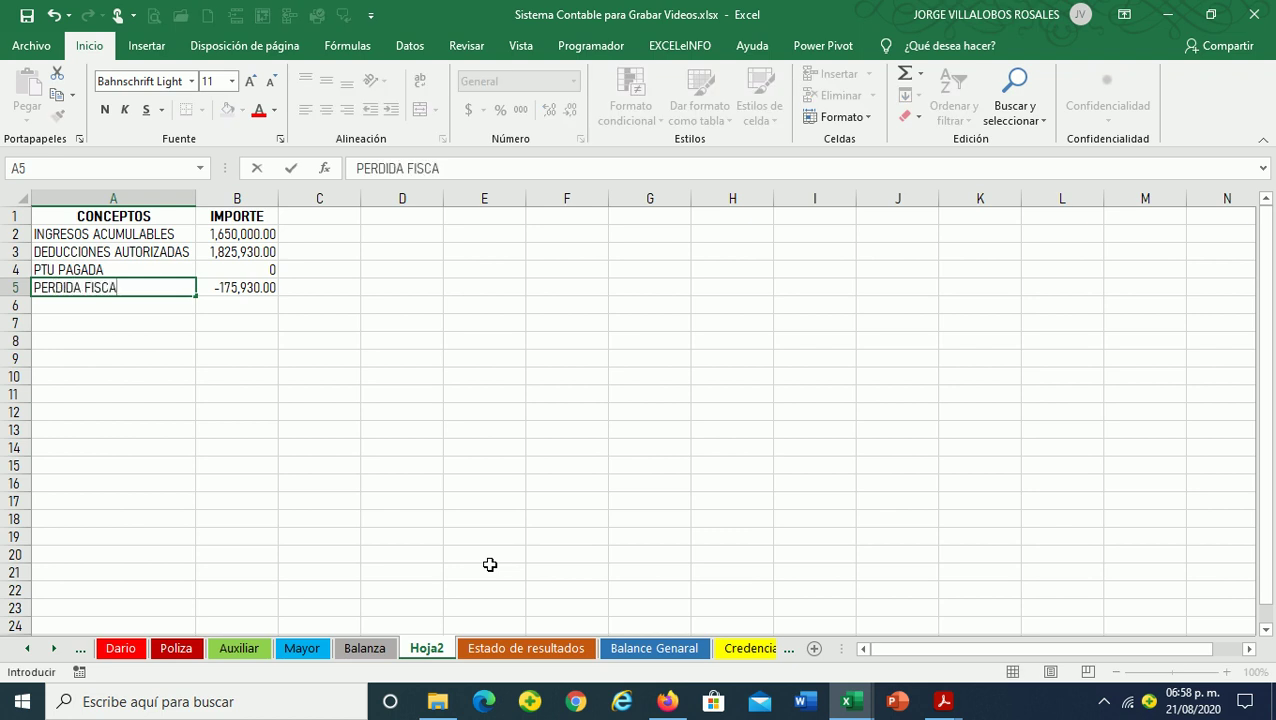
{"action": "key", "text": "ctrl+Return"}
Select the IMPORTE column, then bold the PERDIDA FISCAL row showing -175,930.00
{"action": "key", "text": "Up"}
{"action": "key", "text": "Up"}
{"action": "key", "text": "Up"}
{"action": "key", "text": "Right"}
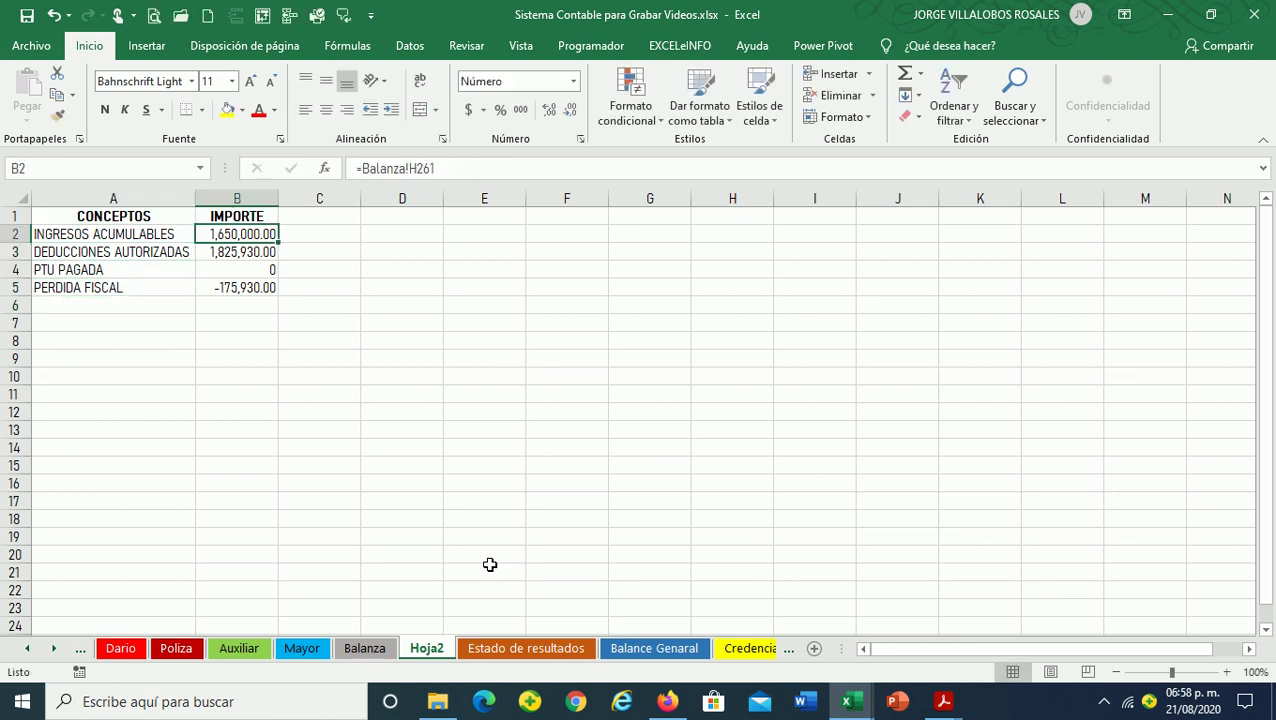
{"action": "key", "text": "ctrl+space"}
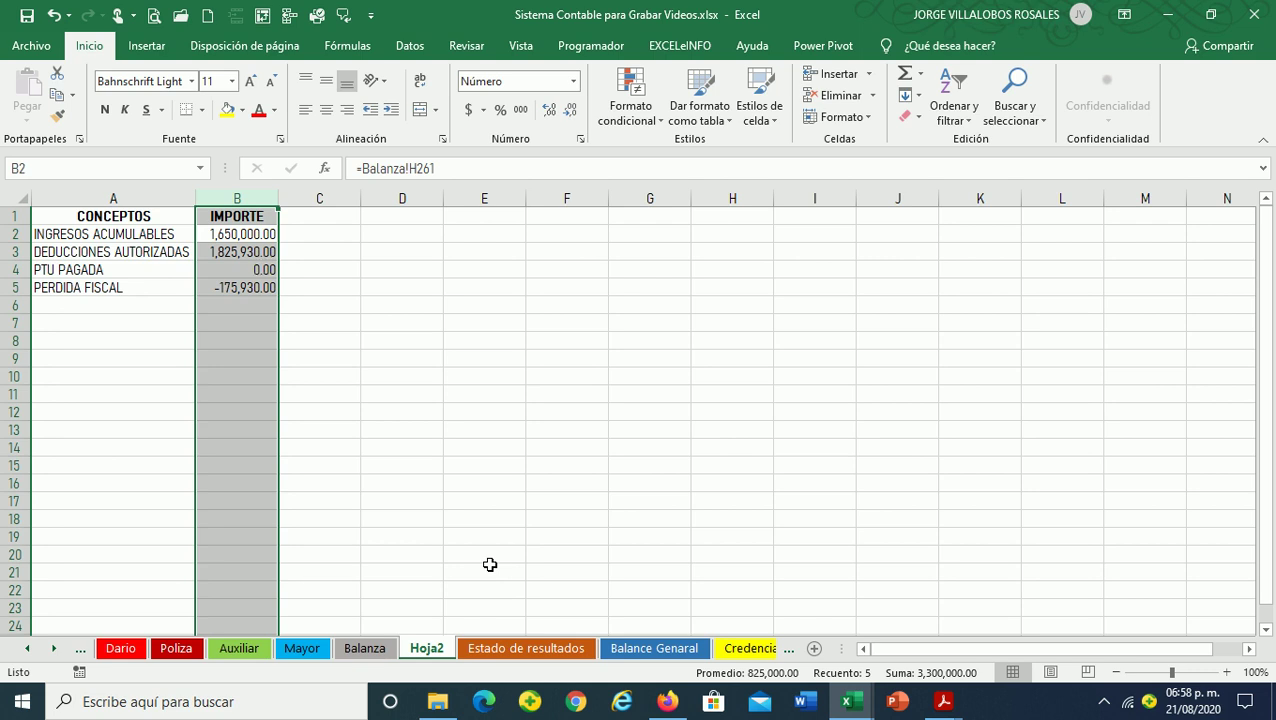
{"action": "left_click", "coordinate": [205, 337]}
{"action": "scroll", "coordinate": [251, 370], "scroll_direction": "up", "scroll_amount": 3, "text": "ctrl"}
{"action": "scroll", "coordinate": [251, 370], "scroll_direction": "up", "scroll_amount": 4, "text": "ctrl"}
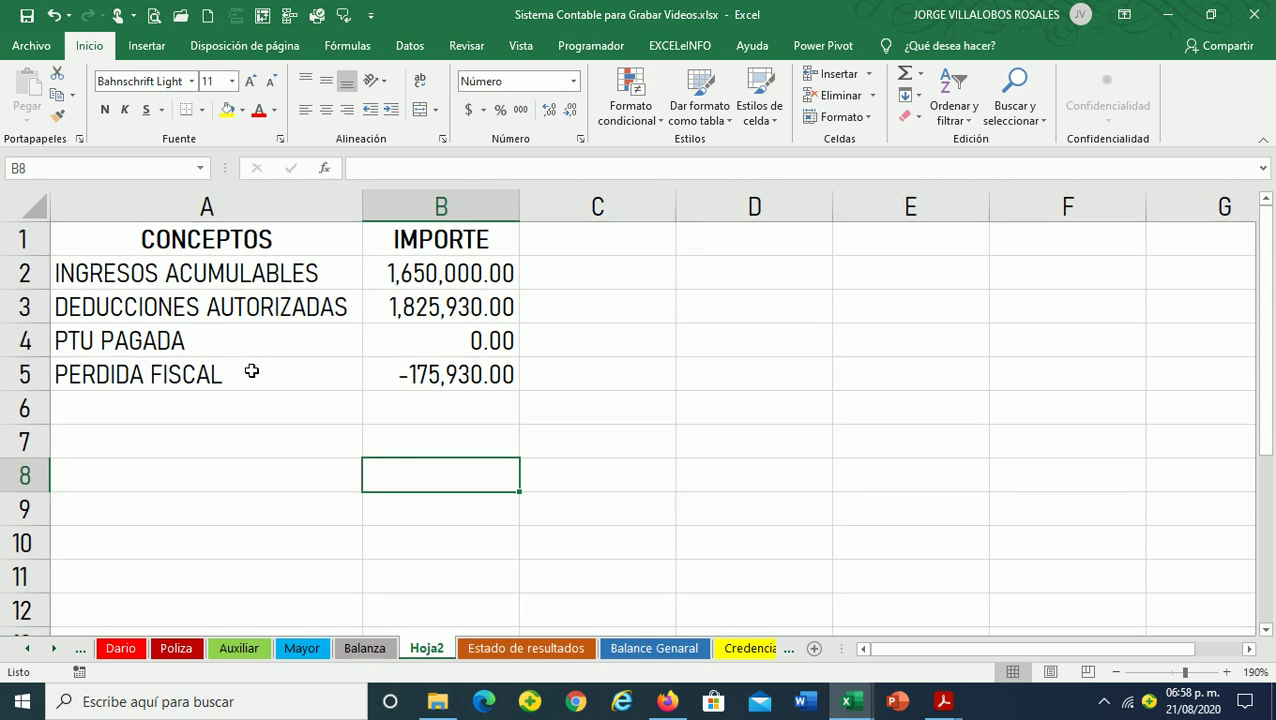
{"action": "left_click_drag", "start_coordinate": [416, 378], "coordinate": [213, 374]}
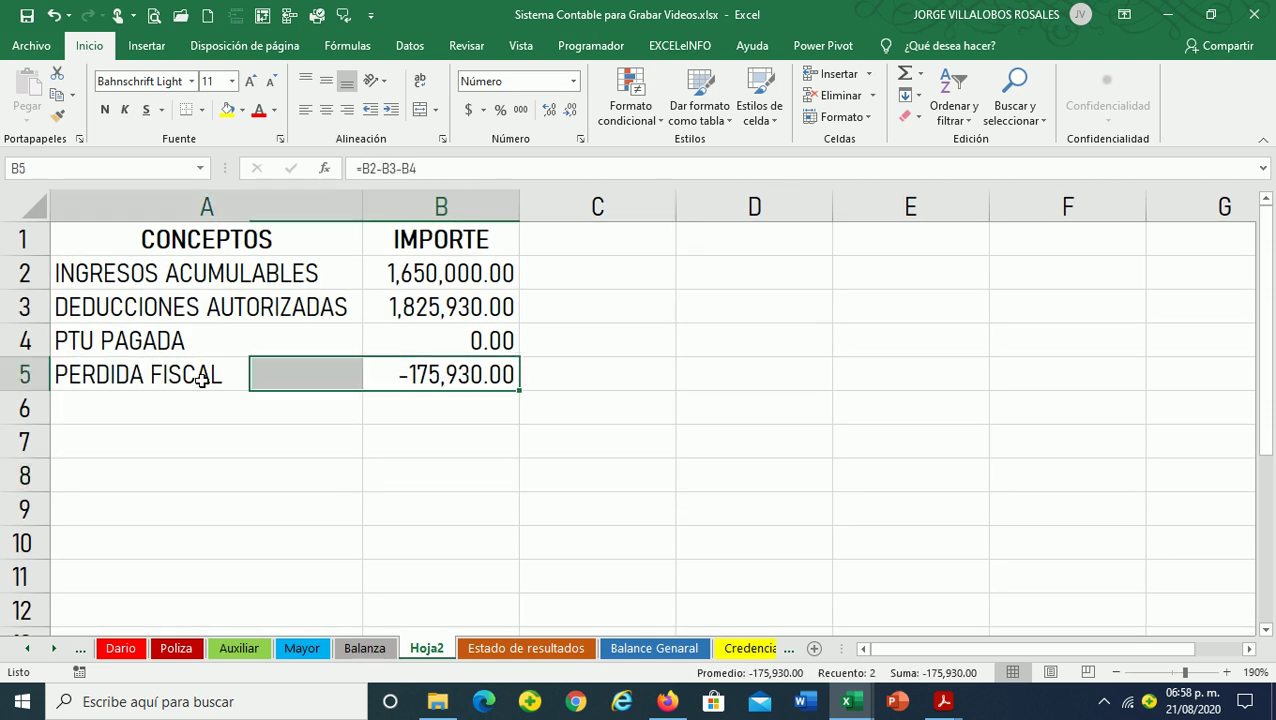
{"action": "key", "text": "ctrl+n"}
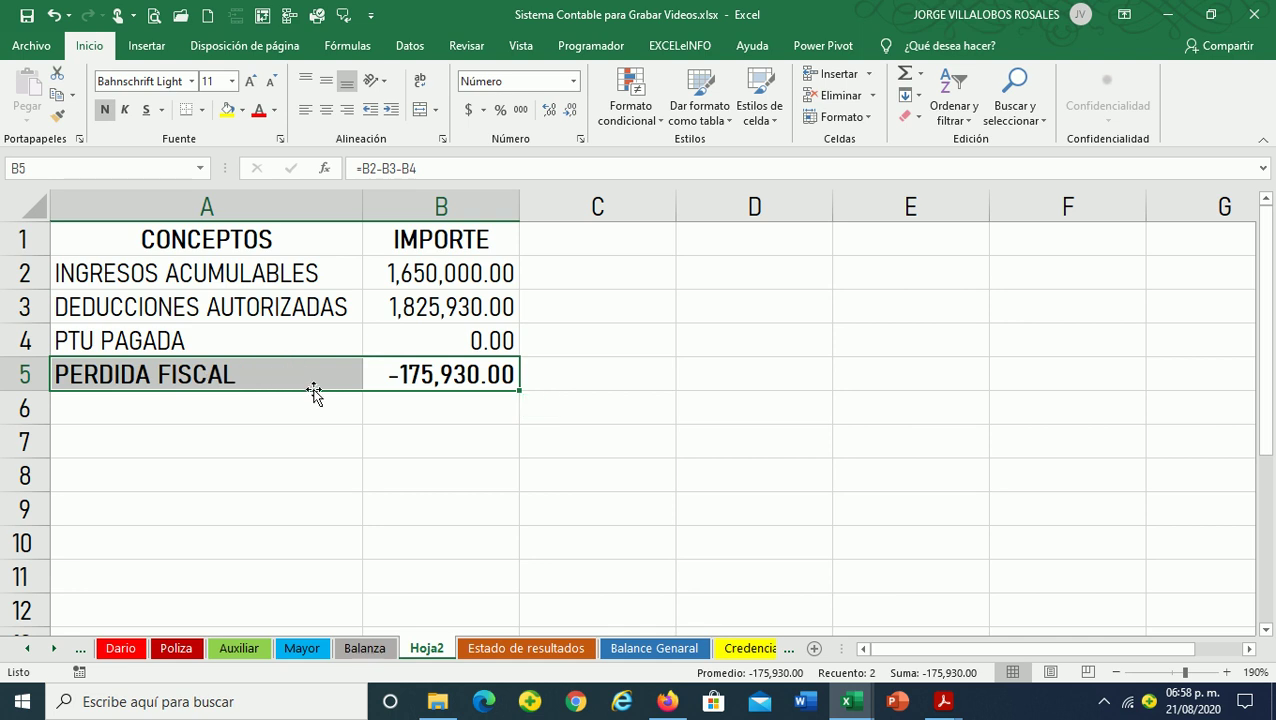
Check the accumulable income source on Hoja2, view the Balanza trial balance, then return to the fiscal loss
{"action": "left_click", "coordinate": [409, 272]}
{"action": "left_click", "coordinate": [409, 241]}
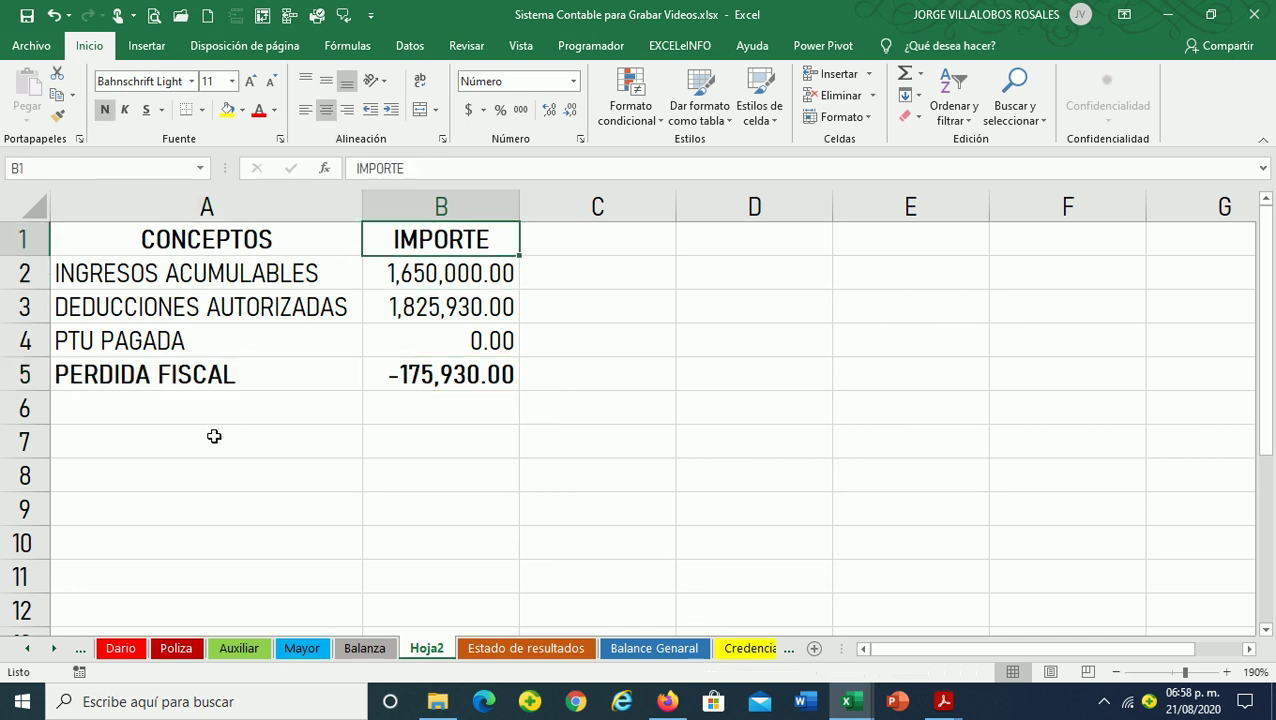
{"action": "left_click", "coordinate": [364, 650]}
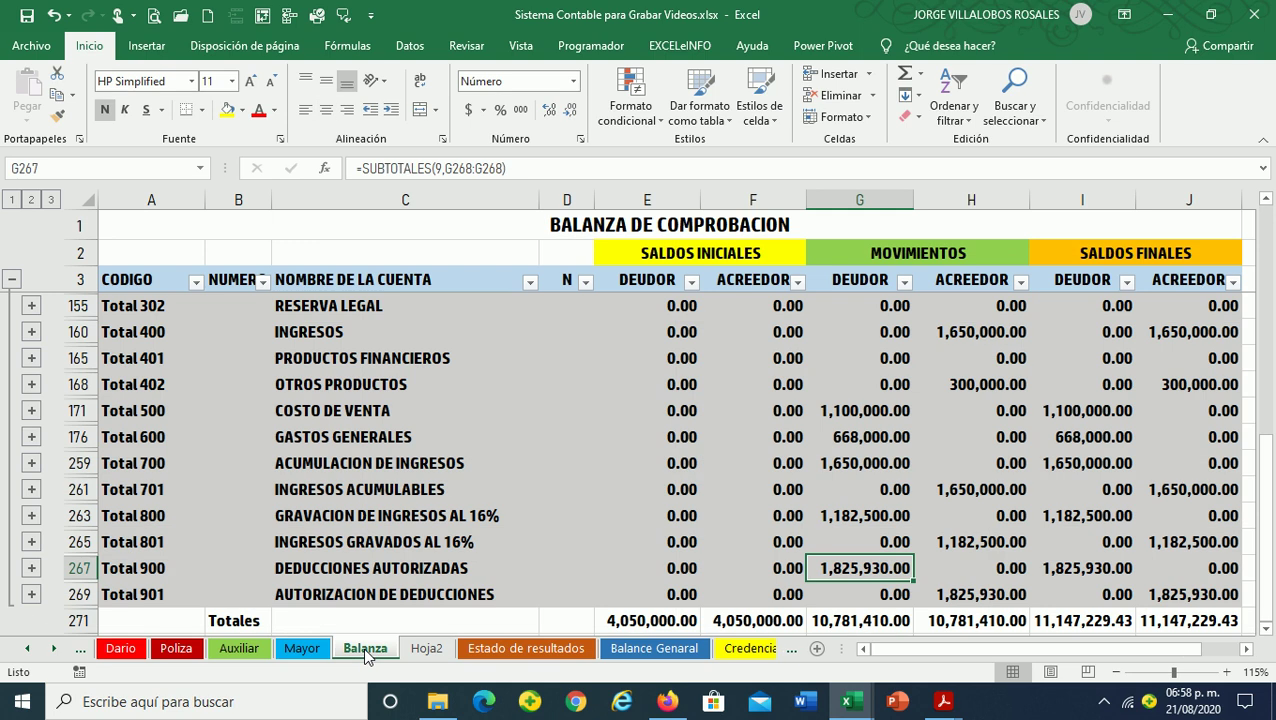
{"action": "left_click", "coordinate": [1104, 702]}
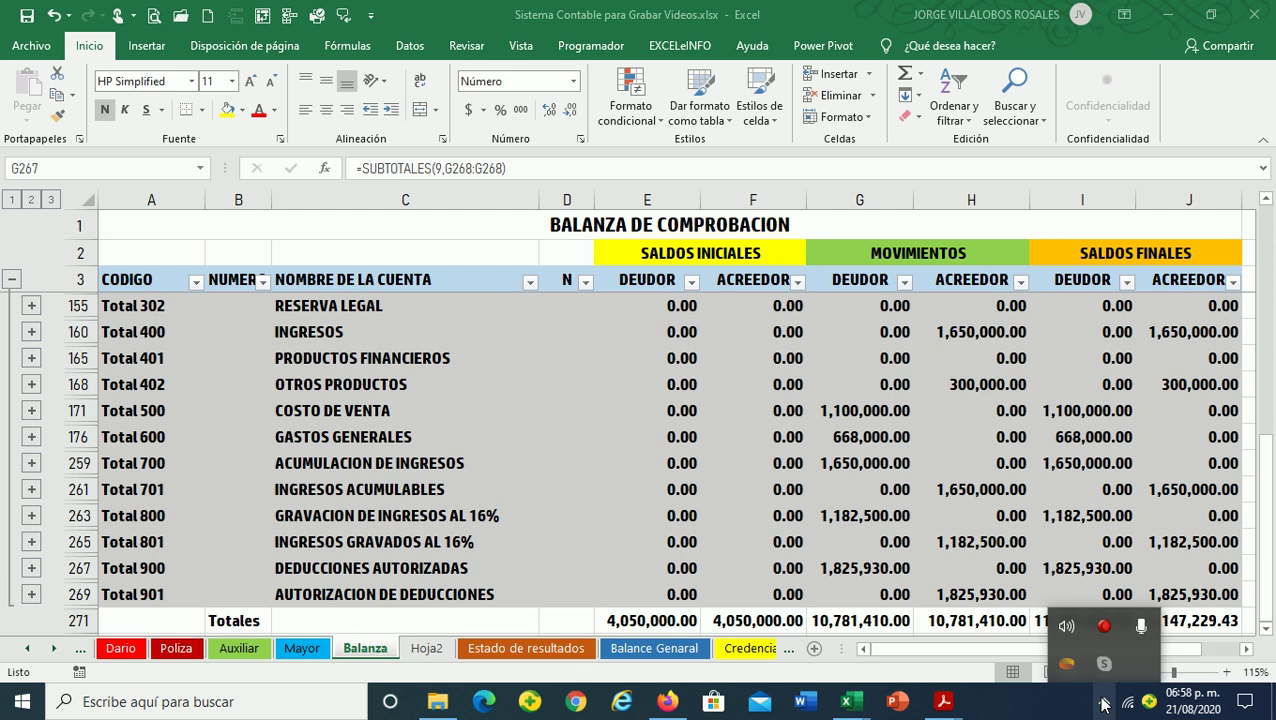
{"action": "left_click", "coordinate": [421, 652]}
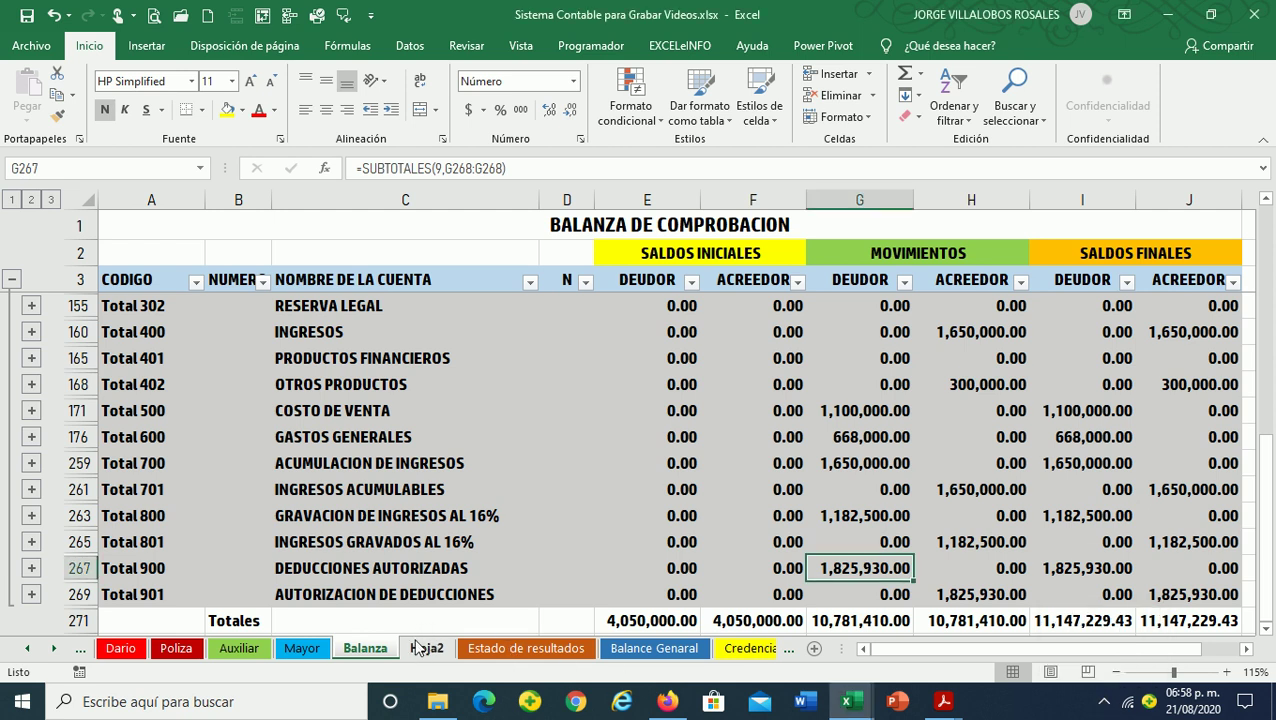
{"action": "left_click", "coordinate": [424, 652]}
{"action": "left_click", "coordinate": [467, 383]}
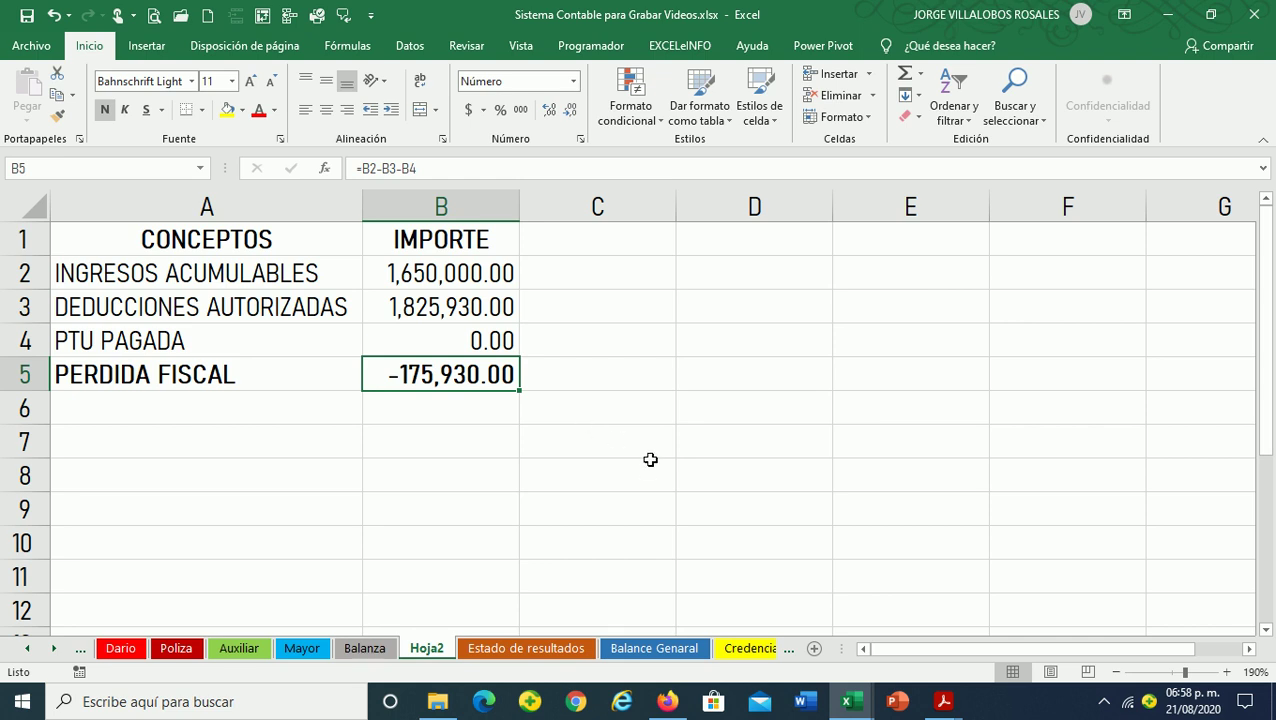
{"action": "left_click", "coordinate": [366, 650]}
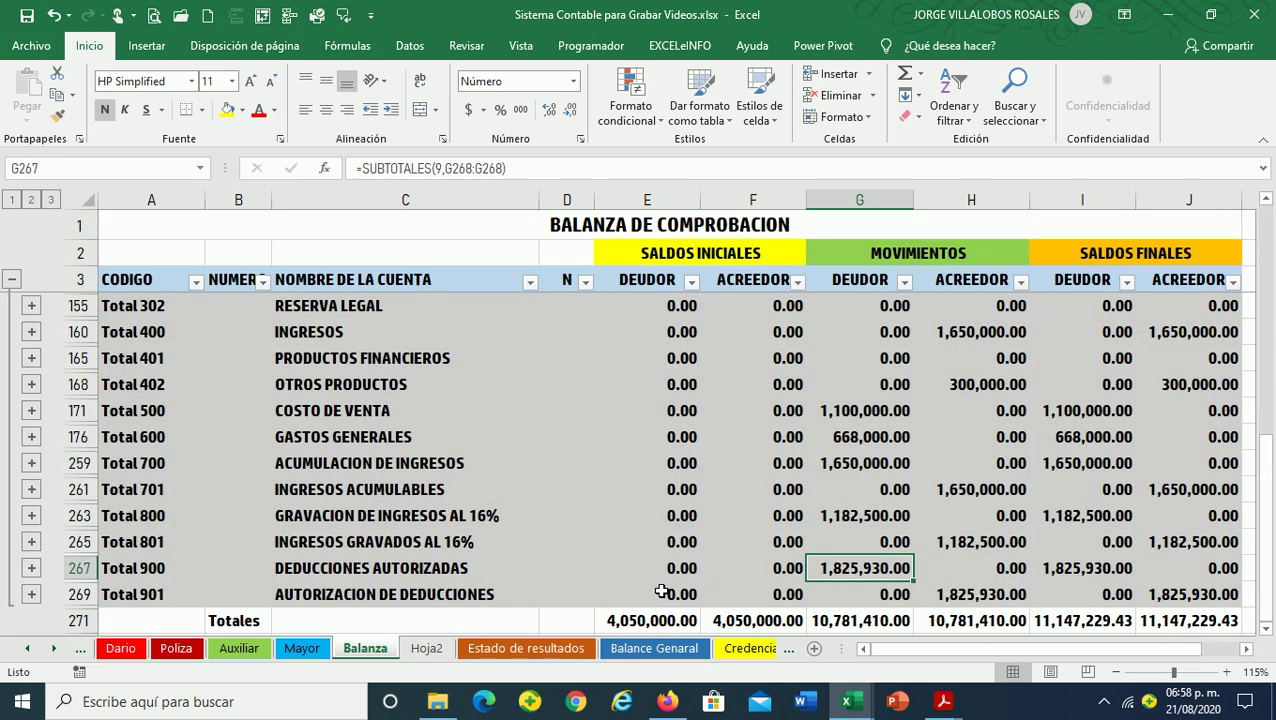
{"action": "scroll", "coordinate": [930, 444], "scroll_direction": "up", "scroll_amount": 3}
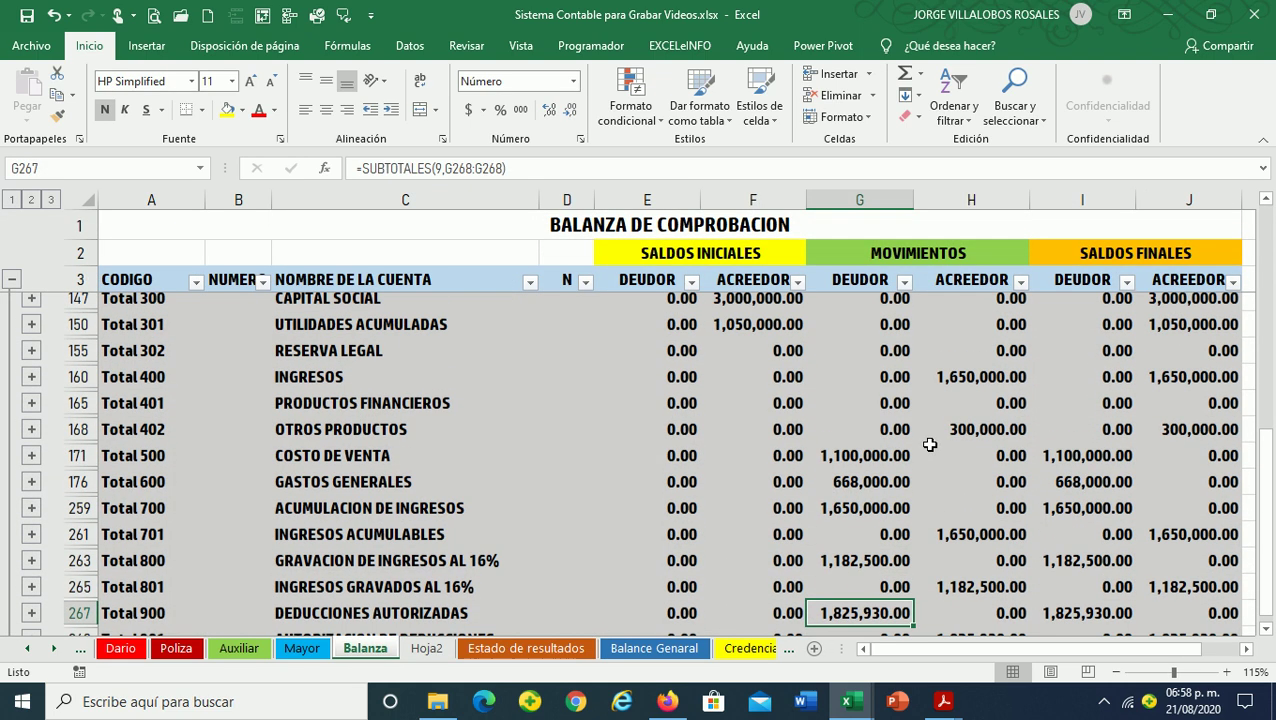
{"action": "scroll", "coordinate": [930, 444], "scroll_direction": "up", "scroll_amount": 1}
{"action": "scroll", "coordinate": [930, 444], "scroll_direction": "up", "scroll_amount": 2}
{"action": "scroll", "coordinate": [930, 444], "scroll_direction": "up", "scroll_amount": 1}
{"action": "scroll", "coordinate": [930, 444], "scroll_direction": "down", "scroll_amount": 1}
{"action": "scroll", "coordinate": [930, 444], "scroll_direction": "down", "scroll_amount": 2}
{"action": "scroll", "coordinate": [930, 444], "scroll_direction": "down", "scroll_amount": 1}
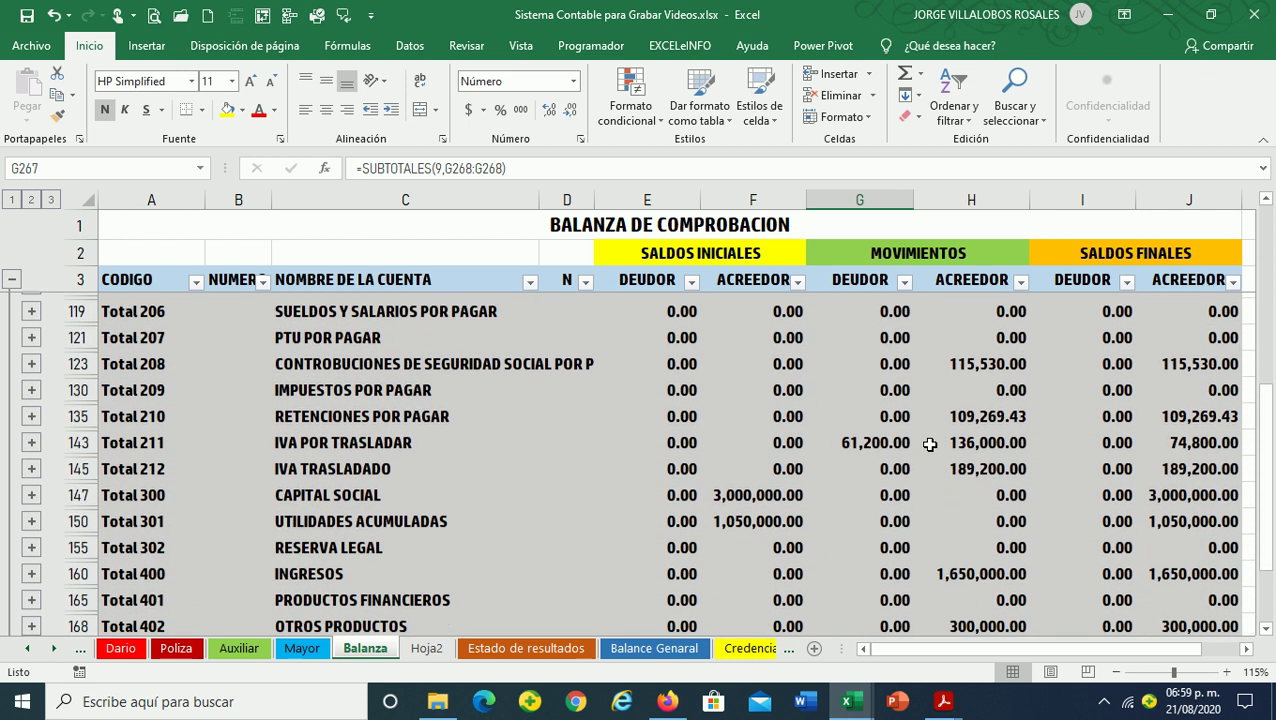
{"action": "scroll", "coordinate": [930, 444], "scroll_direction": "down", "scroll_amount": 1}
{"action": "left_click_drag", "start_coordinate": [505, 487], "coordinate": [952, 488]}
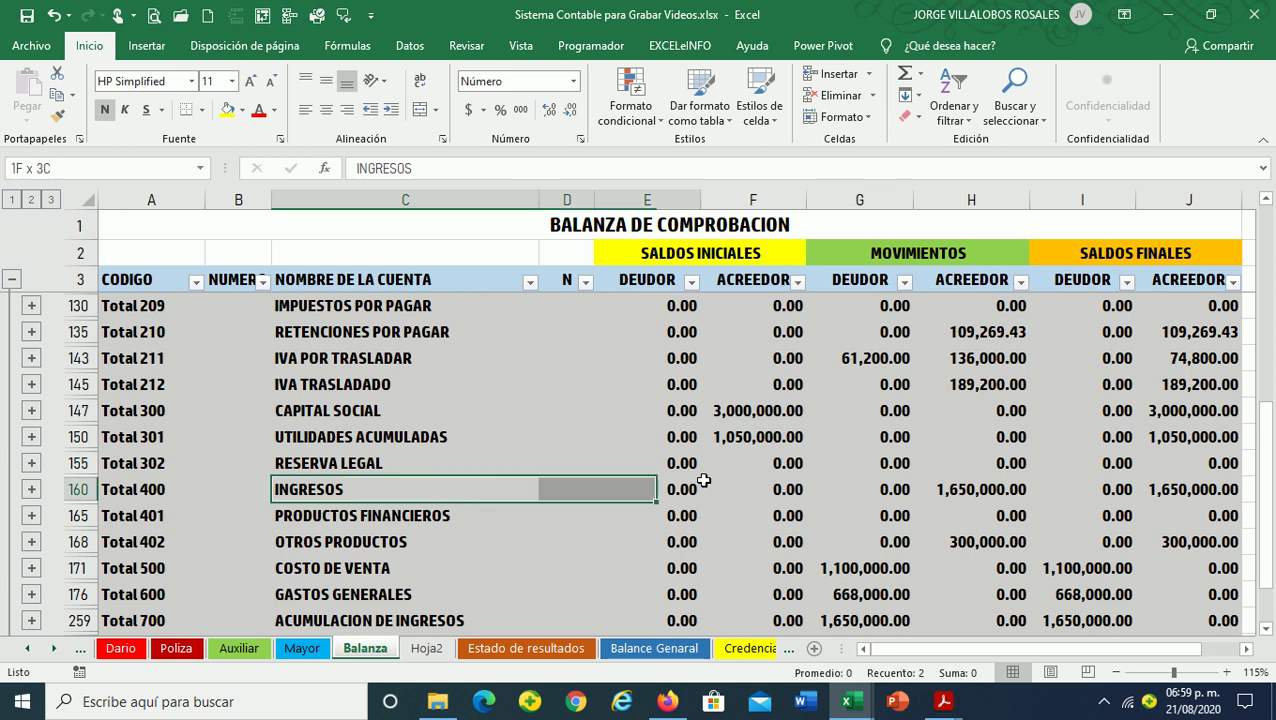
{"action": "left_click", "coordinate": [980, 490]}
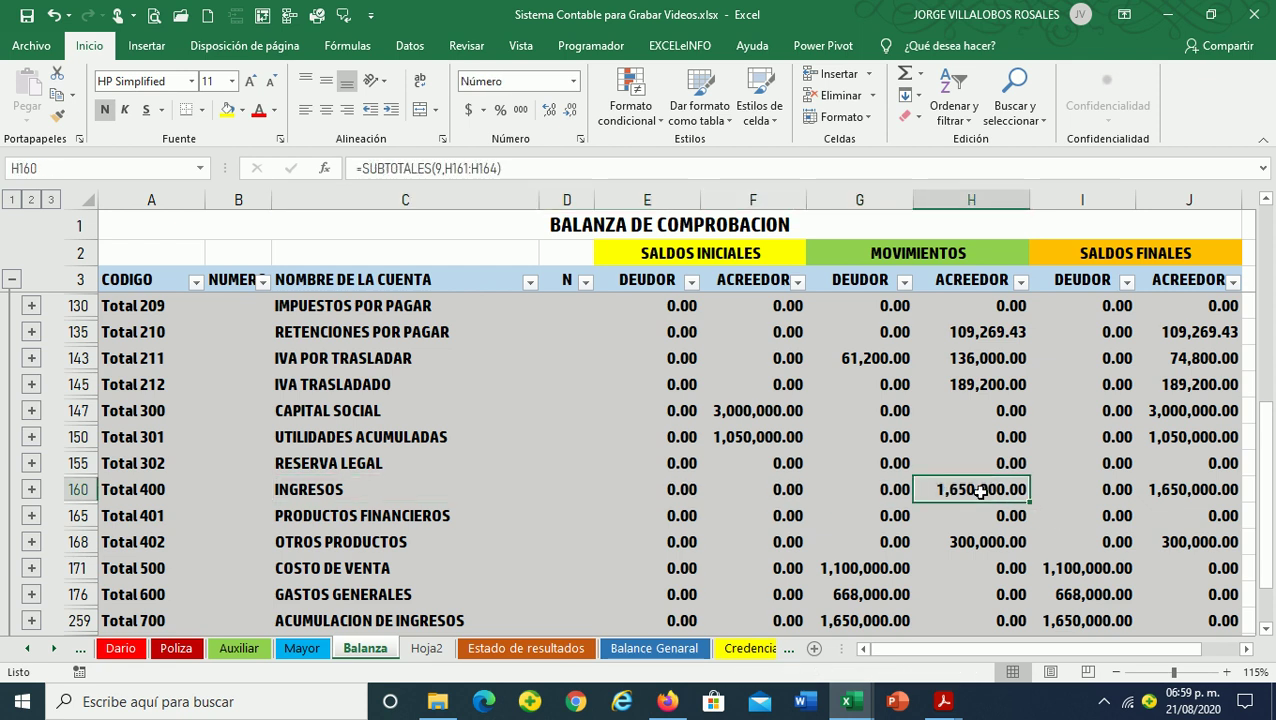
{"action": "scroll", "coordinate": [980, 490], "scroll_direction": "down", "scroll_amount": 2}
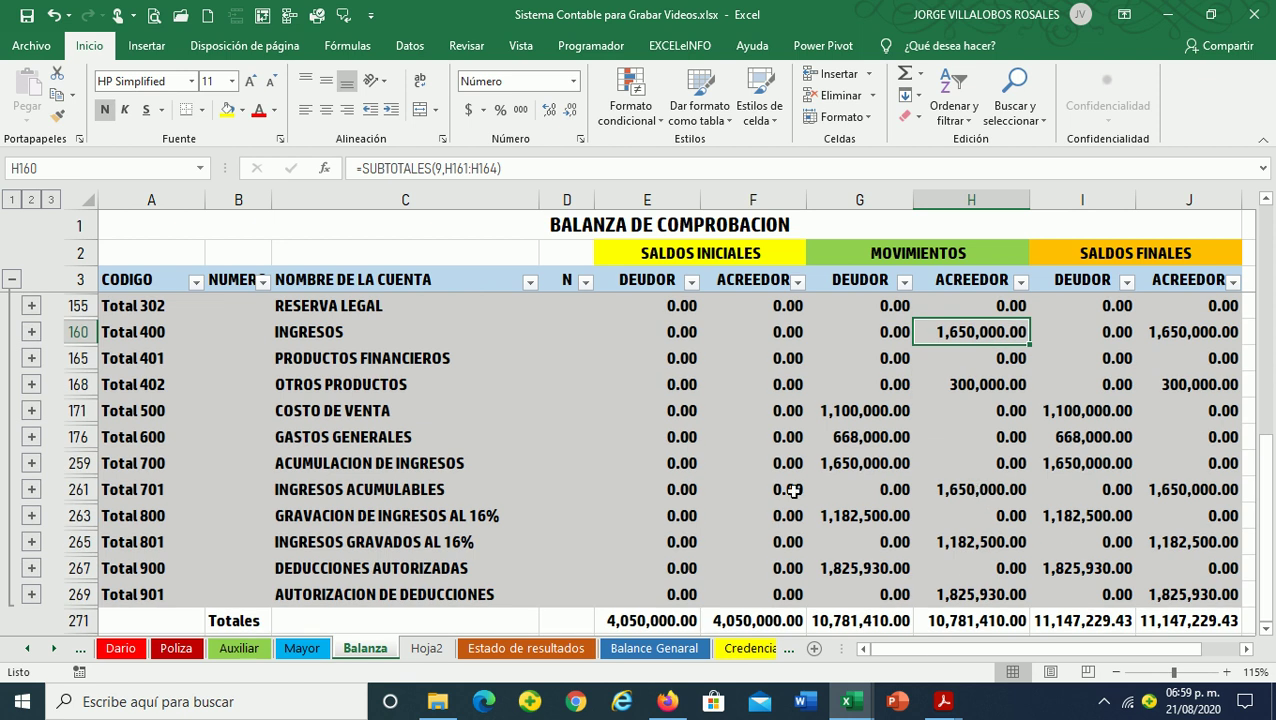
{"action": "left_click", "coordinate": [430, 515]}
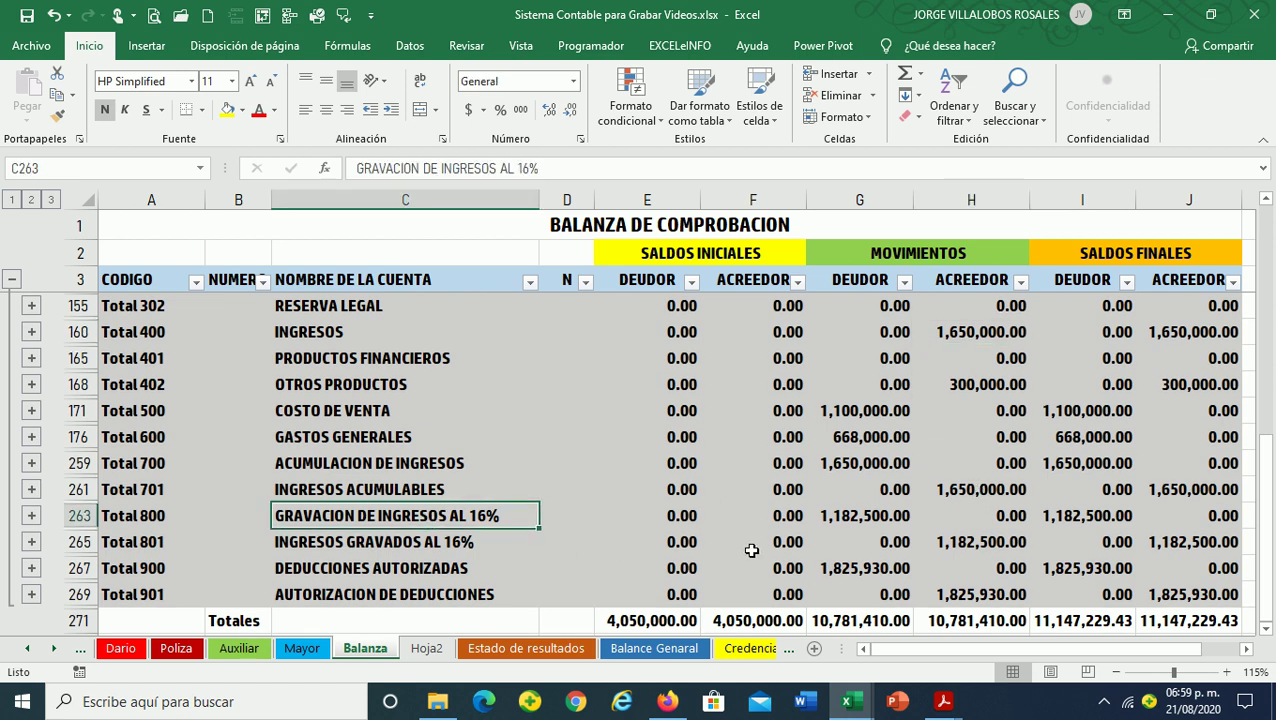
{"action": "left_click", "coordinate": [996, 546]}
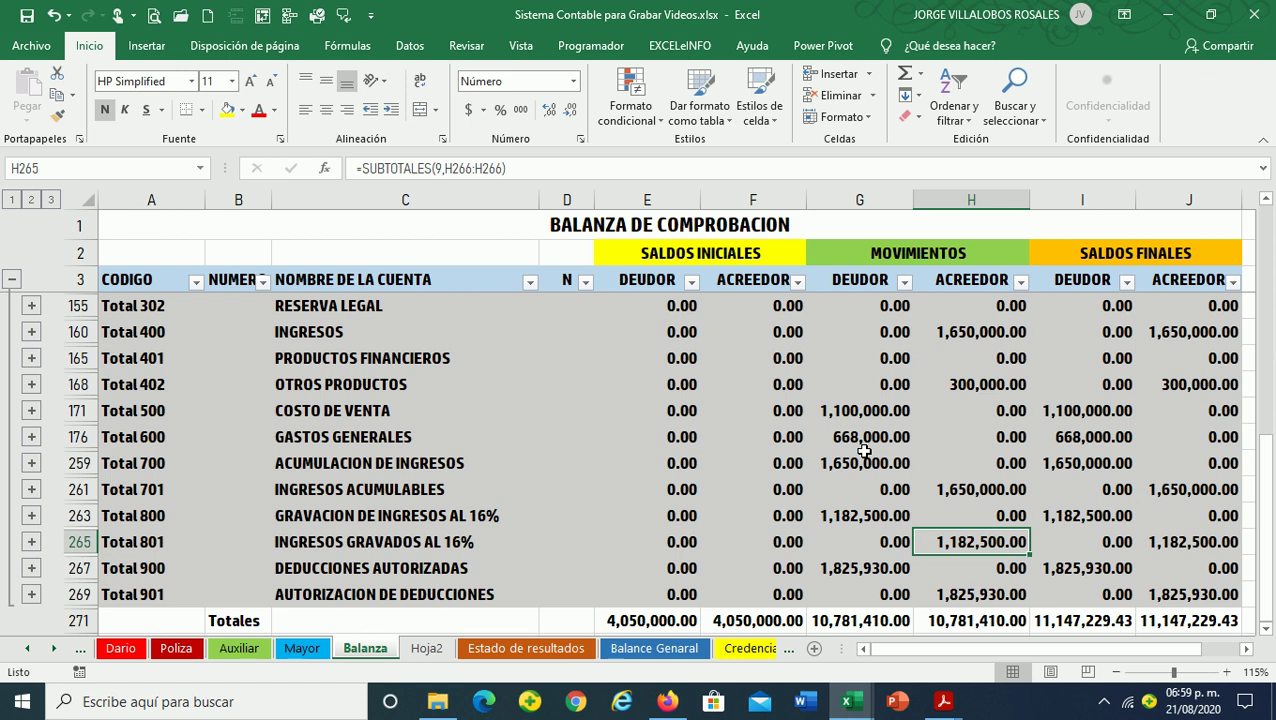
{"action": "left_click", "coordinate": [955, 337]}
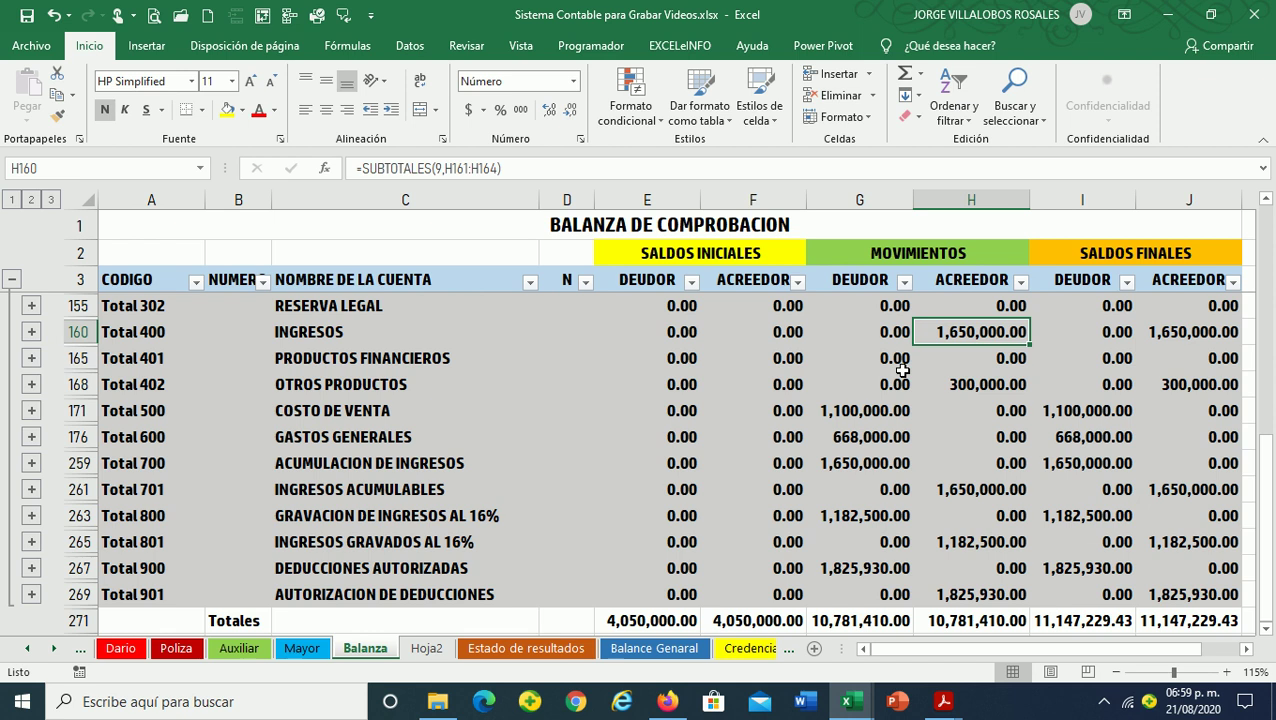
{"action": "left_click", "coordinate": [828, 512]}
{"action": "left_click_drag", "start_coordinate": [978, 545], "coordinate": [160, 533]}
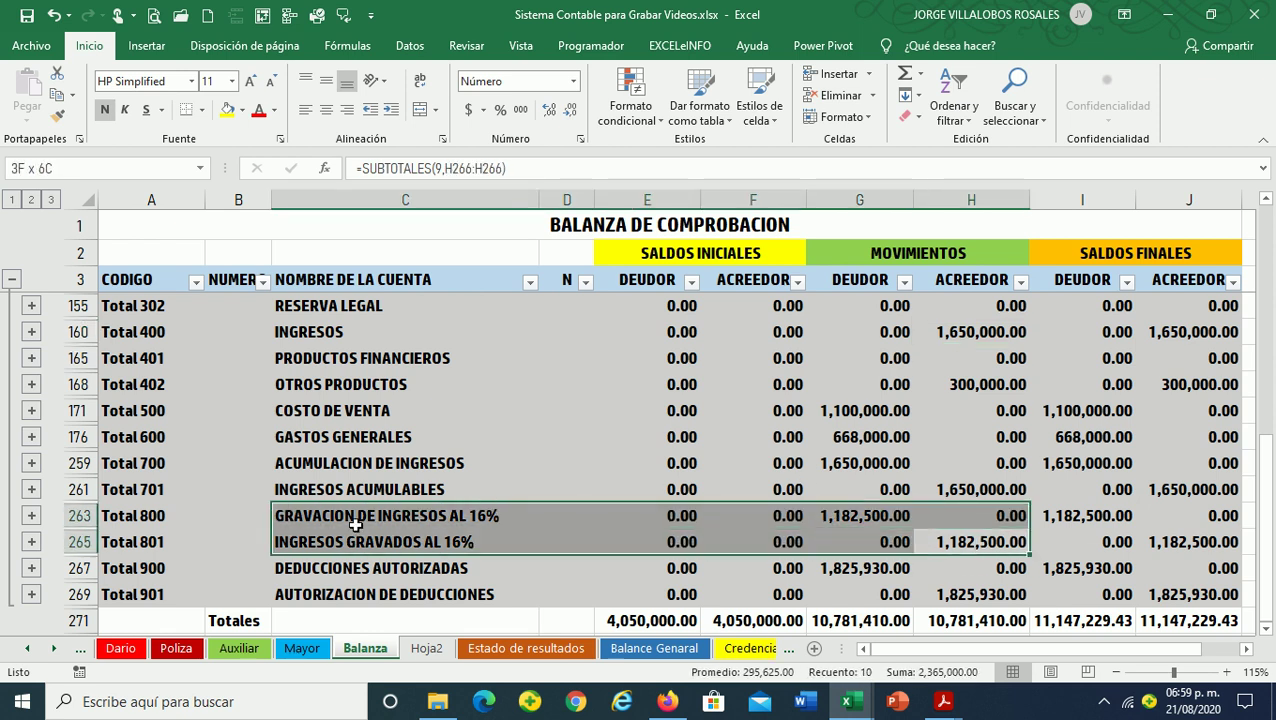
{"action": "left_click", "coordinate": [988, 545]}
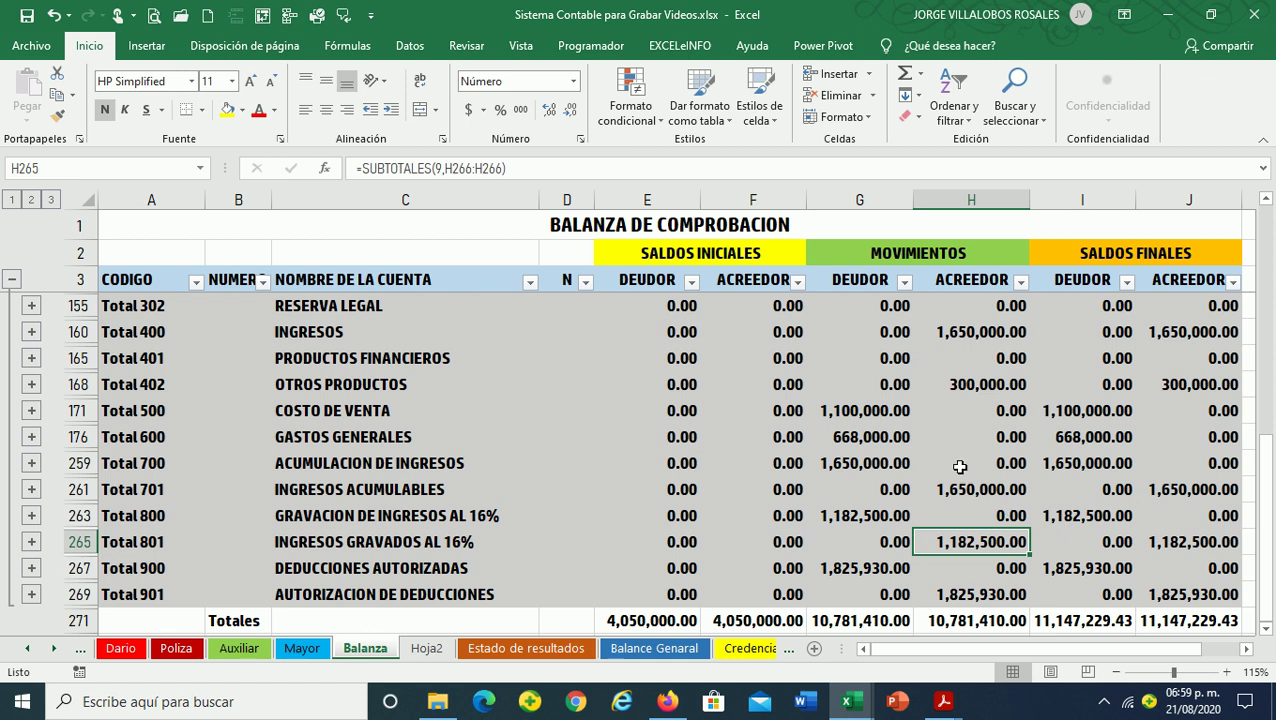
{"action": "mouse_move", "coordinate": [985, 335]}
{"action": "left_mouse_down"}
{"action": "mouse_move", "coordinate": [185, 306]}
{"action": "mouse_move", "coordinate": [150, 332]}
{"action": "left_mouse_up"}
{"action": "left_click", "coordinate": [978, 332]}
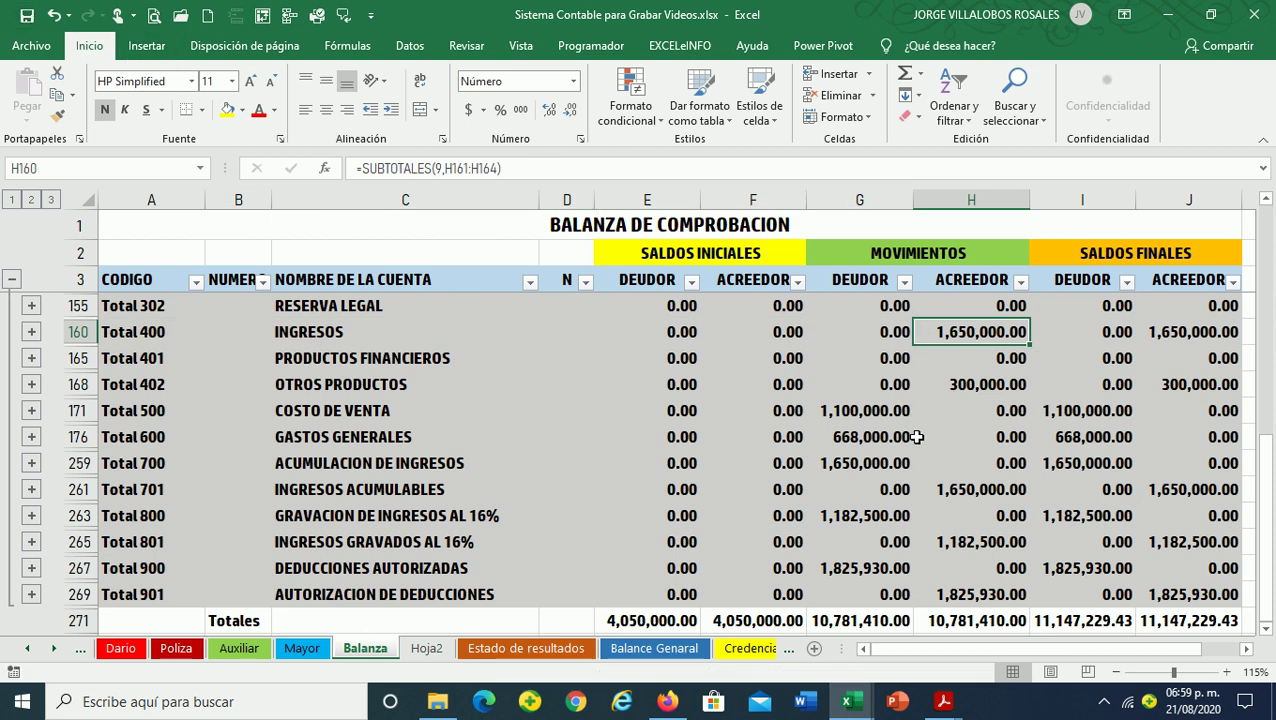
{"action": "scroll", "coordinate": [916, 437], "scroll_direction": "up", "scroll_amount": 1}
{"action": "scroll", "coordinate": [918, 437], "scroll_direction": "up", "scroll_amount": 1}
{"action": "scroll", "coordinate": [921, 436], "scroll_direction": "up", "scroll_amount": 1}
{"action": "scroll", "coordinate": [924, 436], "scroll_direction": "up", "scroll_amount": 1}
{"action": "scroll", "coordinate": [924, 436], "scroll_direction": "up", "scroll_amount": 1}
{"action": "scroll", "coordinate": [924, 436], "scroll_direction": "up", "scroll_amount": 1}
{"action": "scroll", "coordinate": [924, 436], "scroll_direction": "up", "scroll_amount": 1}
{"action": "scroll", "coordinate": [924, 436], "scroll_direction": "up", "scroll_amount": 1}
{"action": "scroll", "coordinate": [924, 436], "scroll_direction": "up", "scroll_amount": 1}
{"action": "scroll", "coordinate": [924, 436], "scroll_direction": "up", "scroll_amount": 1}
{"action": "scroll", "coordinate": [924, 436], "scroll_direction": "up", "scroll_amount": 1}
{"action": "scroll", "coordinate": [924, 436], "scroll_direction": "up", "scroll_amount": 1}
{"action": "scroll", "coordinate": [924, 436], "scroll_direction": "up", "scroll_amount": 1}
{"action": "scroll", "coordinate": [924, 436], "scroll_direction": "up", "scroll_amount": 1}
{"action": "scroll", "coordinate": [924, 436], "scroll_direction": "up", "scroll_amount": 1}
{"action": "scroll", "coordinate": [924, 436], "scroll_direction": "up", "scroll_amount": 1}
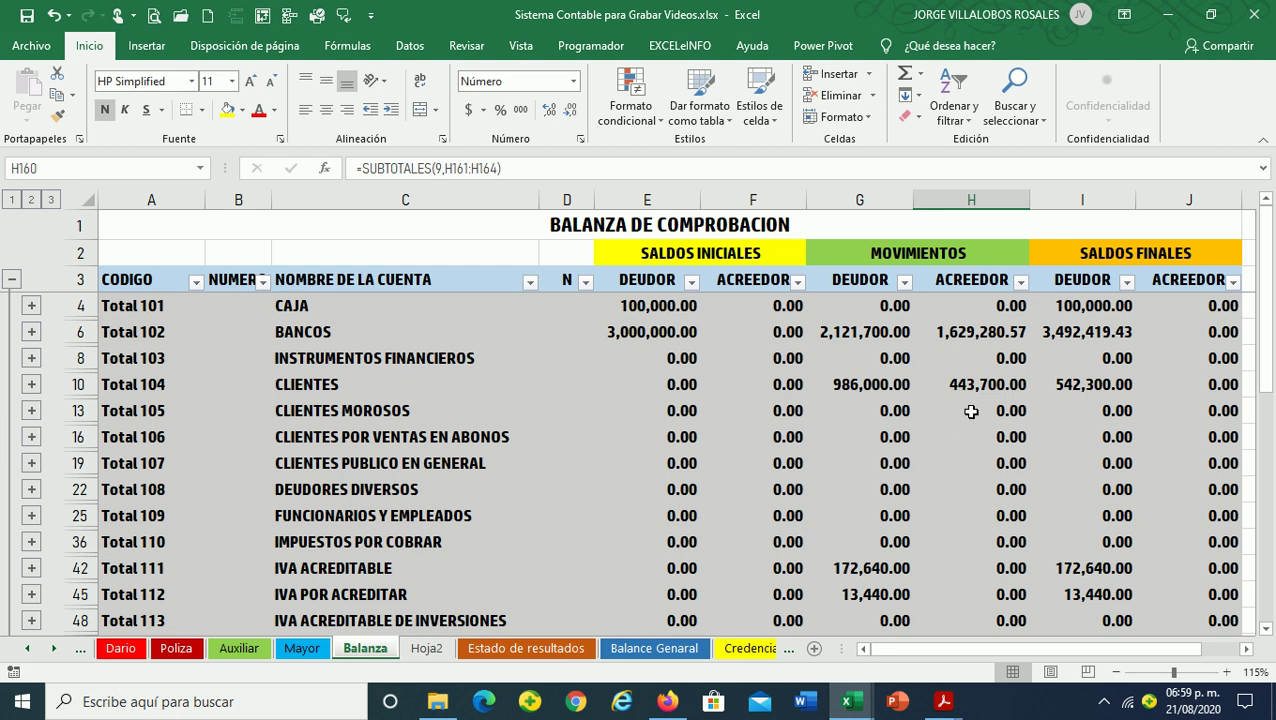
{"action": "scroll", "coordinate": [985, 416], "scroll_direction": "down", "scroll_amount": 1}
{"action": "scroll", "coordinate": [987, 416], "scroll_direction": "down", "scroll_amount": 1}
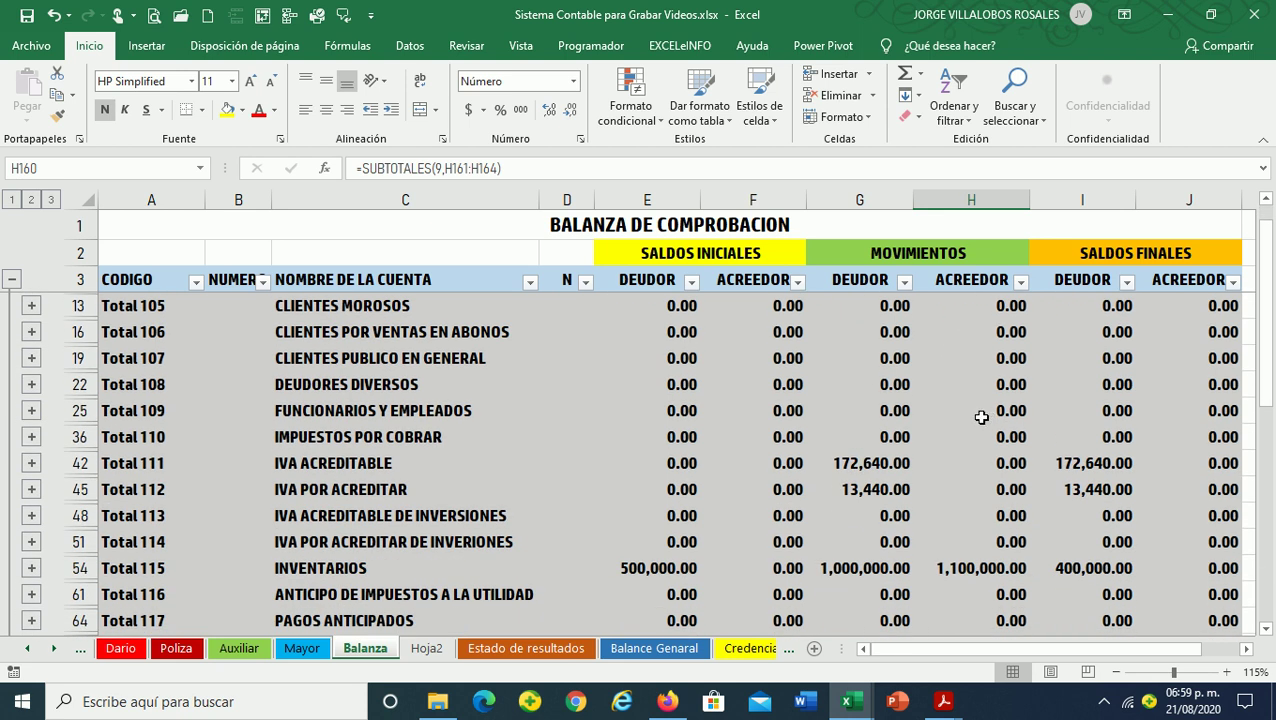
{"action": "scroll", "coordinate": [982, 417], "scroll_direction": "down", "scroll_amount": 1}
{"action": "scroll", "coordinate": [982, 417], "scroll_direction": "down", "scroll_amount": 1}
{"action": "scroll", "coordinate": [982, 417], "scroll_direction": "down", "scroll_amount": 1}
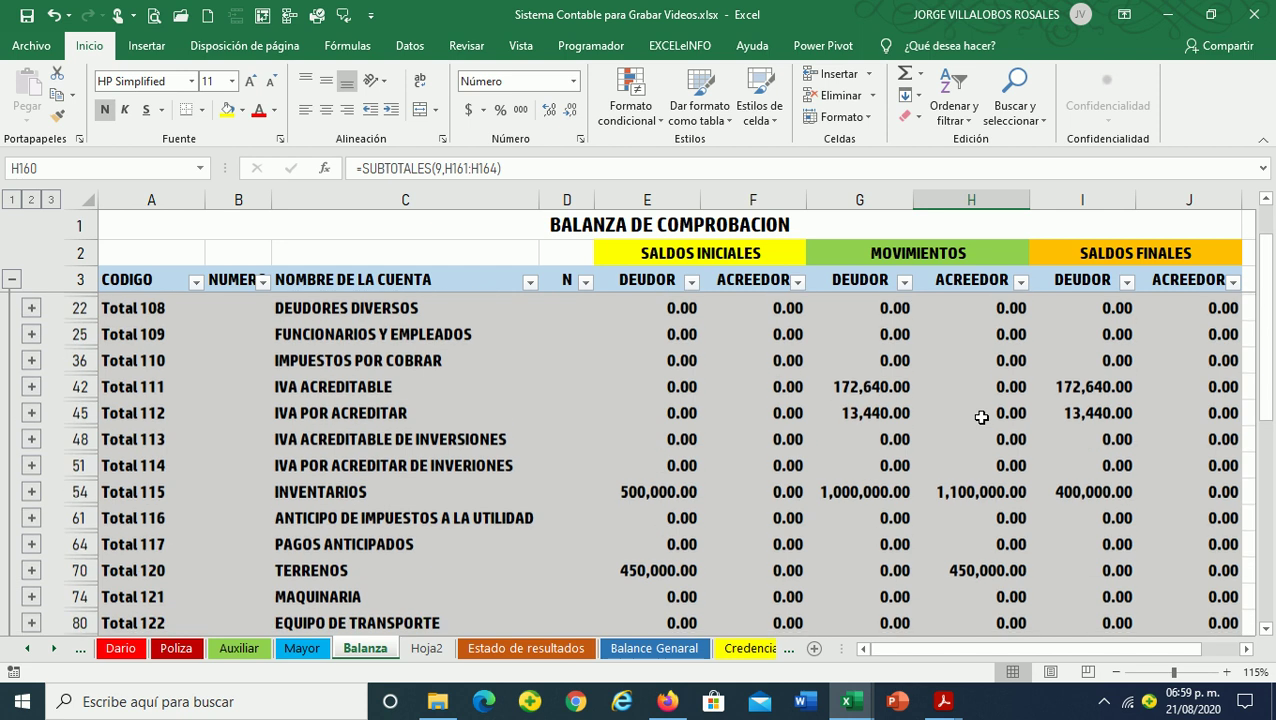
{"action": "scroll", "coordinate": [982, 417], "scroll_direction": "down", "scroll_amount": 1}
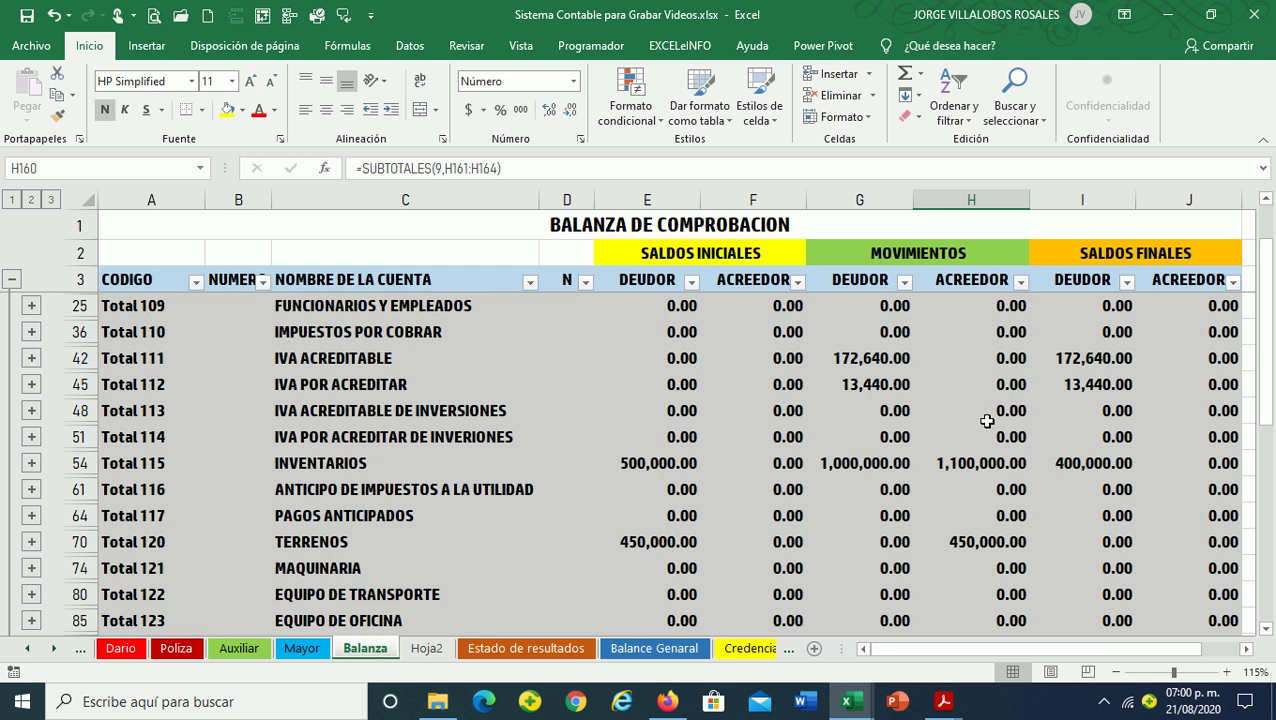
{"action": "scroll", "coordinate": [981, 417], "scroll_direction": "up", "scroll_amount": 2}
{"action": "scroll", "coordinate": [985, 417], "scroll_direction": "up", "scroll_amount": 2}
{"action": "scroll", "coordinate": [998, 417], "scroll_direction": "up", "scroll_amount": 3}
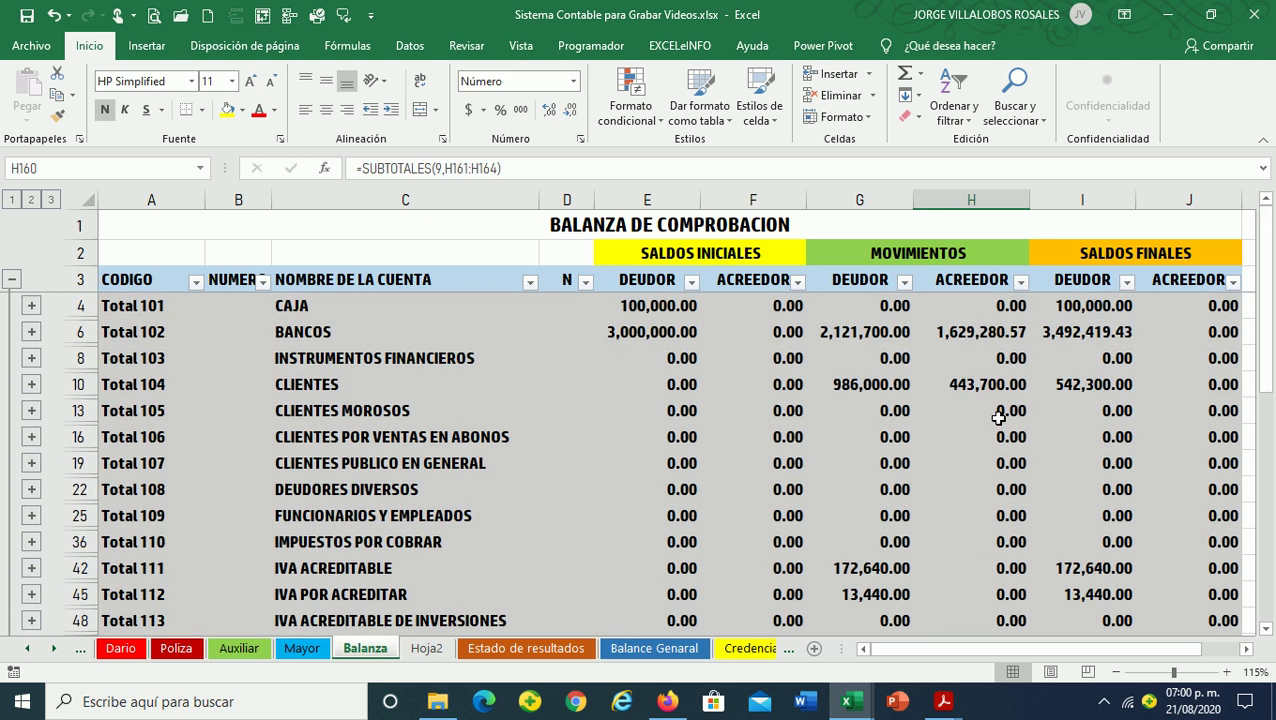
{"action": "scroll", "coordinate": [998, 417], "scroll_direction": "down", "scroll_amount": 1}
{"action": "scroll", "coordinate": [998, 417], "scroll_direction": "down", "scroll_amount": 2}
{"action": "scroll", "coordinate": [998, 417], "scroll_direction": "down", "scroll_amount": 1}
{"action": "scroll", "coordinate": [998, 417], "scroll_direction": "down", "scroll_amount": 2}
{"action": "scroll", "coordinate": [998, 417], "scroll_direction": "down", "scroll_amount": 1}
{"action": "scroll", "coordinate": [998, 417], "scroll_direction": "down", "scroll_amount": 1}
{"action": "scroll", "coordinate": [998, 417], "scroll_direction": "down", "scroll_amount": 1}
{"action": "scroll", "coordinate": [998, 417], "scroll_direction": "down", "scroll_amount": 2}
{"action": "scroll", "coordinate": [998, 417], "scroll_direction": "down", "scroll_amount": 1}
{"action": "scroll", "coordinate": [998, 417], "scroll_direction": "down", "scroll_amount": 1}
{"action": "scroll", "coordinate": [998, 417], "scroll_direction": "down", "scroll_amount": 2}
{"action": "scroll", "coordinate": [998, 417], "scroll_direction": "down", "scroll_amount": 1}
{"action": "scroll", "coordinate": [998, 417], "scroll_direction": "down", "scroll_amount": 2}
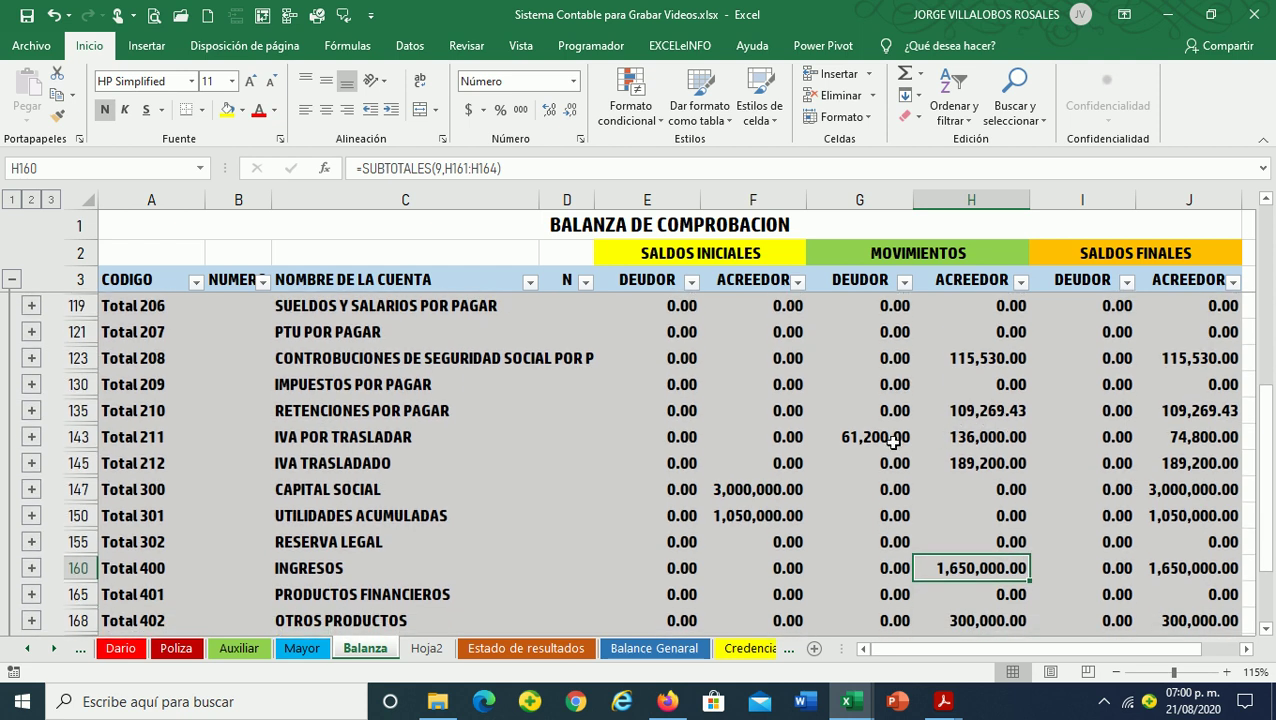
{"action": "scroll", "coordinate": [932, 440], "scroll_direction": "down", "scroll_amount": 1}
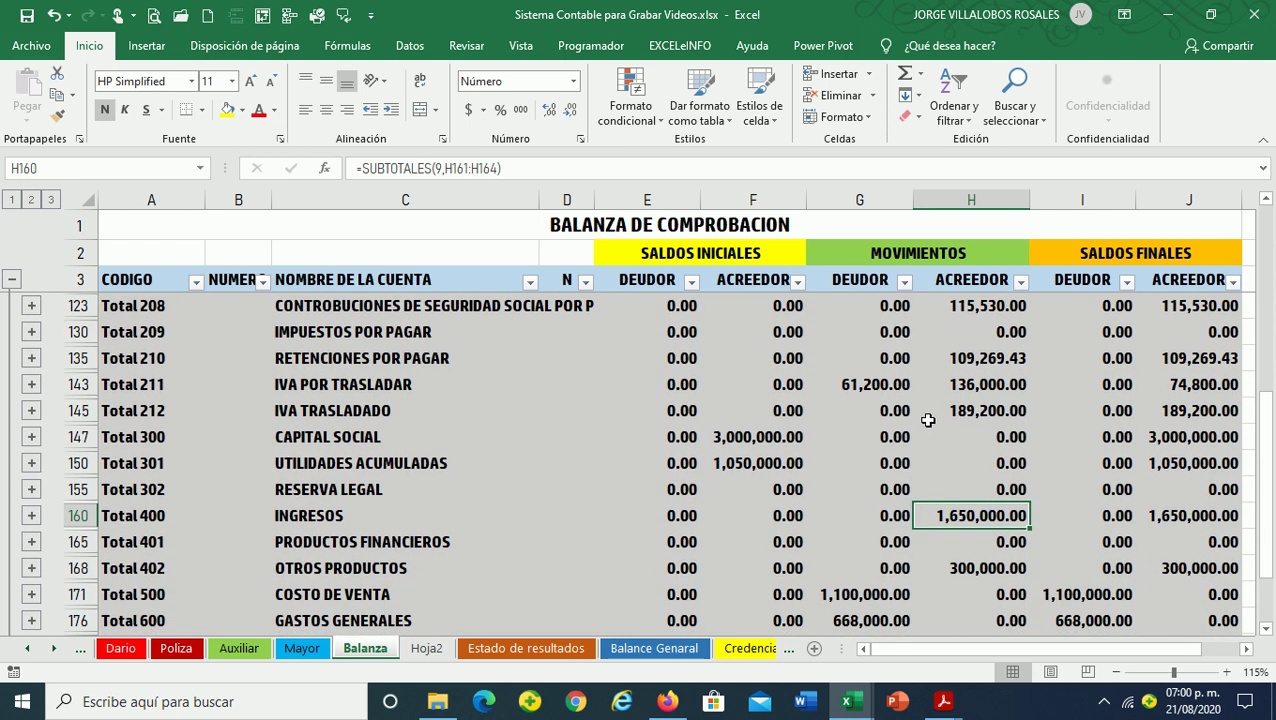
{"action": "left_click", "coordinate": [976, 388]}
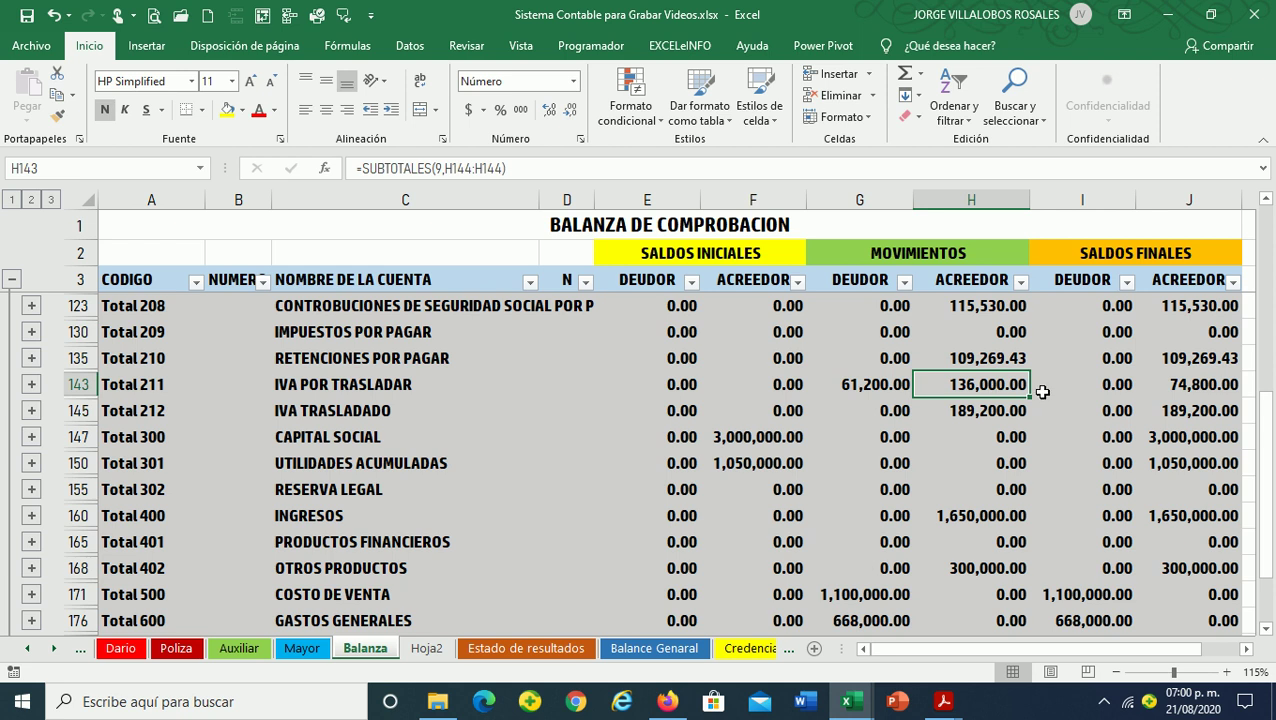
{"action": "left_click", "coordinate": [879, 386]}
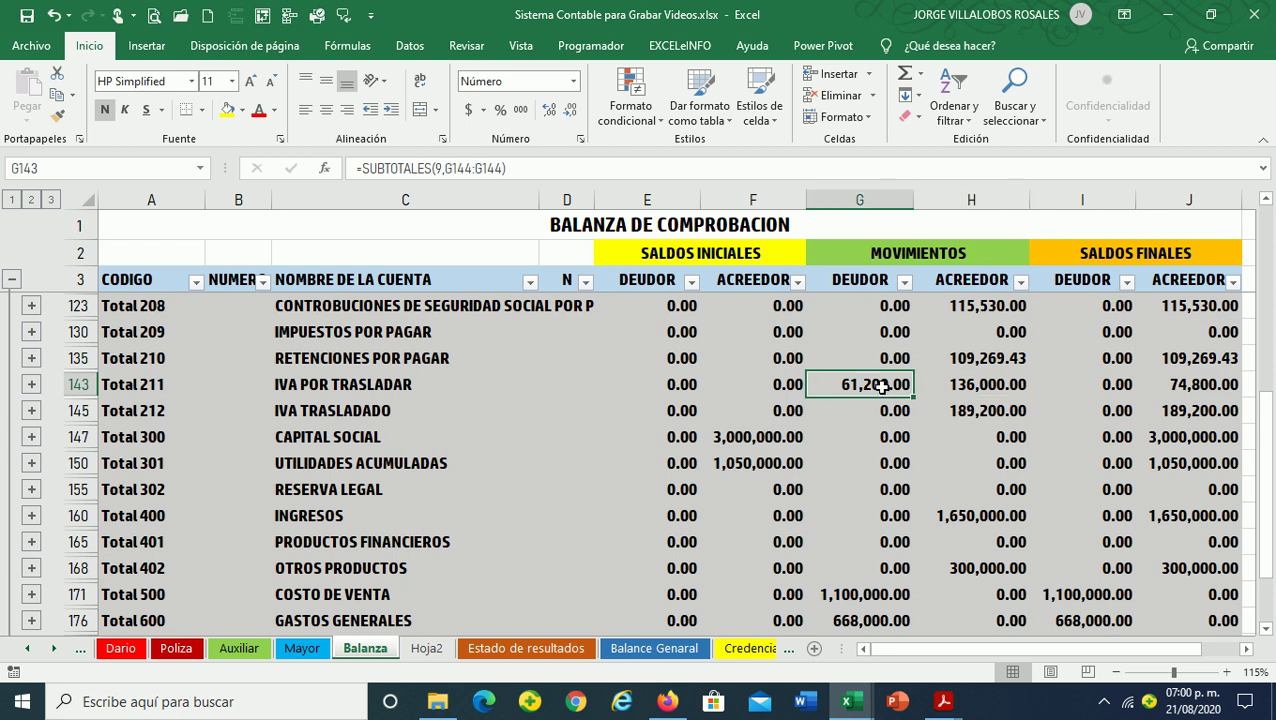
{"action": "left_click", "coordinate": [983, 405]}
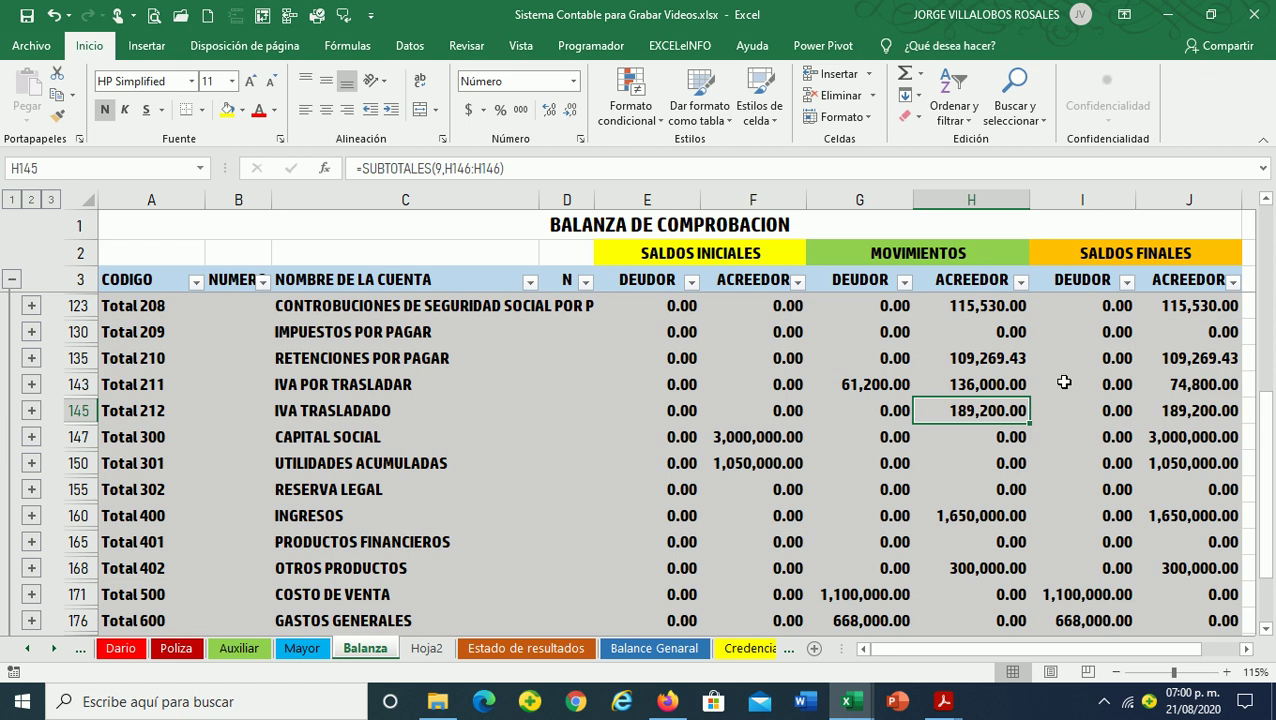
{"action": "left_click", "coordinate": [1195, 410]}
{"action": "scroll", "coordinate": [914, 465], "scroll_direction": "down", "scroll_amount": 1}
{"action": "scroll", "coordinate": [914, 465], "scroll_direction": "down", "scroll_amount": 1}
{"action": "scroll", "coordinate": [914, 465], "scroll_direction": "down", "scroll_amount": 1}
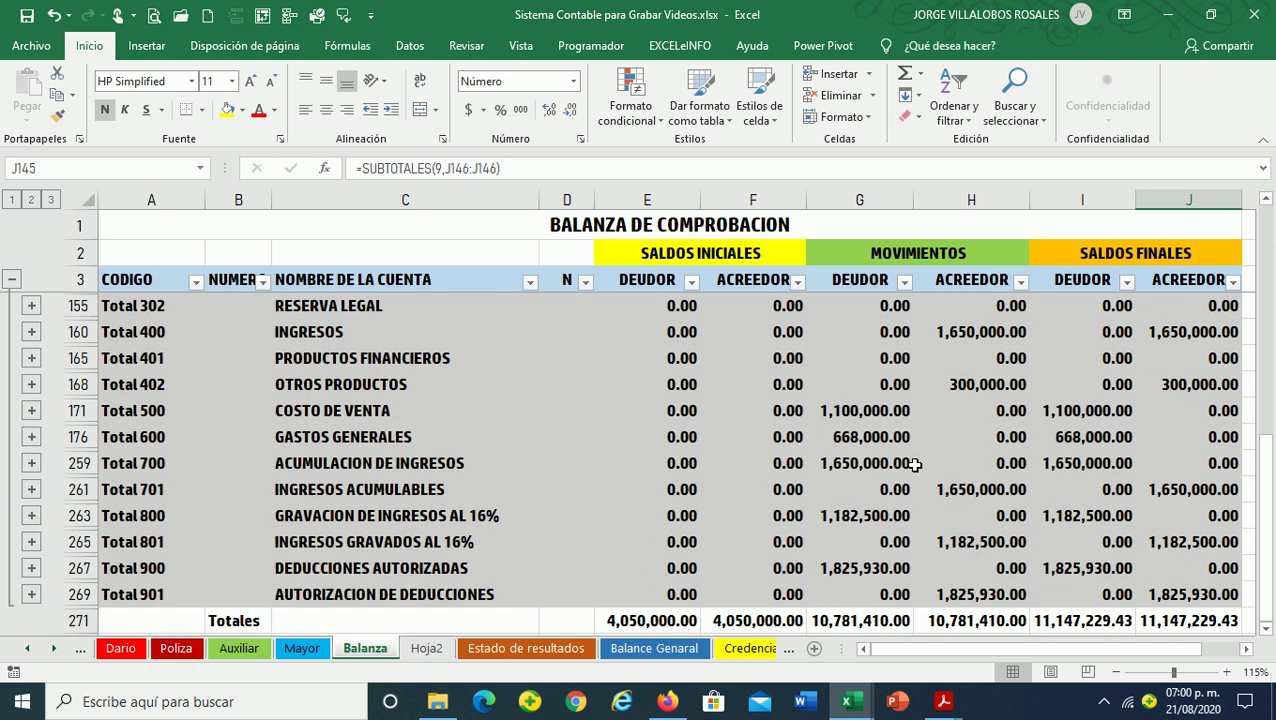
{"action": "scroll", "coordinate": [914, 465], "scroll_direction": "down", "scroll_amount": 1}
{"action": "left_click_drag", "start_coordinate": [960, 516], "coordinate": [691, 511]}
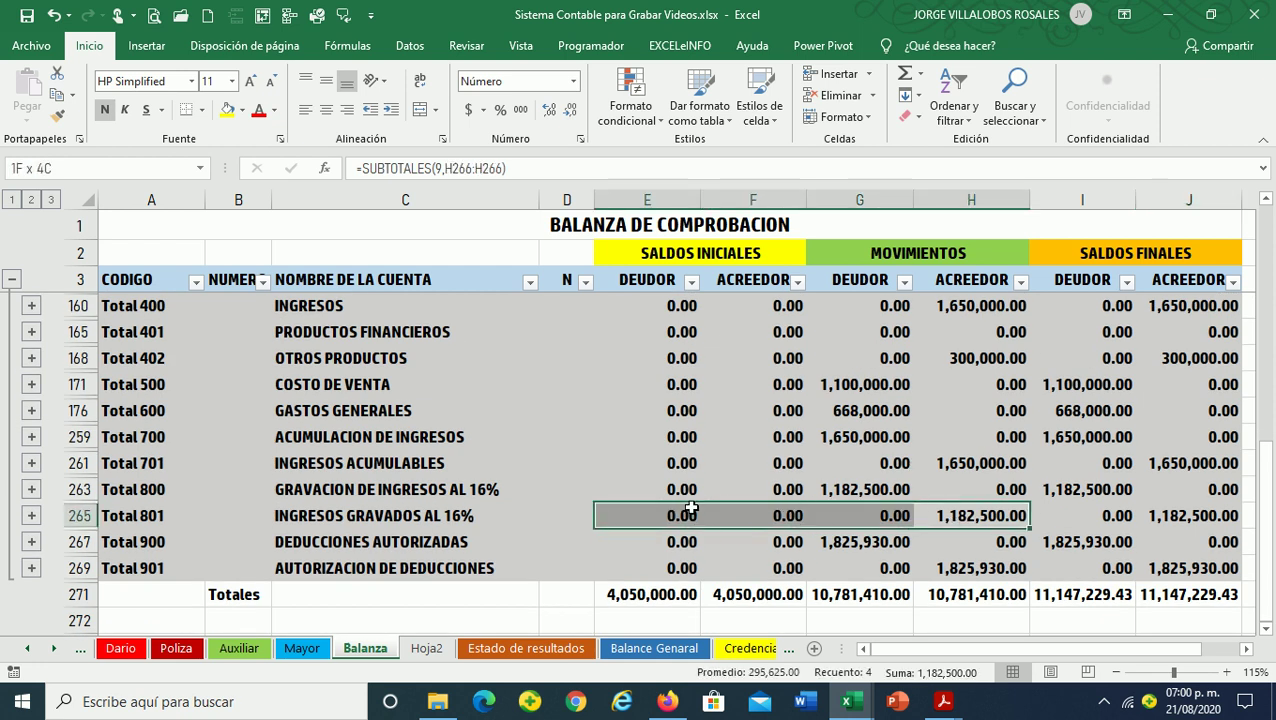
{"action": "left_click", "coordinate": [944, 514]}
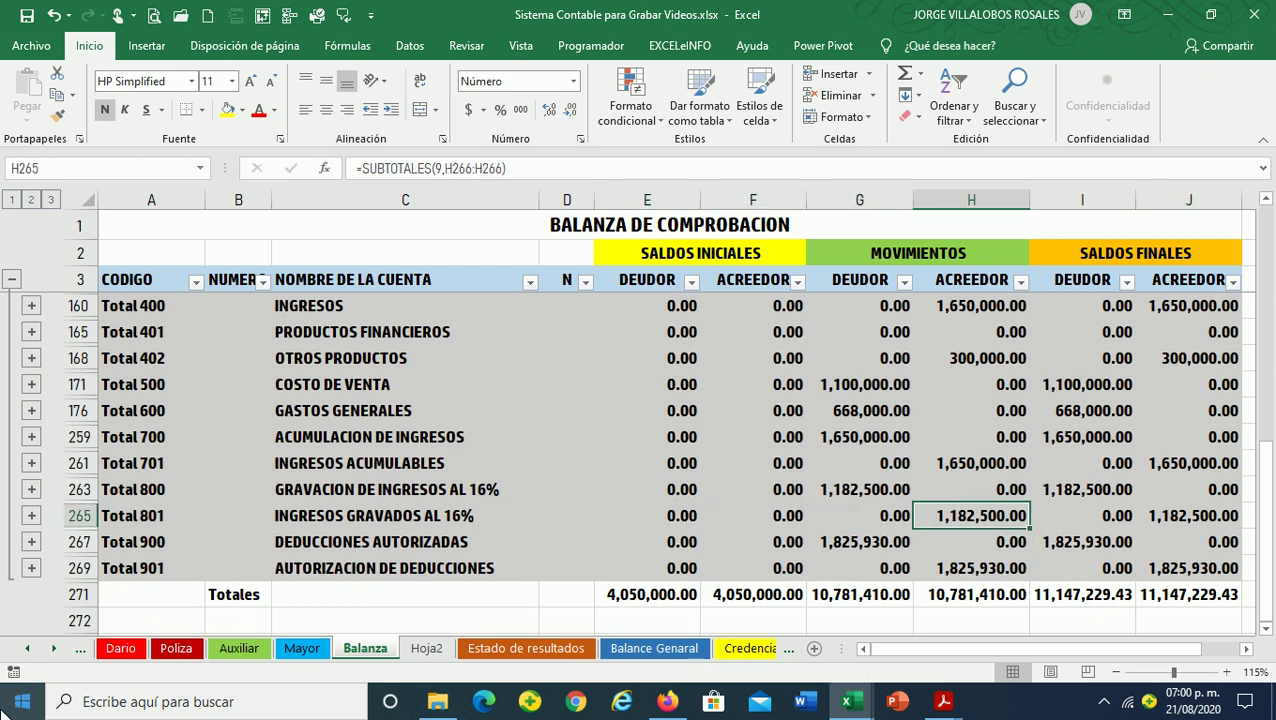
Launch Calculator and compute 1182500*0.16, giving 189,200
{"action": "left_click", "coordinate": [15, 703]}
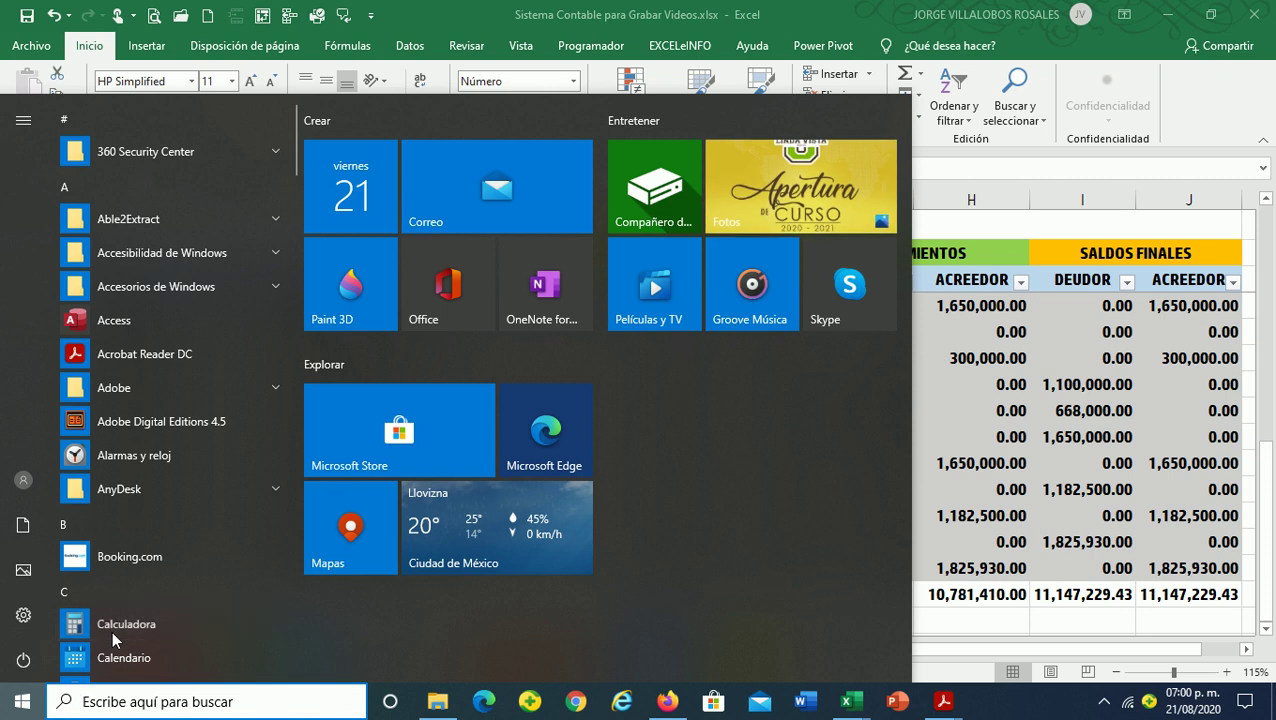
{"action": "left_click", "coordinate": [113, 634]}
{"action": "mouse_move", "coordinate": [862, 188]}
{"action": "left_mouse_down"}
{"action": "mouse_move", "coordinate": [626, 290]}
{"action": "mouse_move", "coordinate": [455, 527]}
{"action": "mouse_move", "coordinate": [821, 553]}
{"action": "mouse_move", "coordinate": [447, 191]}
{"action": "left_mouse_up"}
{"action": "type", "text": "1182500*"}
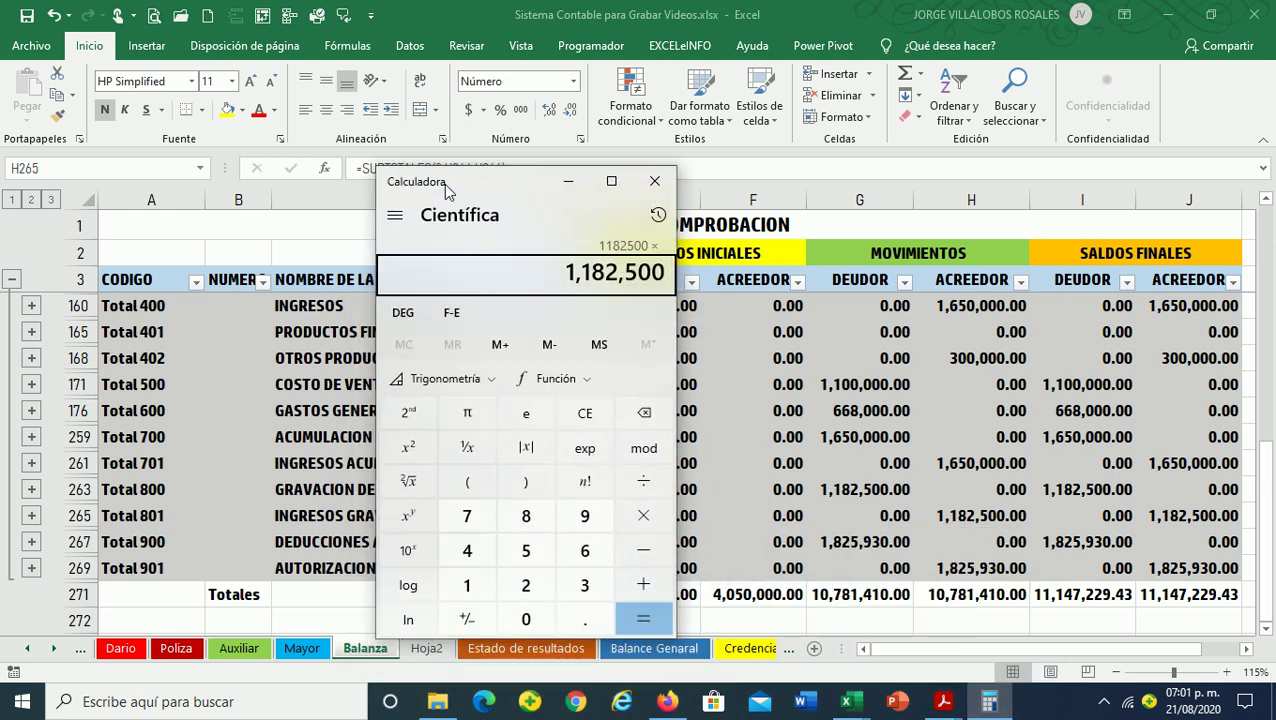
{"action": "type", "text": "0.16"}
{"action": "key", "text": "Return"}
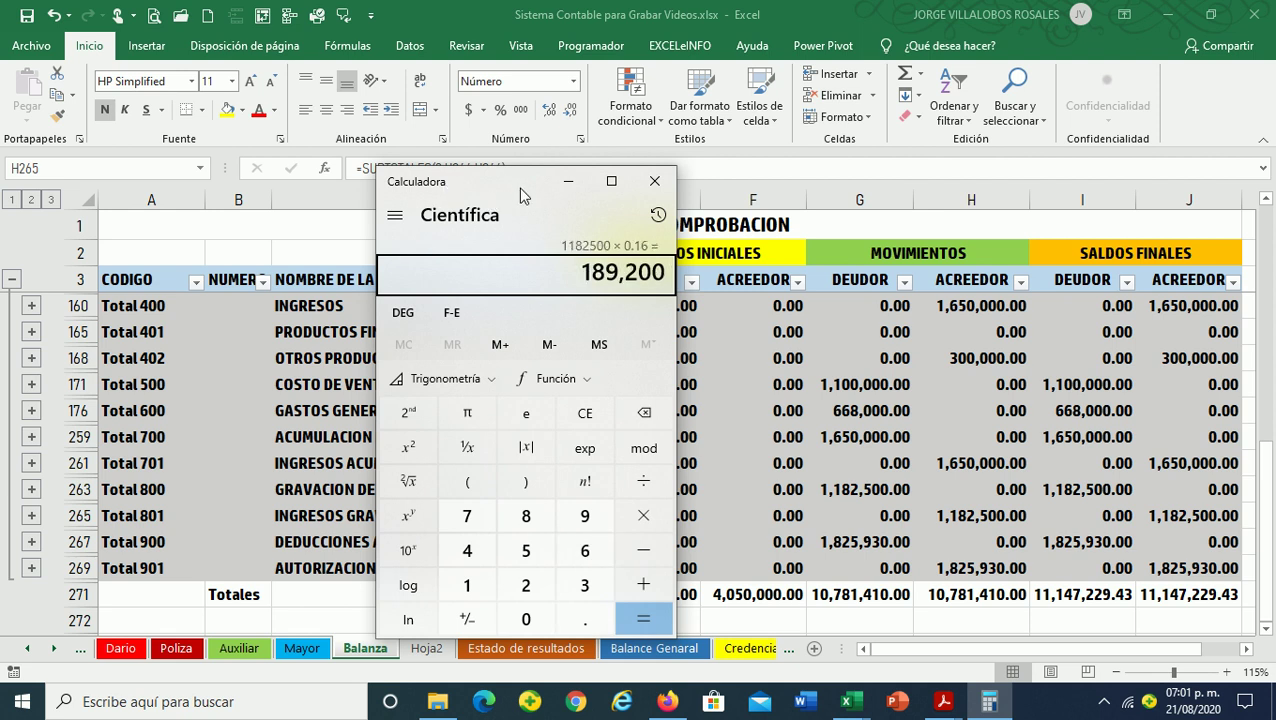
Select the IVA TRASLADADO row and compare its 189,200.00 balance with the calculator result
{"action": "left_click", "coordinate": [568, 181]}
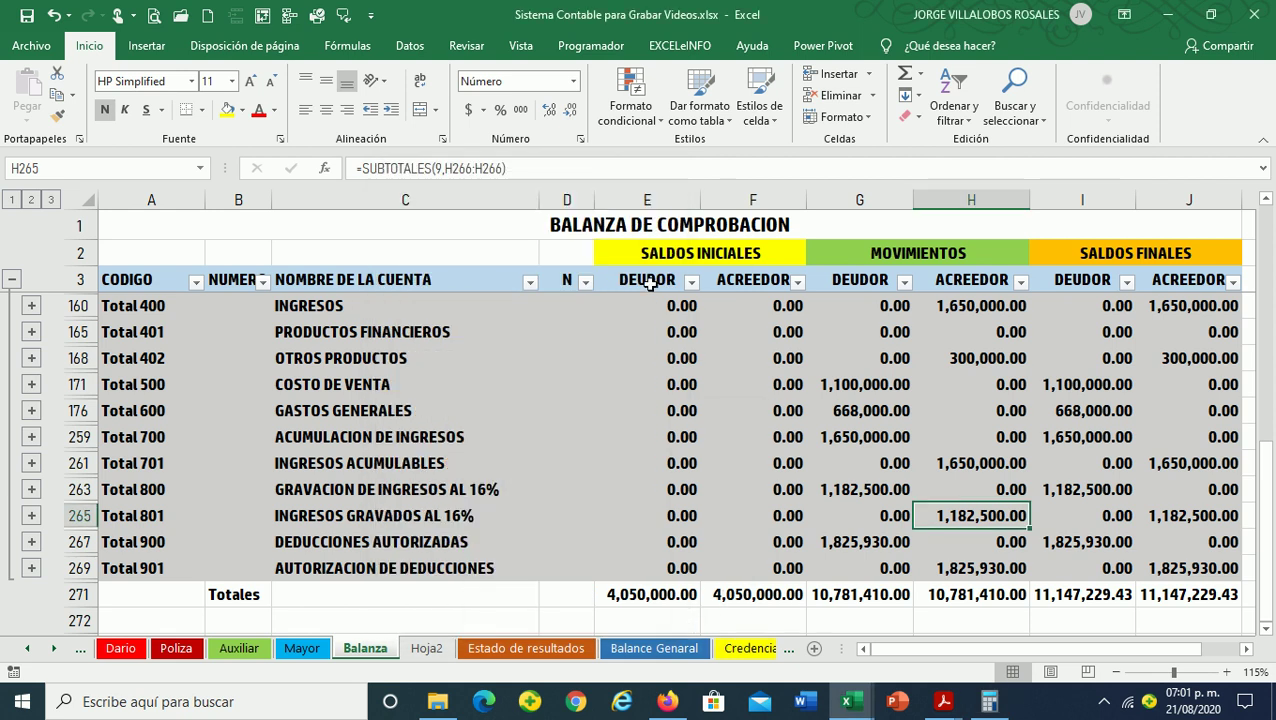
{"action": "scroll", "coordinate": [936, 444], "scroll_direction": "up", "scroll_amount": 2}
{"action": "scroll", "coordinate": [936, 444], "scroll_direction": "up", "scroll_amount": 2}
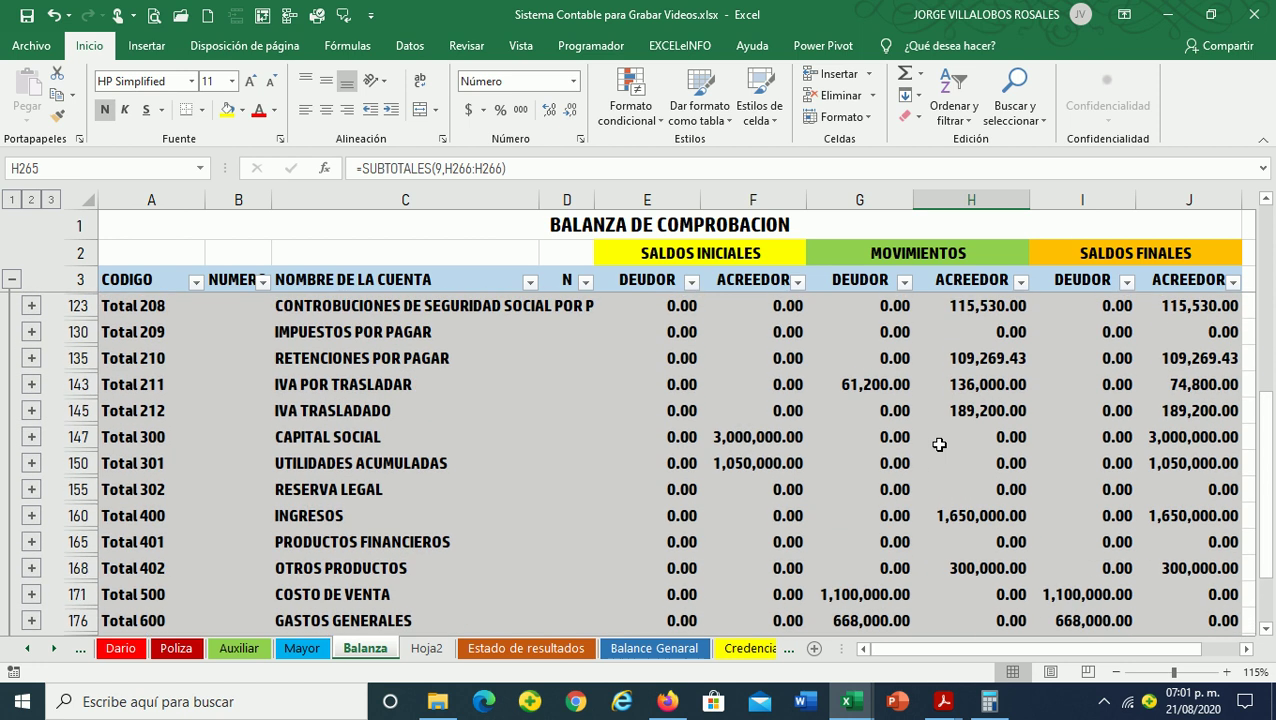
{"action": "left_click_drag", "start_coordinate": [965, 410], "coordinate": [165, 414]}
{"action": "left_click_drag", "start_coordinate": [1168, 410], "coordinate": [165, 410]}
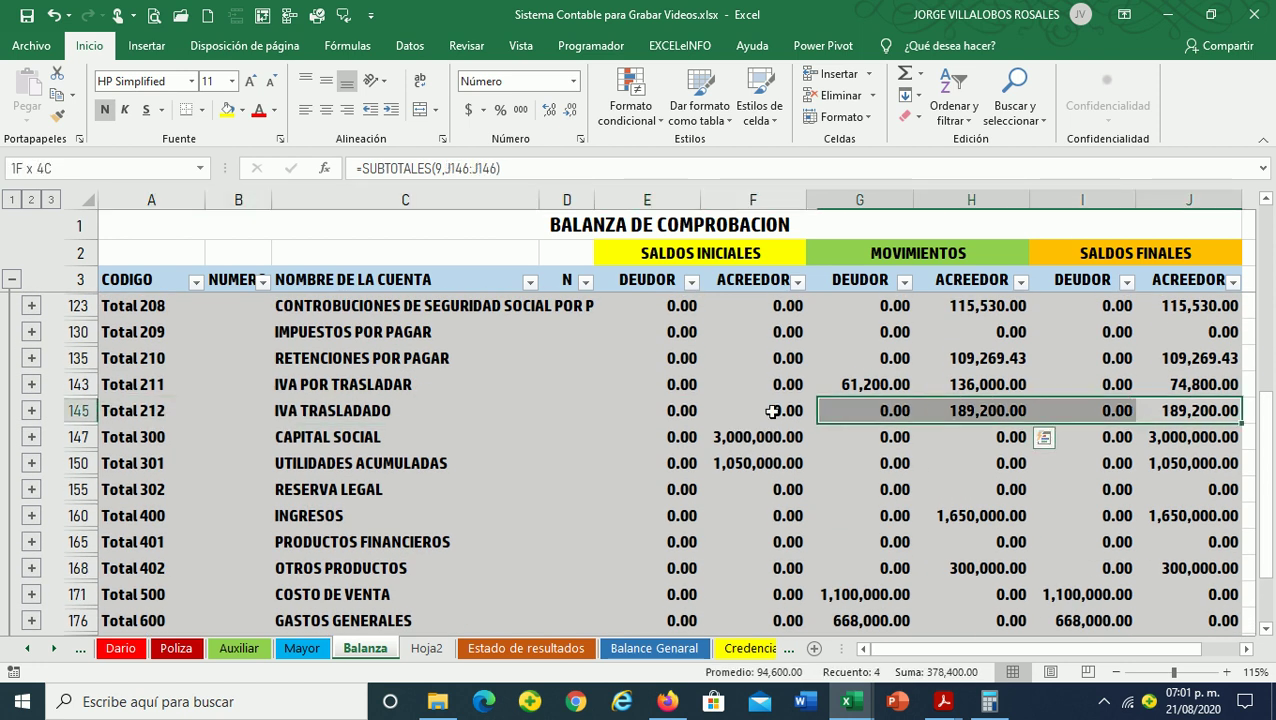
{"action": "left_click", "coordinate": [988, 701]}
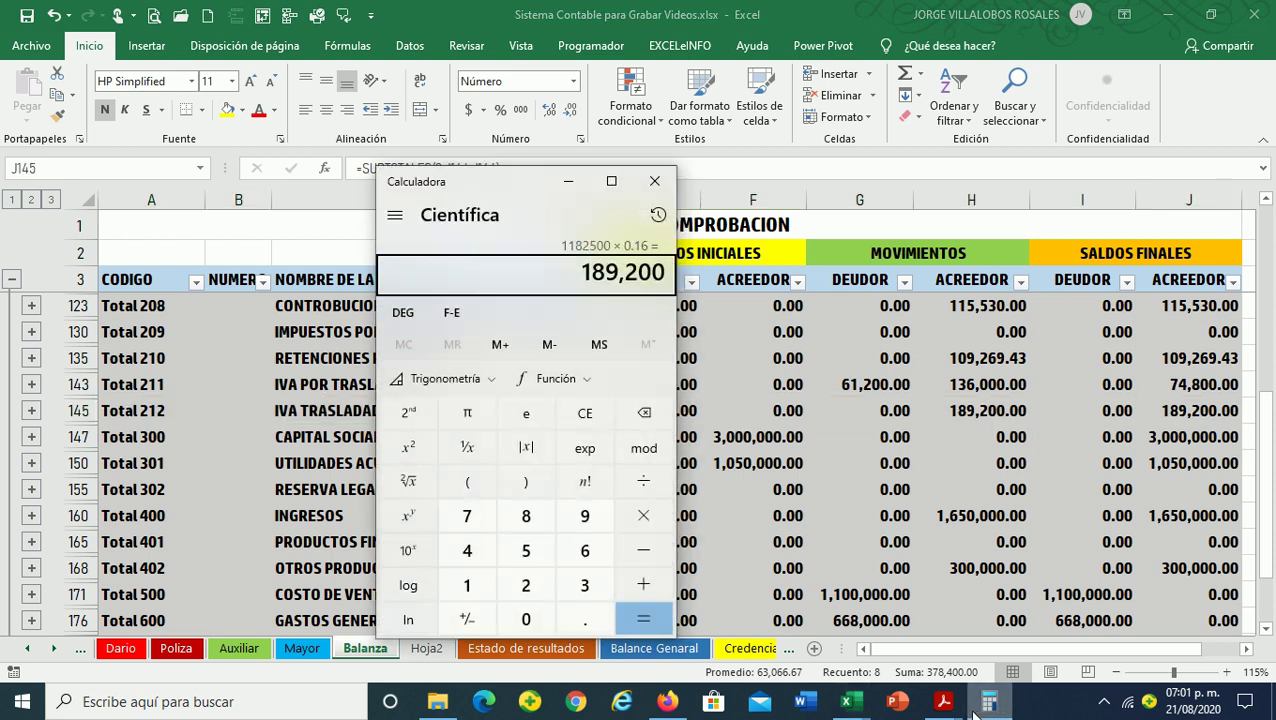
{"action": "left_click", "coordinate": [980, 705]}
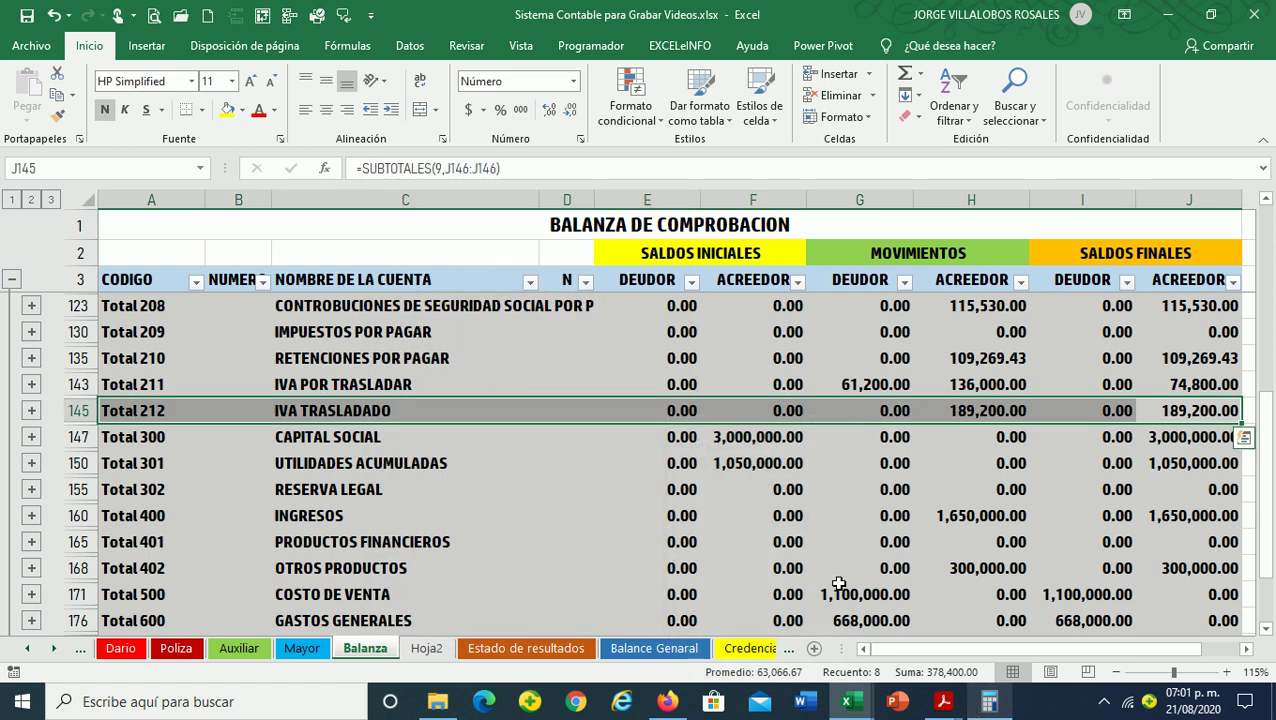
{"action": "left_click", "coordinate": [566, 410]}
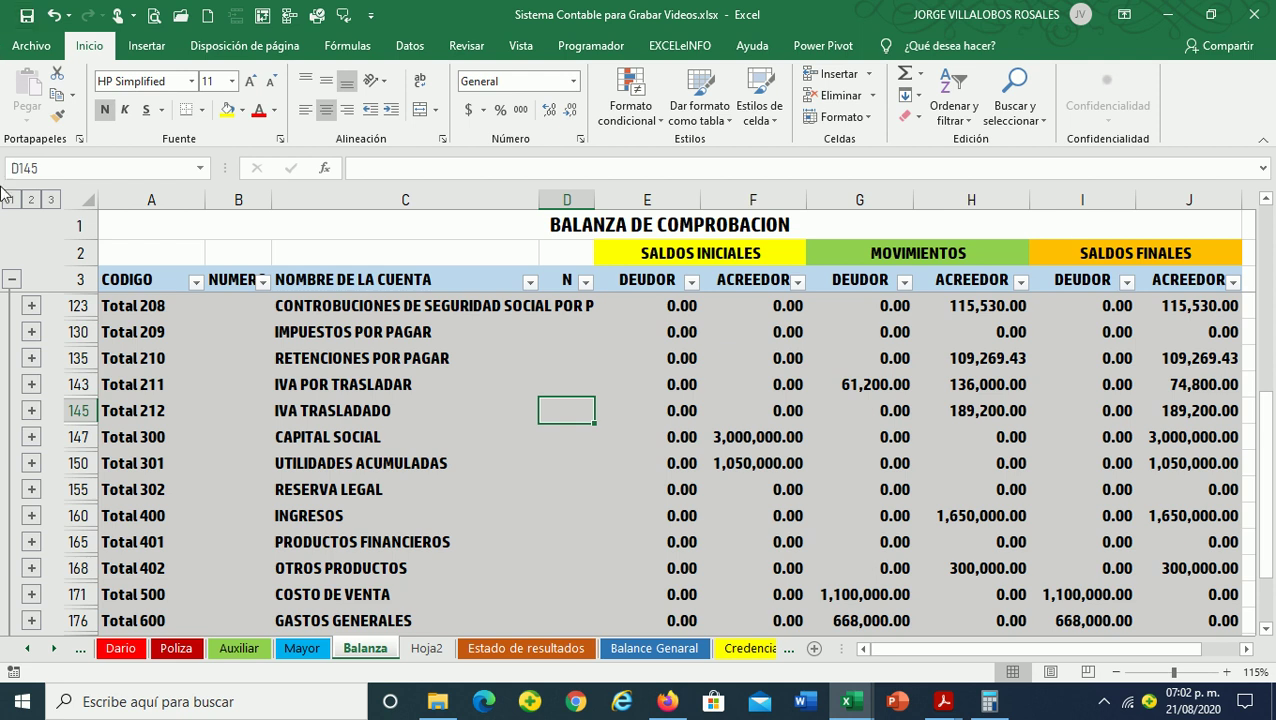
{"action": "left_click", "coordinate": [53, 649]}
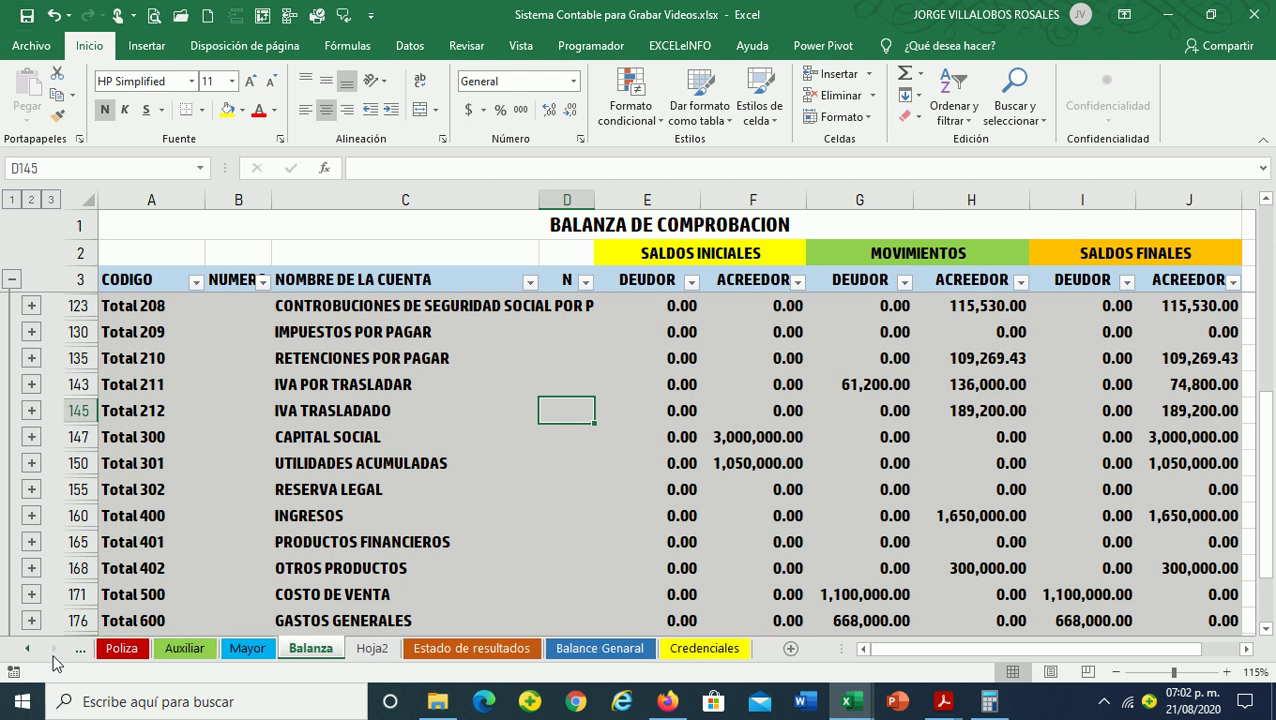
Go to the Credenciales sheet, then show Firefox's YouTube videos page with the SISTEMA CONTABLE CON EXCEL series
{"action": "left_click", "coordinate": [685, 652]}
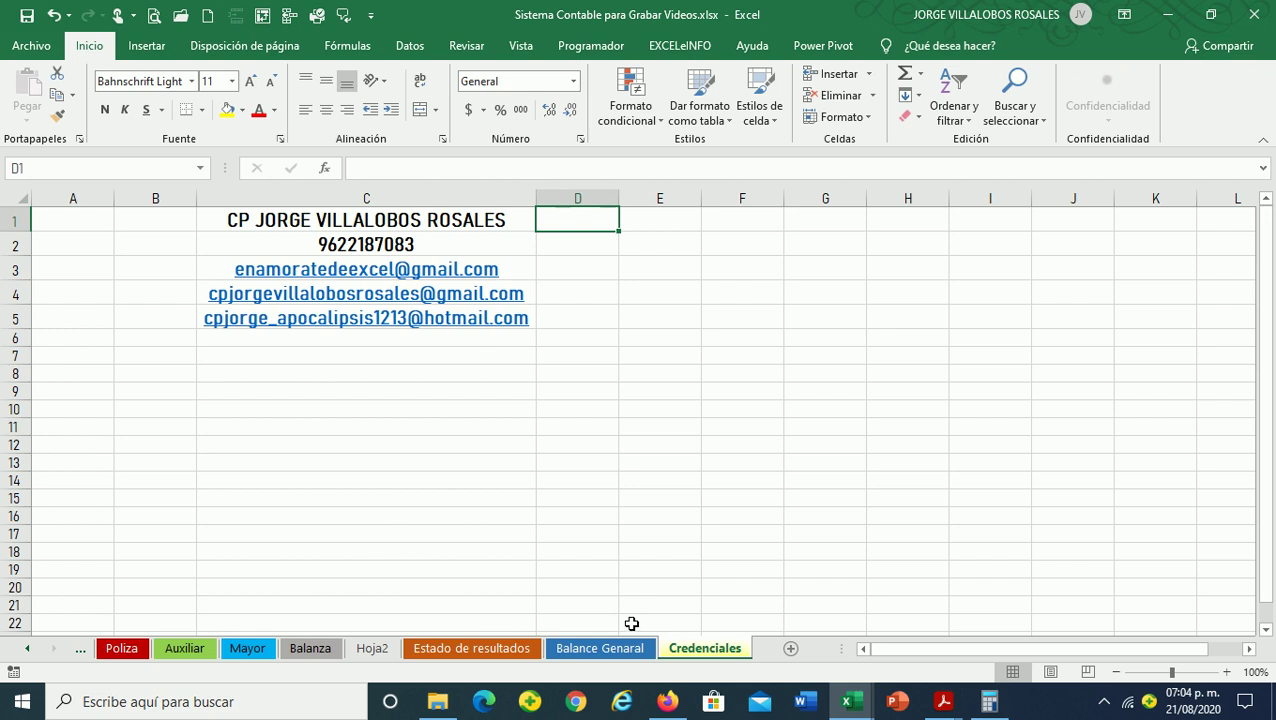
{"action": "left_click", "coordinate": [667, 701]}
{"action": "scroll", "coordinate": [368, 255], "scroll_direction": "up", "scroll_amount": 3}
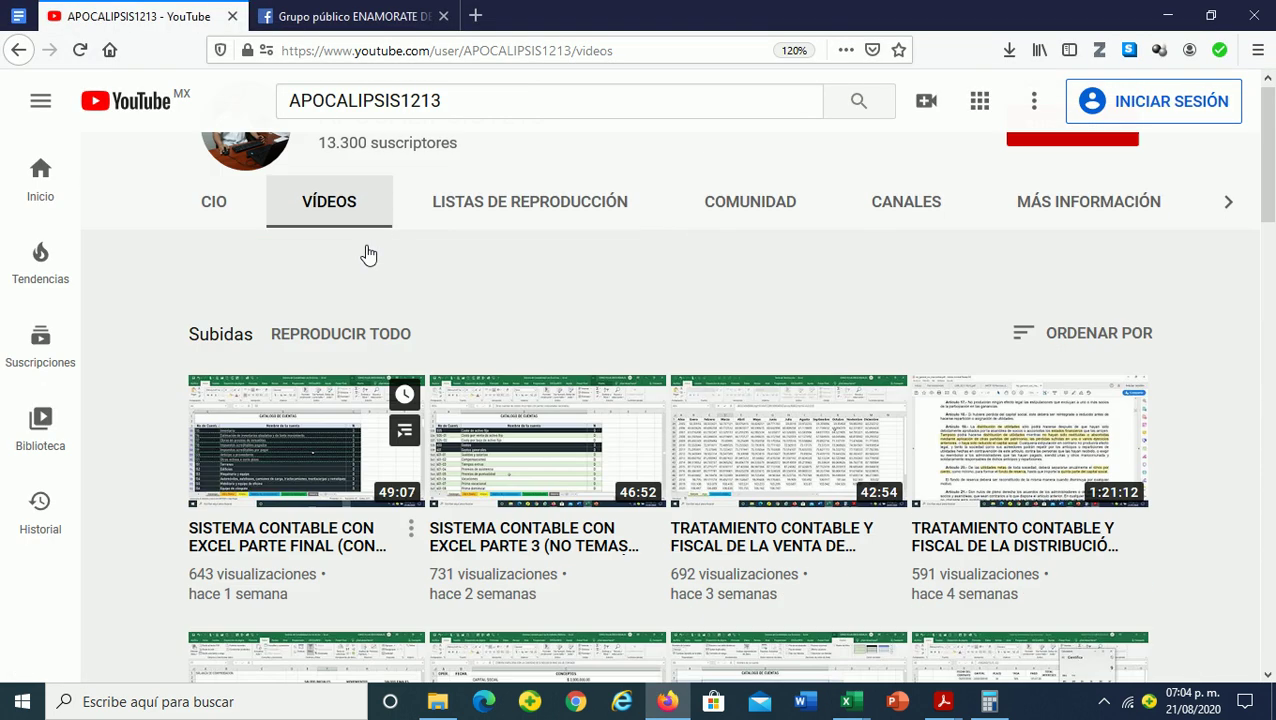